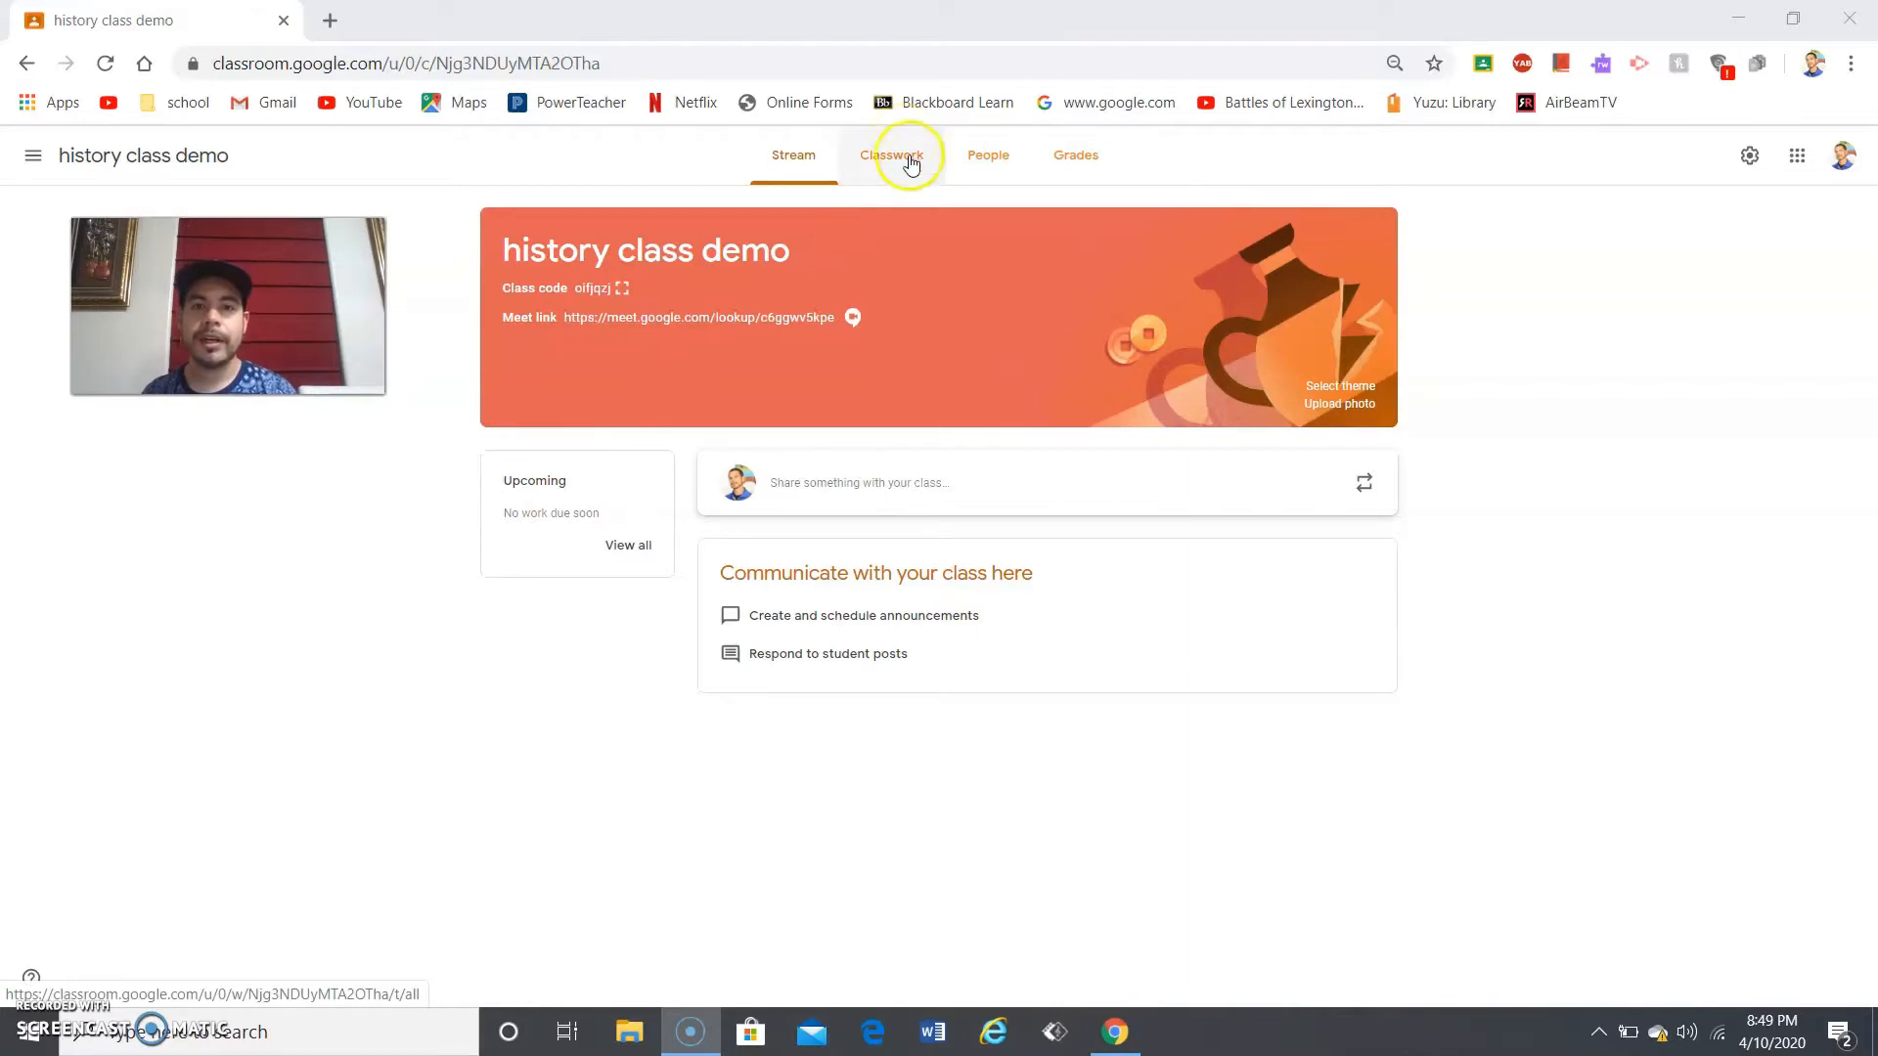
- From the history class demo's Classwork page, create a new Quiz assignment
click(915, 175)
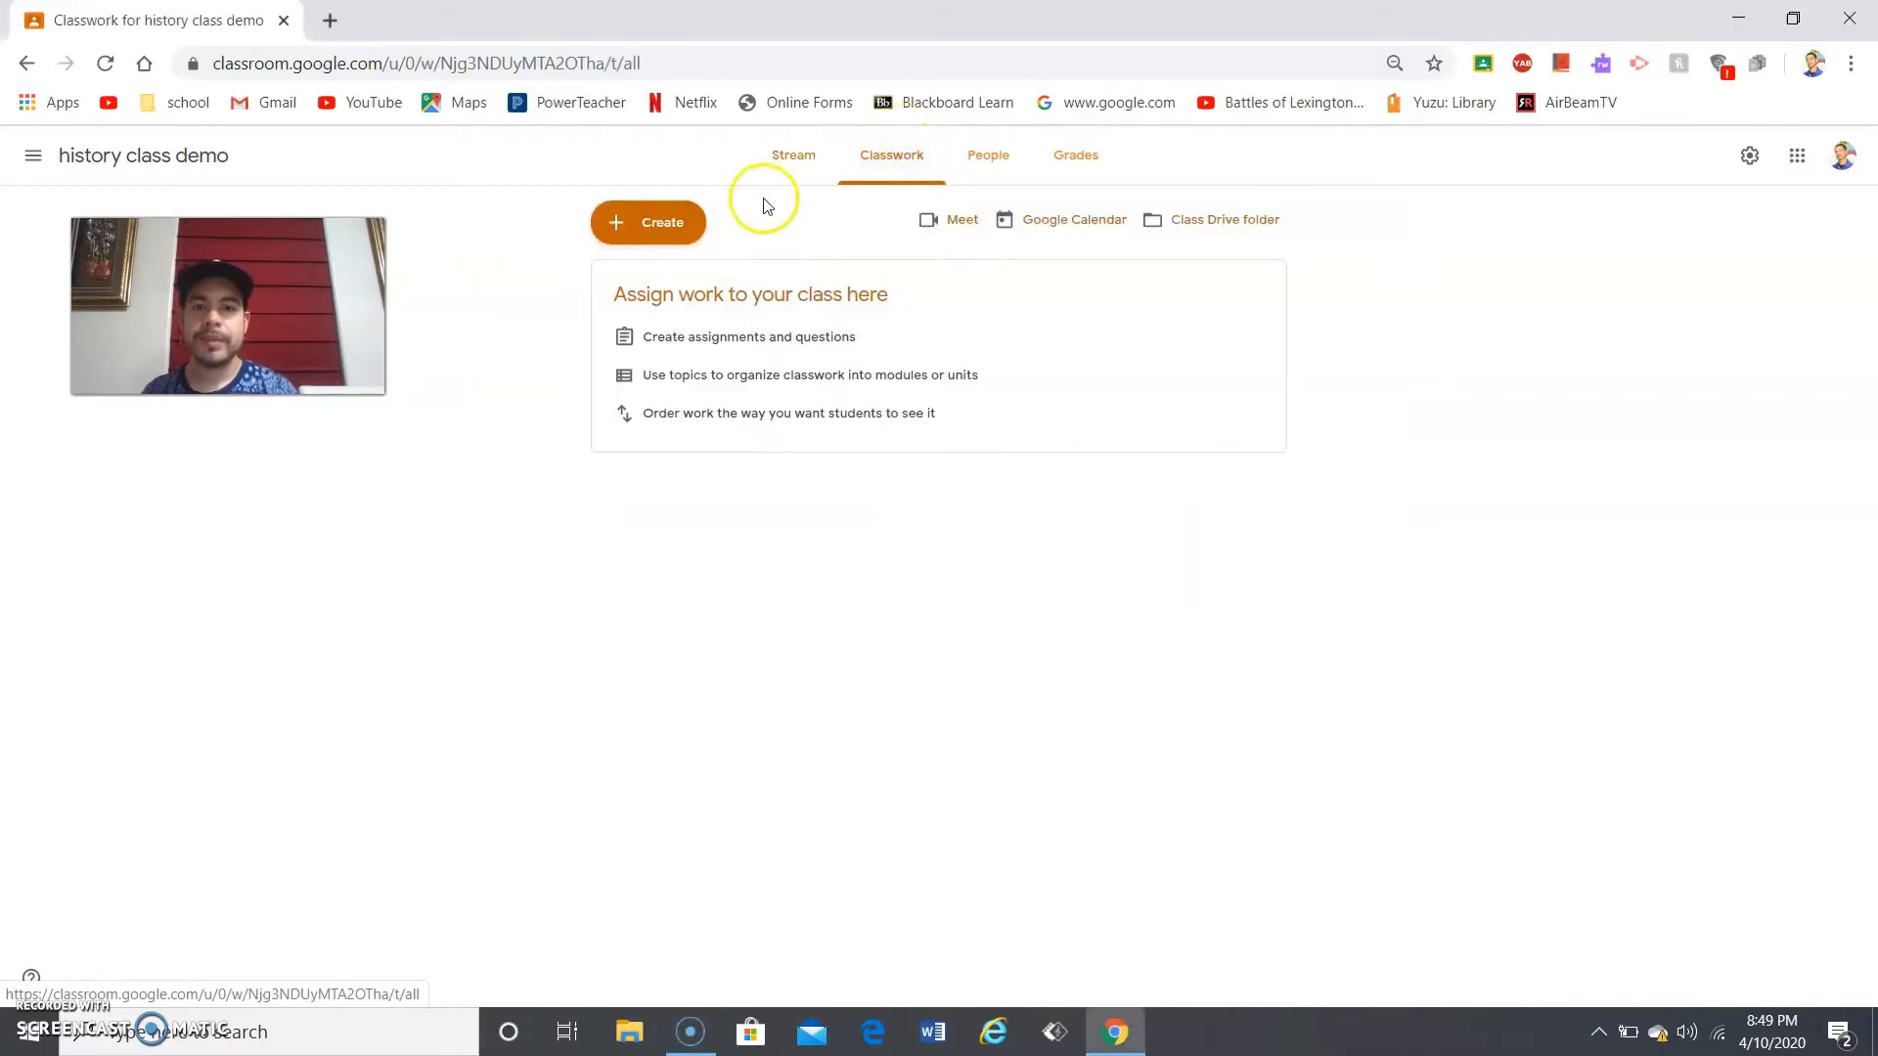
click(636, 232)
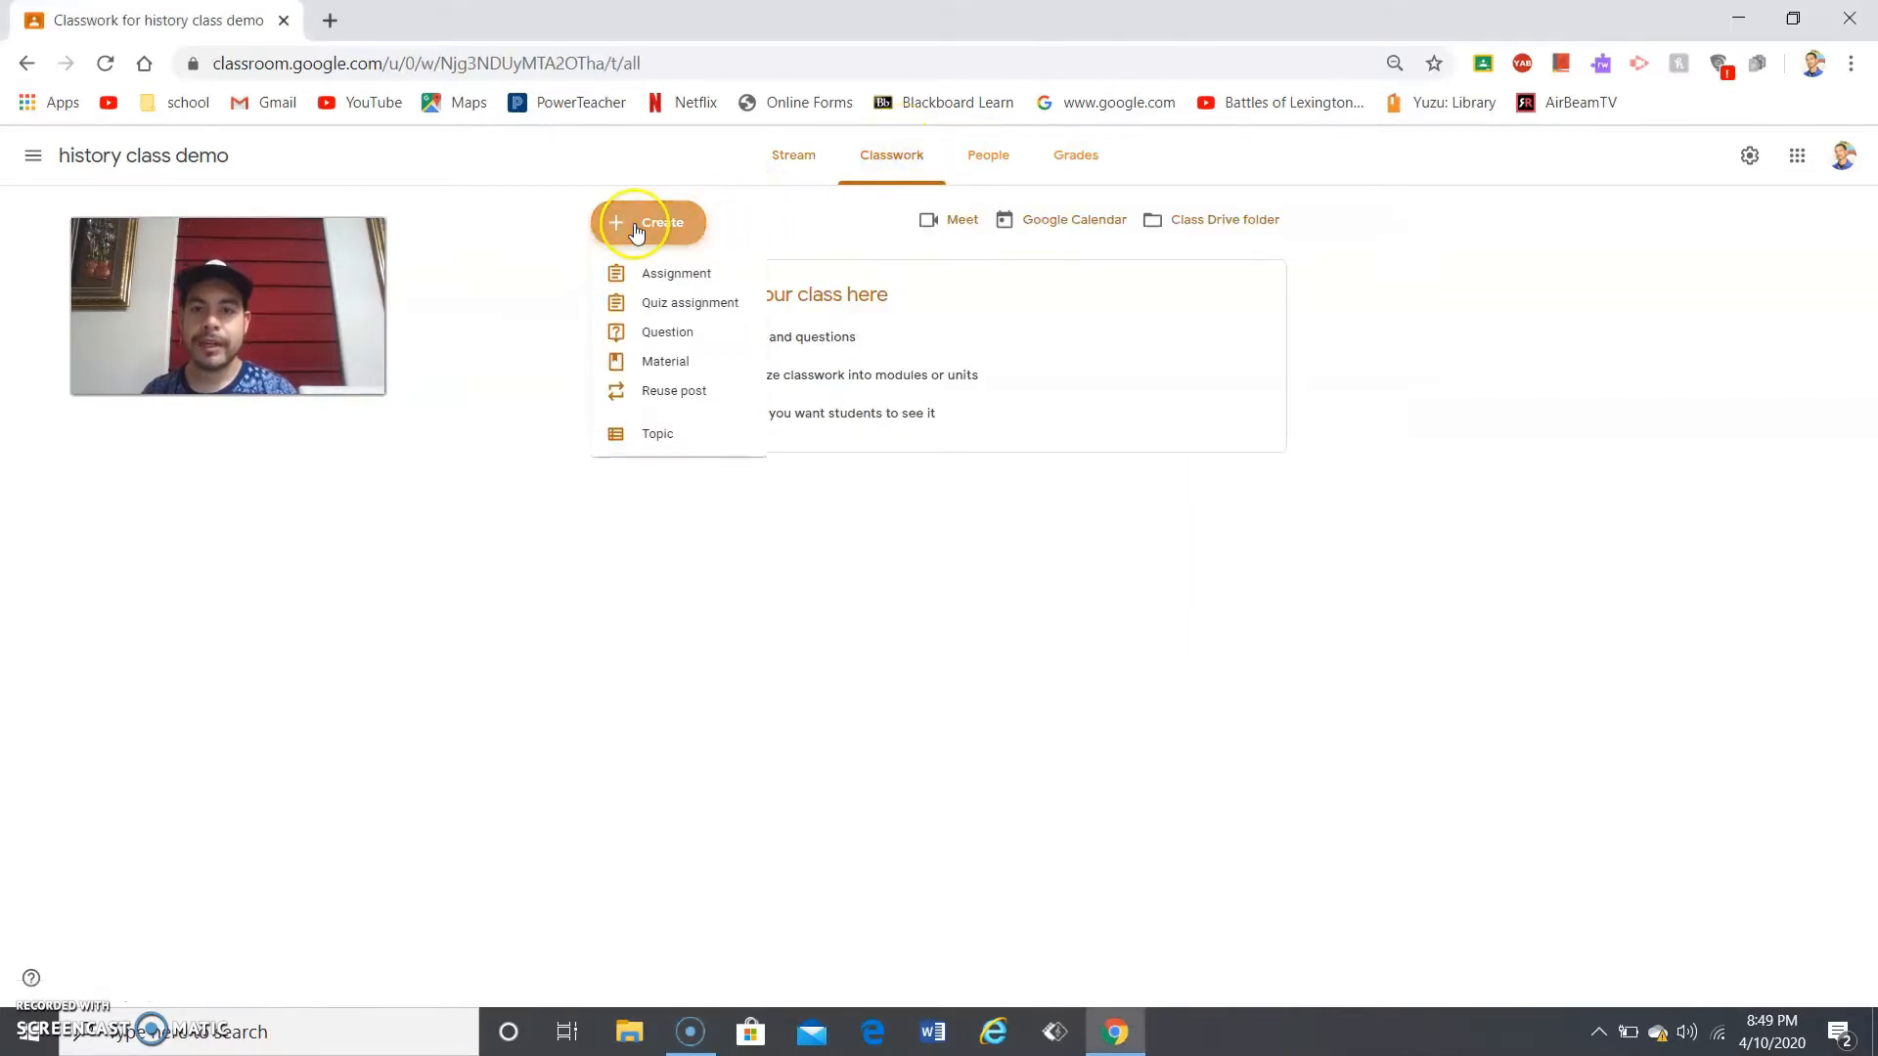
click(675, 311)
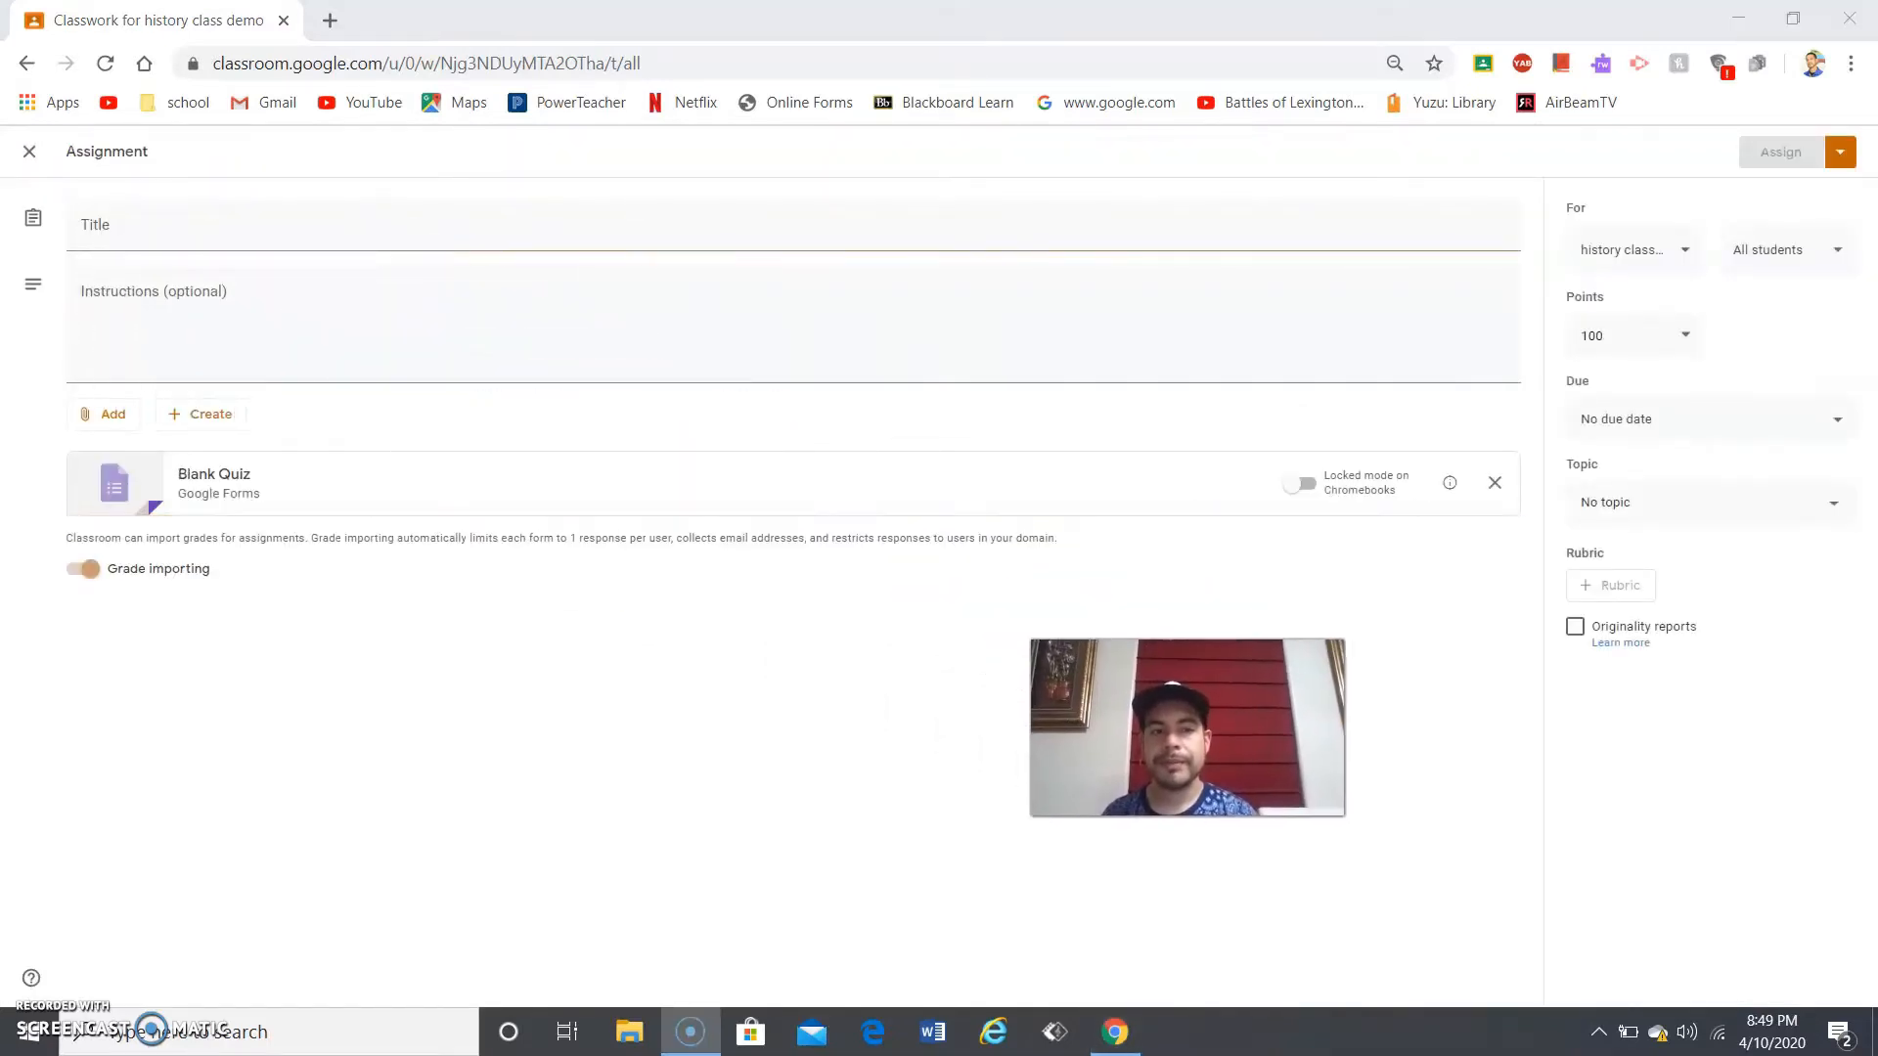
click(411, 215)
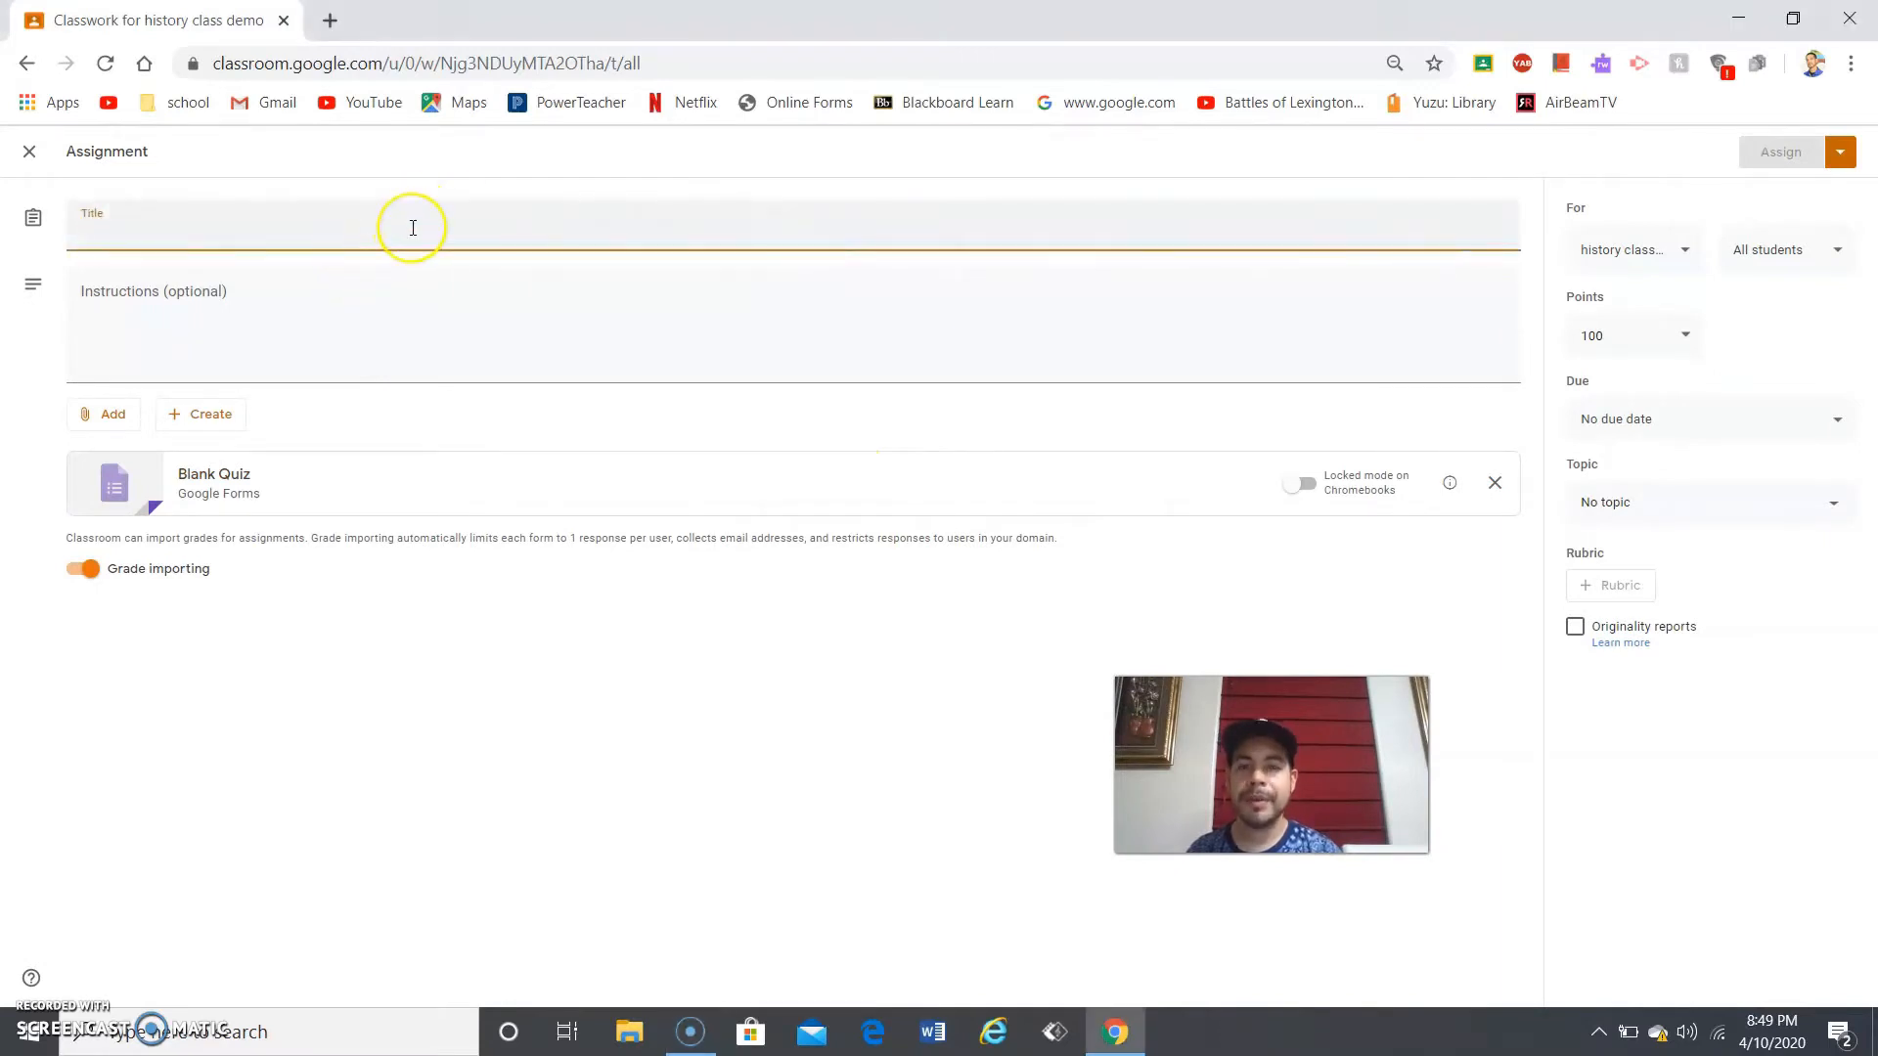
click(363, 302)
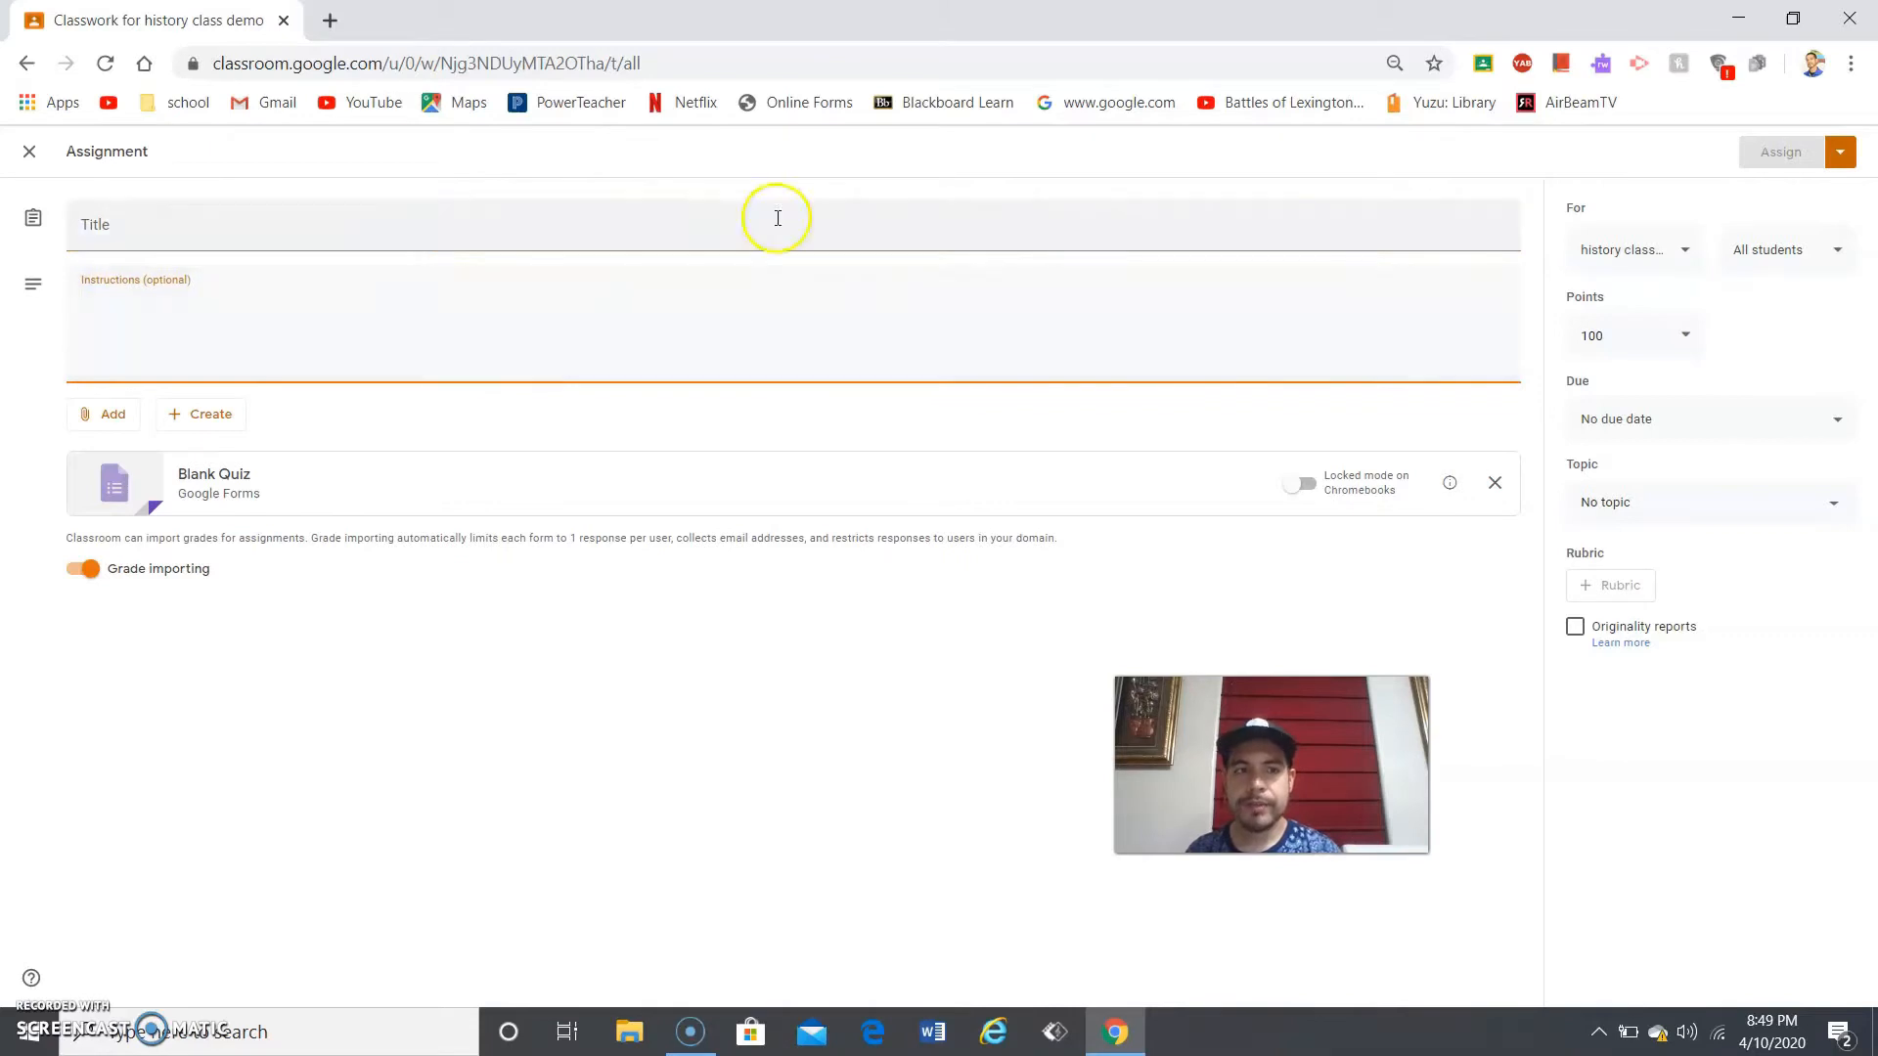
- Open the For class list and toggle the history class demo off and back on
click(1649, 240)
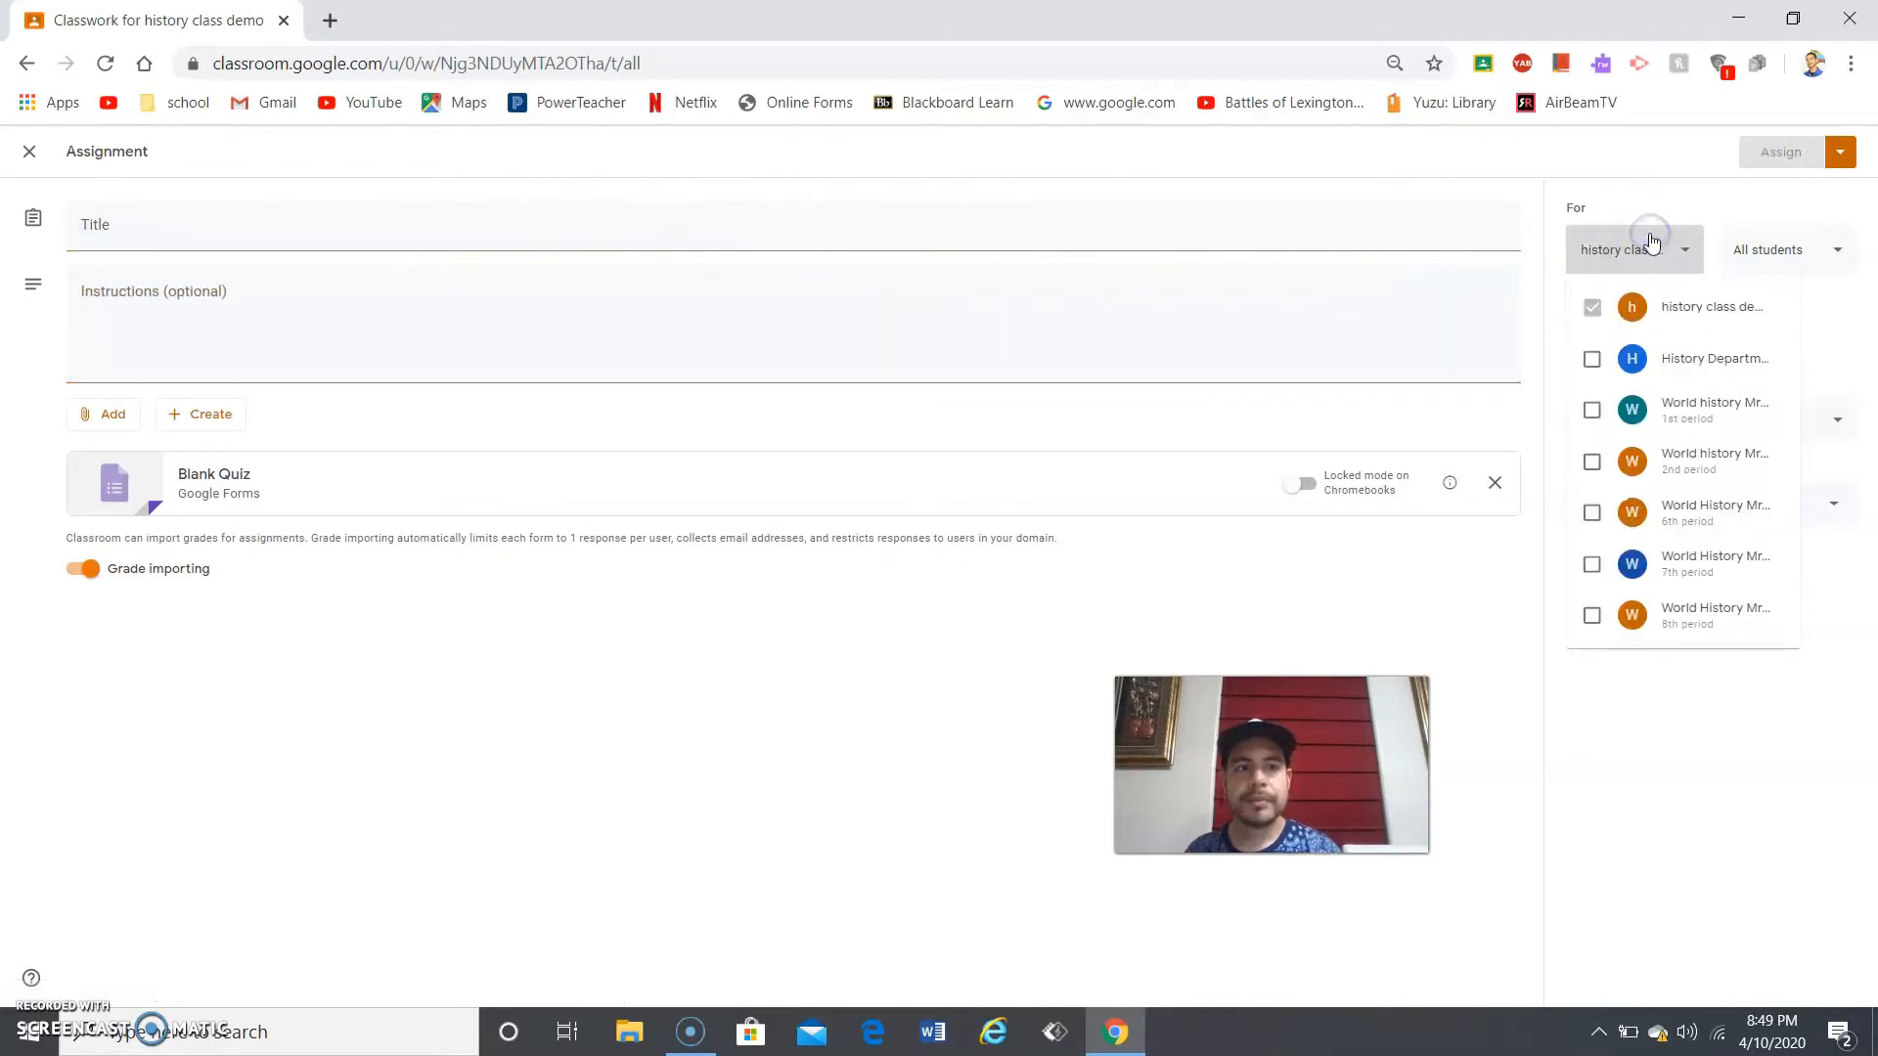
click(1623, 235)
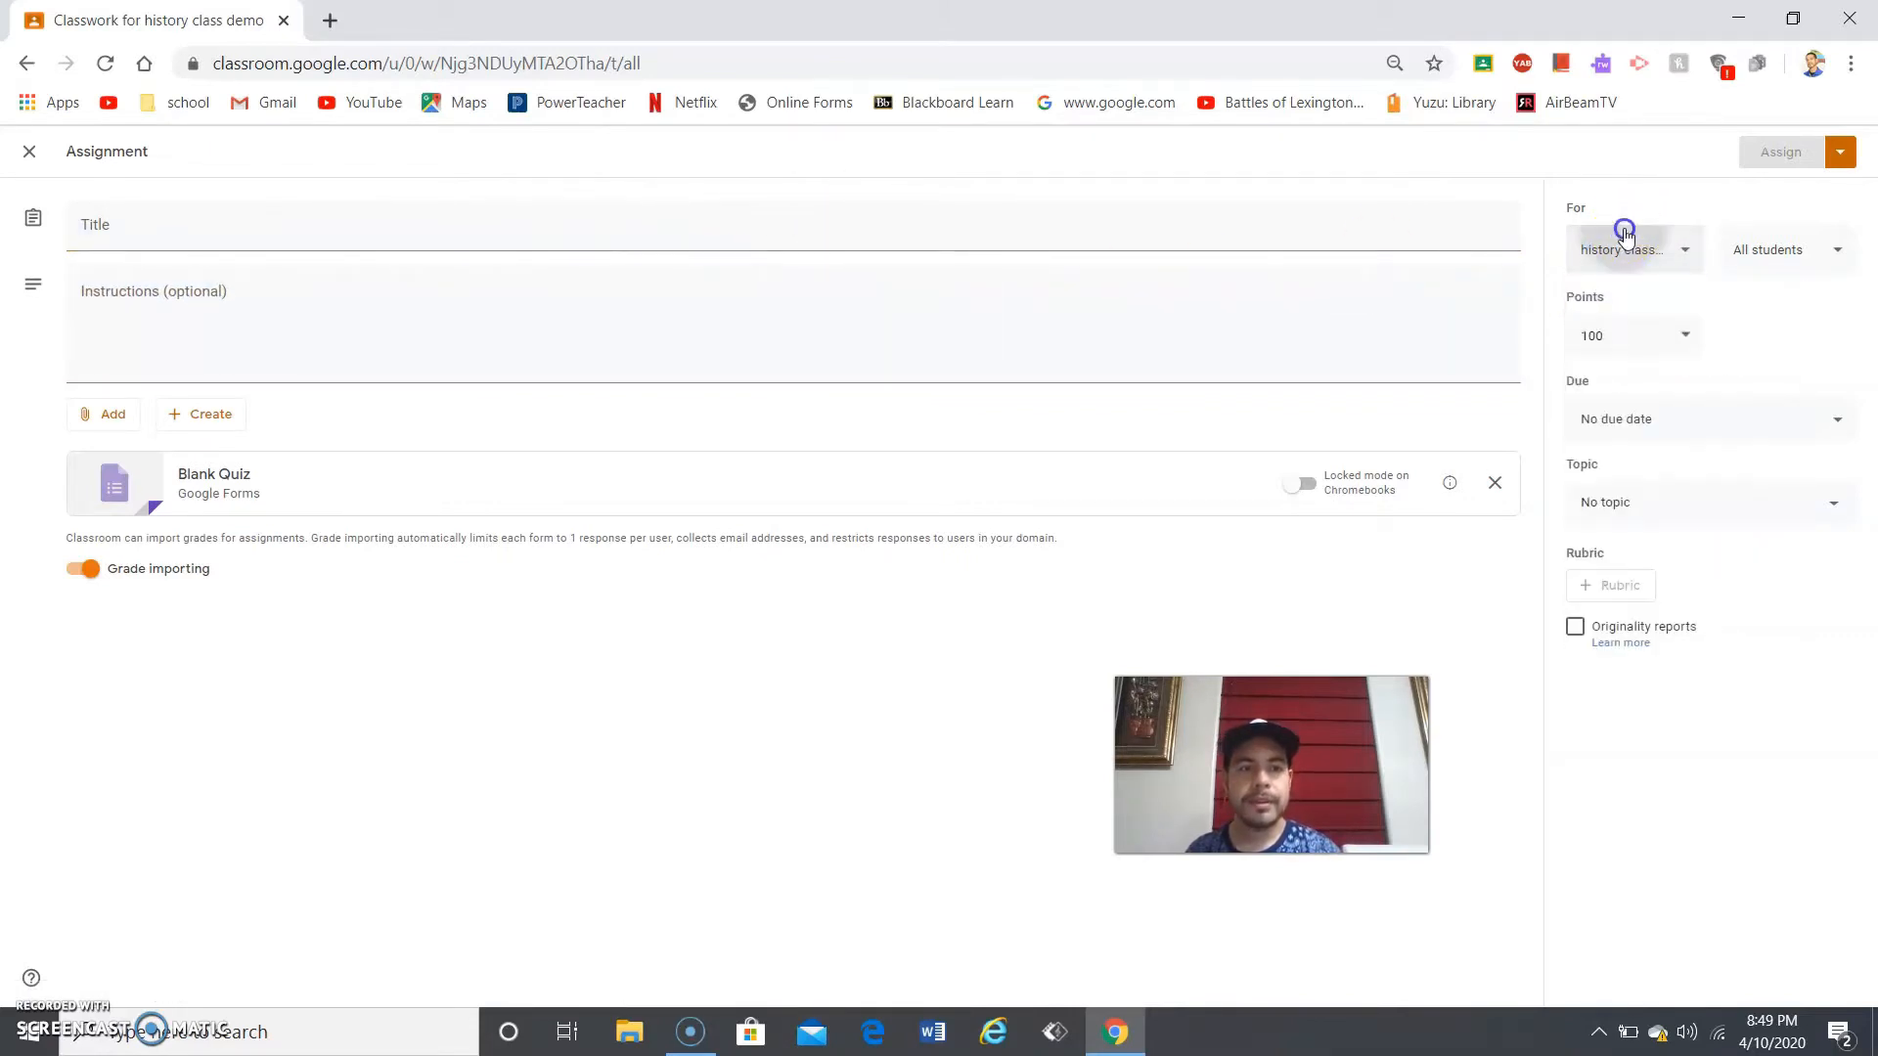
click(1624, 234)
click(1591, 309)
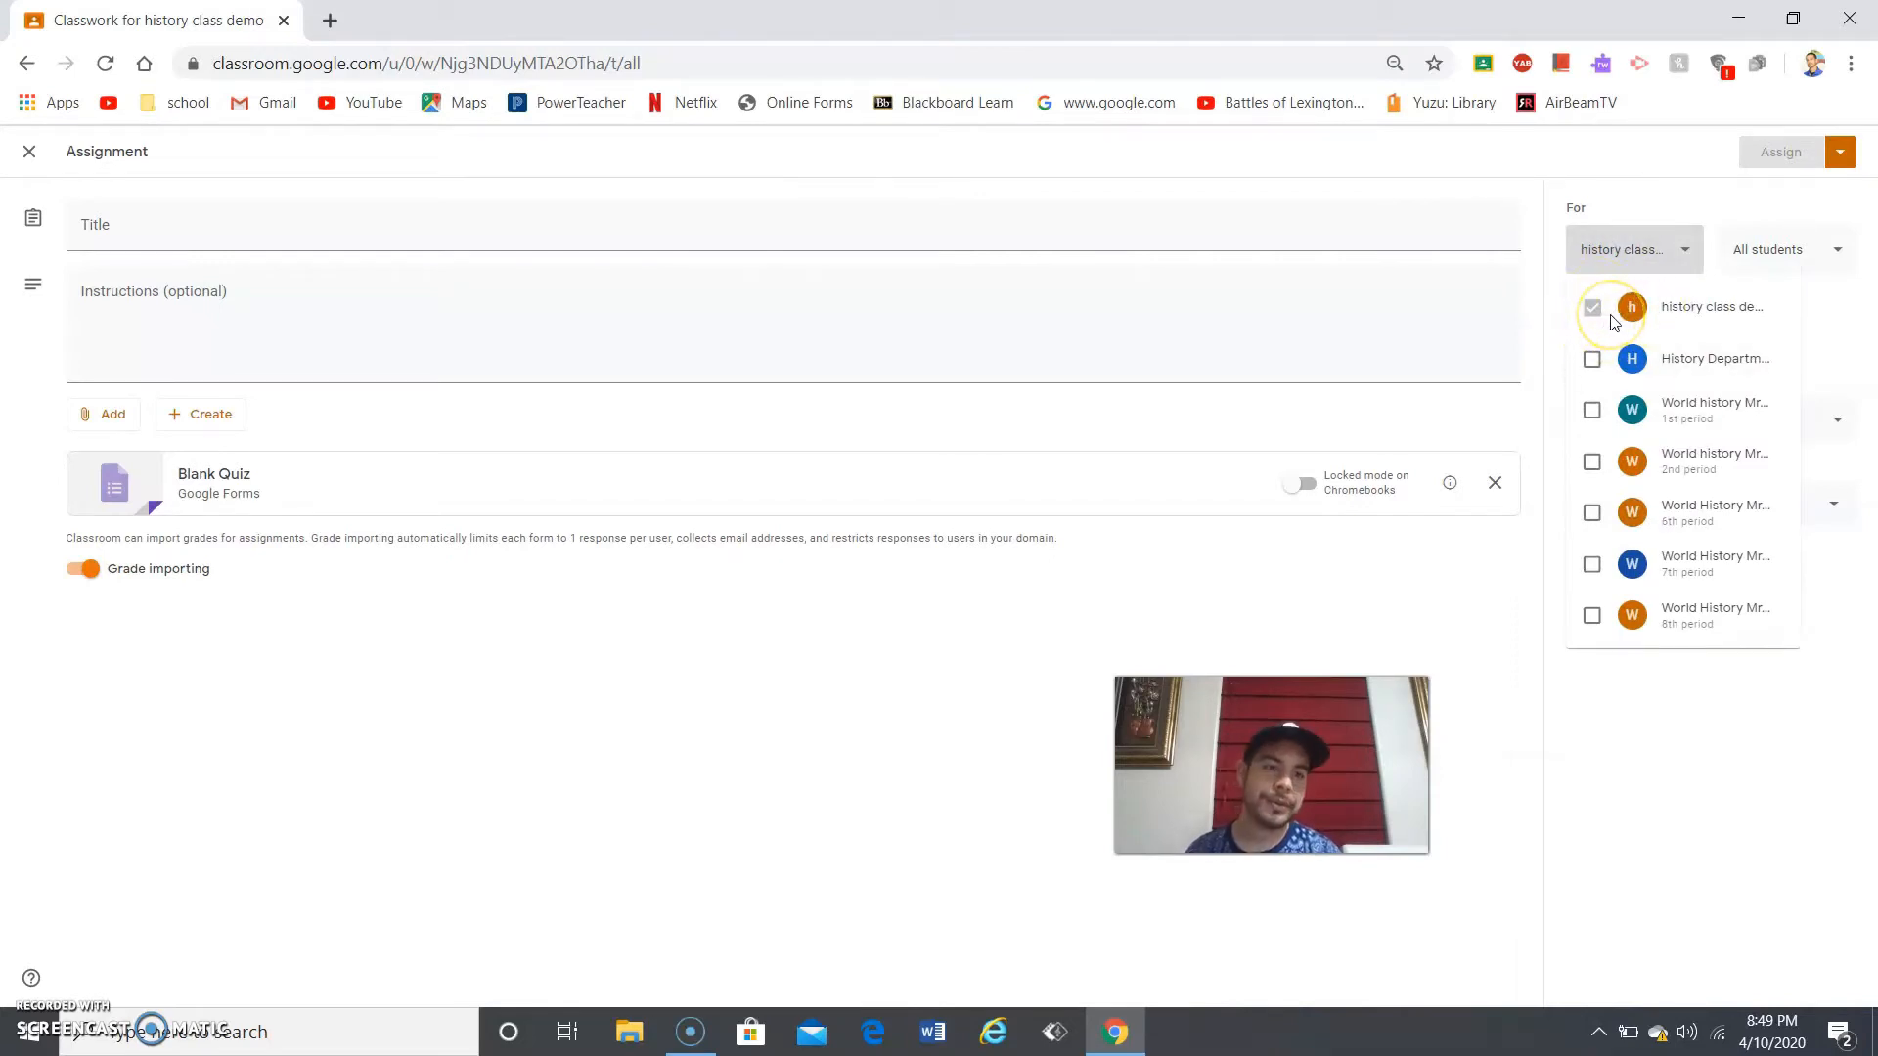
click(1592, 310)
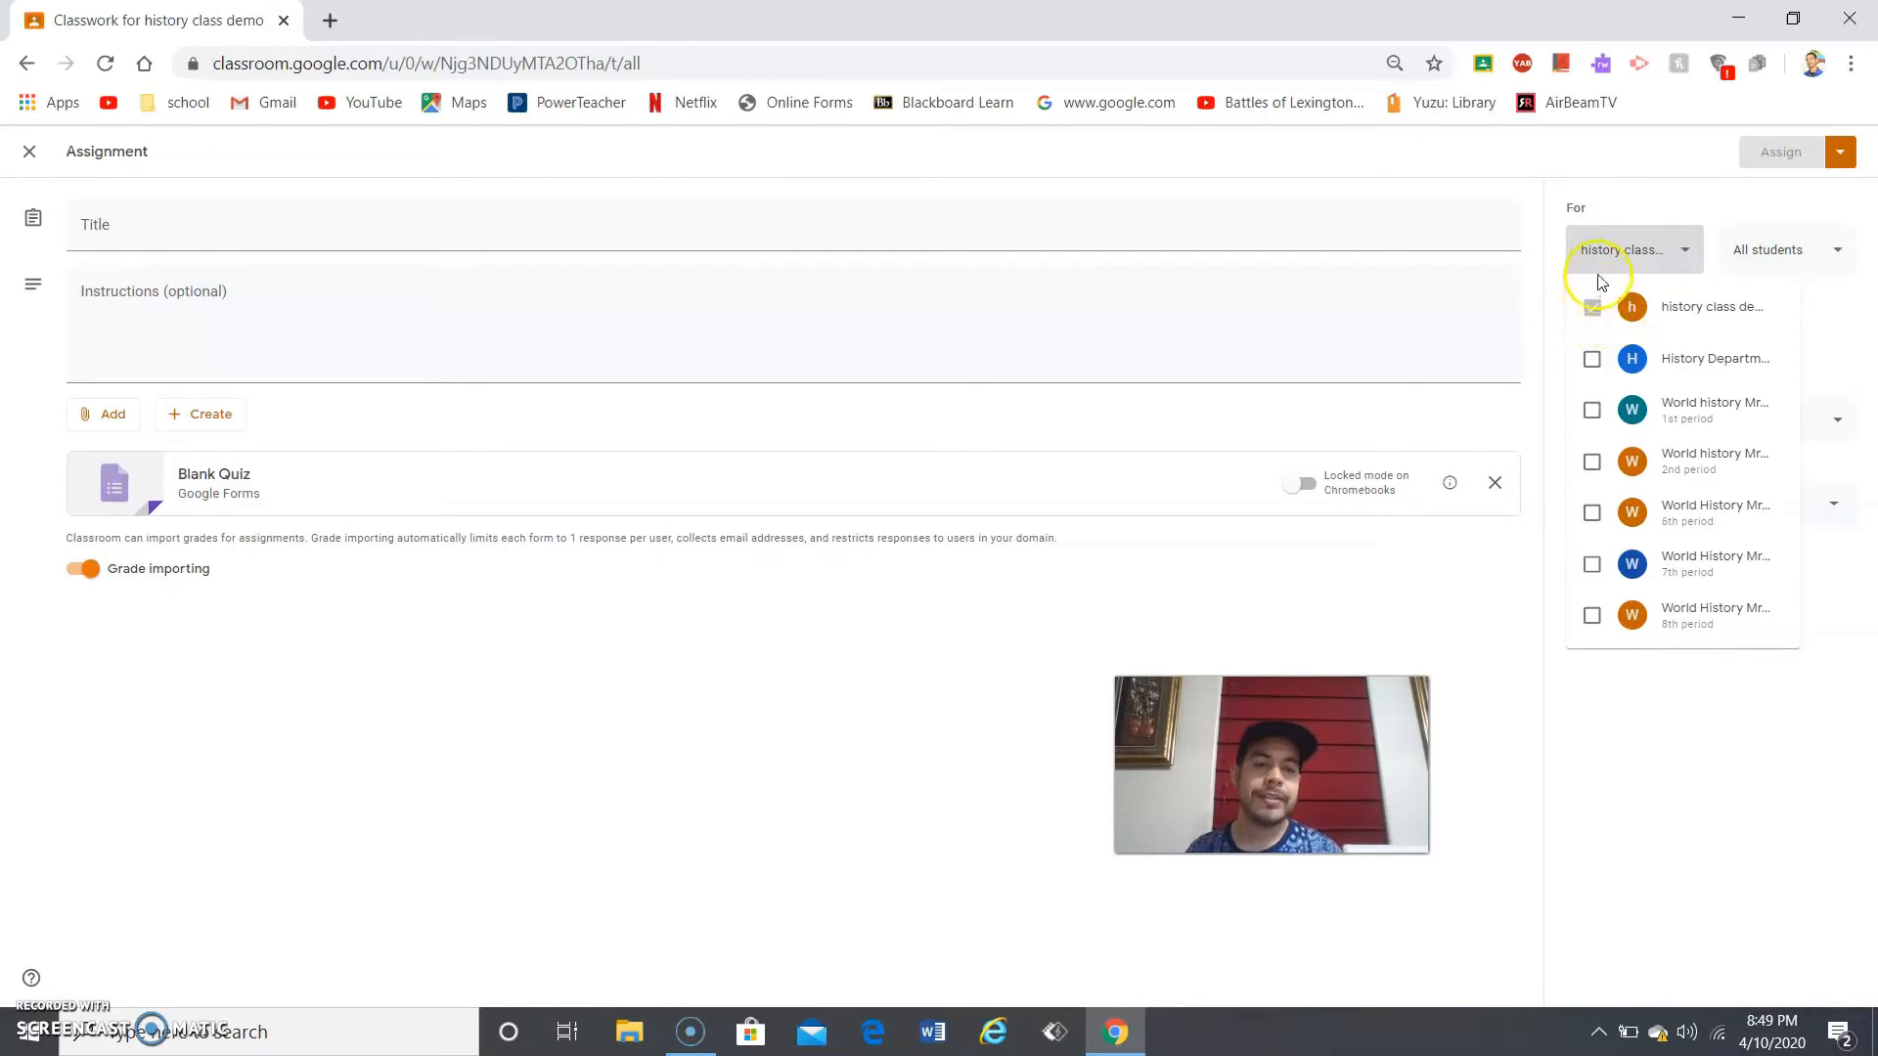
- Add History Department and the 1st, 2nd, 6th, 7th and 8th period World History classes
click(1593, 361)
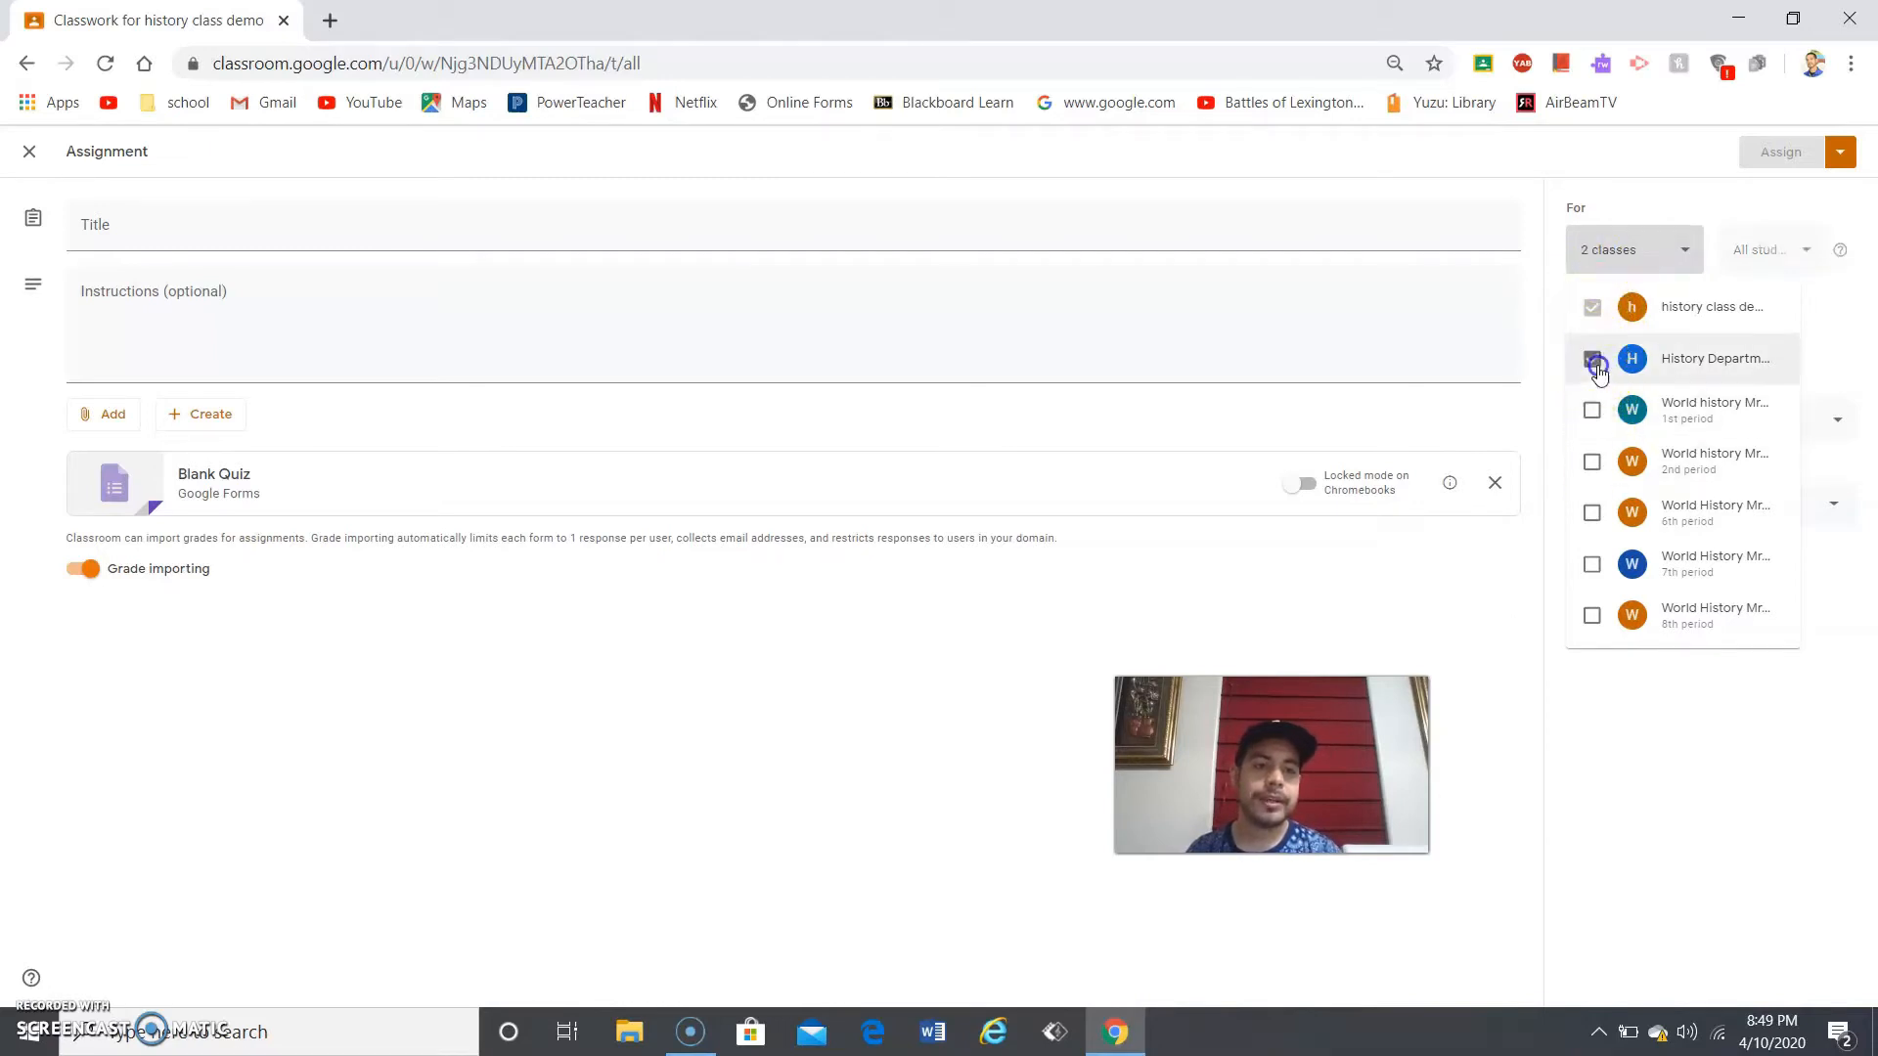
click(1592, 410)
click(1592, 462)
click(1592, 513)
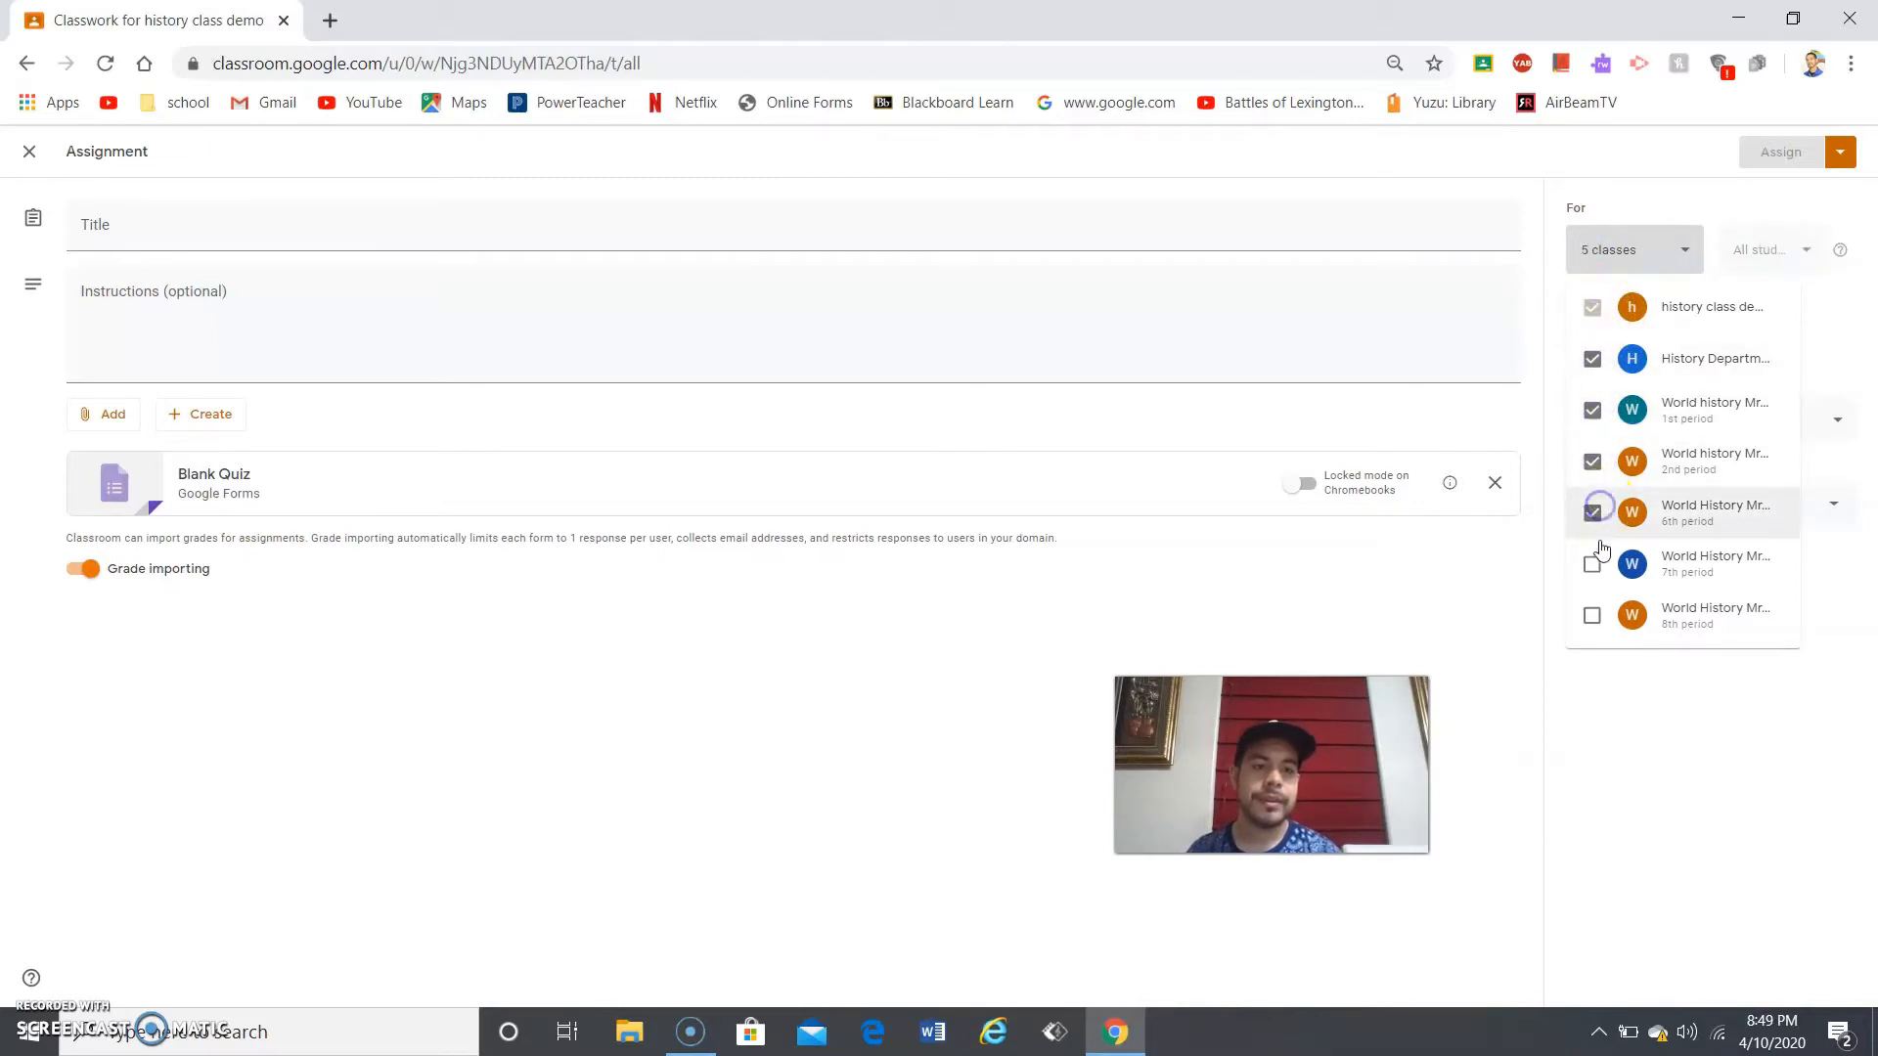
click(1592, 565)
click(1593, 615)
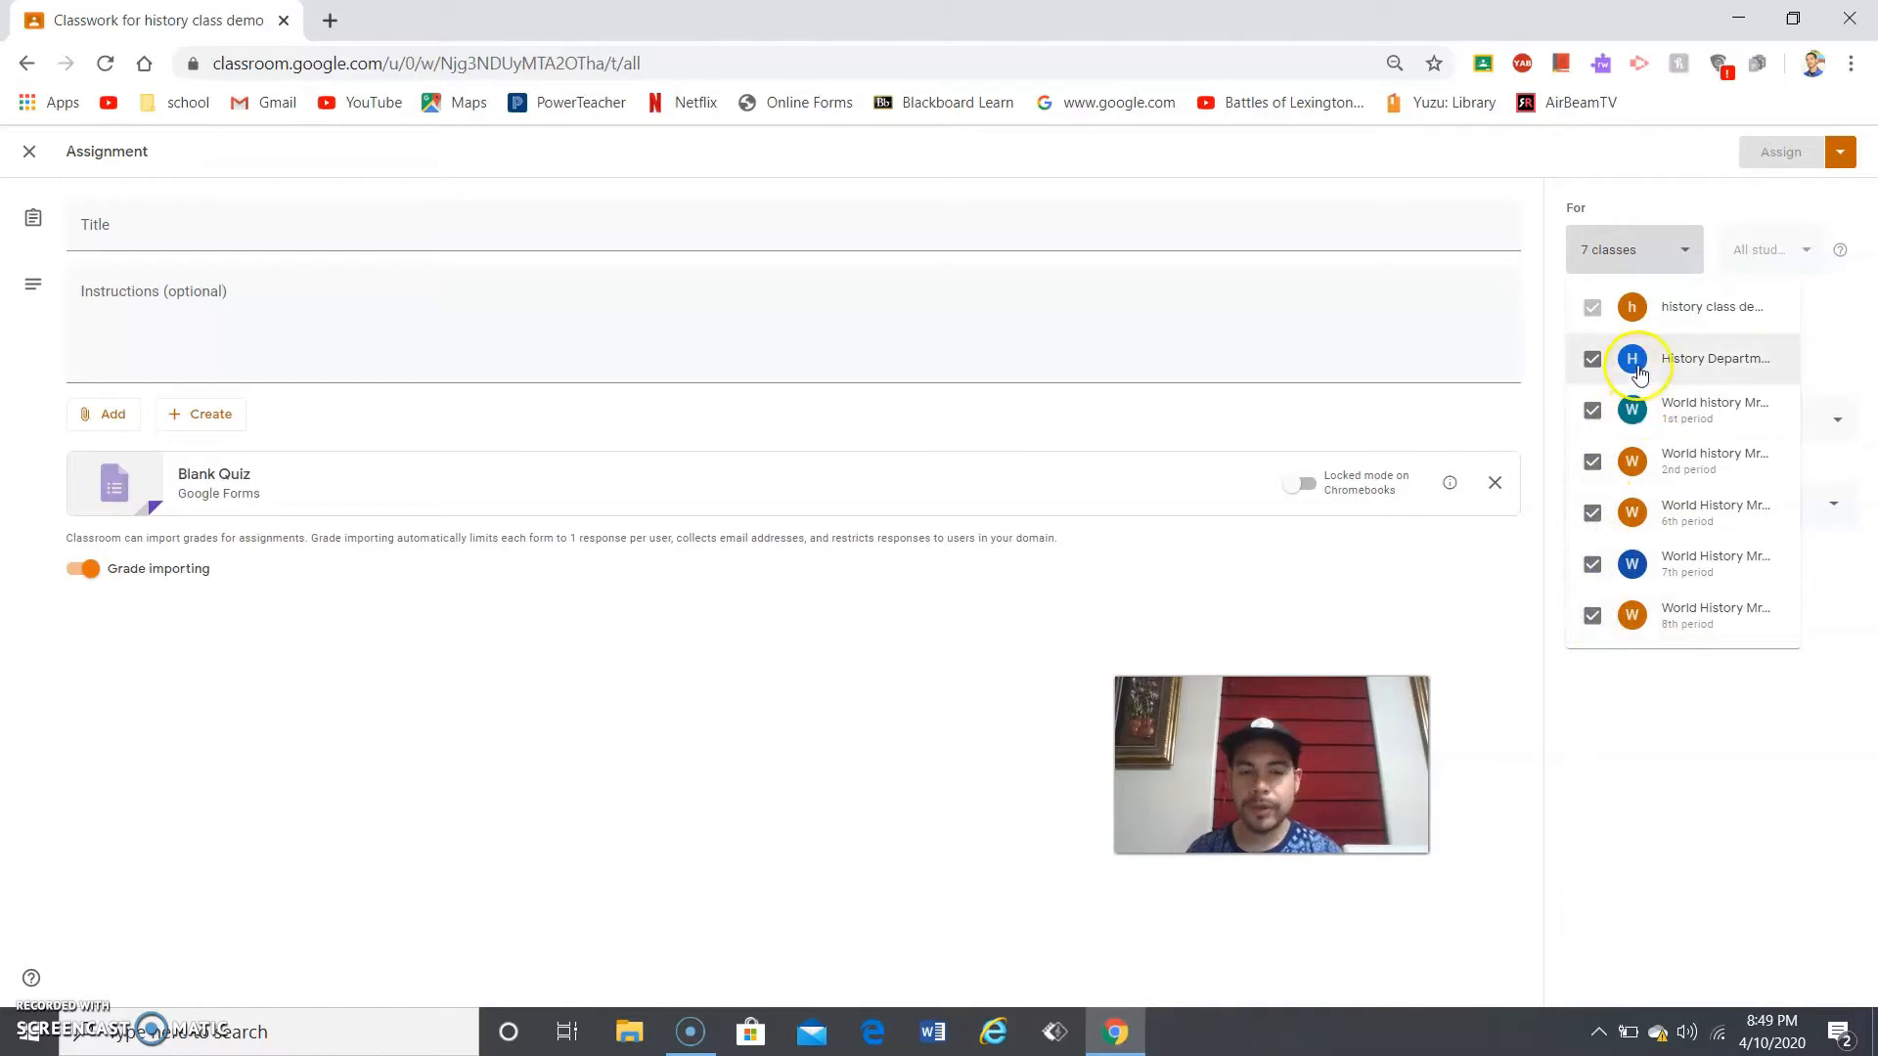
click(1663, 202)
click(1791, 269)
- Remove those extra classes so only history class demo remains, and show its student list
click(1693, 251)
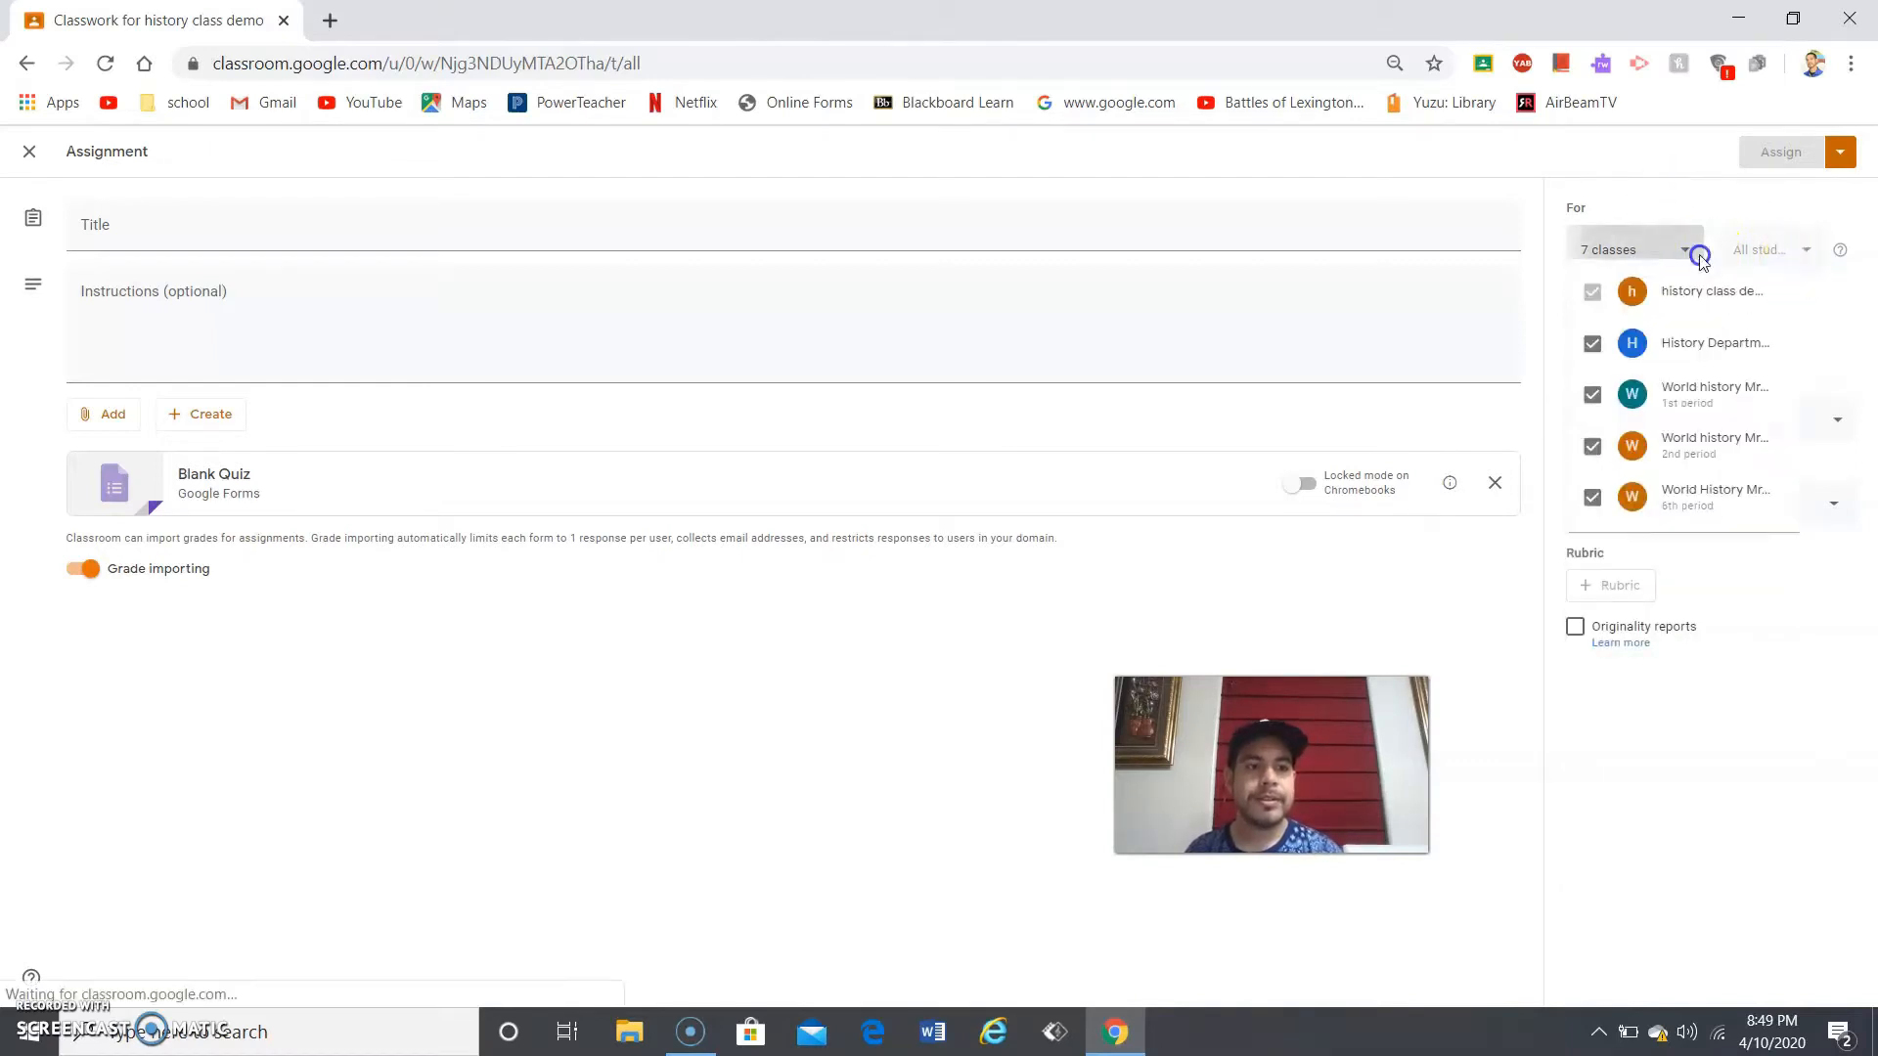
click(1592, 359)
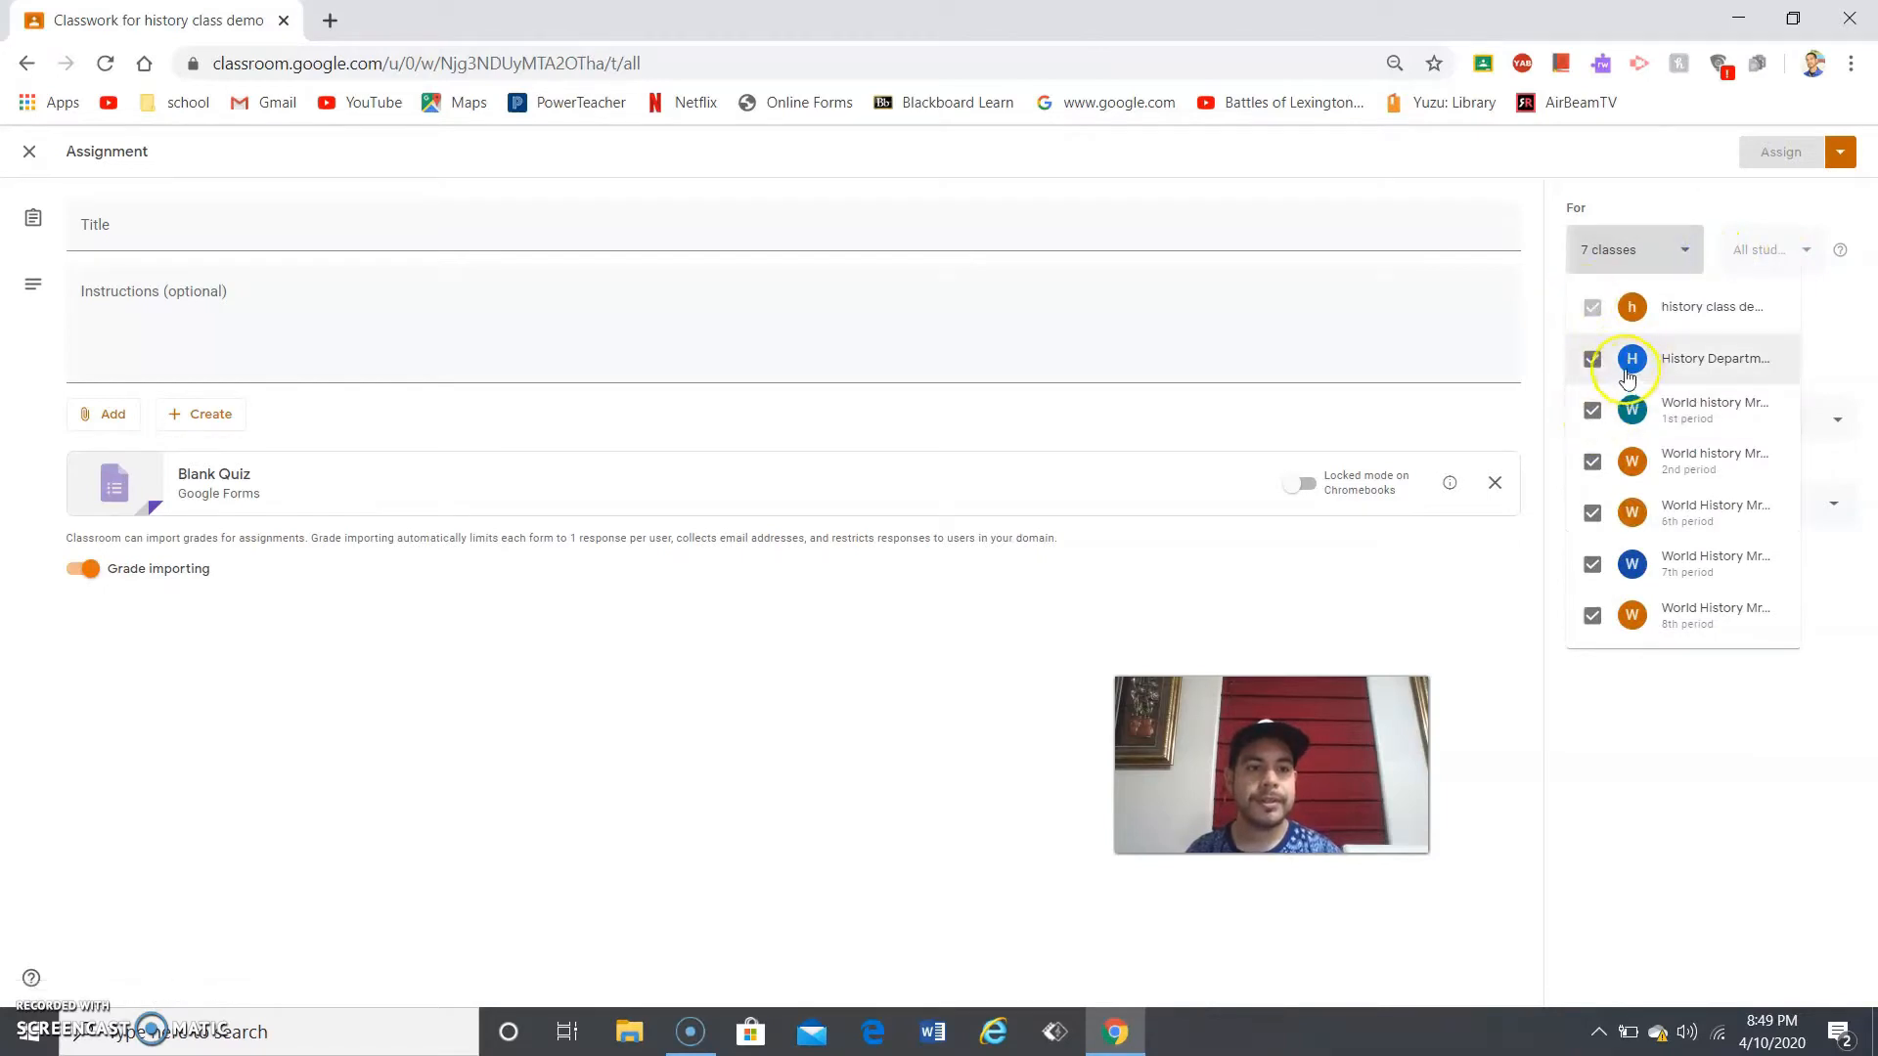
click(1592, 410)
click(1592, 481)
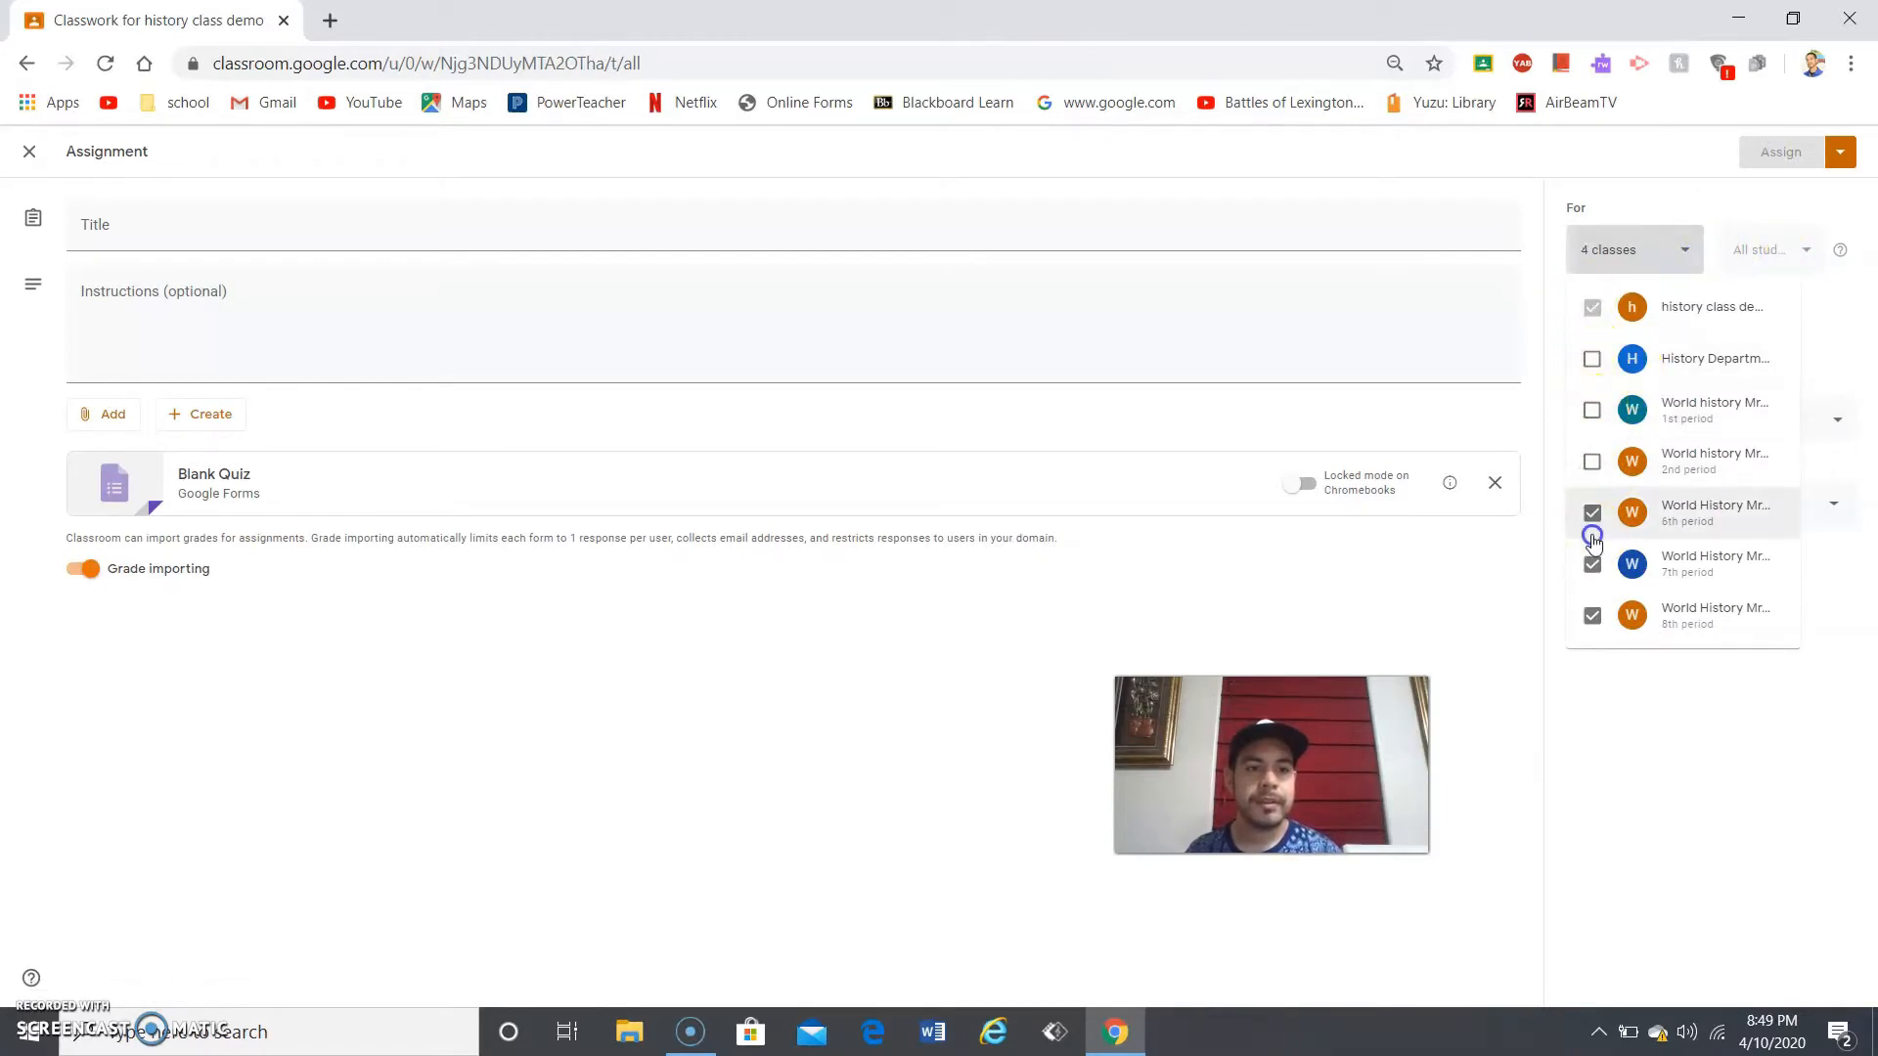
click(1592, 512)
click(1592, 564)
click(1592, 615)
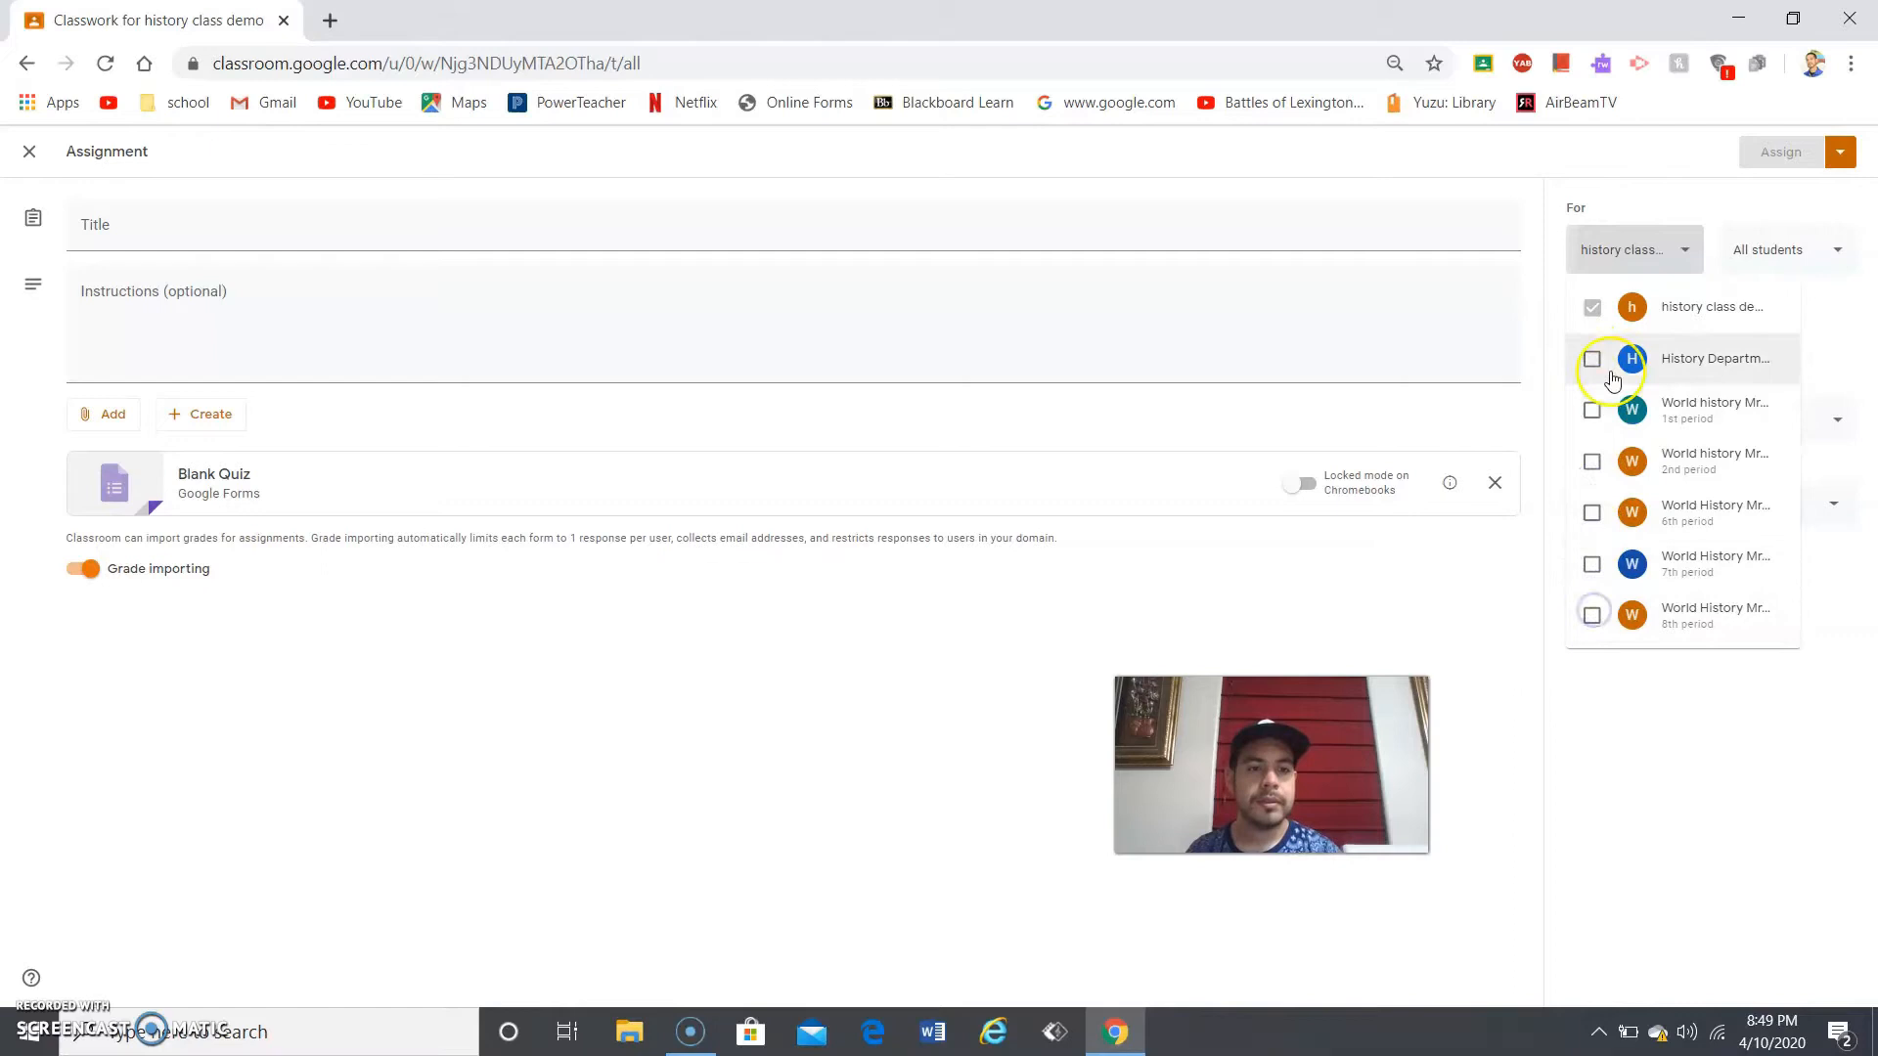
click(1668, 227)
click(1759, 266)
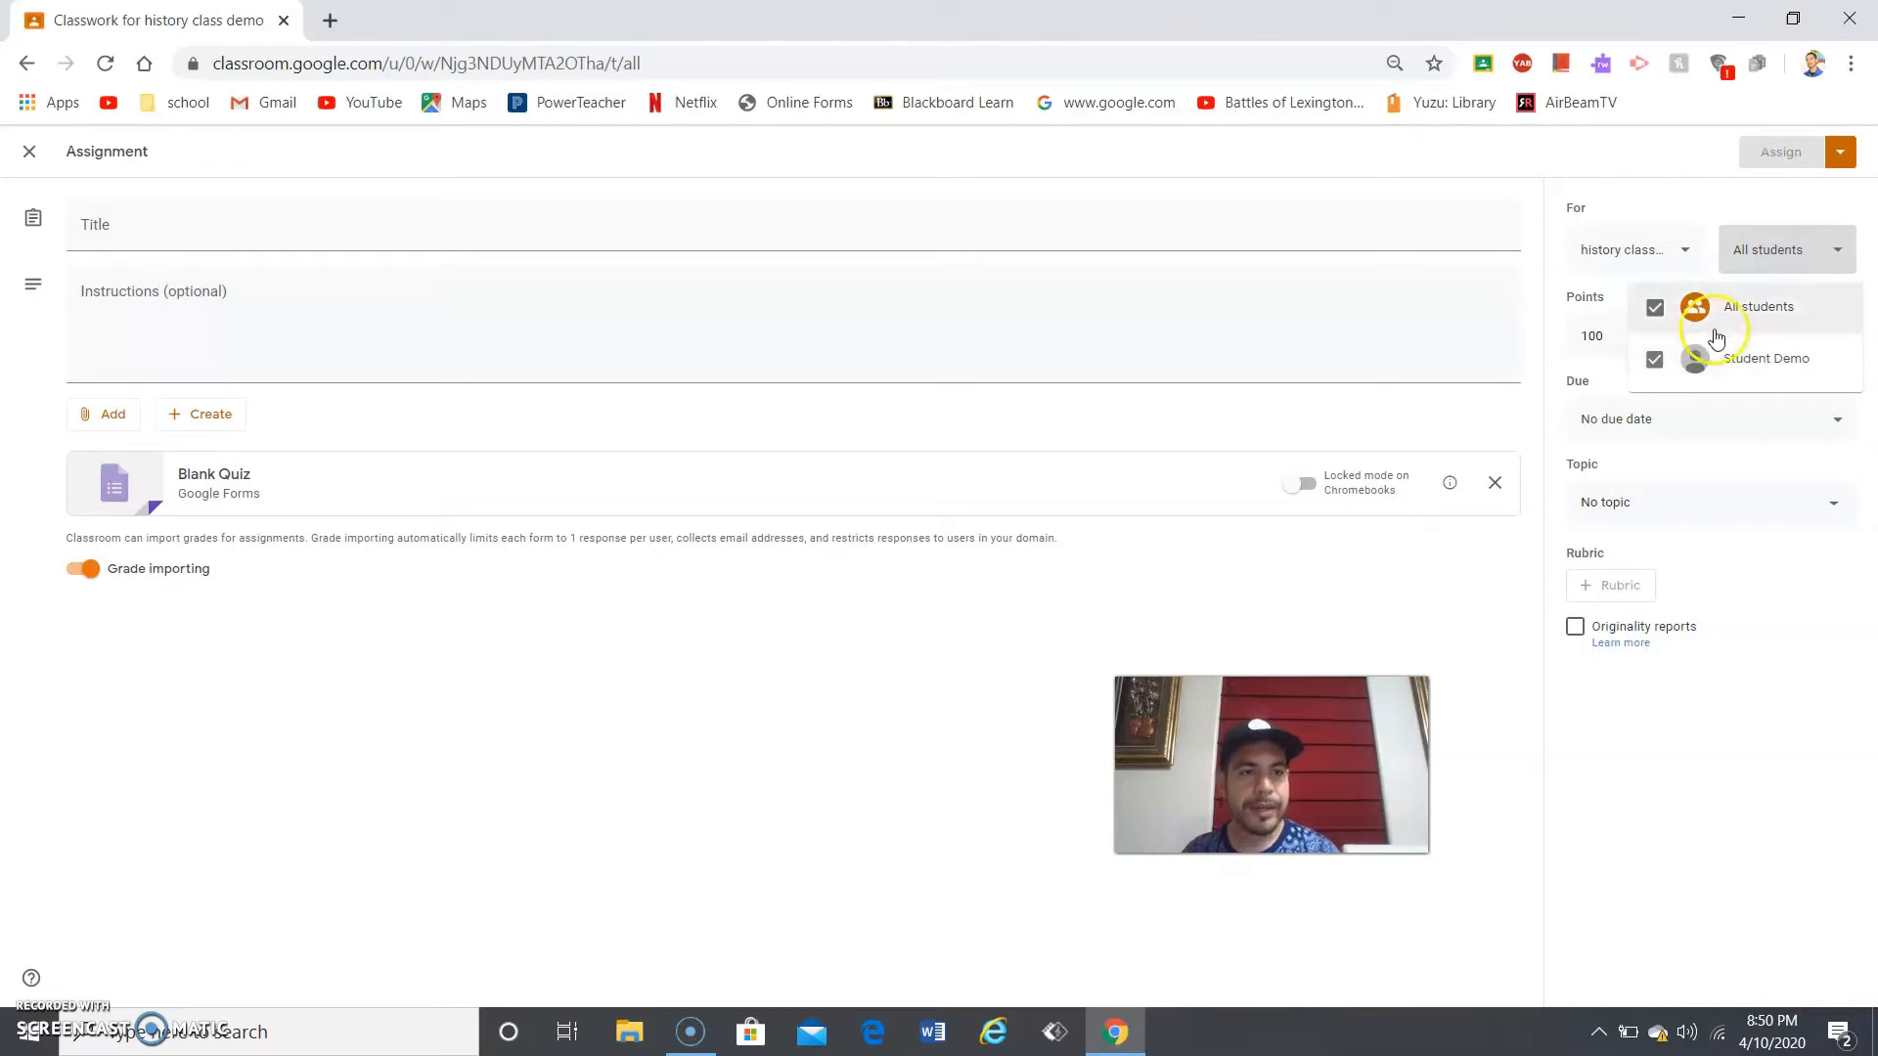
- Set the quiz due date to Monday, April 13, 2020, with grade importing off
click(1807, 246)
click(1615, 338)
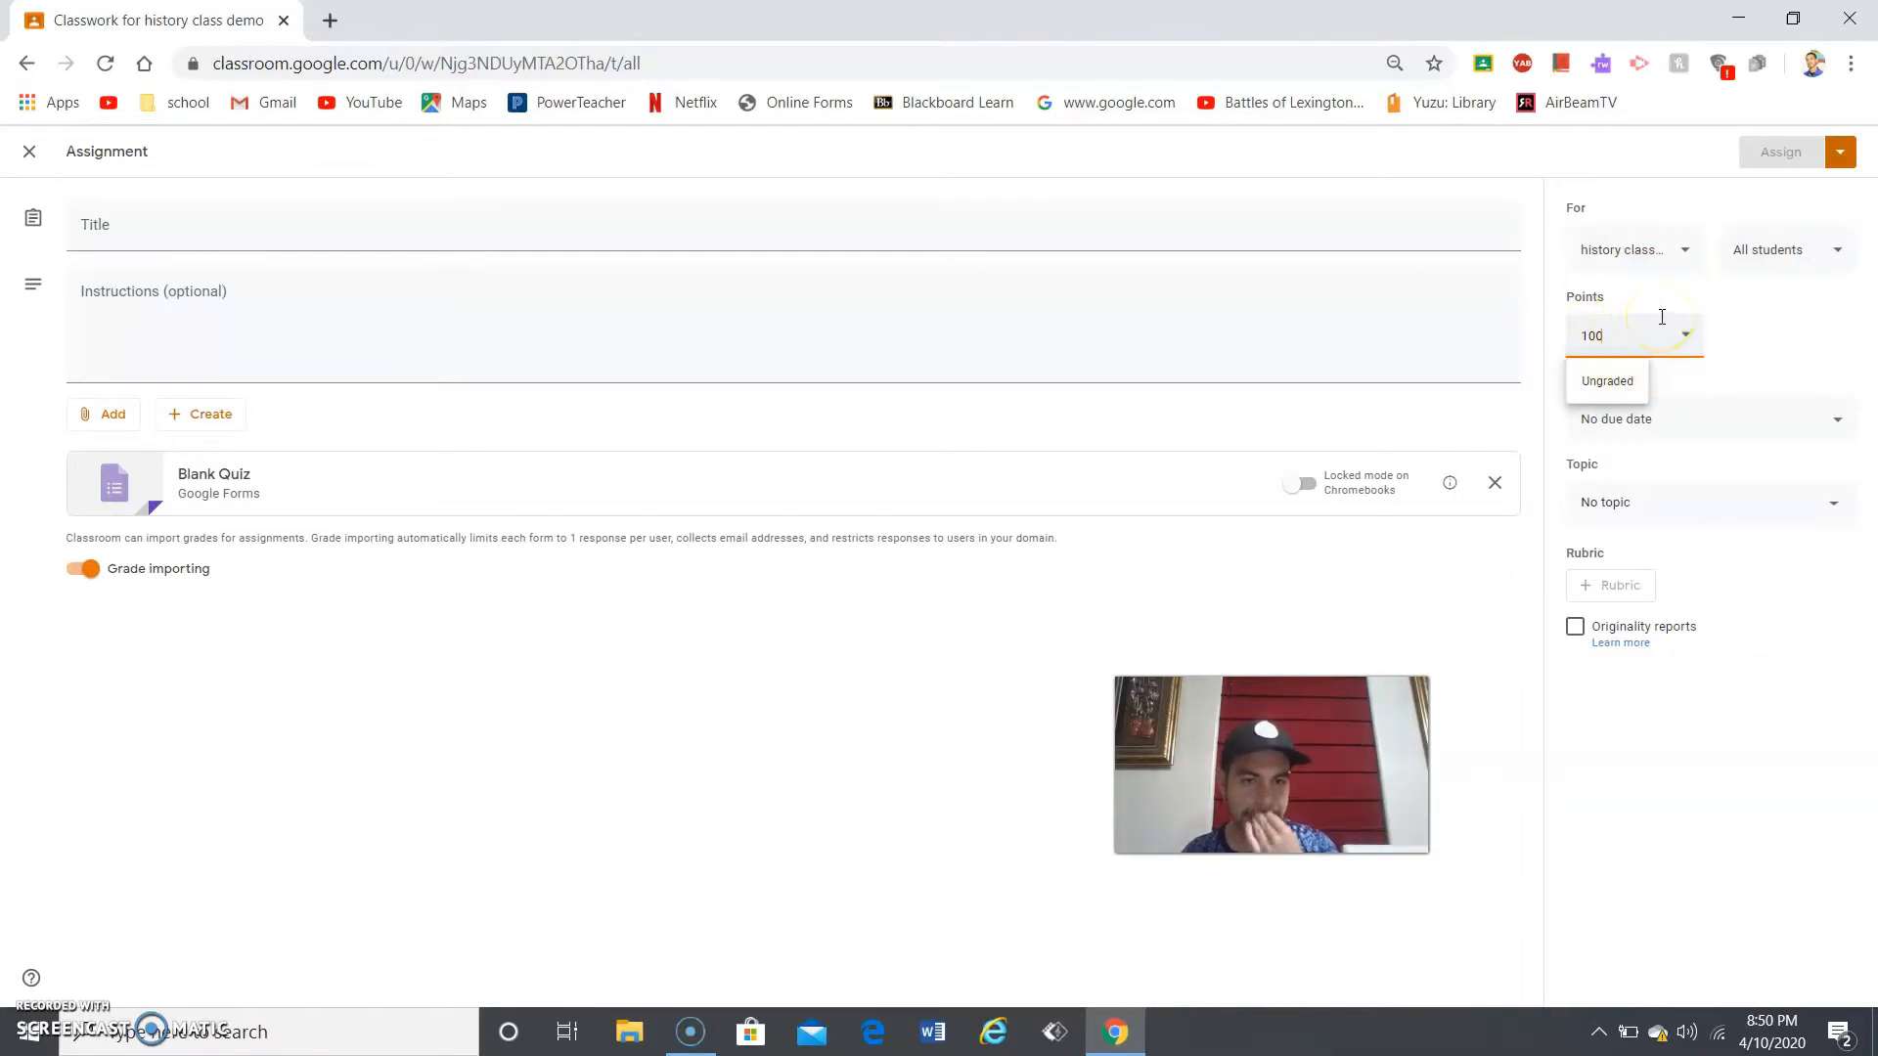
click(1731, 419)
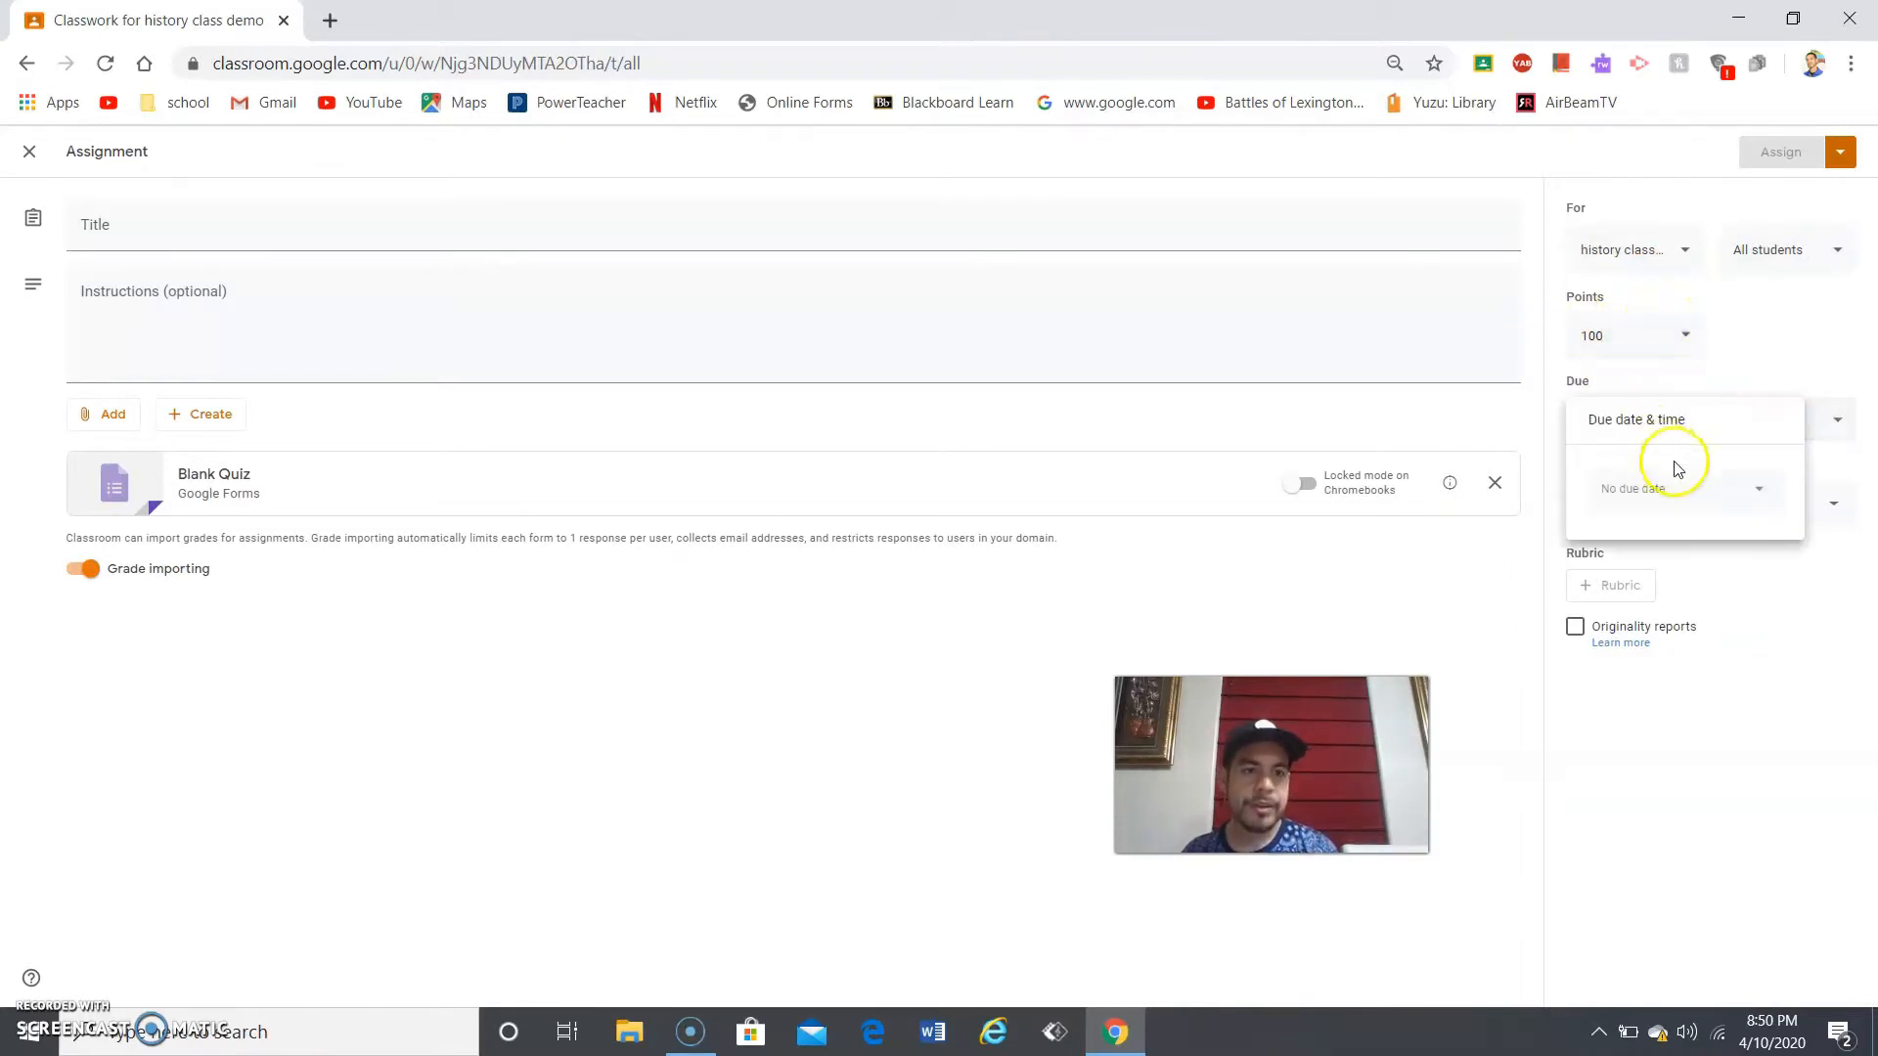
click(1717, 494)
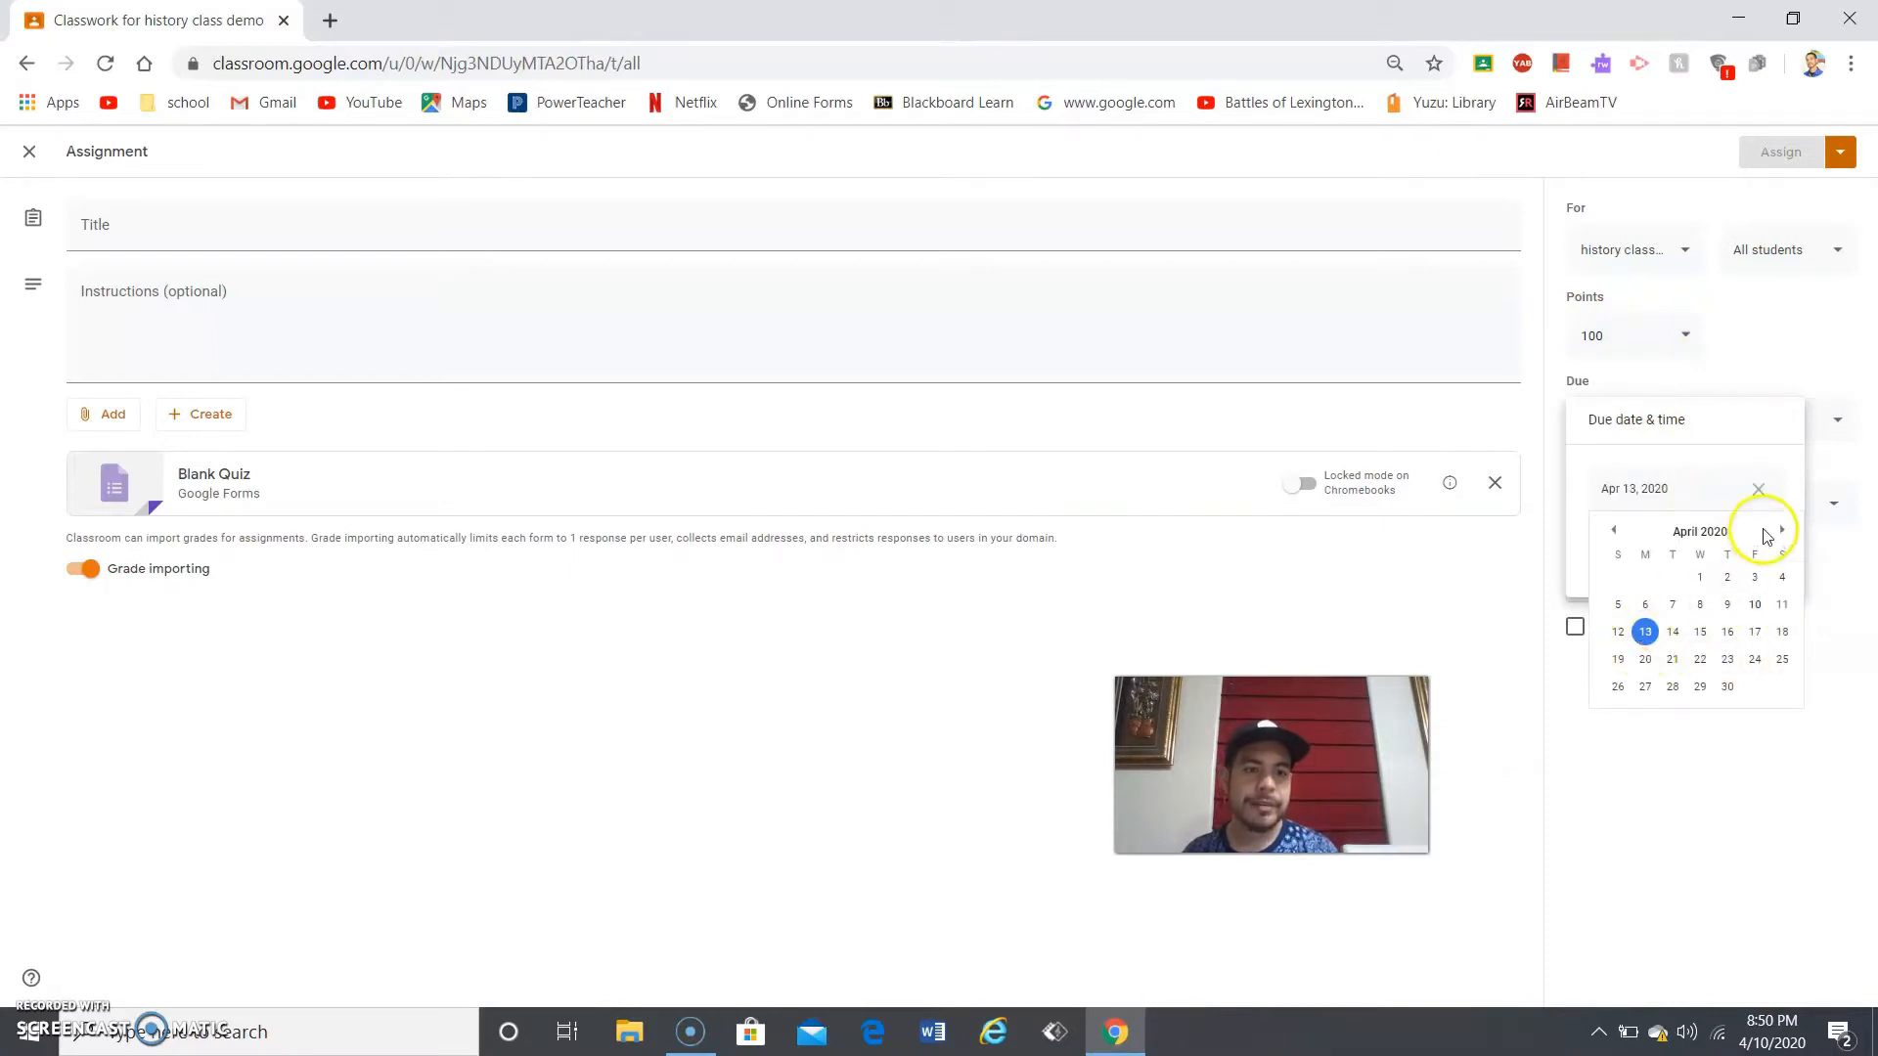
click(1755, 364)
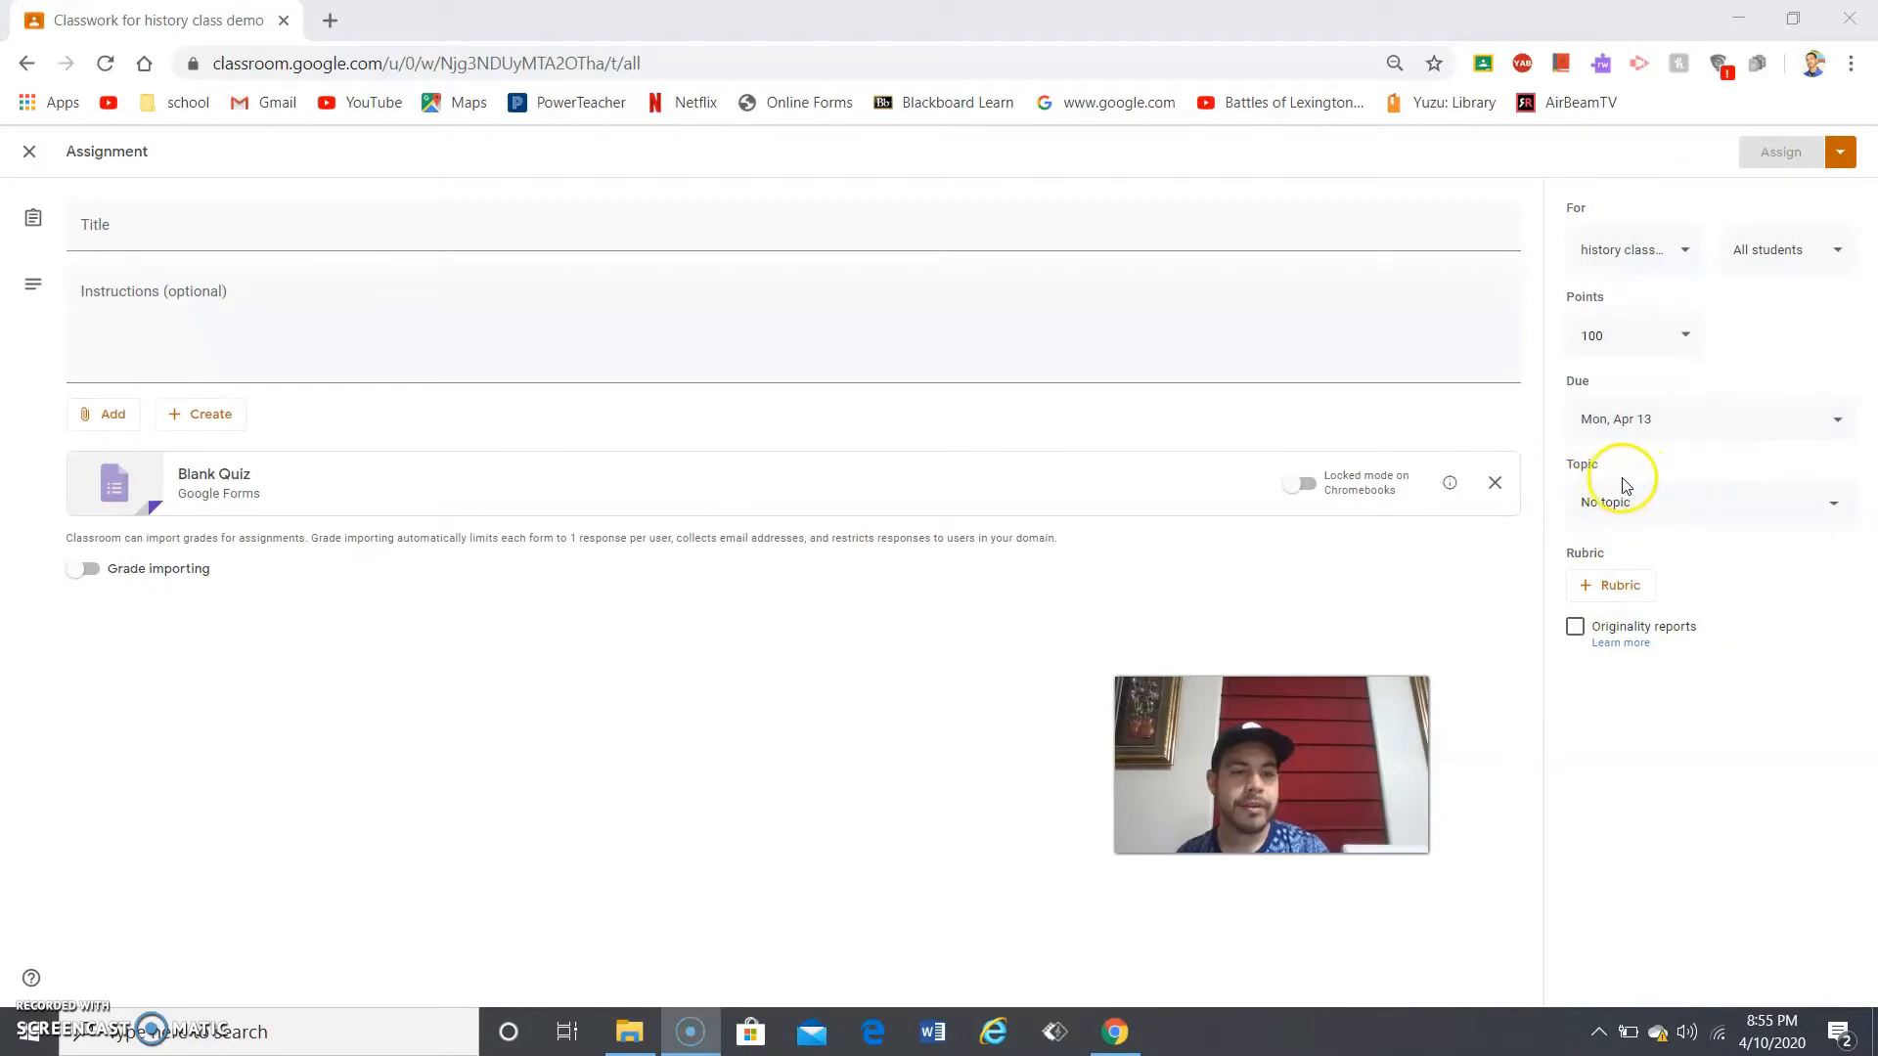
- Create a new, still-empty topic for the quiz and bring up the rubric choices
click(1663, 499)
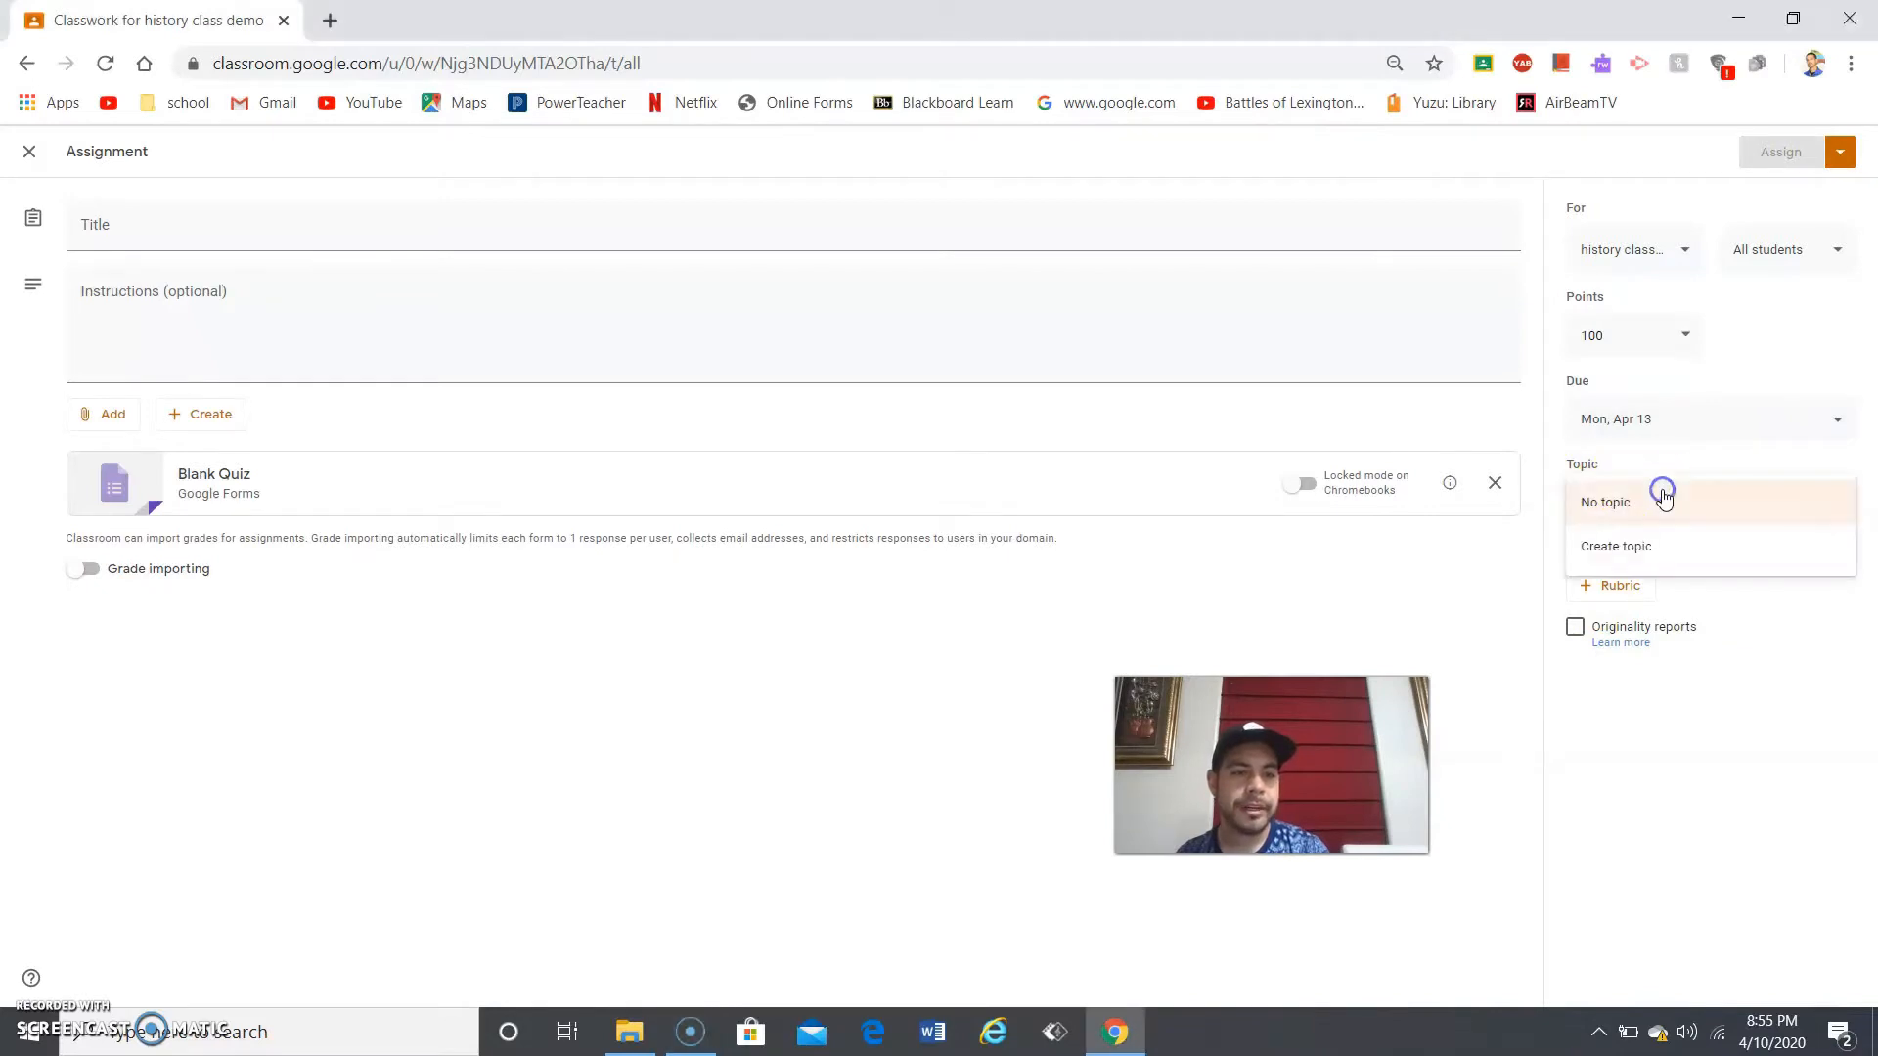
click(1674, 539)
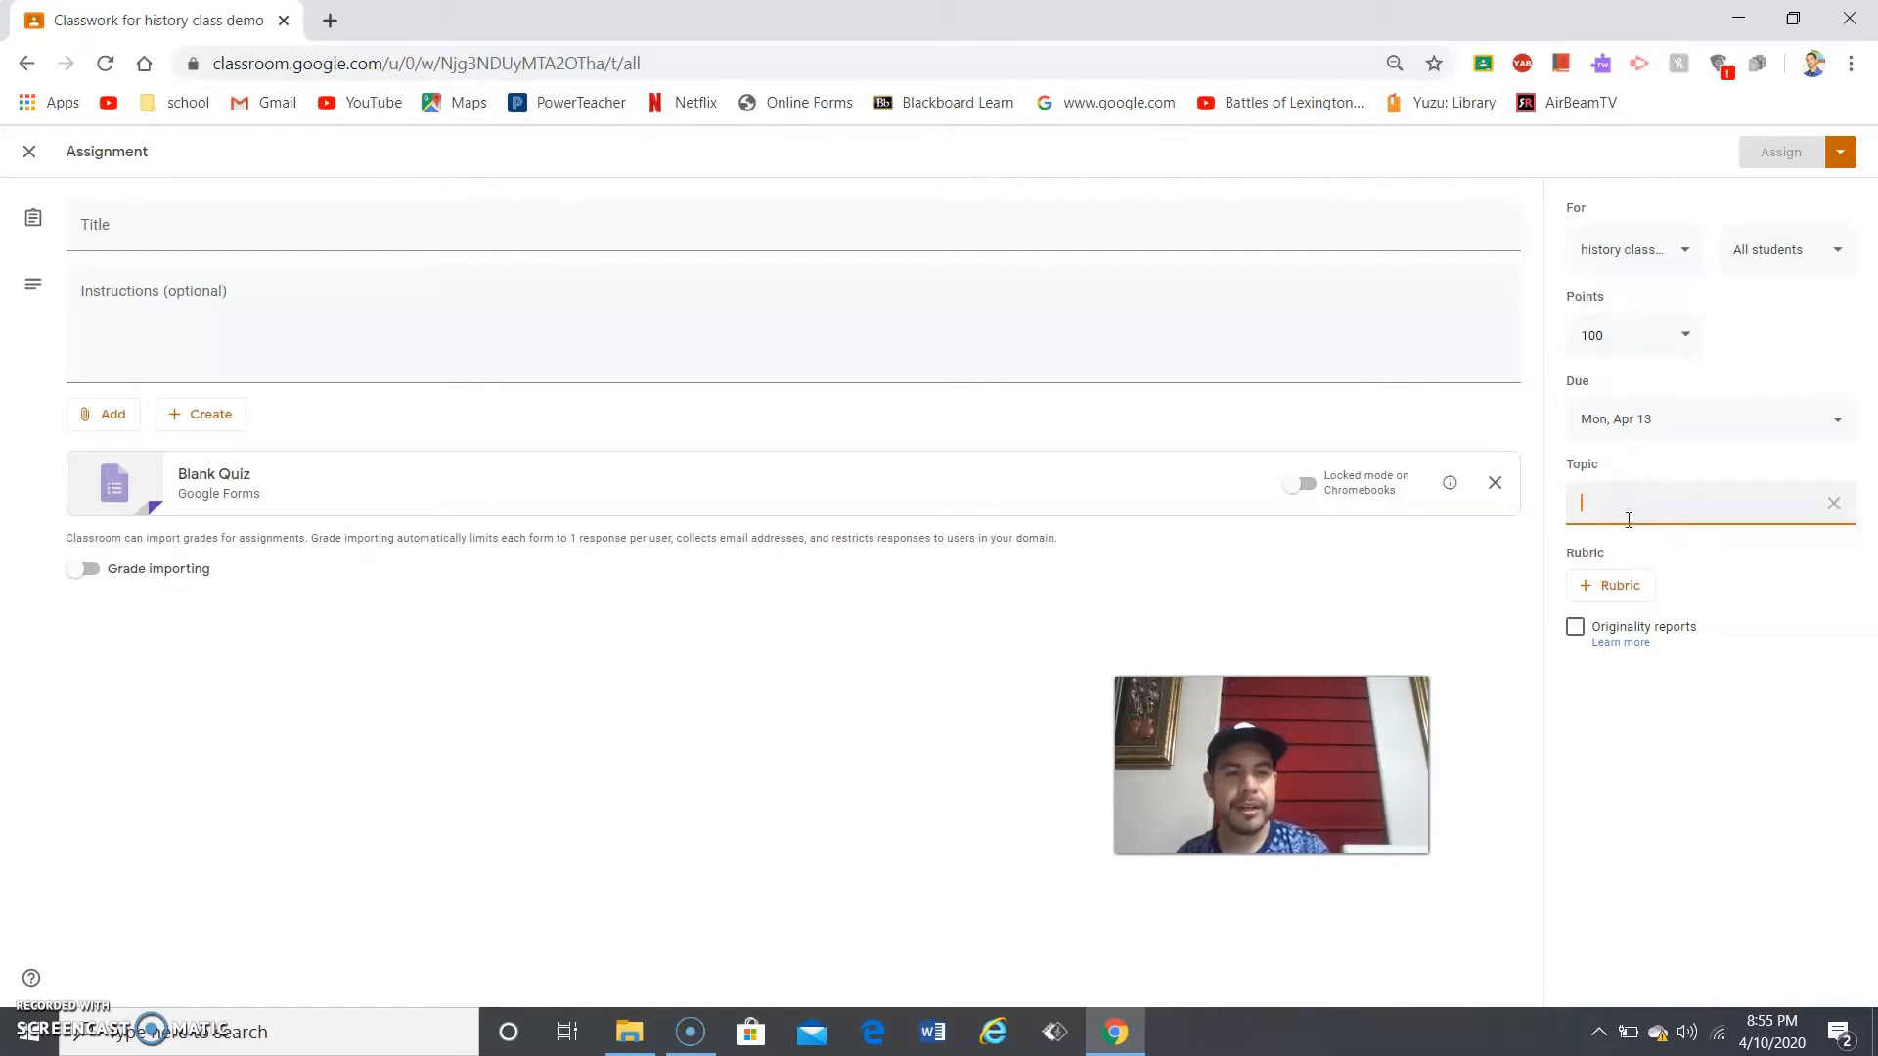
click(1781, 579)
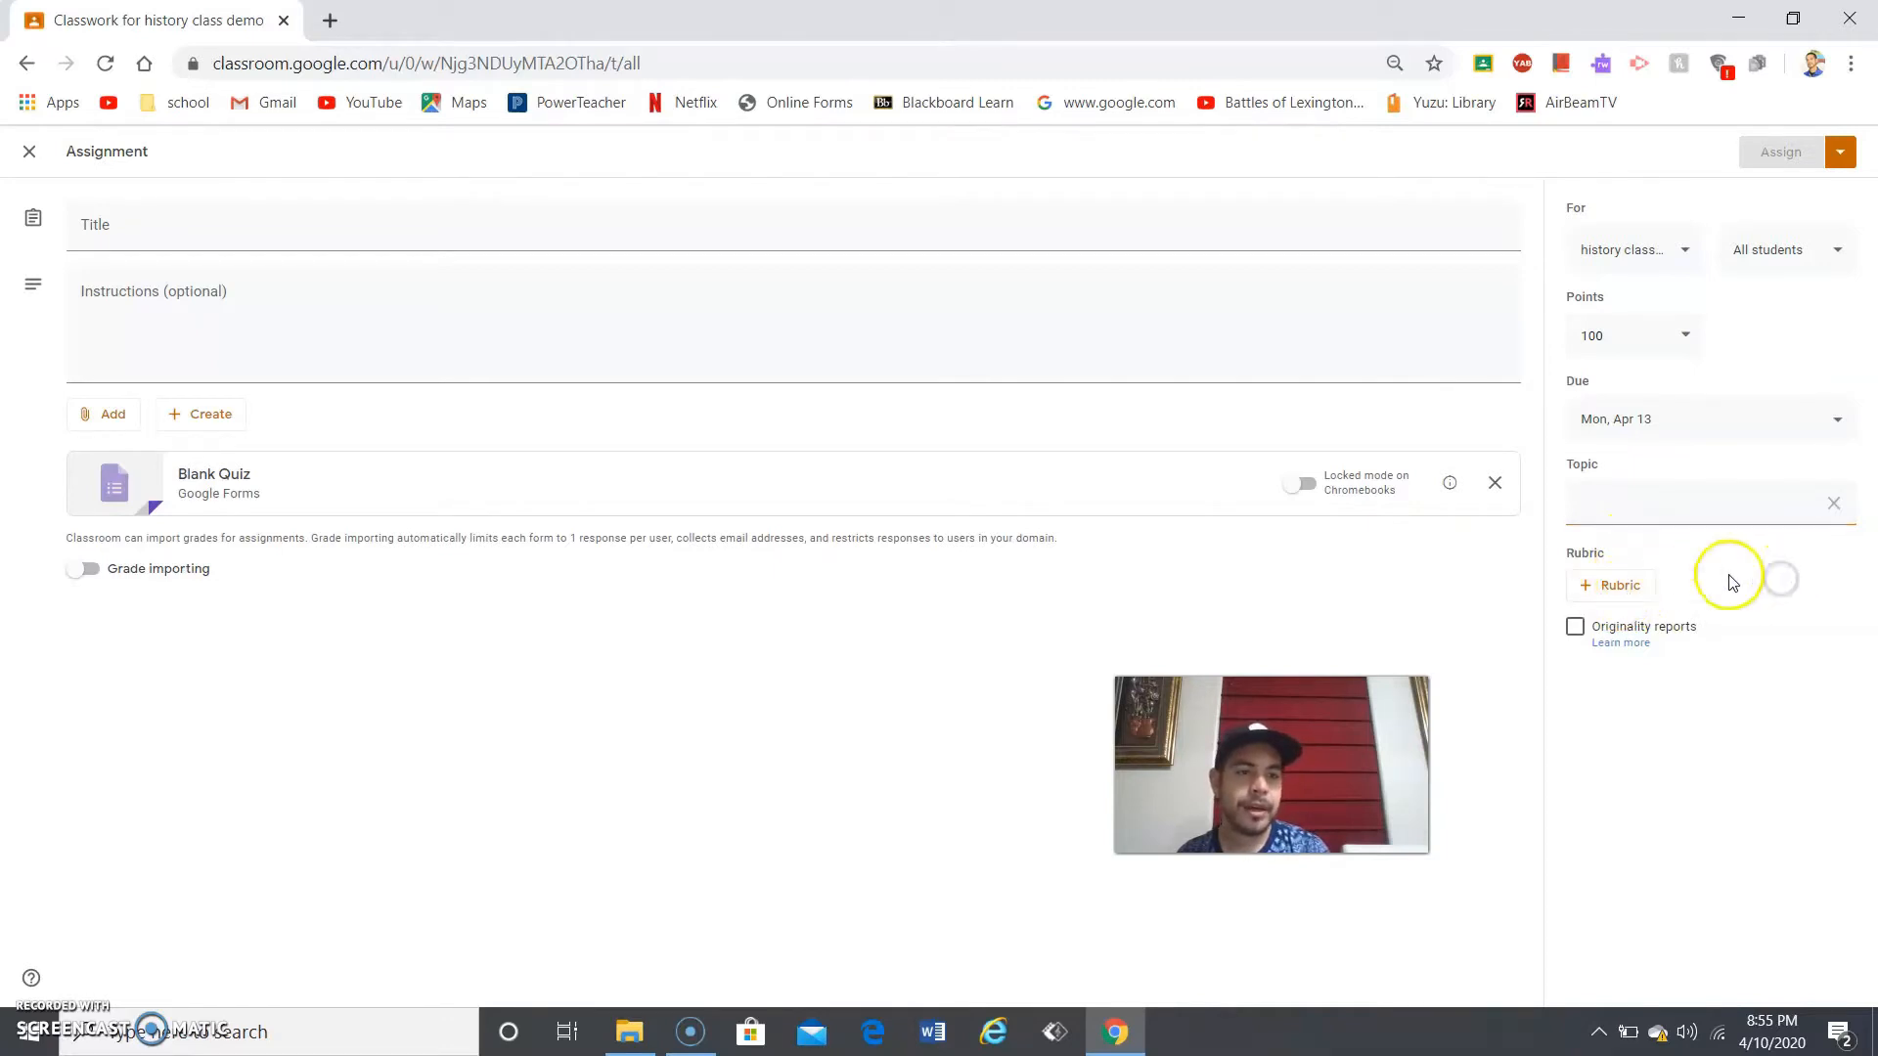
click(1649, 588)
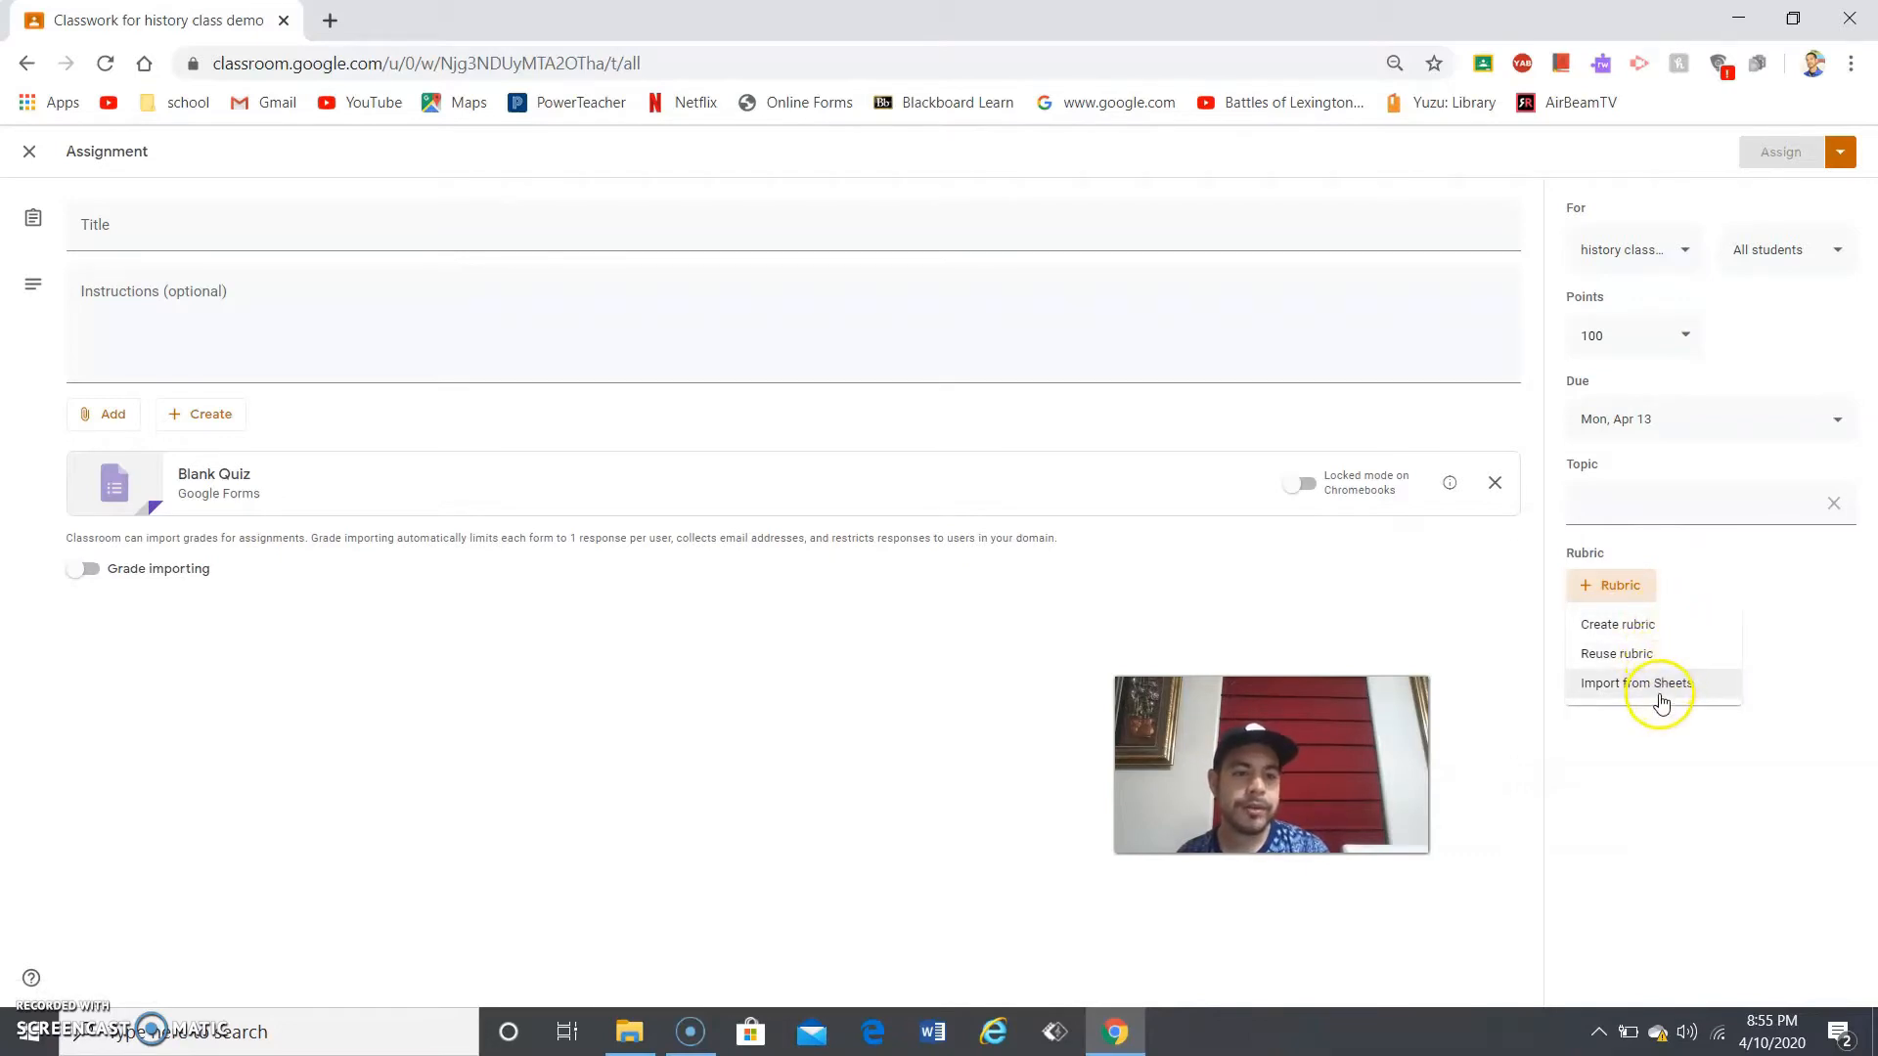
- Choose Create rubric to start a new rubric titled Africa
click(1625, 626)
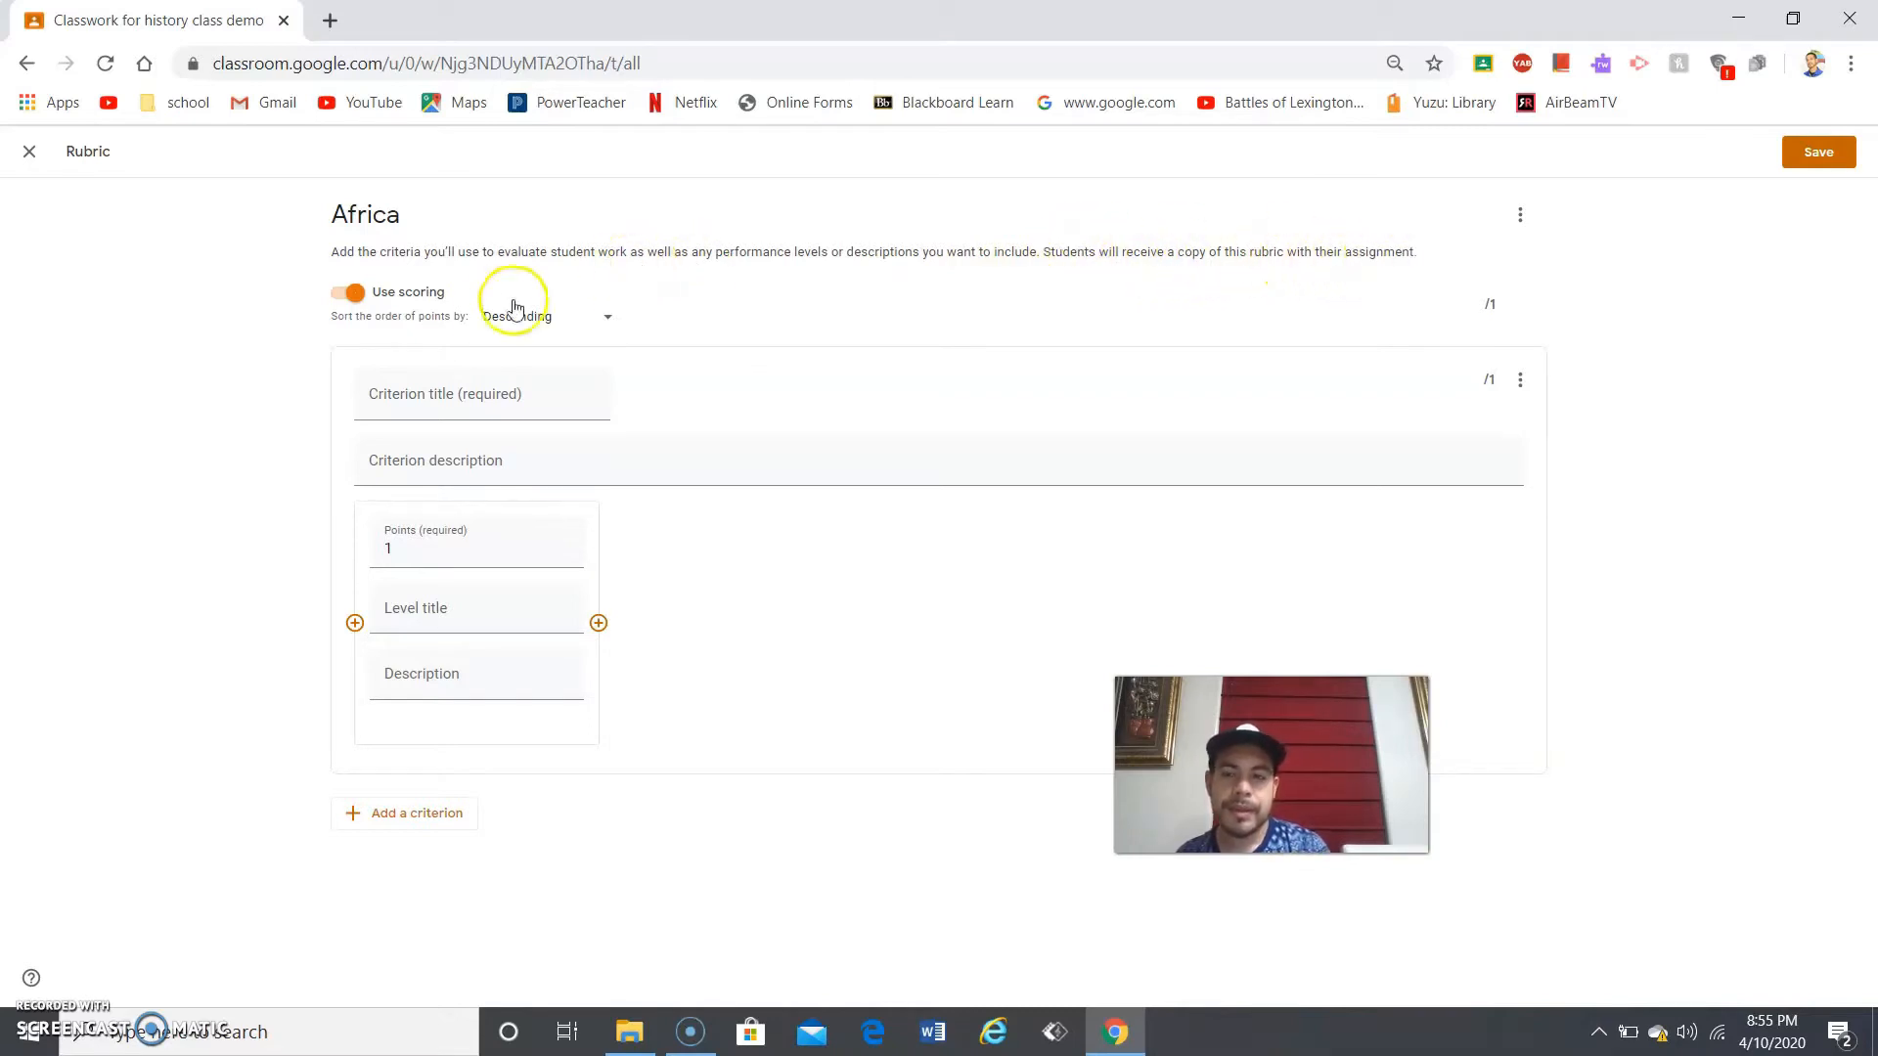
- Step through the first criterion's fields and add a second 1-point scoring level
click(510, 381)
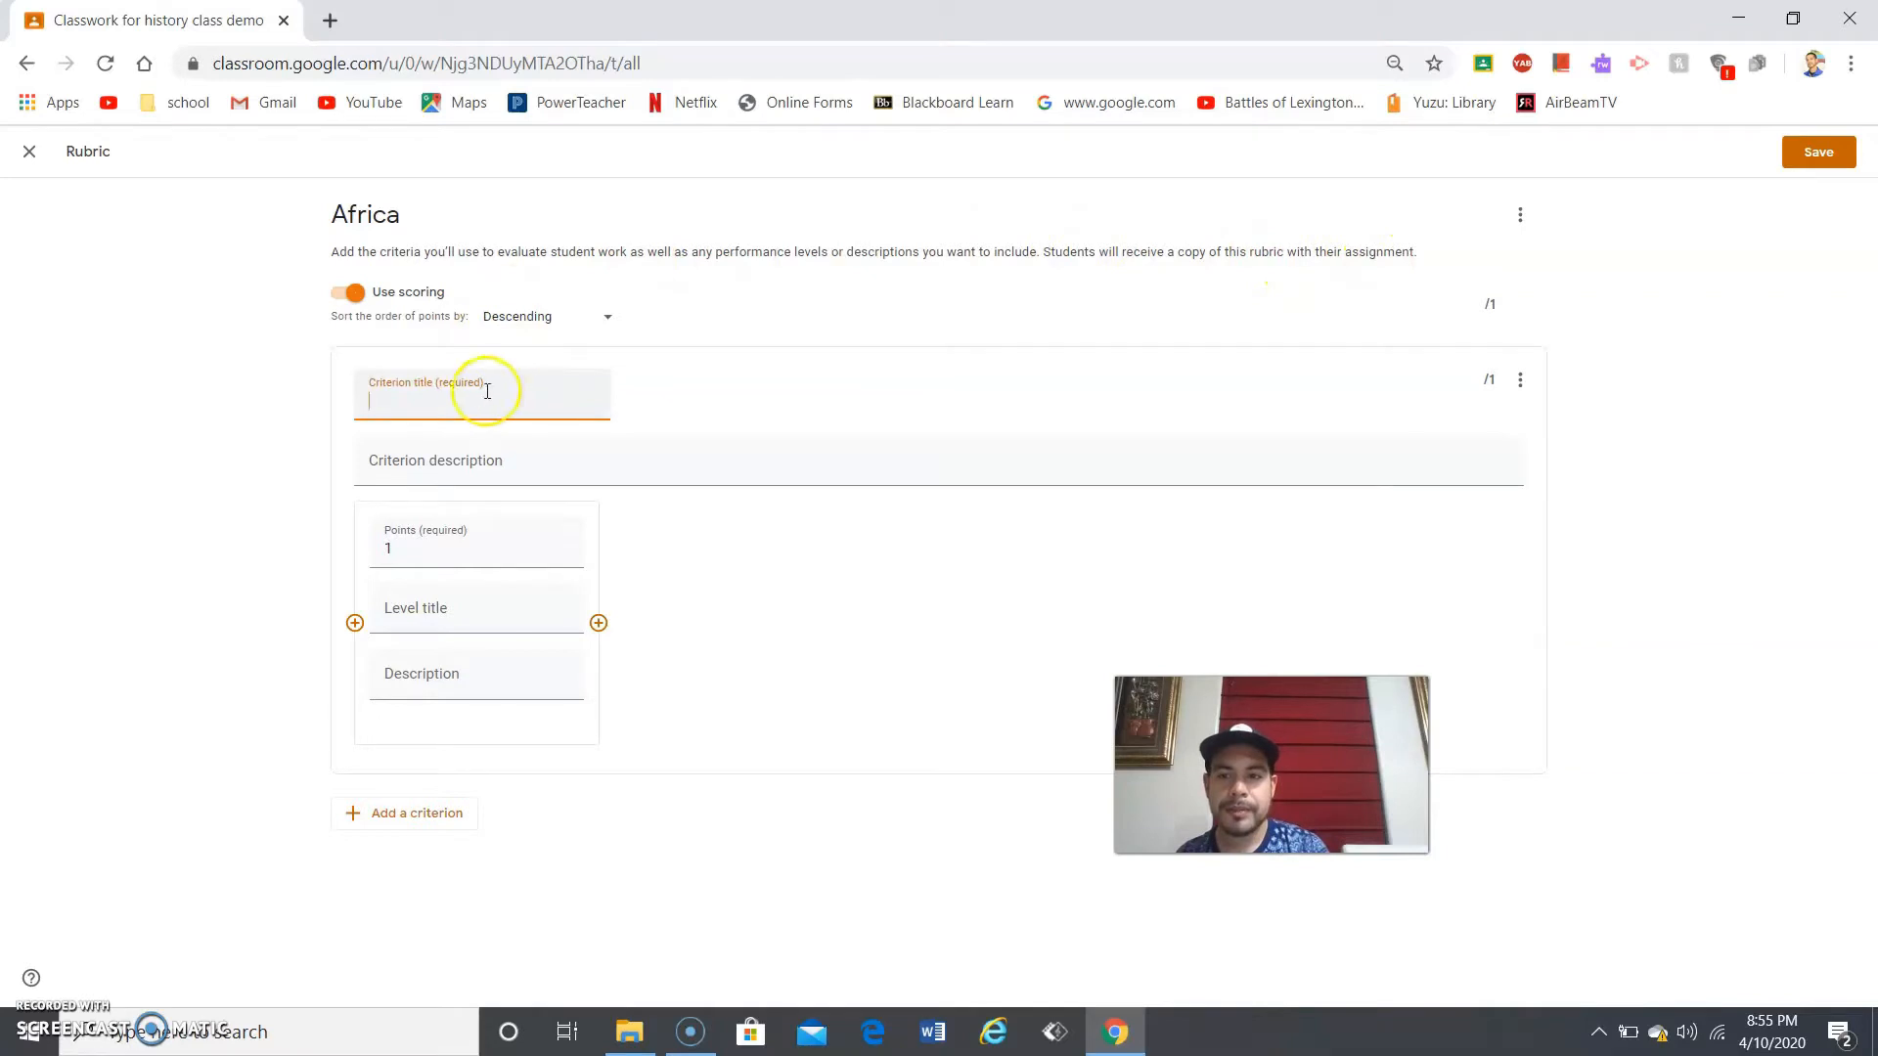
click(442, 455)
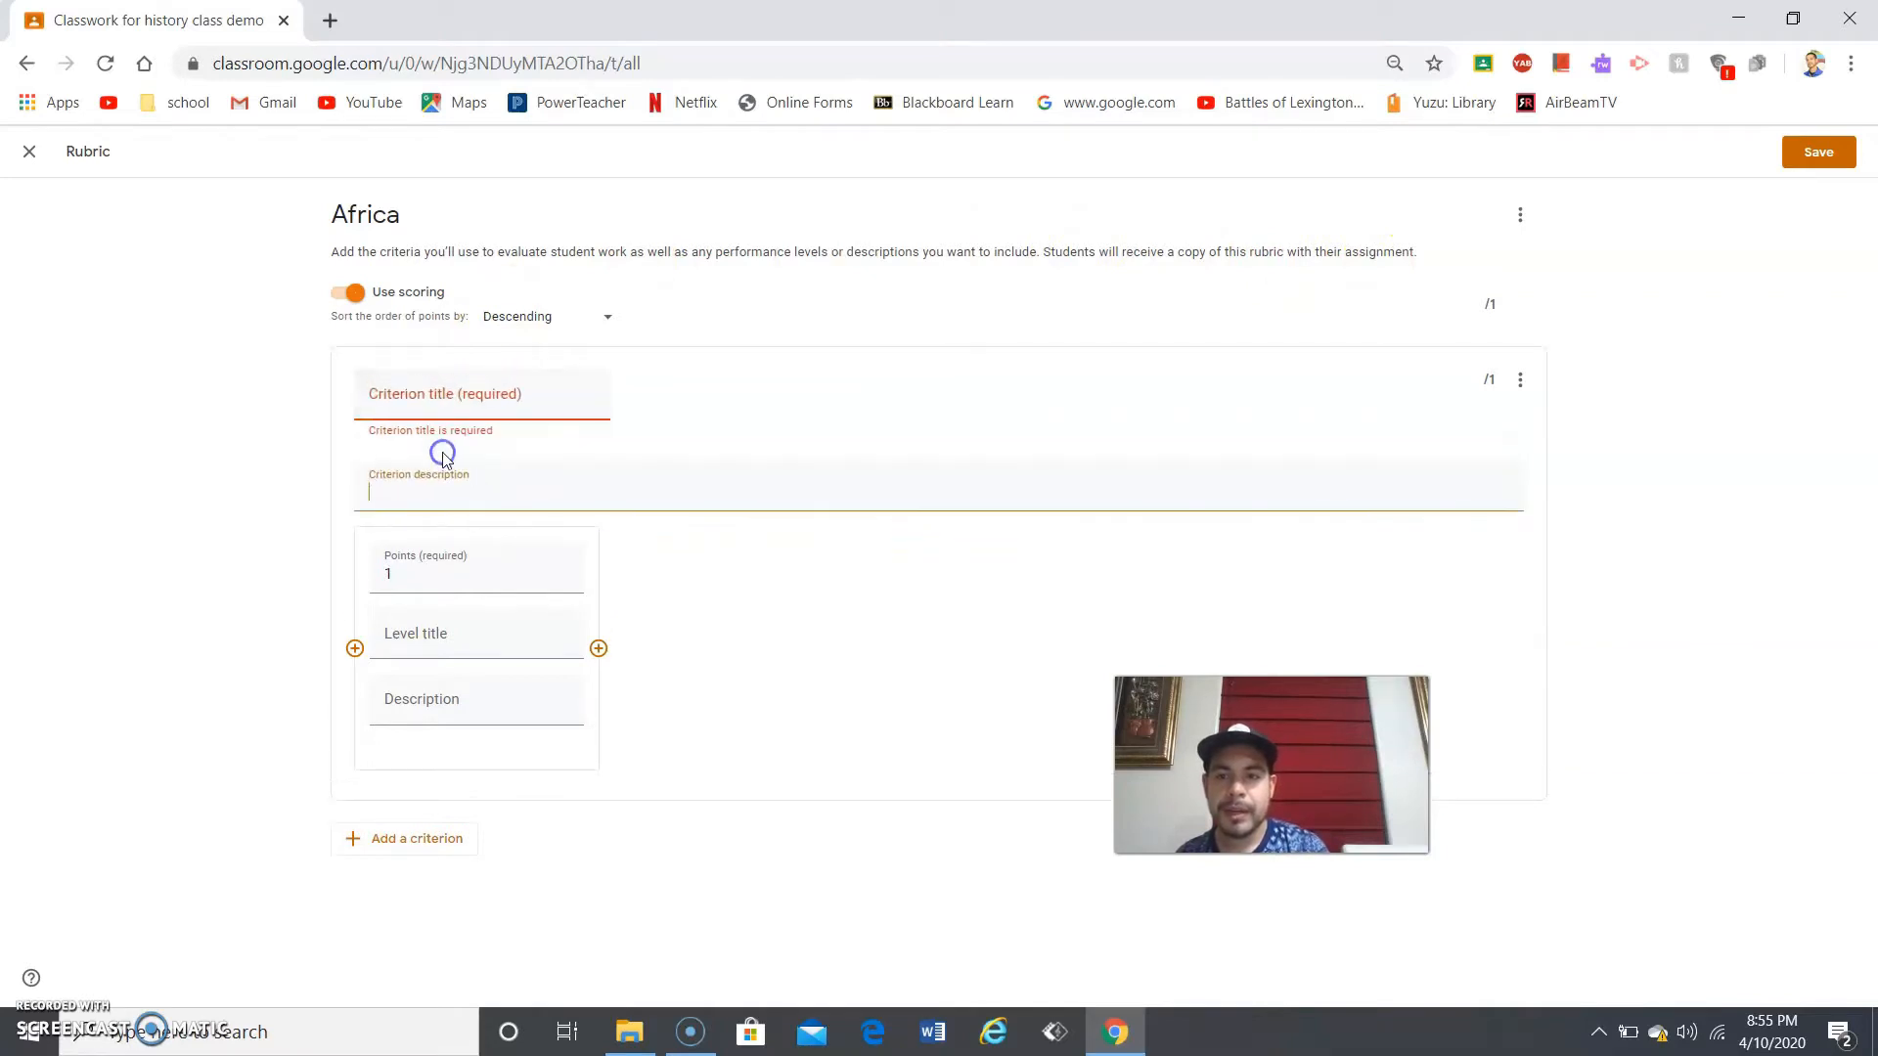
click(439, 570)
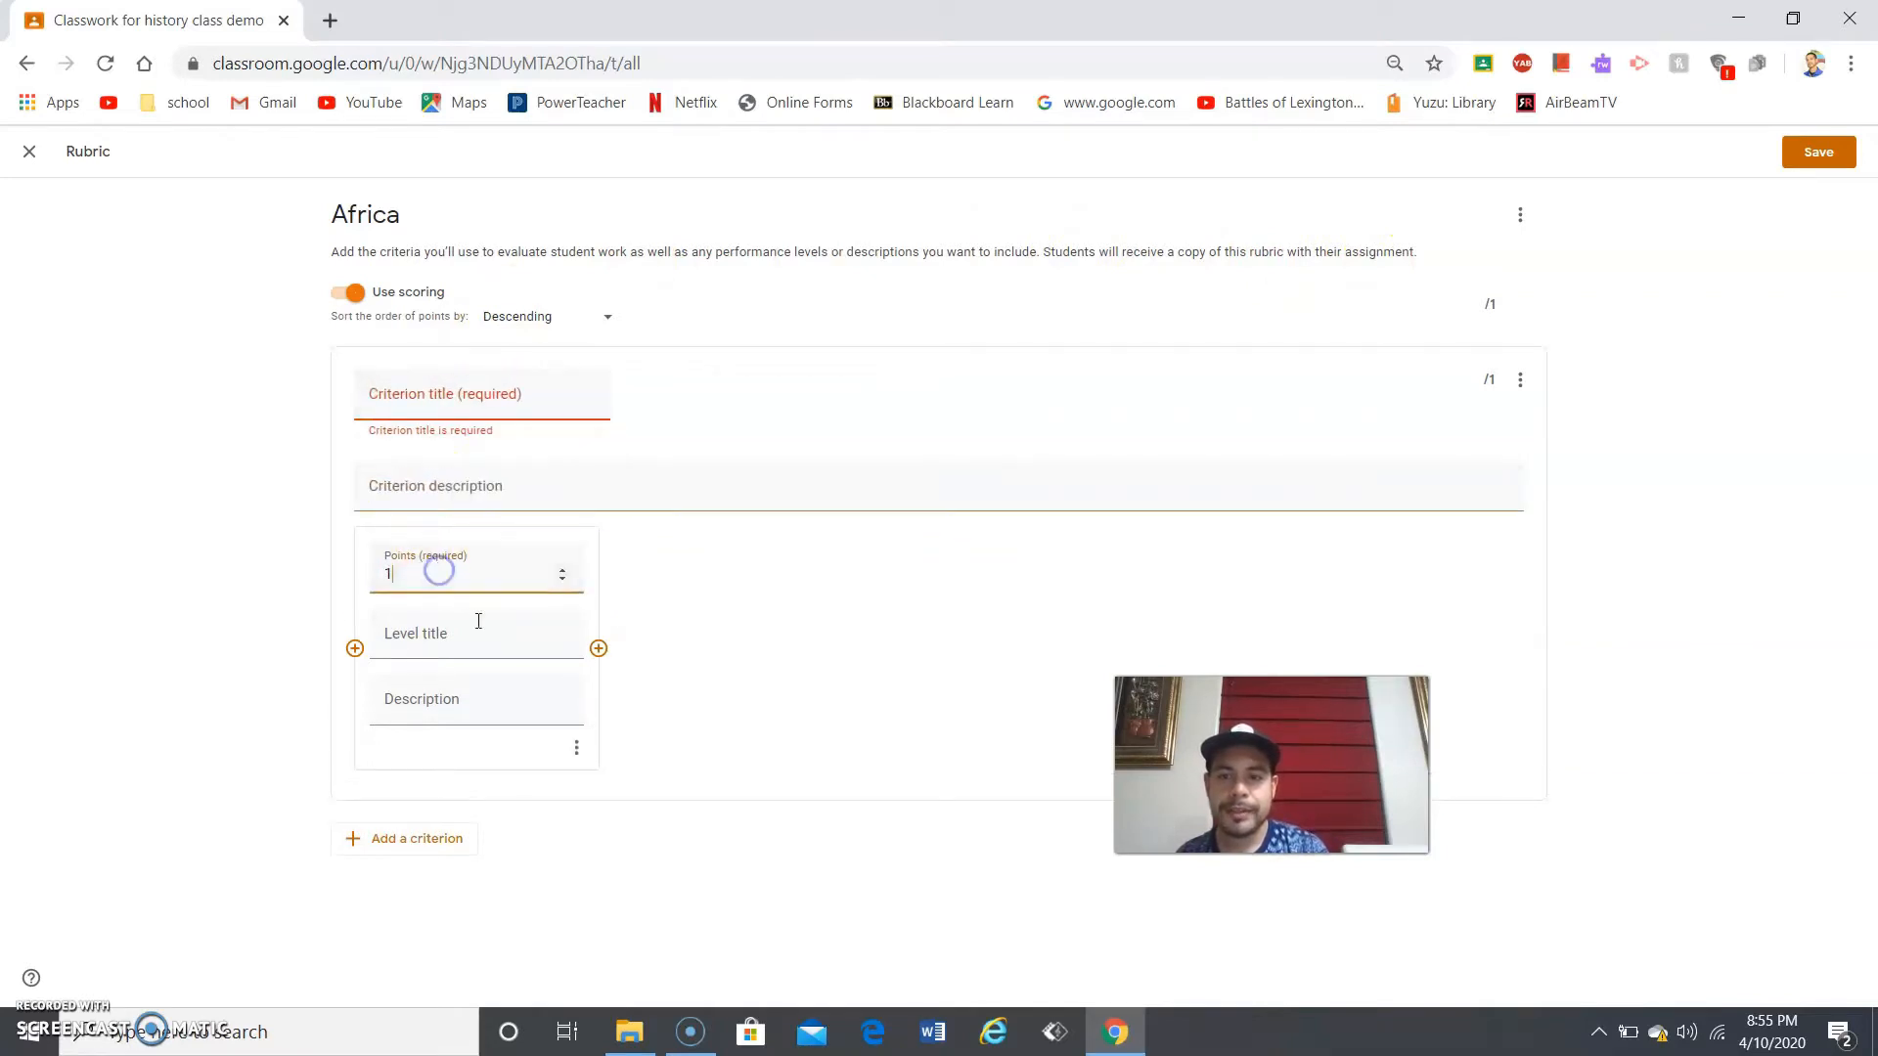
click(491, 641)
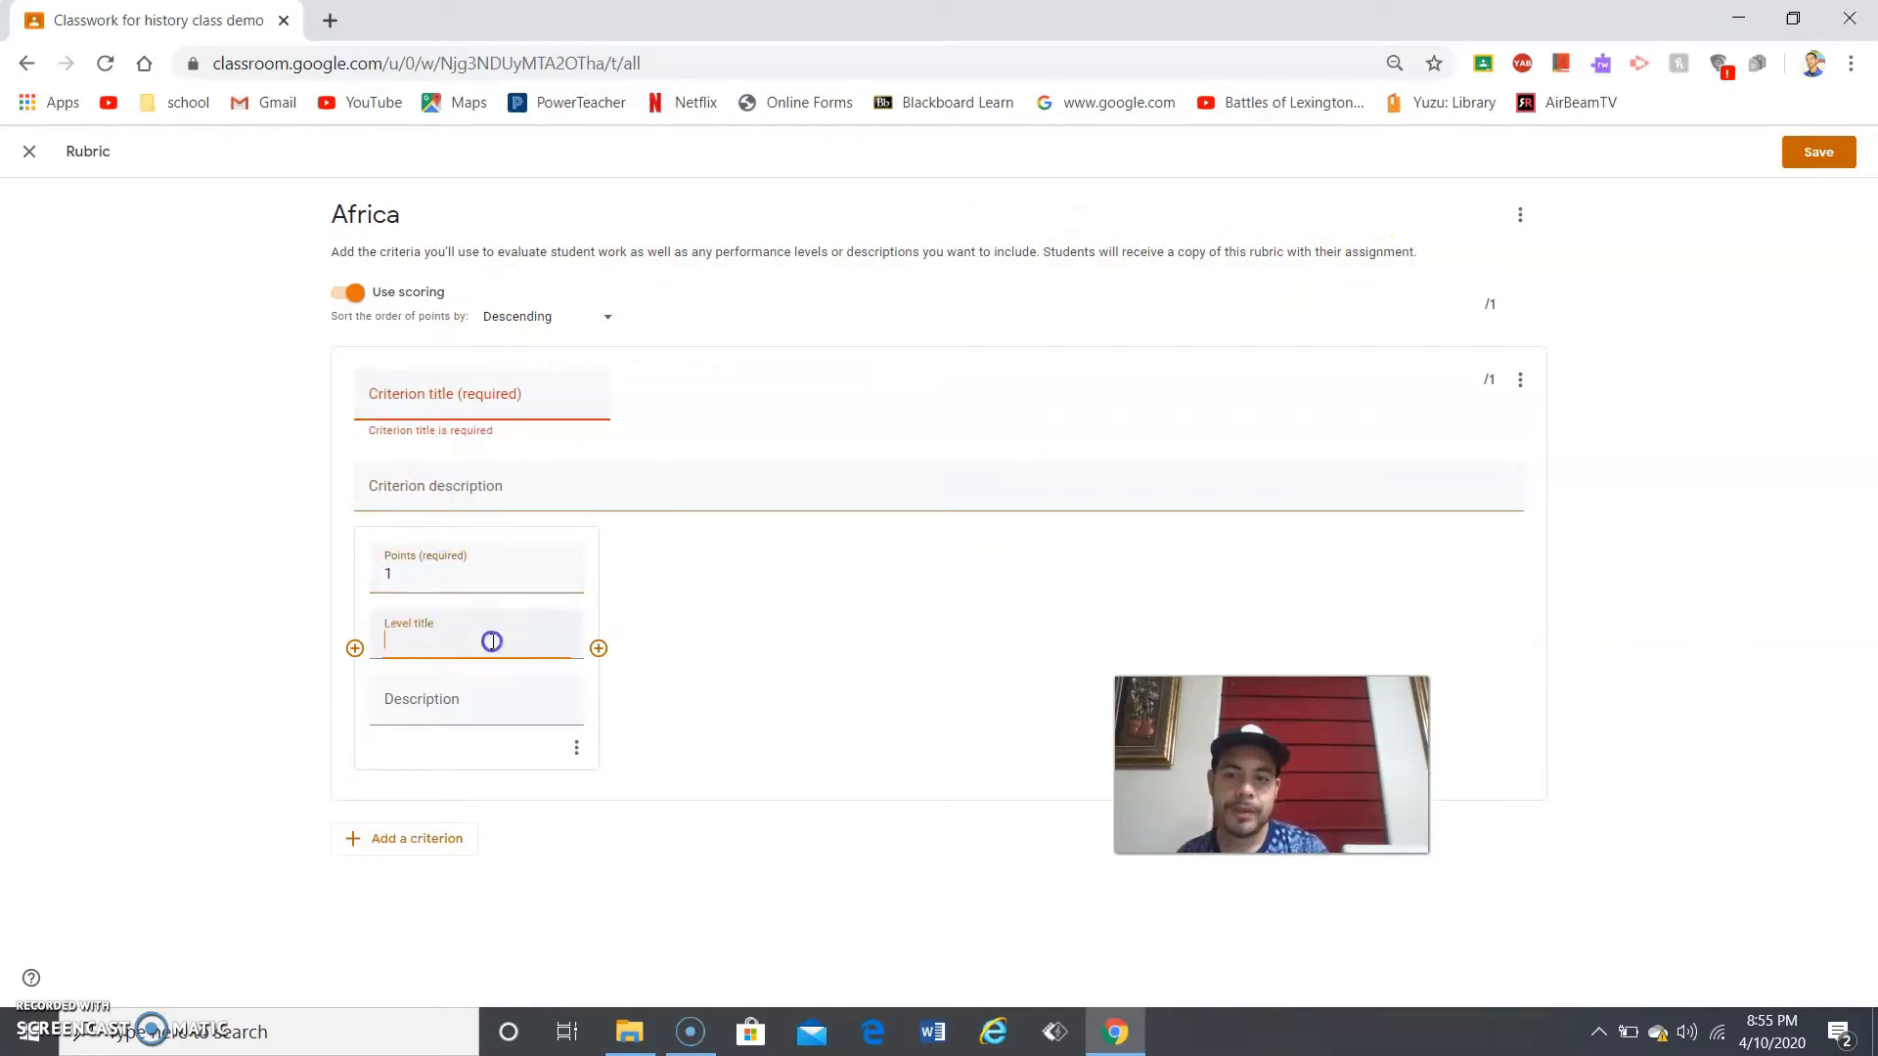
click(598, 648)
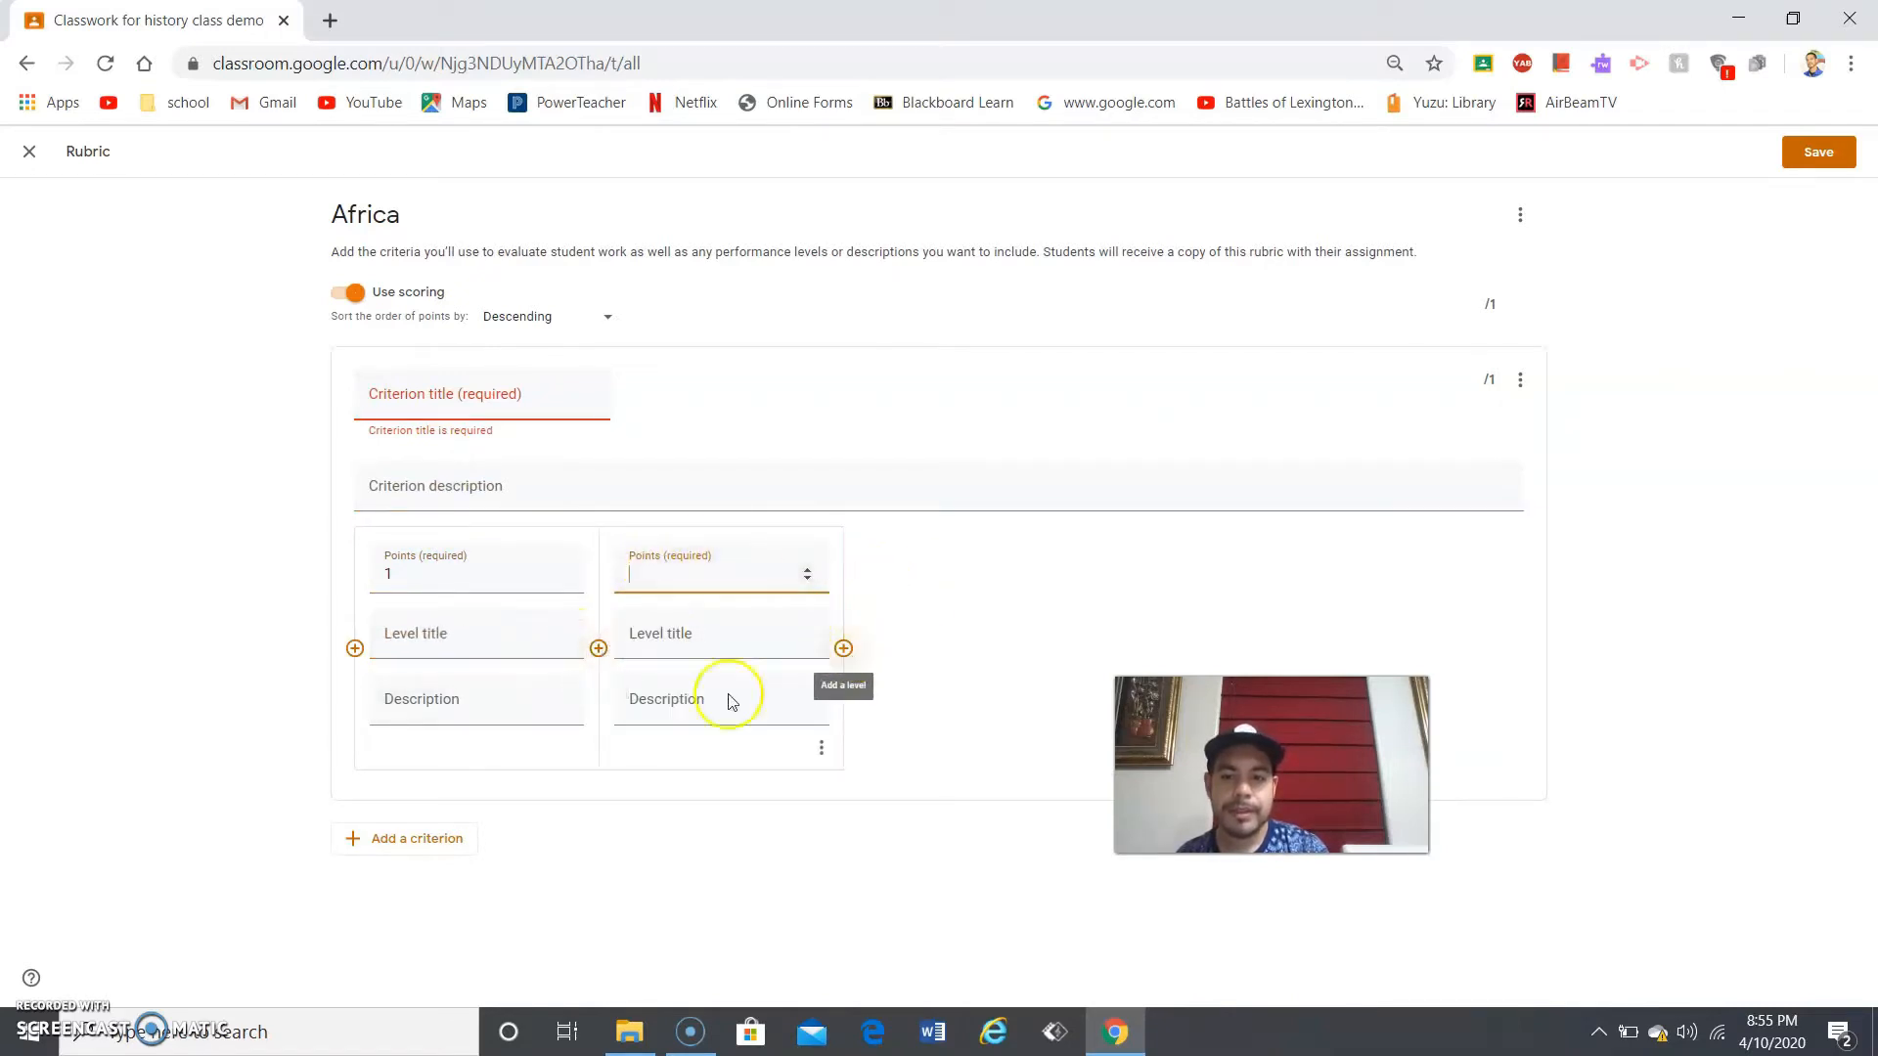
click(456, 836)
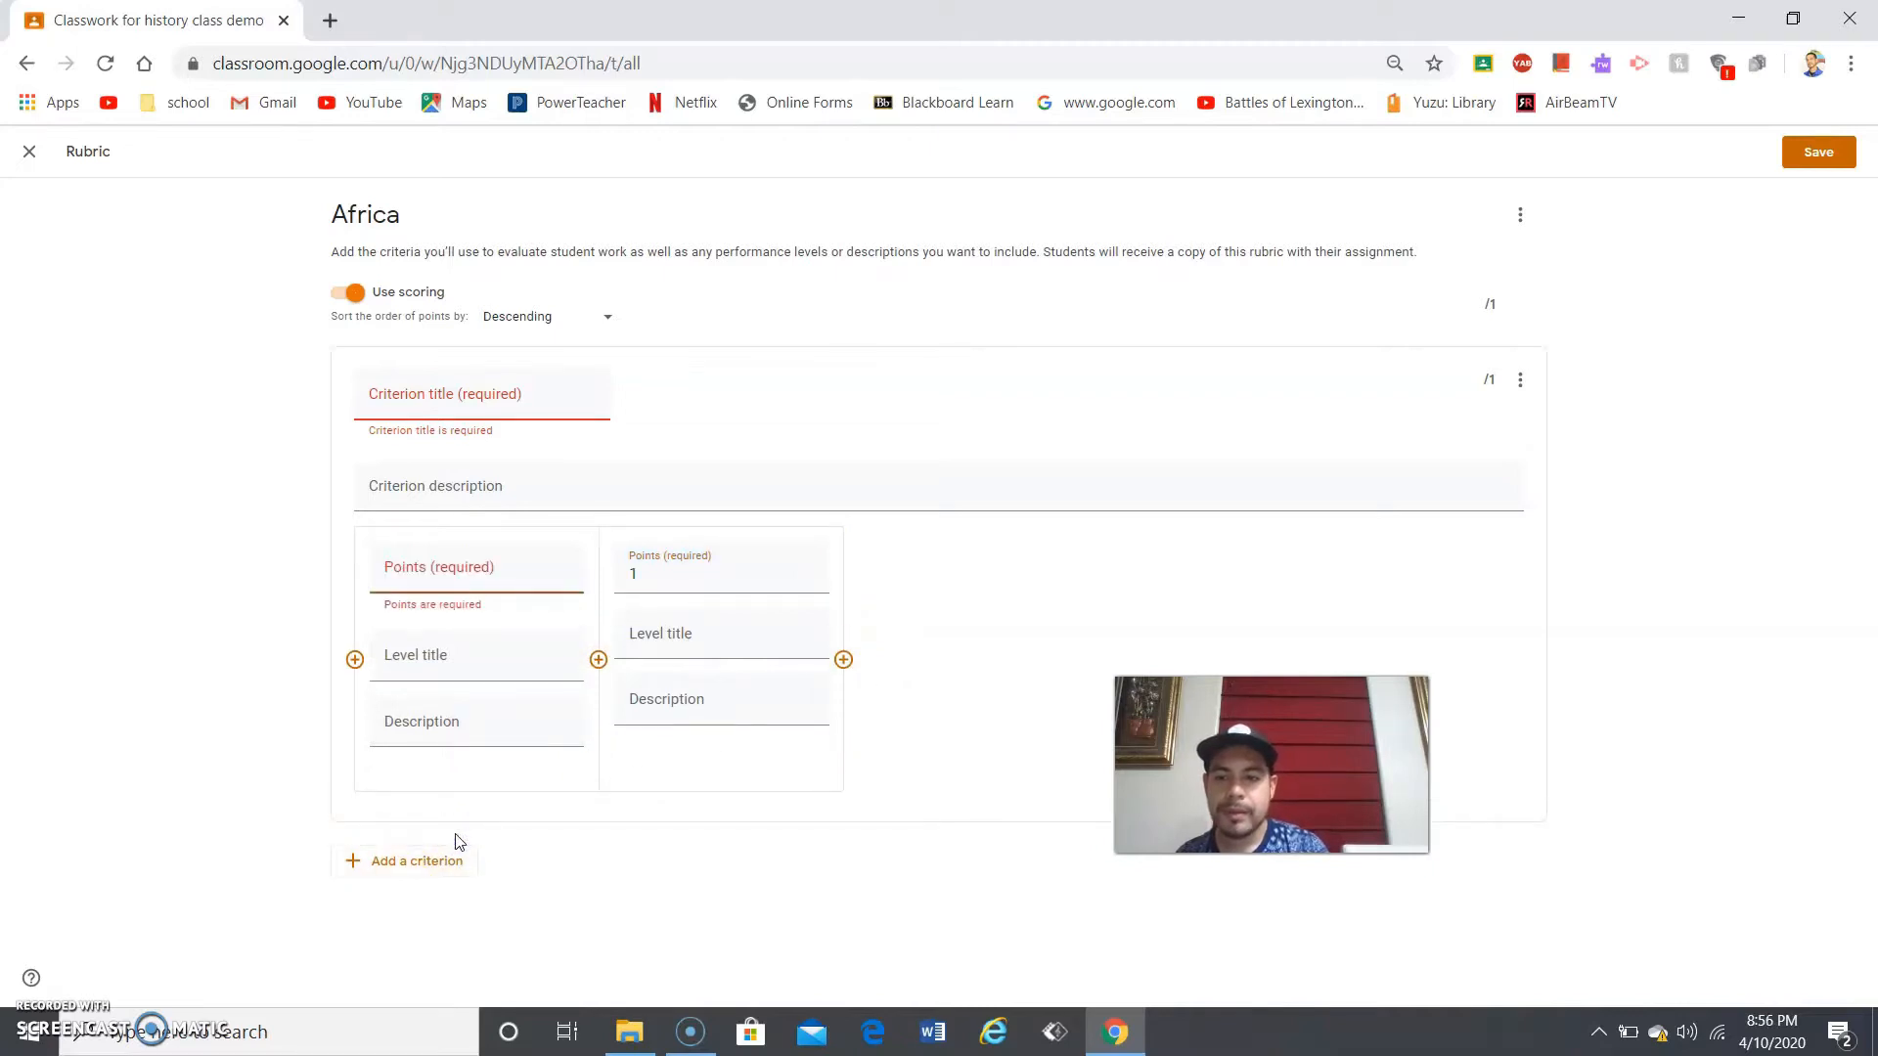
- Add a second criterion with a 1-point level, bringing the rubric total to 2
click(453, 867)
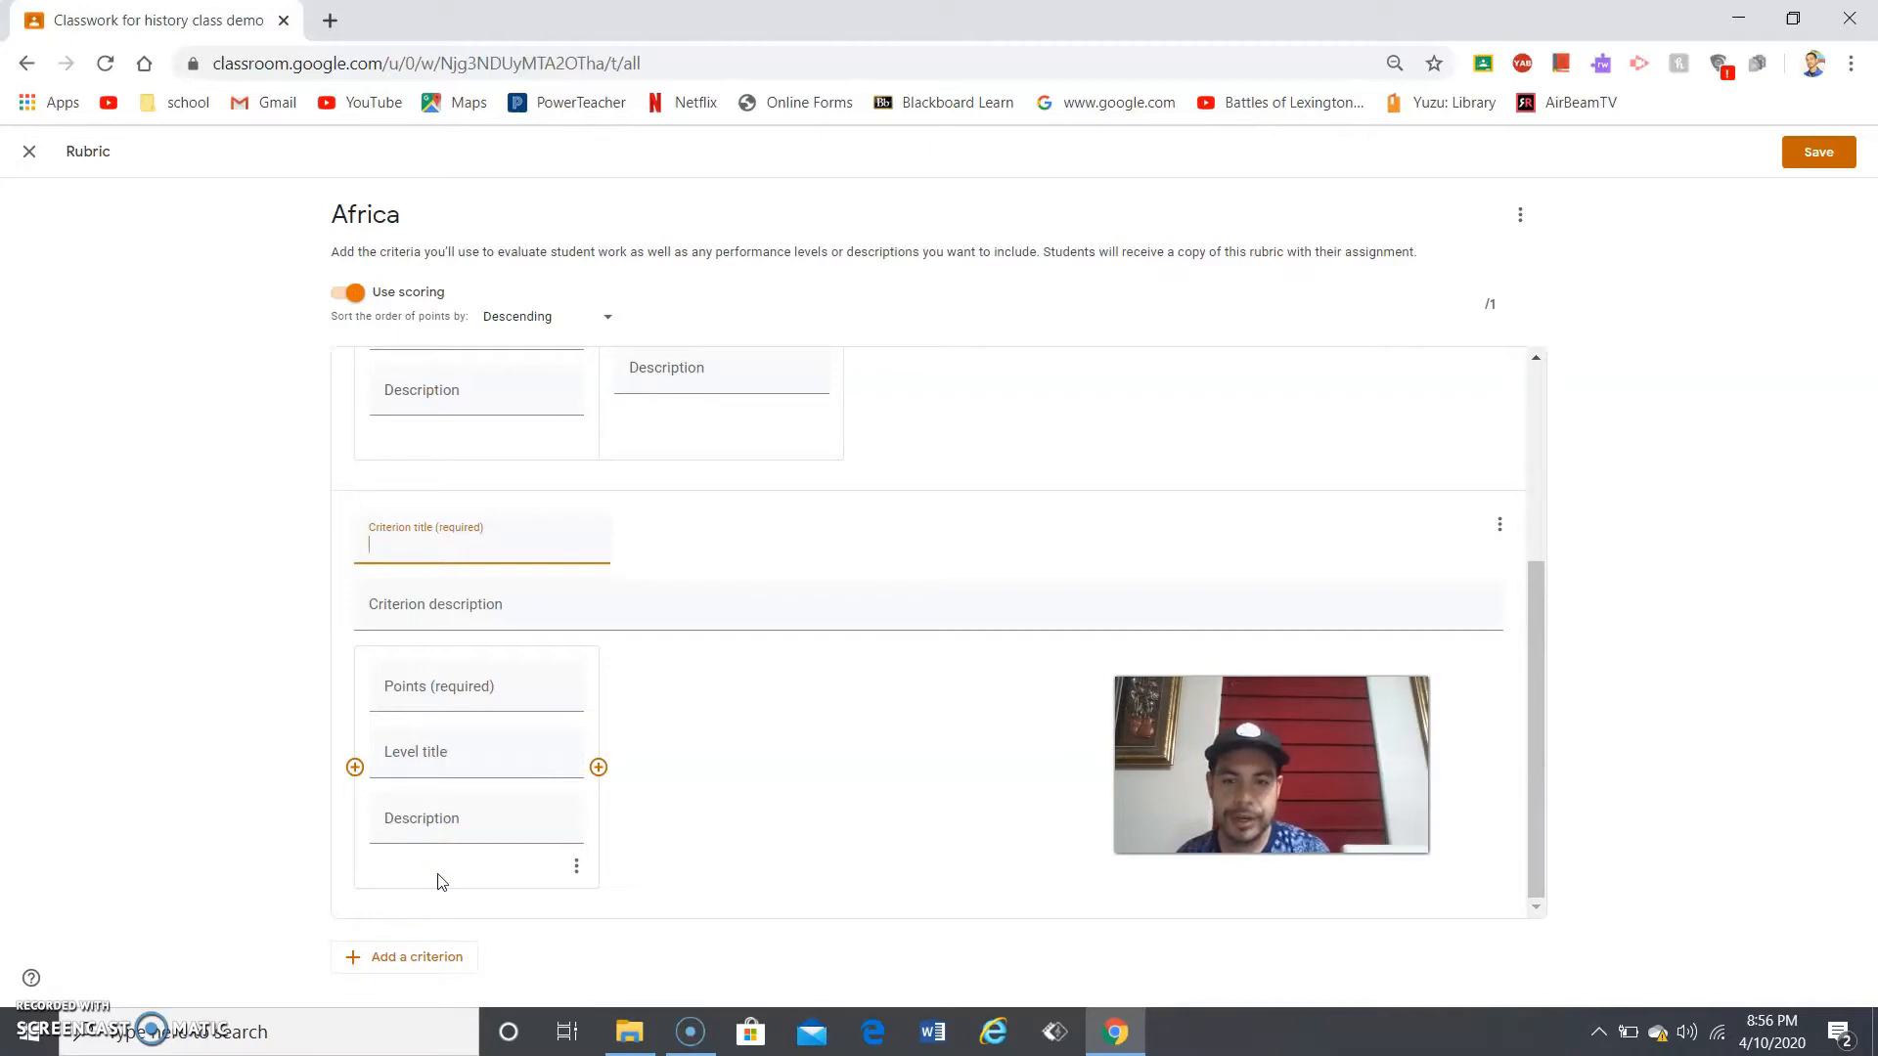
click(655, 829)
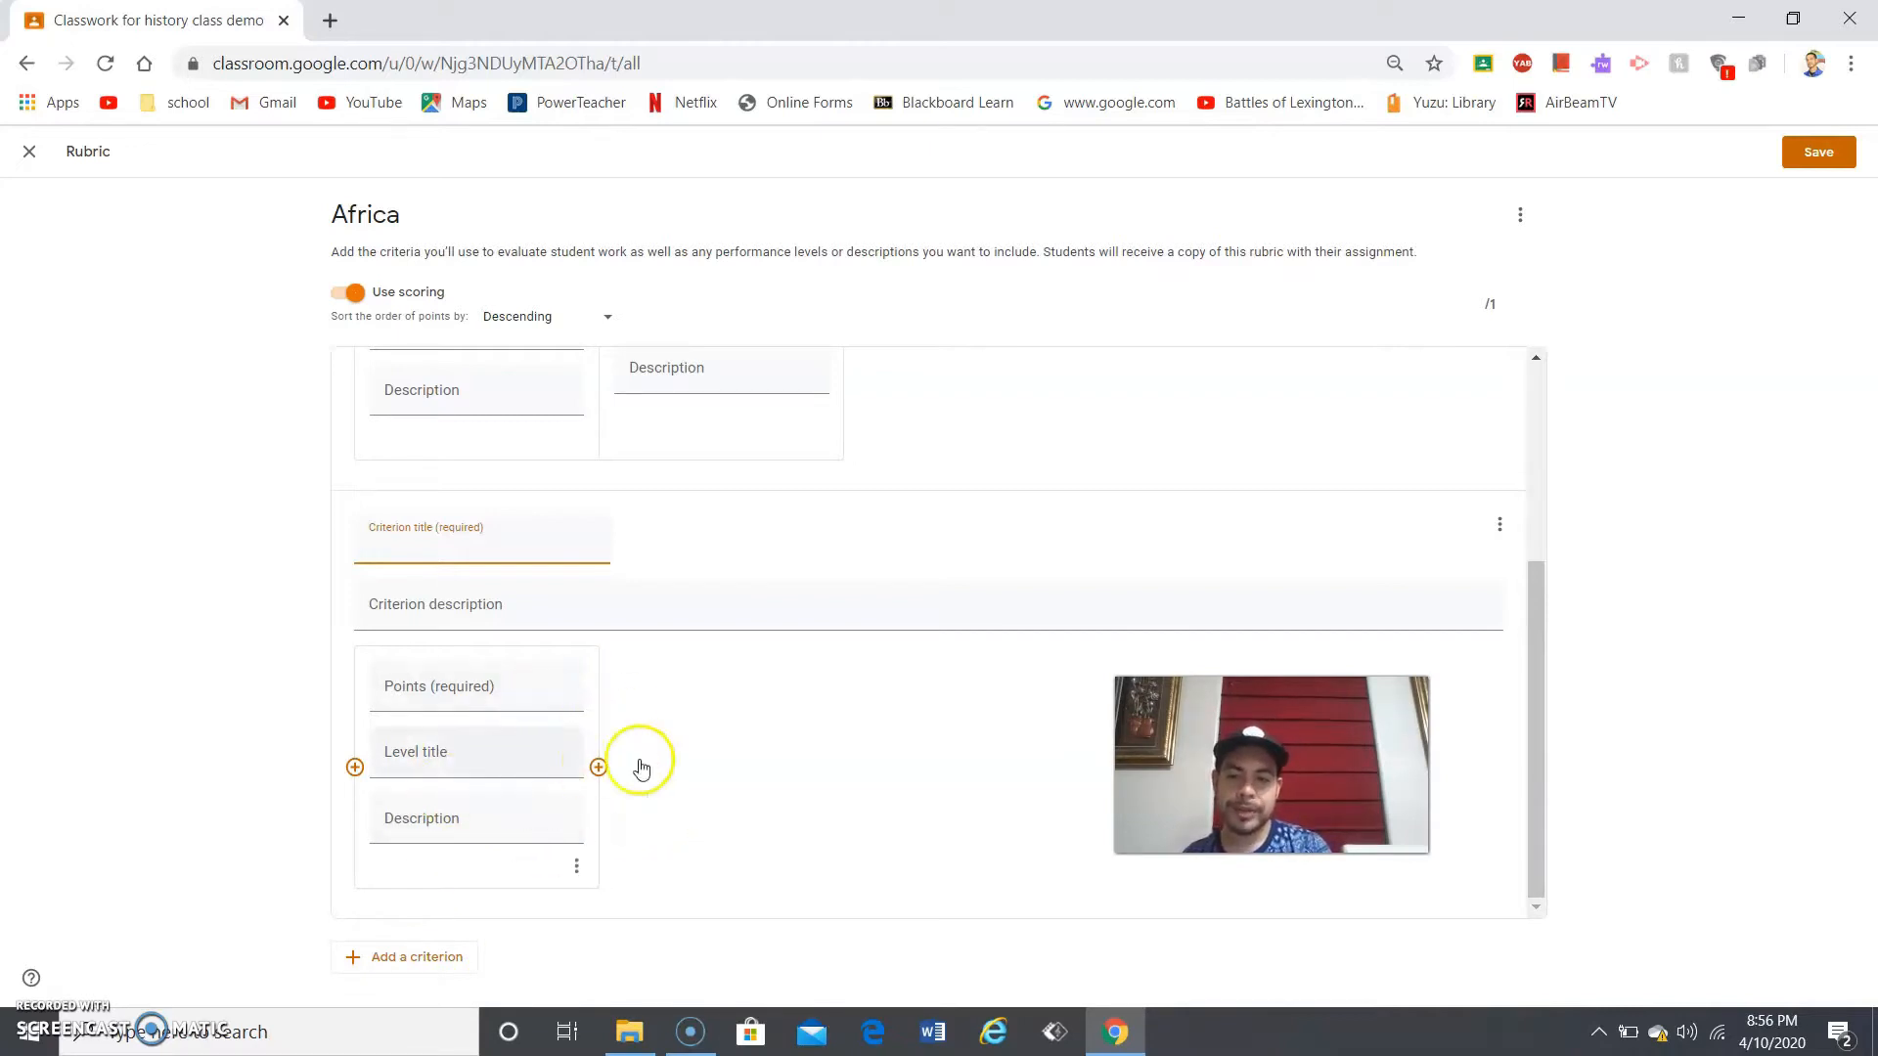
click(563, 692)
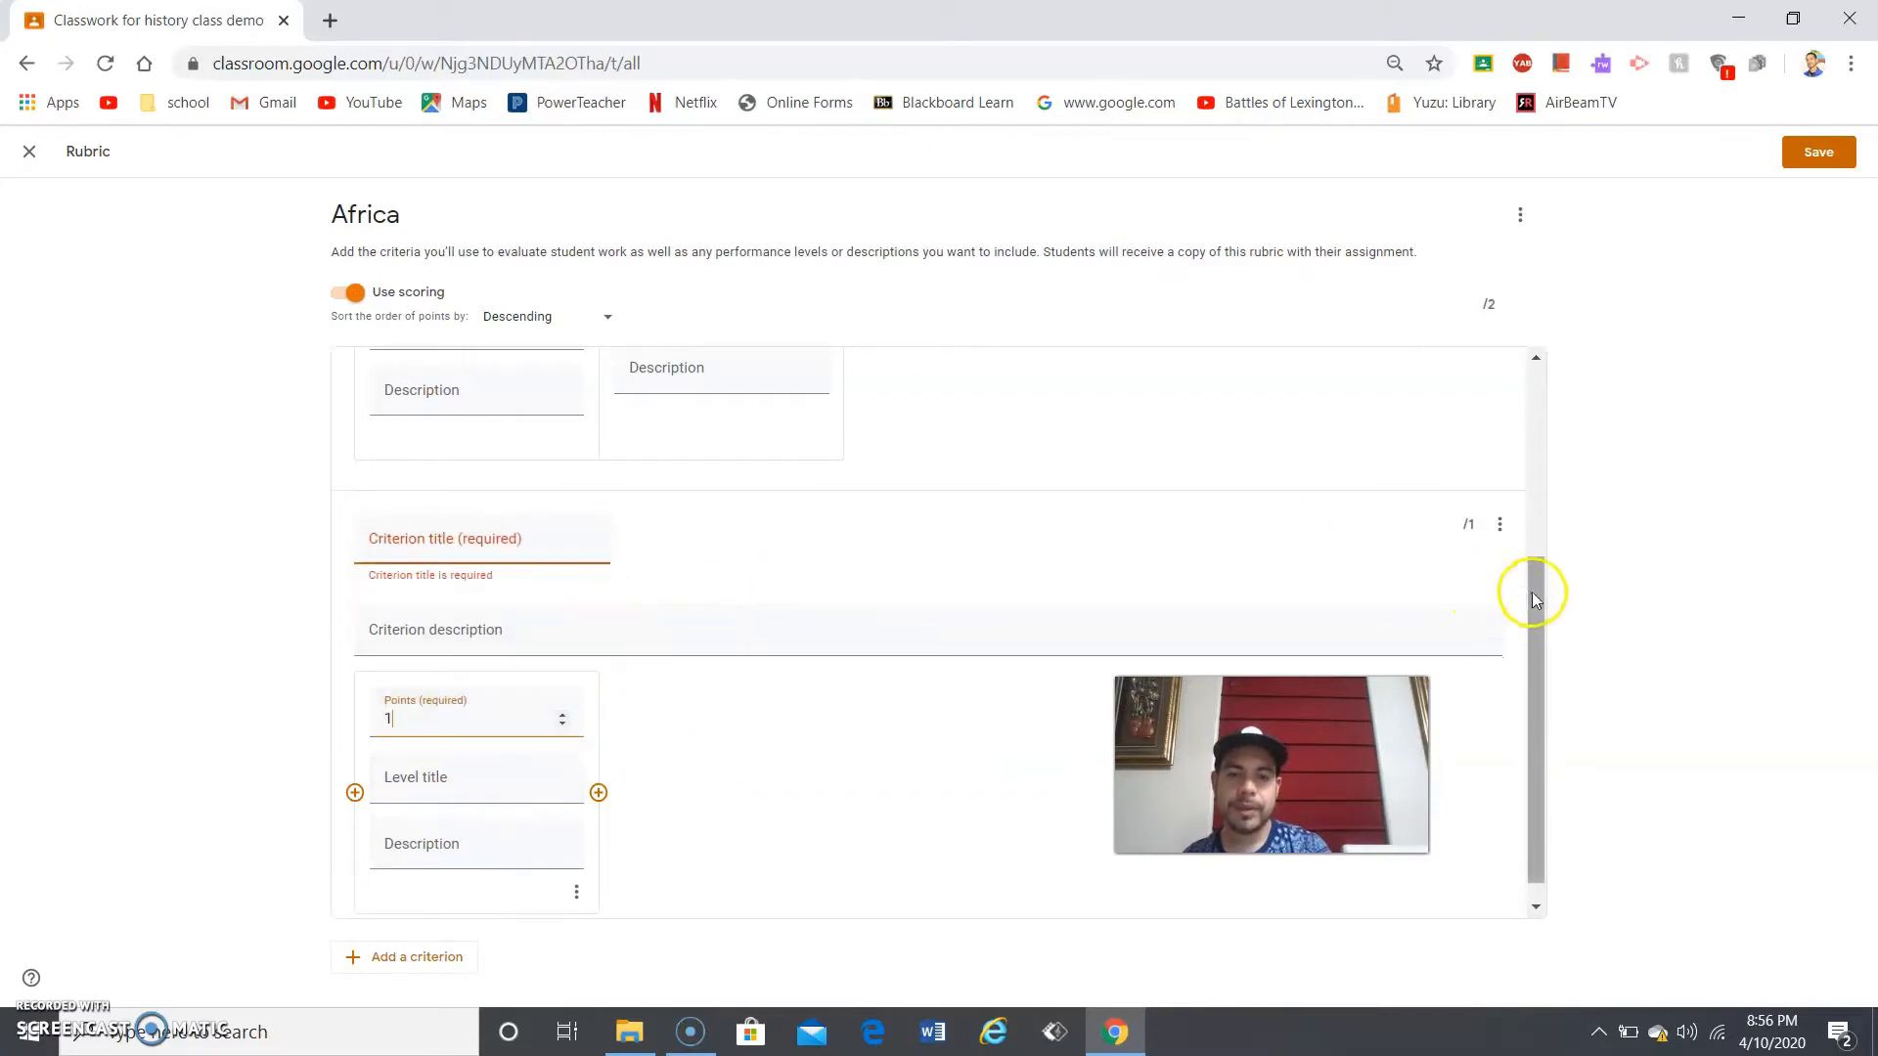
drag(1535, 591, 1509, 391)
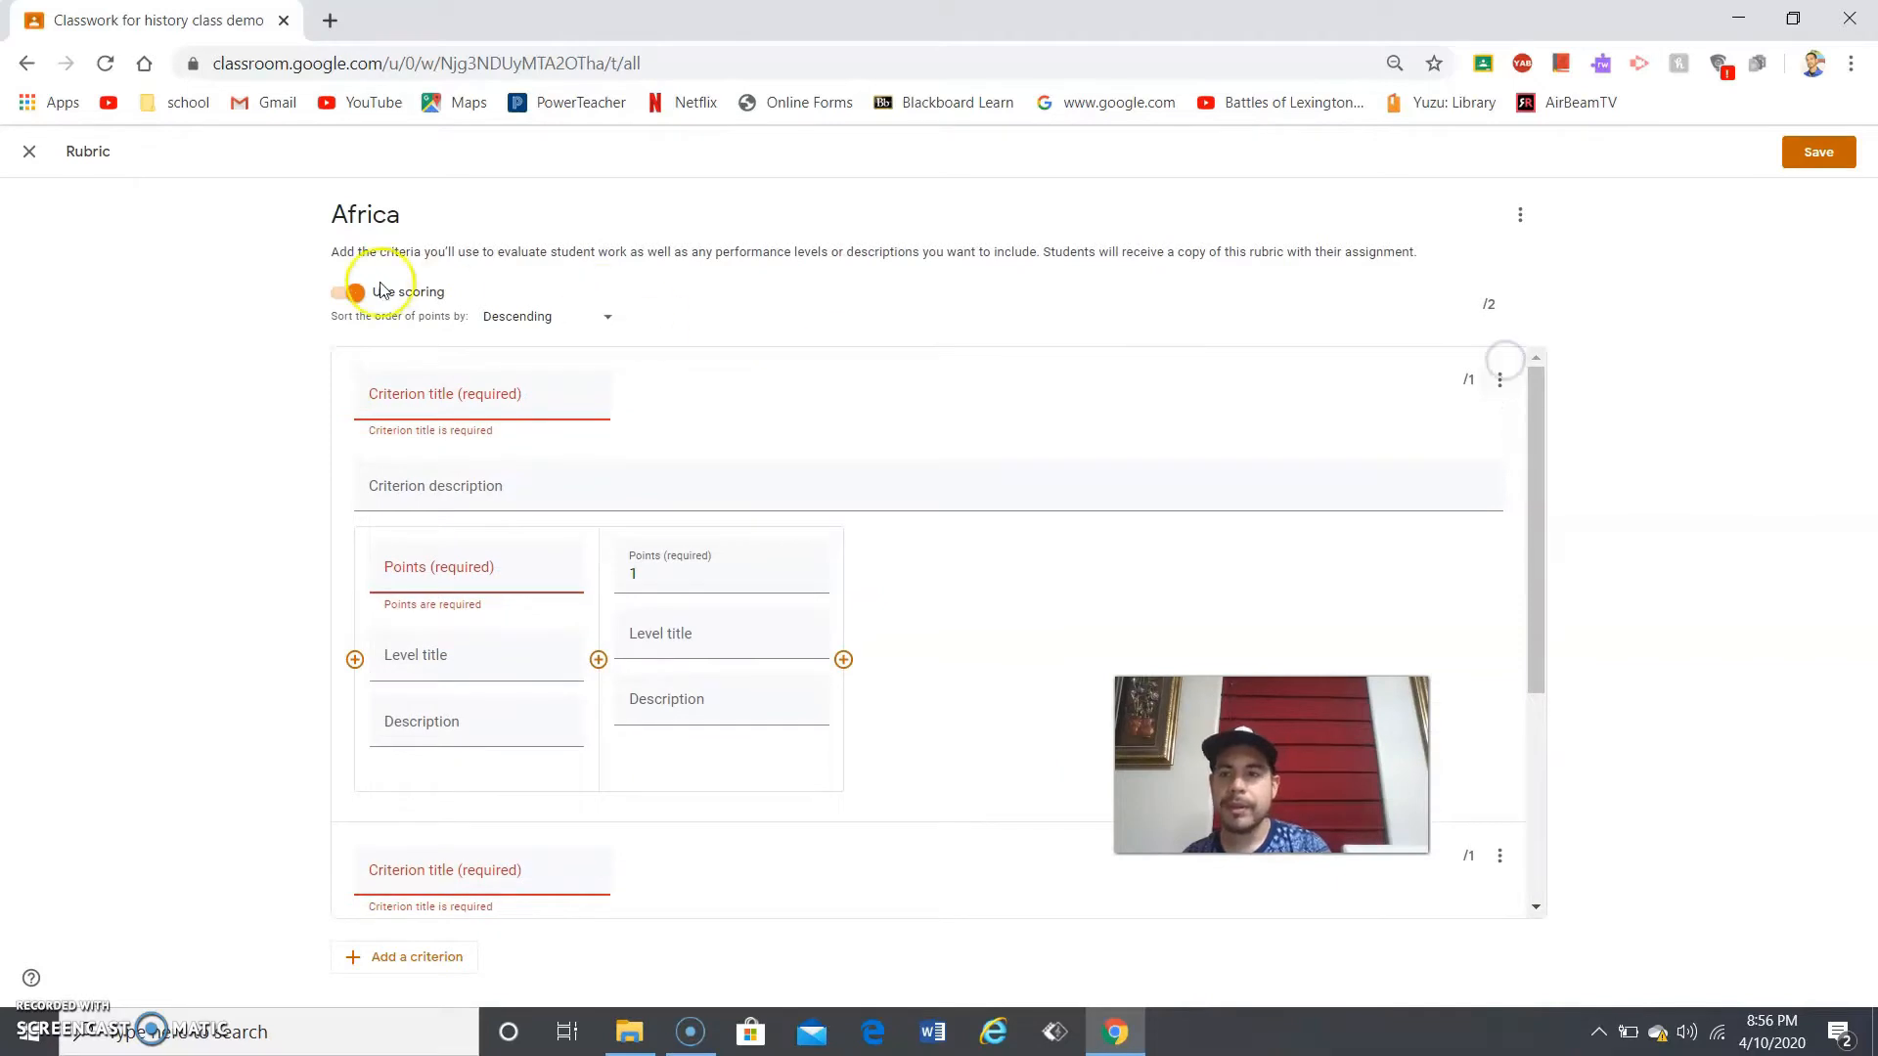
click(29, 152)
- Discard the unsaved Africa rubric and return to the assignment's Title field
click(1042, 615)
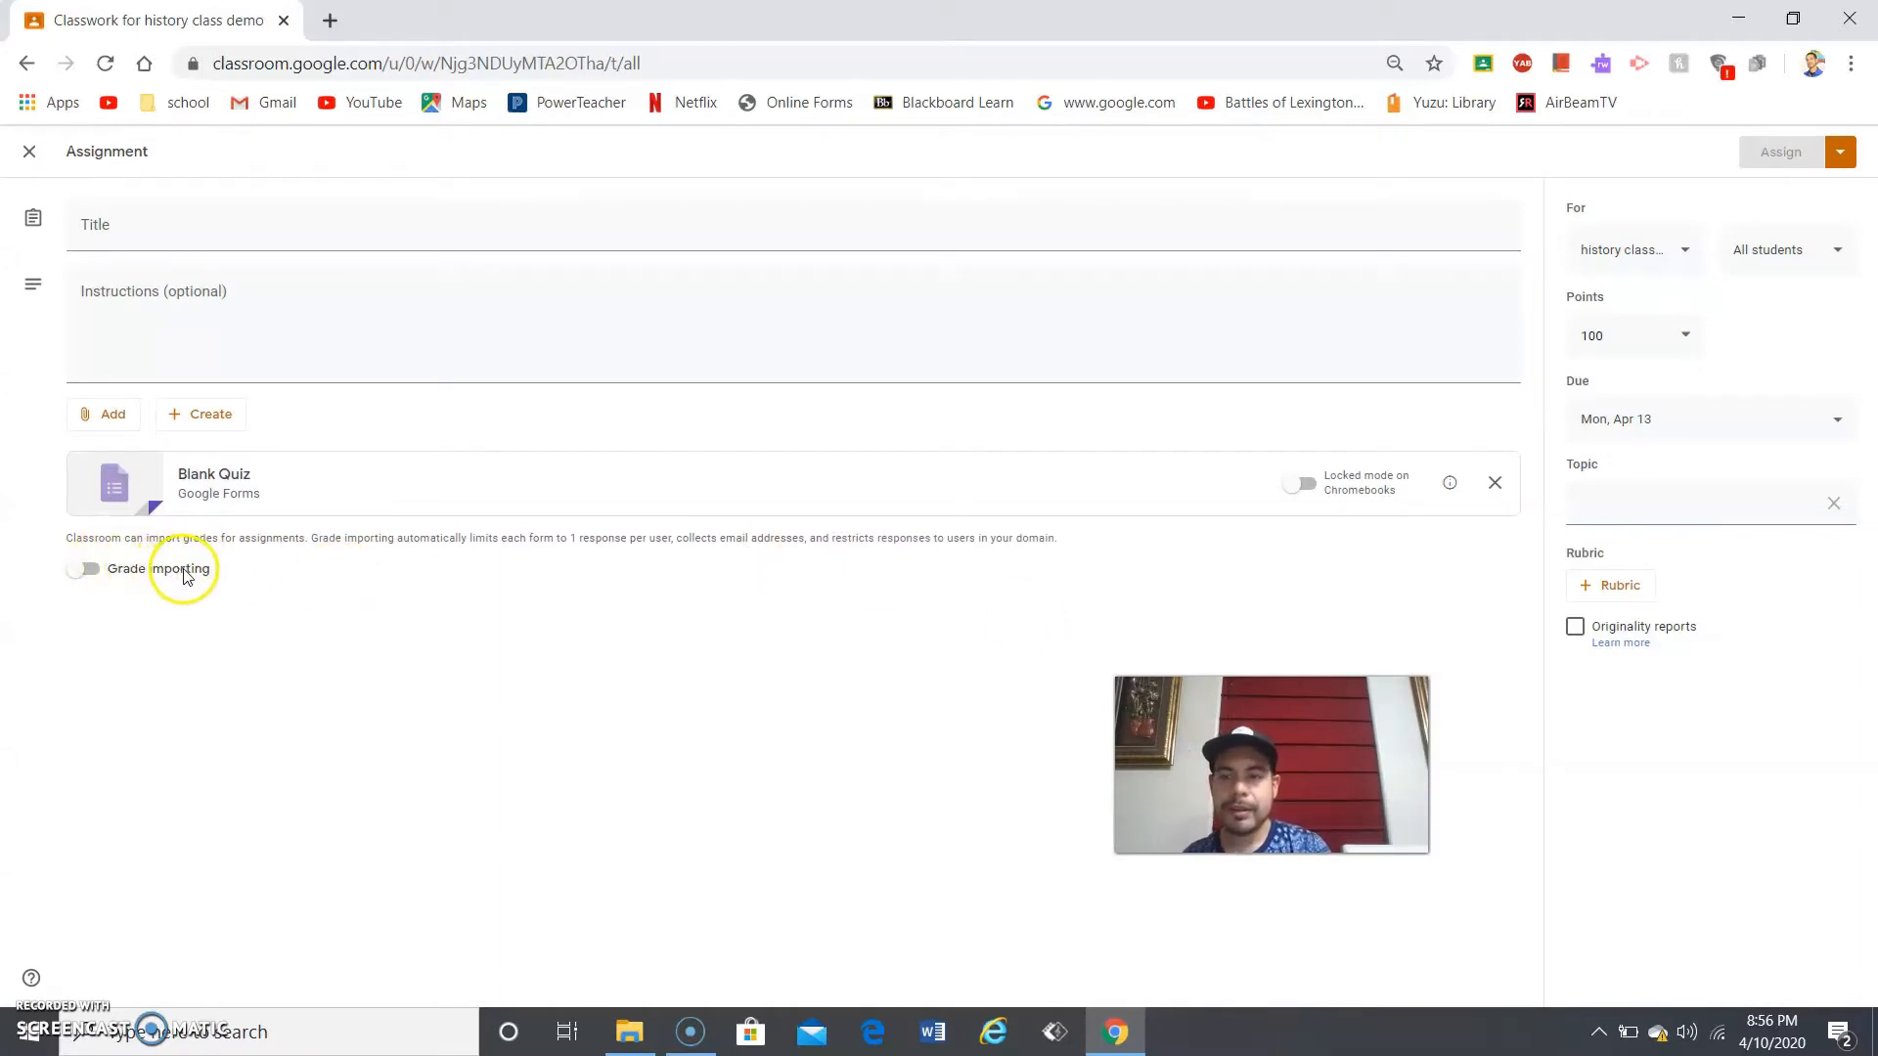
click(523, 215)
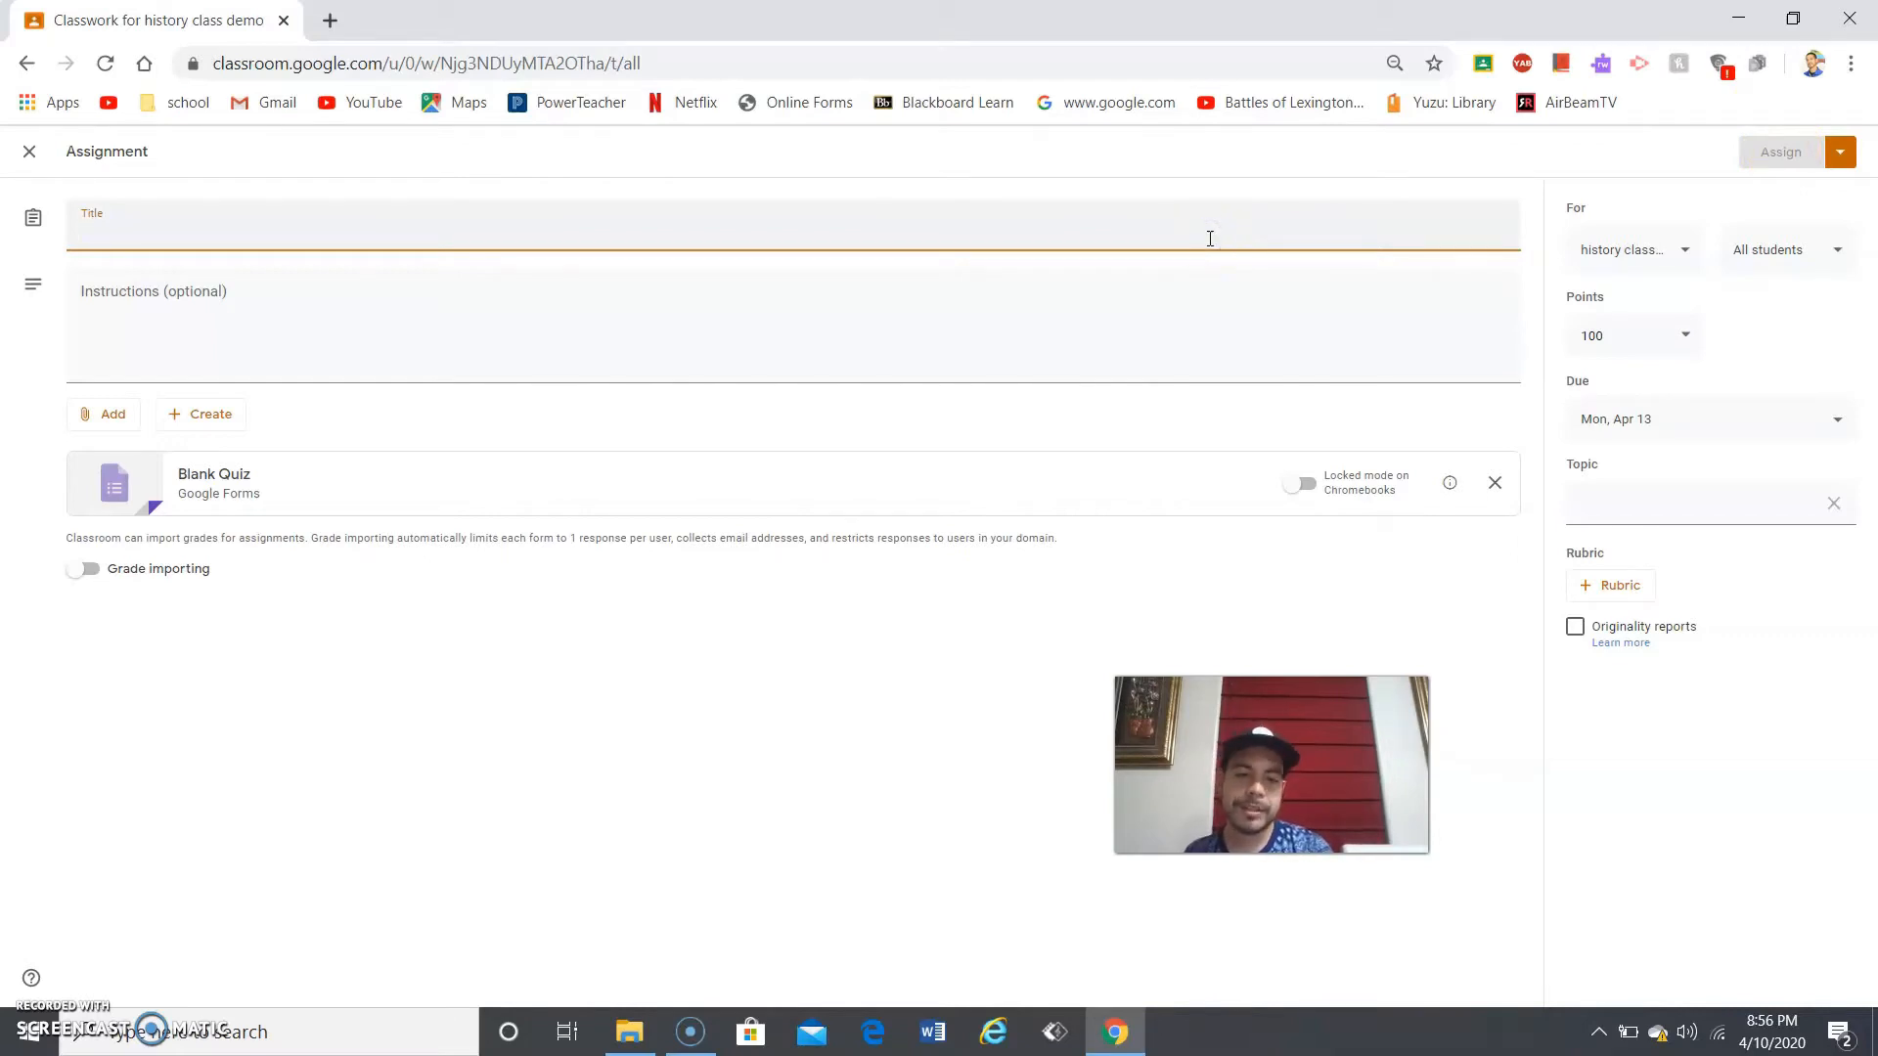
- Title the assignment 'Africa' and switch grade importing back on
text(Africa)
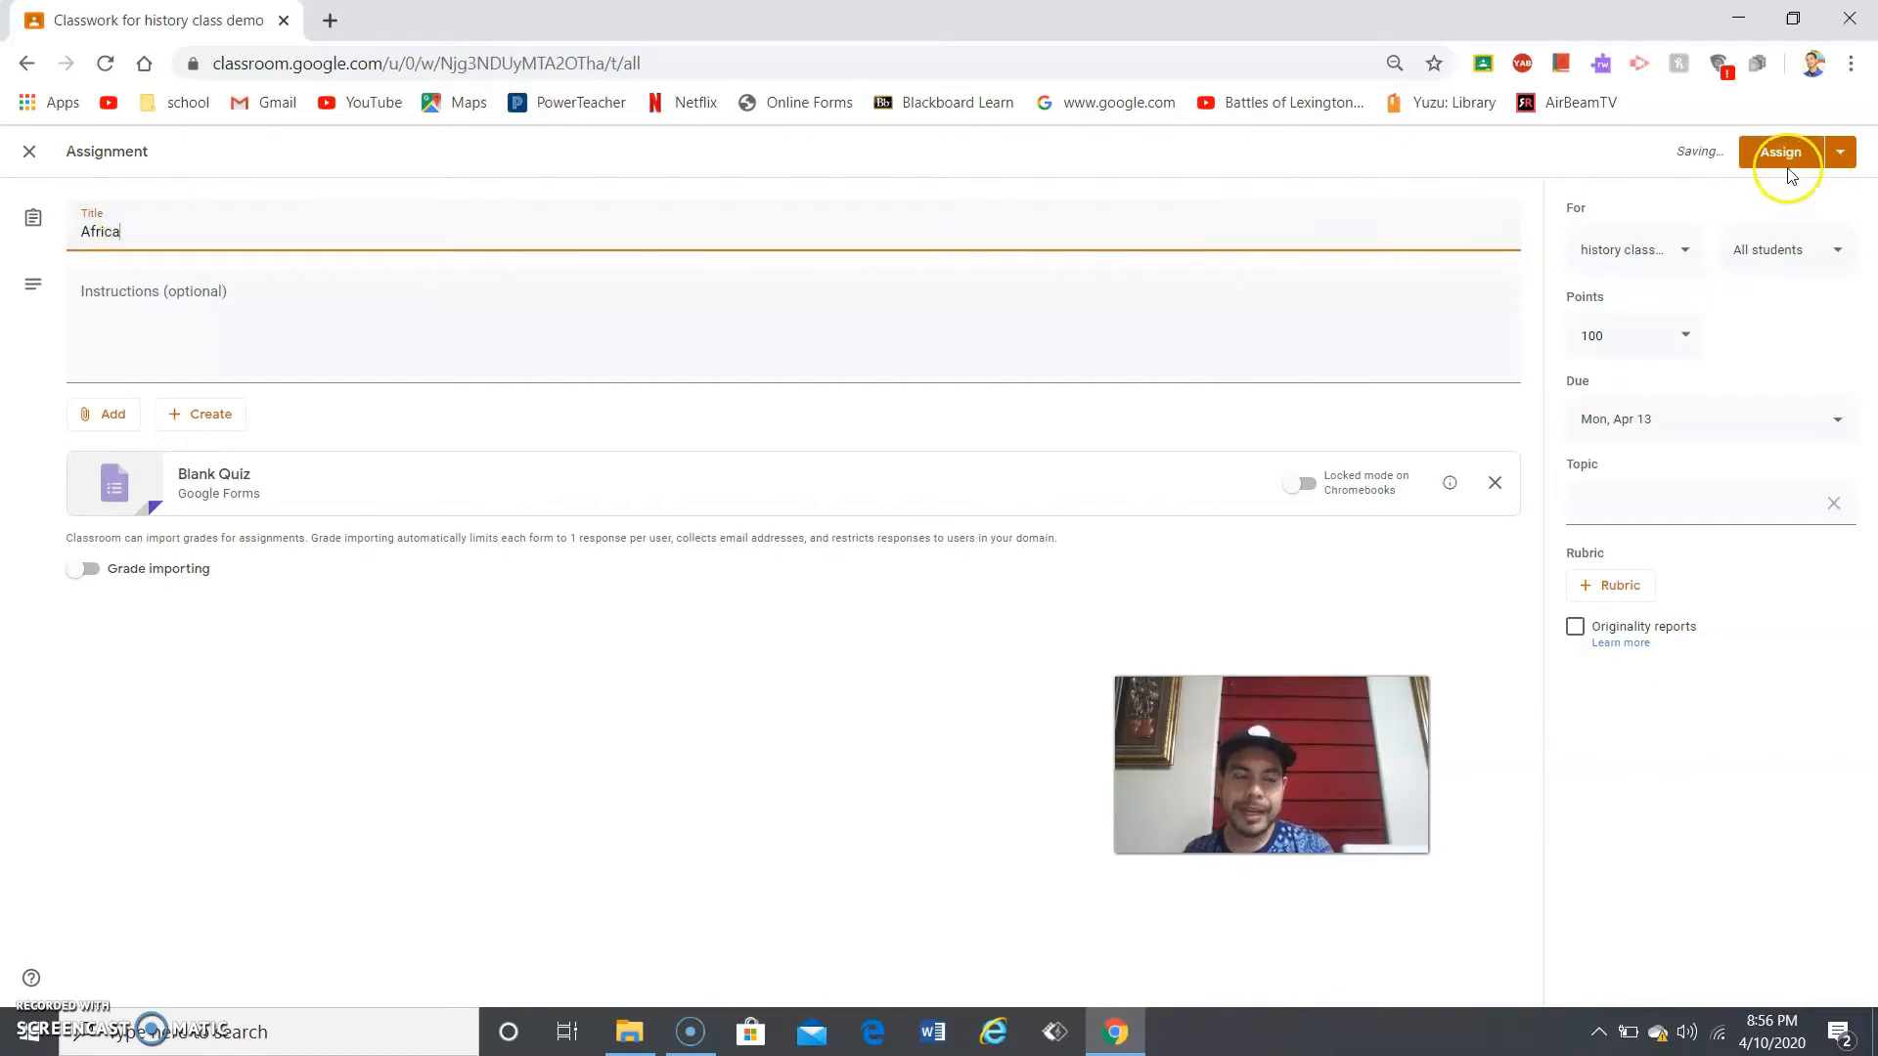
click(1839, 172)
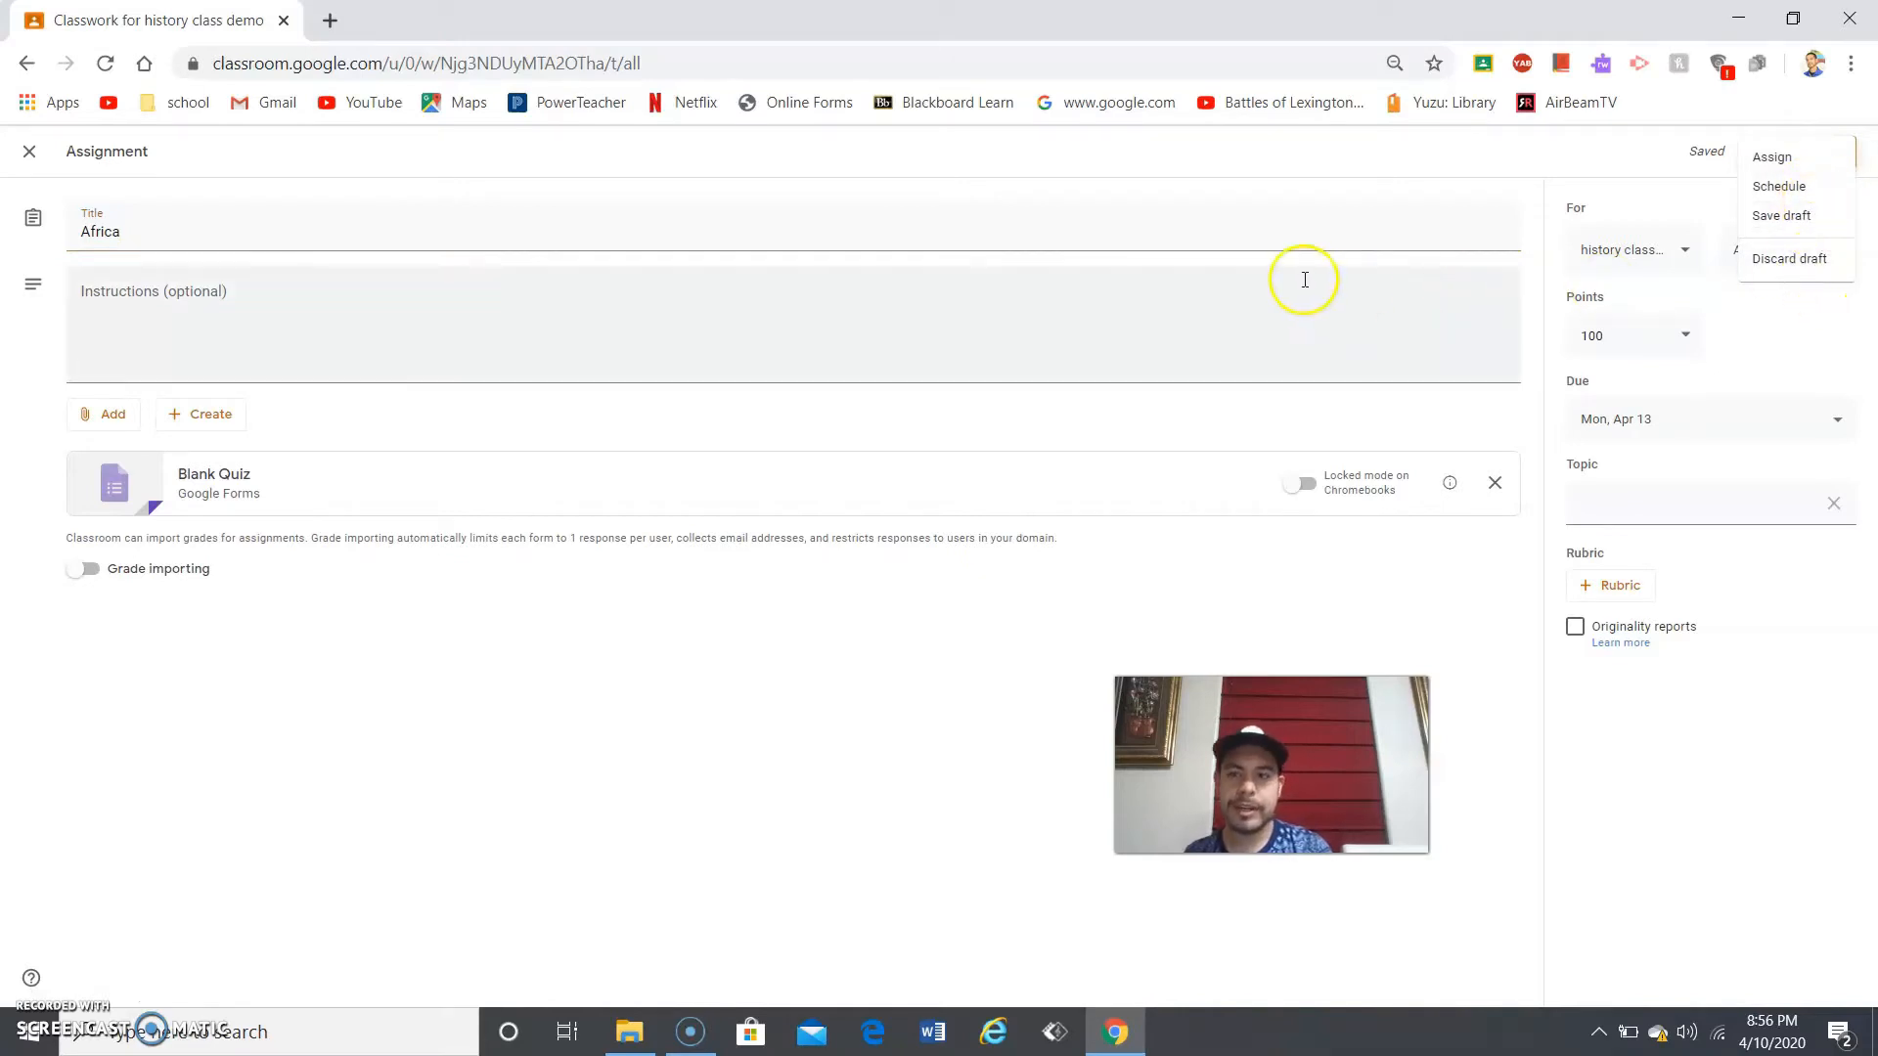
click(476, 304)
click(476, 304)
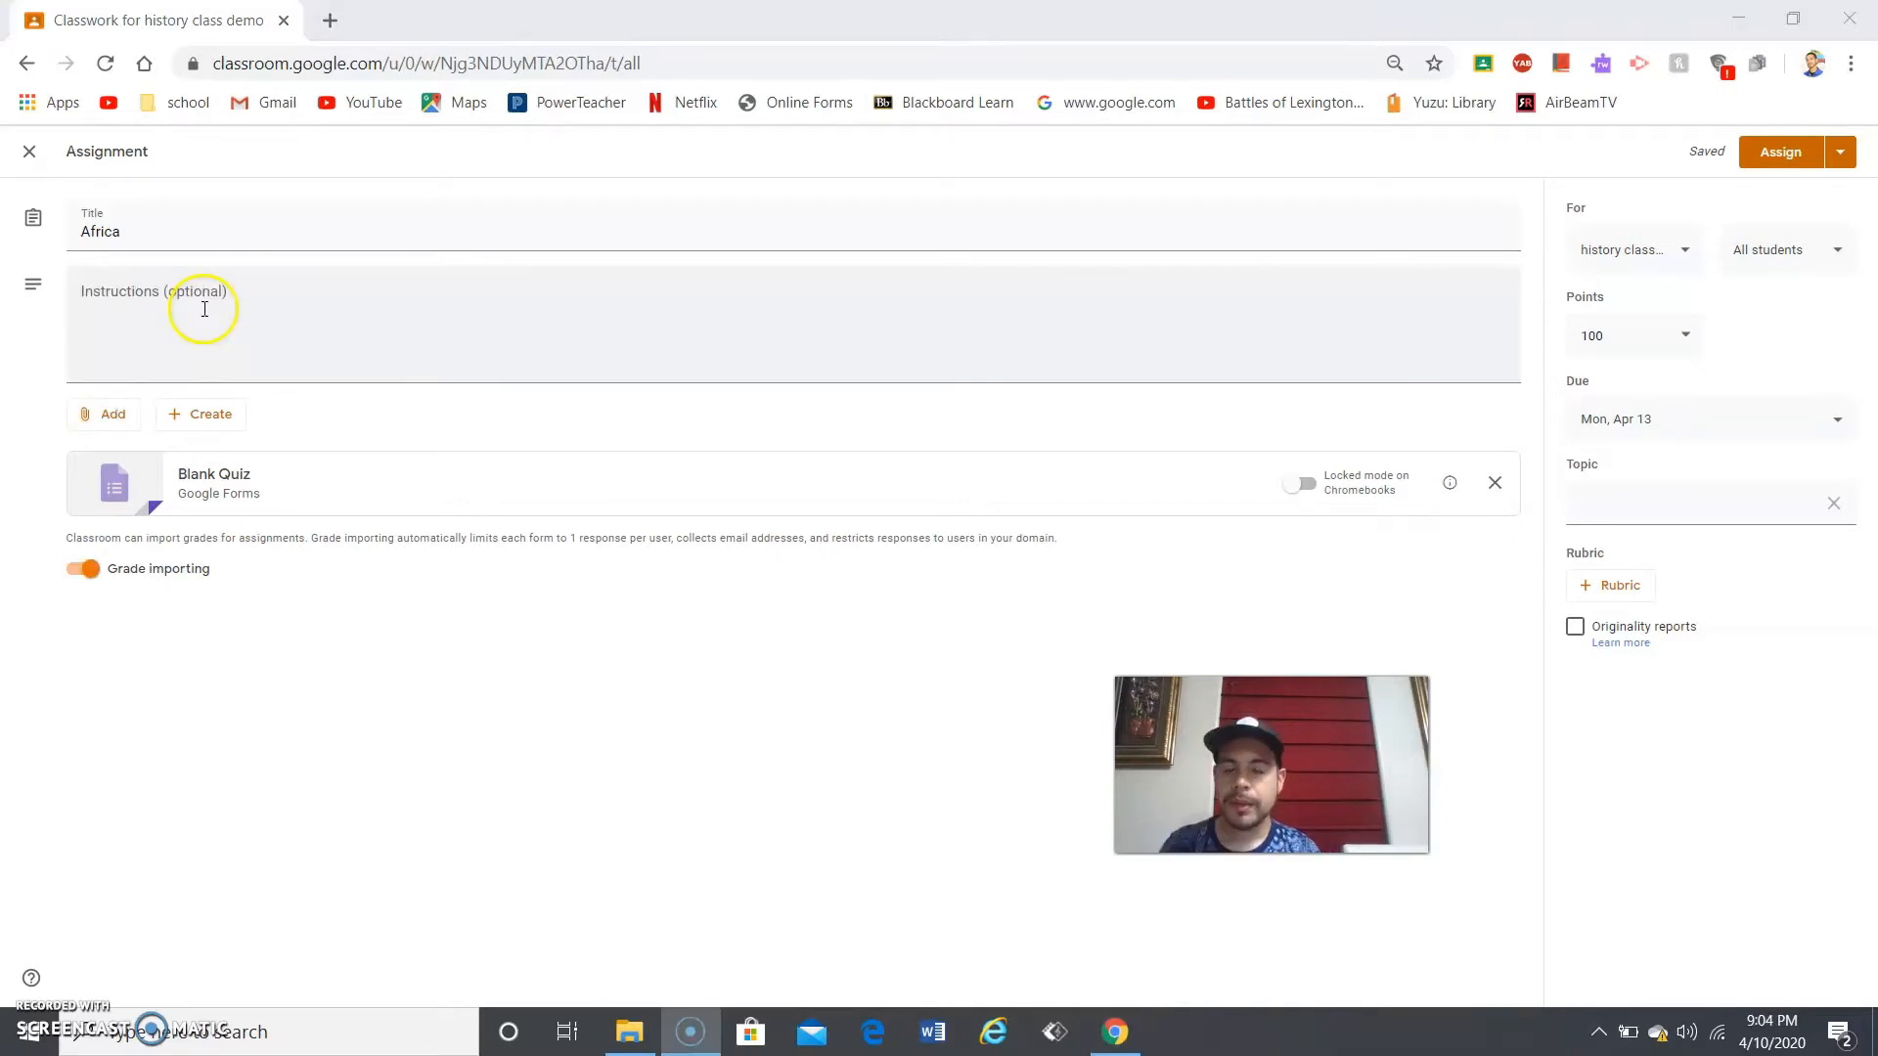
- Create a new blank Google Docs document from the Create menu
click(223, 418)
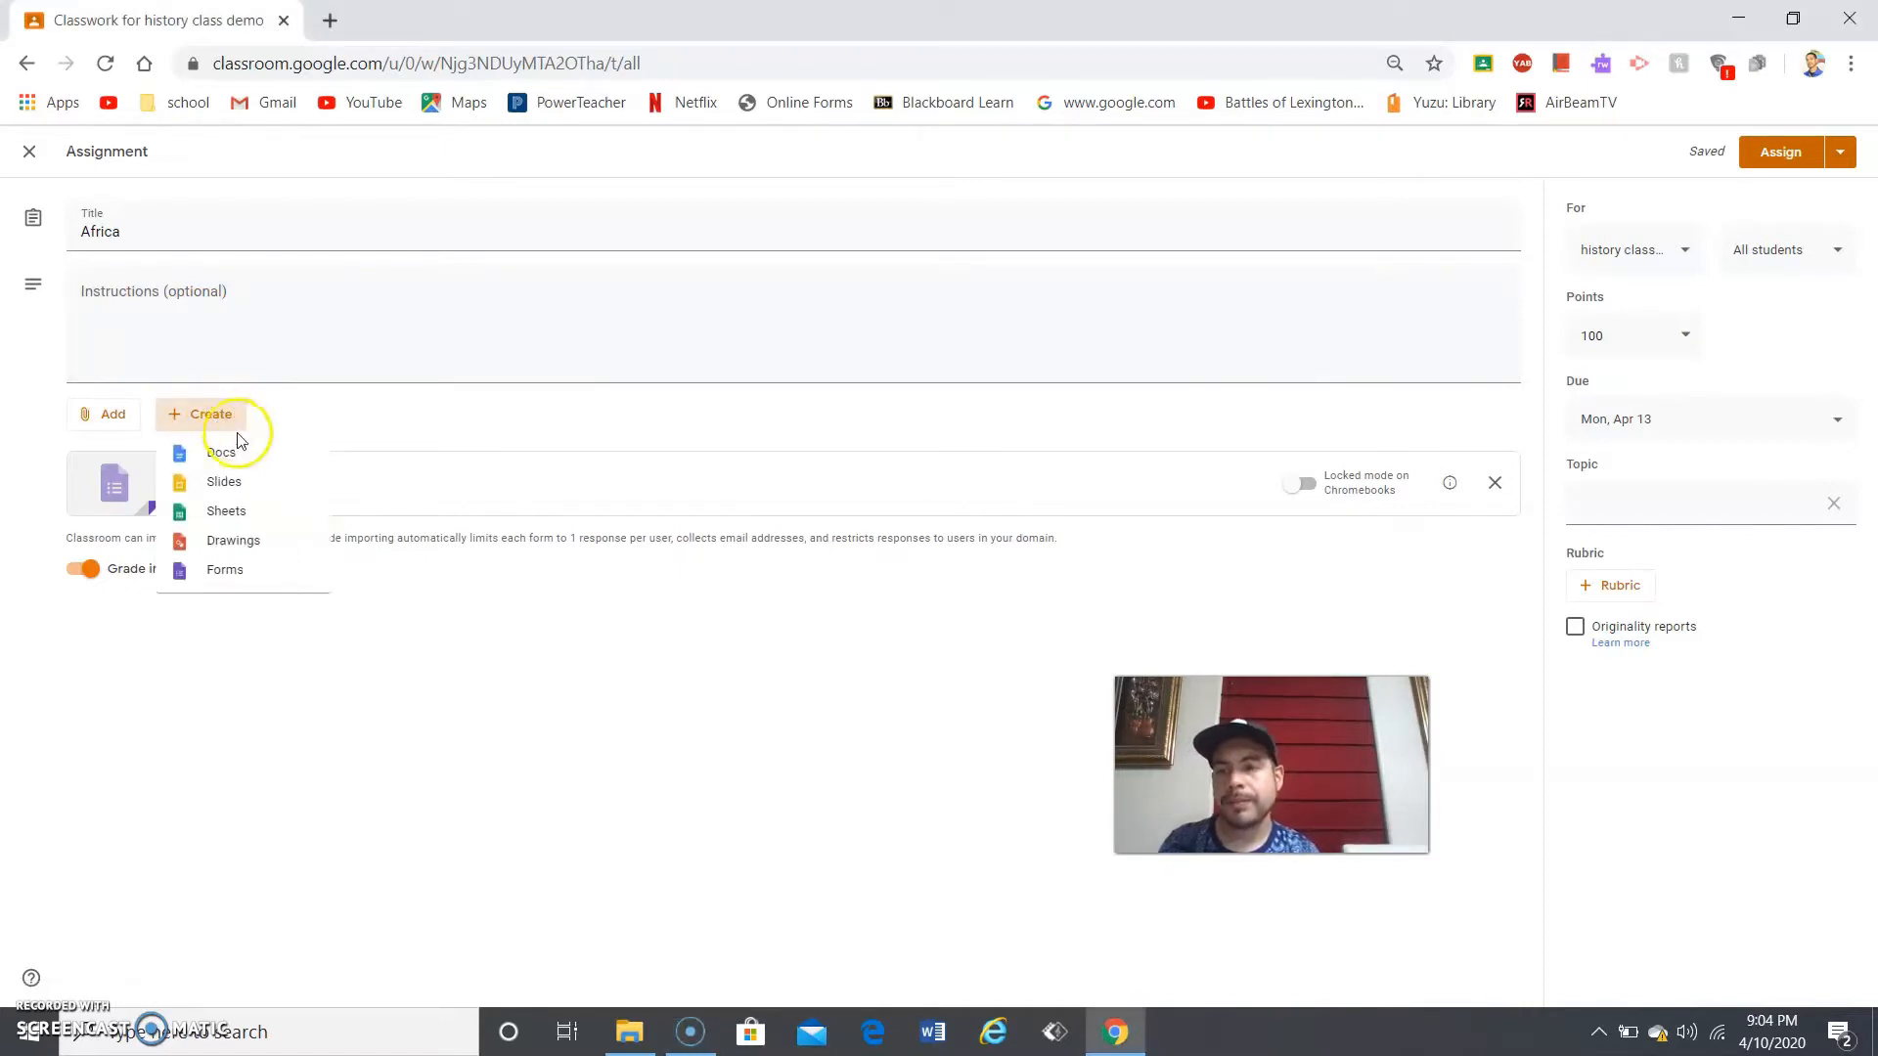
click(244, 456)
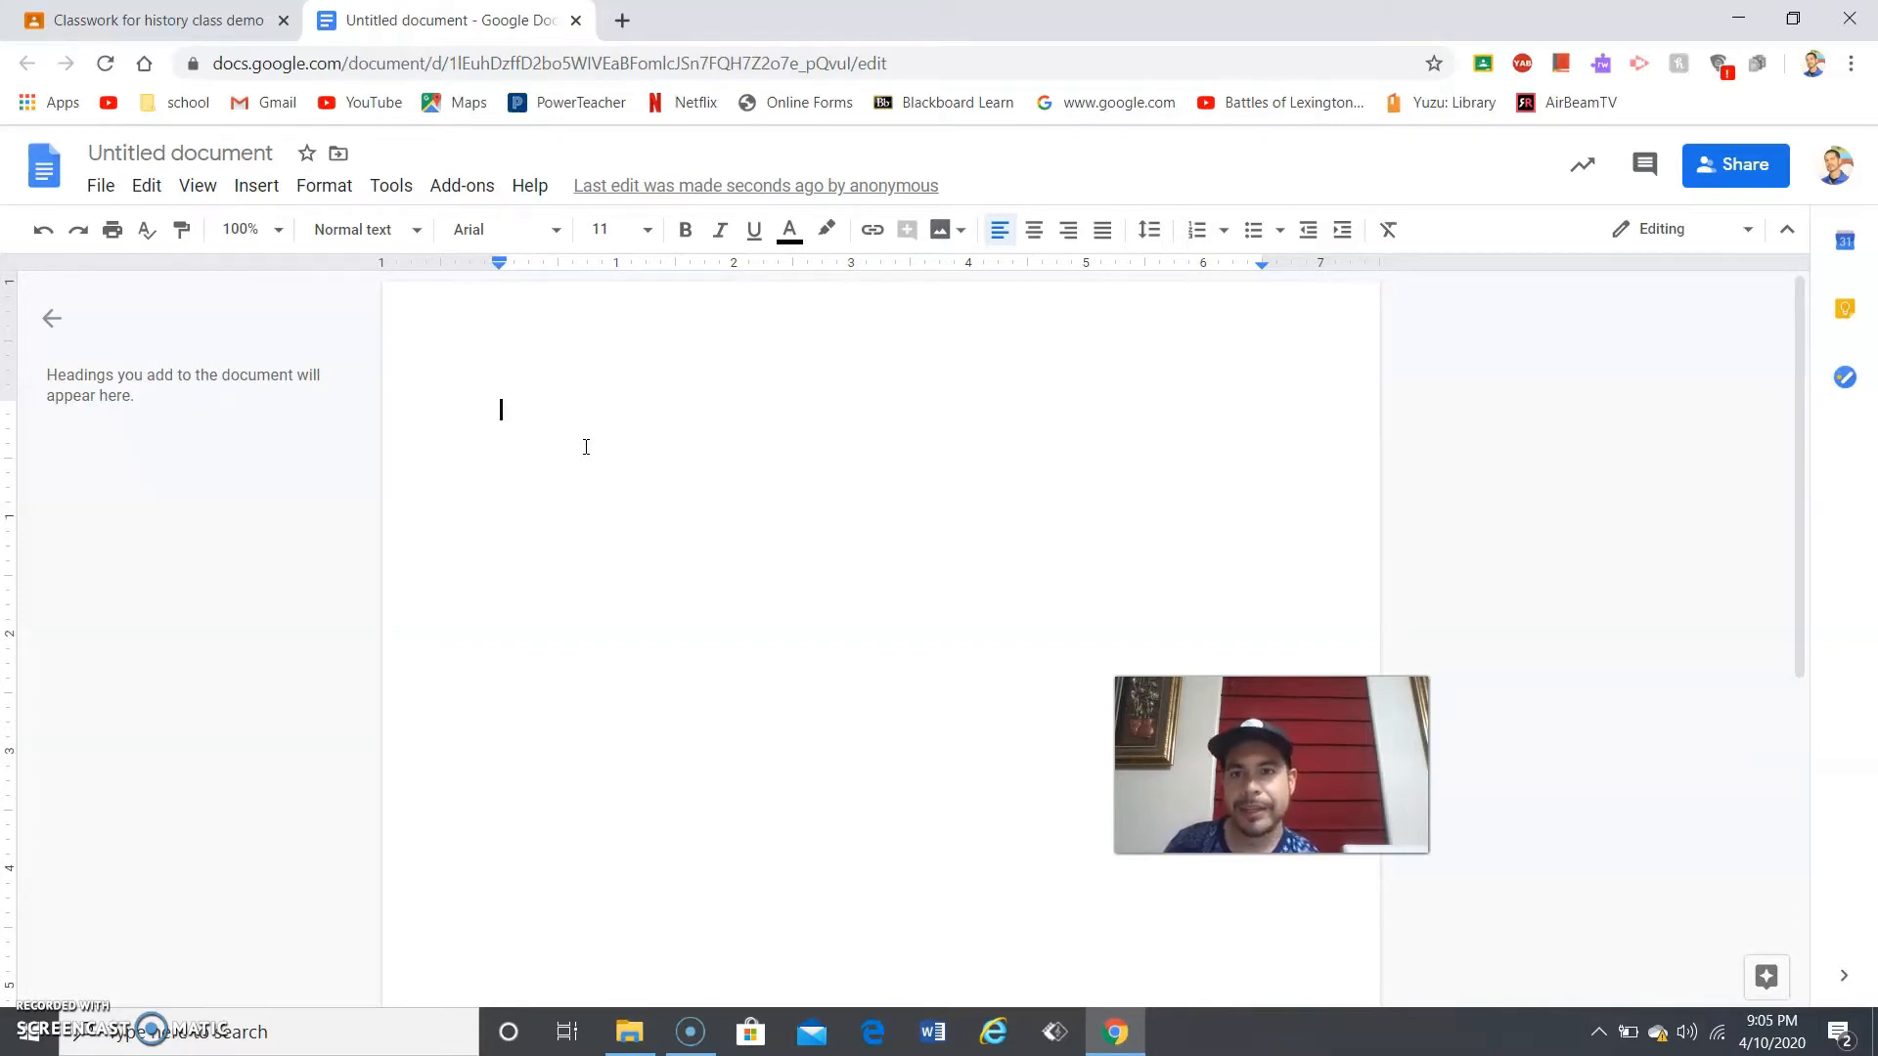
- Close the Untitled document tab to return to the Africa assignment with it attached
click(576, 20)
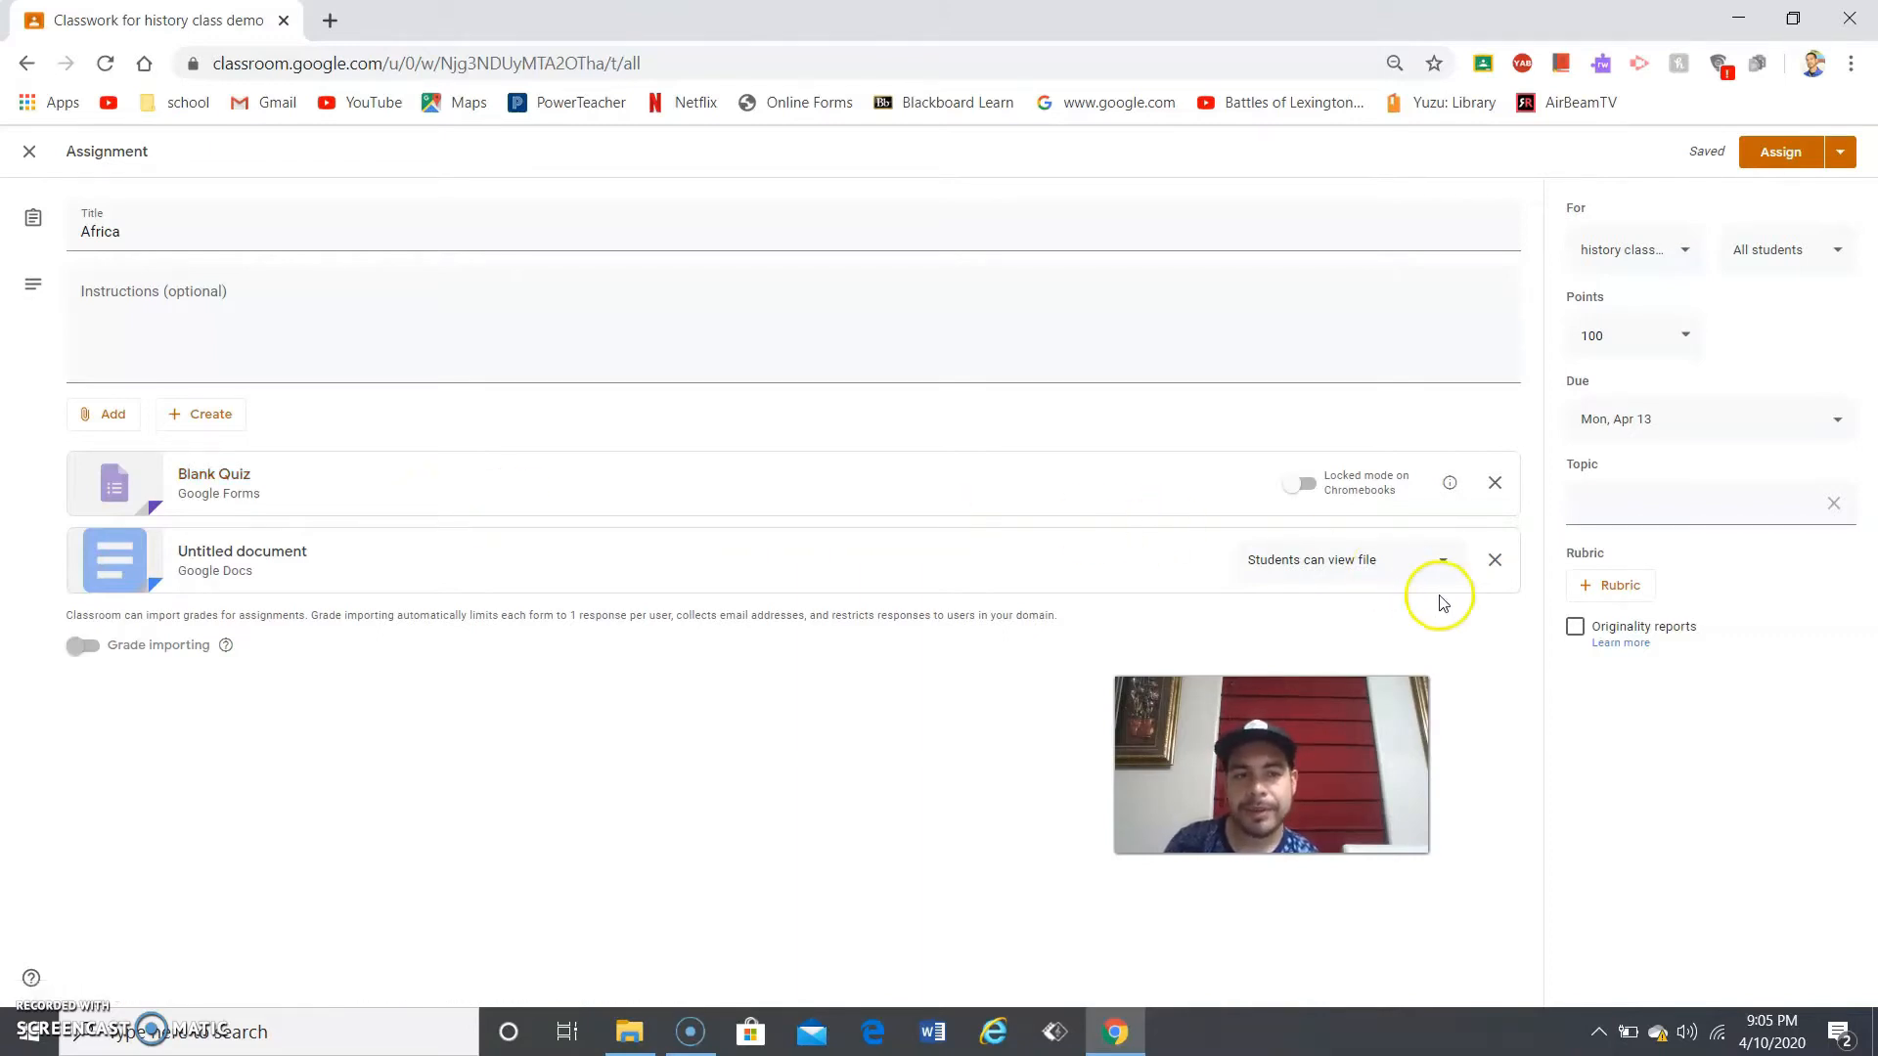
- Check the document's student permission options, keeping it view-only, and list the new file types
click(1325, 565)
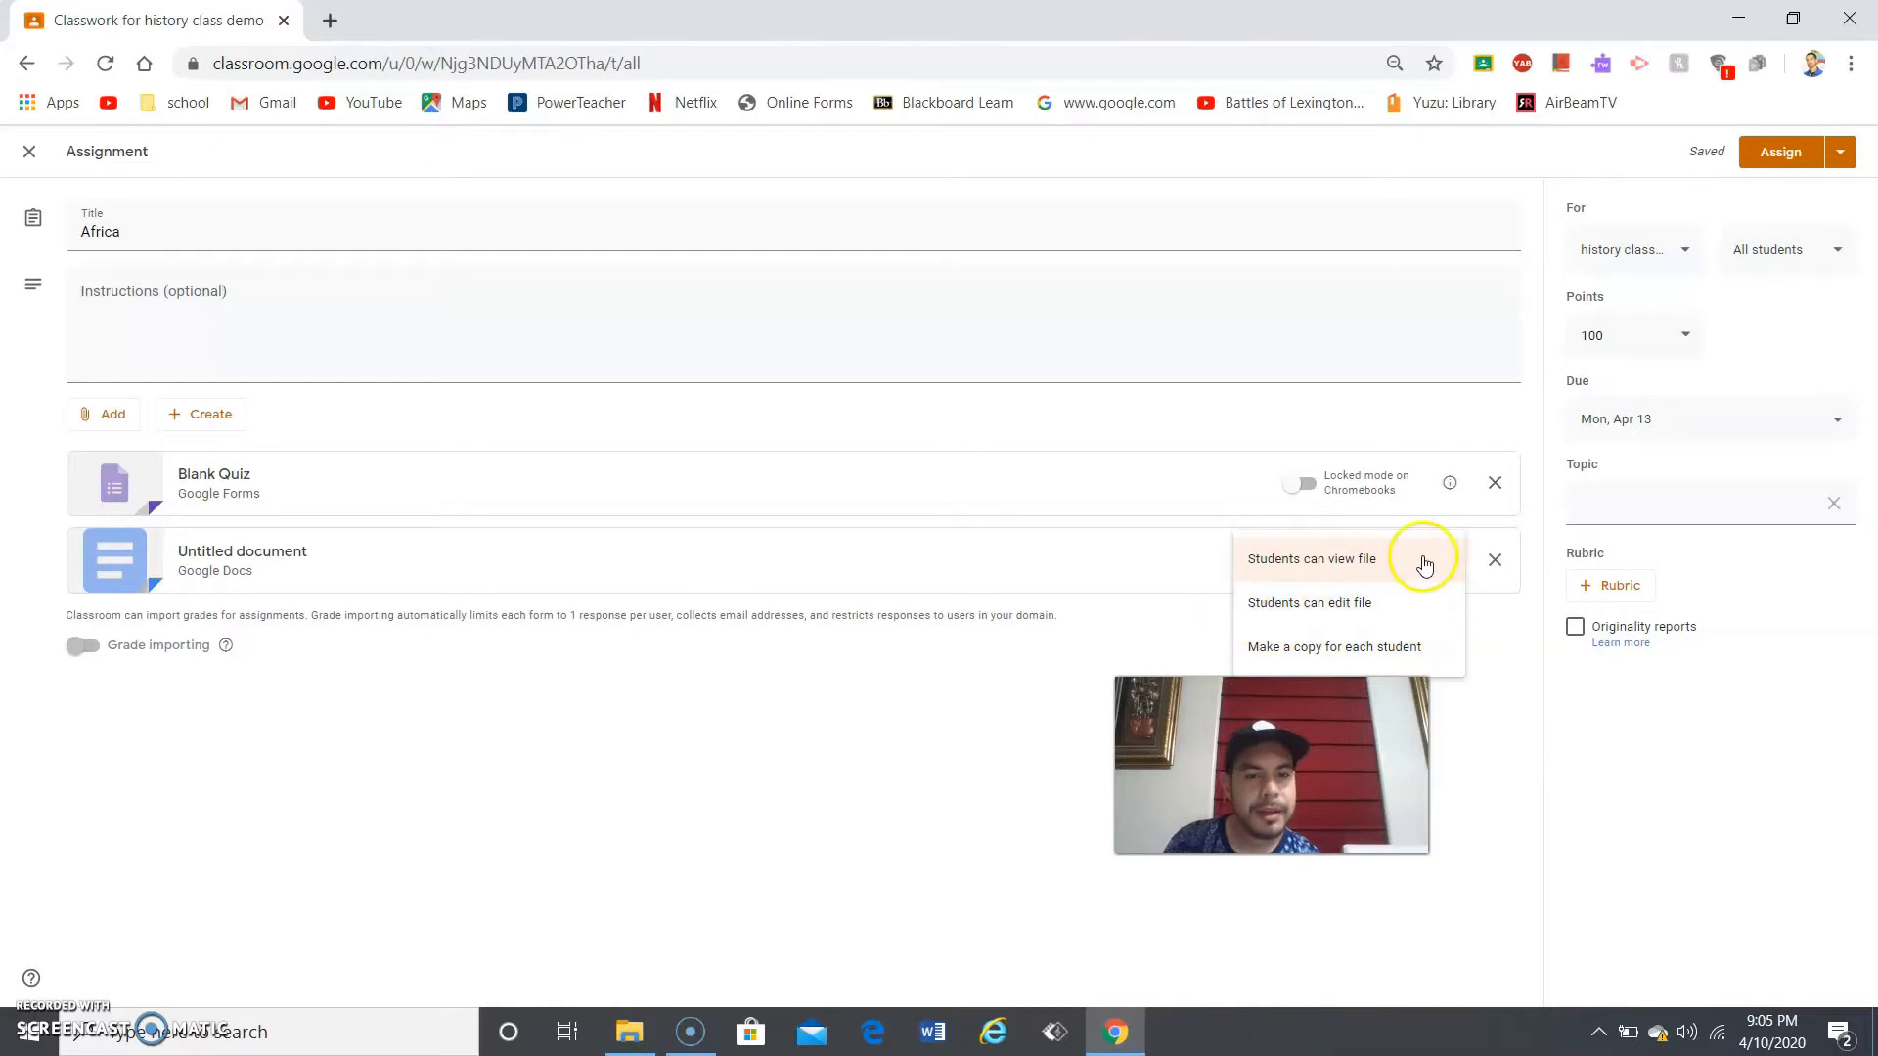
click(200, 413)
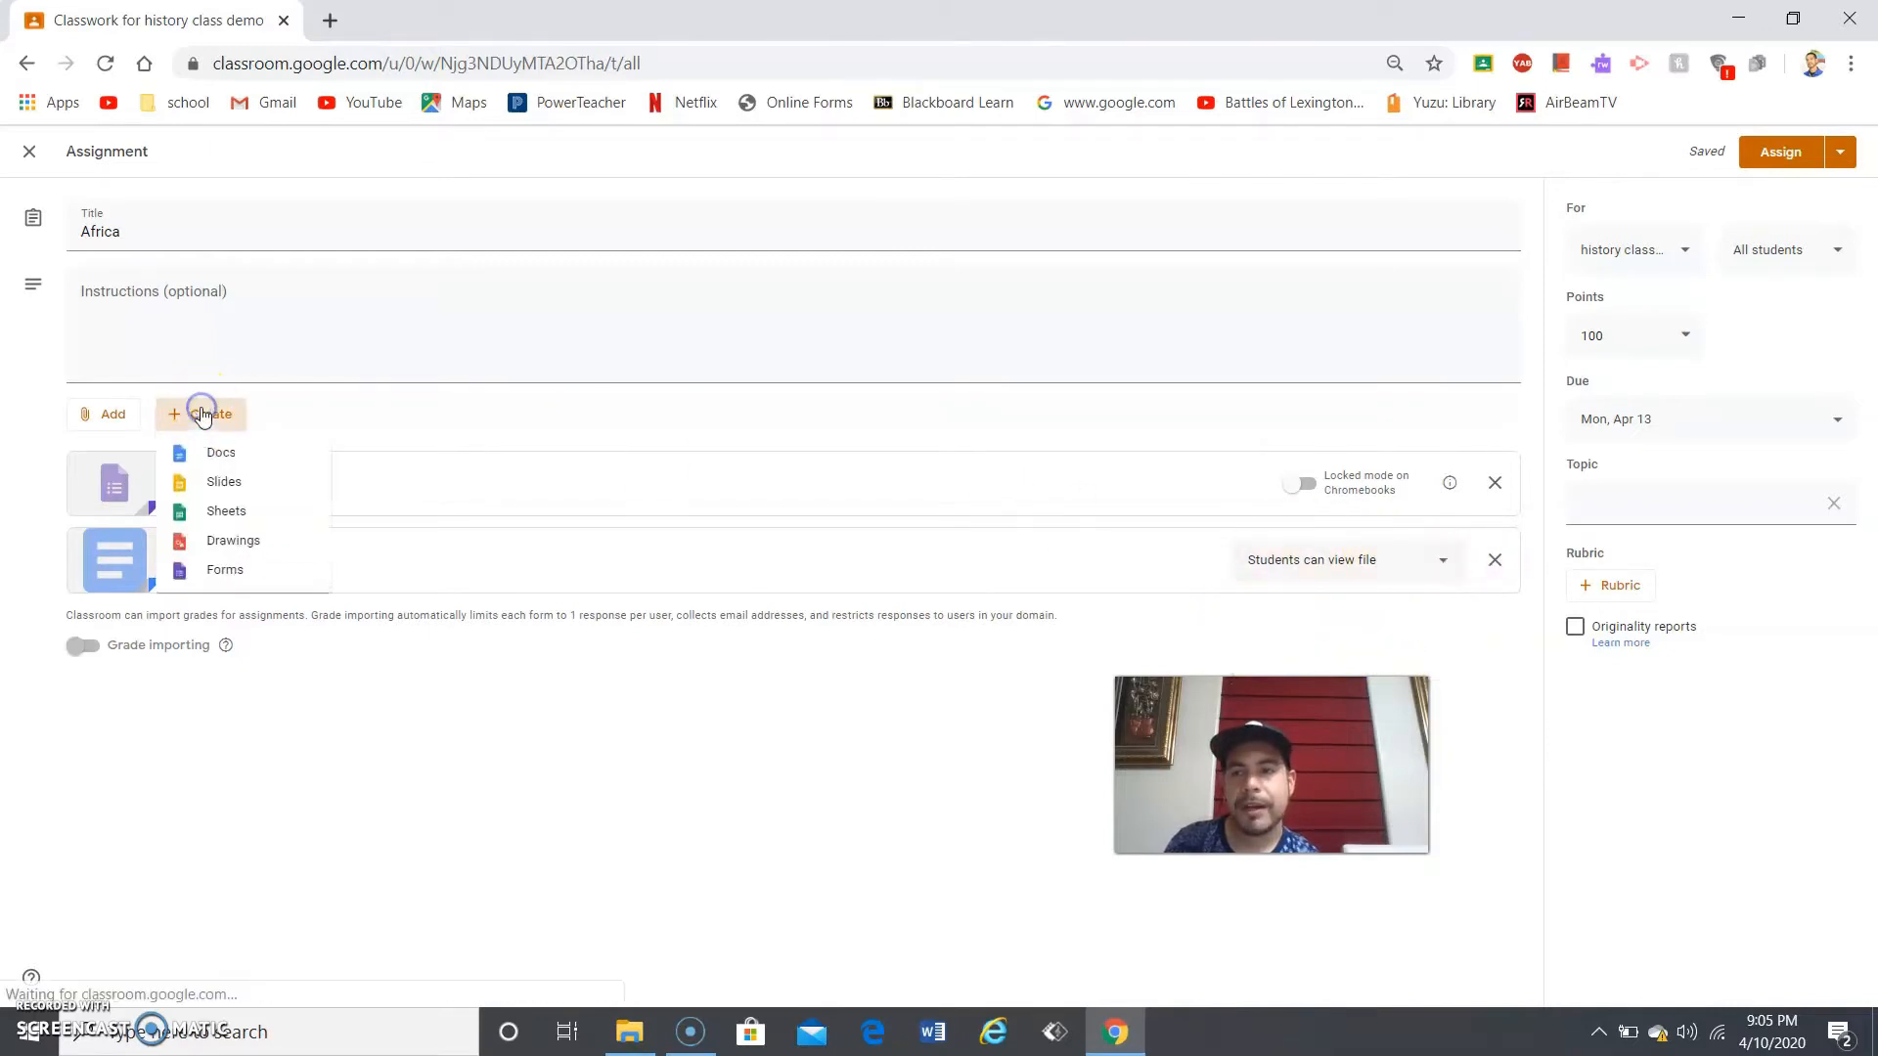
- Create a blank Google Slides presentation and close it, leaving Untitled presentation attached
click(281, 488)
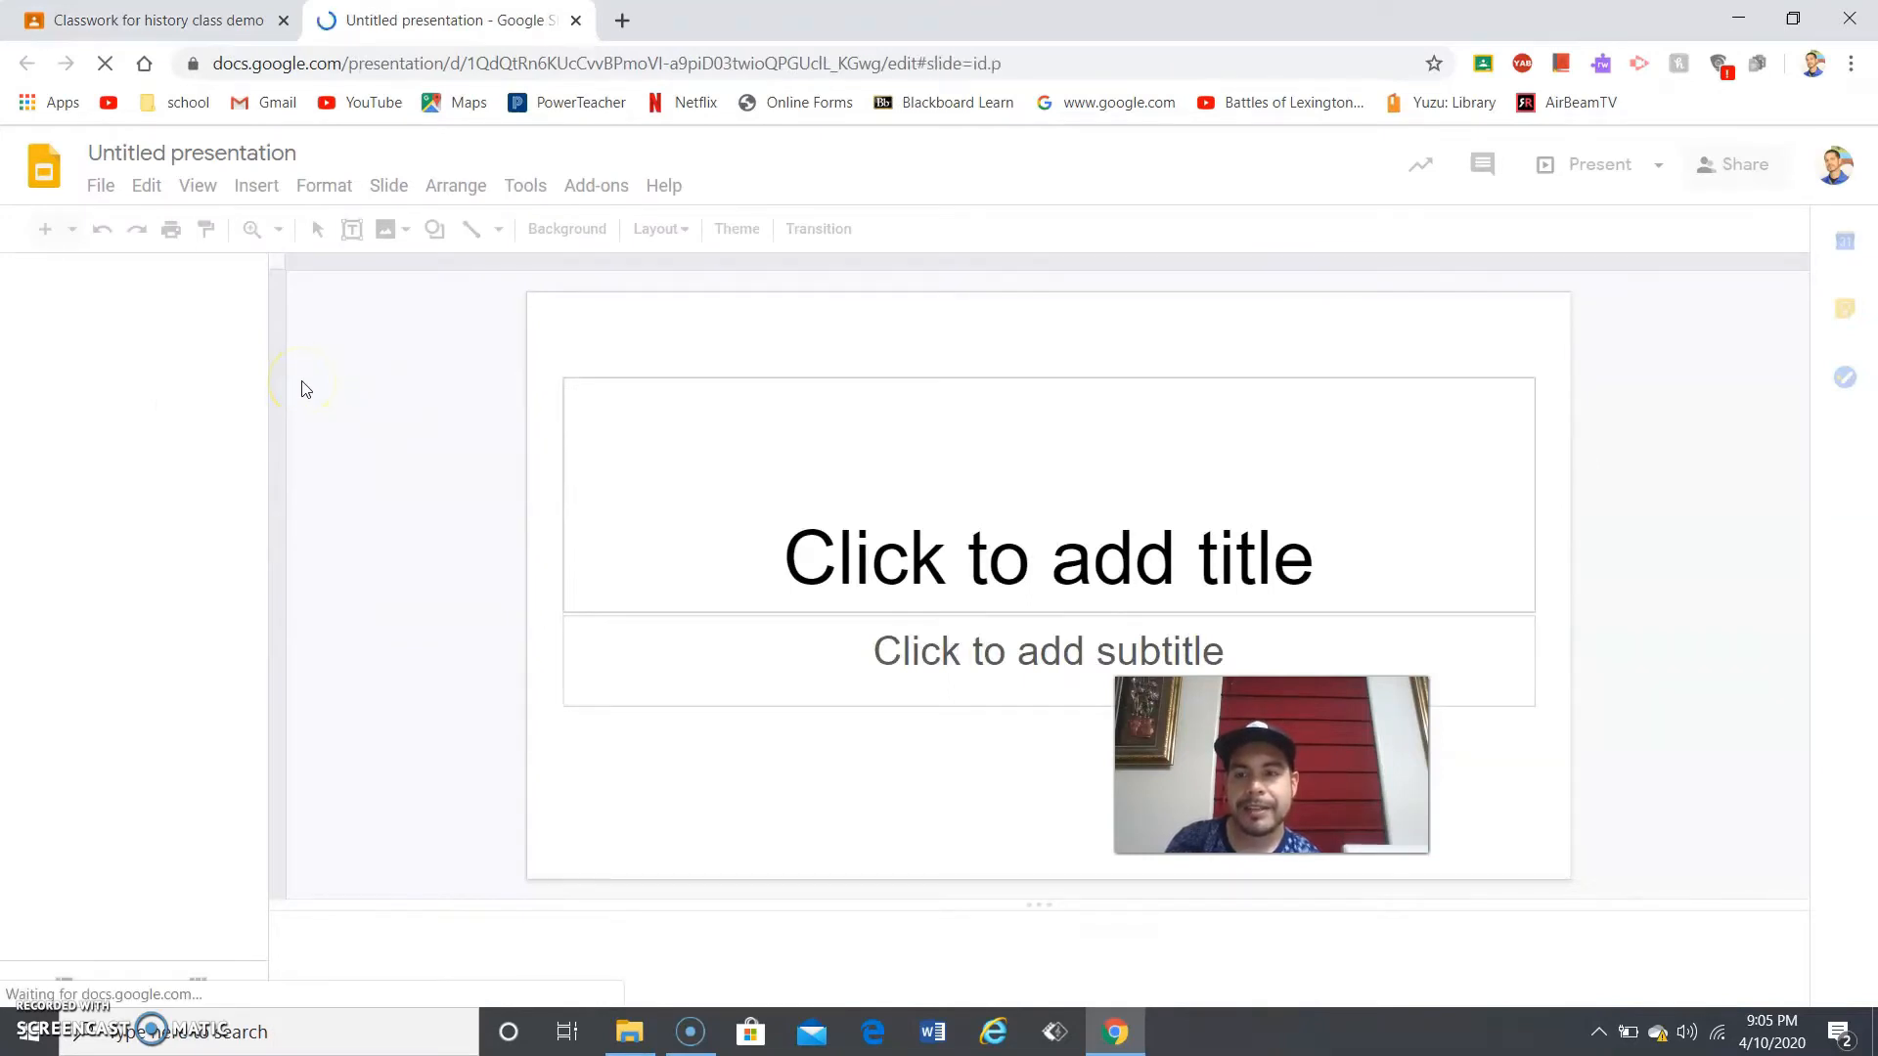
click(577, 20)
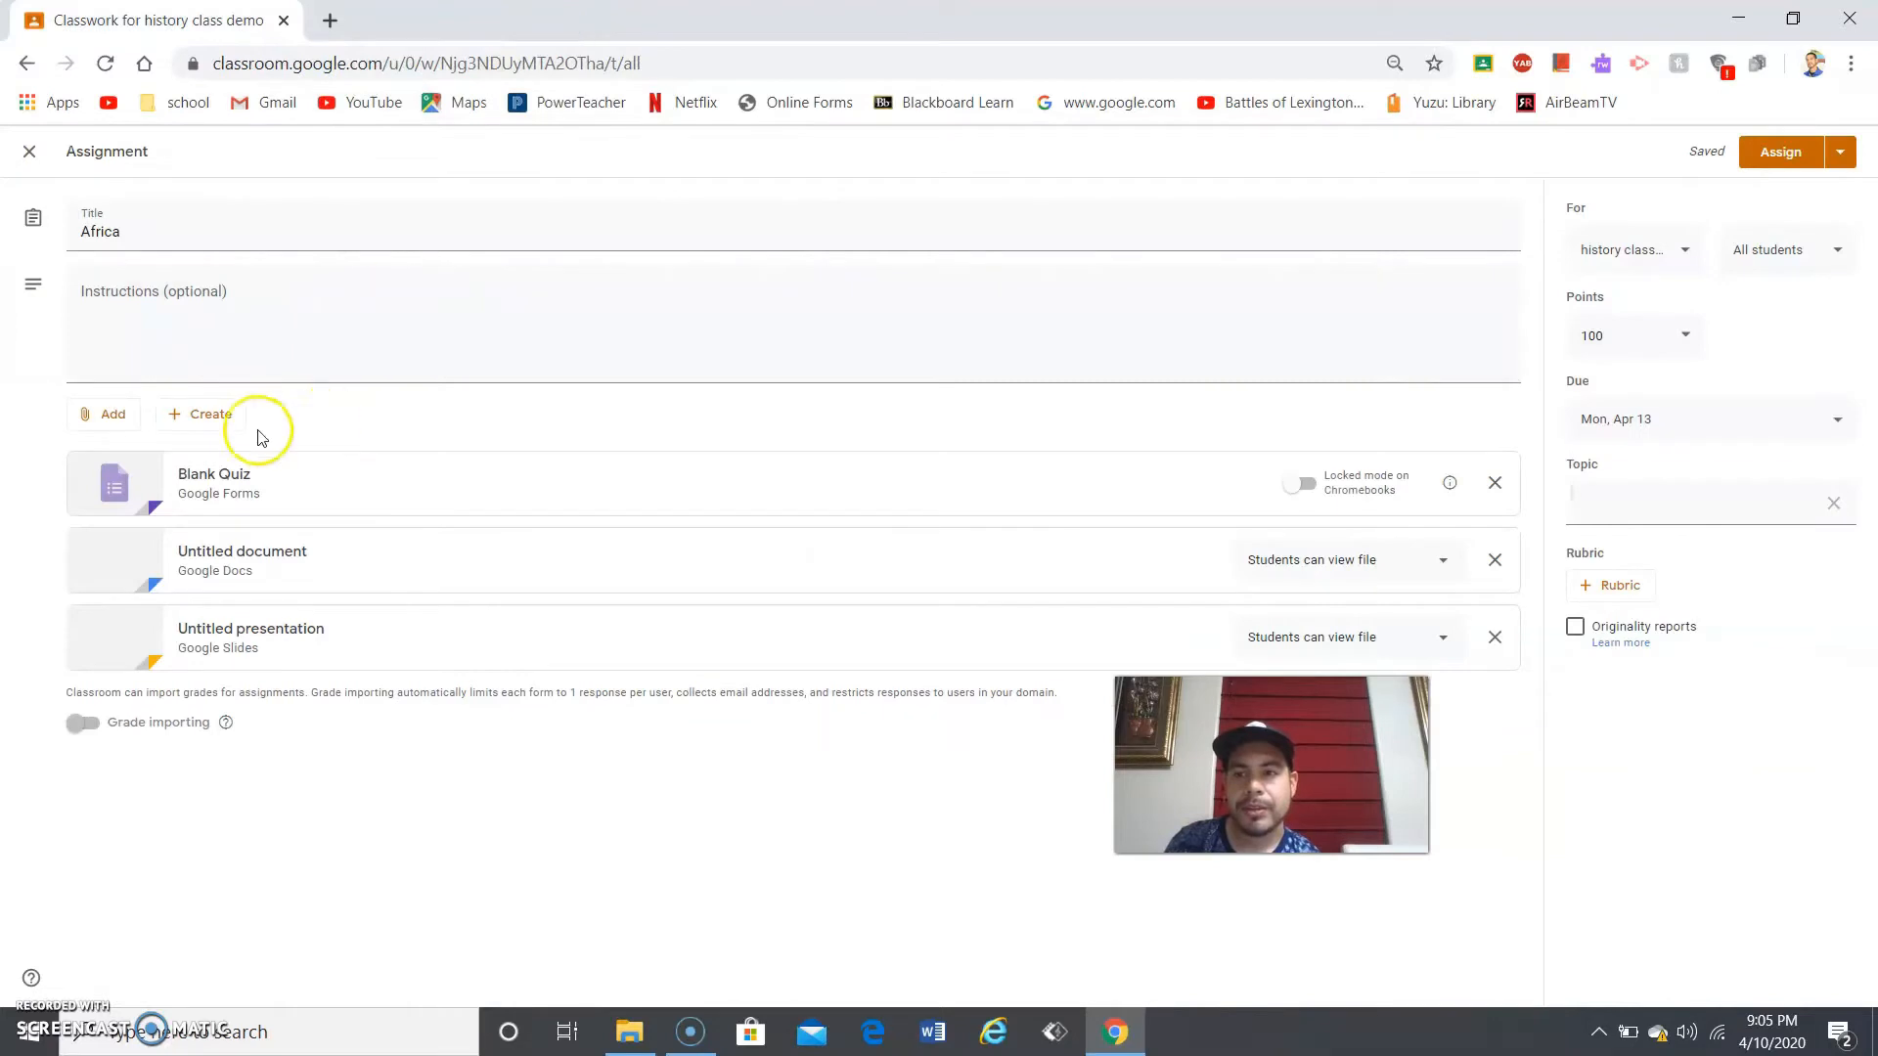
click(128, 428)
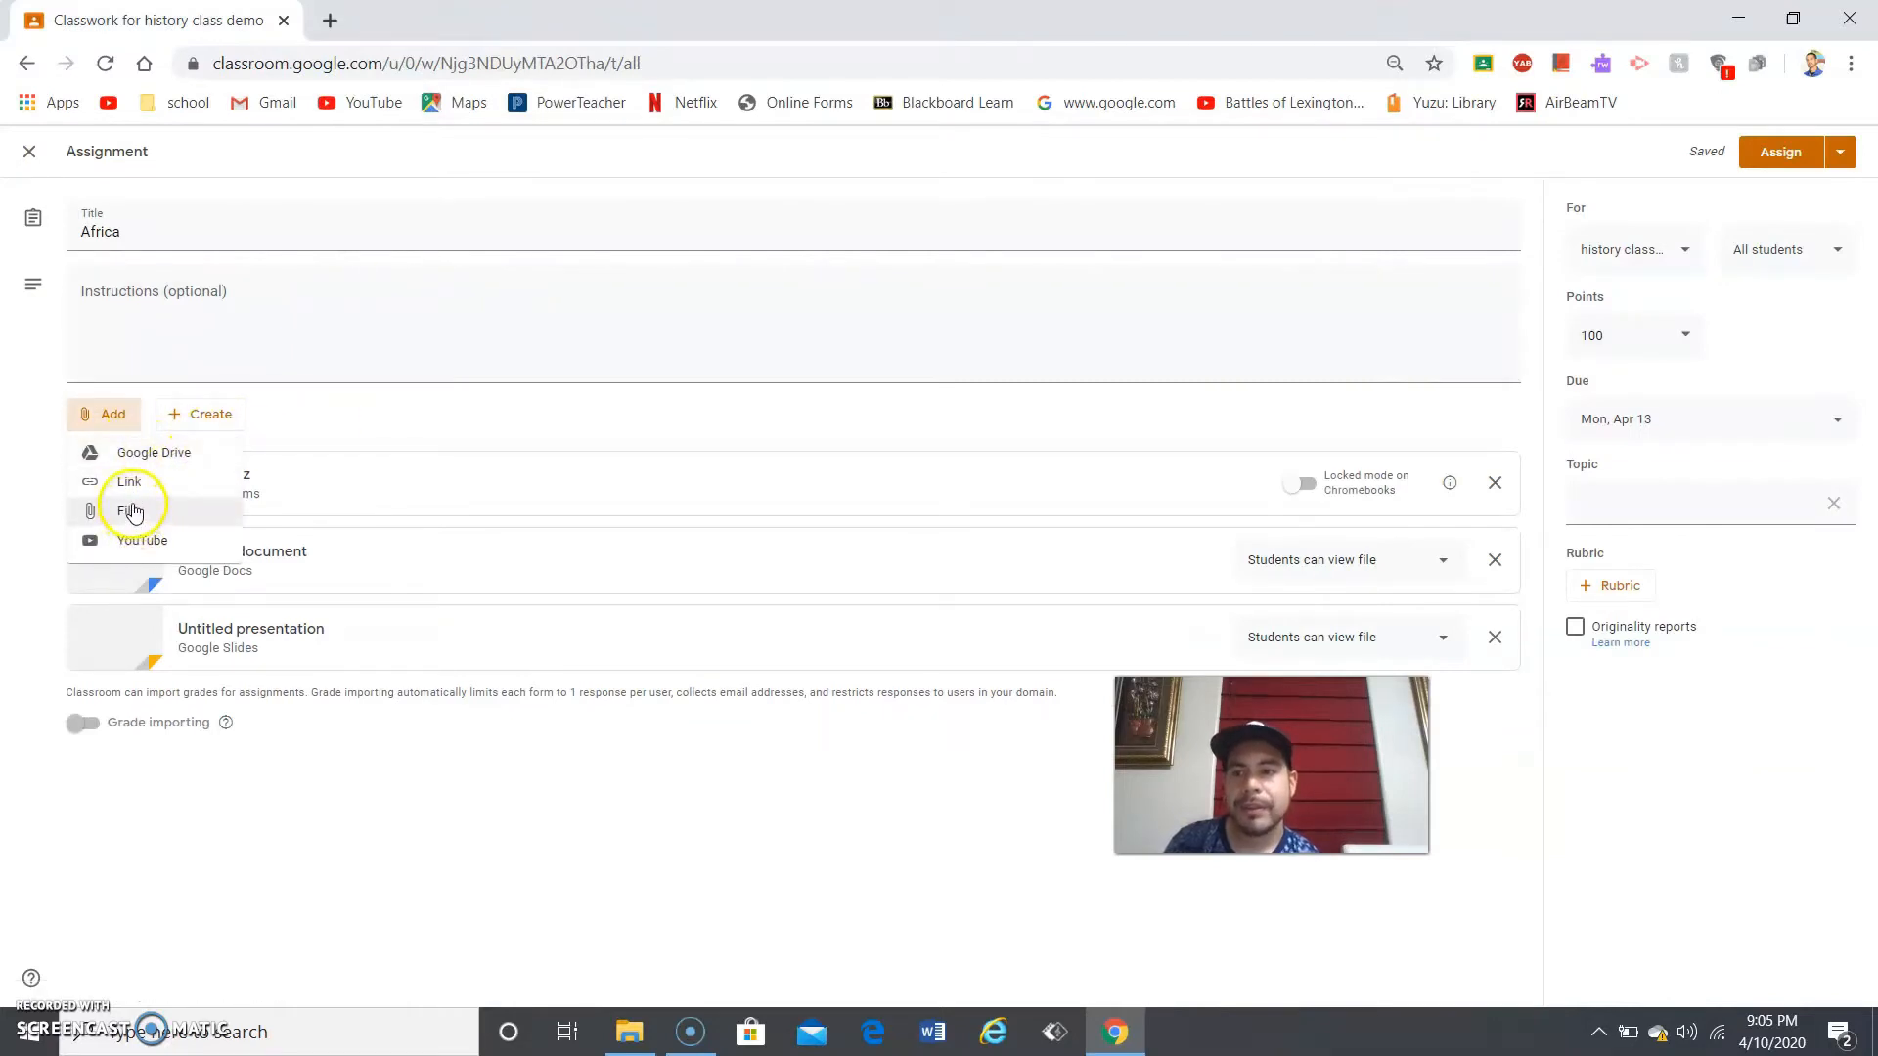
- Attach the Tech Support & Upcoming Events slides from recent Drive files
click(142, 456)
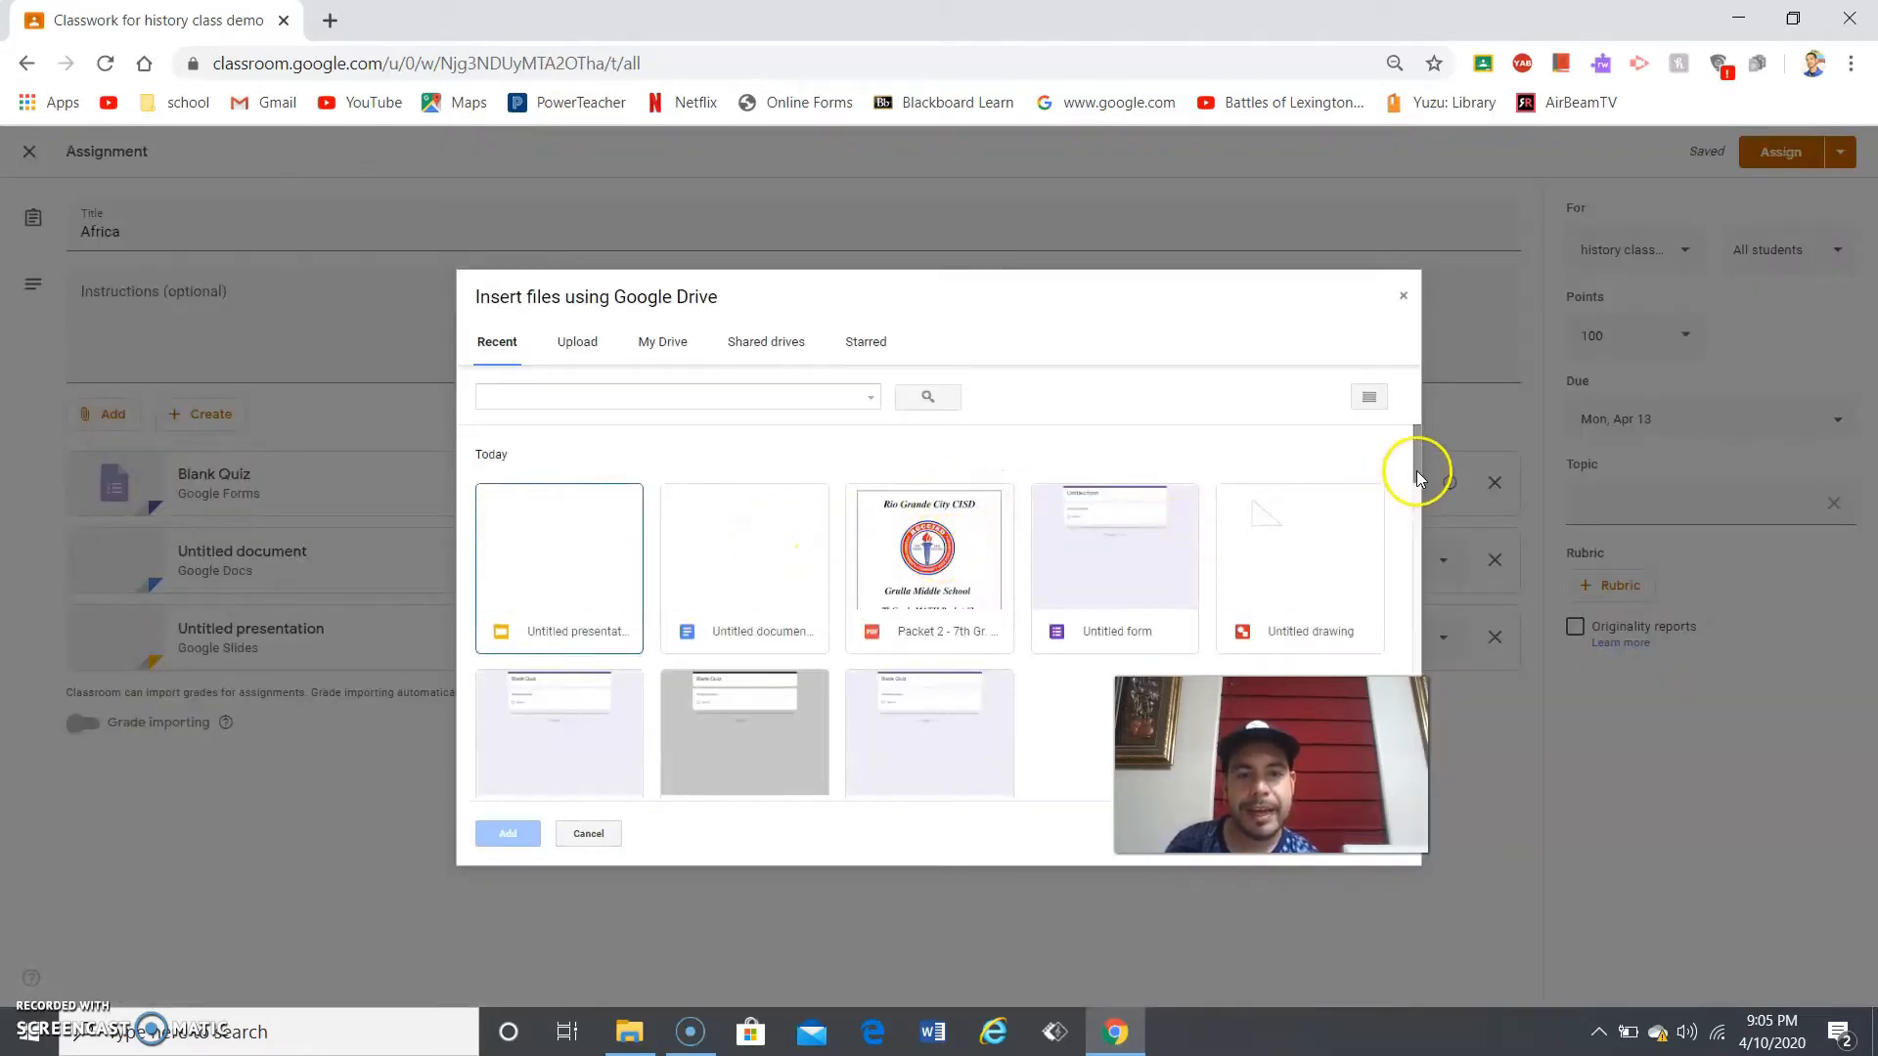
drag(1416, 471, 1414, 536)
click(743, 544)
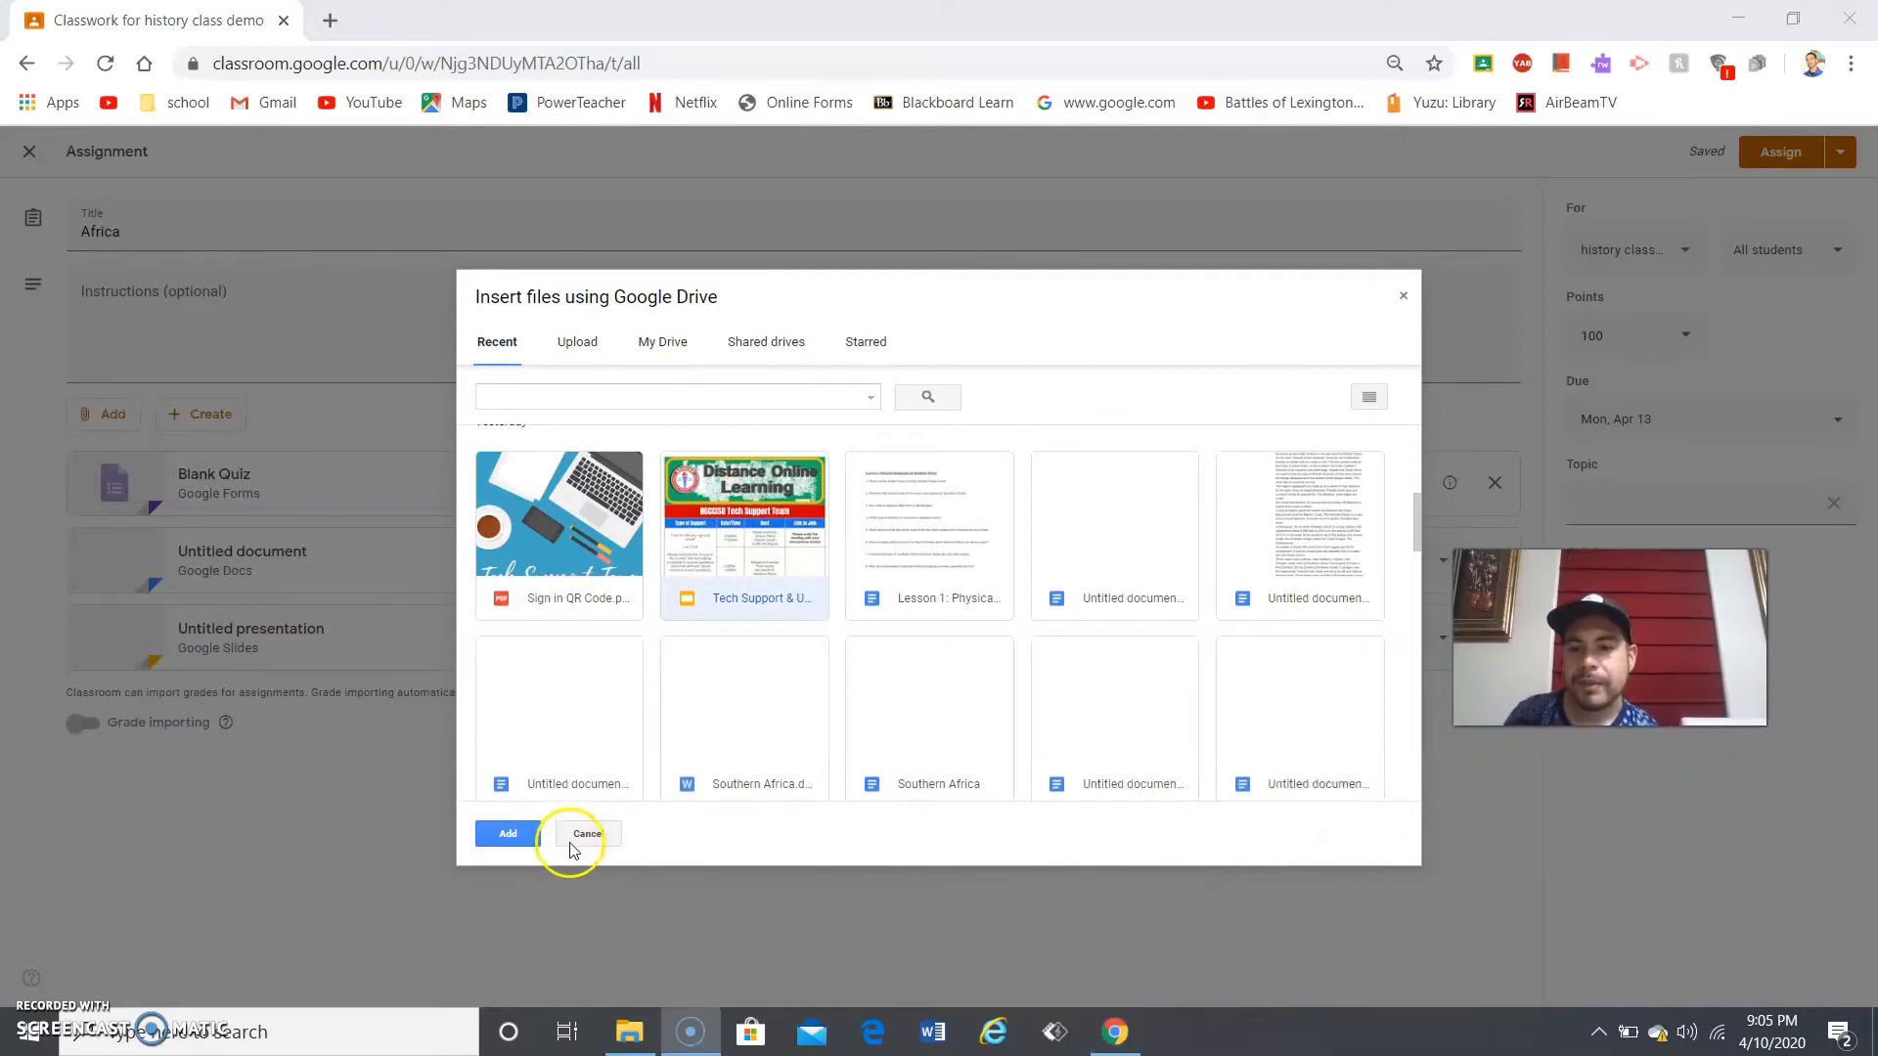
click(506, 833)
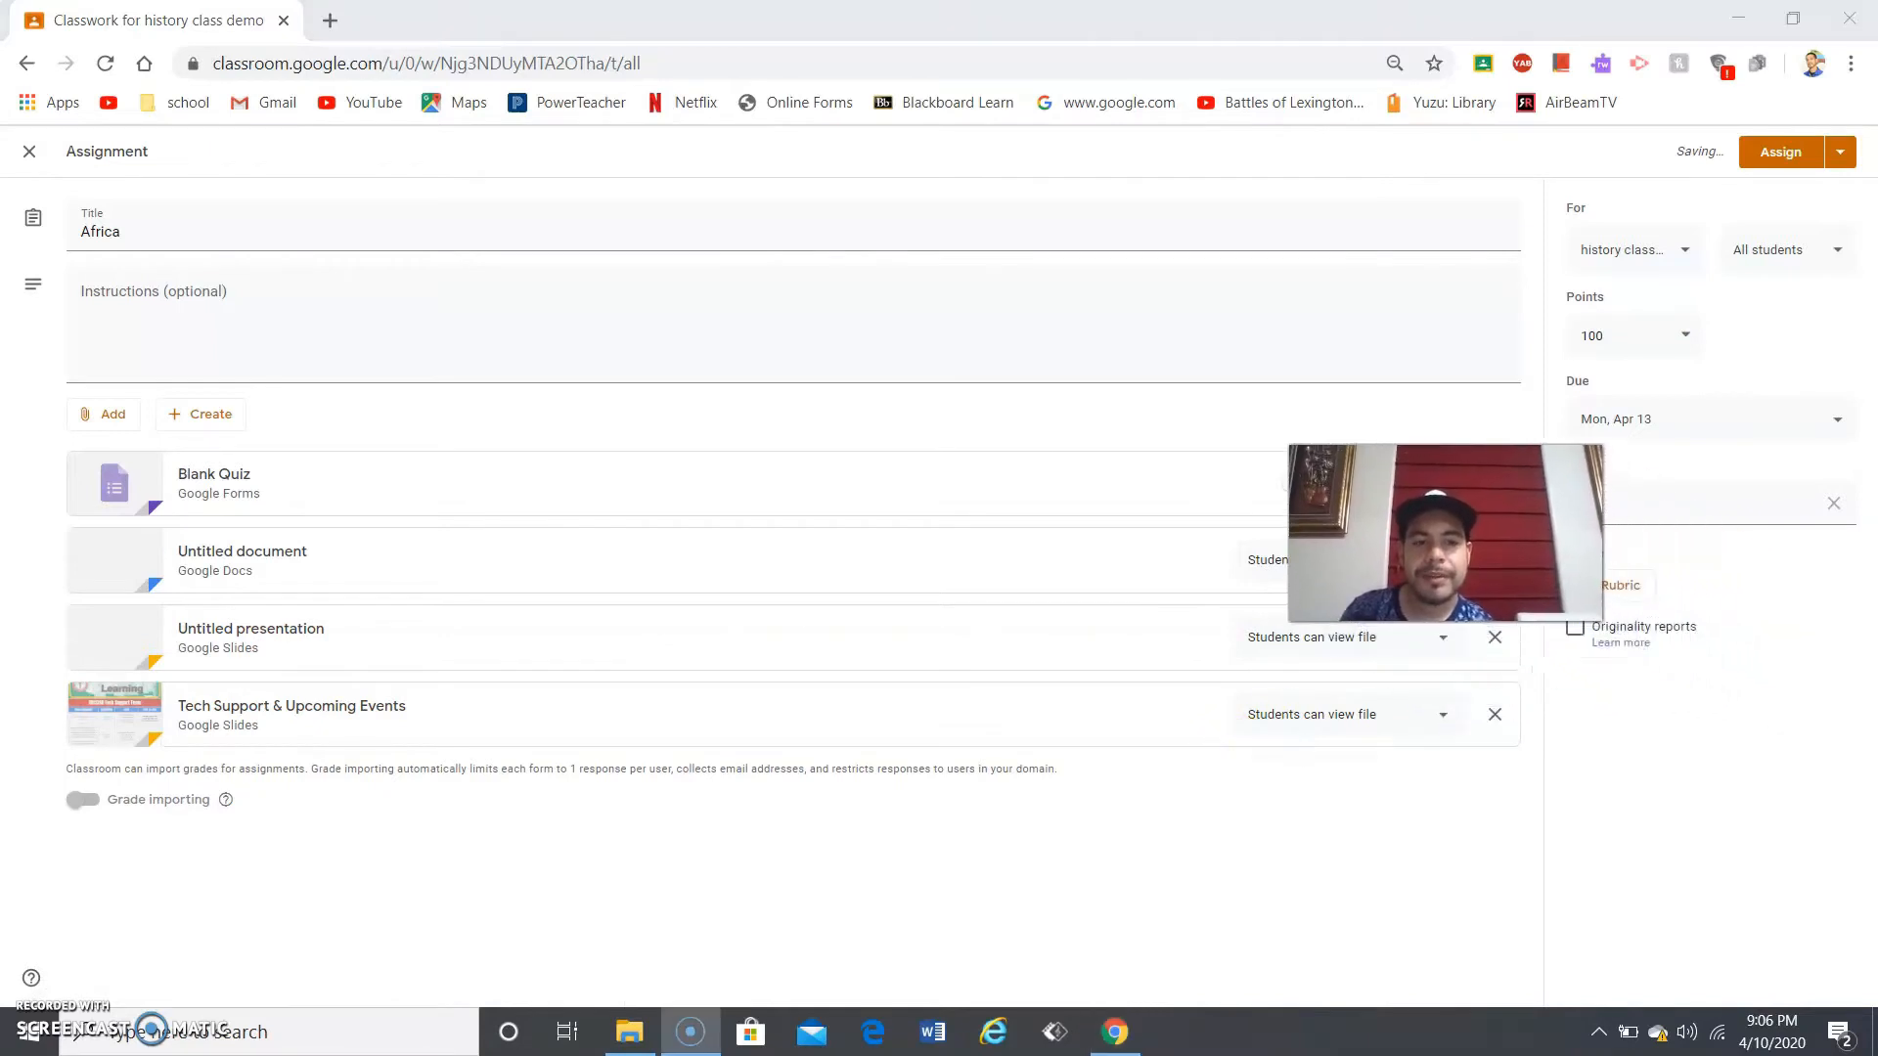
- Review the Tech Support slides' student permissions, leaving them view-only
click(1407, 719)
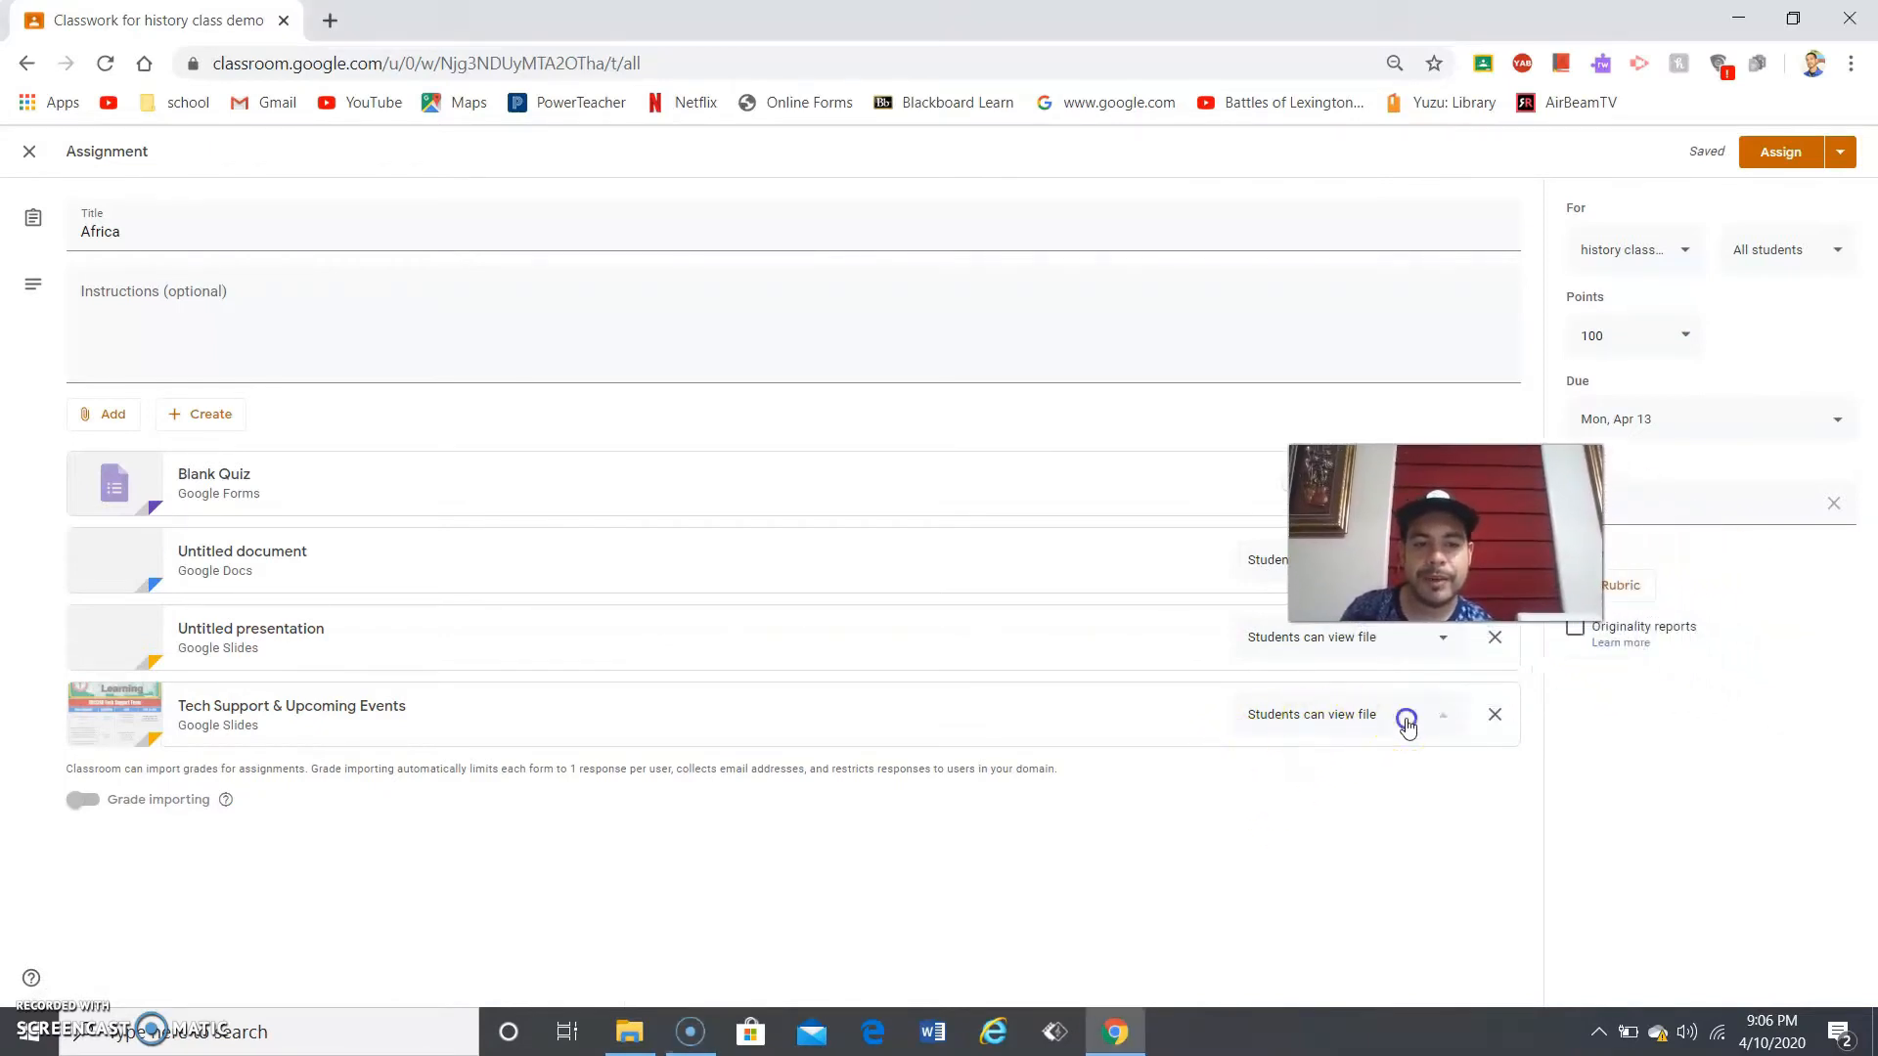
click(1361, 768)
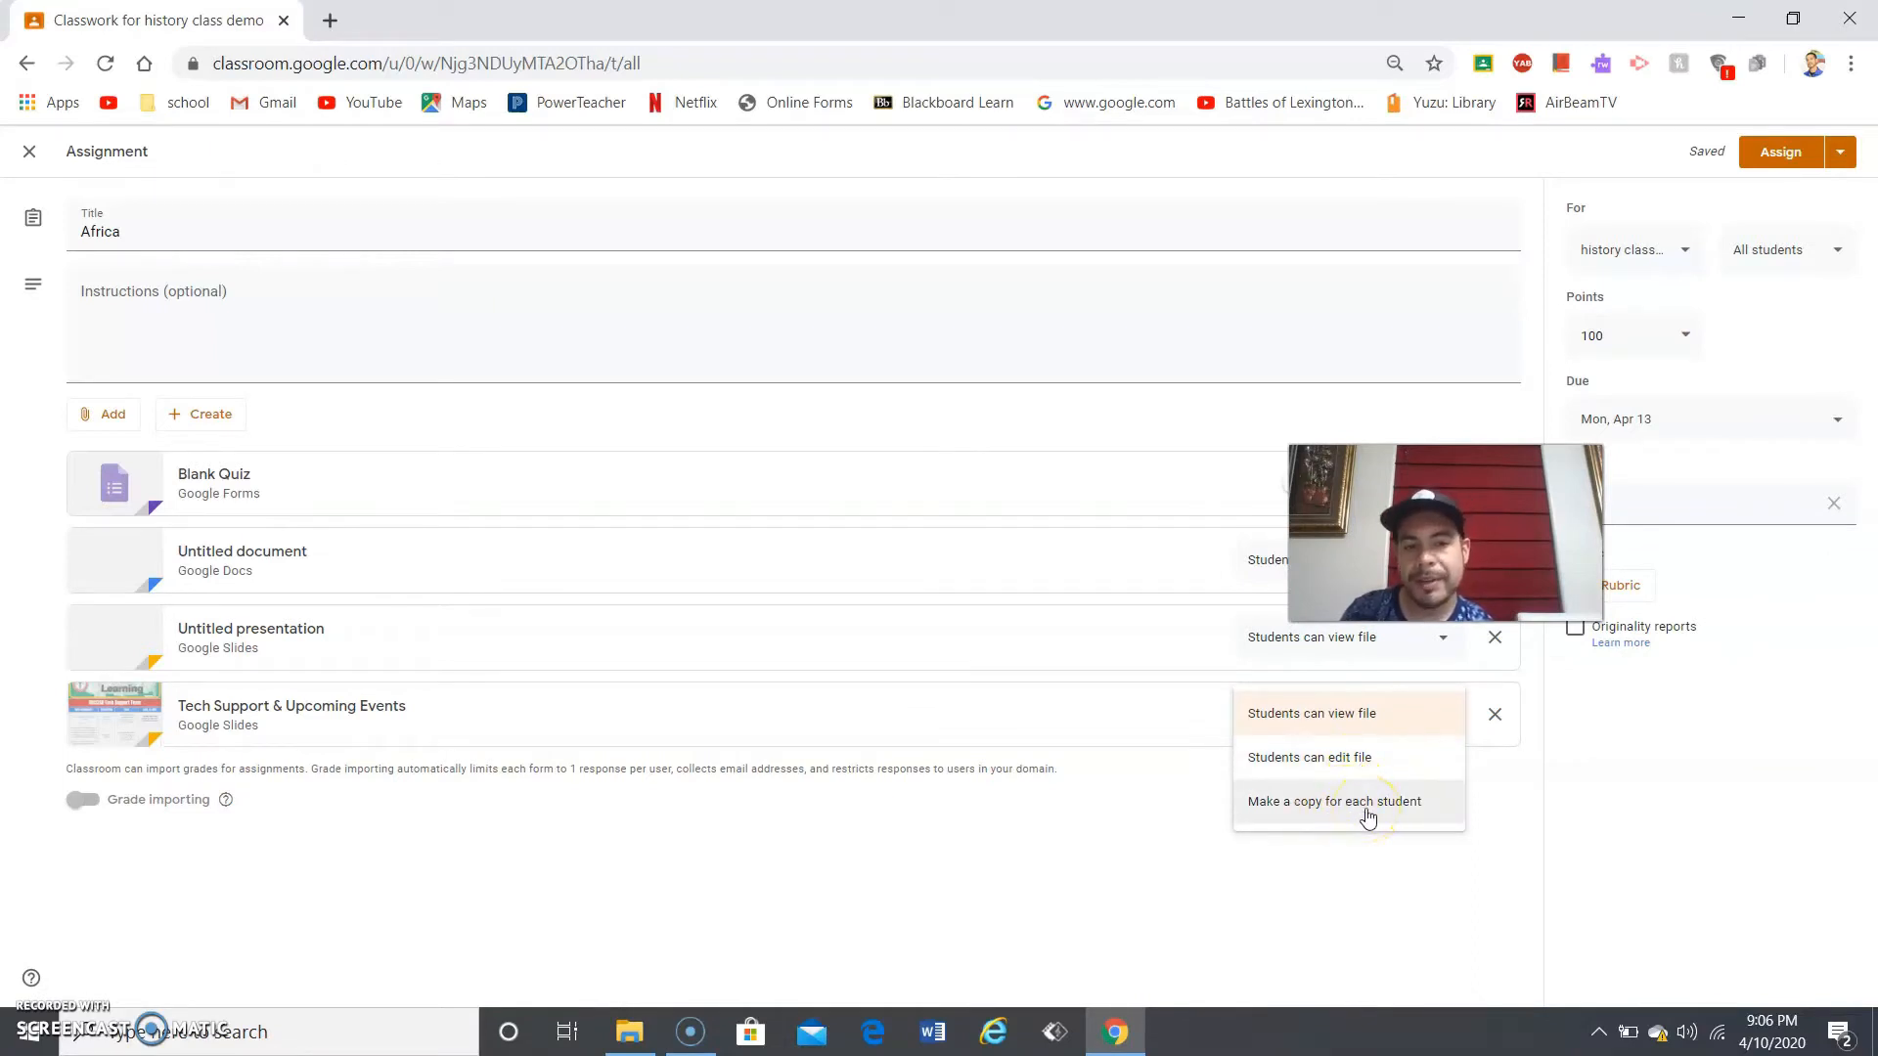
click(1149, 810)
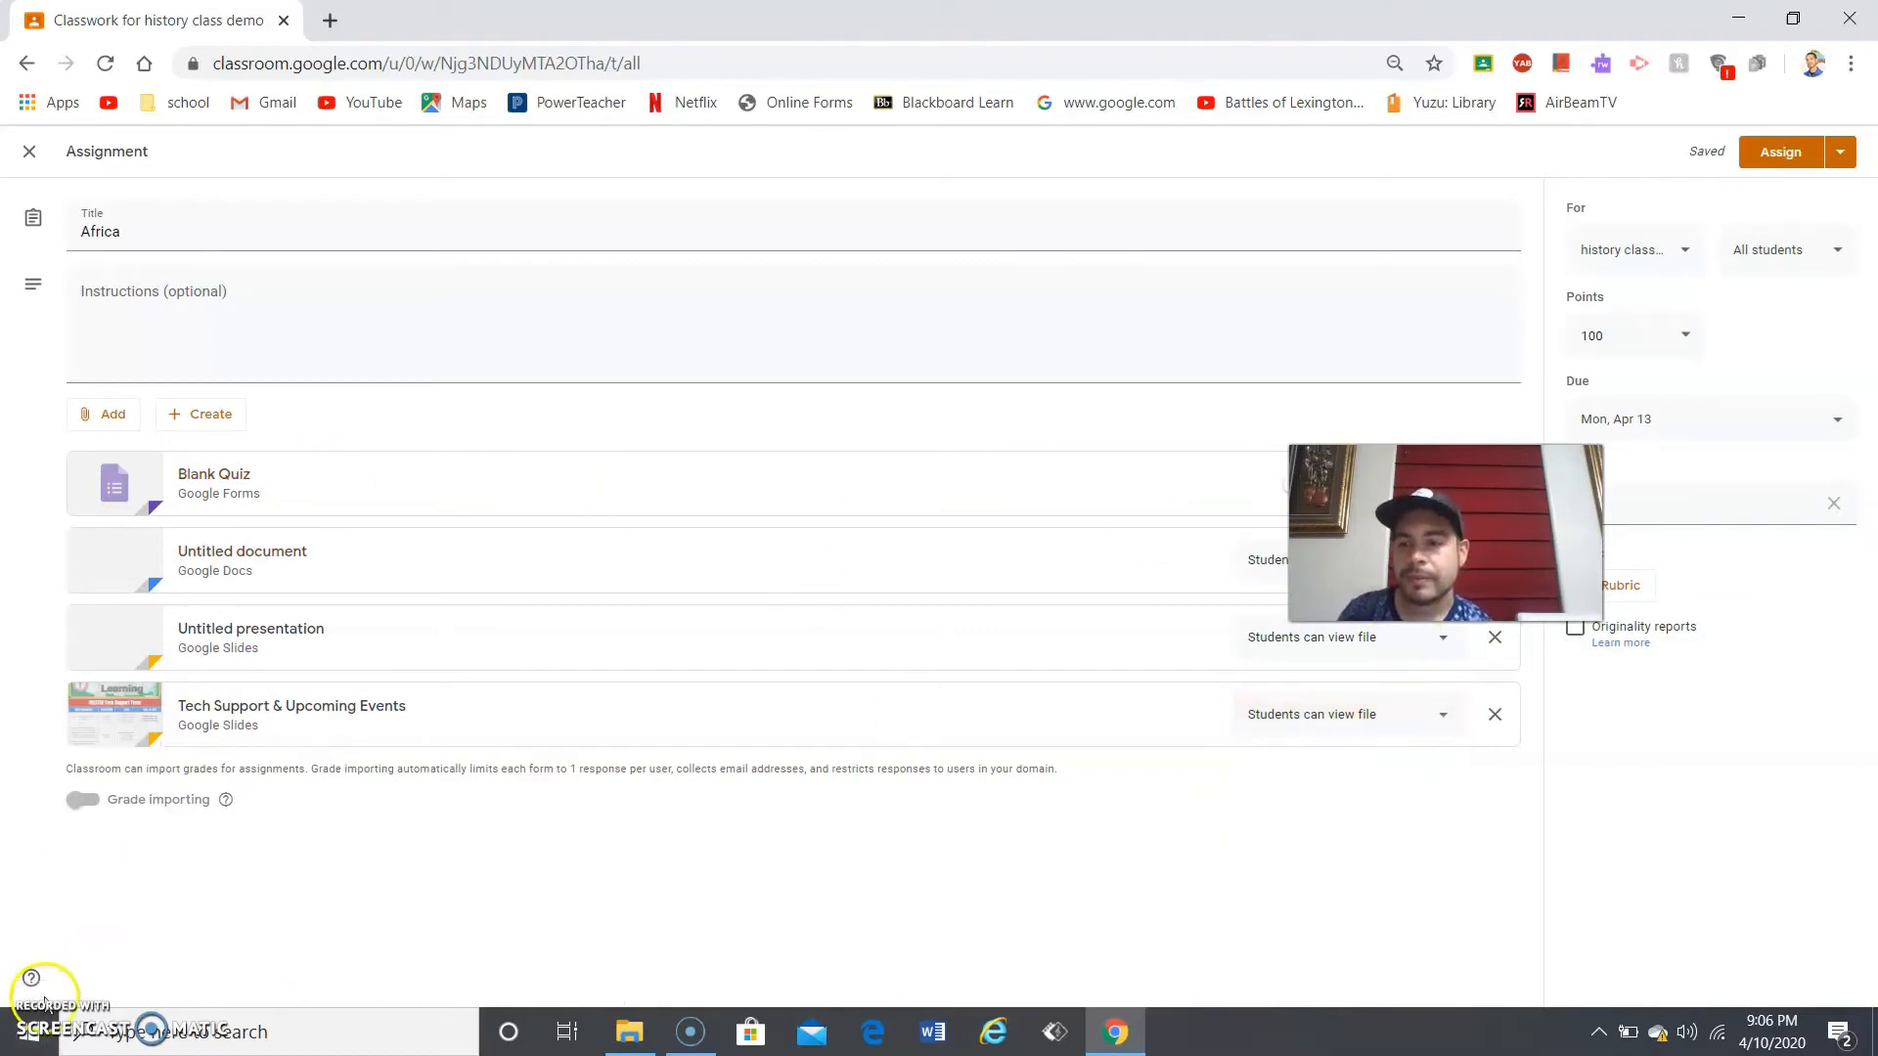
- Attach a new Untitled Google Sheets spreadsheet and save the draft
click(200, 414)
click(220, 512)
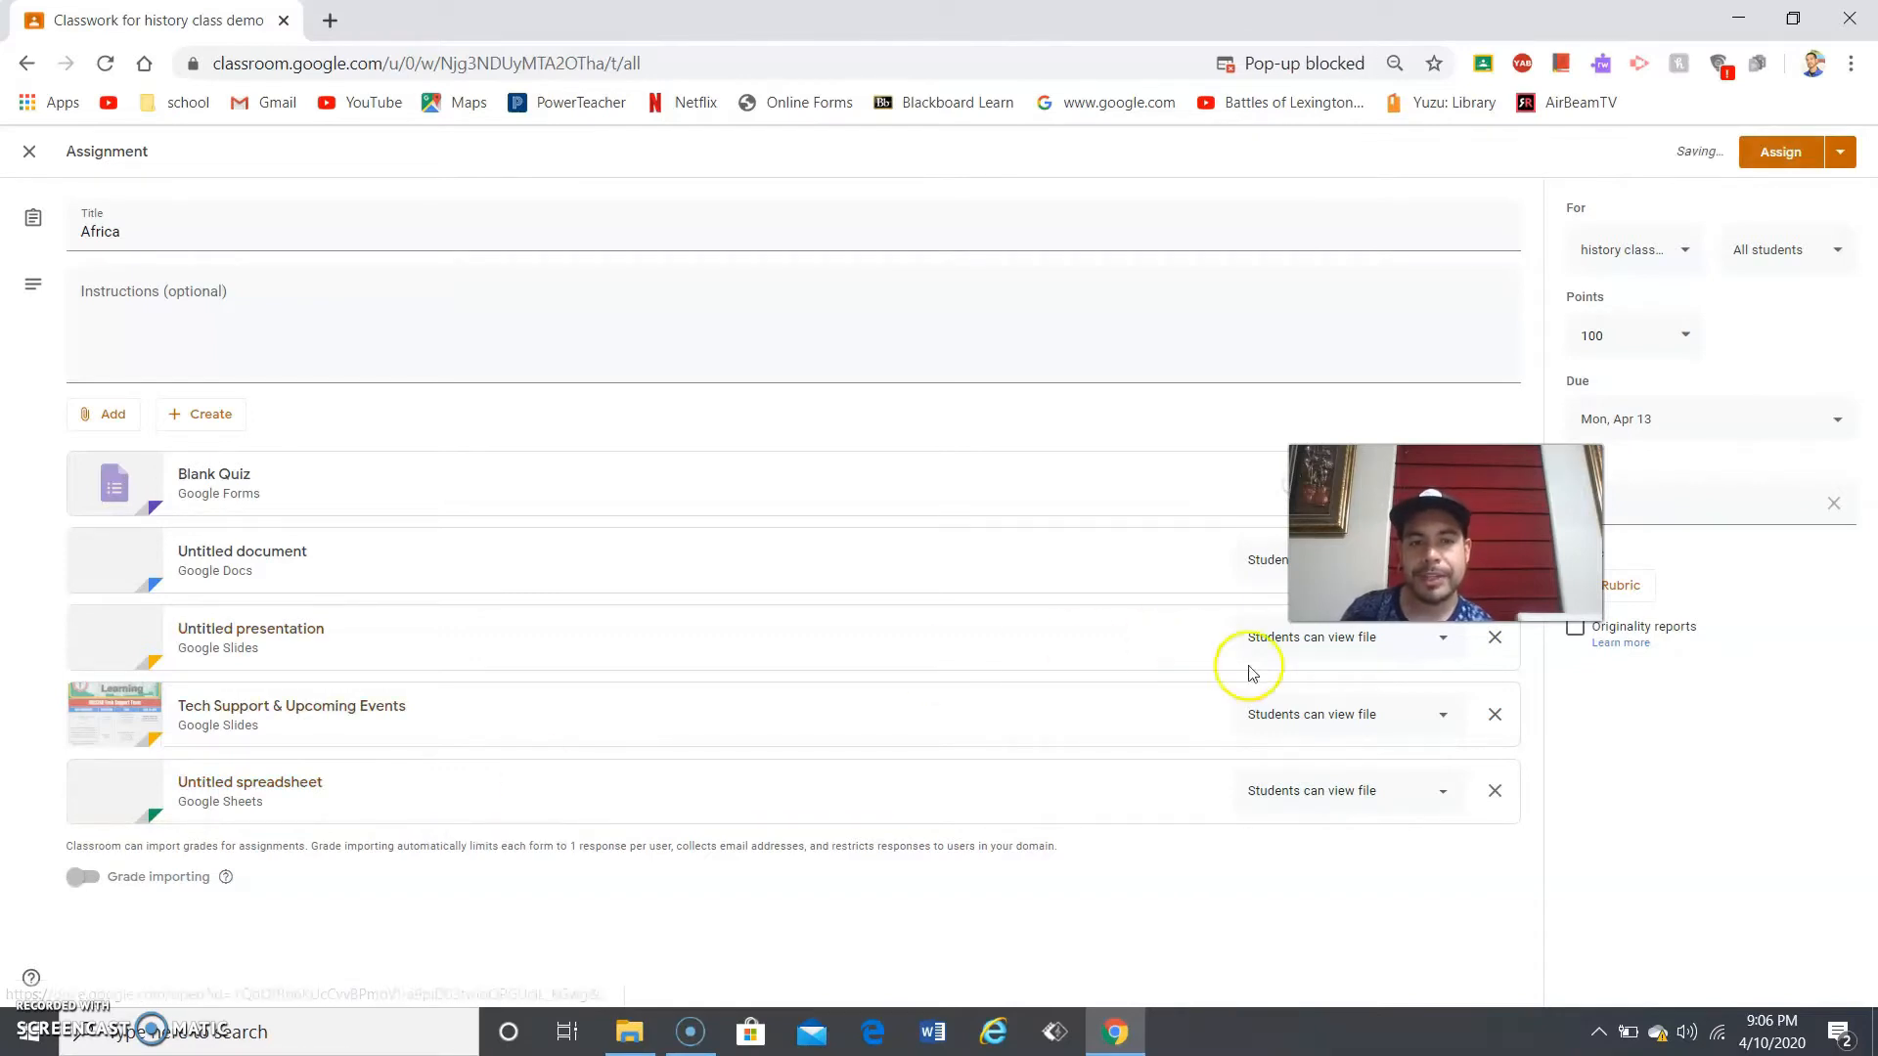
key(alt+p)
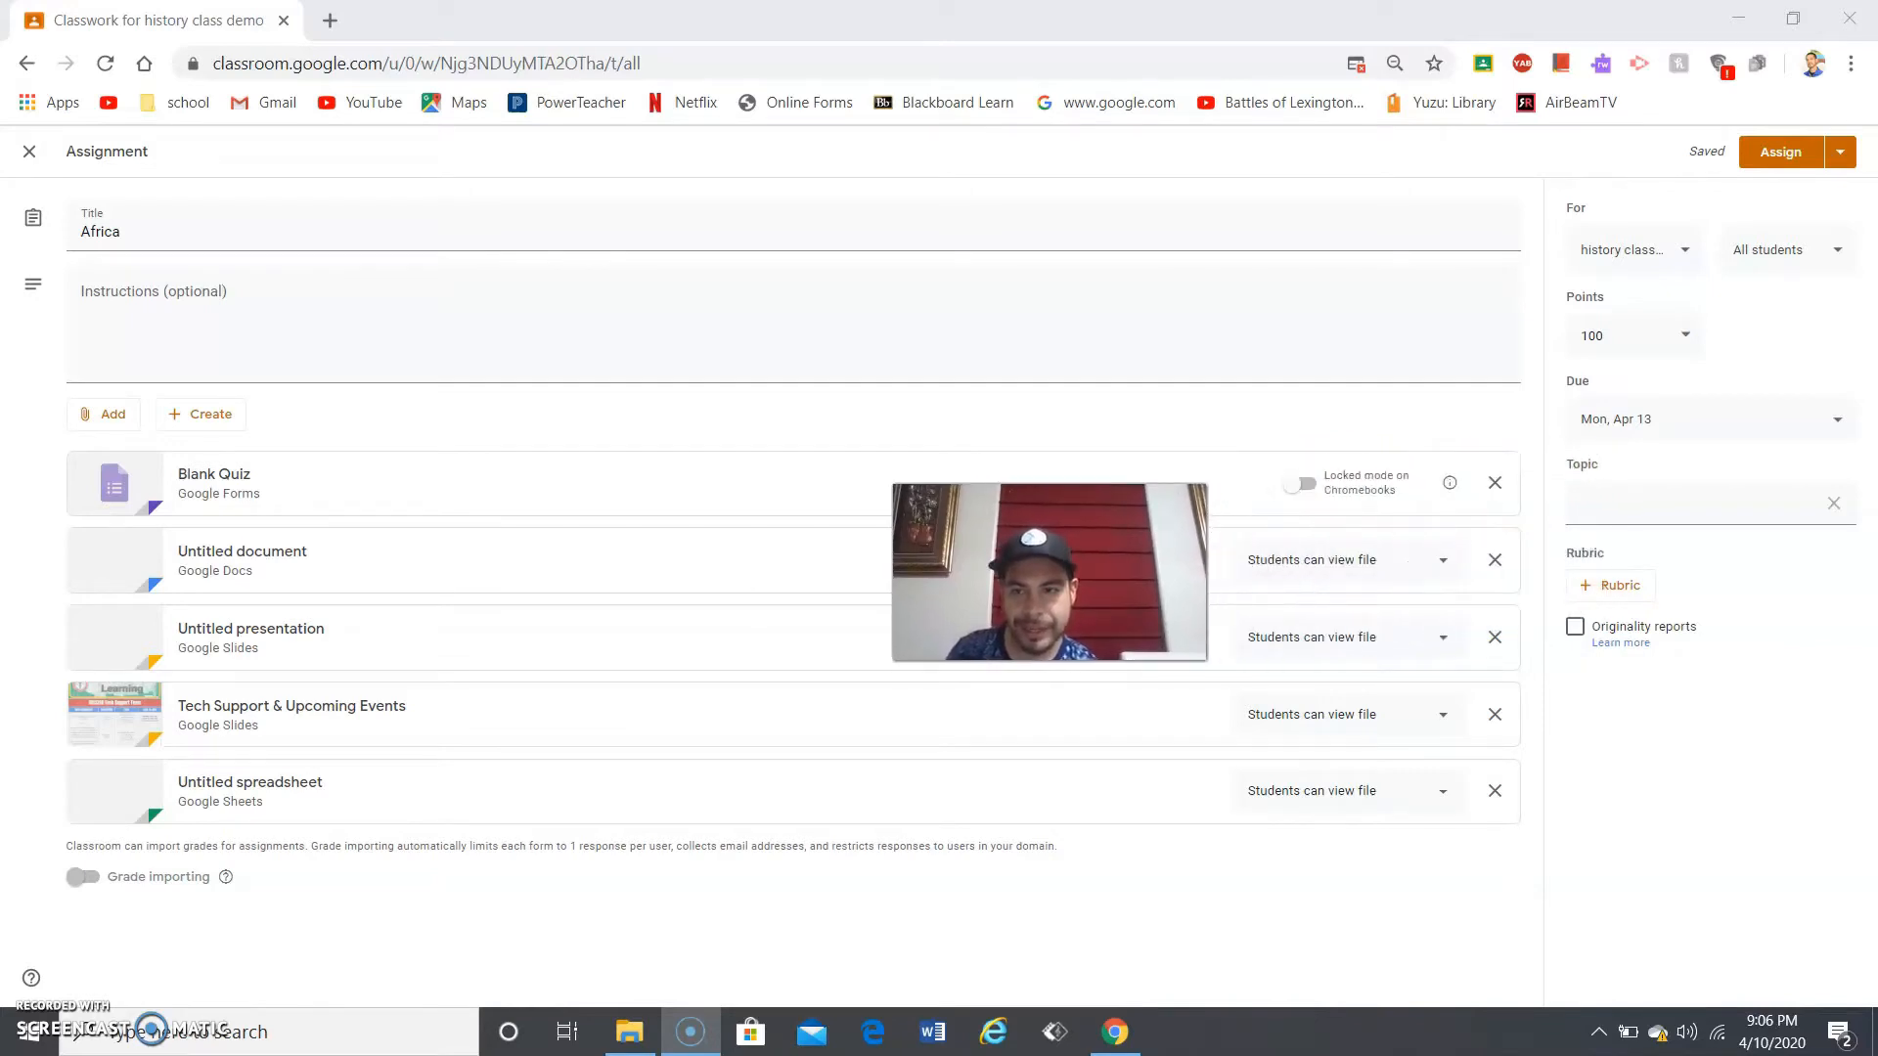
- Remove the spreadsheet, Tech Support, presentation and document attachments, then create a new drawing
click(1494, 790)
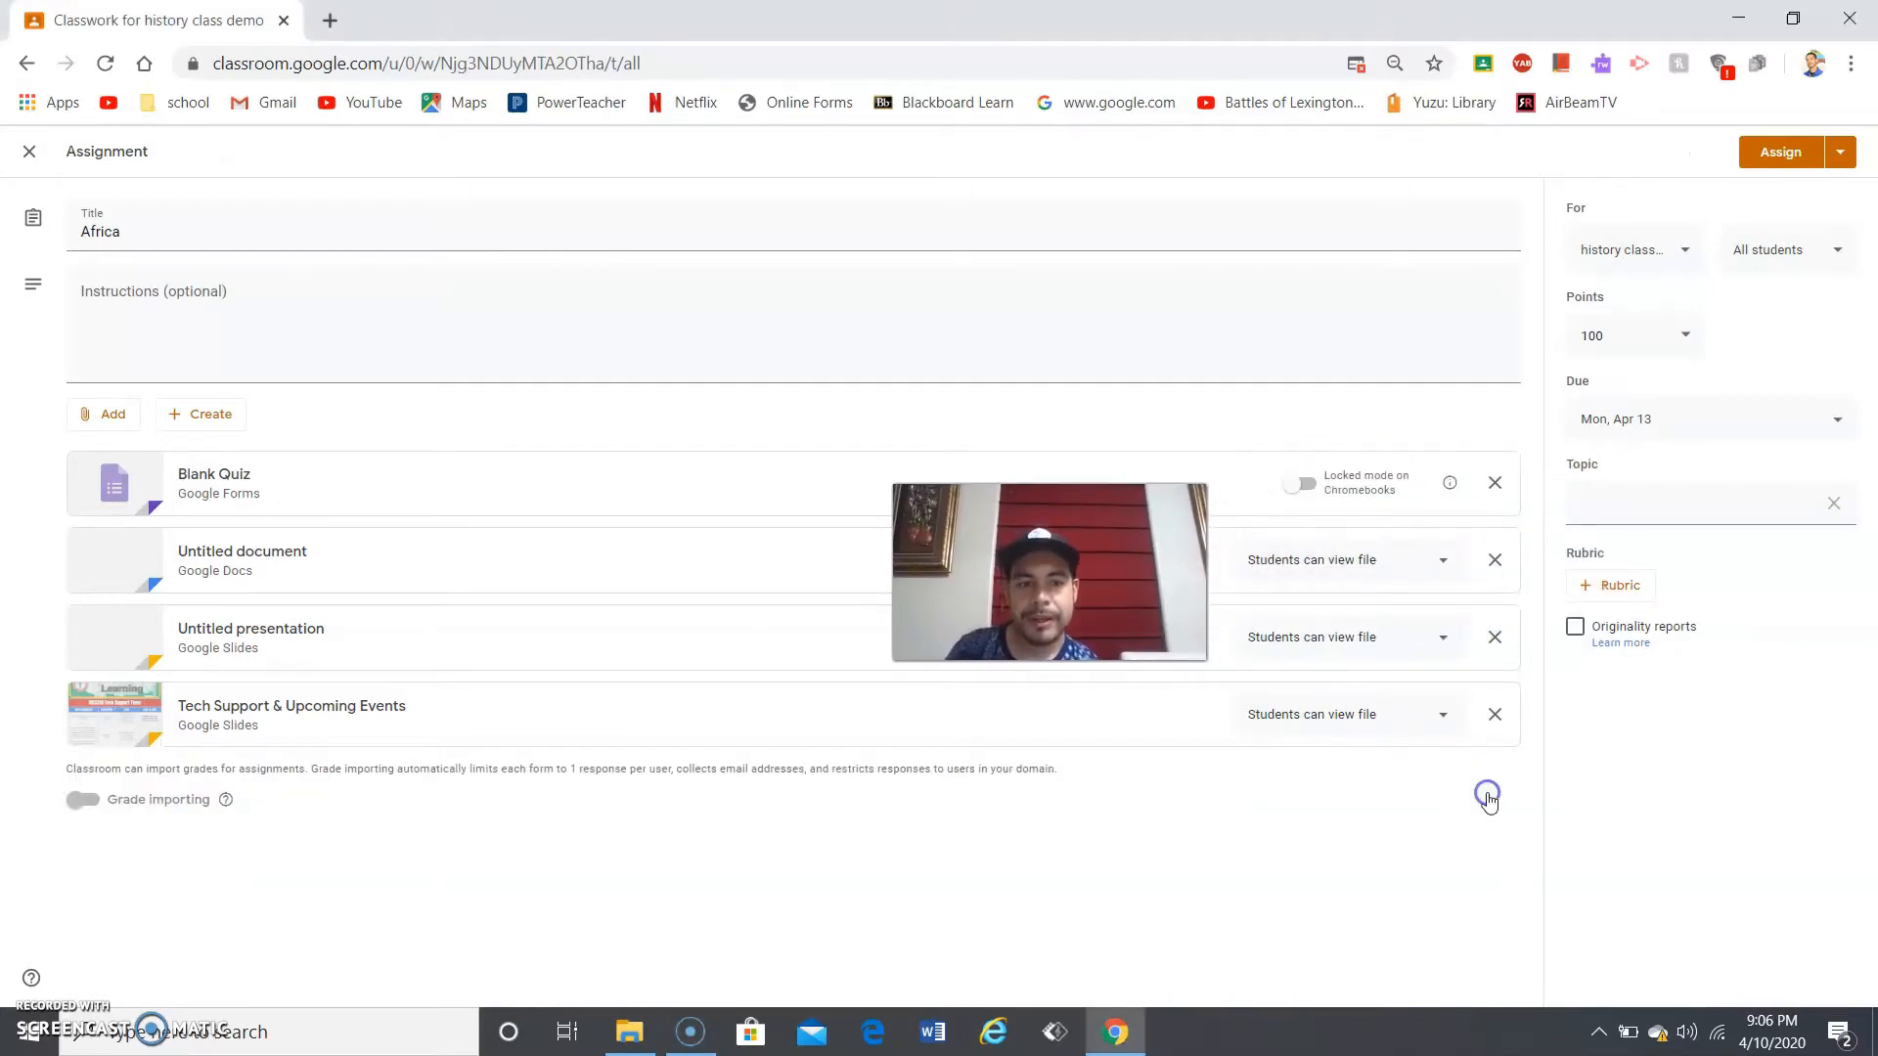
click(1494, 714)
click(1494, 637)
click(1494, 560)
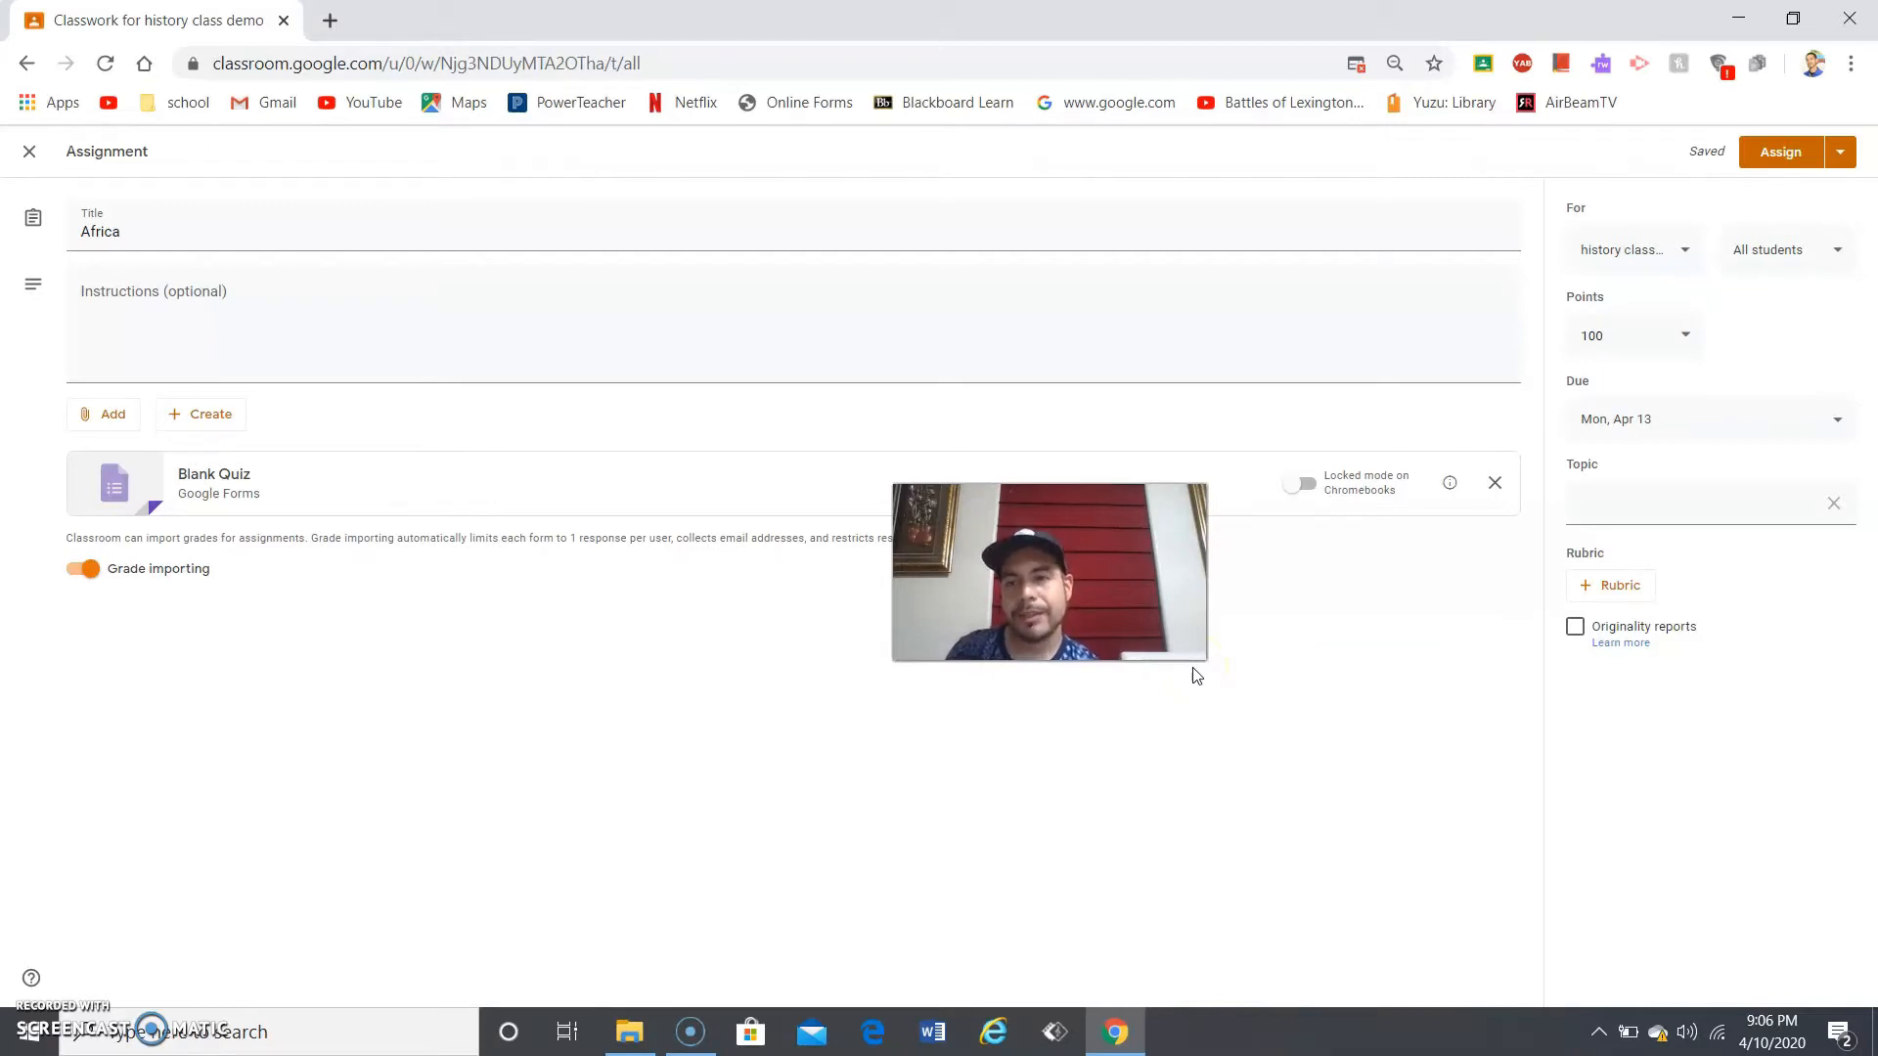
click(206, 424)
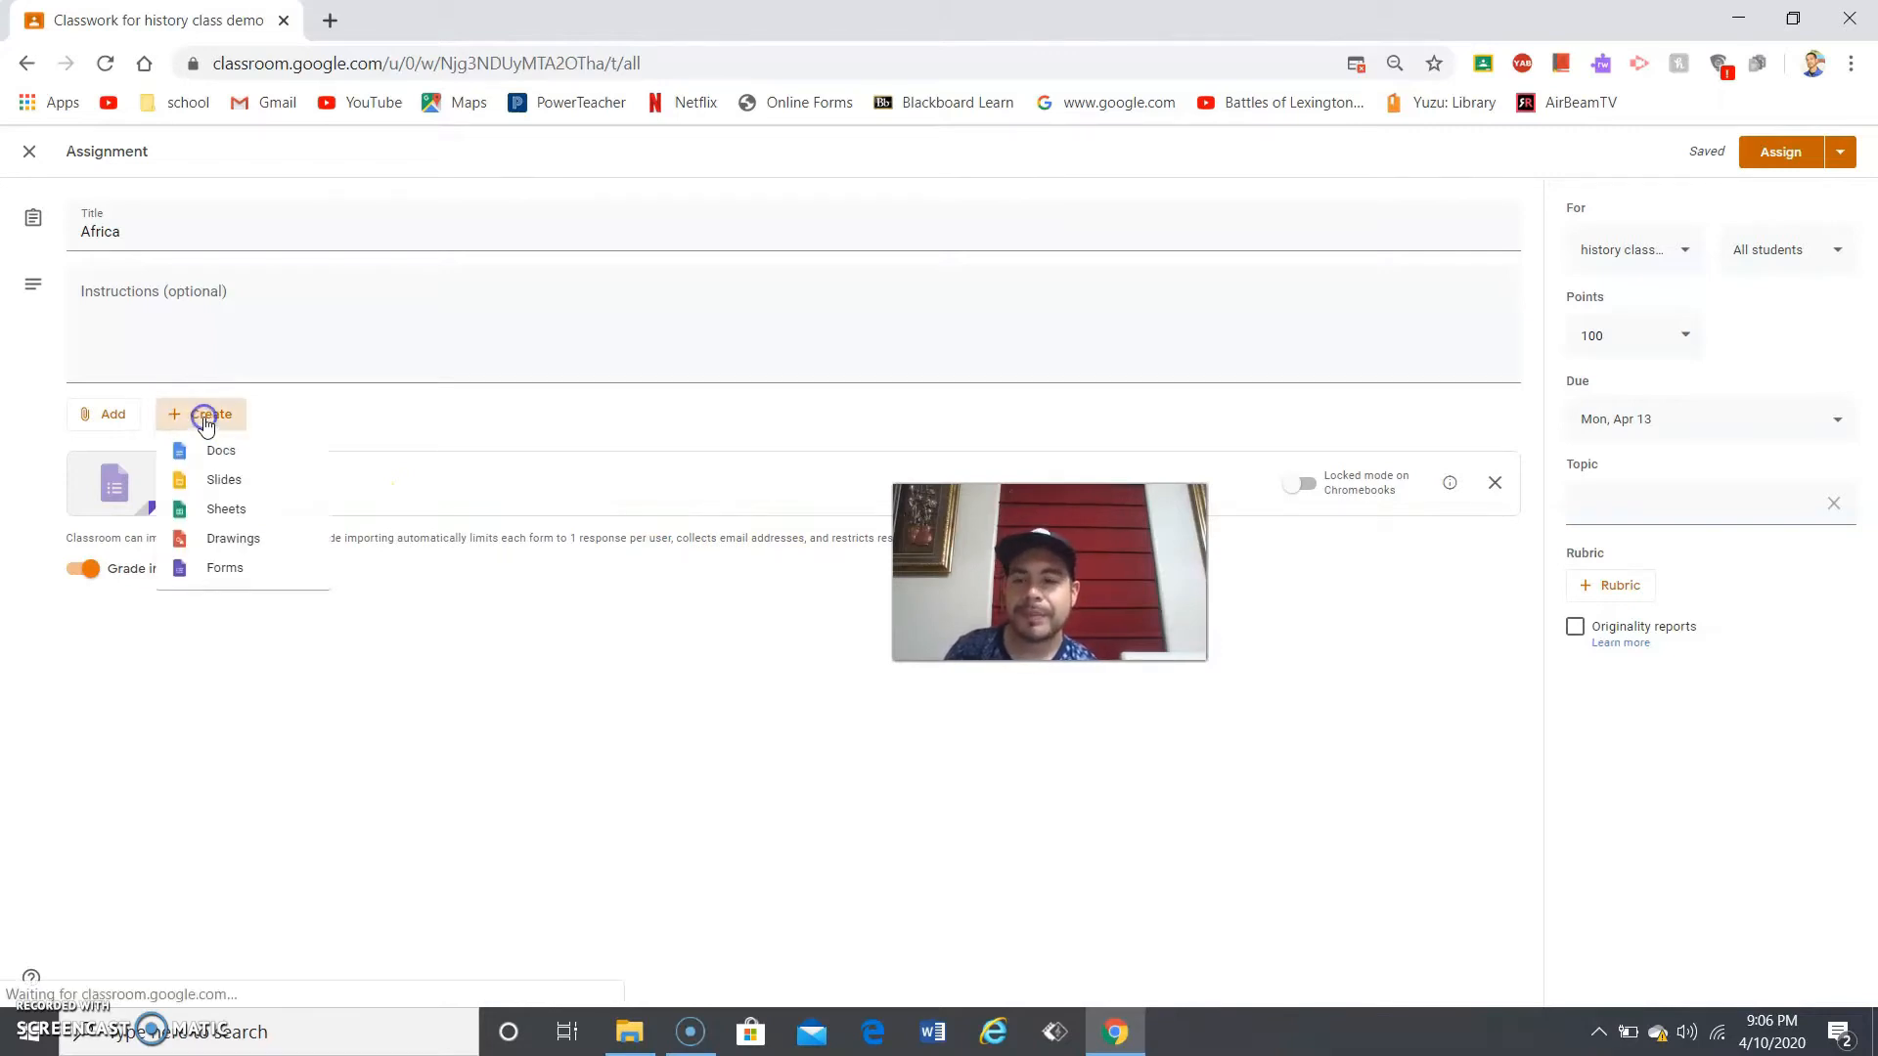
click(248, 550)
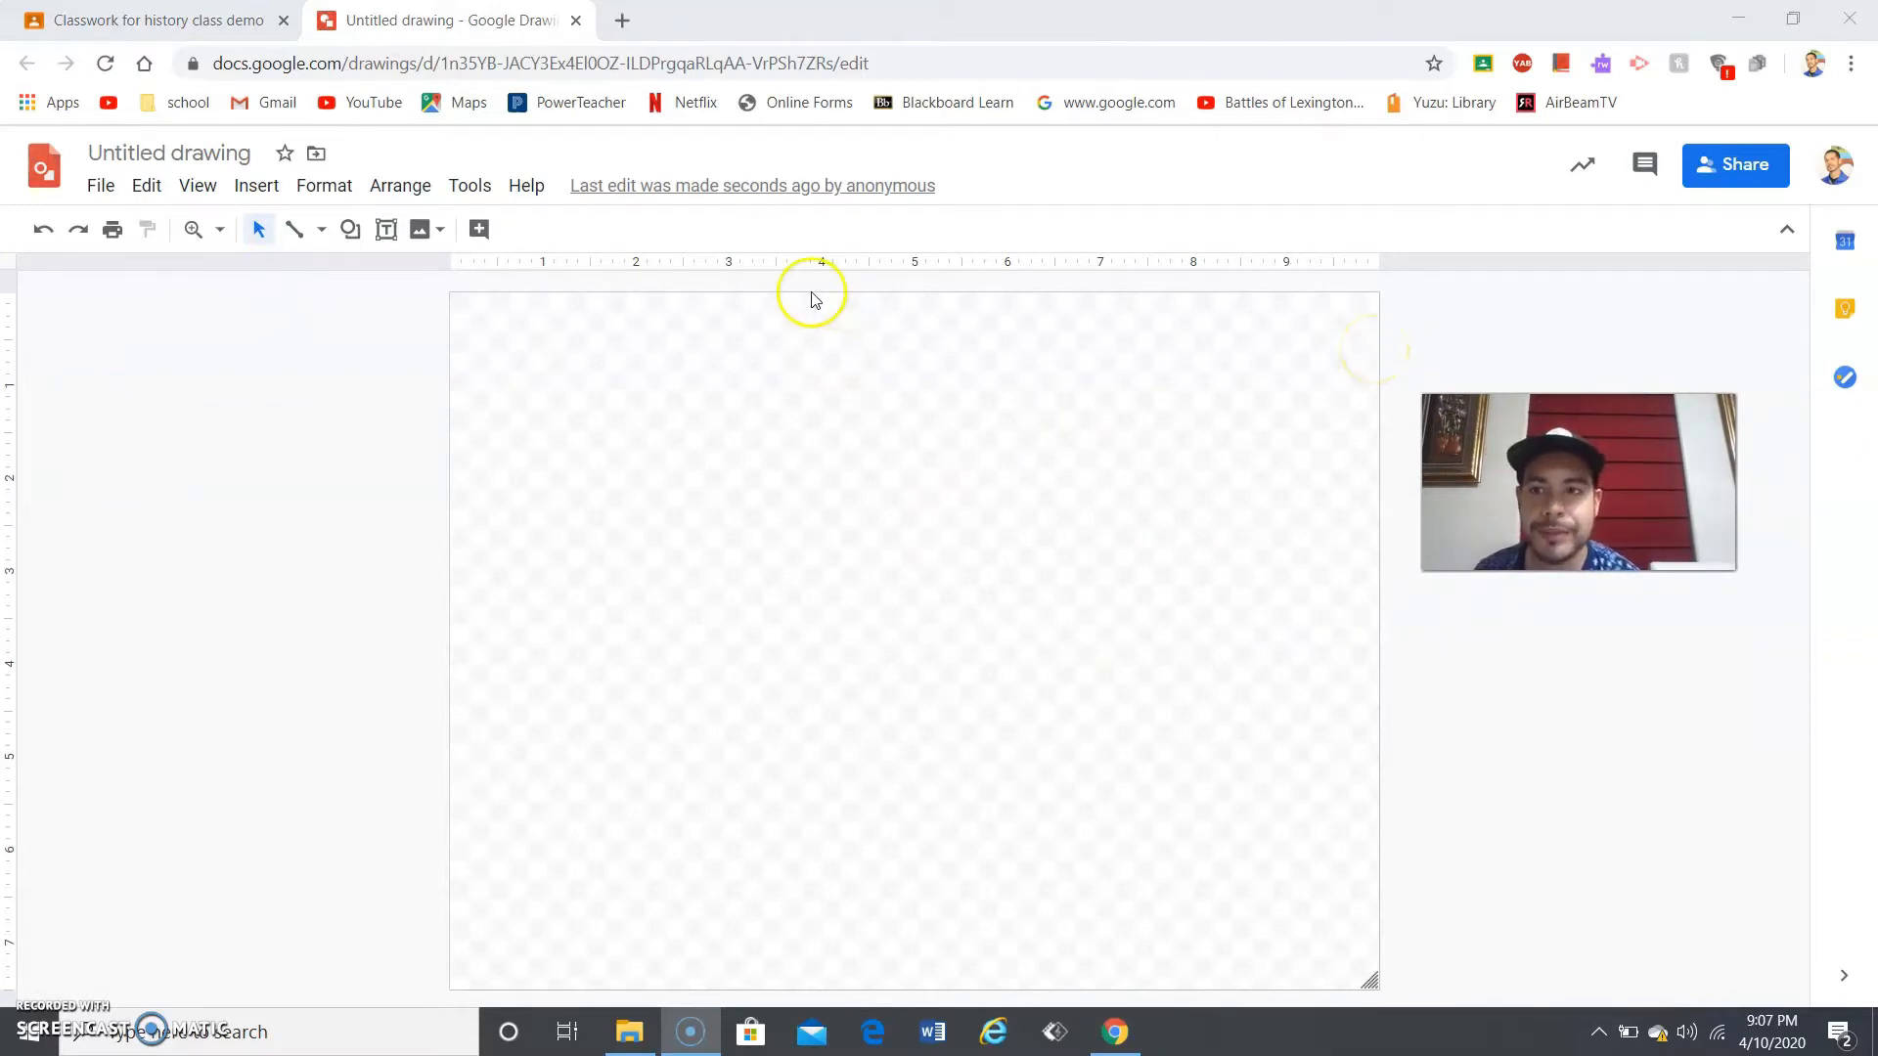
- Draw a right triangle from a vertical line, a diagonal and a base, then close the drawing
click(281, 233)
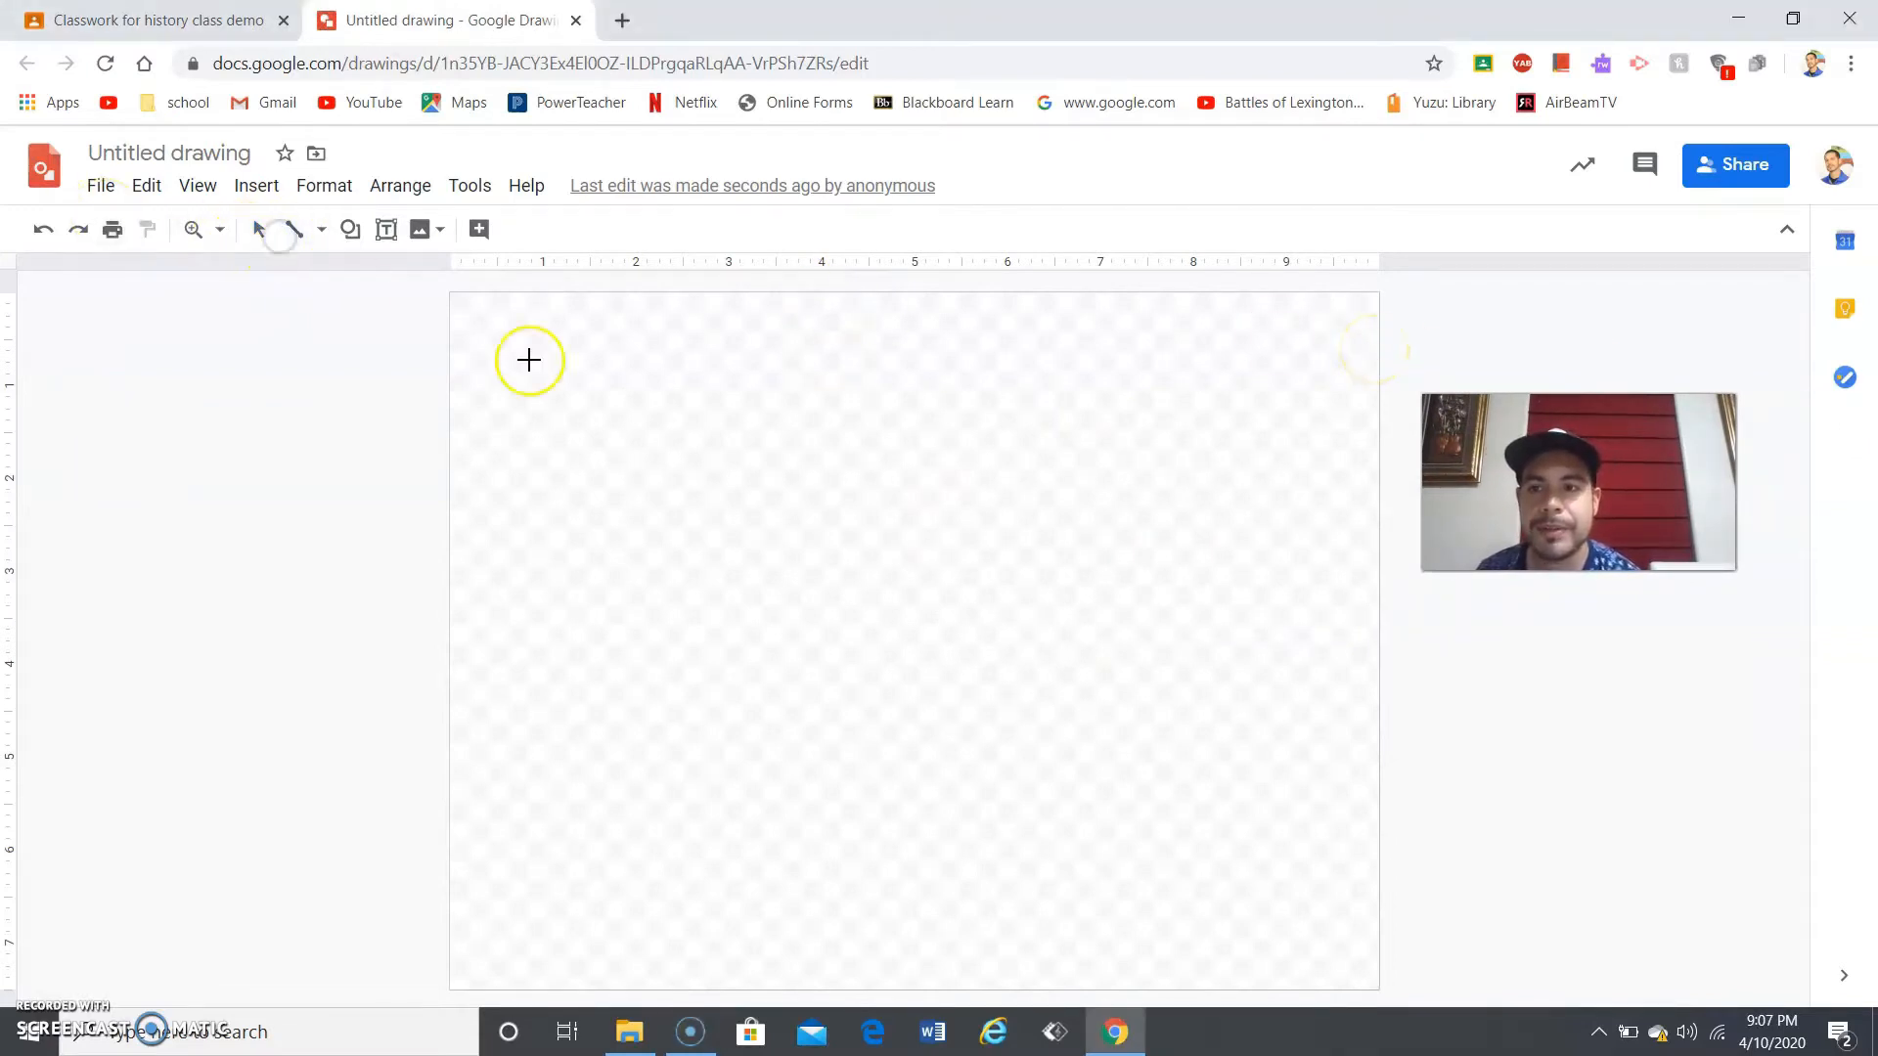
drag(652, 384, 652, 552)
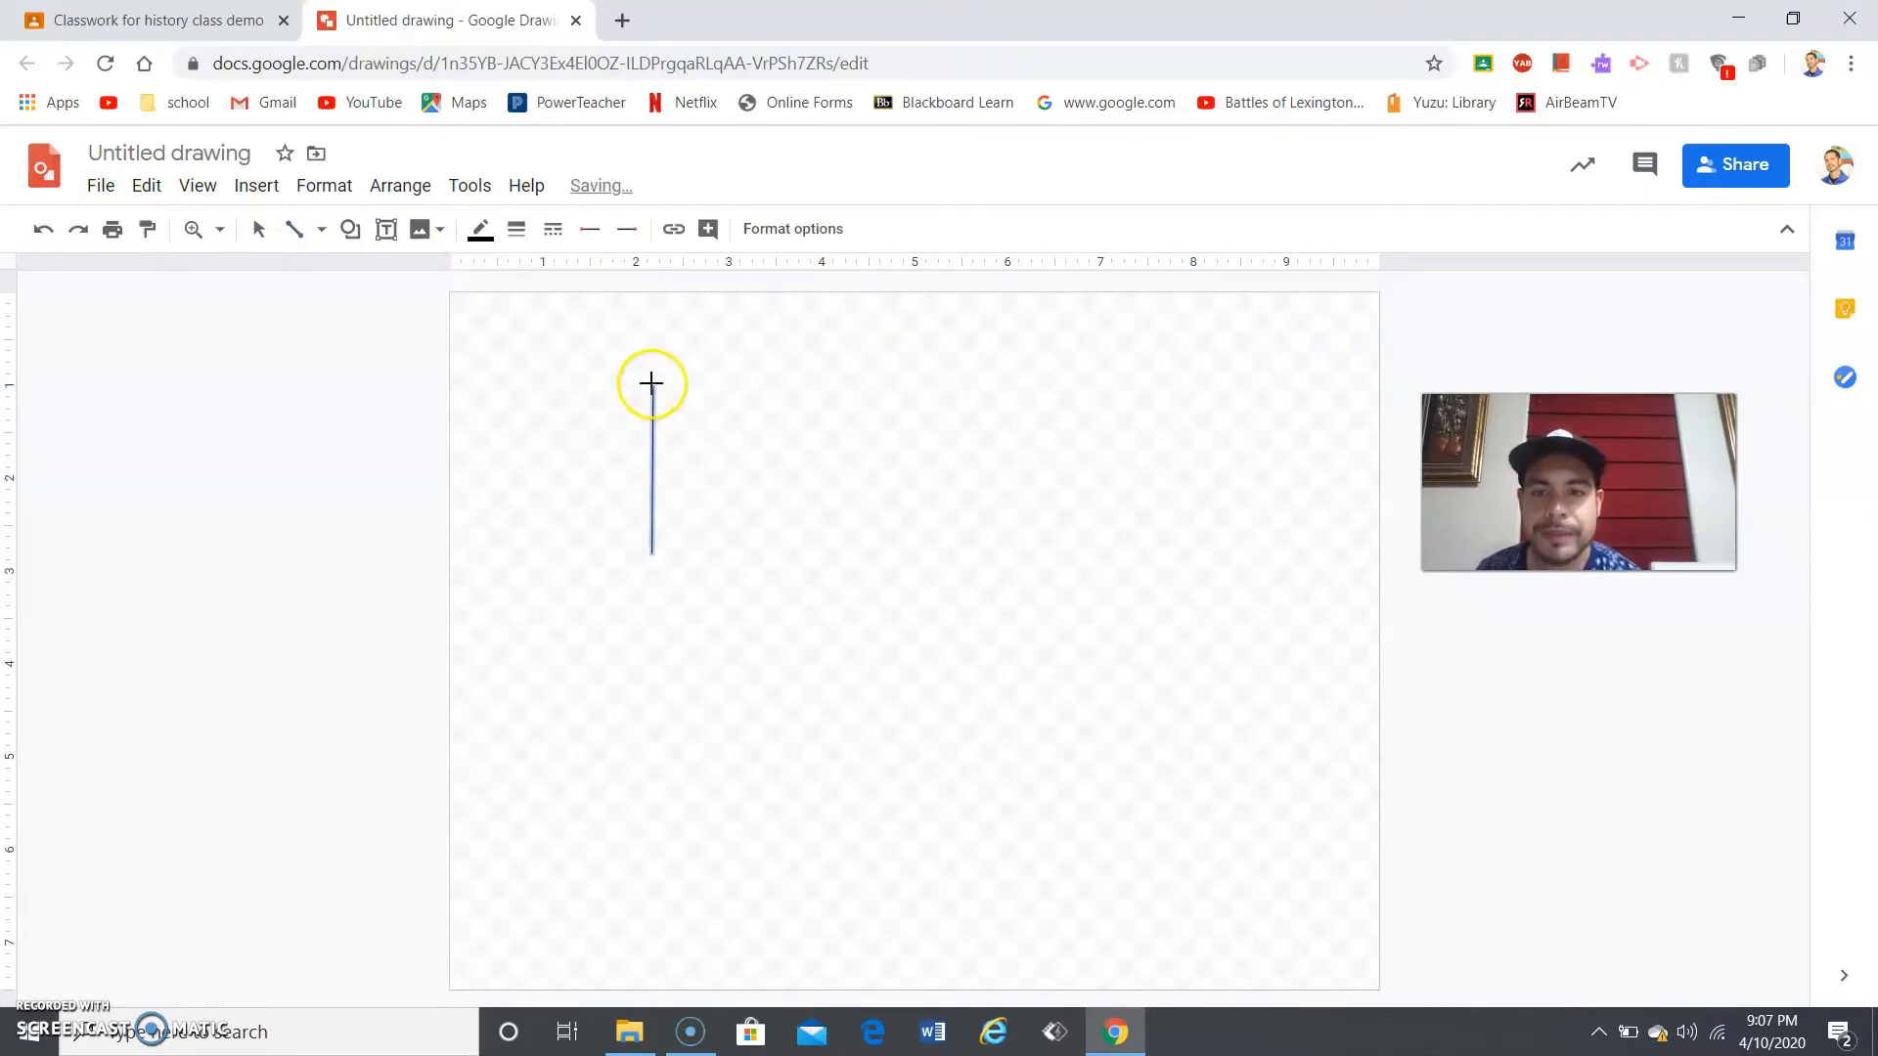
drag(652, 387, 831, 545)
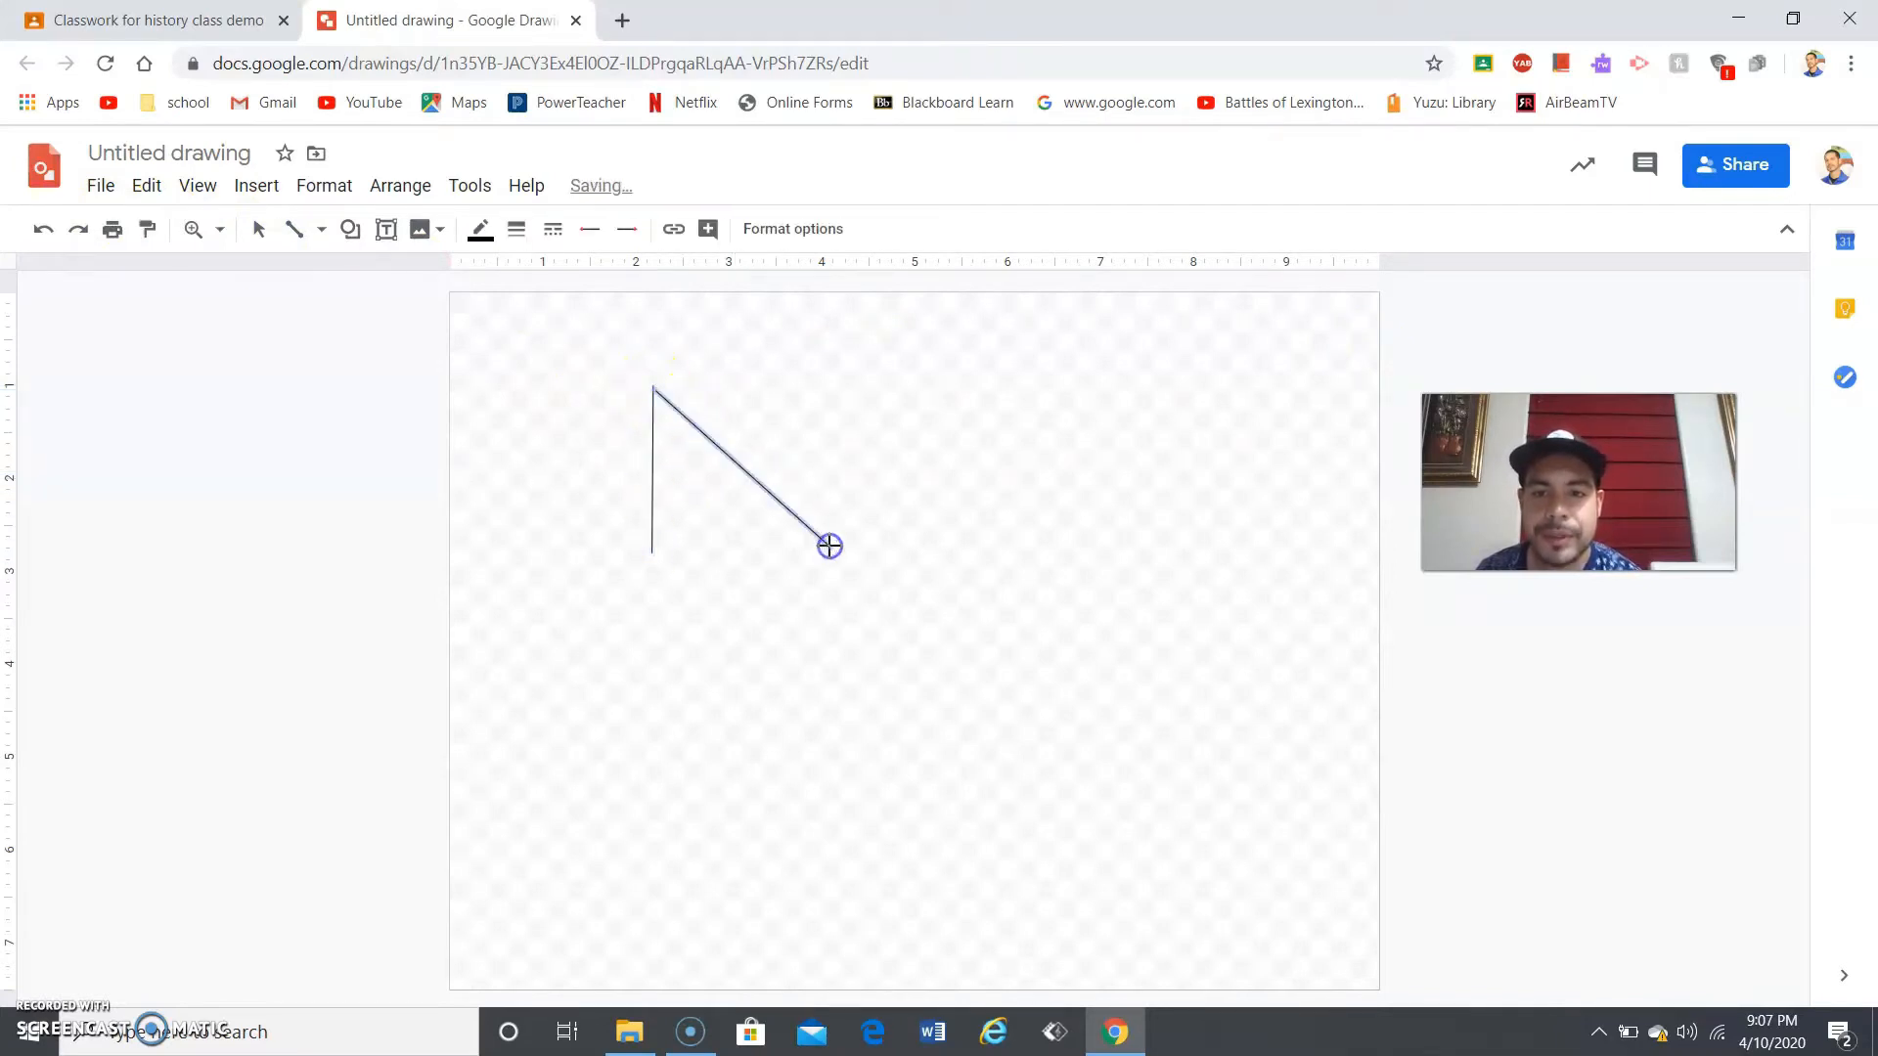
drag(665, 553, 829, 551)
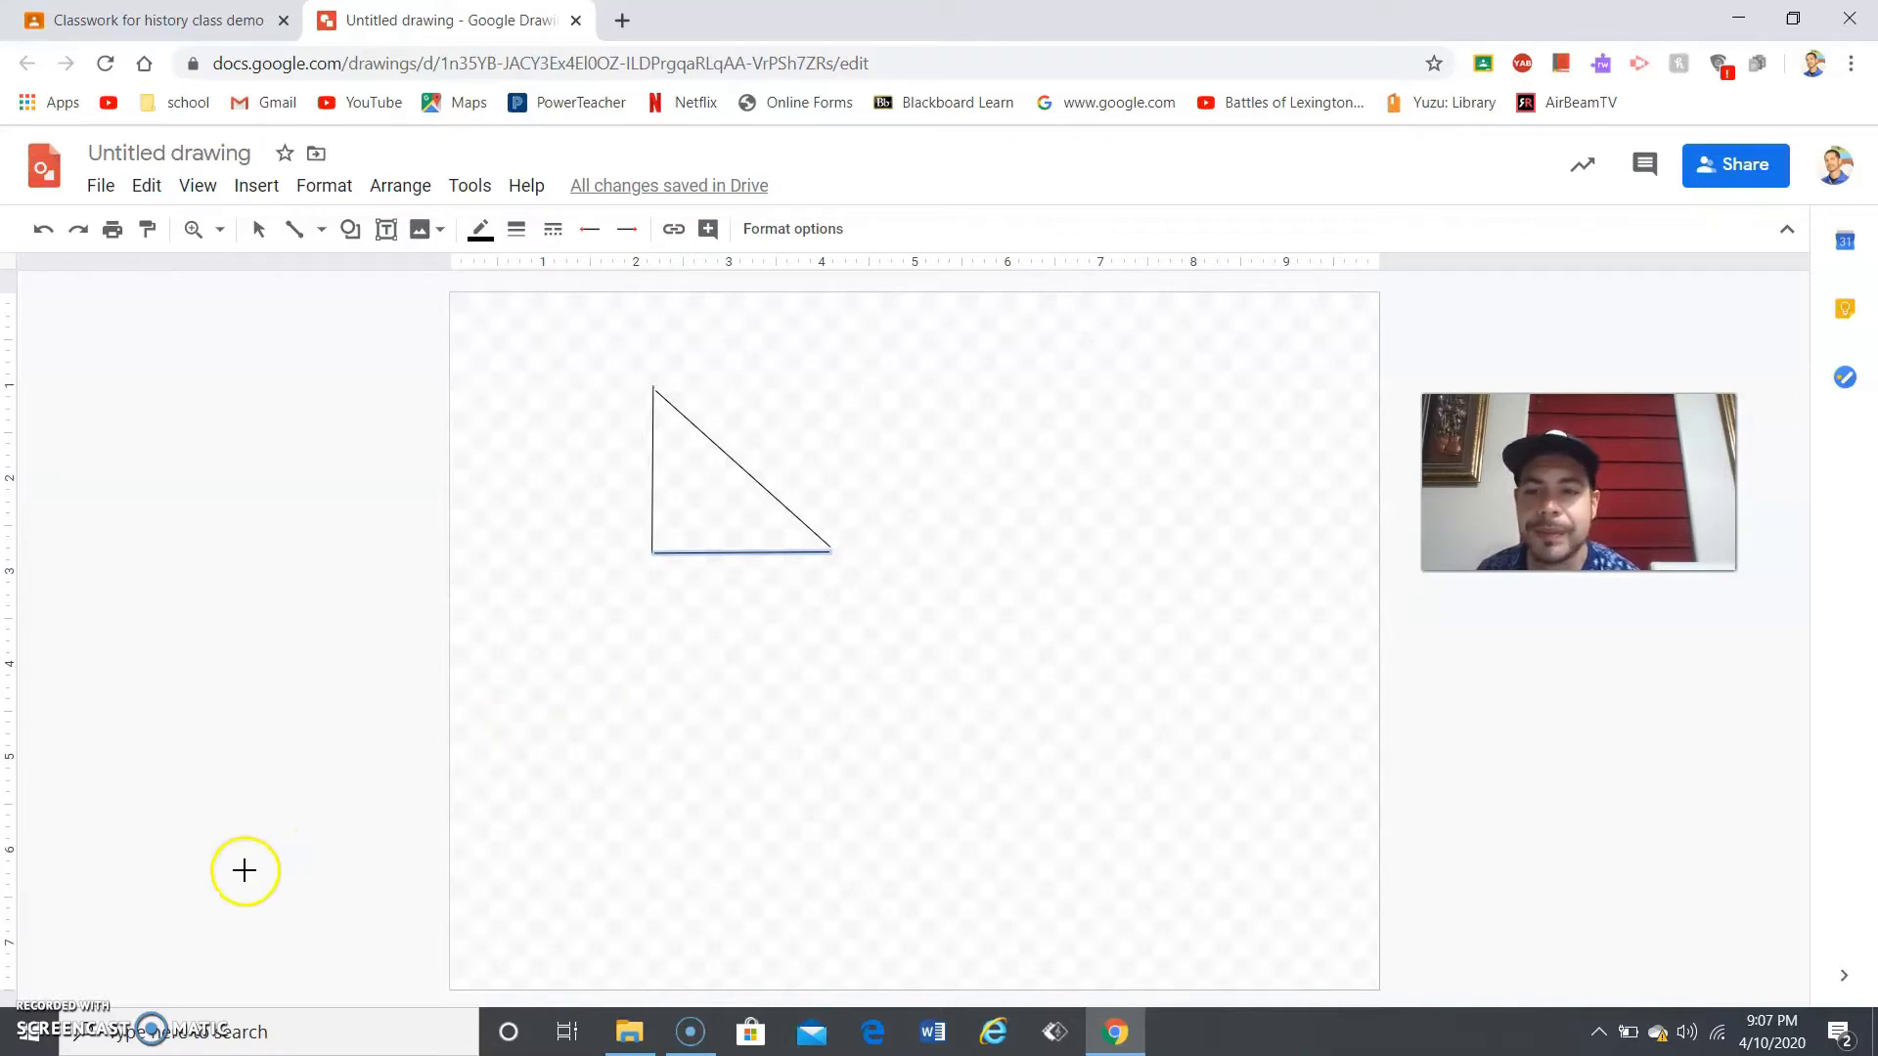
click(576, 20)
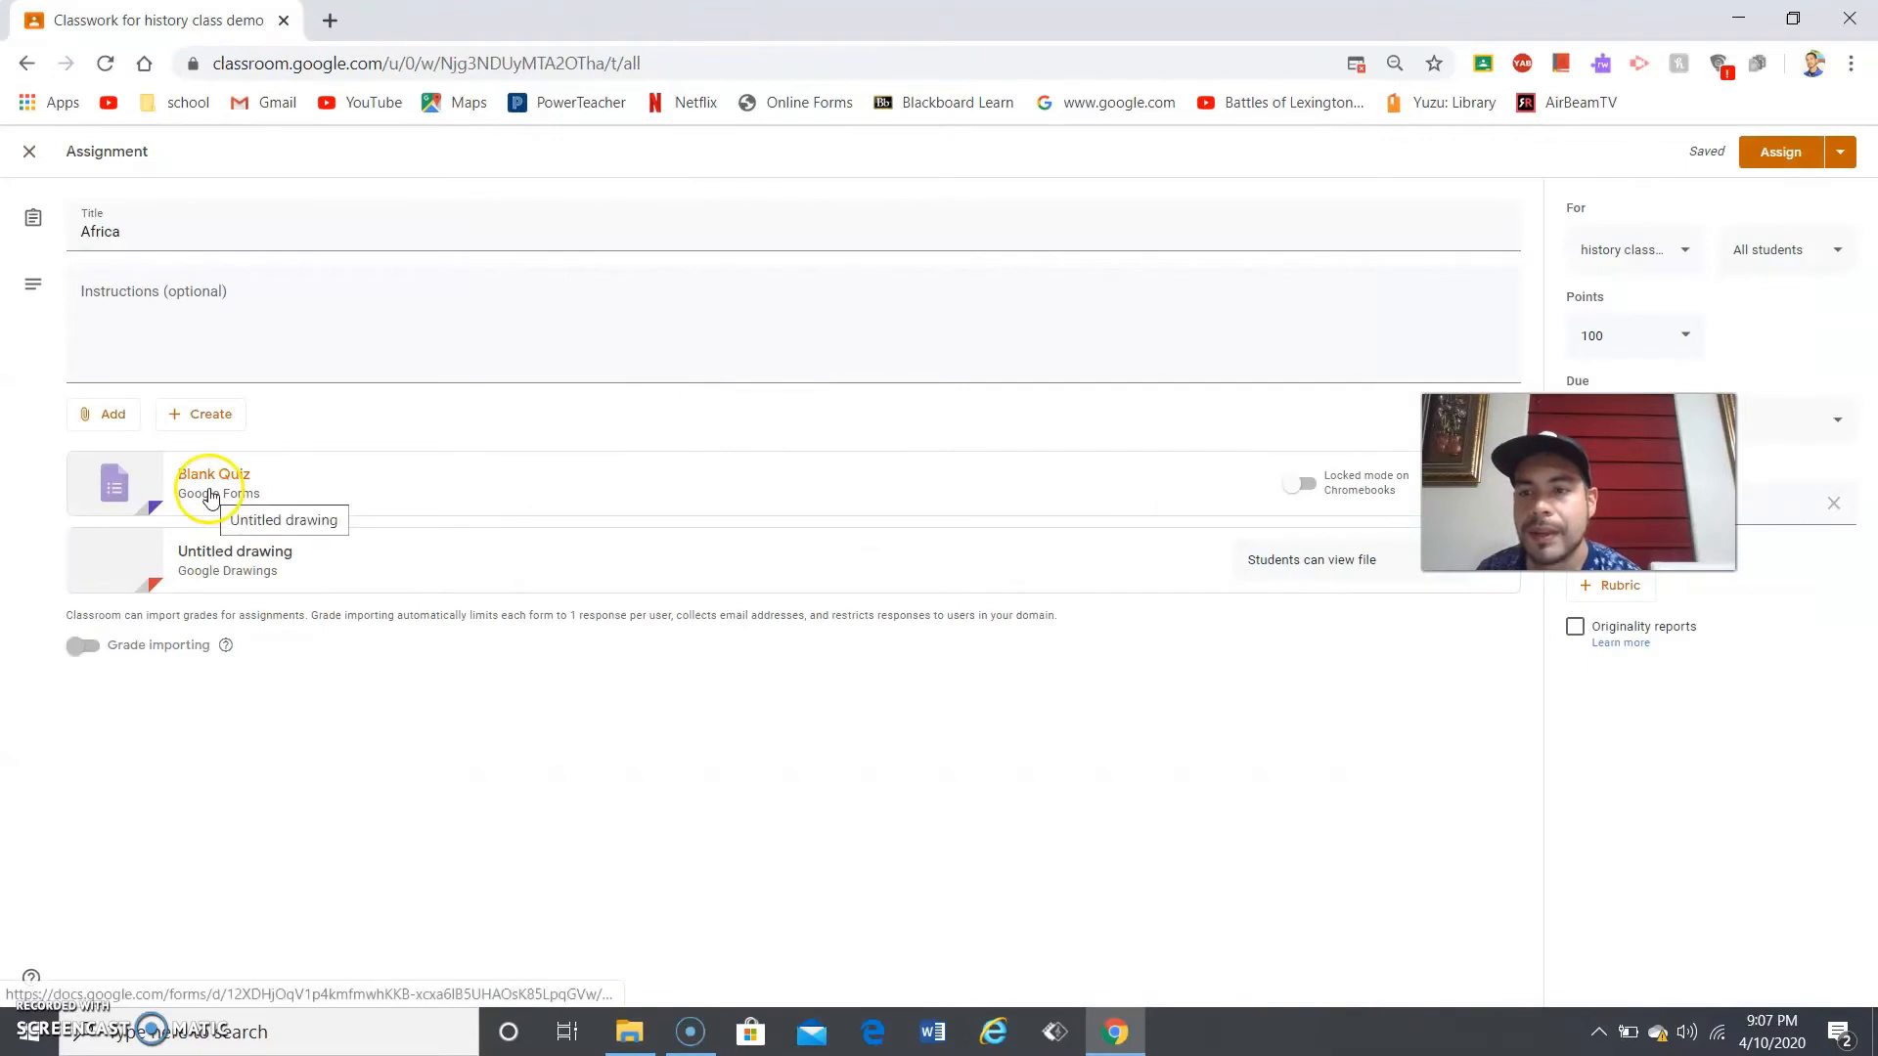
- Attach a new Untitled form and open it in Google Forms for editing
click(226, 419)
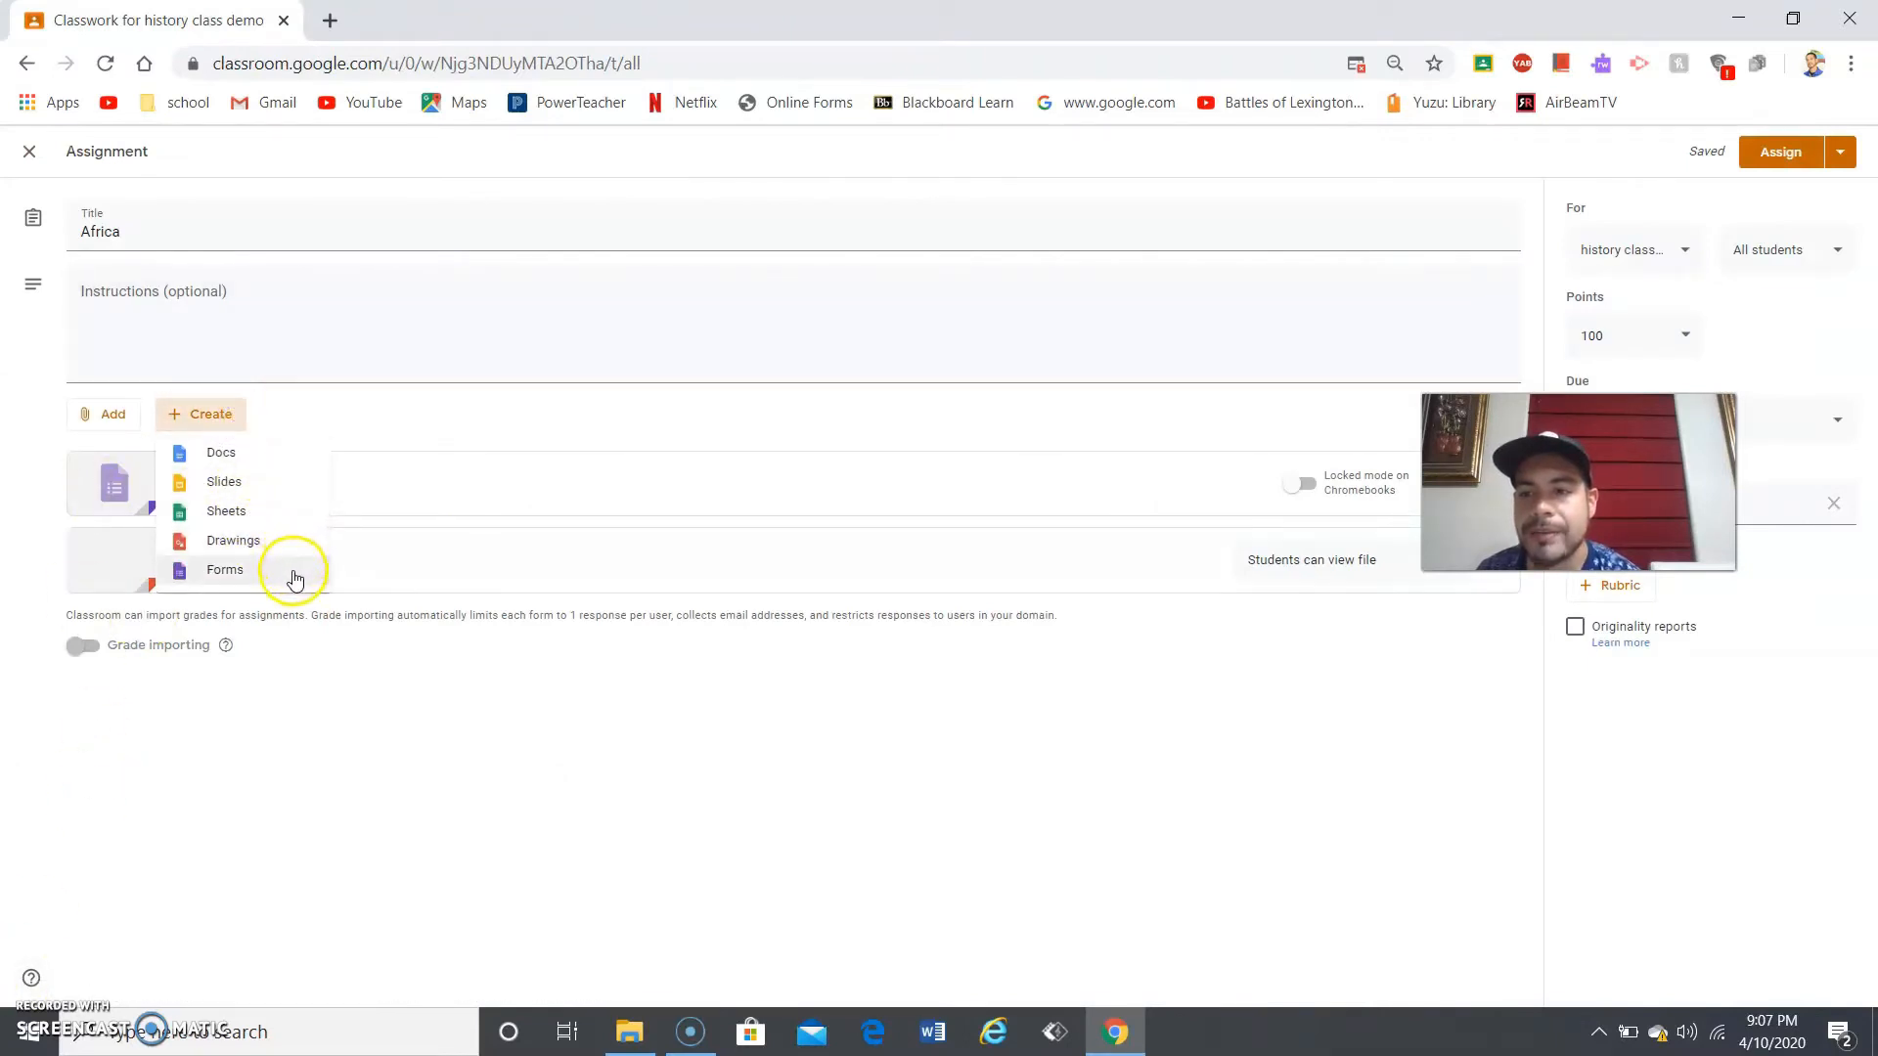
click(283, 567)
click(282, 577)
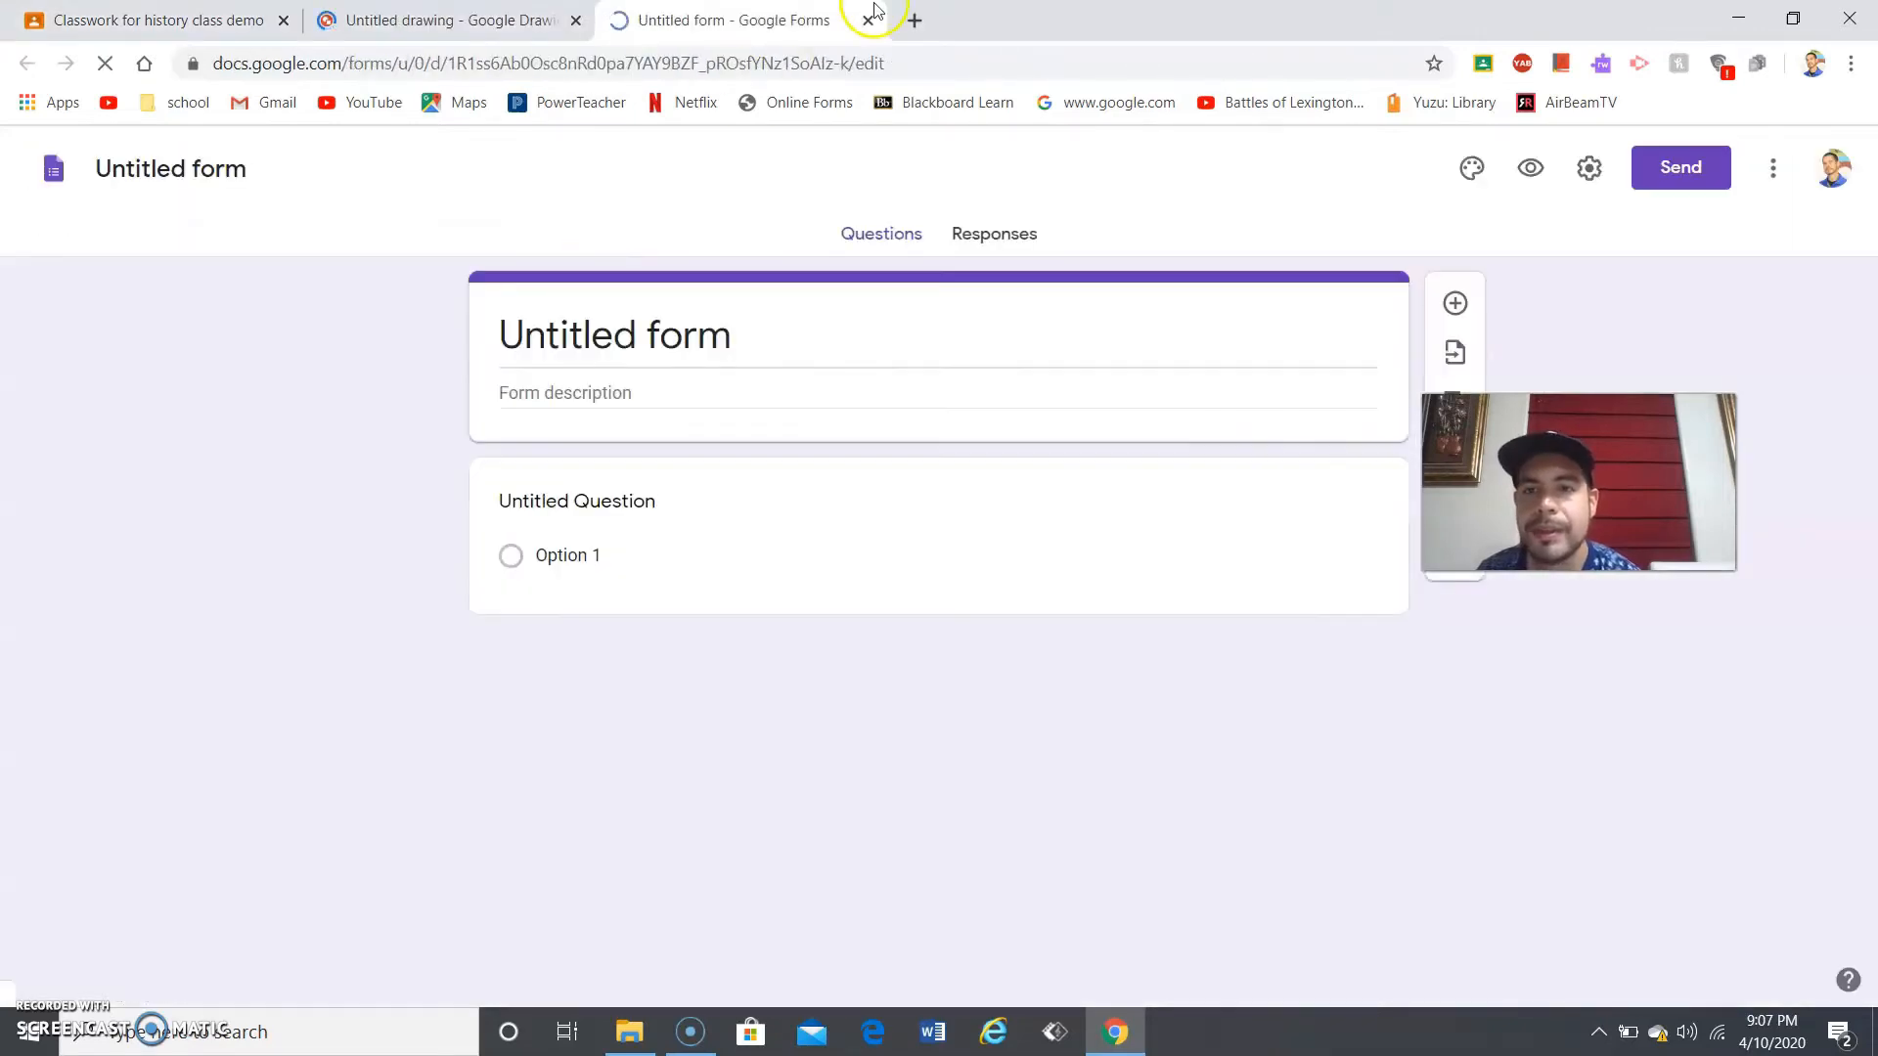
click(704, 525)
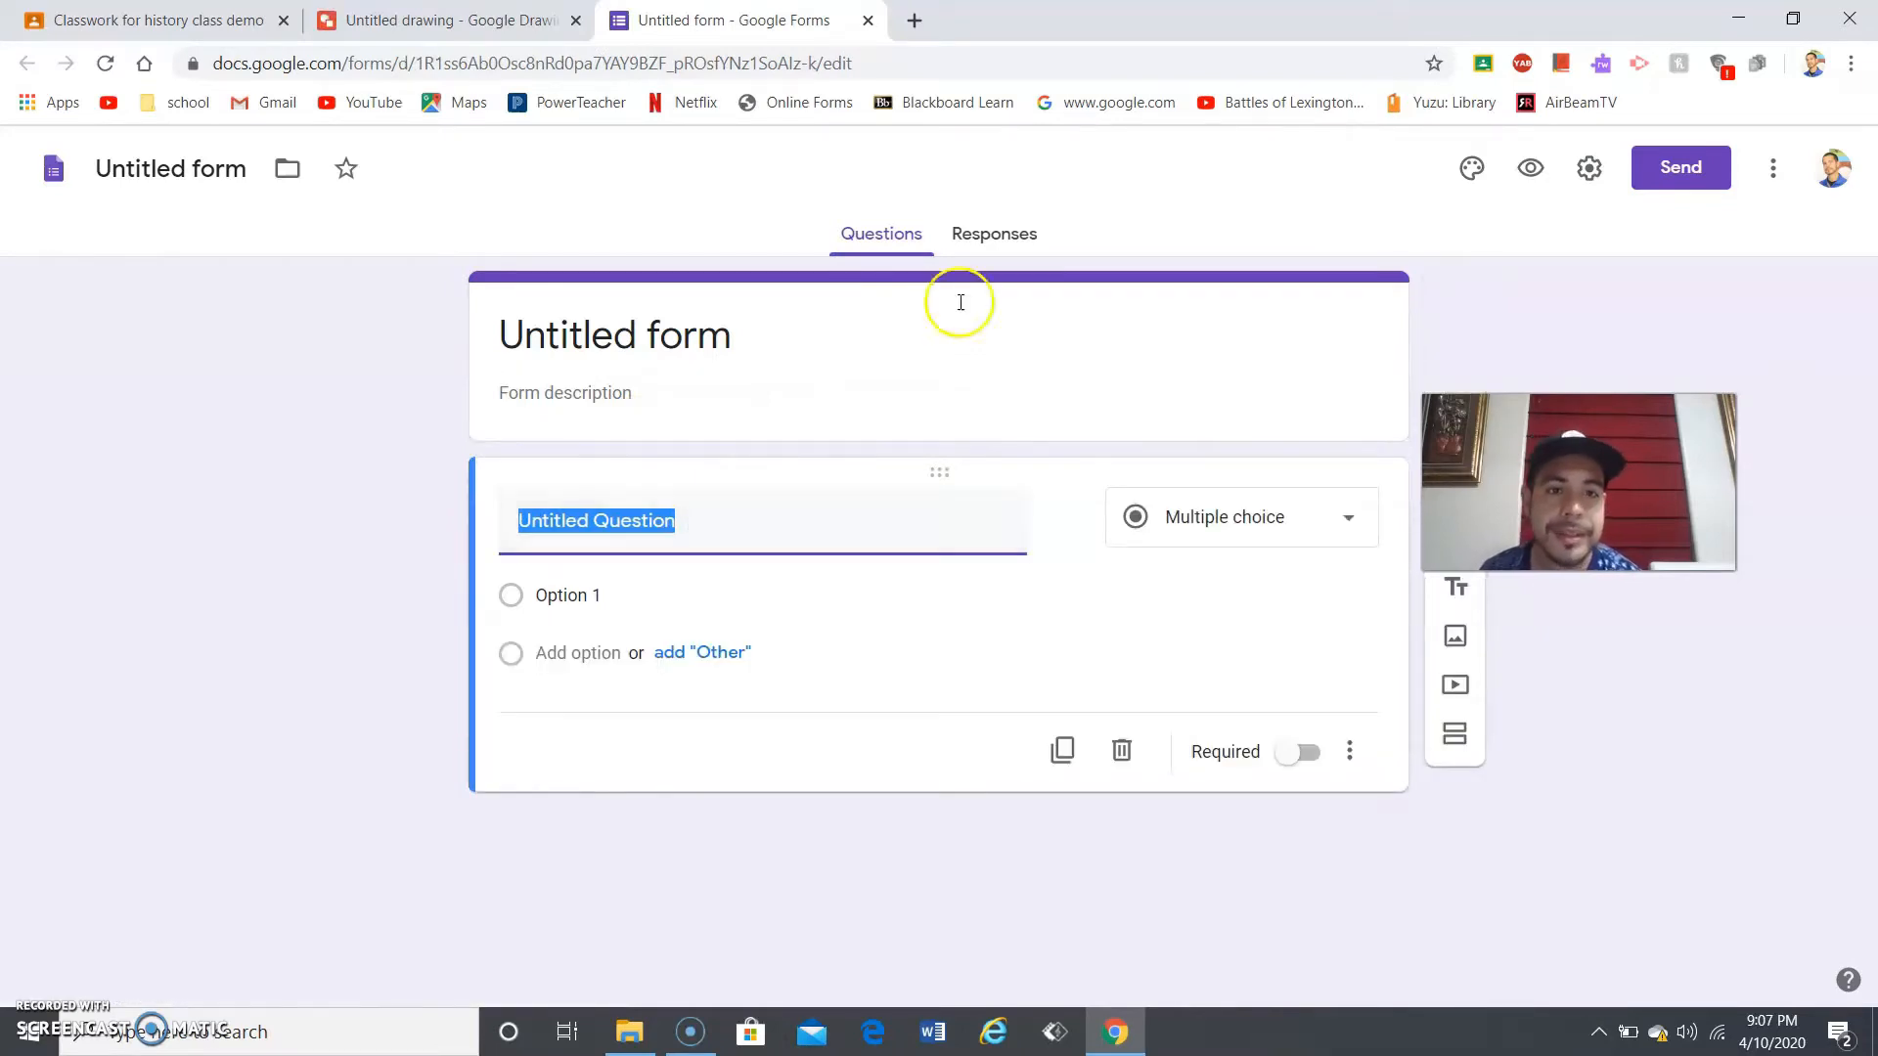
- Turn on Make this a quiz in the form's Quizzes settings, save, and close the form
drag(1578, 482, 1694, 461)
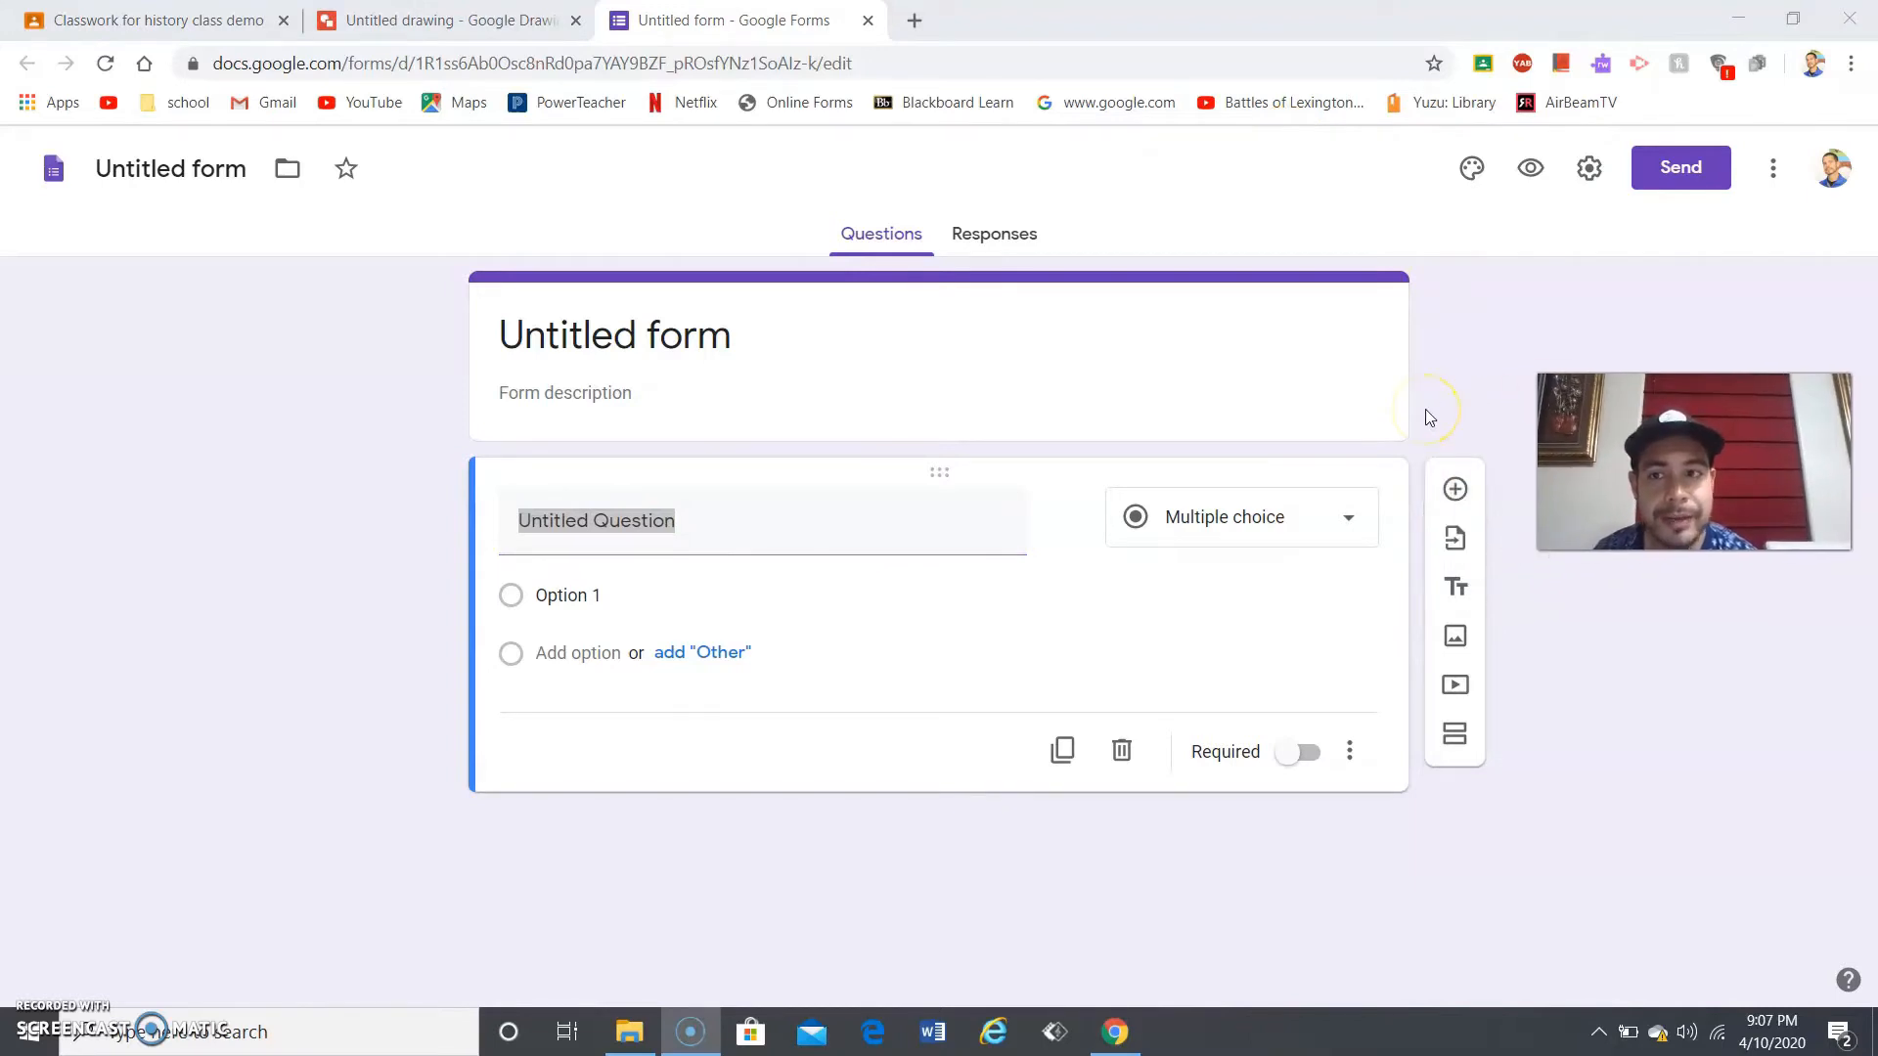
click(1594, 174)
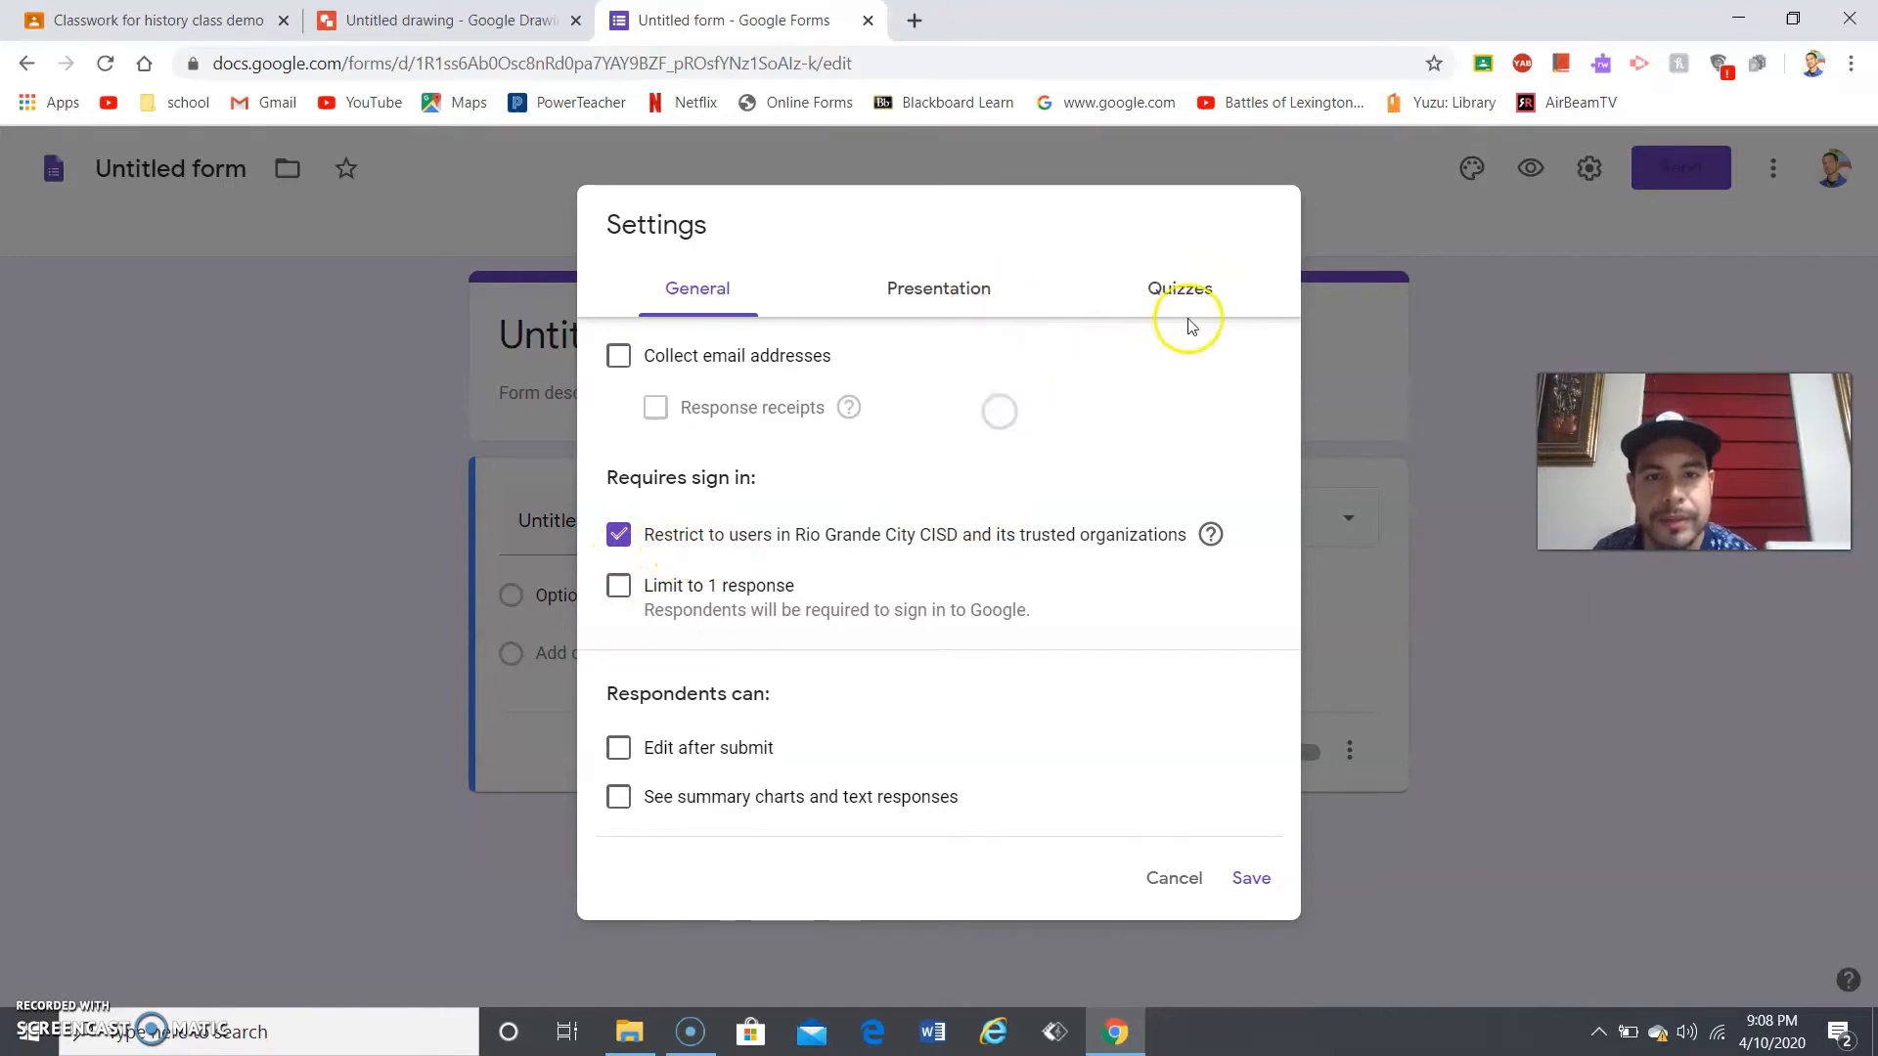
click(1178, 285)
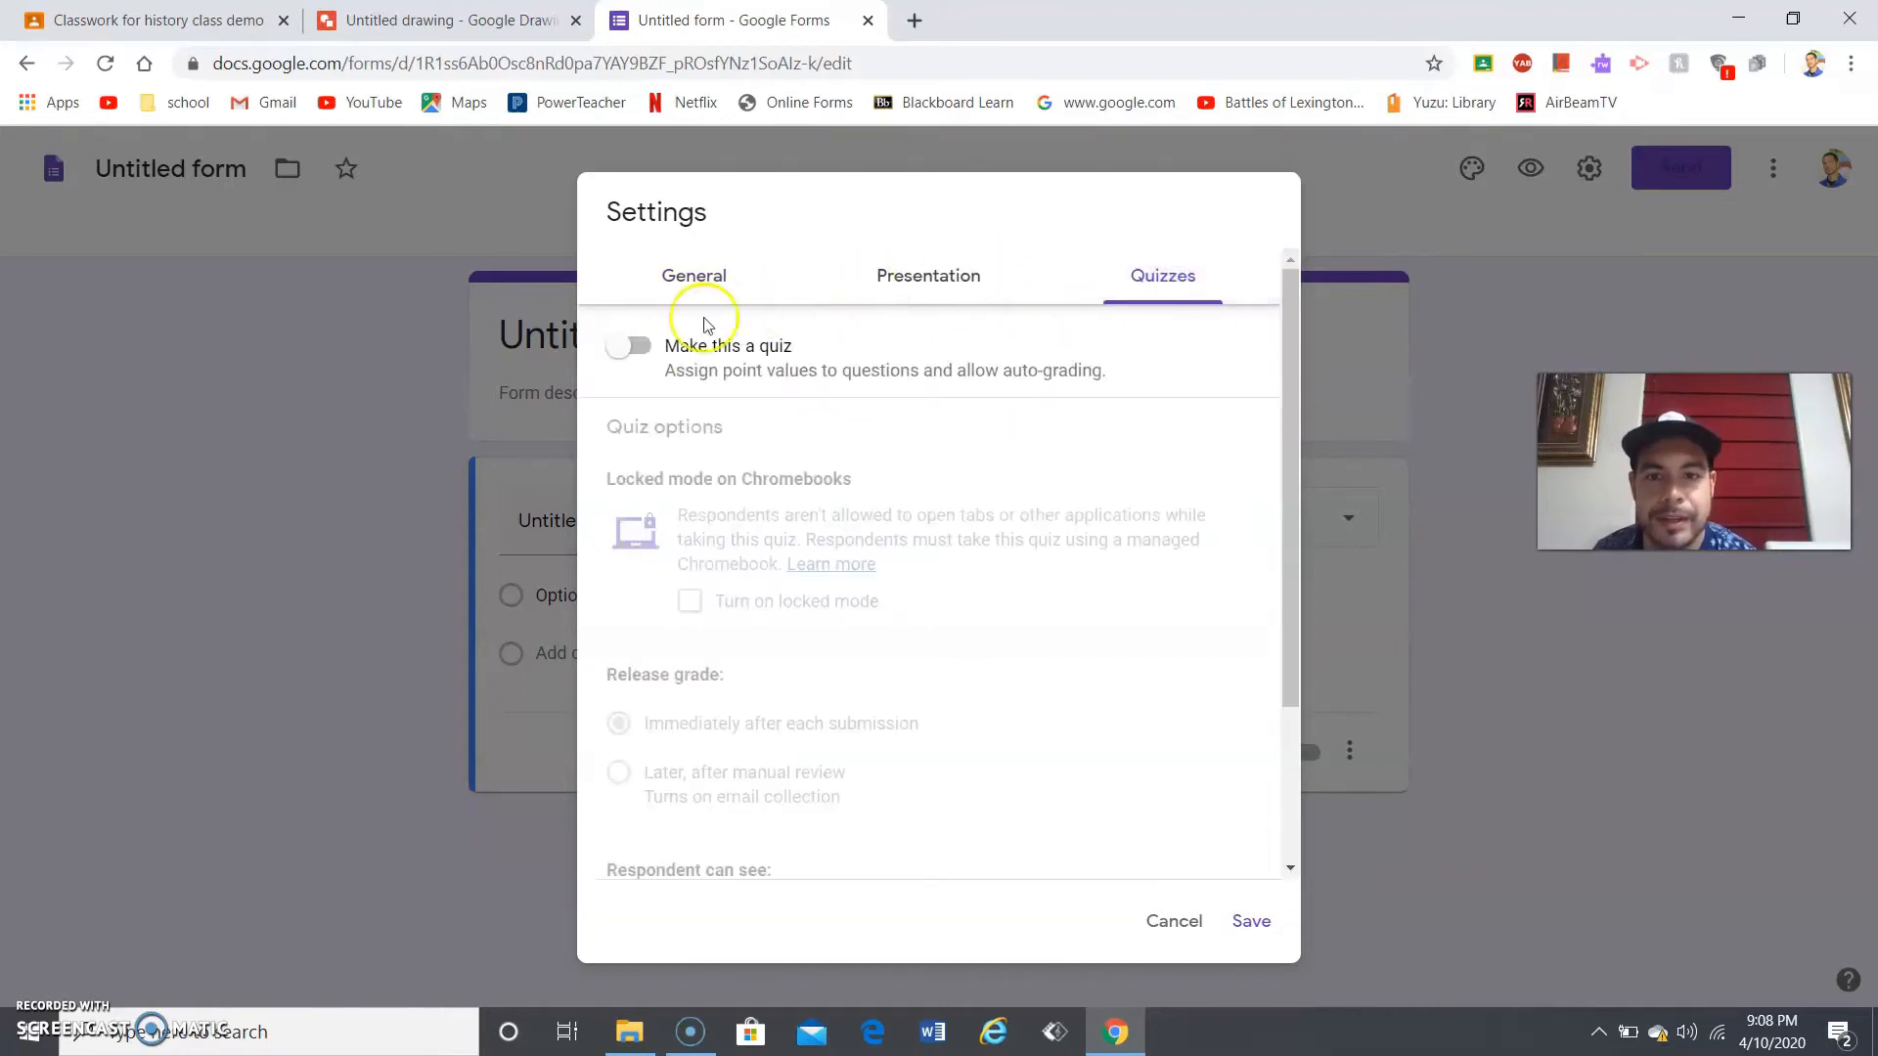
click(635, 354)
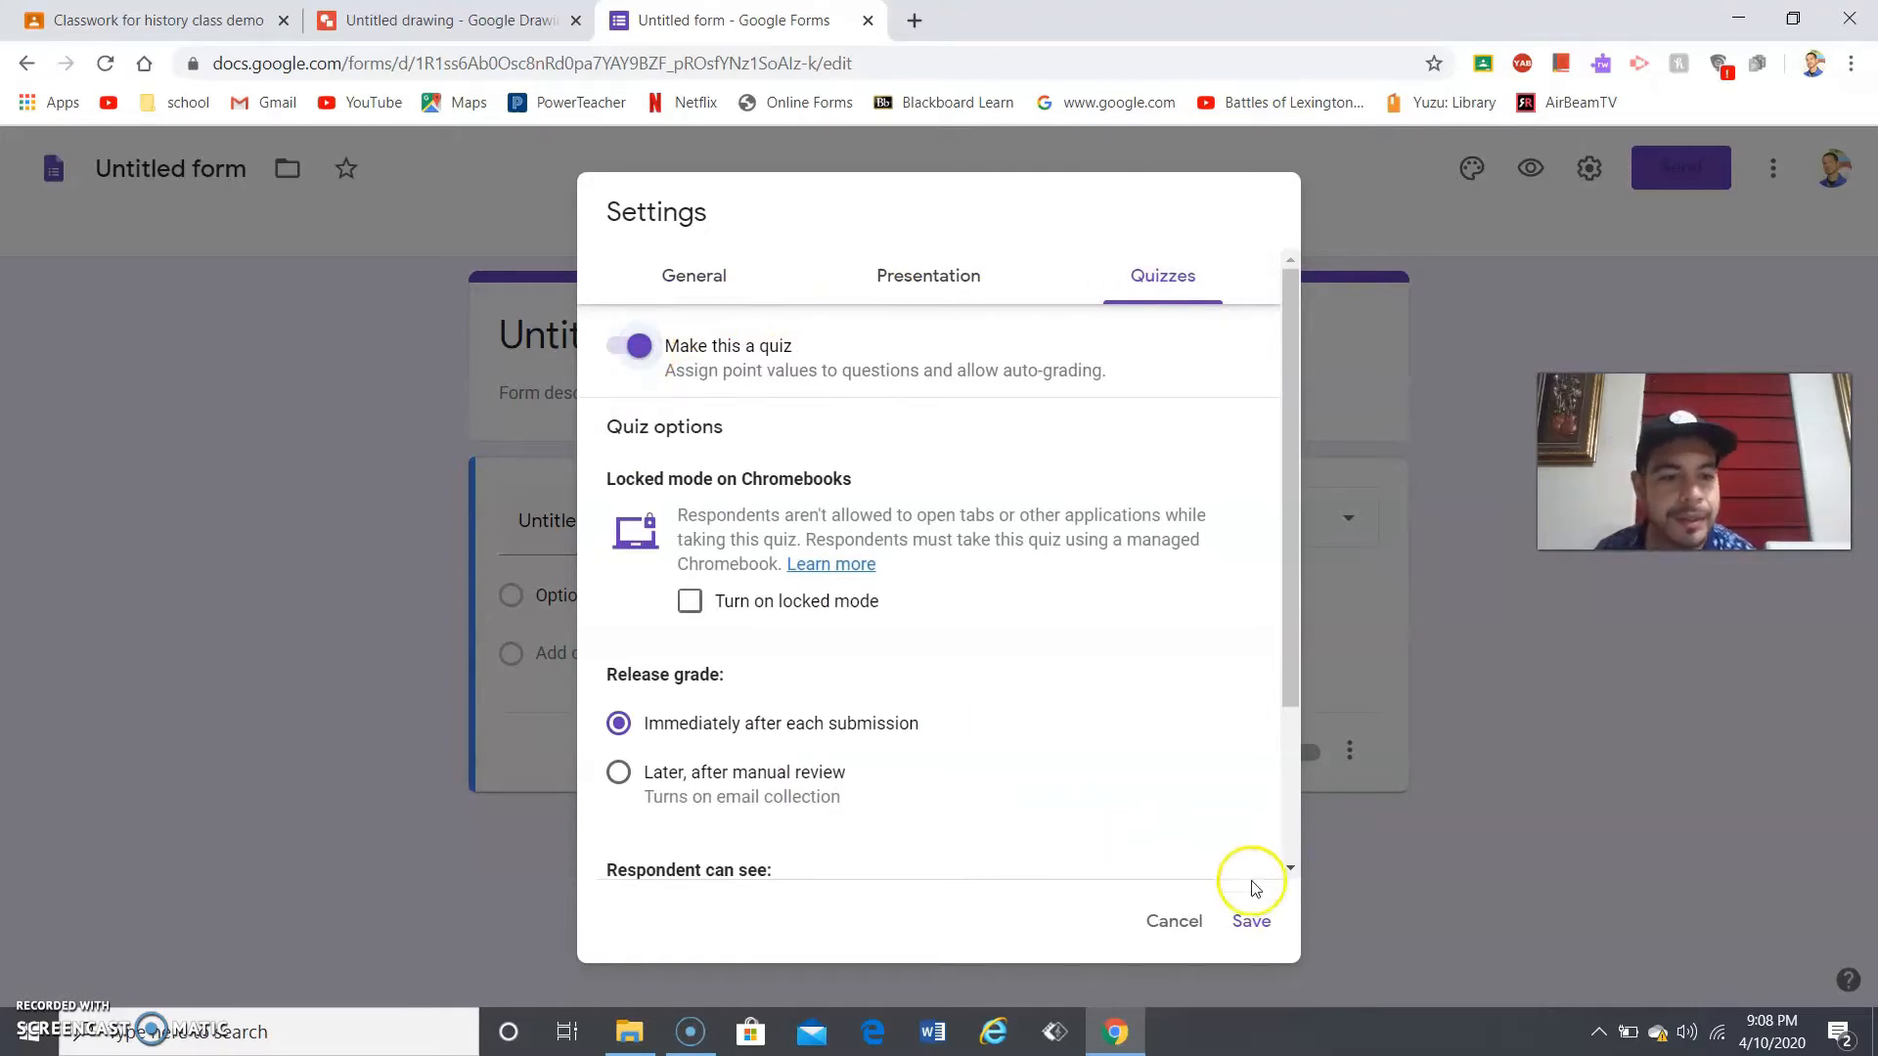
click(1252, 922)
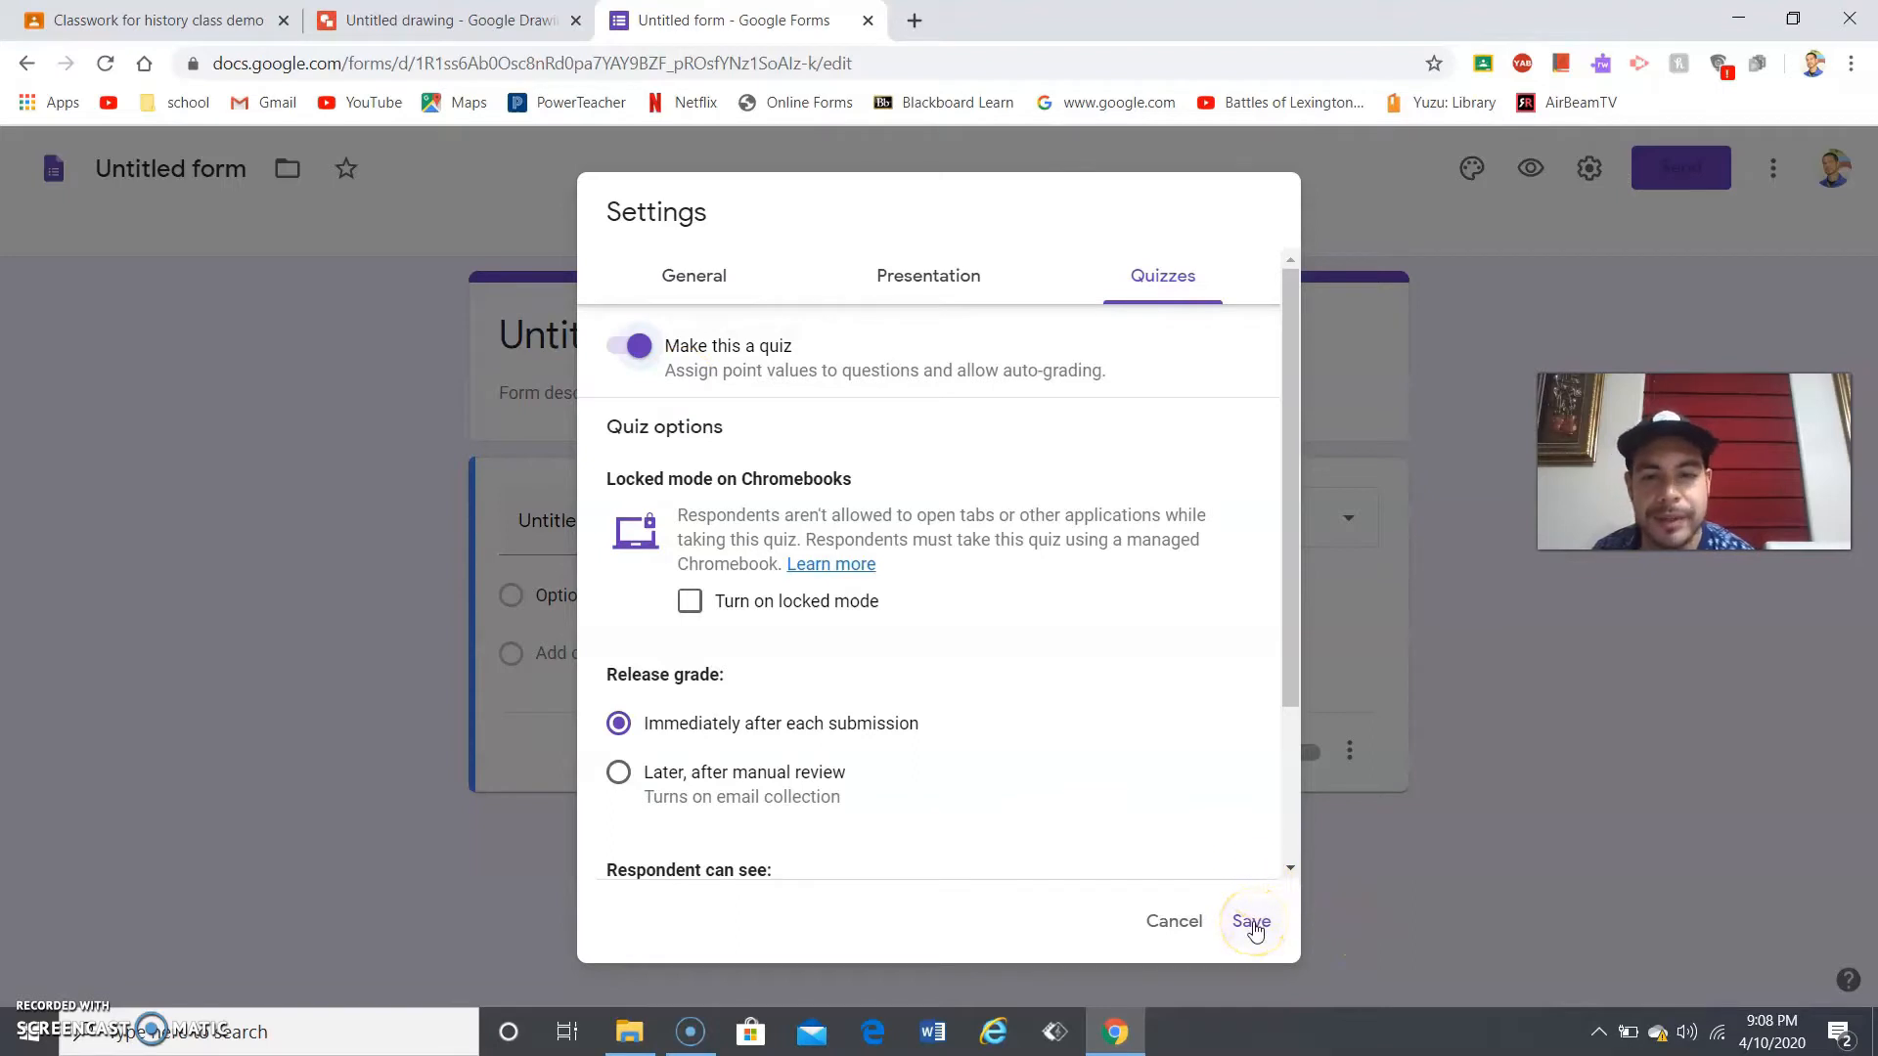
click(1251, 922)
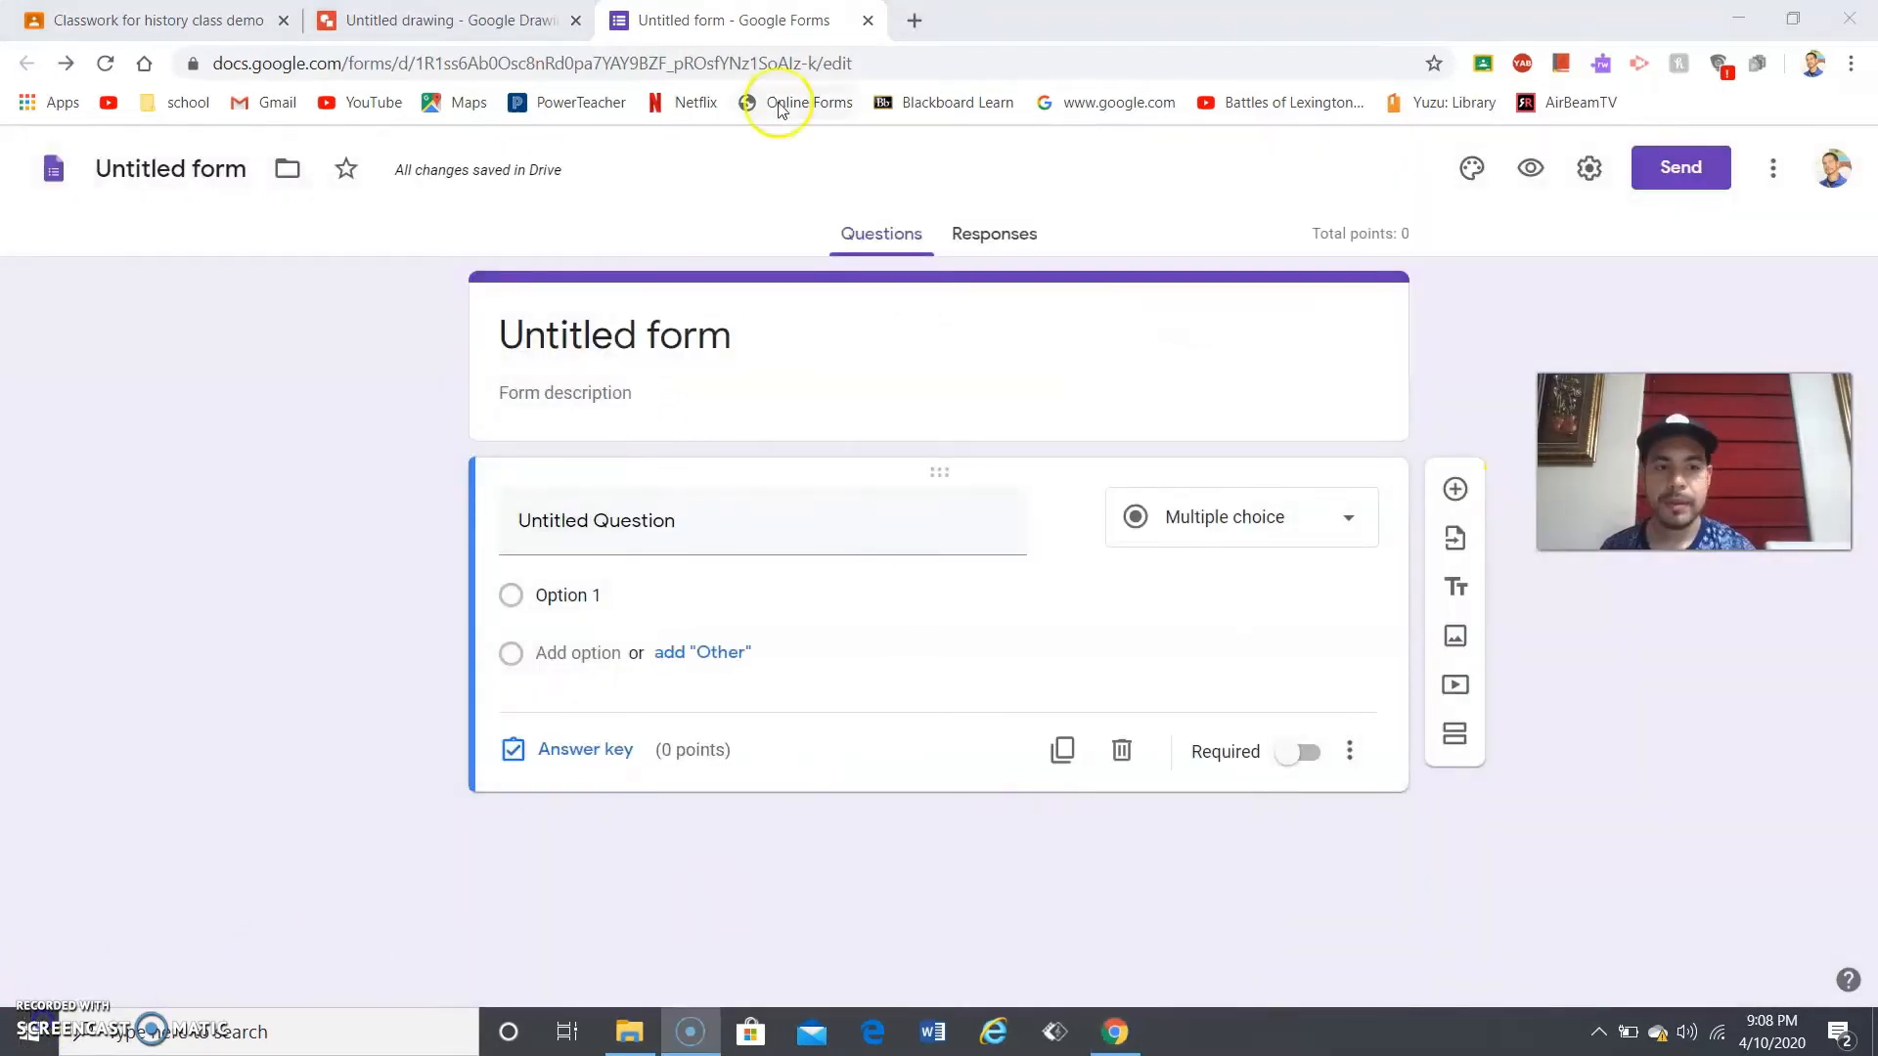
click(868, 19)
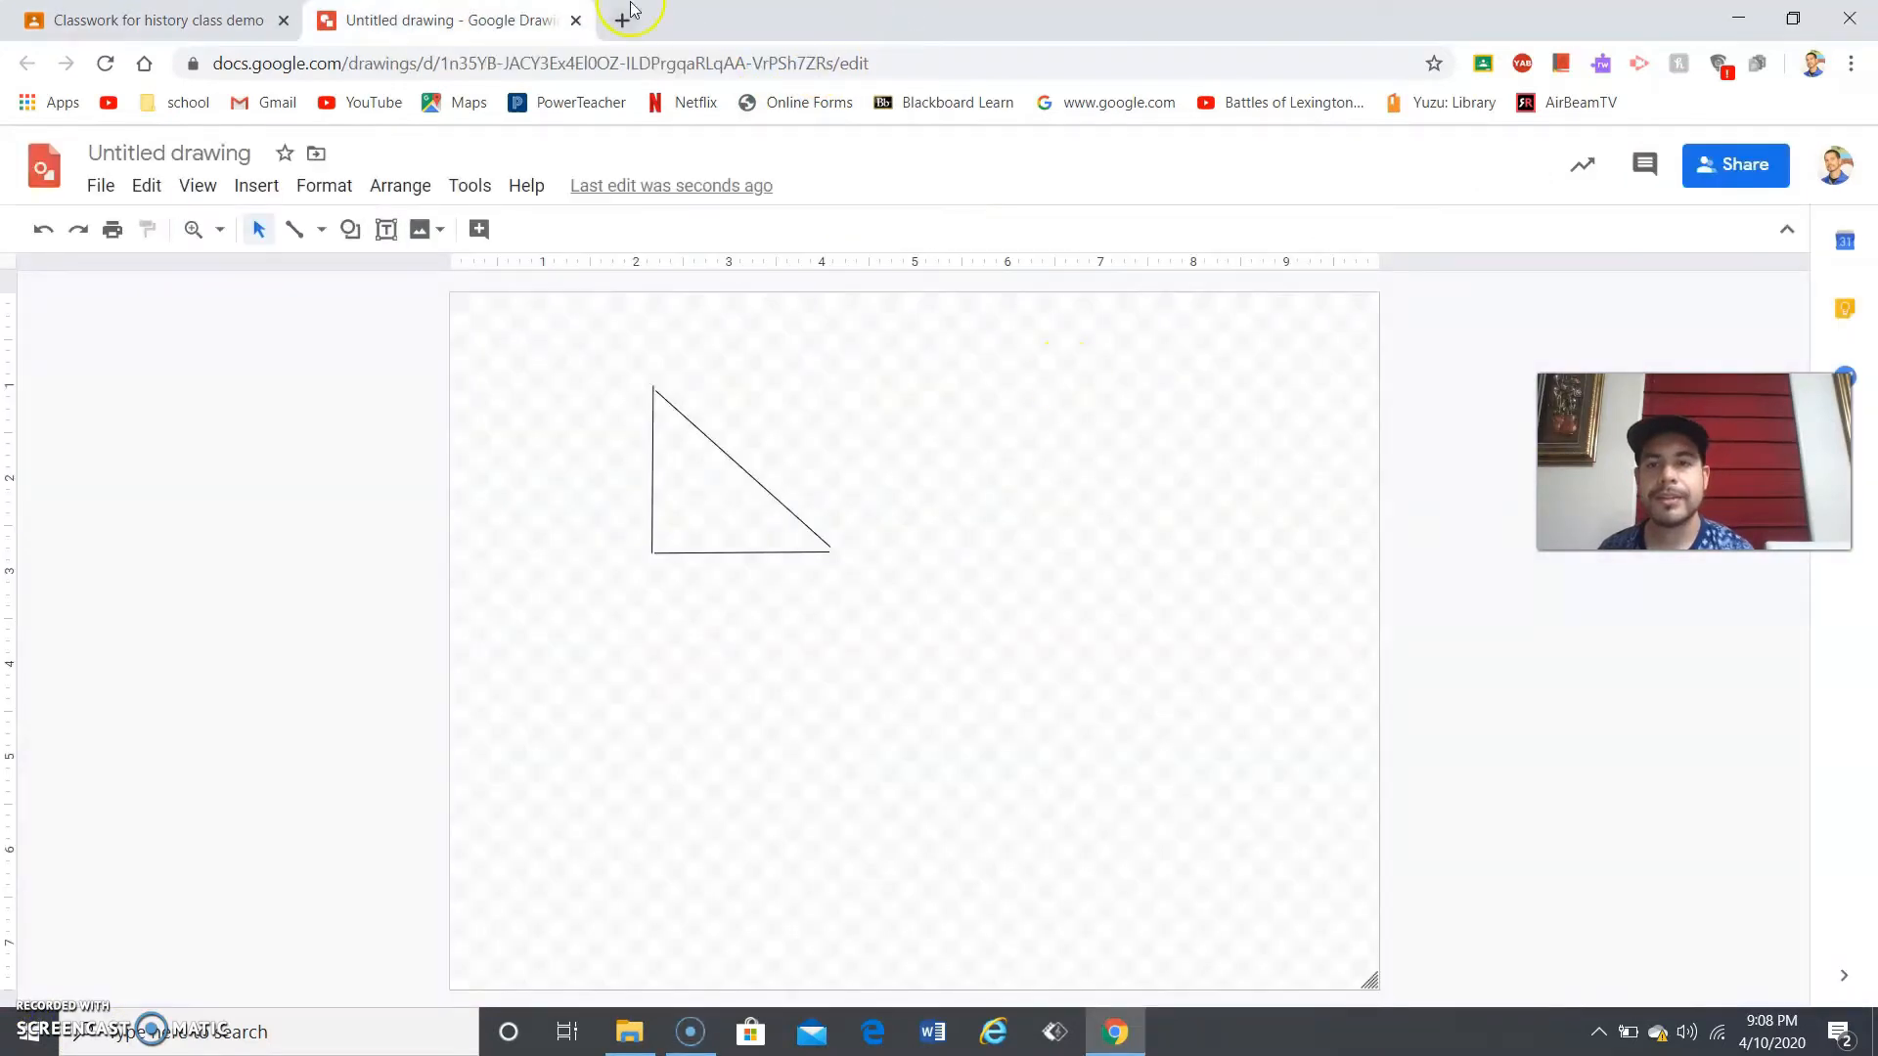
- Close the drawing and remove the Untitled form and drawing attachments, leaving only Blank Quiz
click(576, 21)
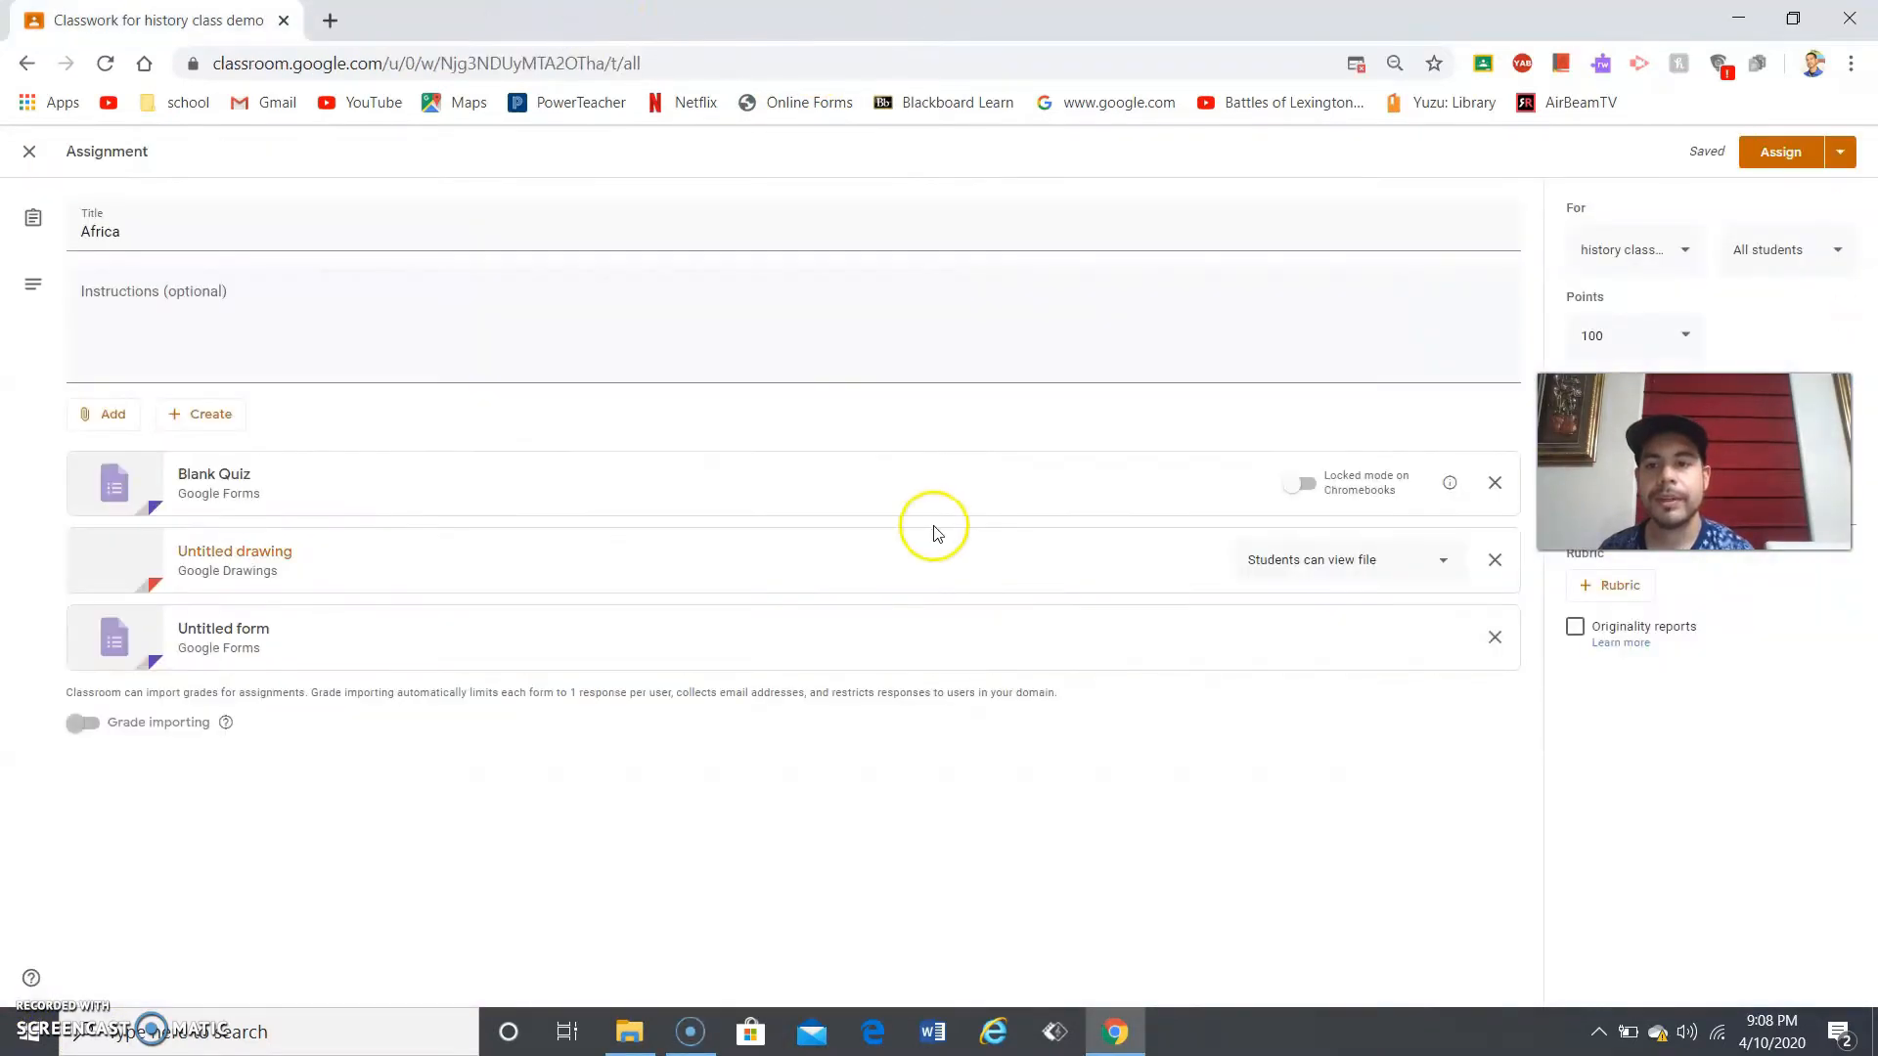
click(1494, 636)
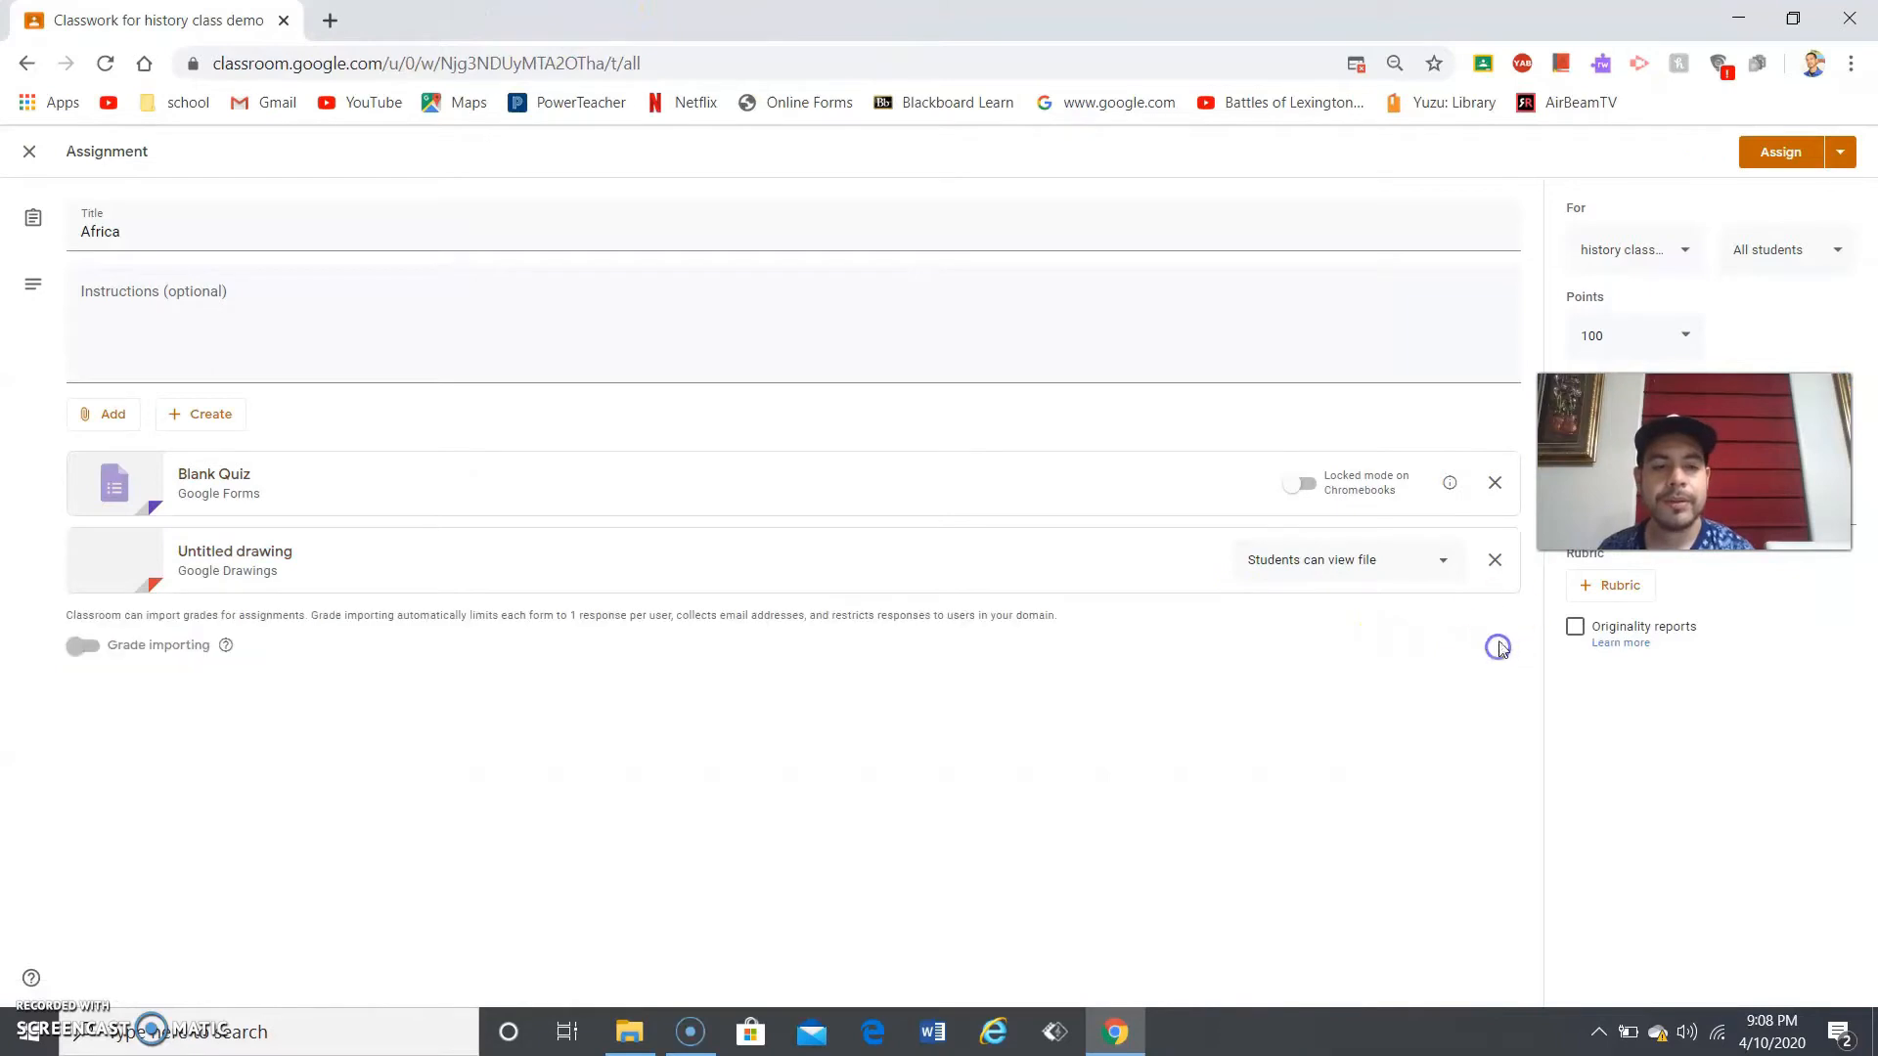
click(1494, 559)
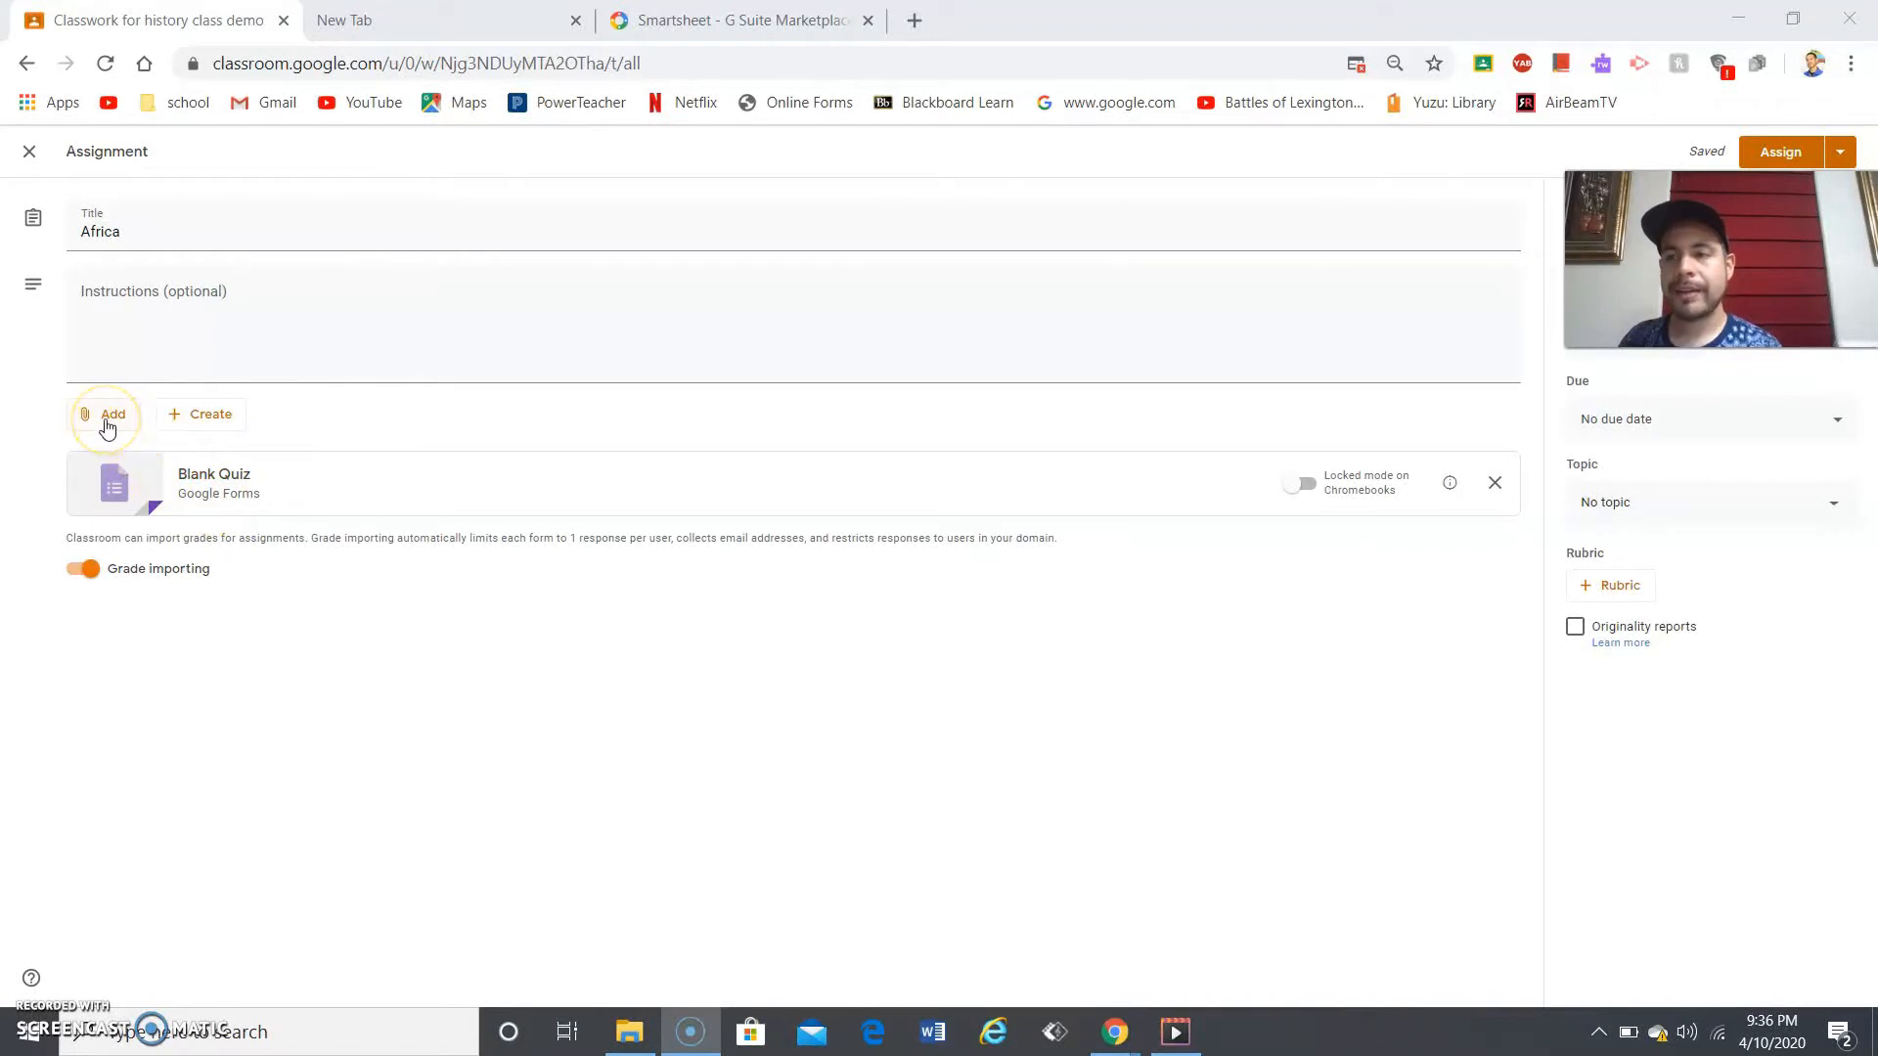
click(108, 428)
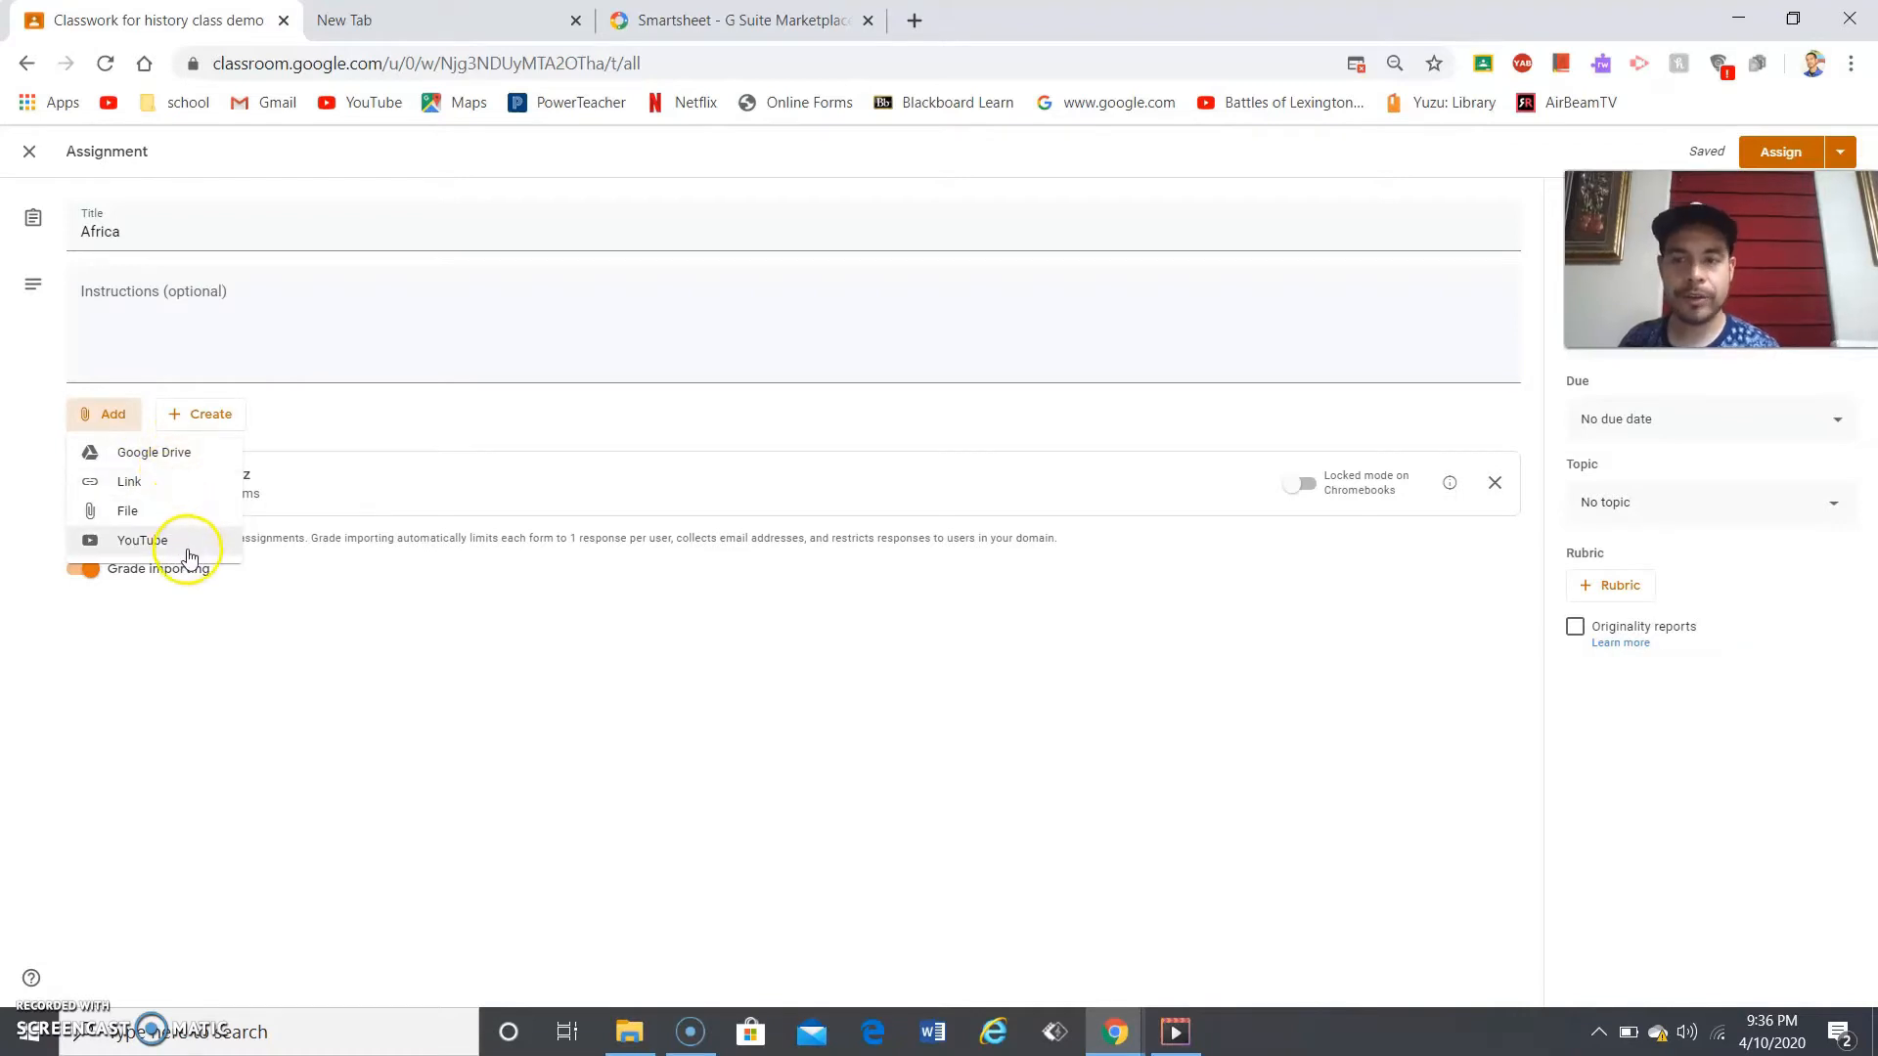
- Browse recent Drive files without attaching any, then start adding a YouTube video
click(190, 456)
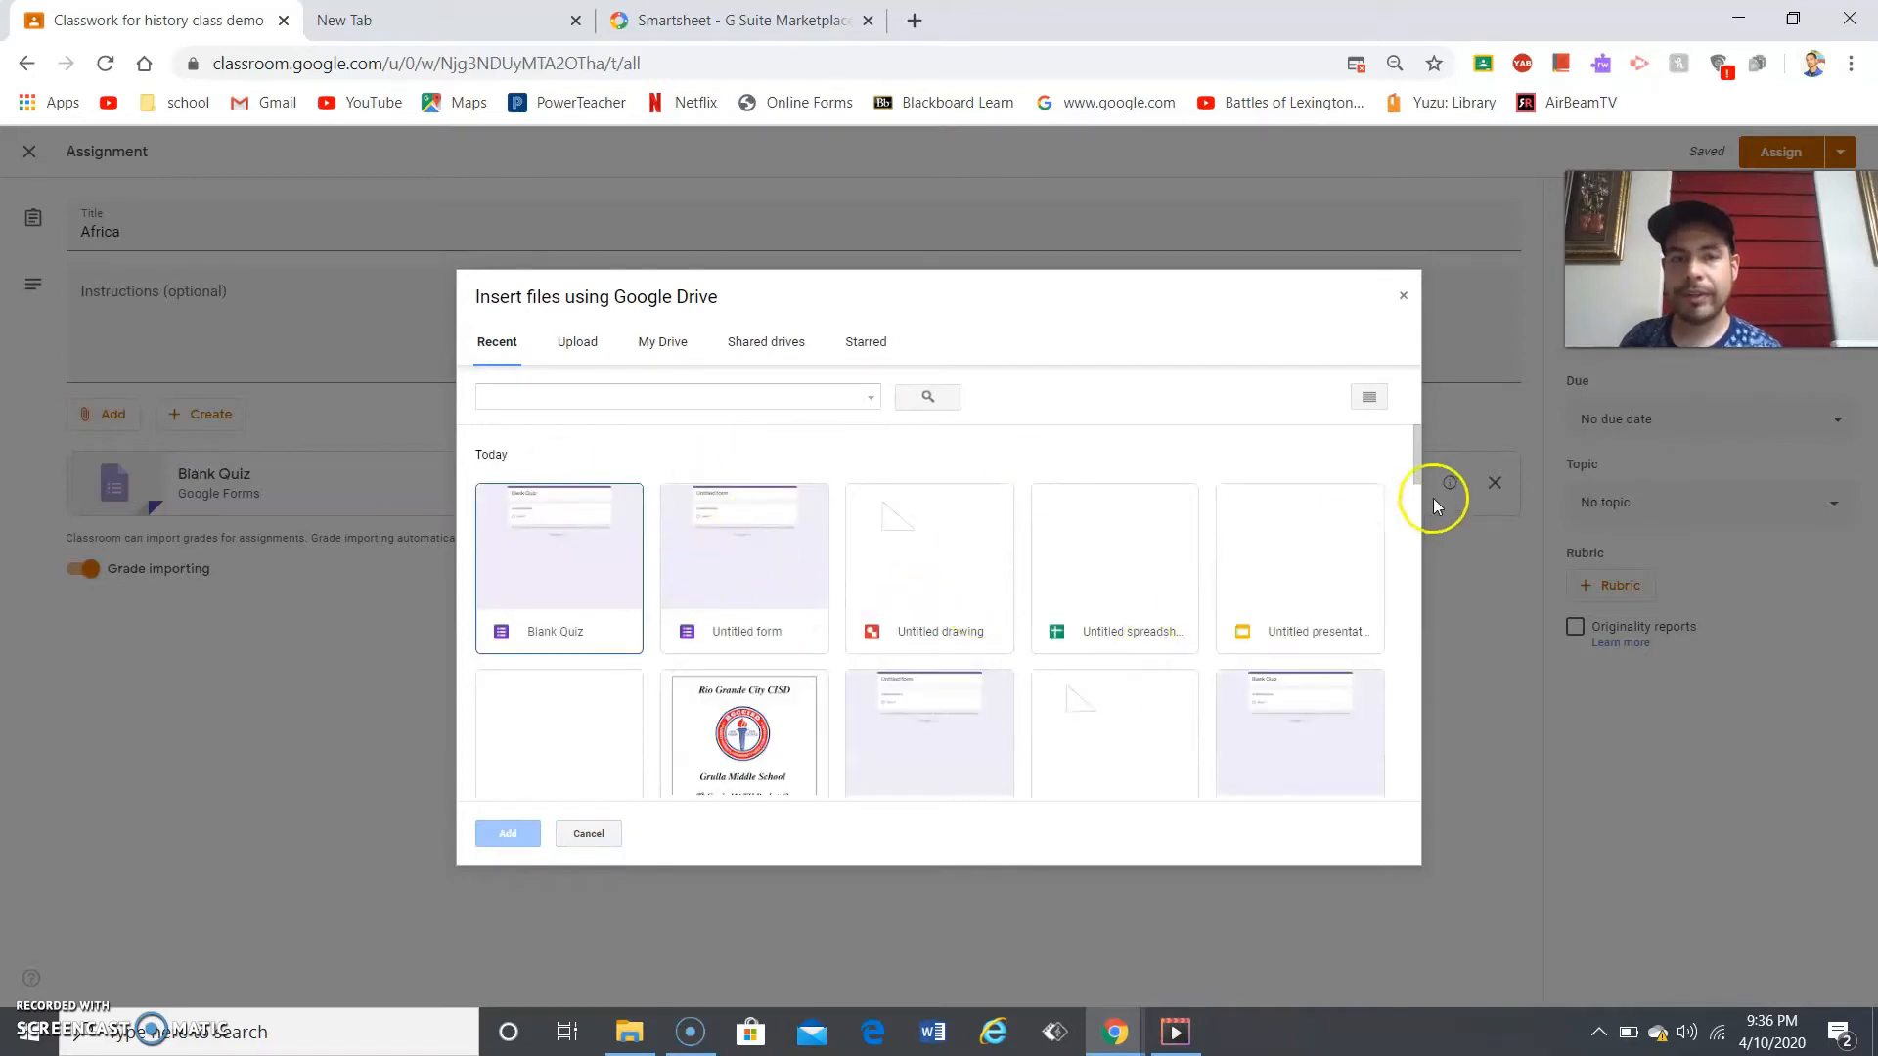
click(1415, 449)
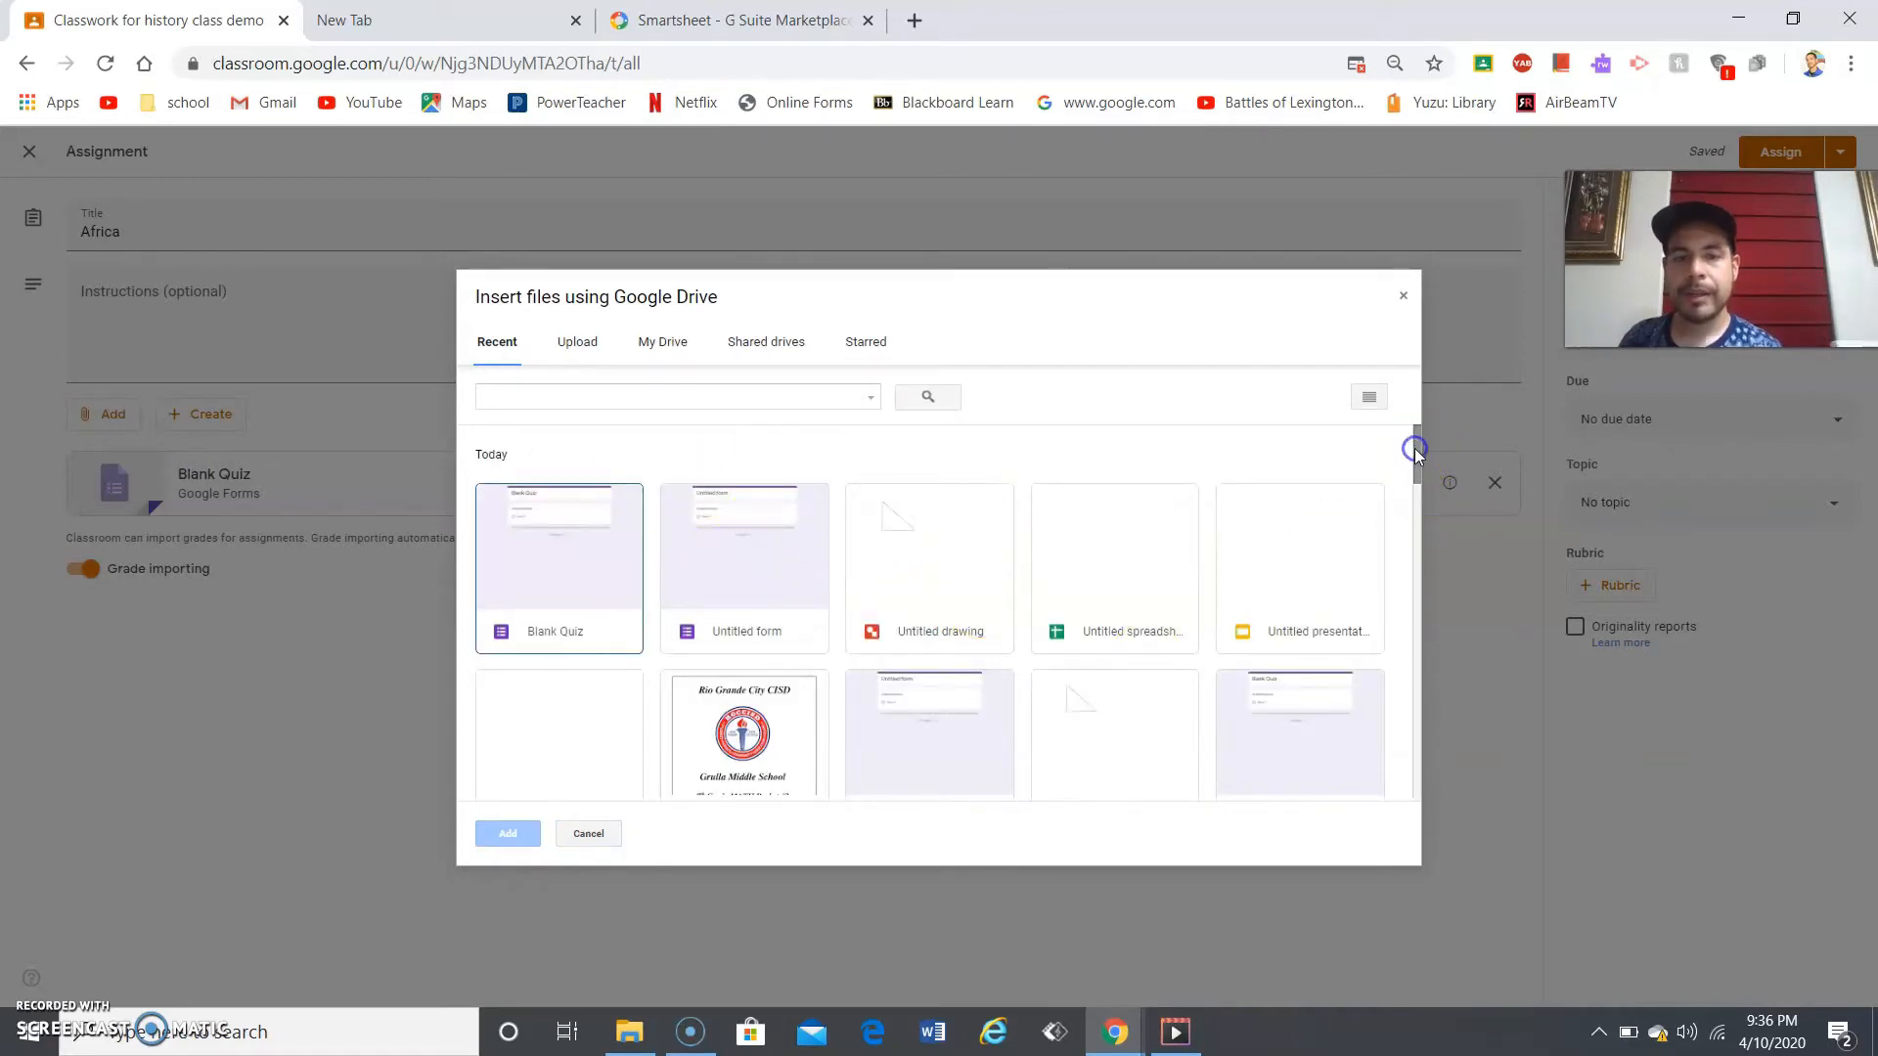
click(1414, 520)
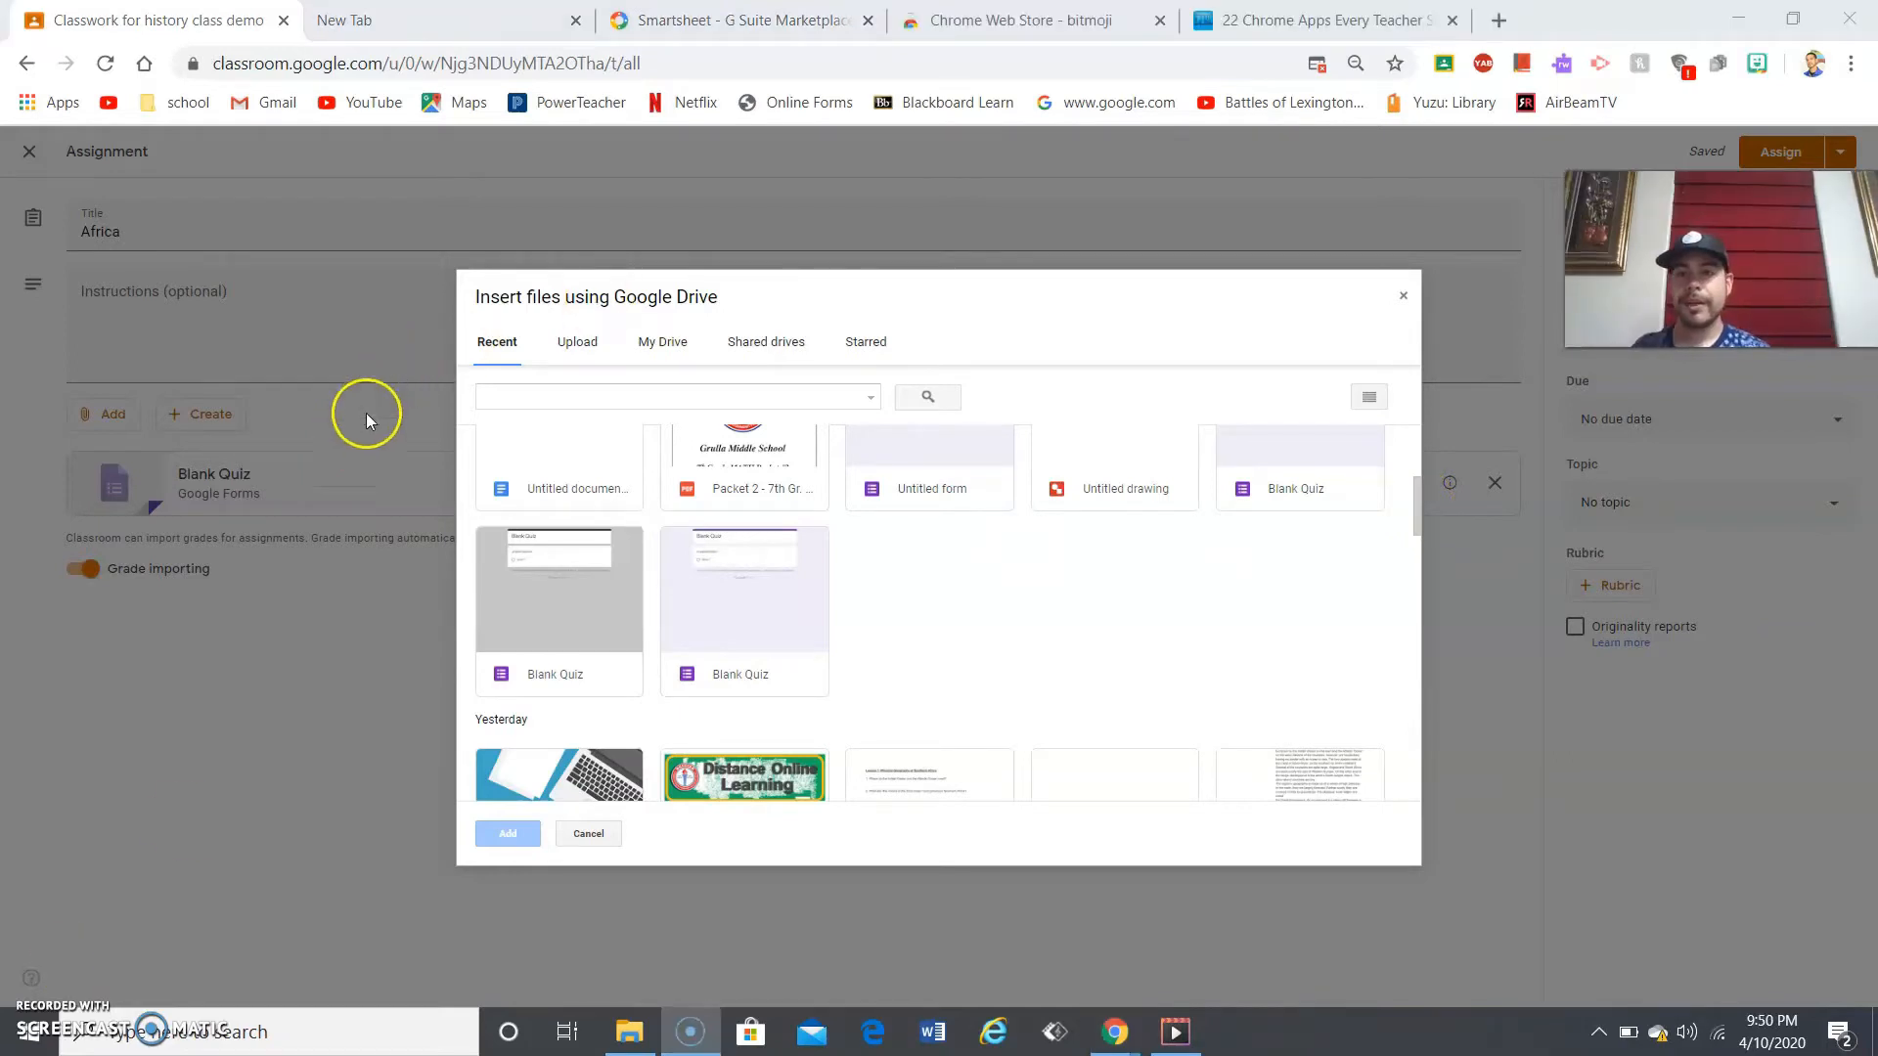
click(1403, 297)
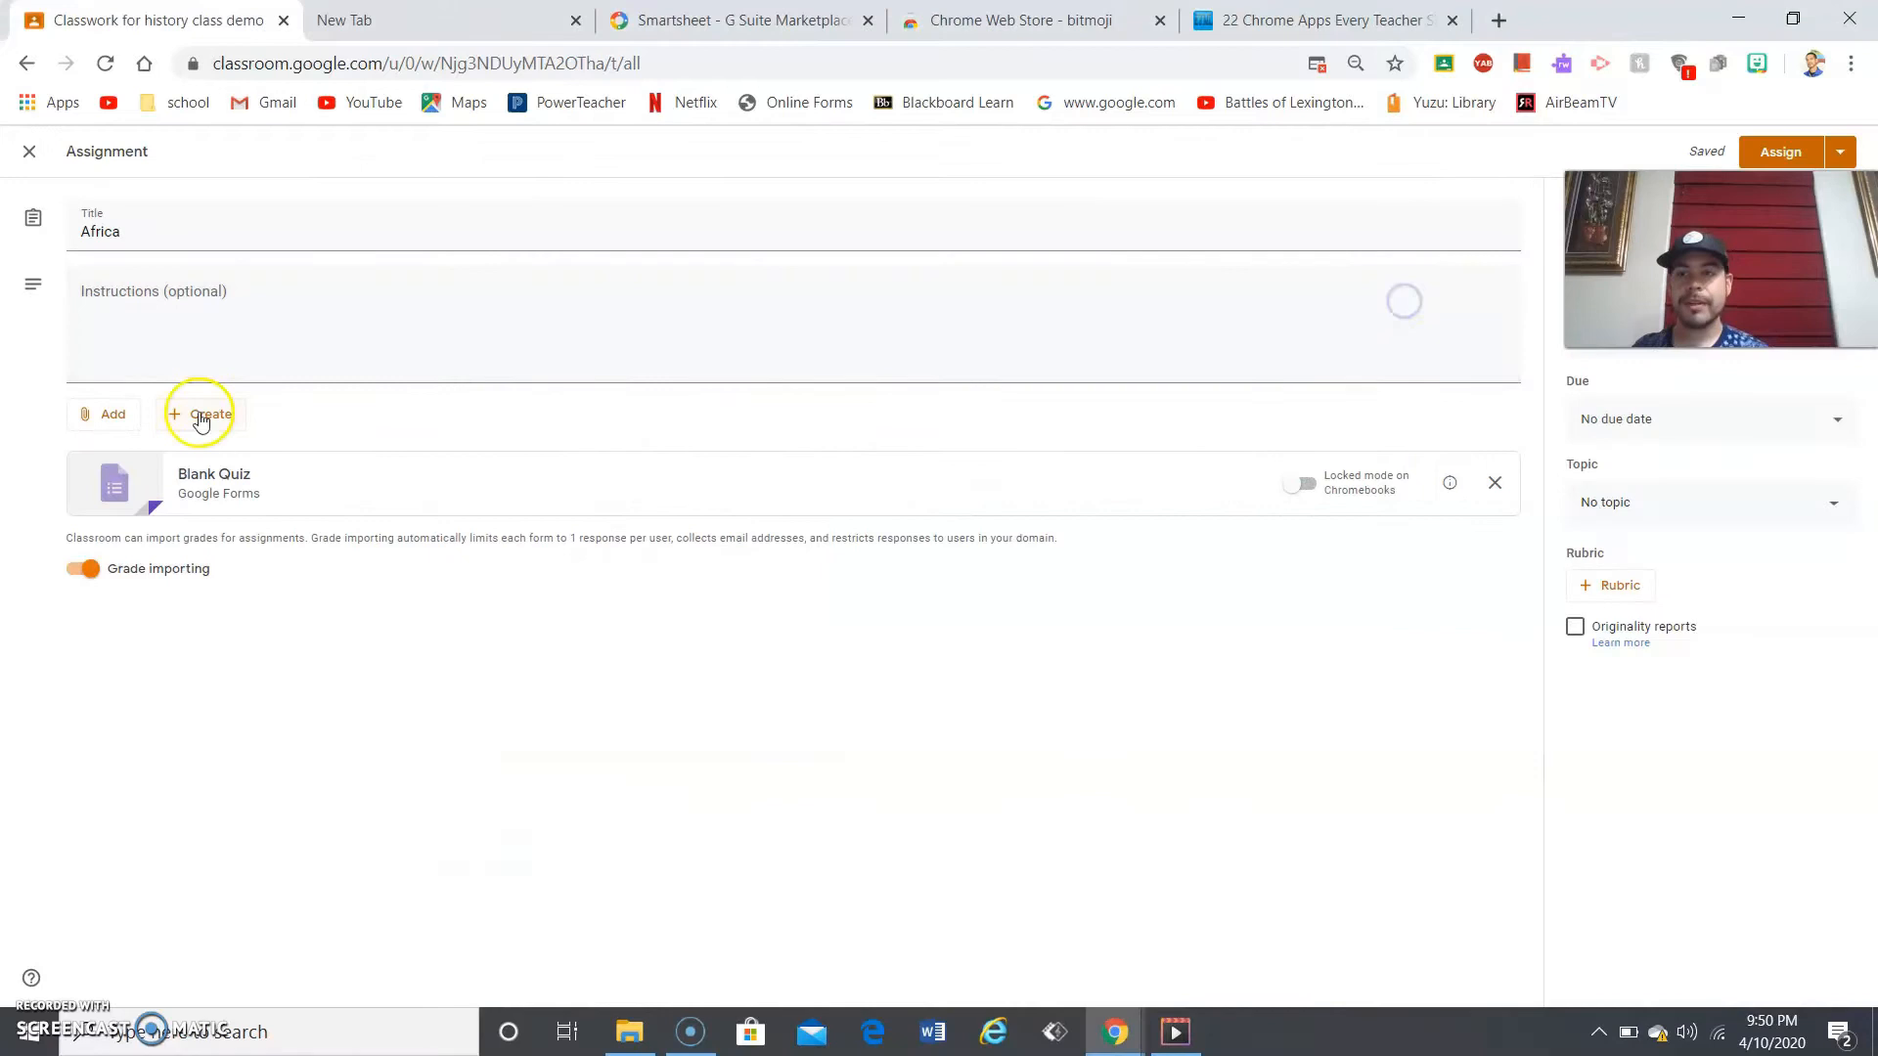
click(119, 414)
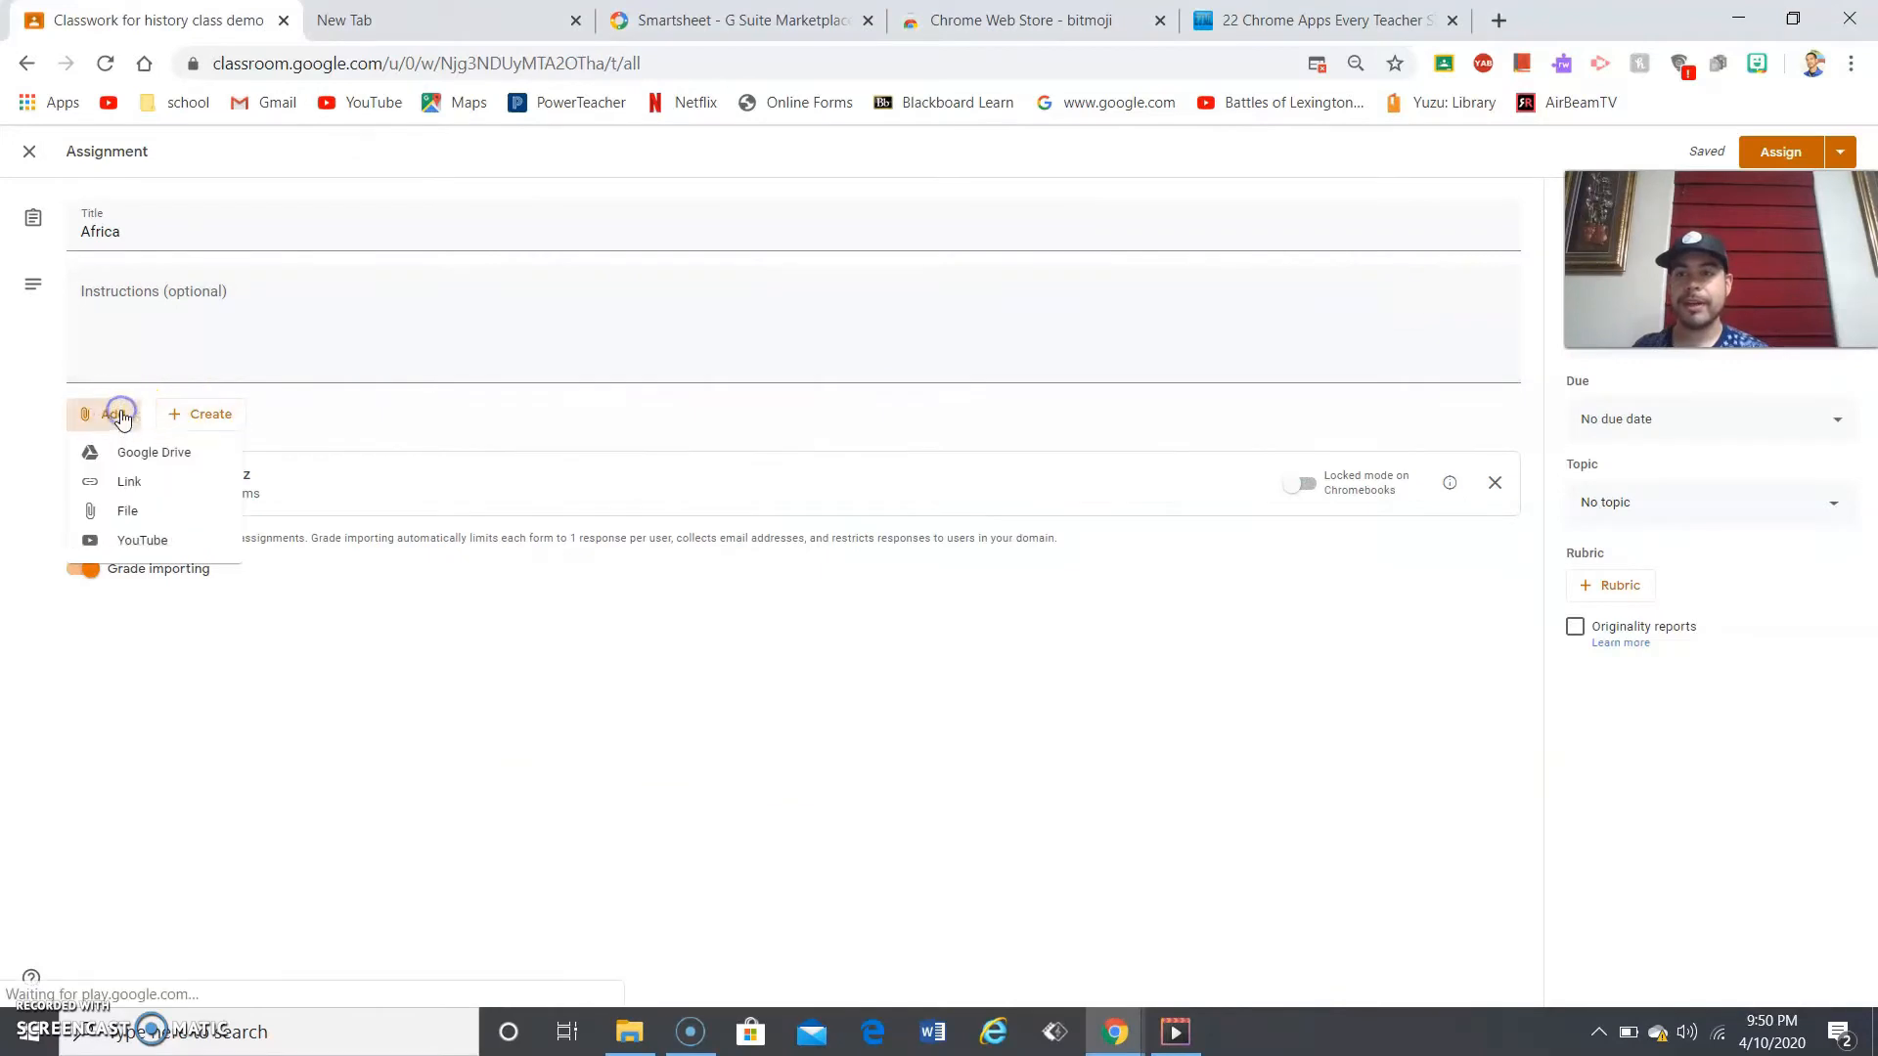
click(168, 547)
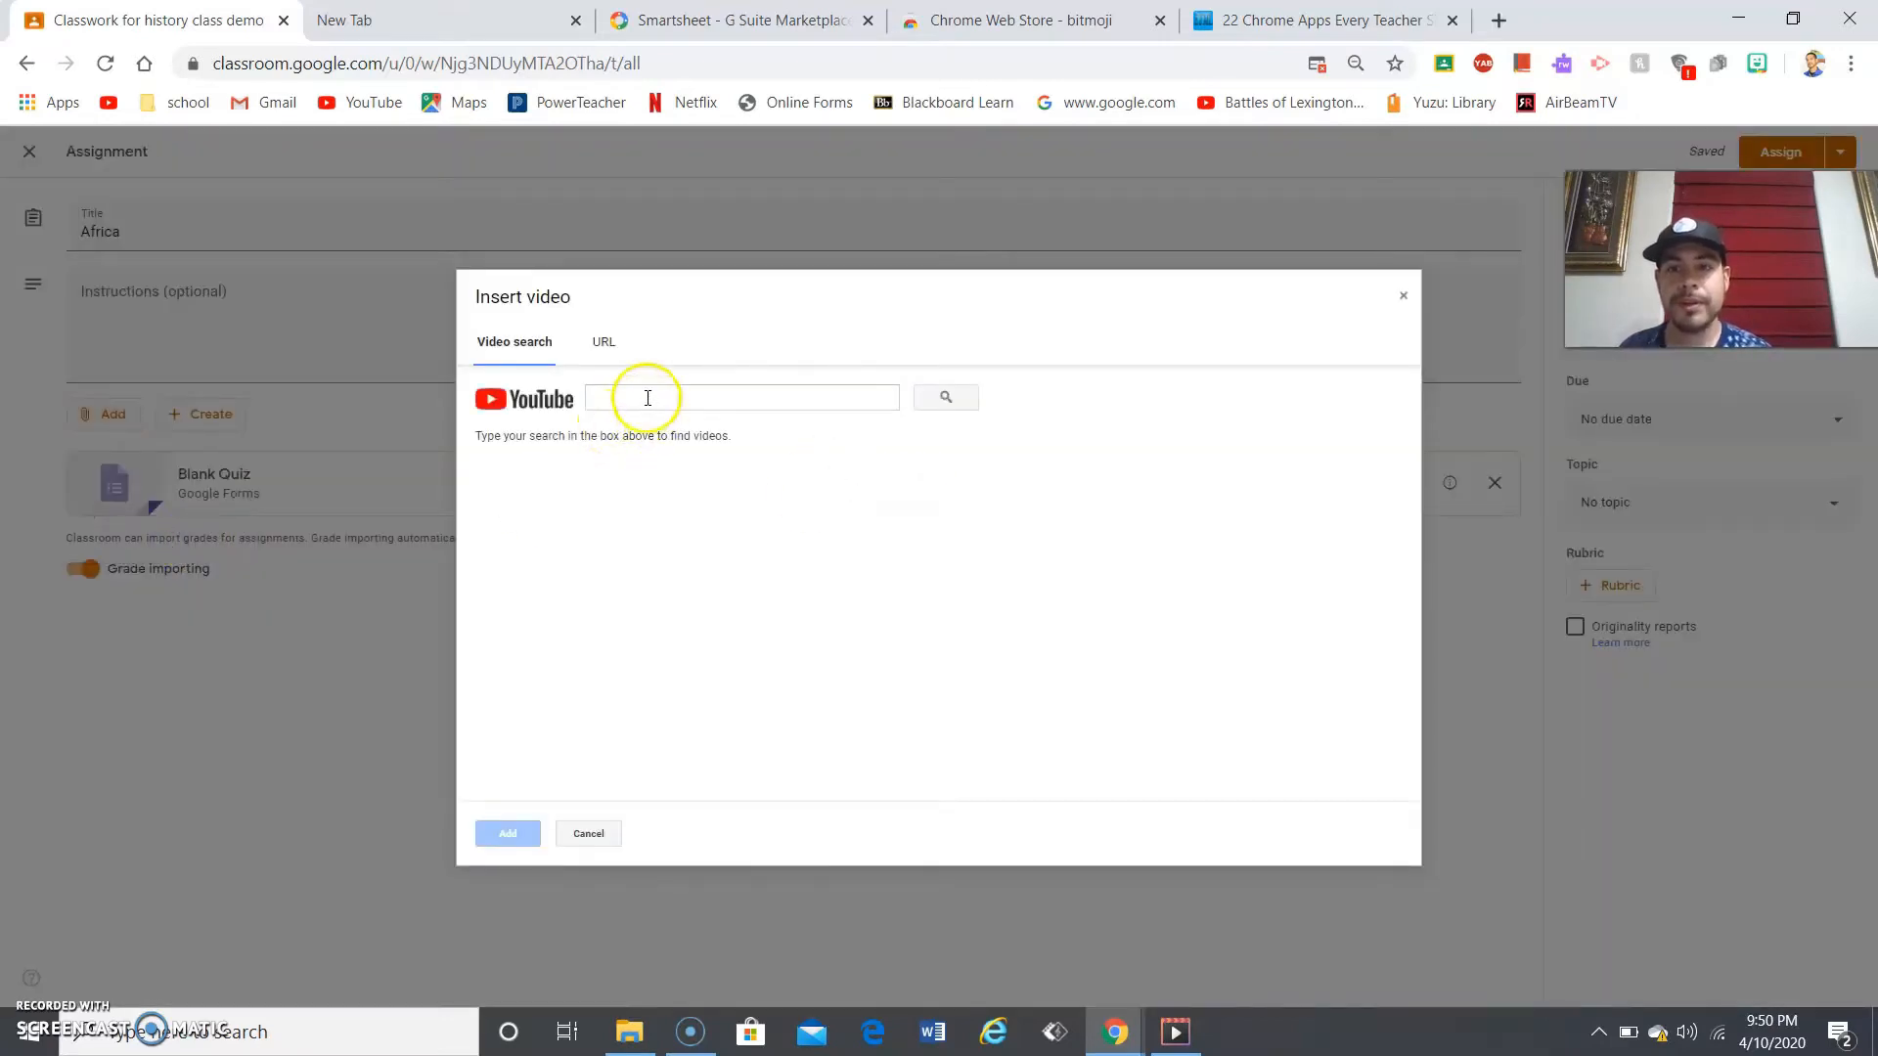
- Switch the Insert video dialog to the URL tab, then close it without adding any video
click(603, 345)
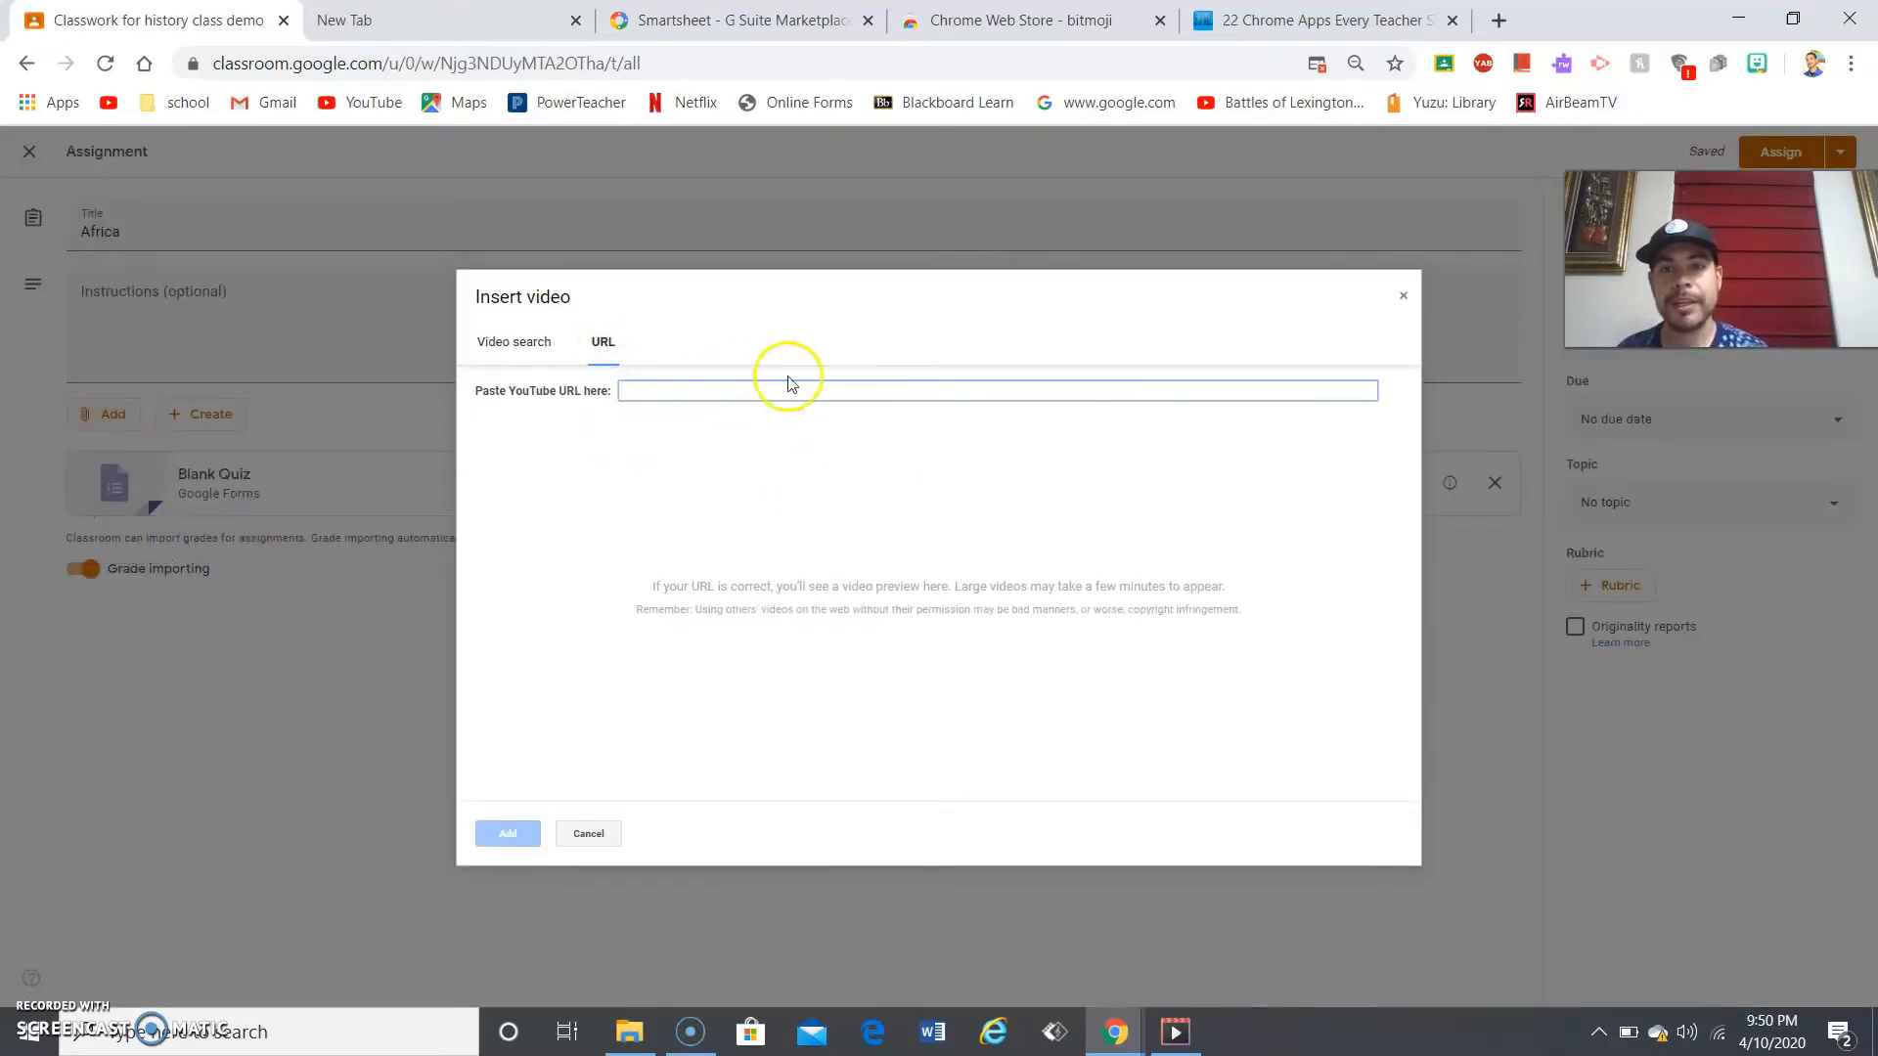
click(590, 835)
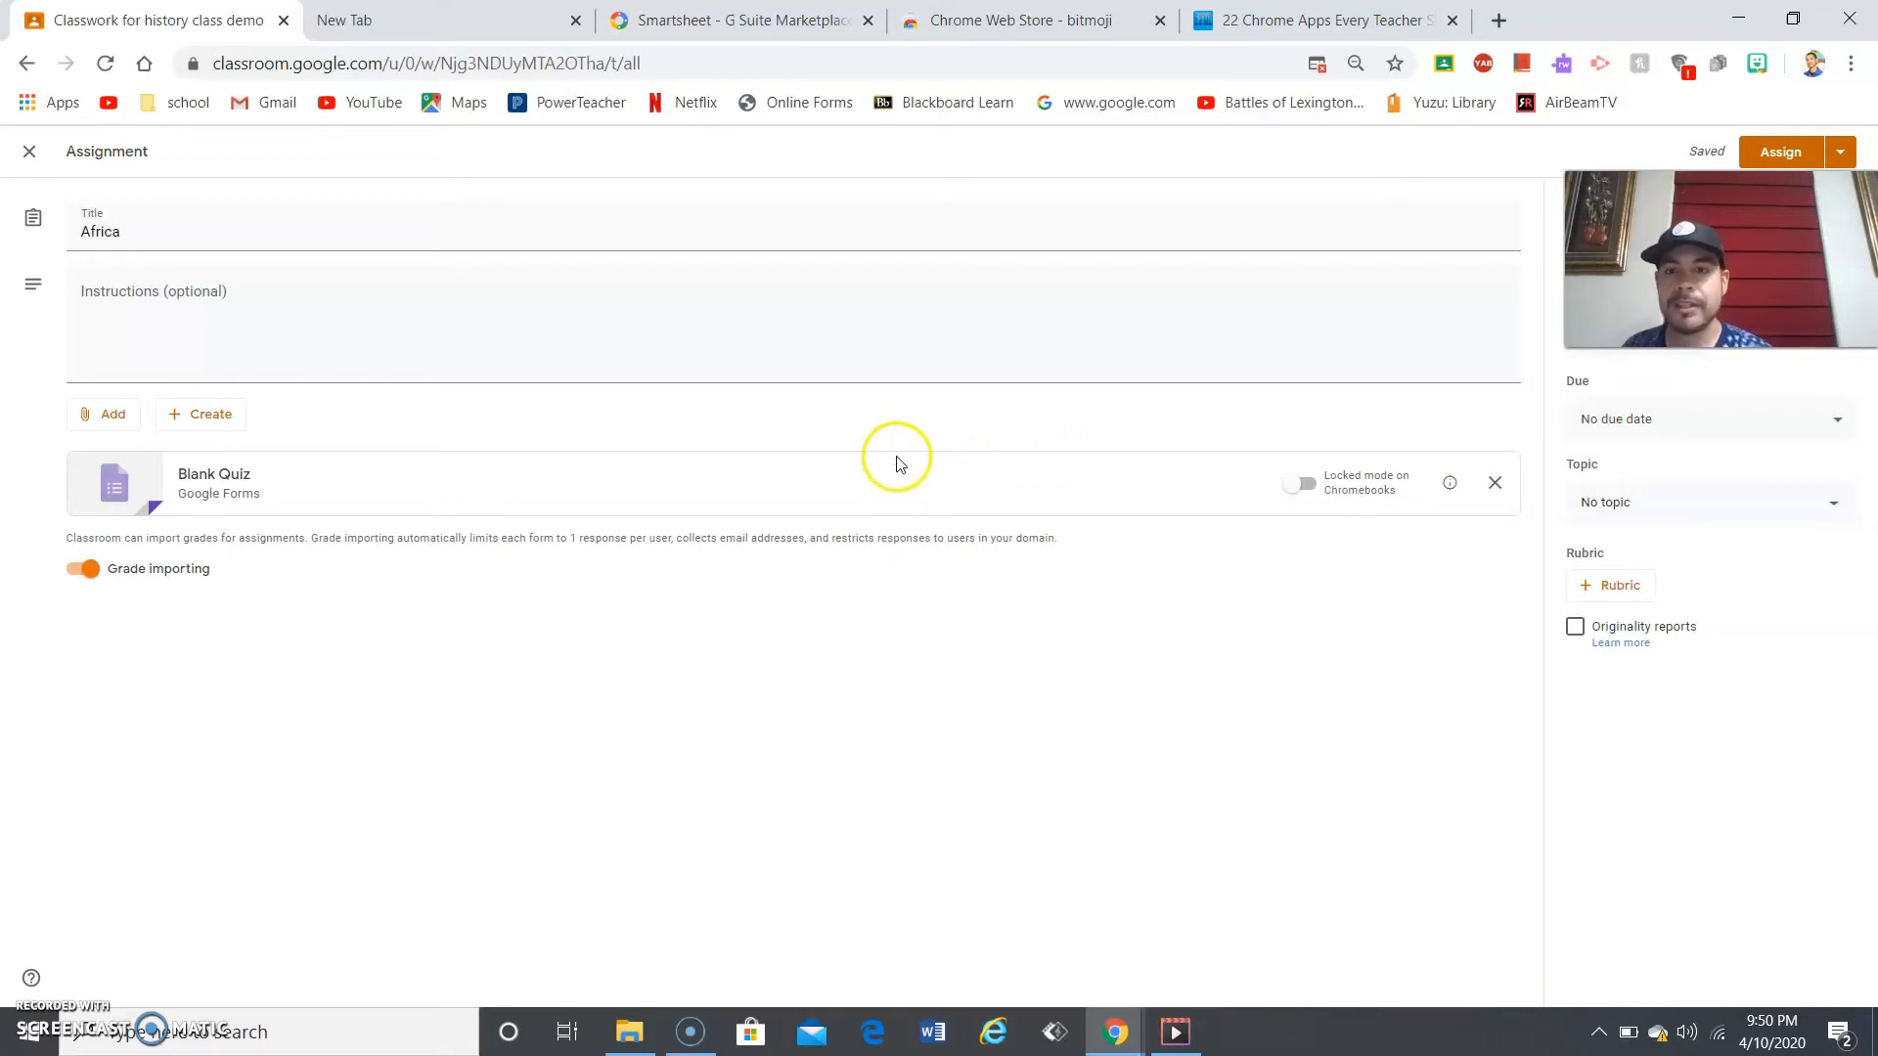
- Open Blank Quiz in Google Forms and retitle it 'west africa quiz'
click(560, 492)
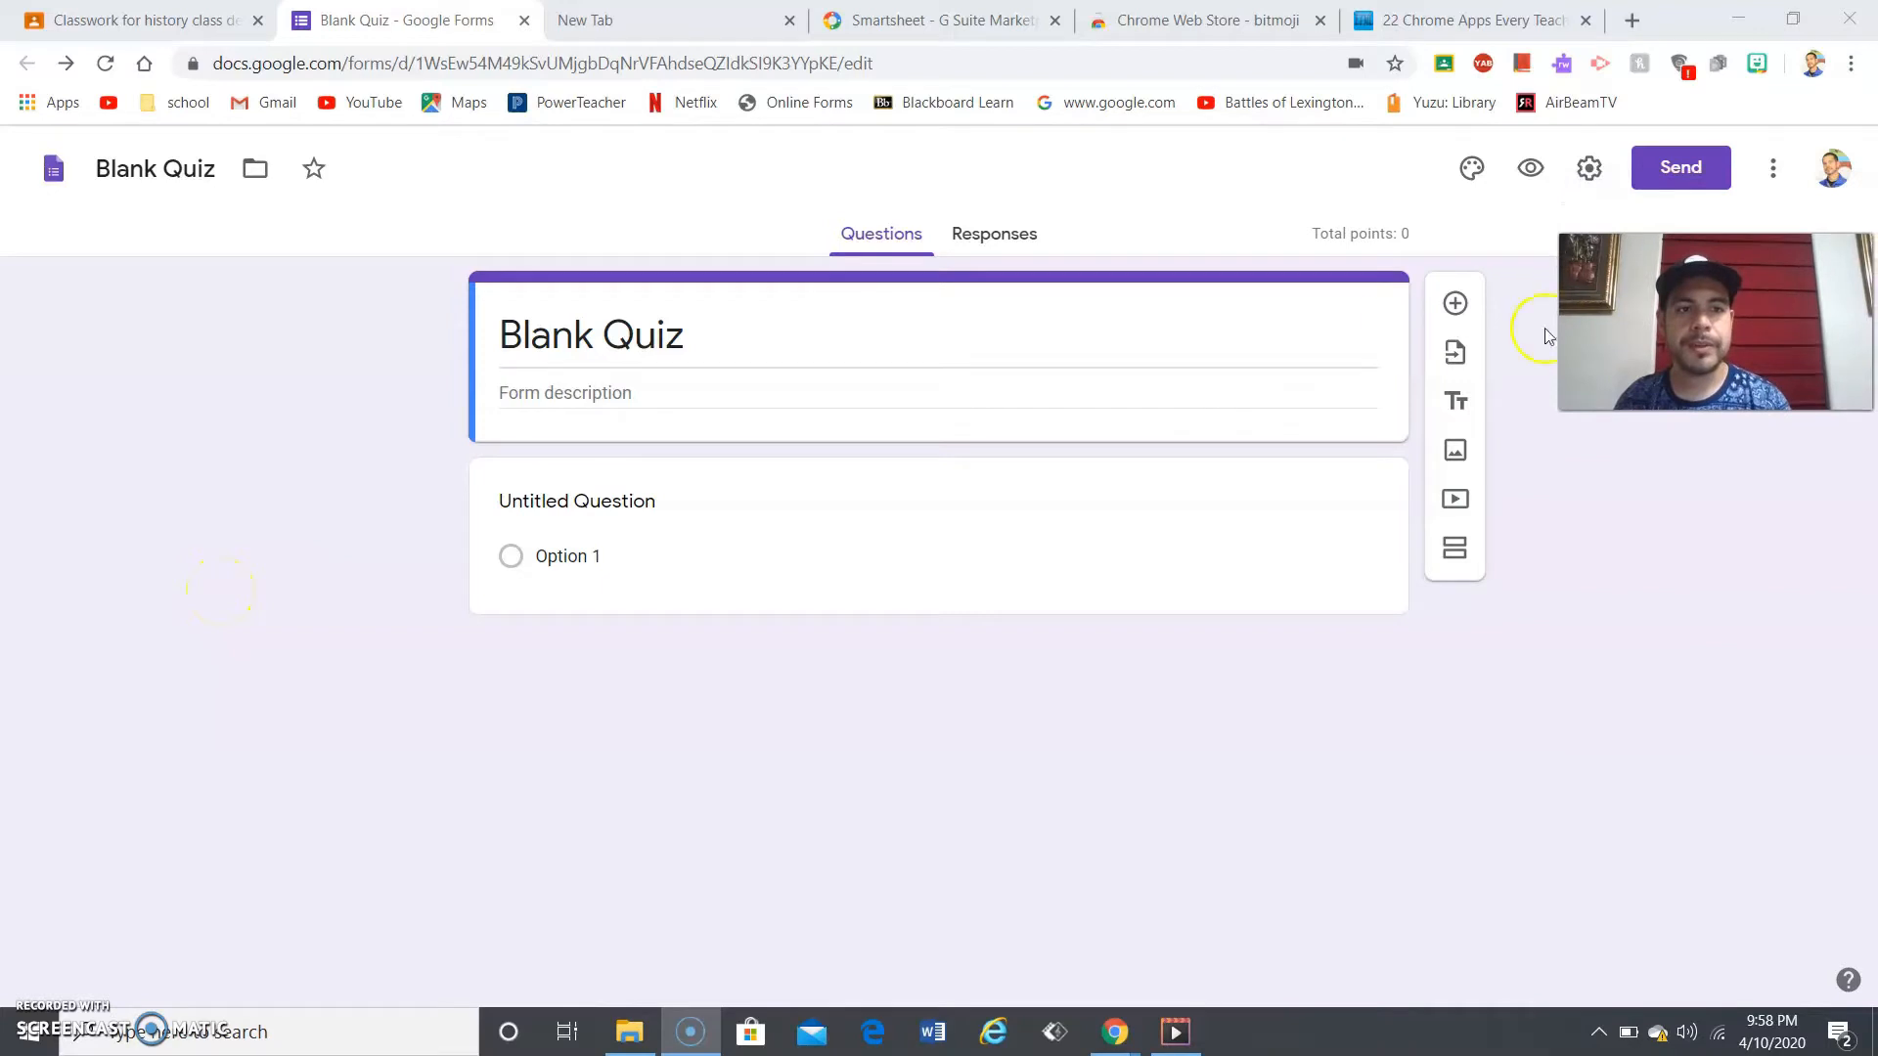
click(715, 326)
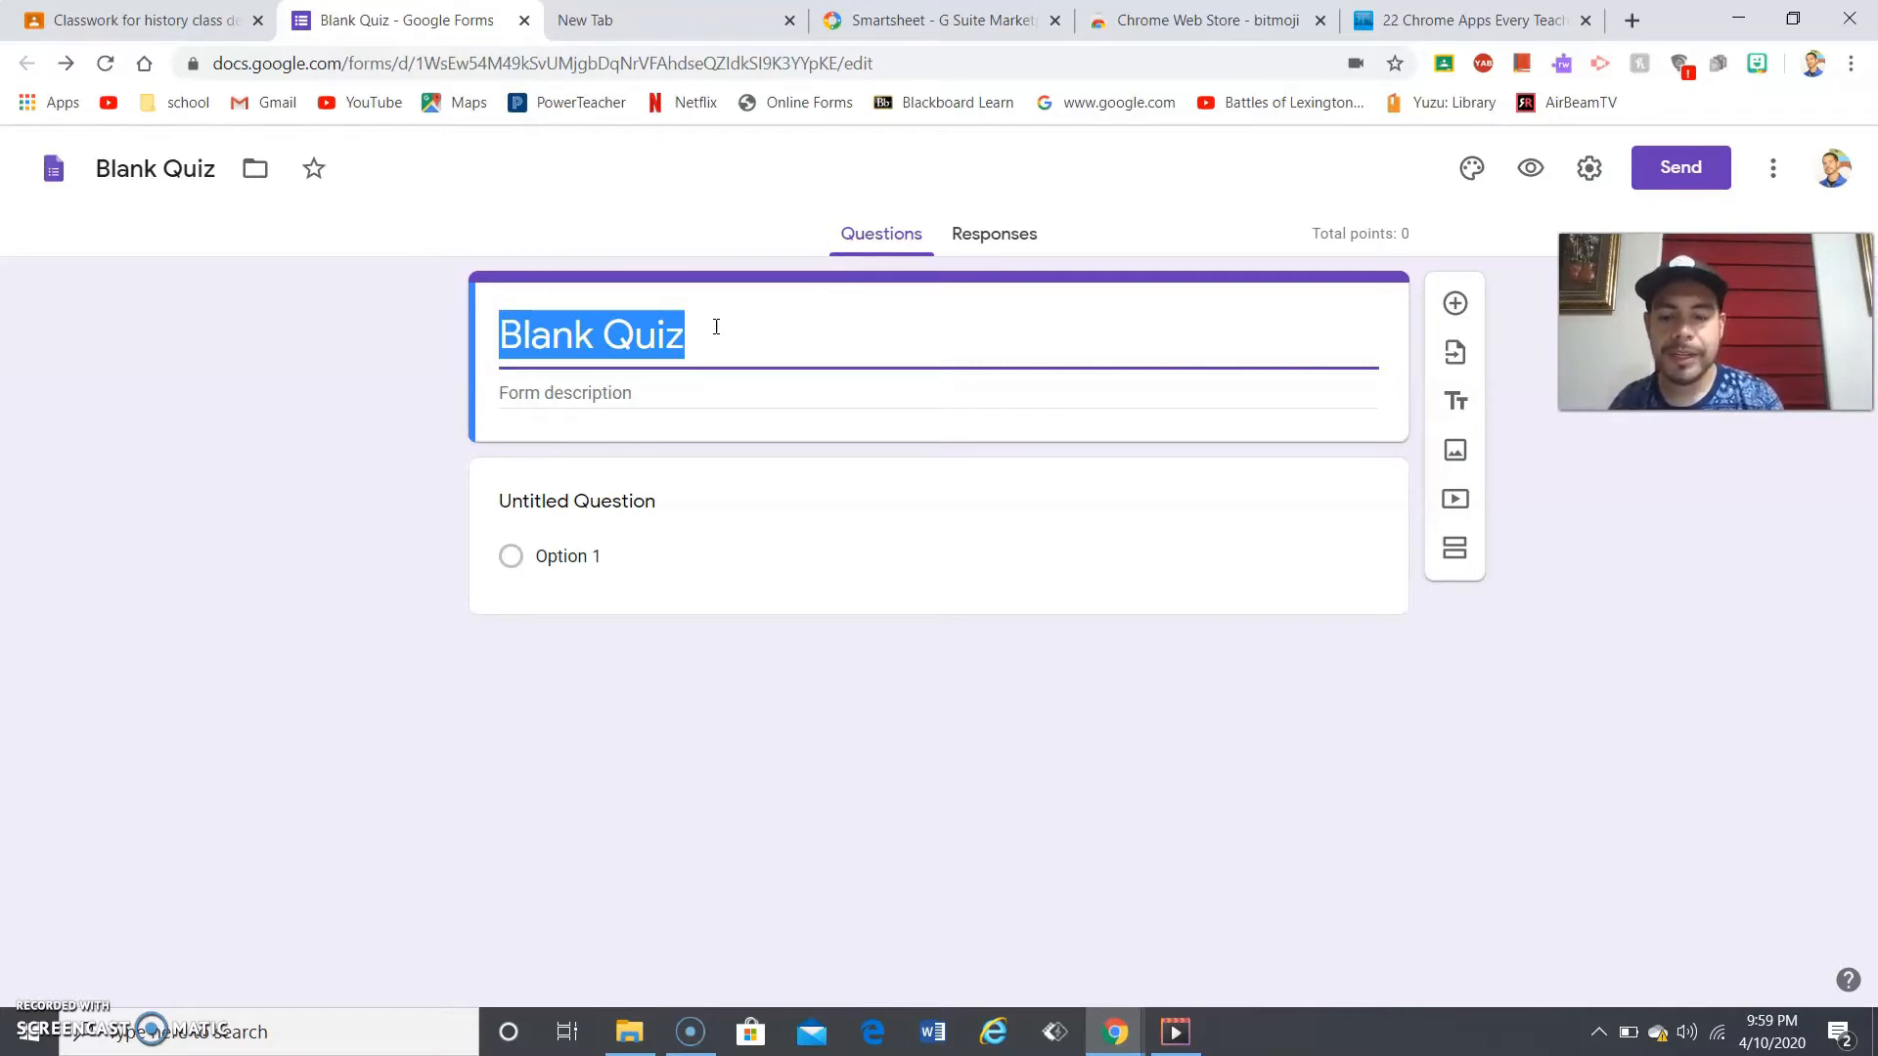
text(wa)
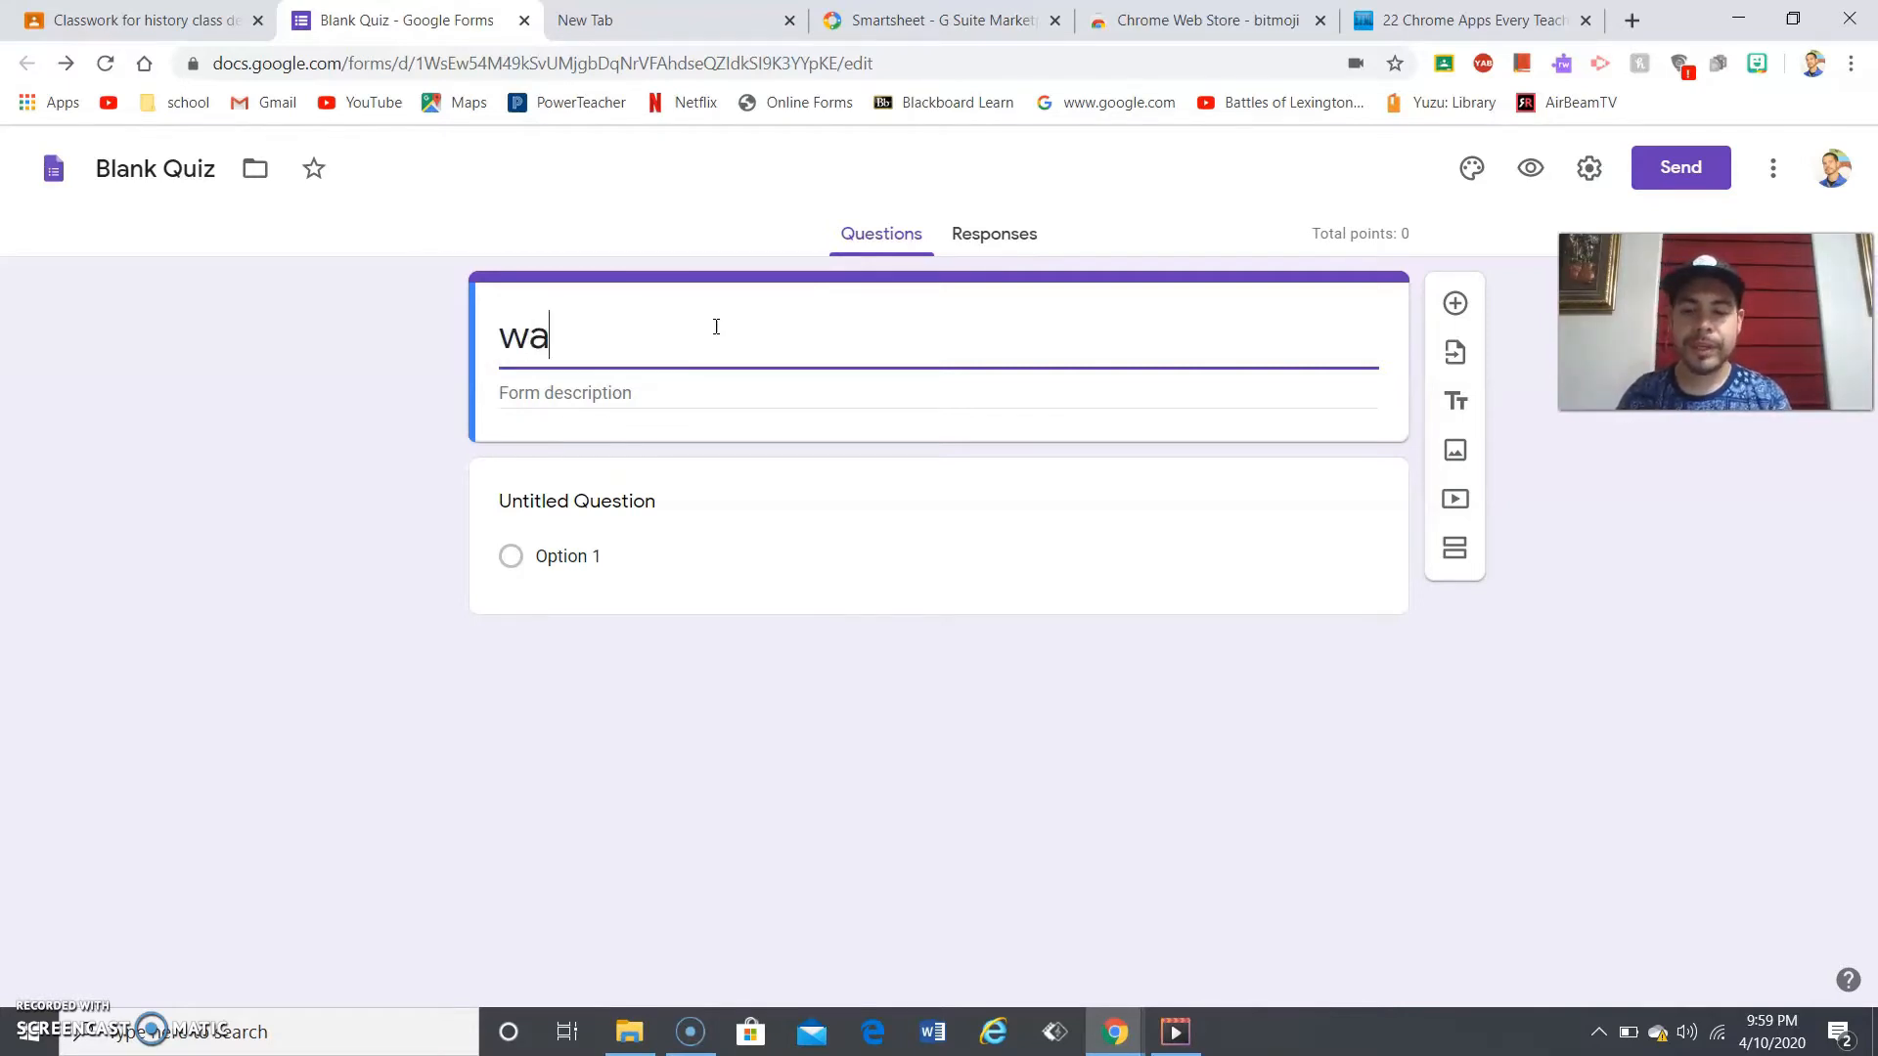
key(BackSpace)
text(est)
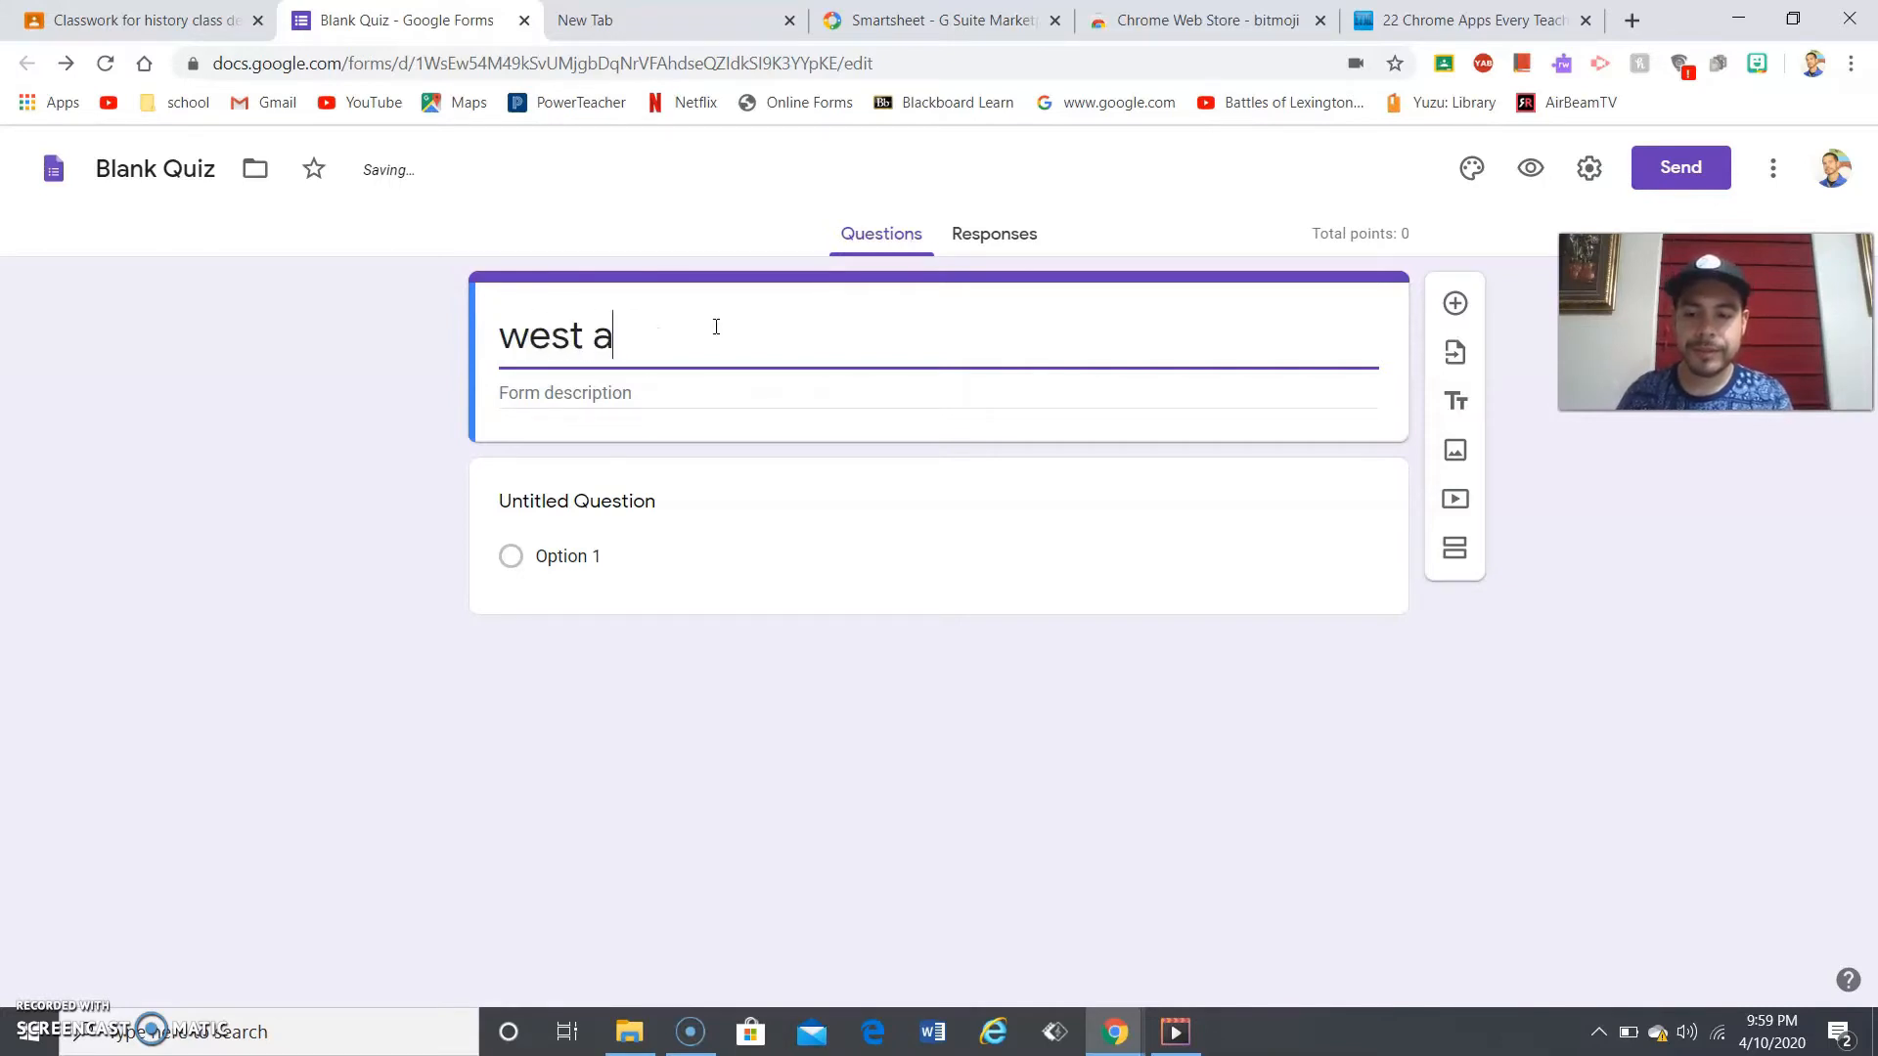
text( africa quiz)
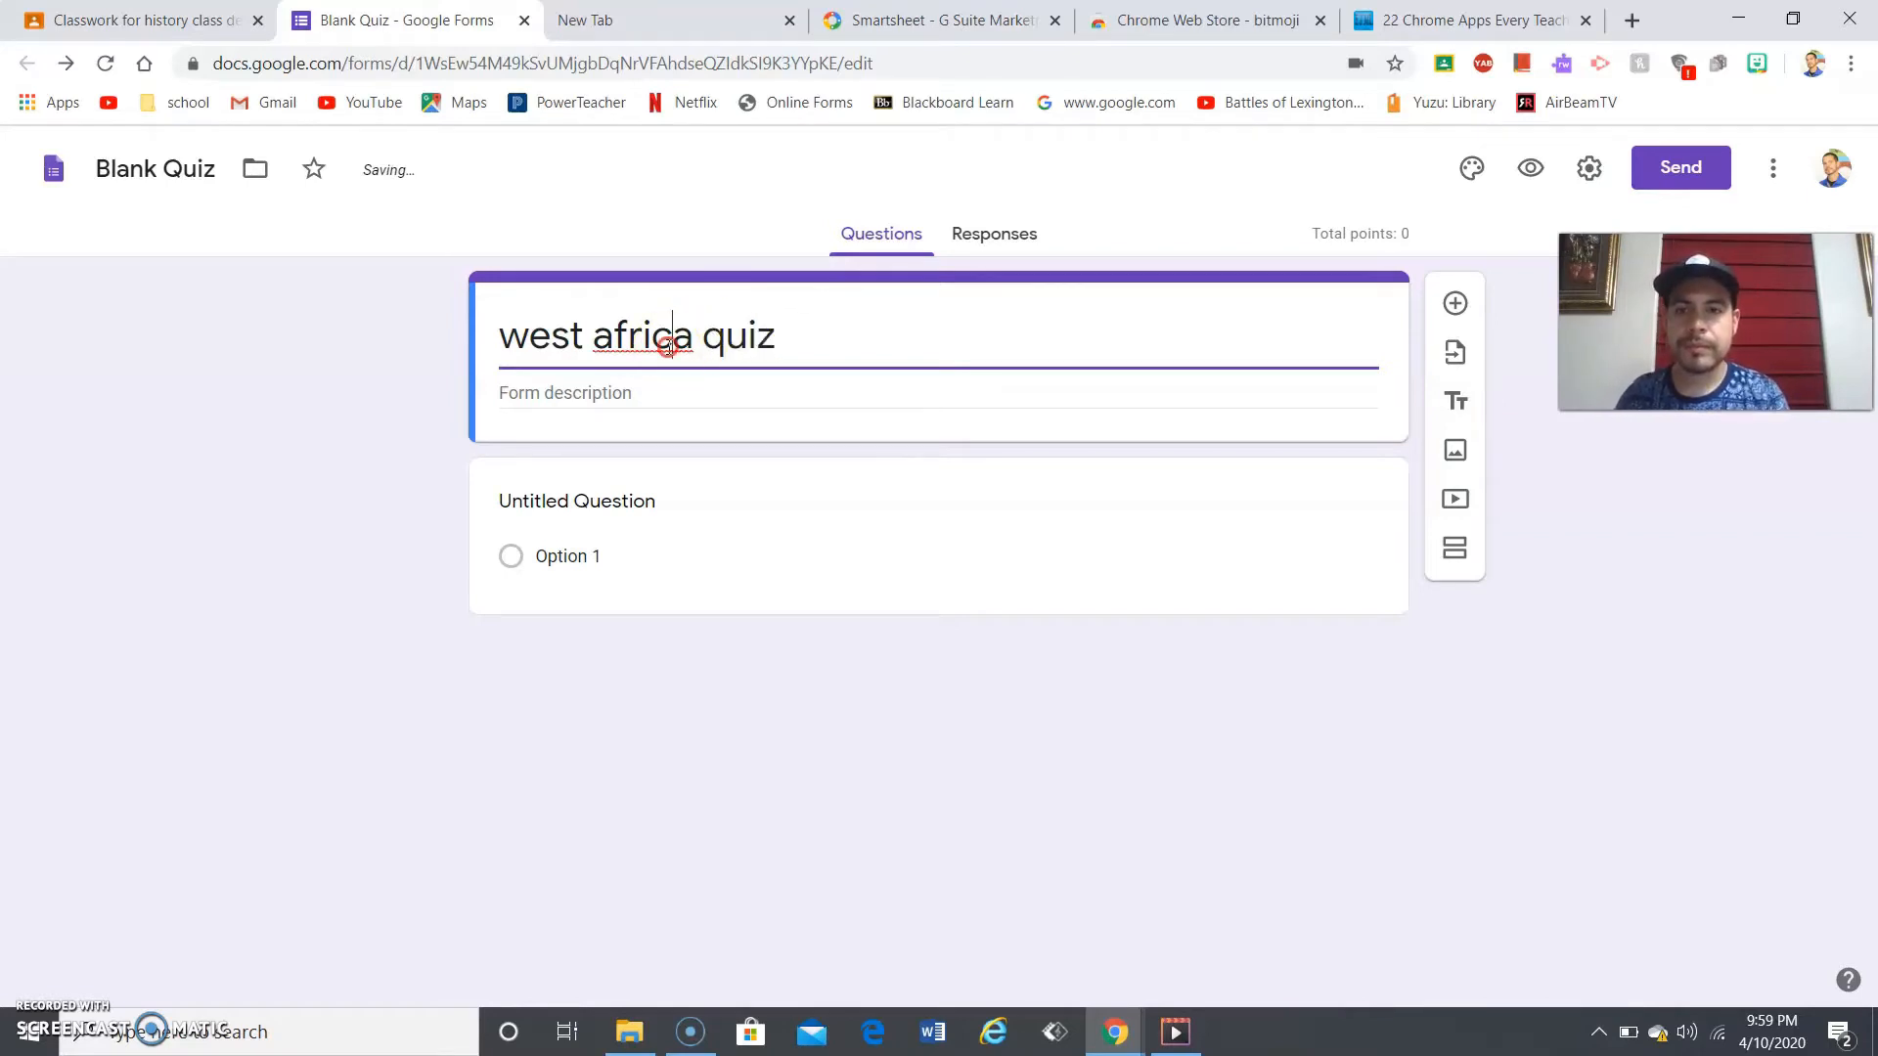
- Capitalise 'Africa' via spellcheck and the first W so the heading reads 'West Africa quiz'
right_click(671, 344)
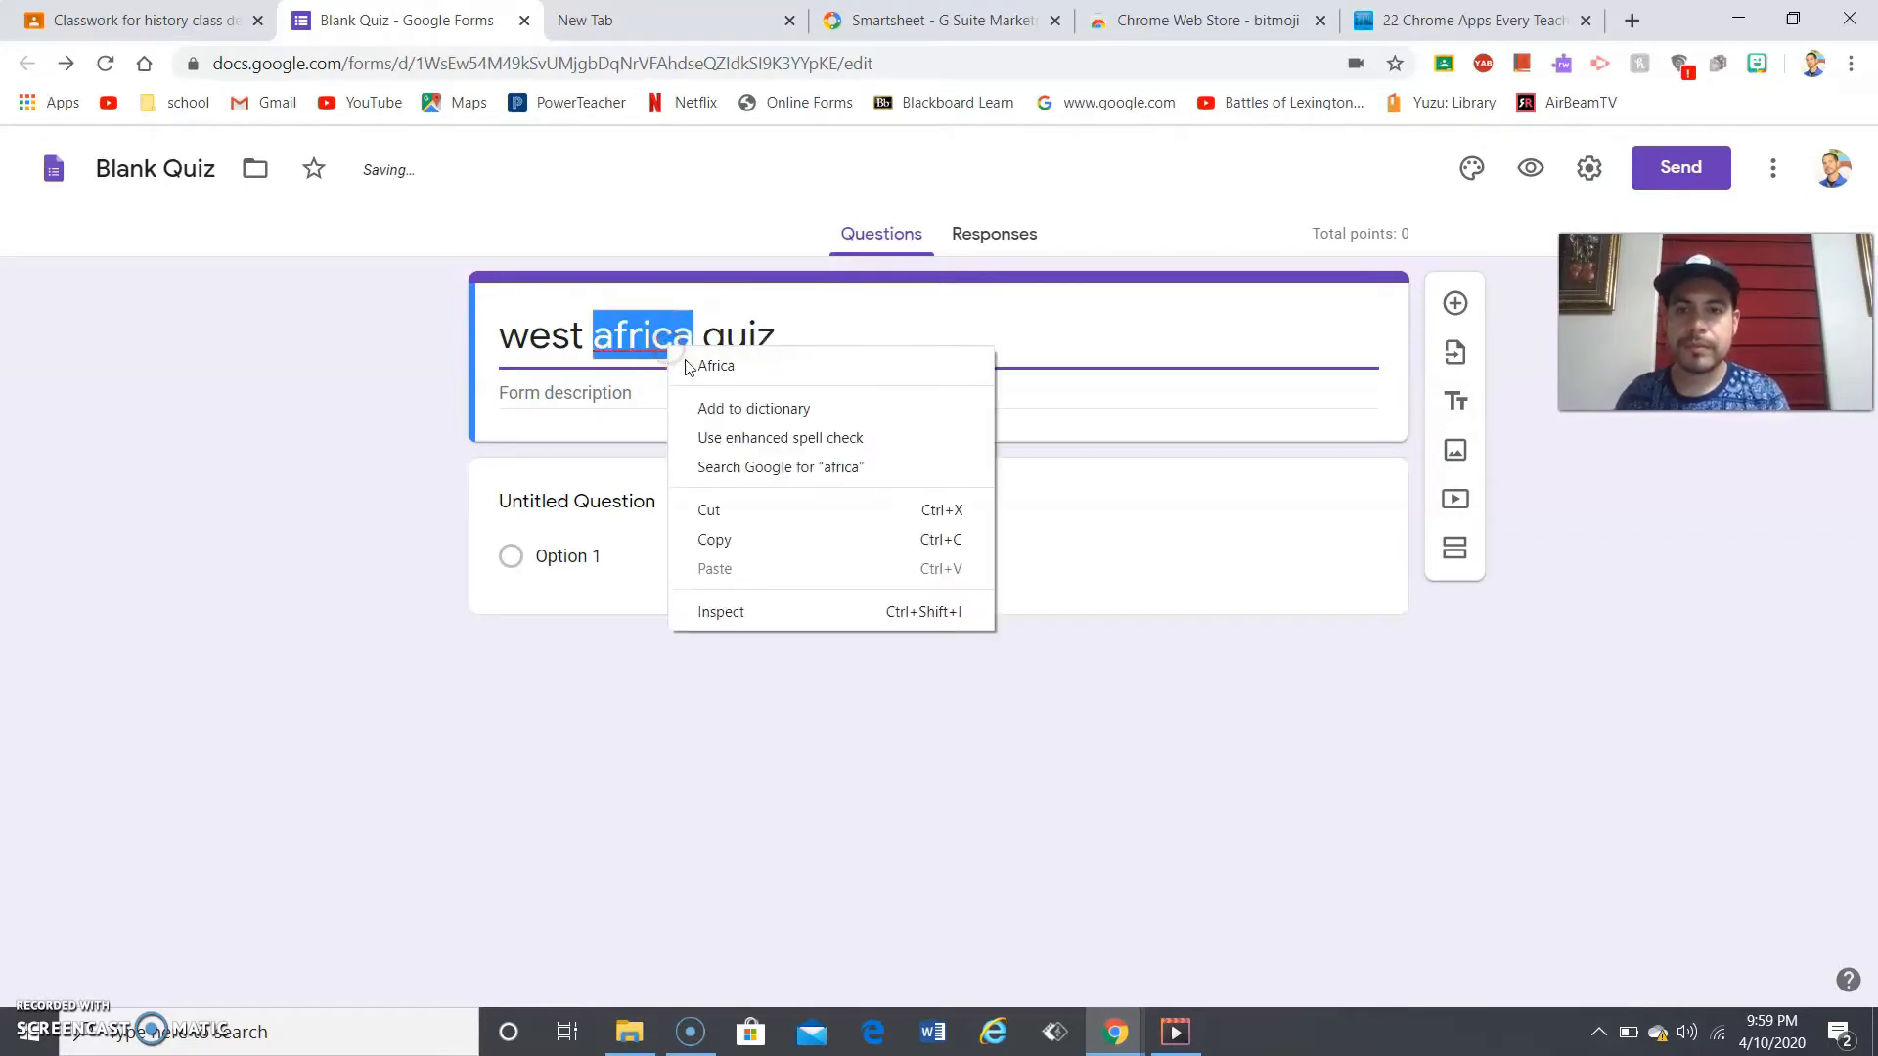
click(709, 382)
click(520, 337)
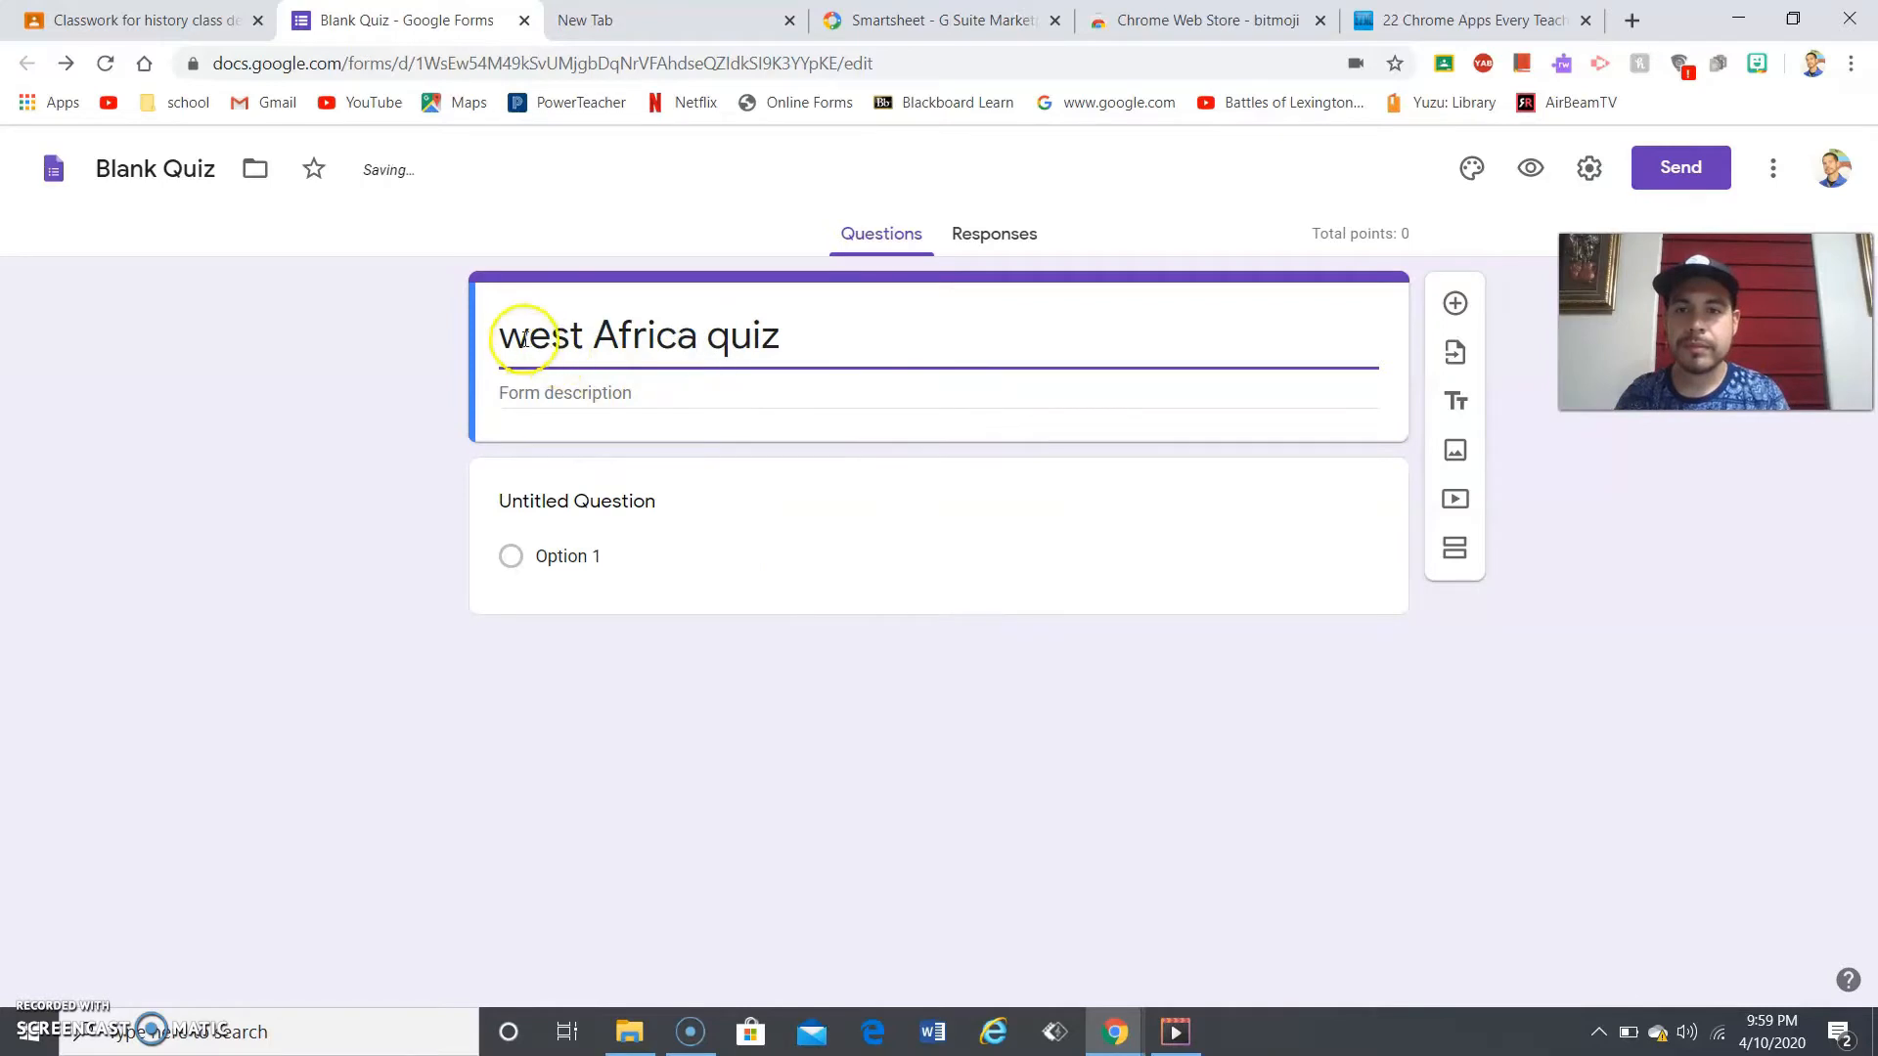
key(BackSpace)
text(Q)
key(BackSpace)
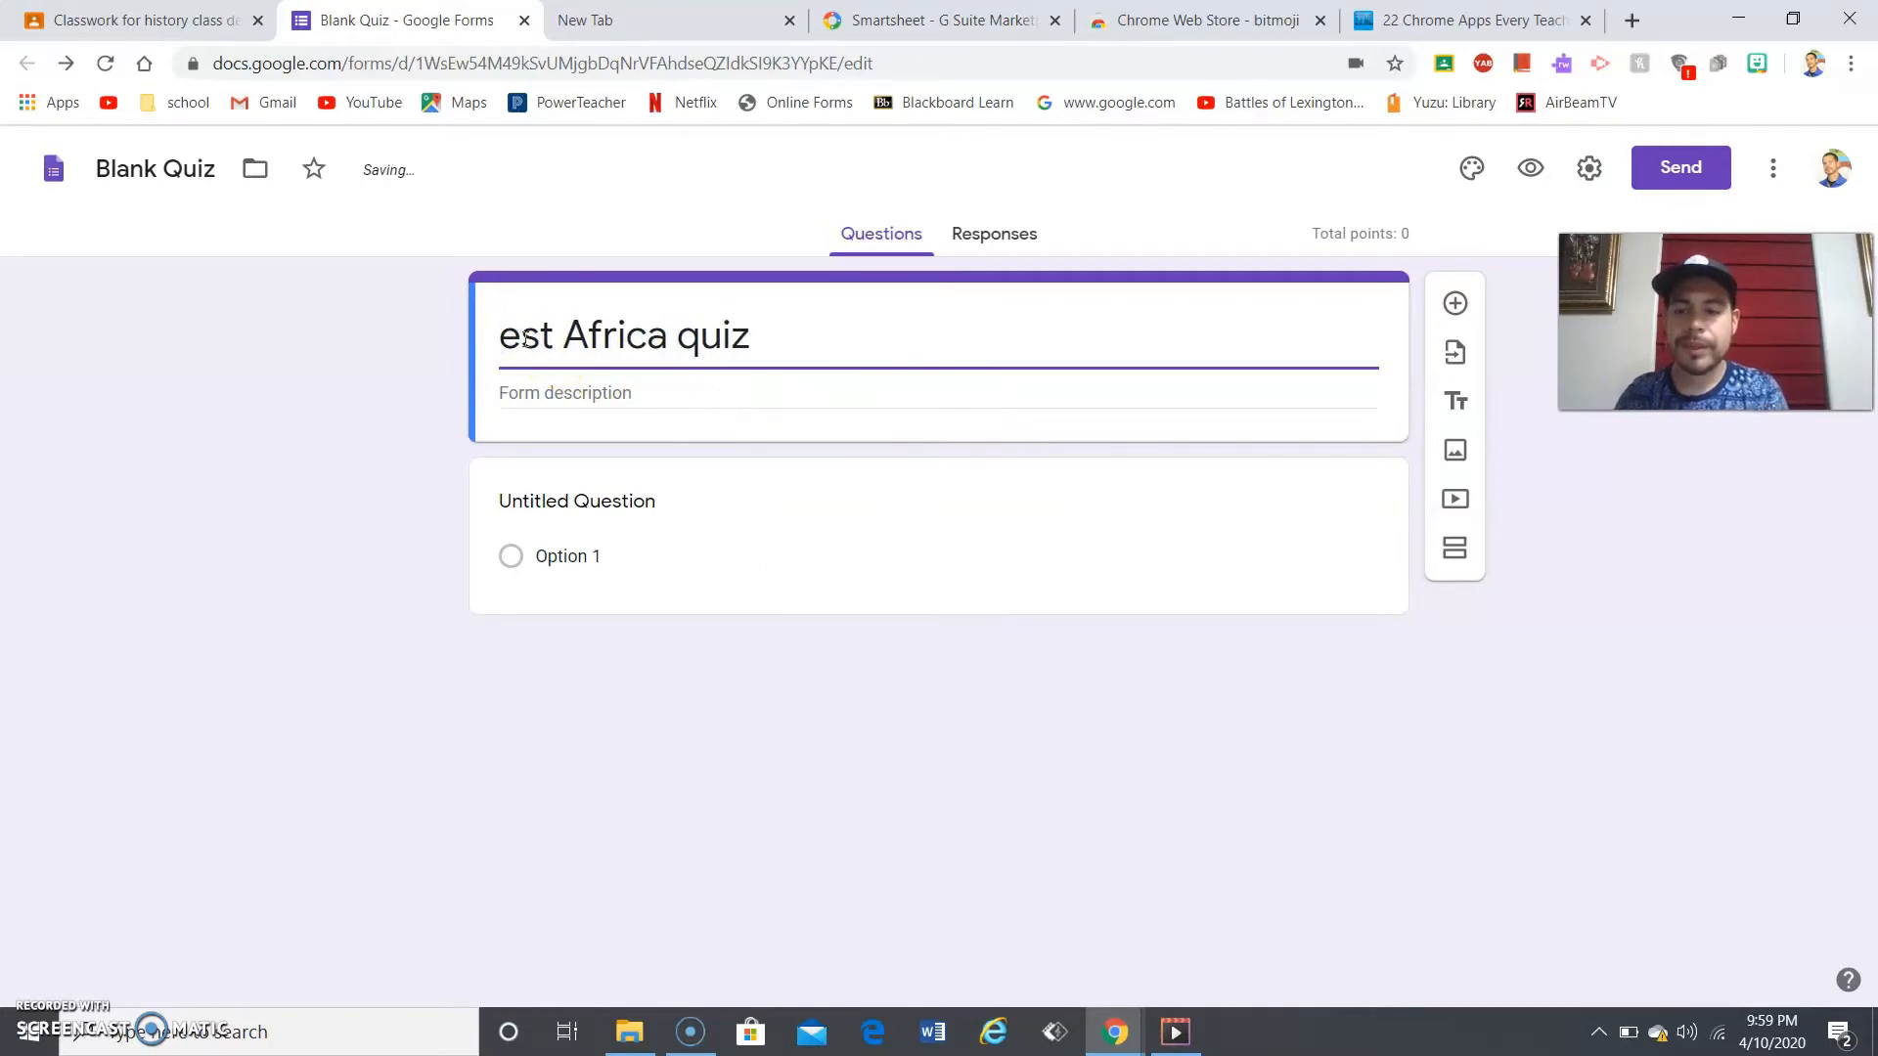
text(W)
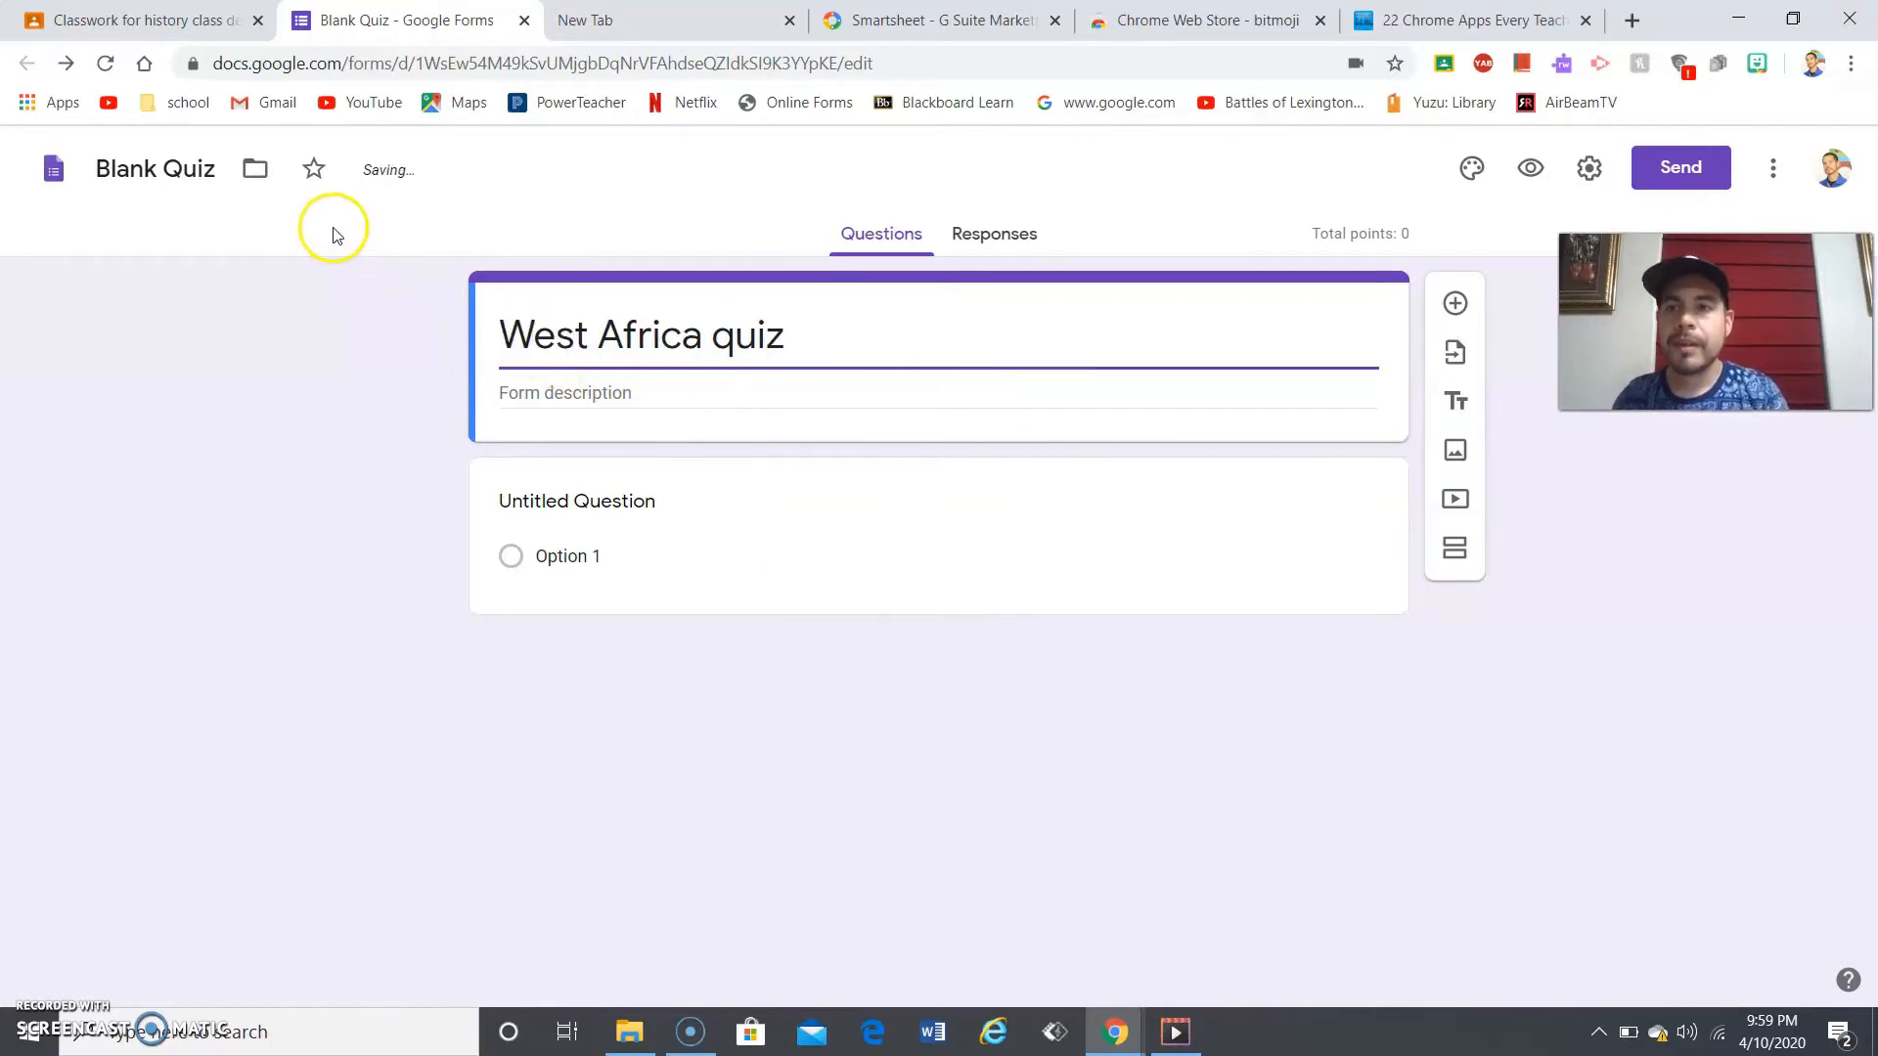
click(929, 387)
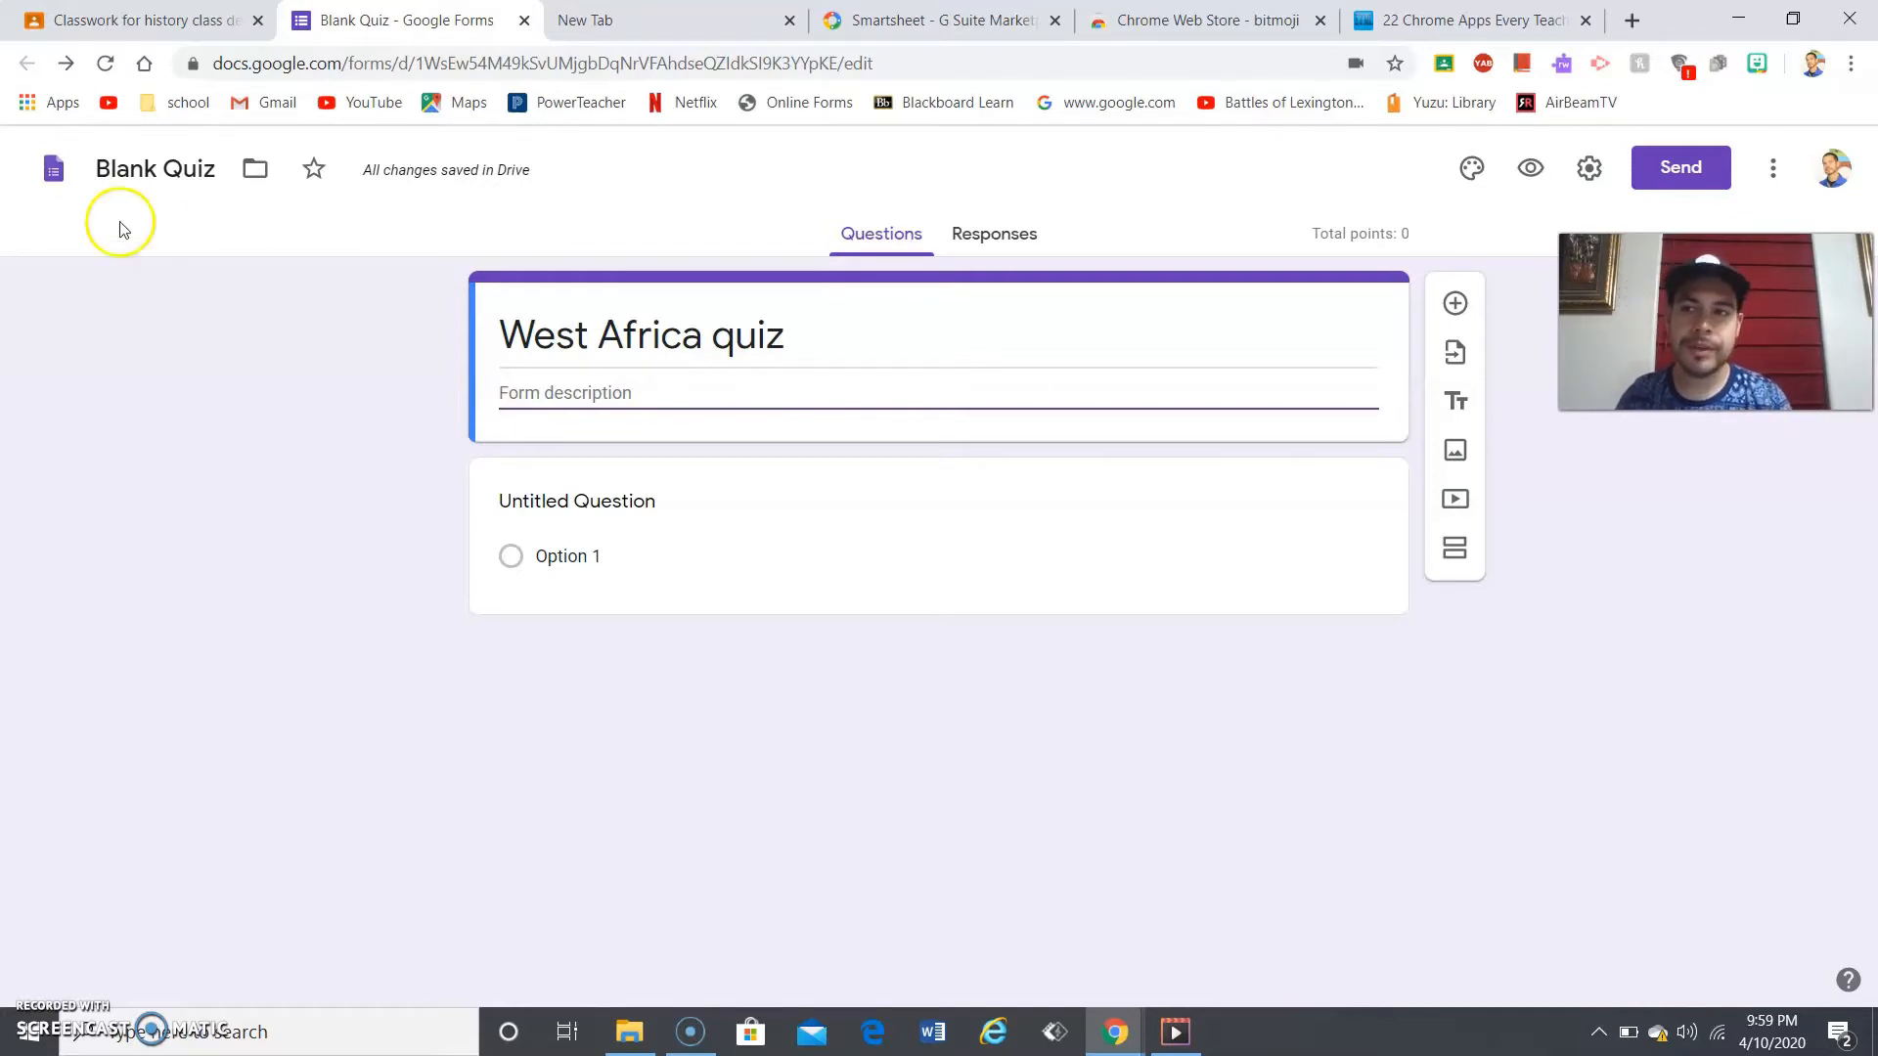
- Copy the heading and paste 'West Africa quiz' as the form's file name
click(153, 176)
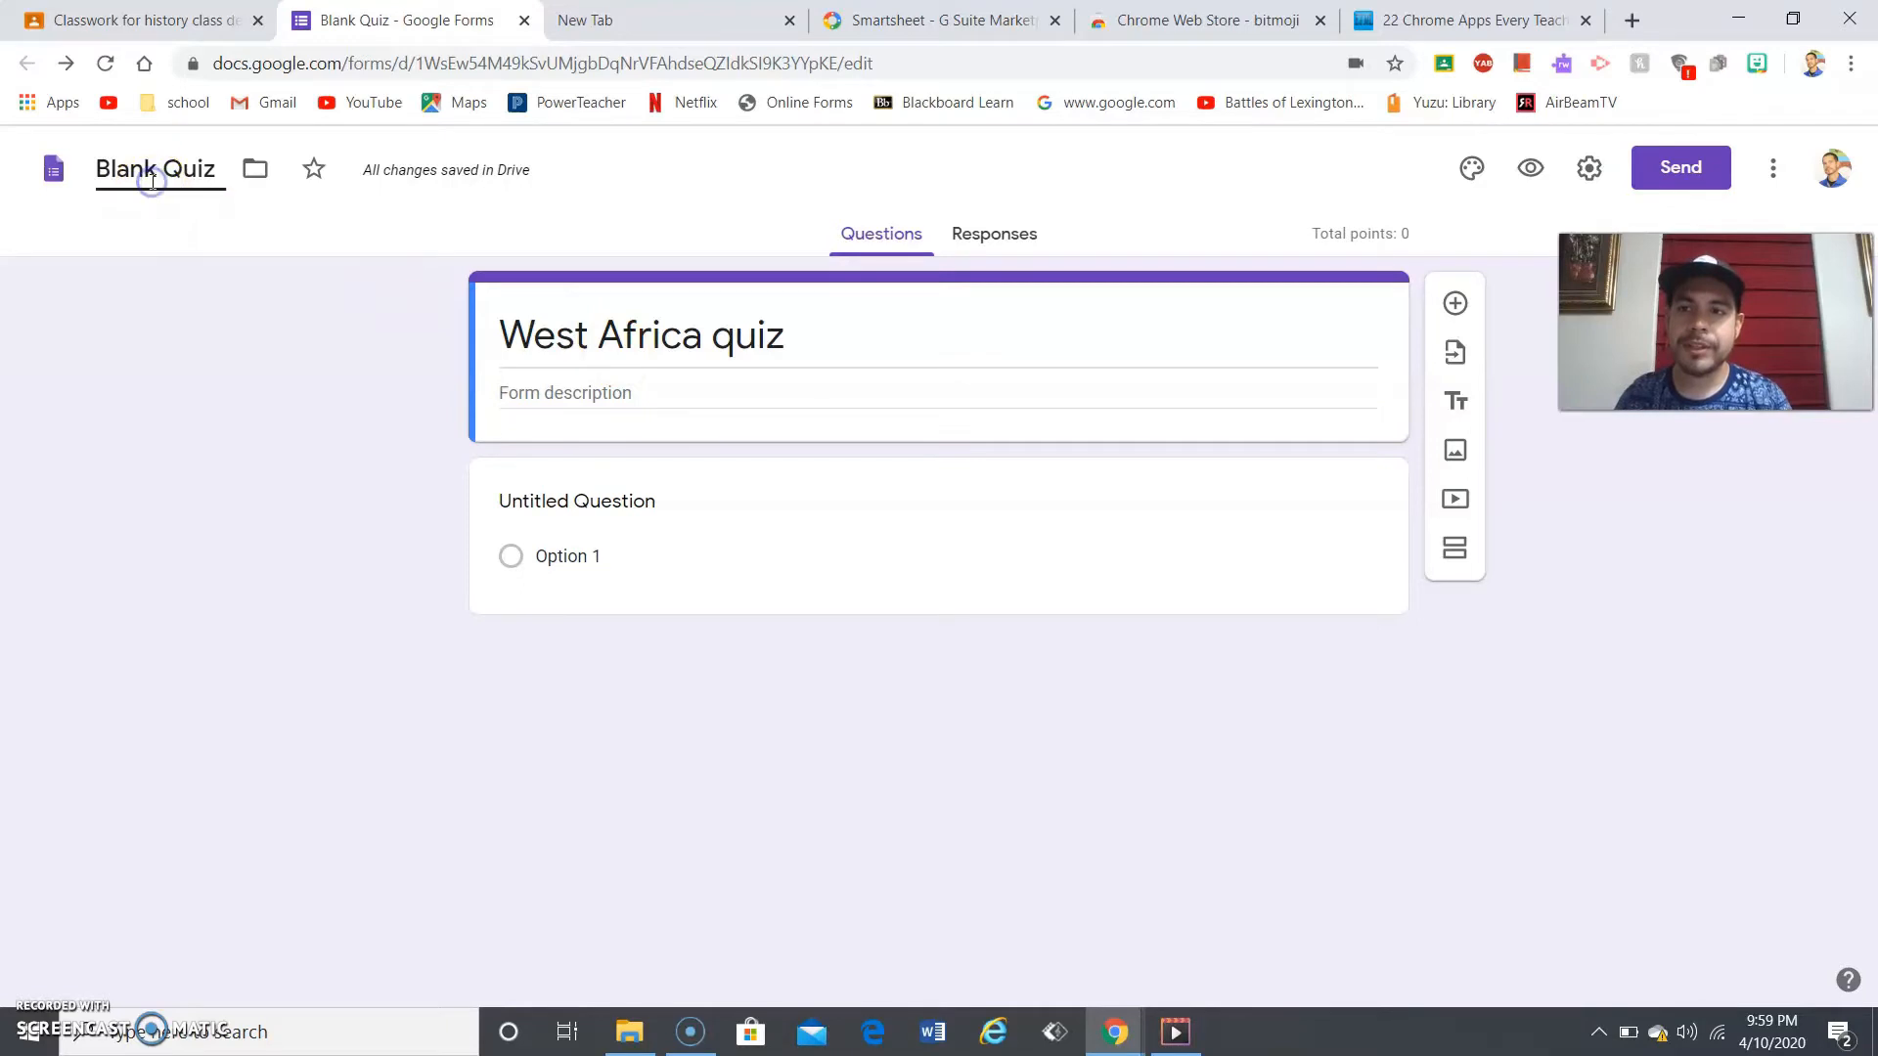
triple_click(153, 176)
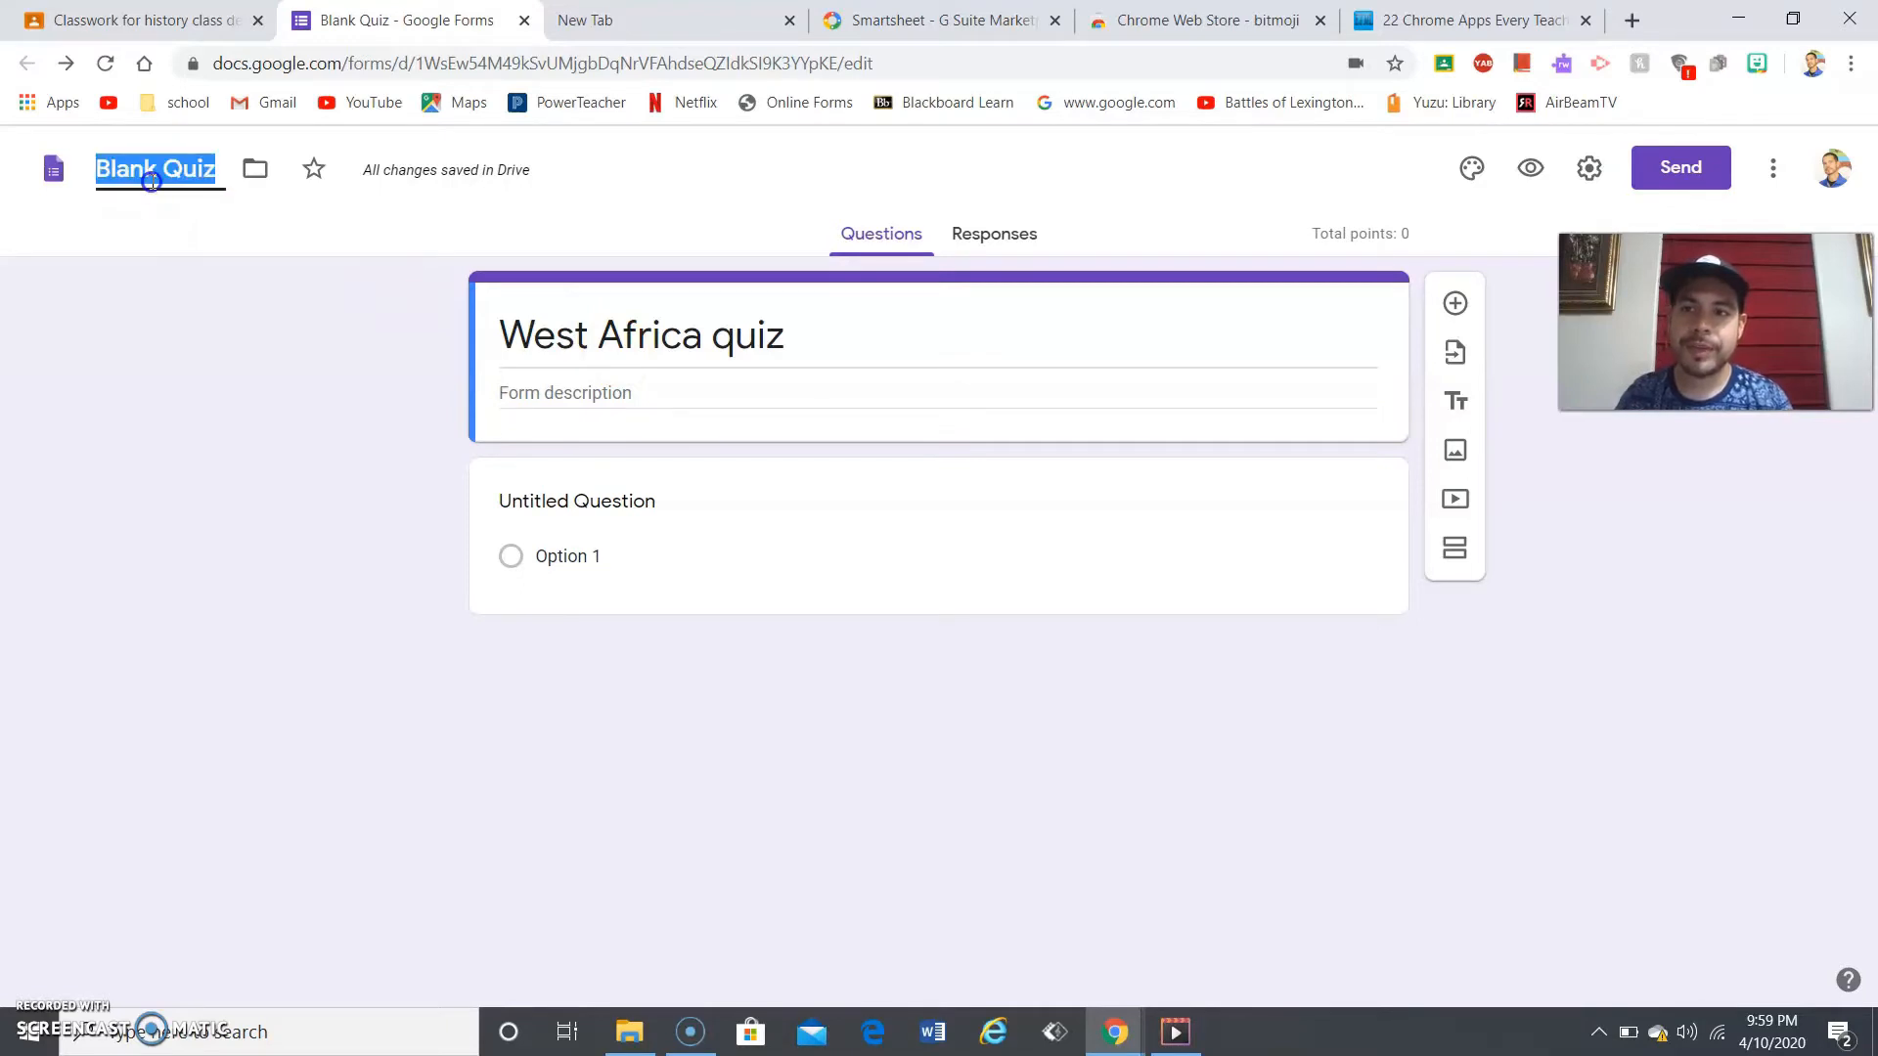
triple_click(621, 356)
key(ctrl+c)
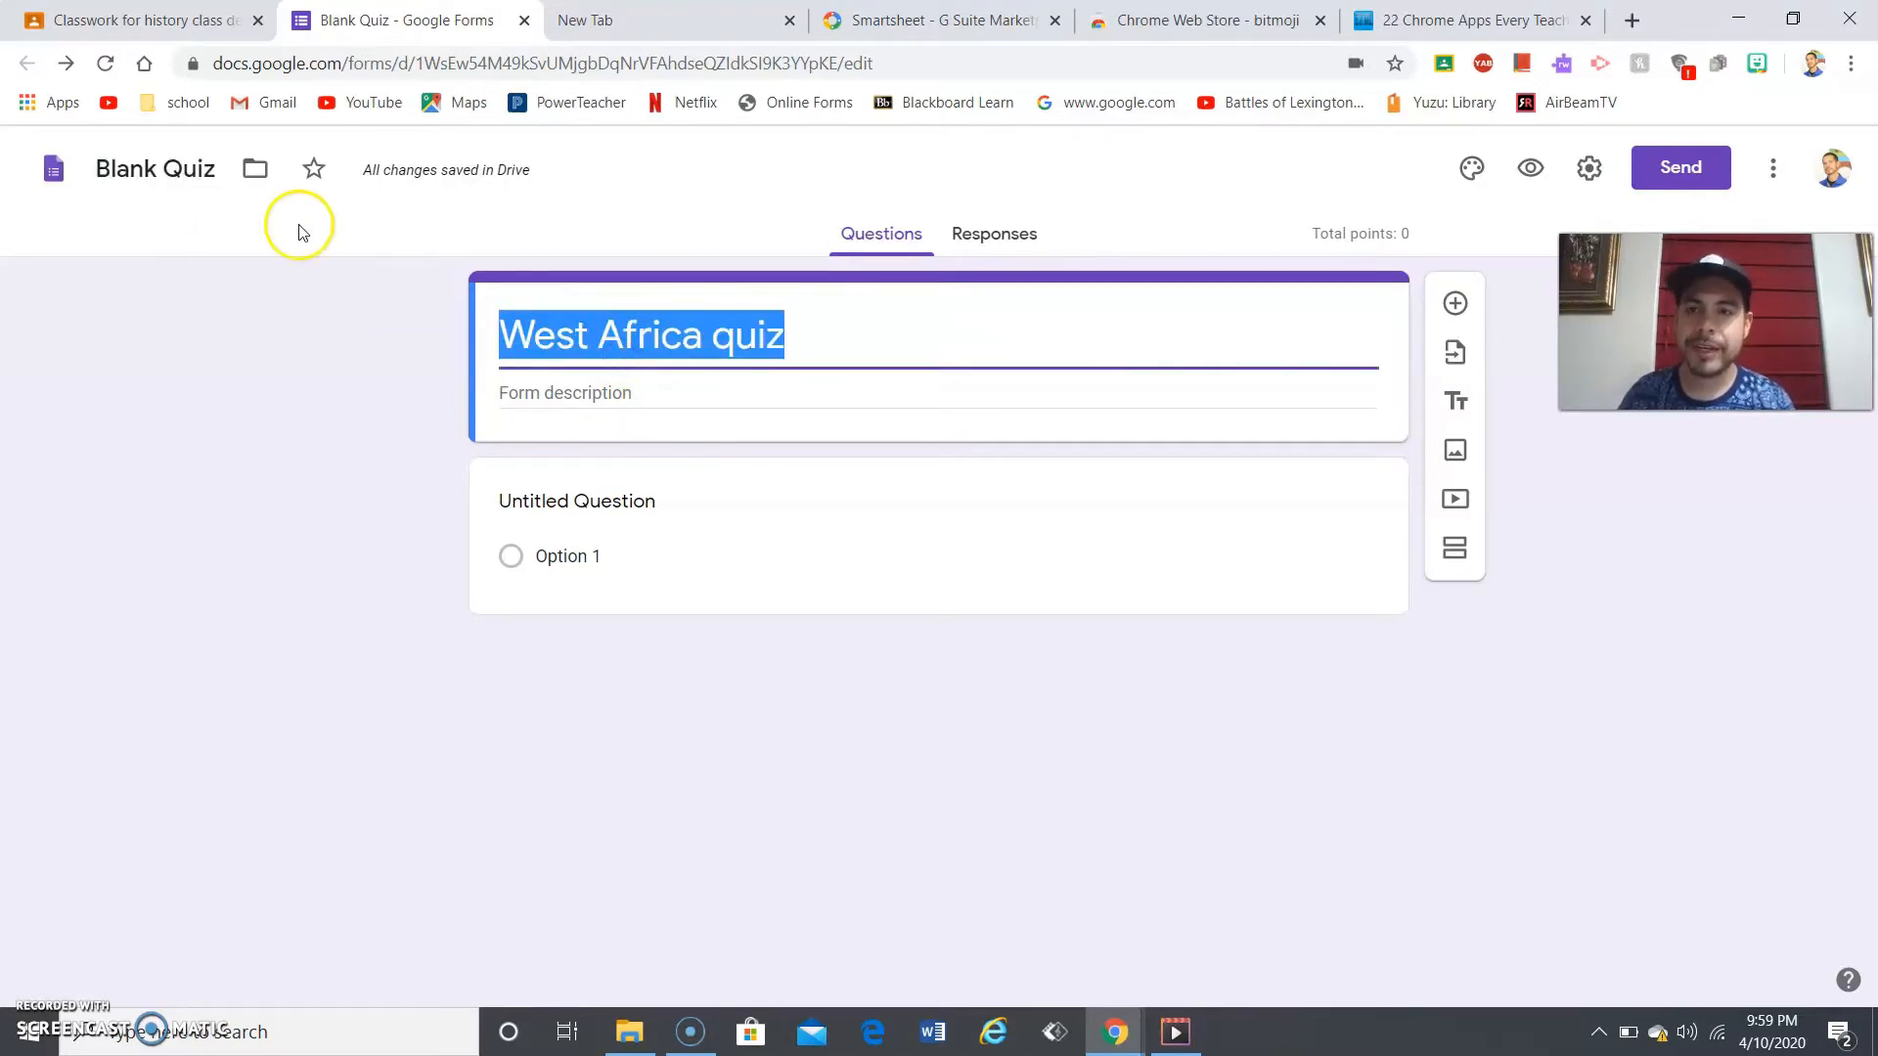
click(155, 161)
triple_click(154, 159)
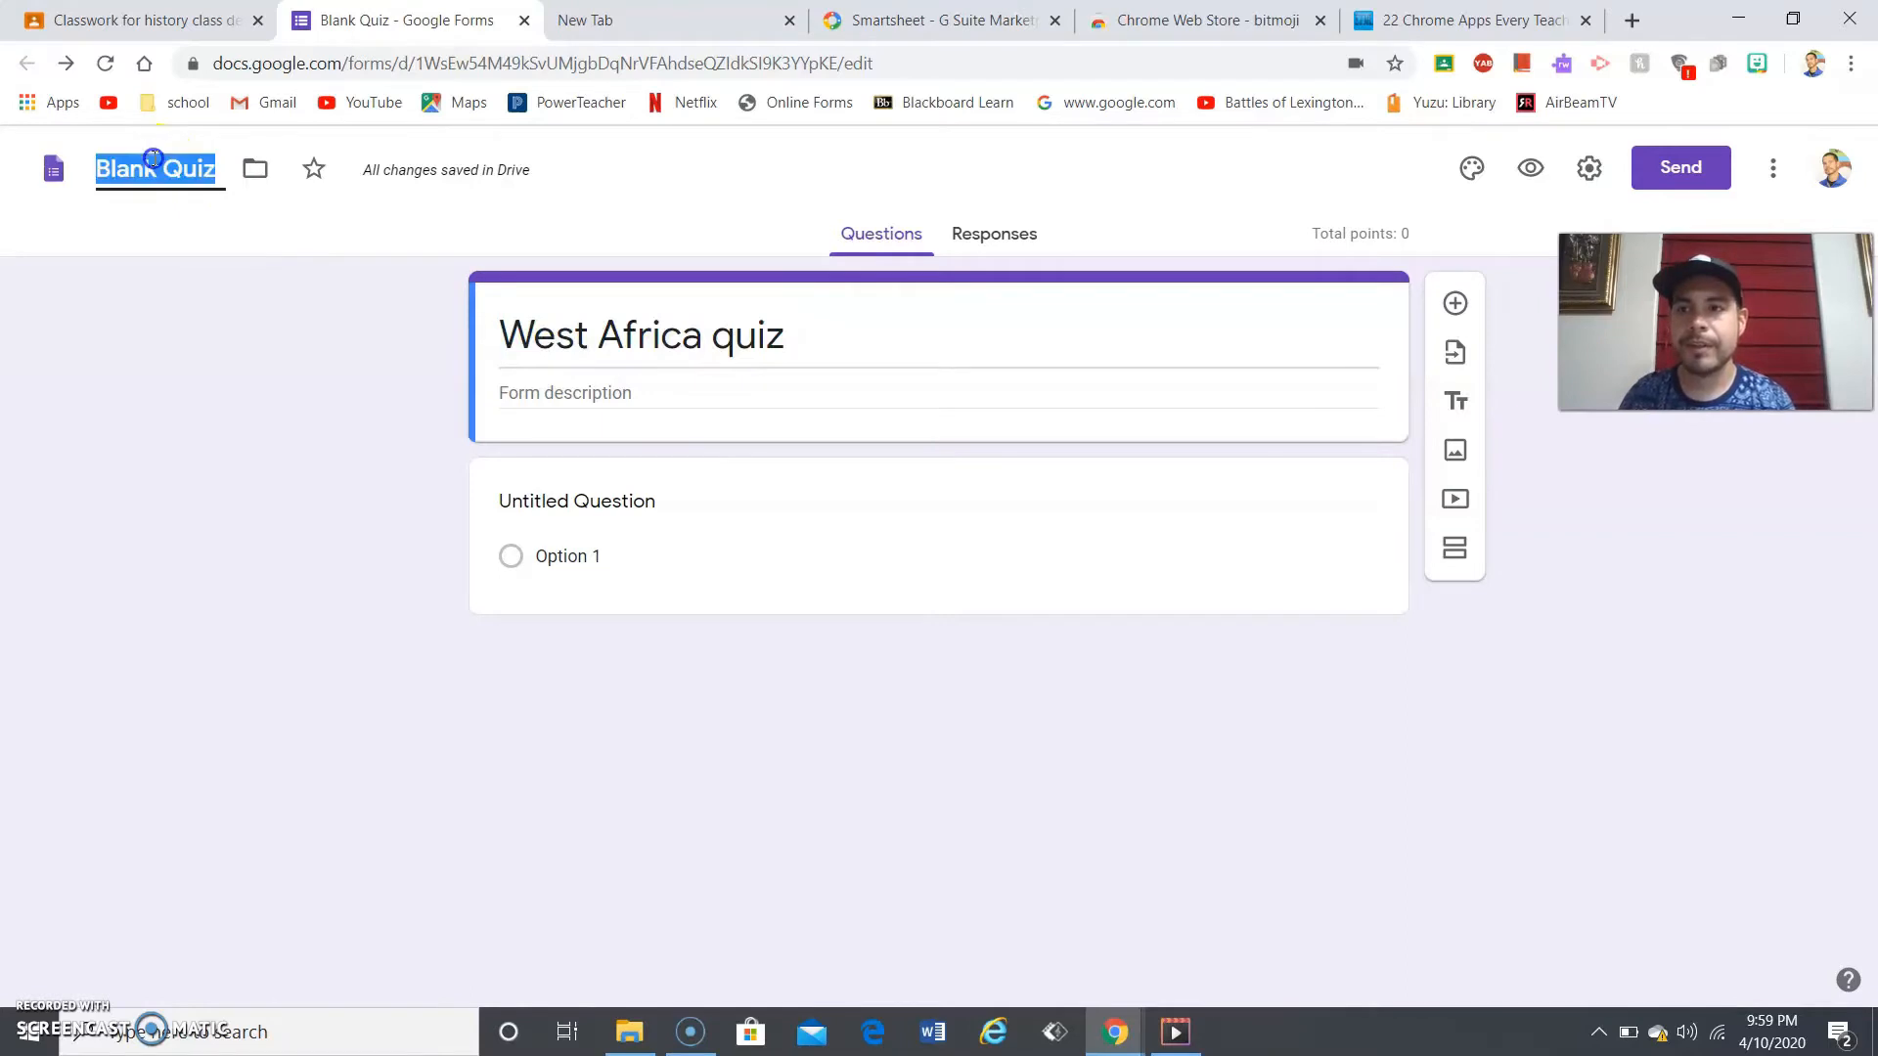
key(ctrl+v)
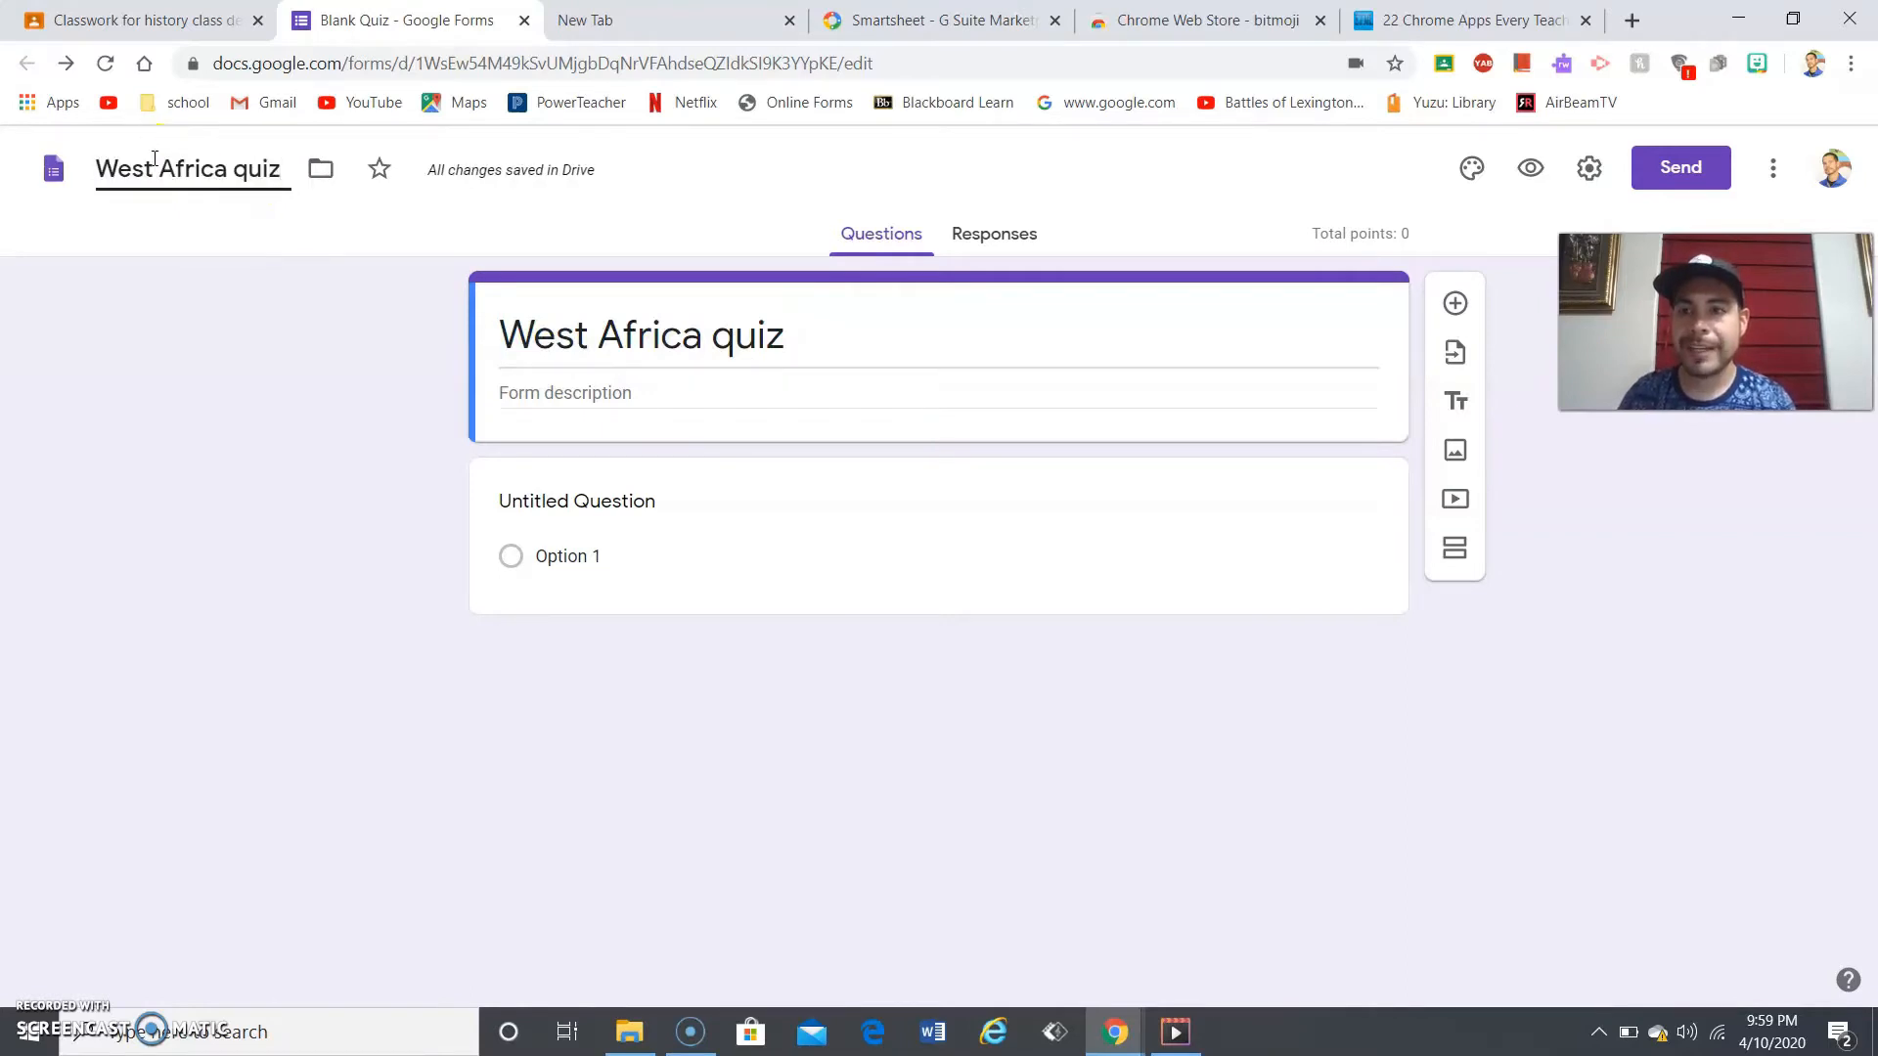
click(321, 364)
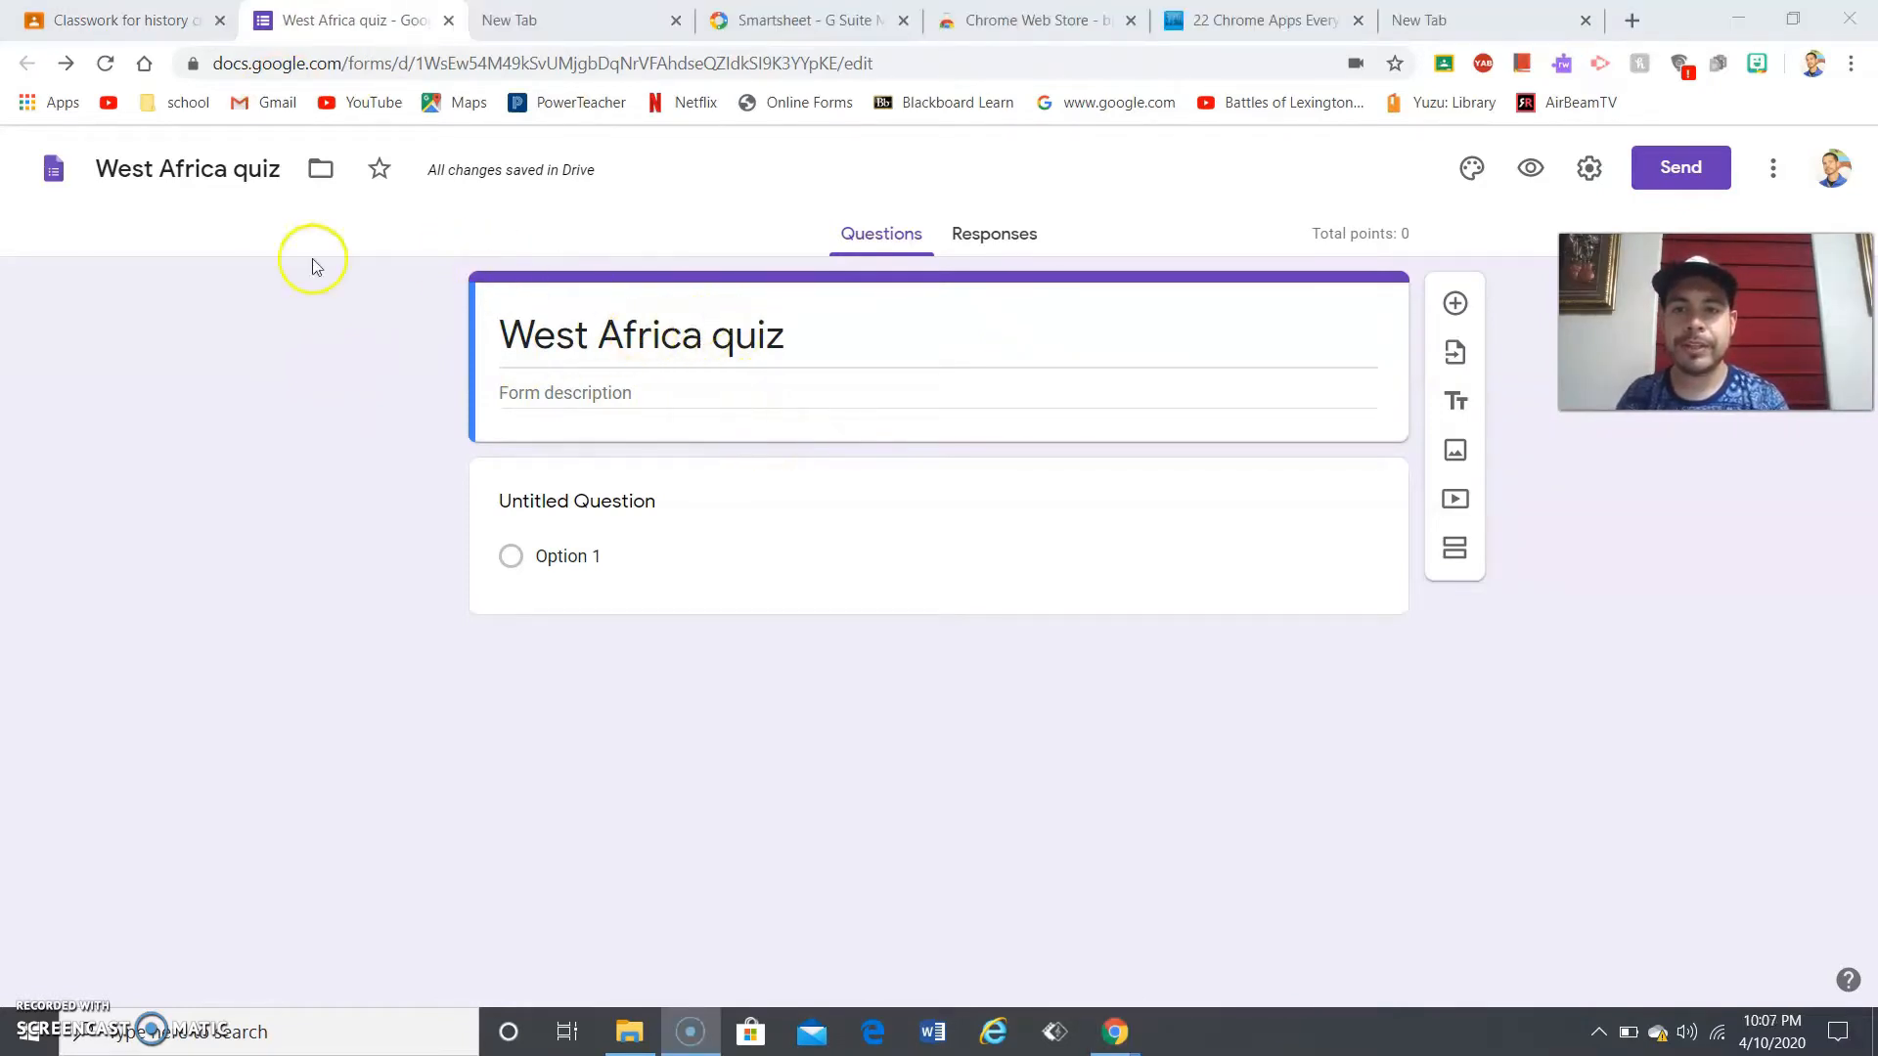
click(591, 389)
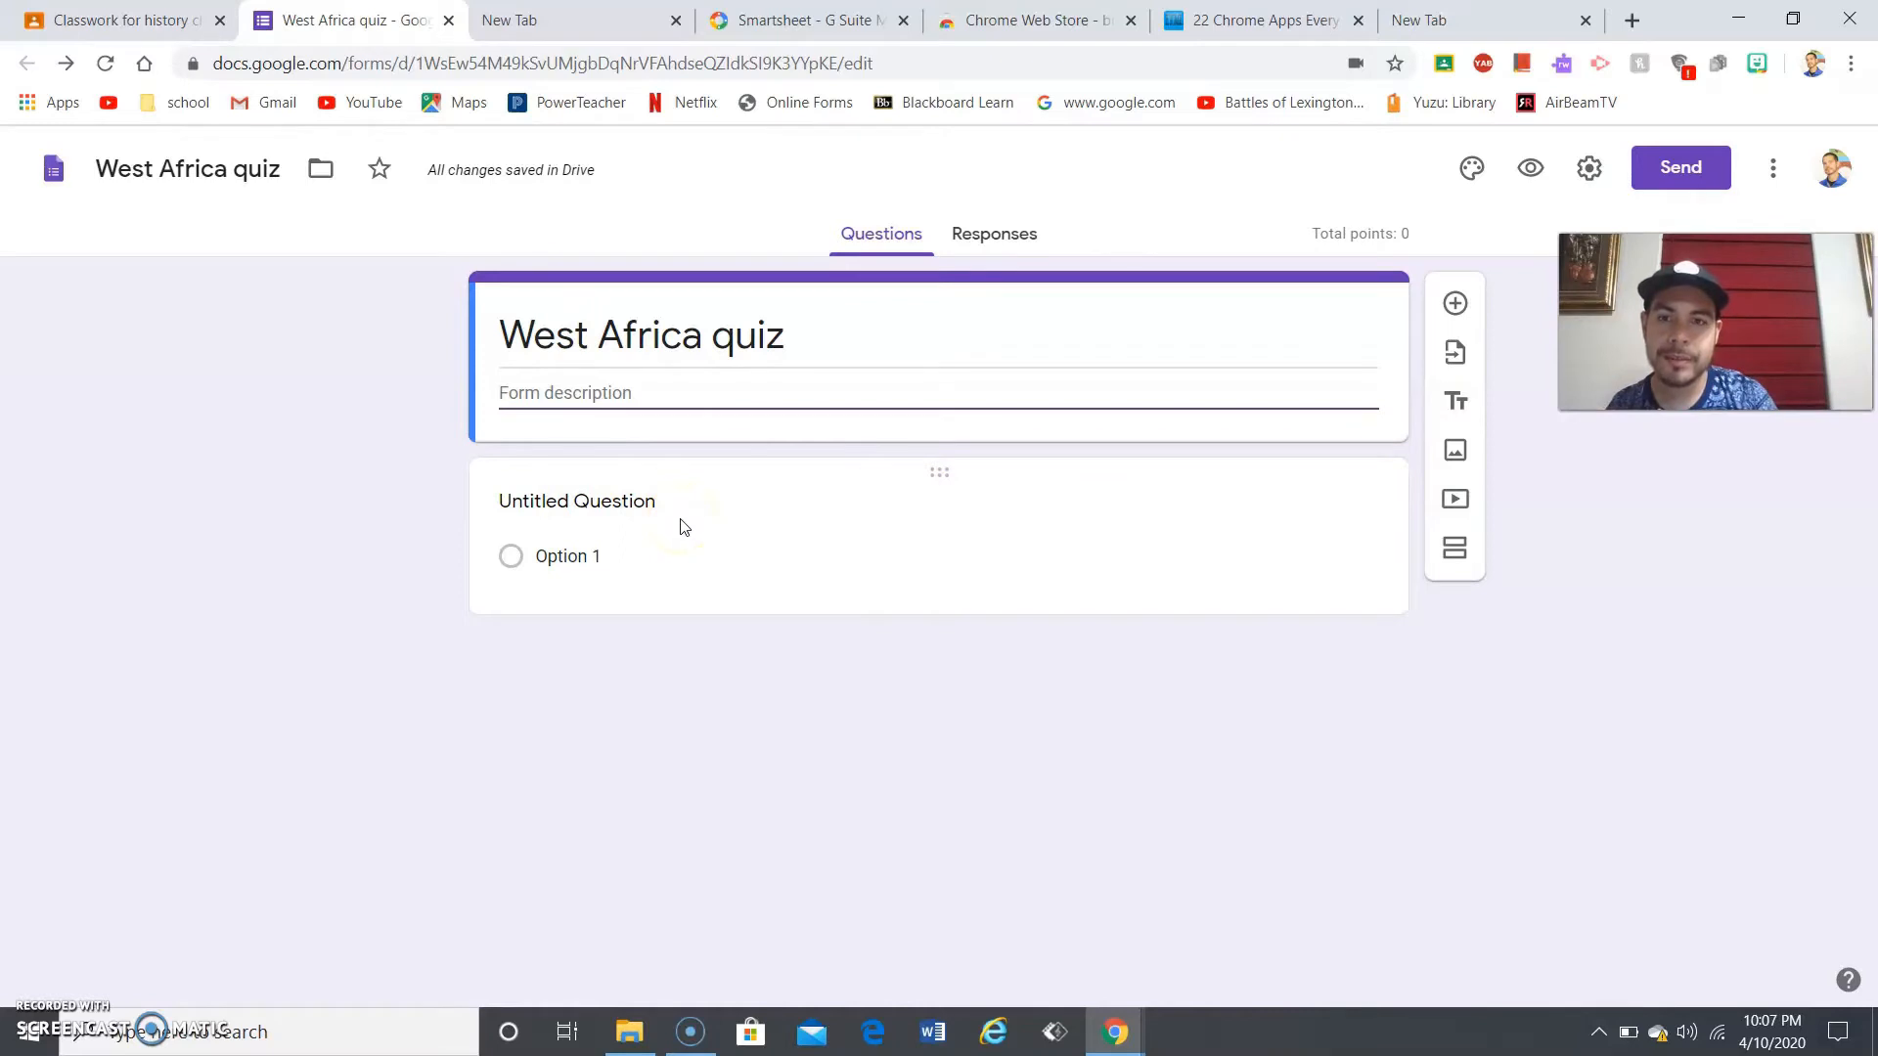
click(624, 495)
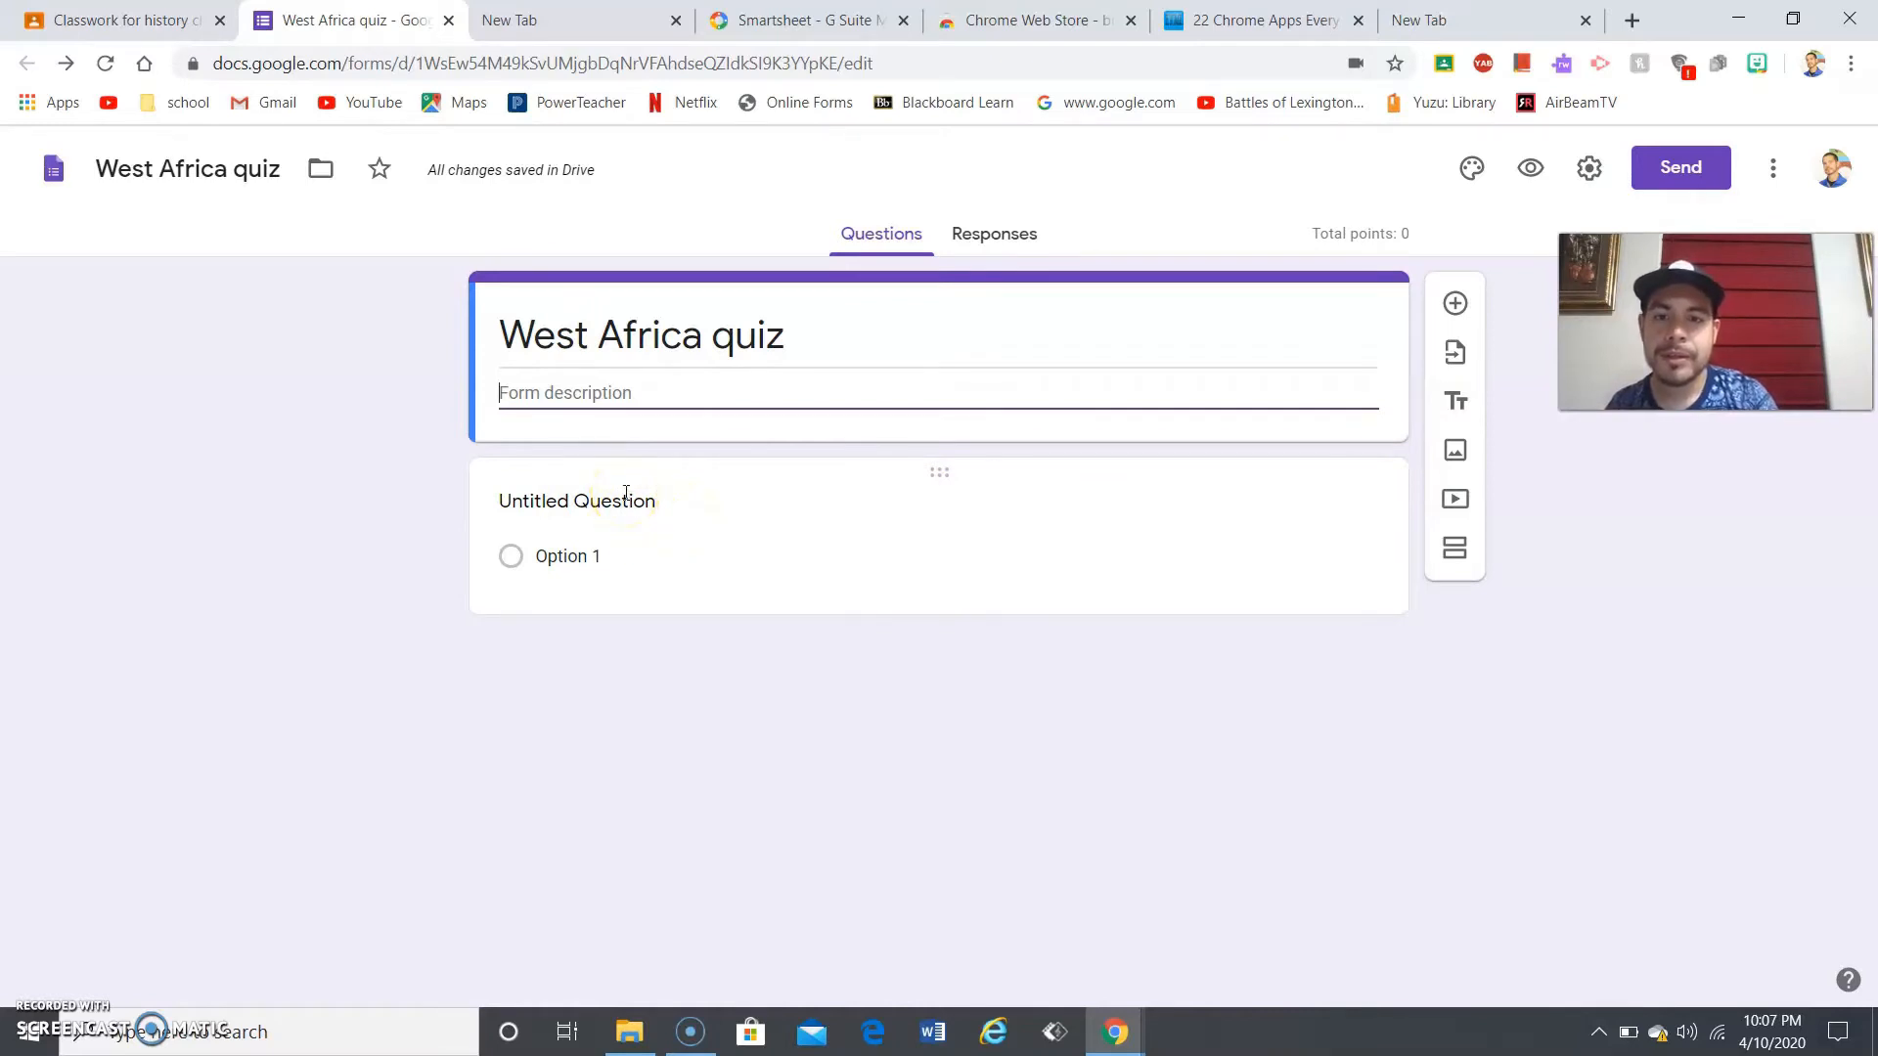
- Title the first question 'where is west africa' with choices 'south' and 'west'
click(626, 493)
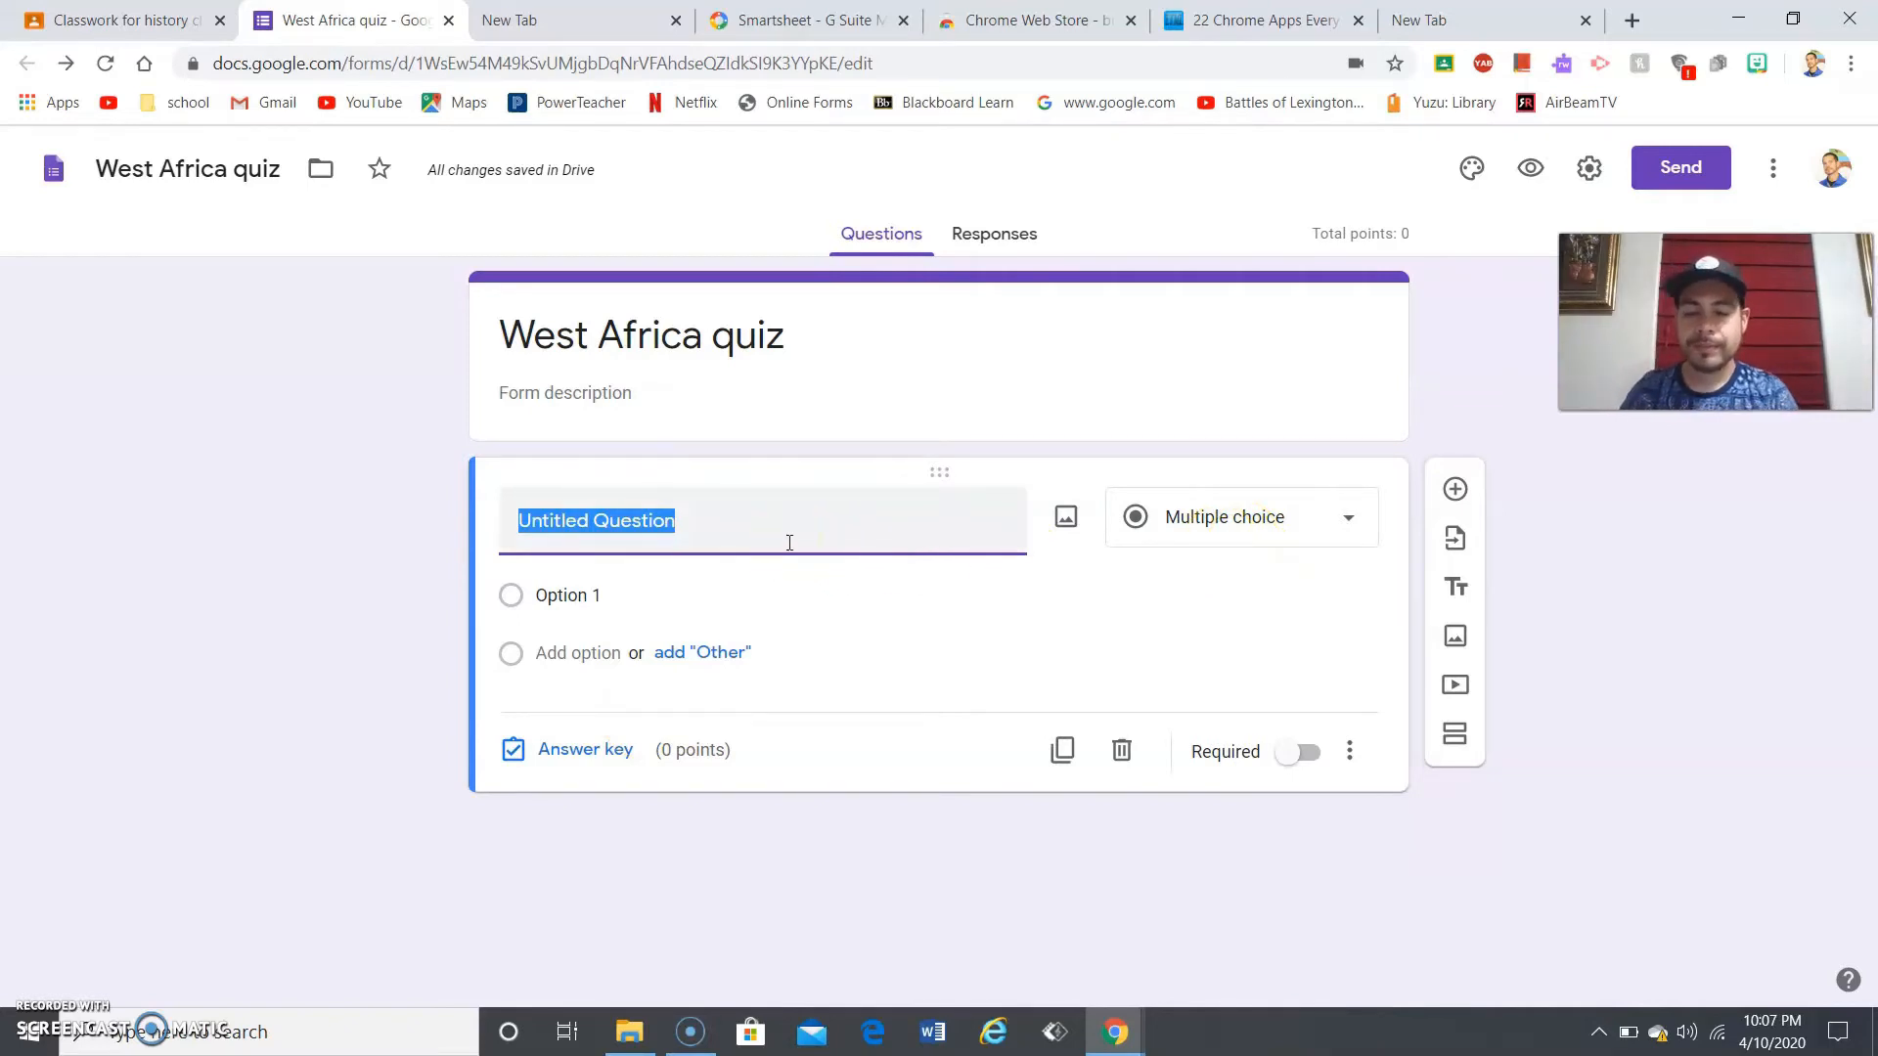
text(where)
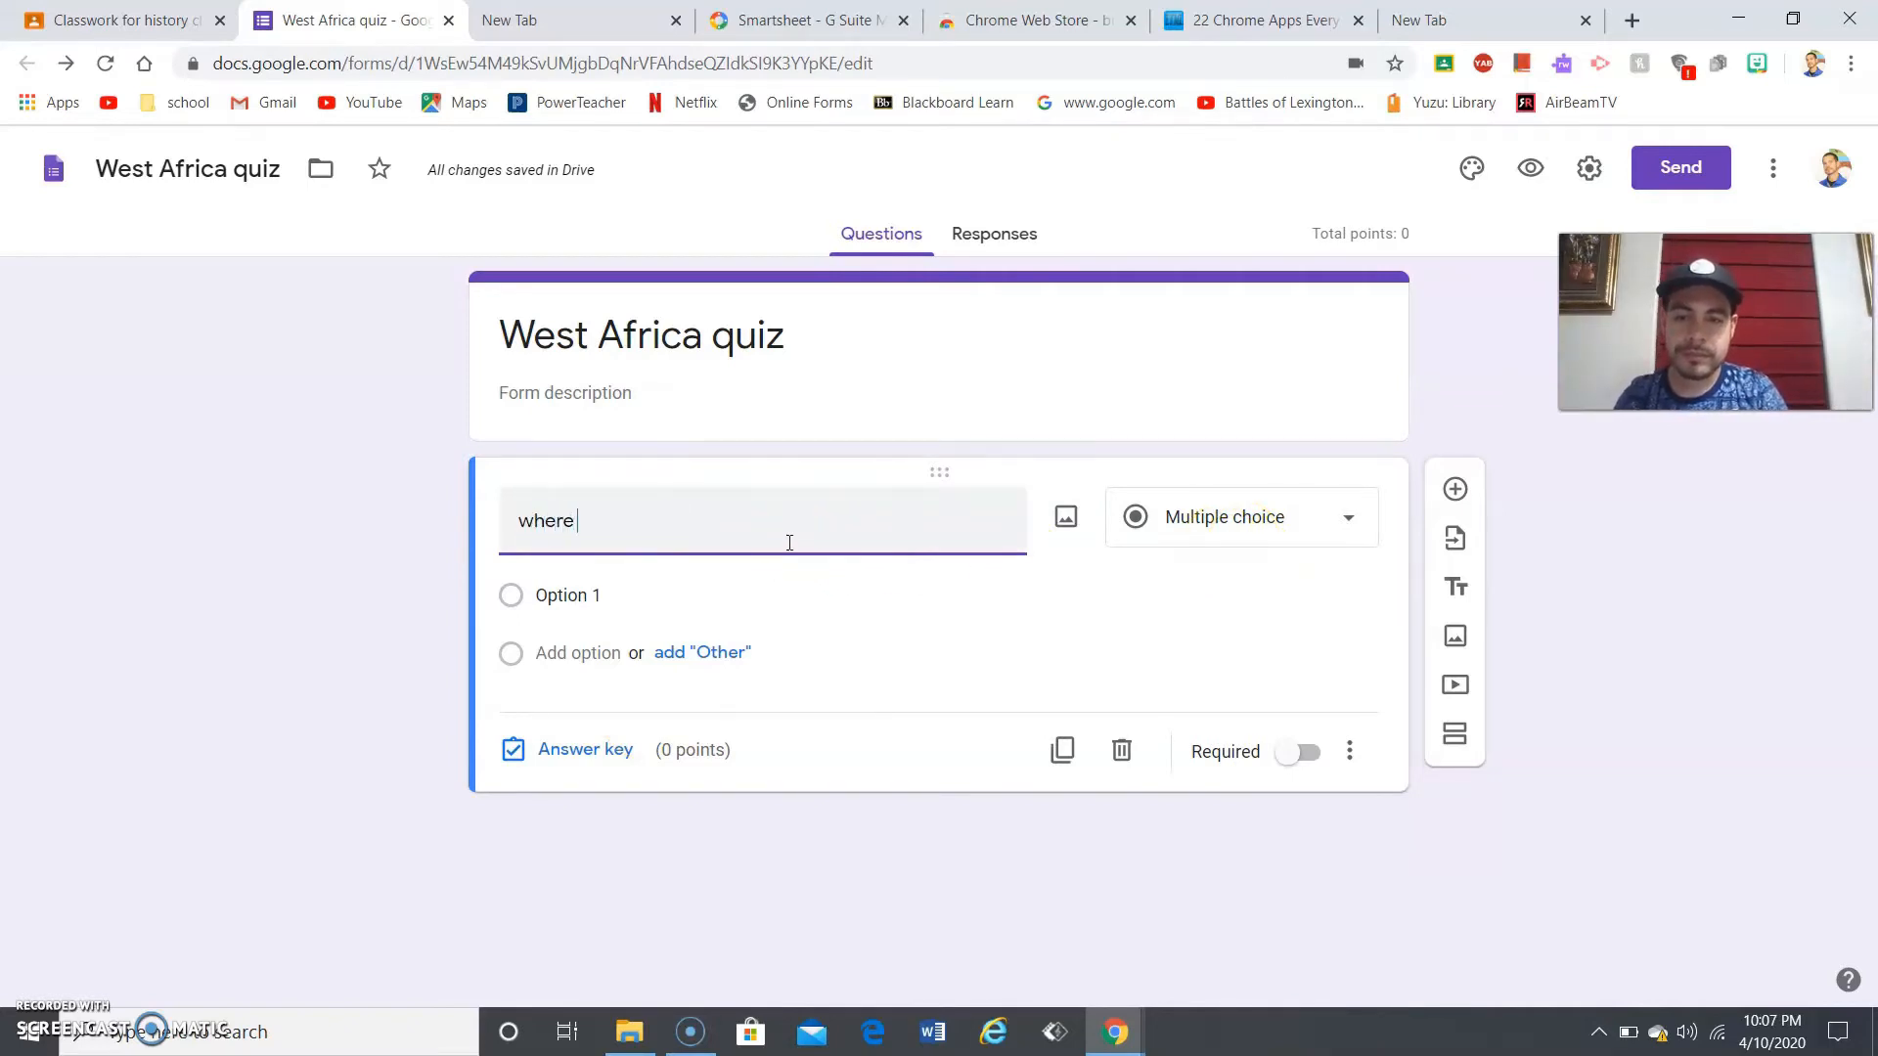
text( is west)
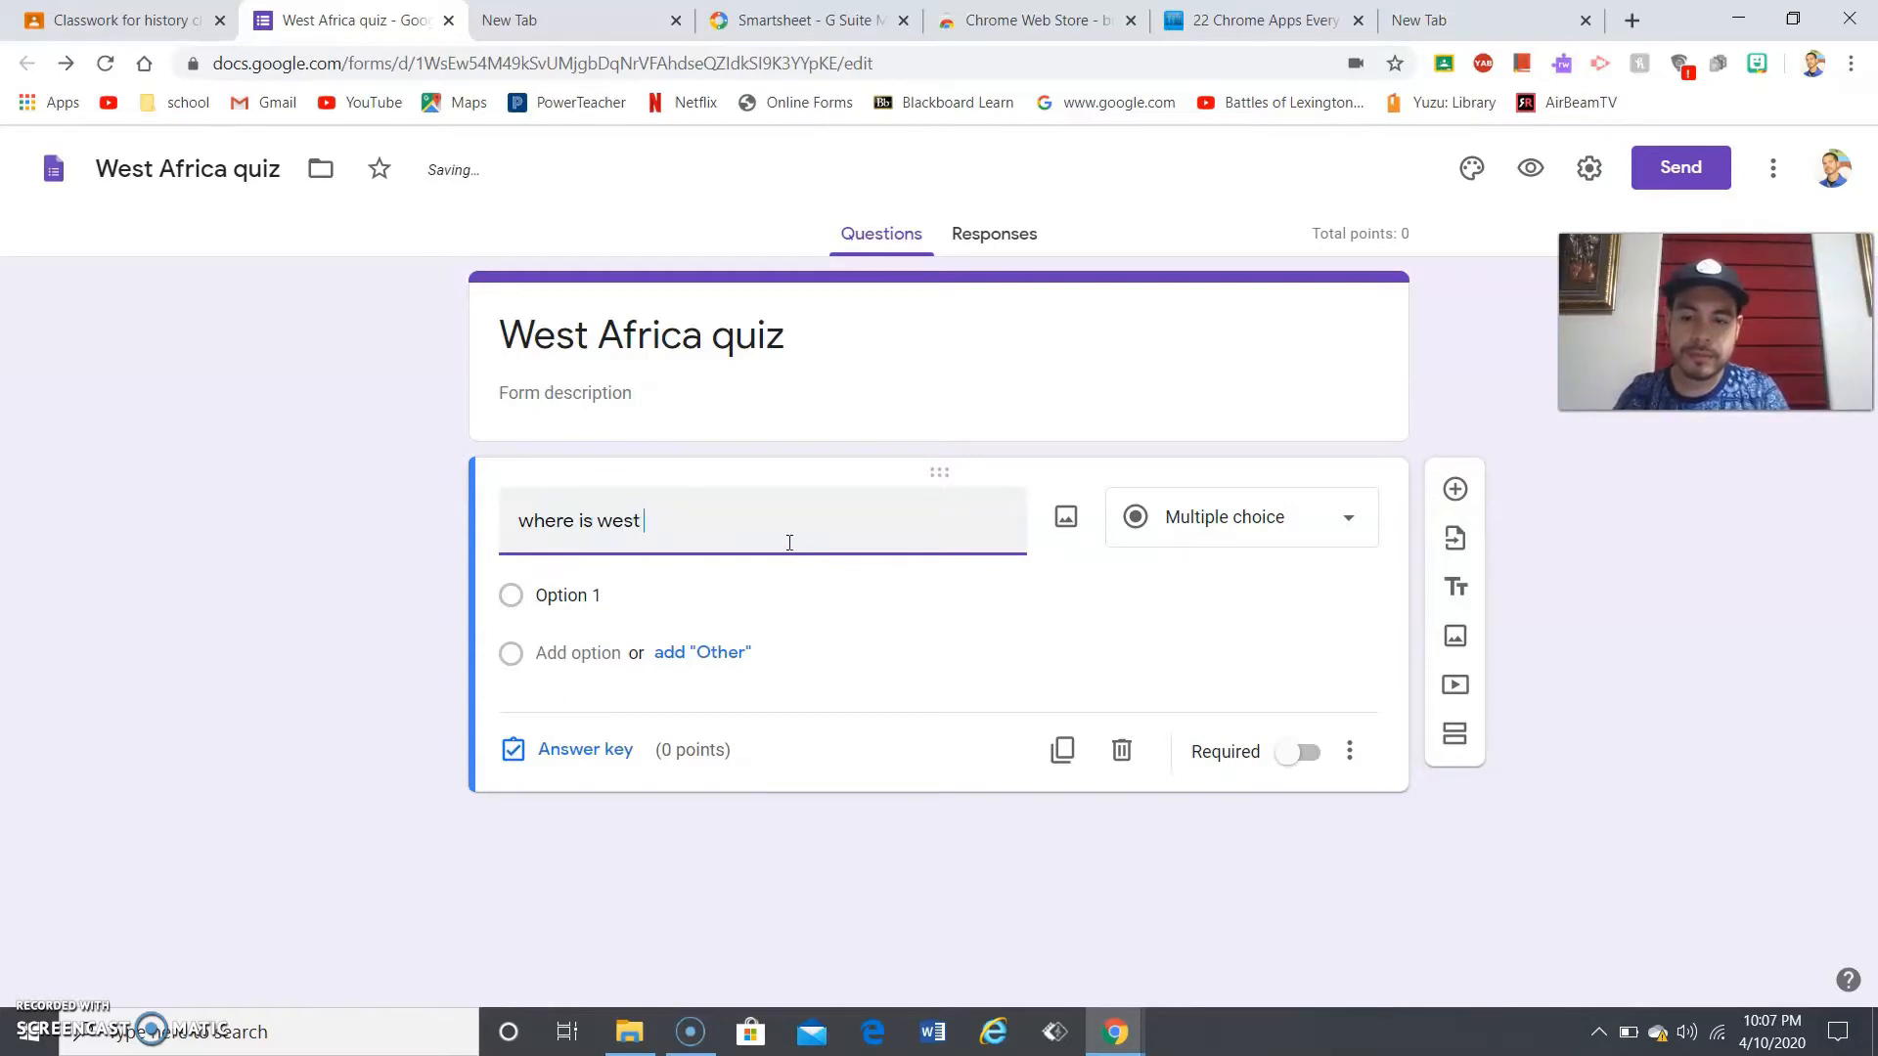
text( africa)
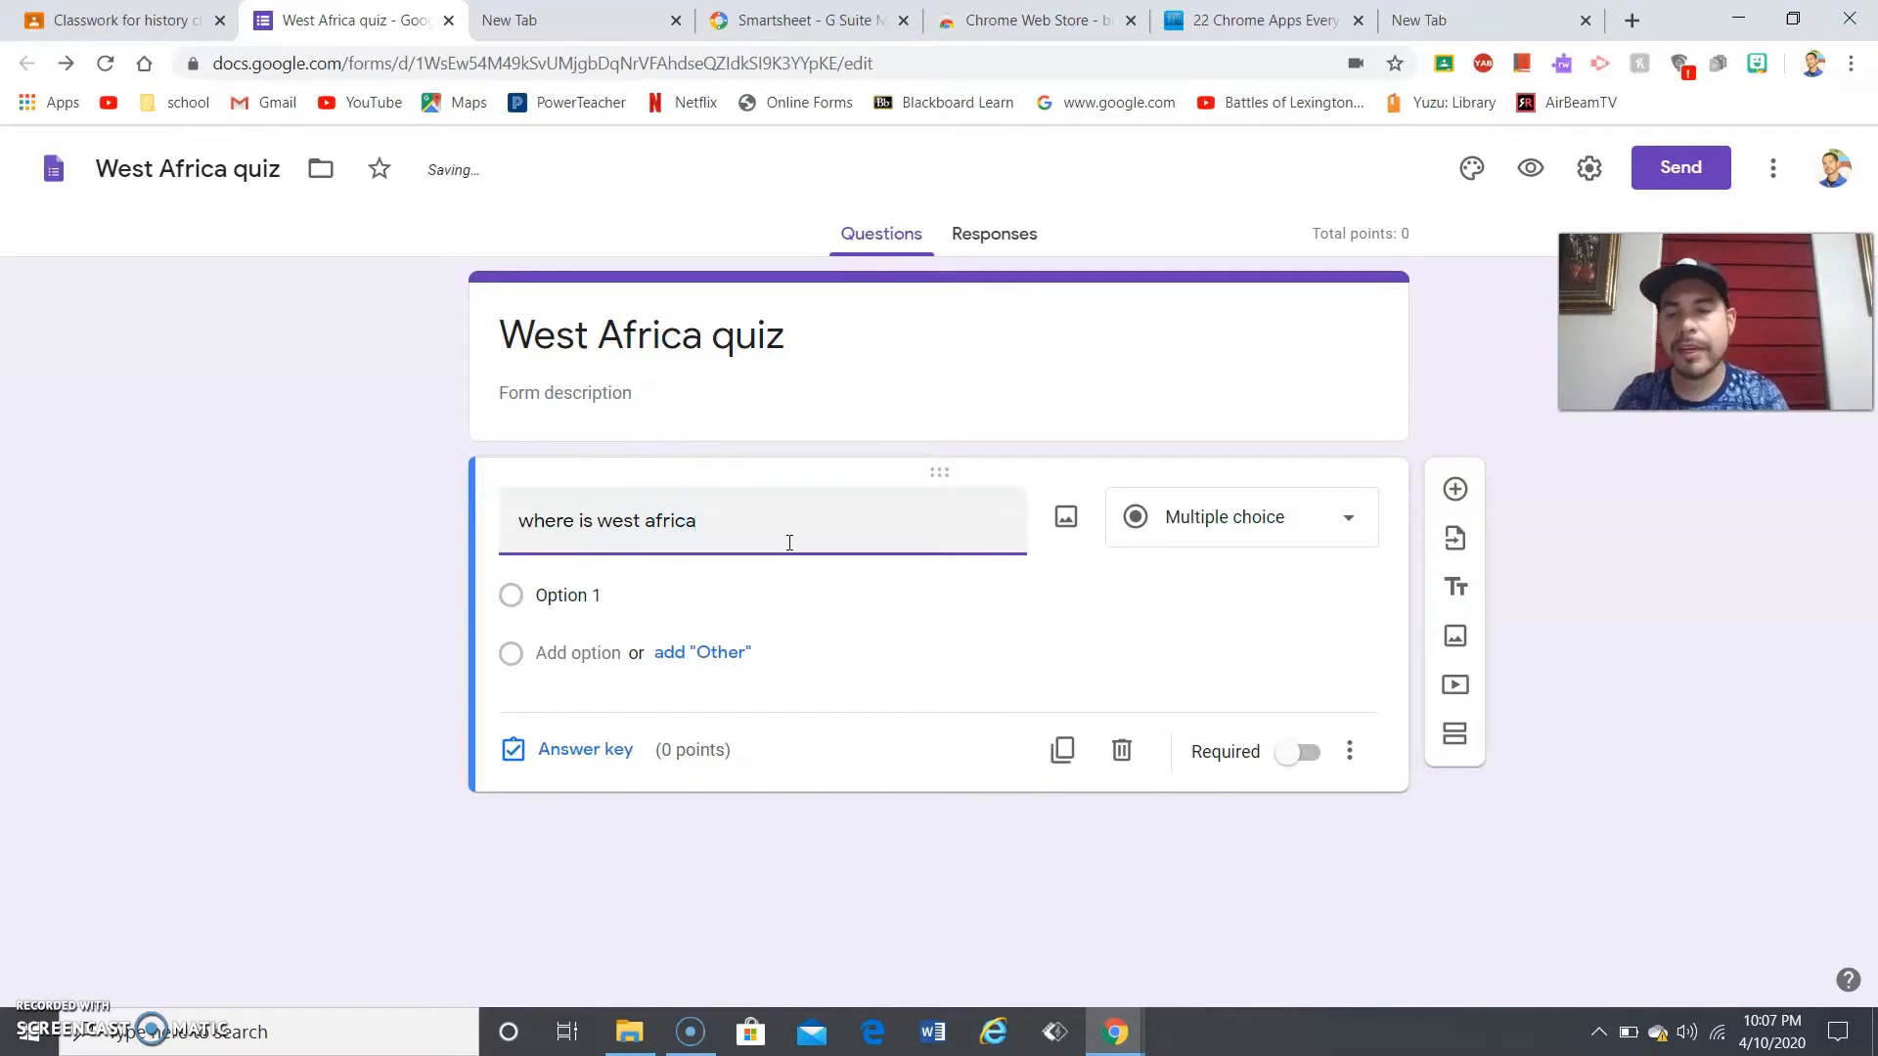
click(512, 602)
click(515, 603)
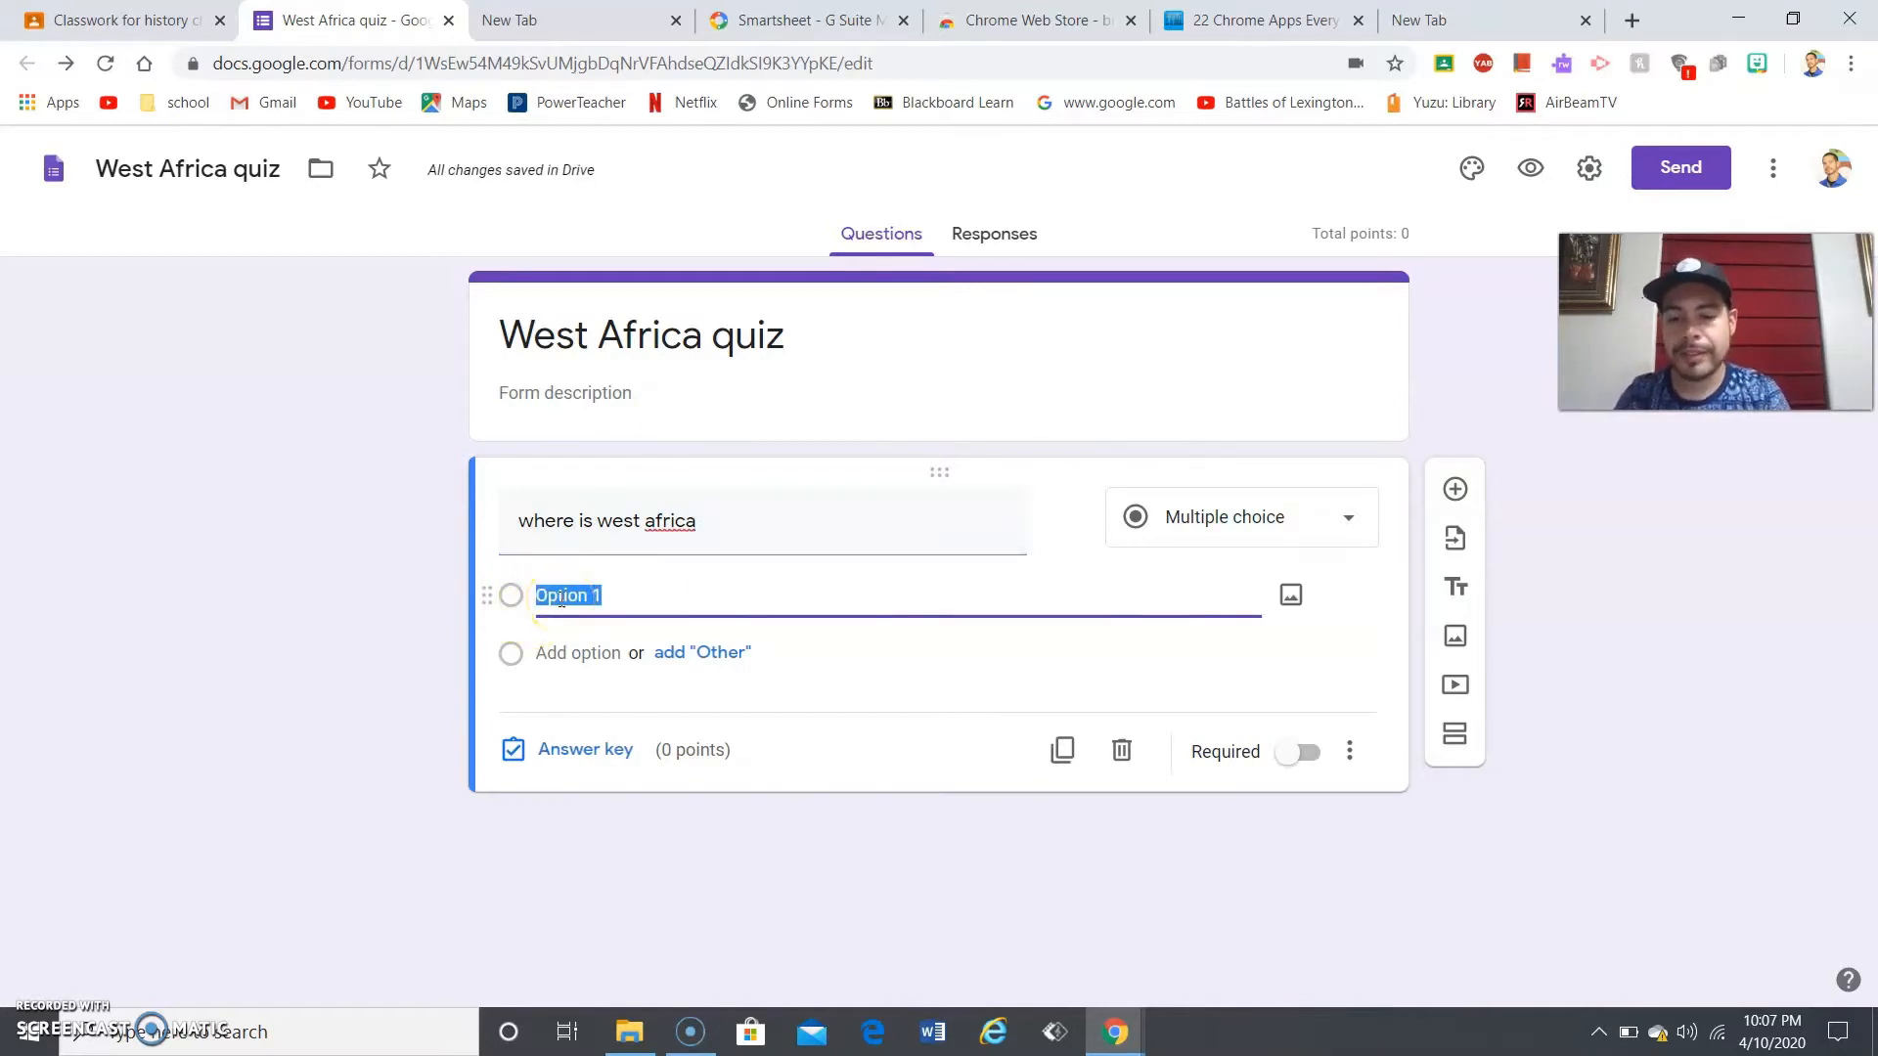
text(south)
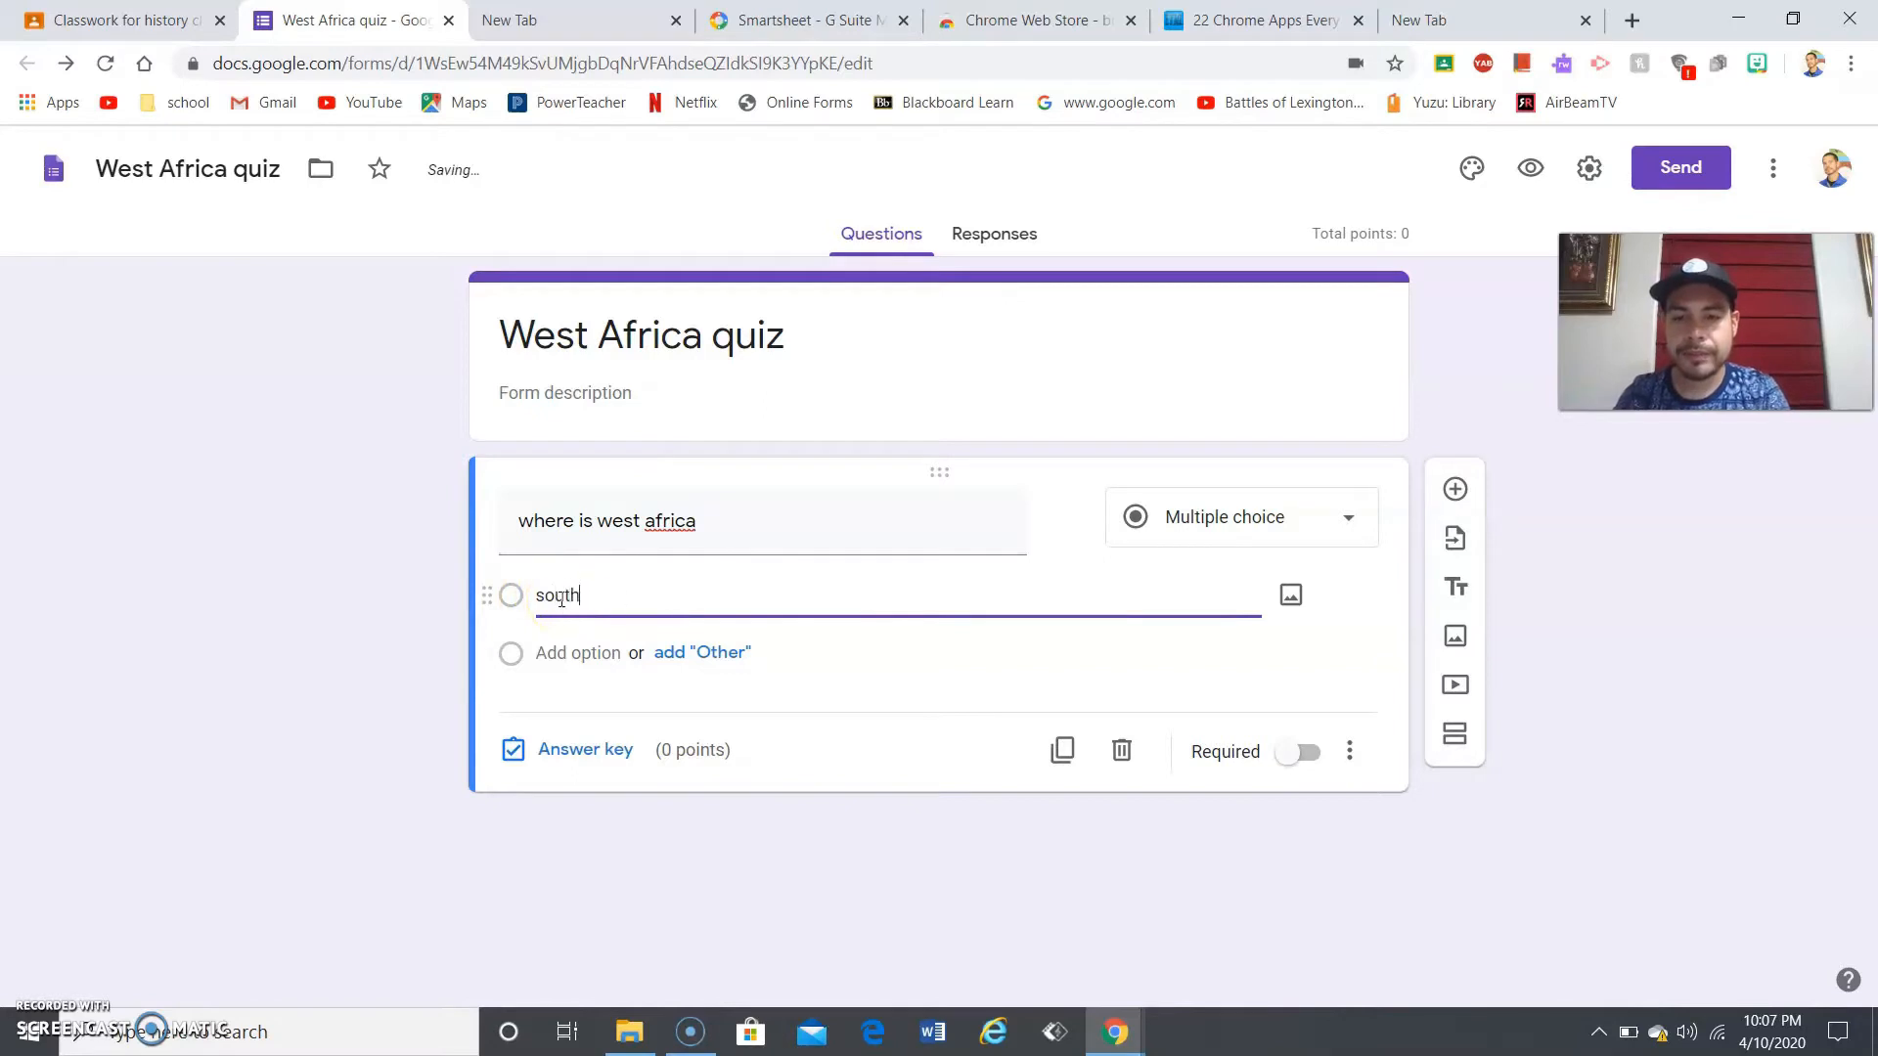
click(555, 652)
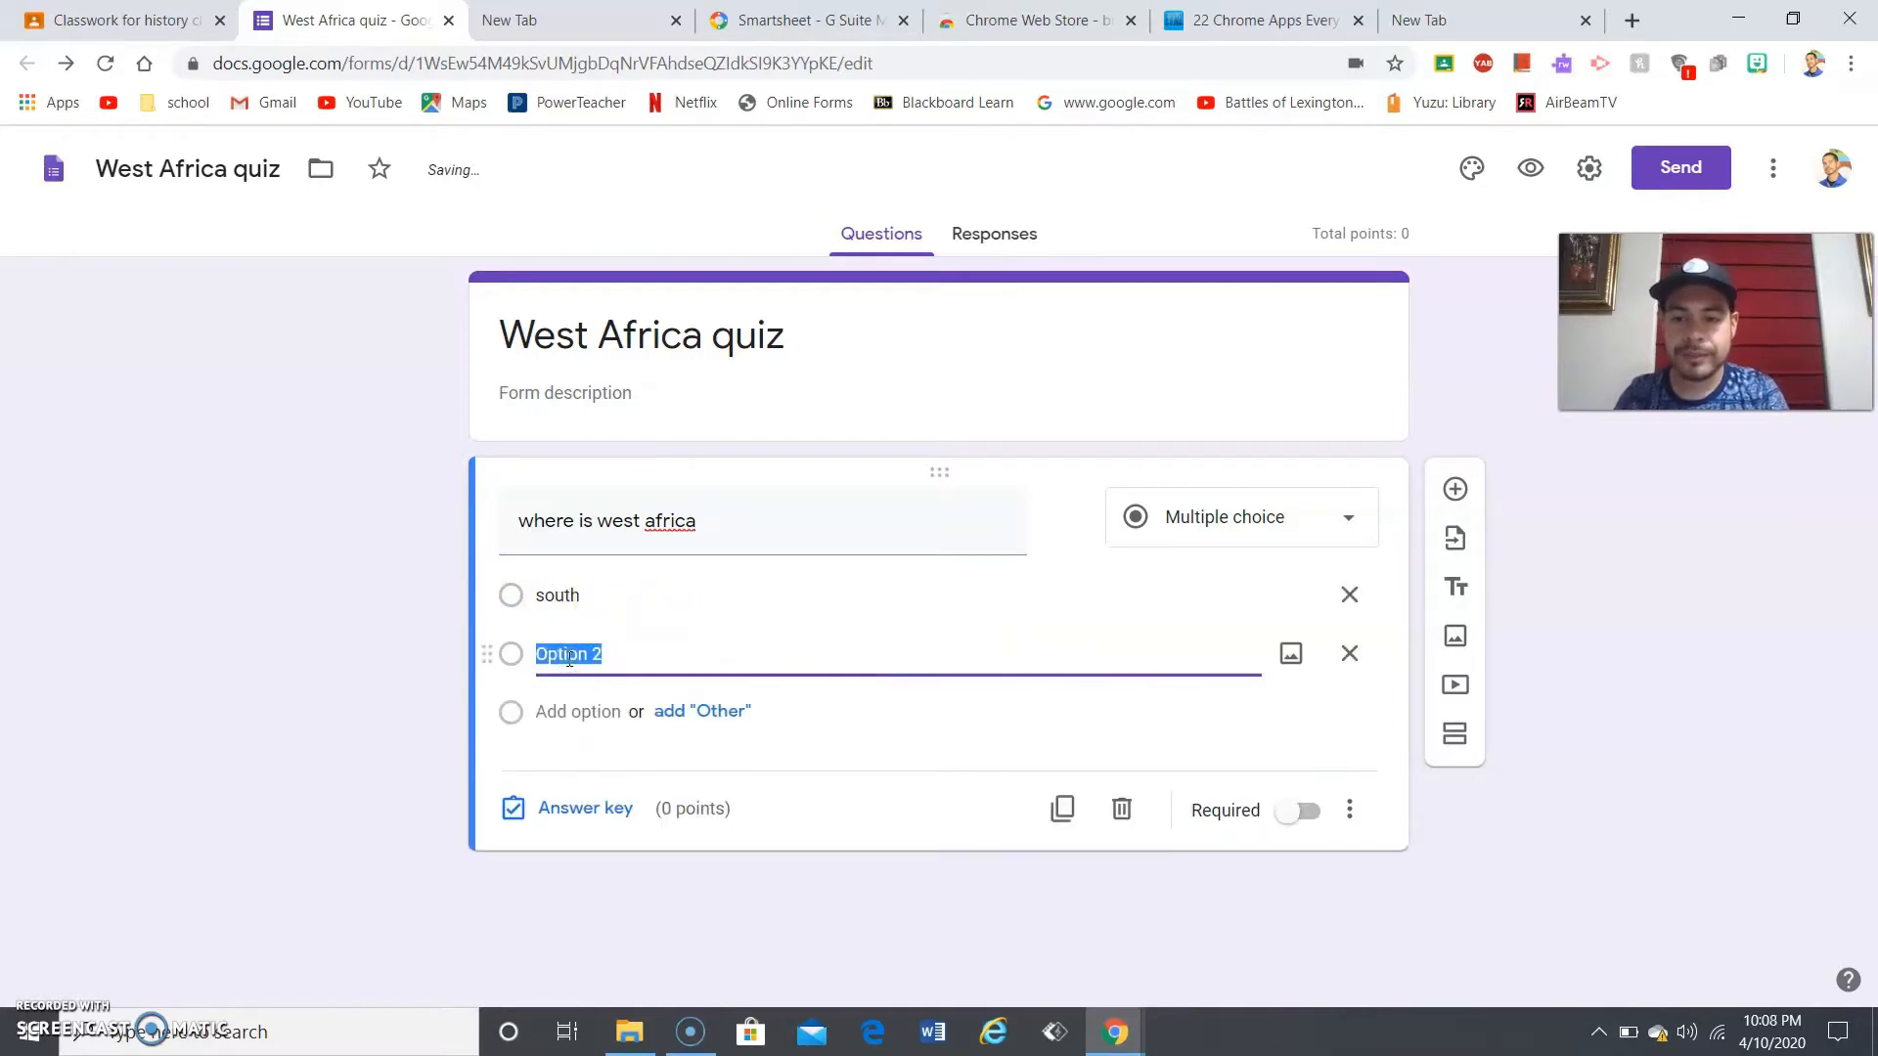
text(west)
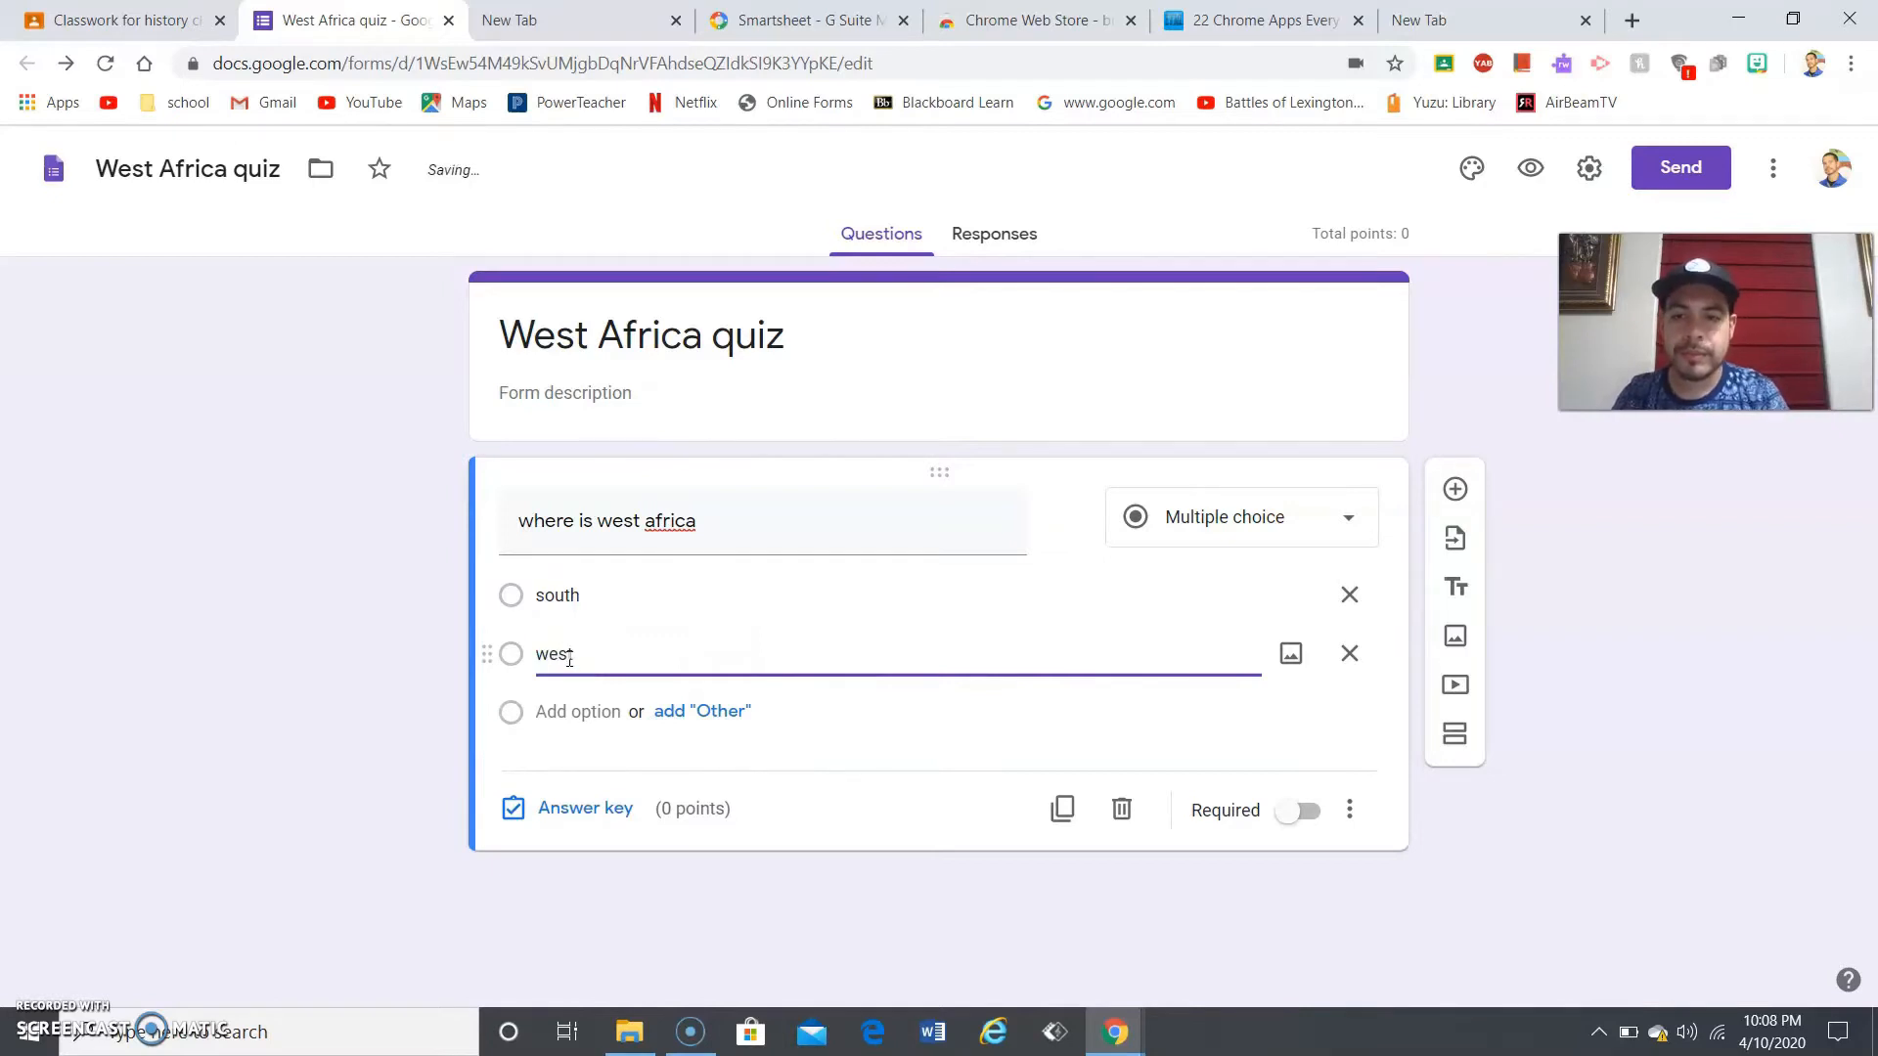
- Remove the three extra empty answer choices, leaving only south and west
click(578, 706)
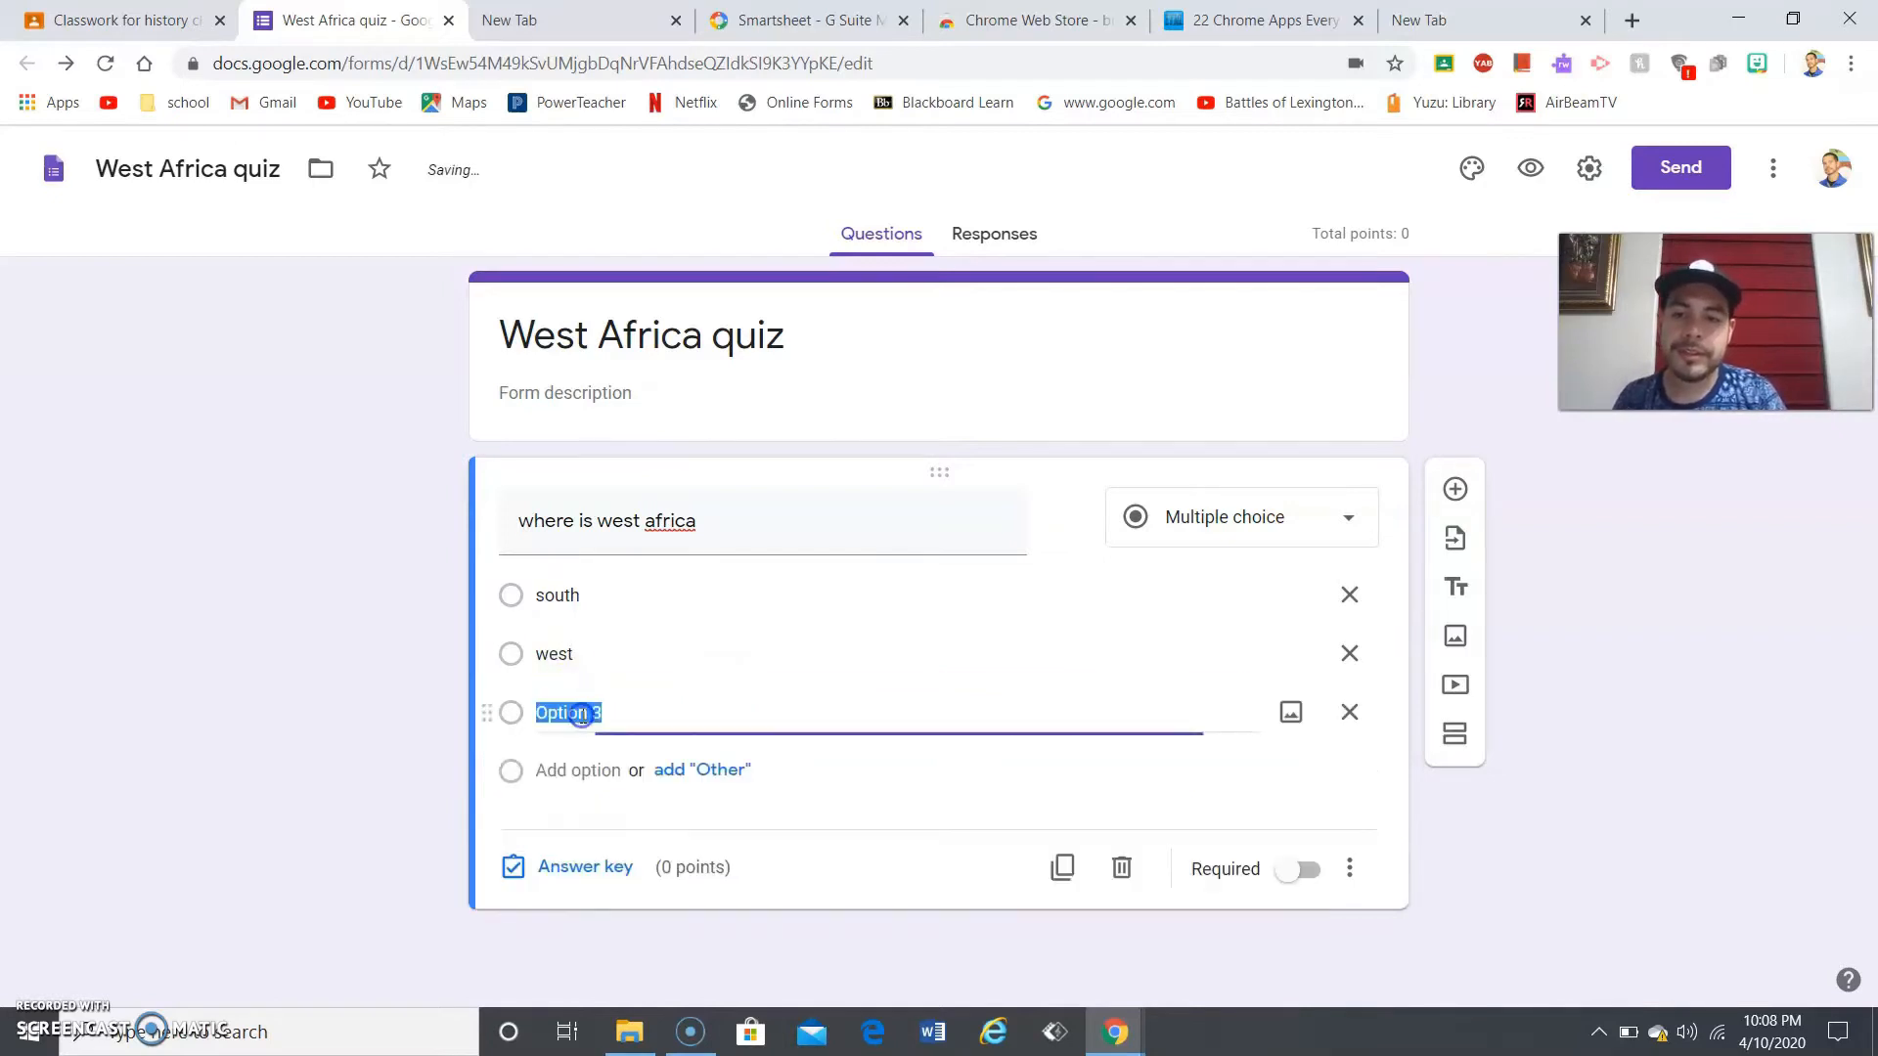
click(592, 770)
click(590, 828)
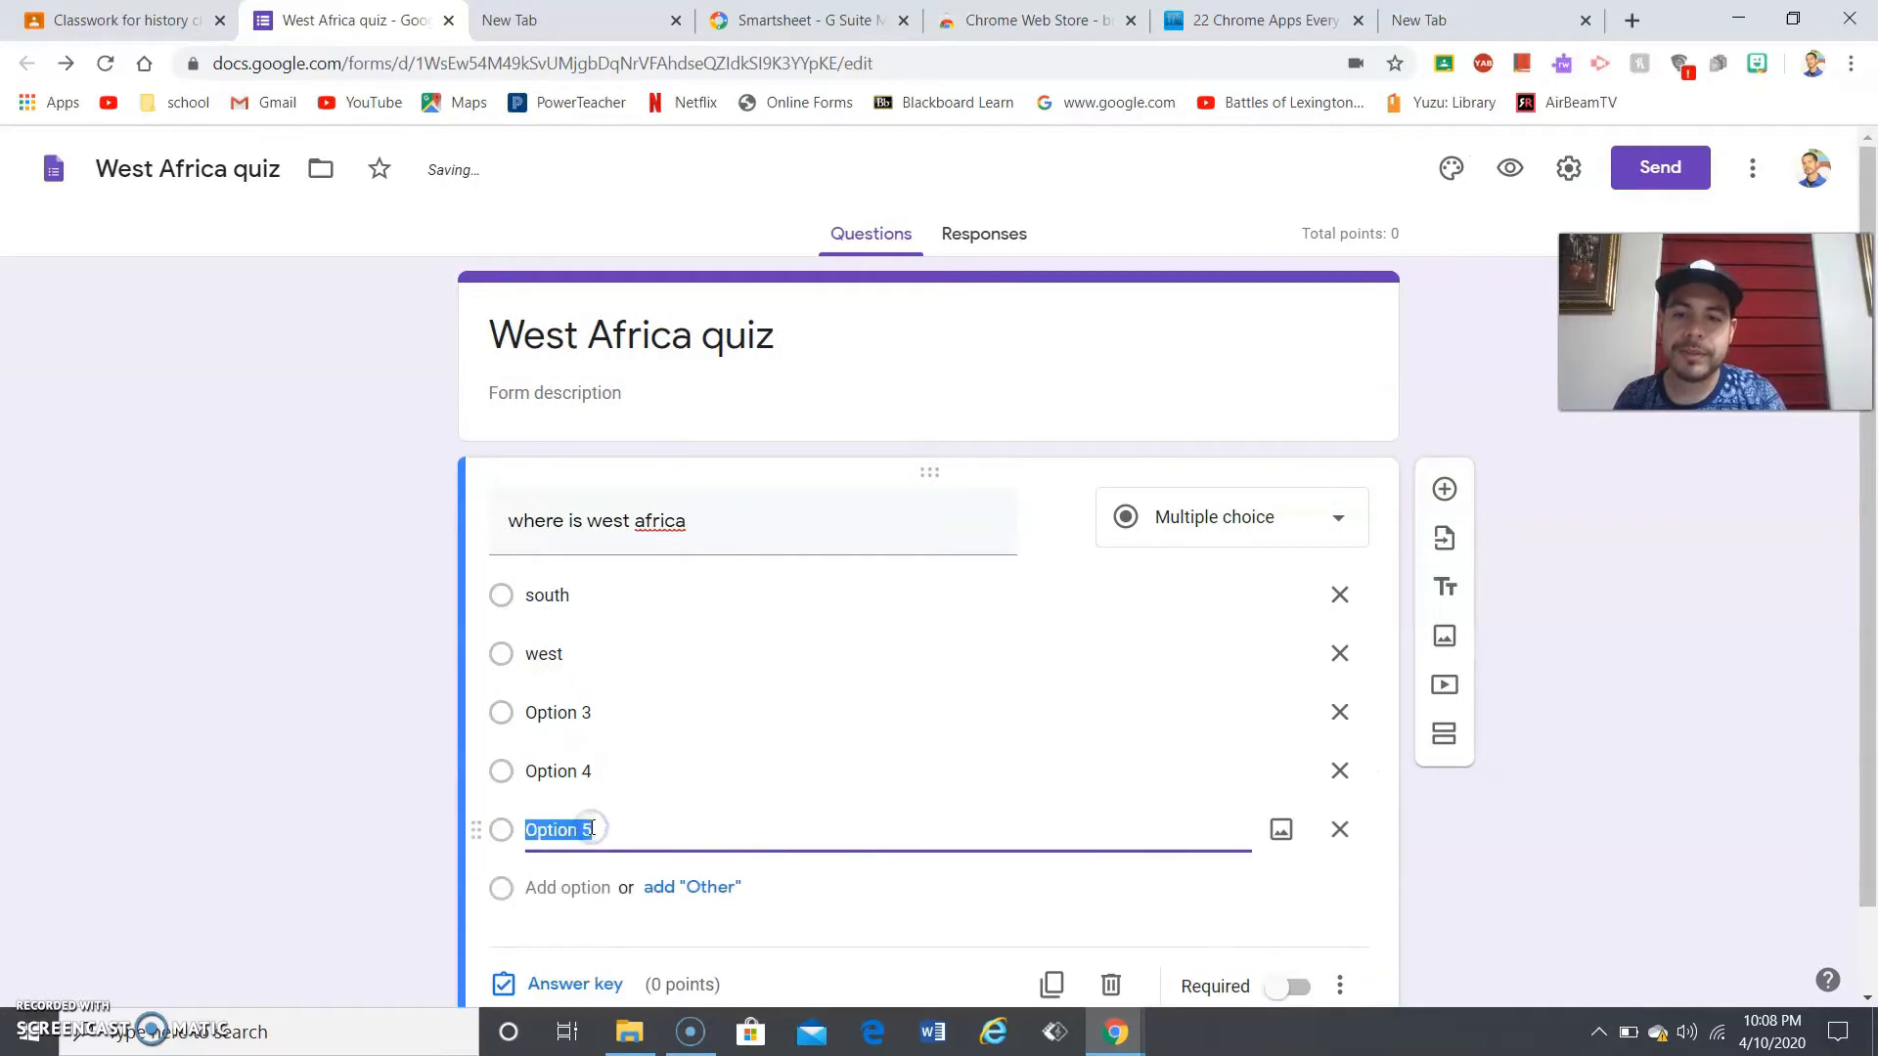
click(1338, 830)
click(1337, 768)
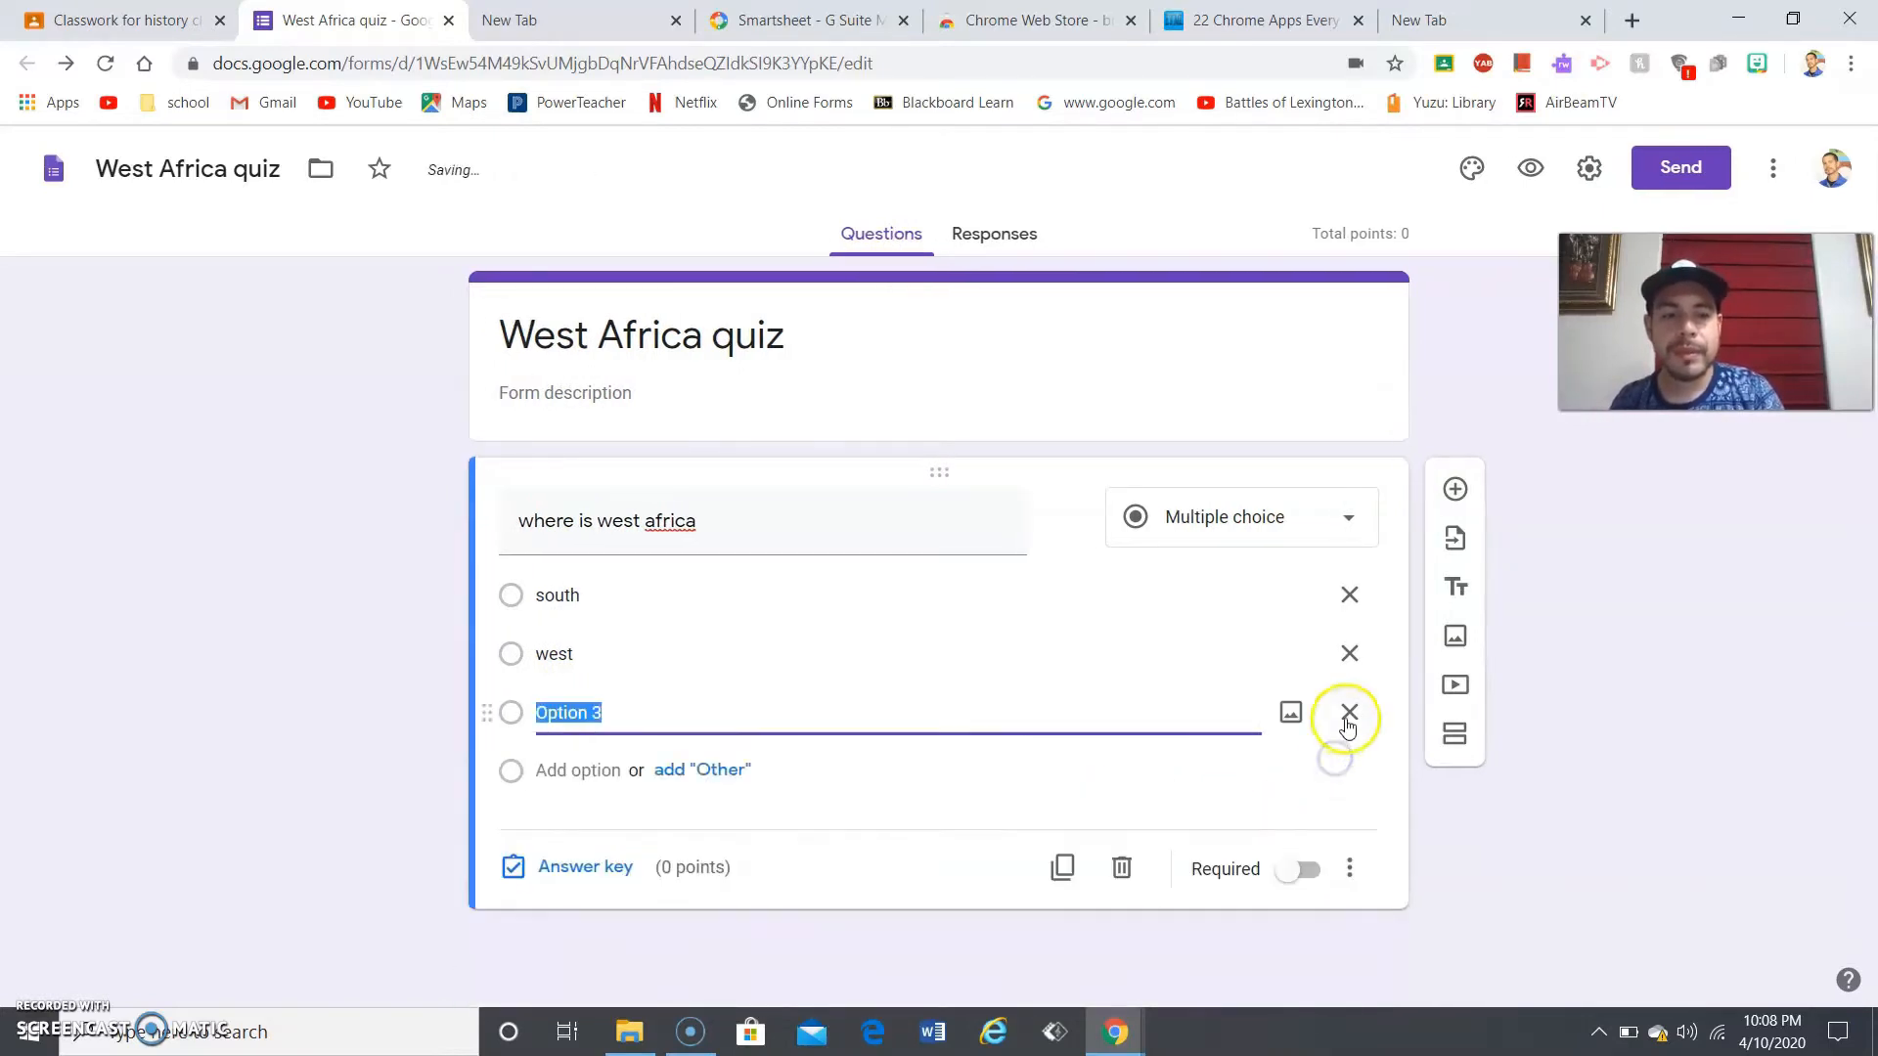
click(1338, 712)
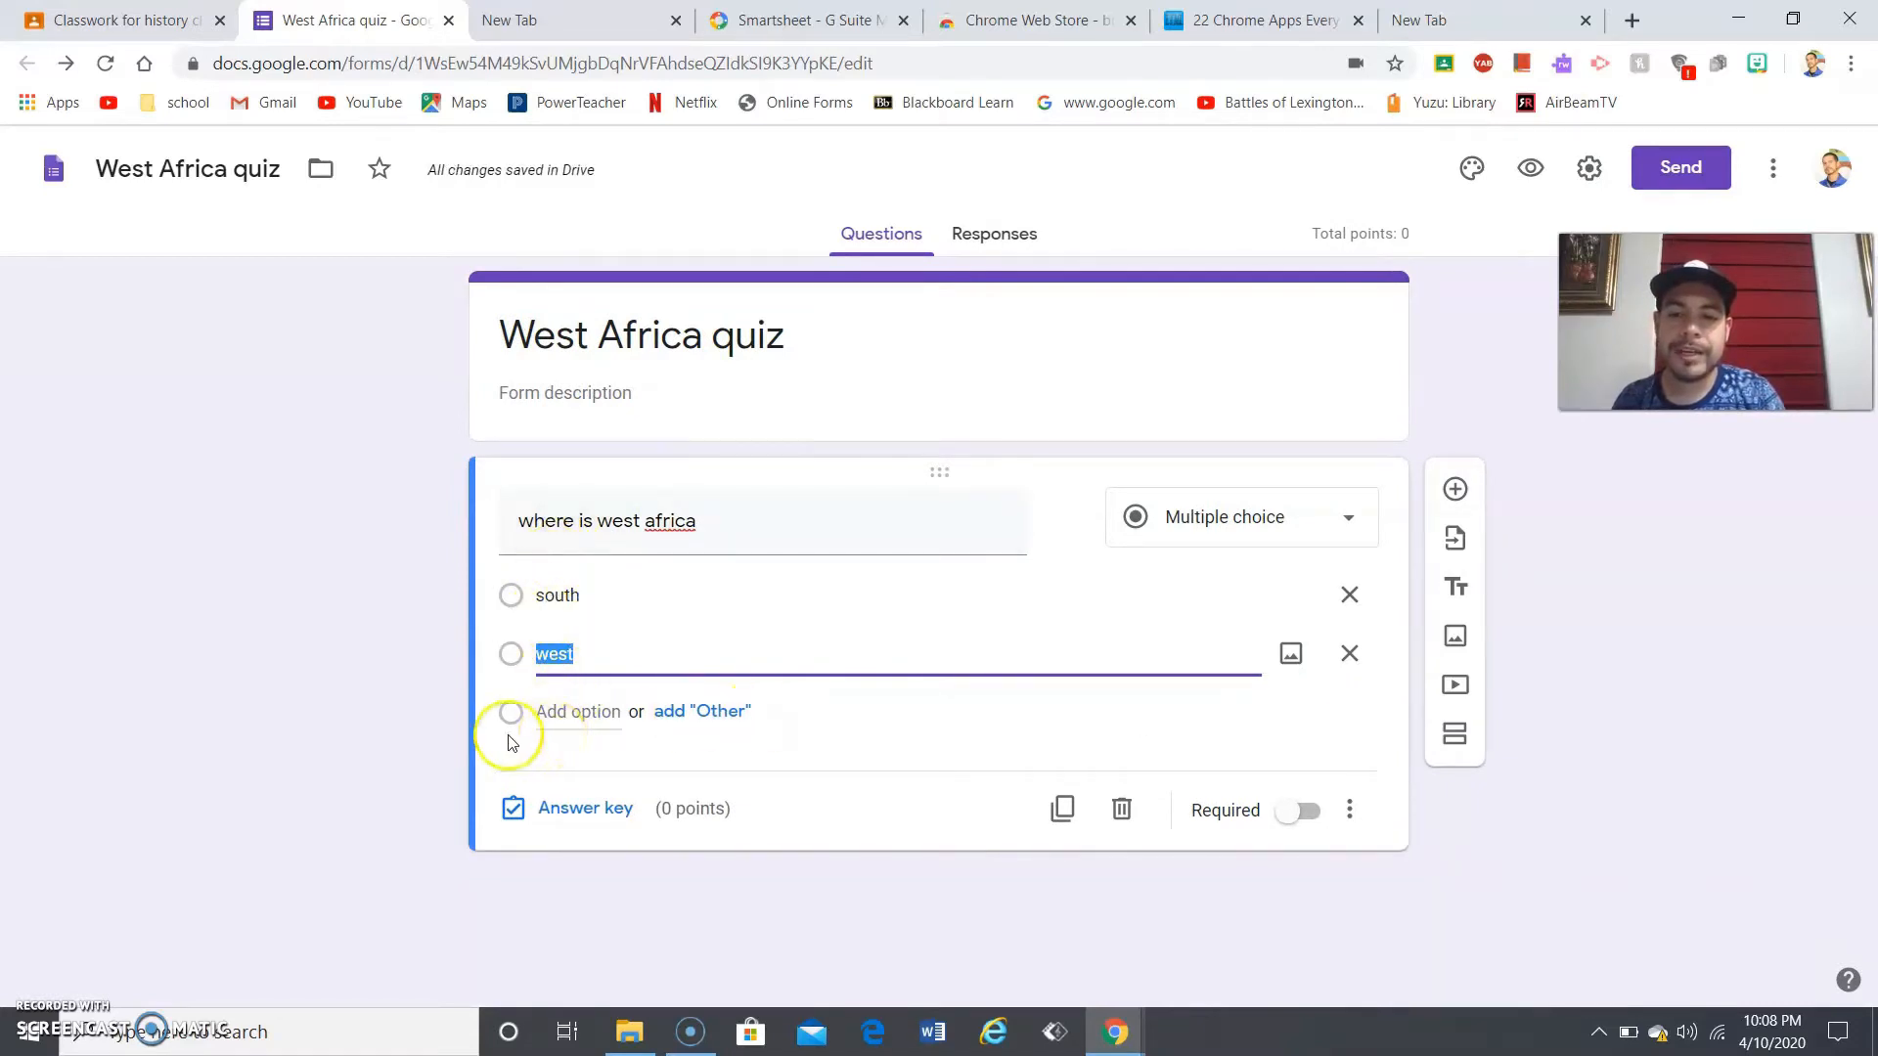
- In the answer key, mark 'west' as correct and set the question to 5 points
click(568, 811)
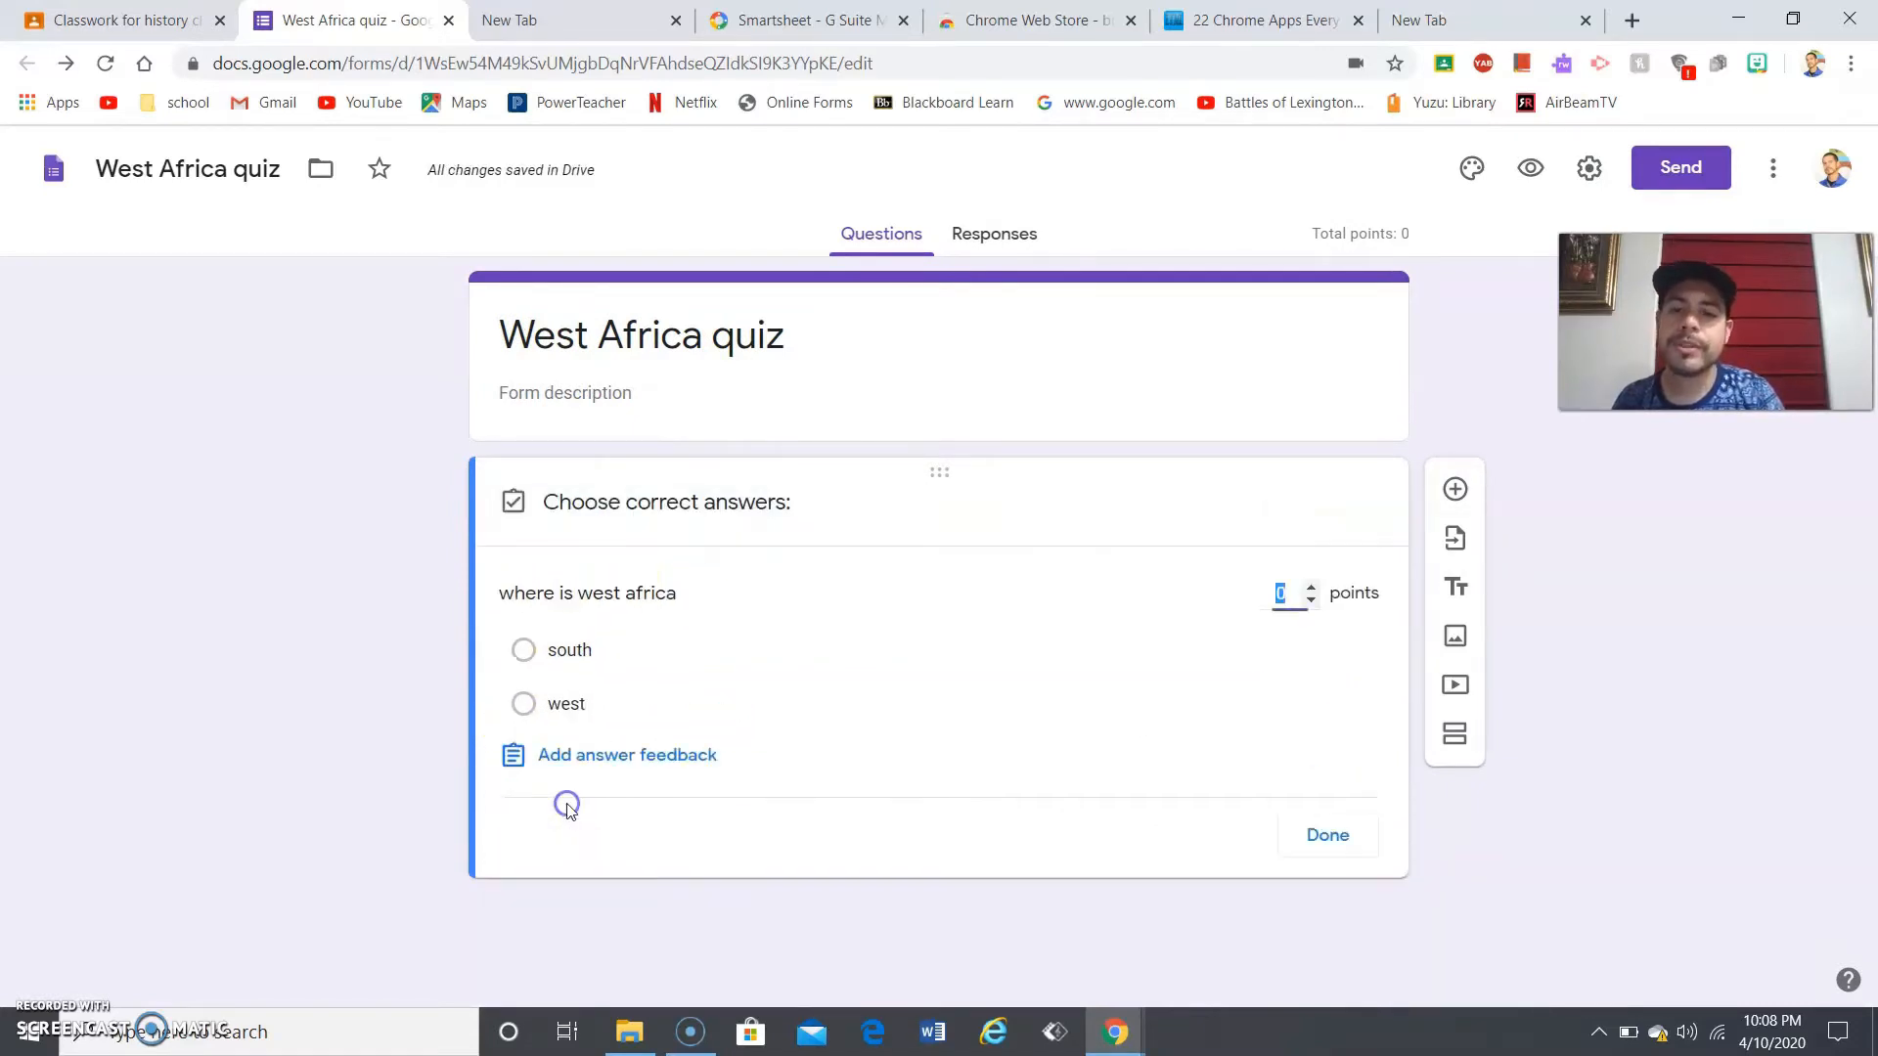
click(1326, 833)
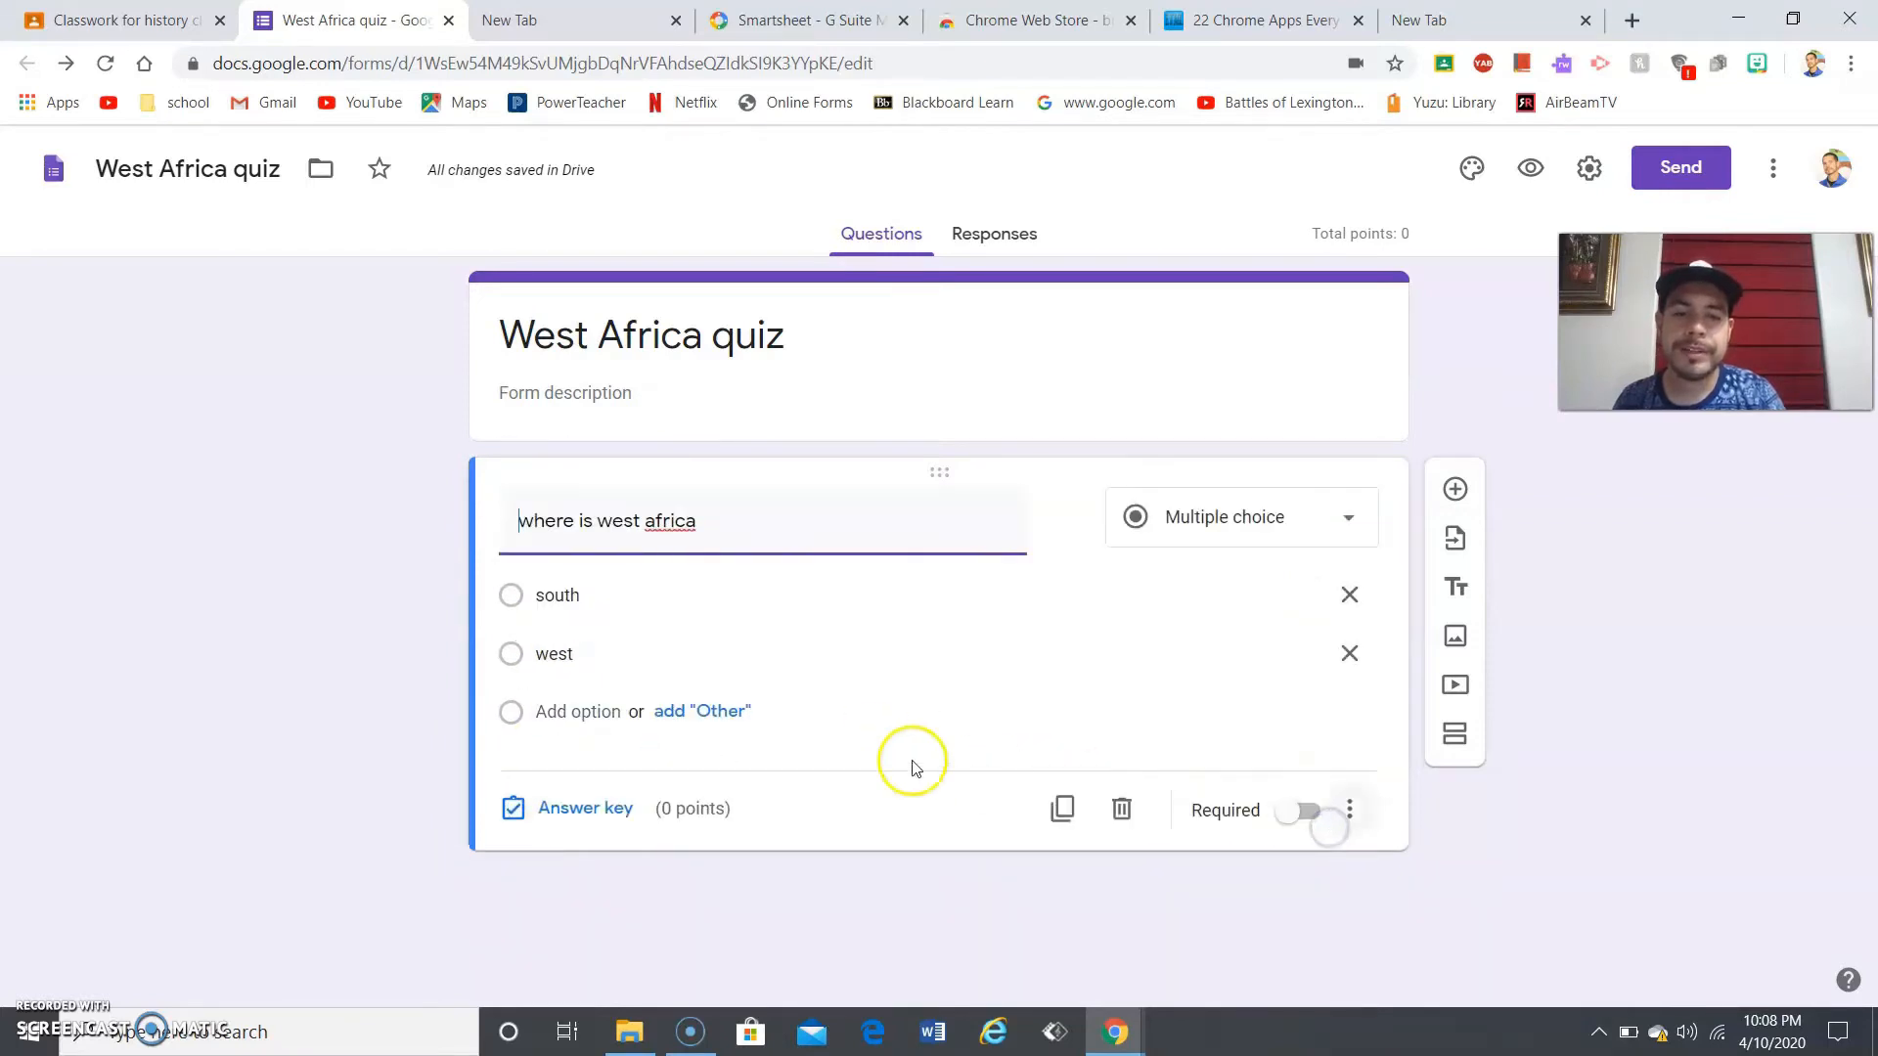
click(567, 809)
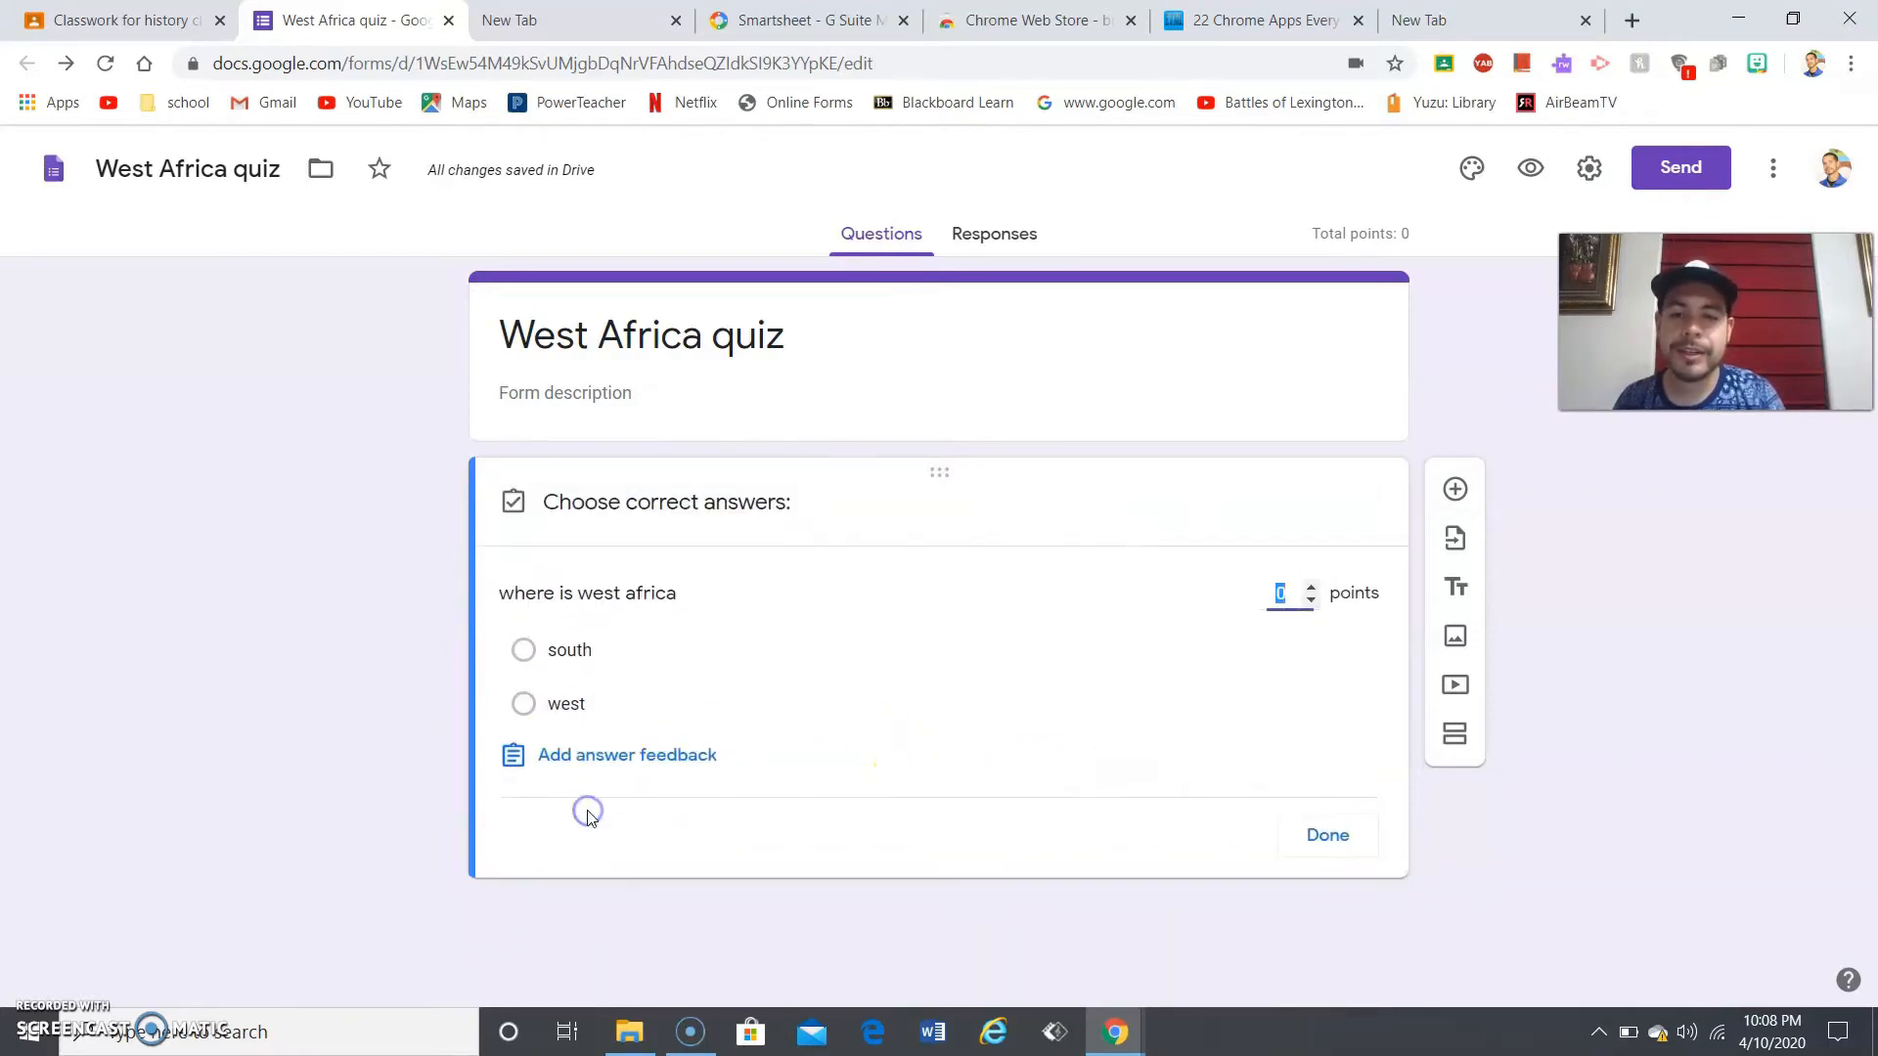
click(528, 705)
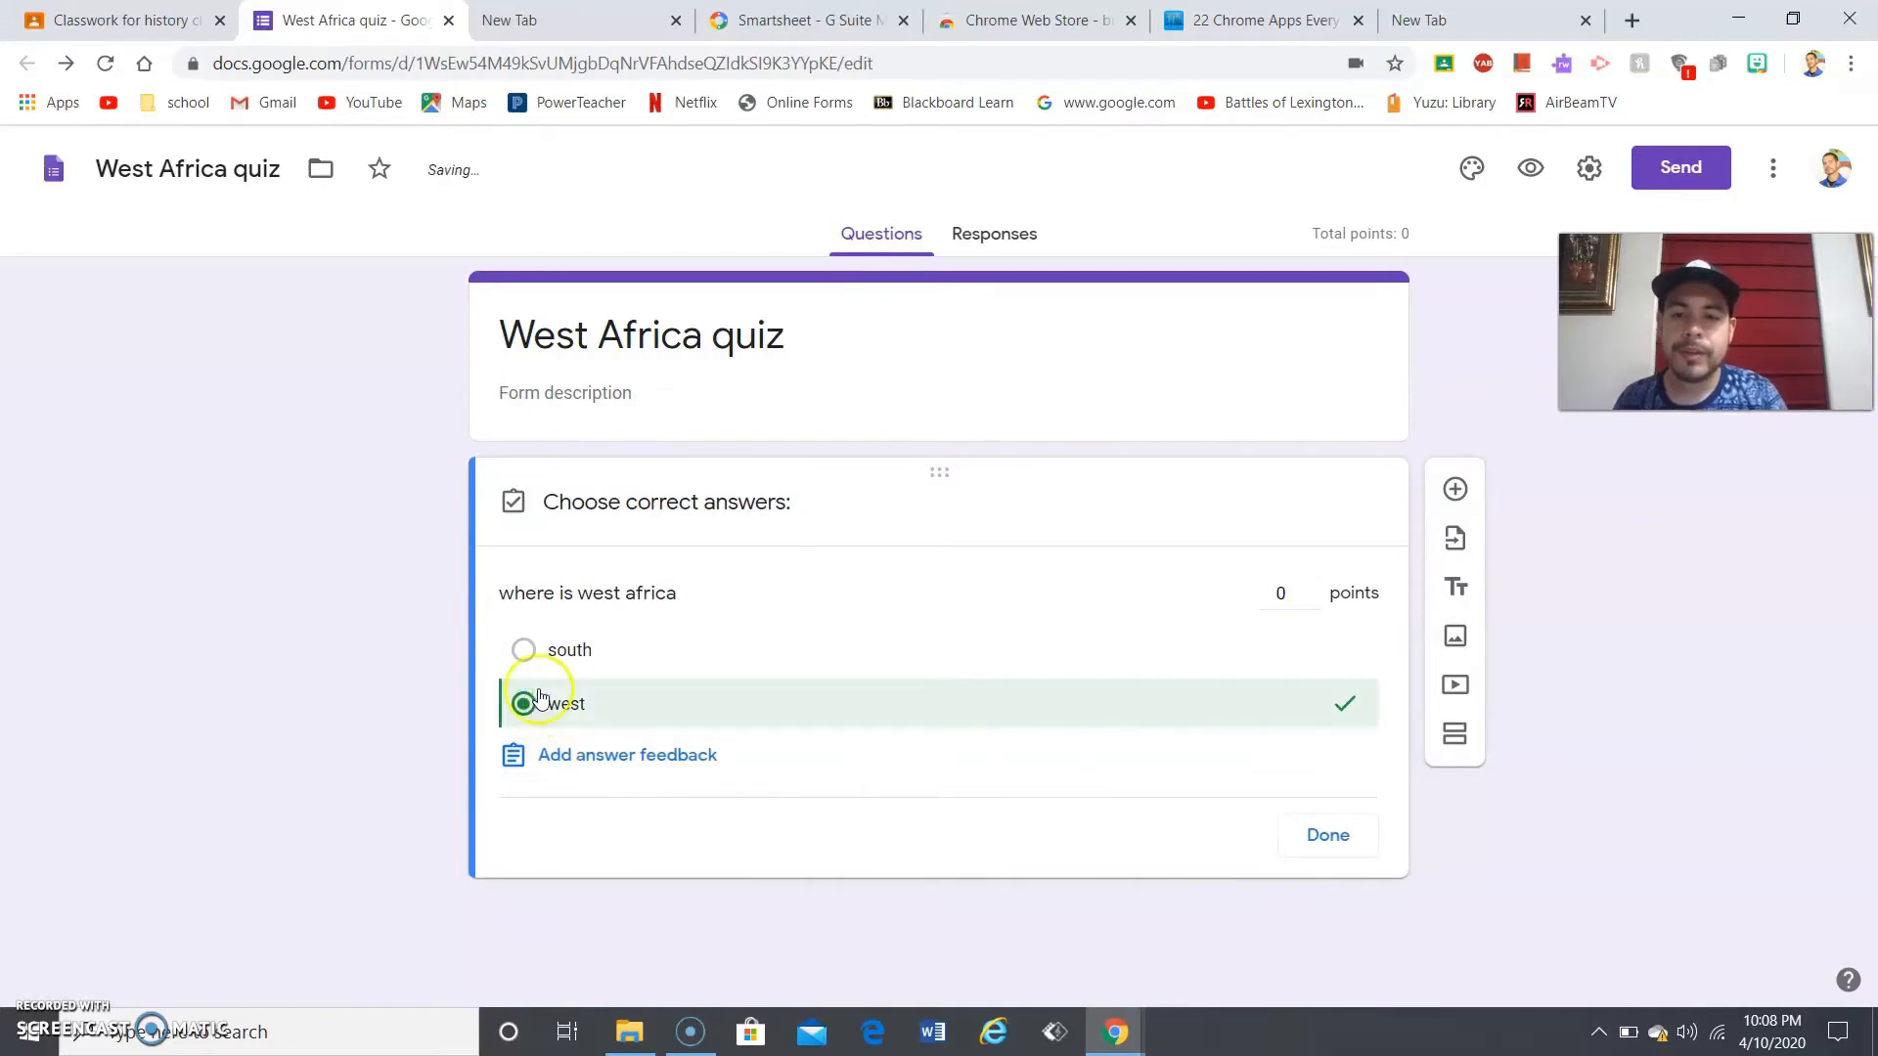
click(1287, 590)
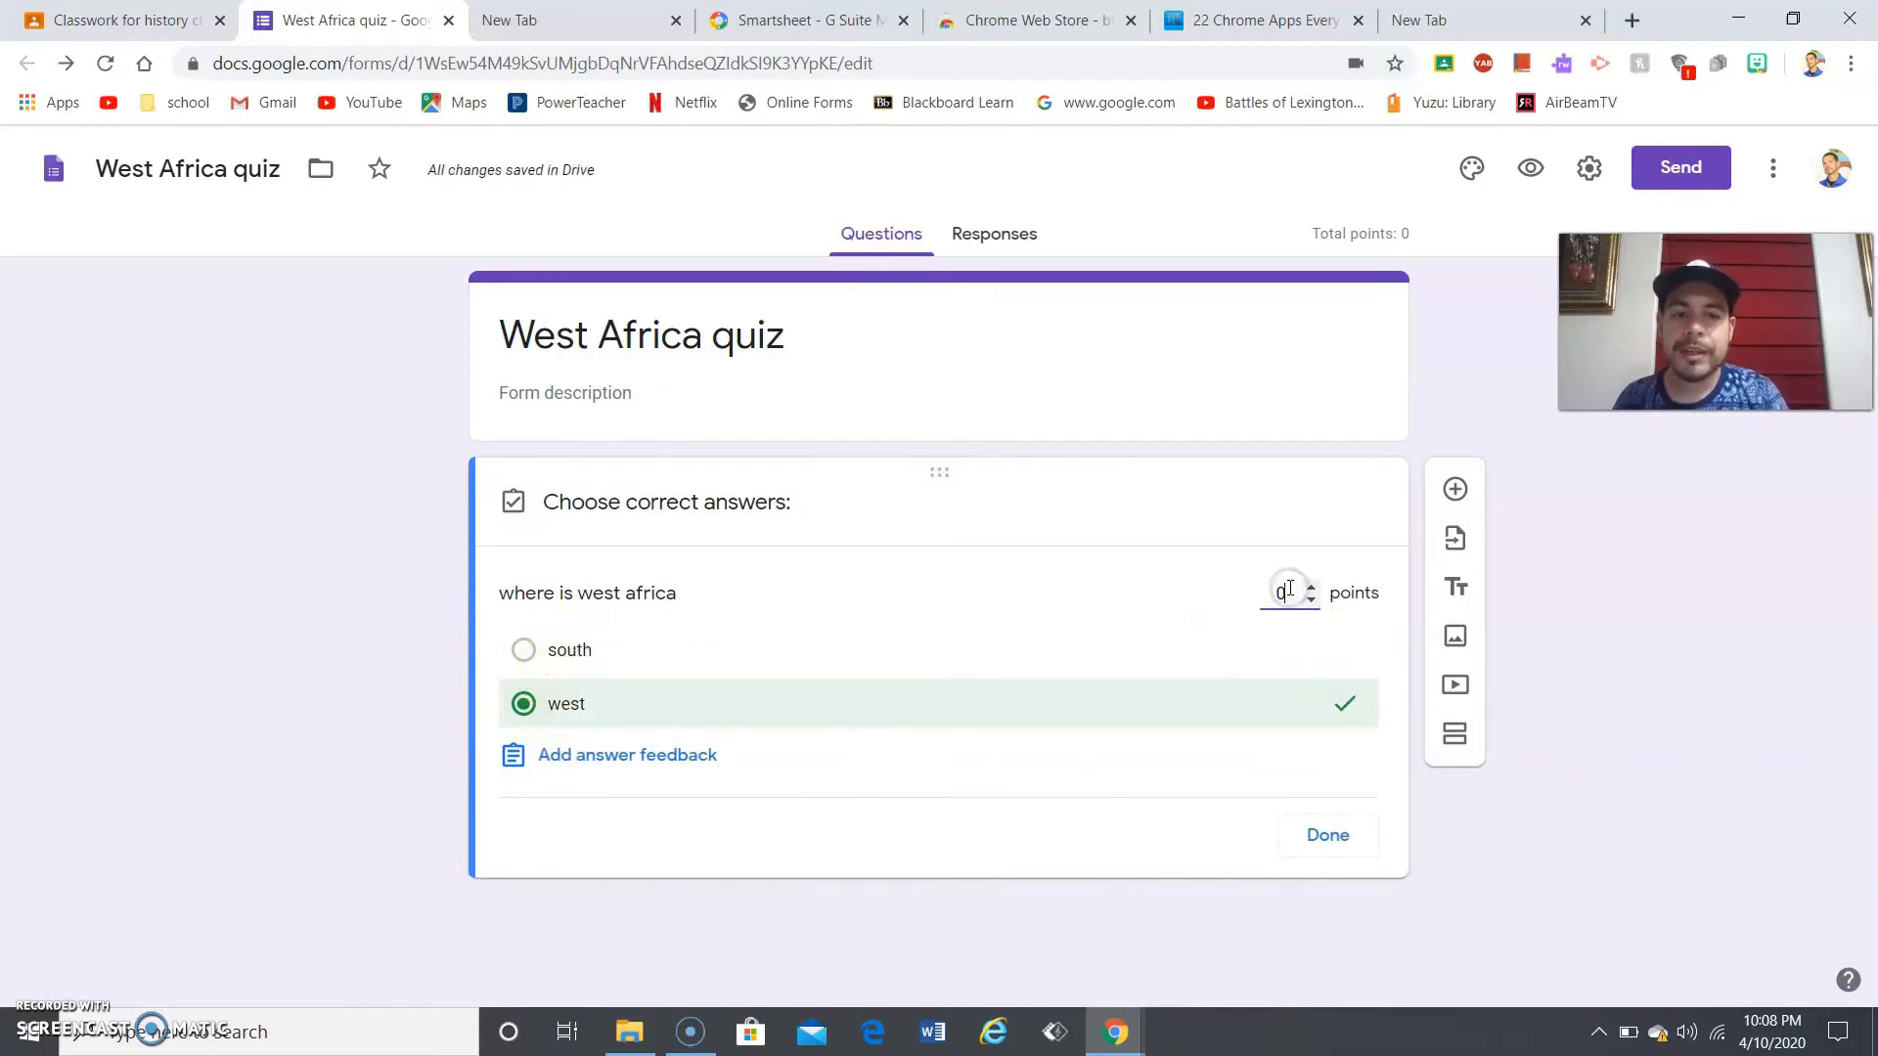
text(5)
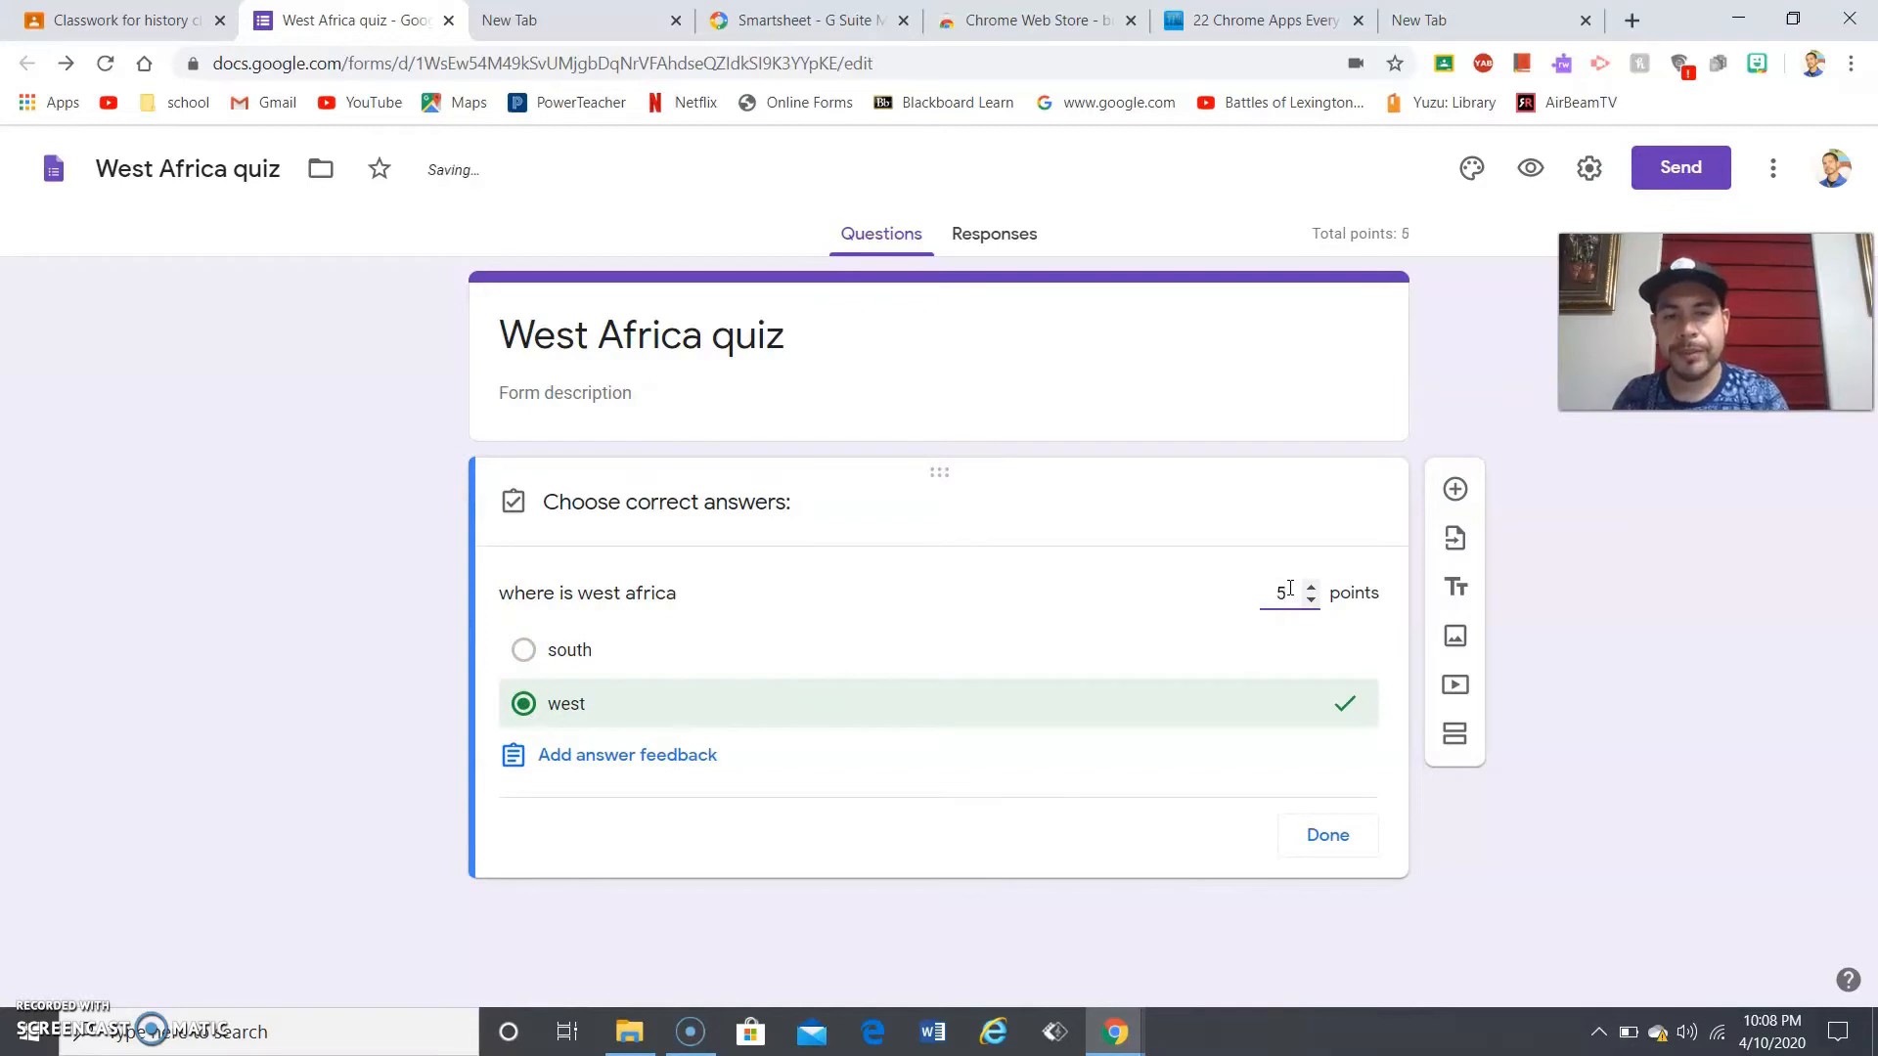
click(1306, 851)
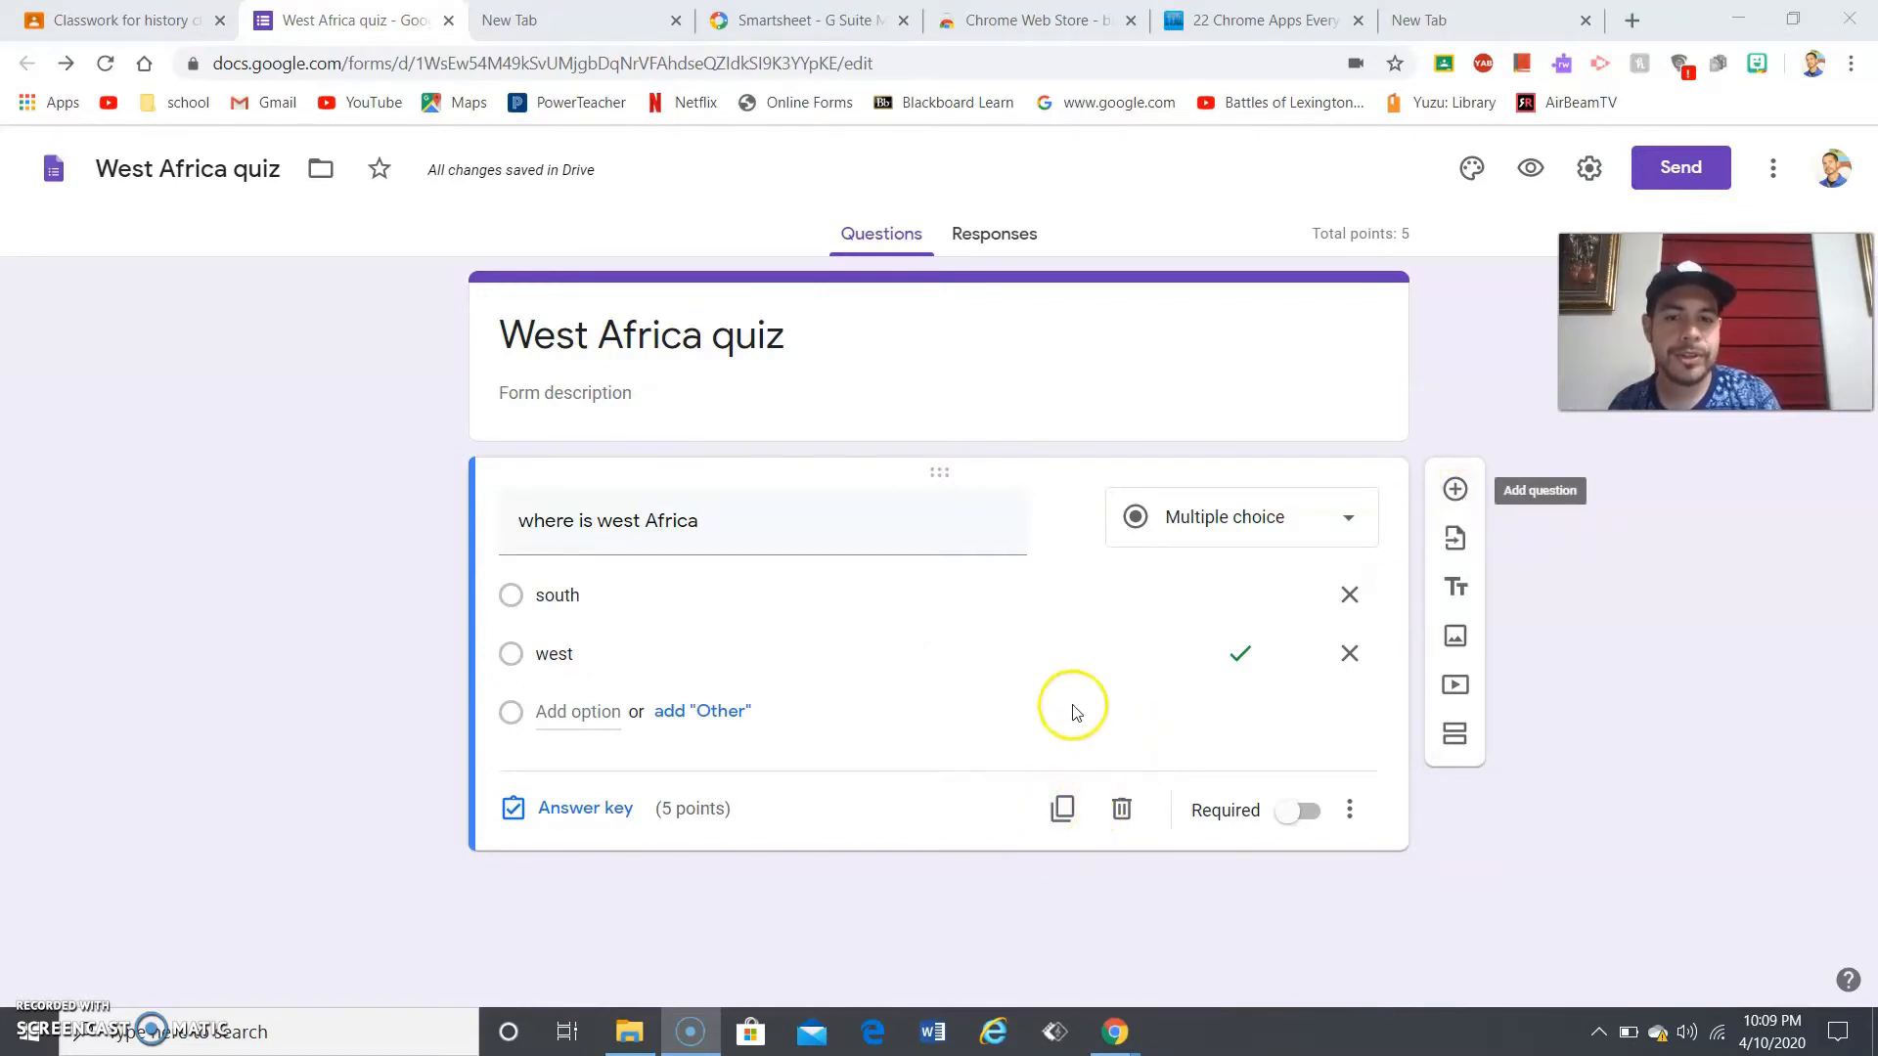
- Duplicate the question and clear the copy's title and its 'south' and 'west' choices
click(1058, 811)
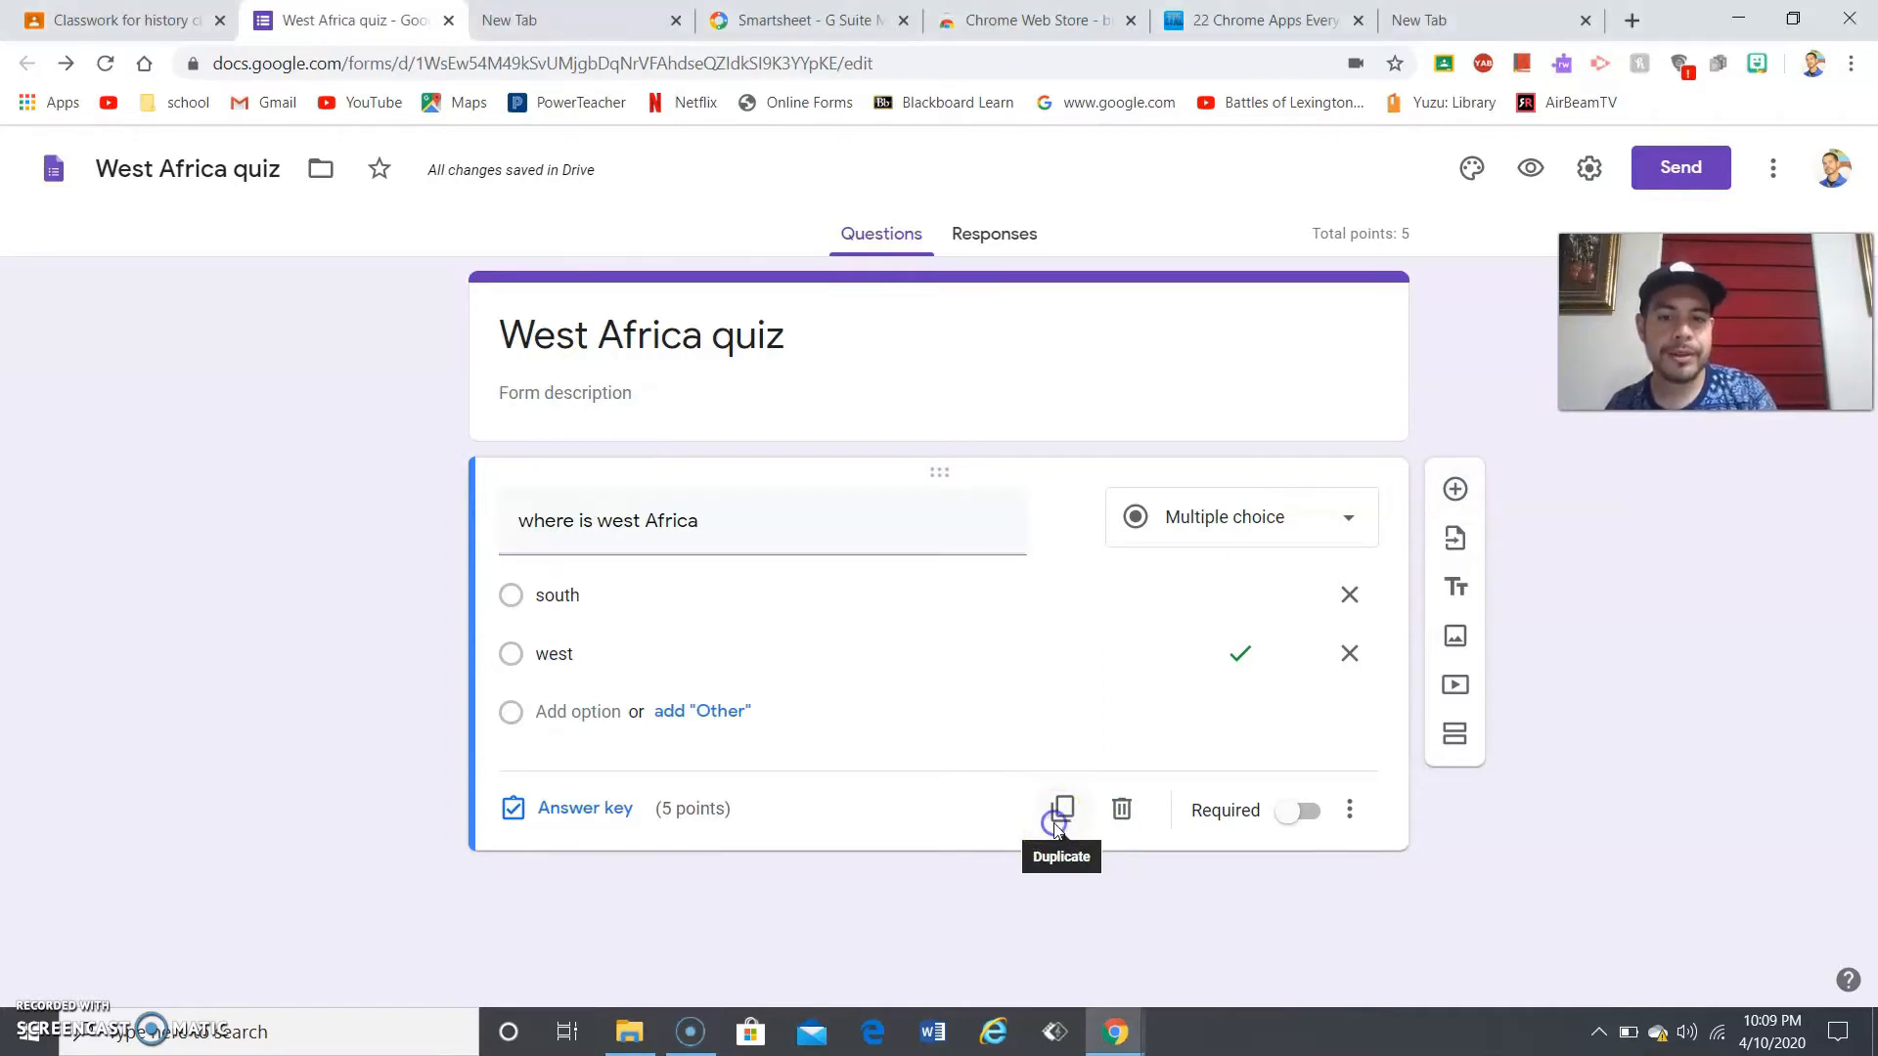
drag(1874, 600, 1870, 712)
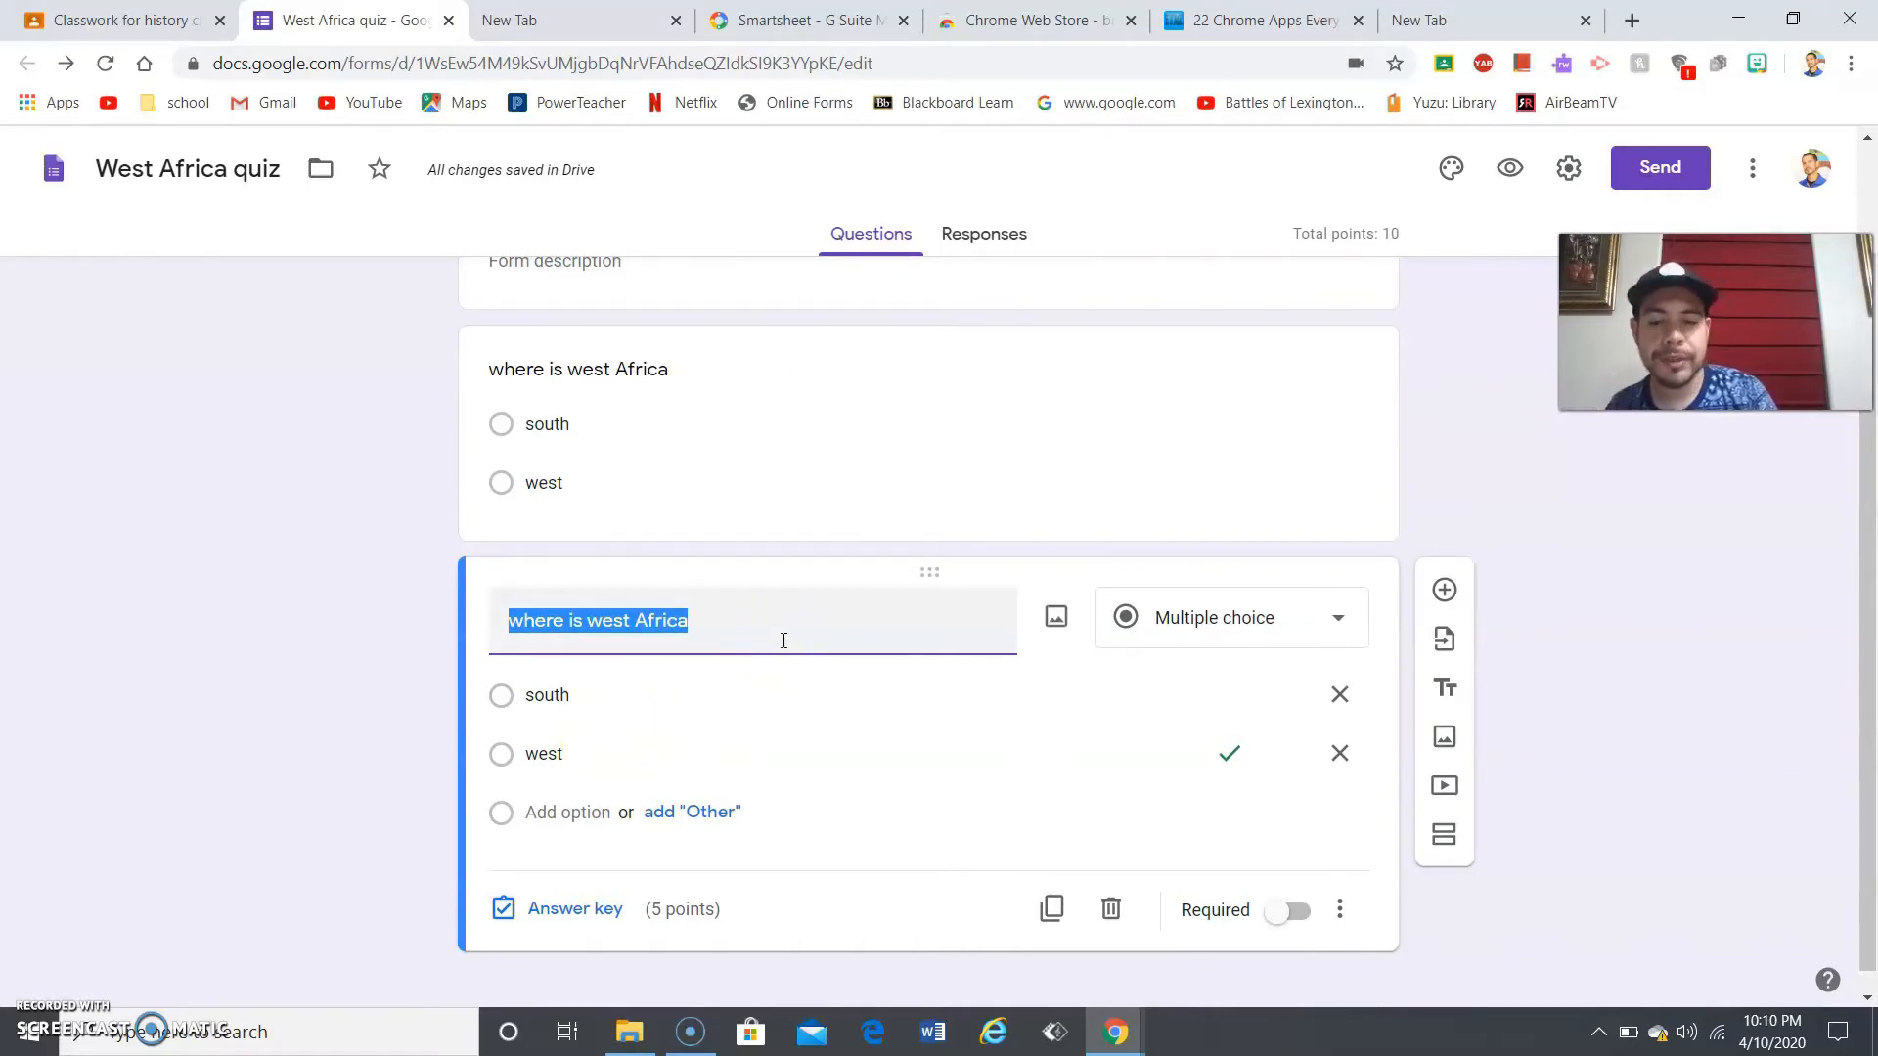
key(BackSpace)
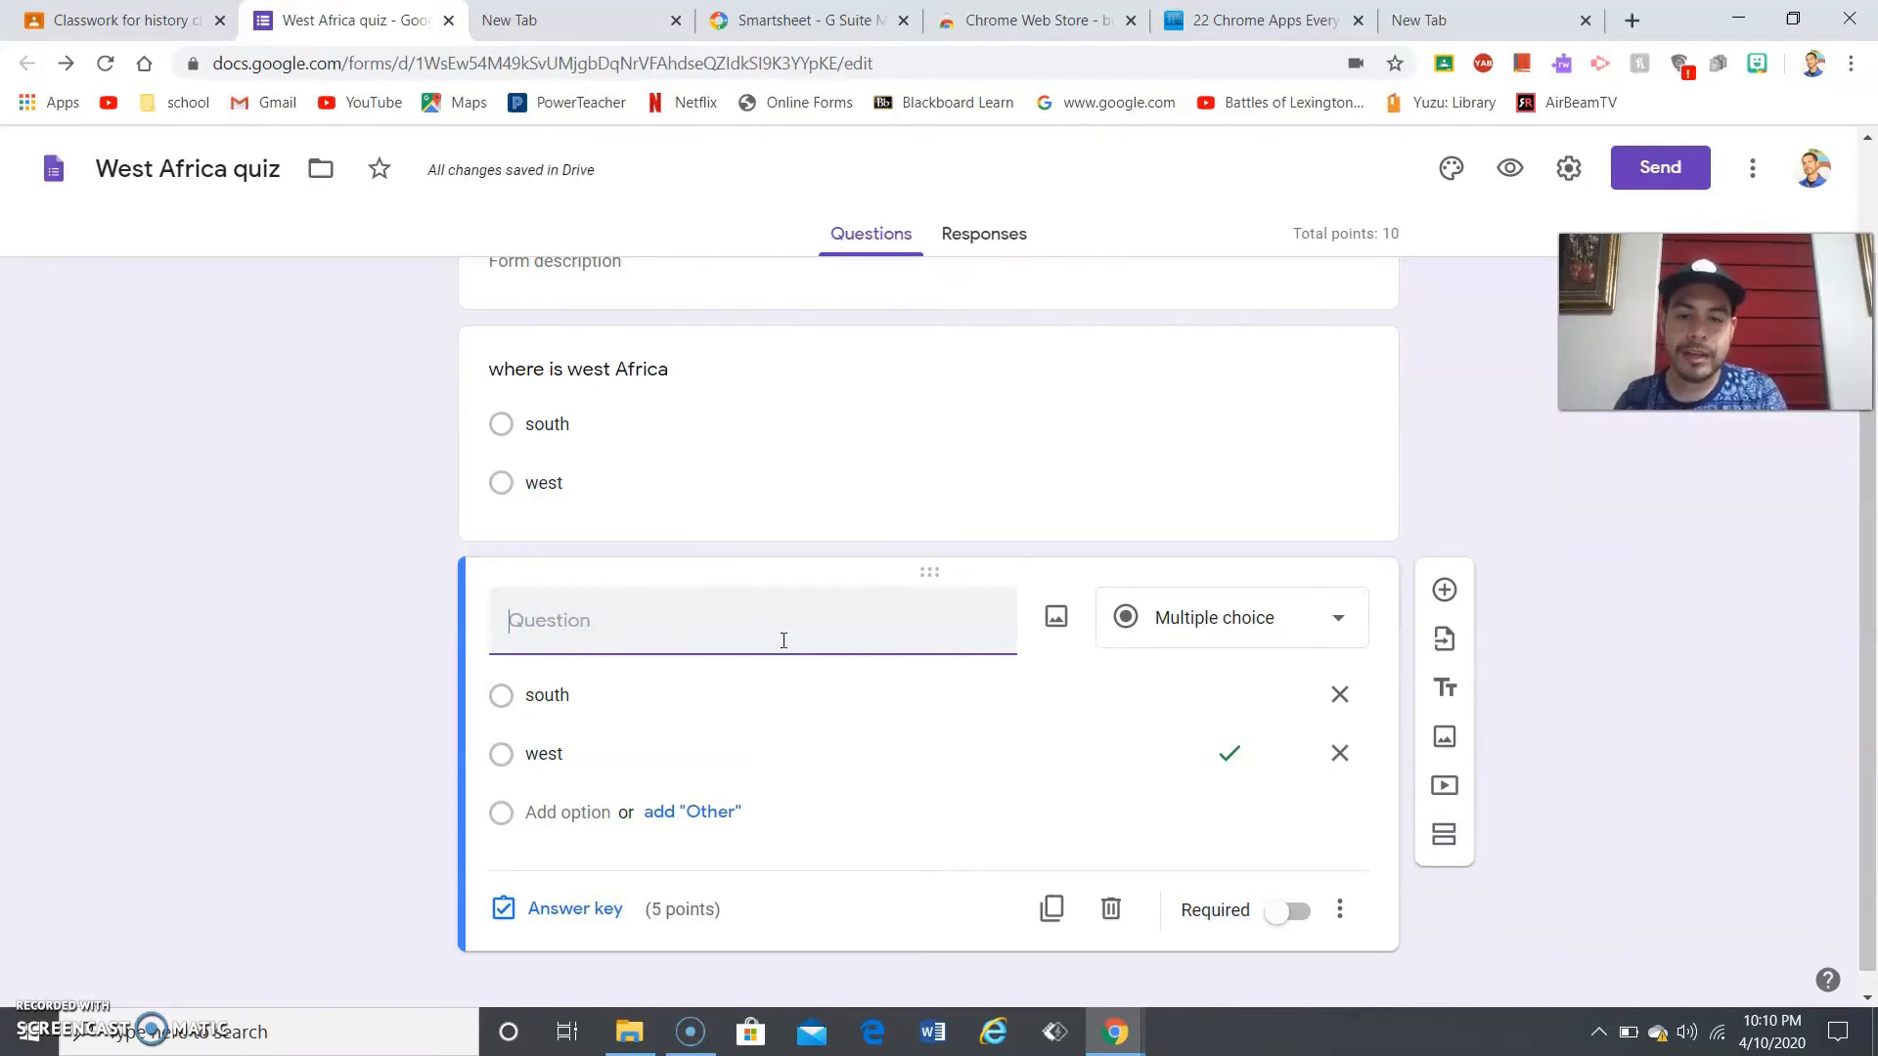
click(730, 685)
double_click(729, 689)
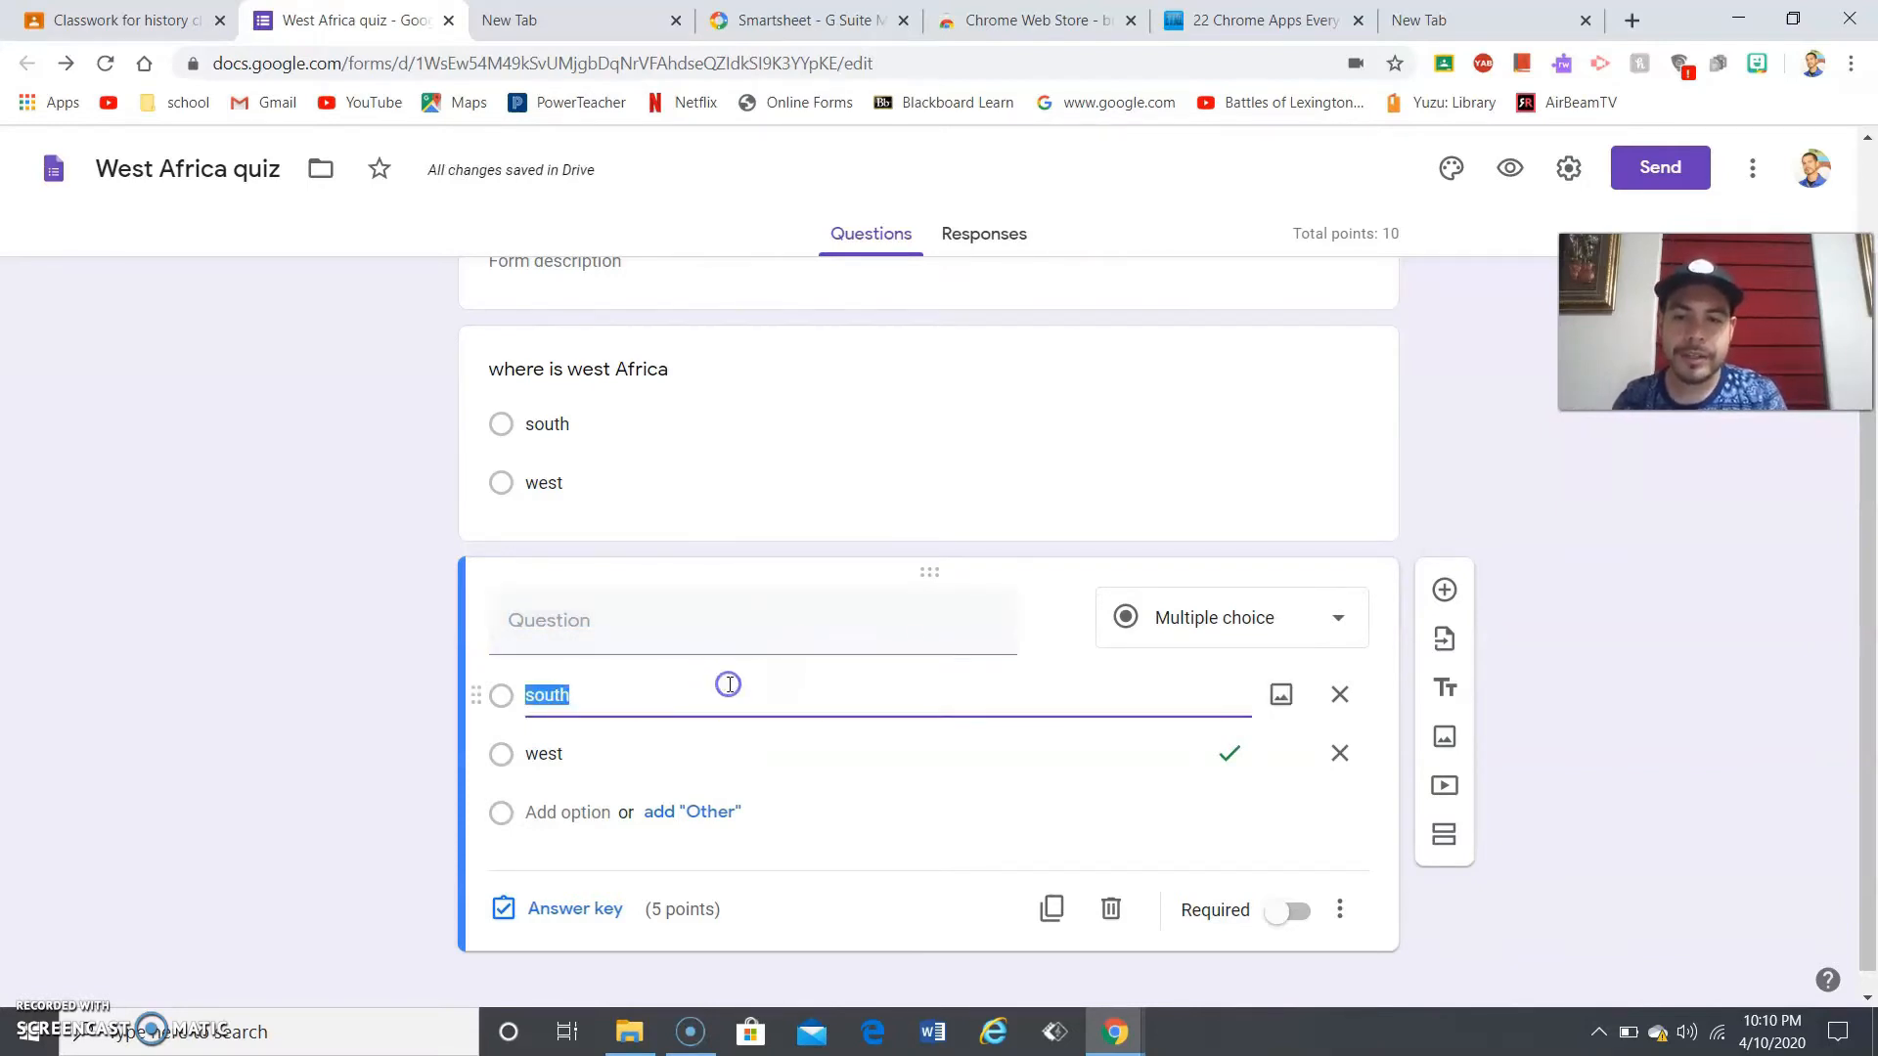
key(BackSpace)
double_click(753, 748)
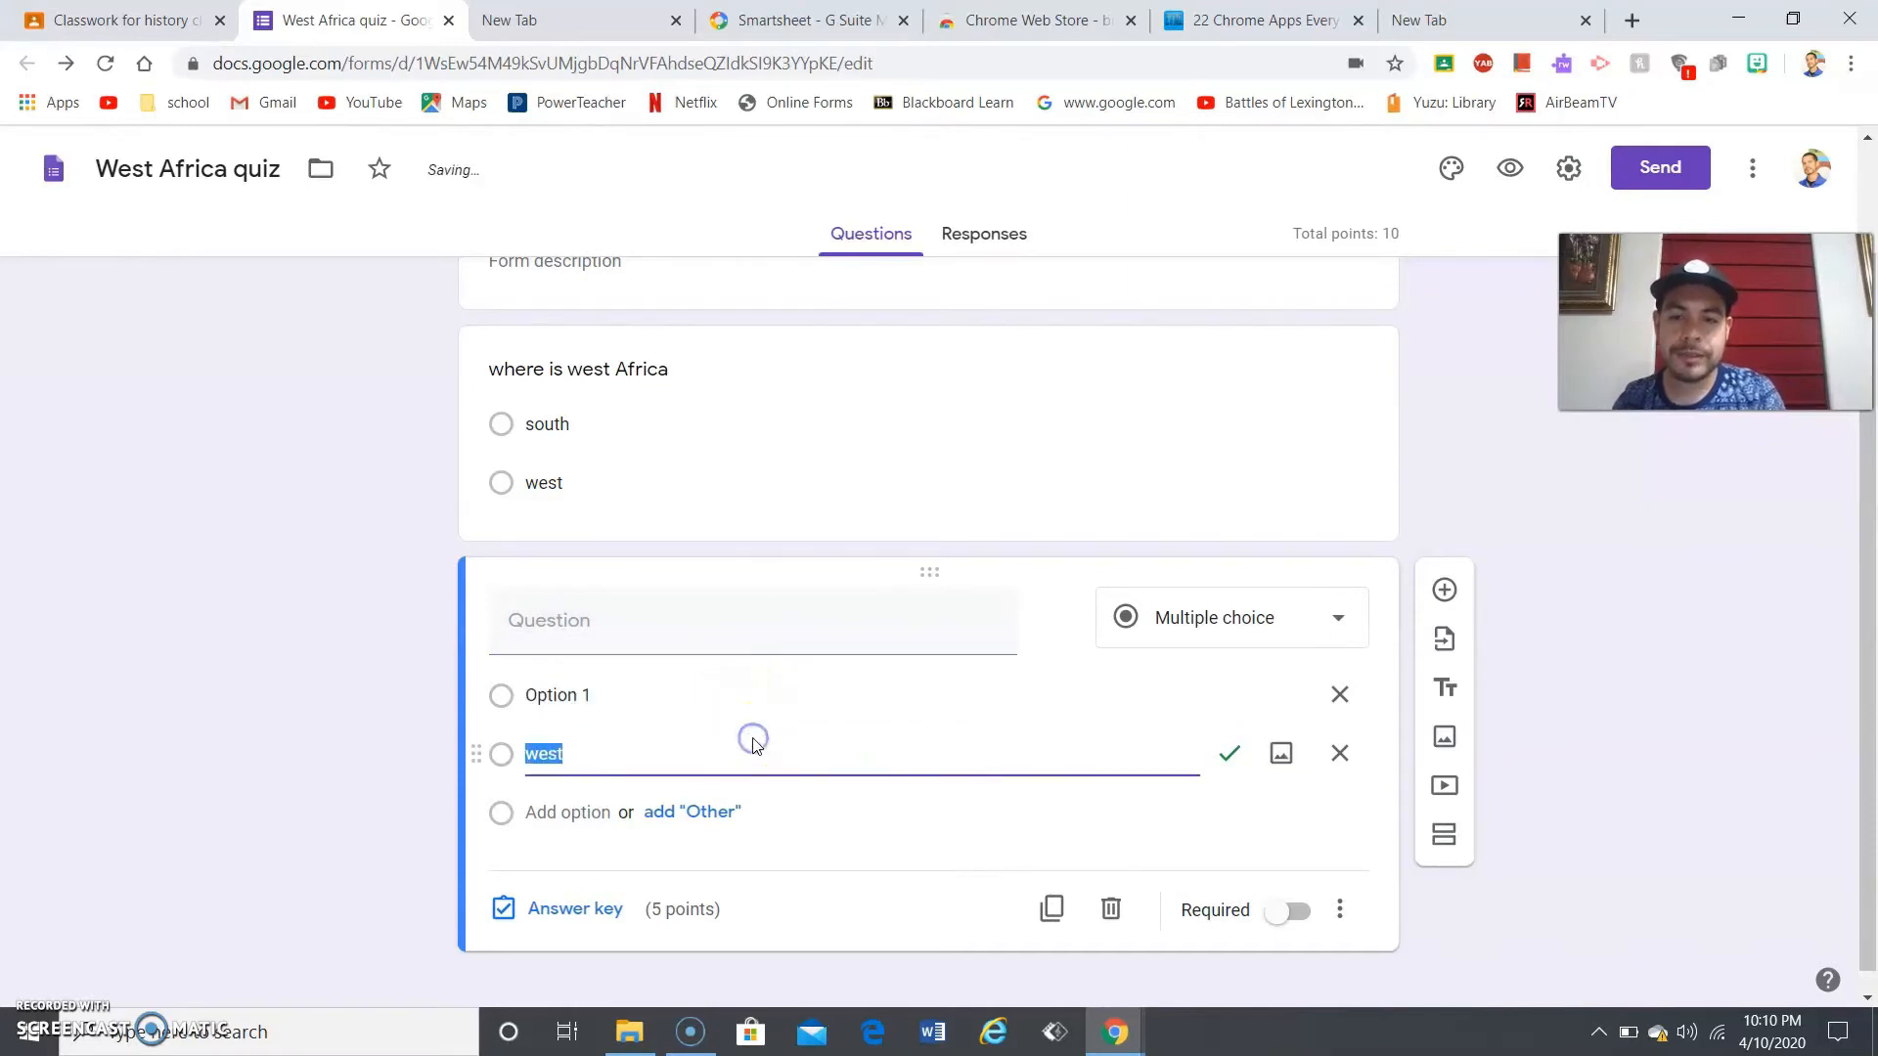
key(BackSpace)
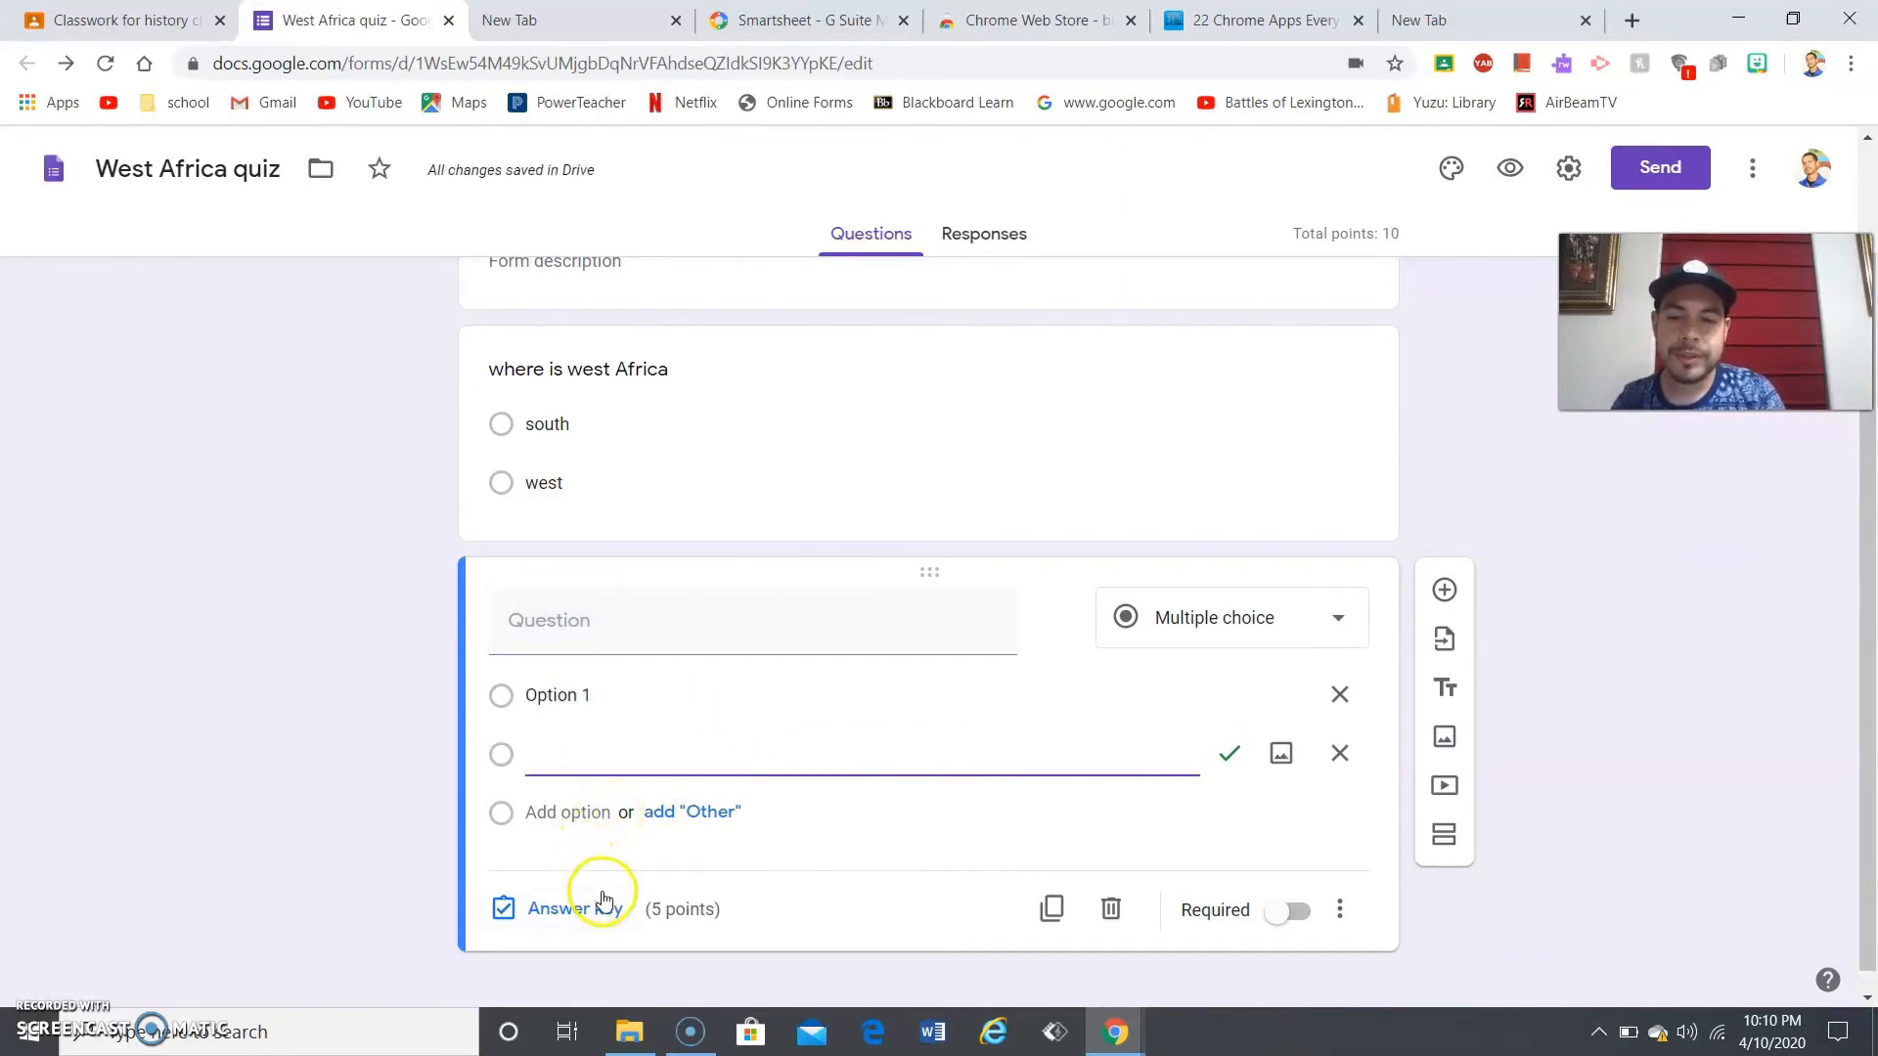
click(601, 908)
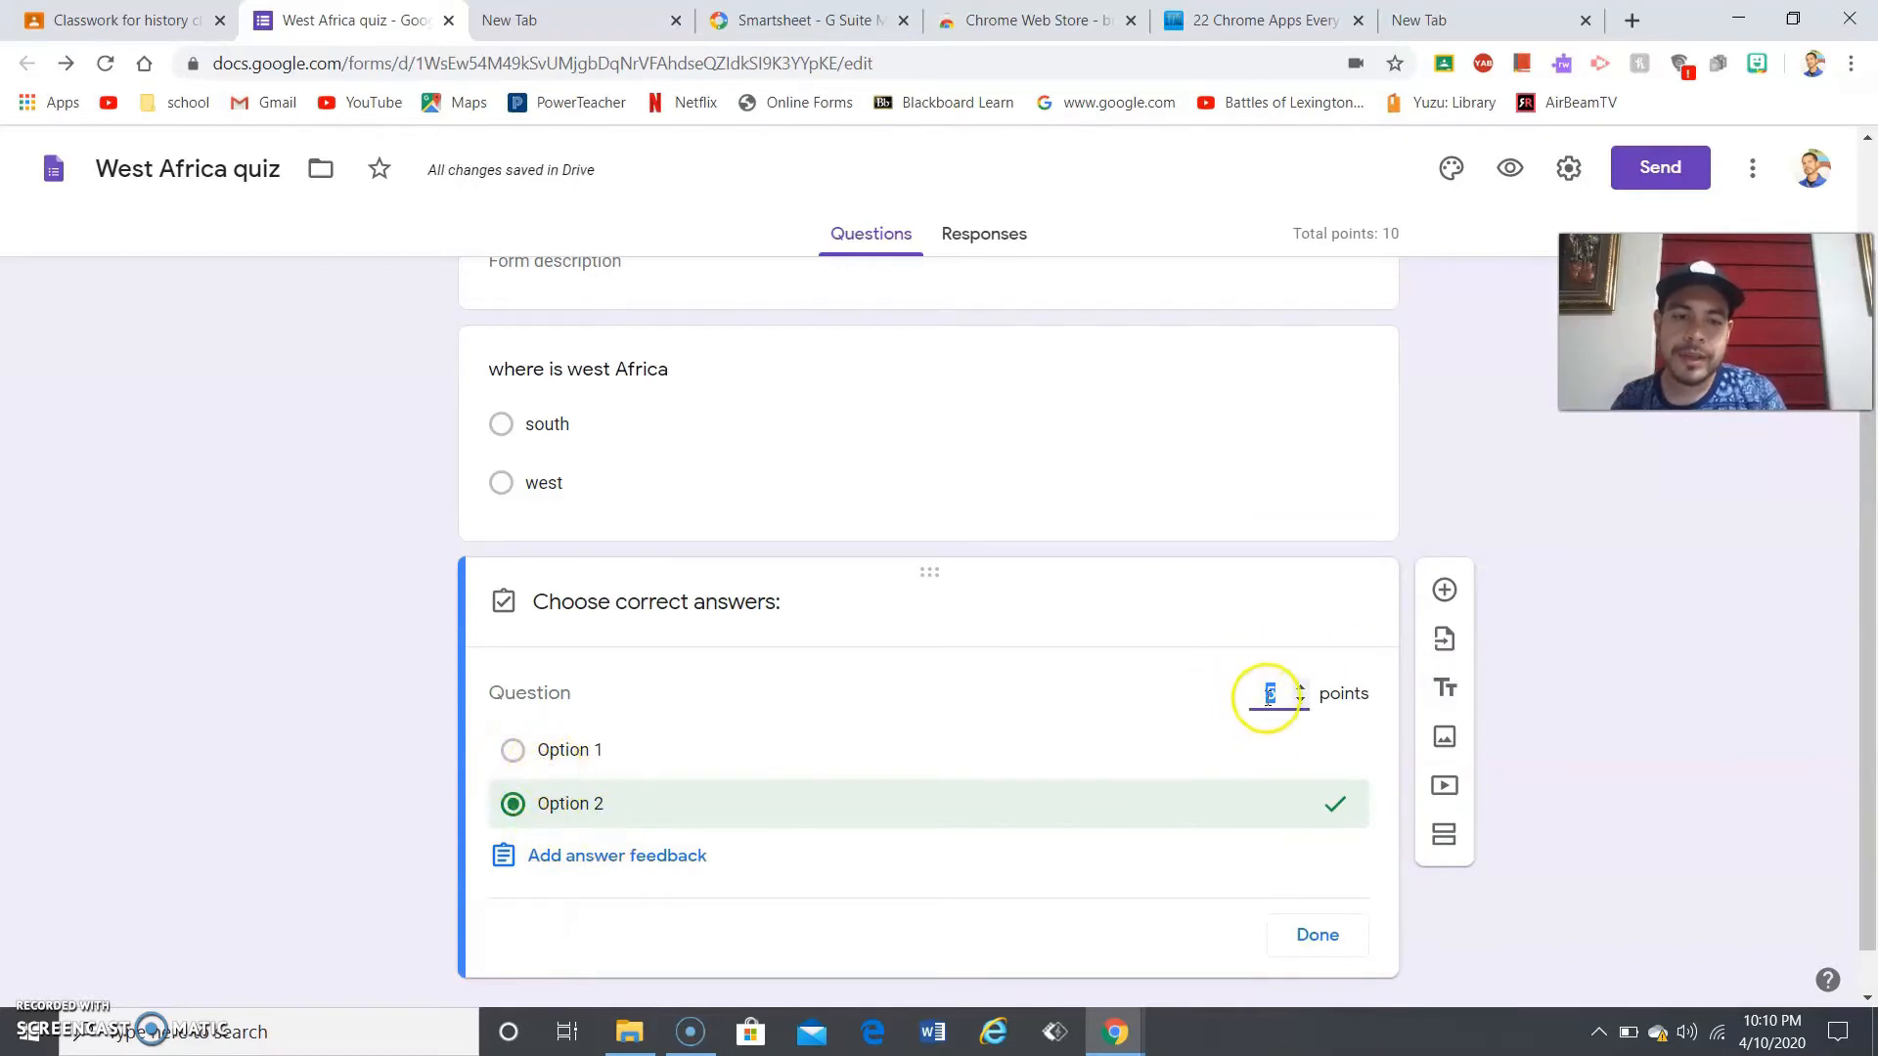
click(1318, 932)
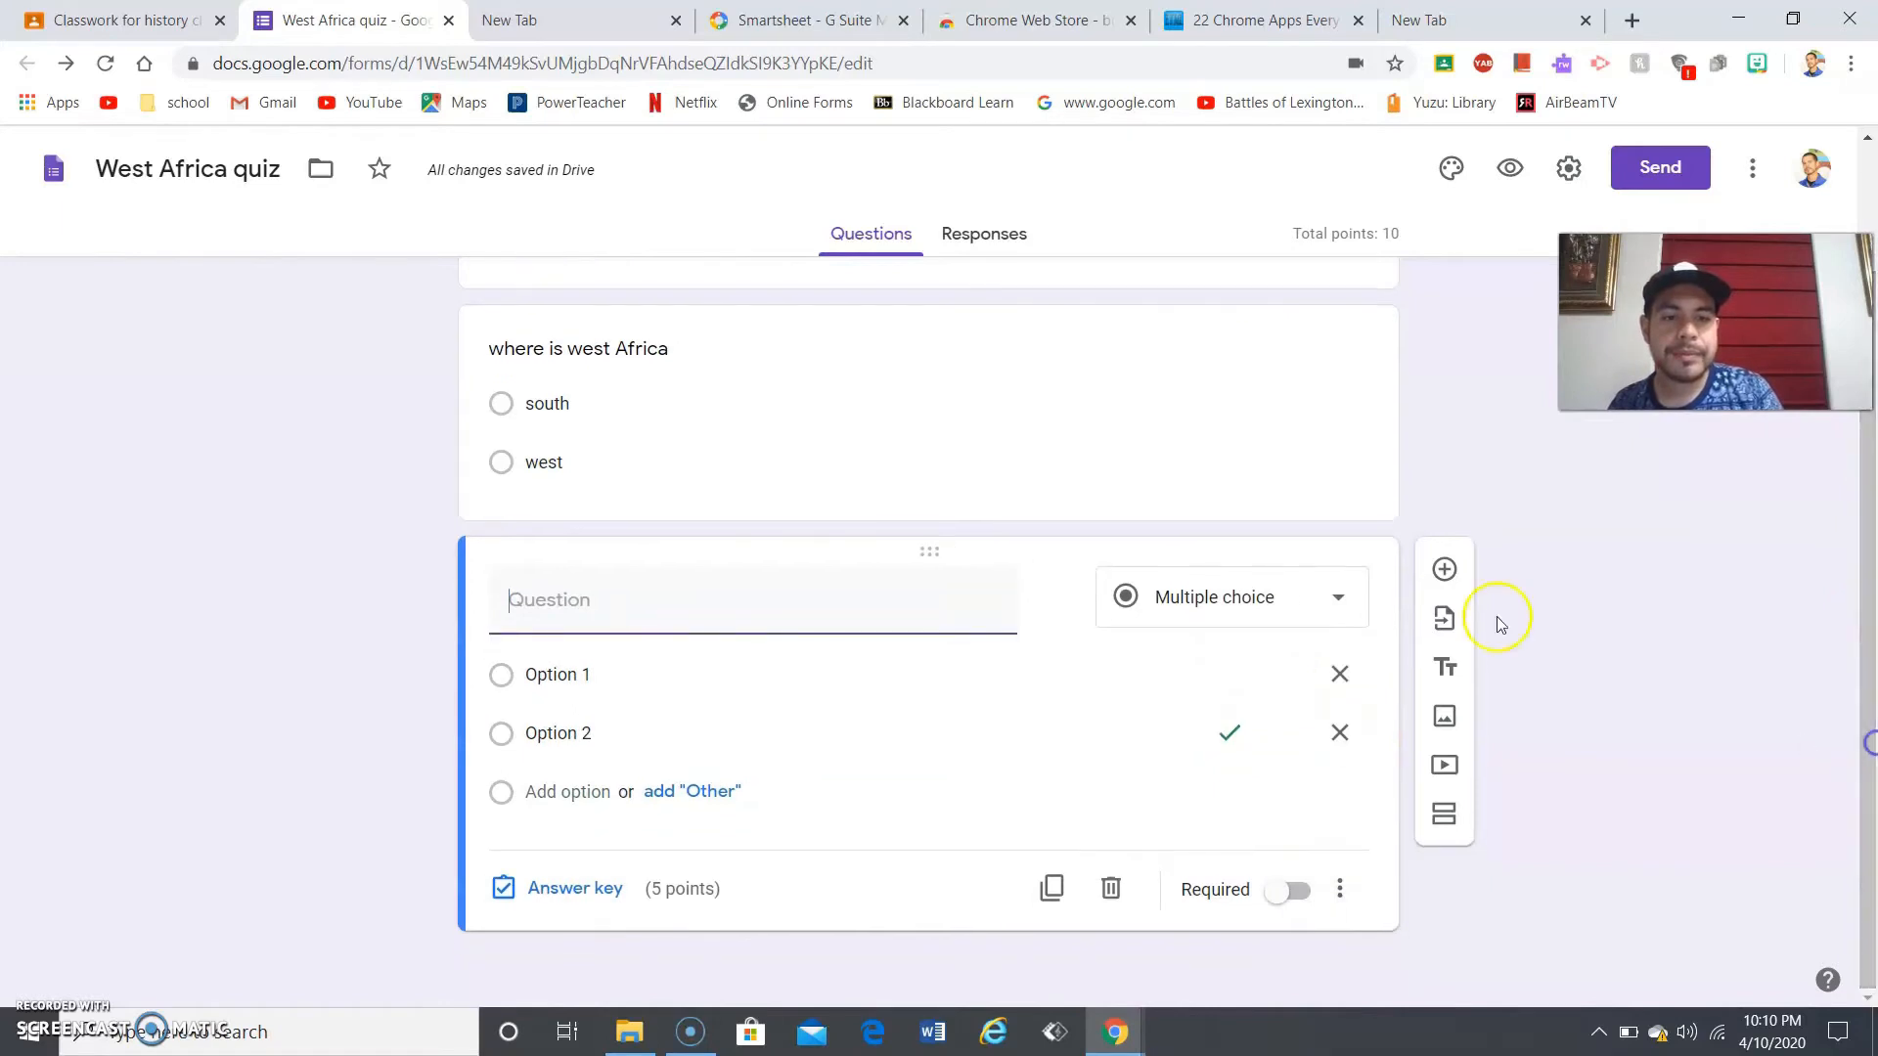
- Add a new question and upload the cex Atlantic trade map image into it
click(1445, 570)
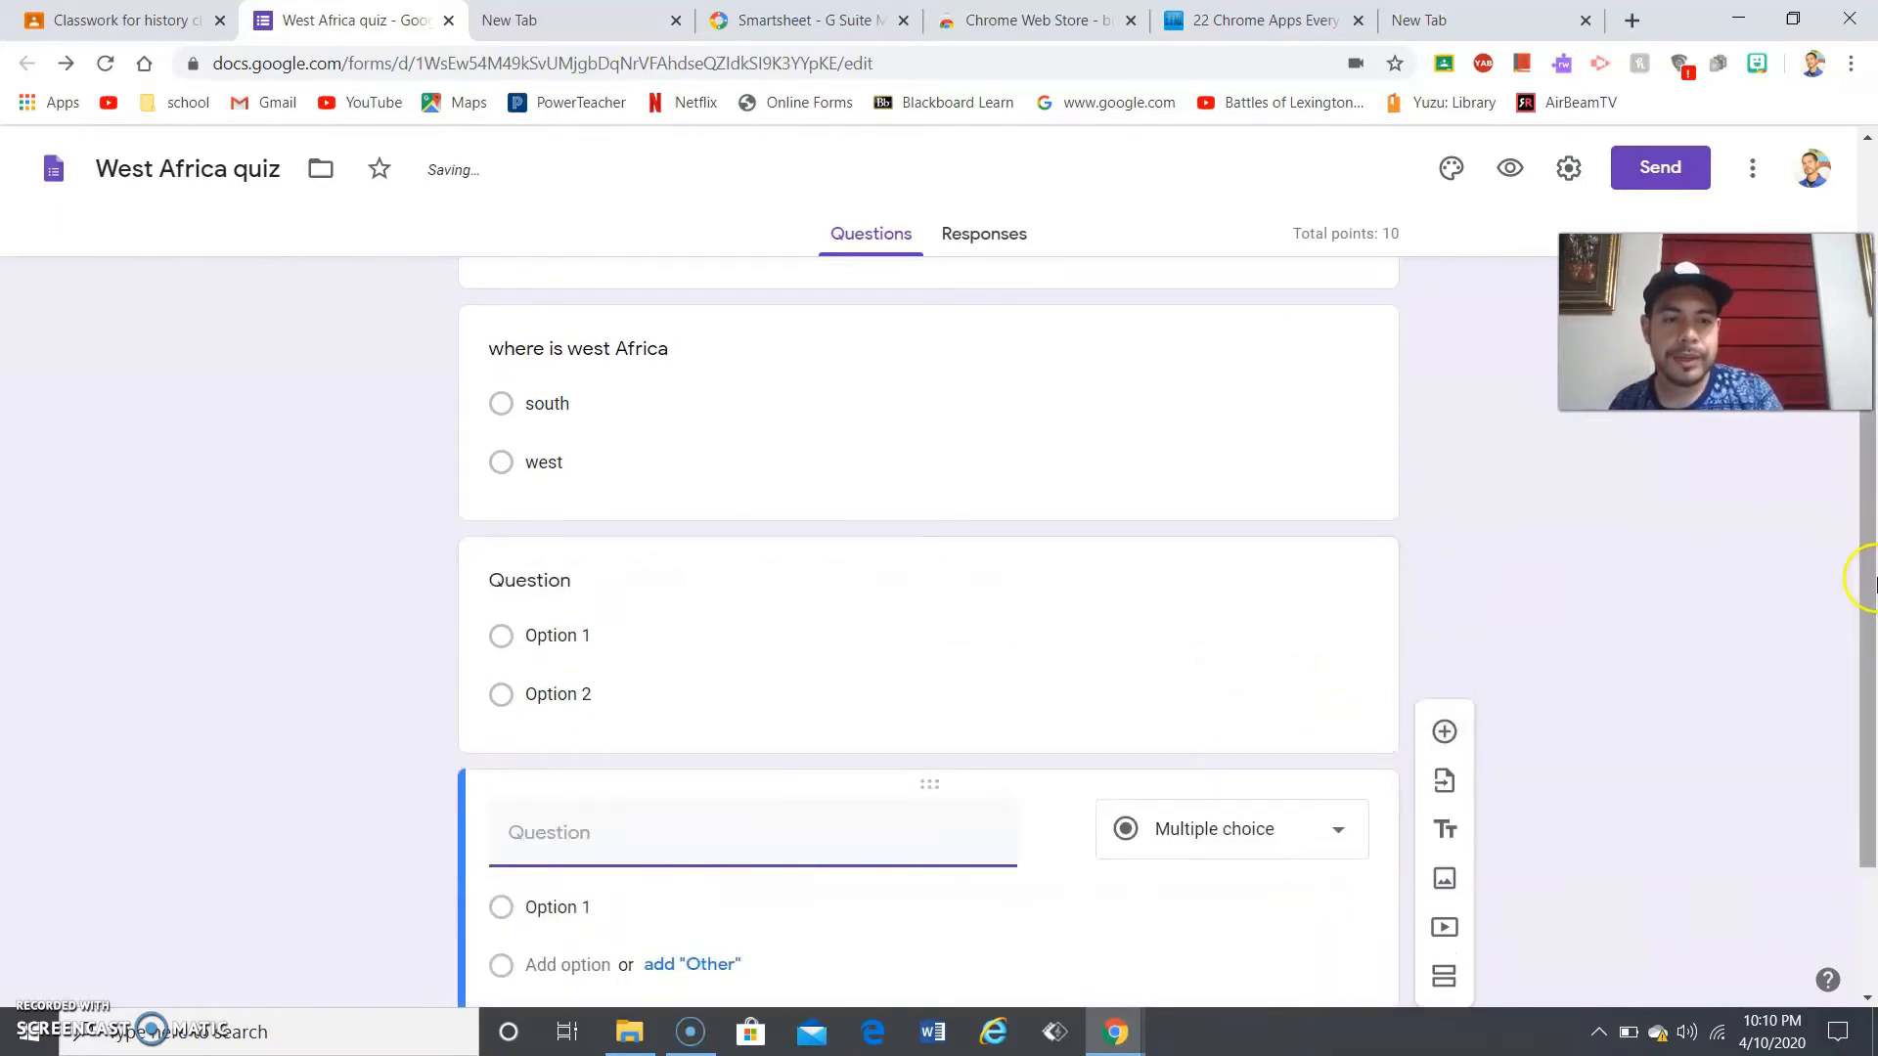
scroll(1871, 890, down, 2)
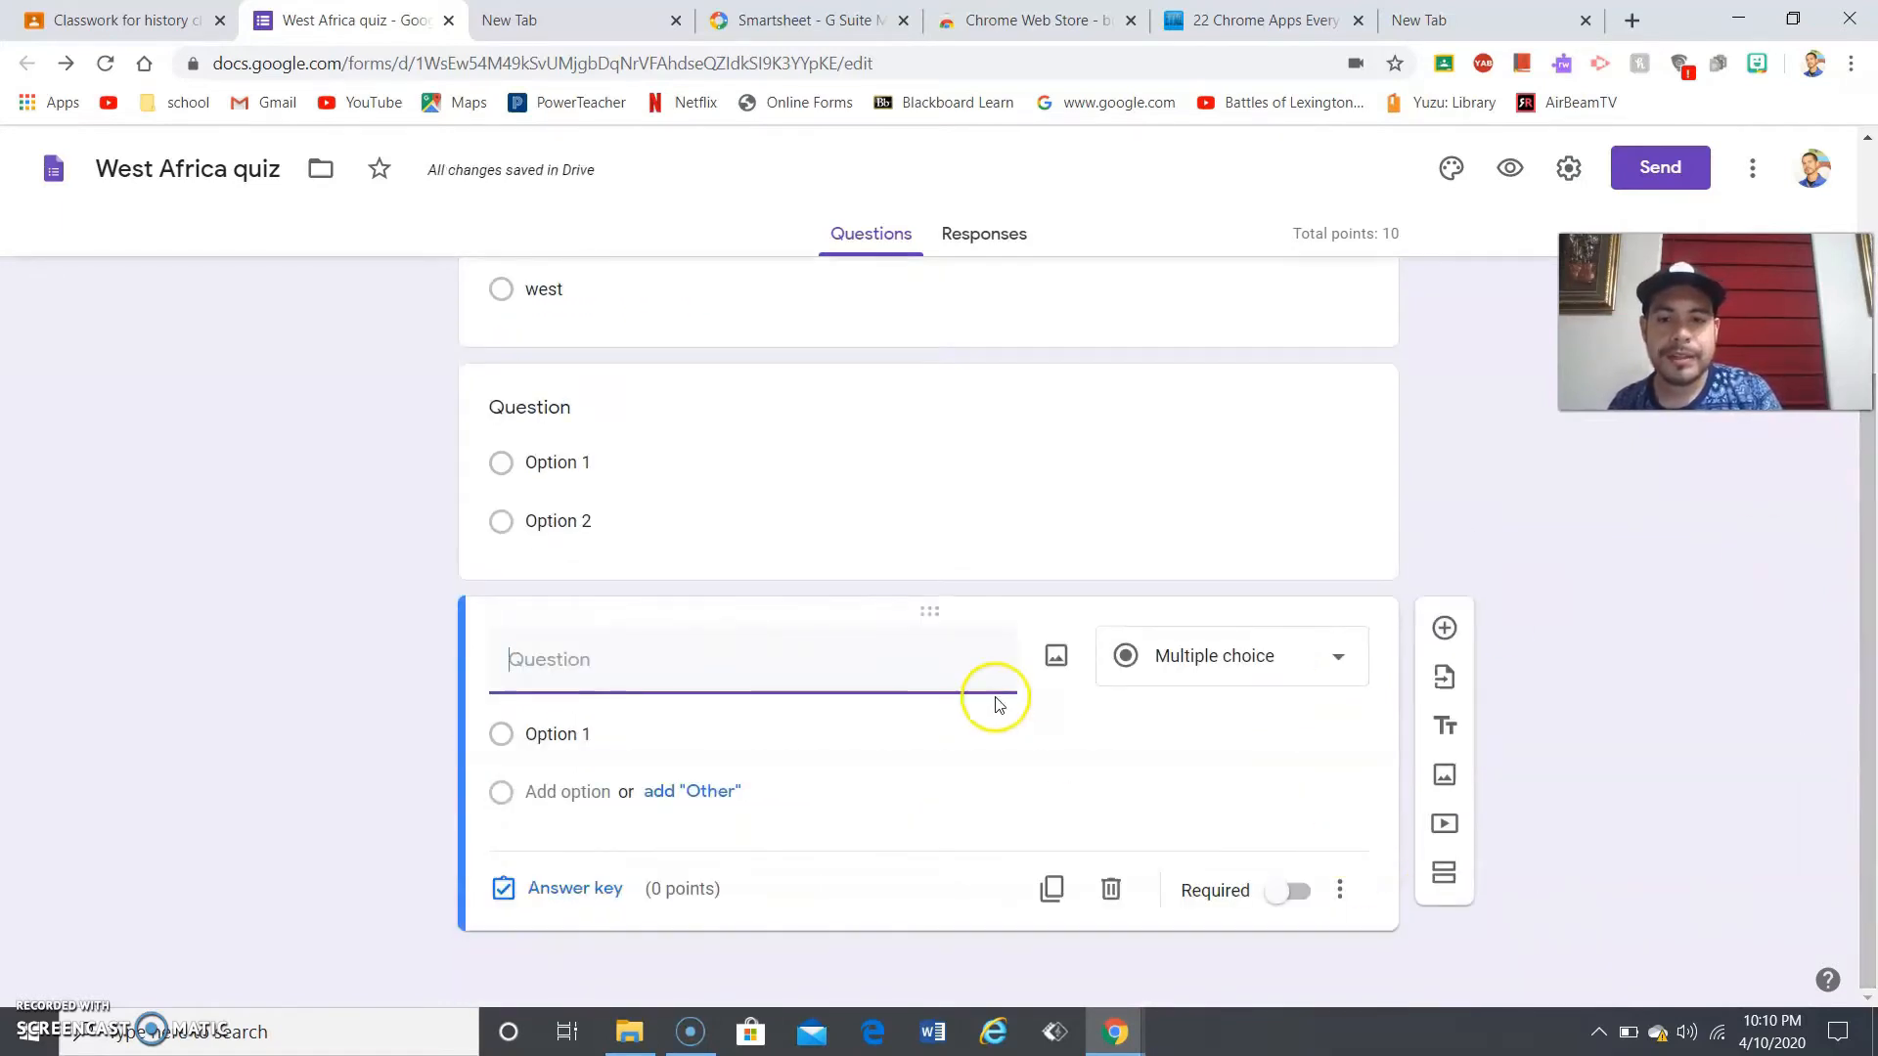
click(734, 733)
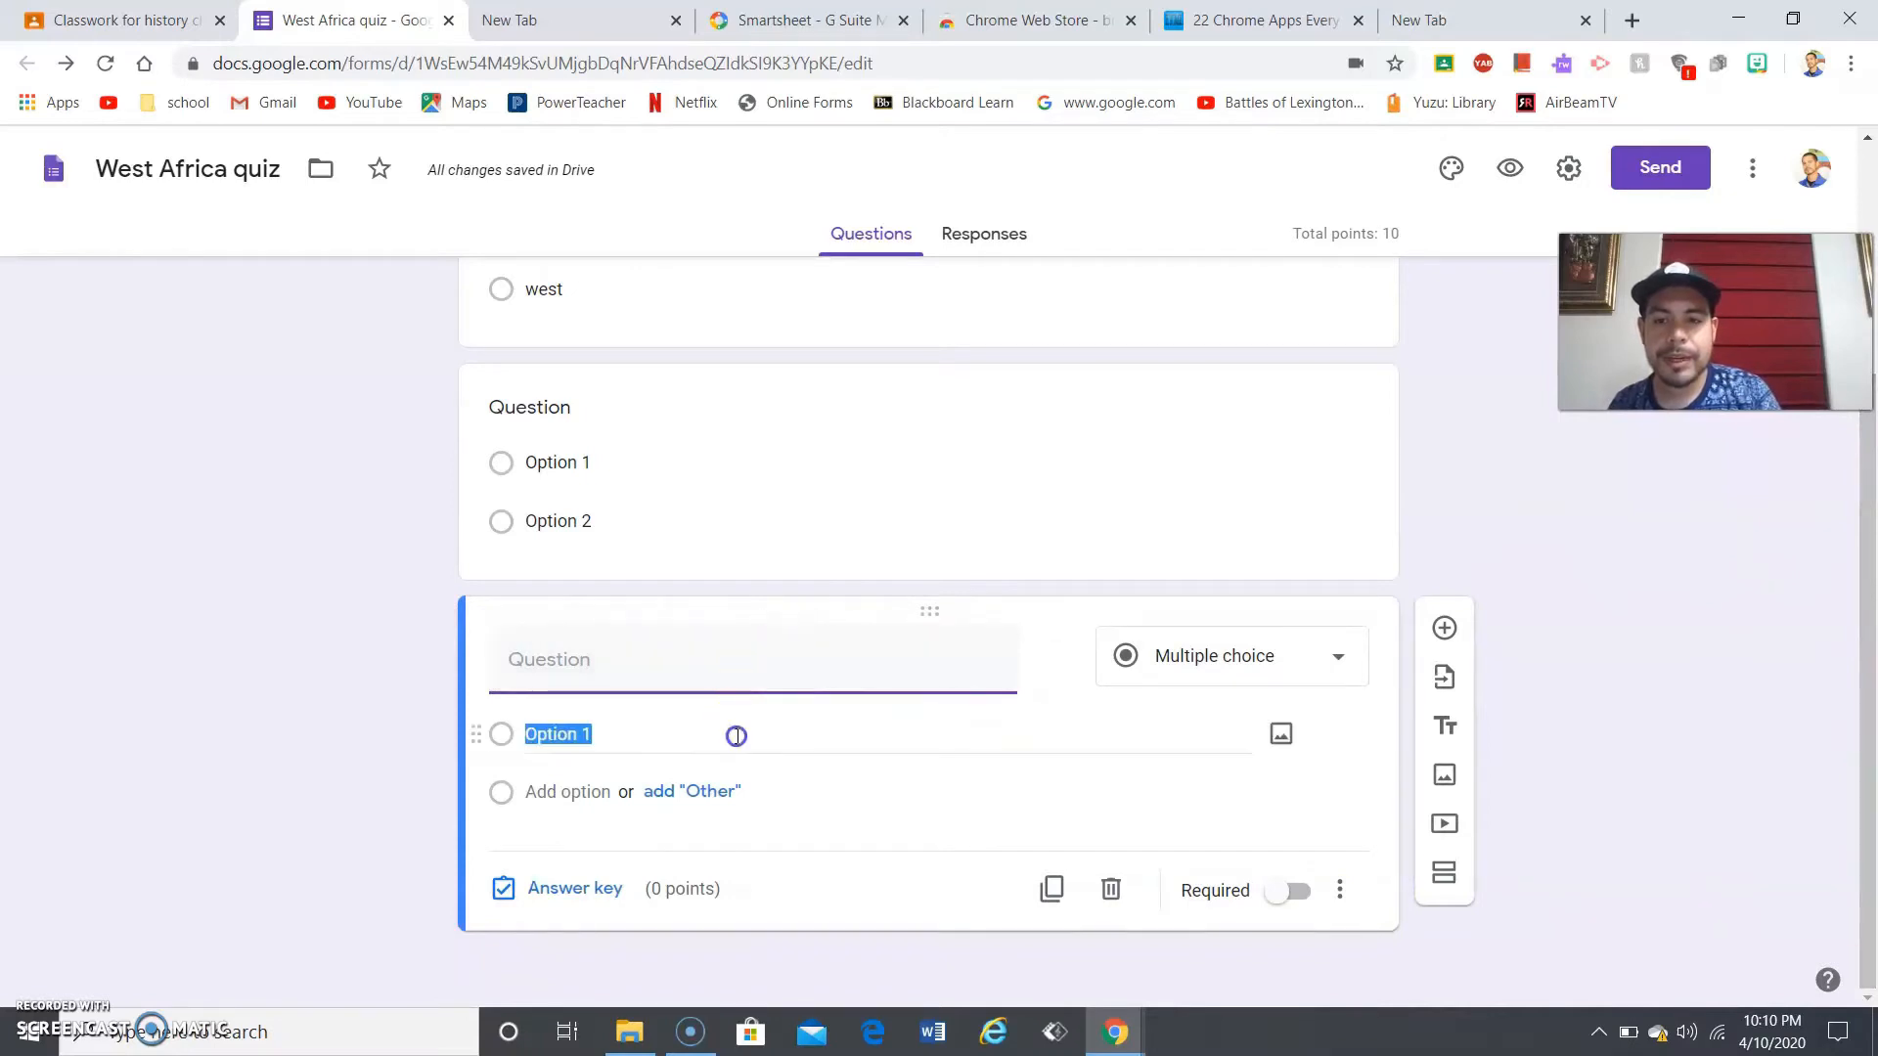
click(956, 660)
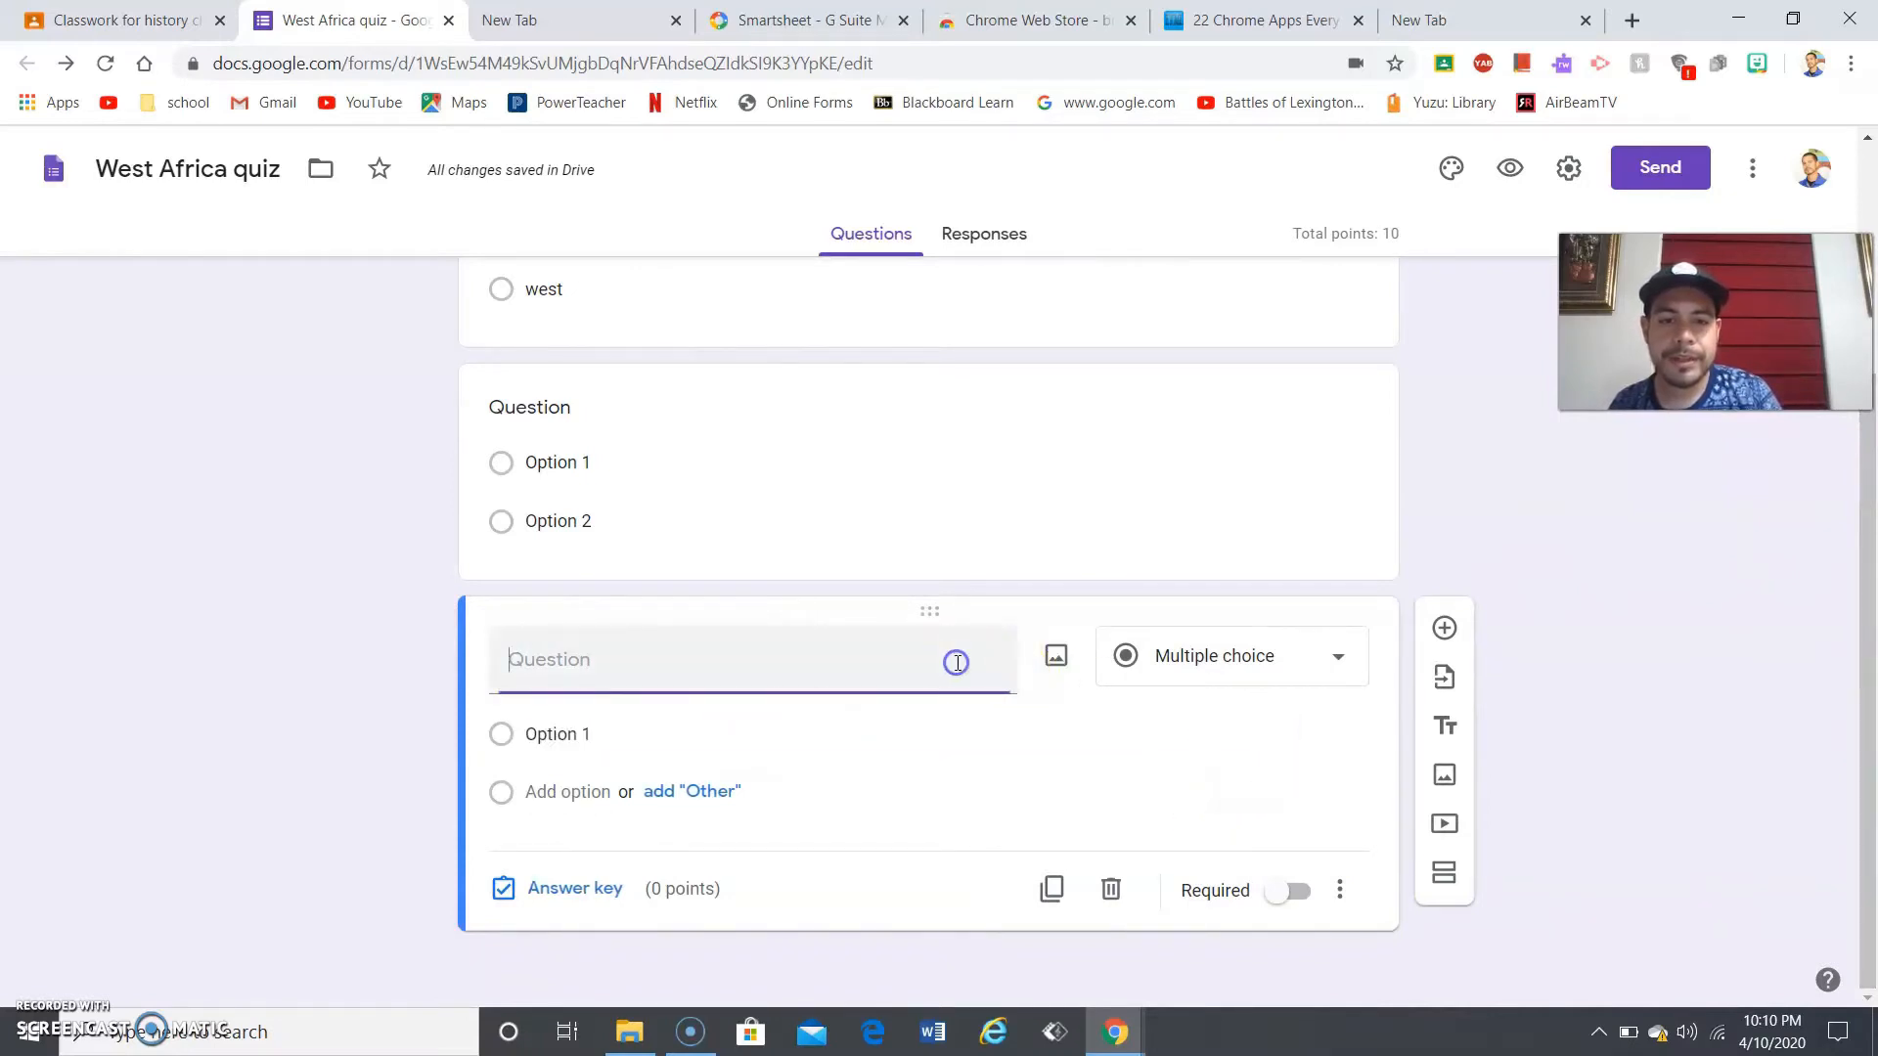
click(1055, 659)
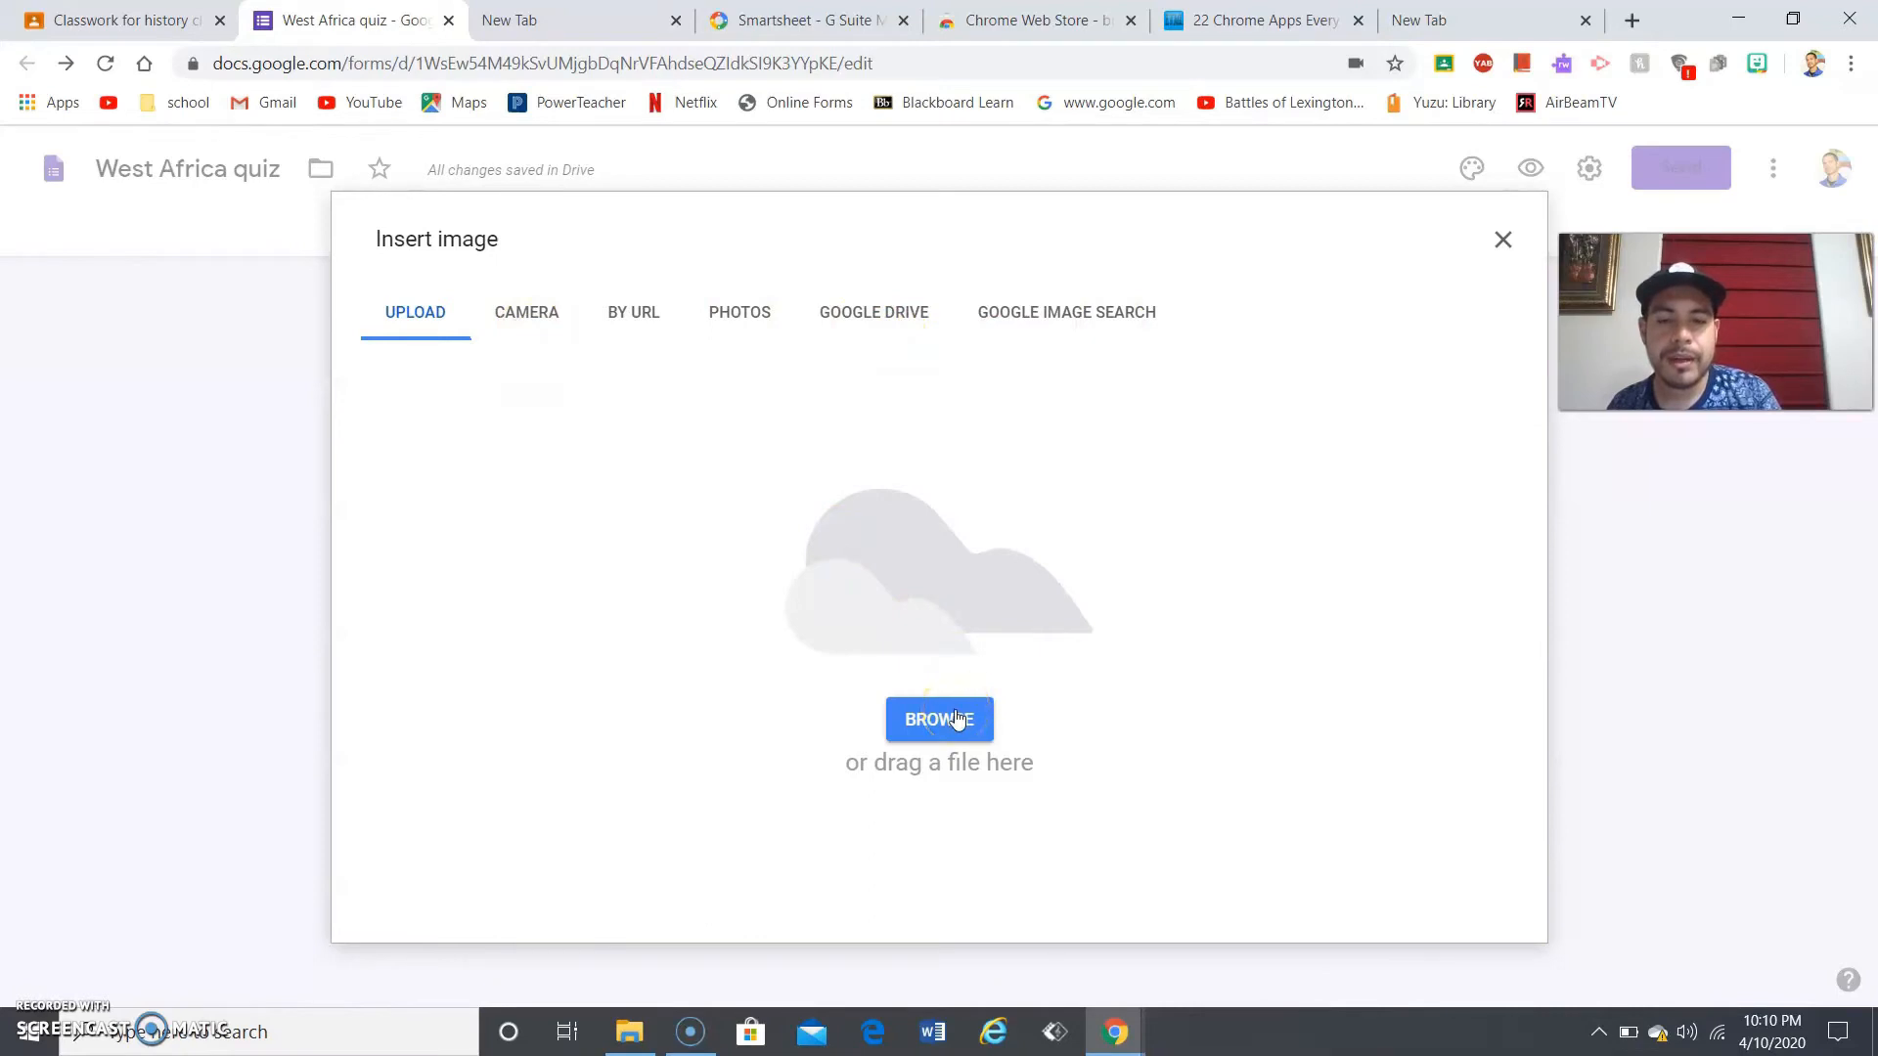
click(958, 719)
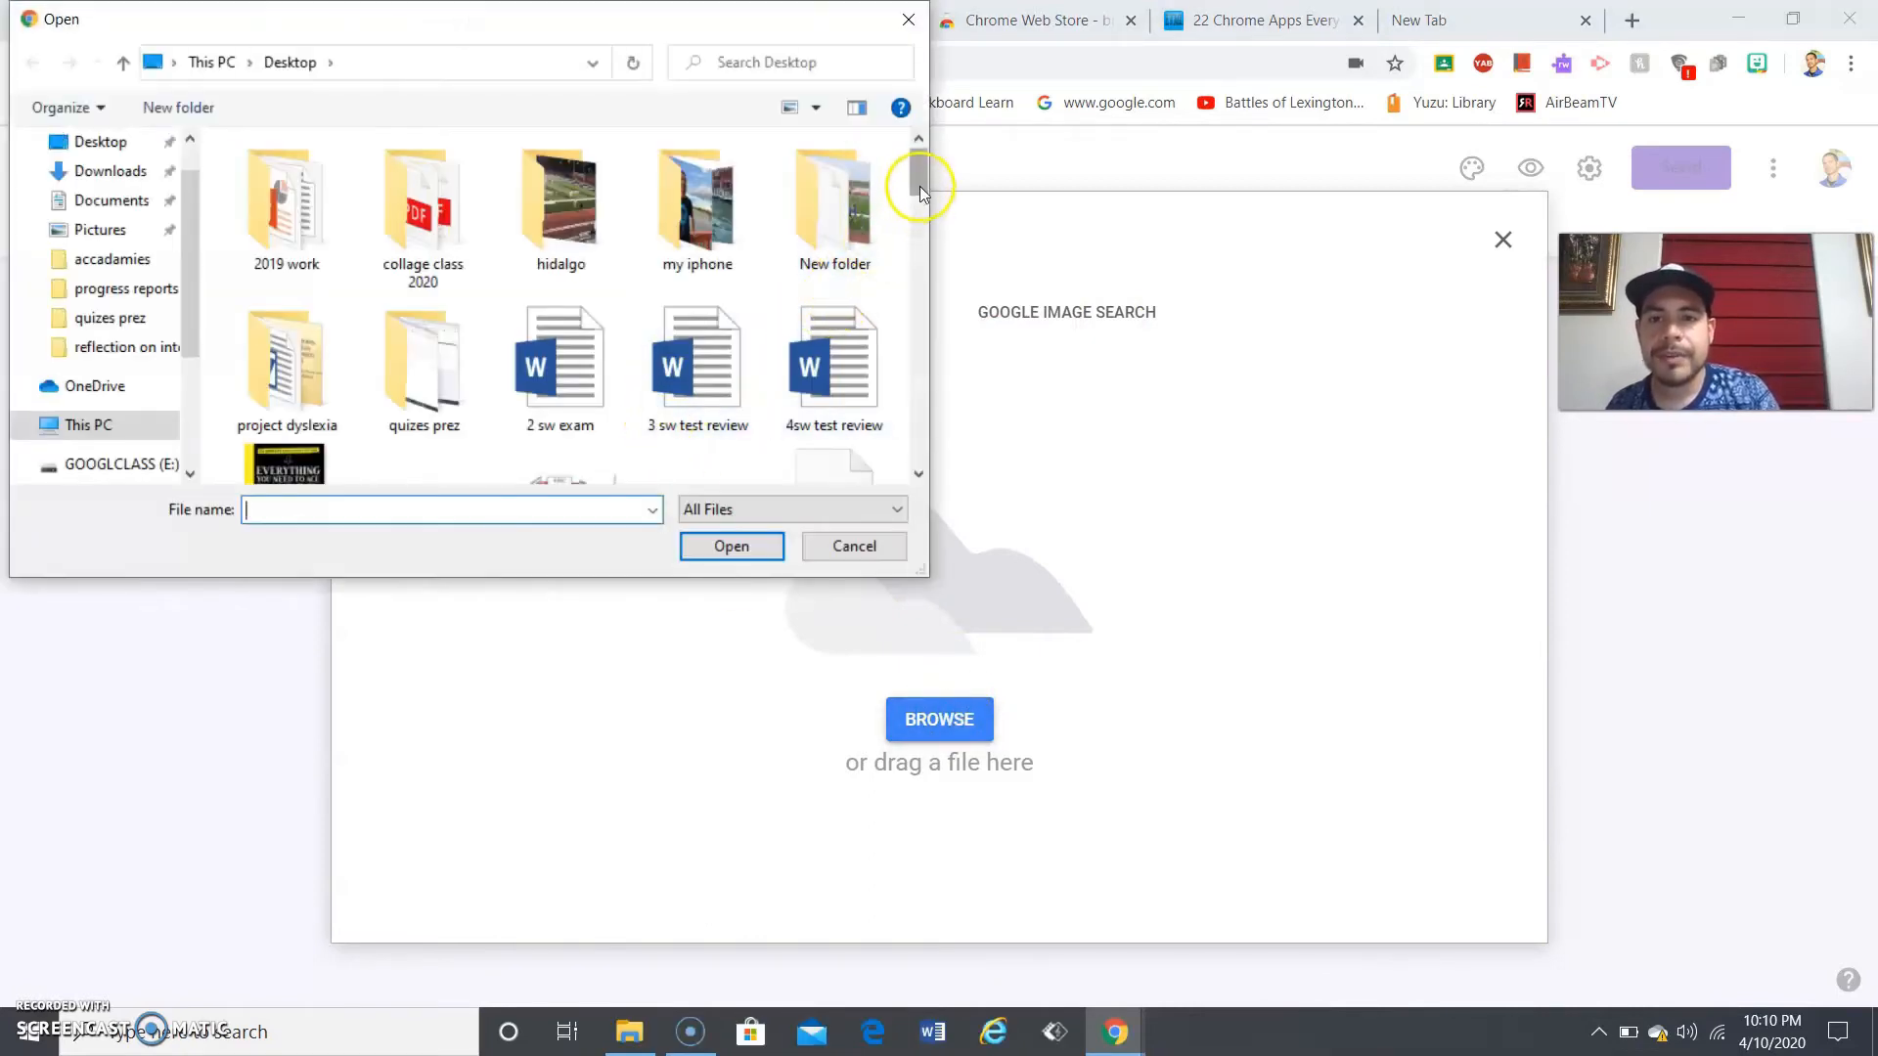
drag(919, 186, 929, 237)
click(508, 301)
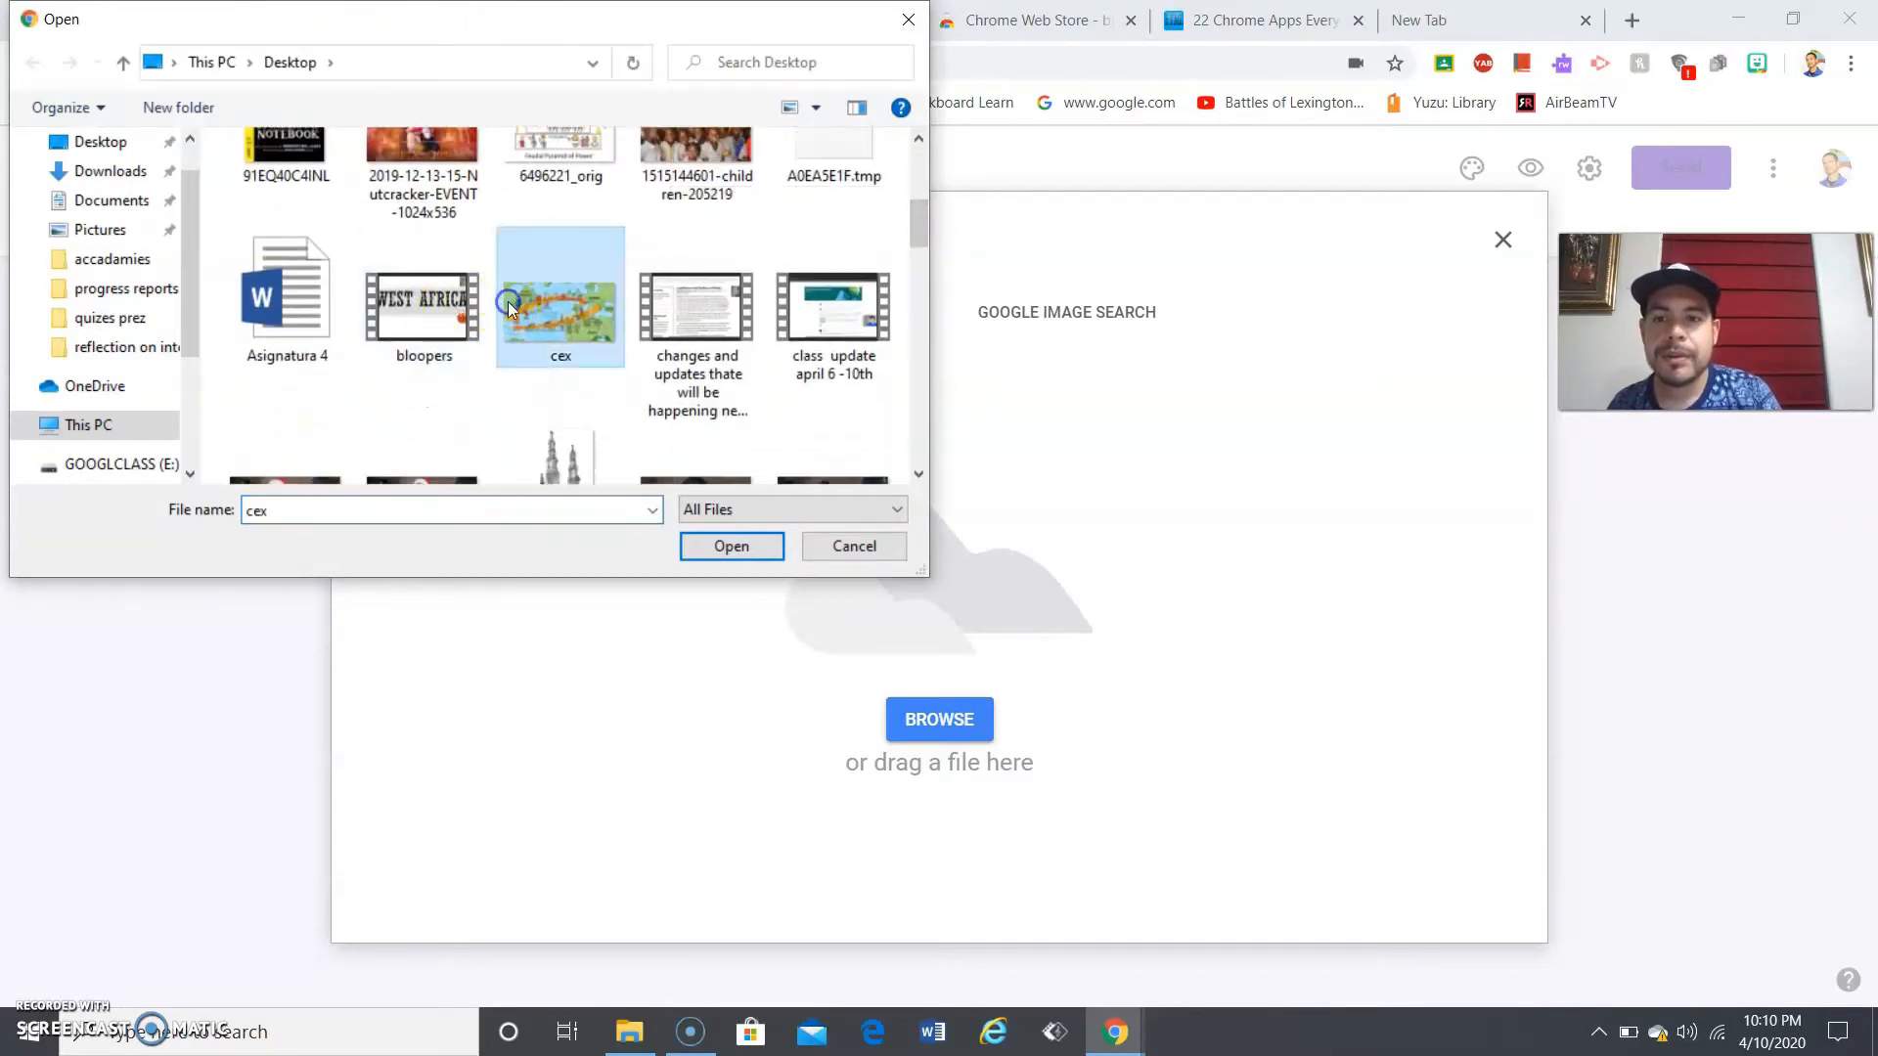
double_click(544, 309)
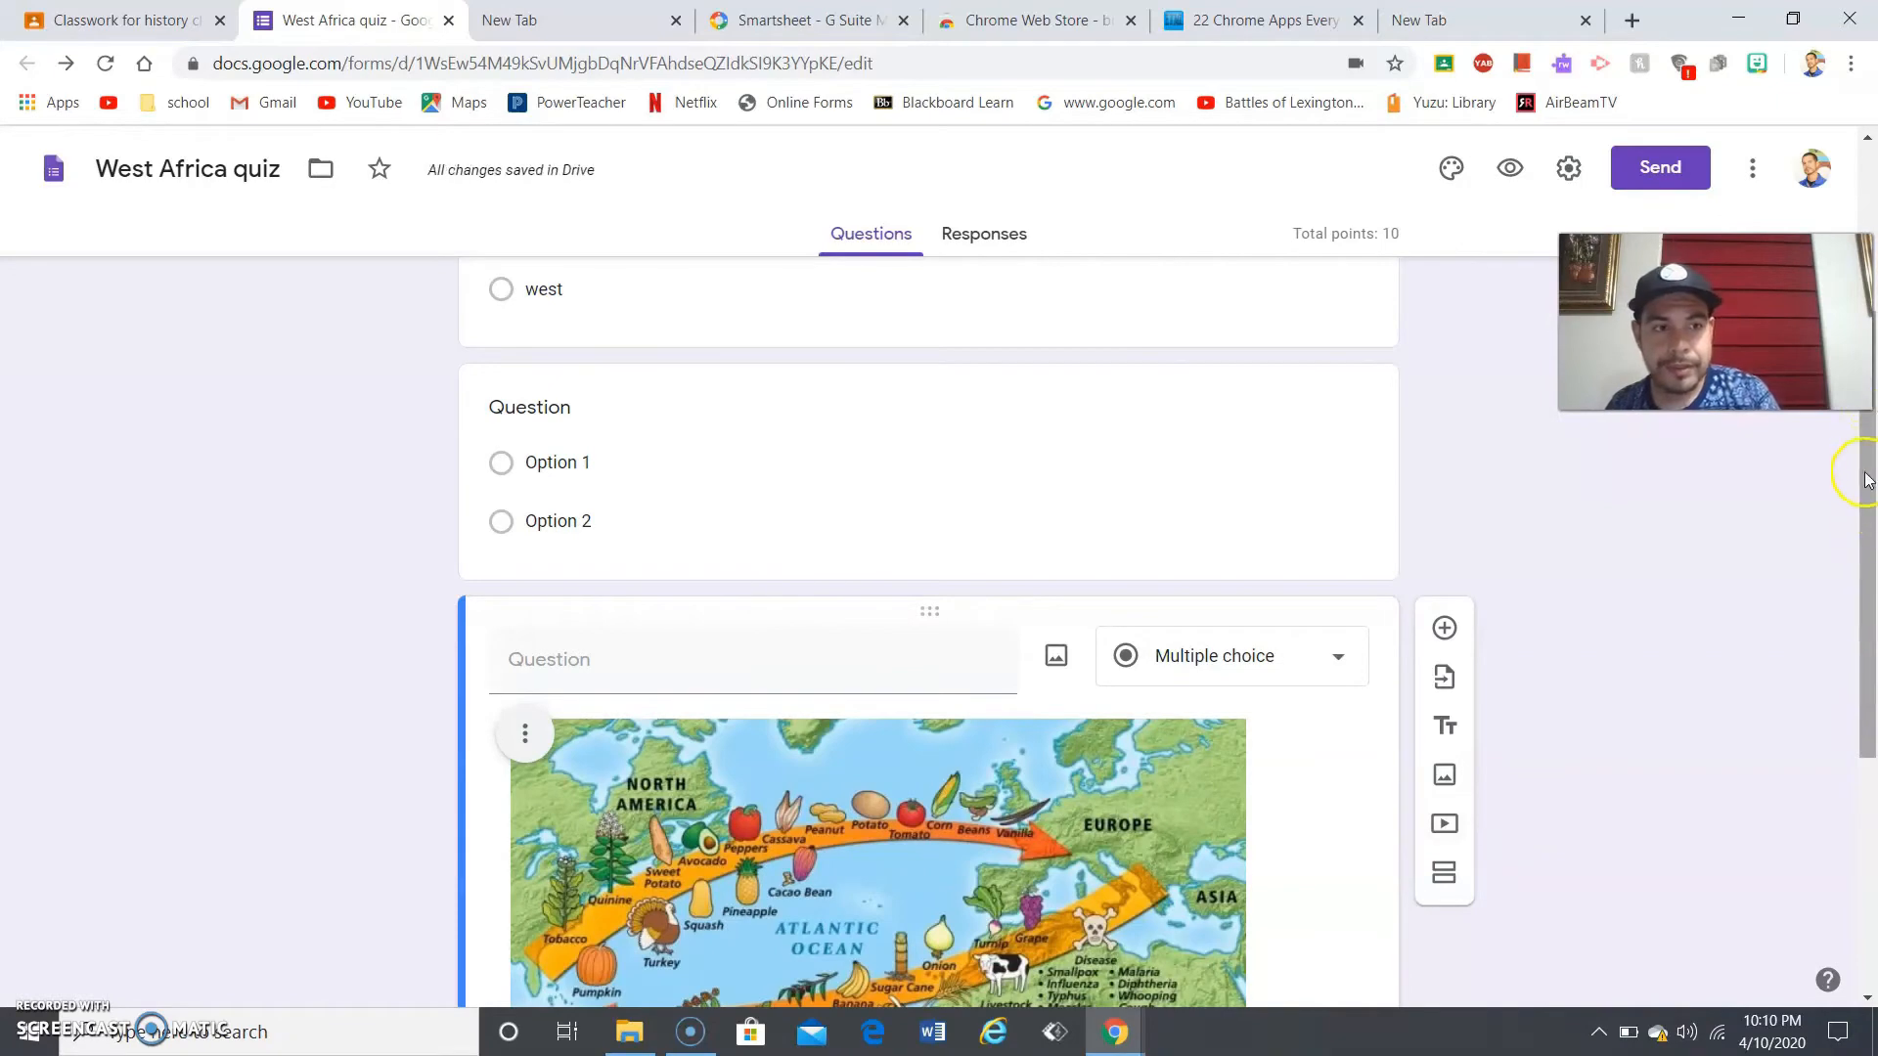
scroll(1865, 479, down, 3)
click(667, 399)
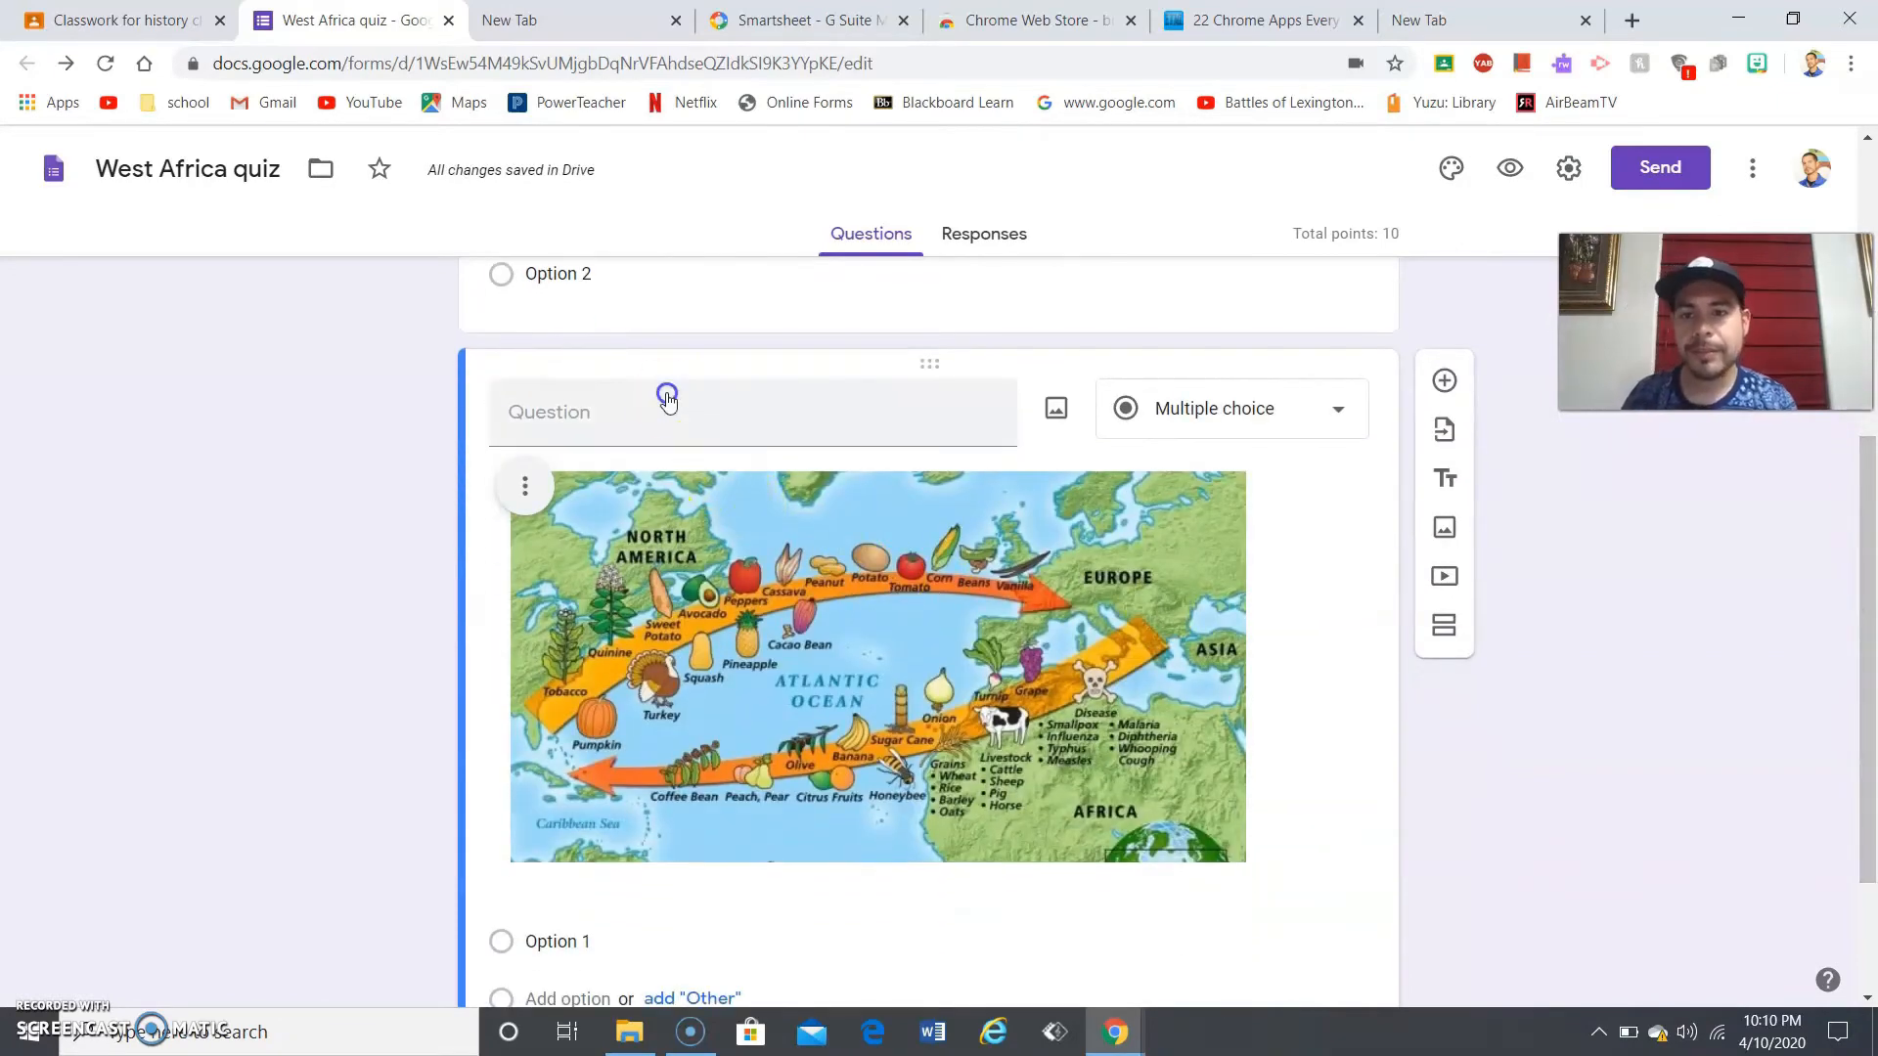
- Enter 'what is this picture?' as the question title, fixing 'pictuer' via spellcheck
text(what is this pictuer)
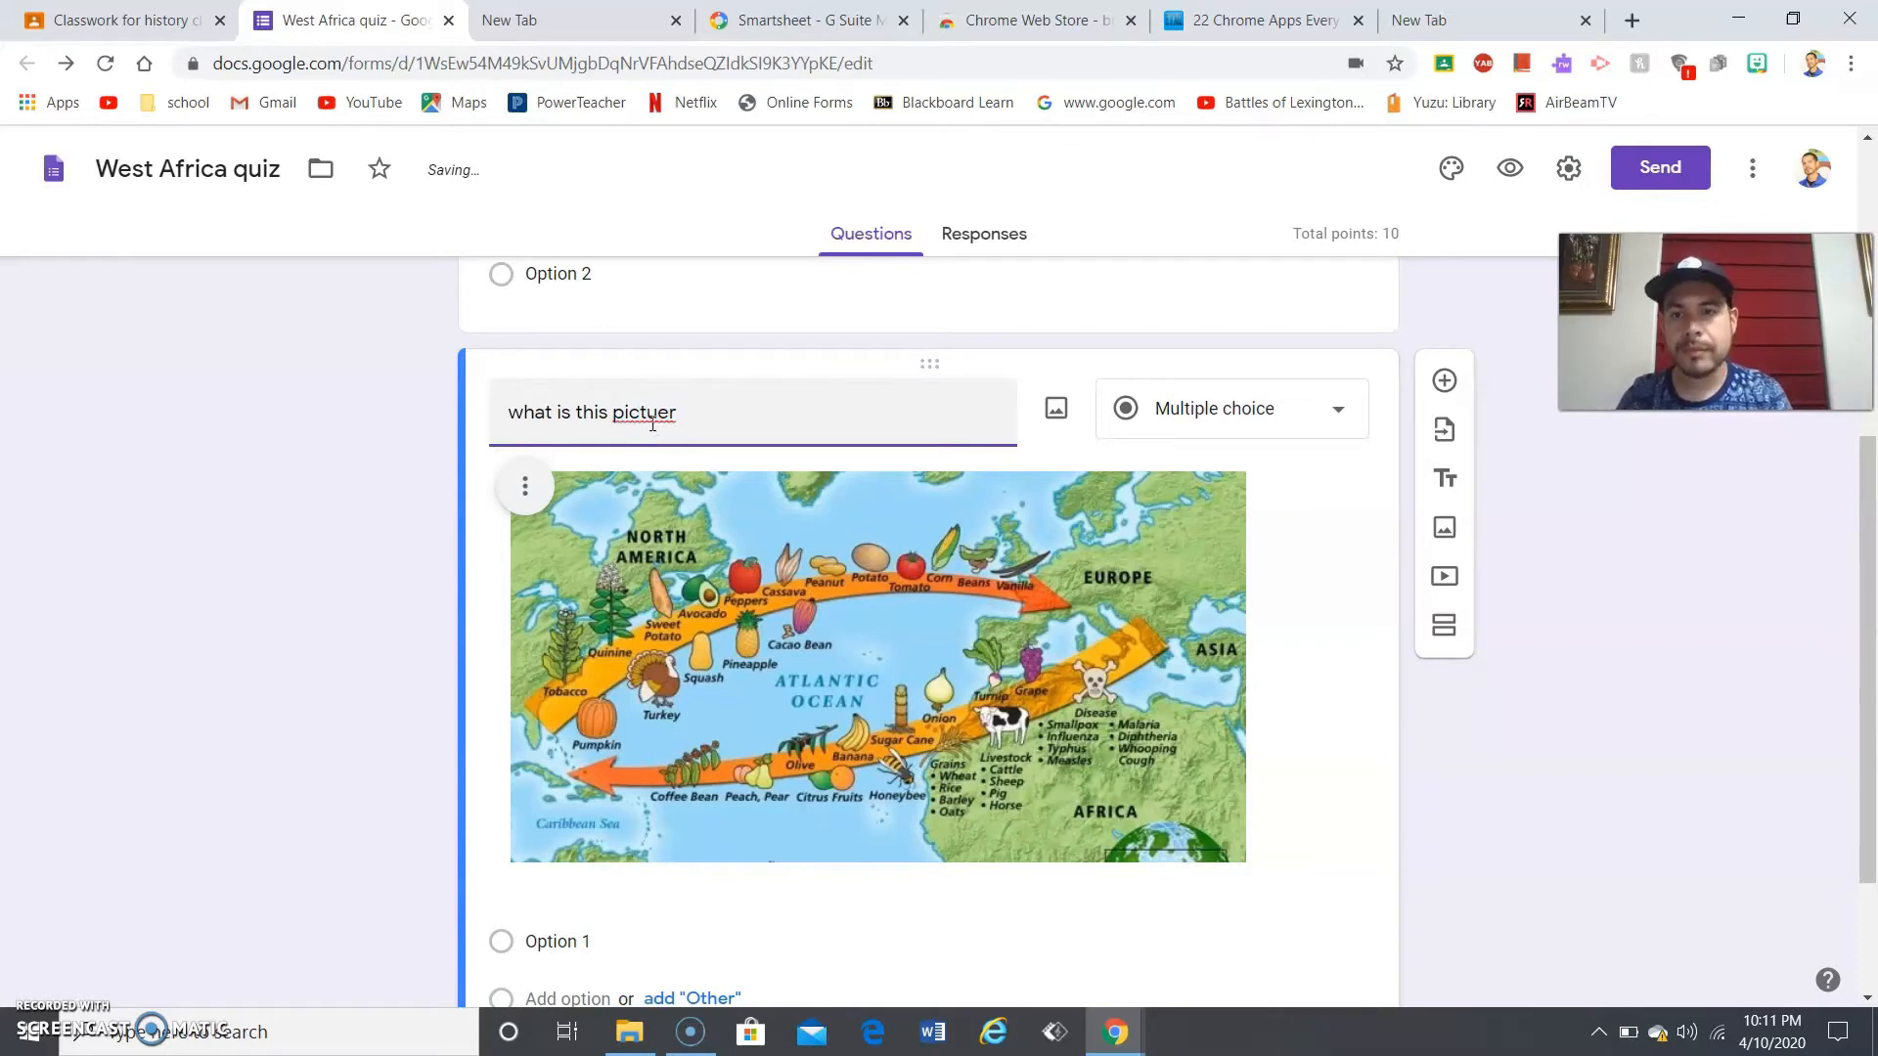
right_click(653, 424)
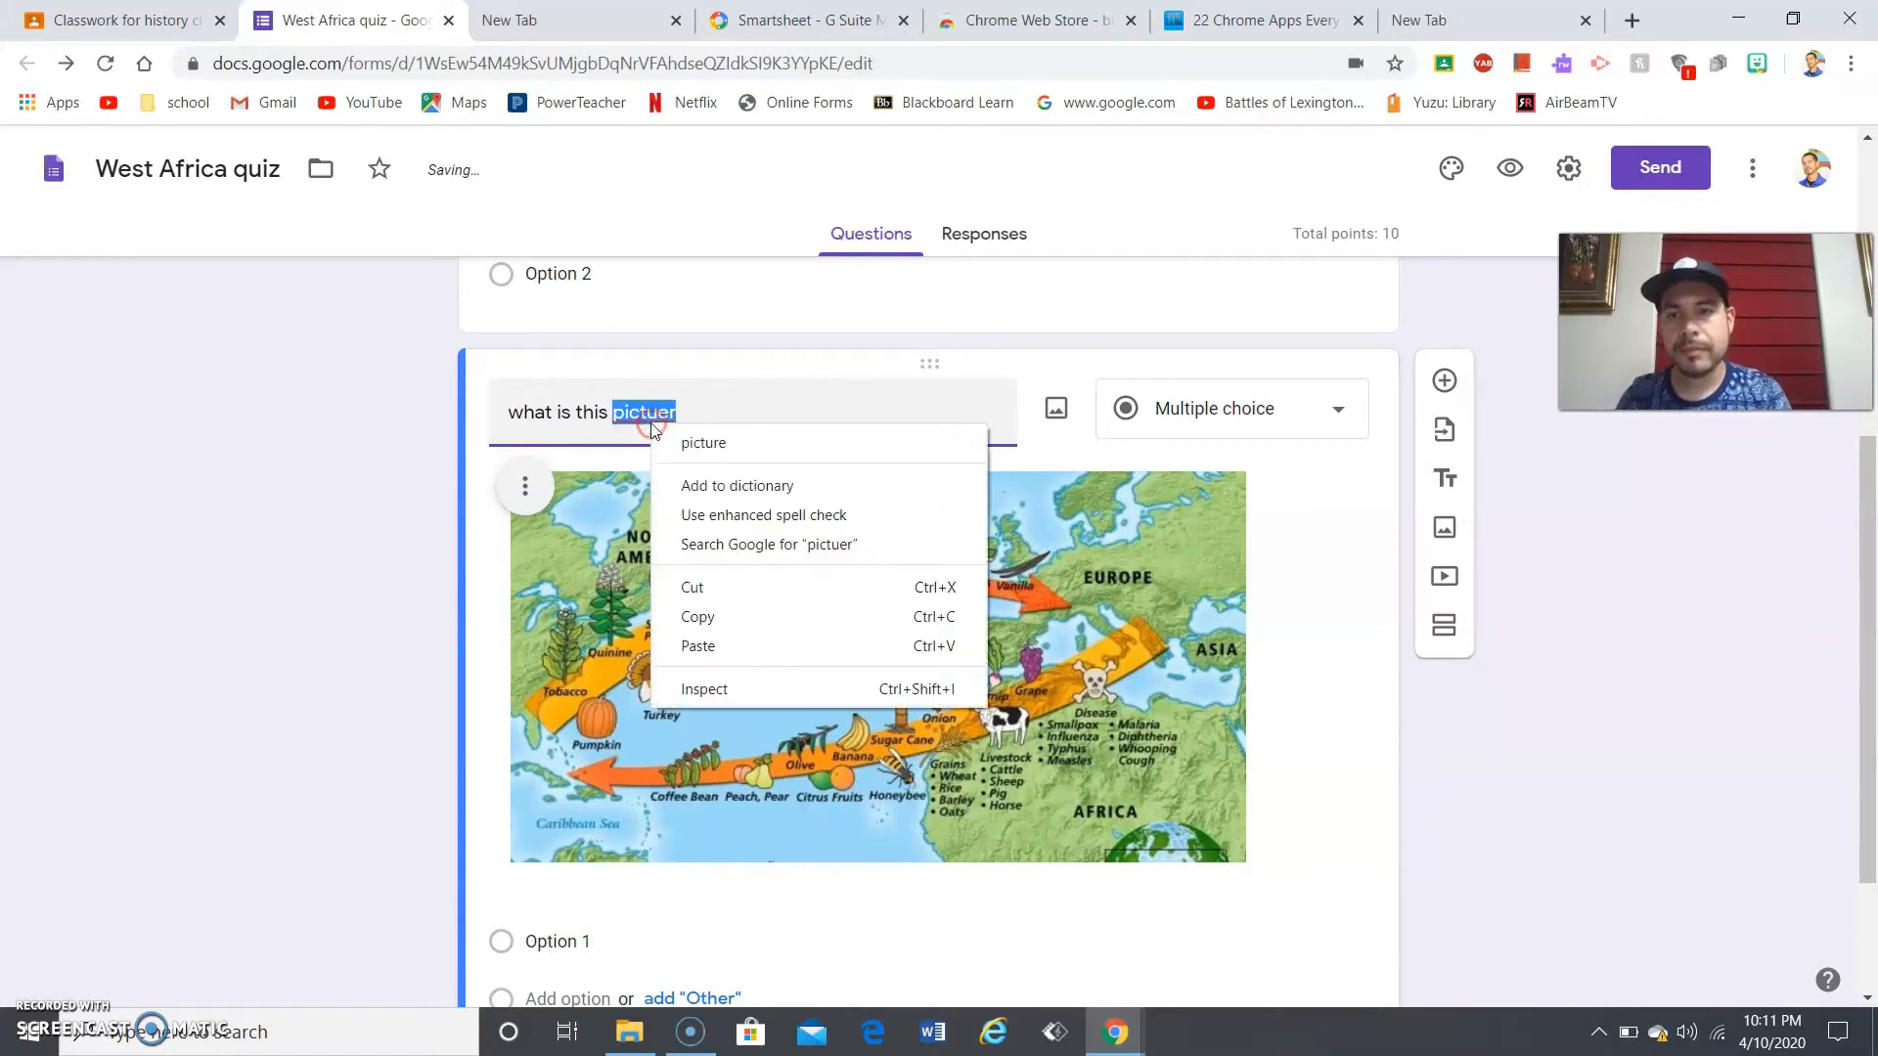
click(665, 436)
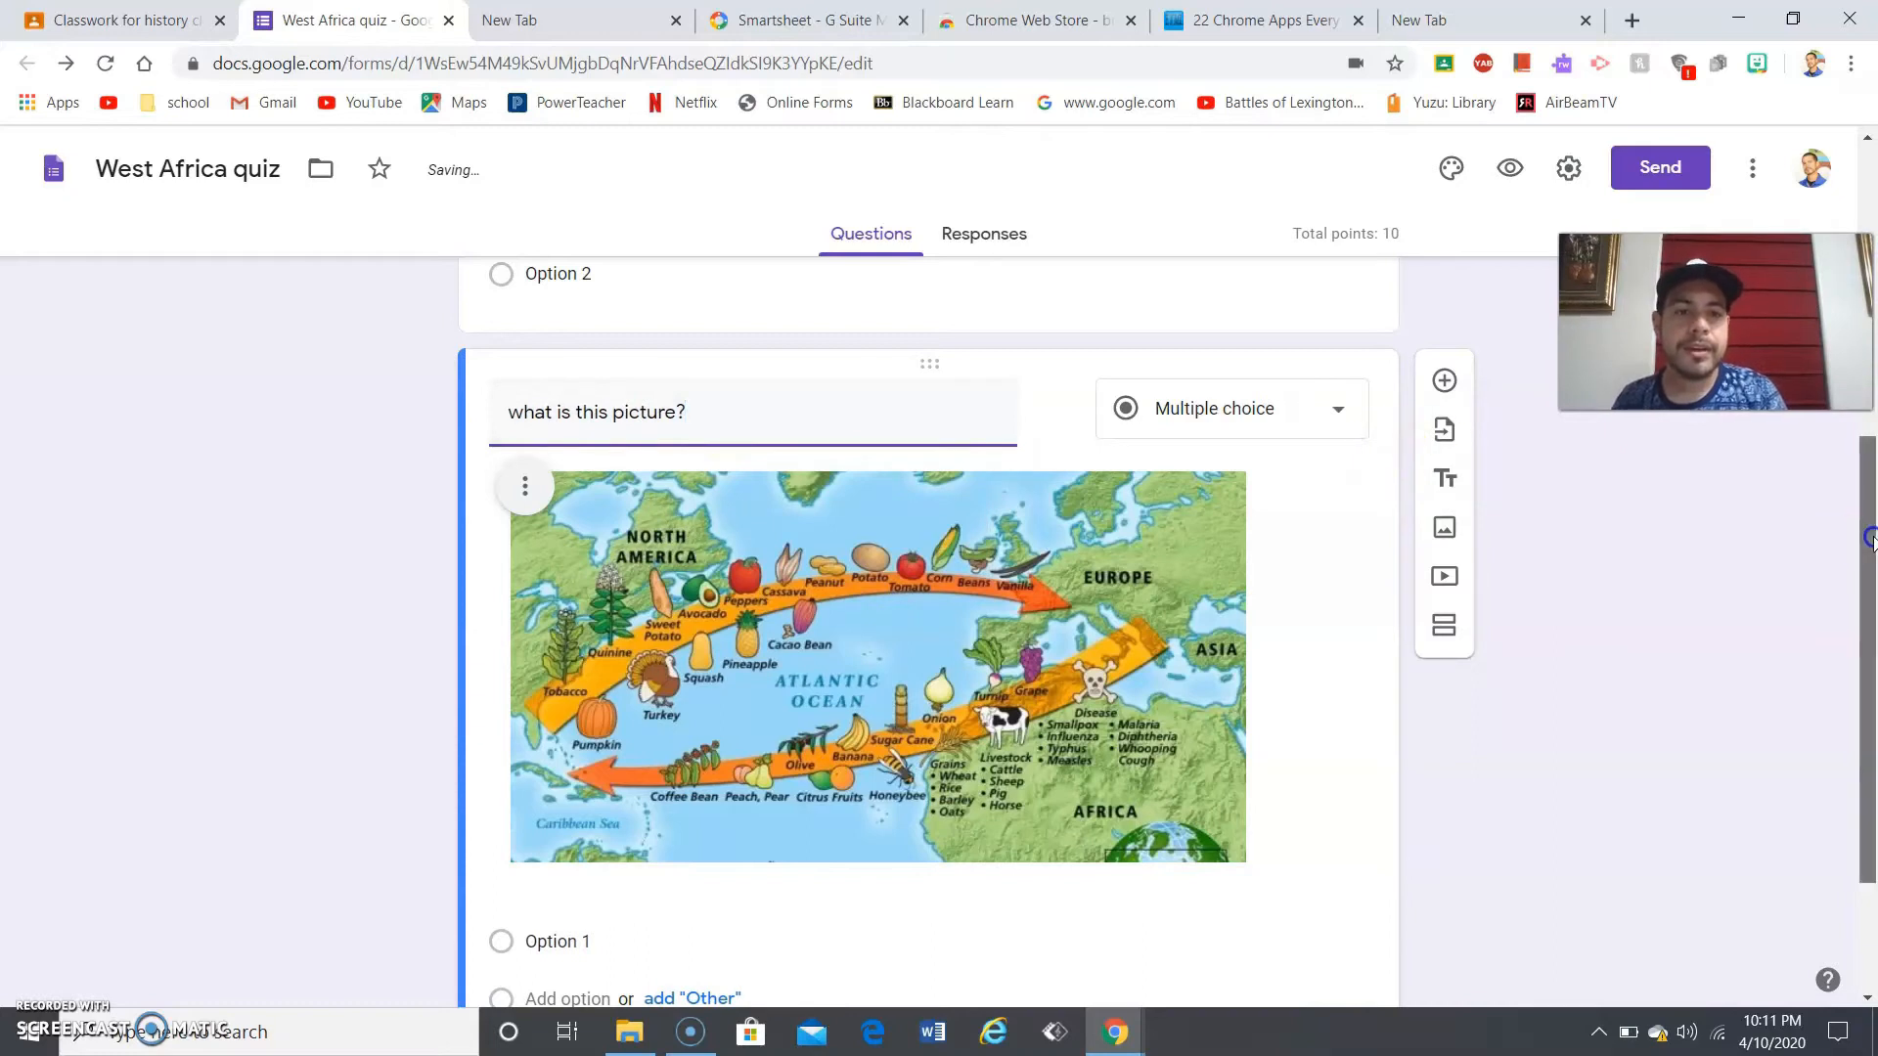
mouse_move(1869, 544)
mouse_down()
mouse_move(1872, 620)
mouse_move(1870, 563)
mouse_up()
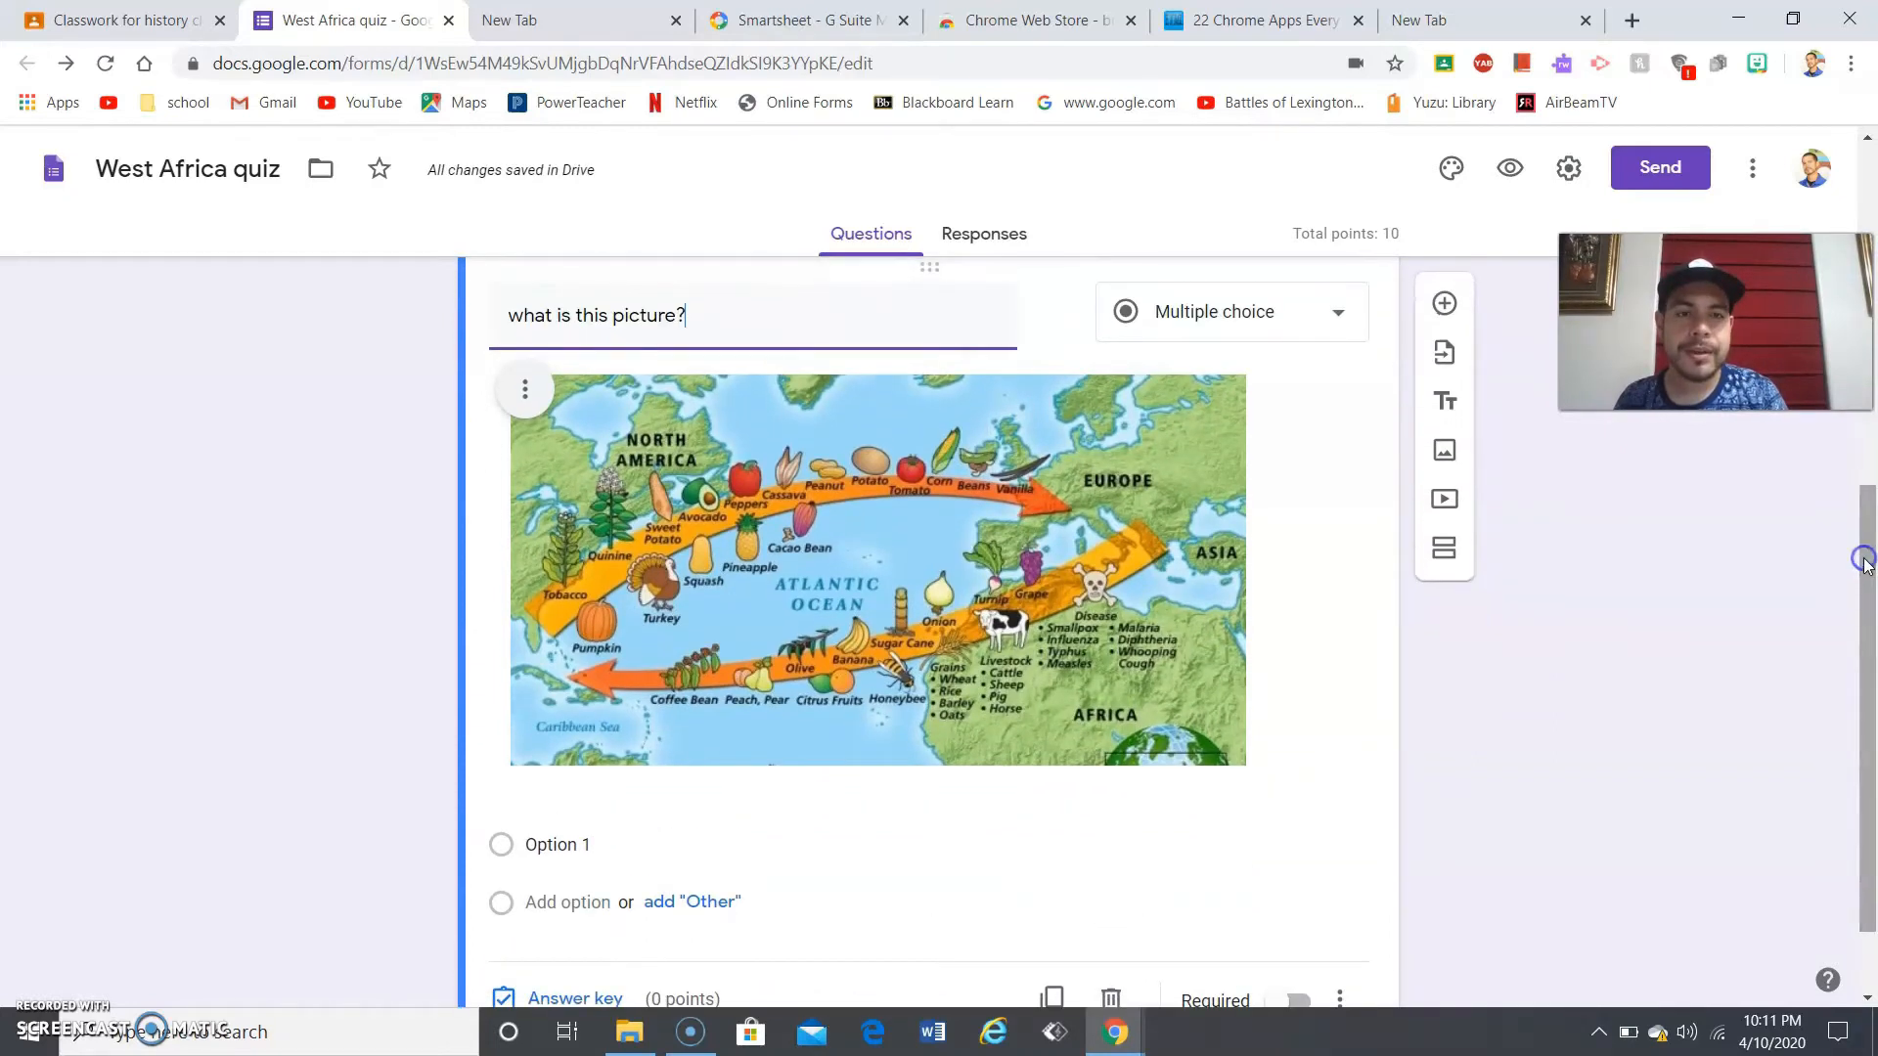
- Try the Short answer, Paragraph and Checkboxes types on the map question
click(1315, 331)
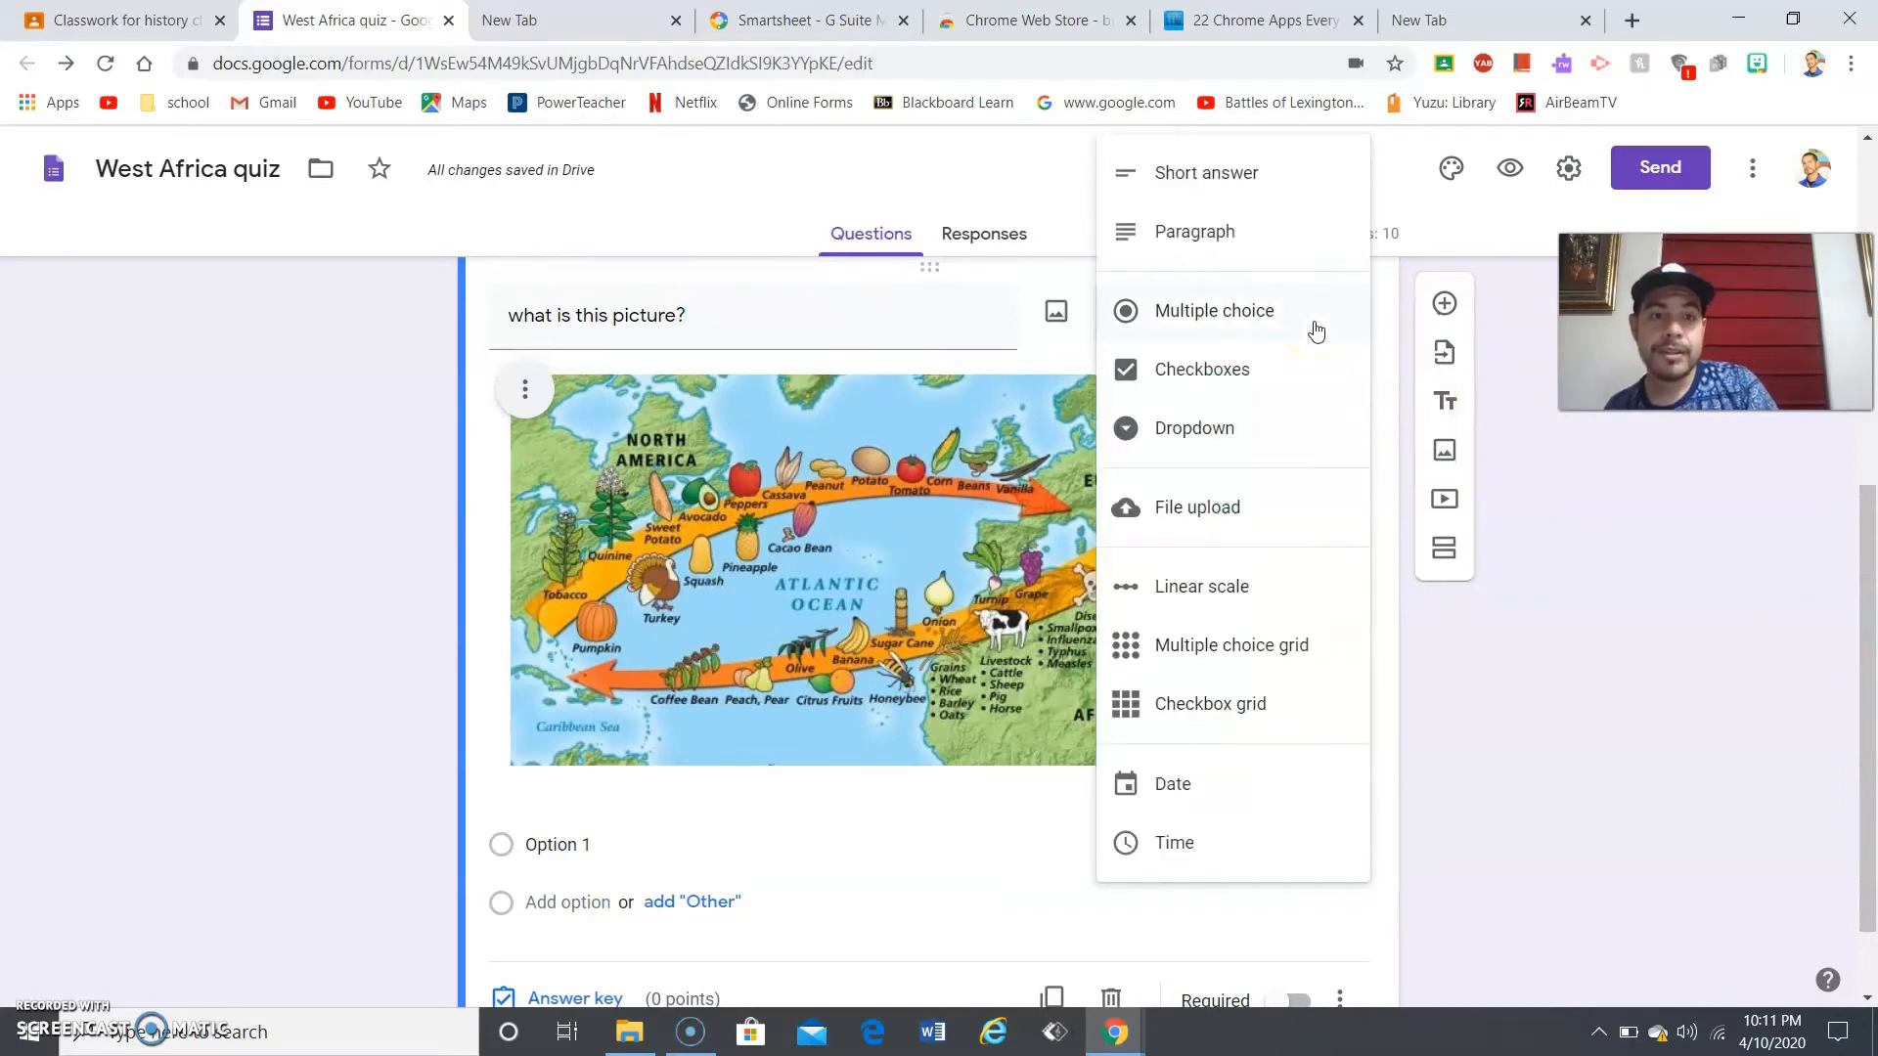
click(1208, 176)
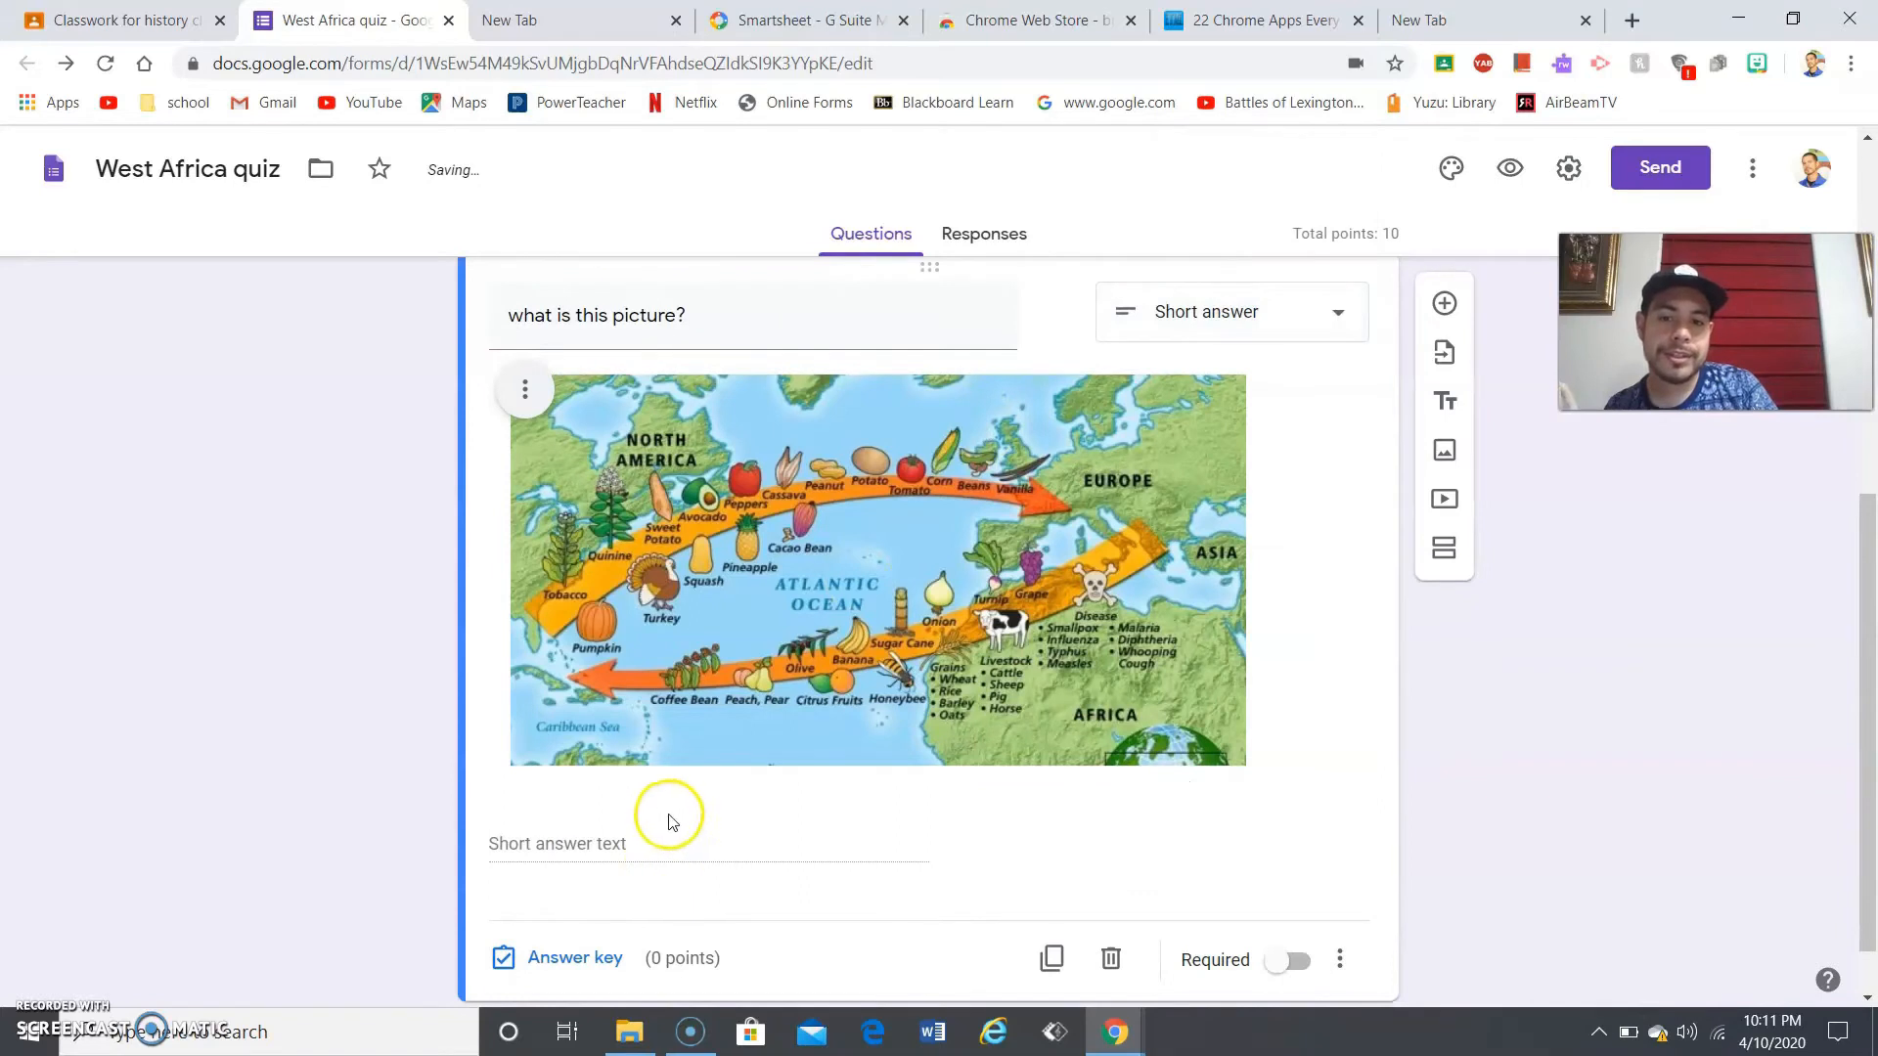
click(631, 847)
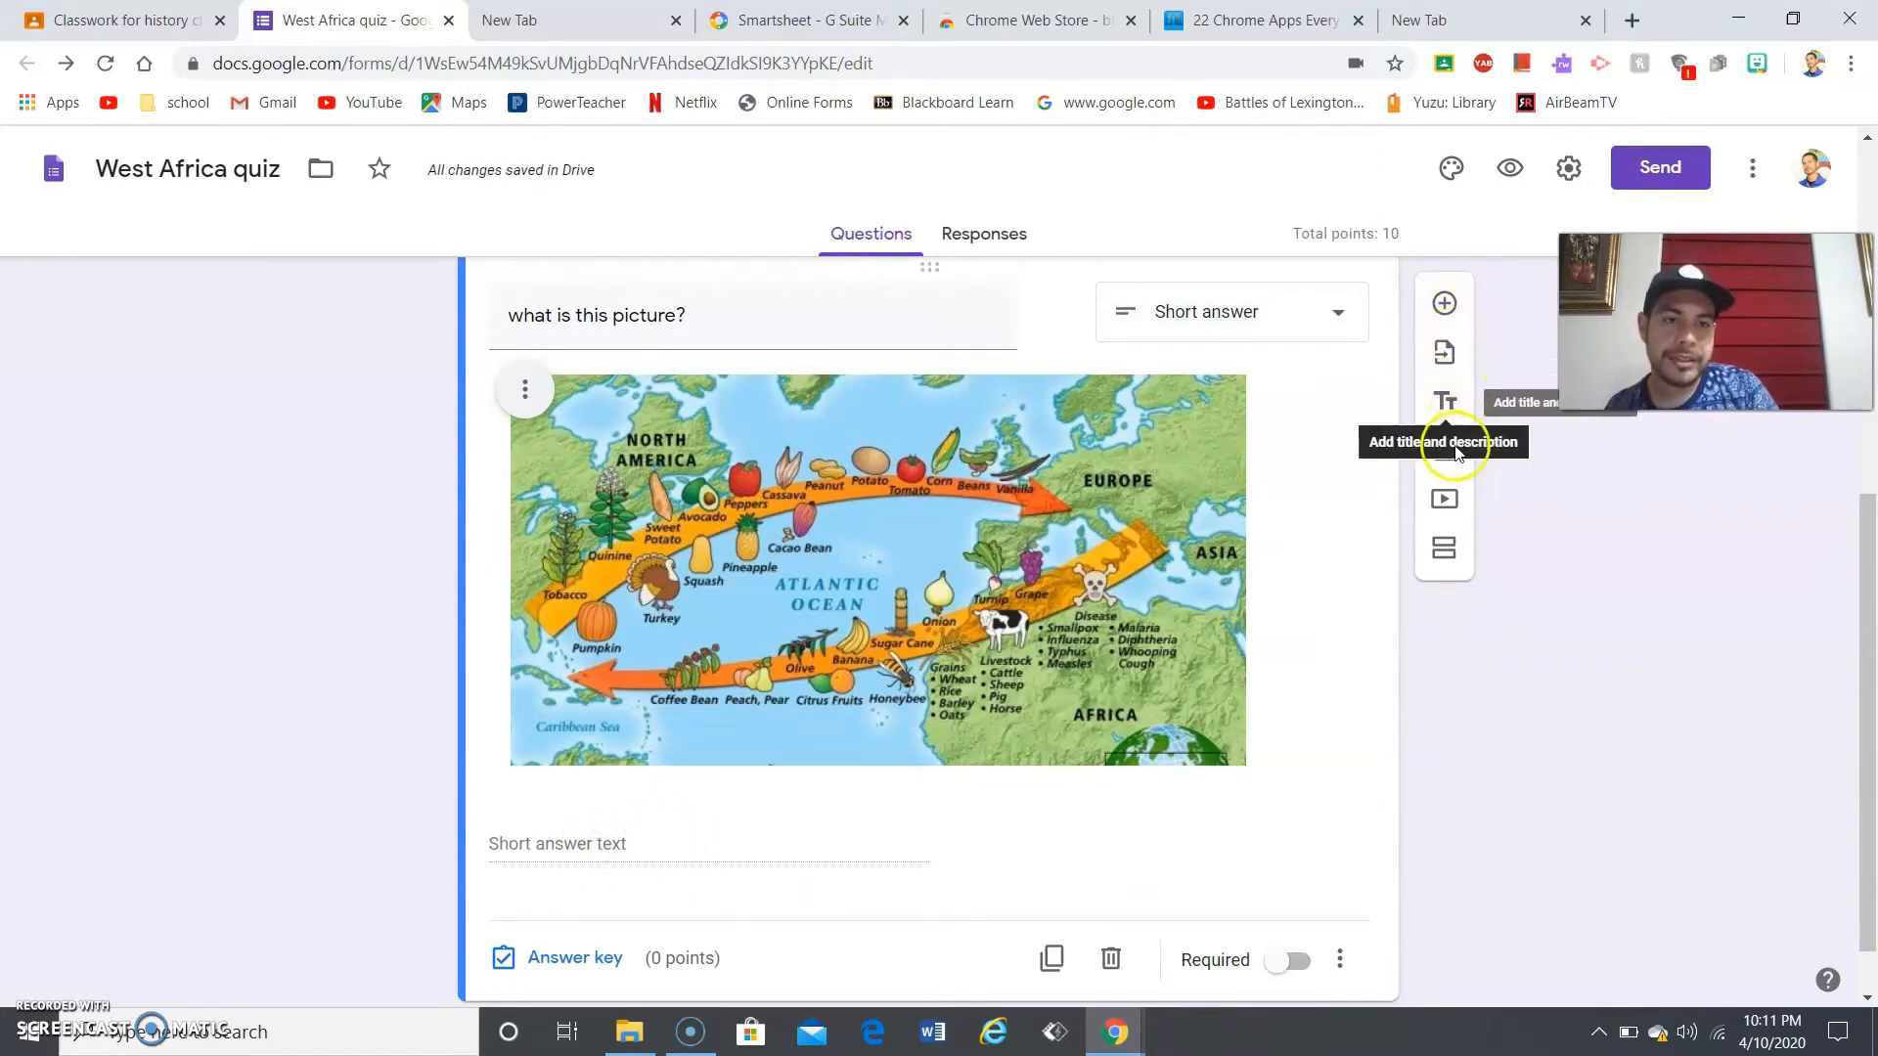
click(1313, 317)
click(1311, 325)
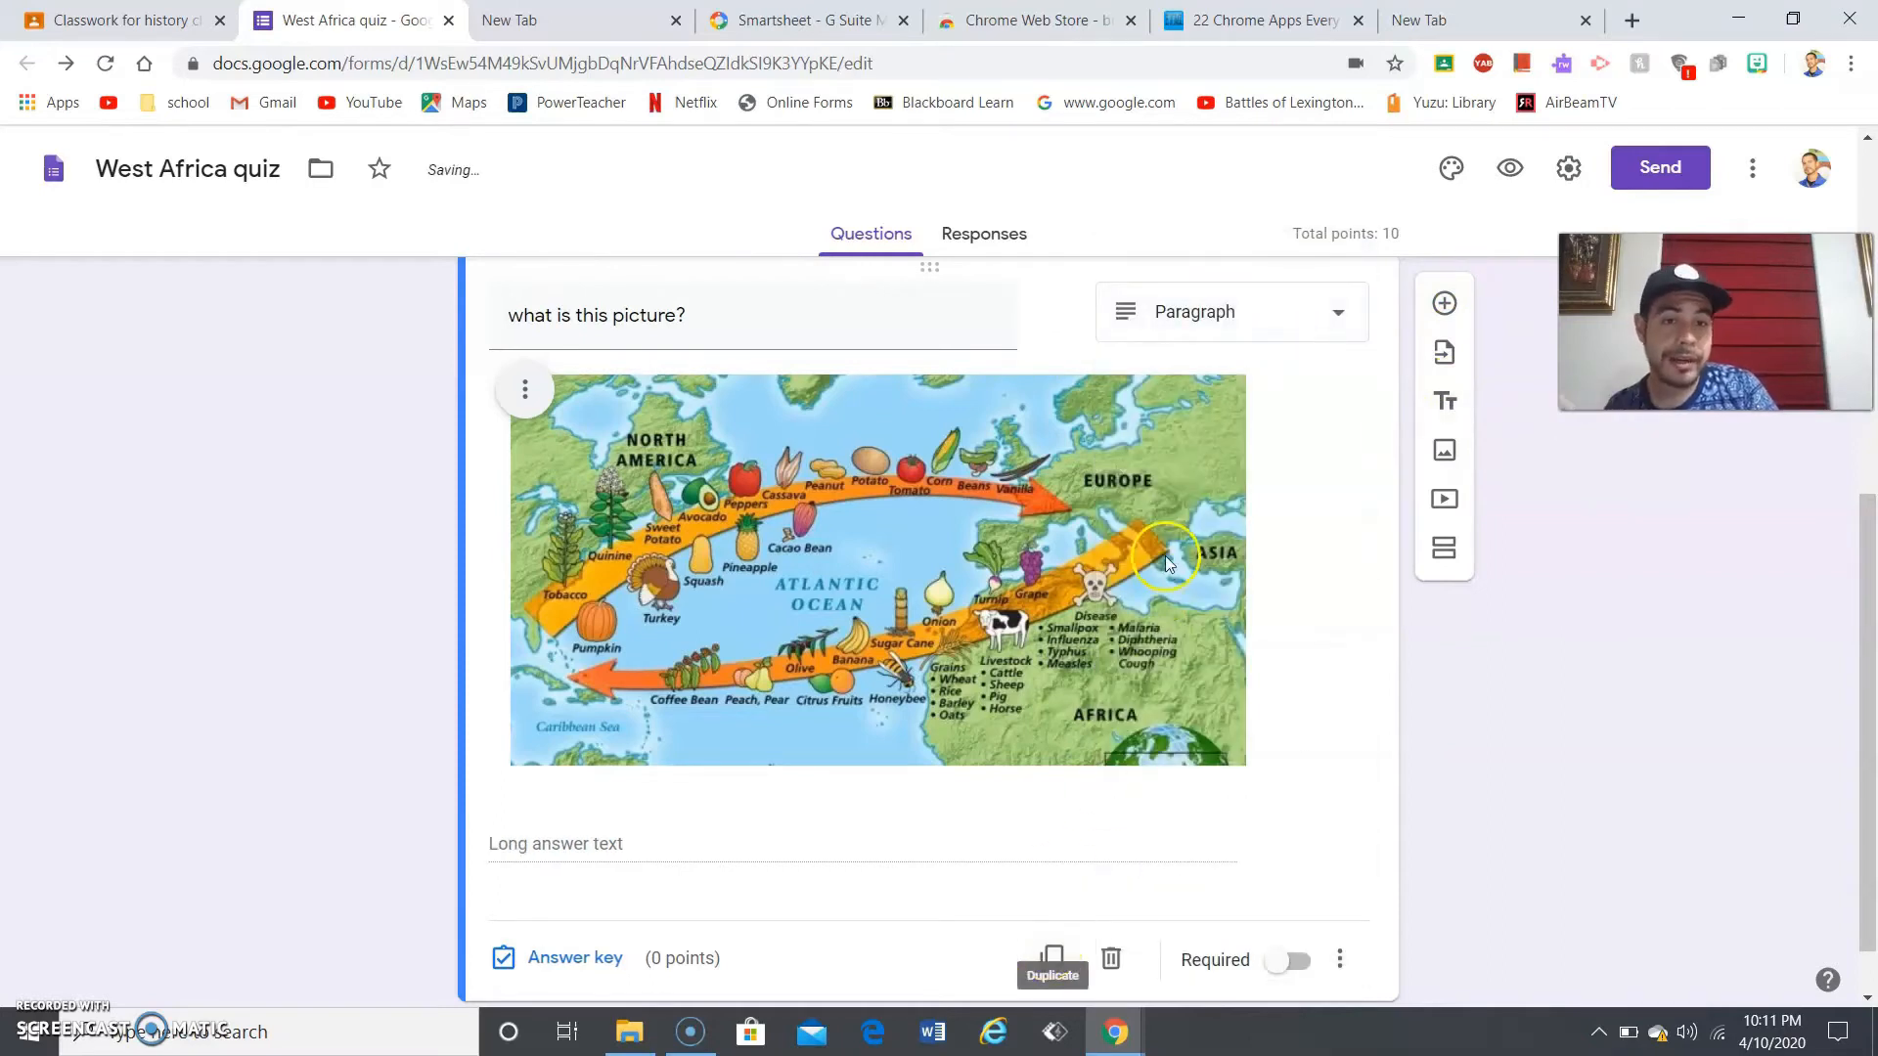
click(1282, 331)
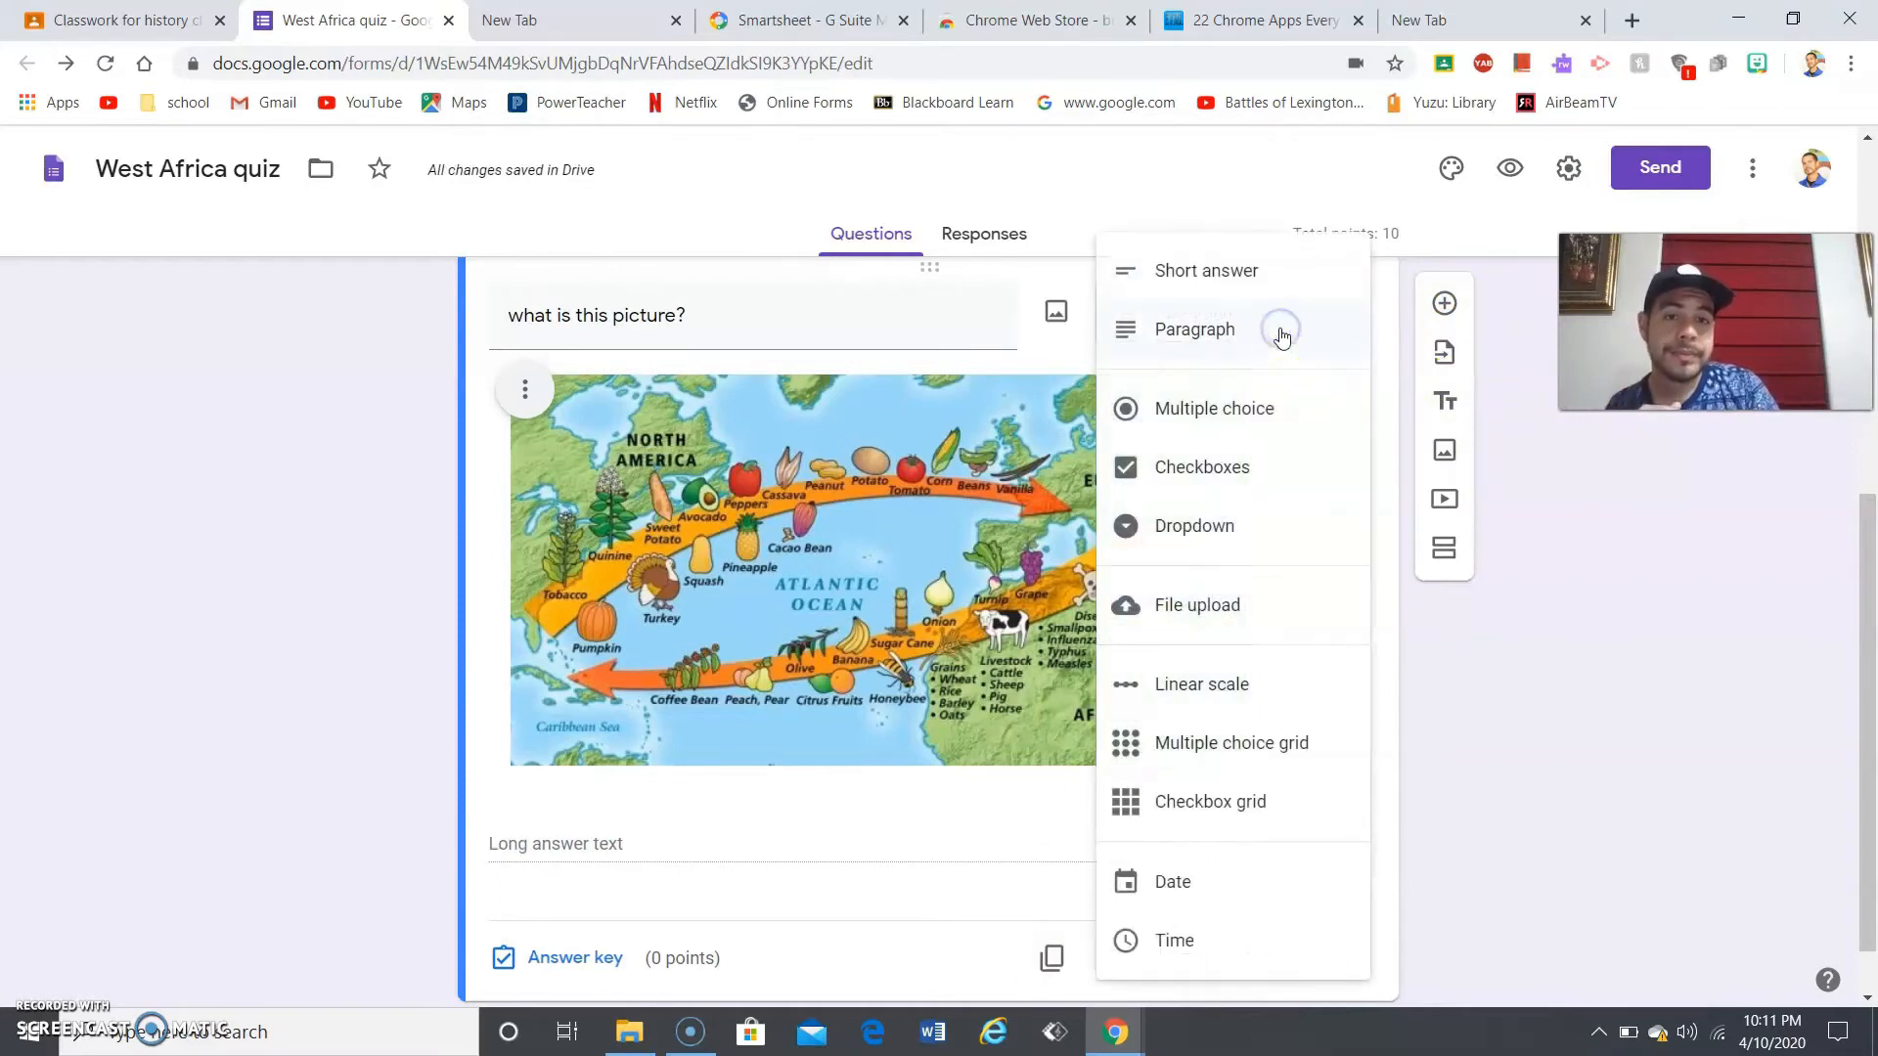
click(1267, 473)
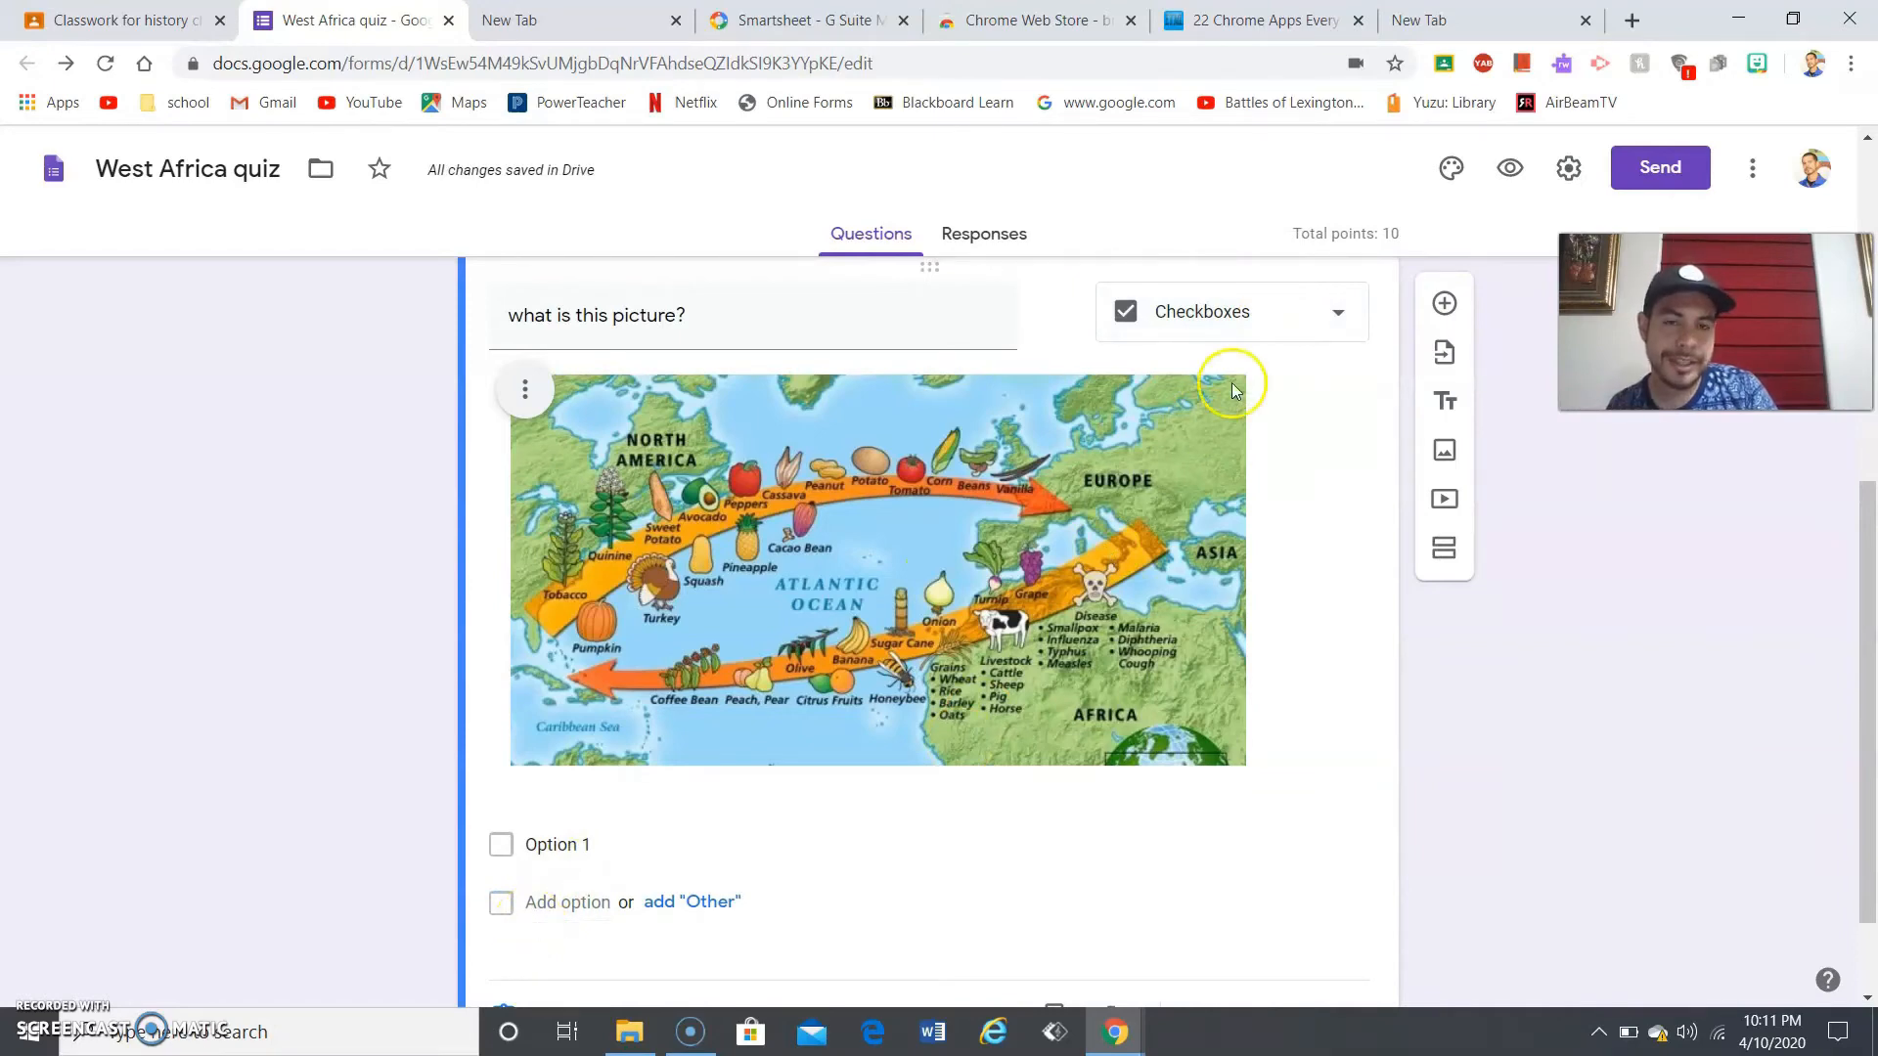
- Set the map question to Dropdown and place the cursor in its Option 1 field
click(1227, 323)
click(1239, 467)
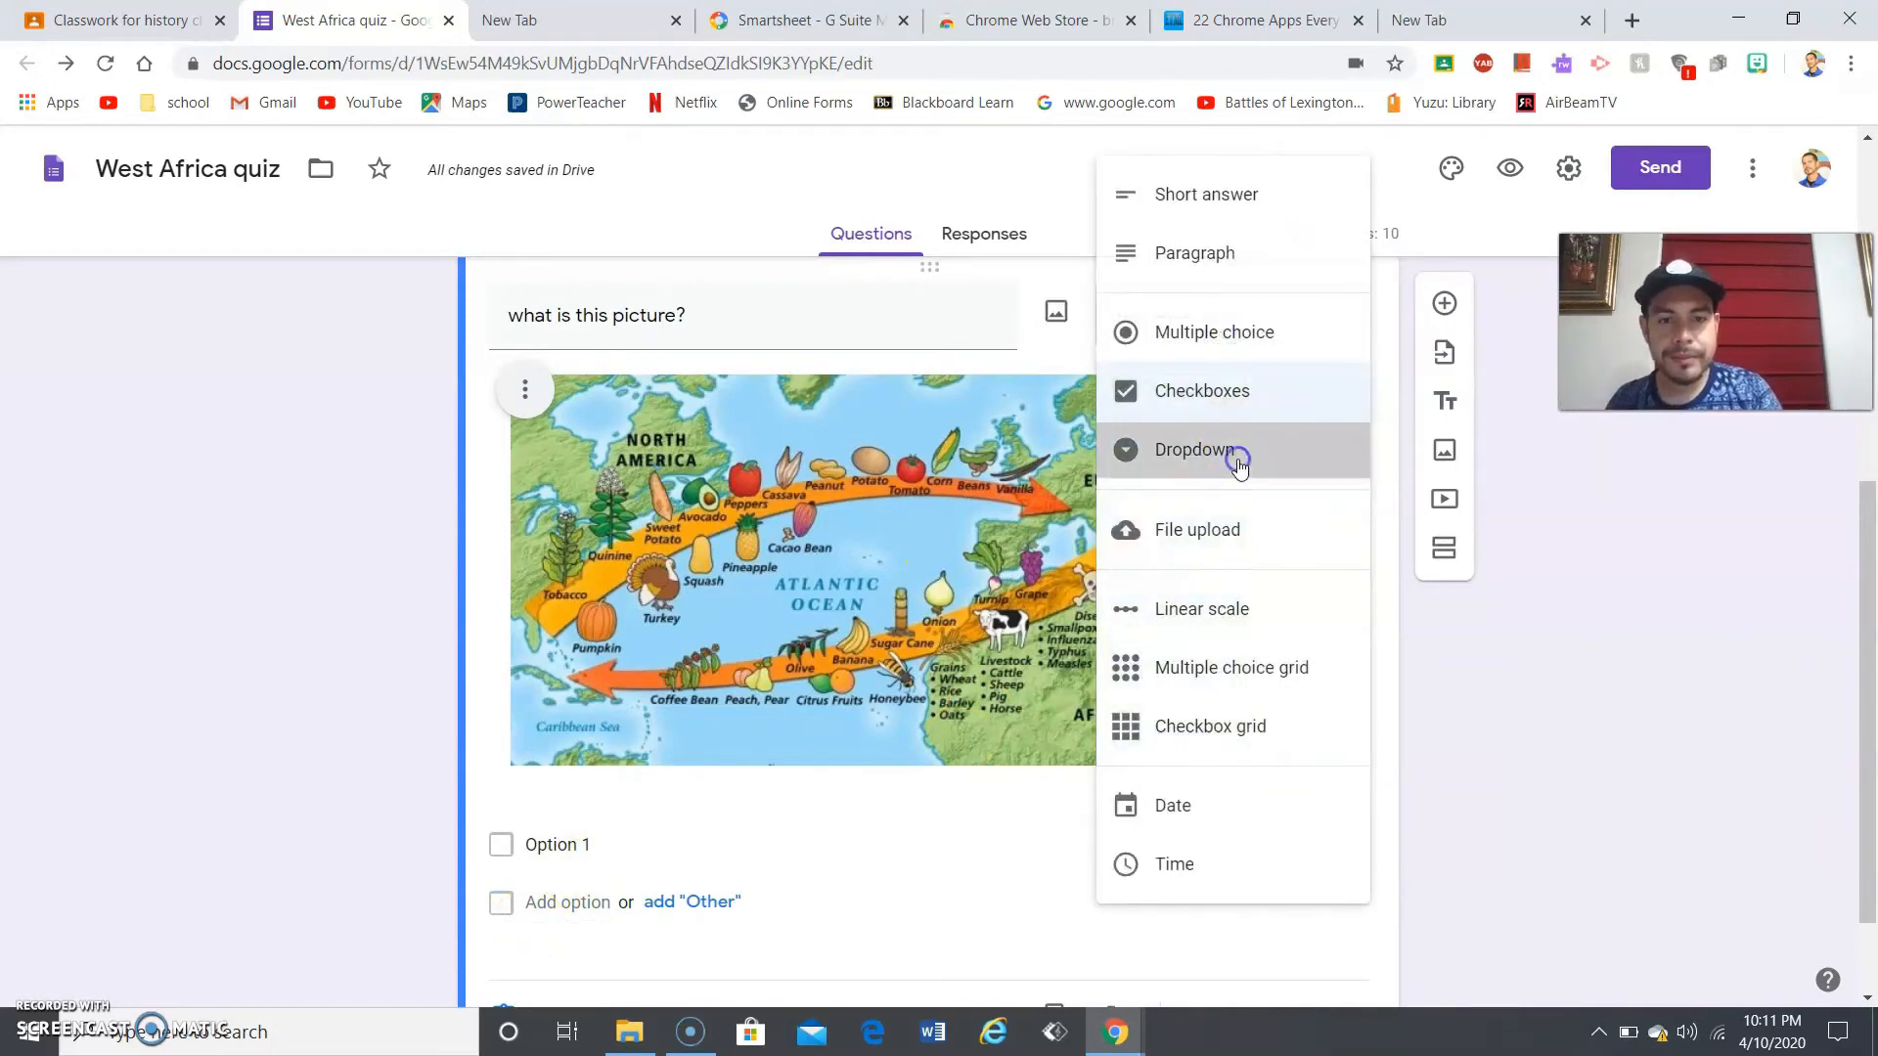
drag(1865, 736, 1863, 805)
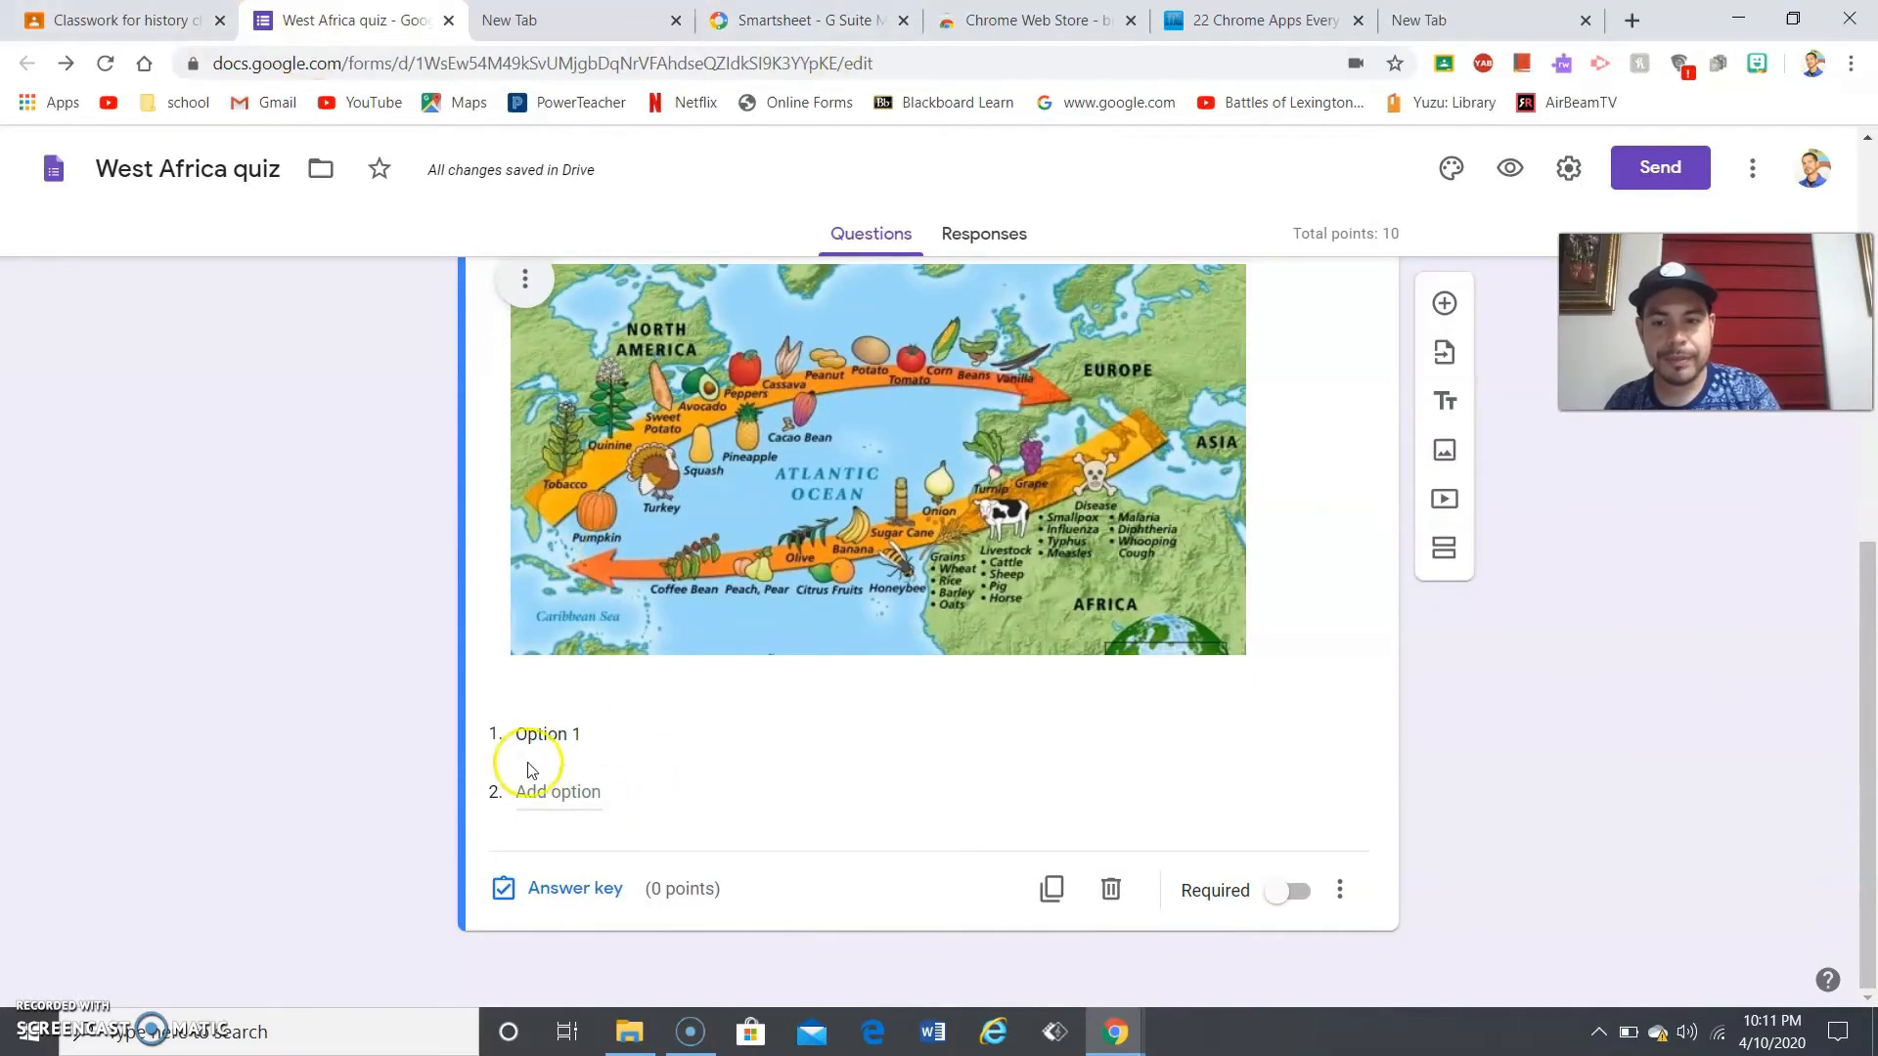
click(559, 735)
click(568, 734)
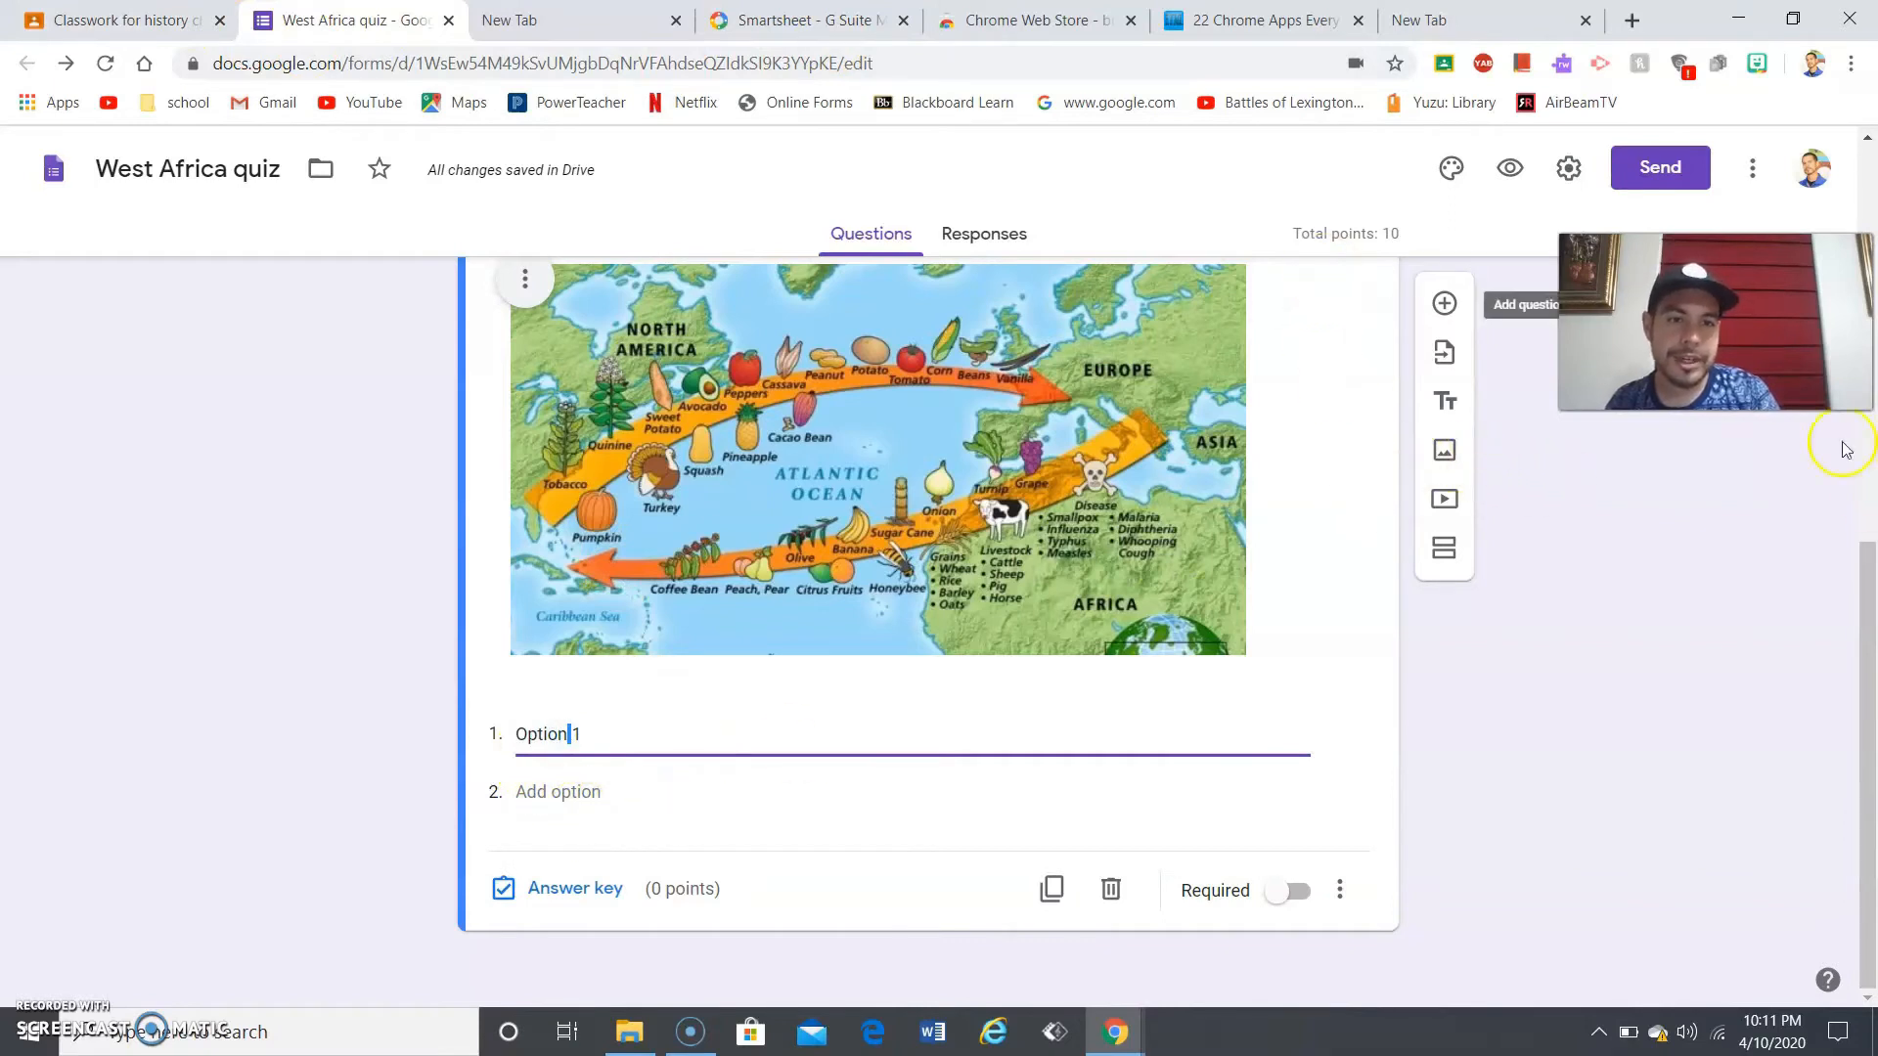
drag(1856, 650, 1855, 575)
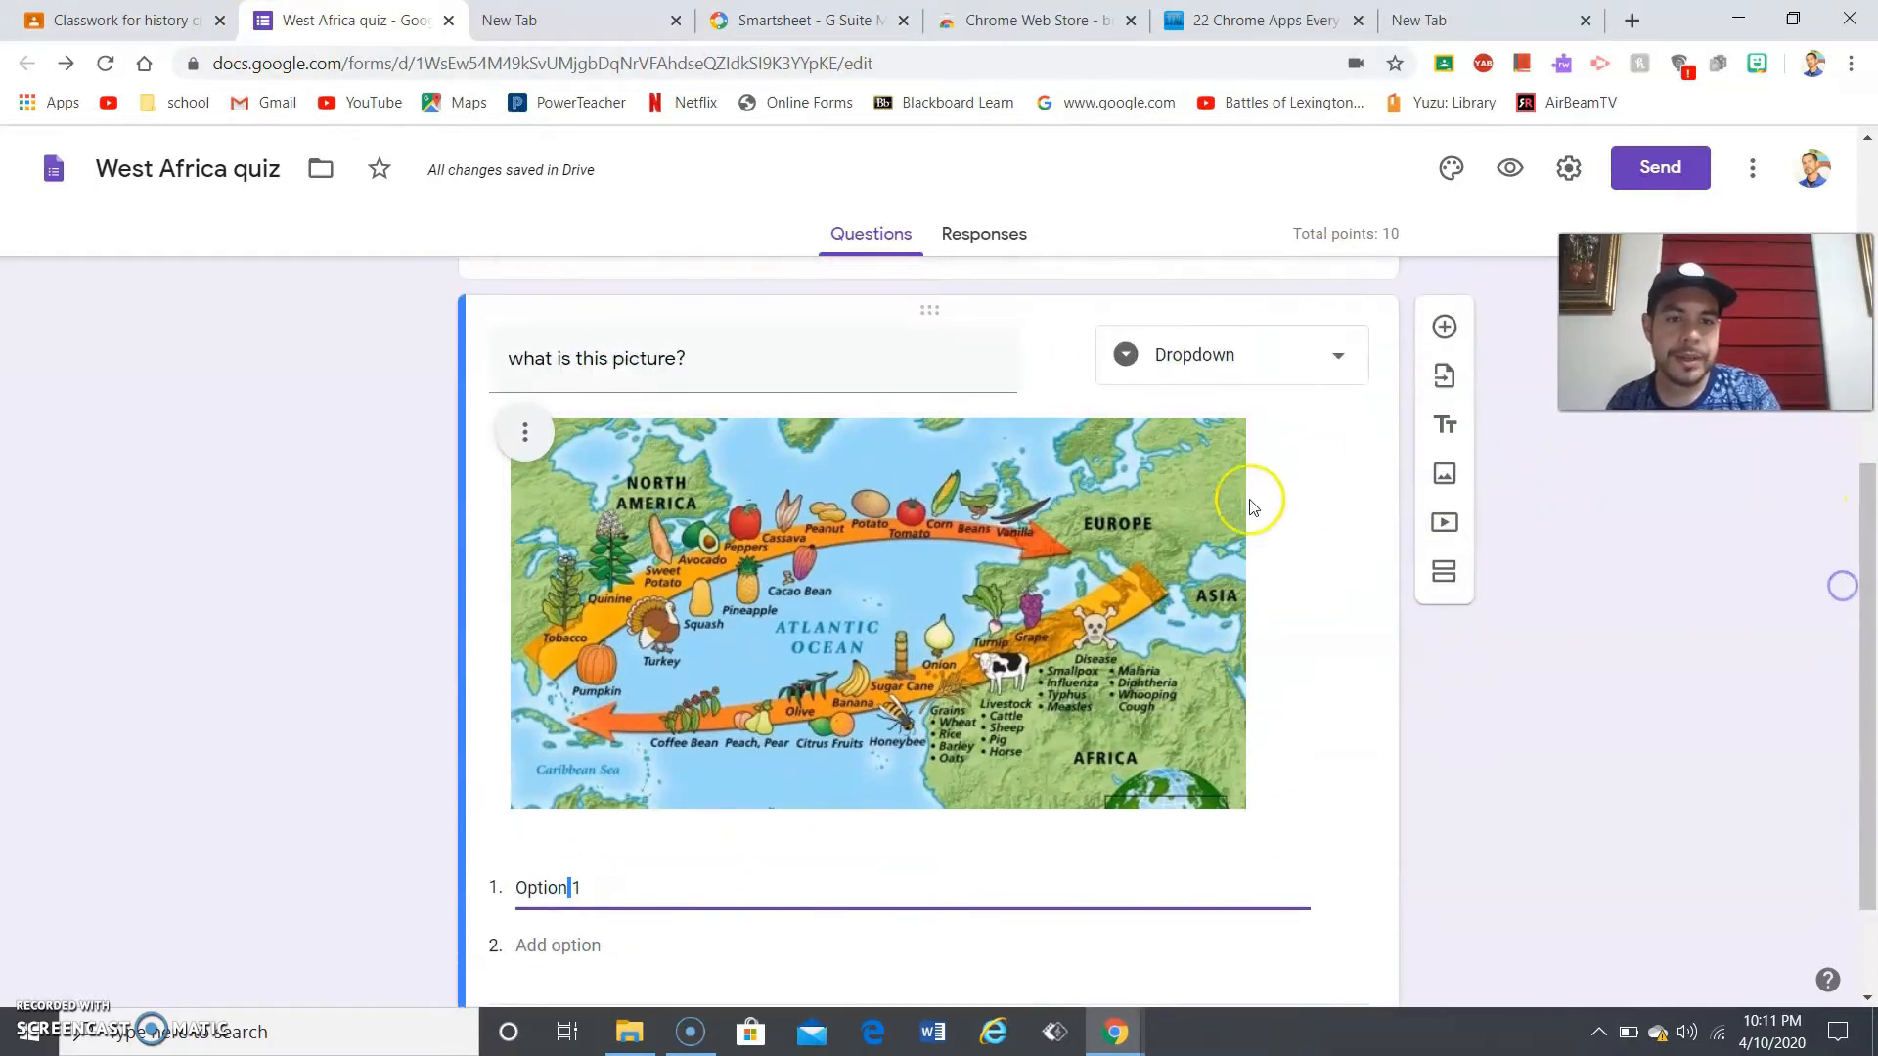
- Try the Linear scale, Multiple choice grid and Checkbox grid types on the map question
click(1228, 356)
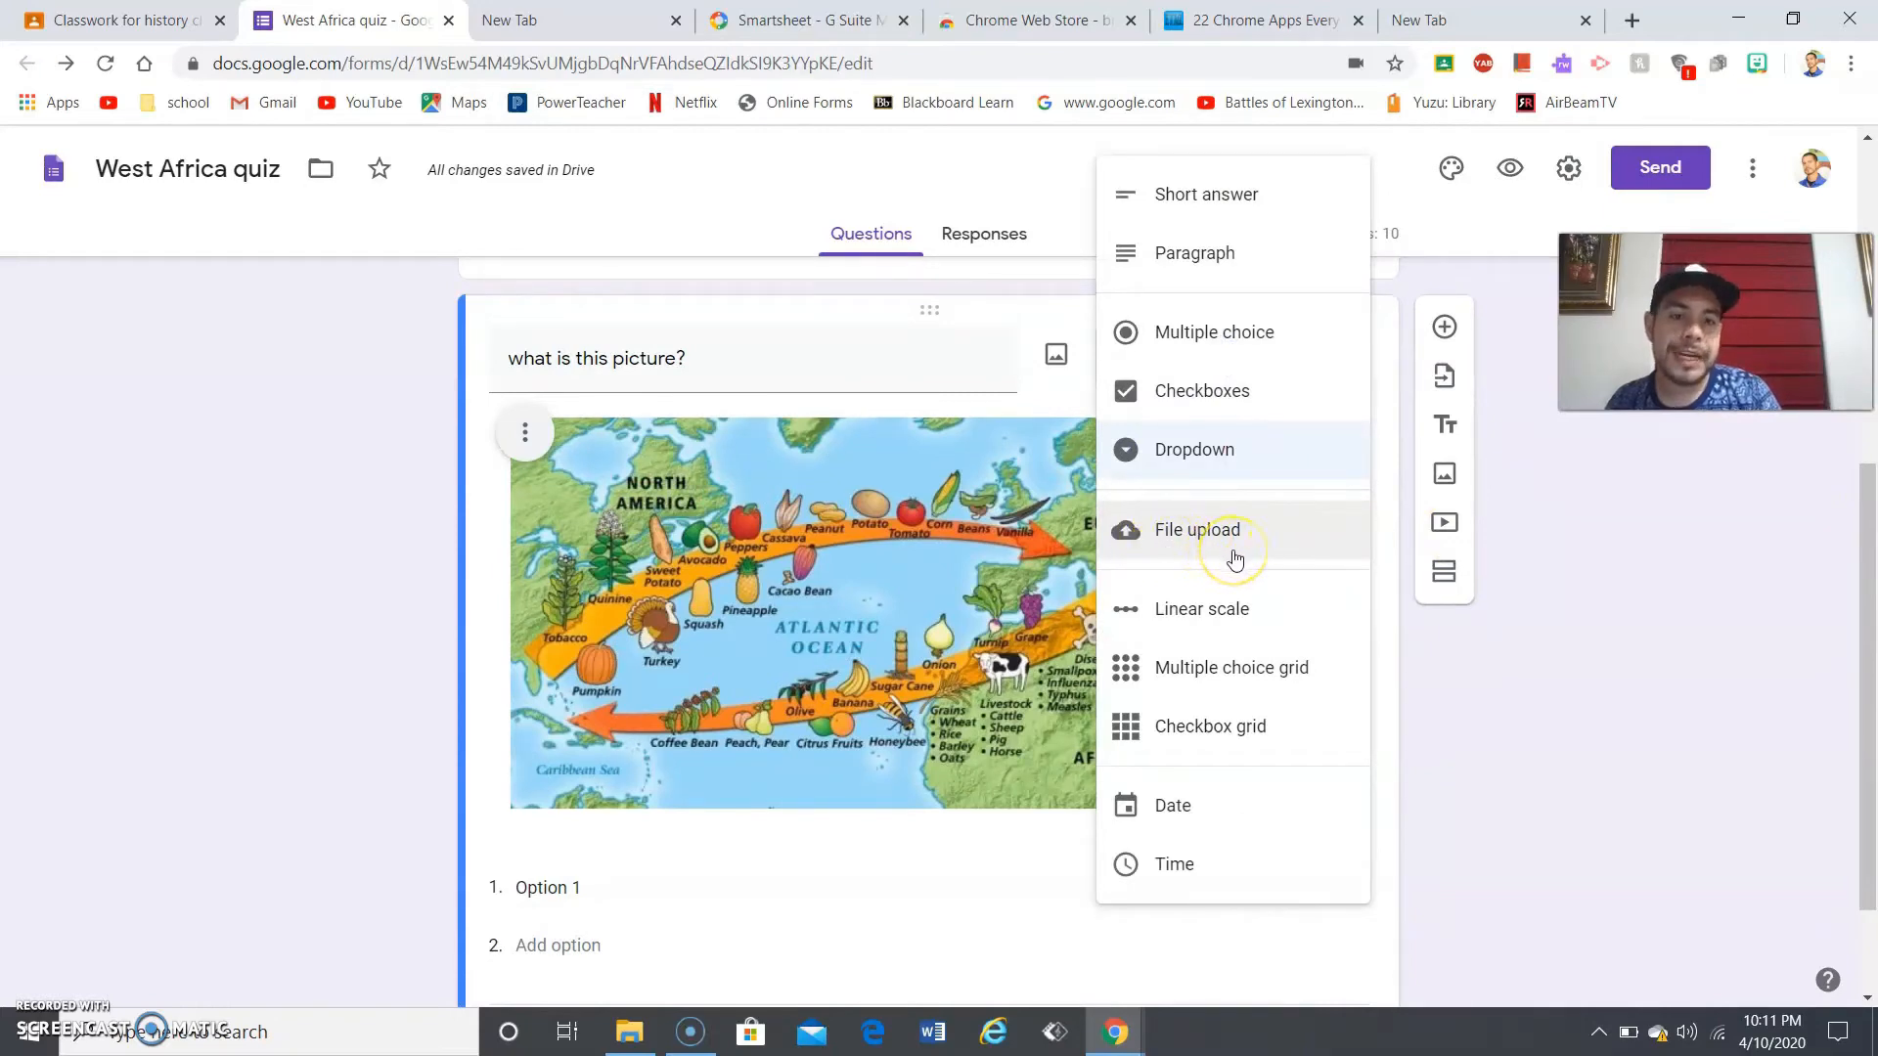
click(1229, 605)
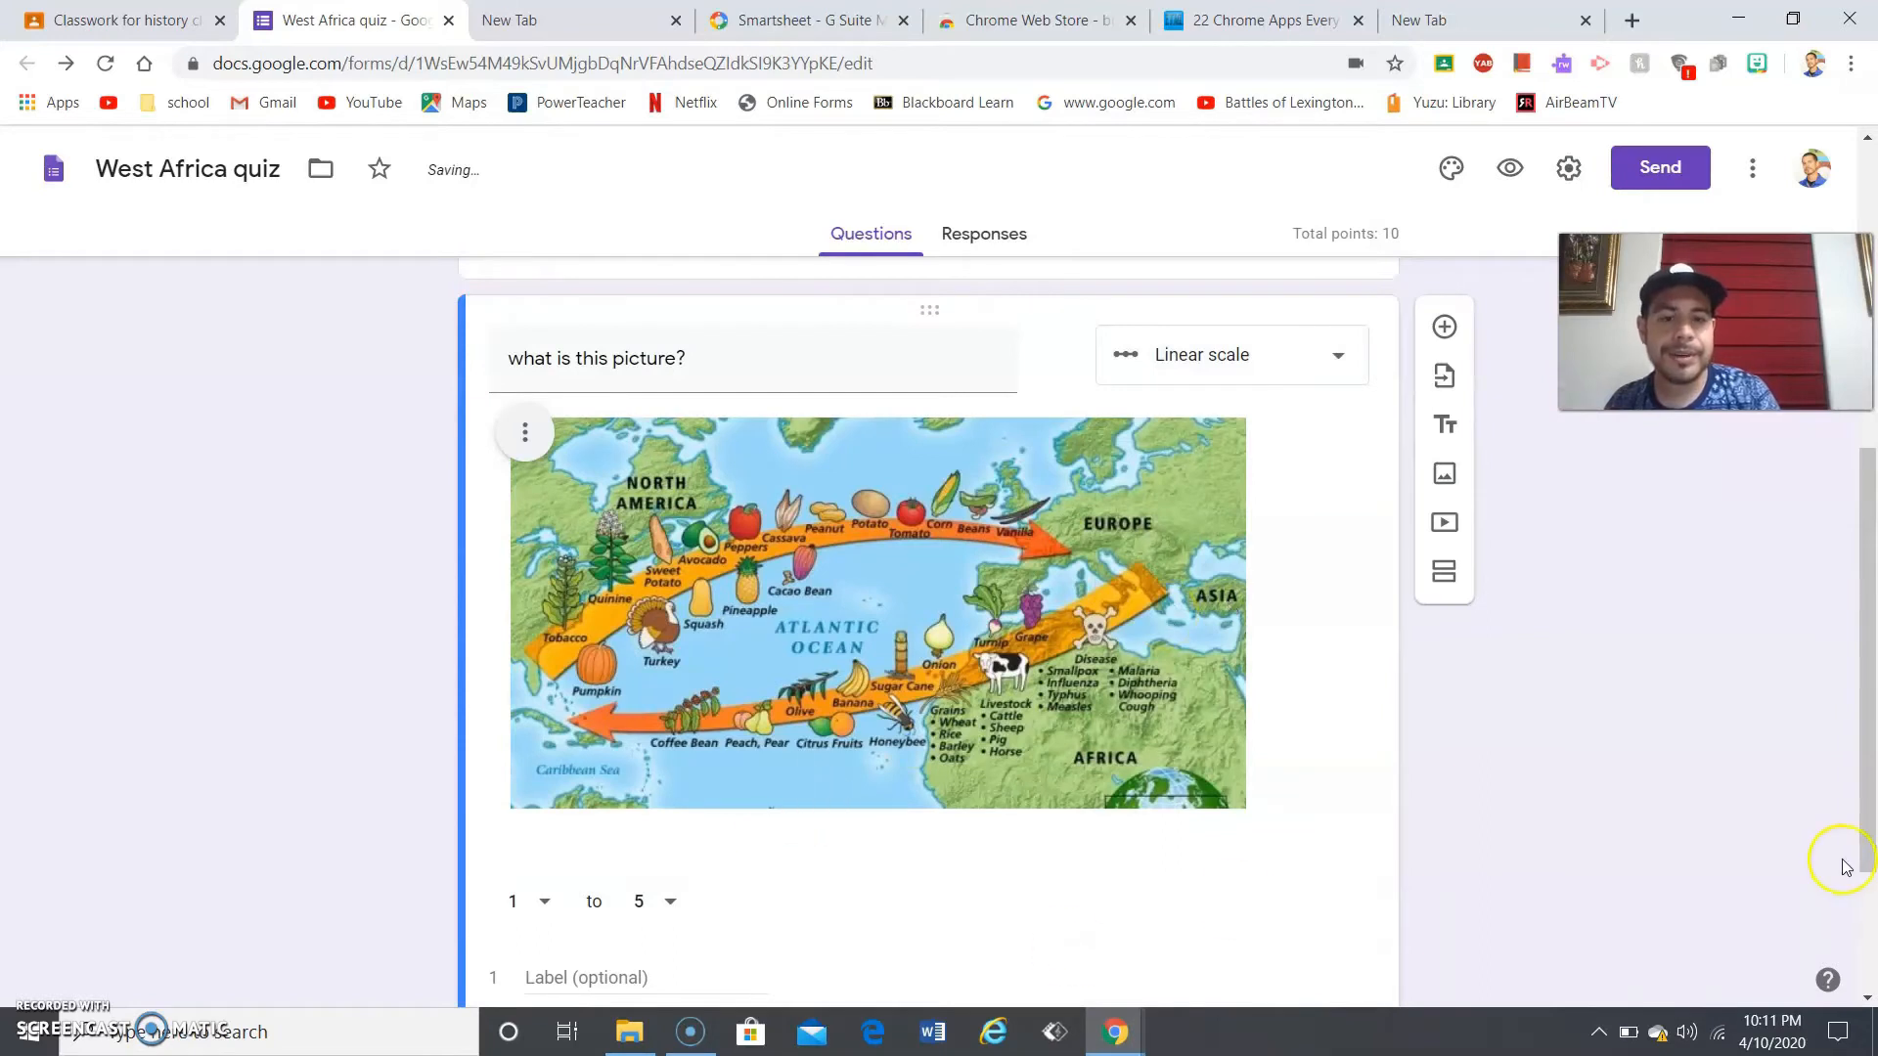
click(1230, 354)
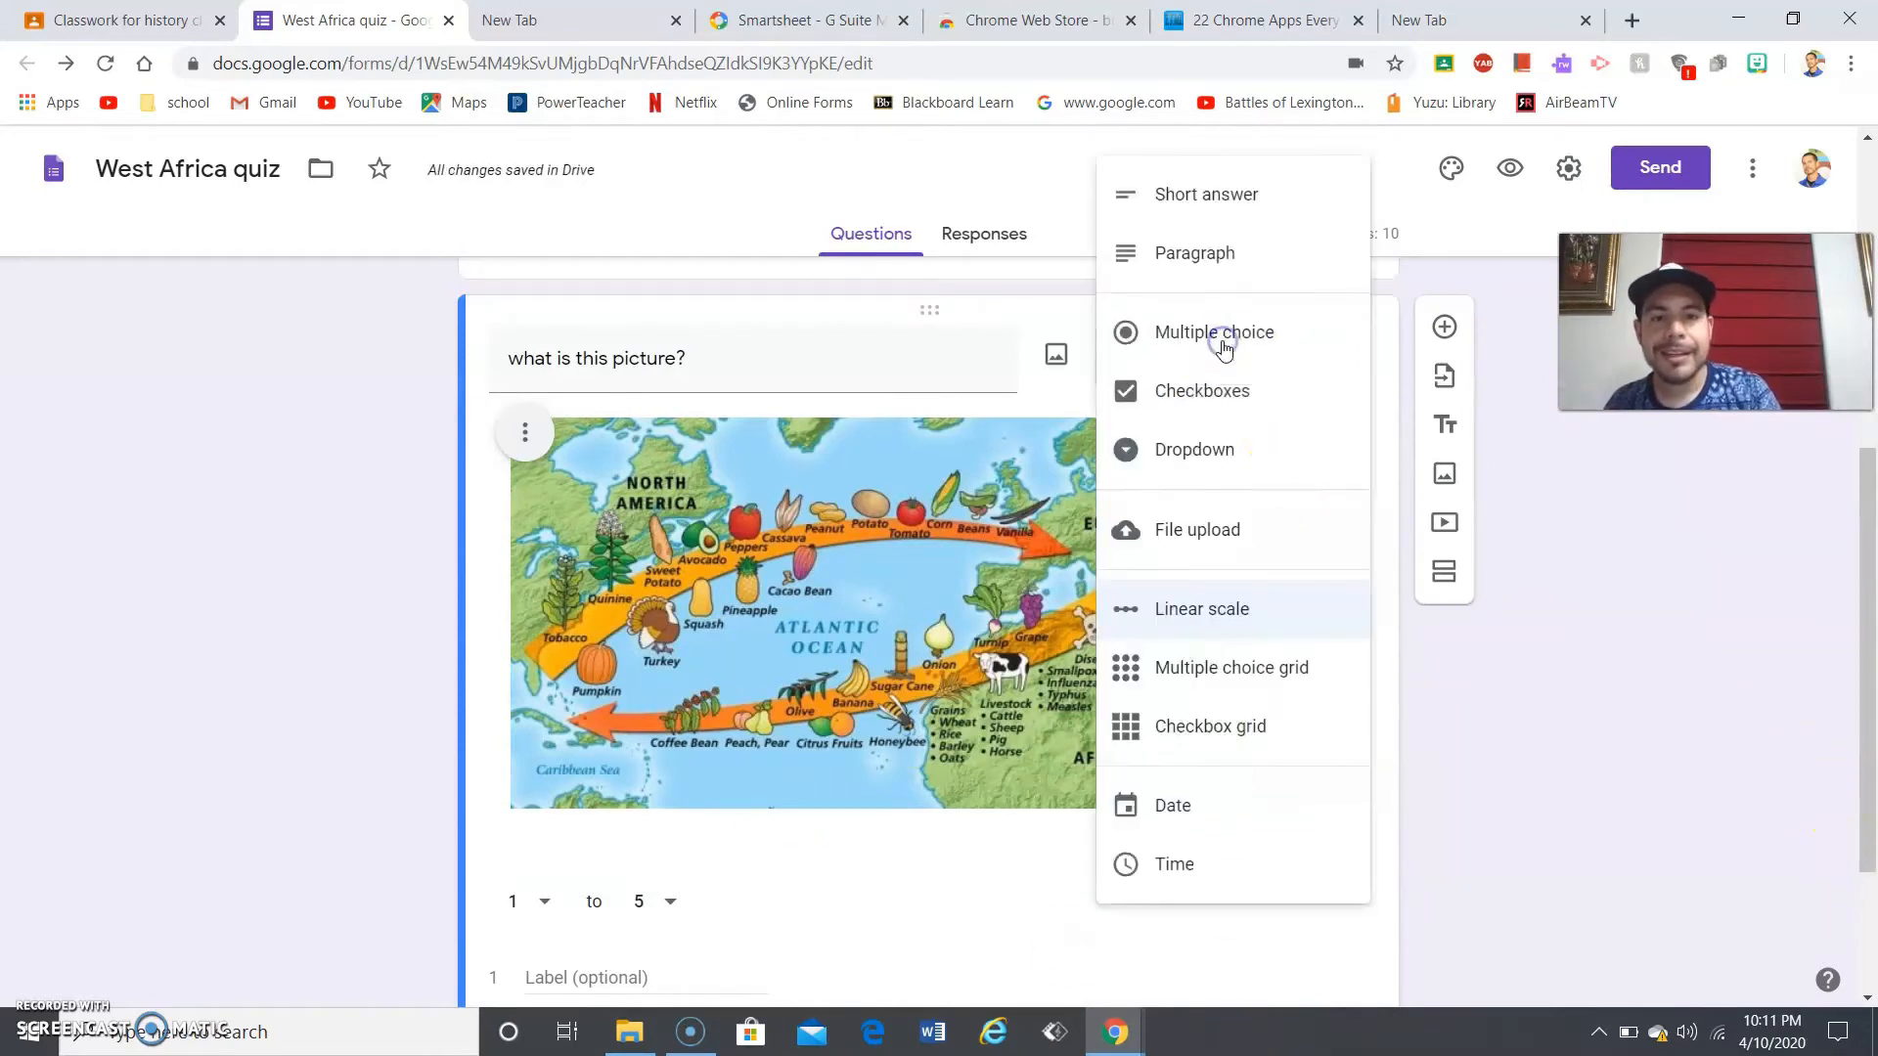
click(1192, 685)
drag(1869, 763, 1864, 838)
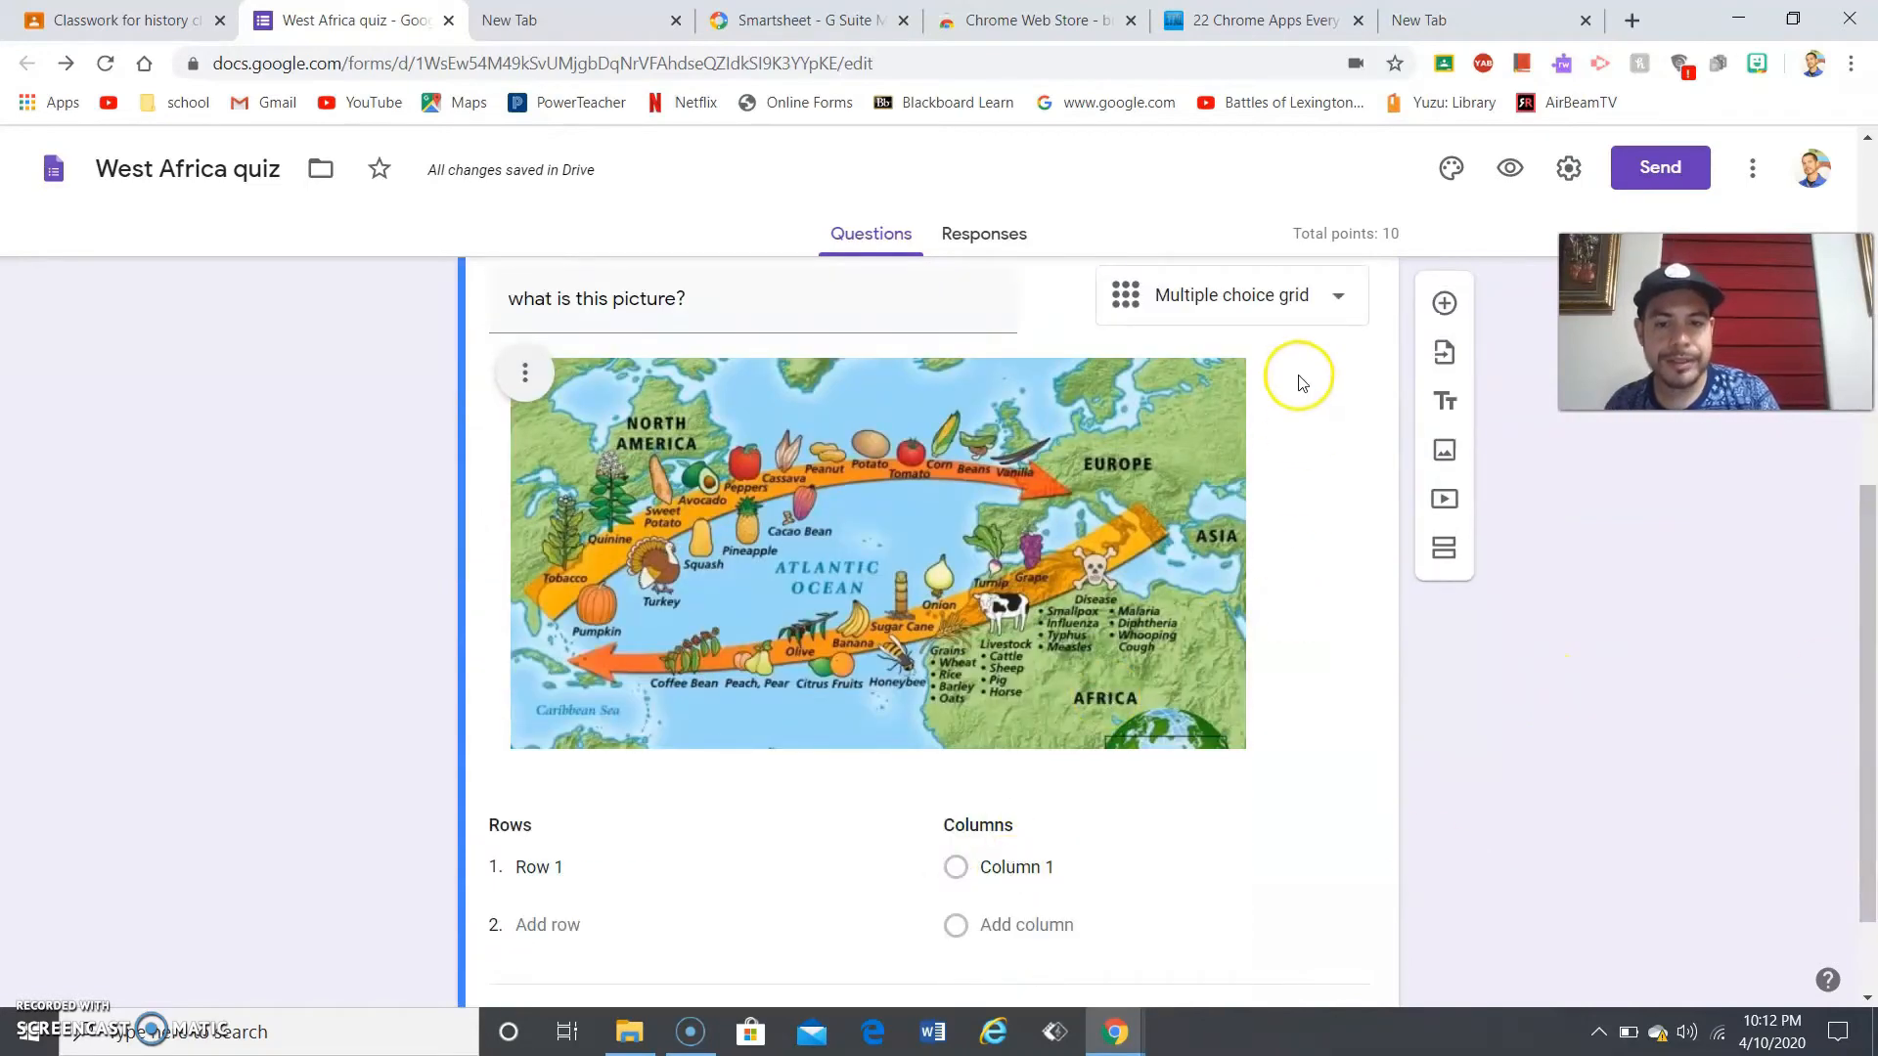
click(1249, 275)
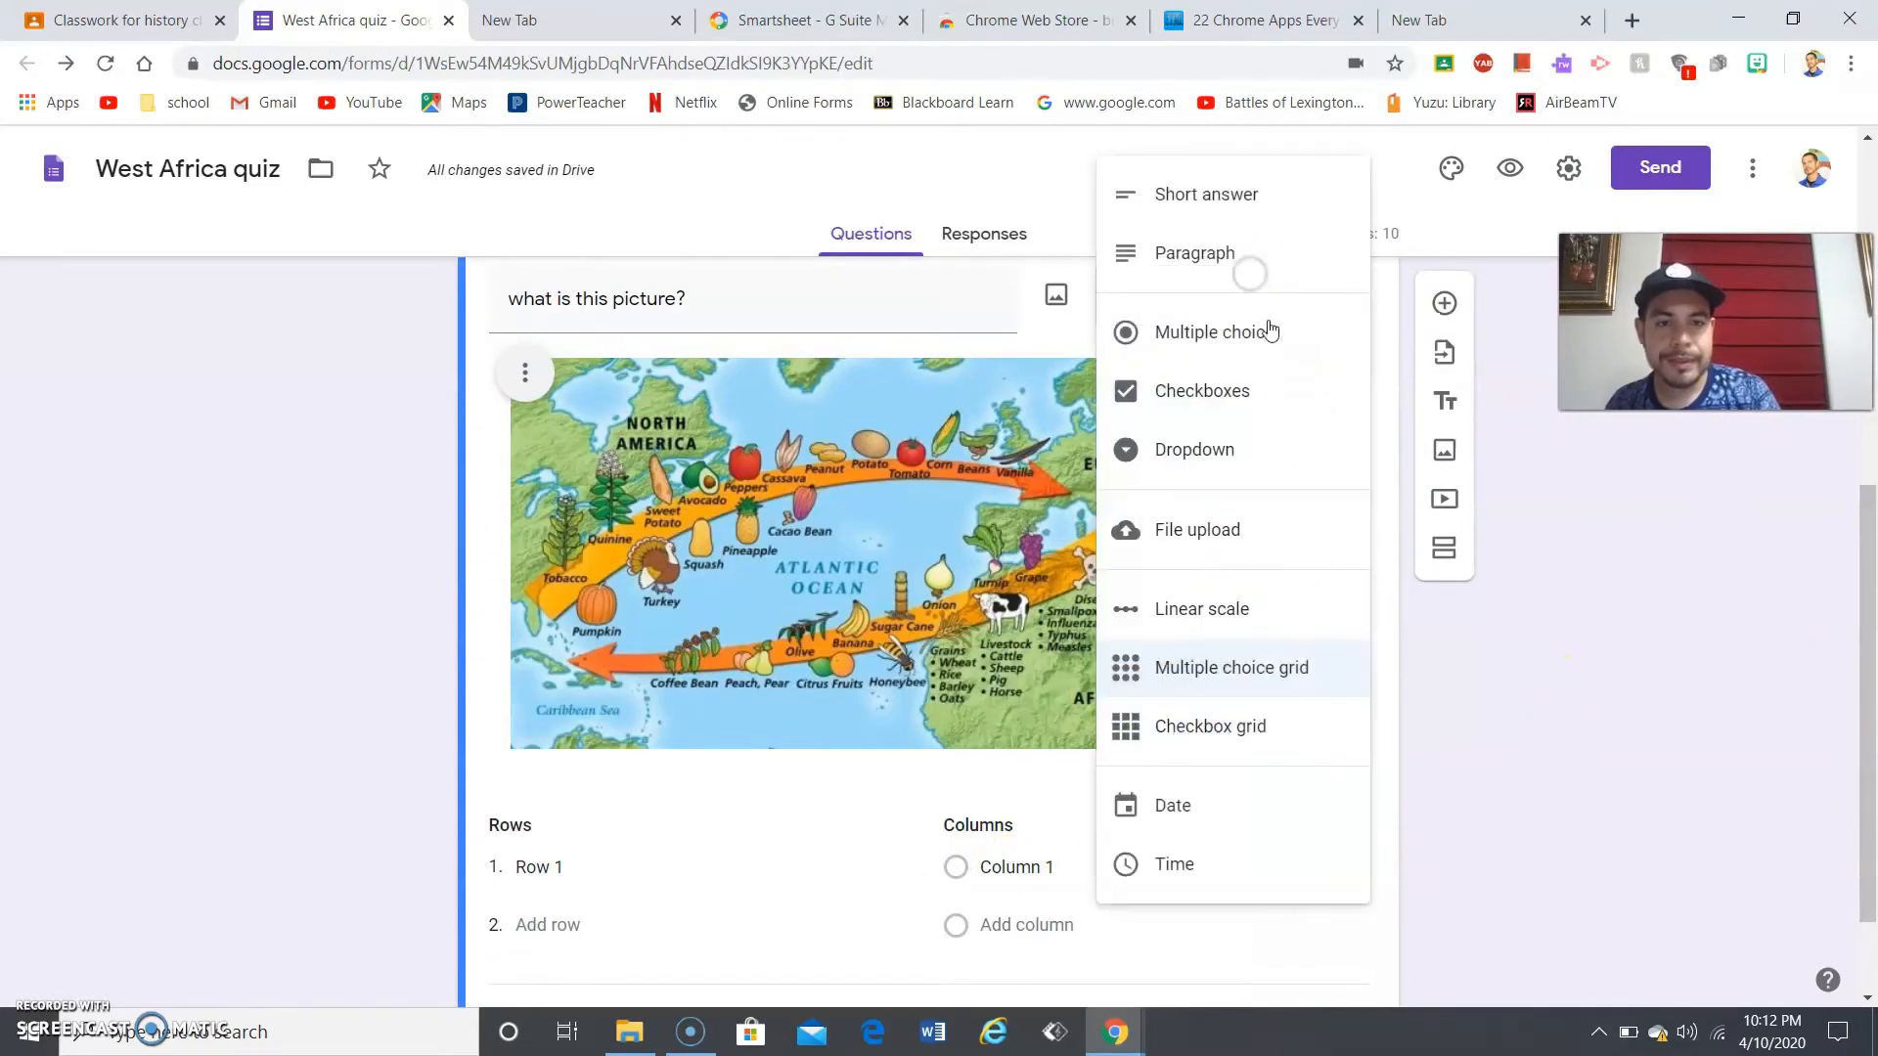
click(1180, 729)
- Try Date and Multiple choice, then settle on Short answer for the map question
click(1279, 329)
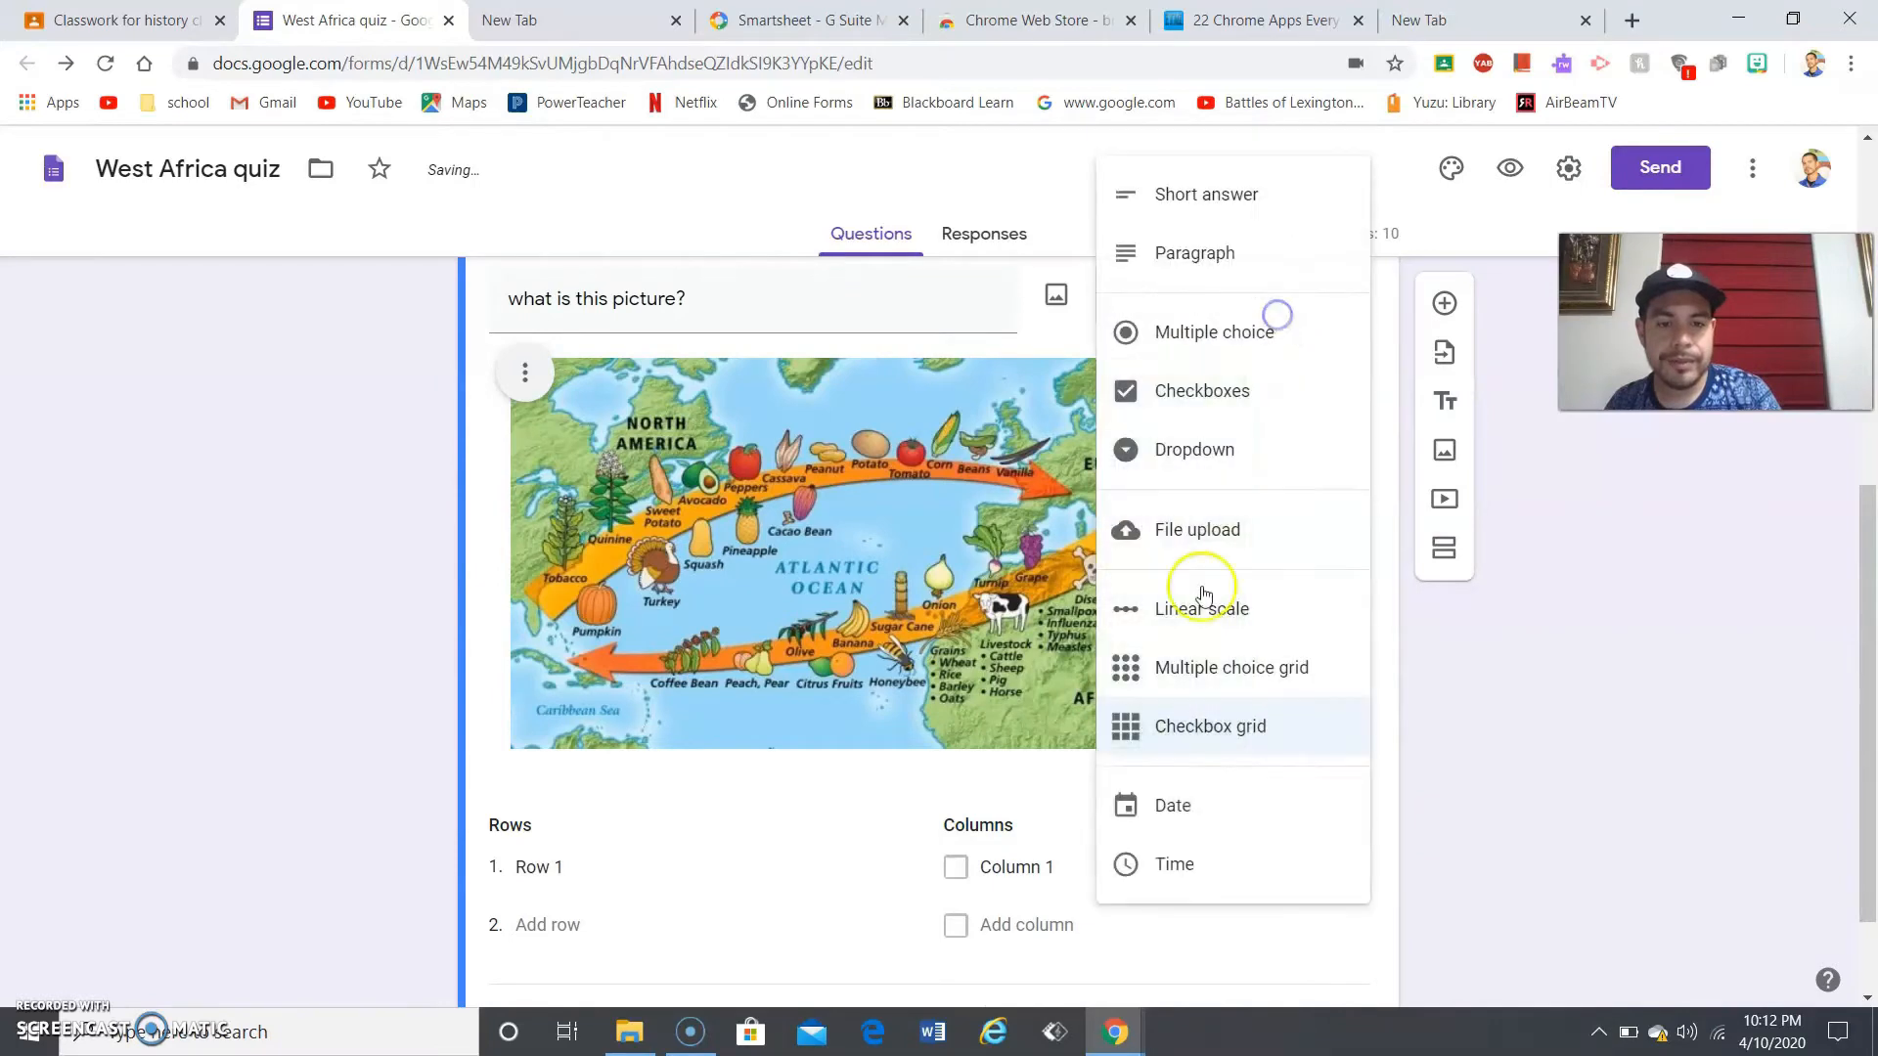
click(1189, 829)
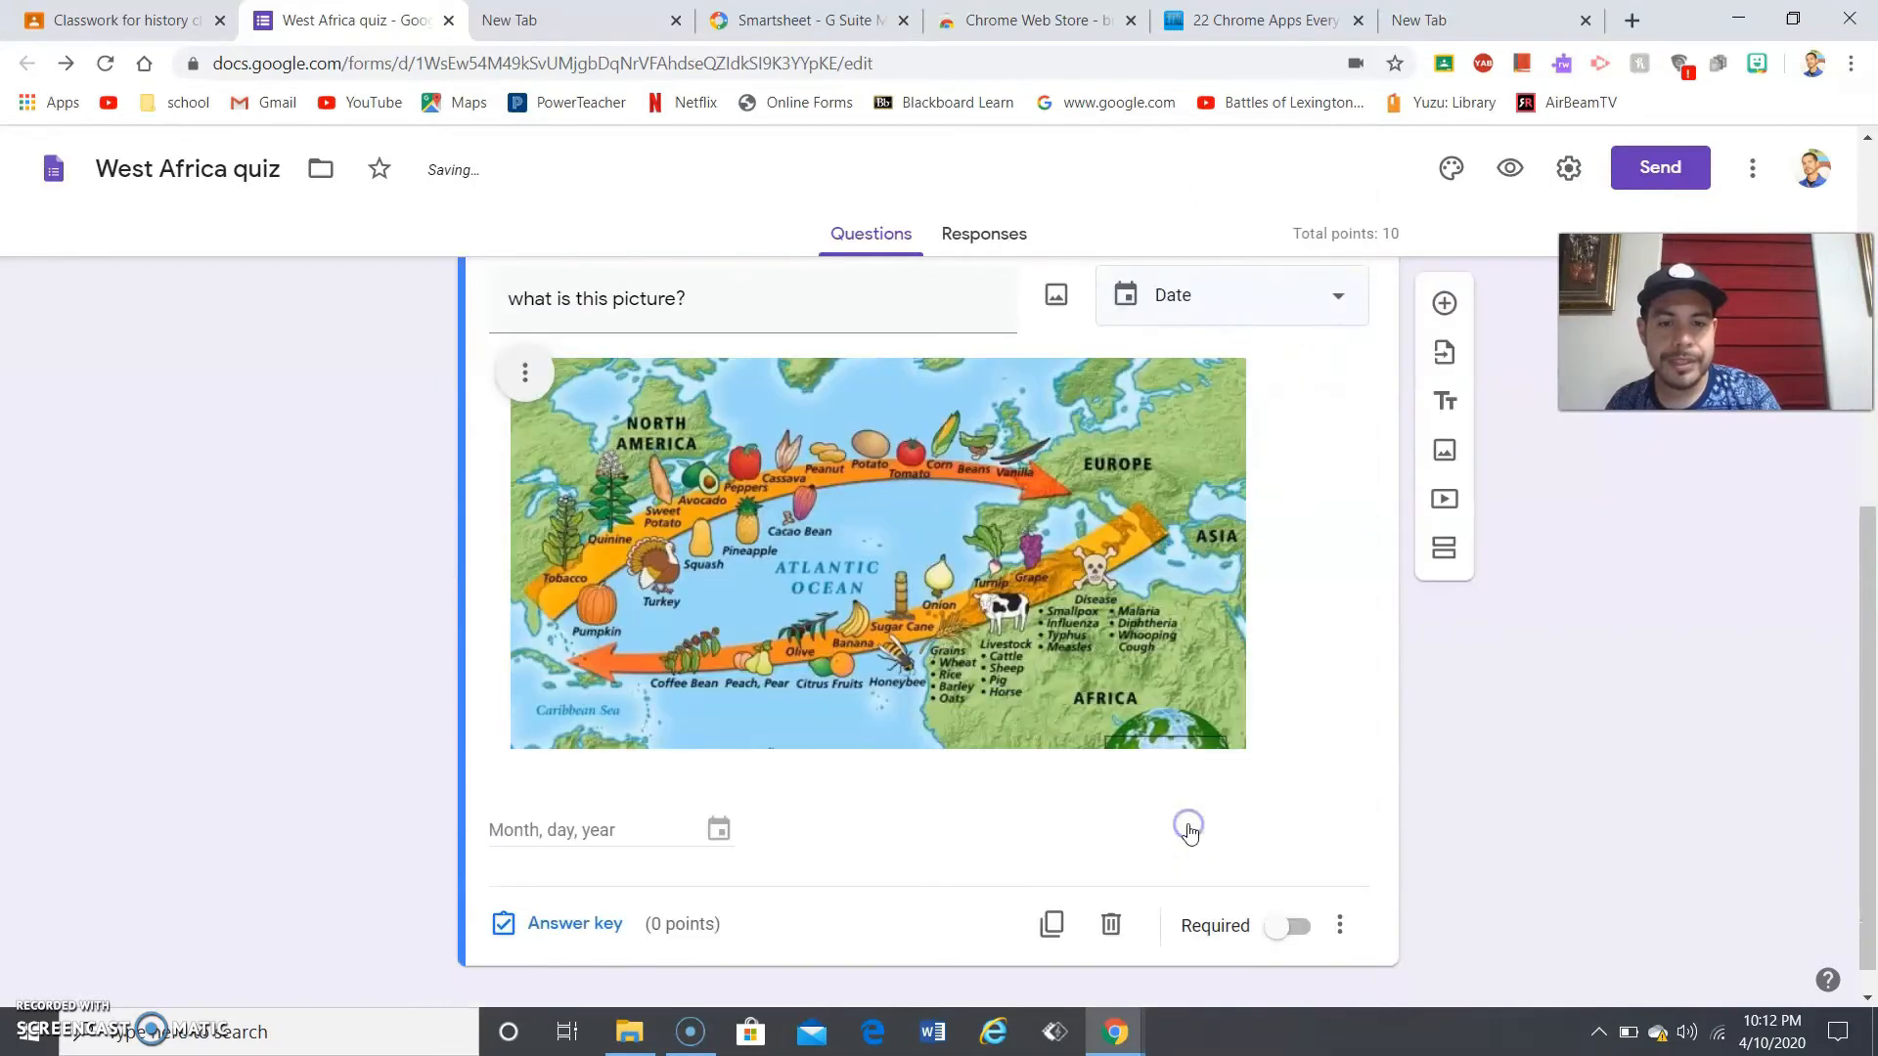
click(1228, 311)
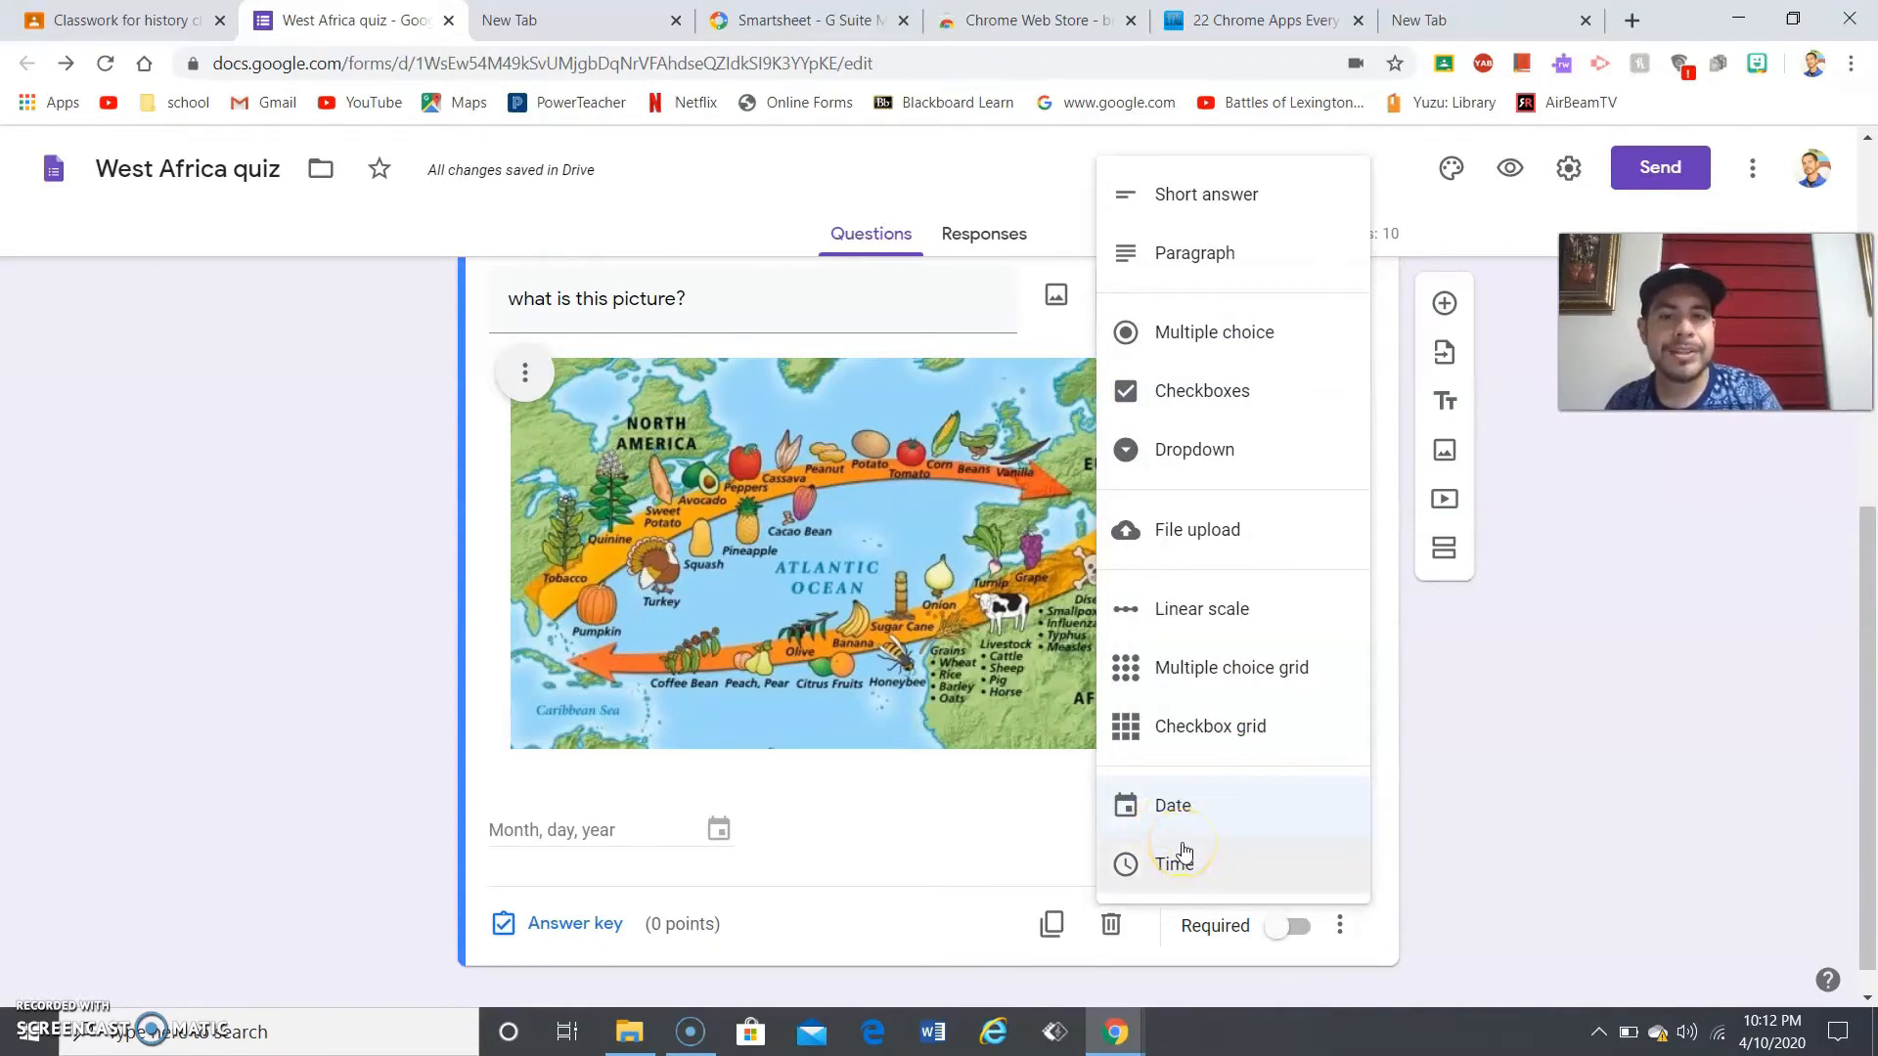
click(1183, 337)
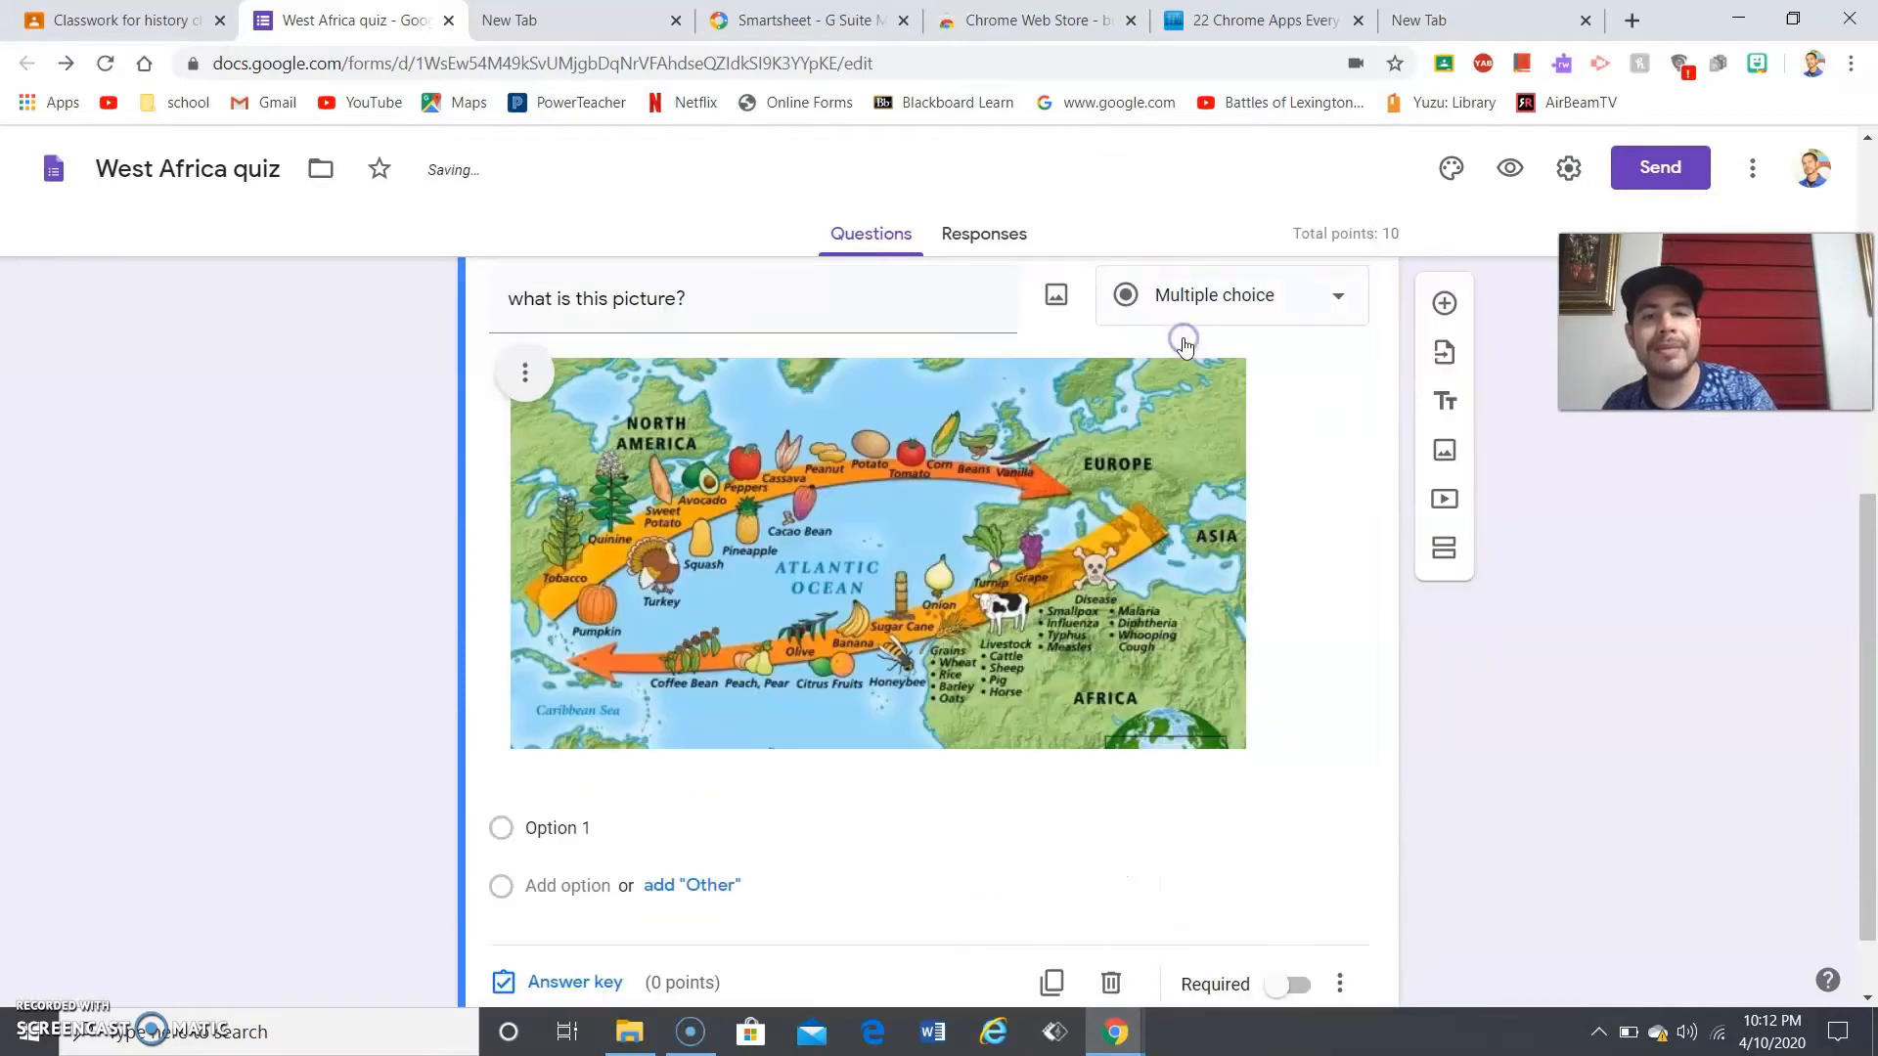
click(1279, 328)
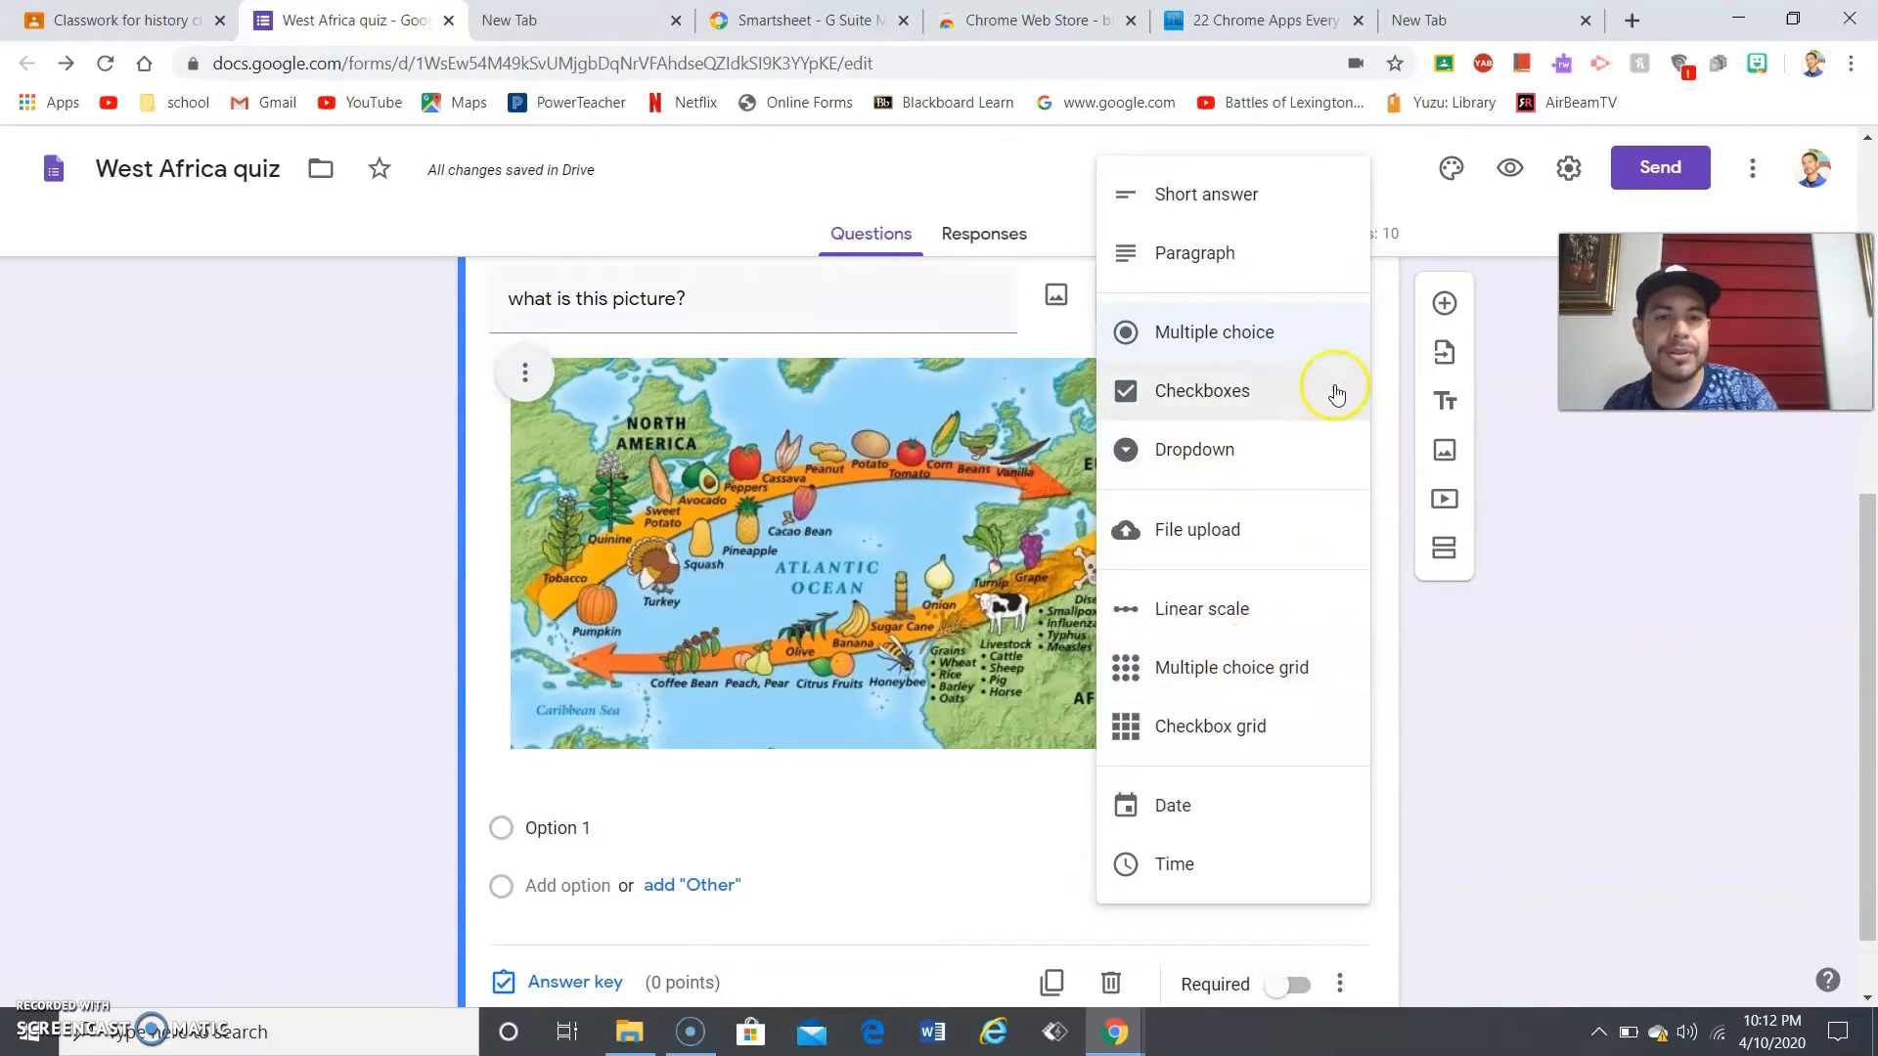
click(1222, 214)
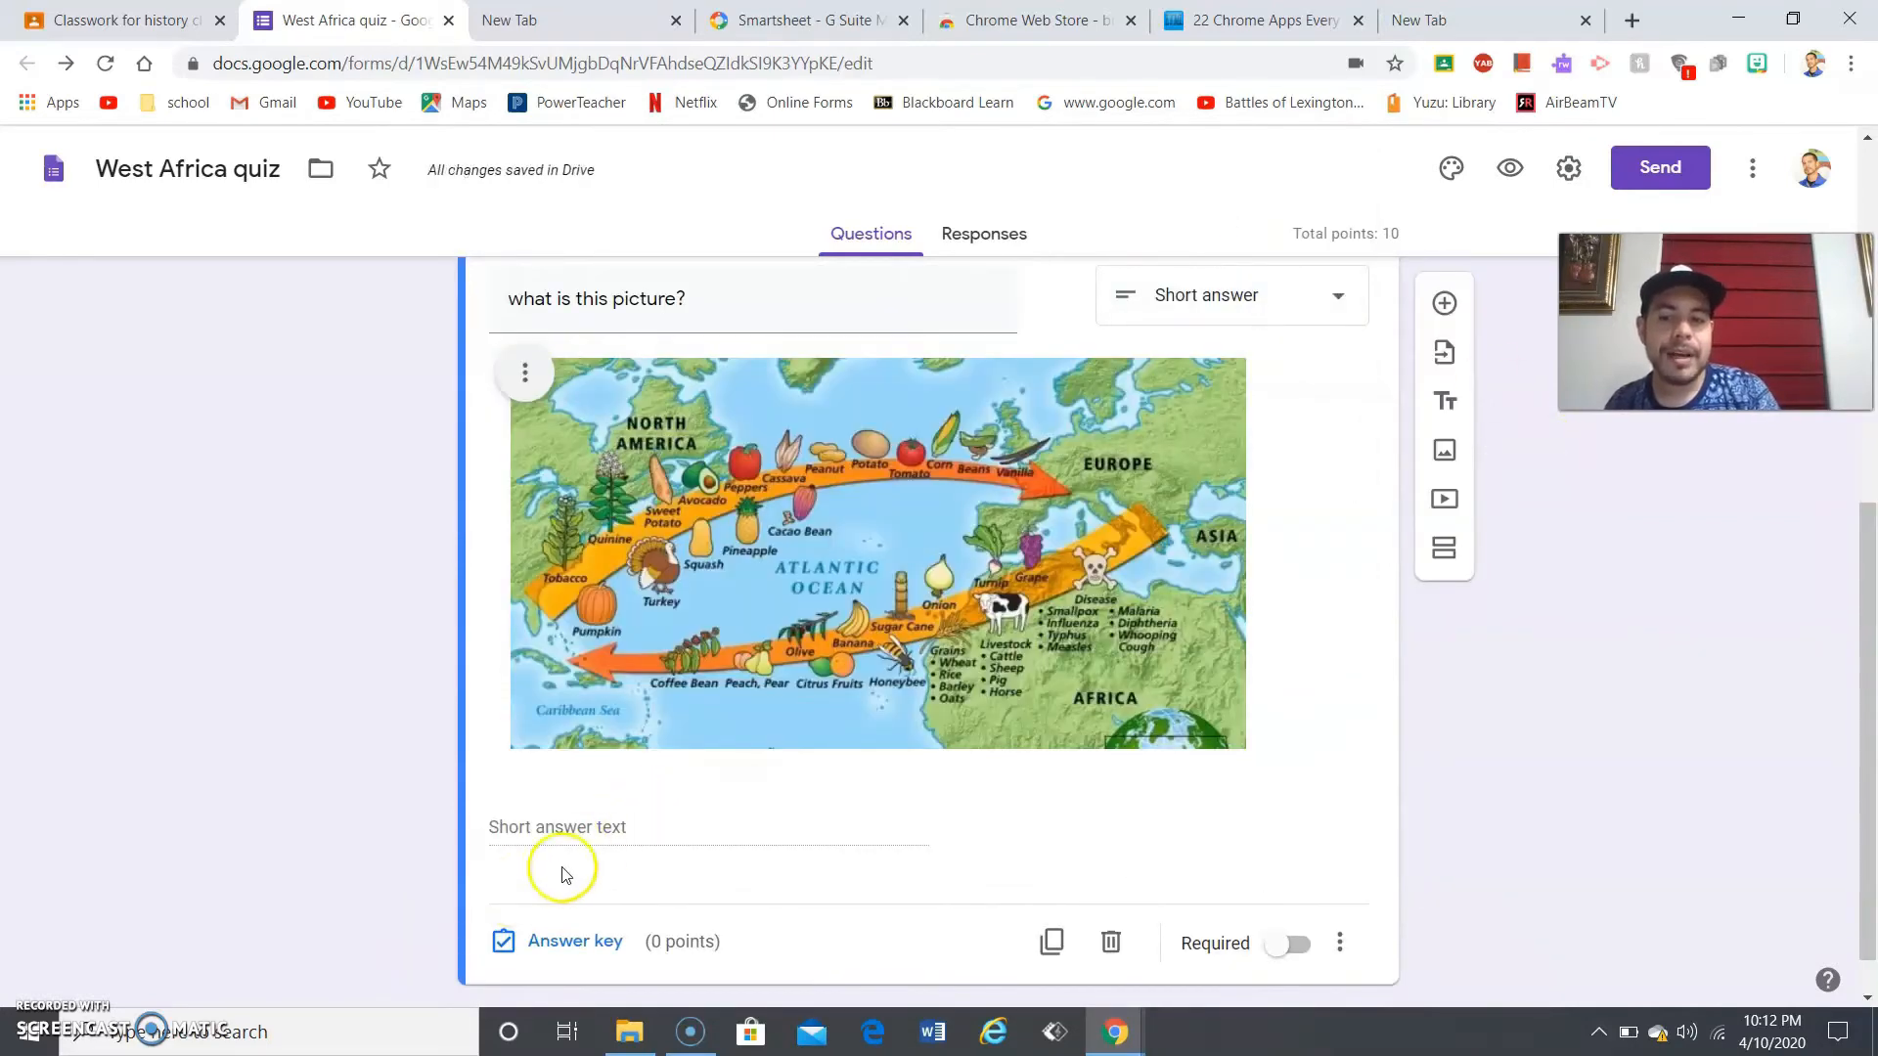
- Set 'Correct Answer' as the map question's answer-key entry, marking all others incorrect
click(570, 944)
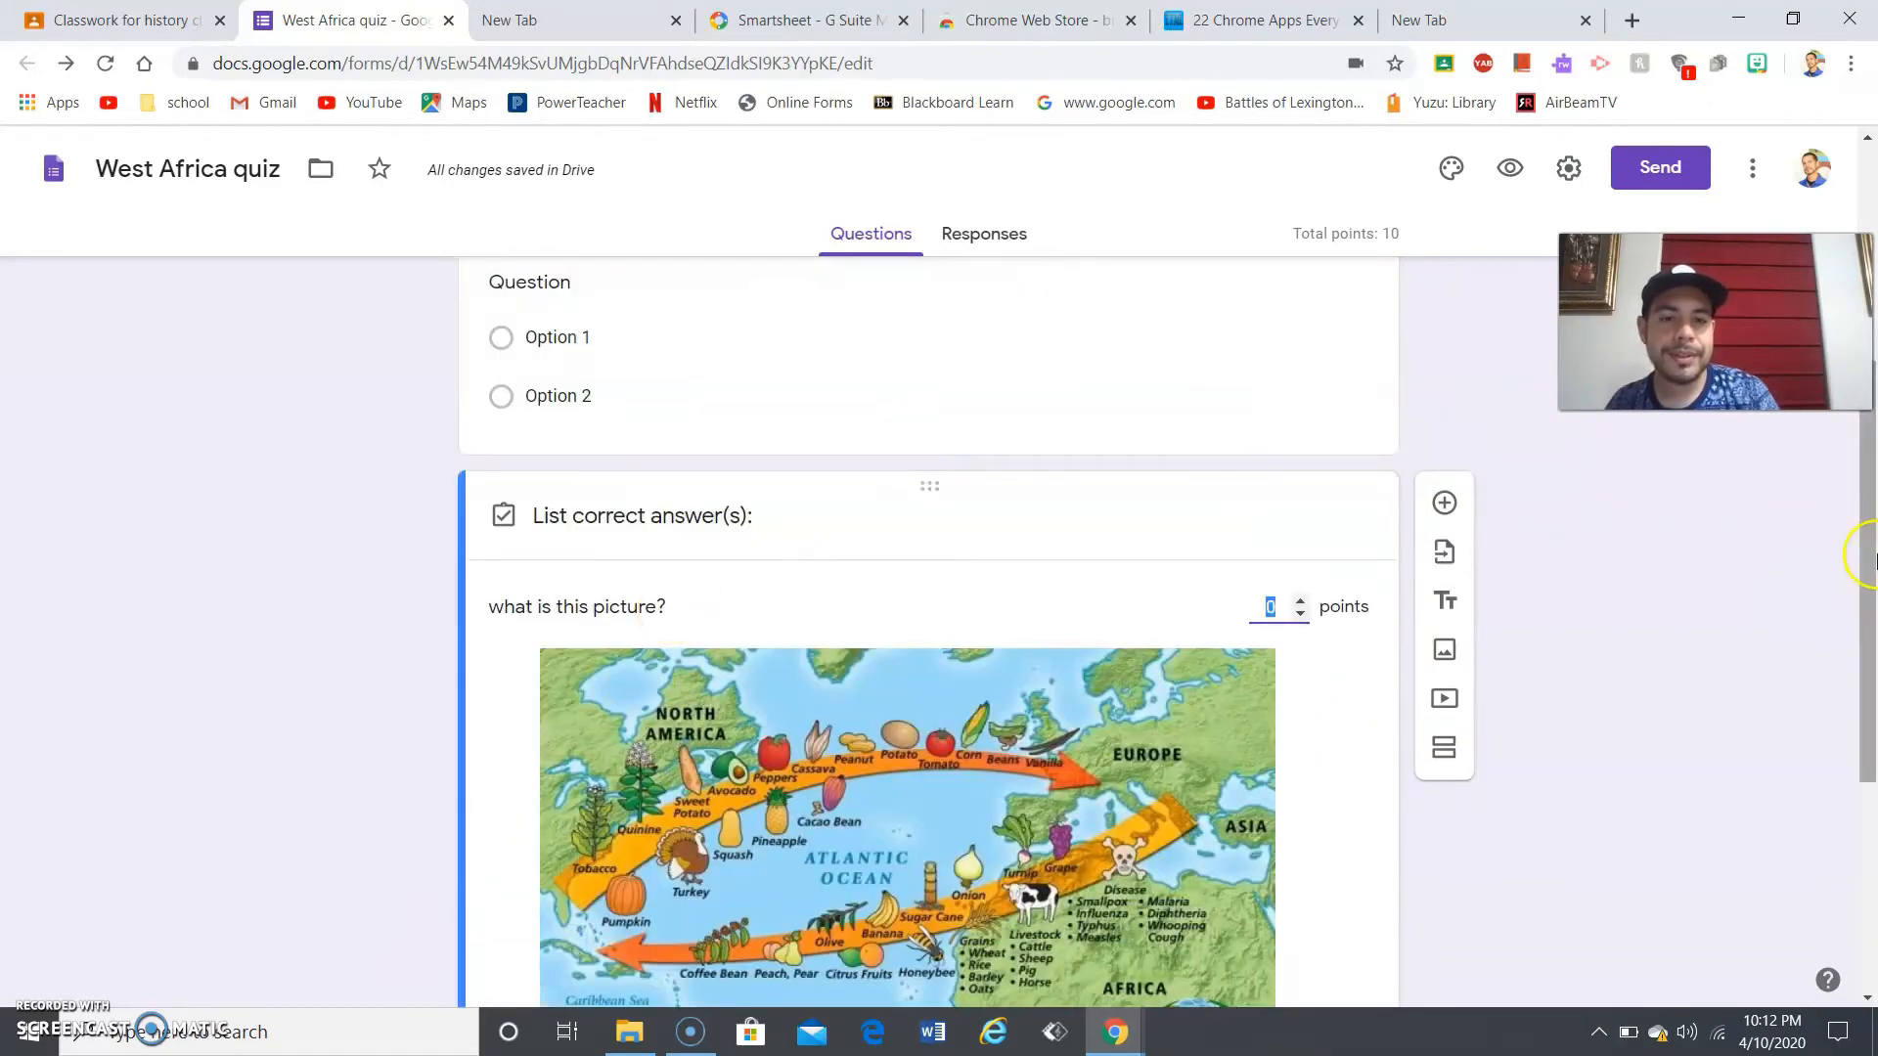
drag(1876, 559, 1873, 794)
click(568, 694)
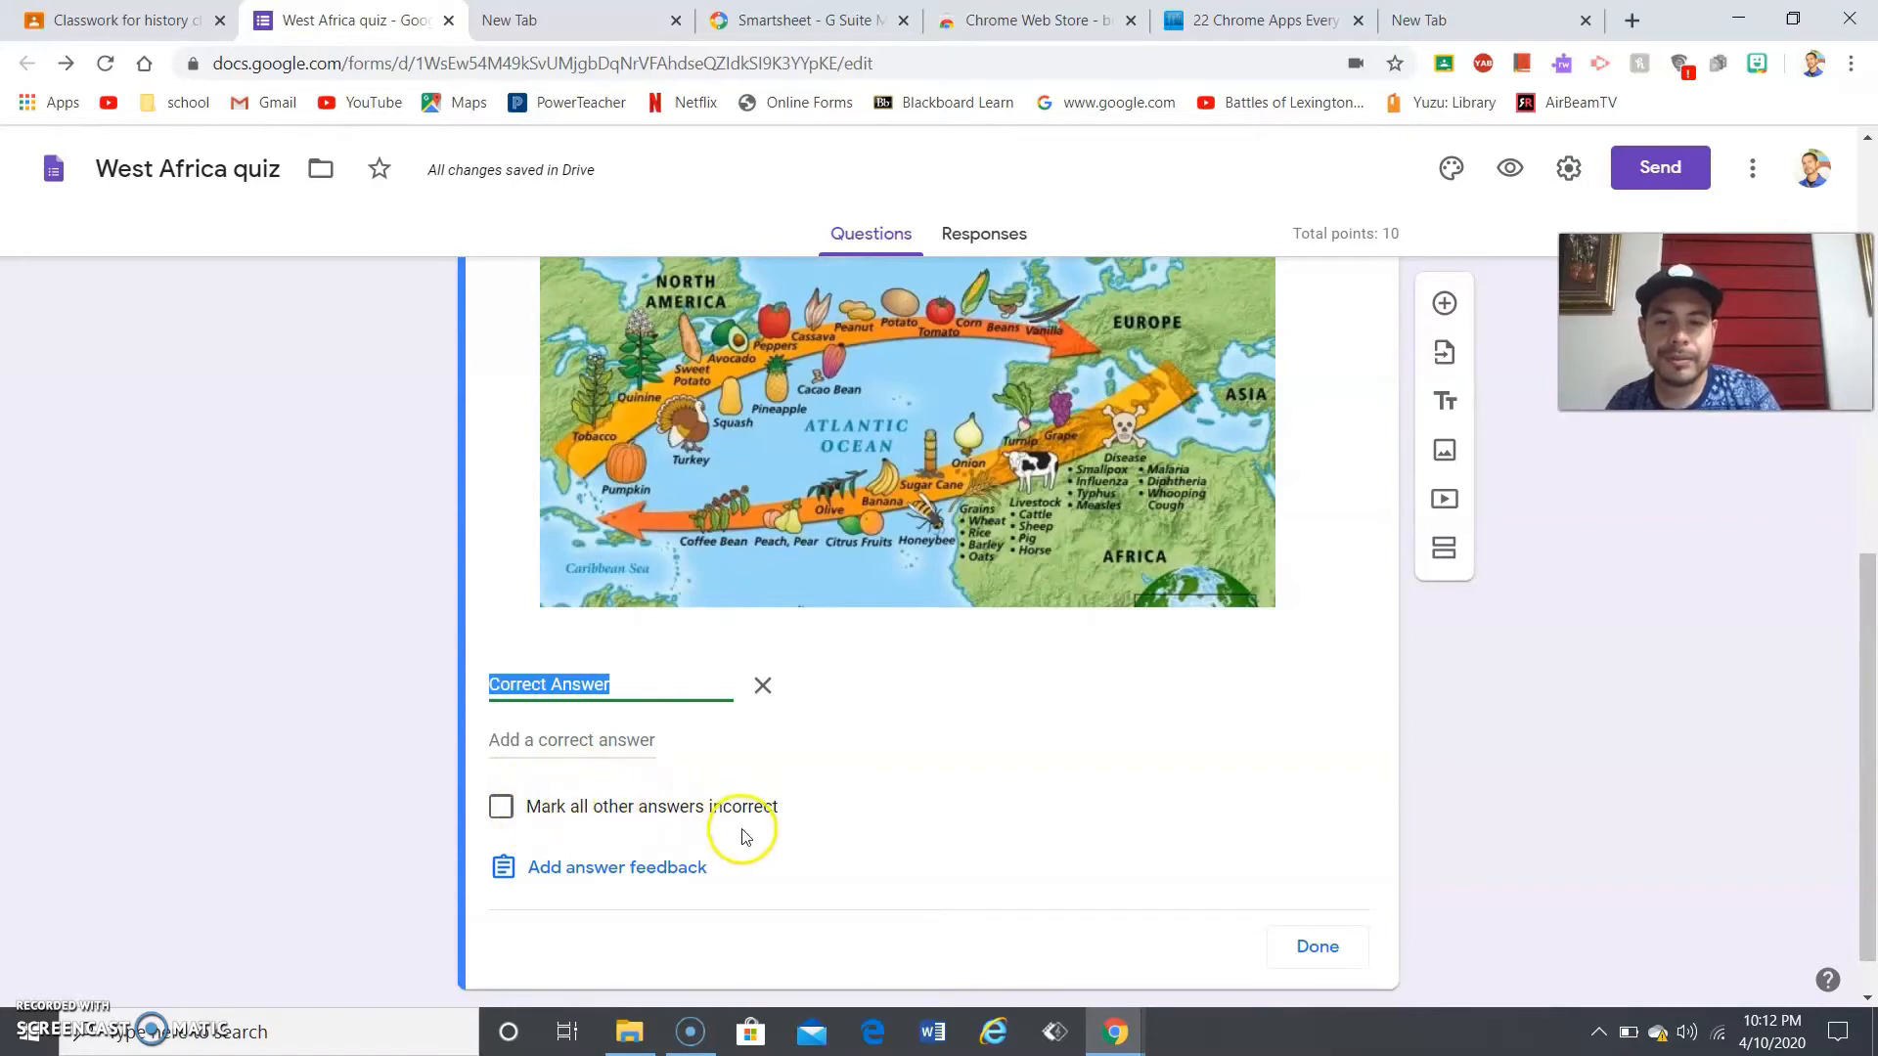
click(507, 810)
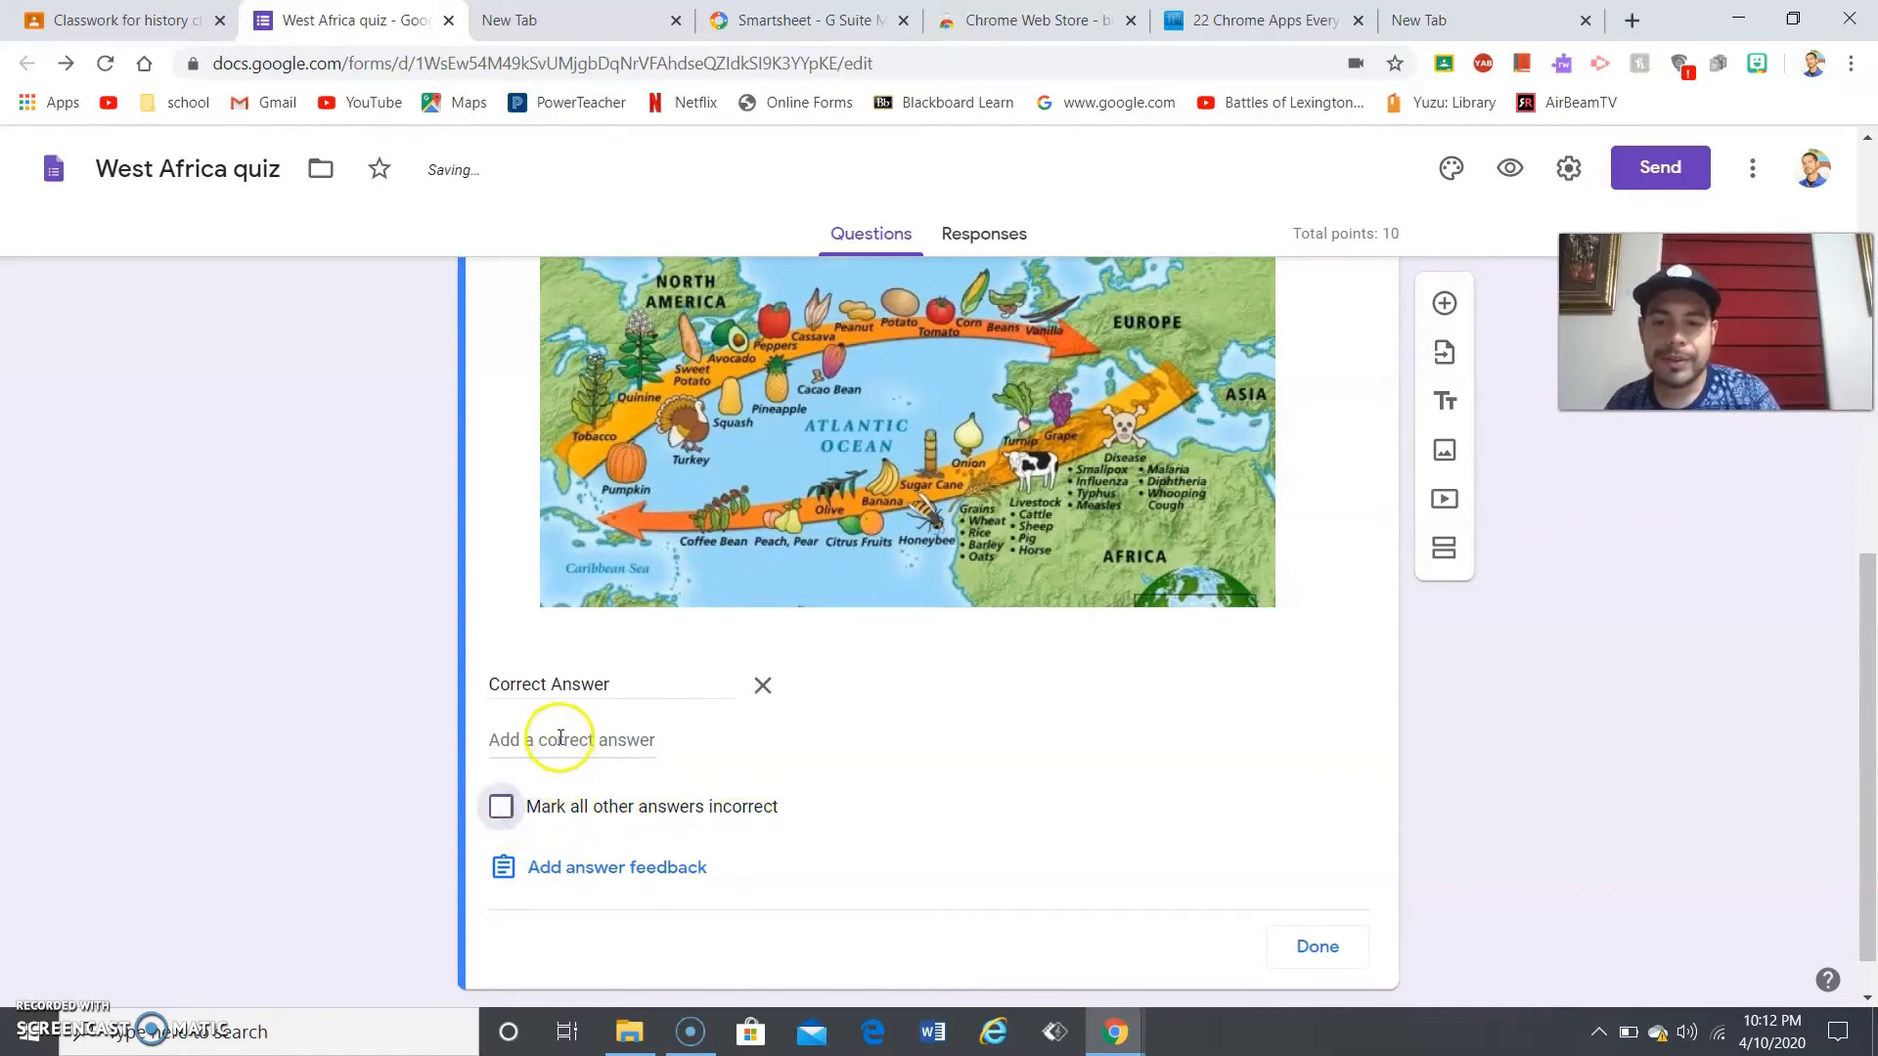
triple_click(654, 679)
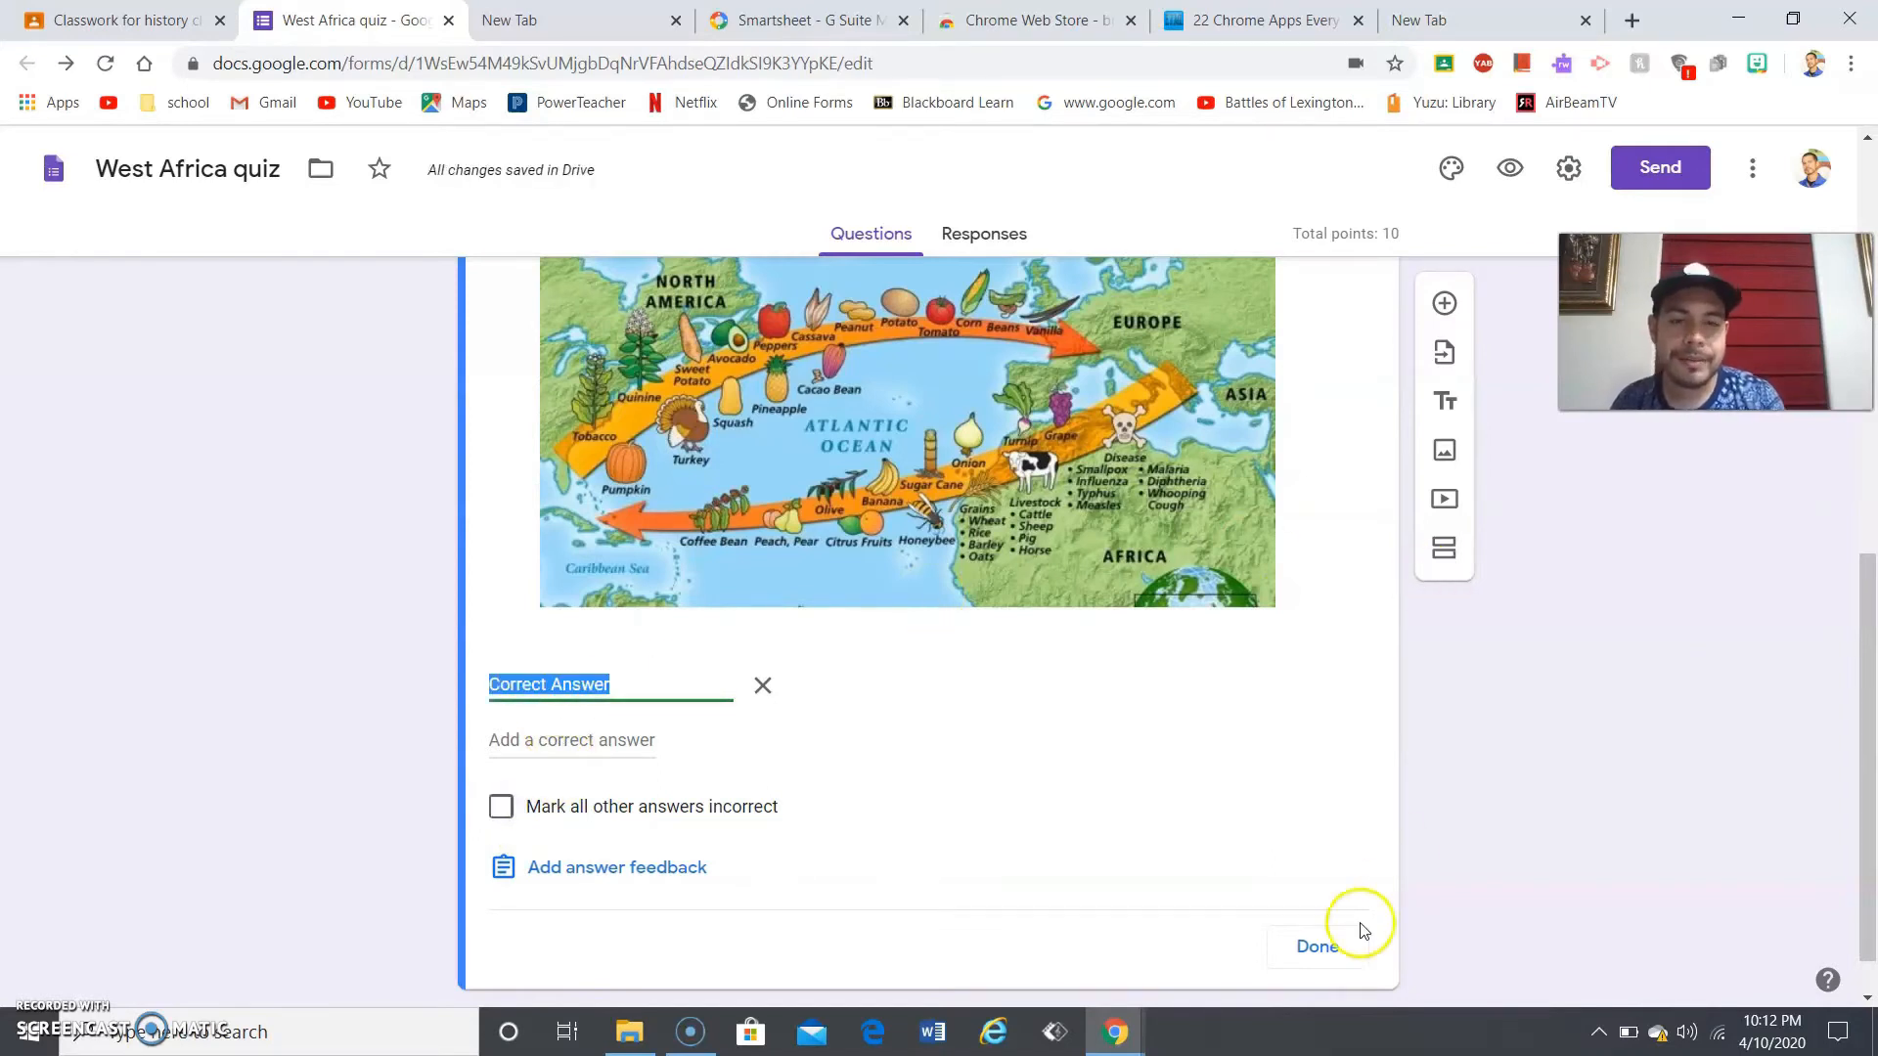
click(1315, 948)
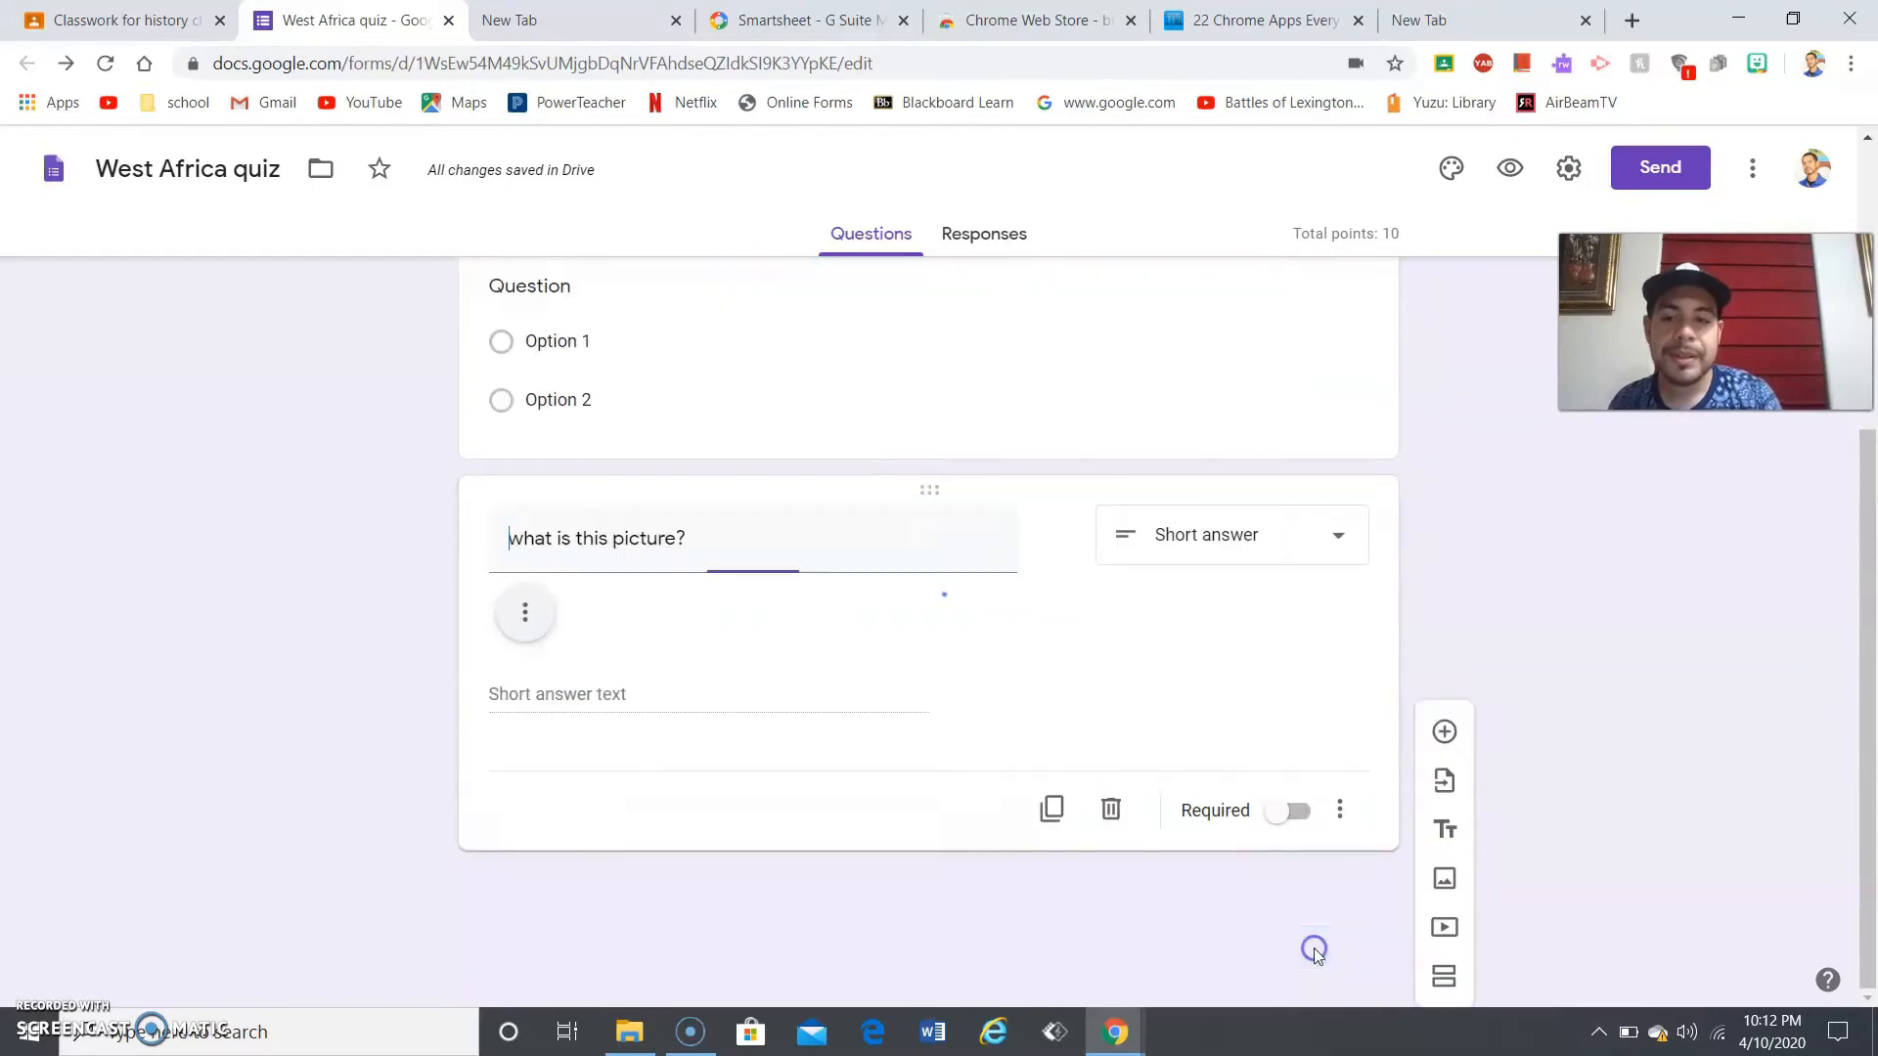
- Add a blank question below the map question twice, deleting it each time
click(1868, 589)
drag(1875, 590, 1815, 790)
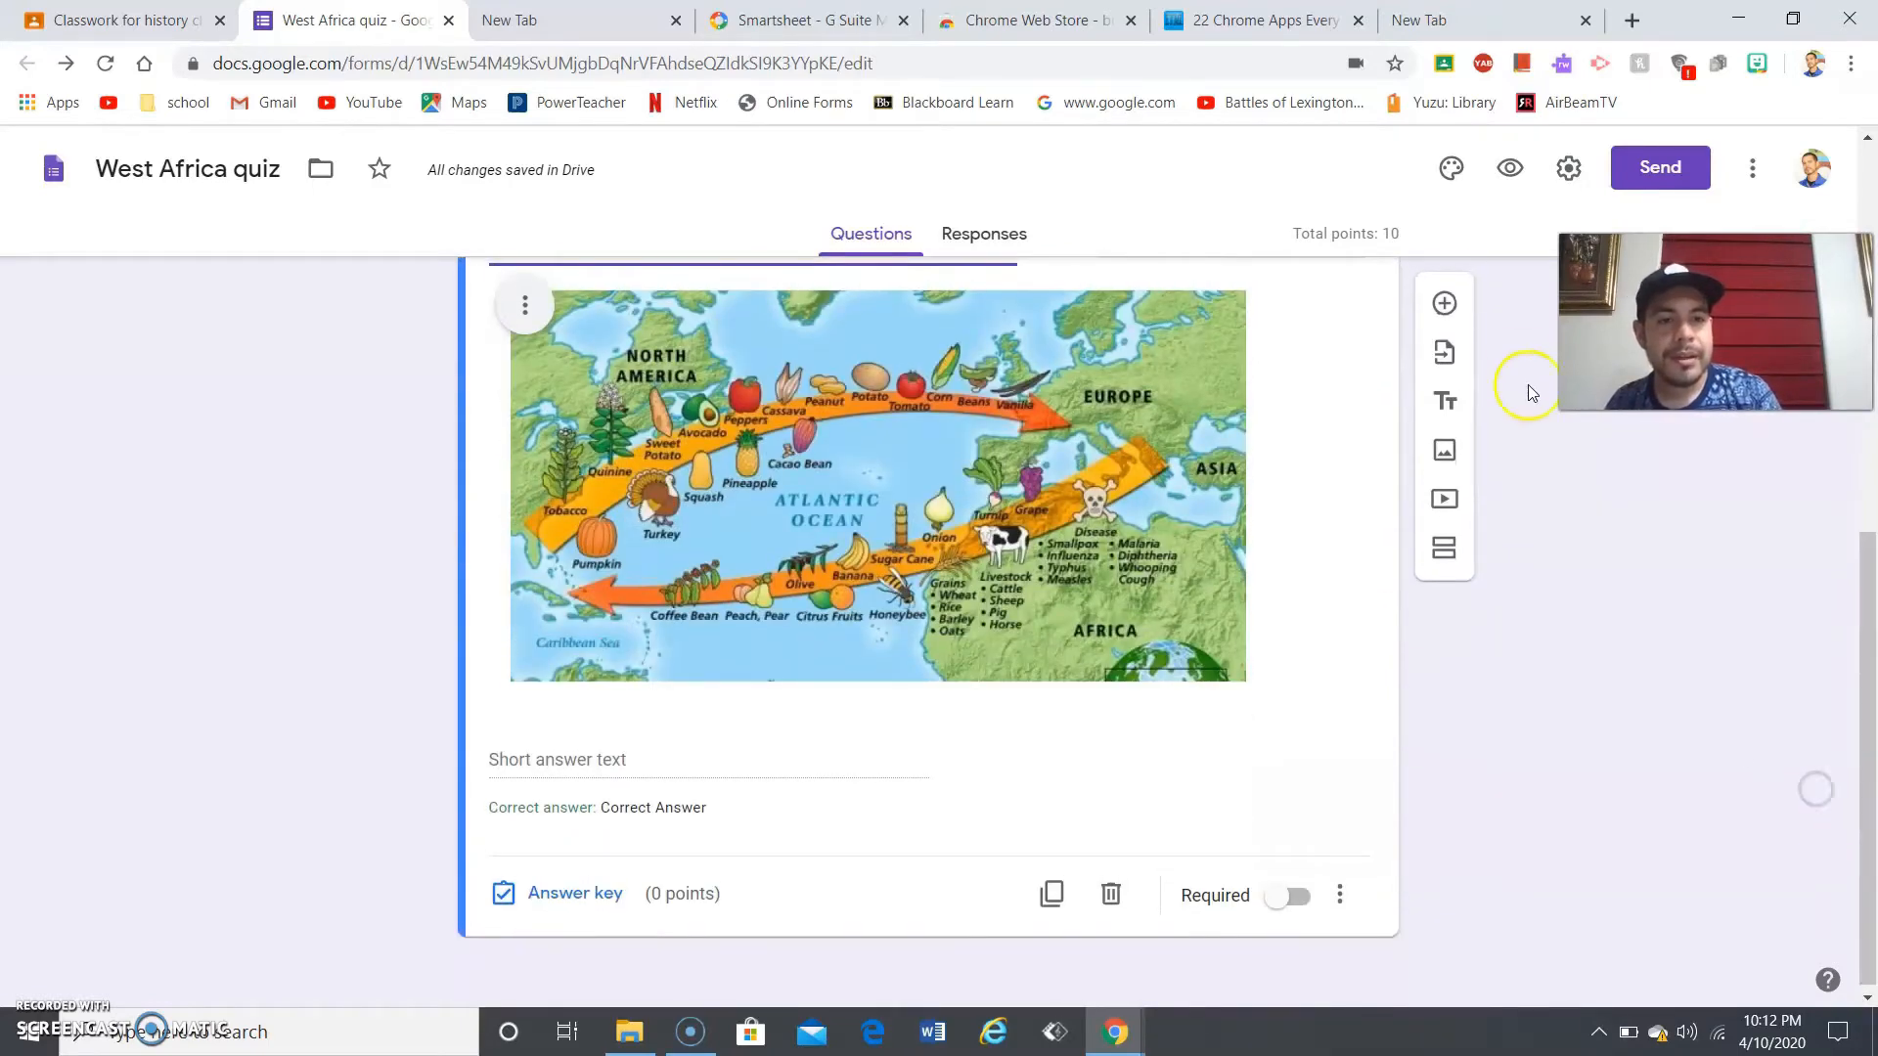
click(1445, 303)
drag(1868, 661, 1866, 759)
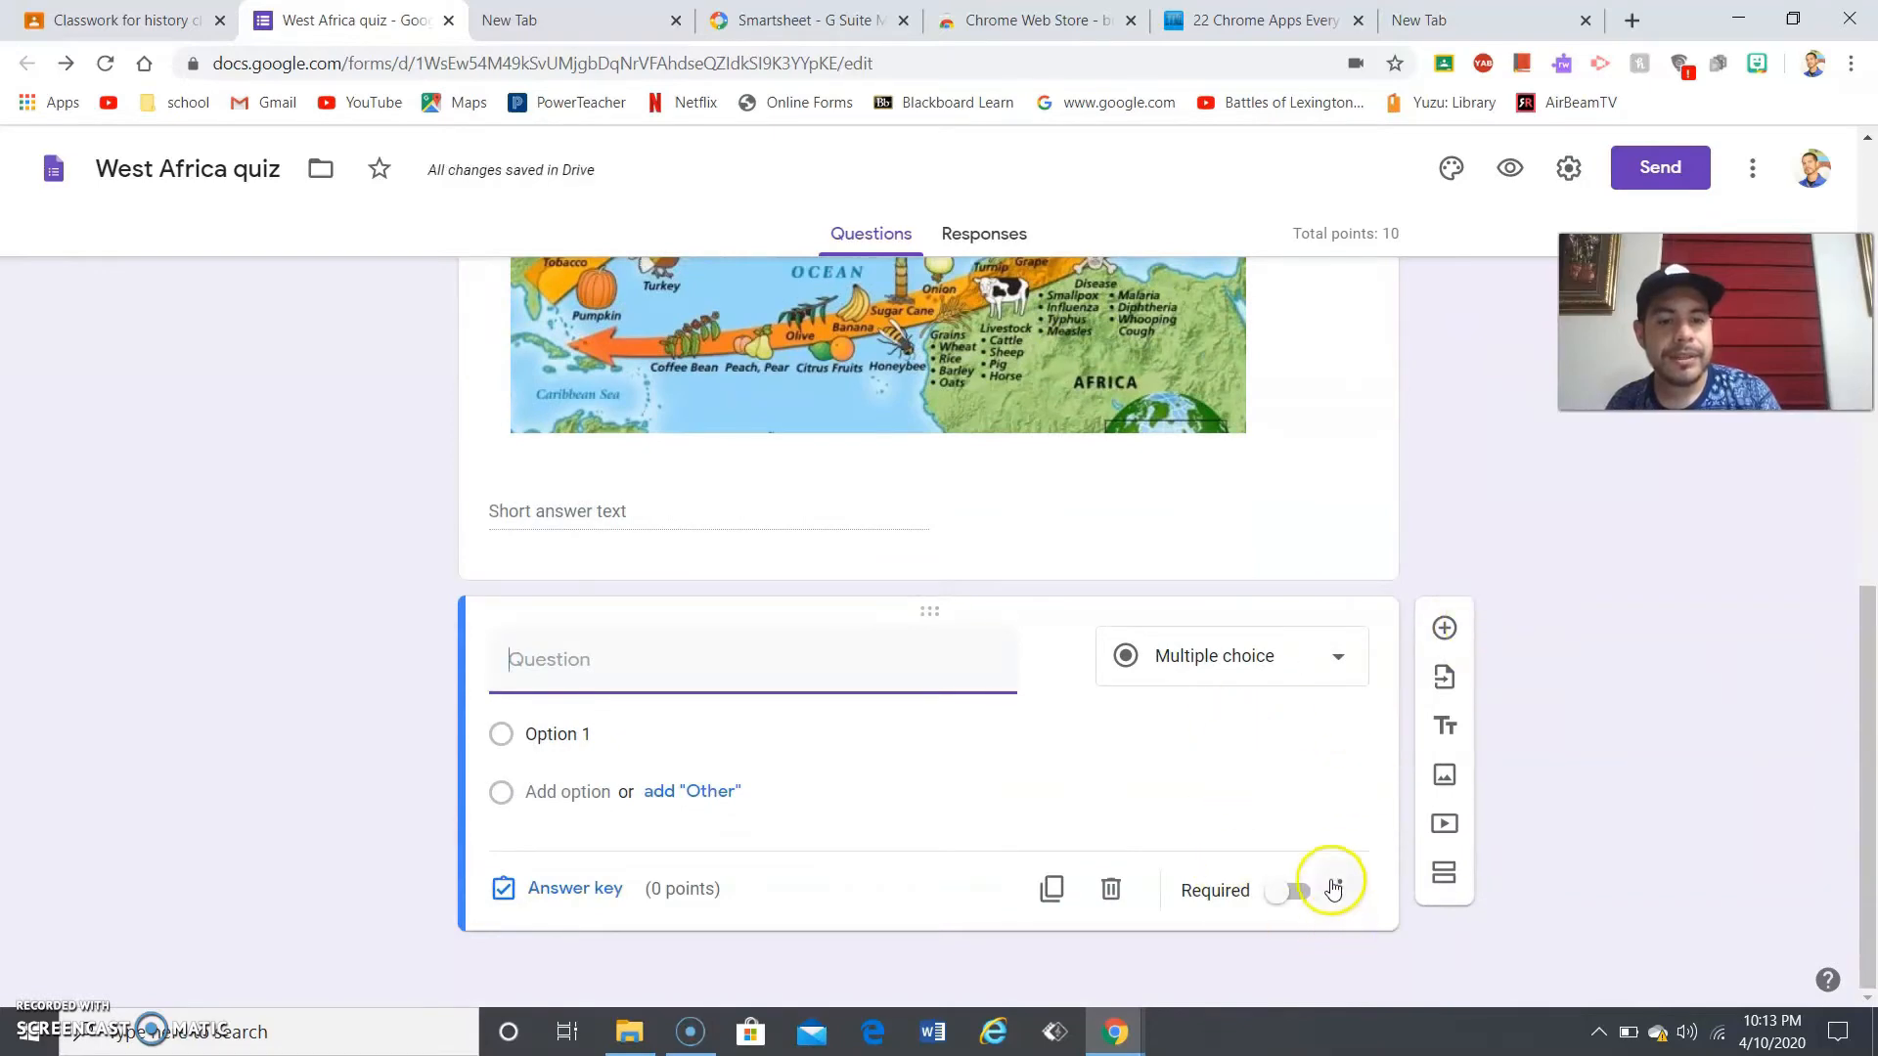
click(1109, 889)
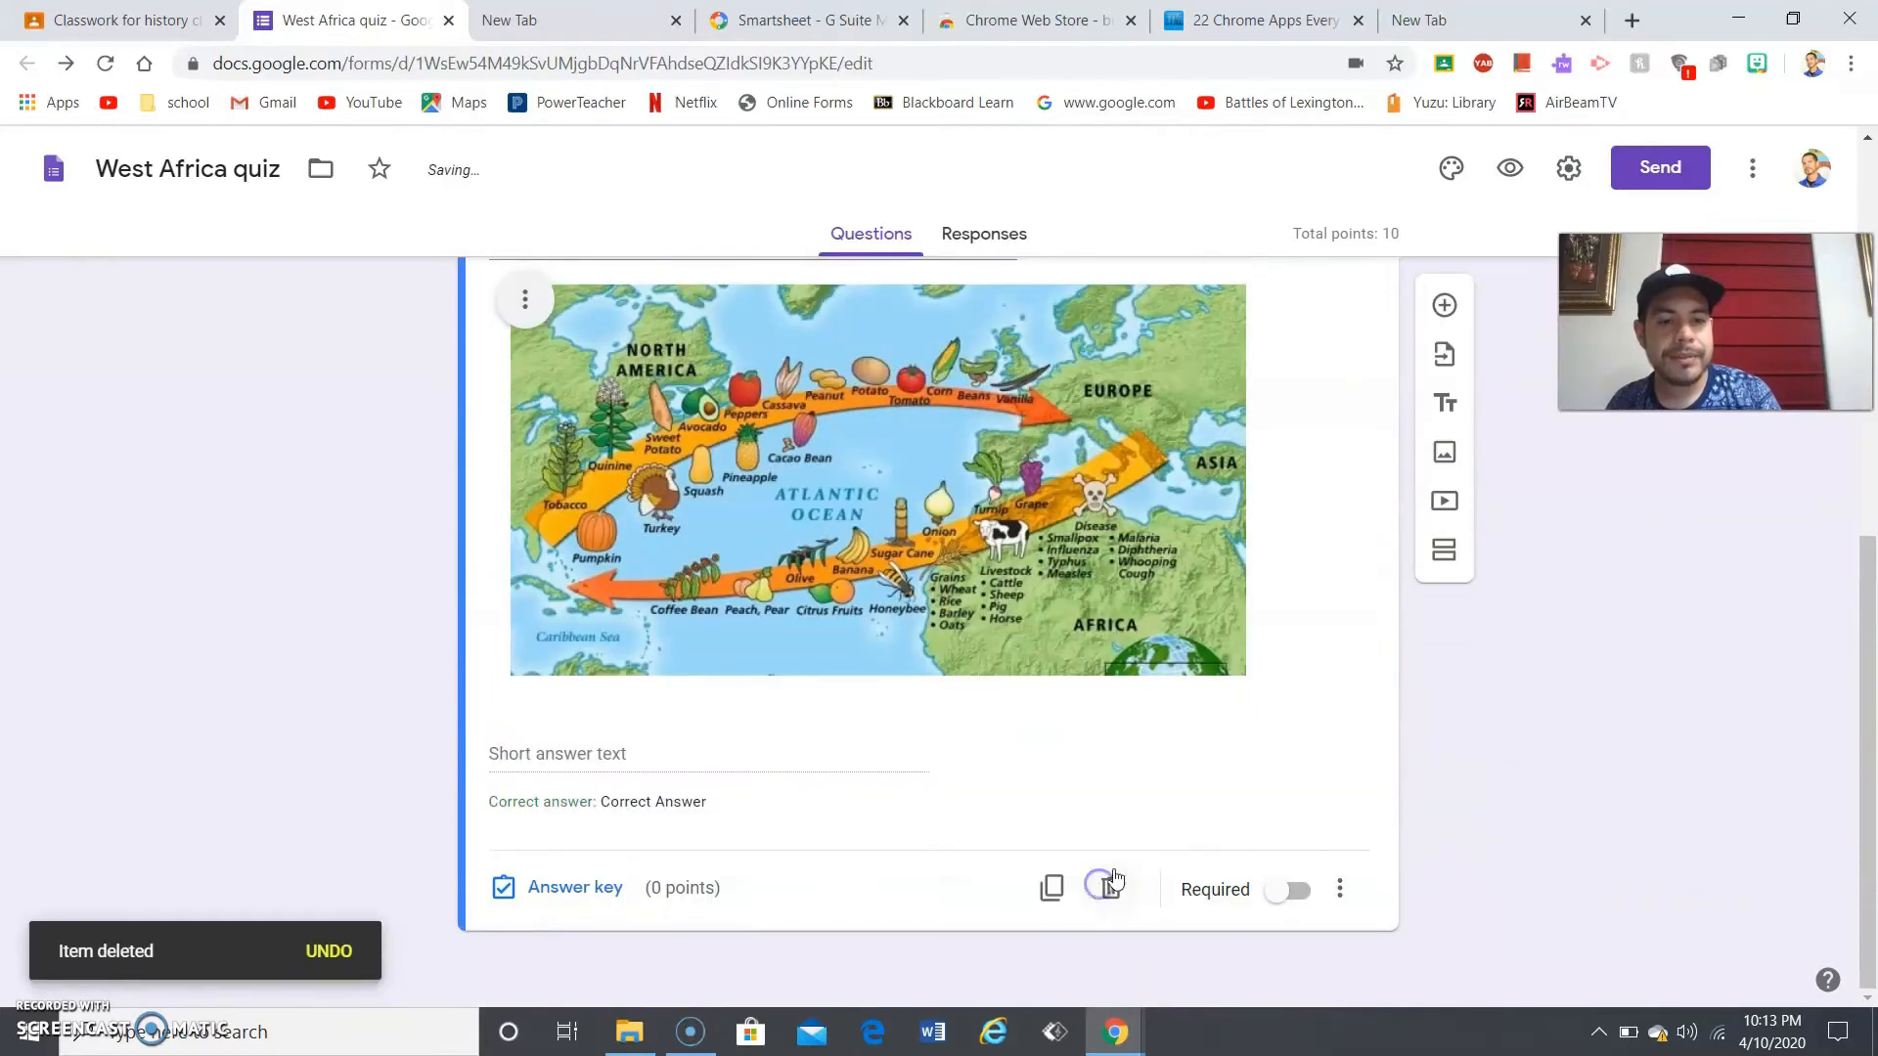
click(1443, 313)
scroll(1369, 881, down, 2)
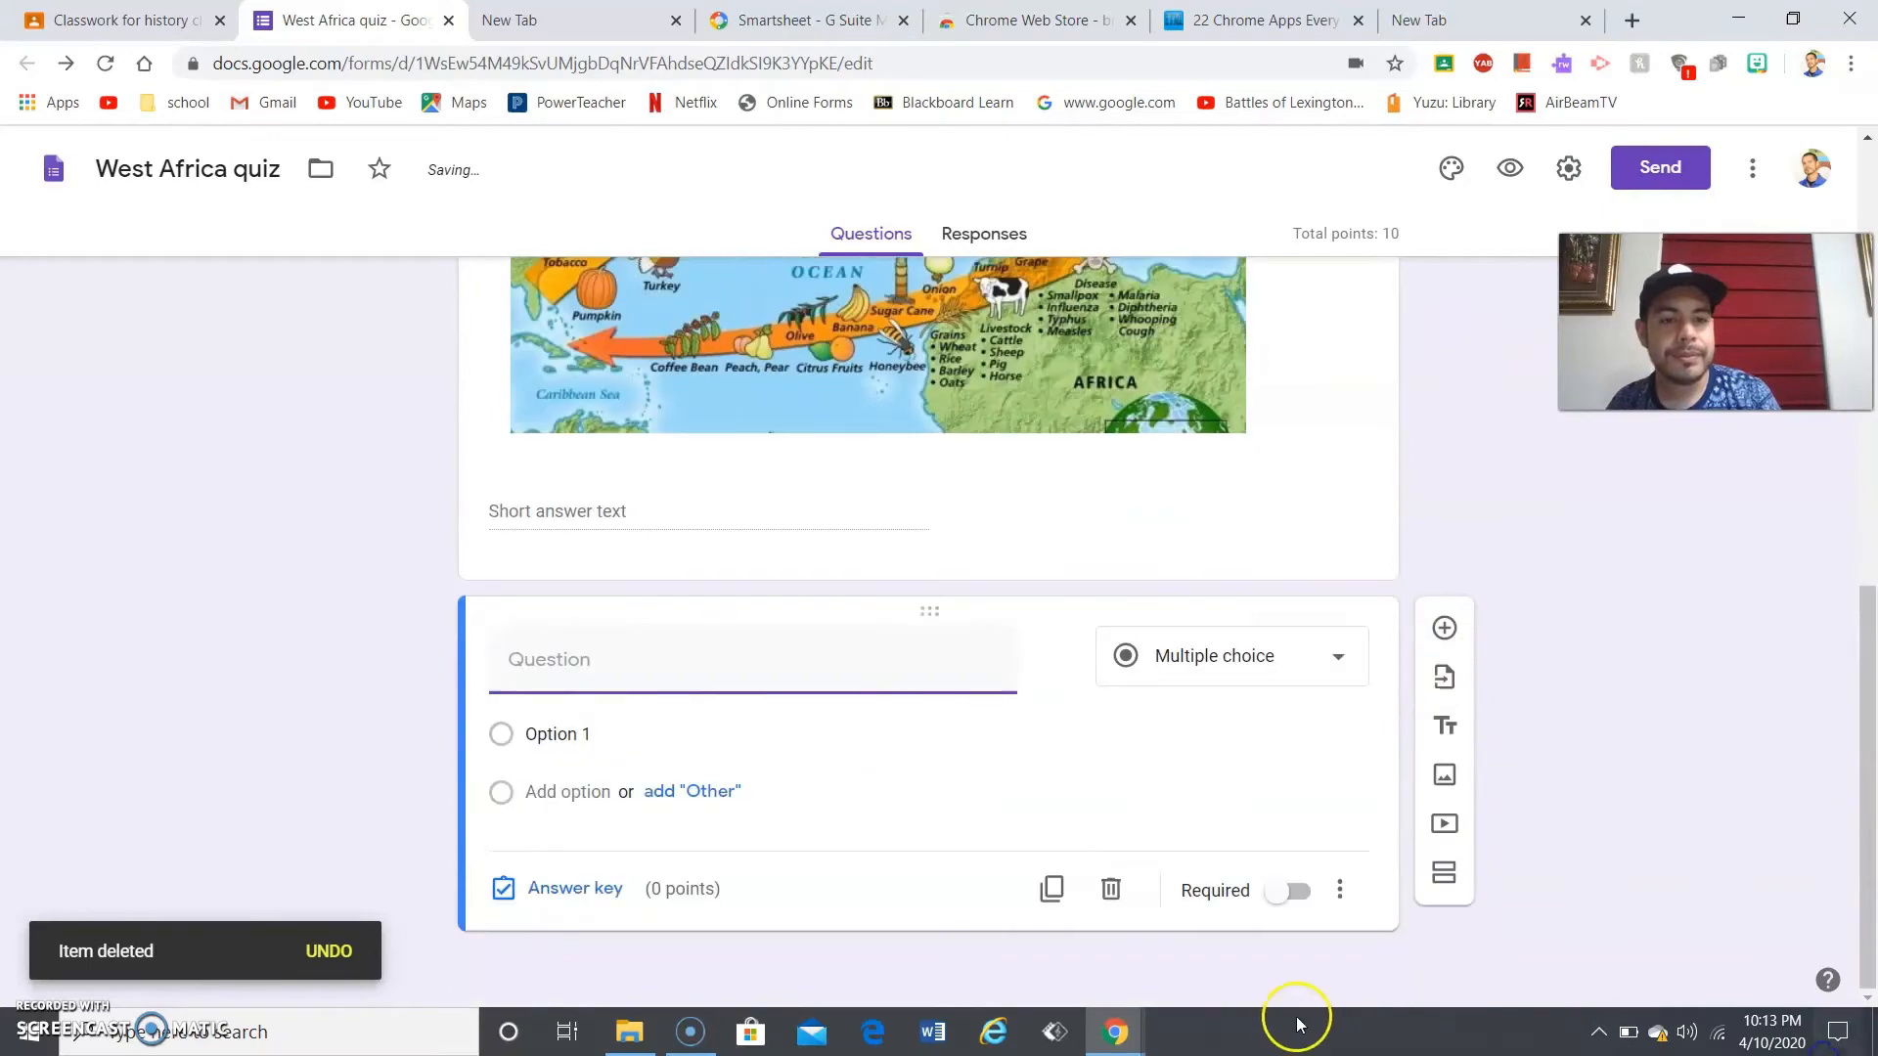
click(1113, 892)
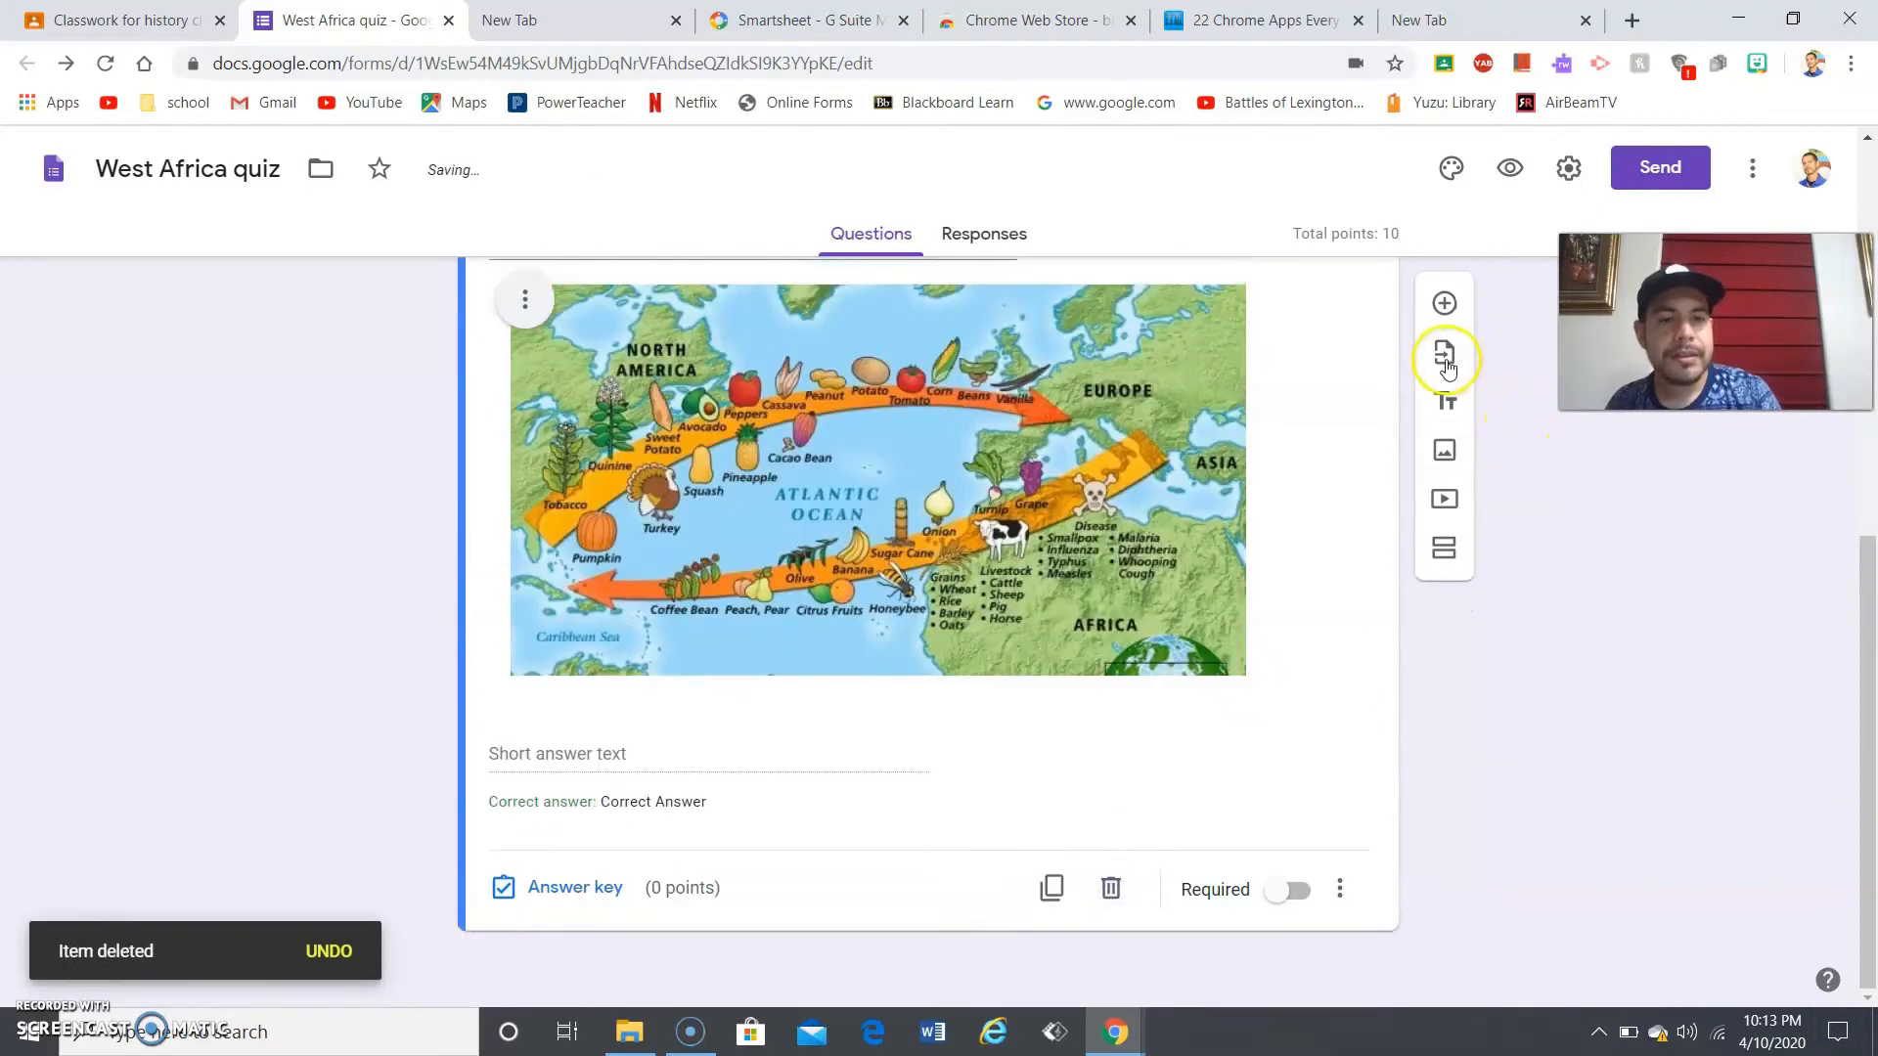
- Choose the West Africa Lesson Questions form as the source for importing questions
click(1443, 358)
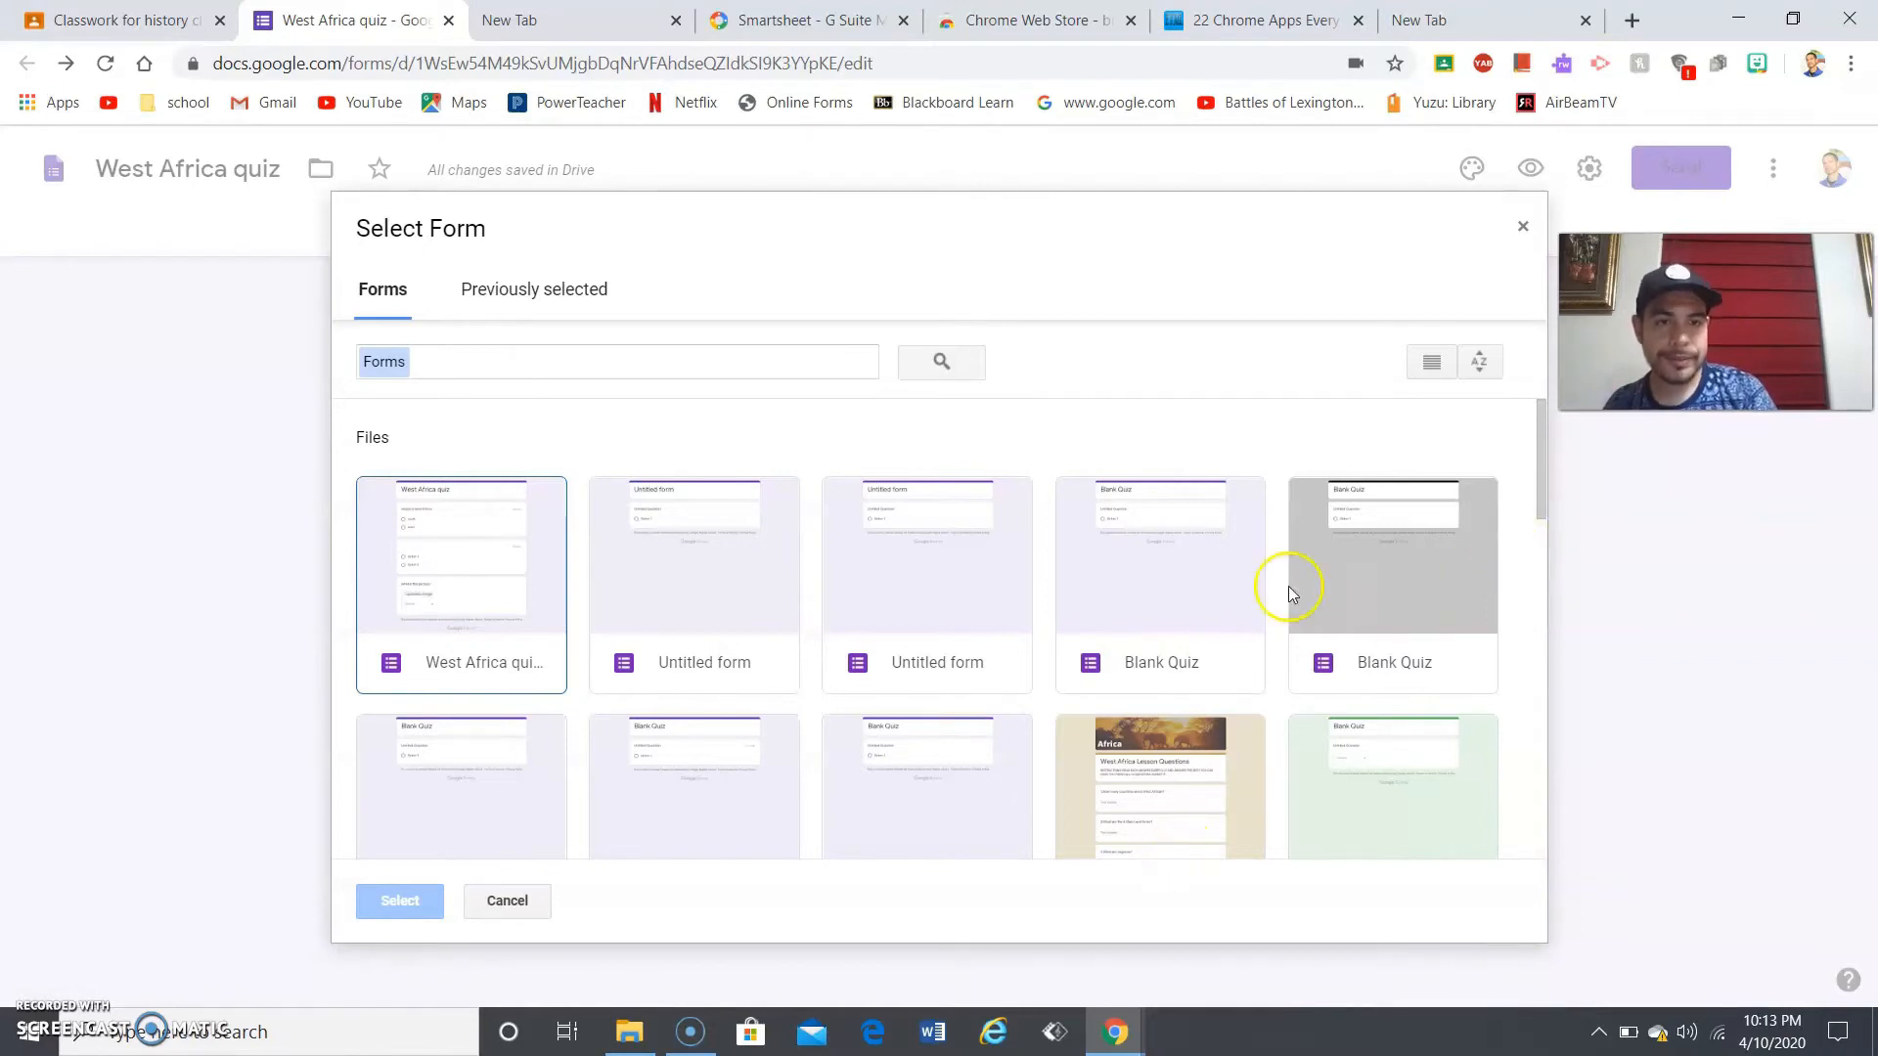
click(1522, 218)
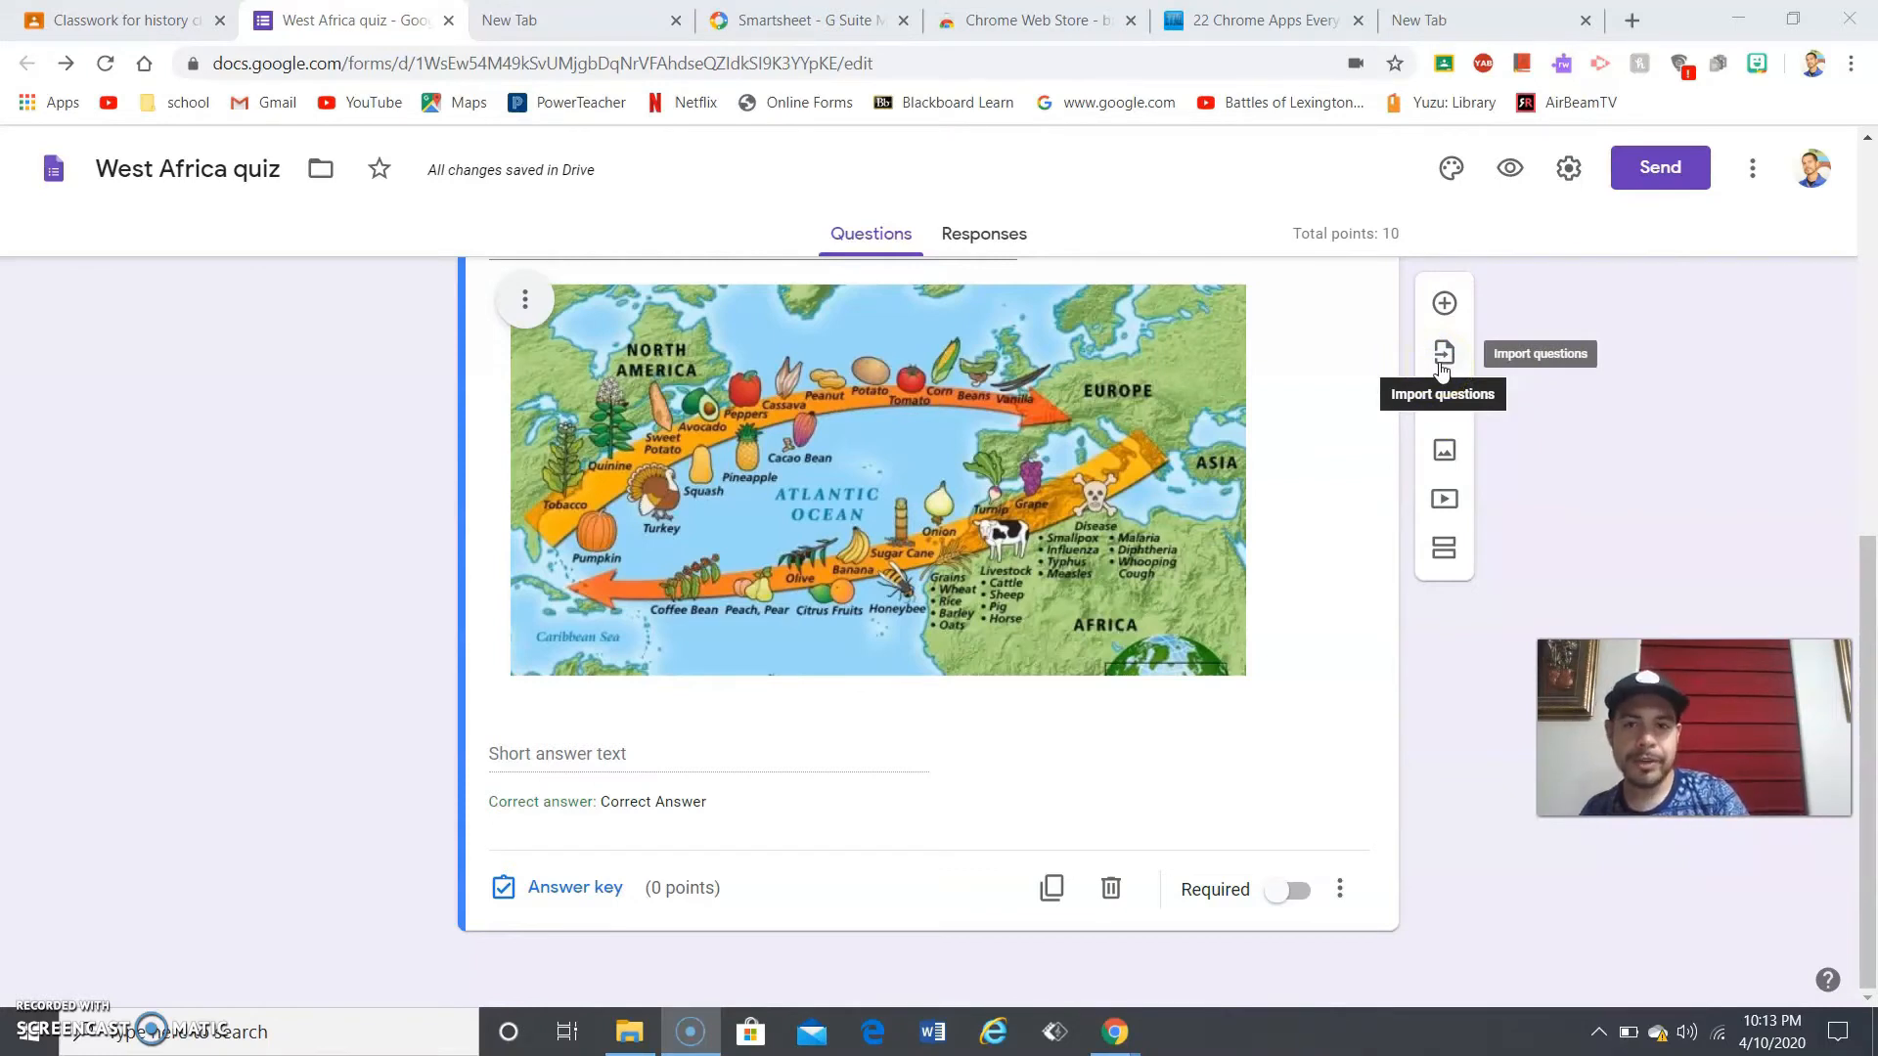
click(1441, 357)
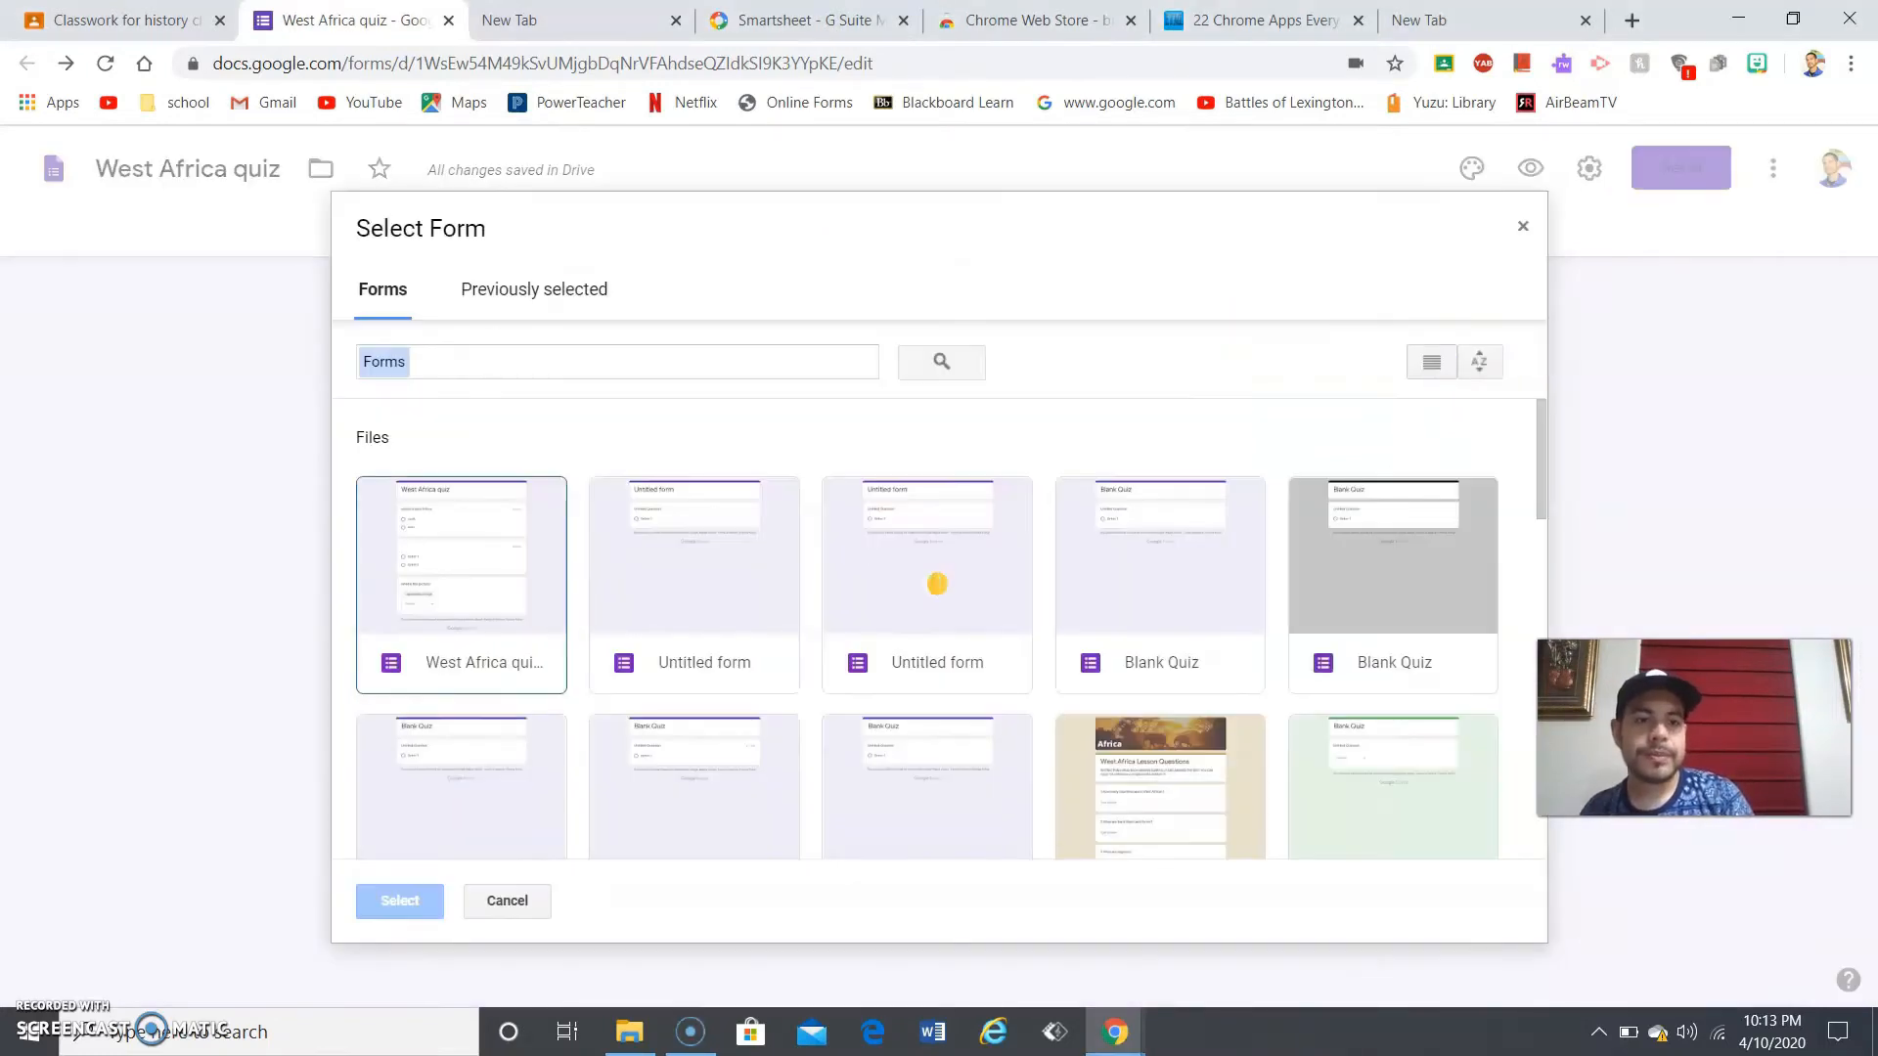
drag(1693, 728, 1721, 371)
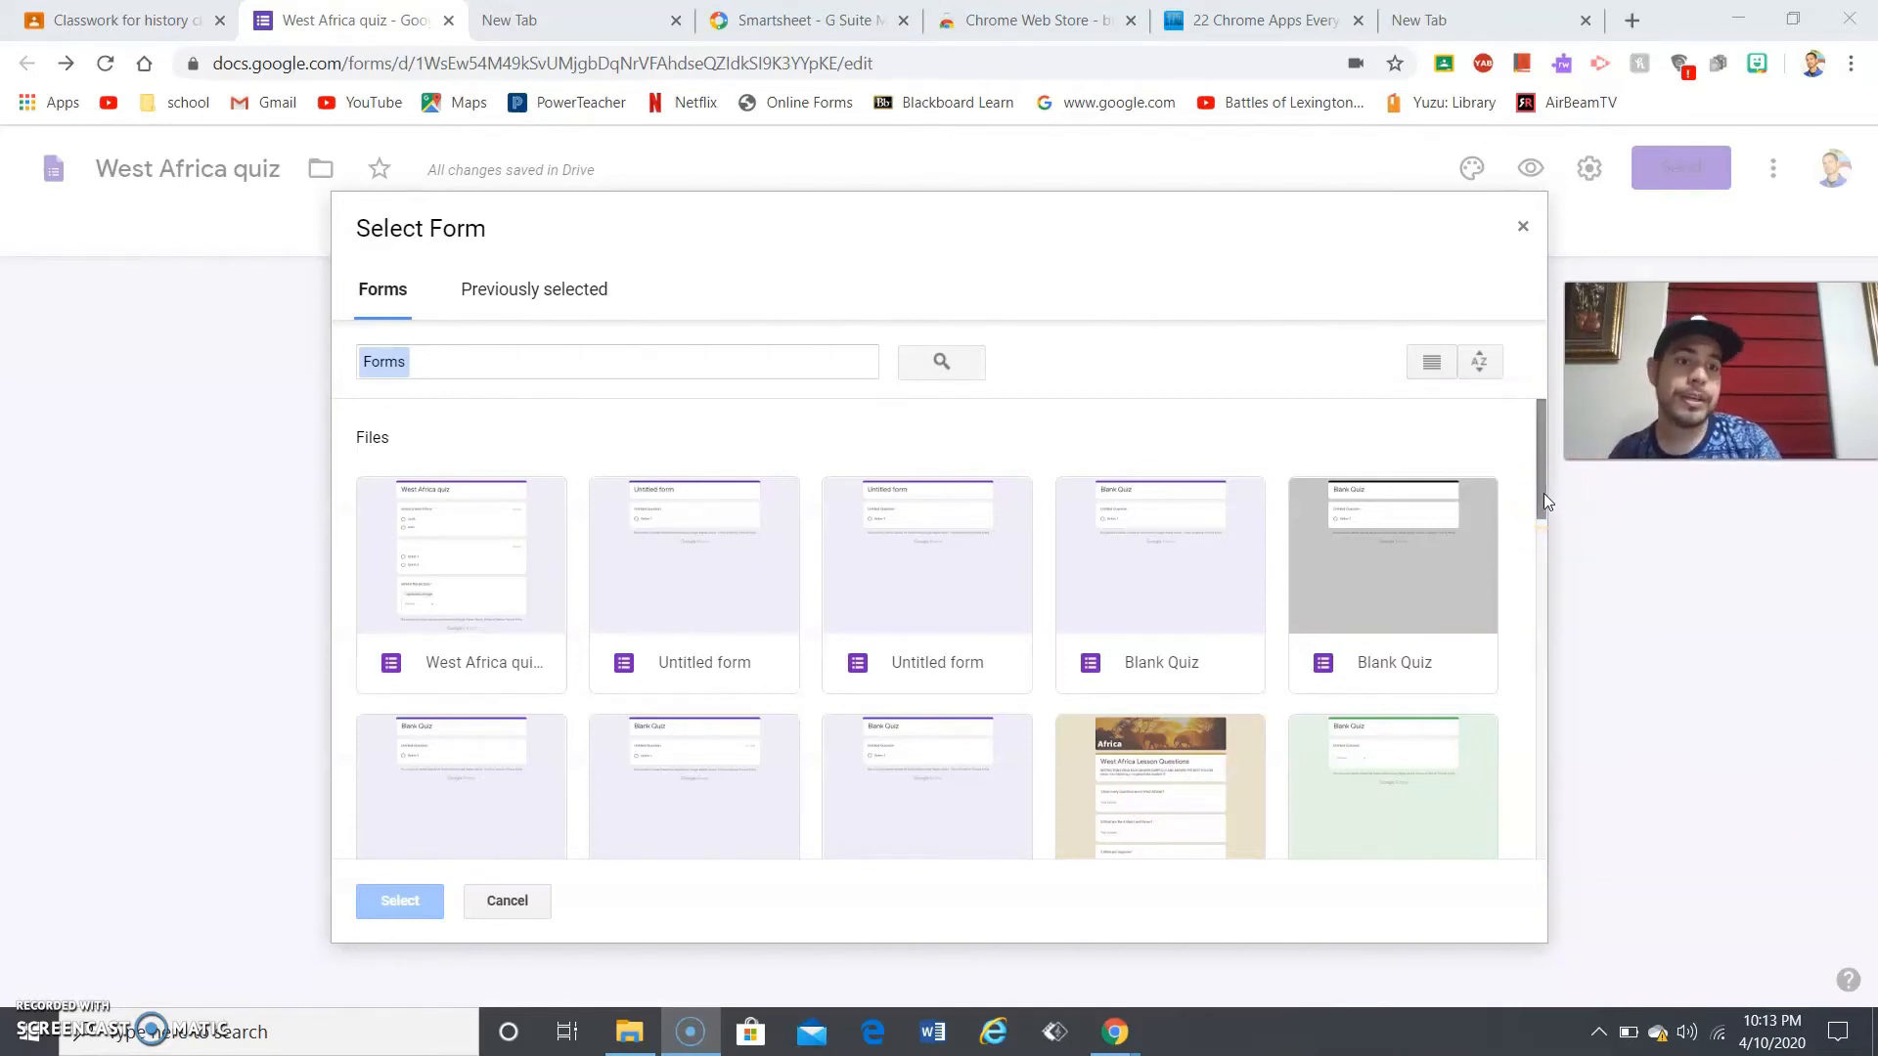
click(1220, 722)
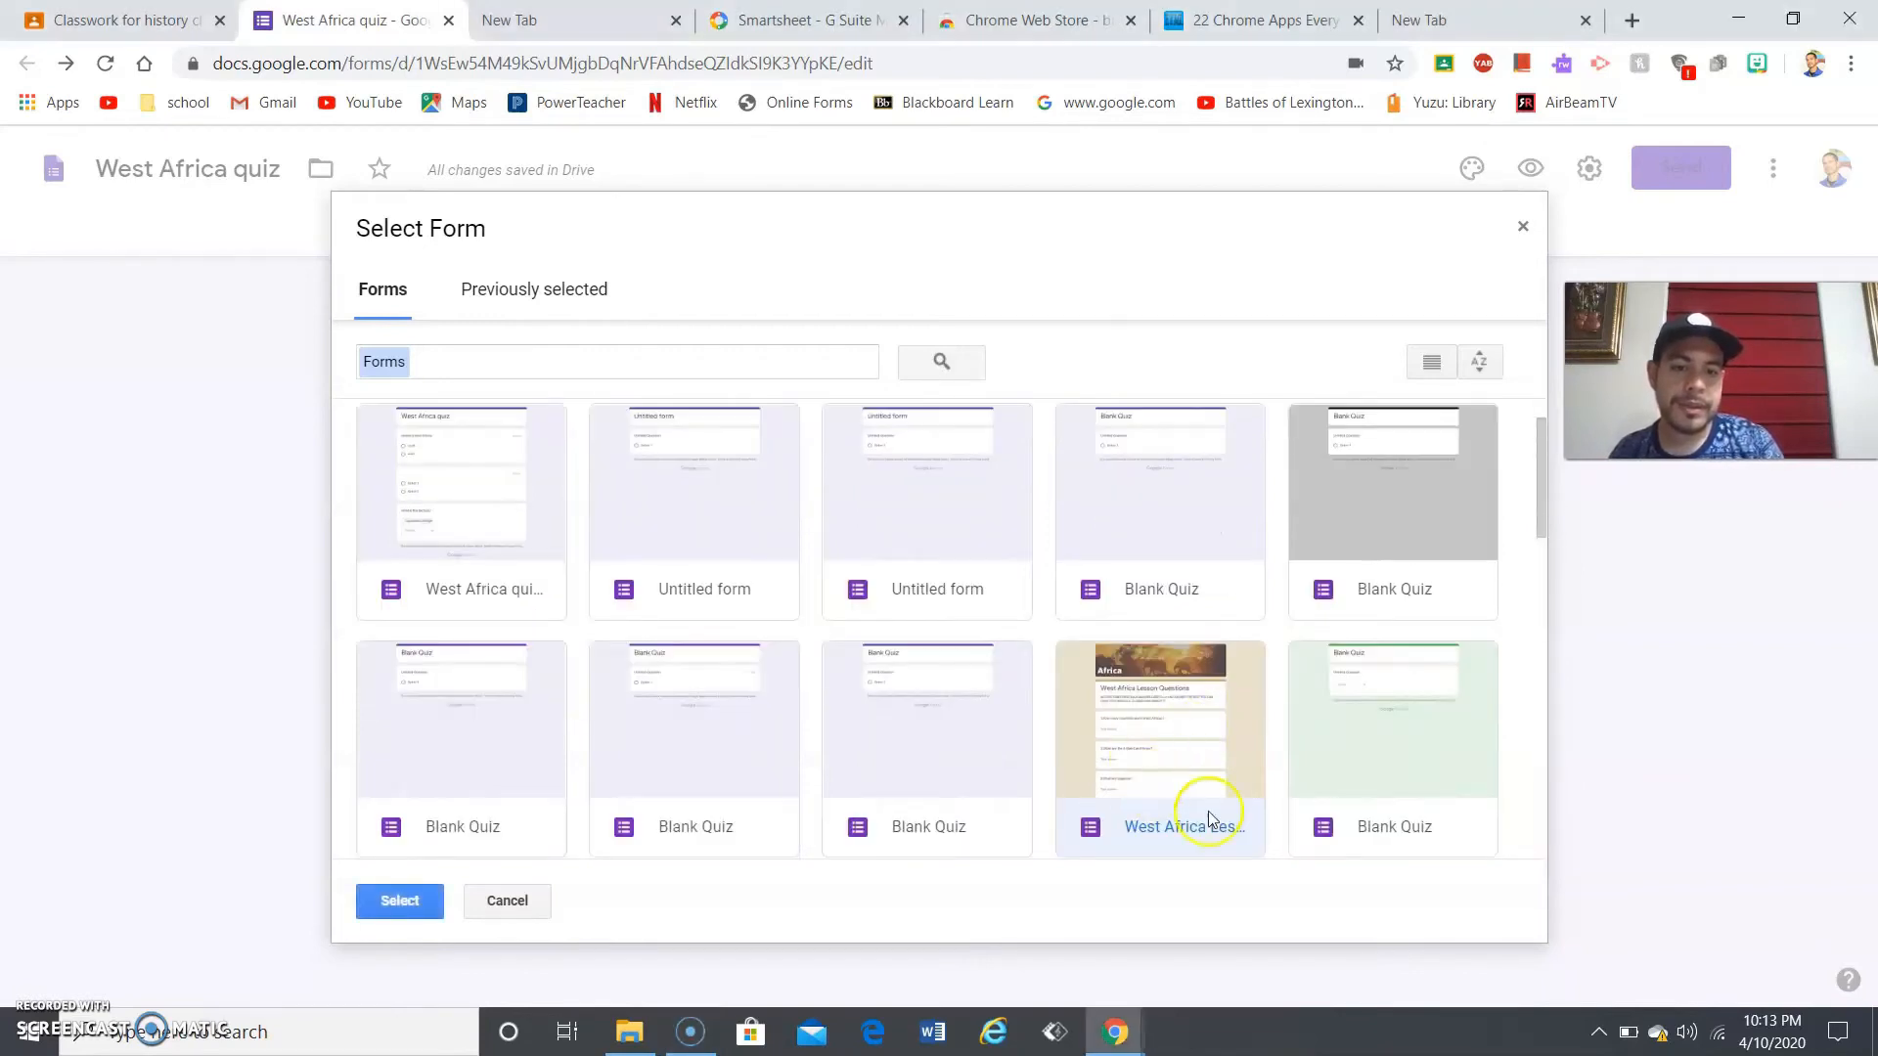
click(1177, 778)
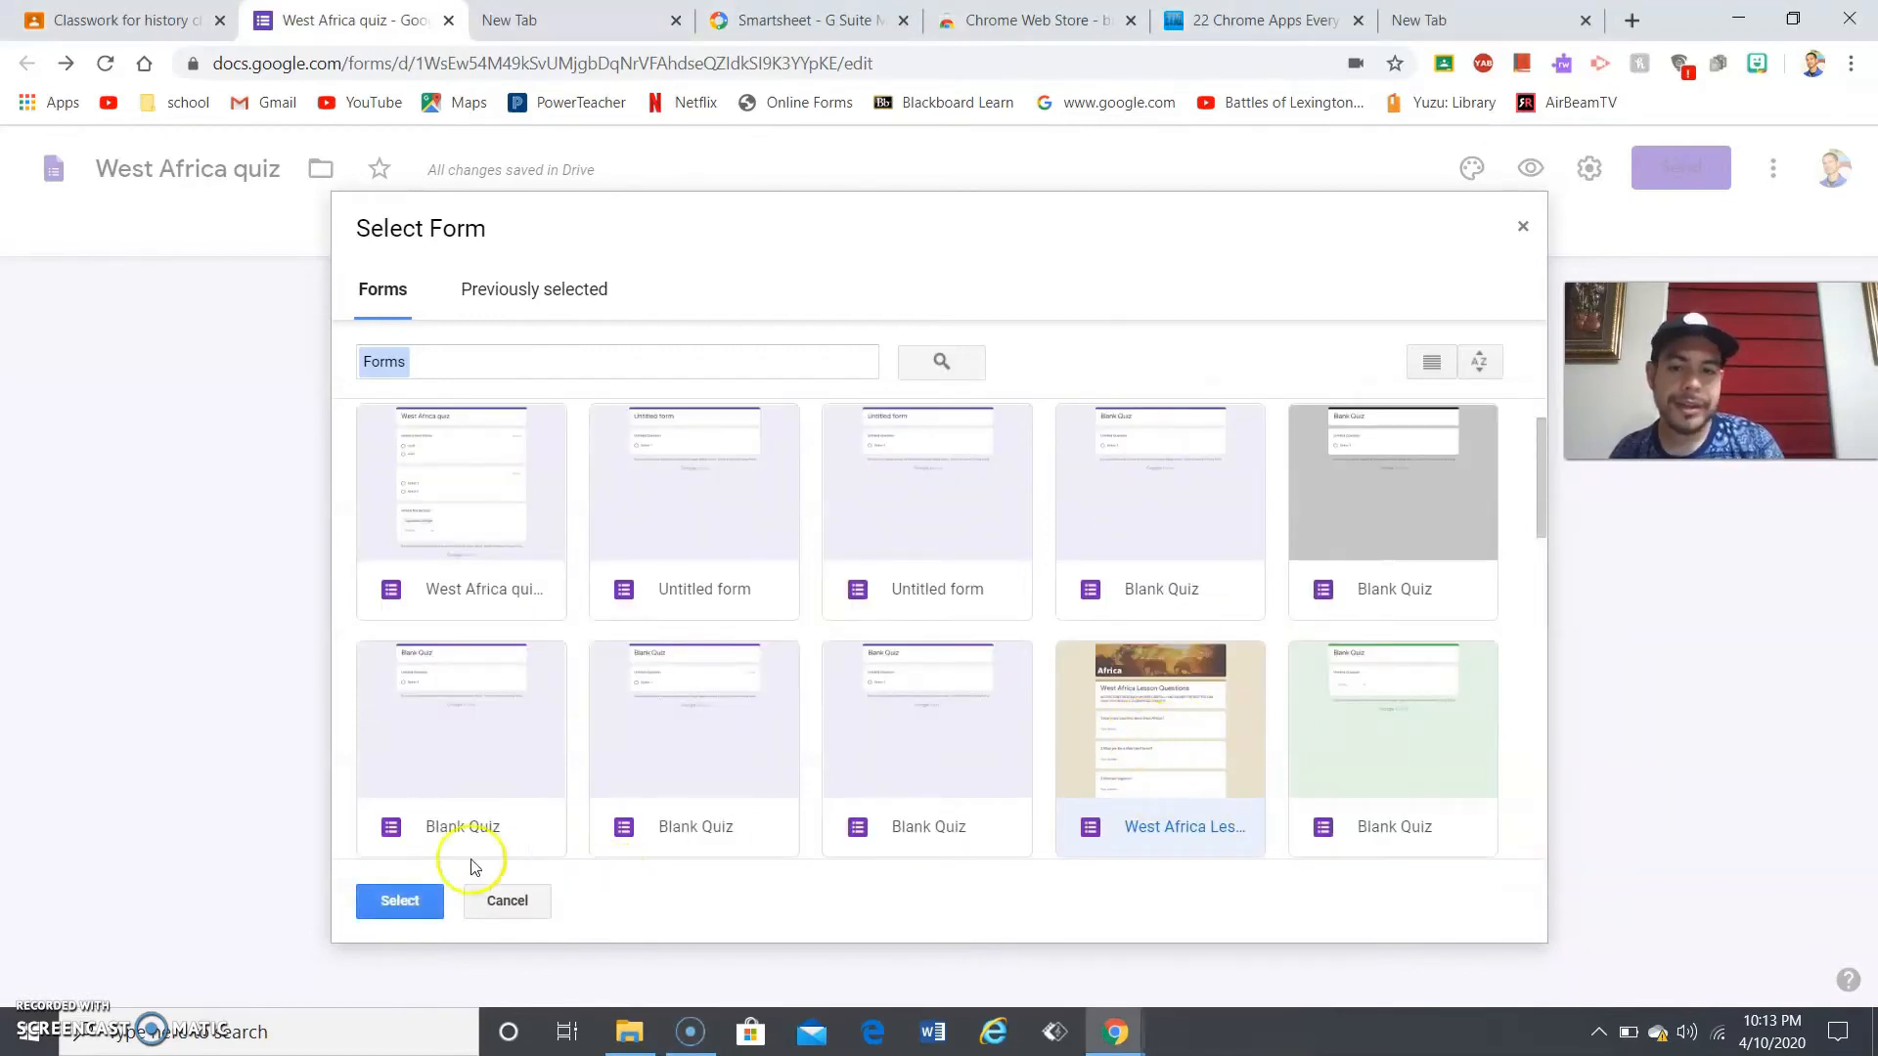
click(394, 895)
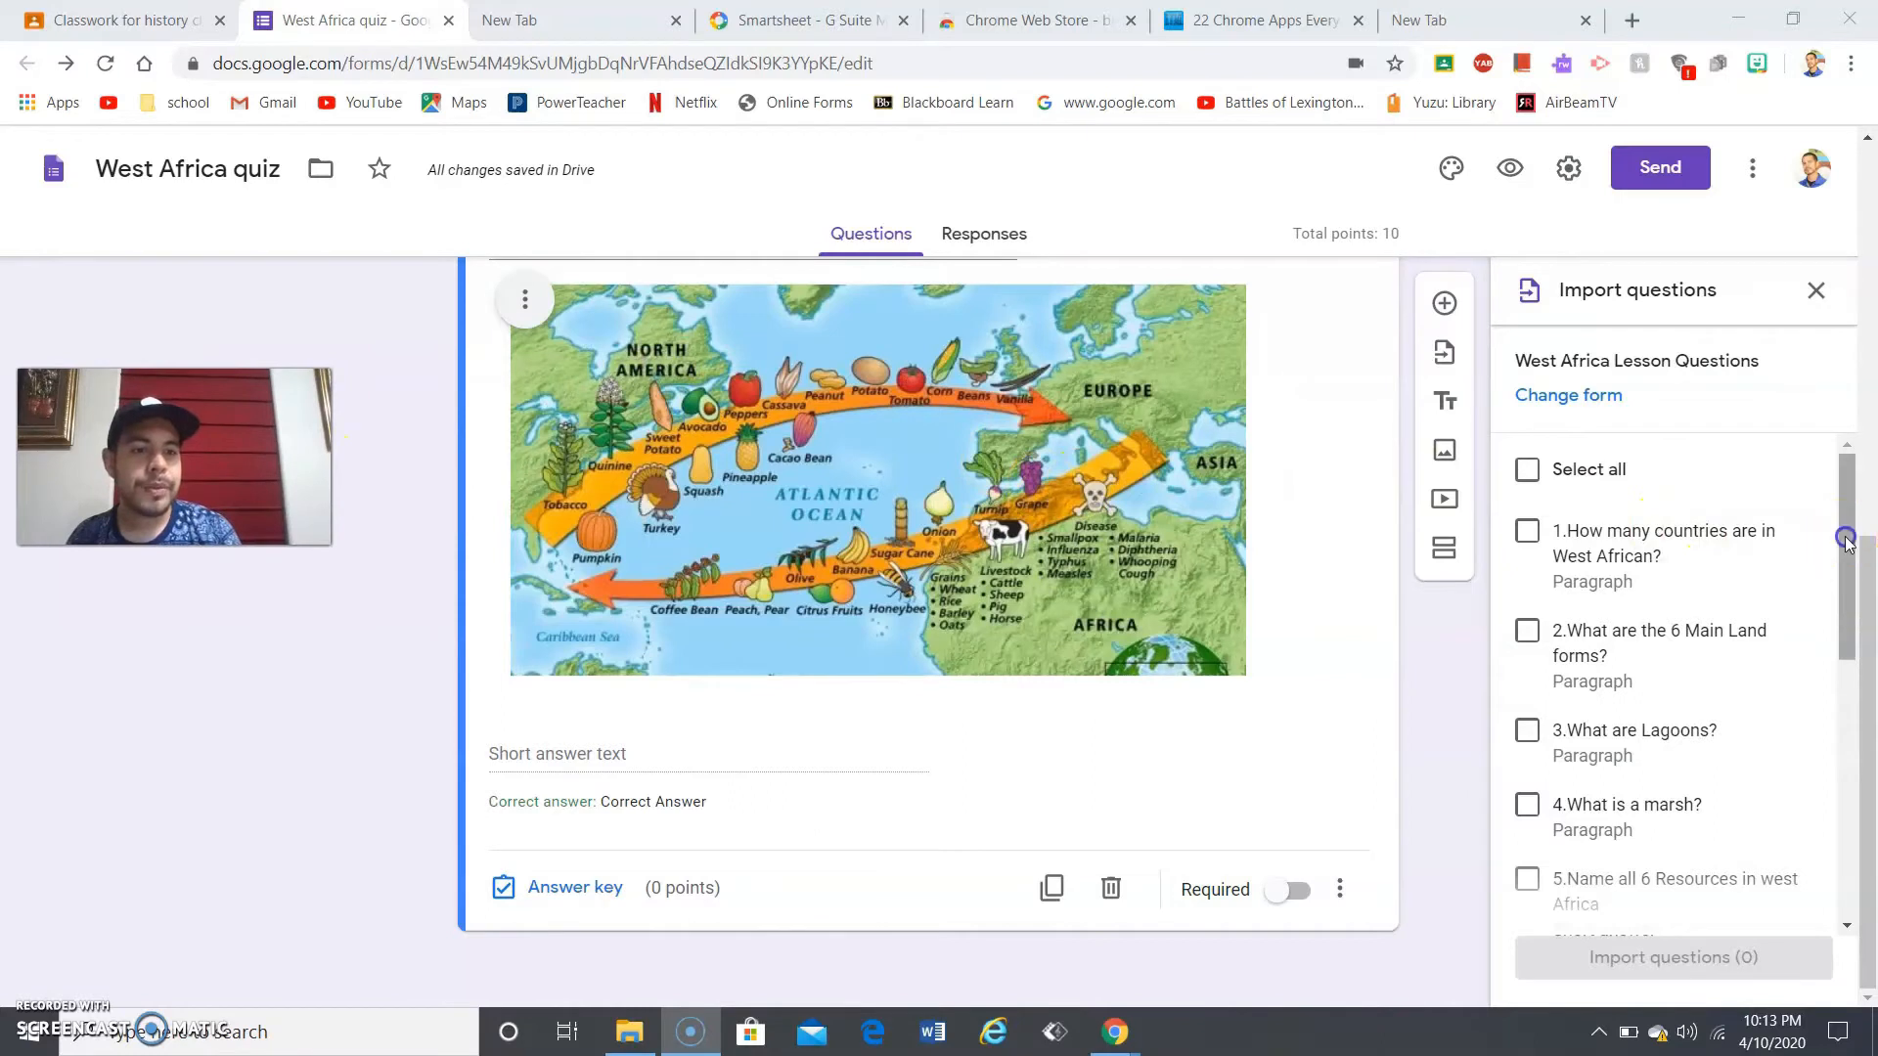
- Tick question '3.What are Lagoons?' and import it into the quiz
drag(1844, 532, 1832, 601)
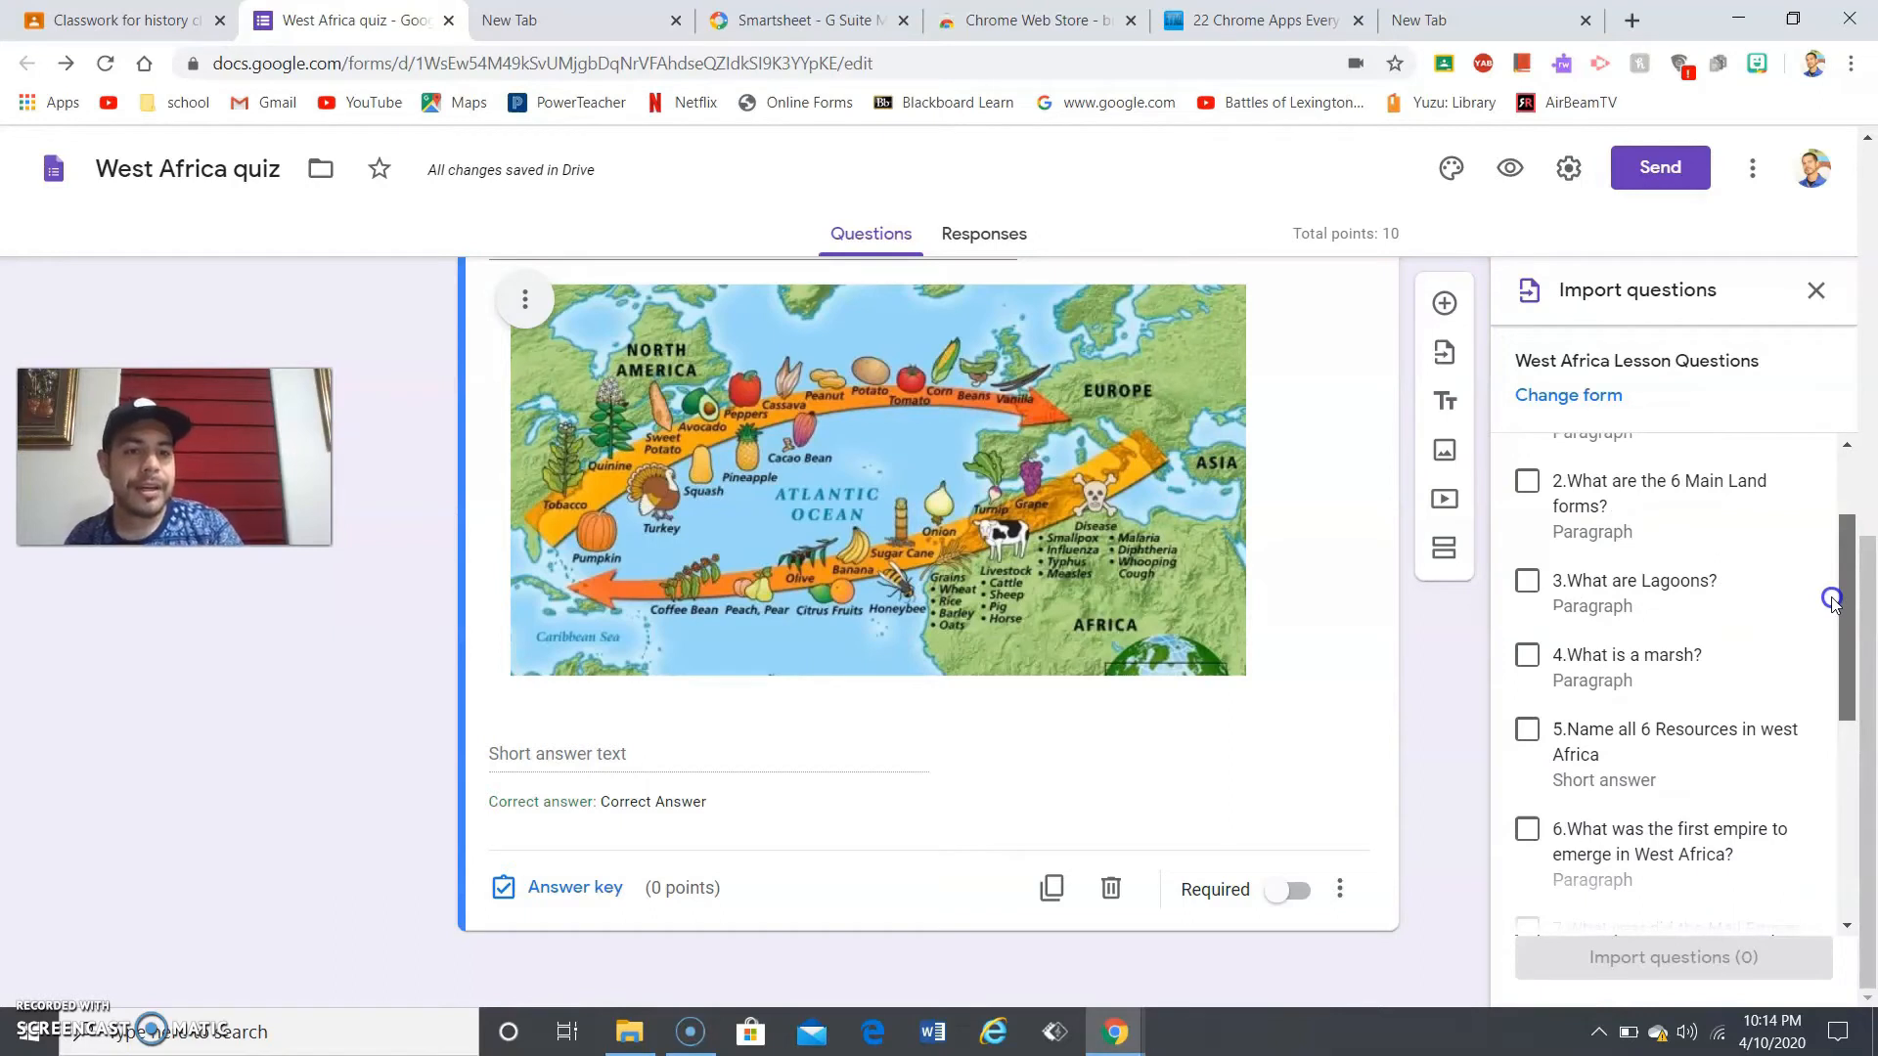
drag(1831, 601, 1831, 640)
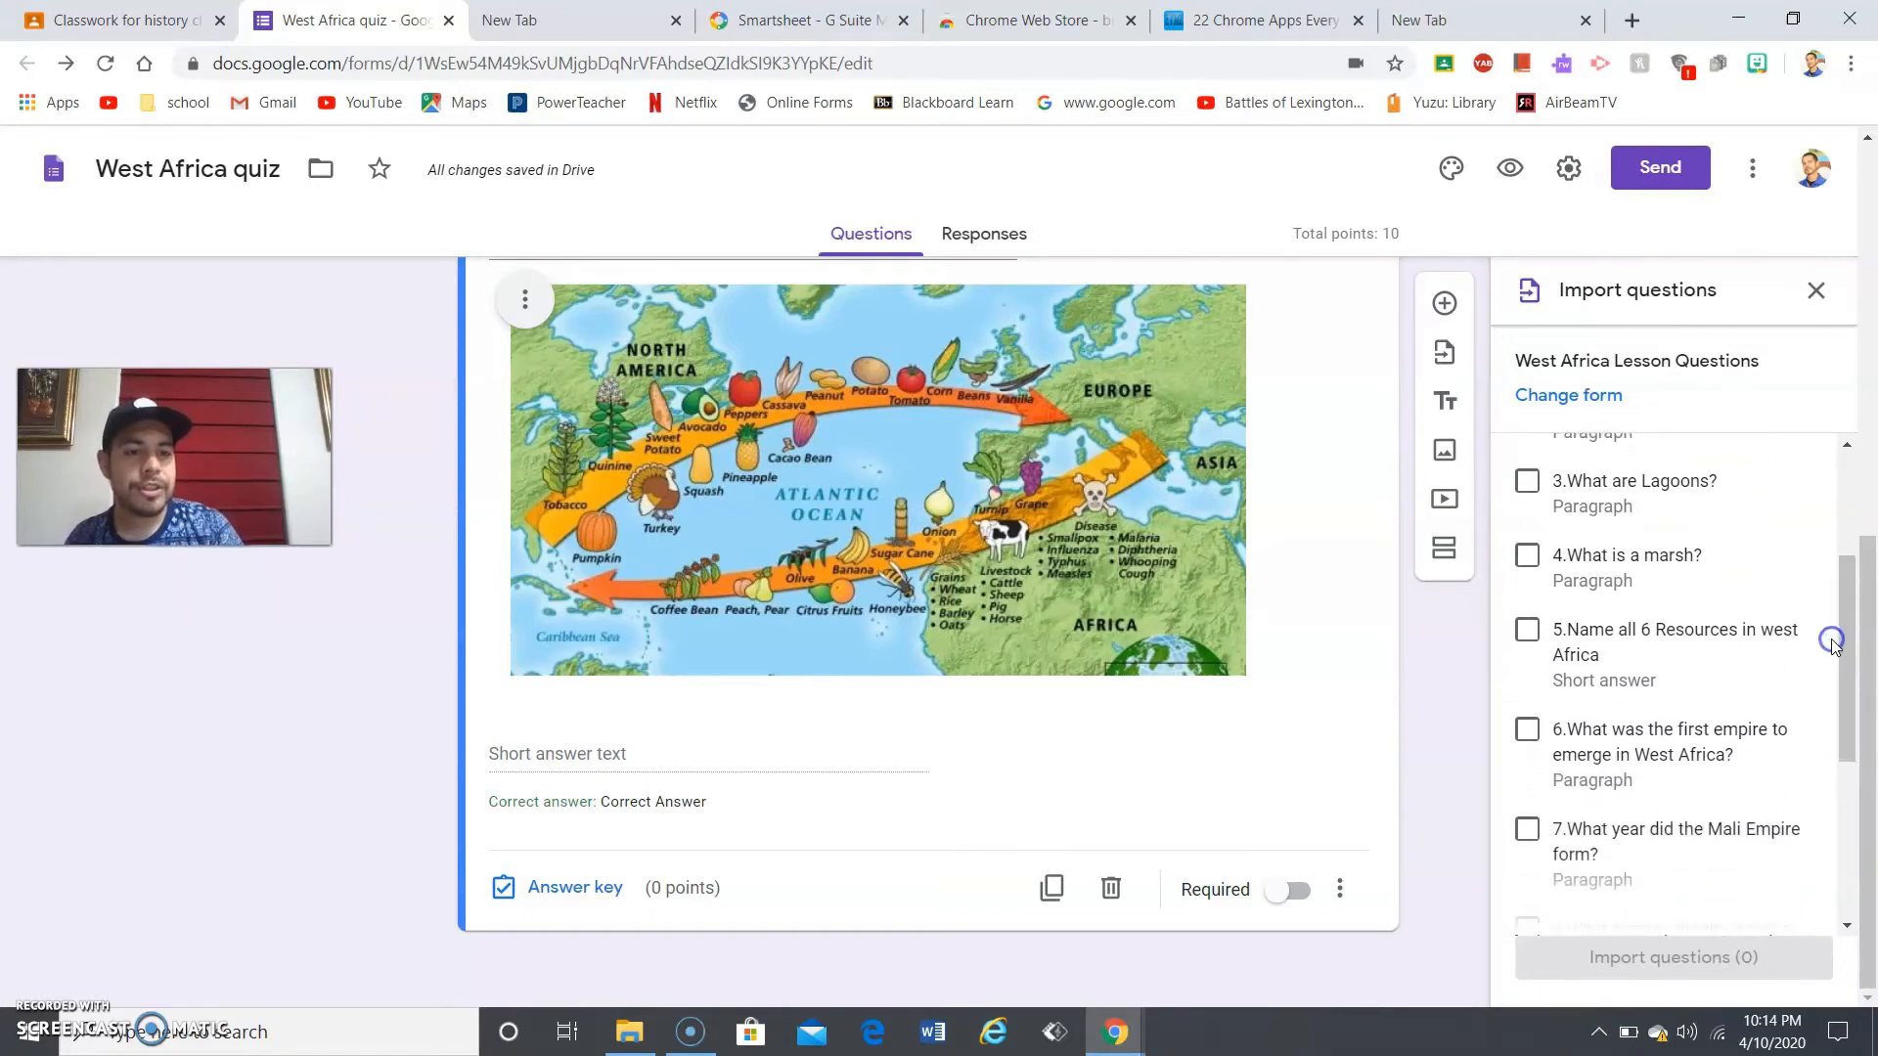
click(1526, 481)
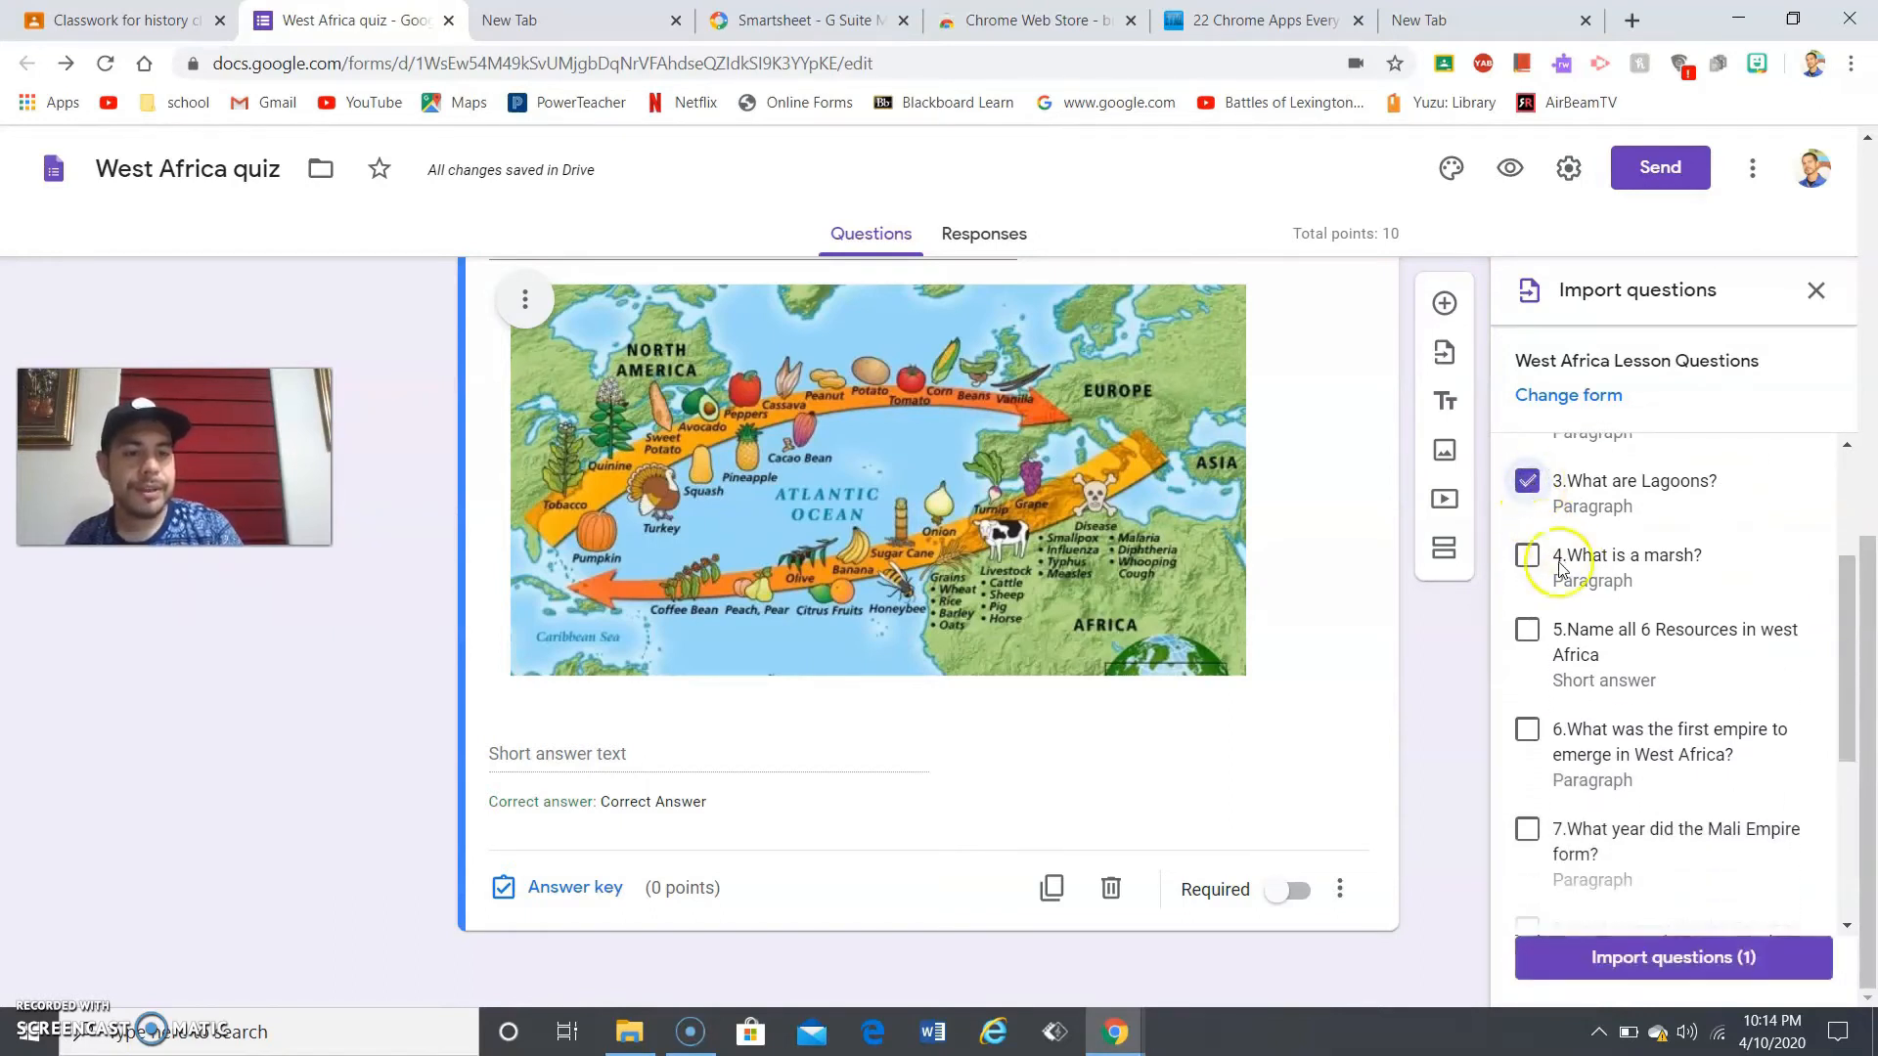
click(1623, 958)
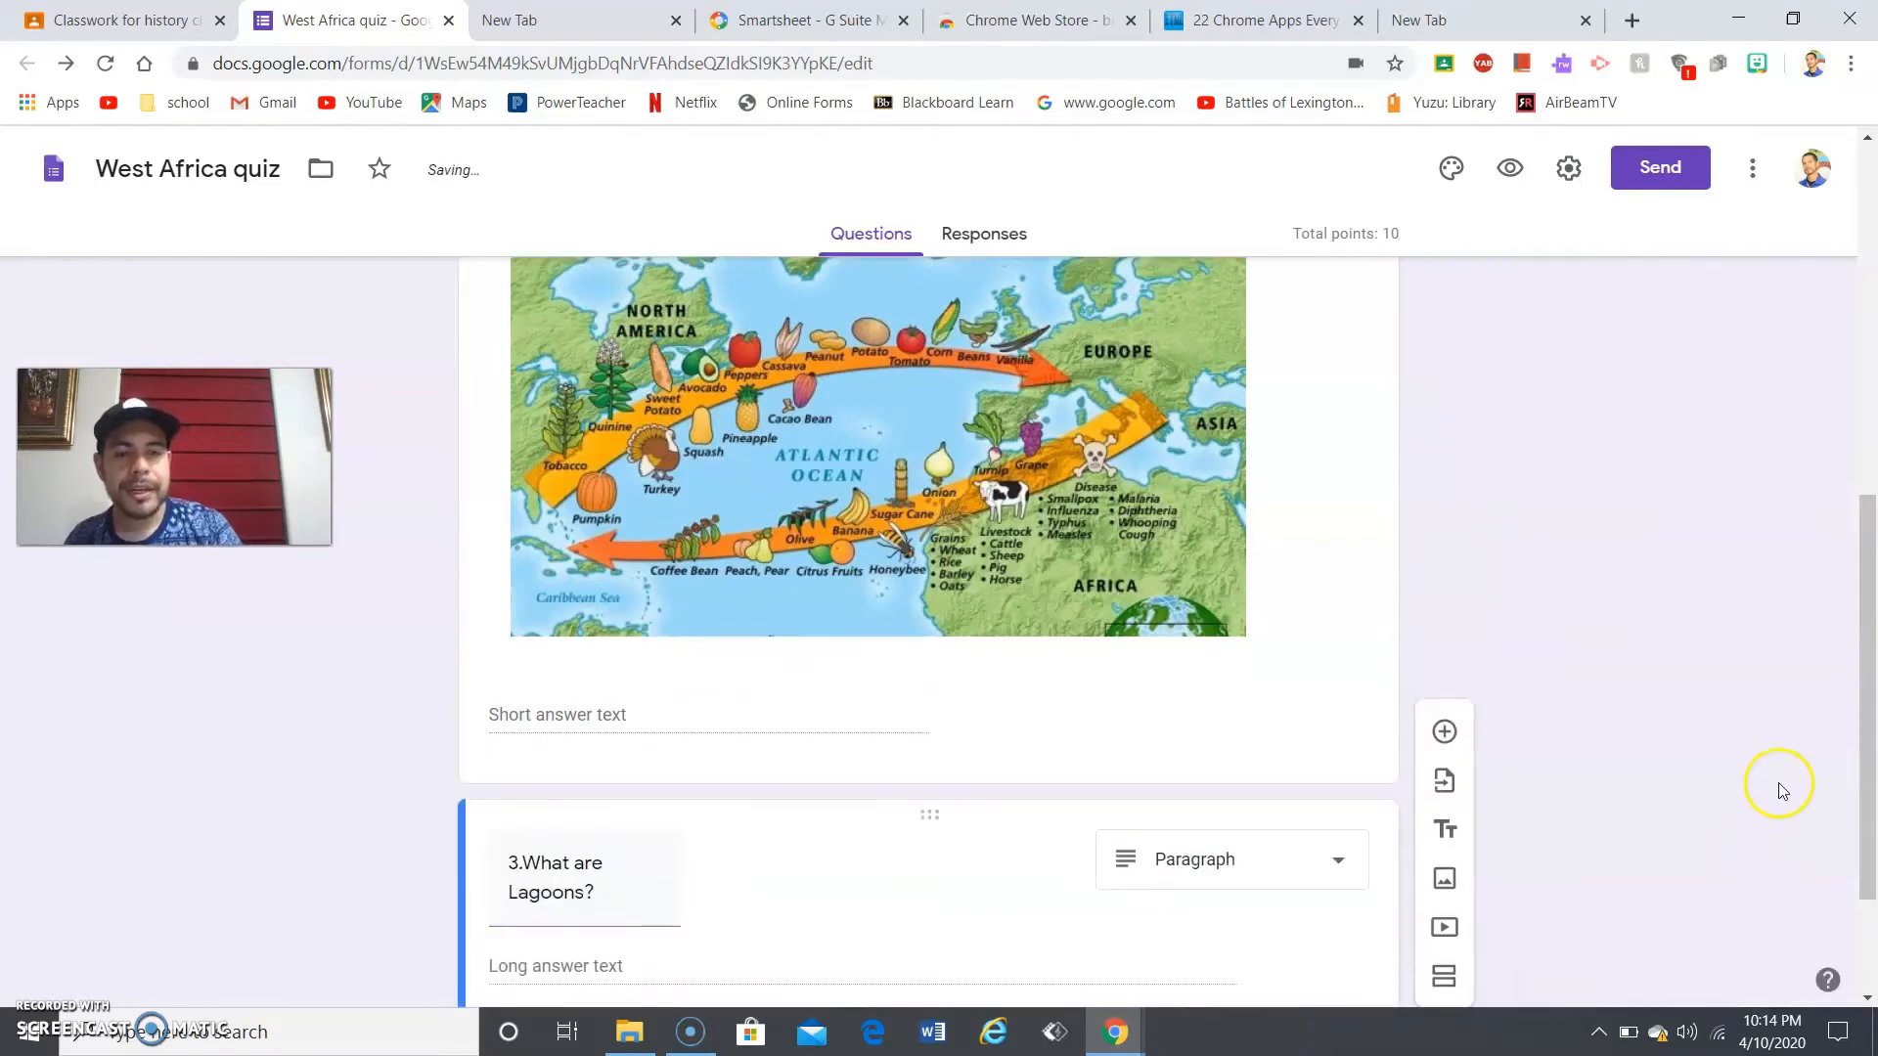
- Change the '3.What are Lagoons?' question type from Paragraph to Multiple choice
drag(1869, 671, 1839, 857)
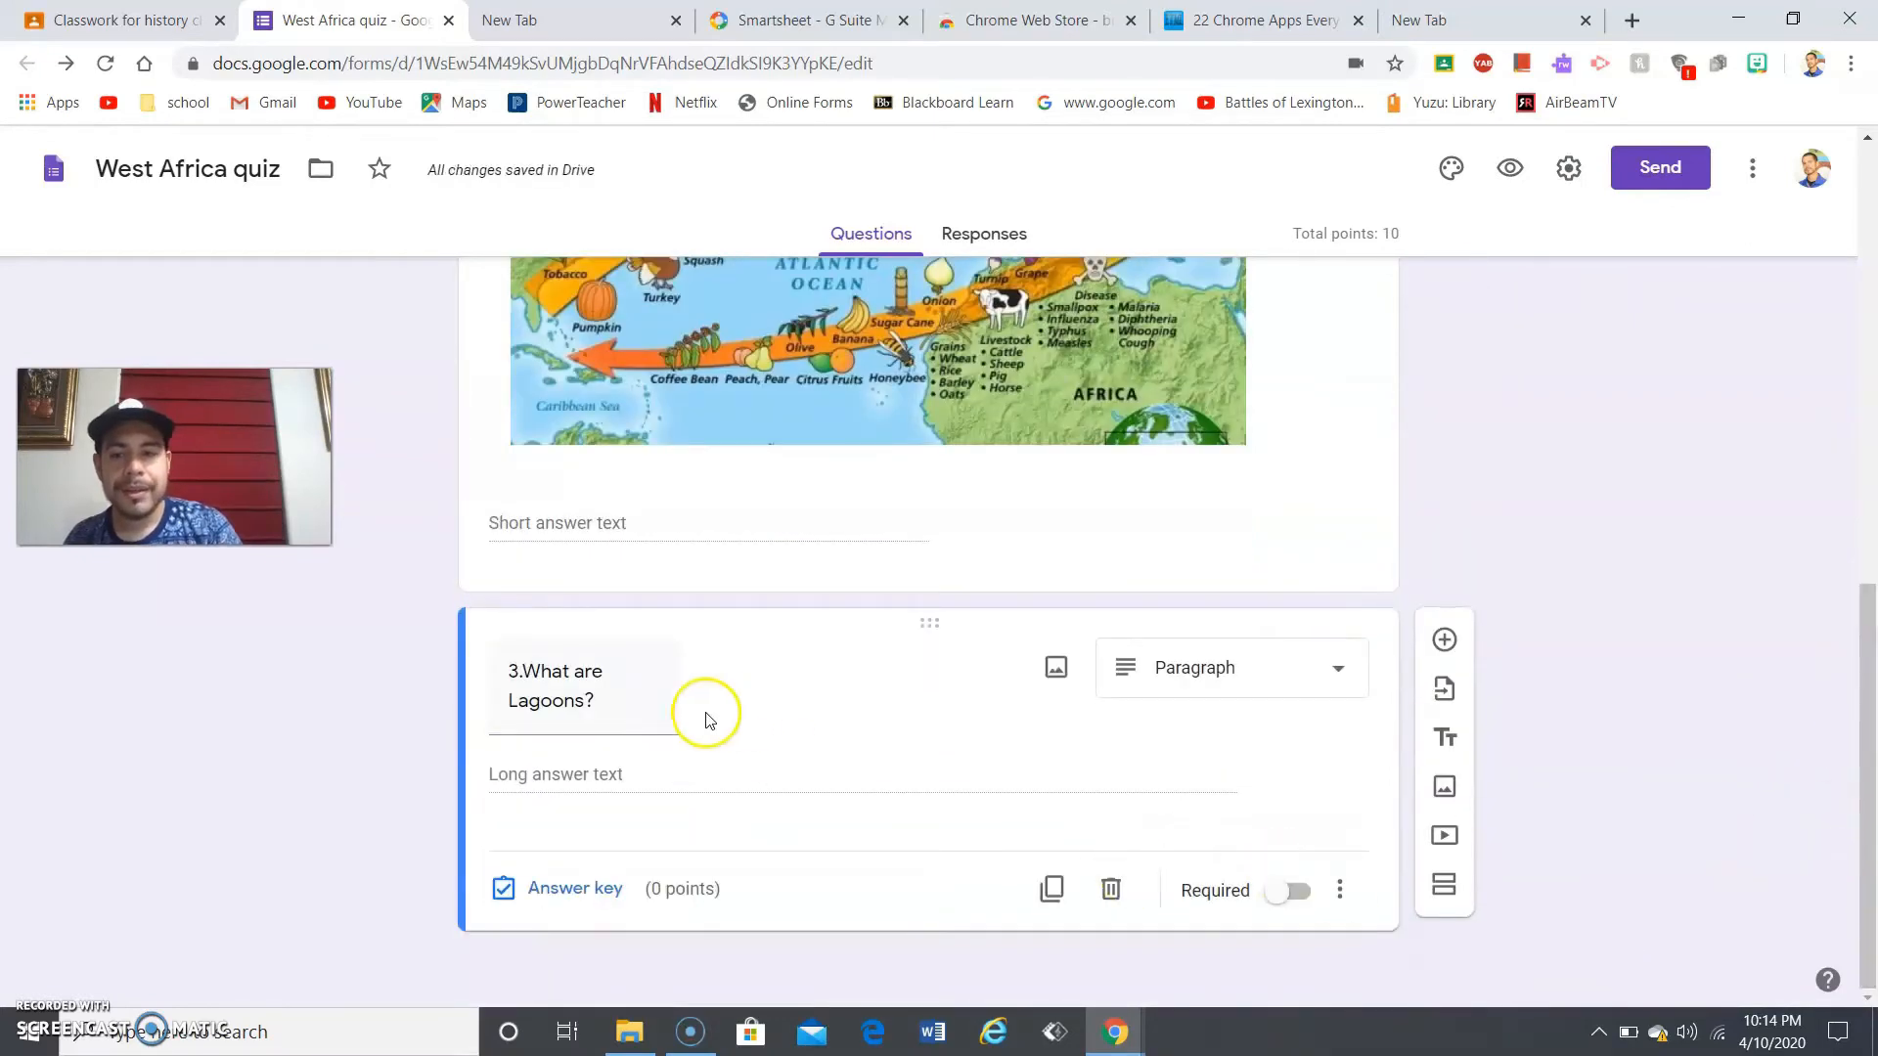
click(591, 687)
click(523, 682)
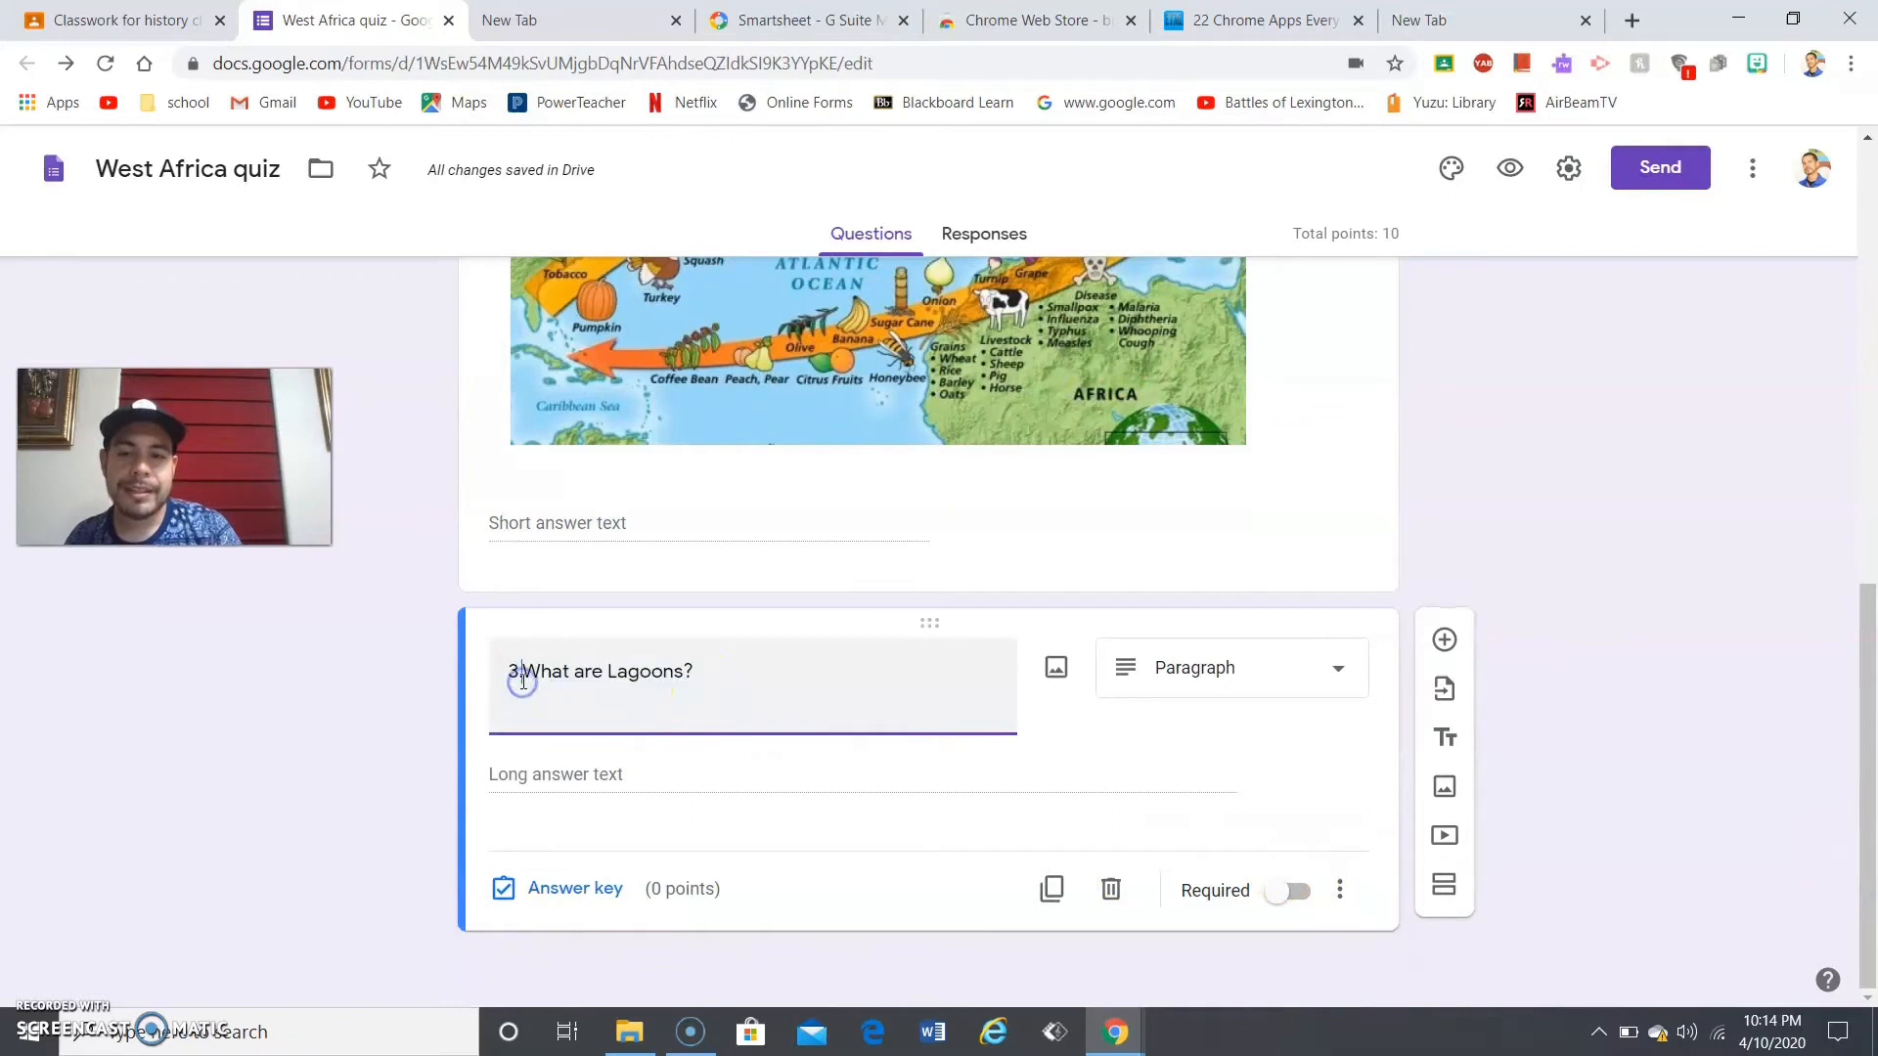
click(1157, 689)
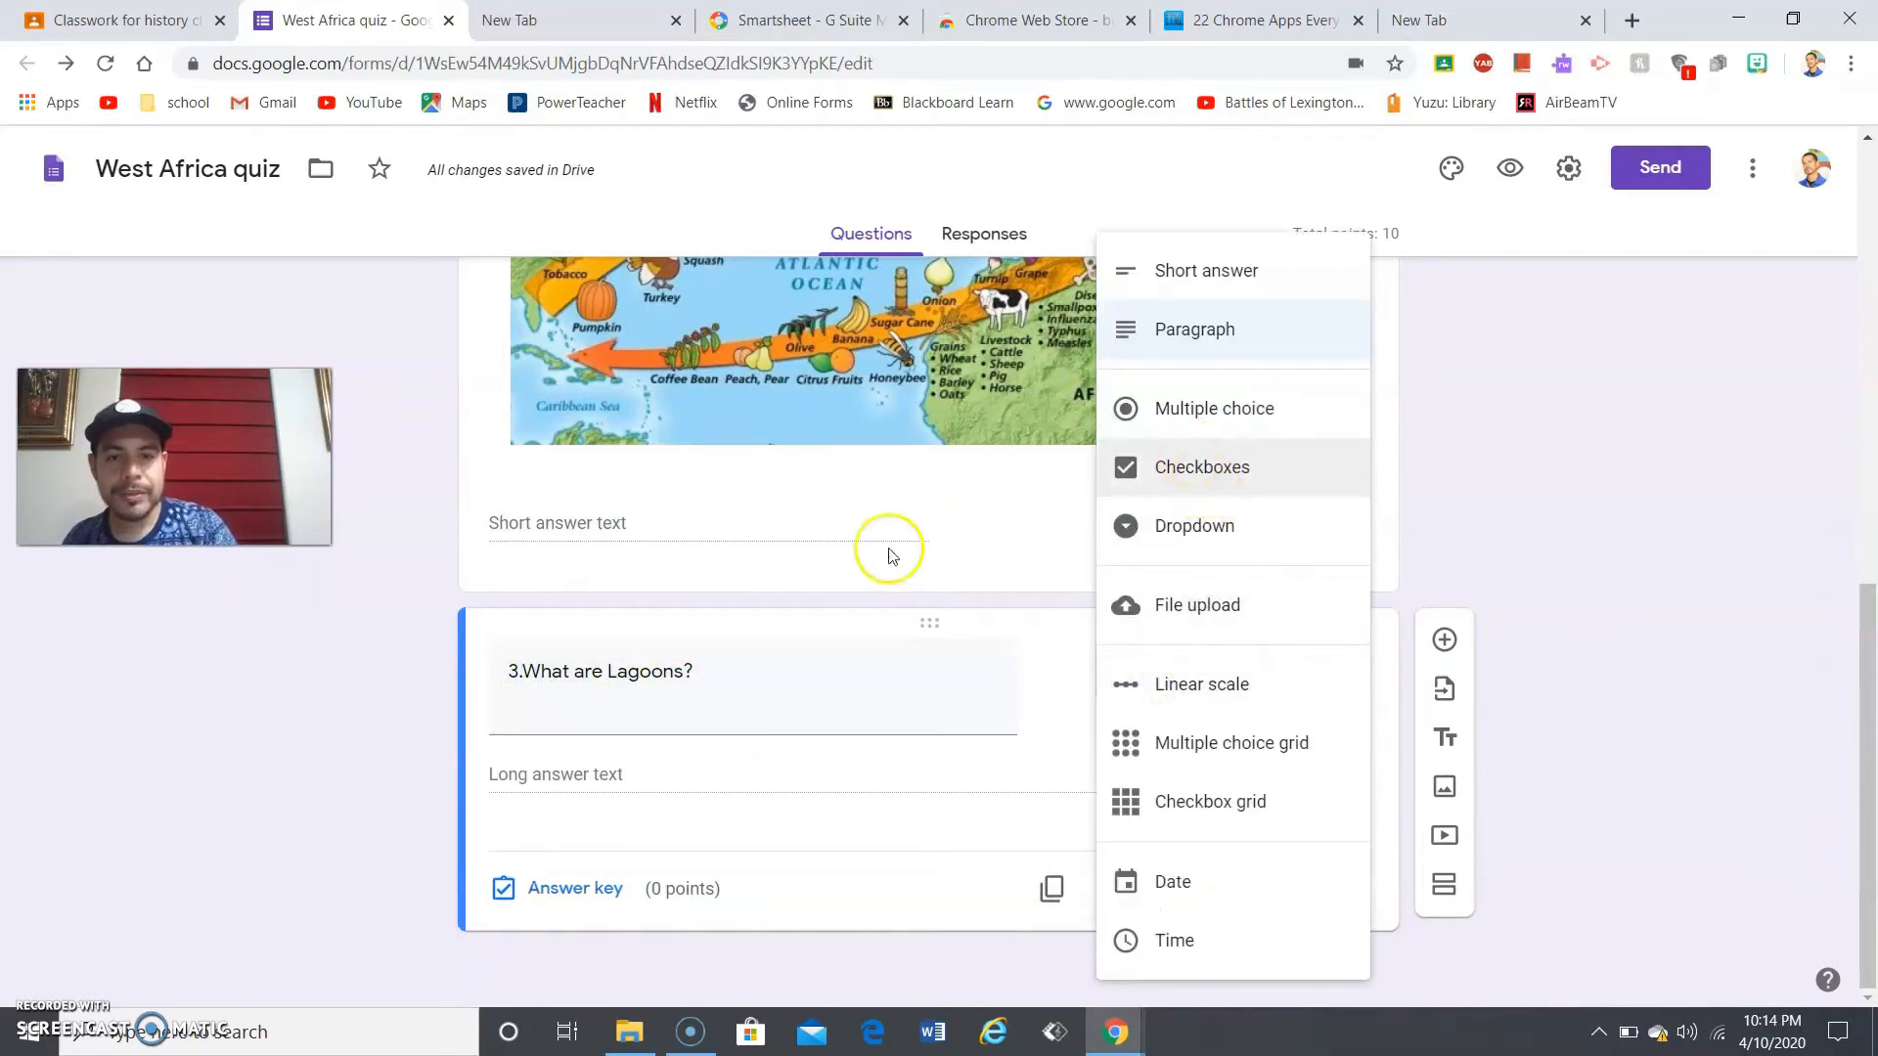
click(760, 680)
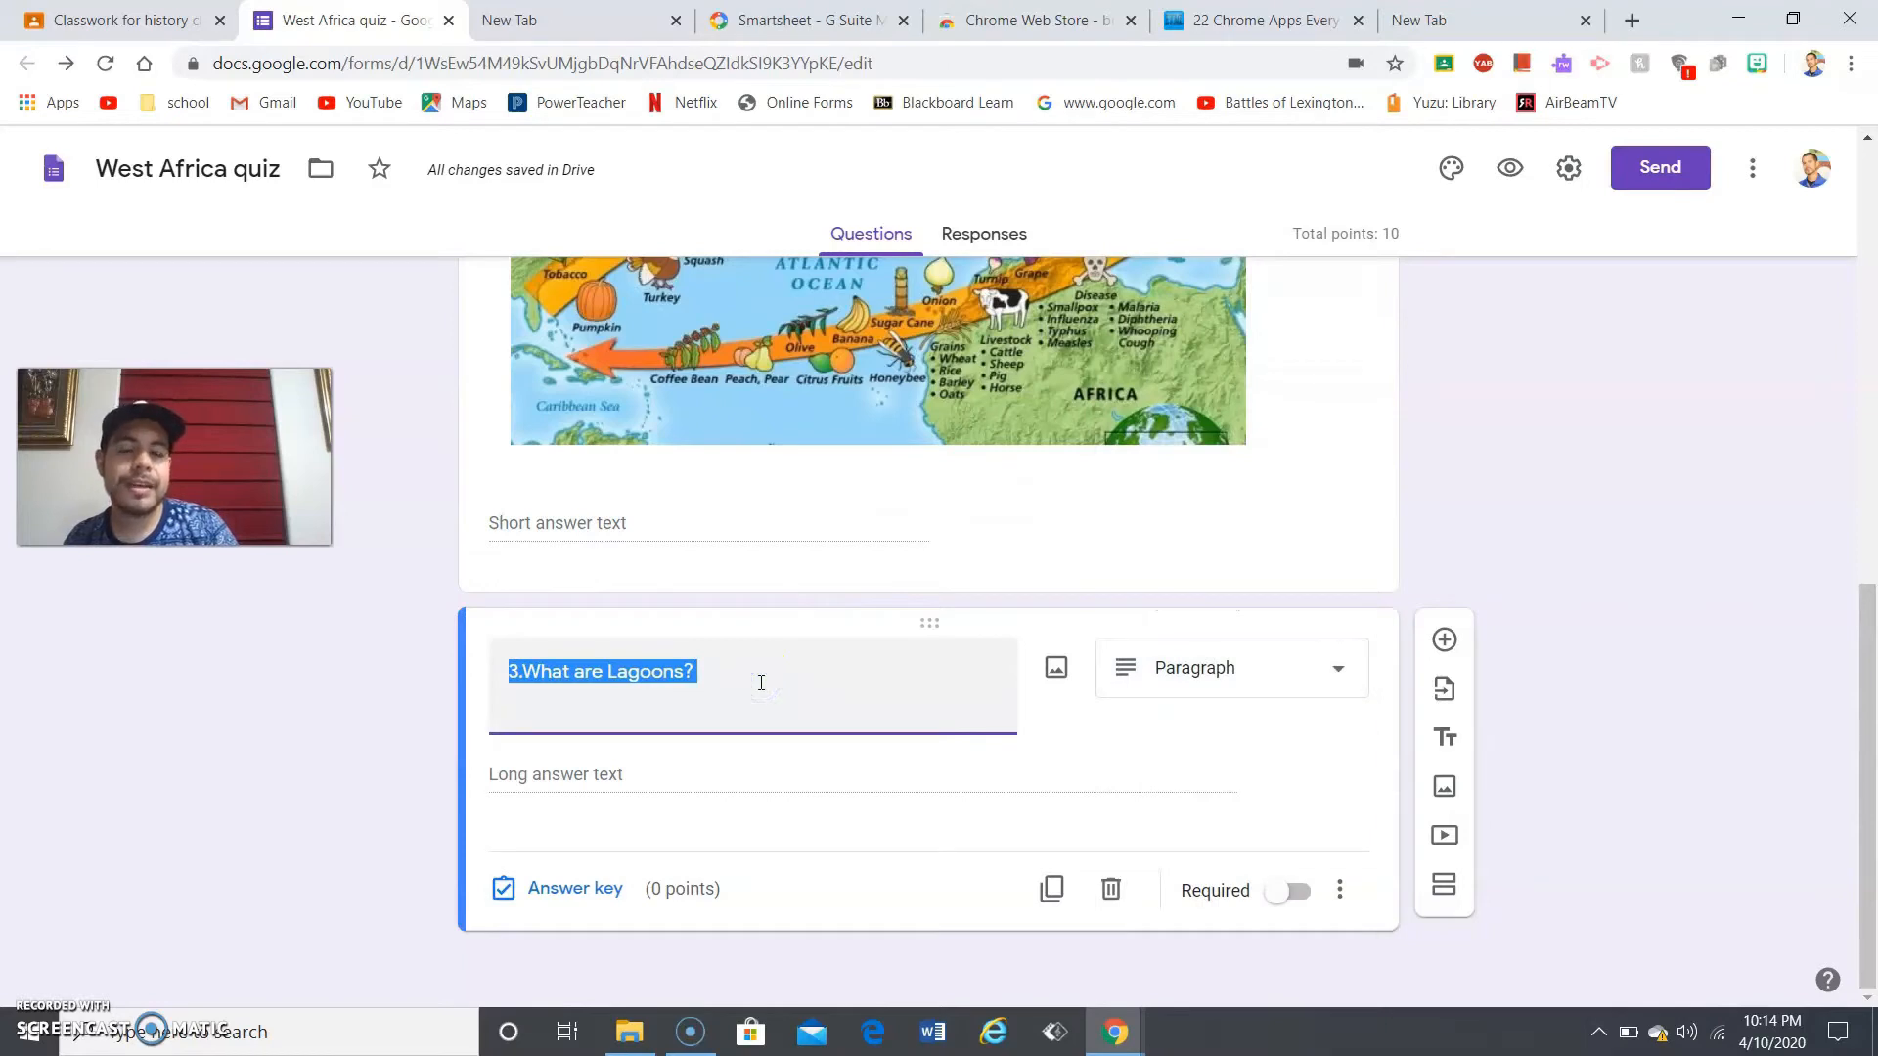
click(1164, 671)
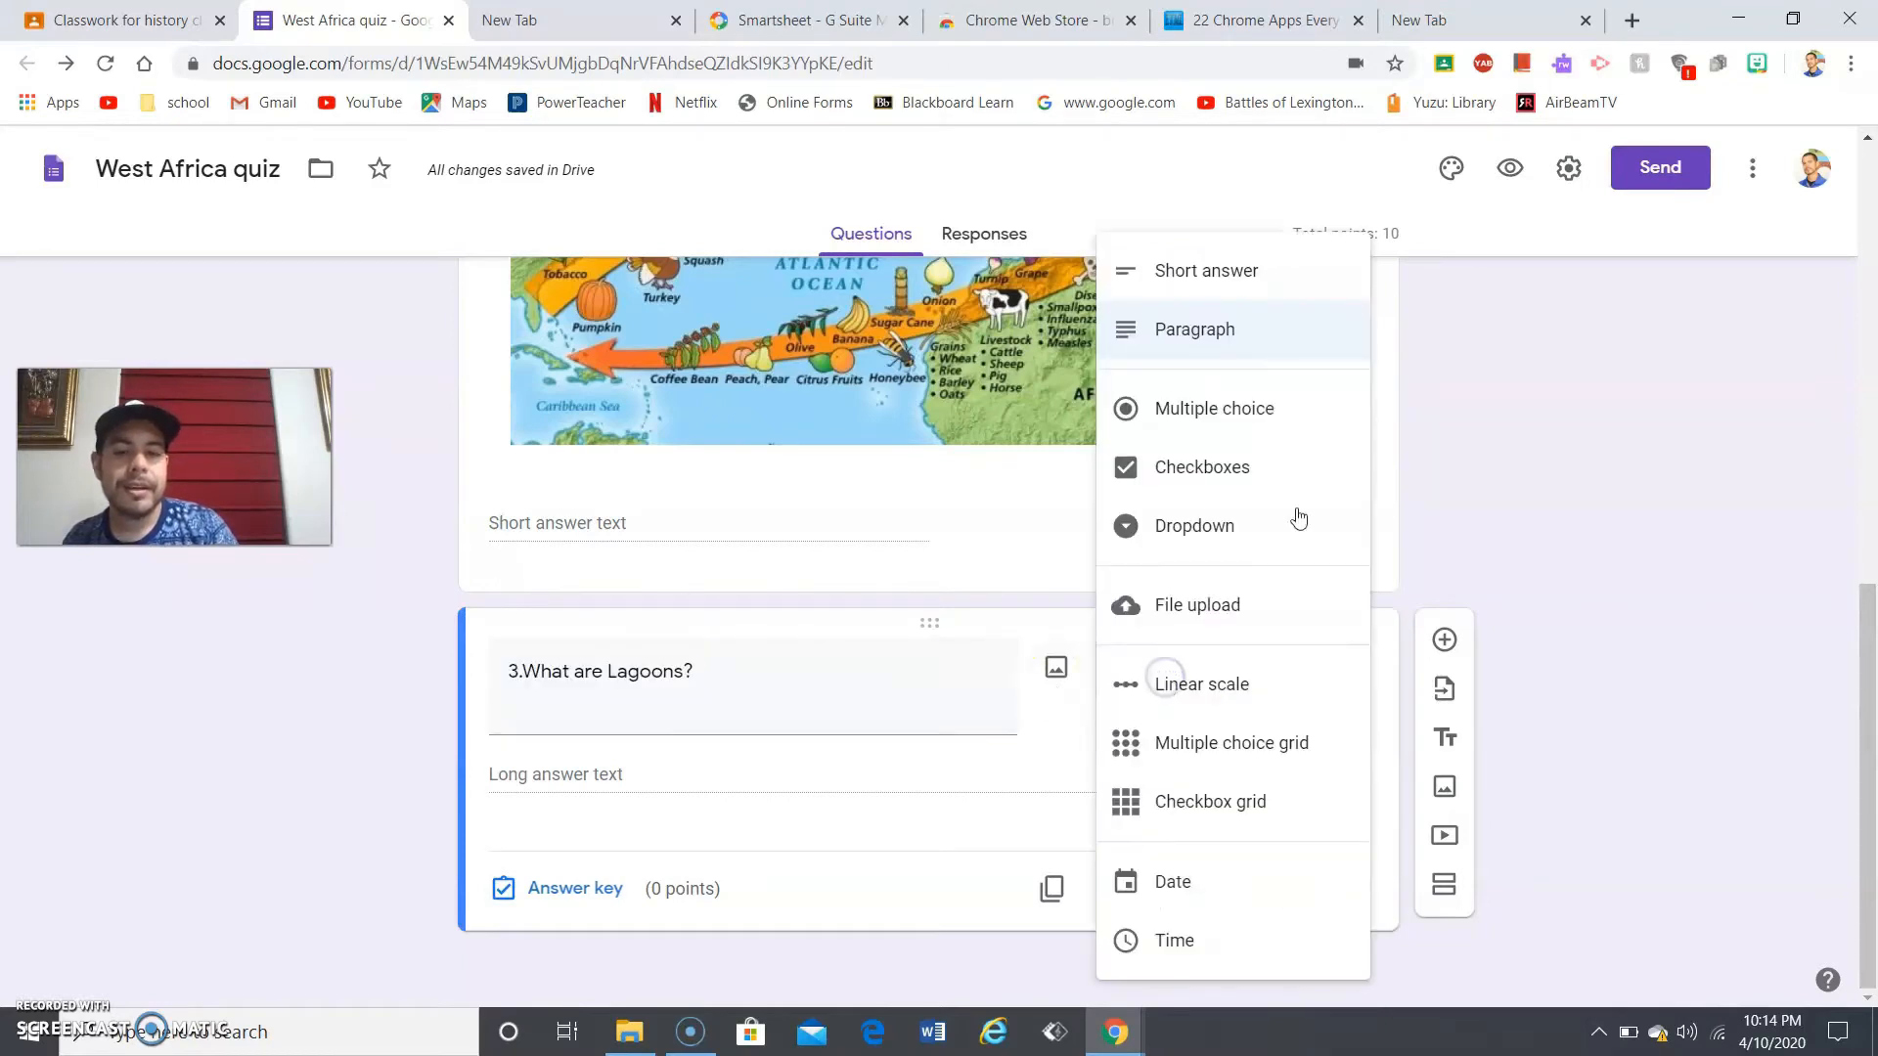
click(1252, 422)
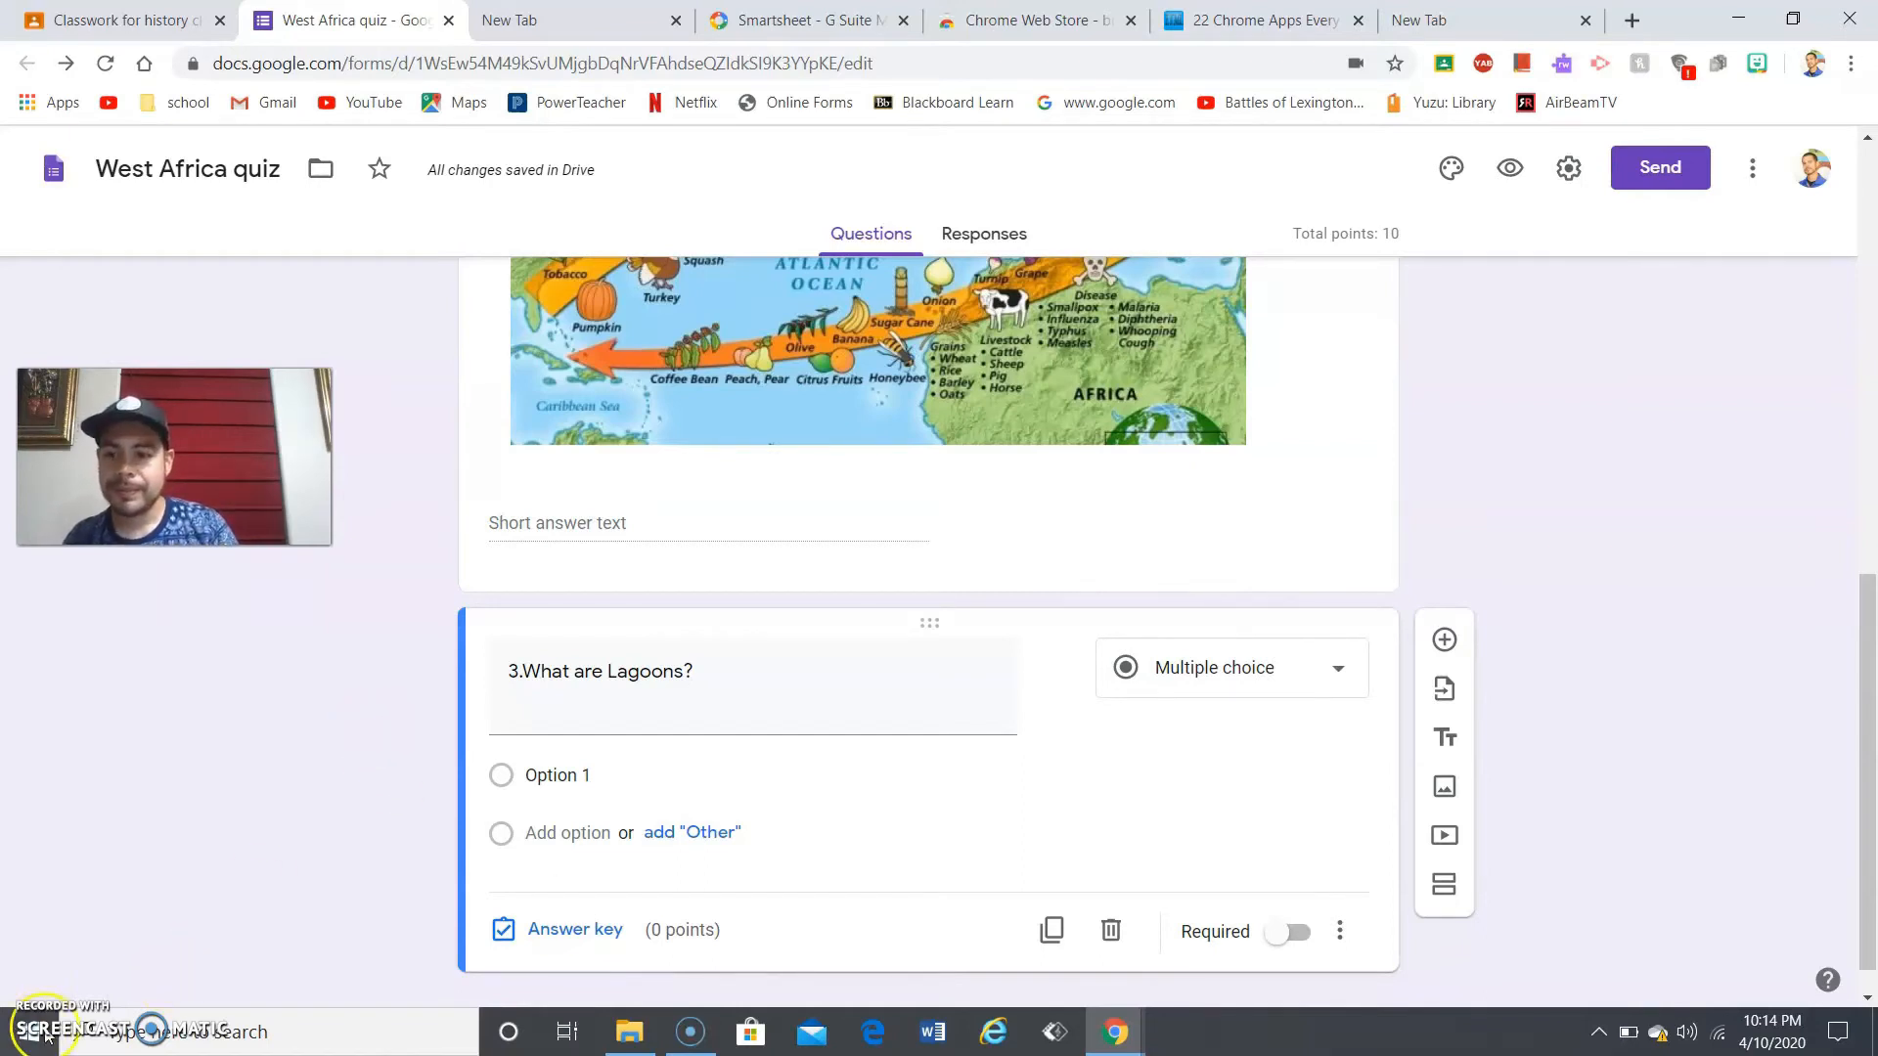
scroll(1867, 726, down, 1)
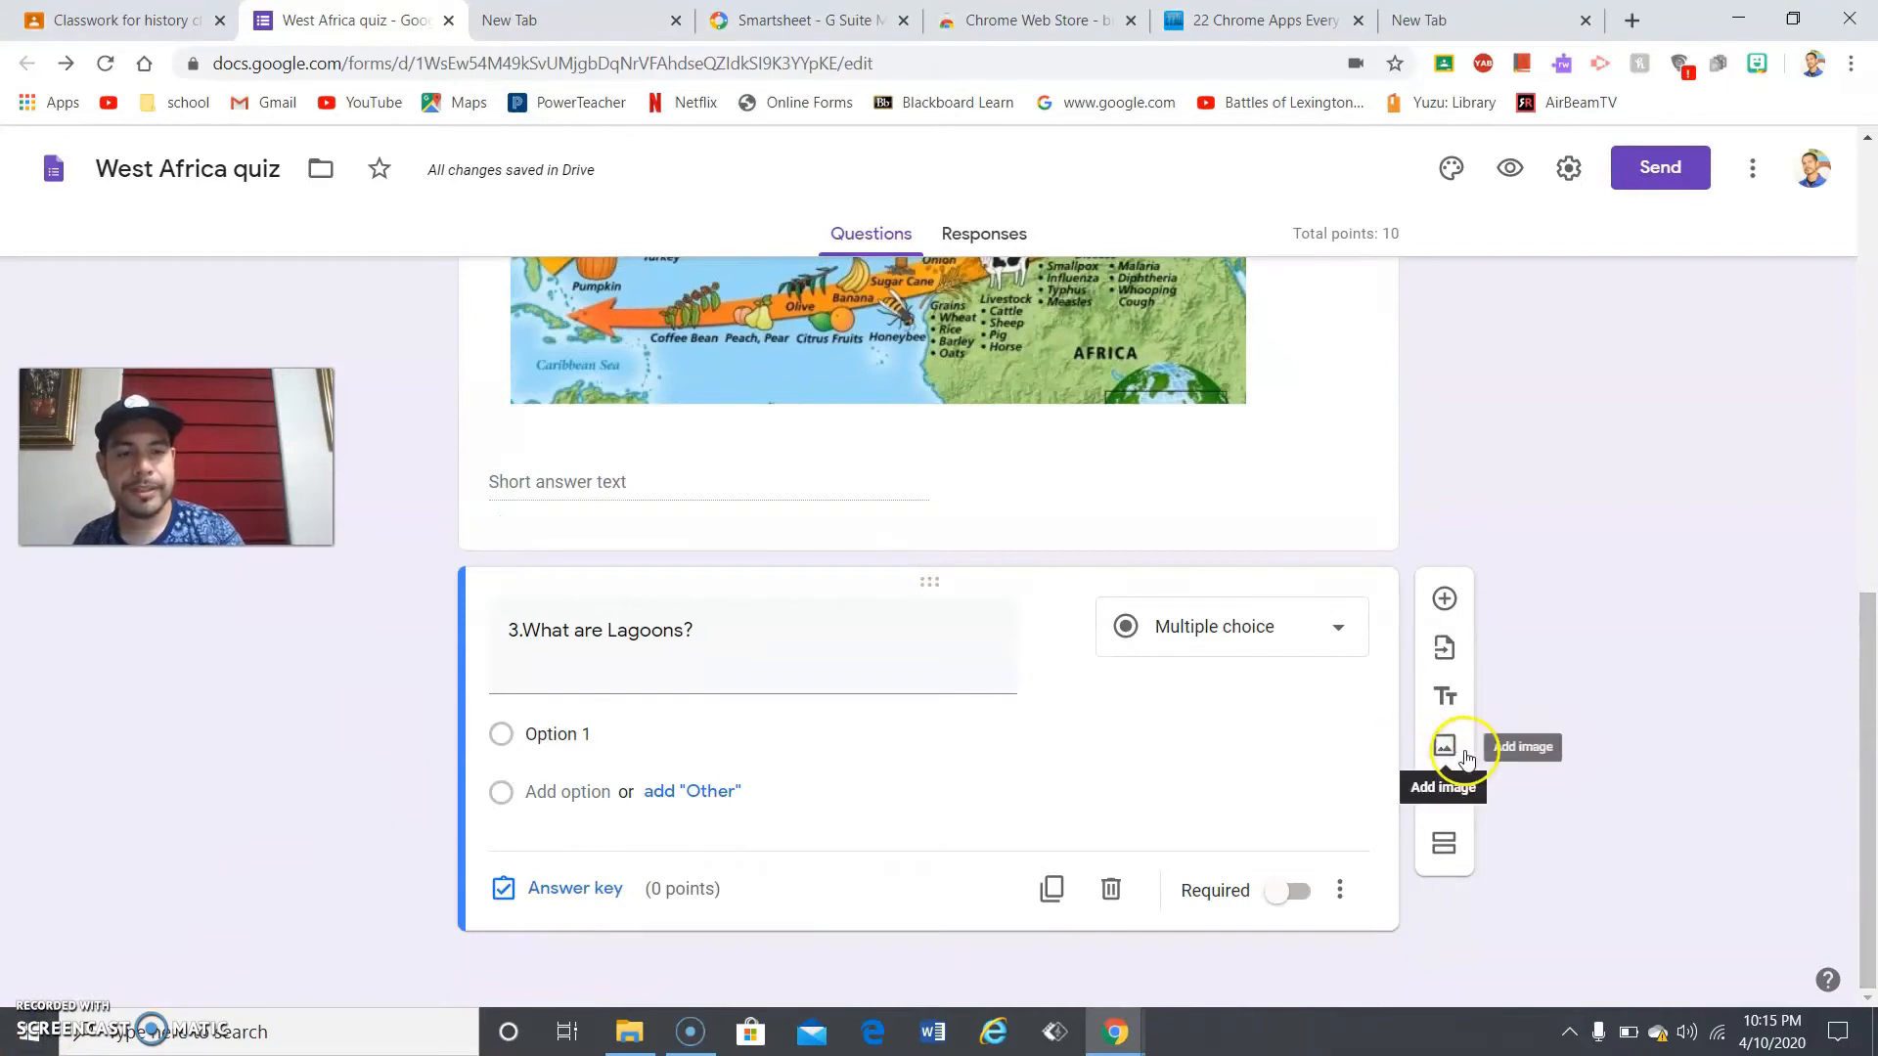
- Insert a new Untitled Title block below the Lagoons question and move into its description
click(1446, 696)
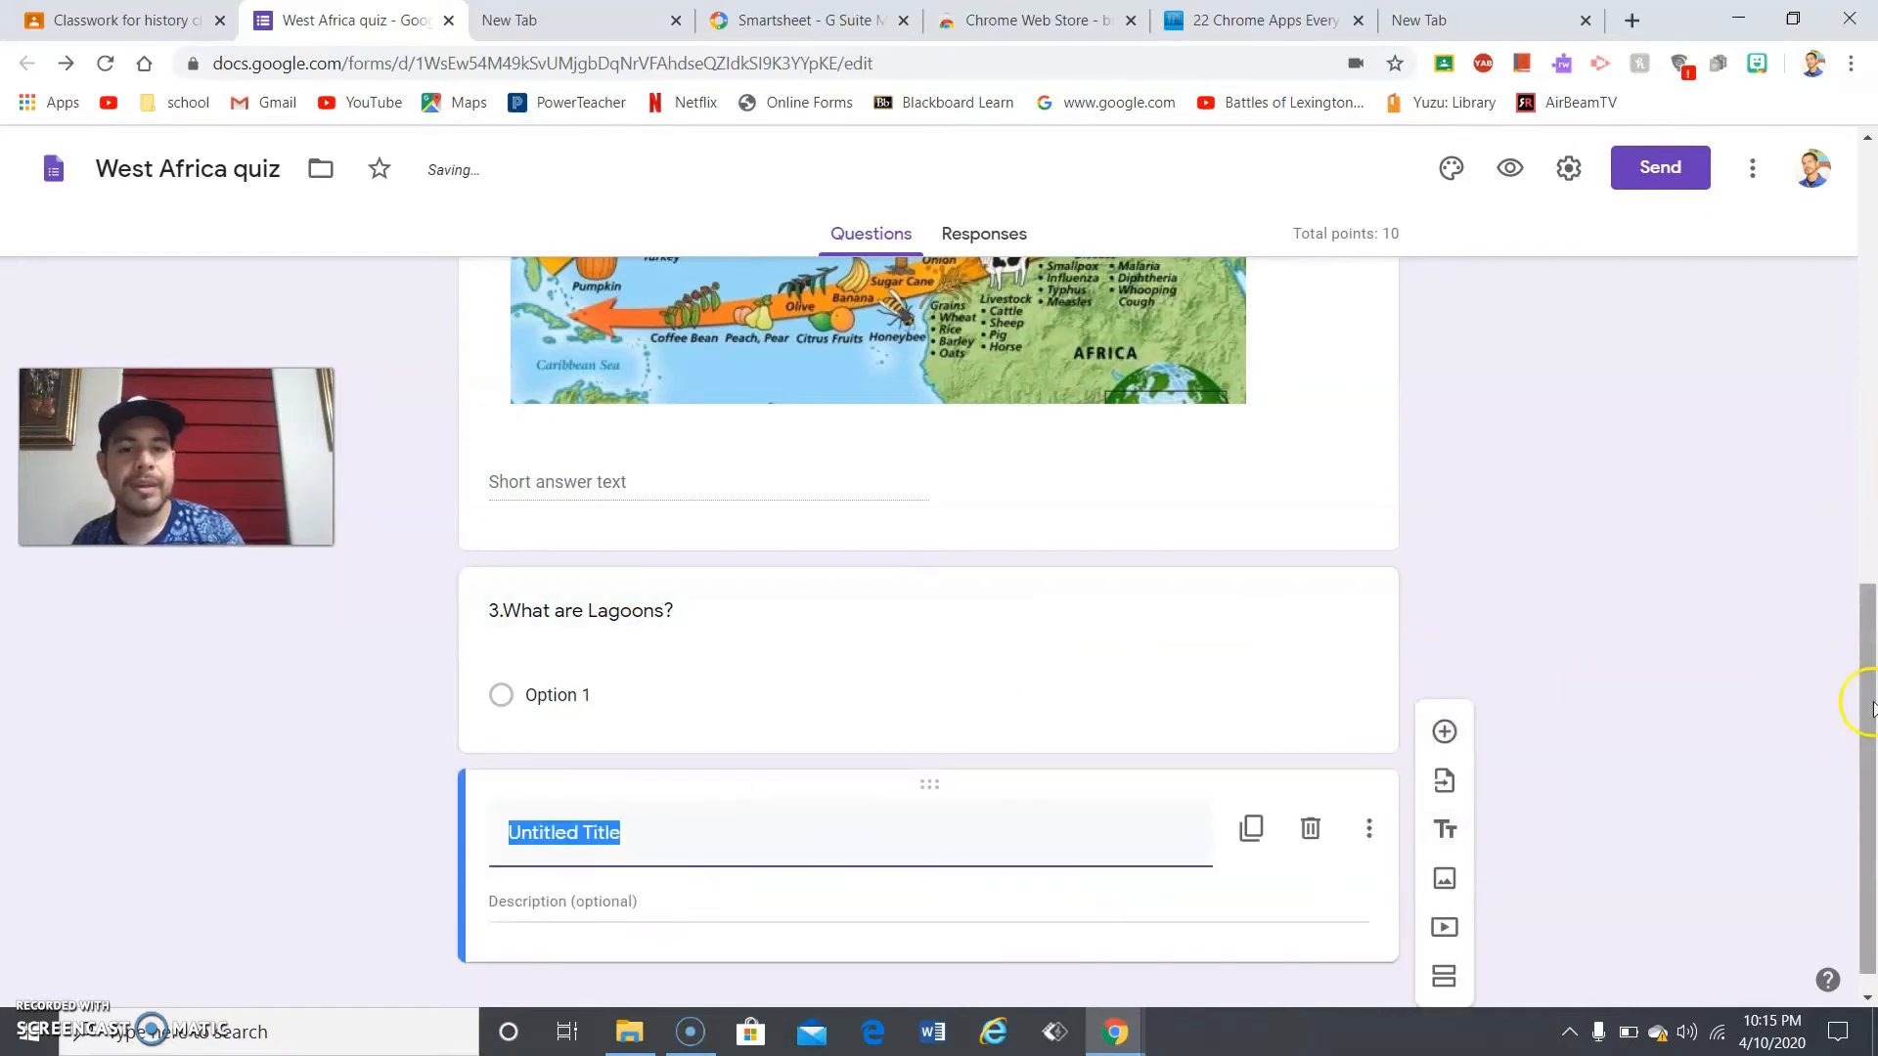
drag(1870, 694, 1870, 742)
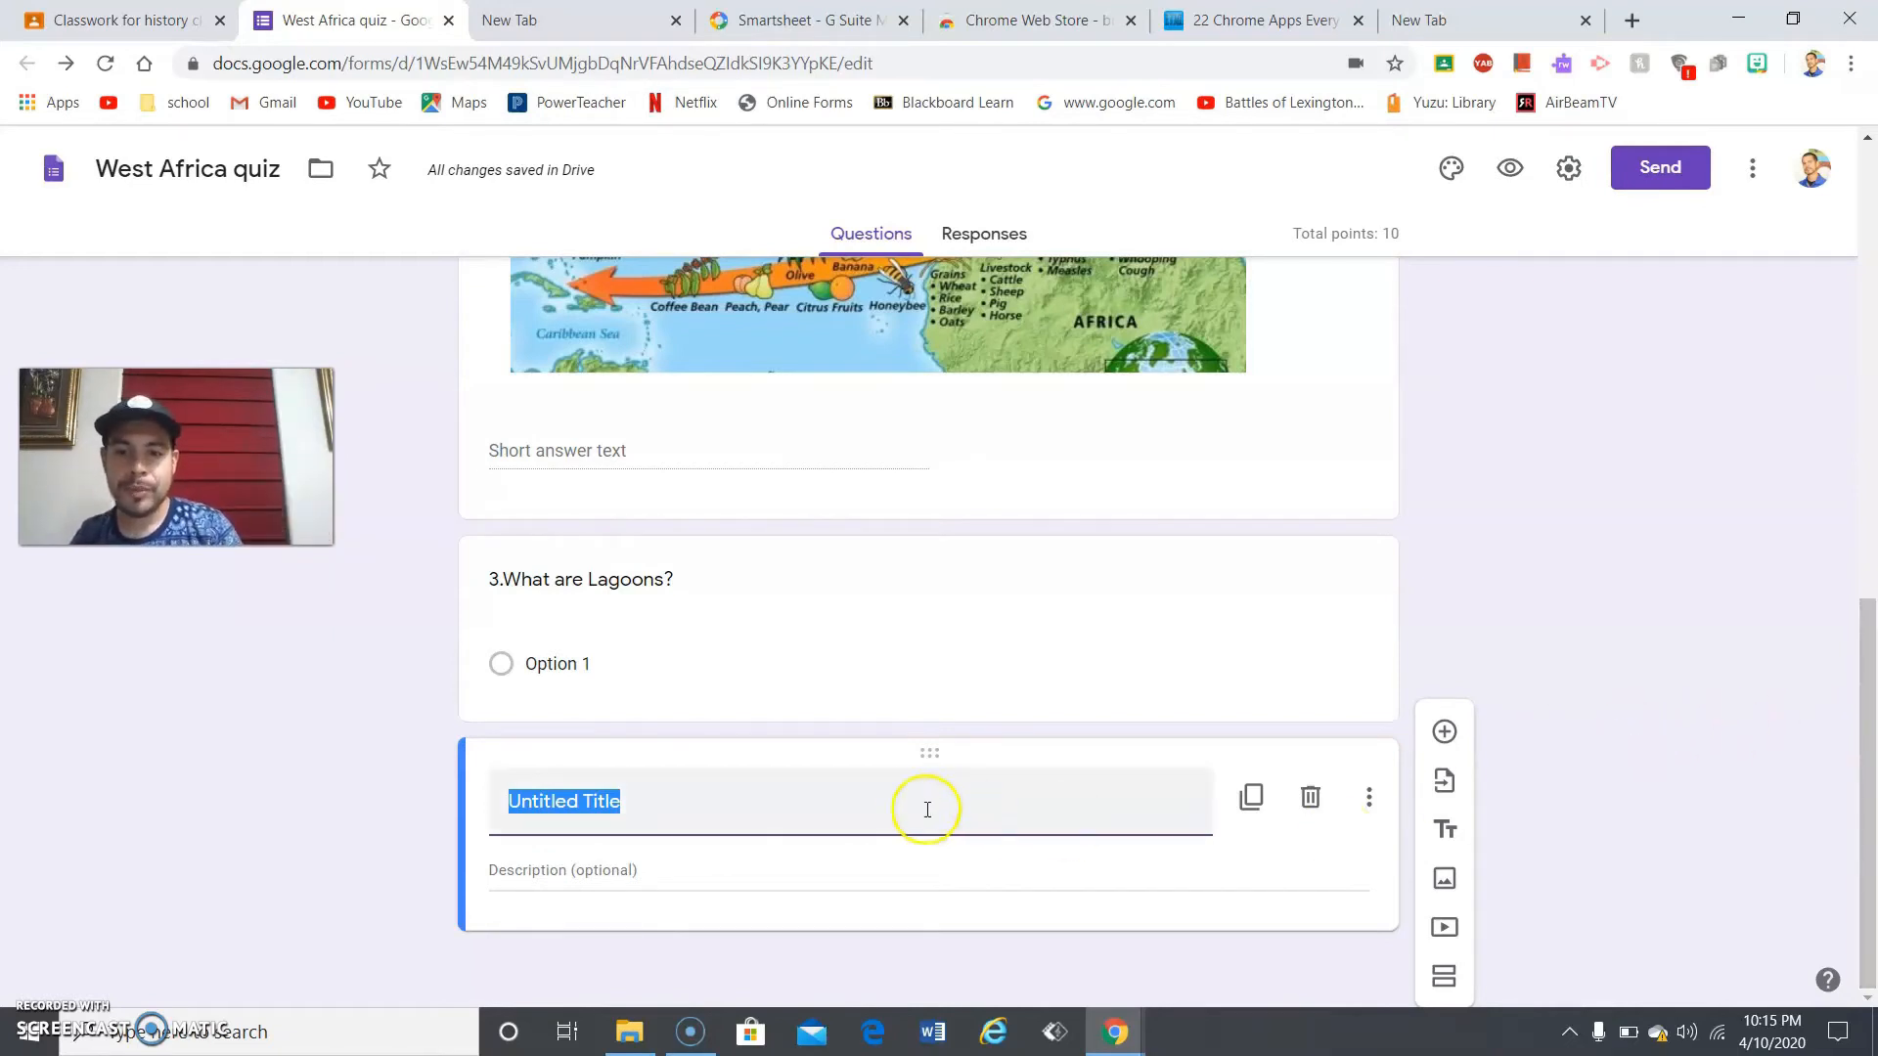
click(676, 870)
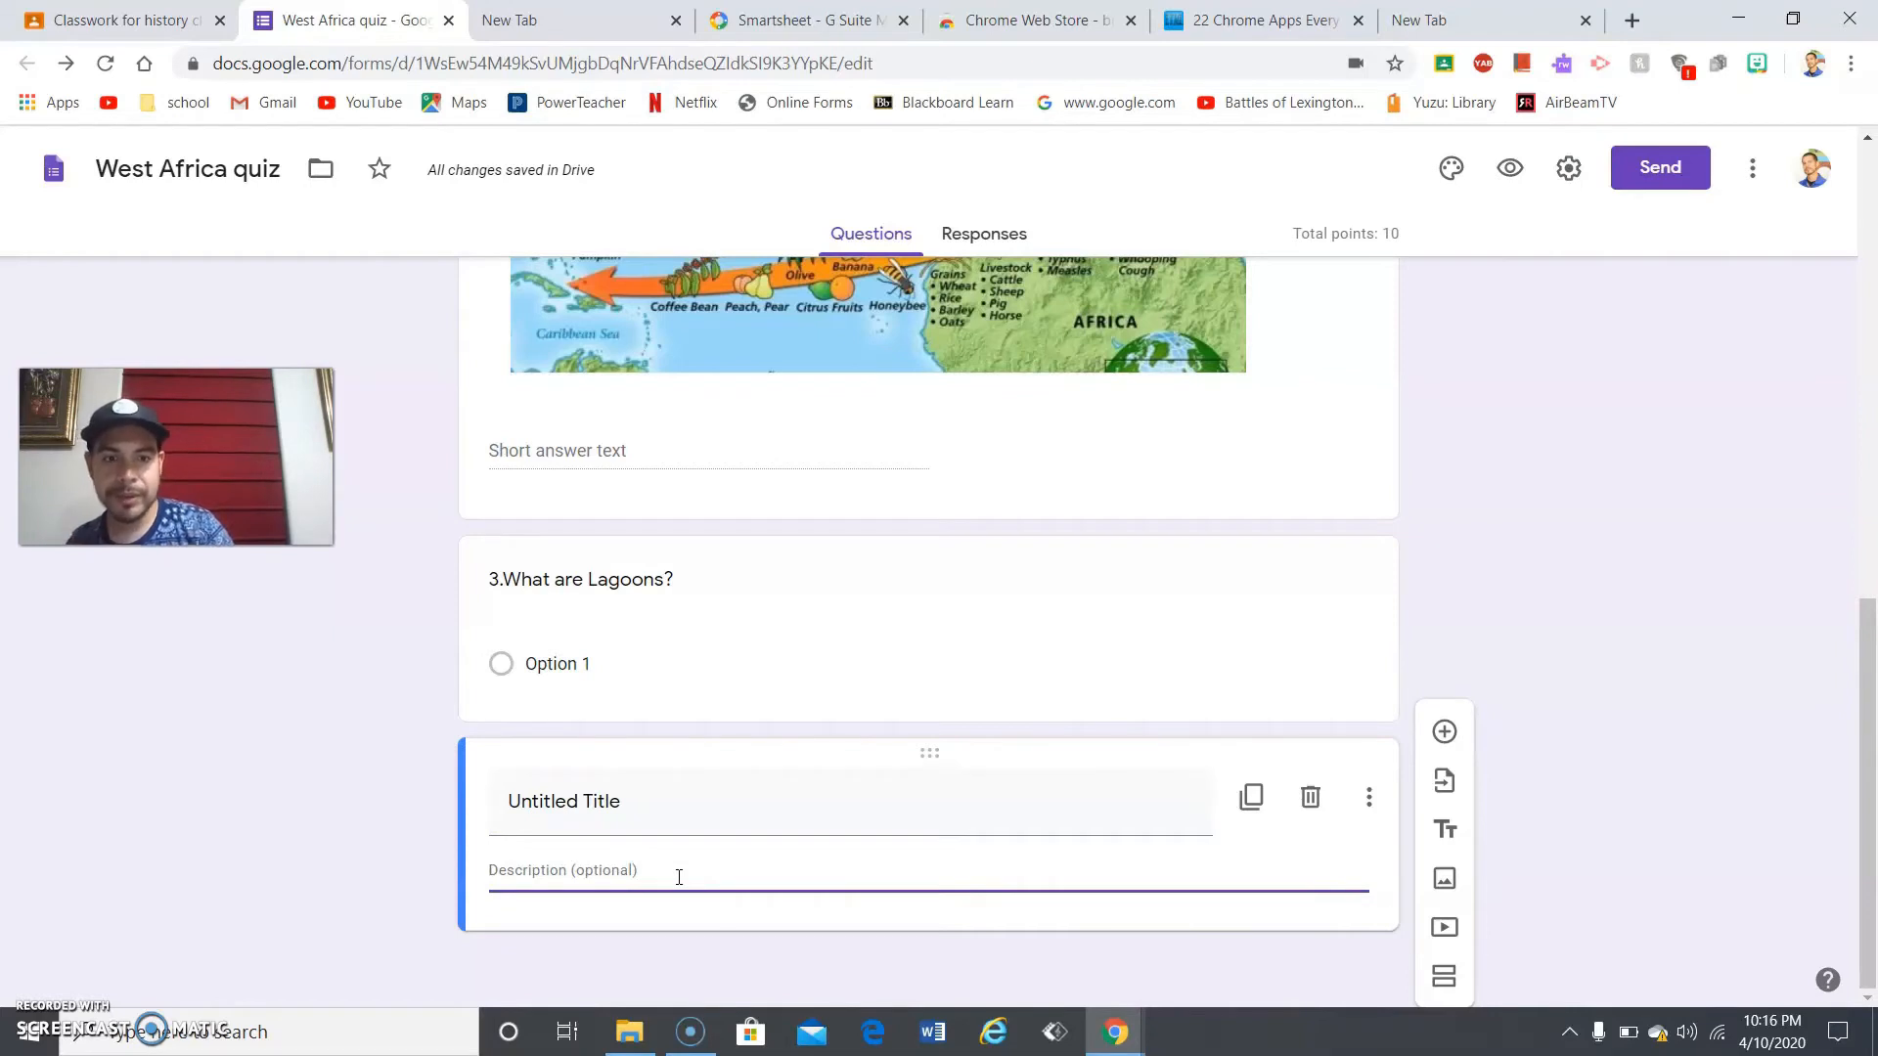
- Search Google Images for 'world map' and insert the light-grey world map below the title block
click(1445, 883)
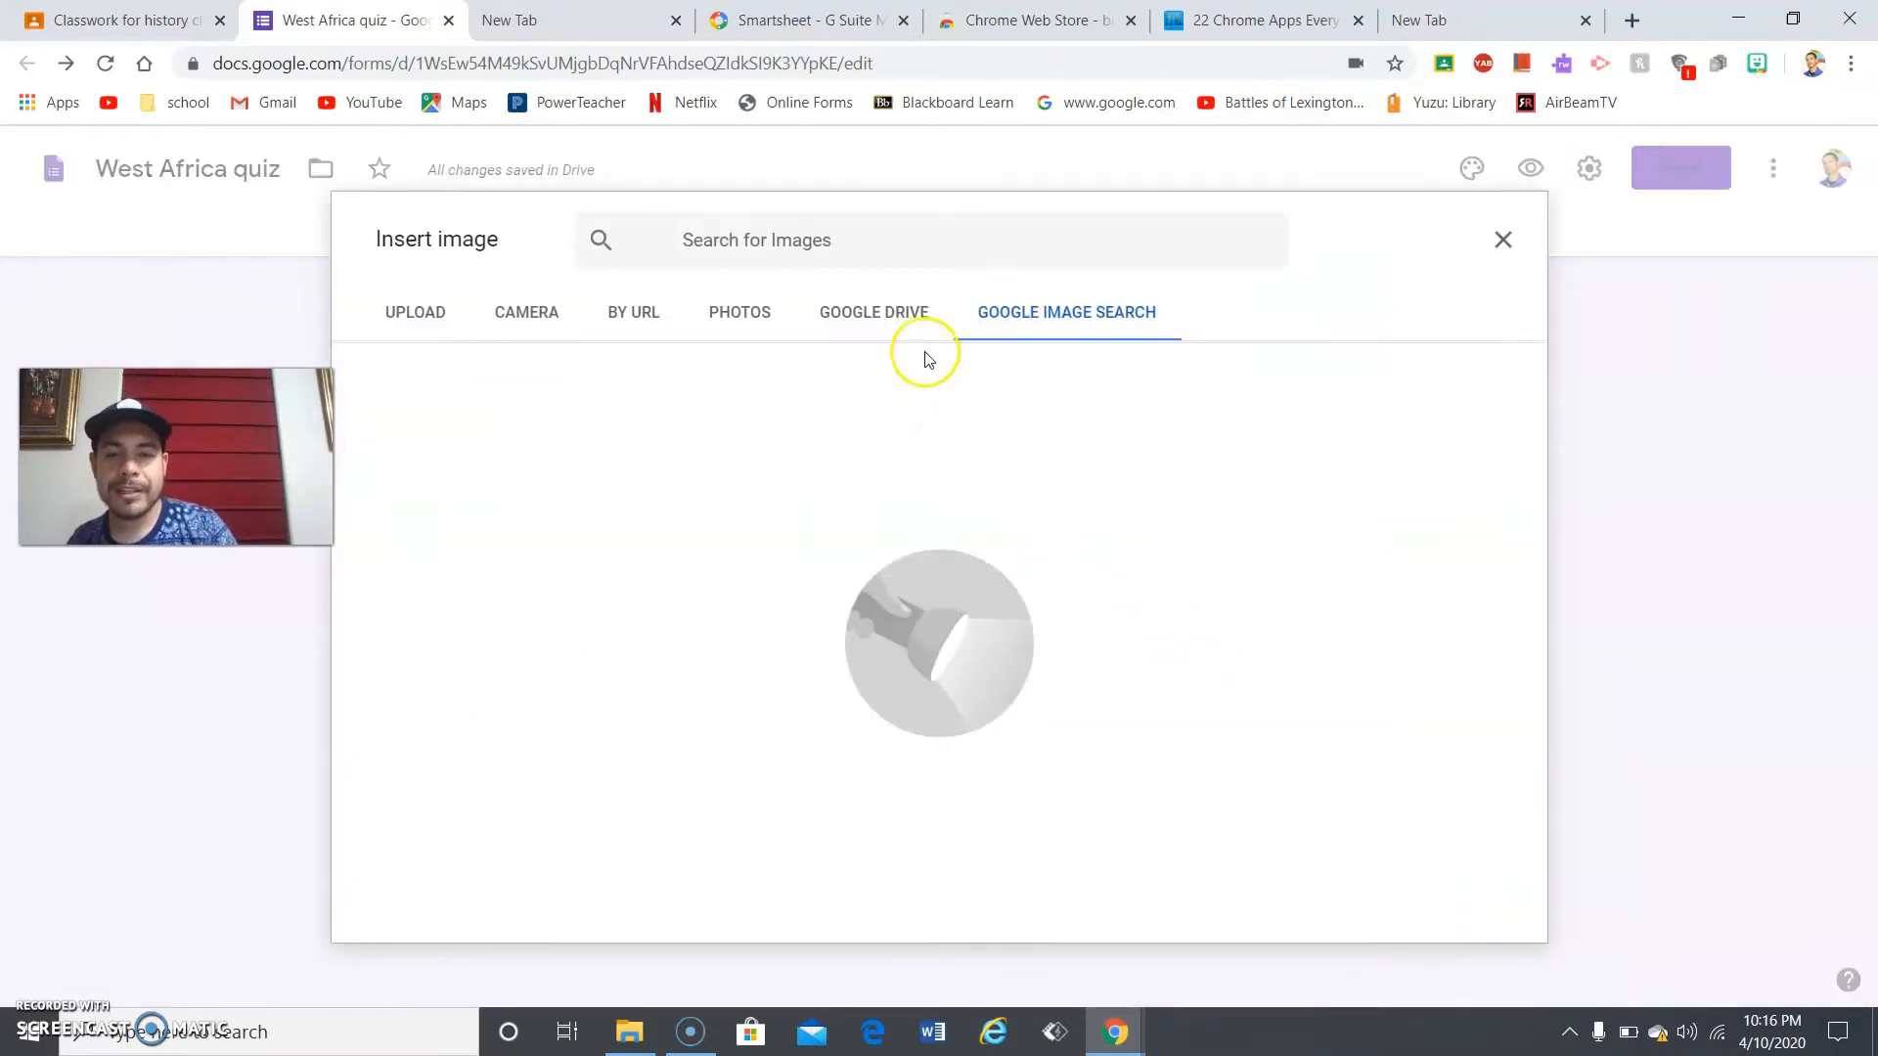
click(897, 251)
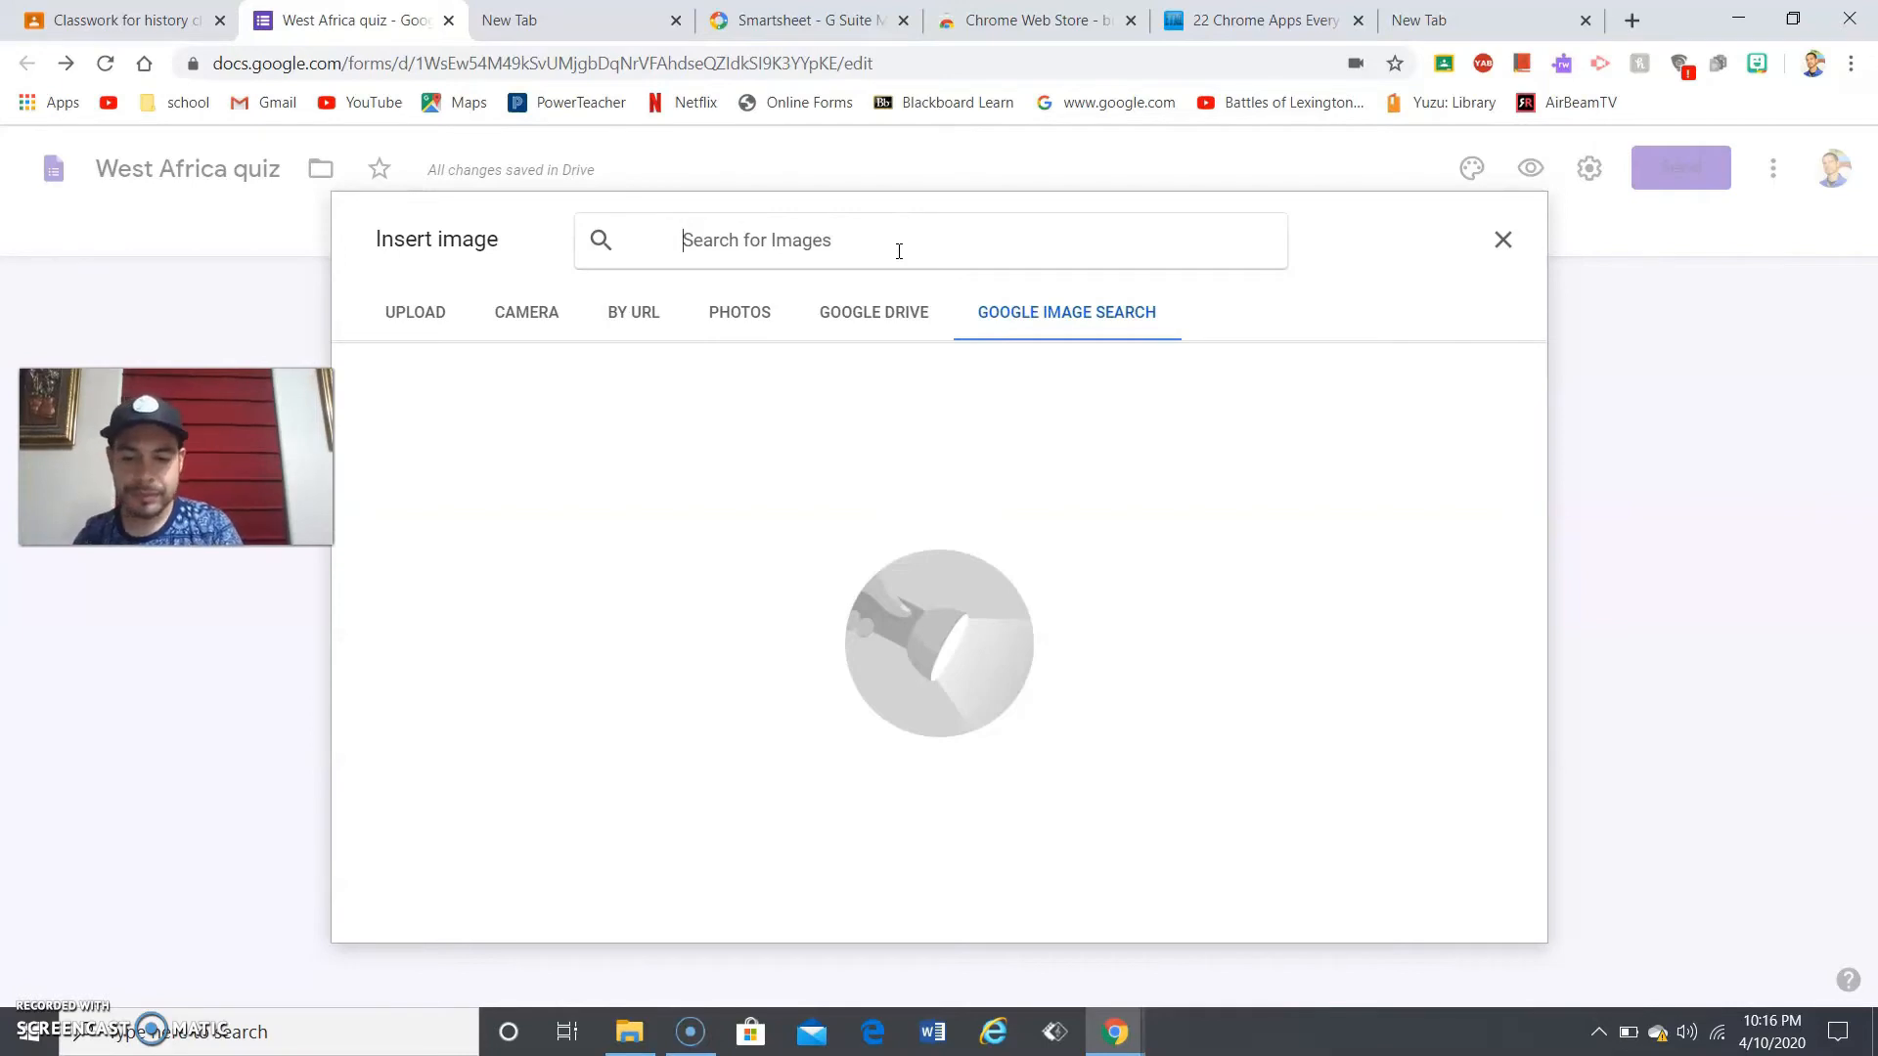
text(m)
key(BackSpace)
text(world)
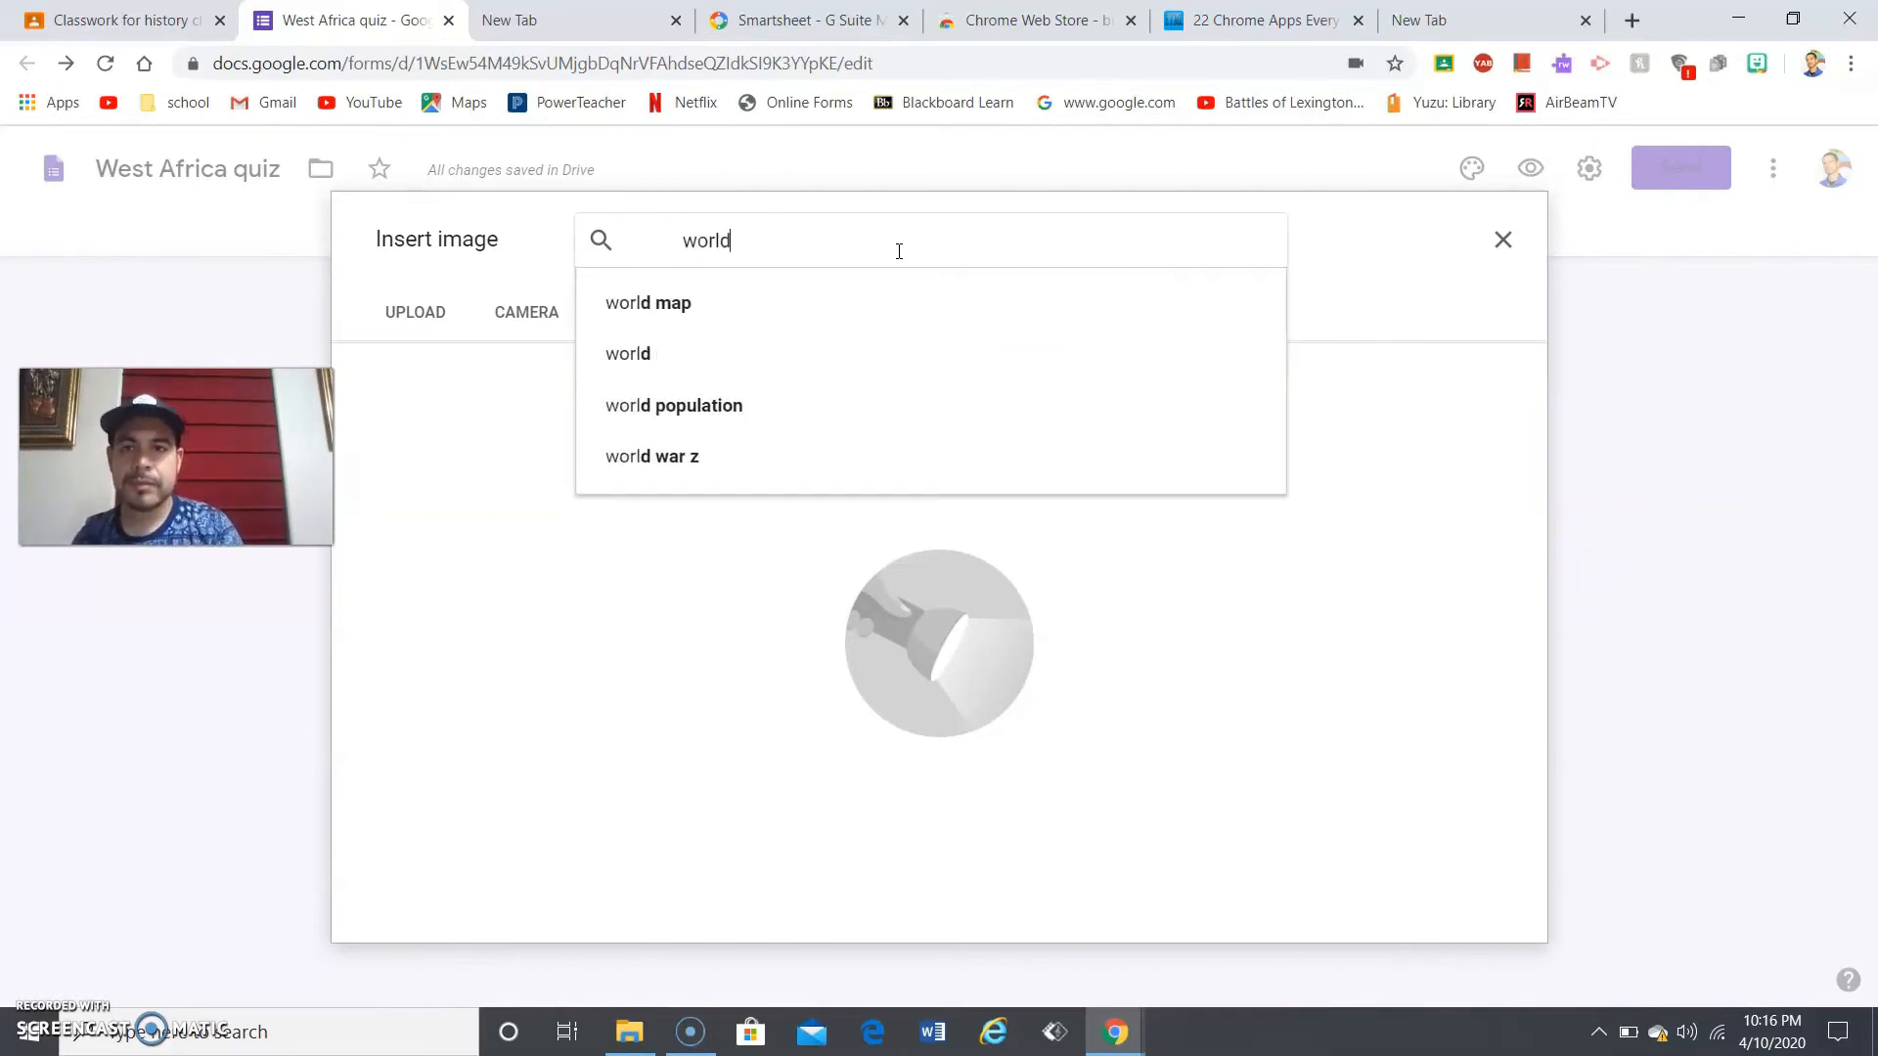
click(893, 299)
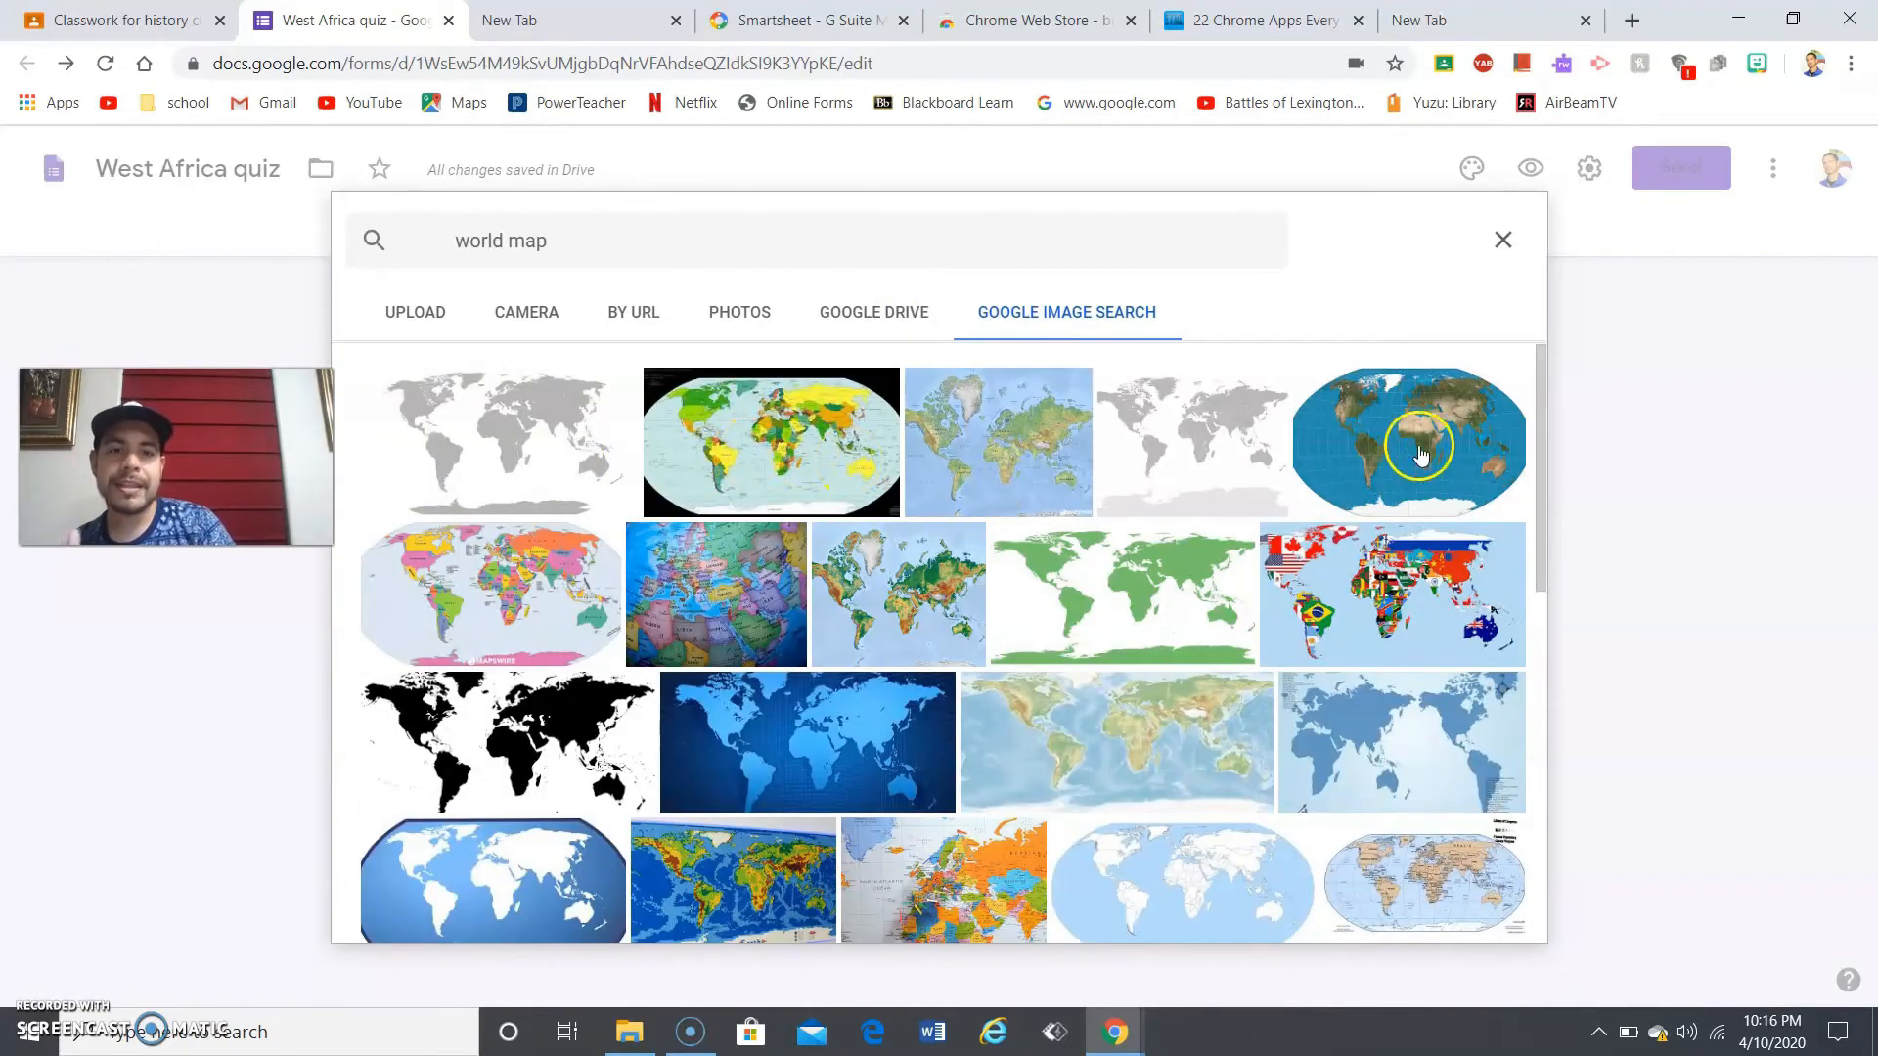
click(1194, 457)
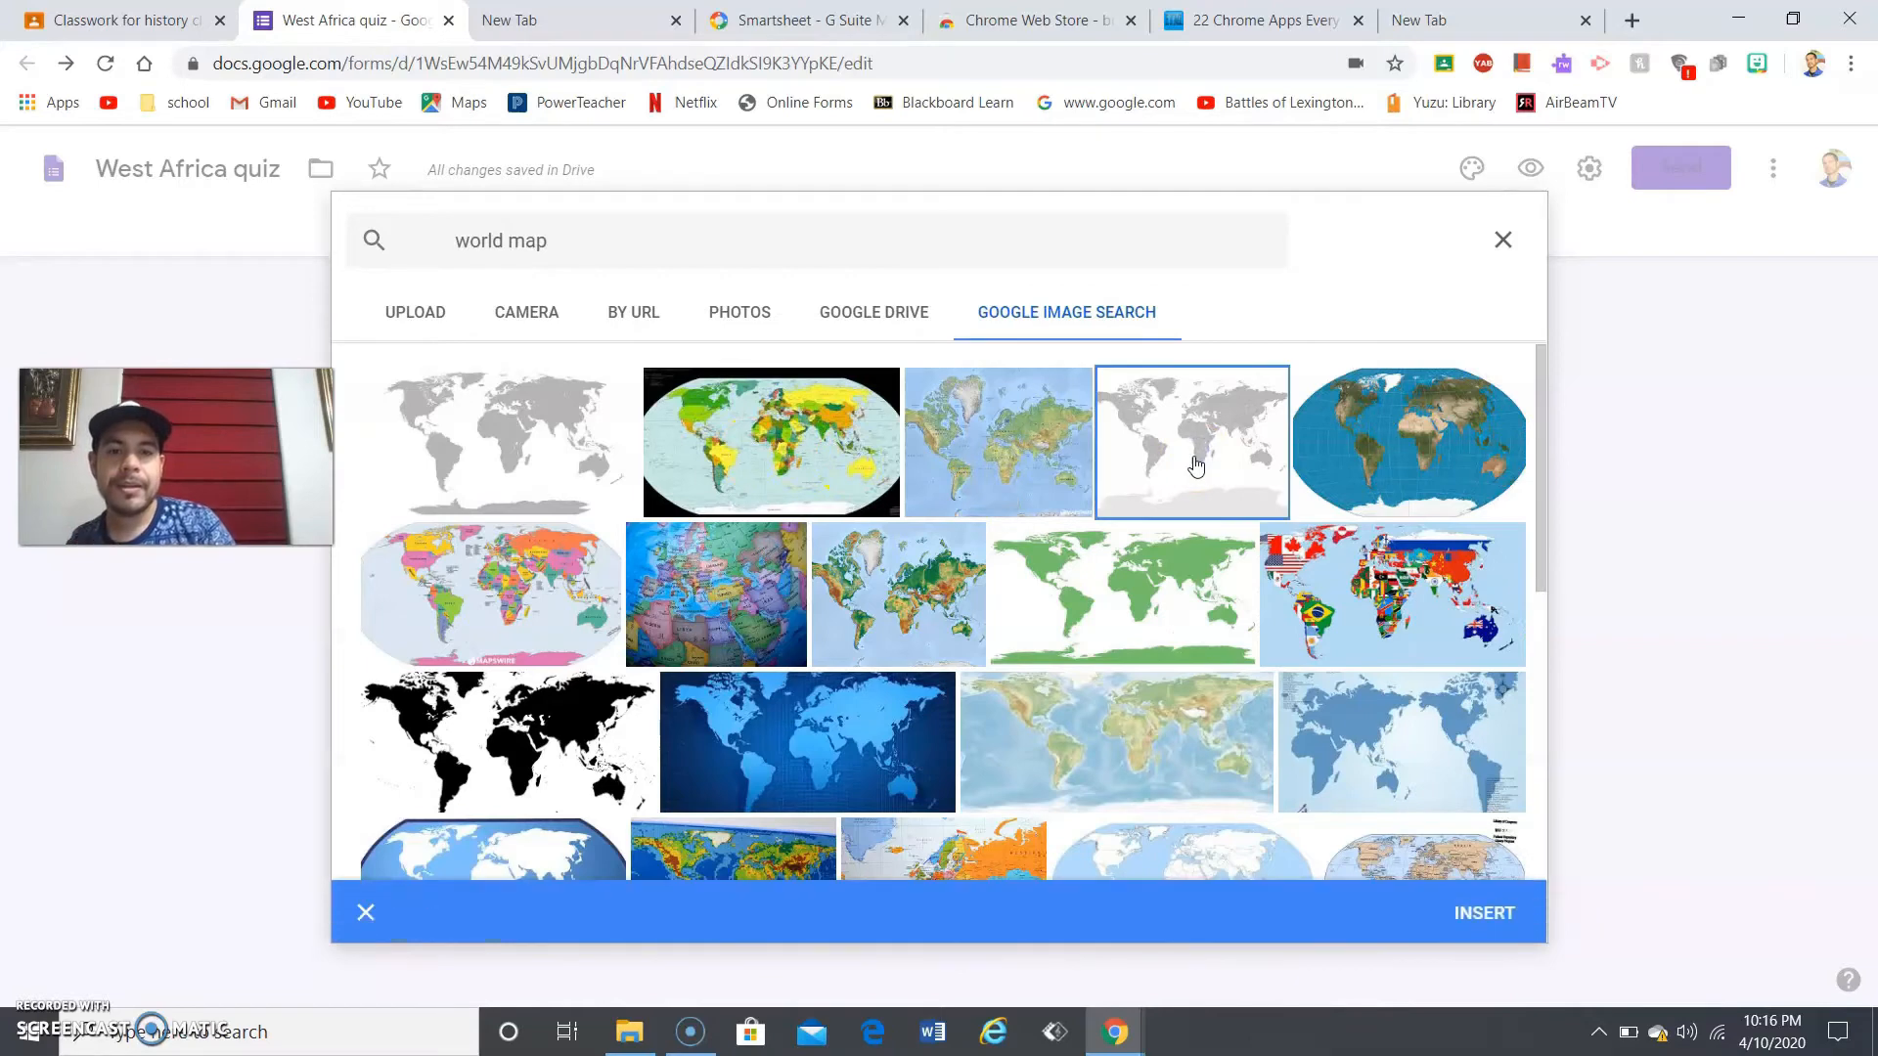
click(1479, 920)
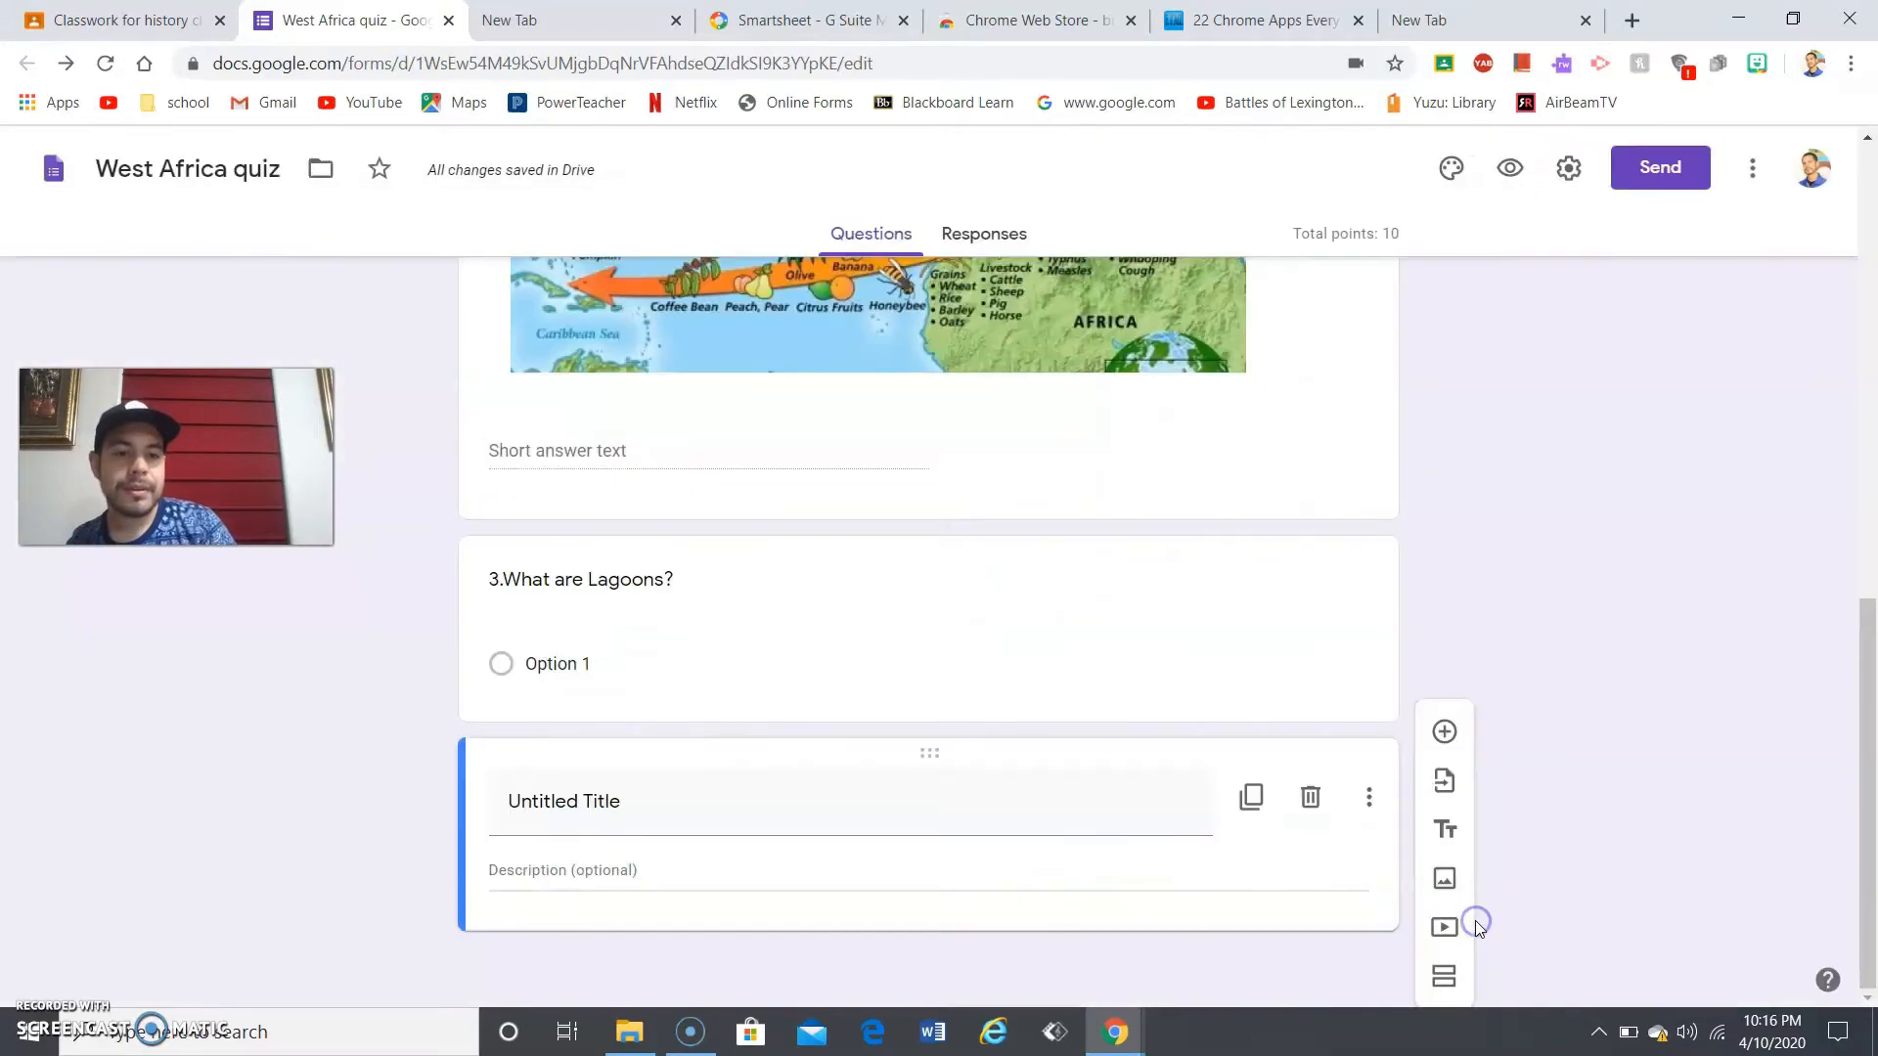
click(1804, 855)
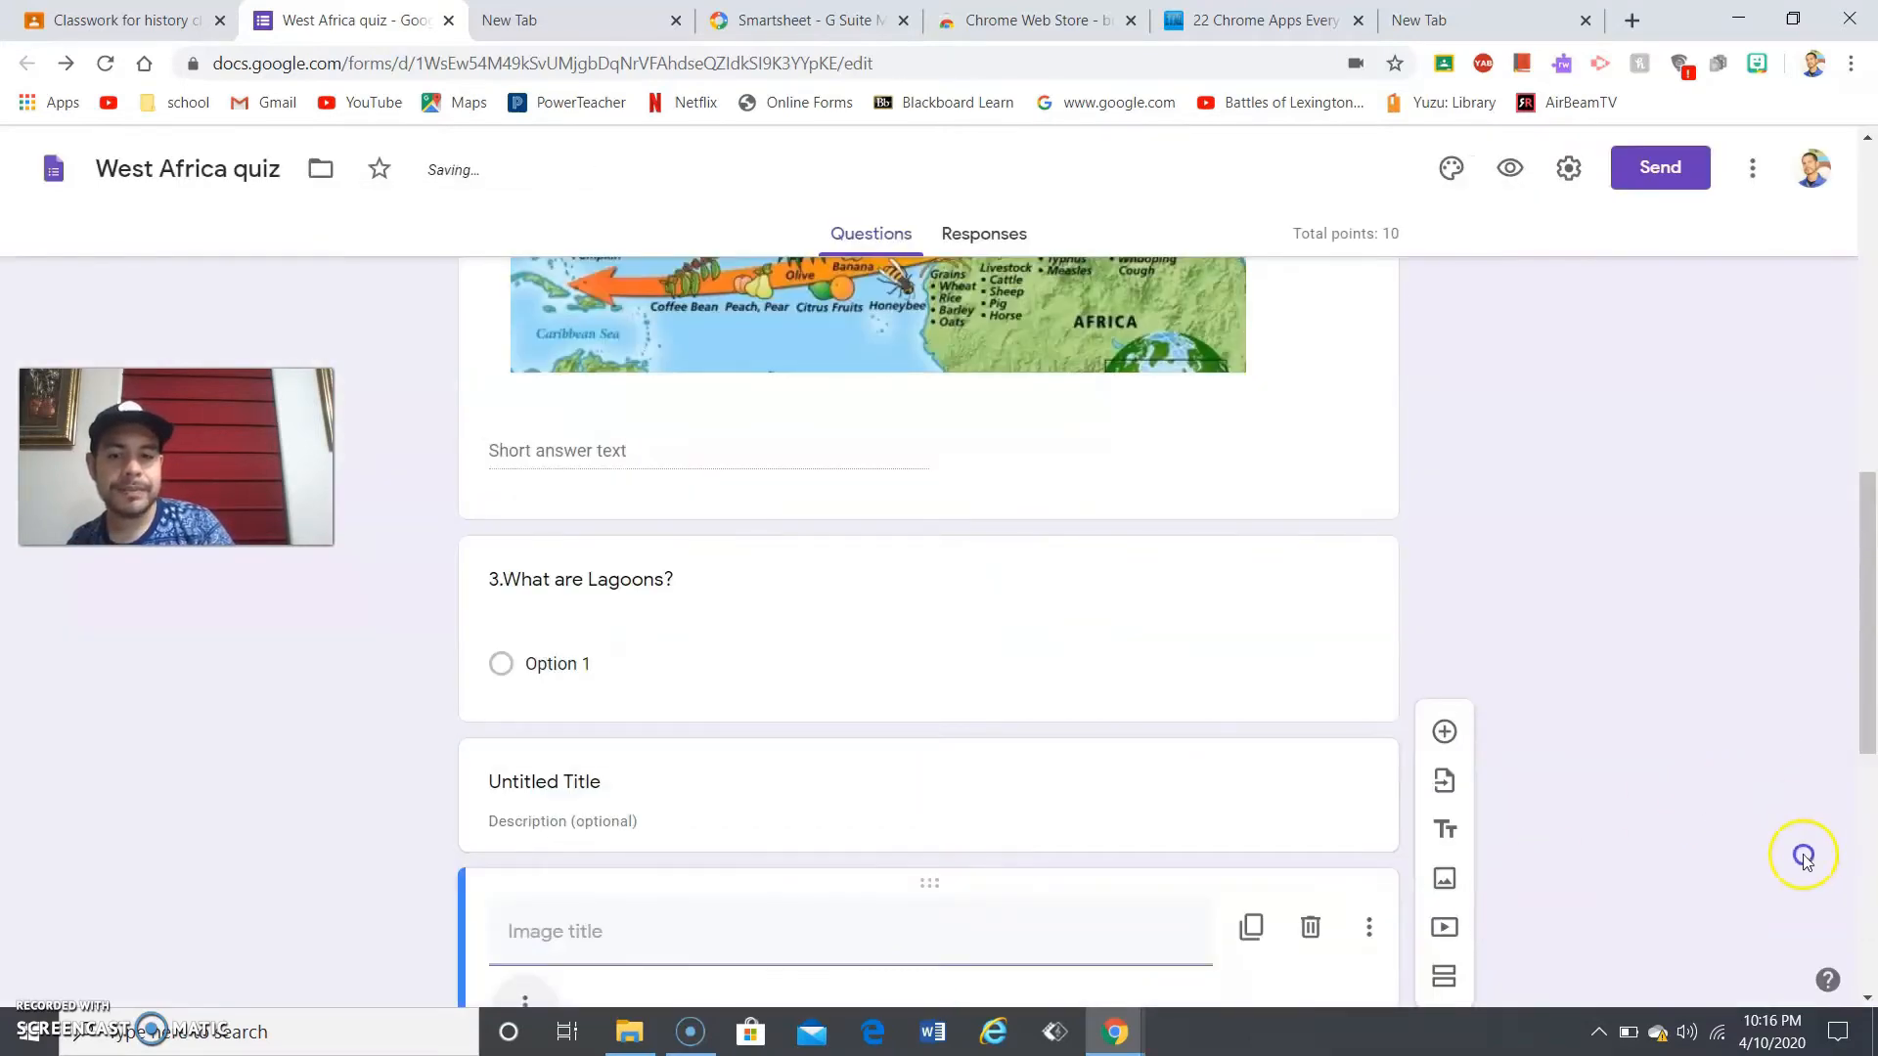
- Add a multiple-choice question 'where is north america' below the world map image
click(1798, 953)
click(1869, 761)
drag(1869, 761, 1872, 706)
click(965, 364)
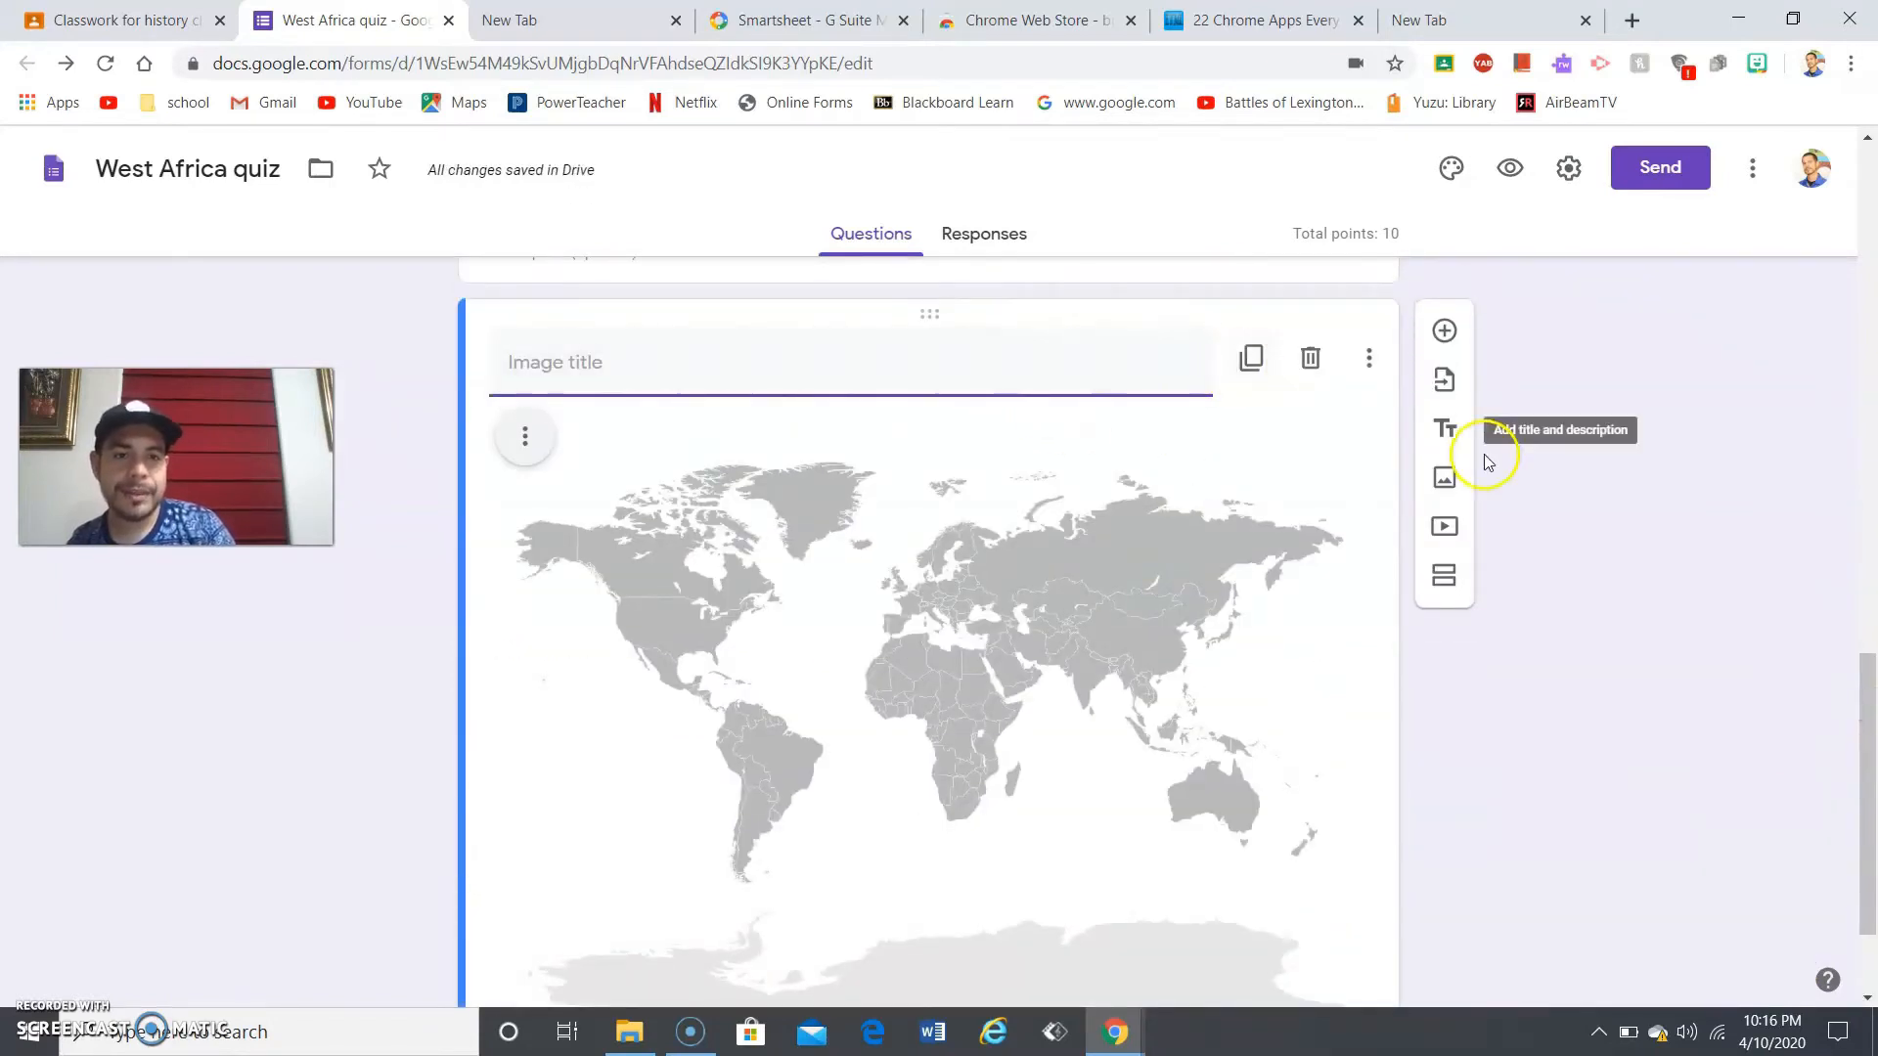
click(1438, 338)
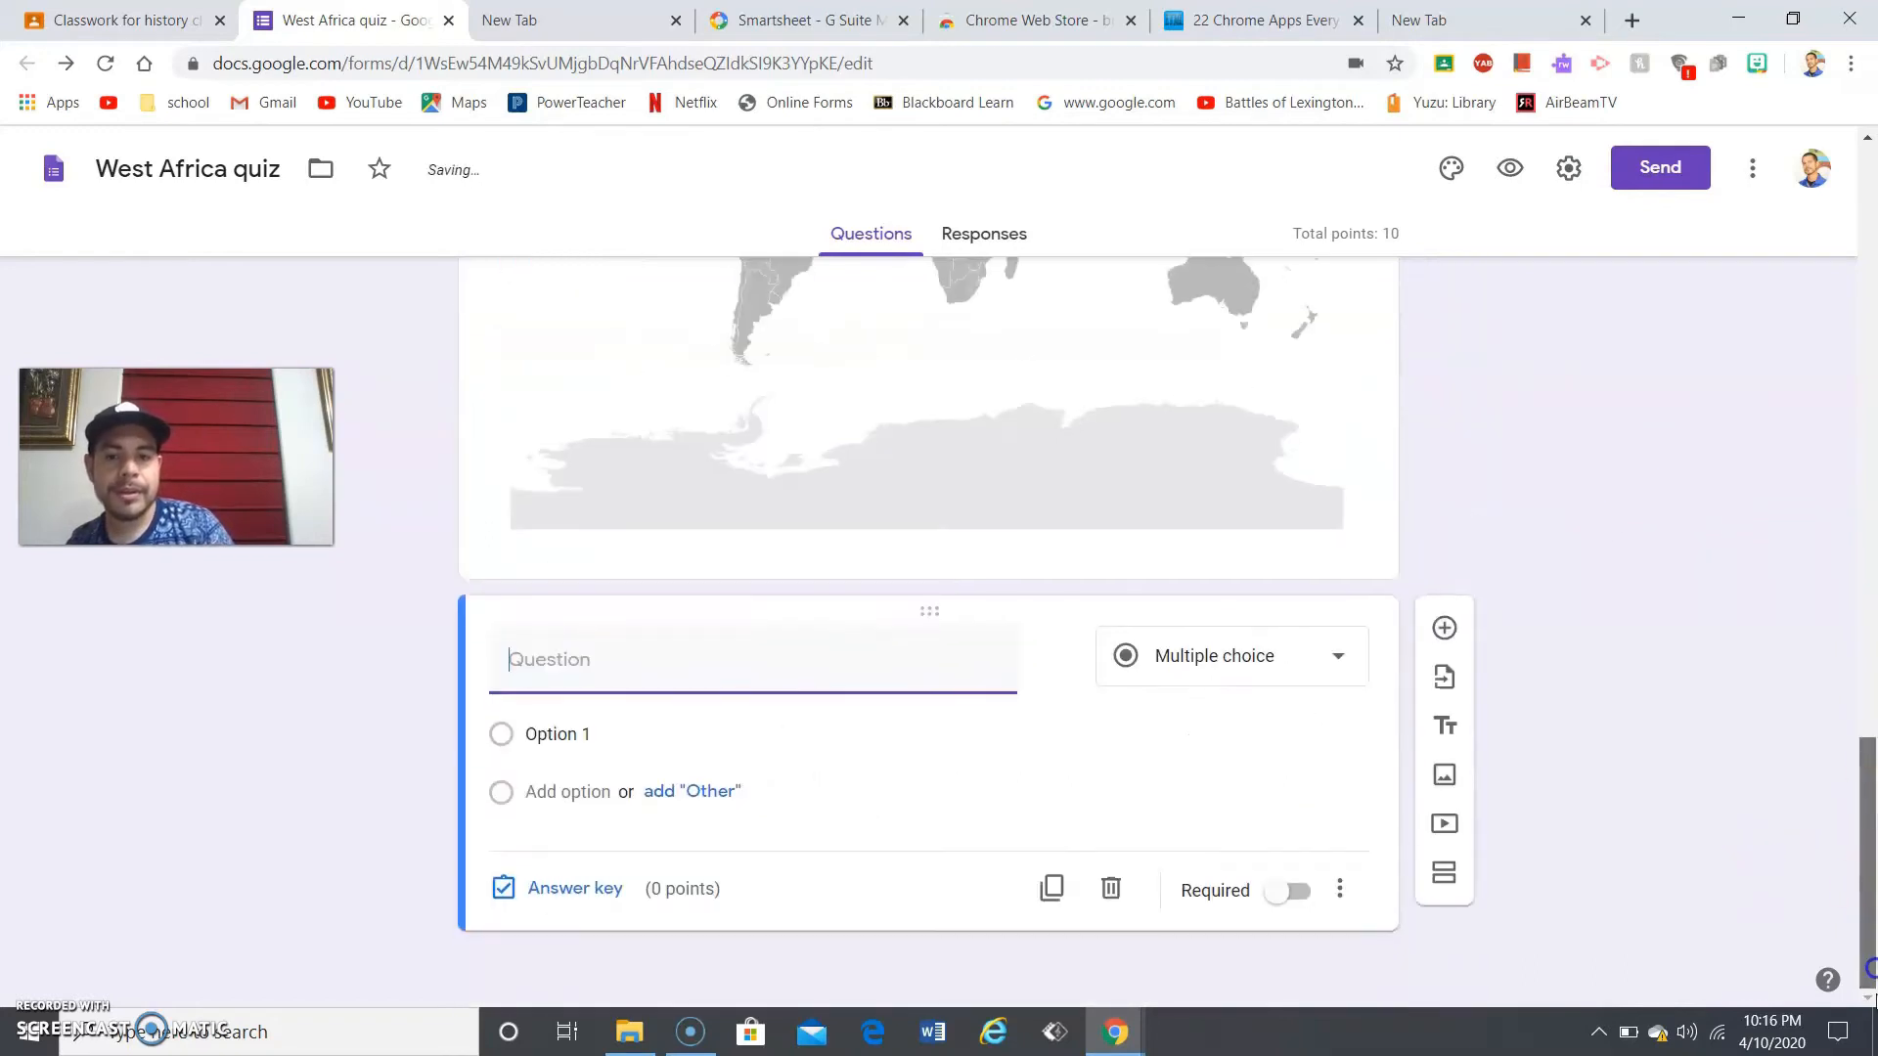
text(where is no)
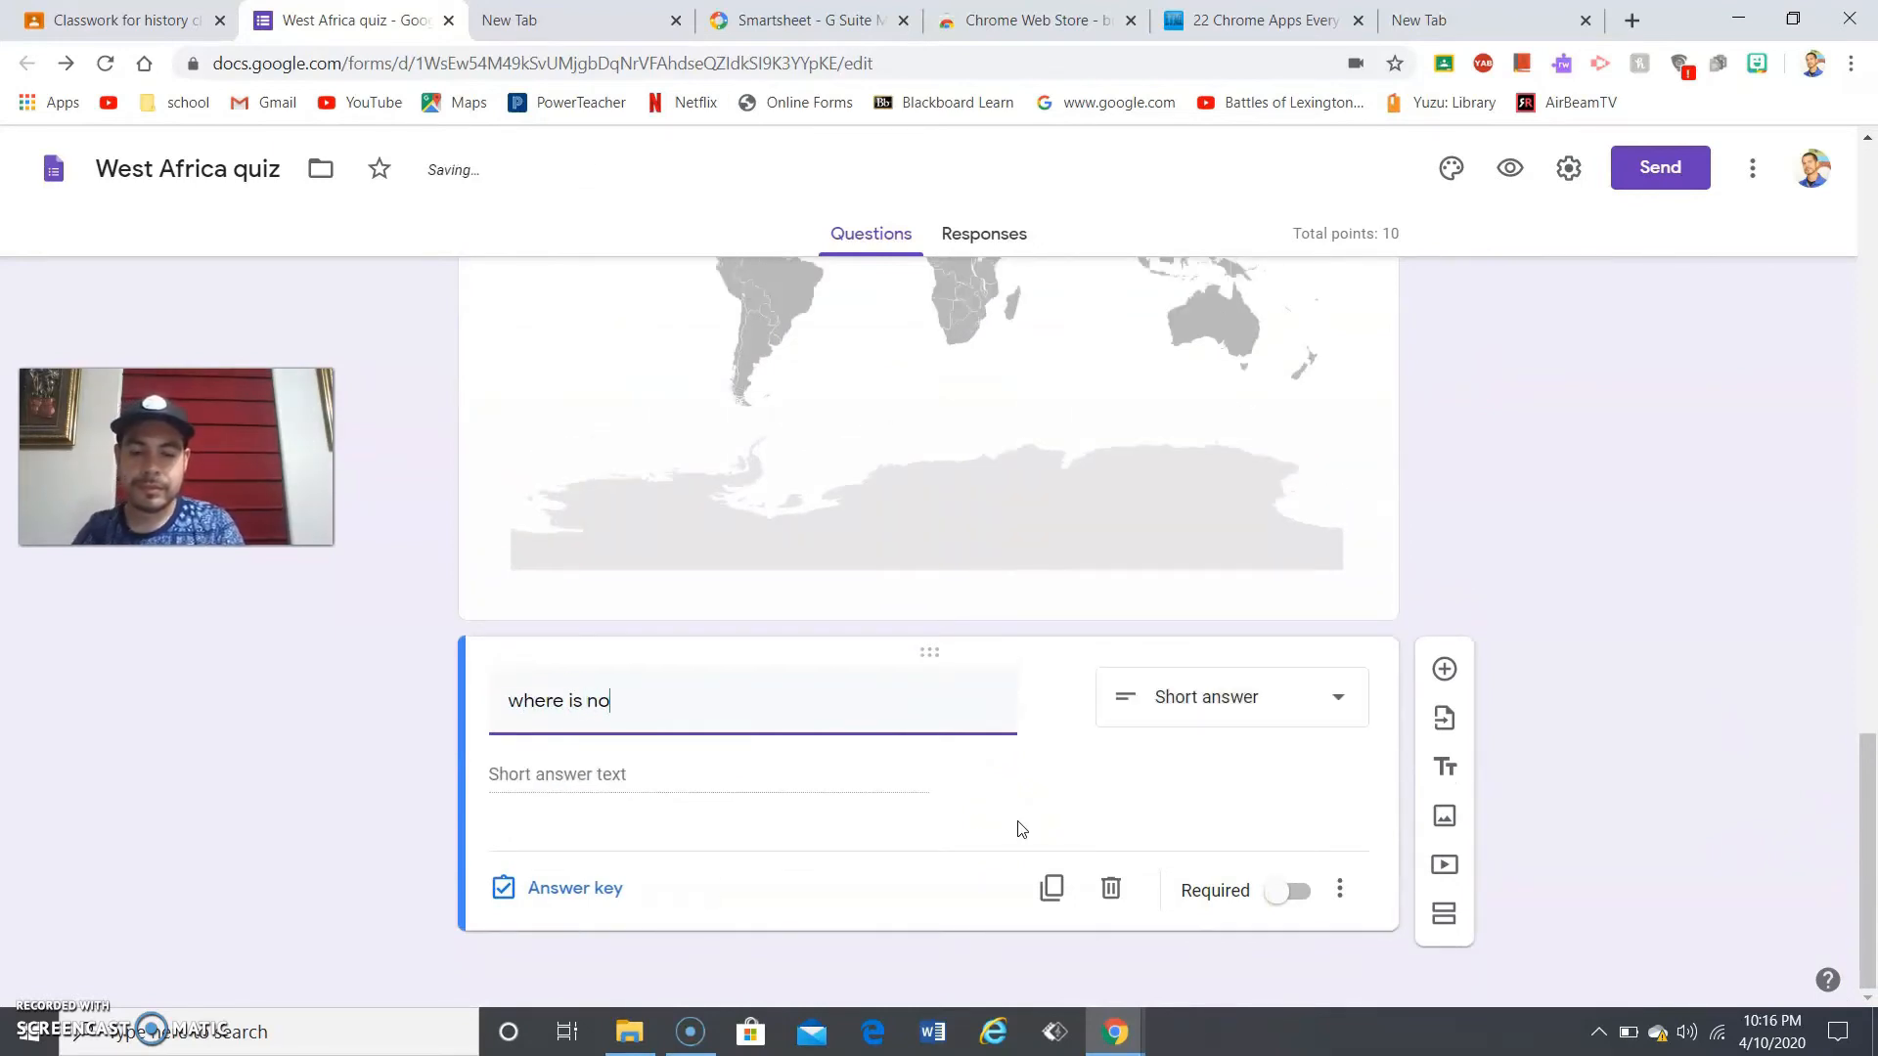
text(rth ame)
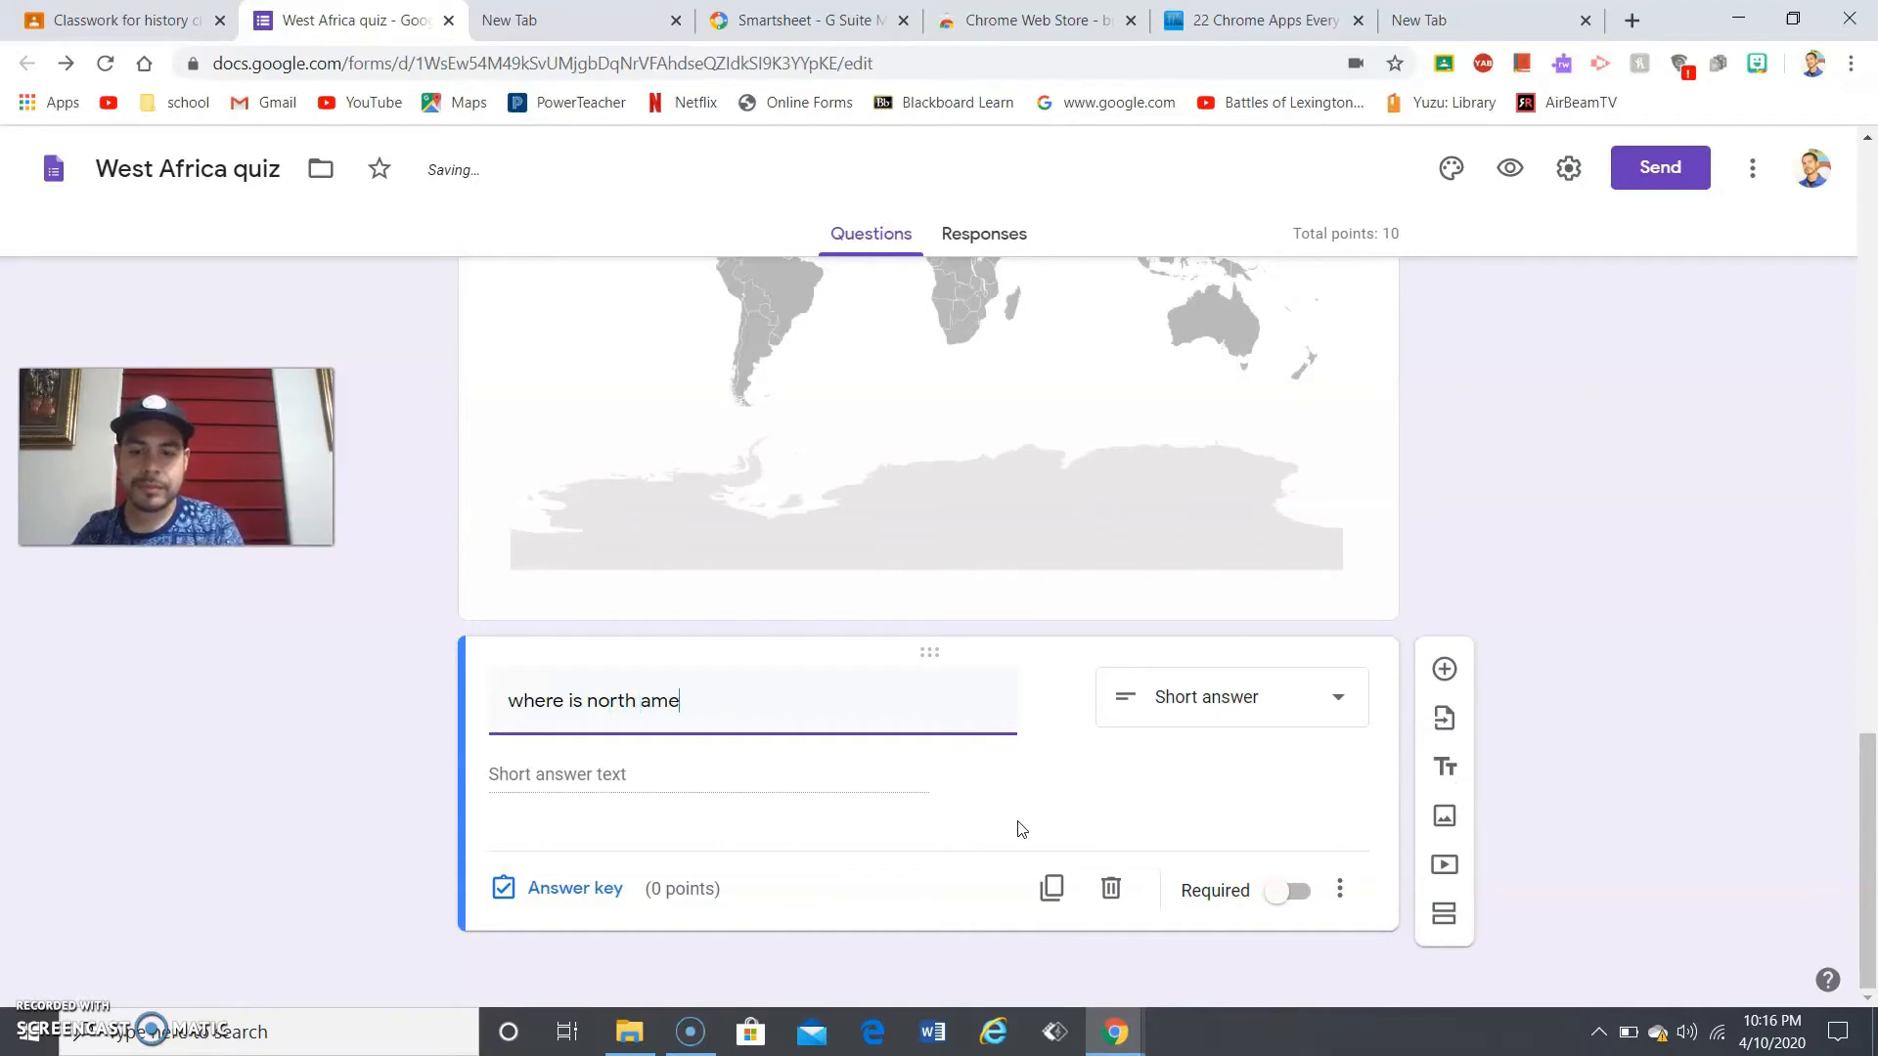
text(rica)
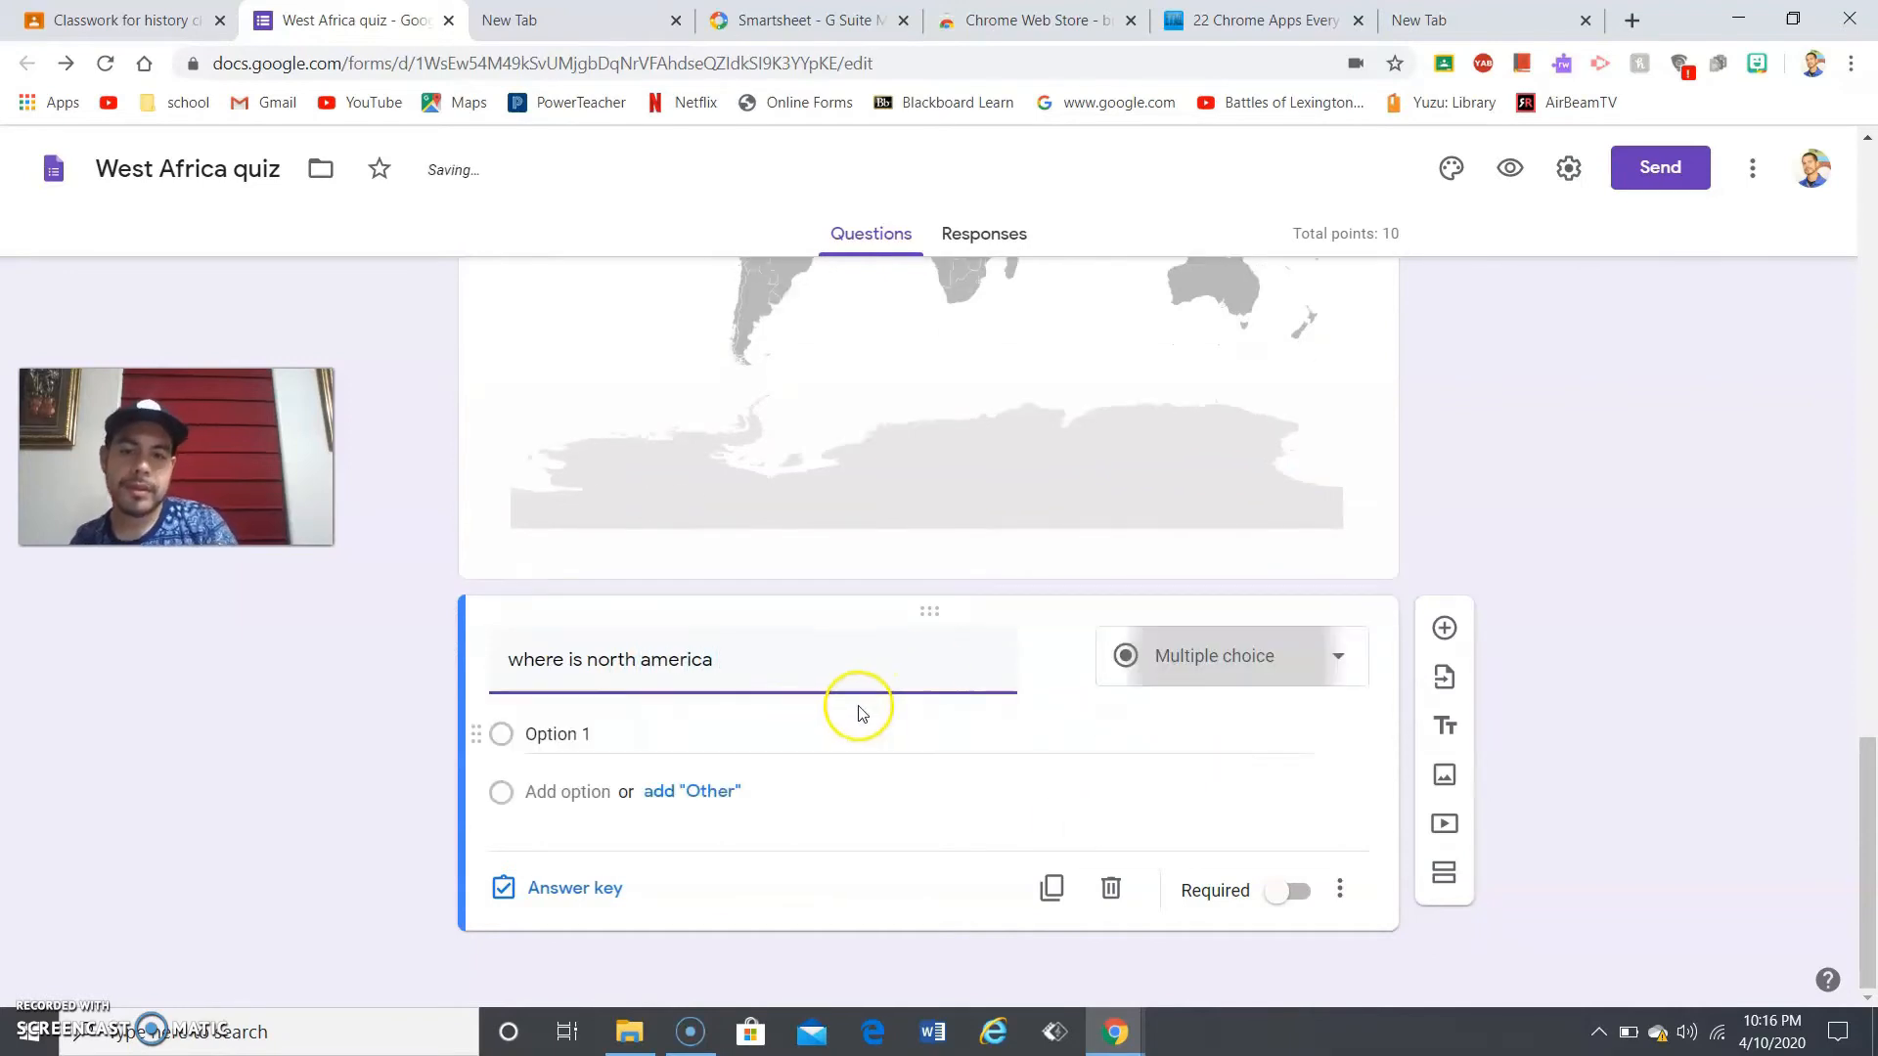
click(1137, 653)
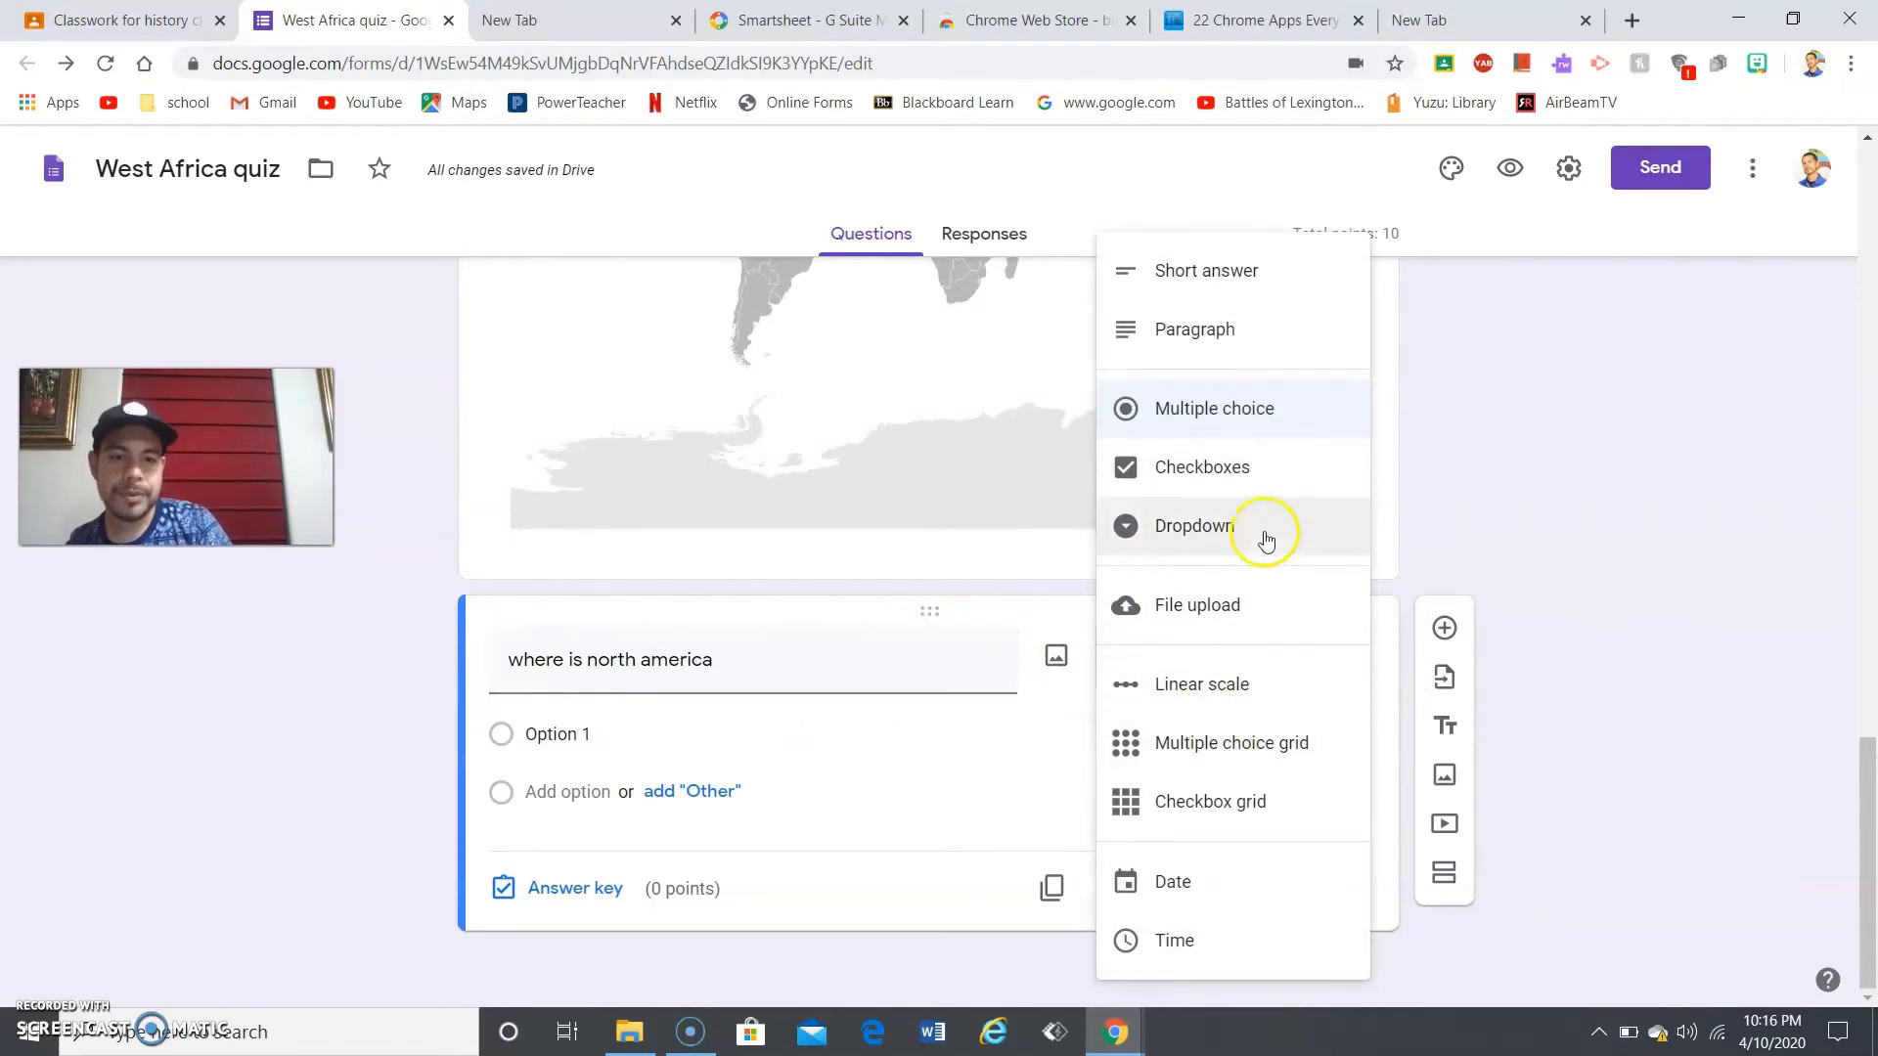
click(915, 766)
drag(1863, 752, 1807, 609)
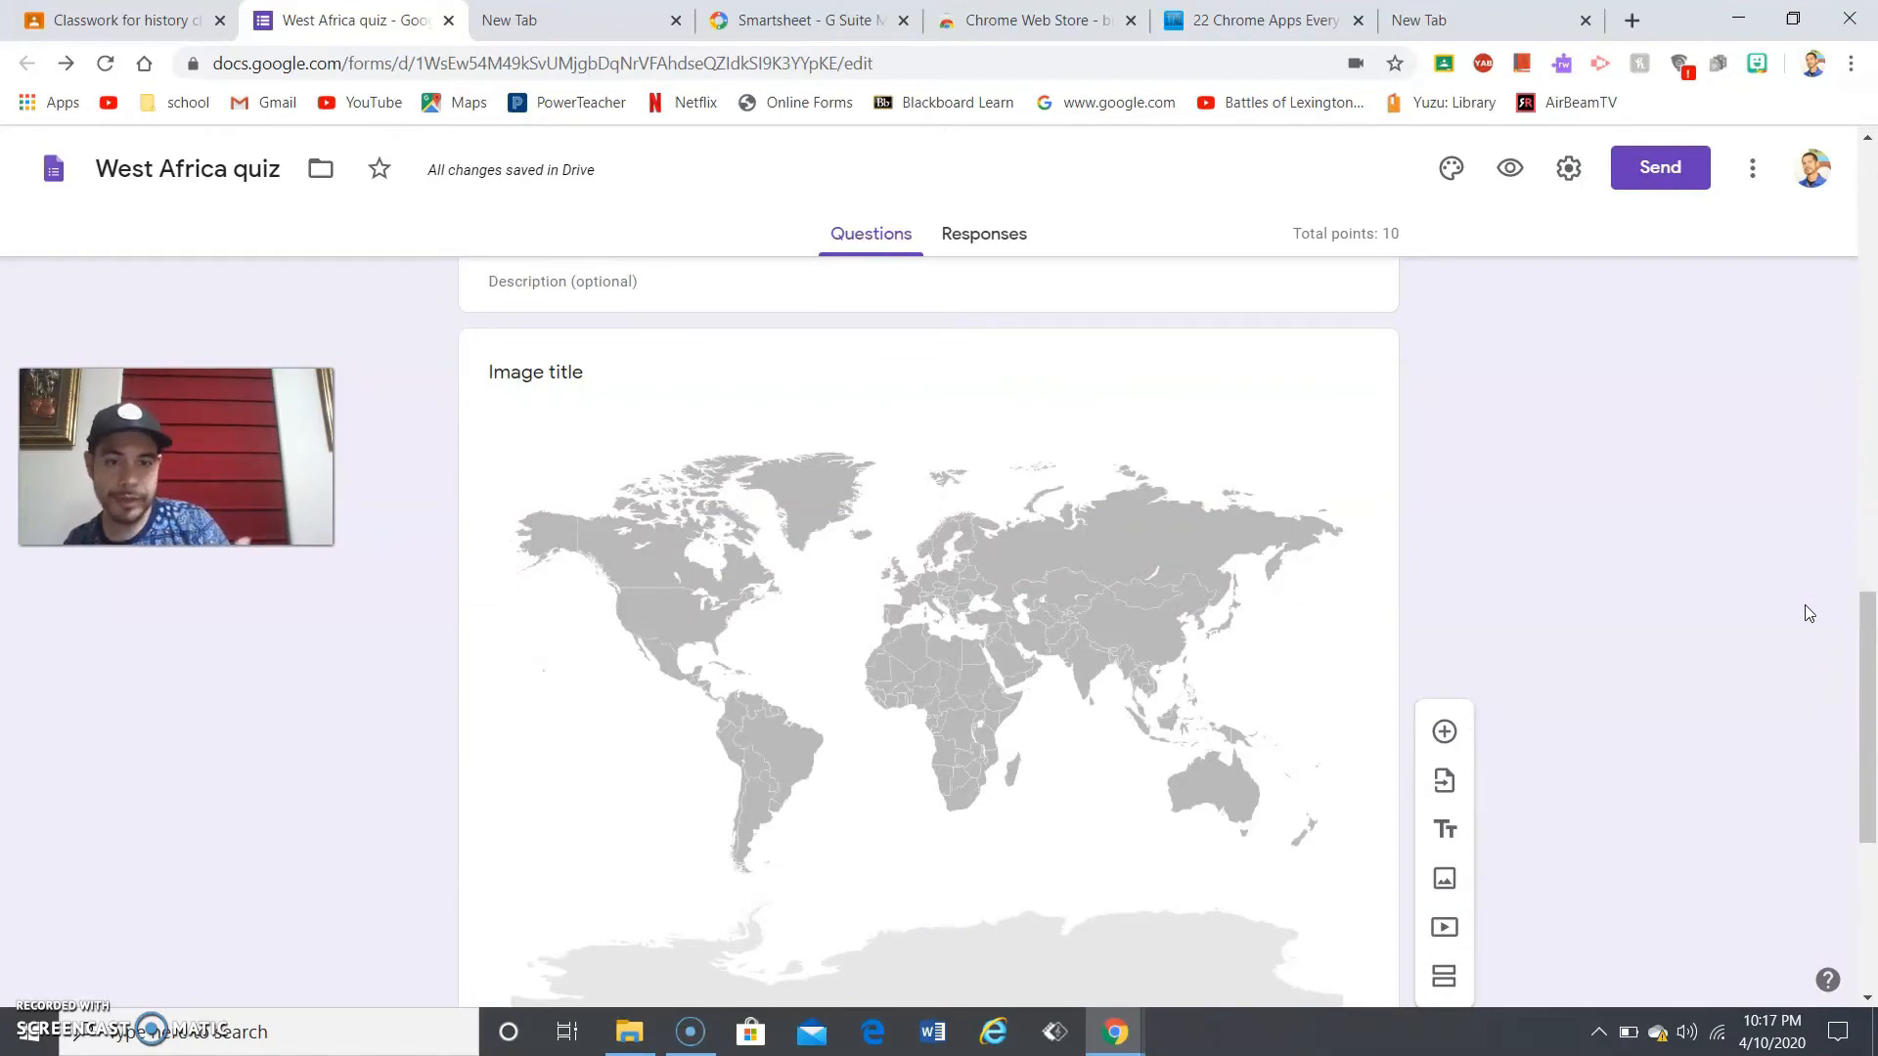
drag(1858, 621, 1858, 738)
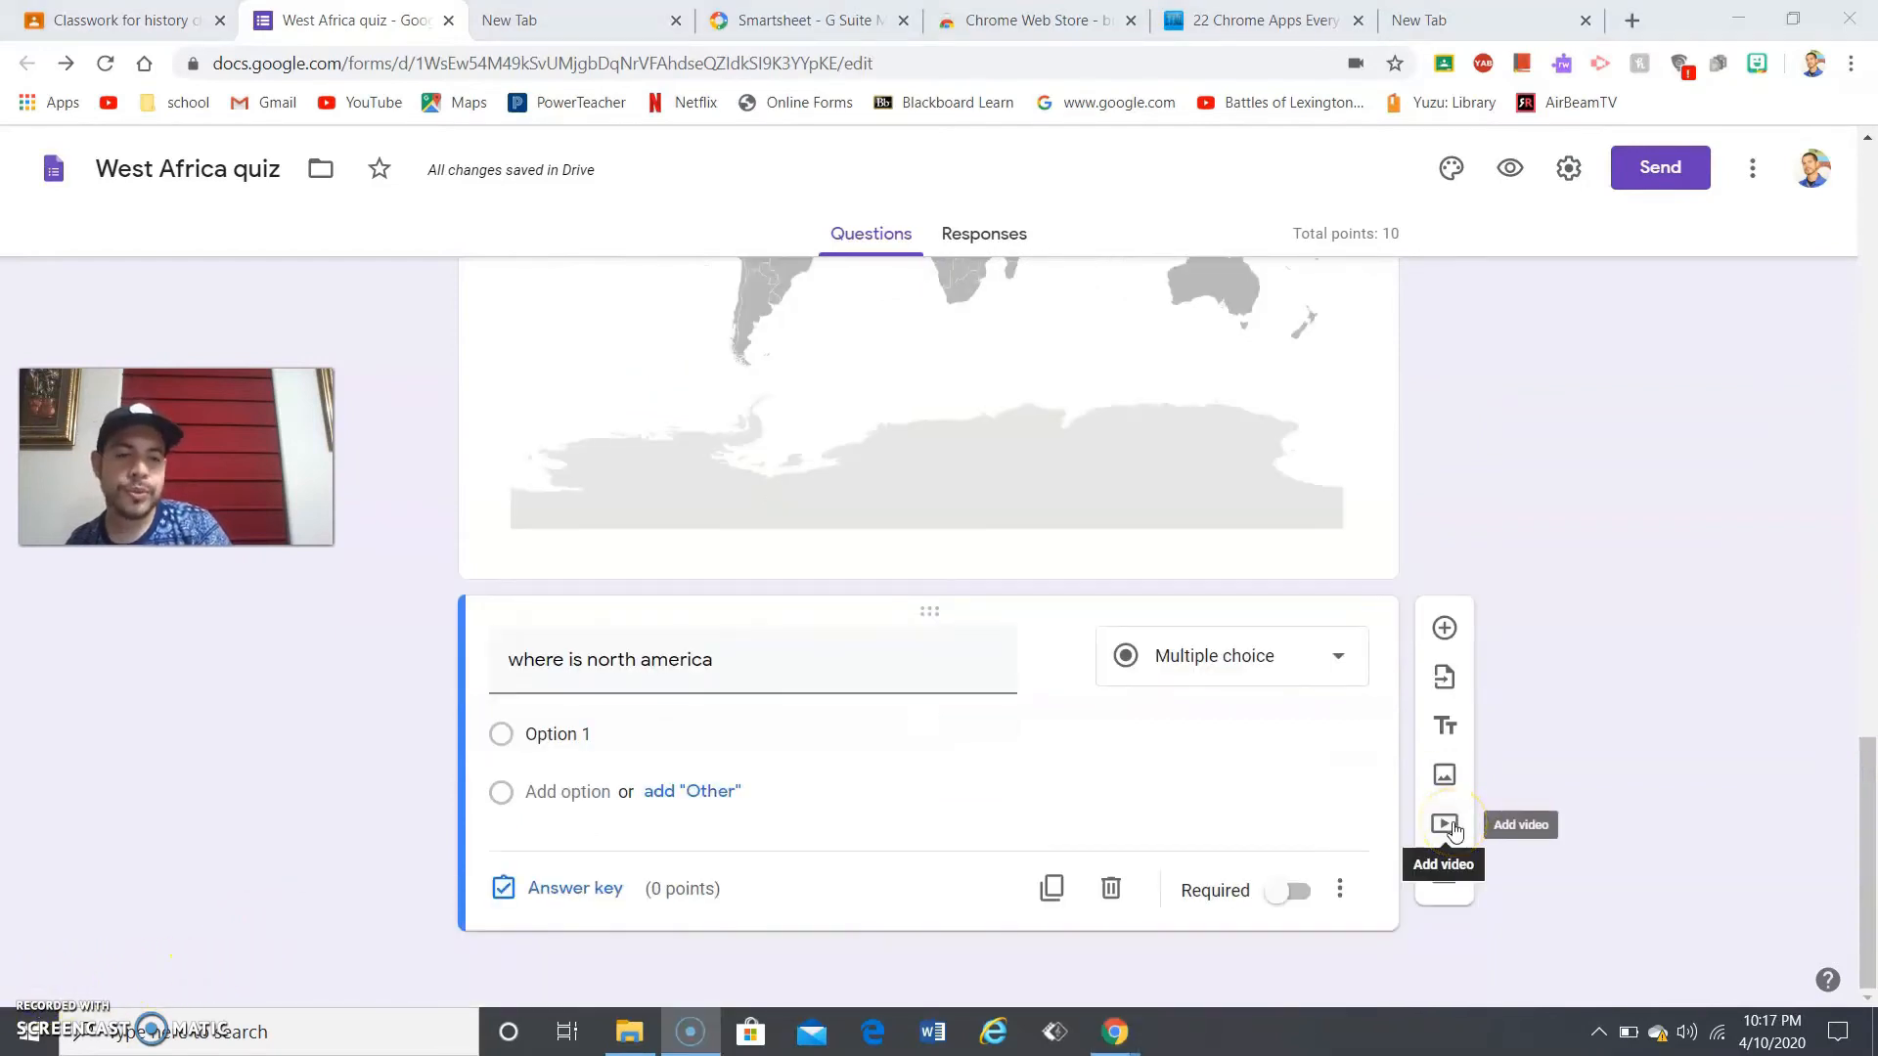
- Search YouTube for 'the black death' in the Select Video dialog and pick the plague result
click(1451, 827)
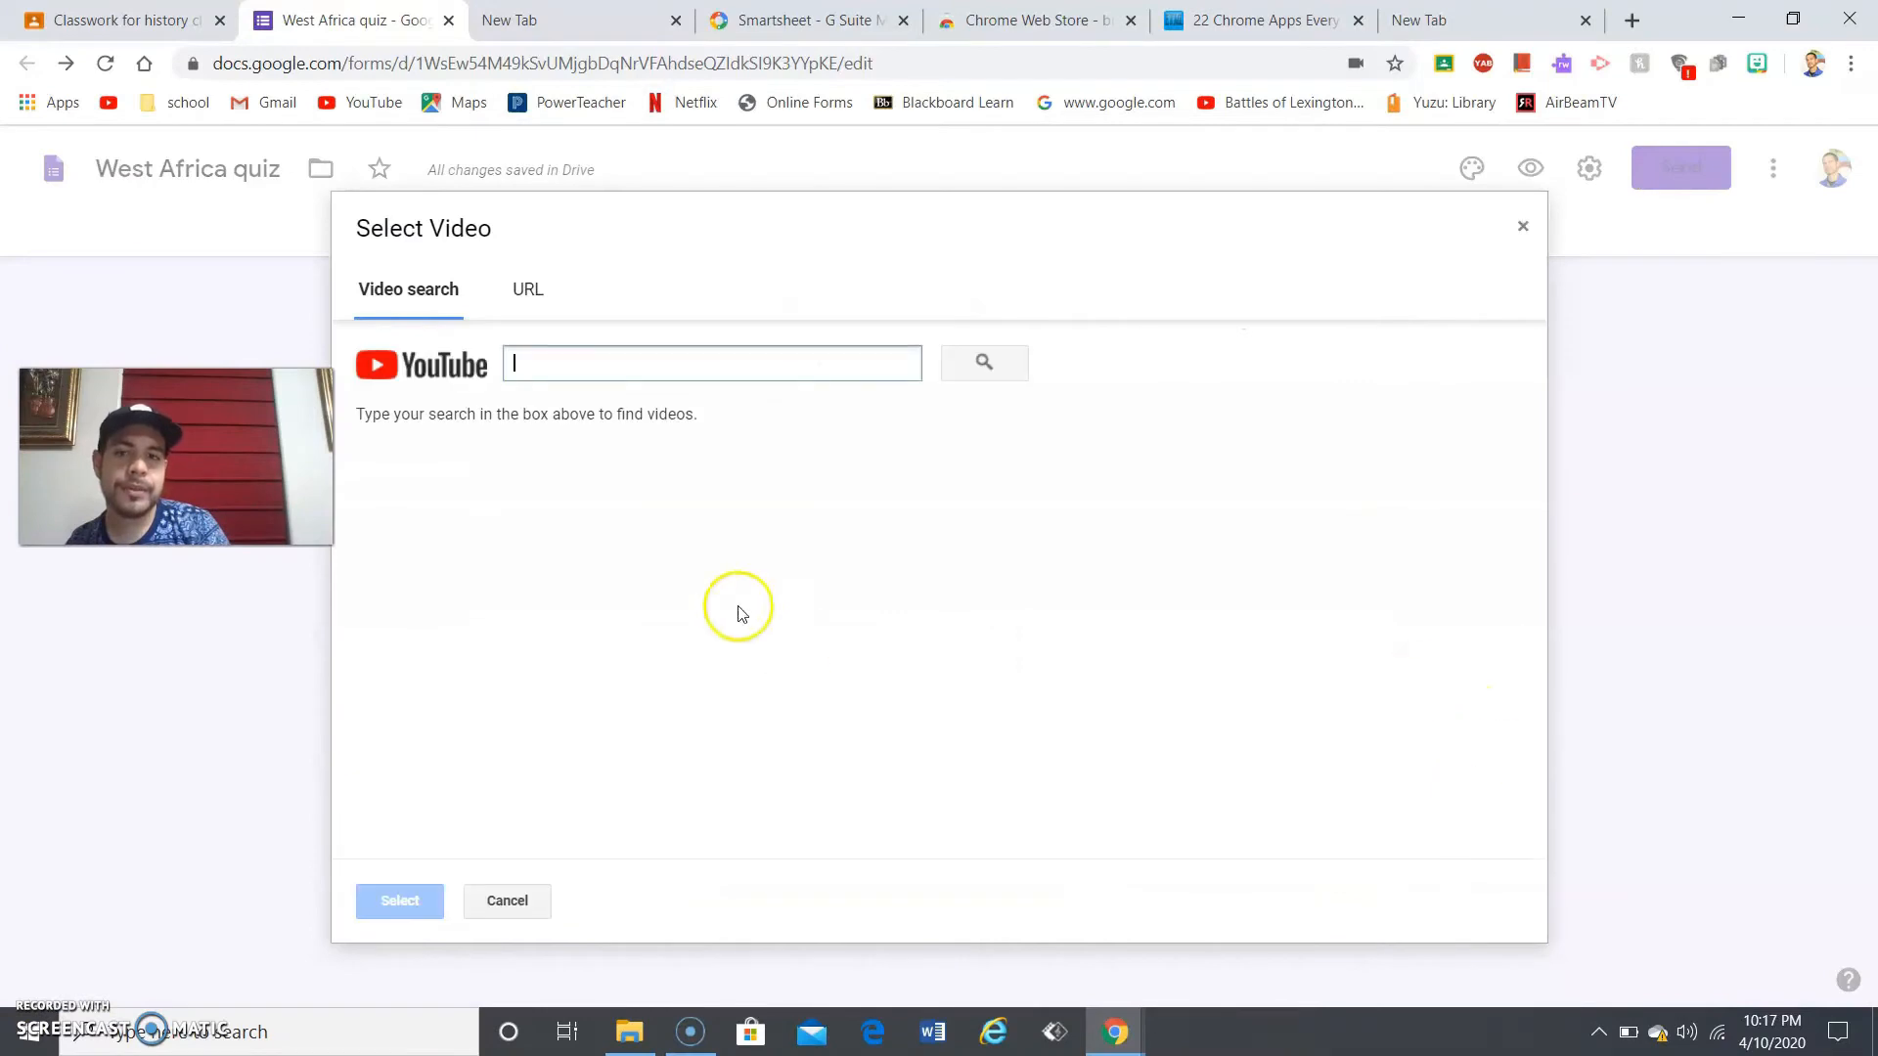
click(822, 362)
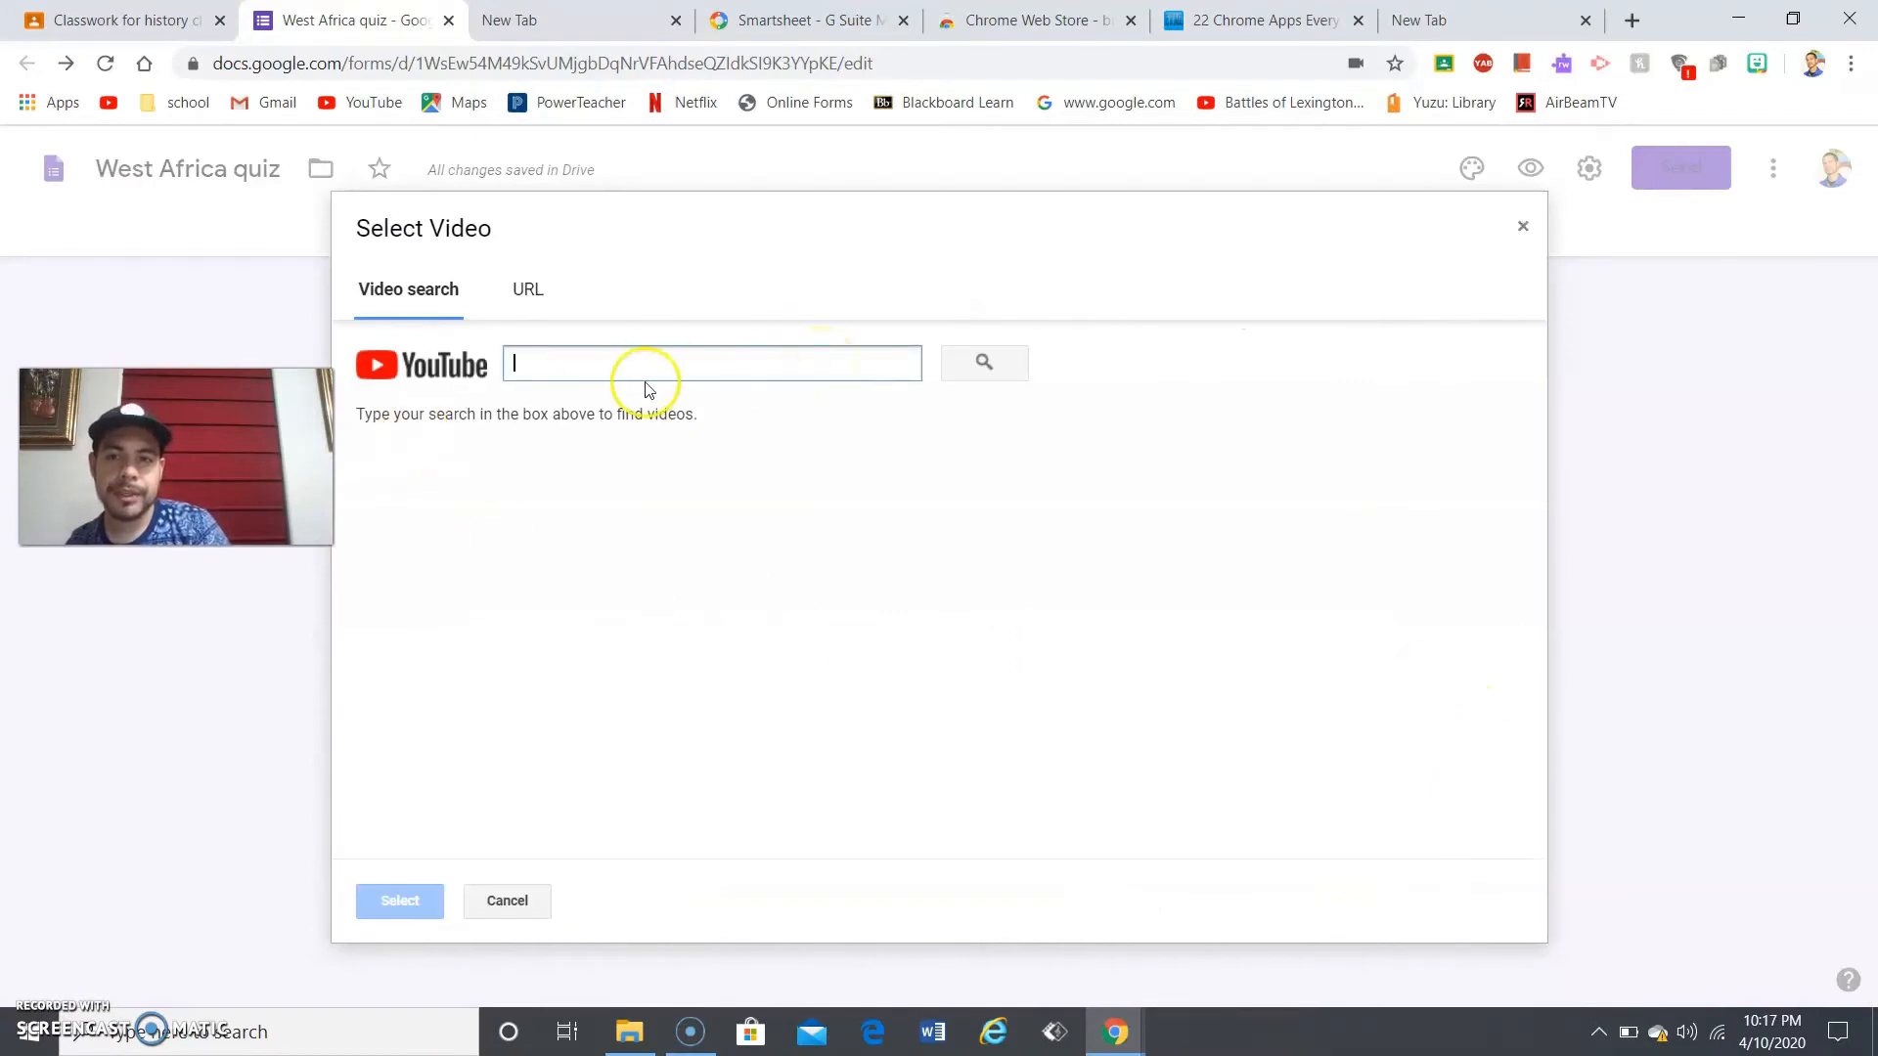
text(the black death)
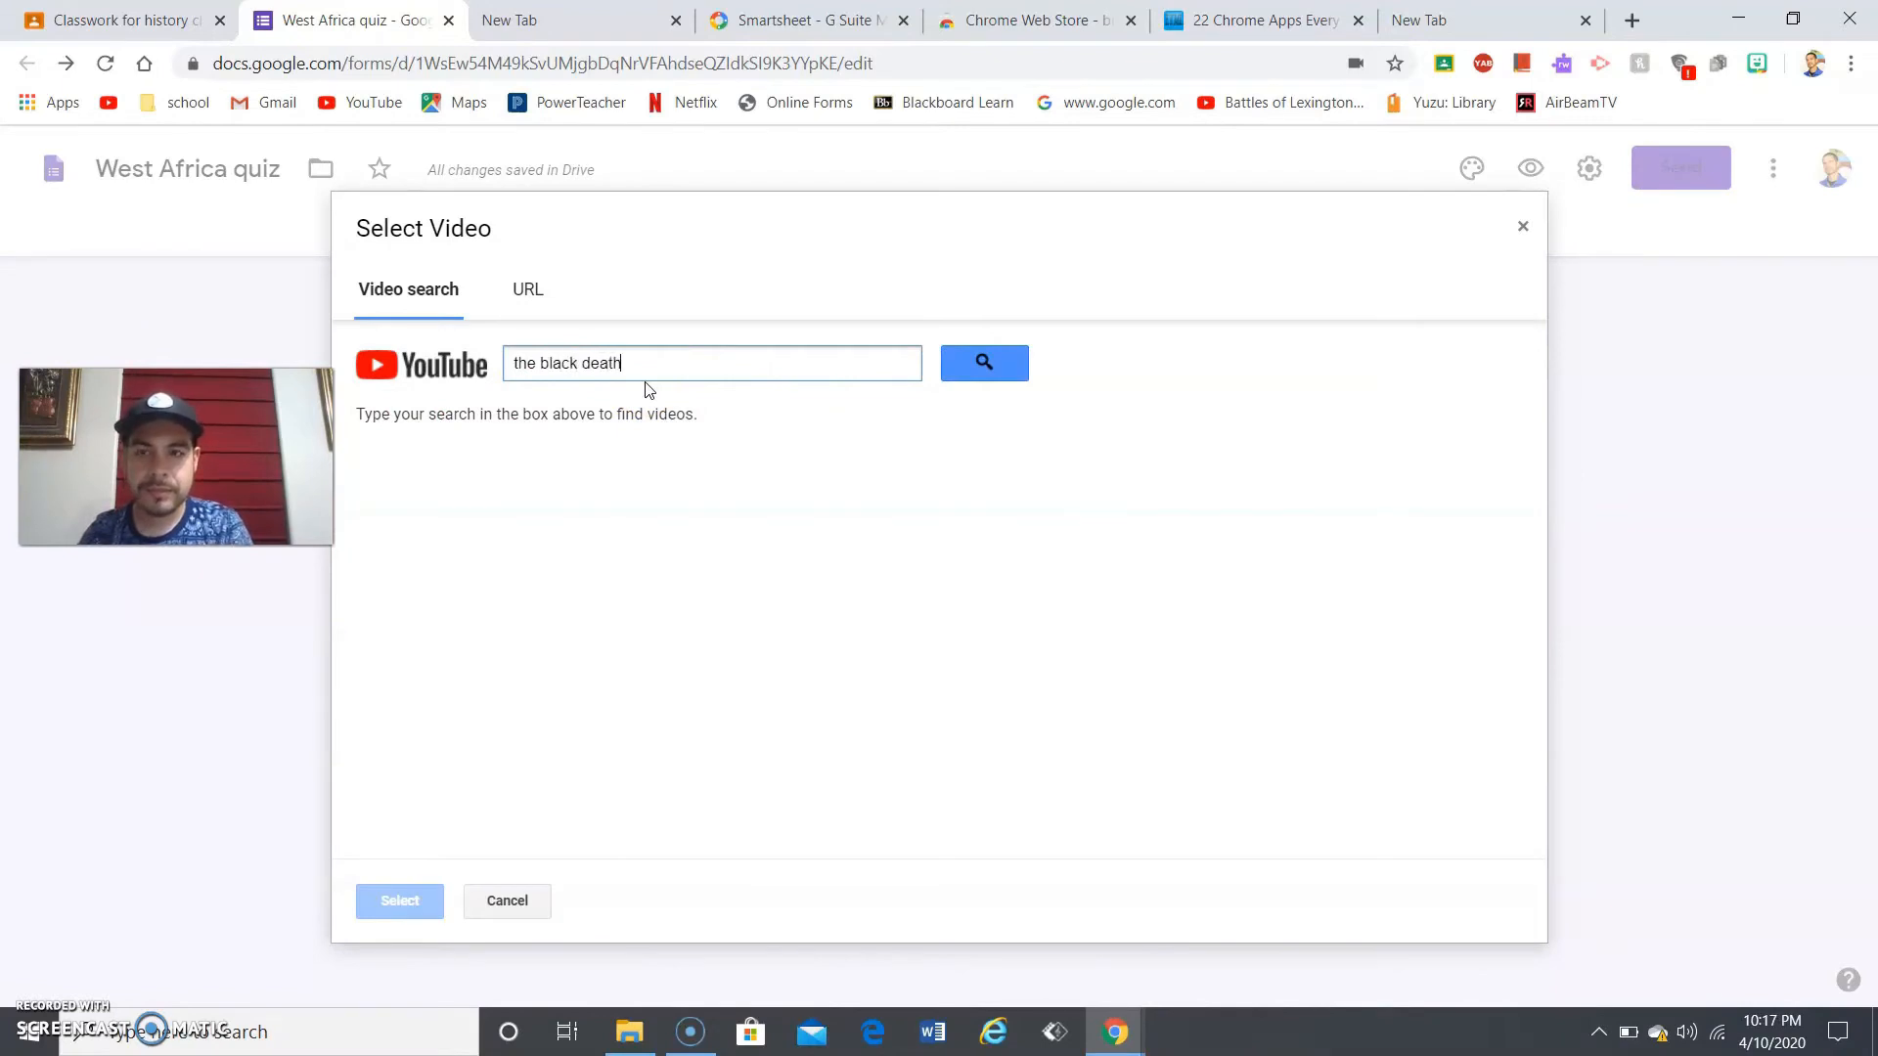
key(Return)
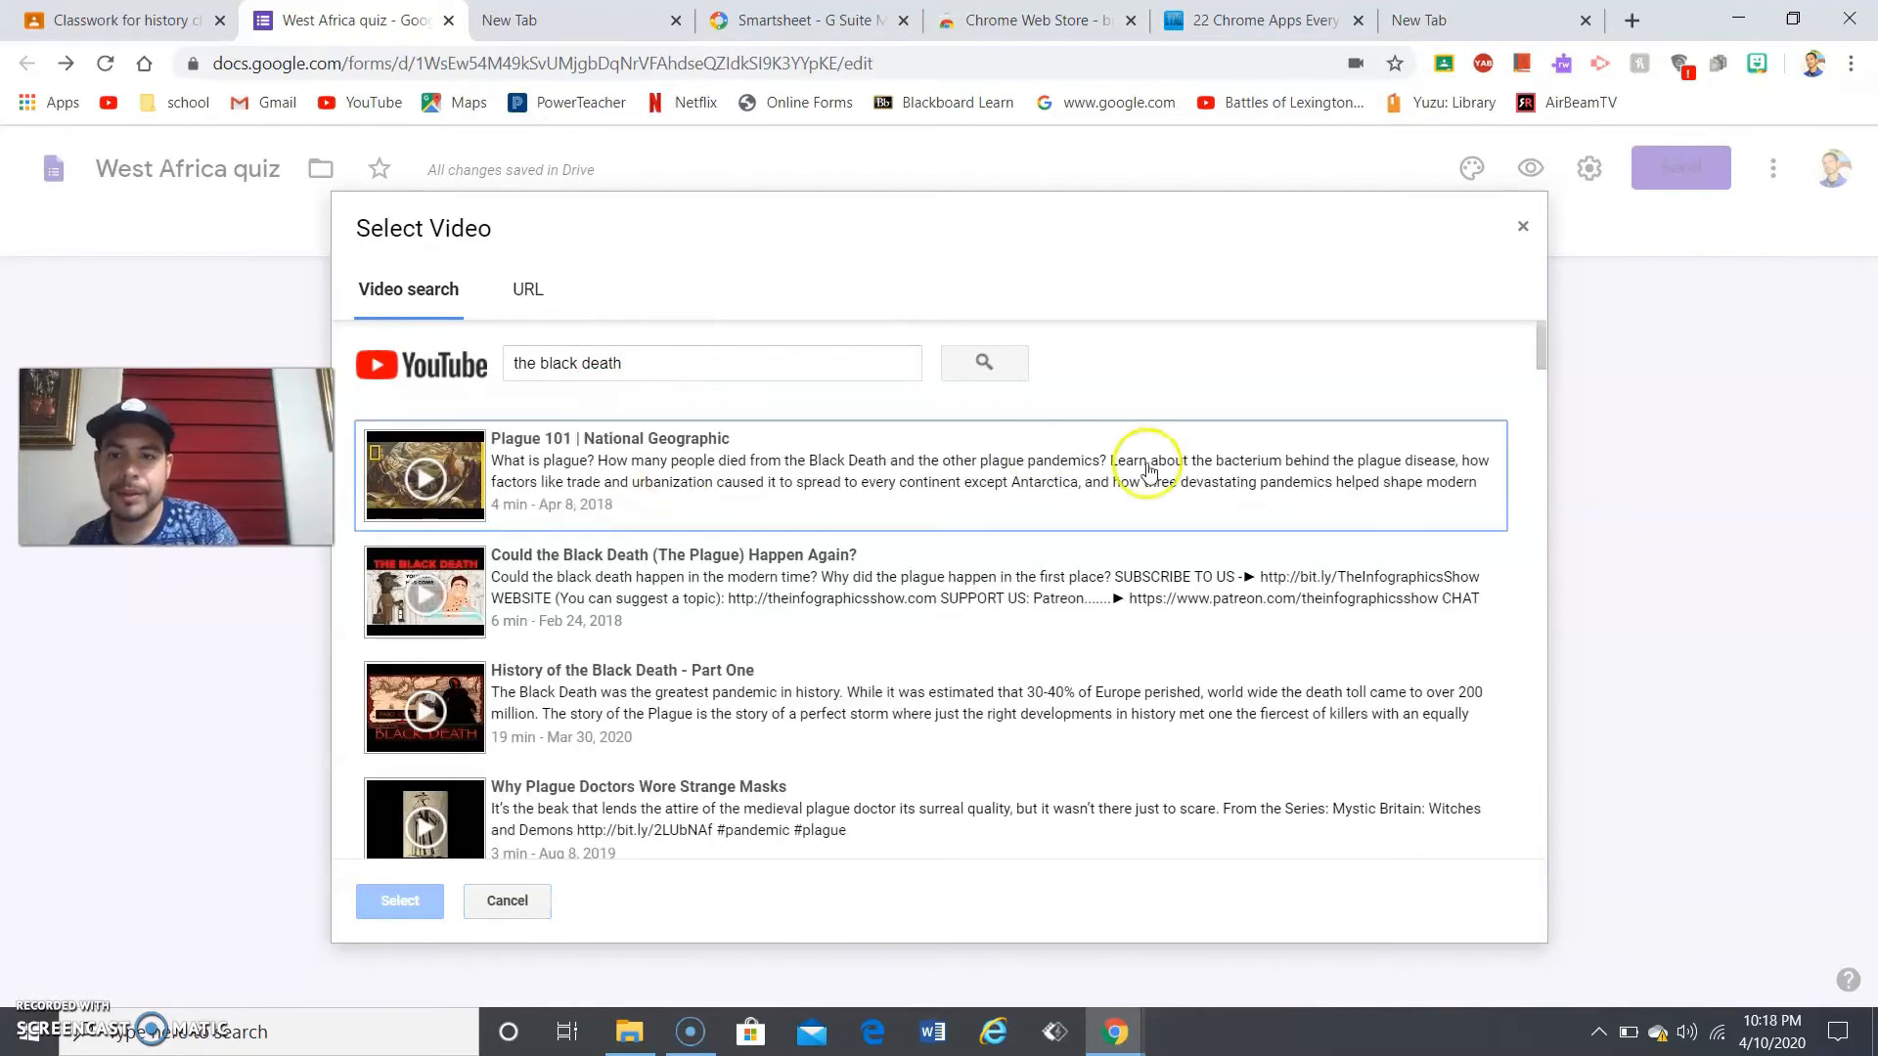
click(813, 587)
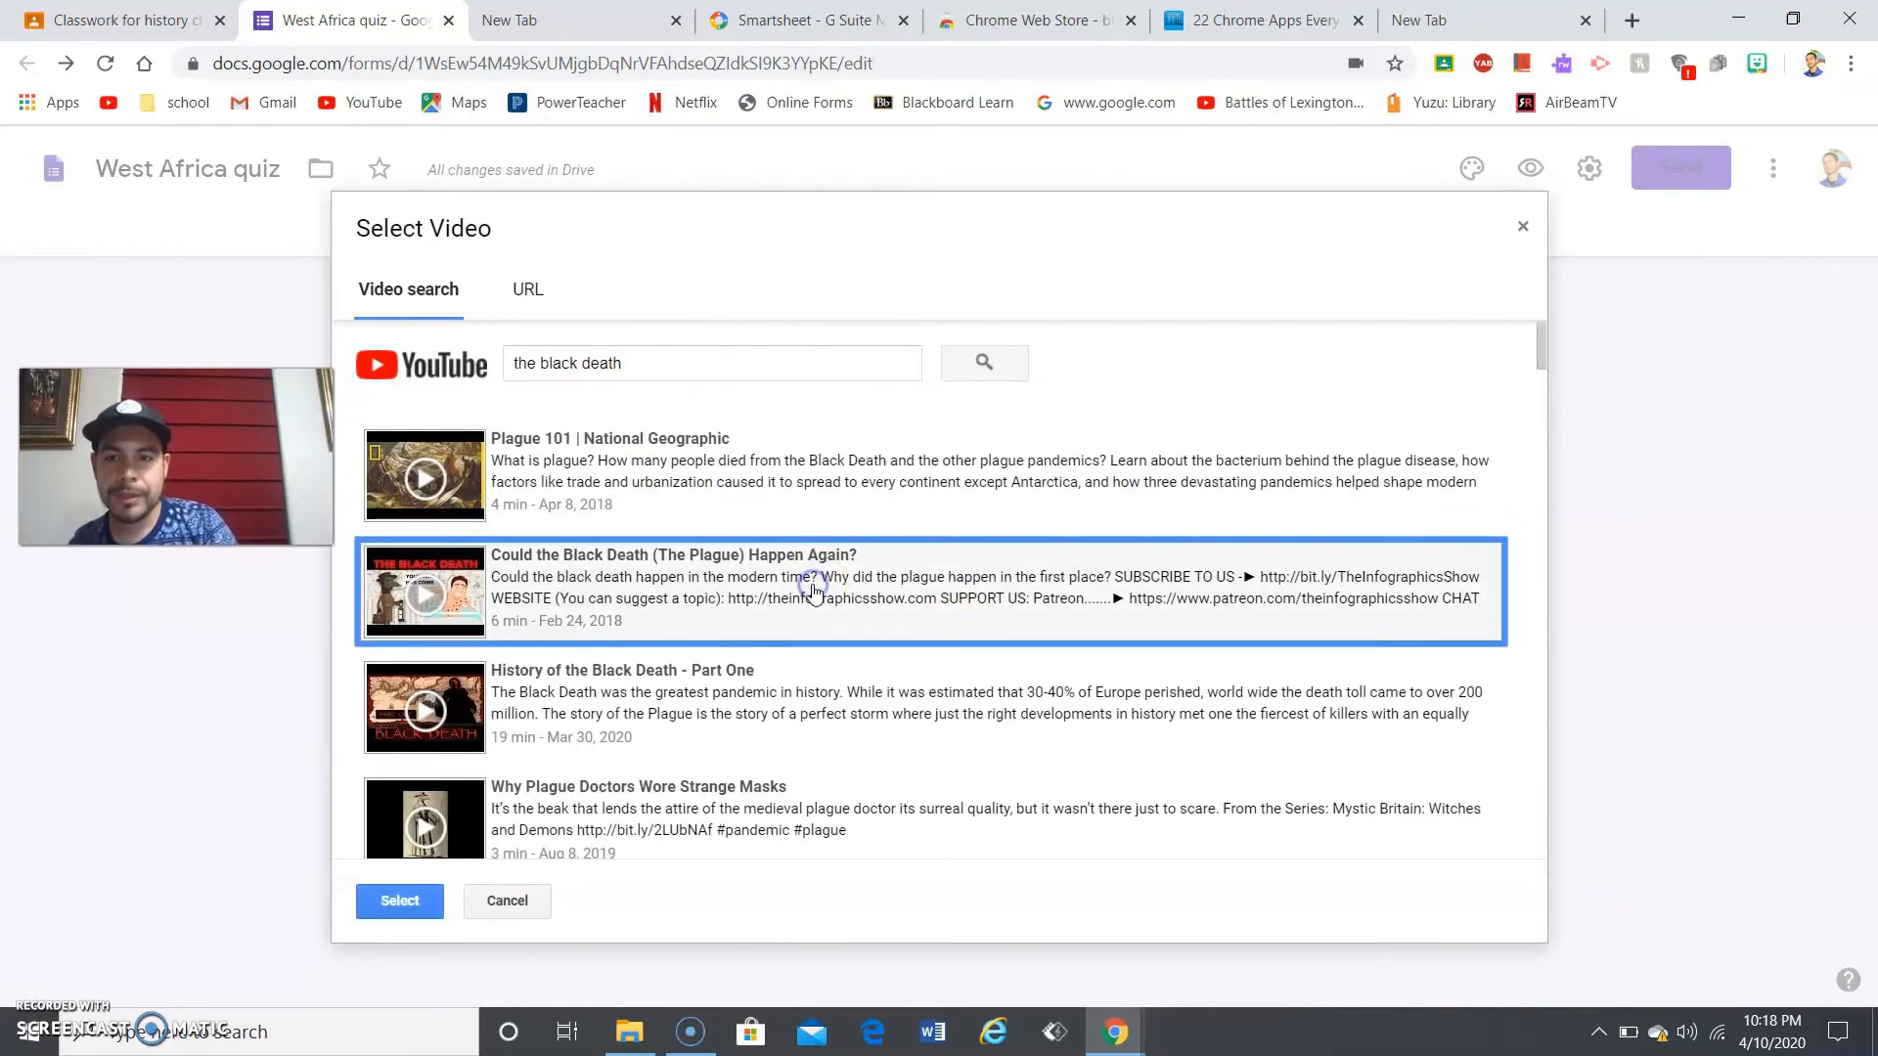
- Try the URL tab, return to Video search, then switch to the New Tab browser tab
click(508, 293)
click(597, 347)
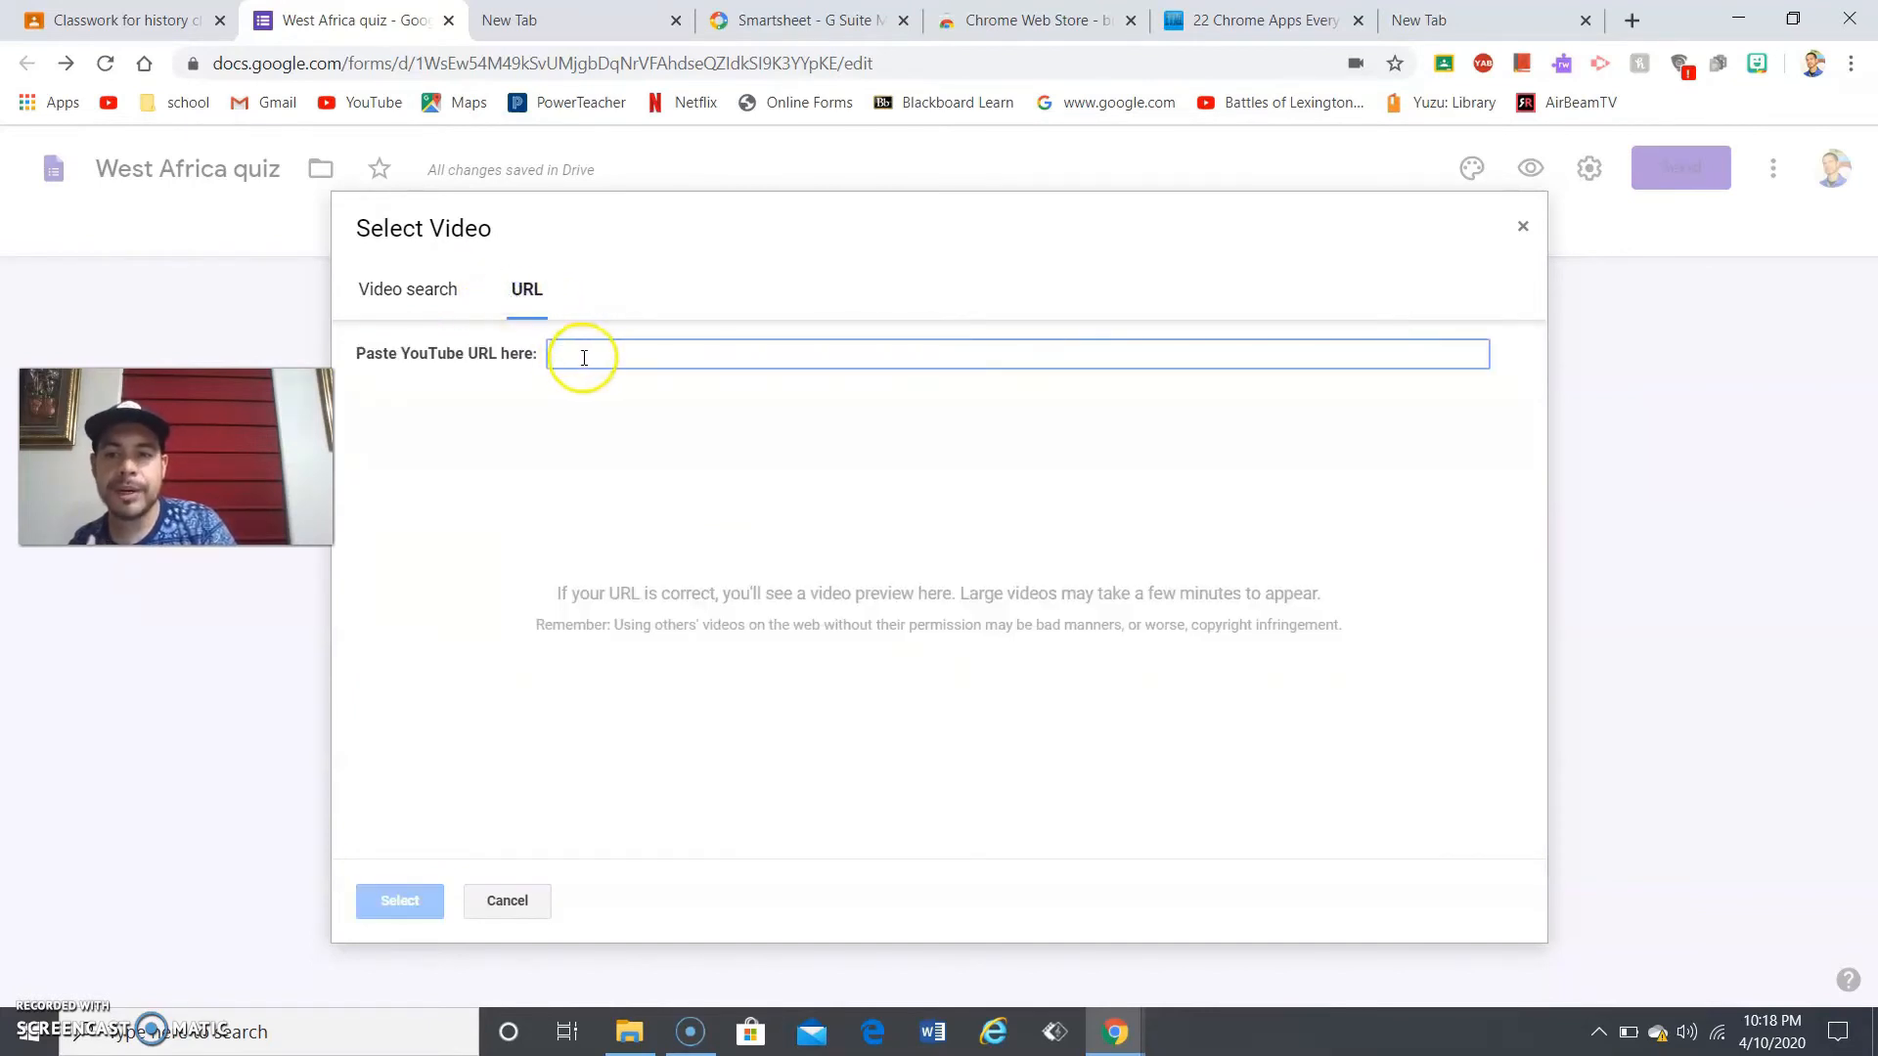
click(428, 313)
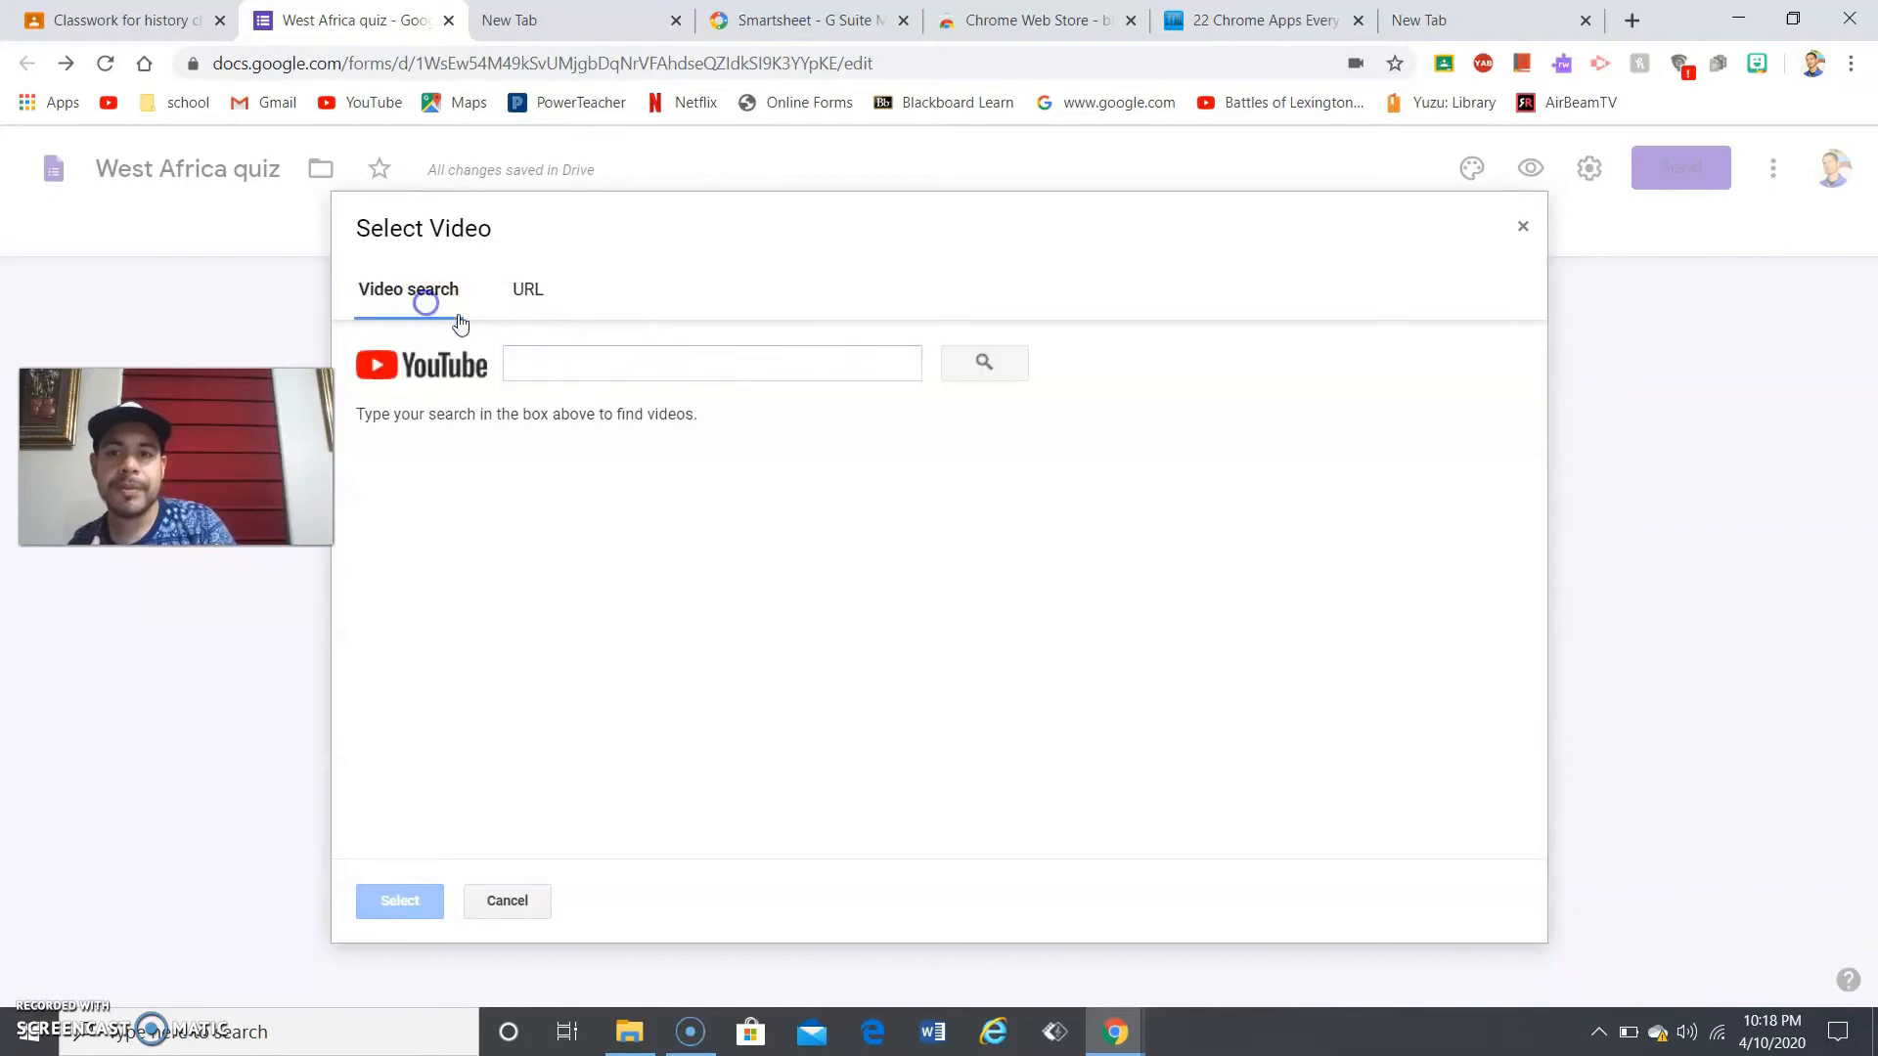
click(537, 353)
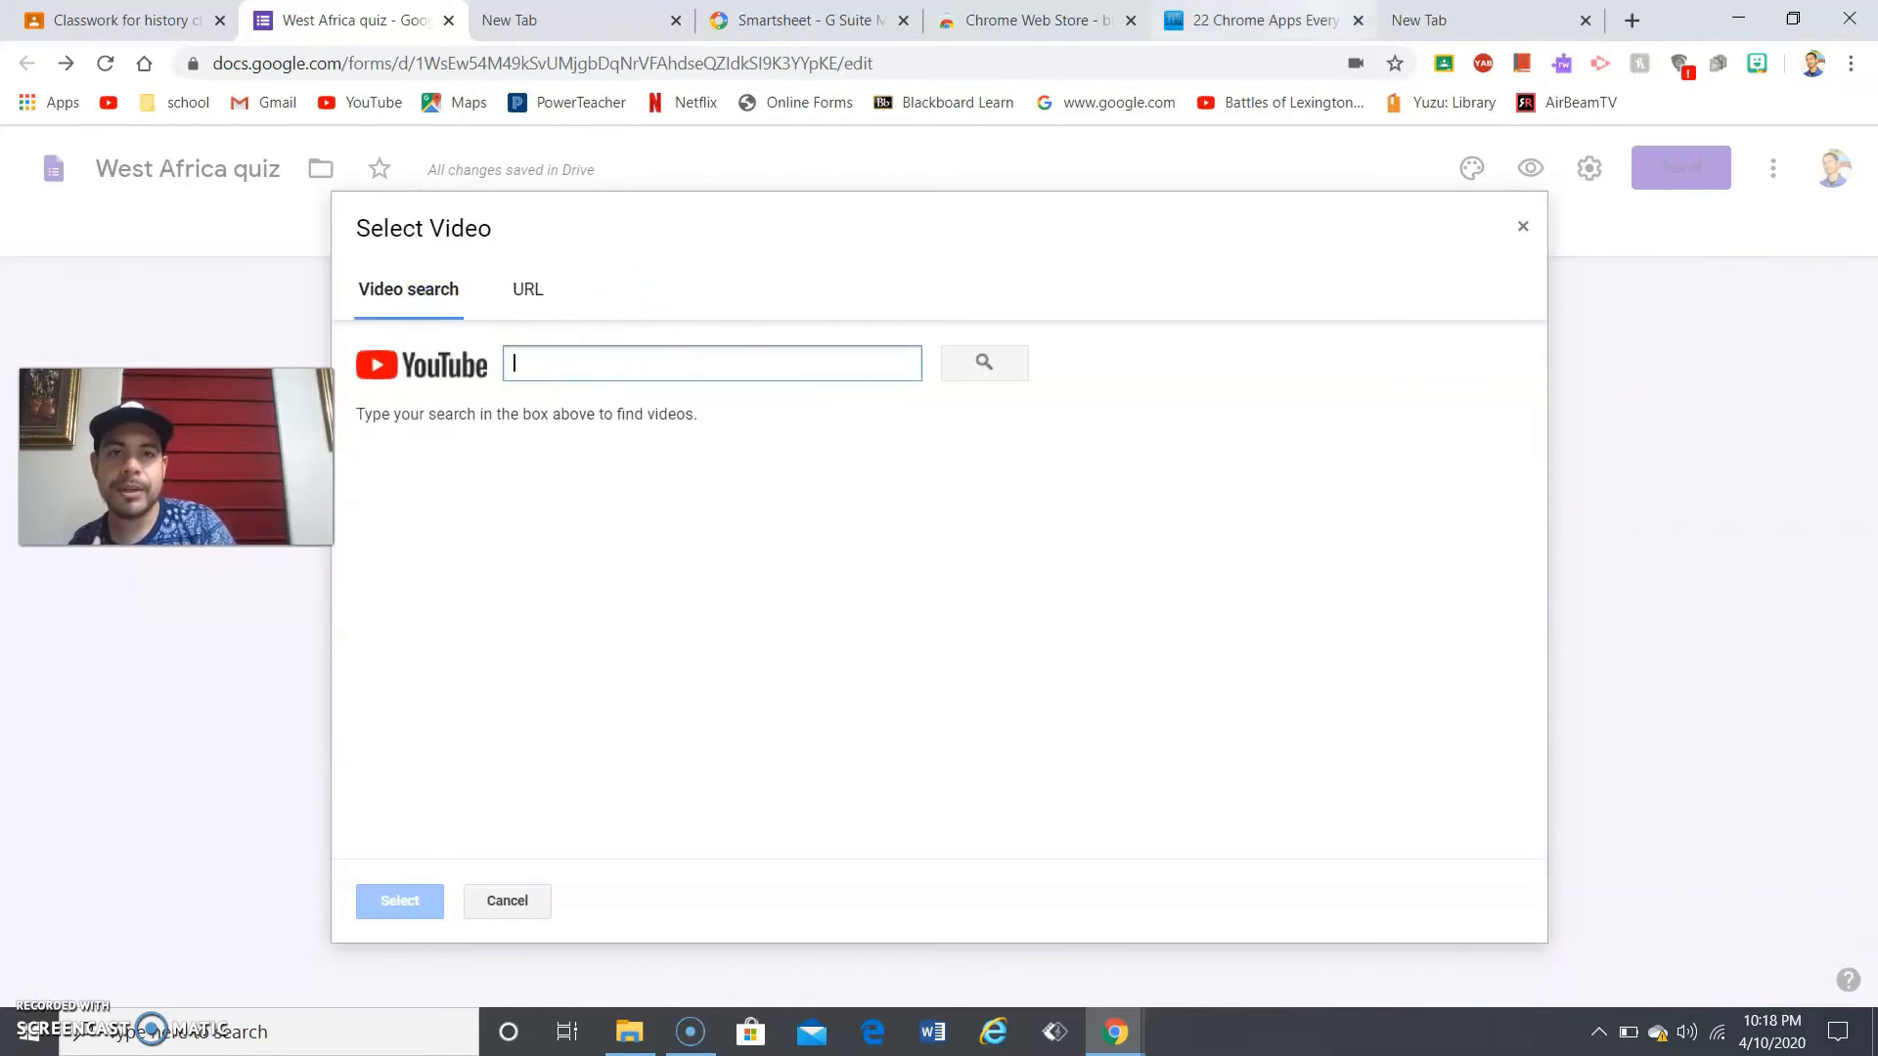
click(1418, 20)
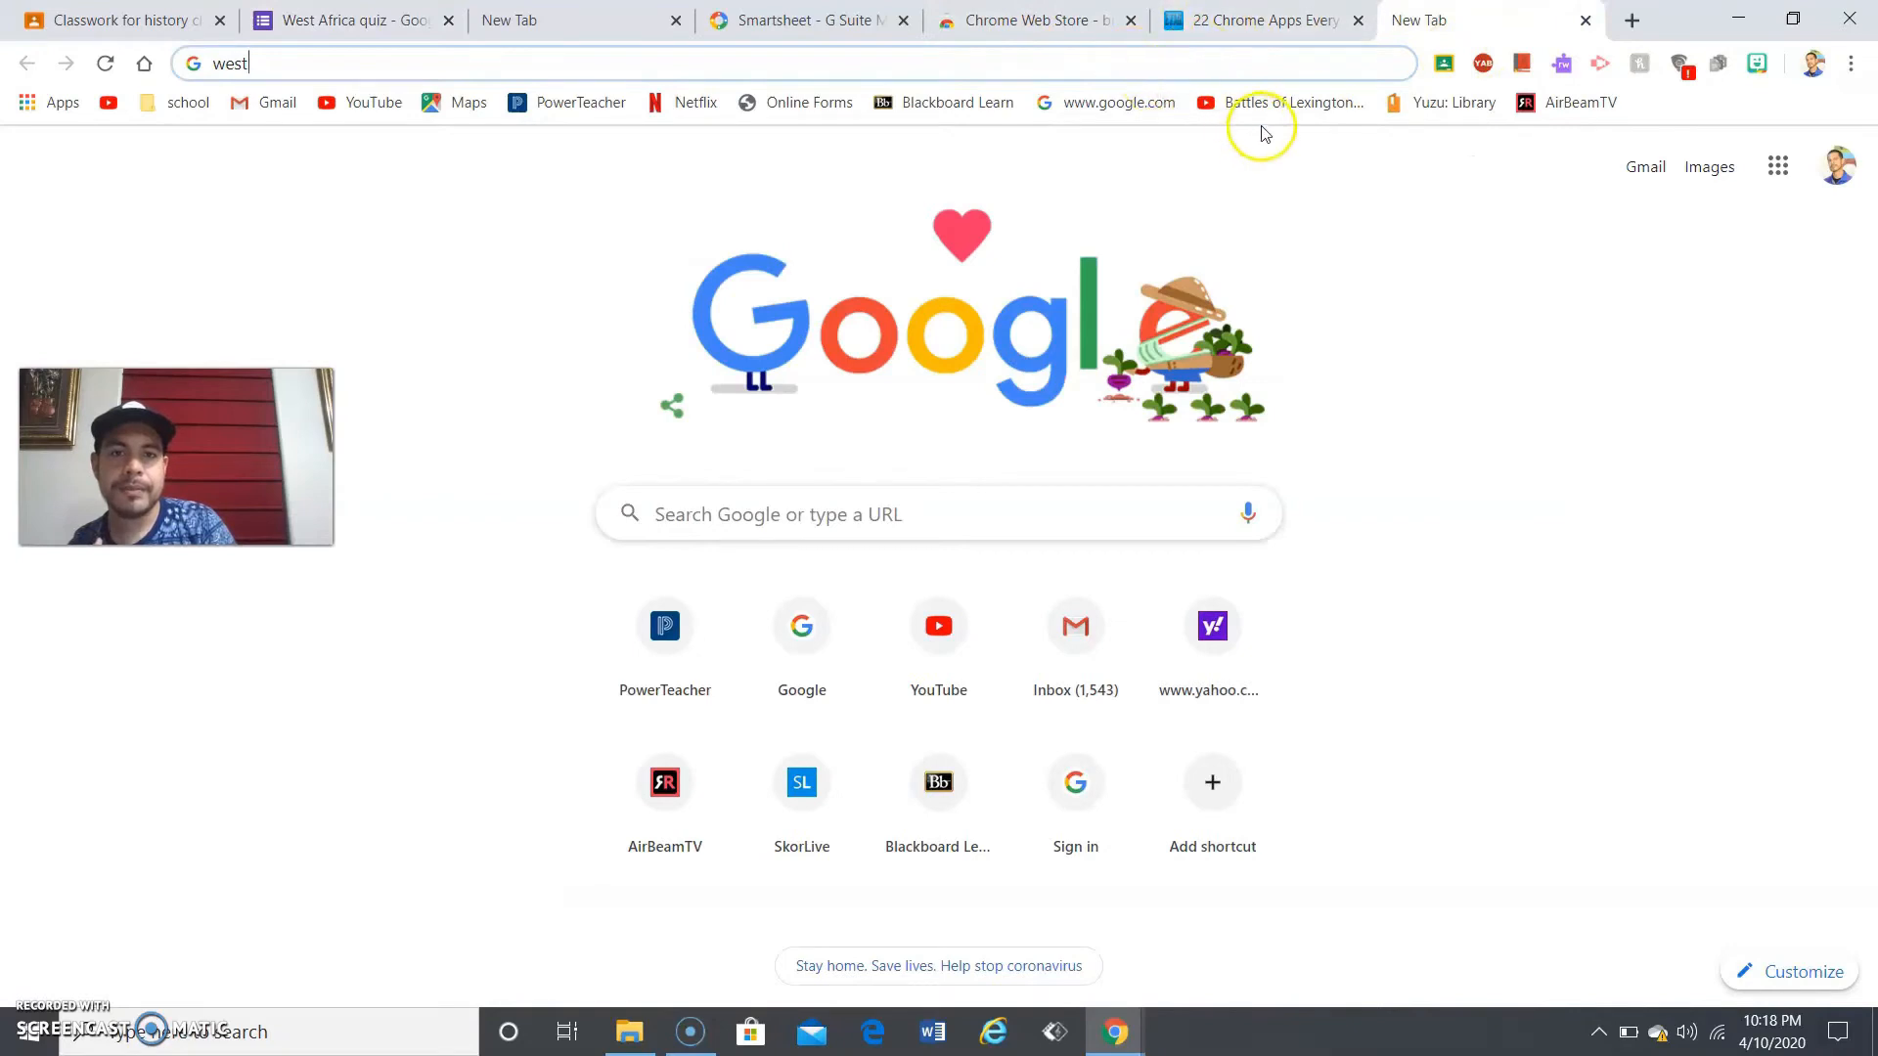
- Open the Battles of Lexington & Concord video, cut its address-bar URL, and return to the quiz tab
click(1223, 99)
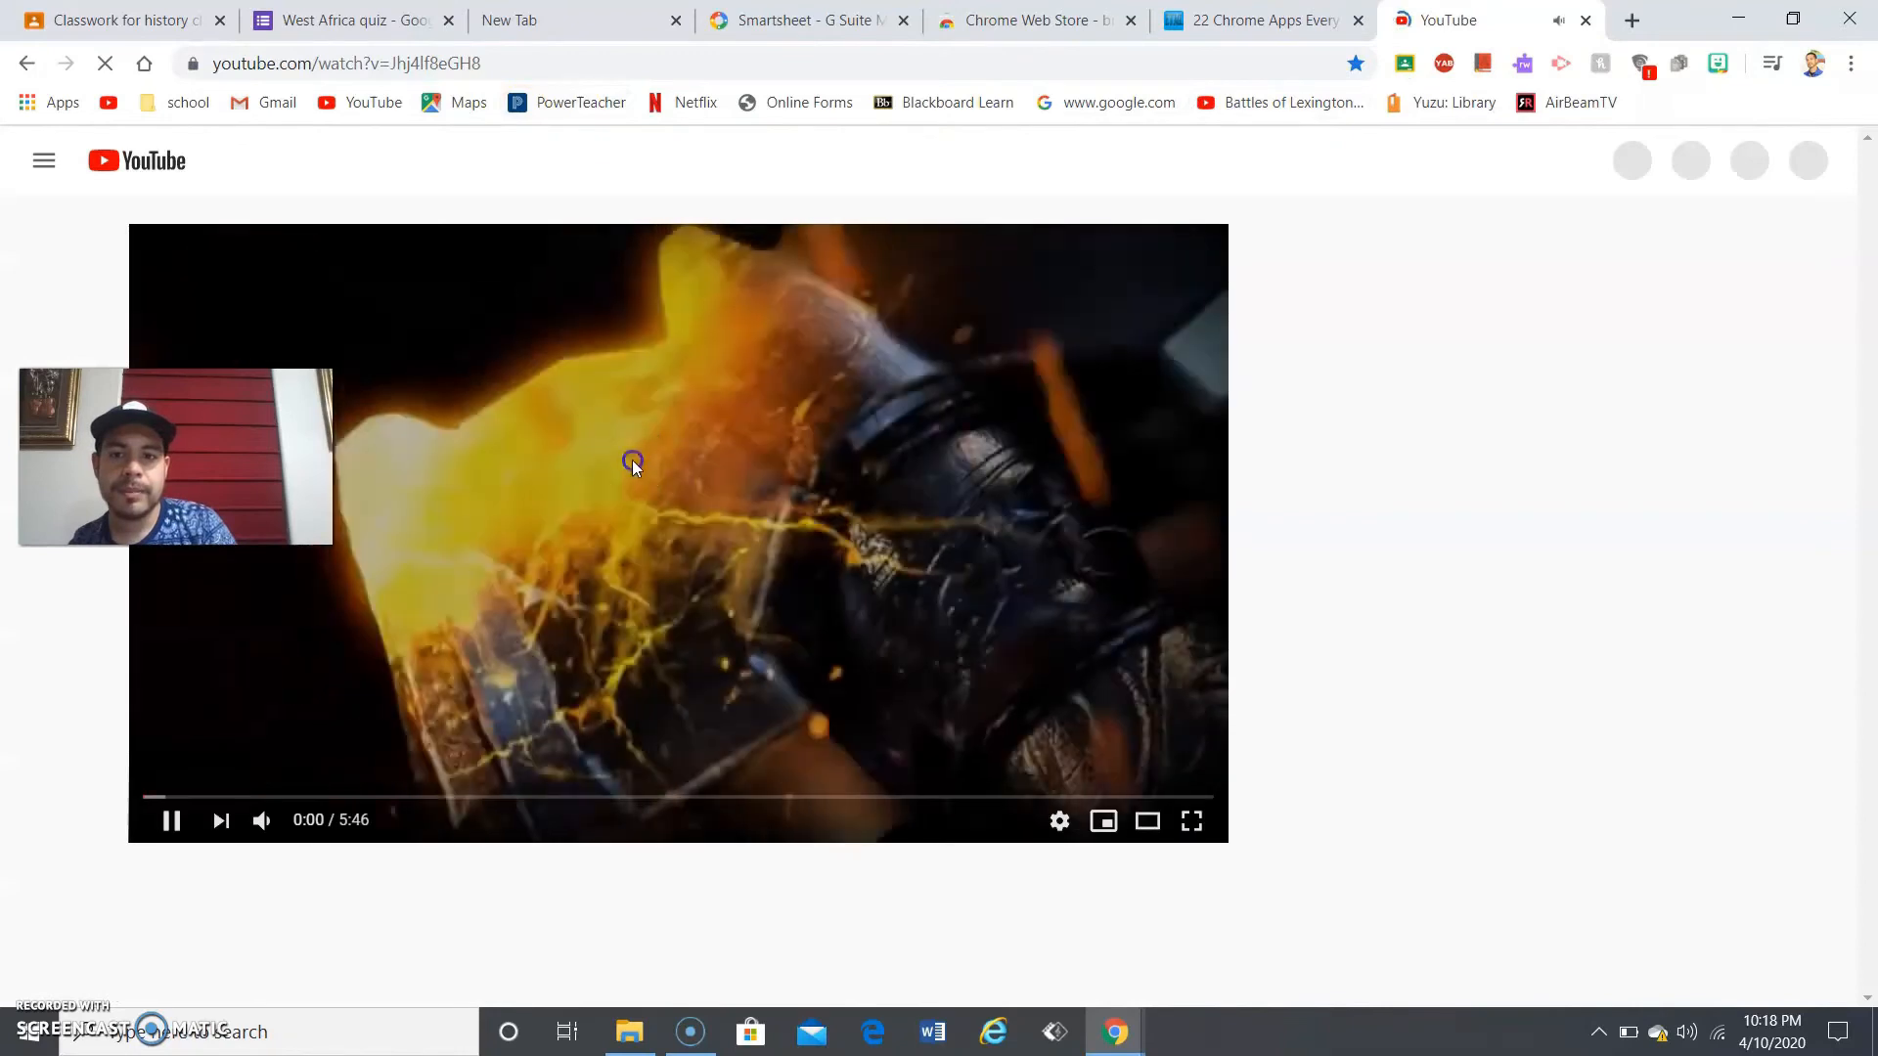
click(632, 461)
double_click(328, 69)
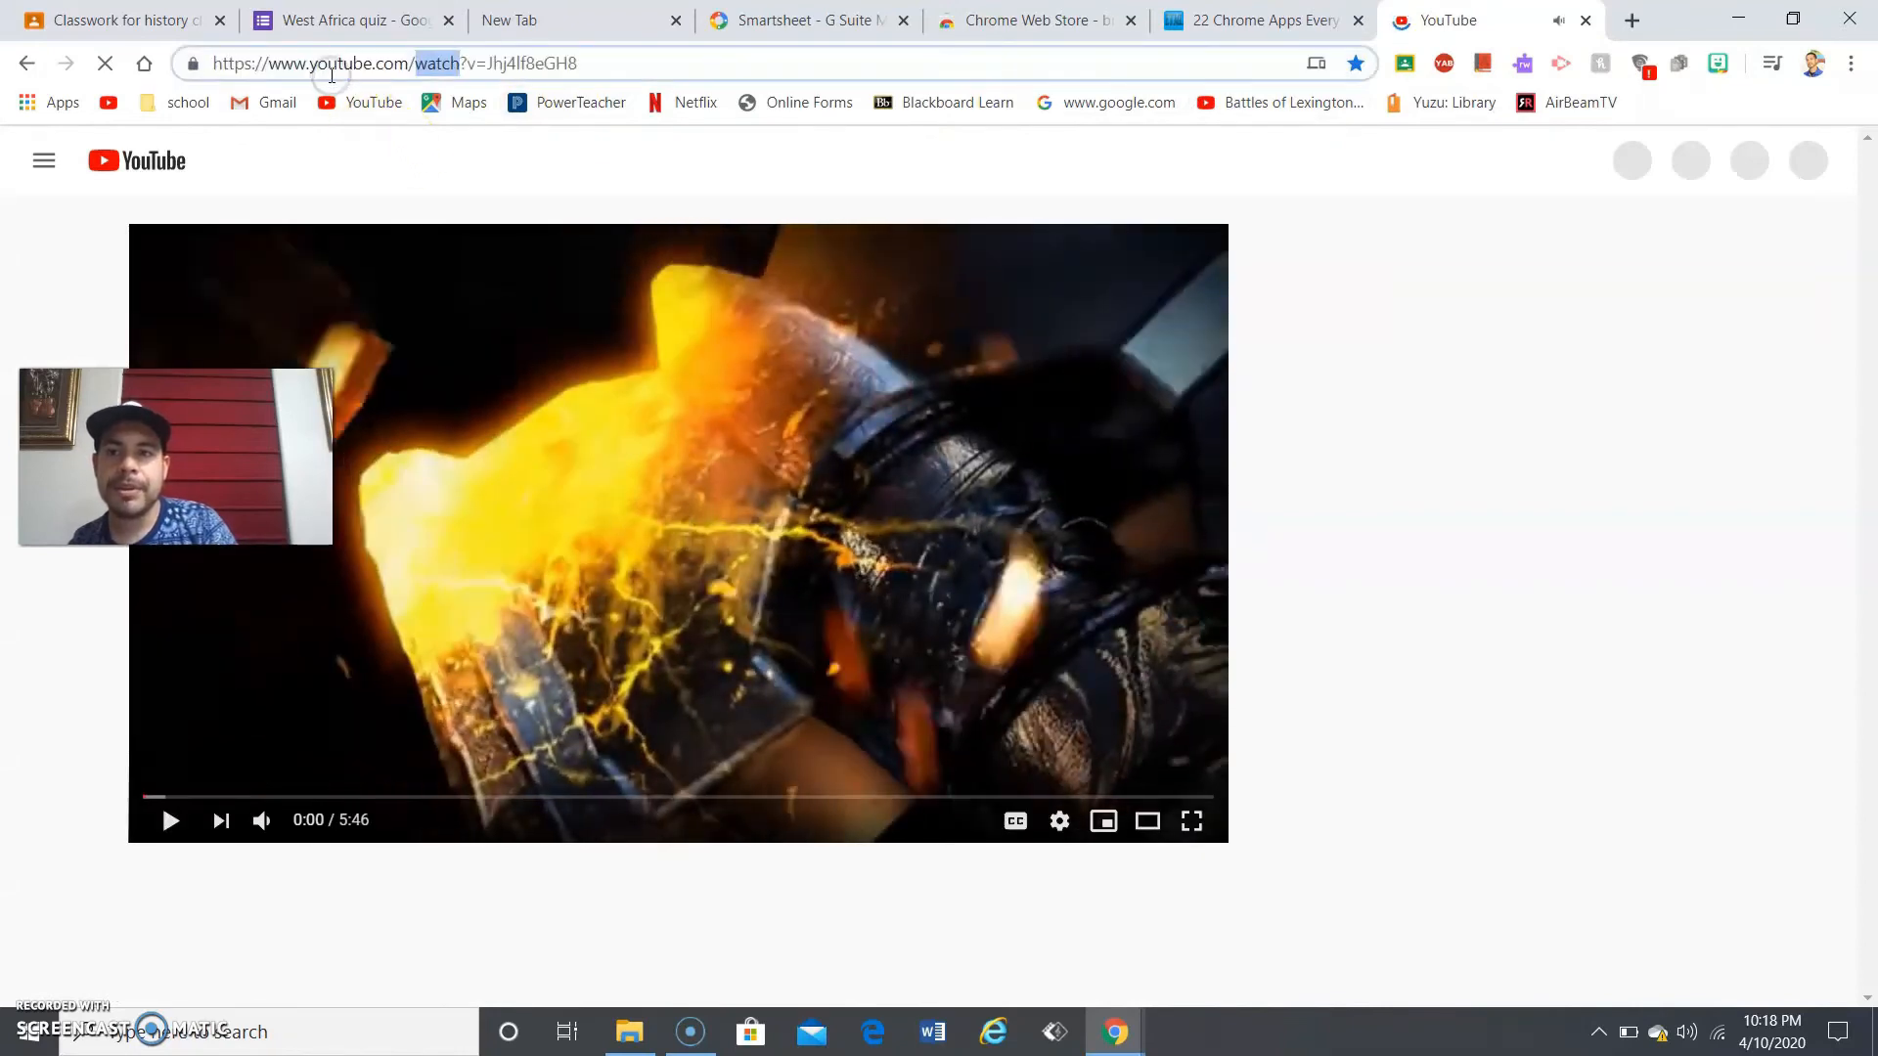
triple_click(331, 64)
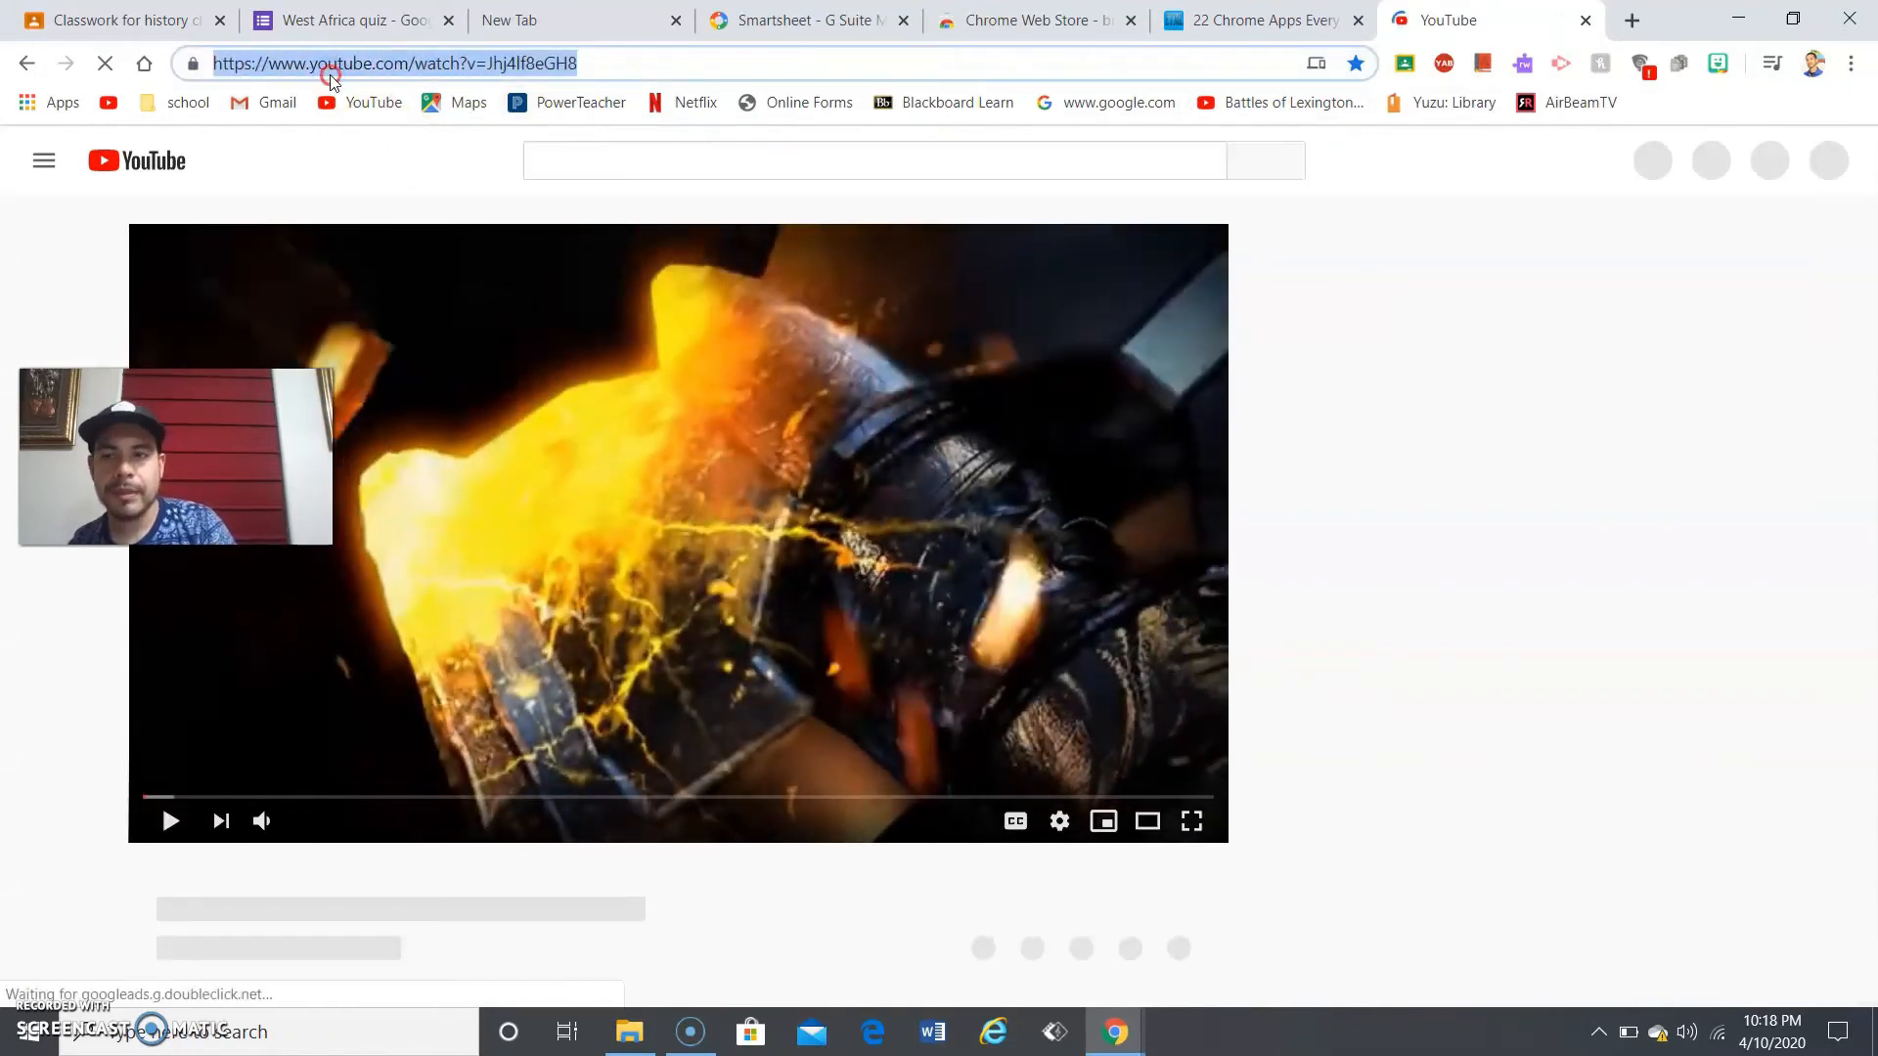
double_click(337, 68)
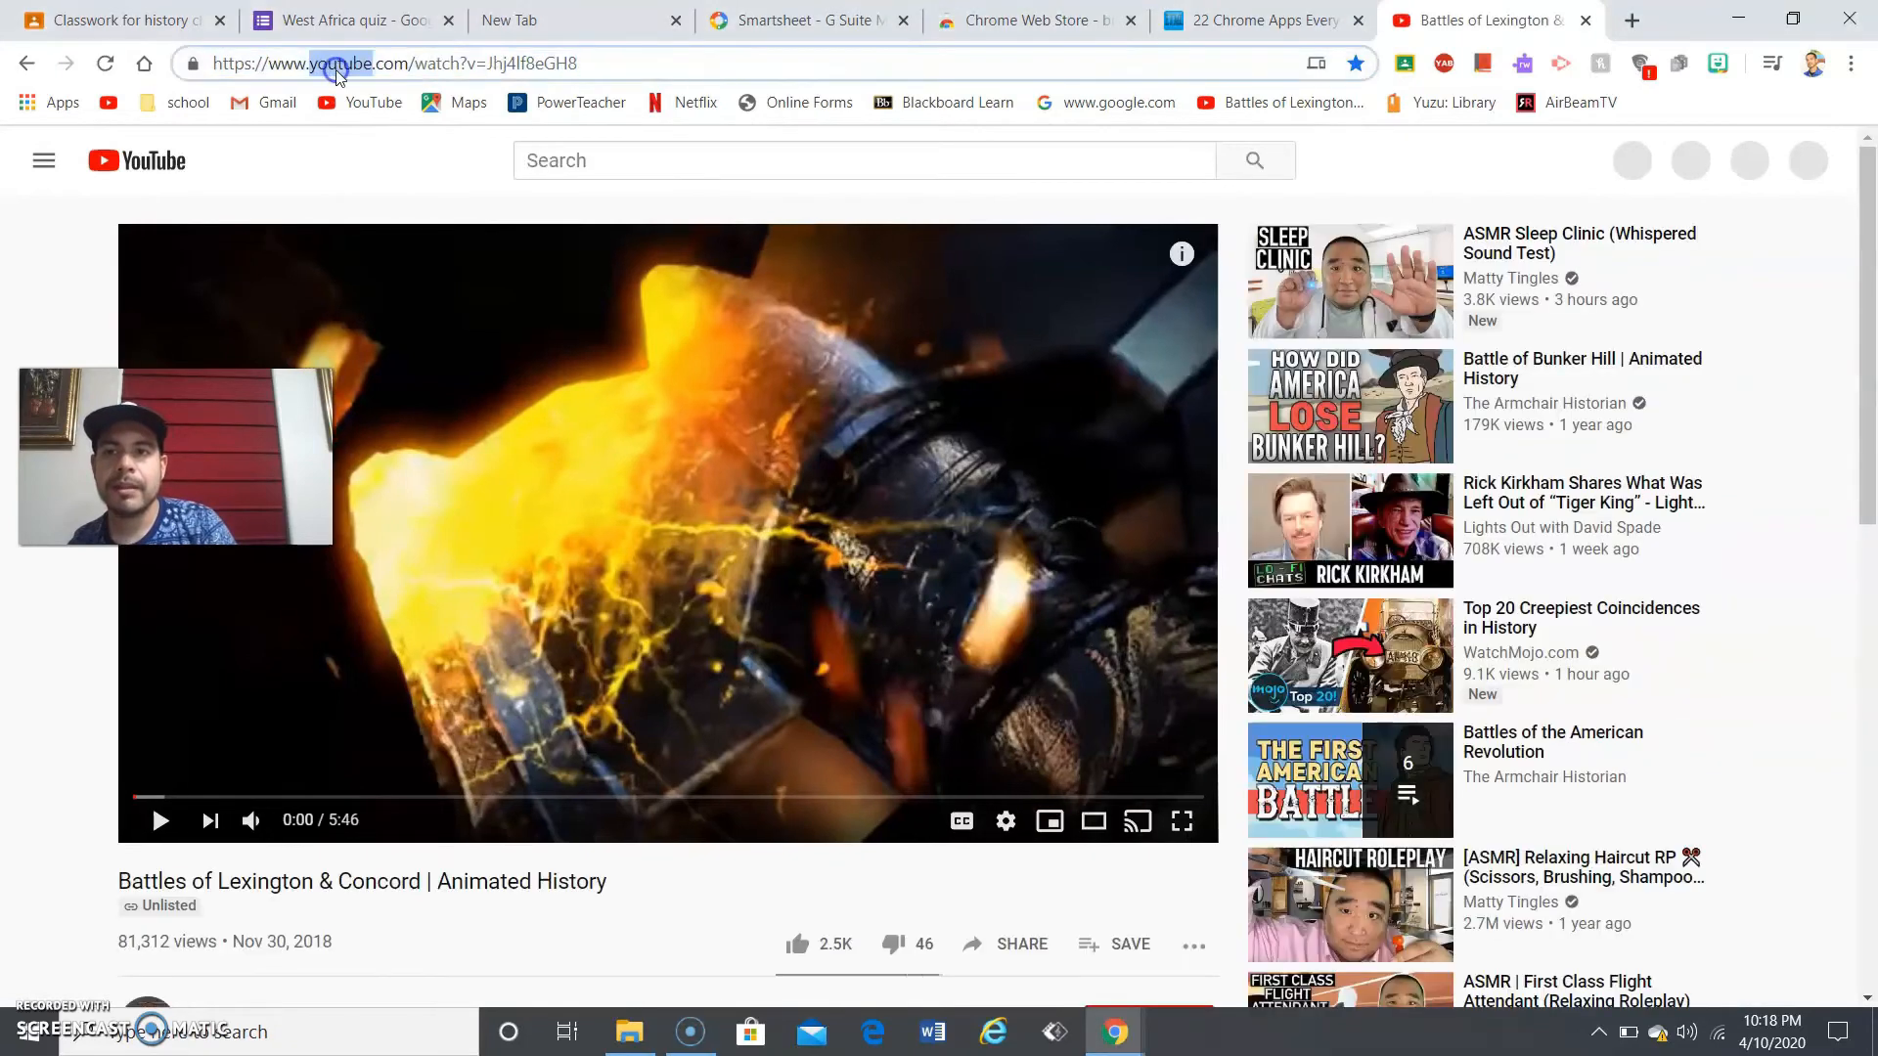
click(336, 69)
key(ctrl+c)
right_click(336, 66)
click(463, 212)
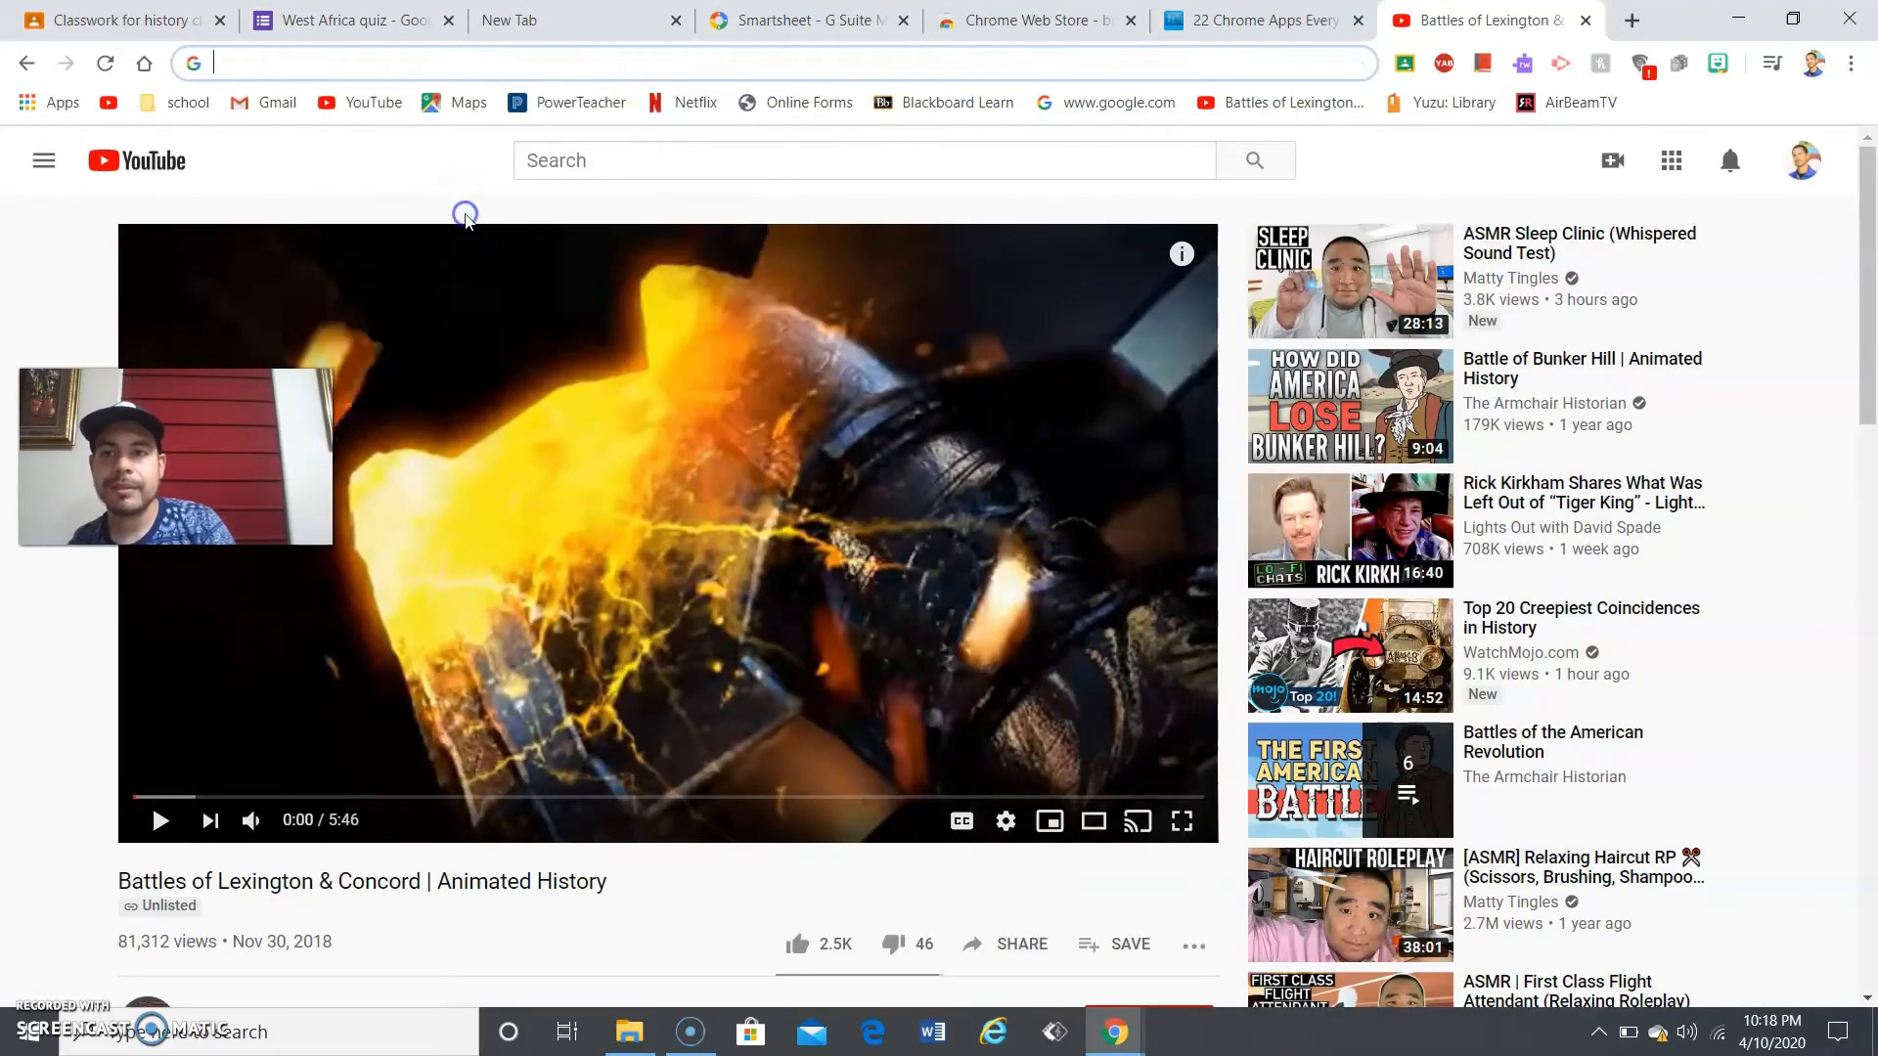
click(337, 20)
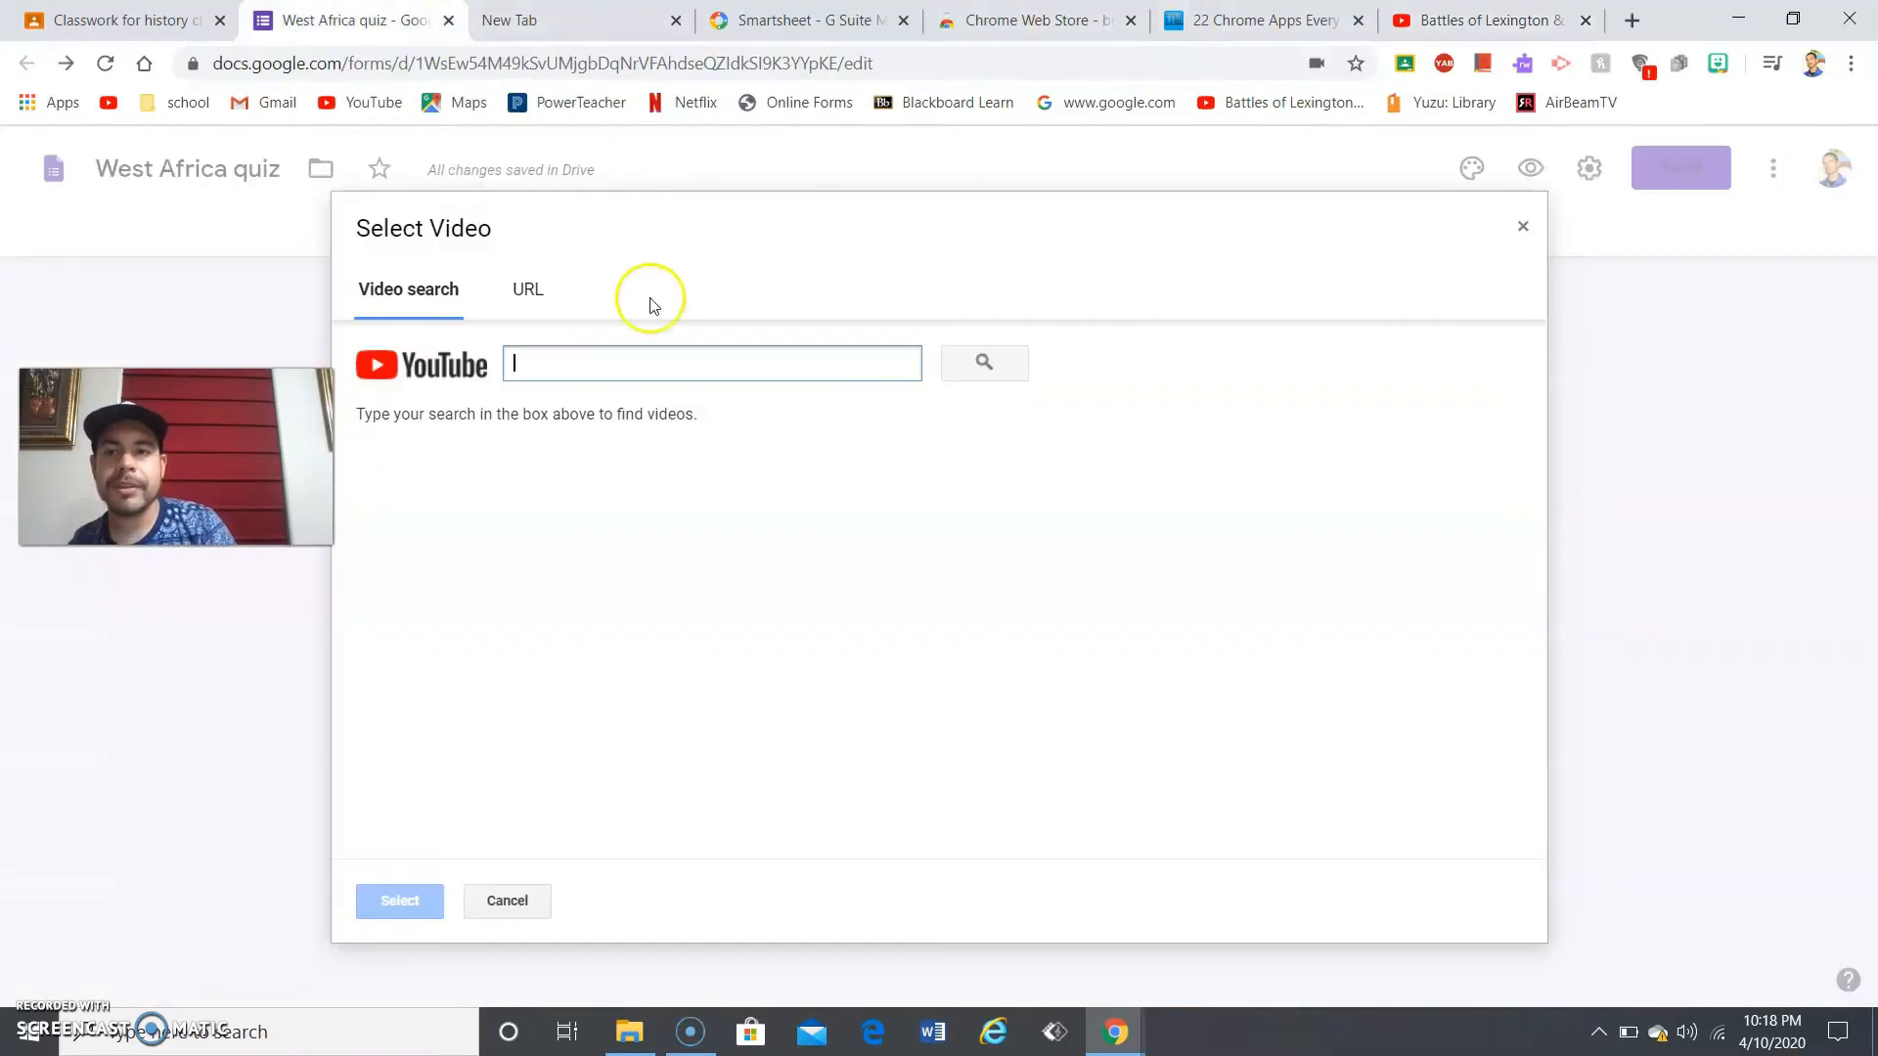
- Paste the Lexington & Concord YouTube URL into Select Video, search it, and insert the result
click(563, 358)
key(ctrl+v)
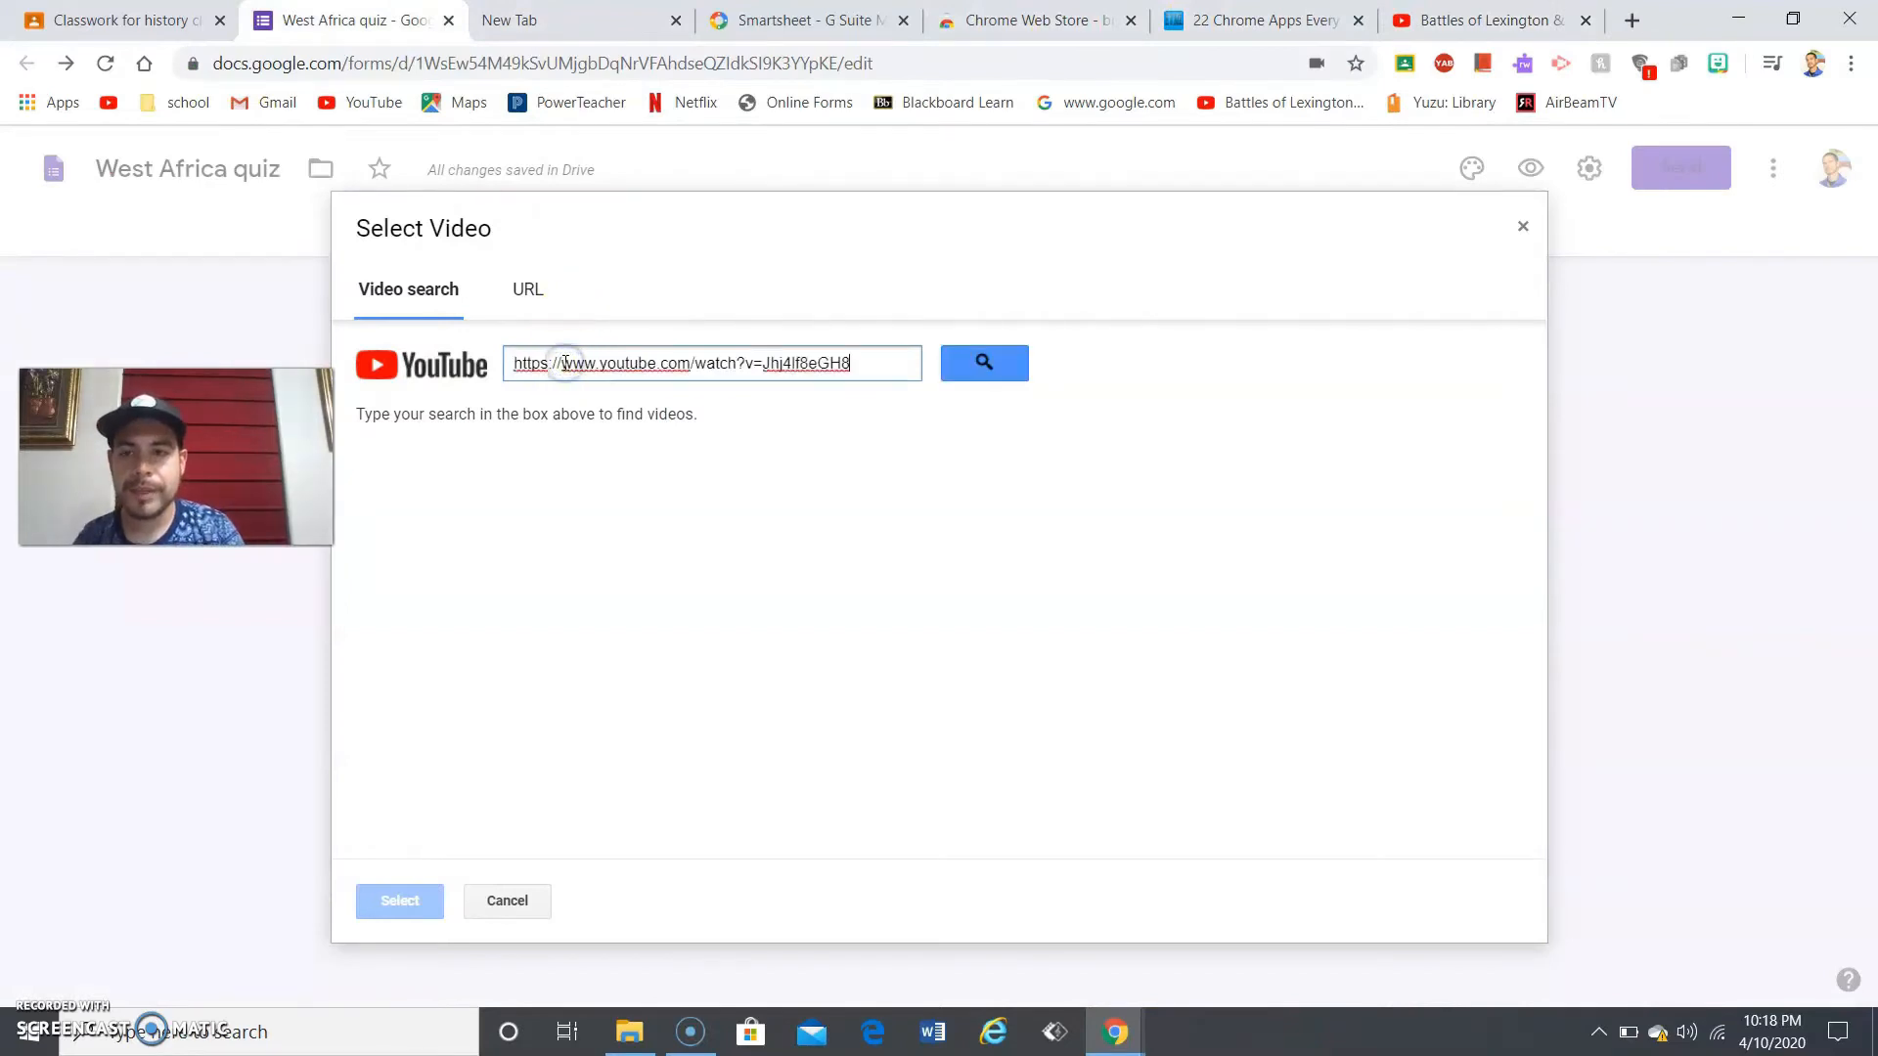
click(982, 365)
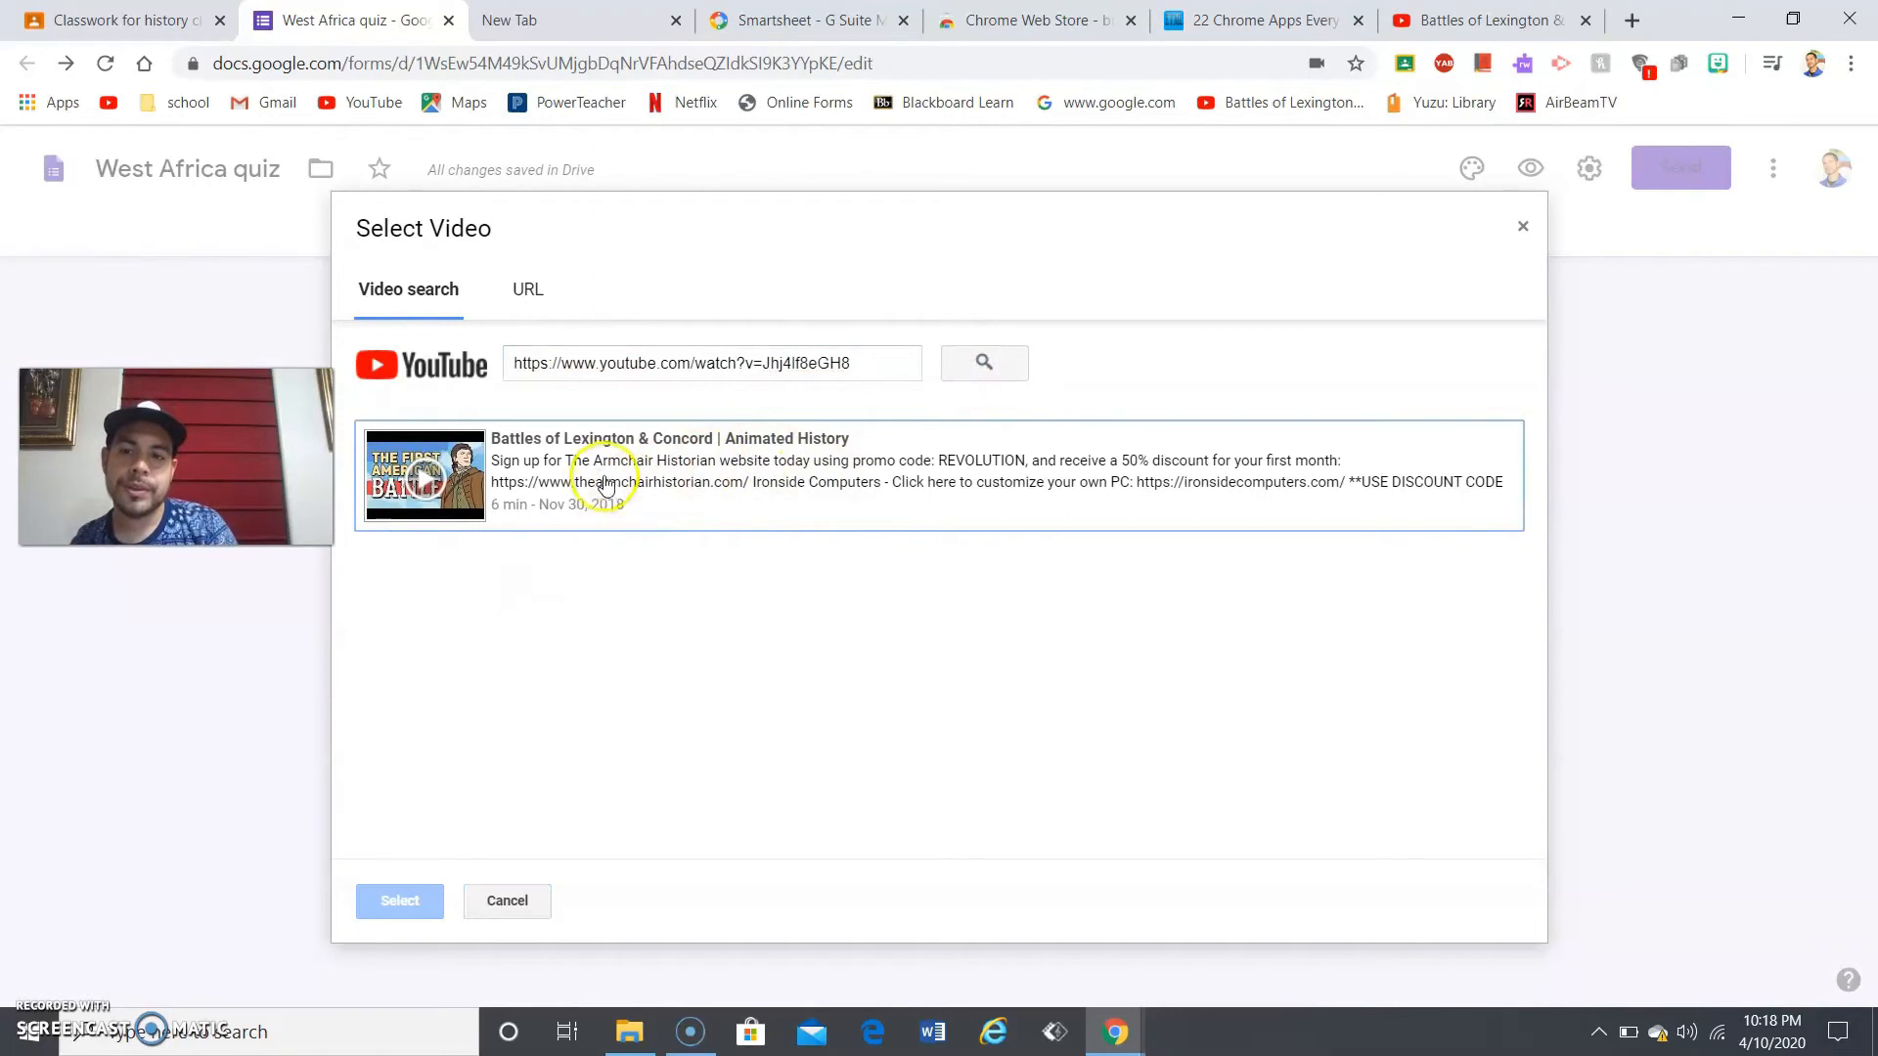
double_click(604, 477)
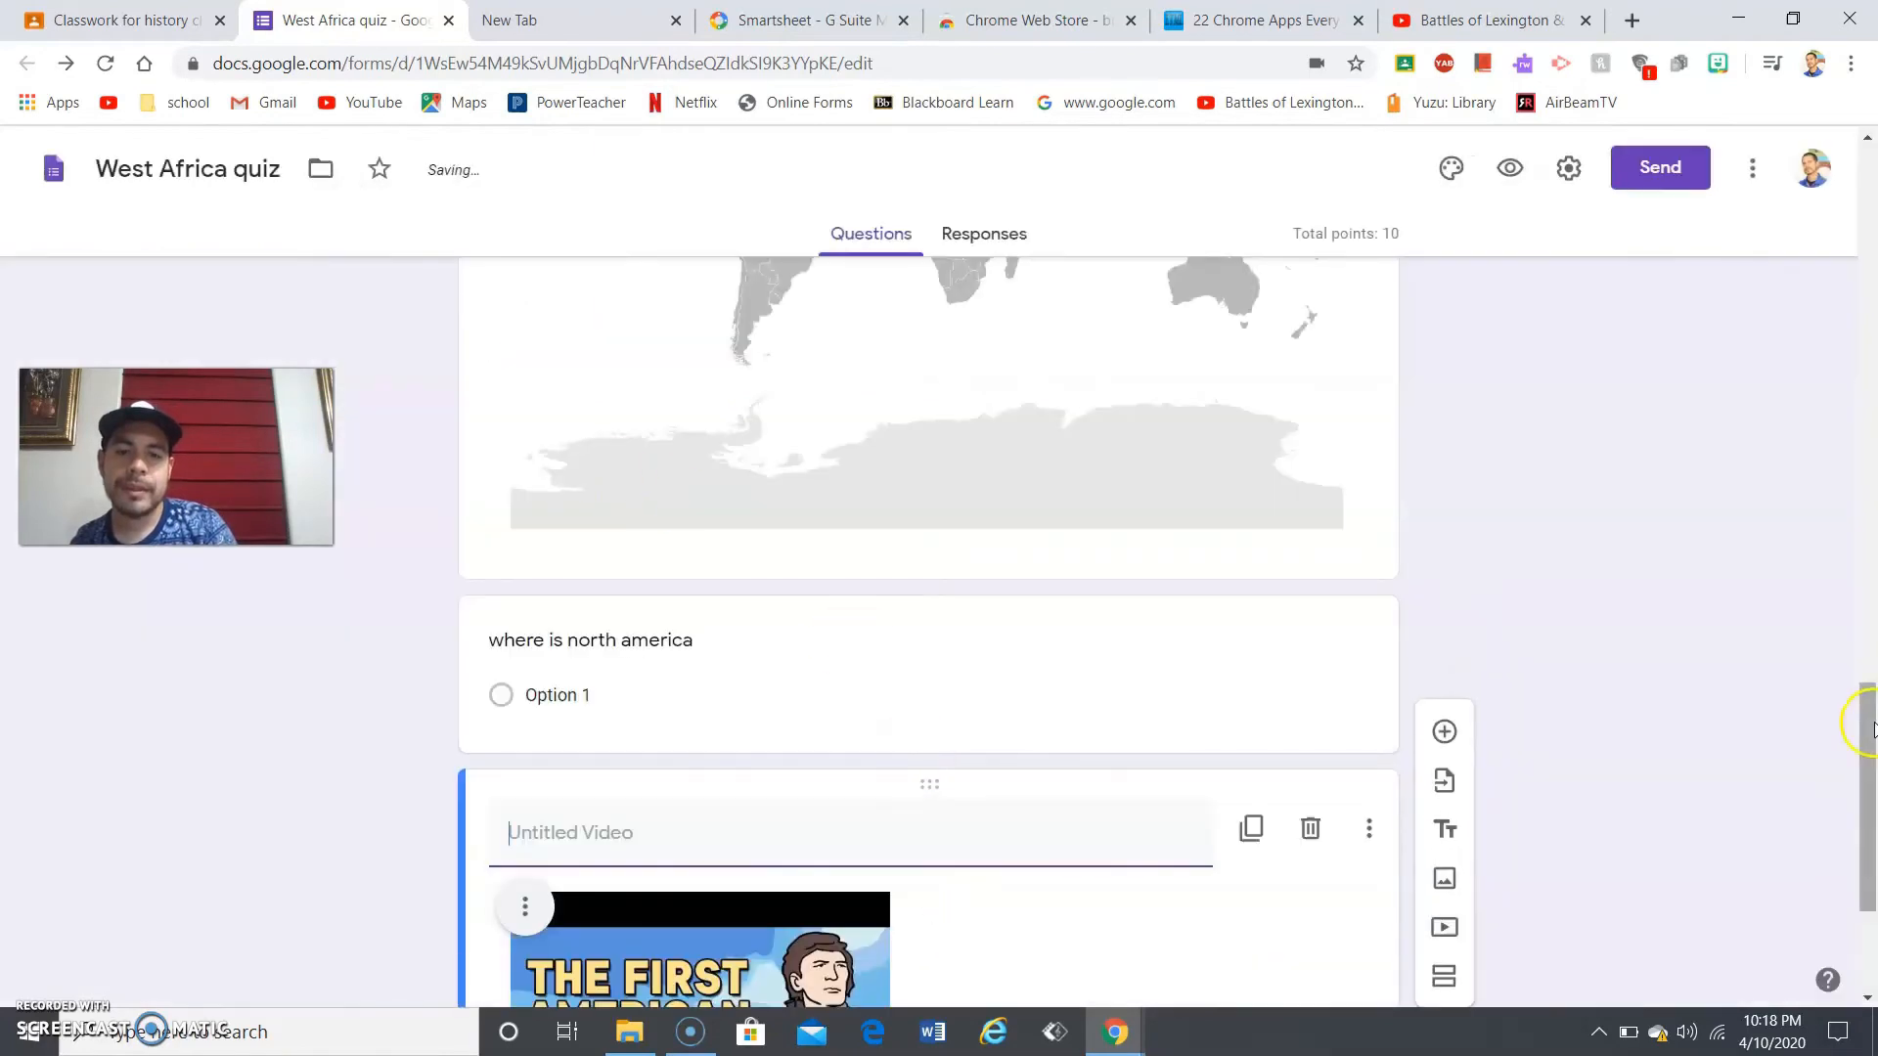
drag(1872, 808, 1871, 919)
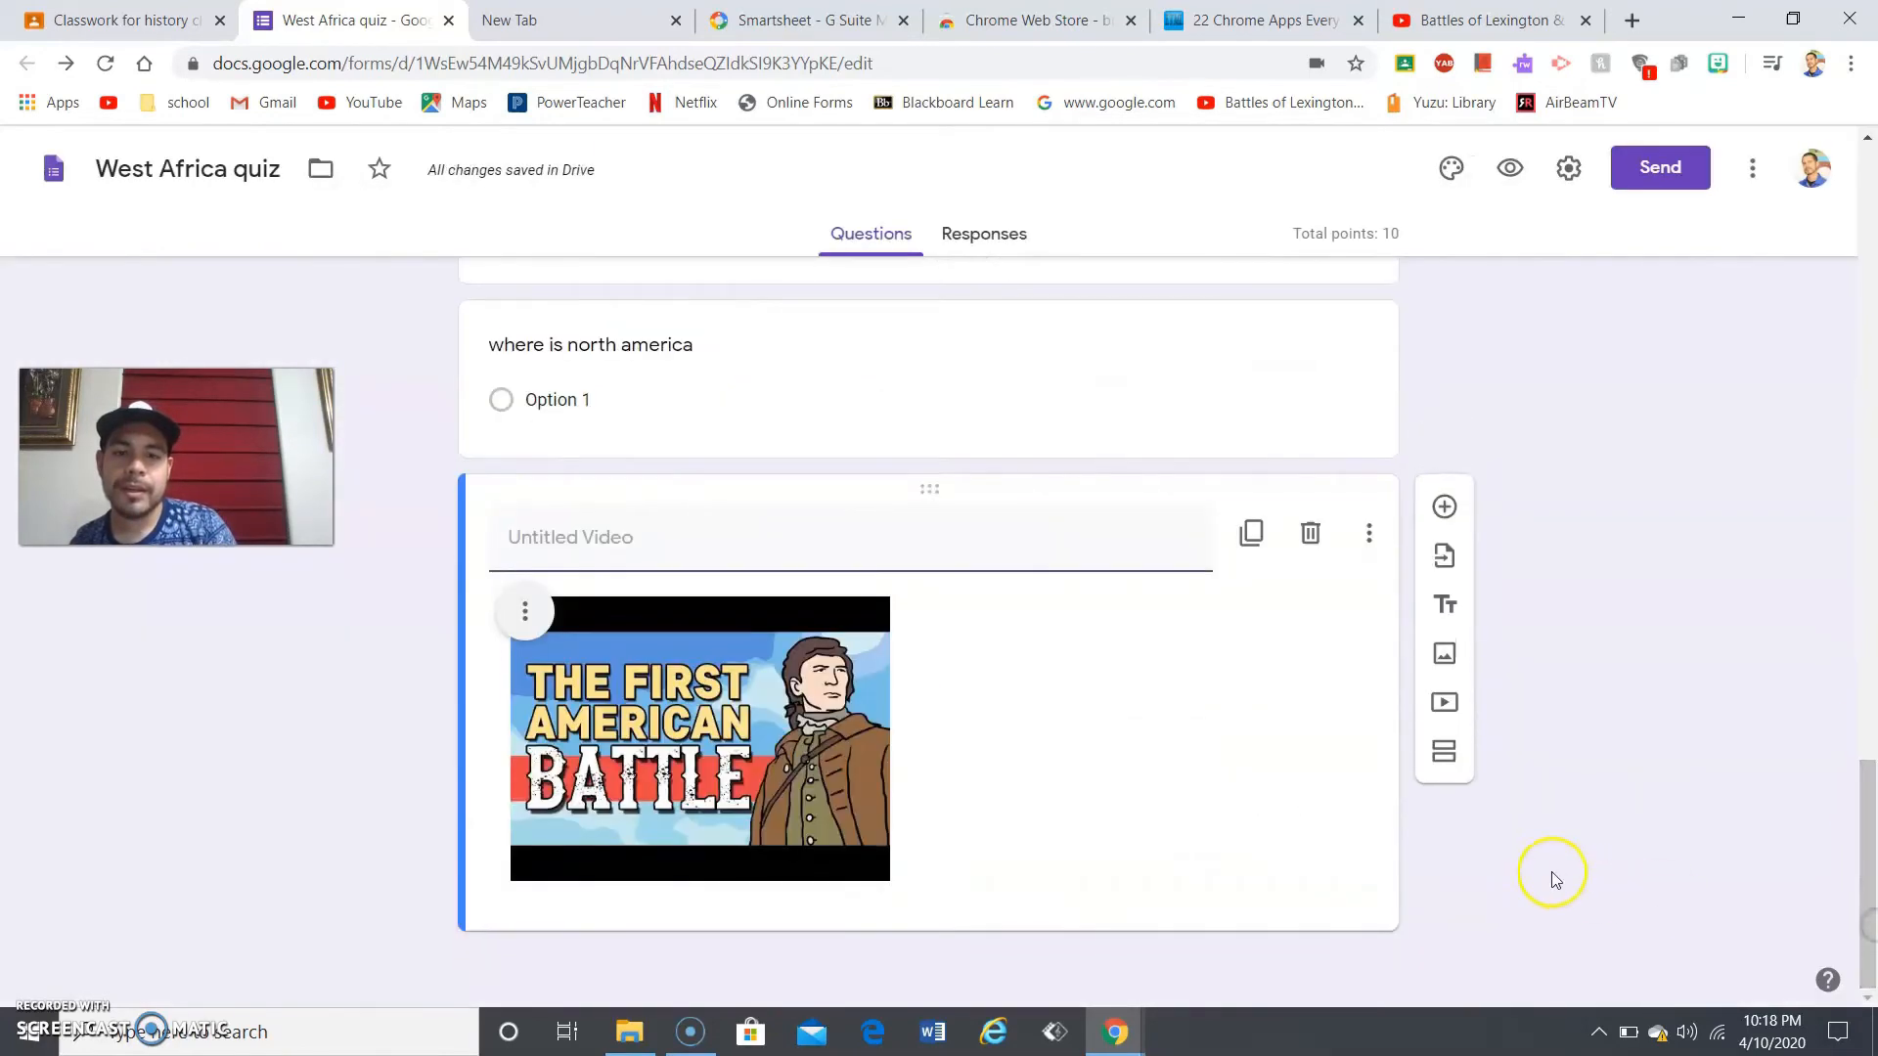
click(1326, 905)
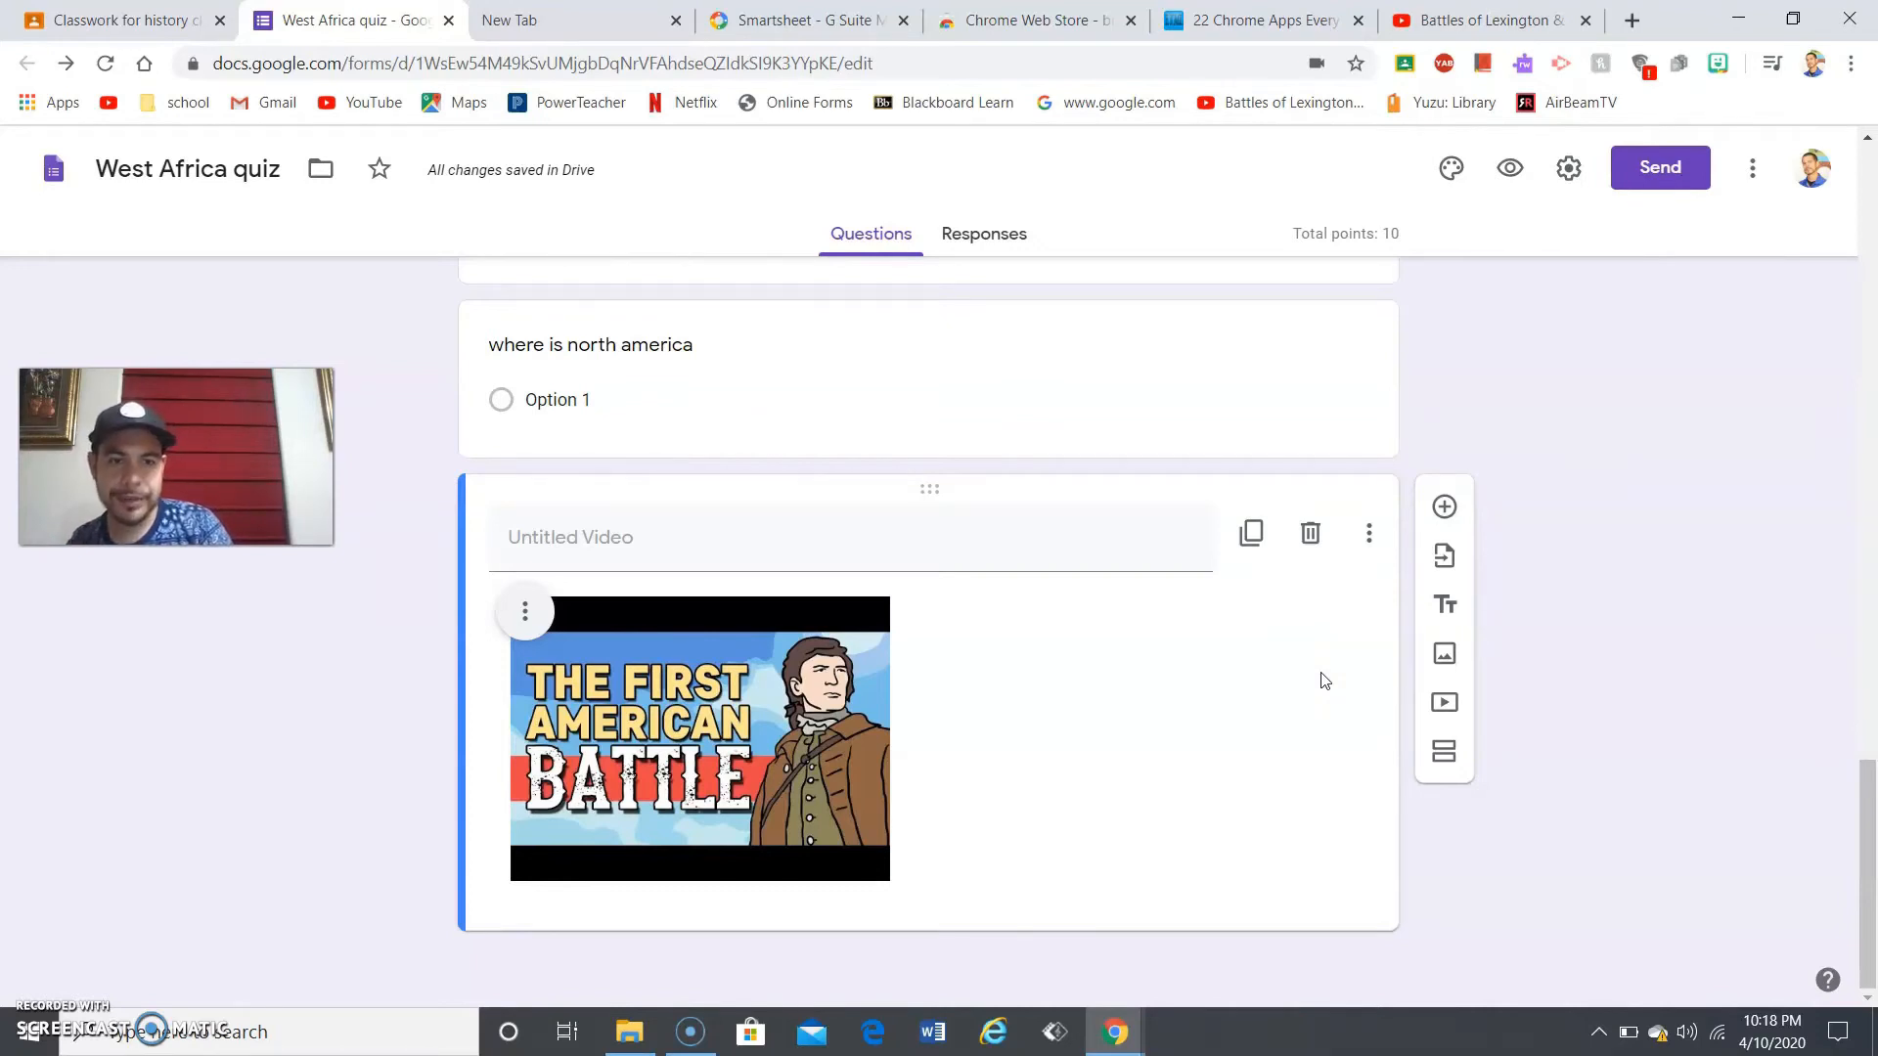
click(75, 1039)
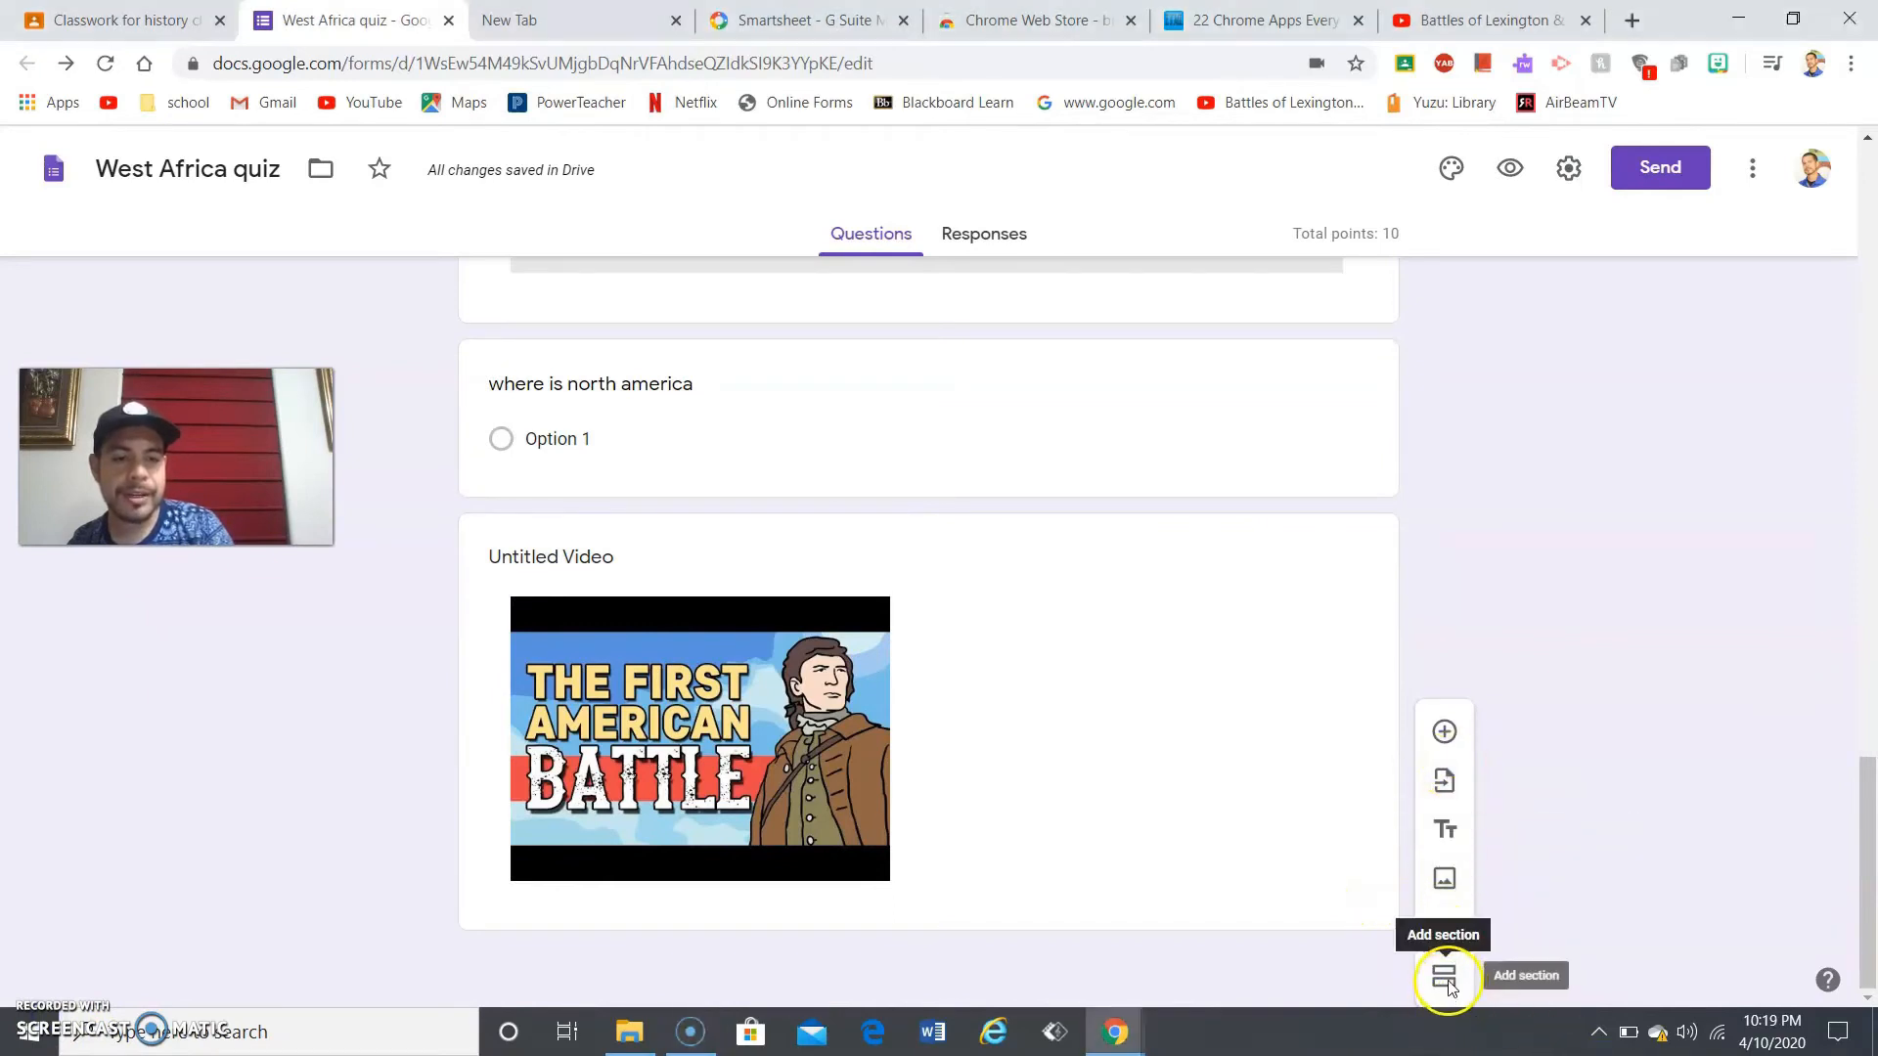
click(1445, 978)
drag(1863, 859, 1861, 1013)
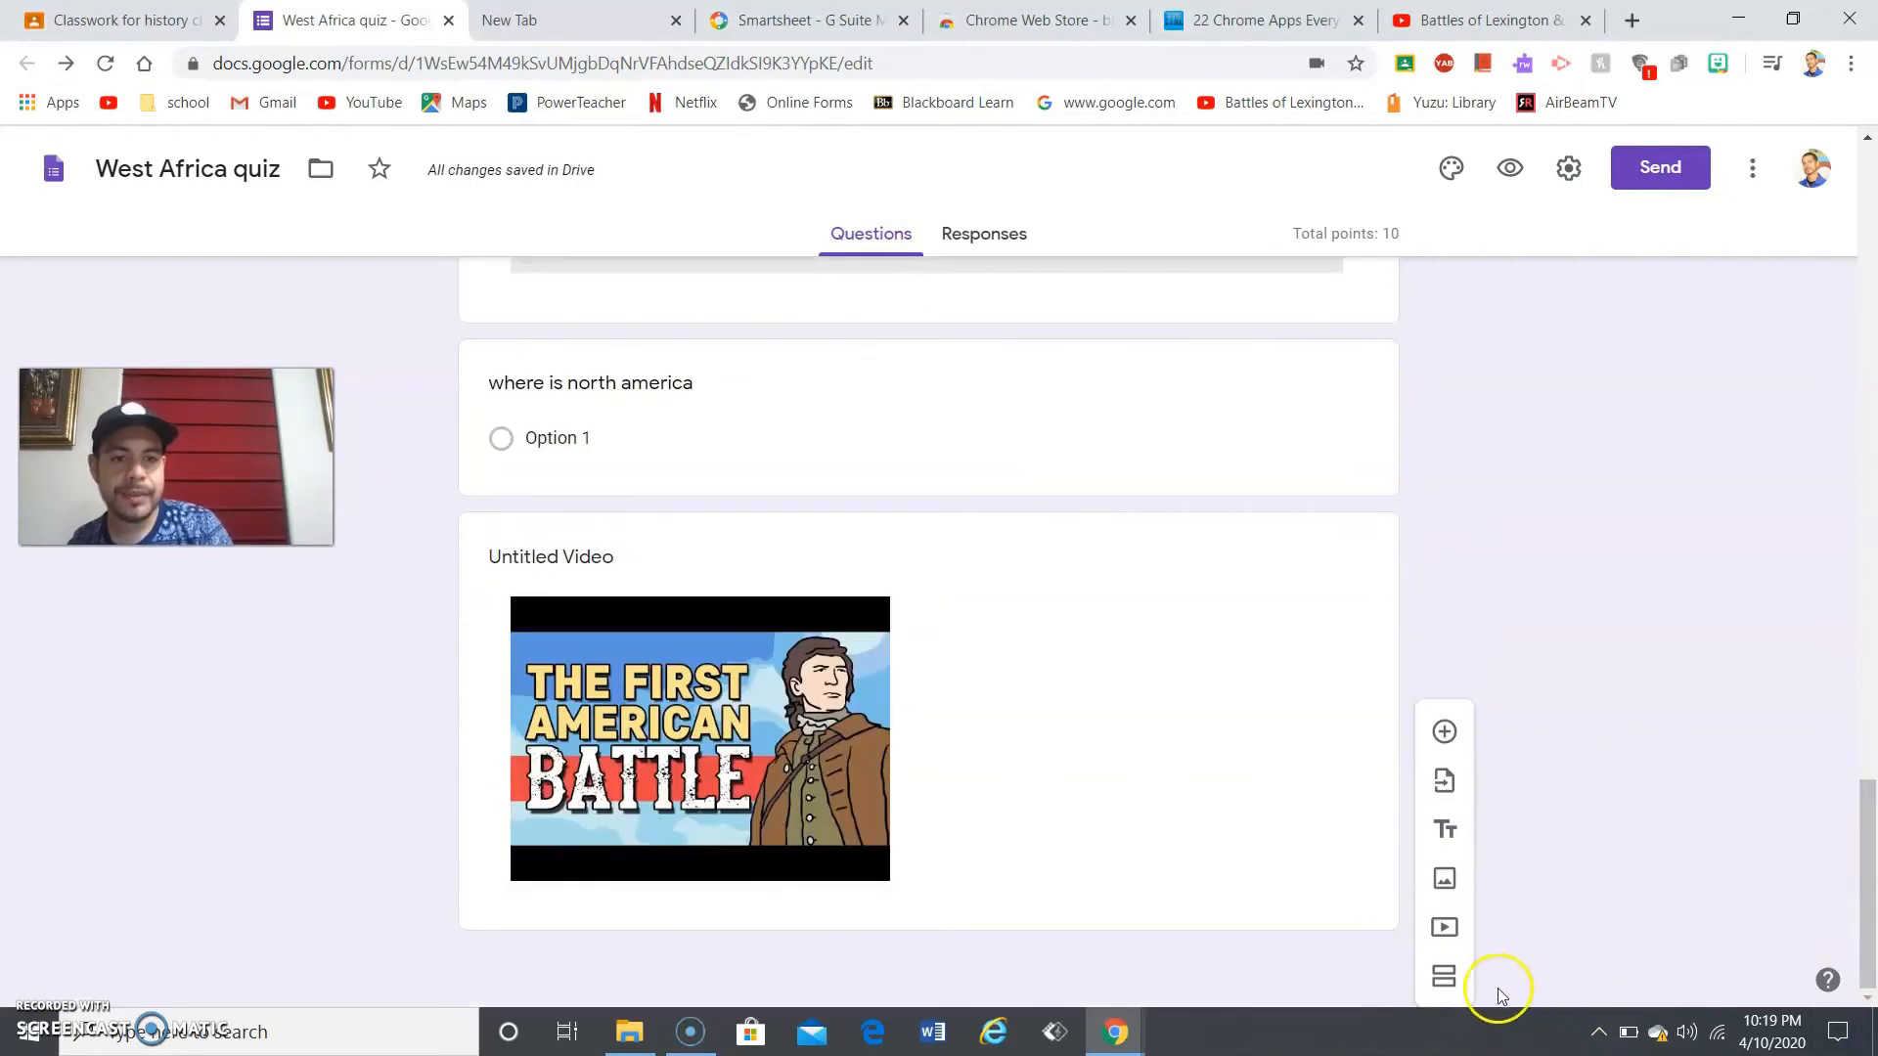
click(1442, 977)
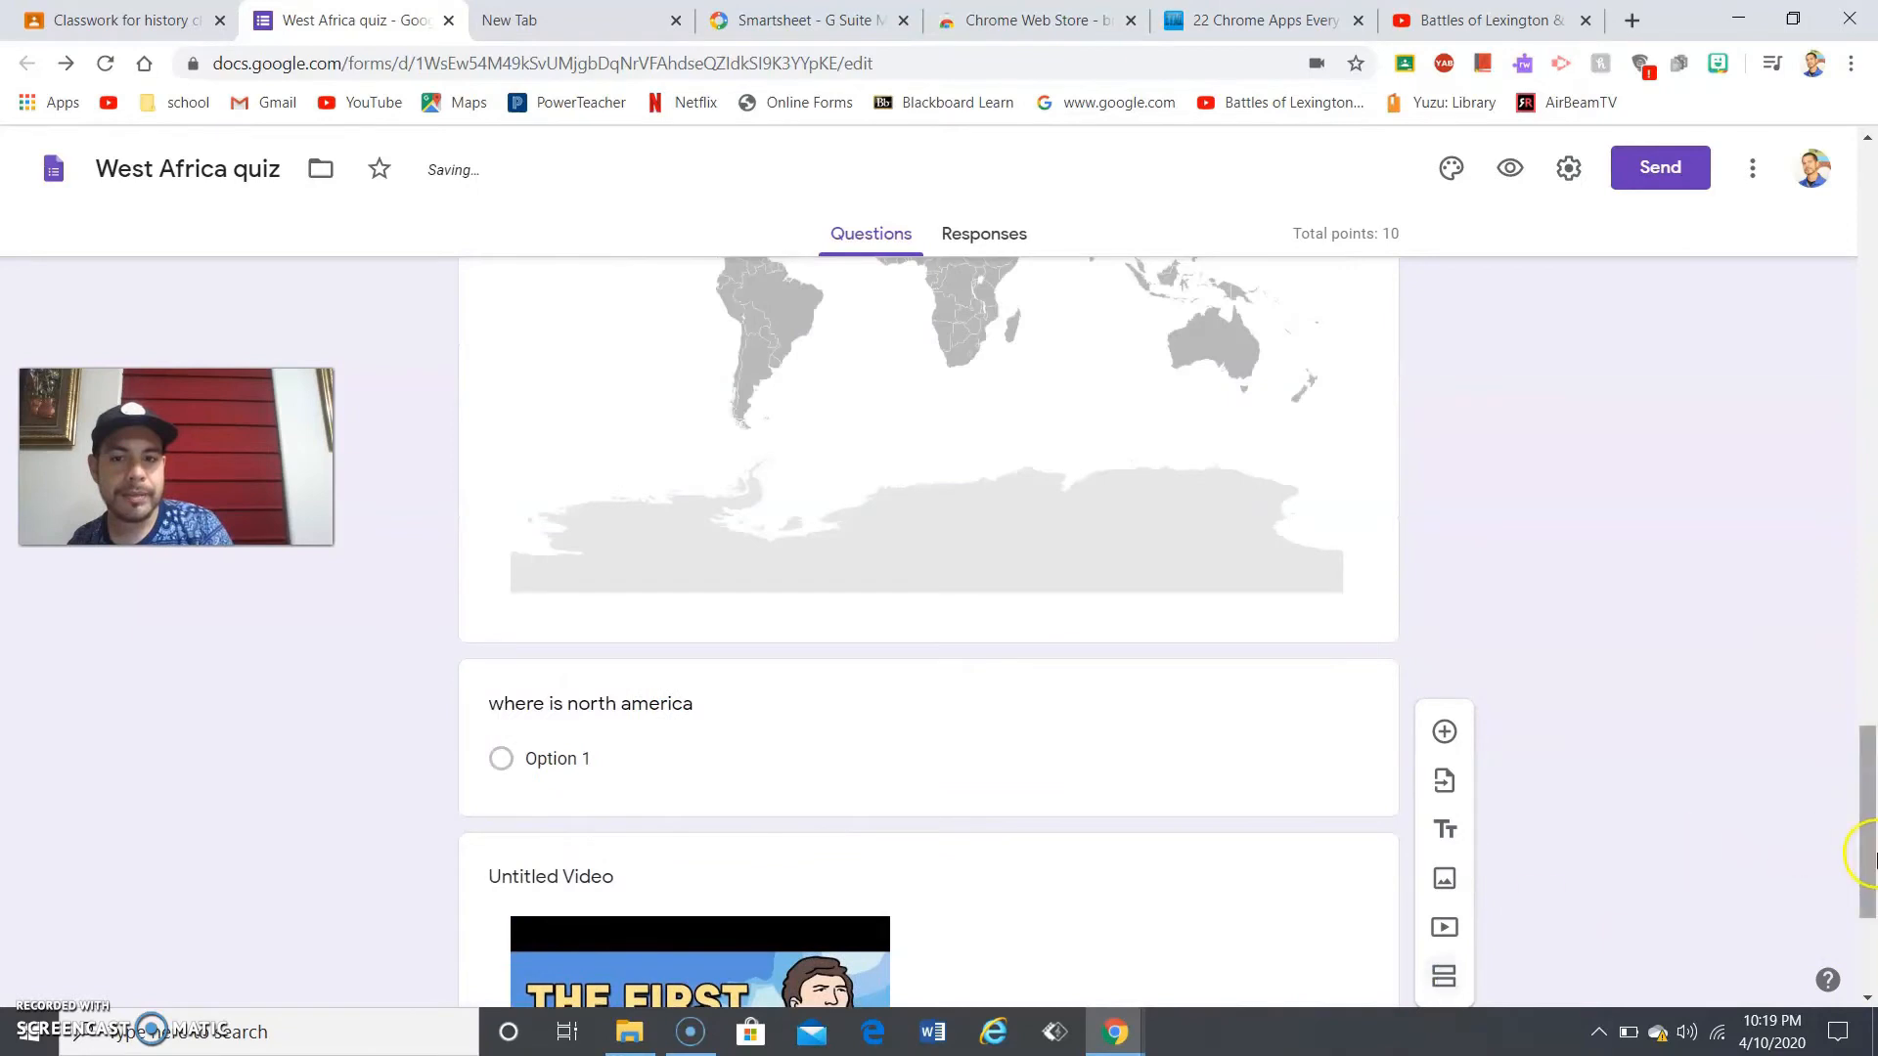
drag(1871, 838, 1870, 223)
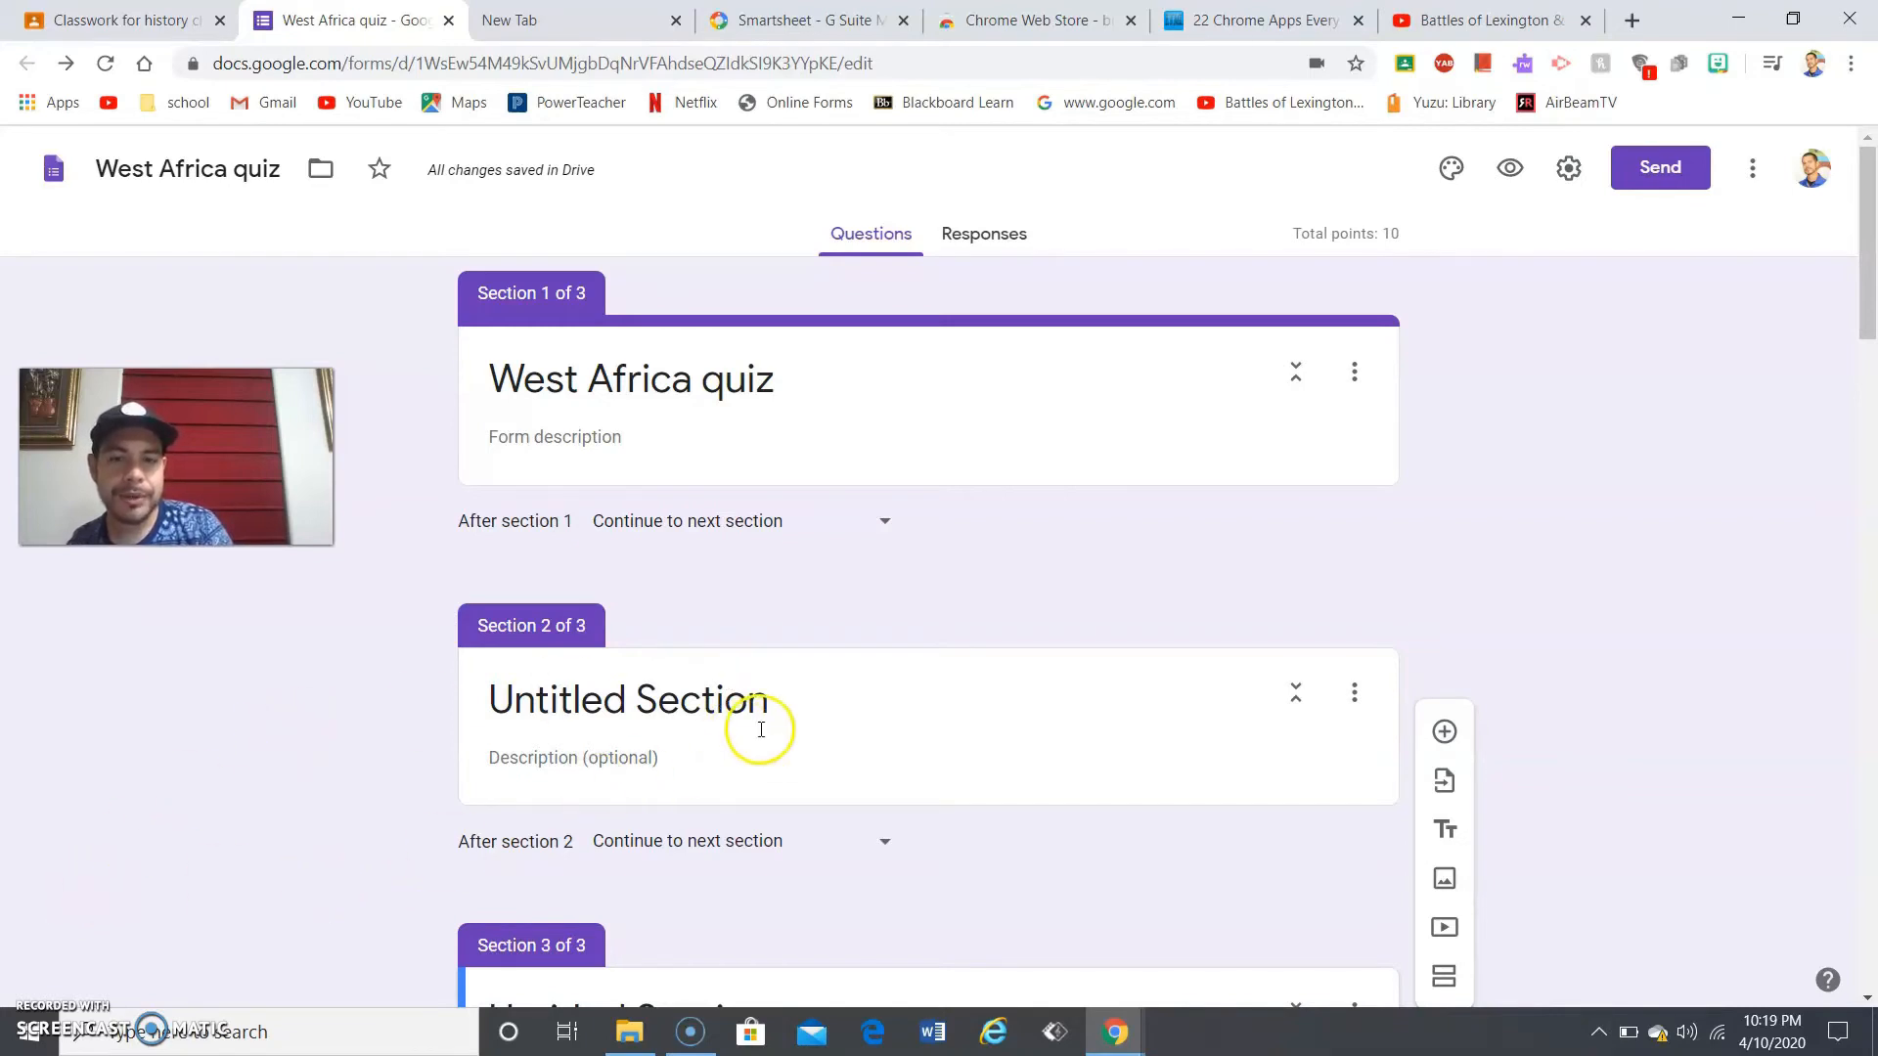
click(1296, 700)
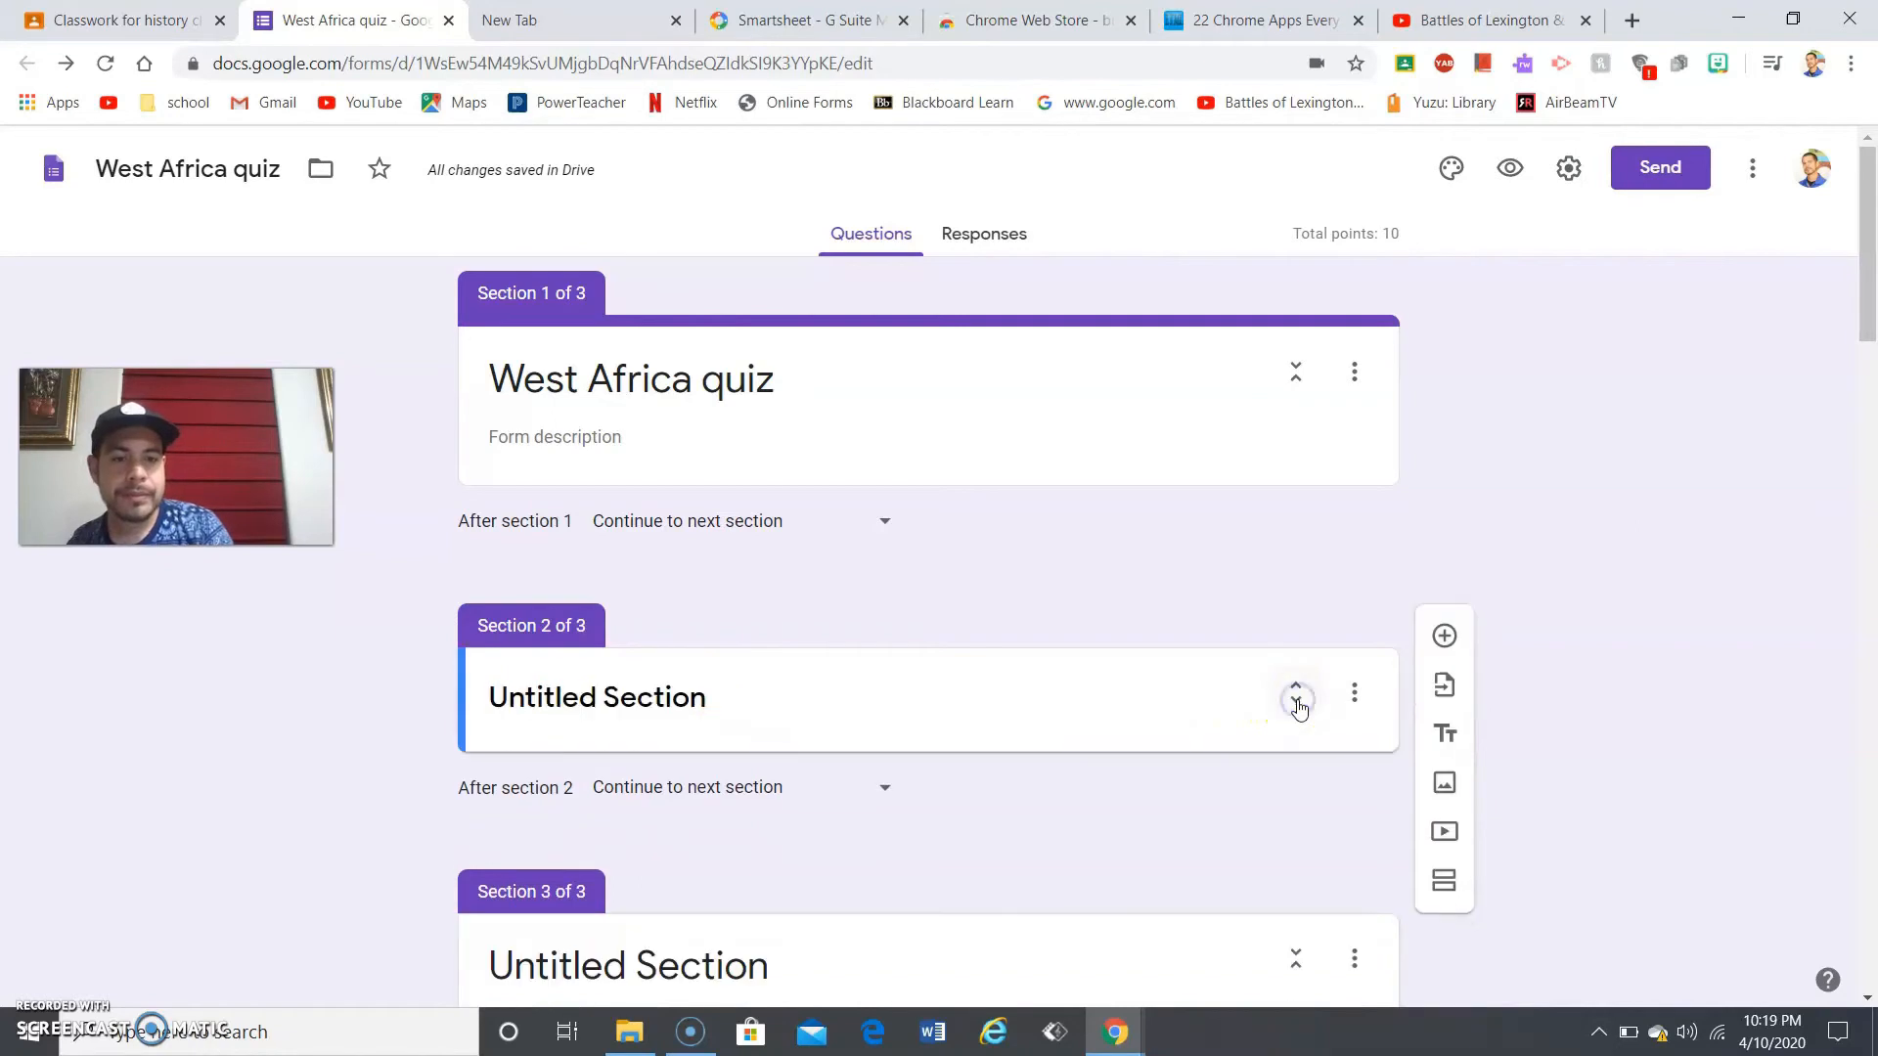
click(1296, 701)
click(1297, 700)
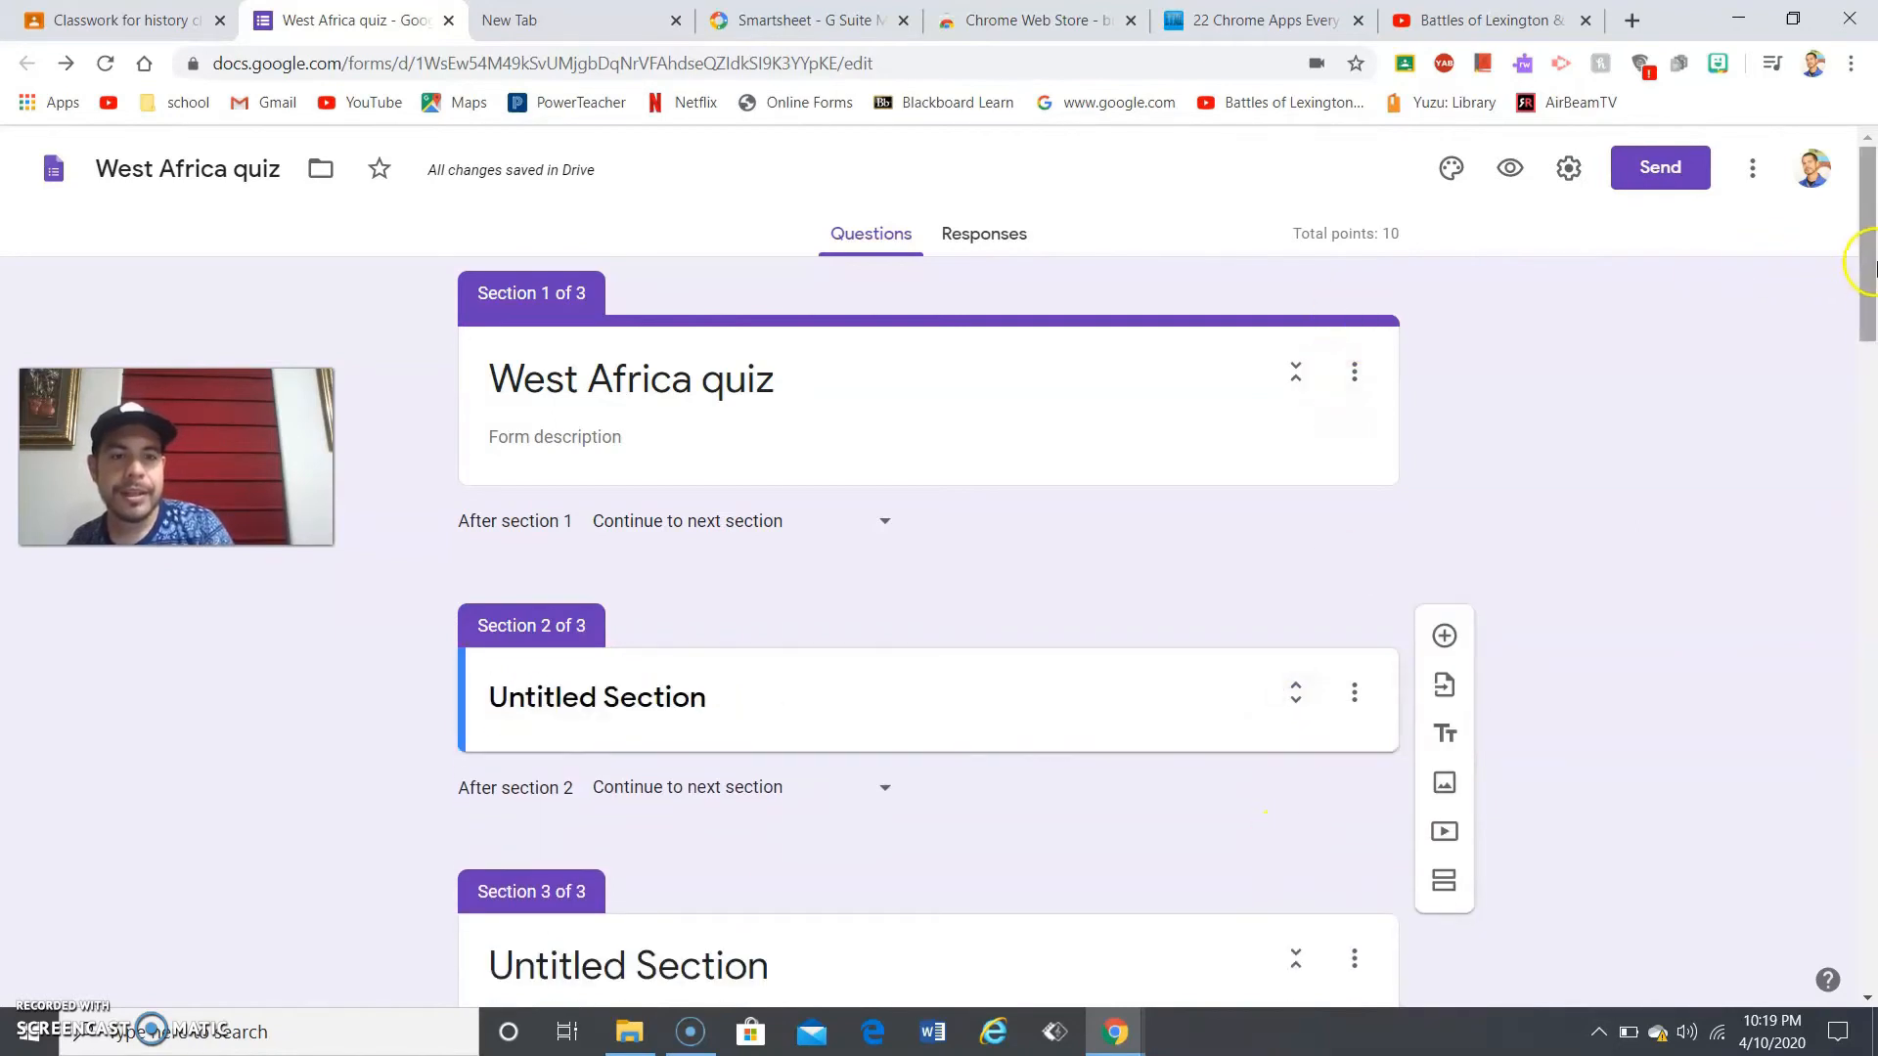
drag(1869, 269, 1835, 382)
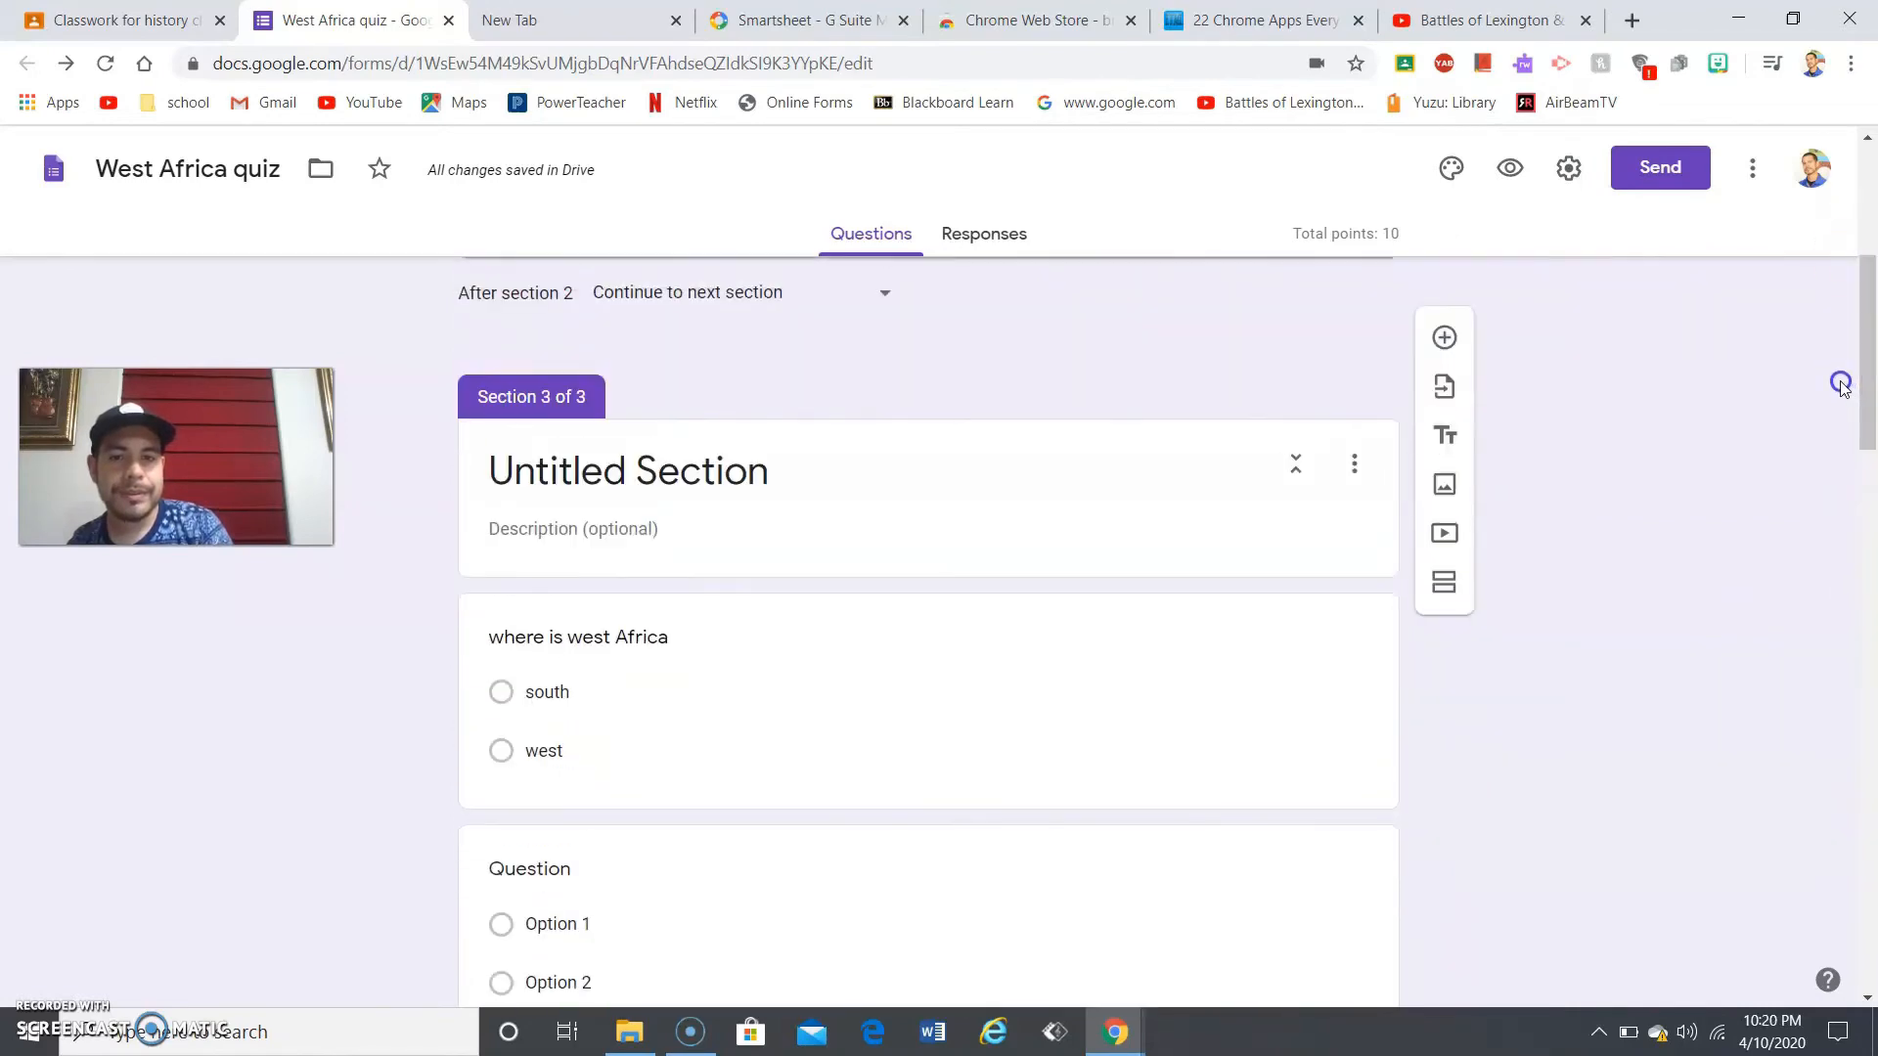
click(1307, 469)
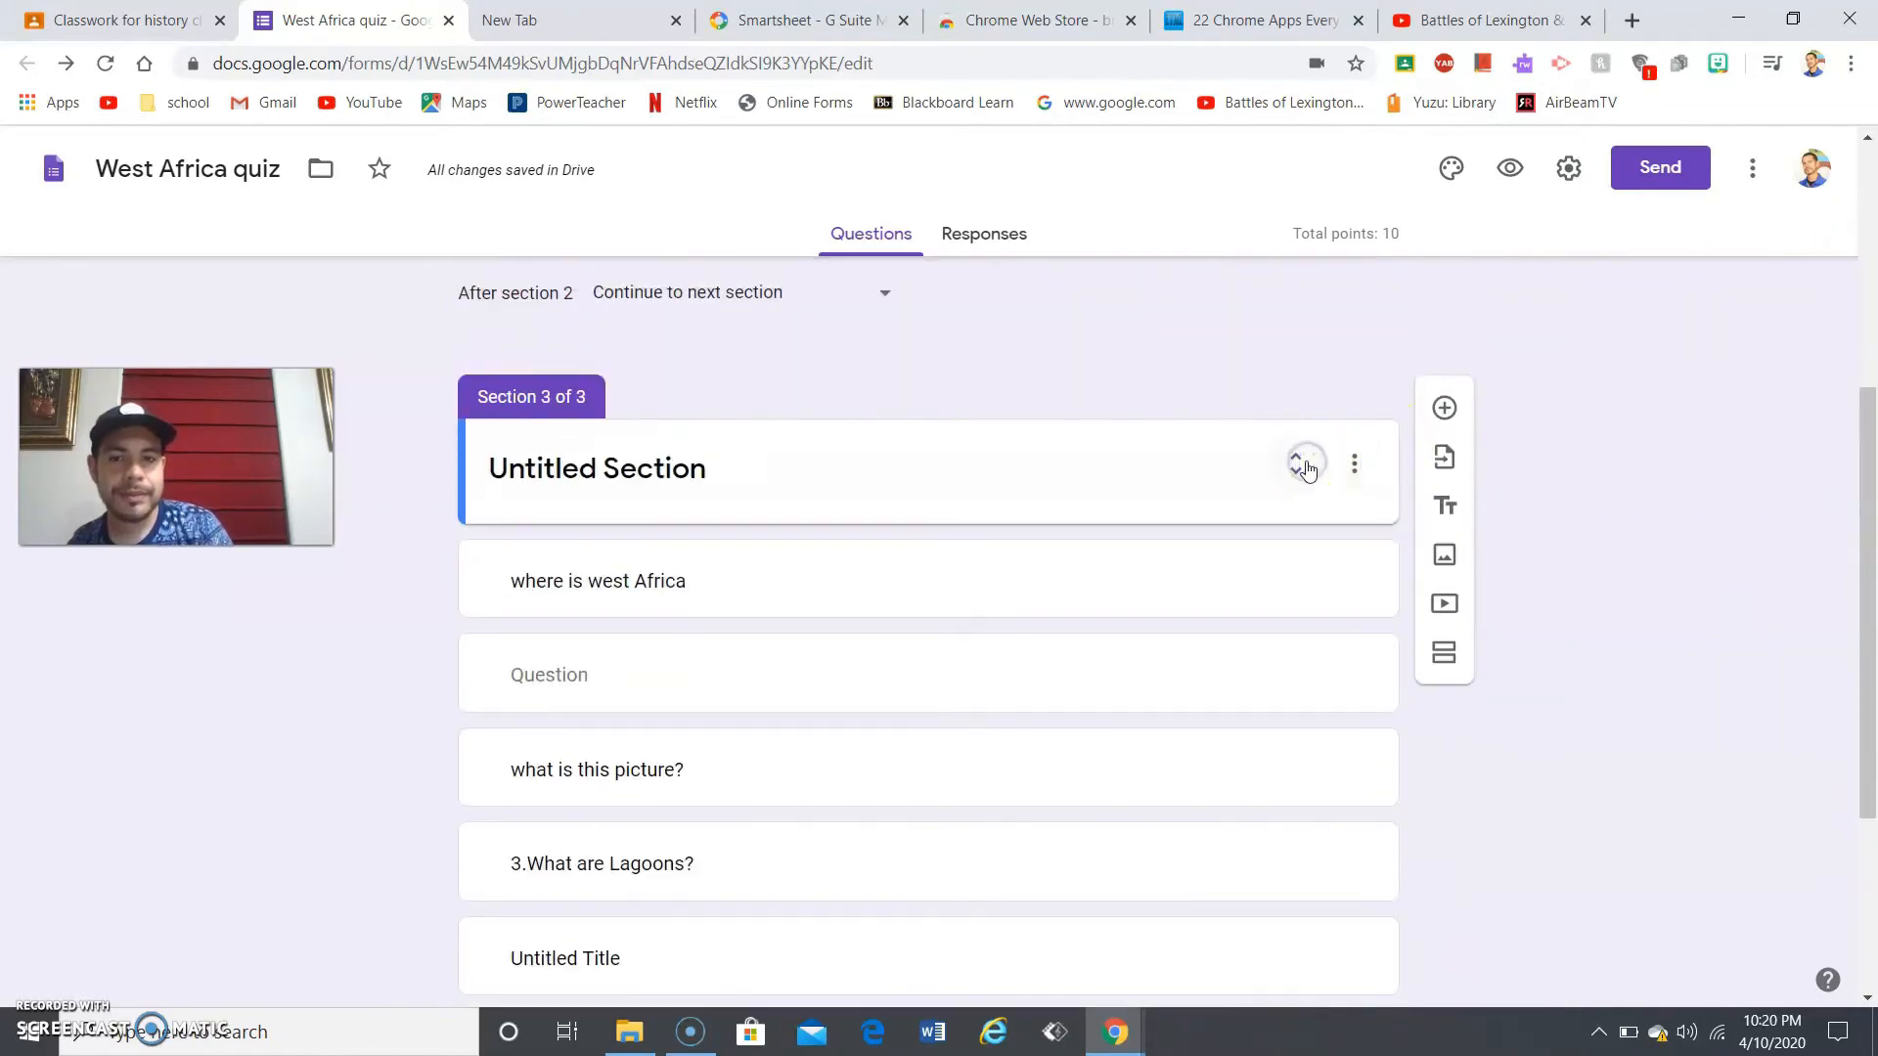
drag(1856, 577, 1870, 782)
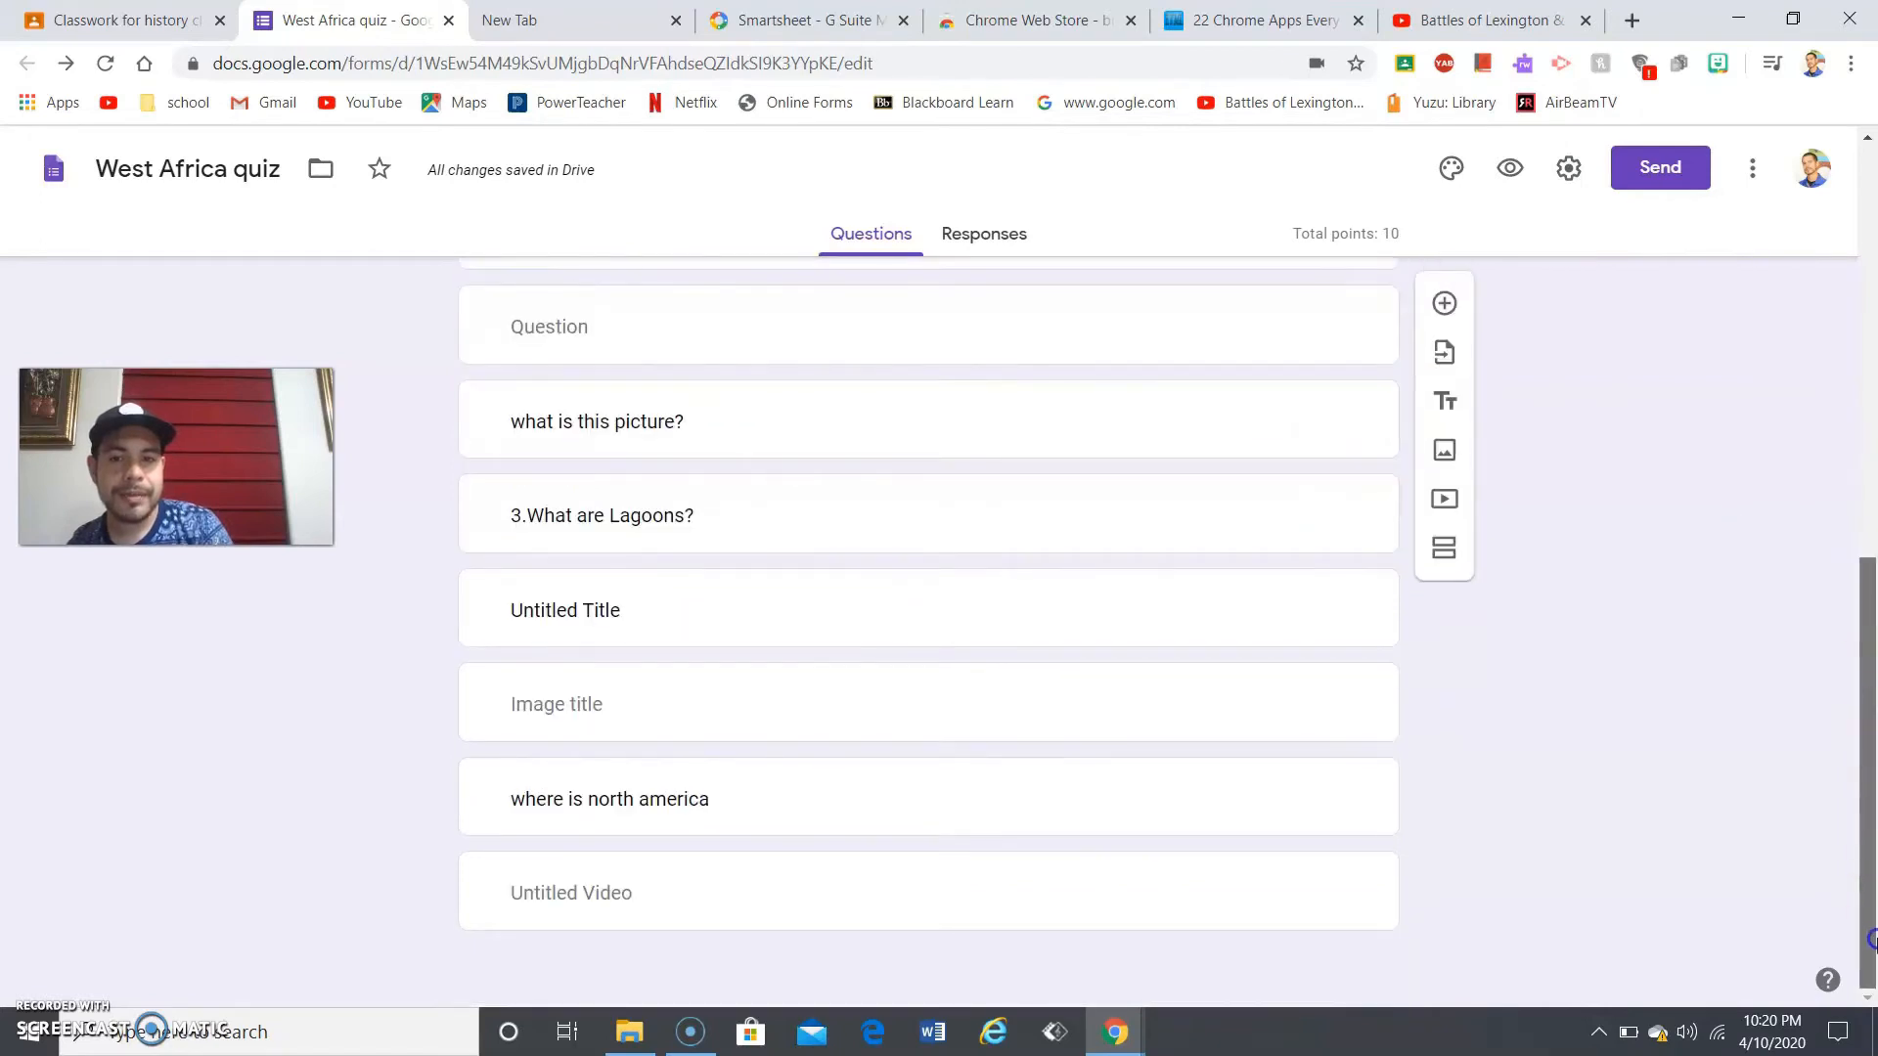
drag(1873, 941, 1805, 531)
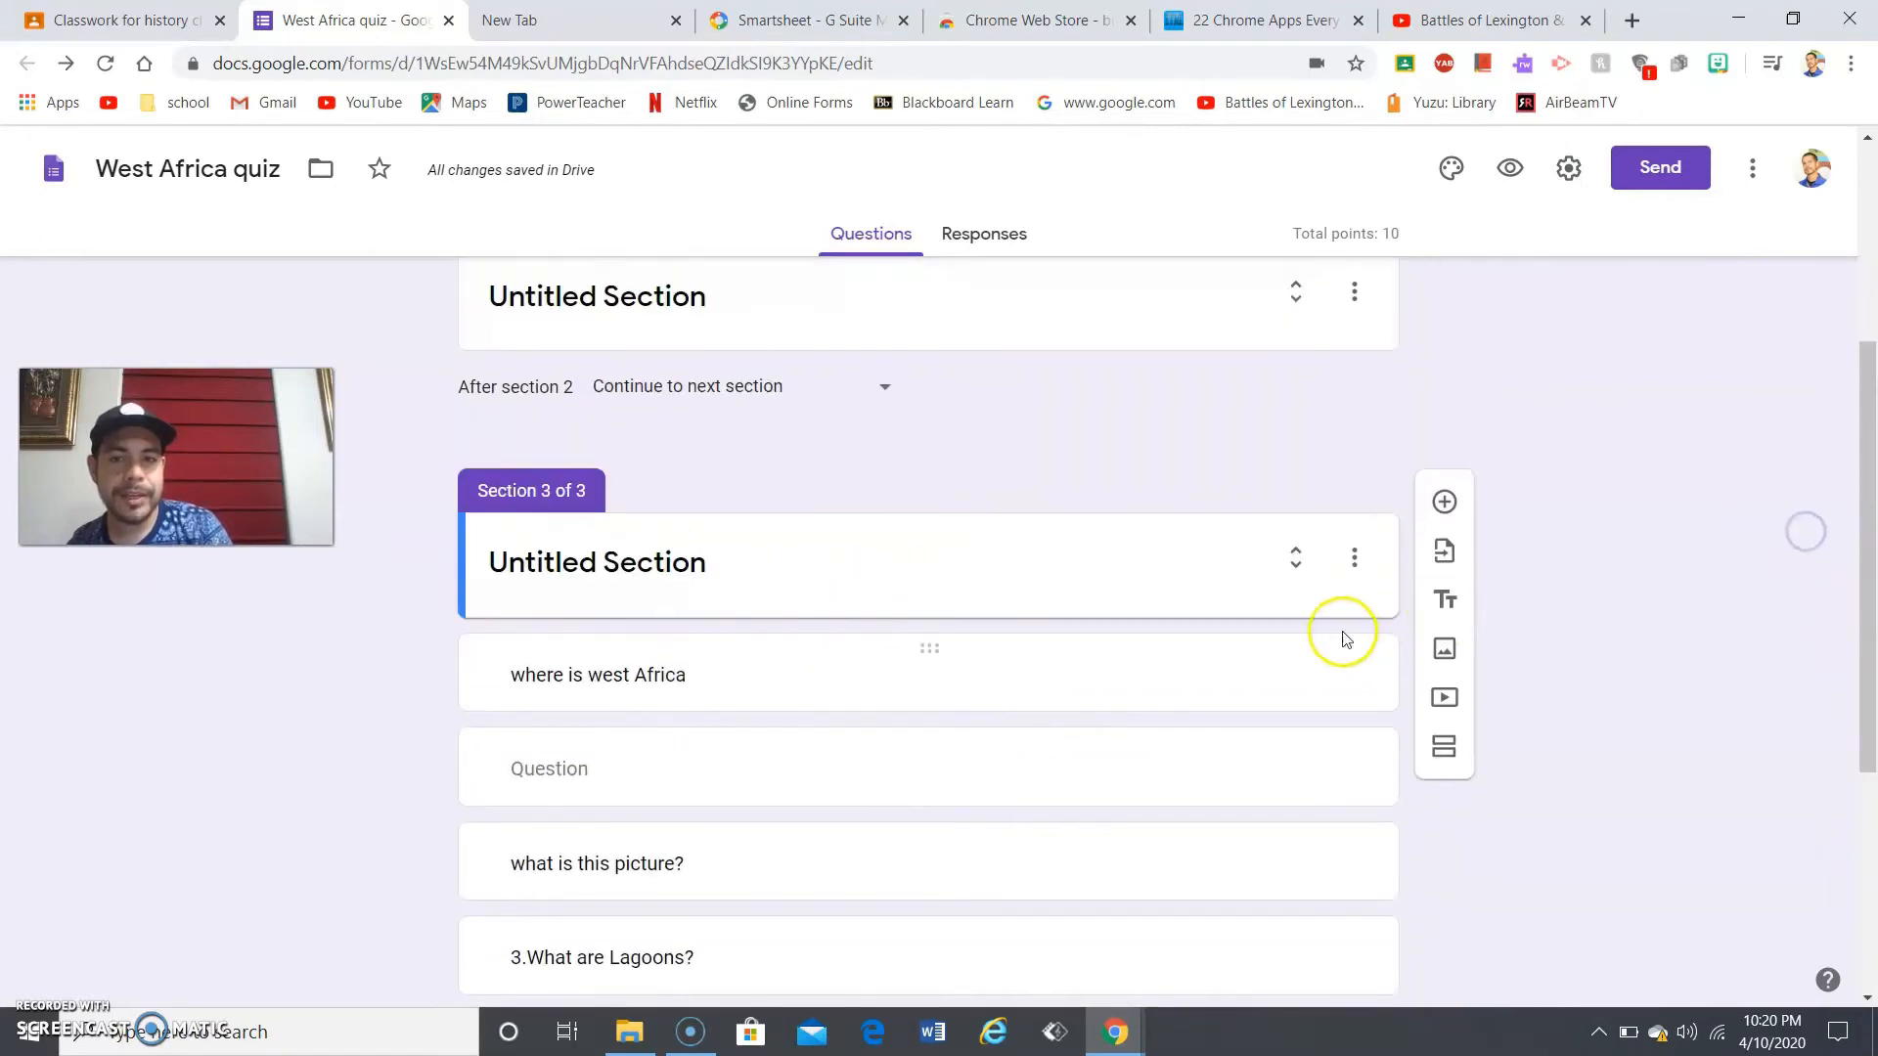
click(1303, 561)
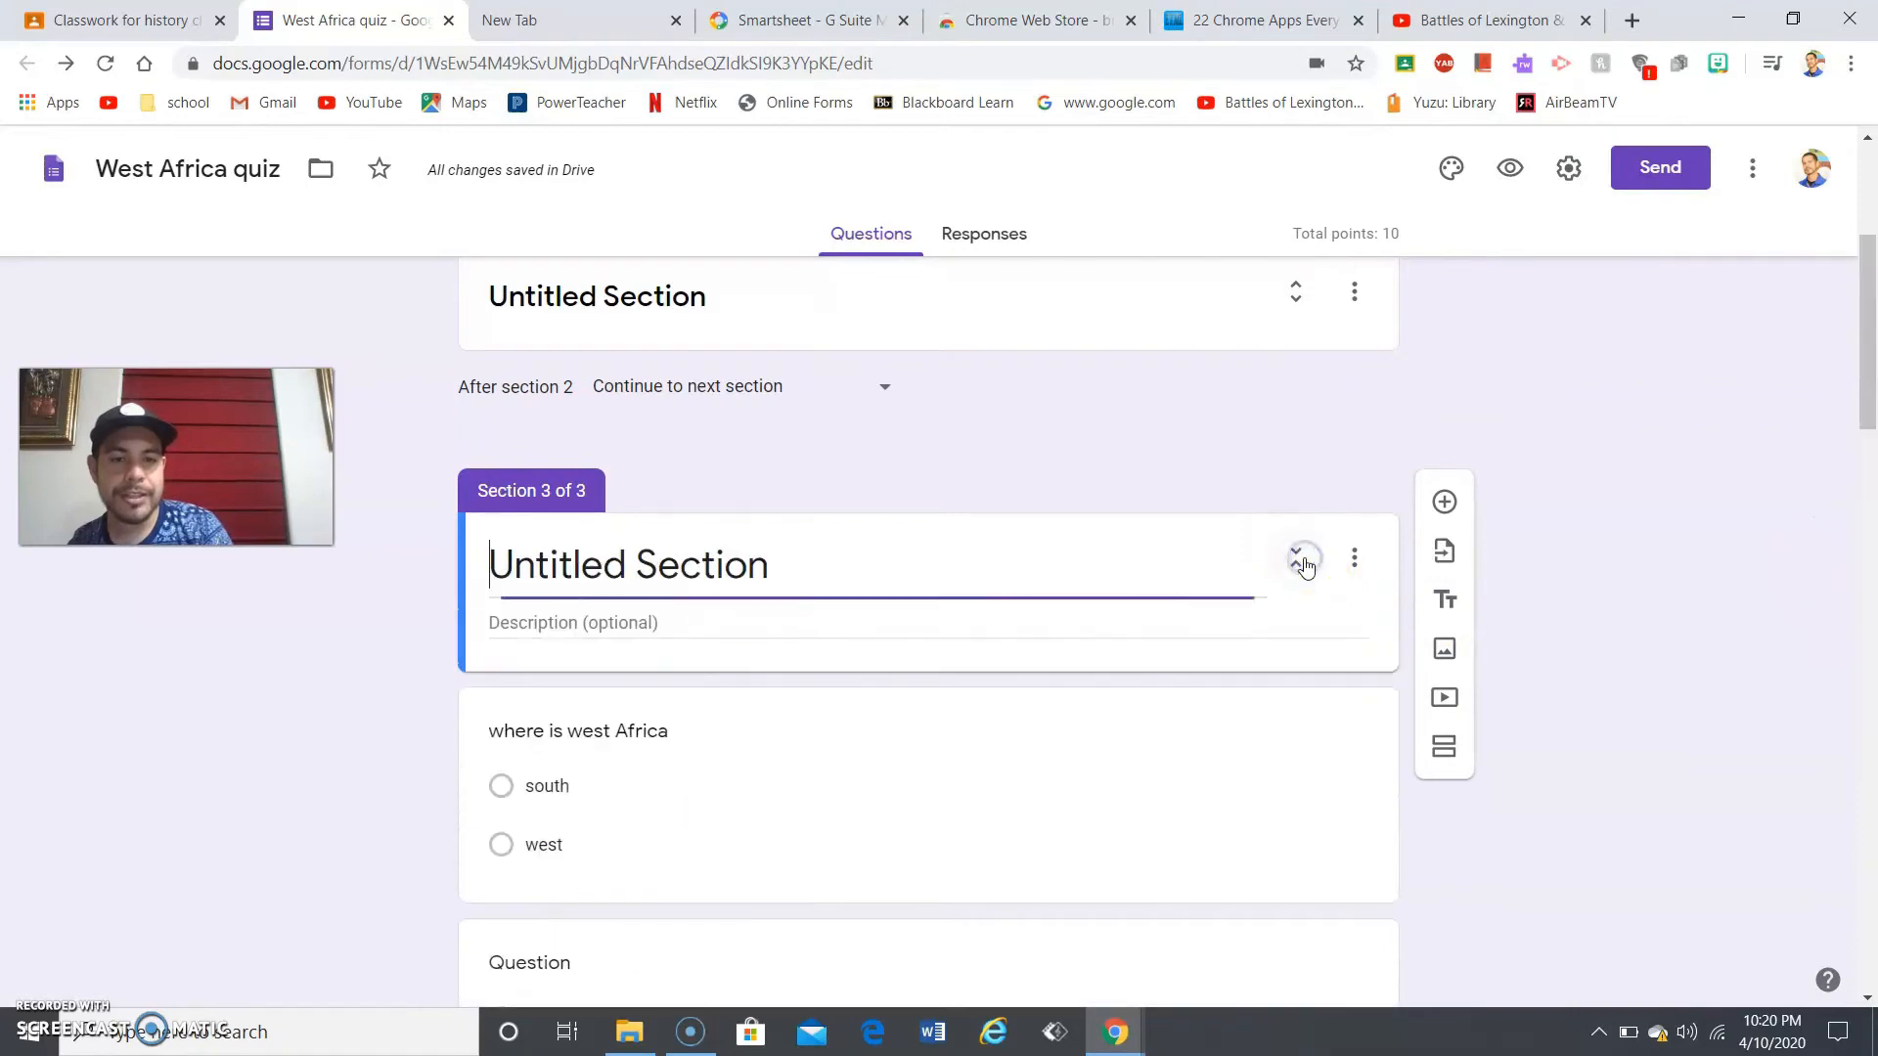
drag(1868, 368, 1871, 922)
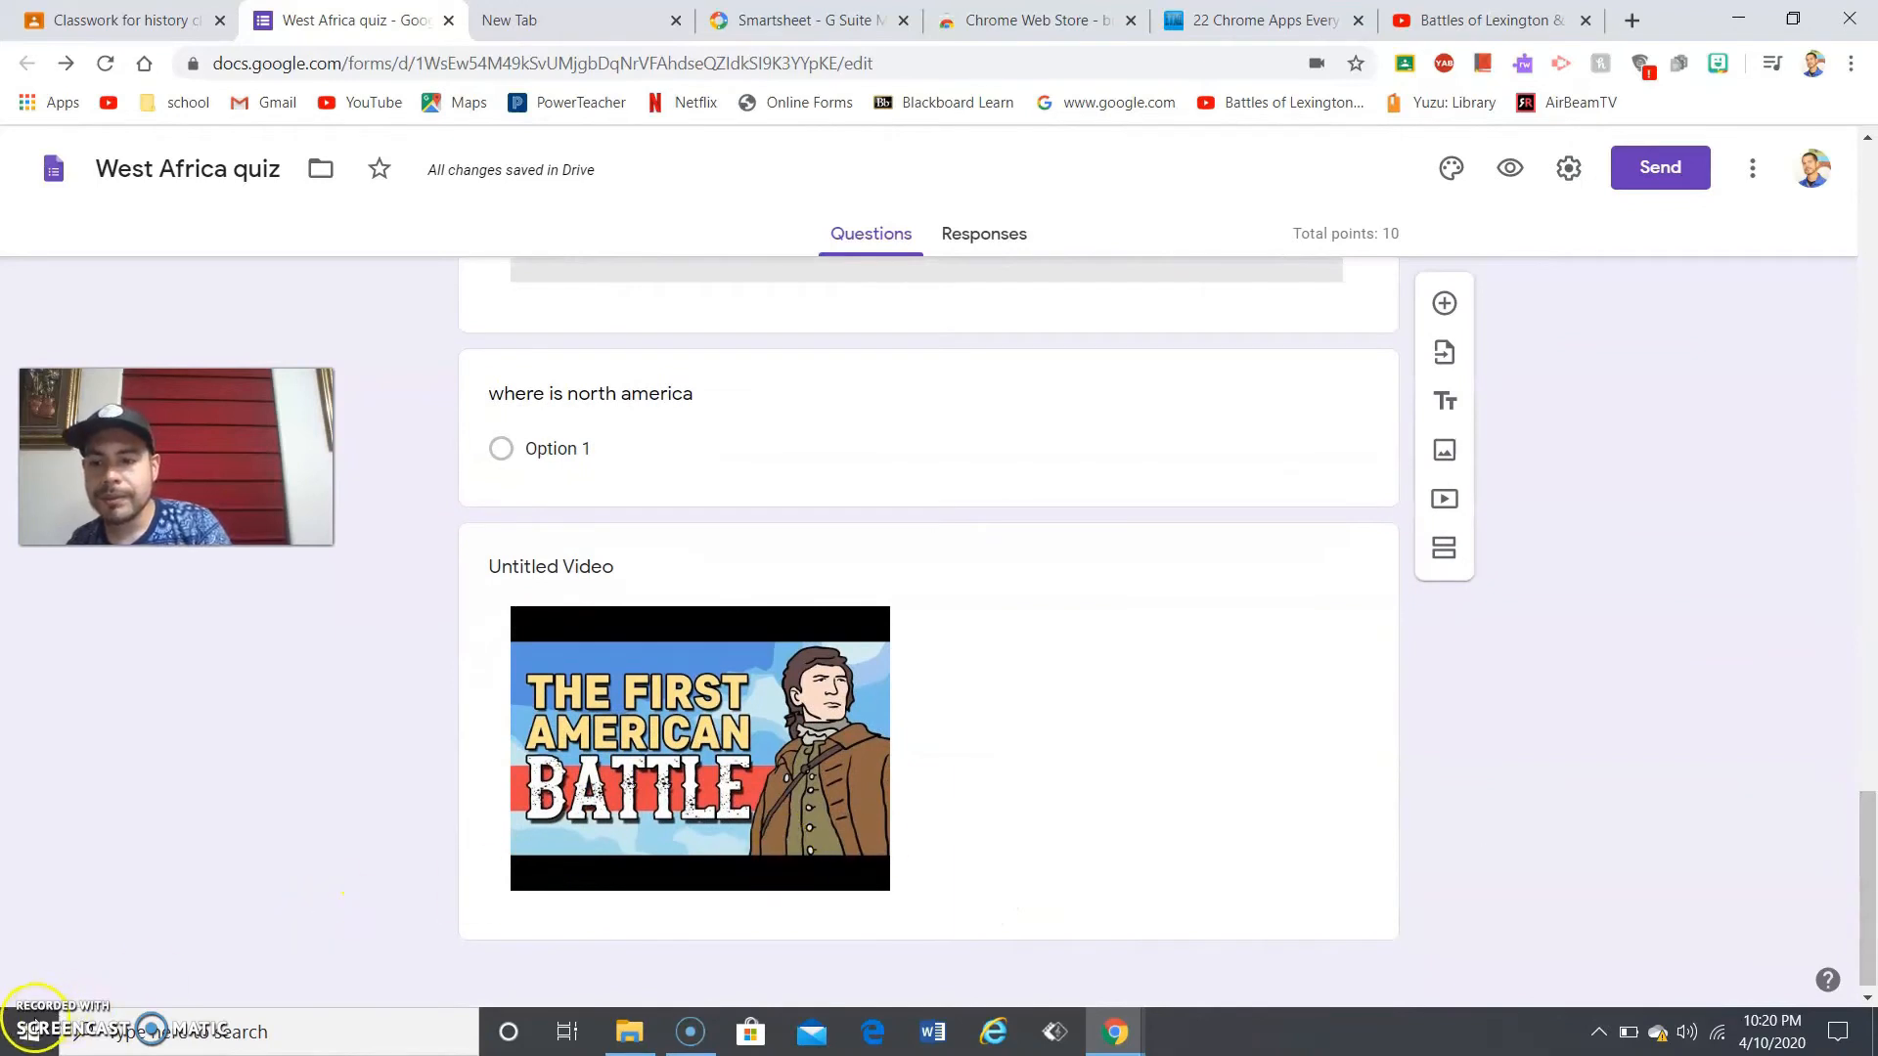
click(35, 1018)
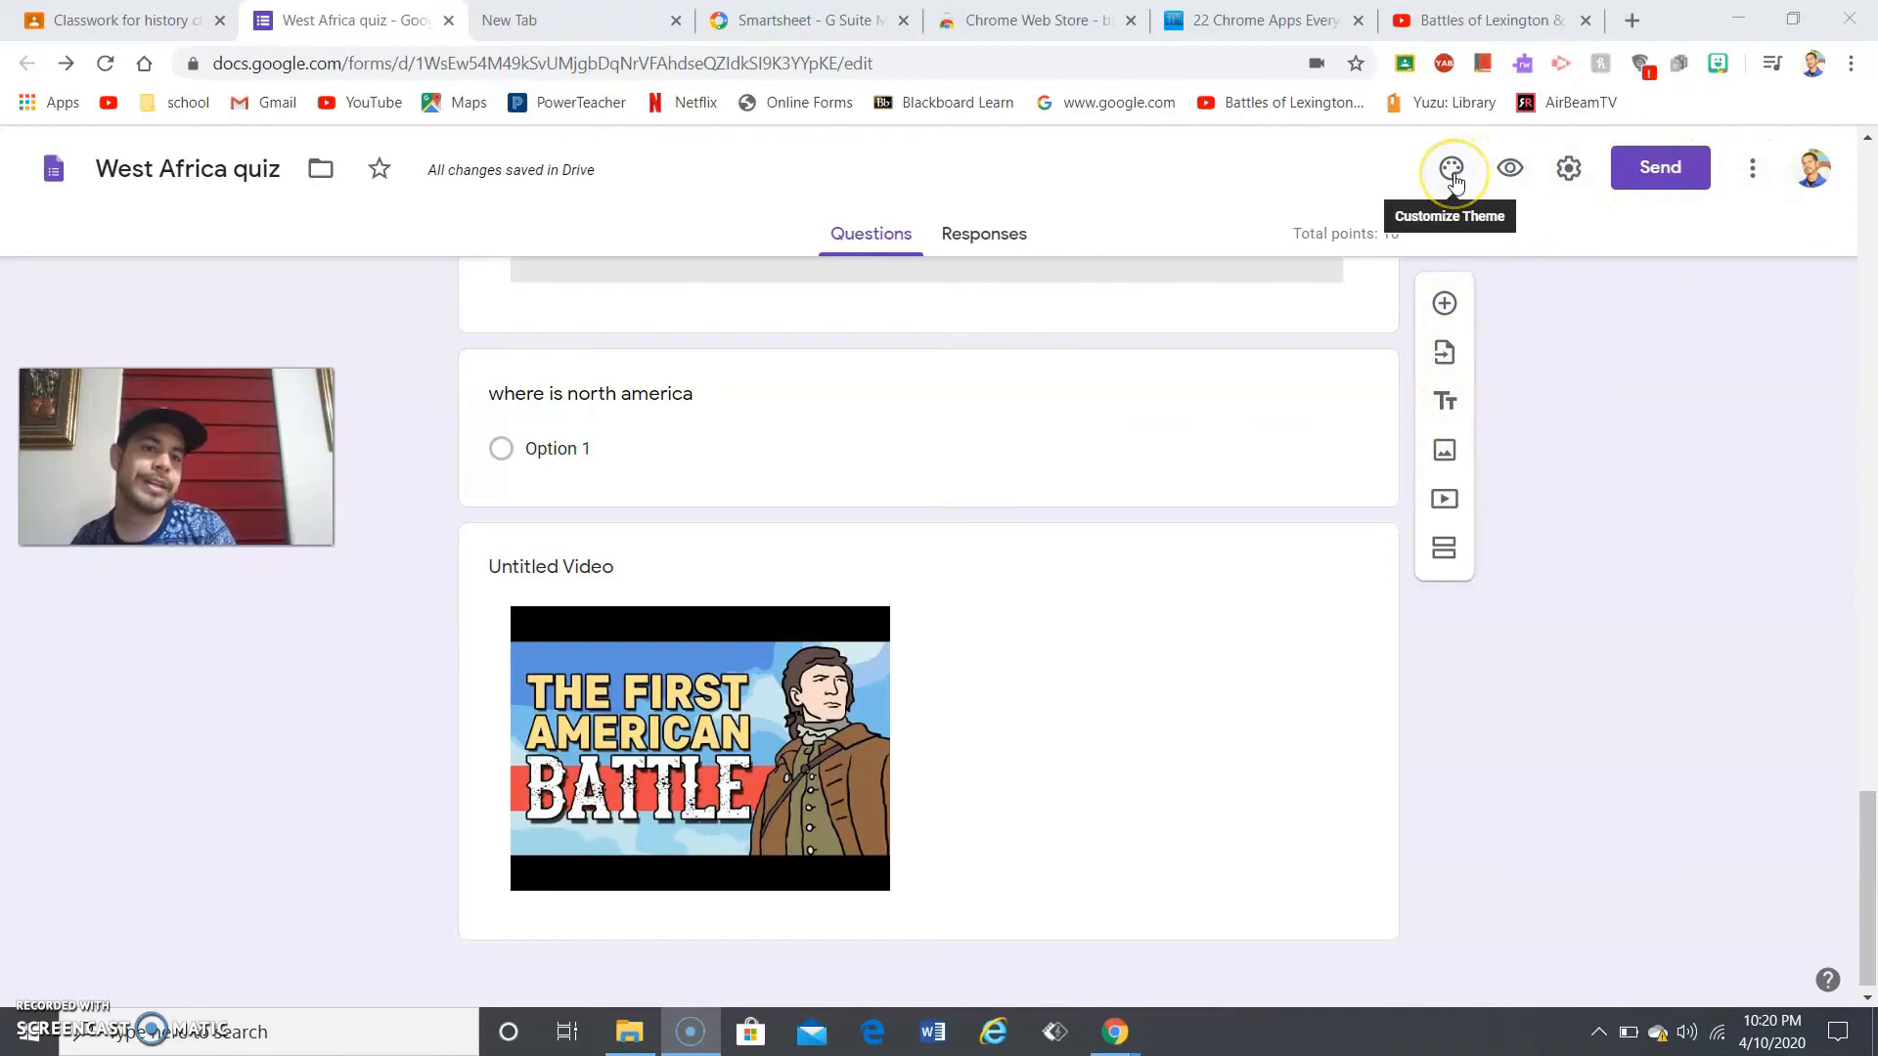
drag(1871, 649, 1822, 117)
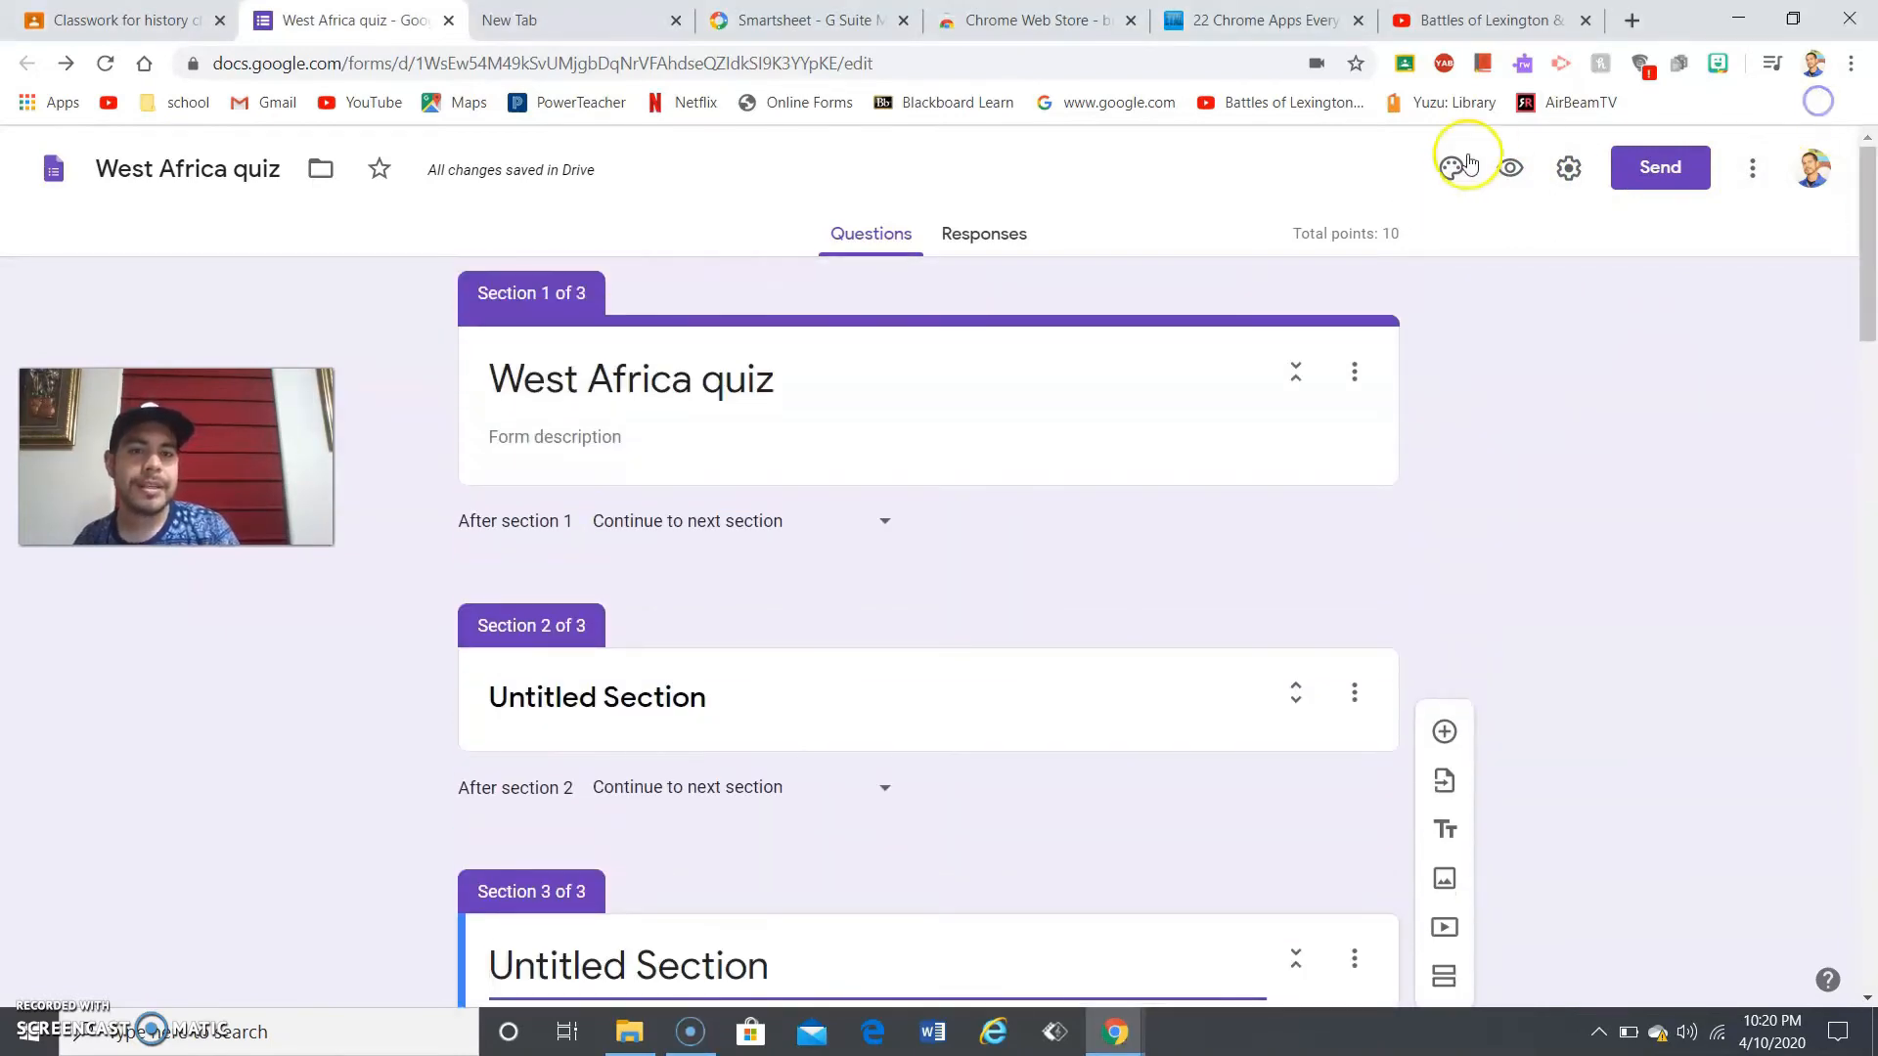
- Set the theme colour to Light Blue with the third, darker light-blue background
click(1451, 168)
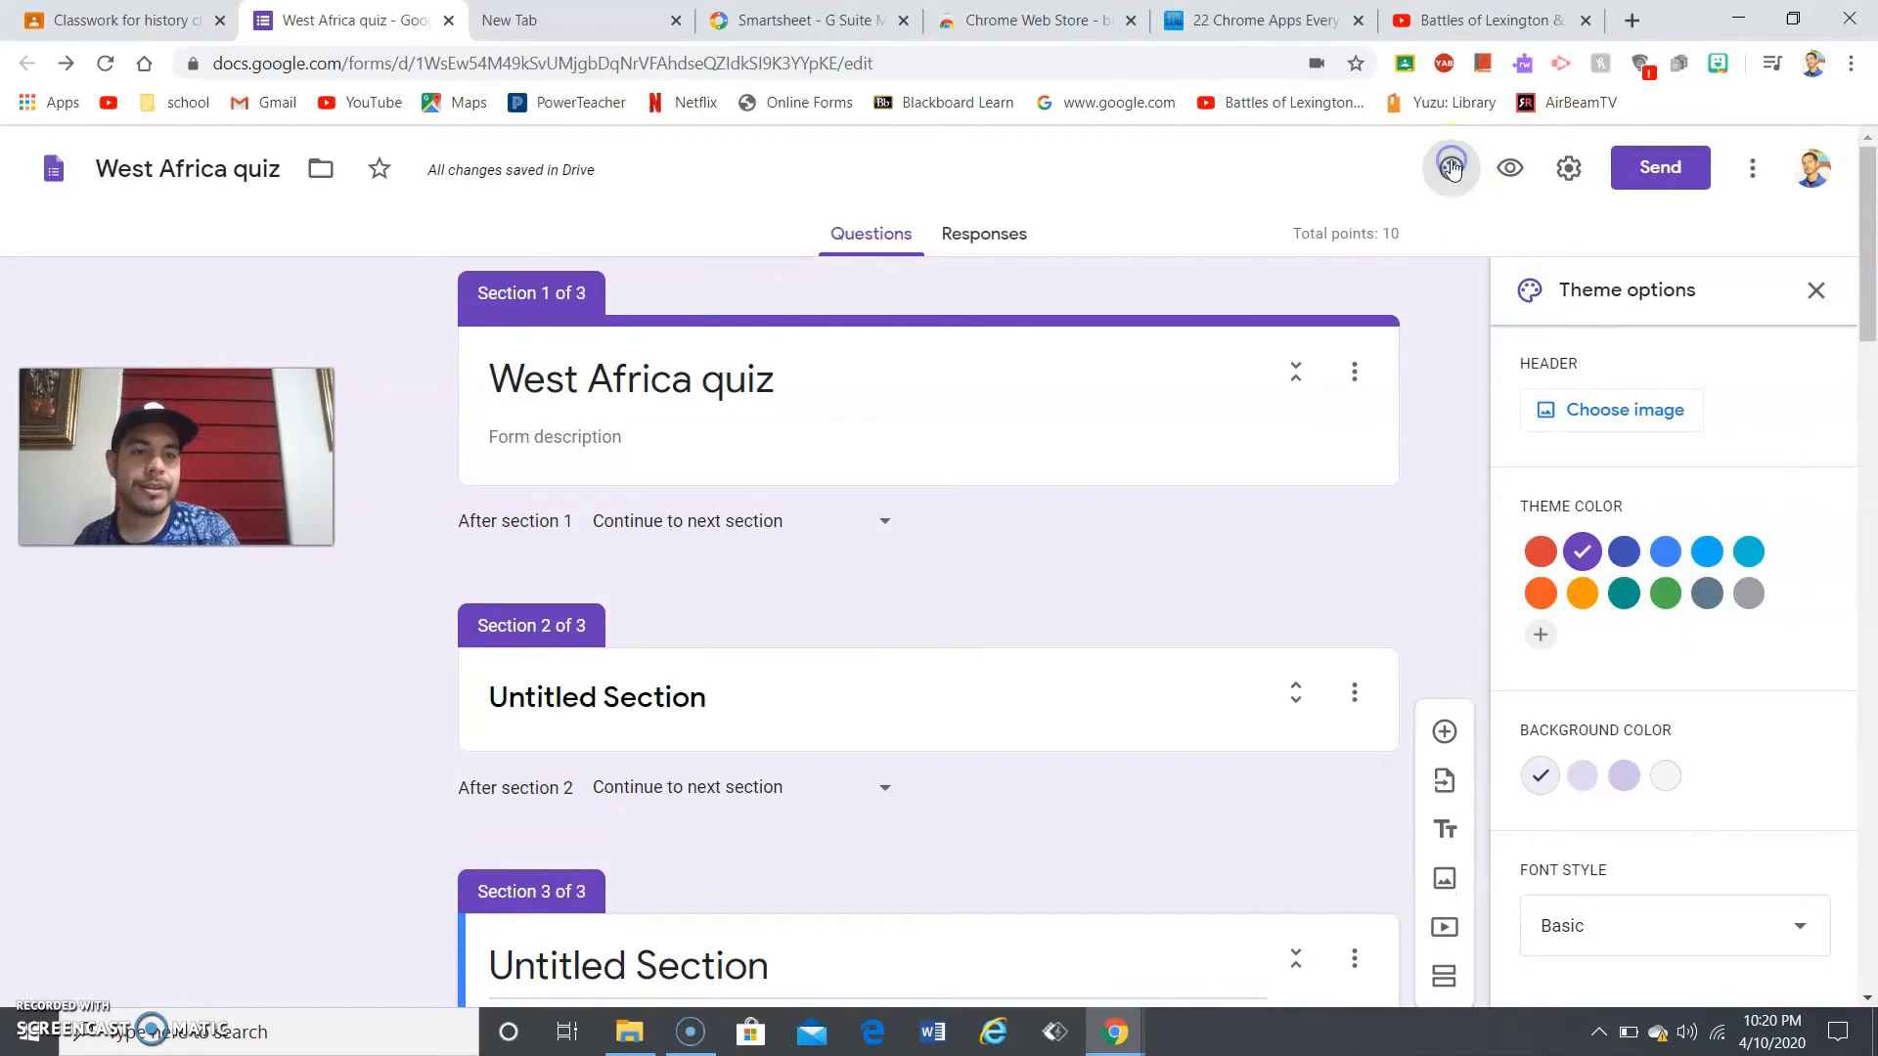
click(1692, 563)
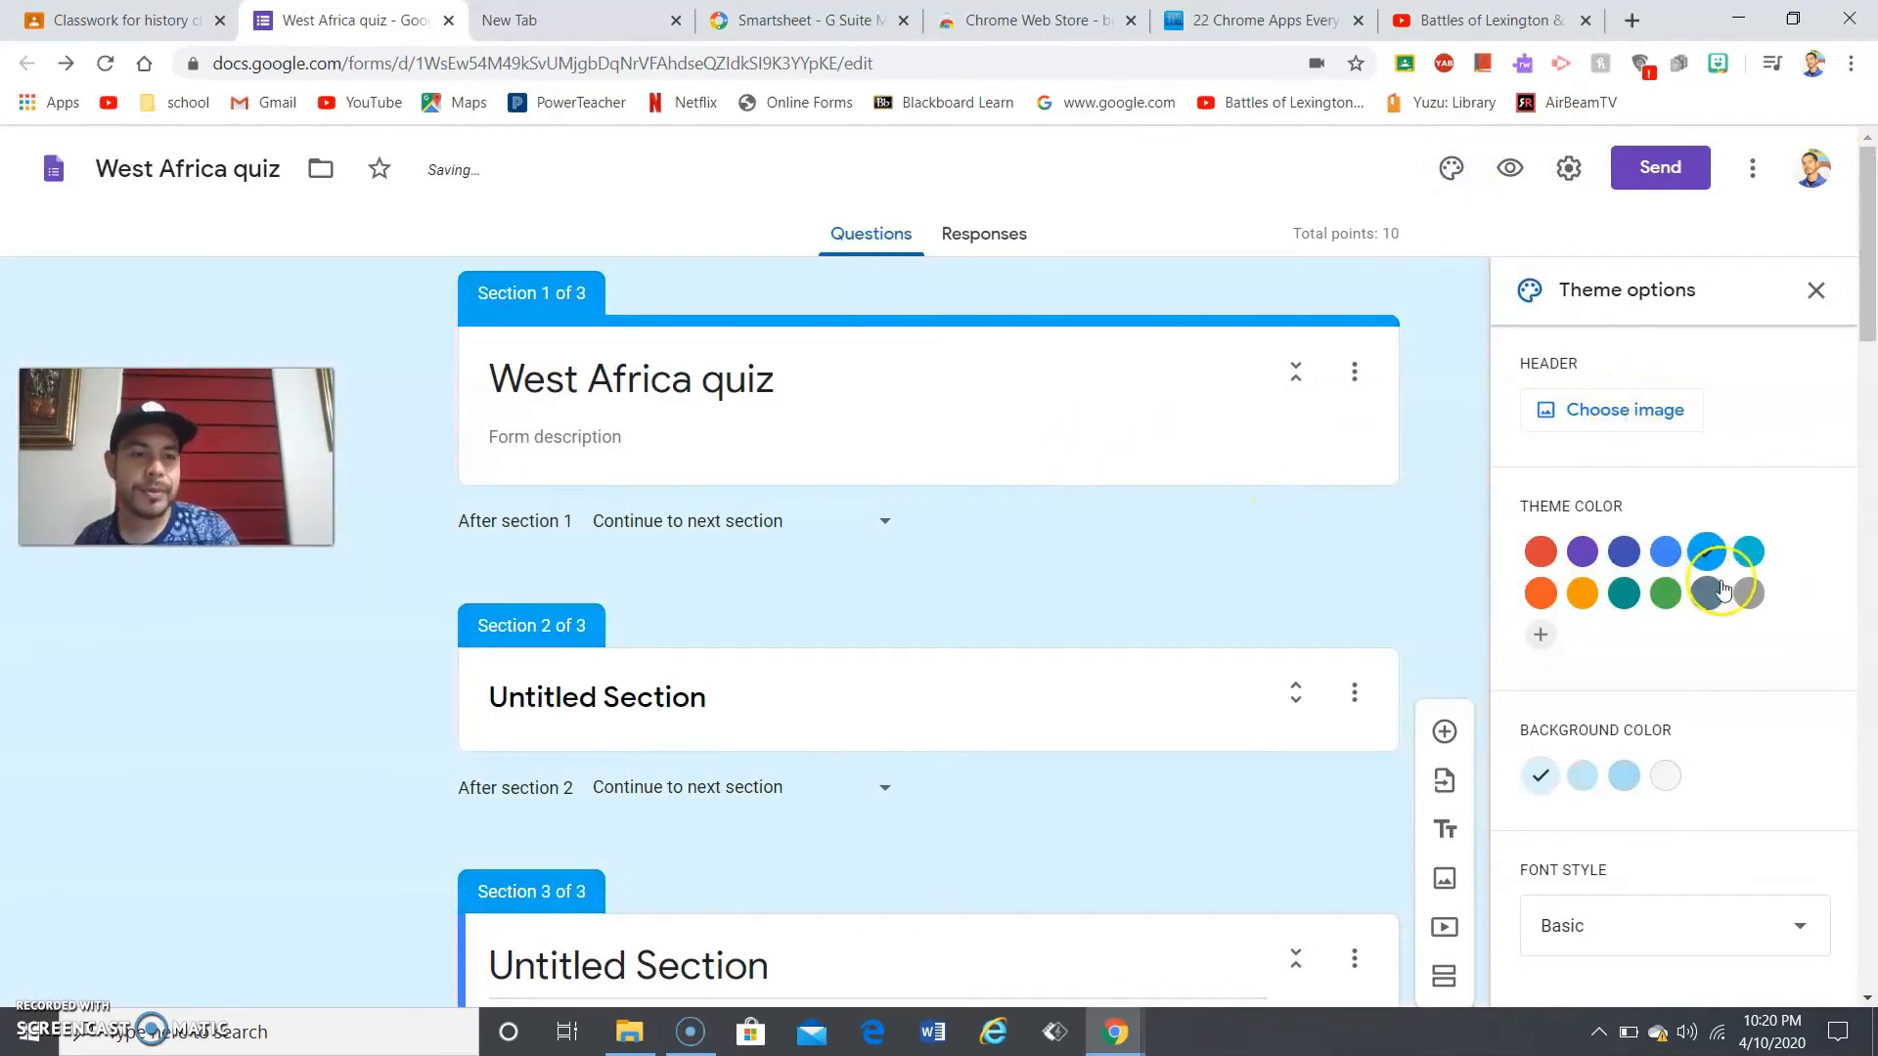
click(1709, 595)
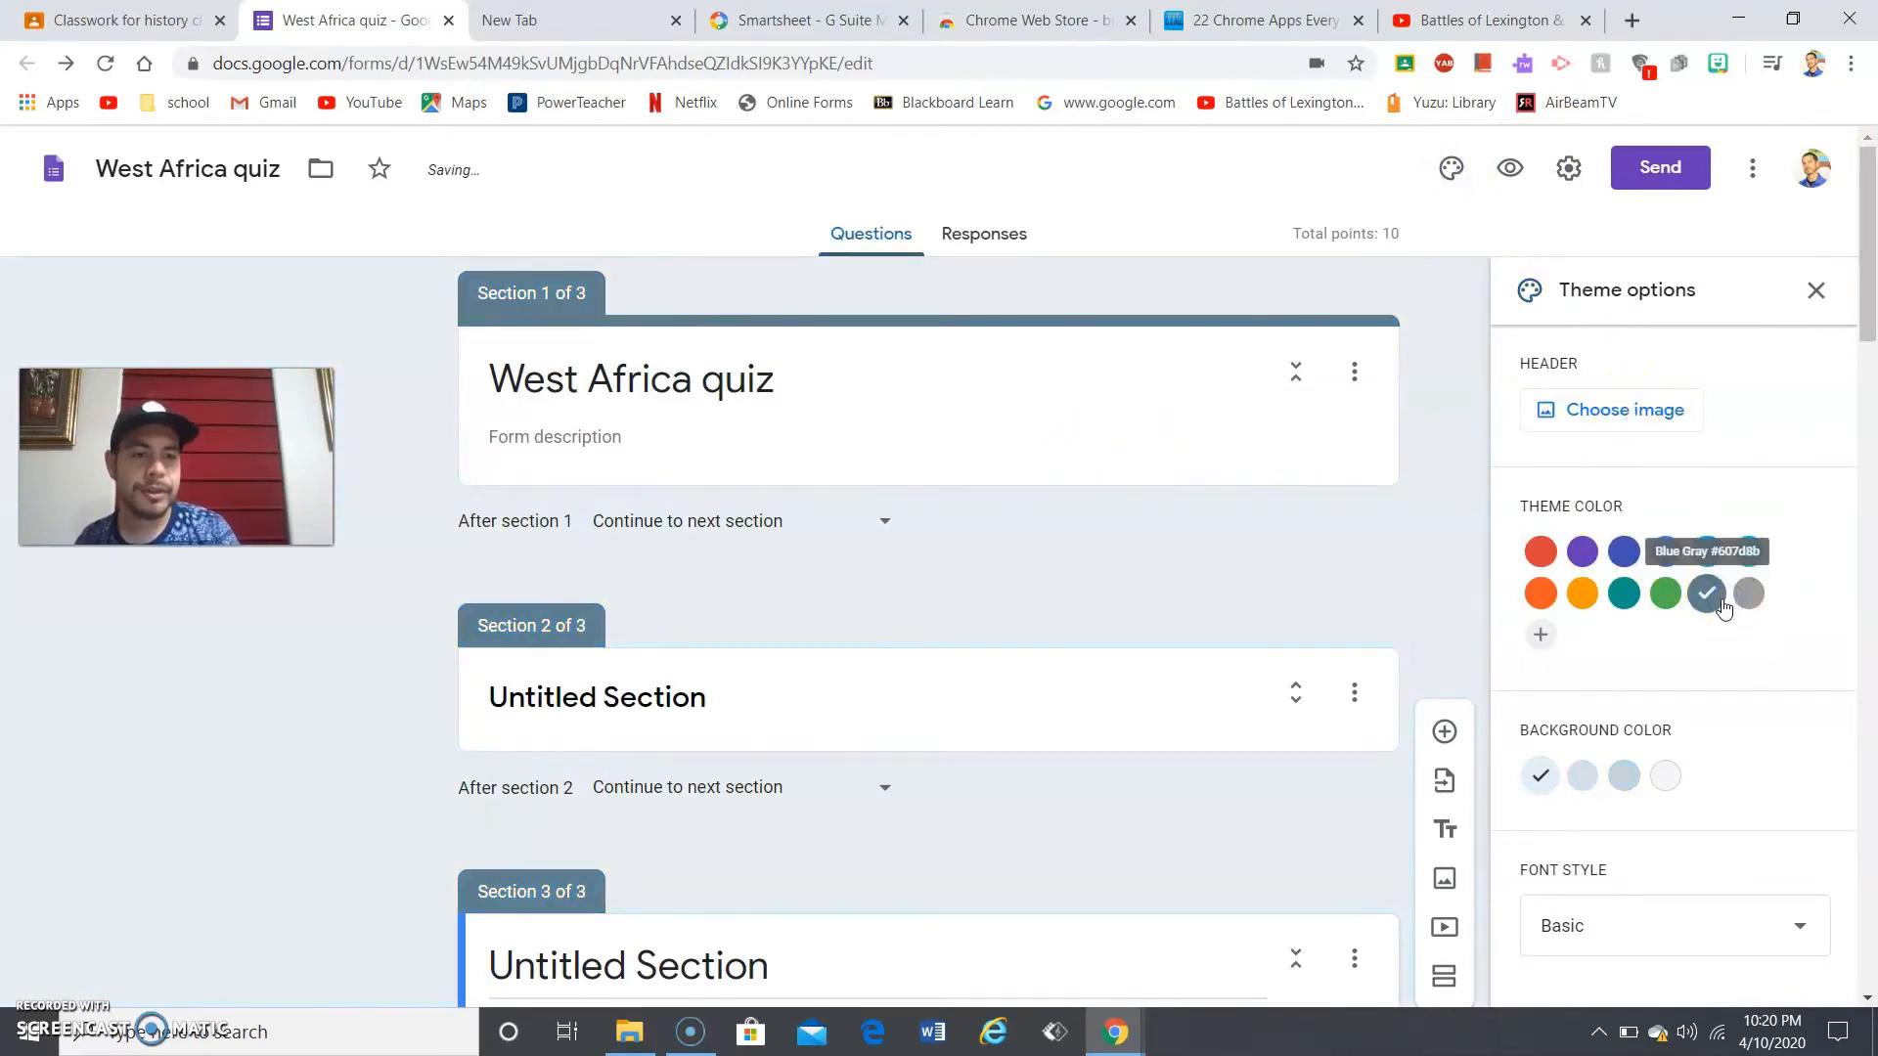
click(1666, 593)
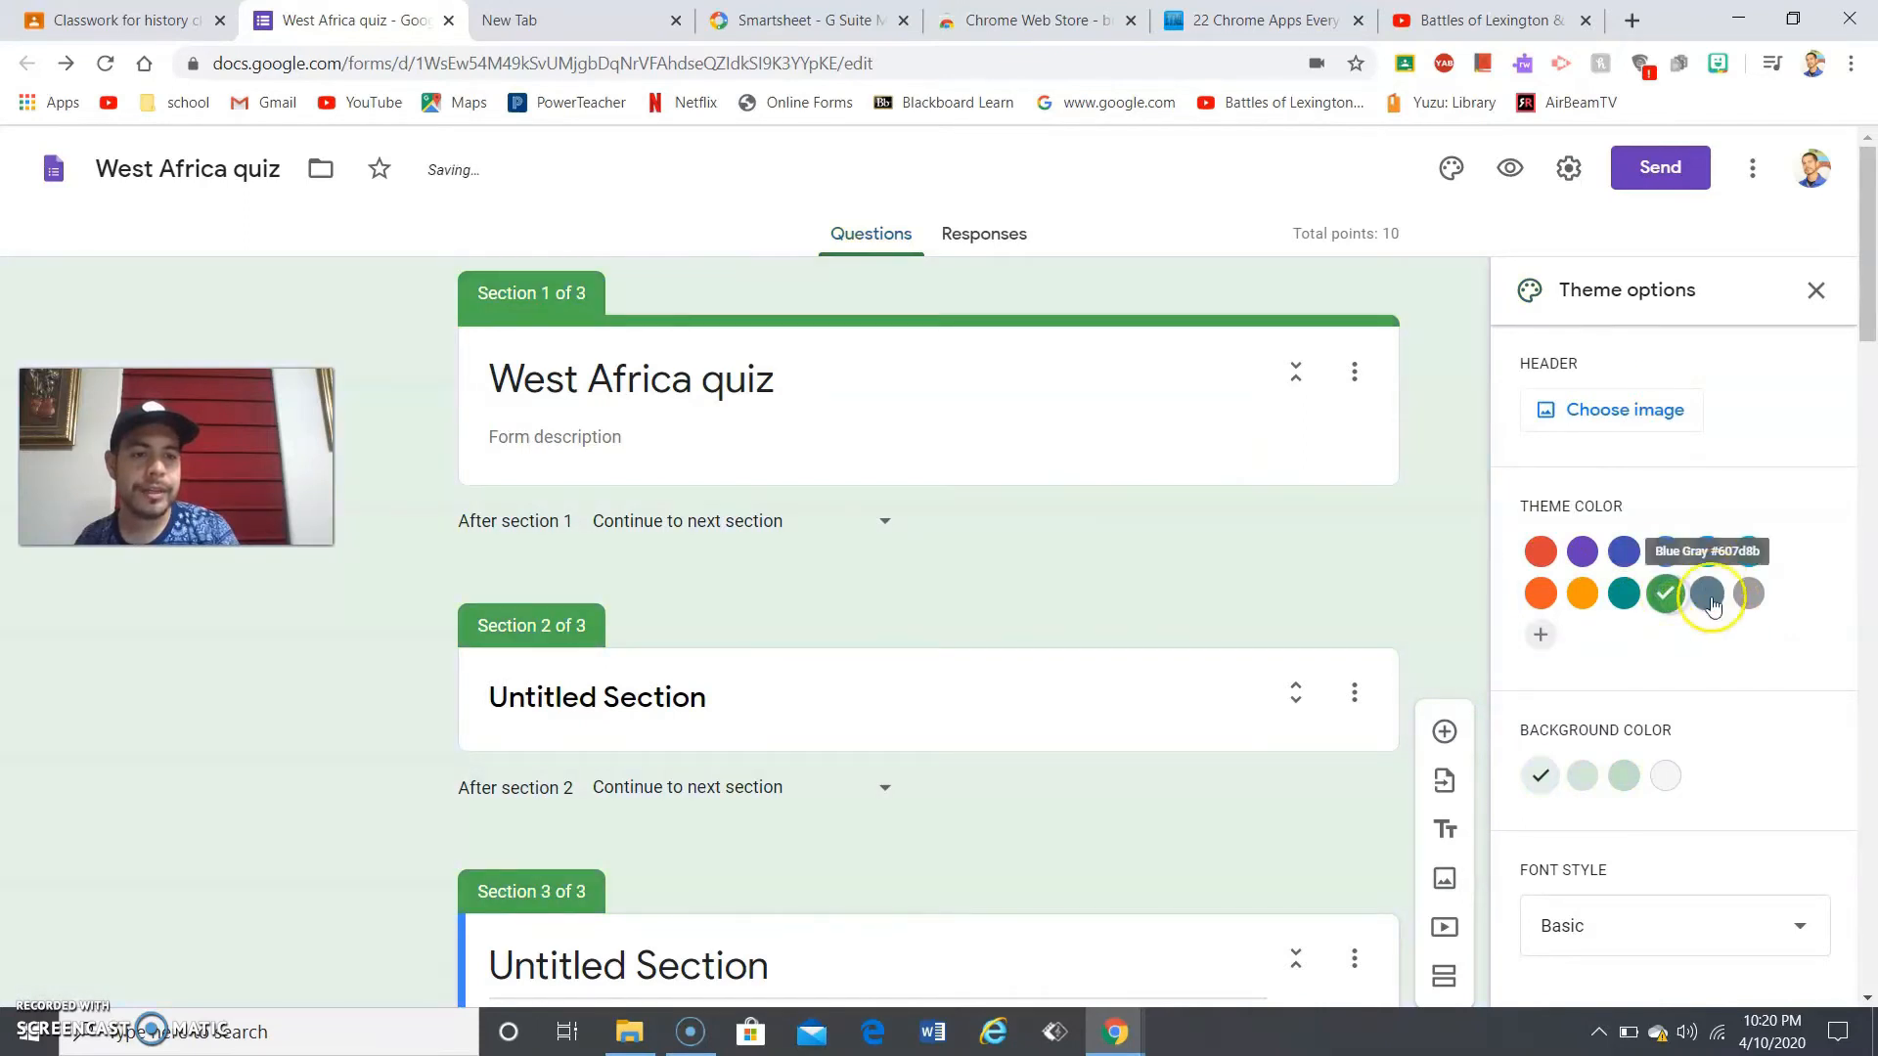
click(1626, 774)
click(1665, 550)
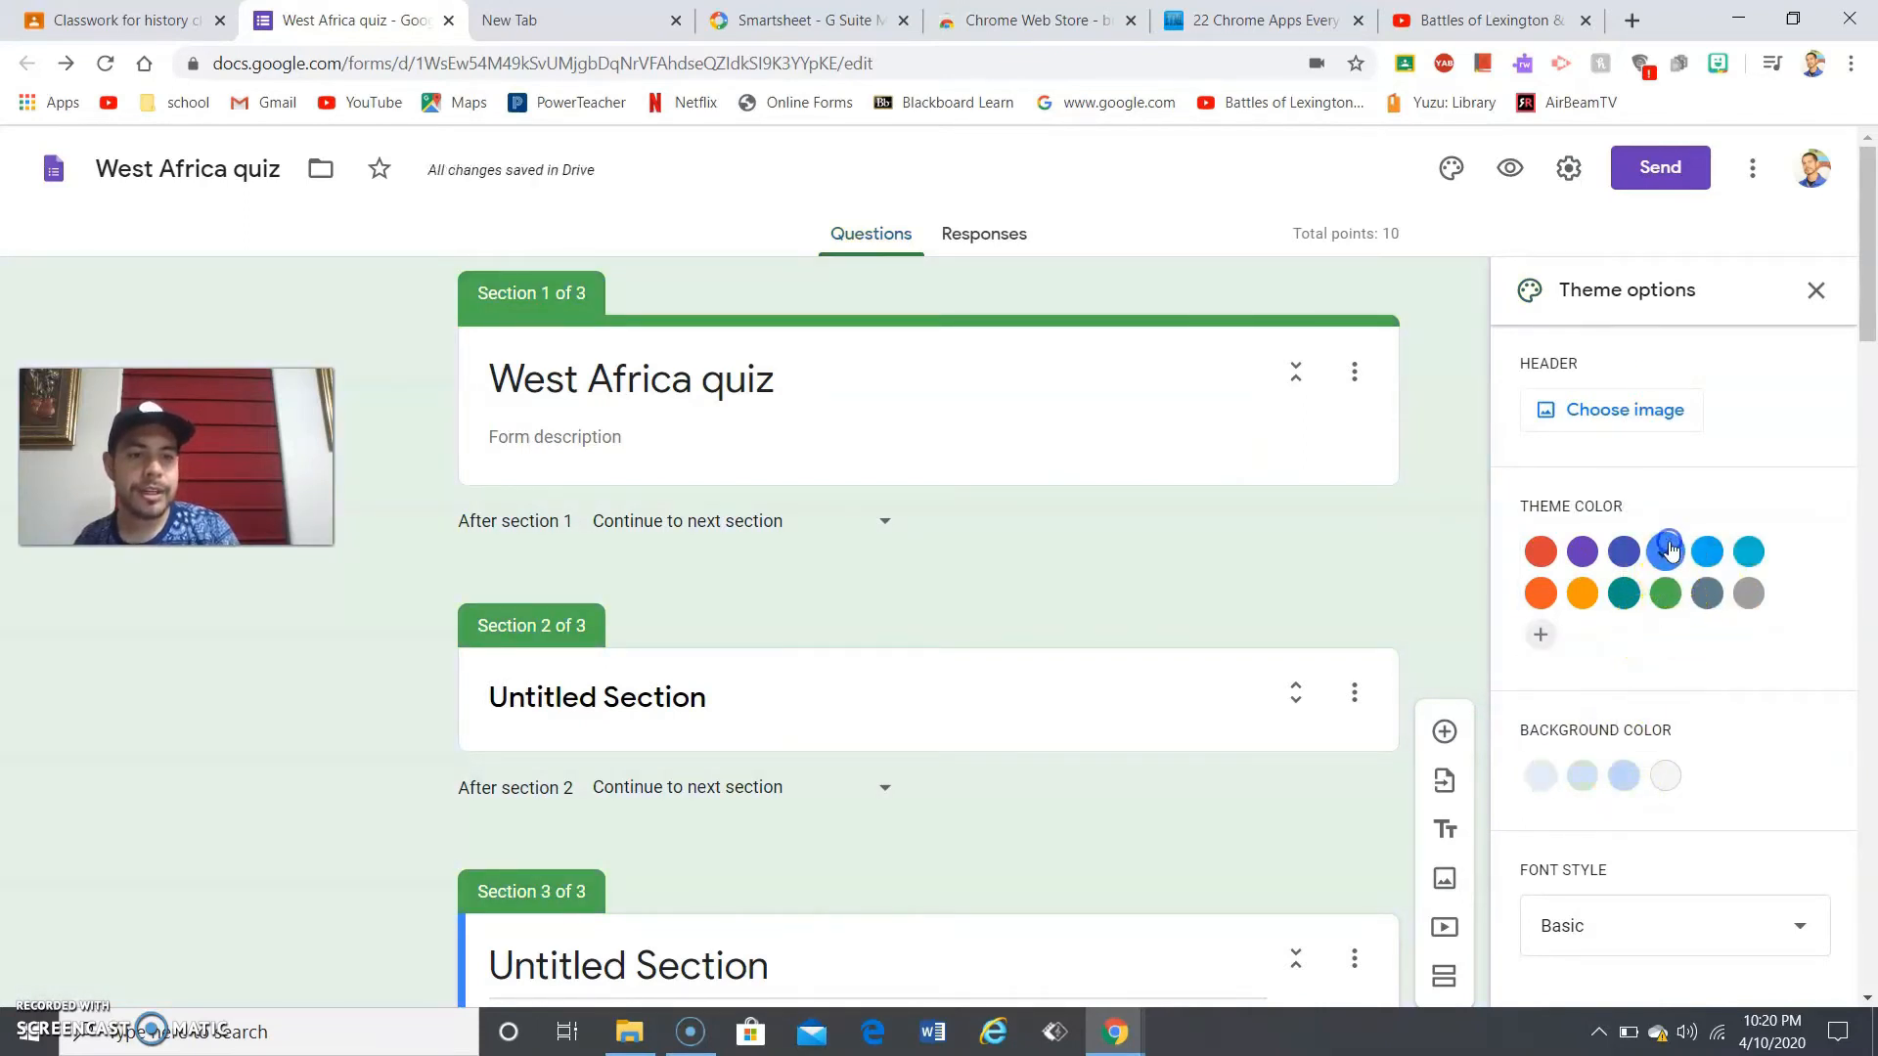
click(1718, 551)
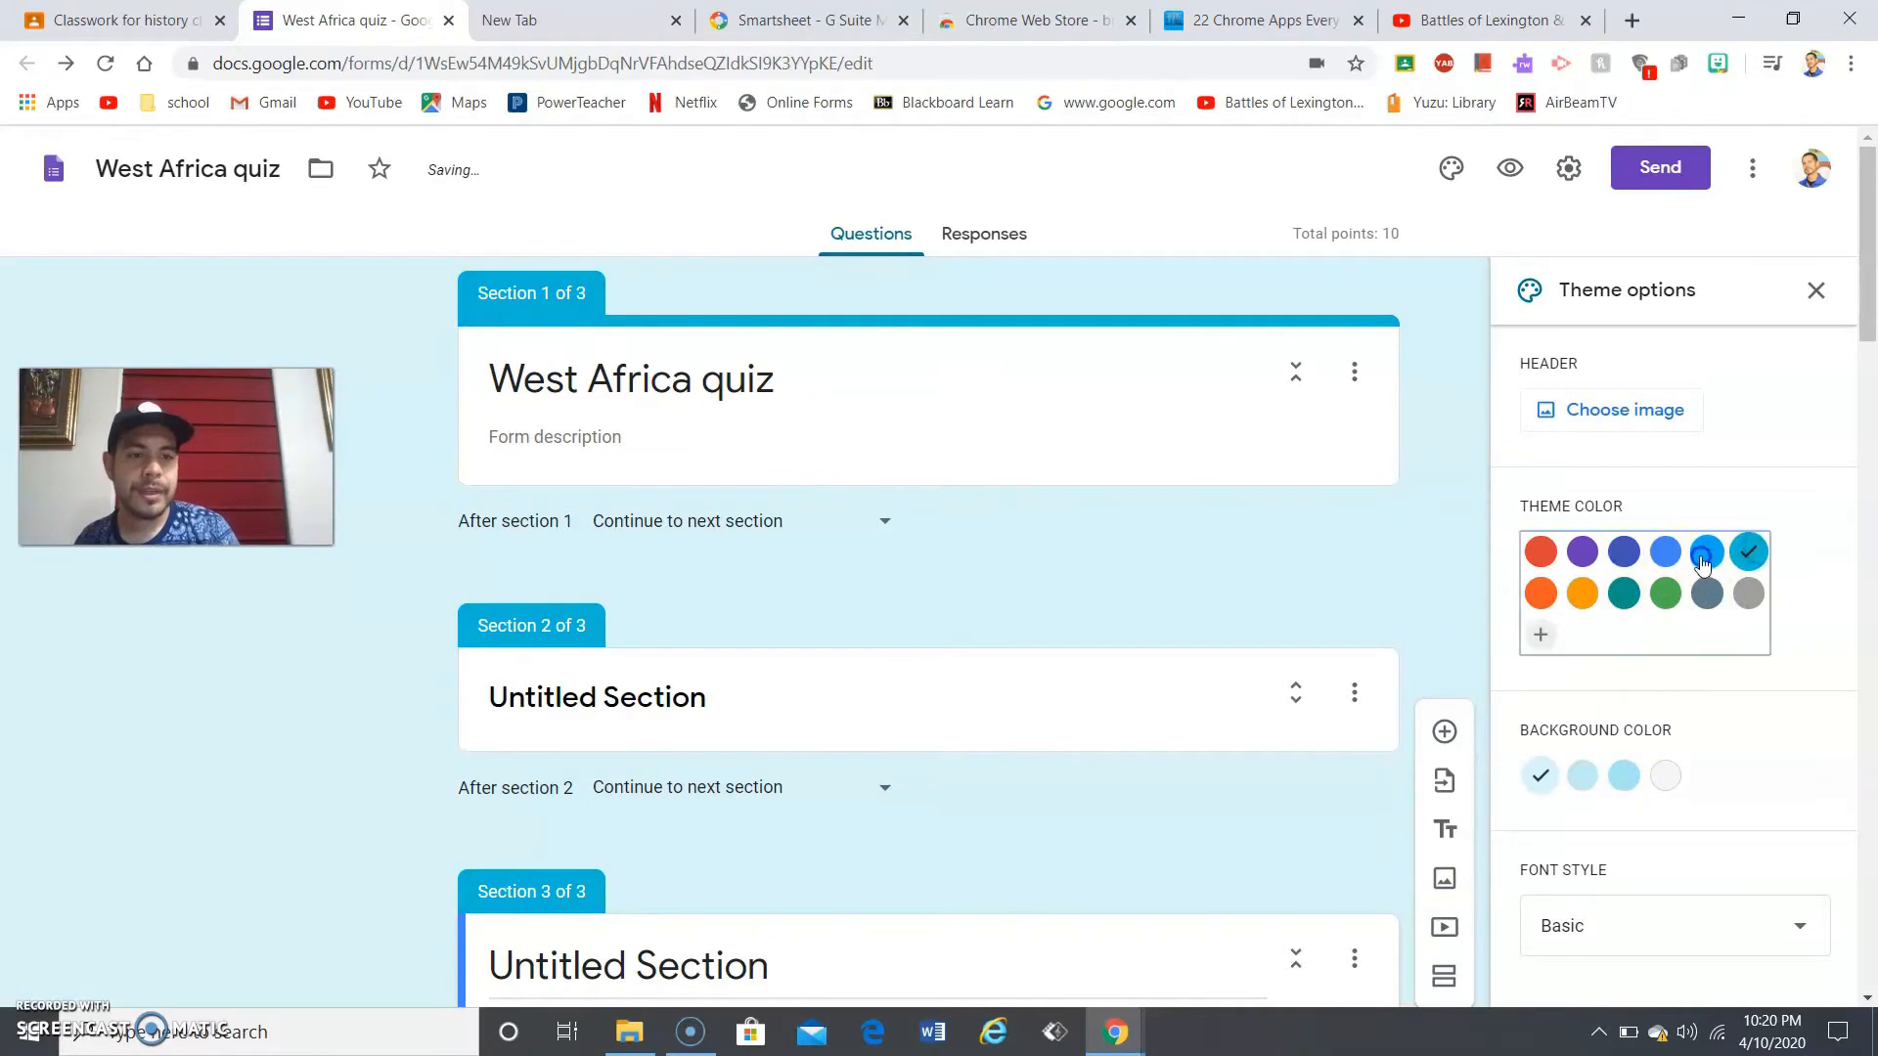
click(1623, 775)
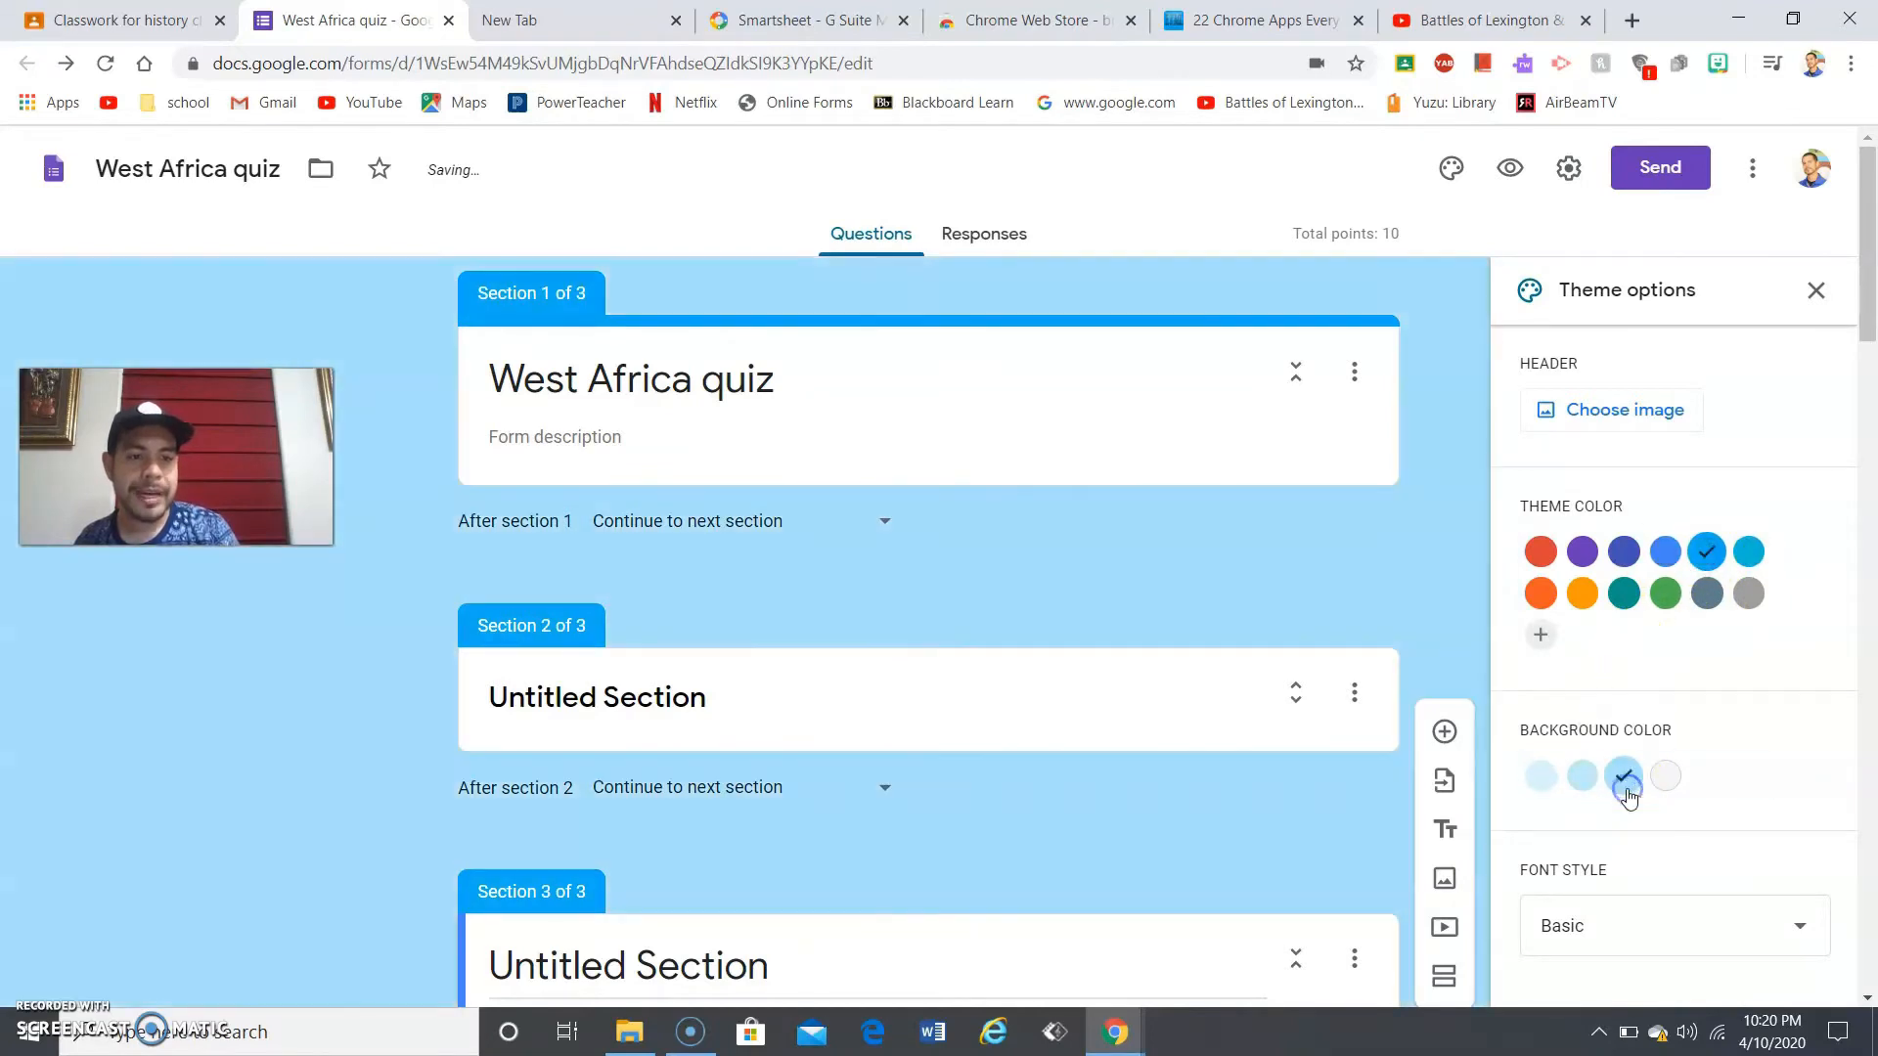
click(1666, 779)
click(1588, 780)
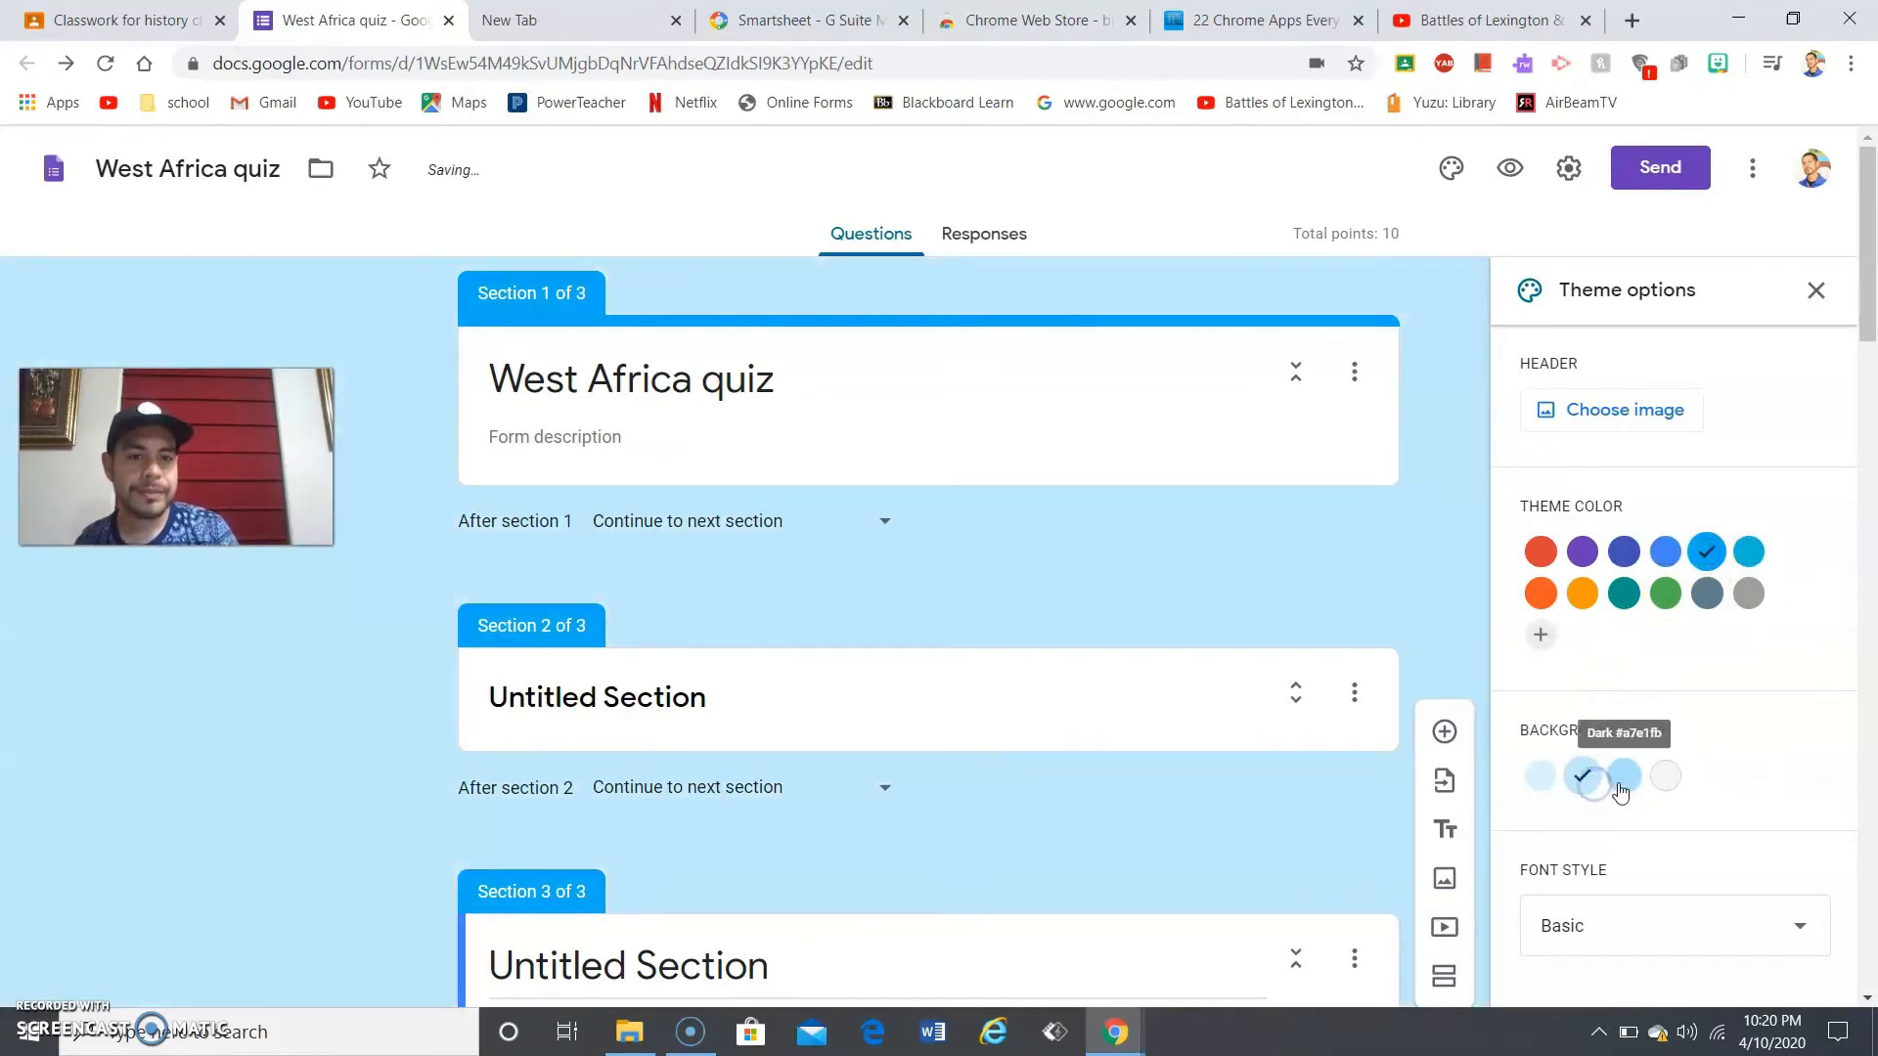
click(1624, 775)
scroll(1646, 770, down, 7)
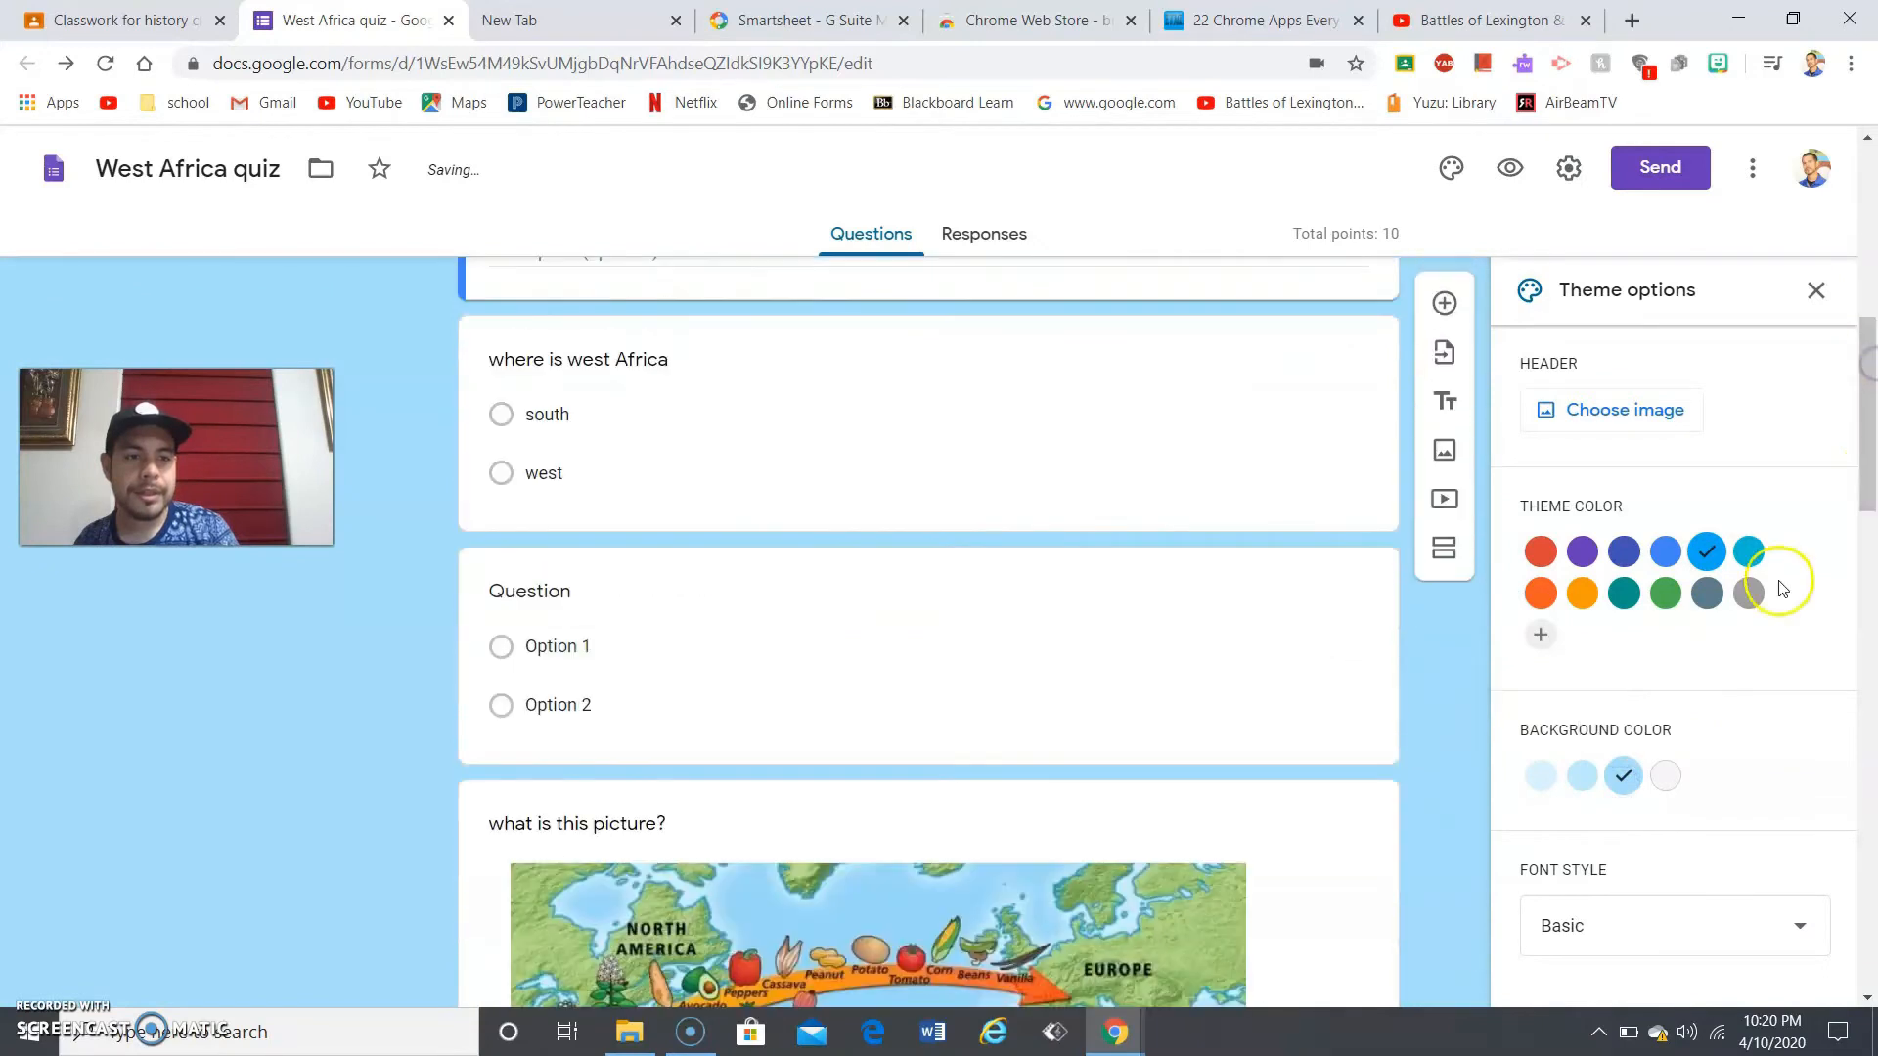
- Try the Decorative, Formal and Playful font styles, then settle on Basic
click(1714, 941)
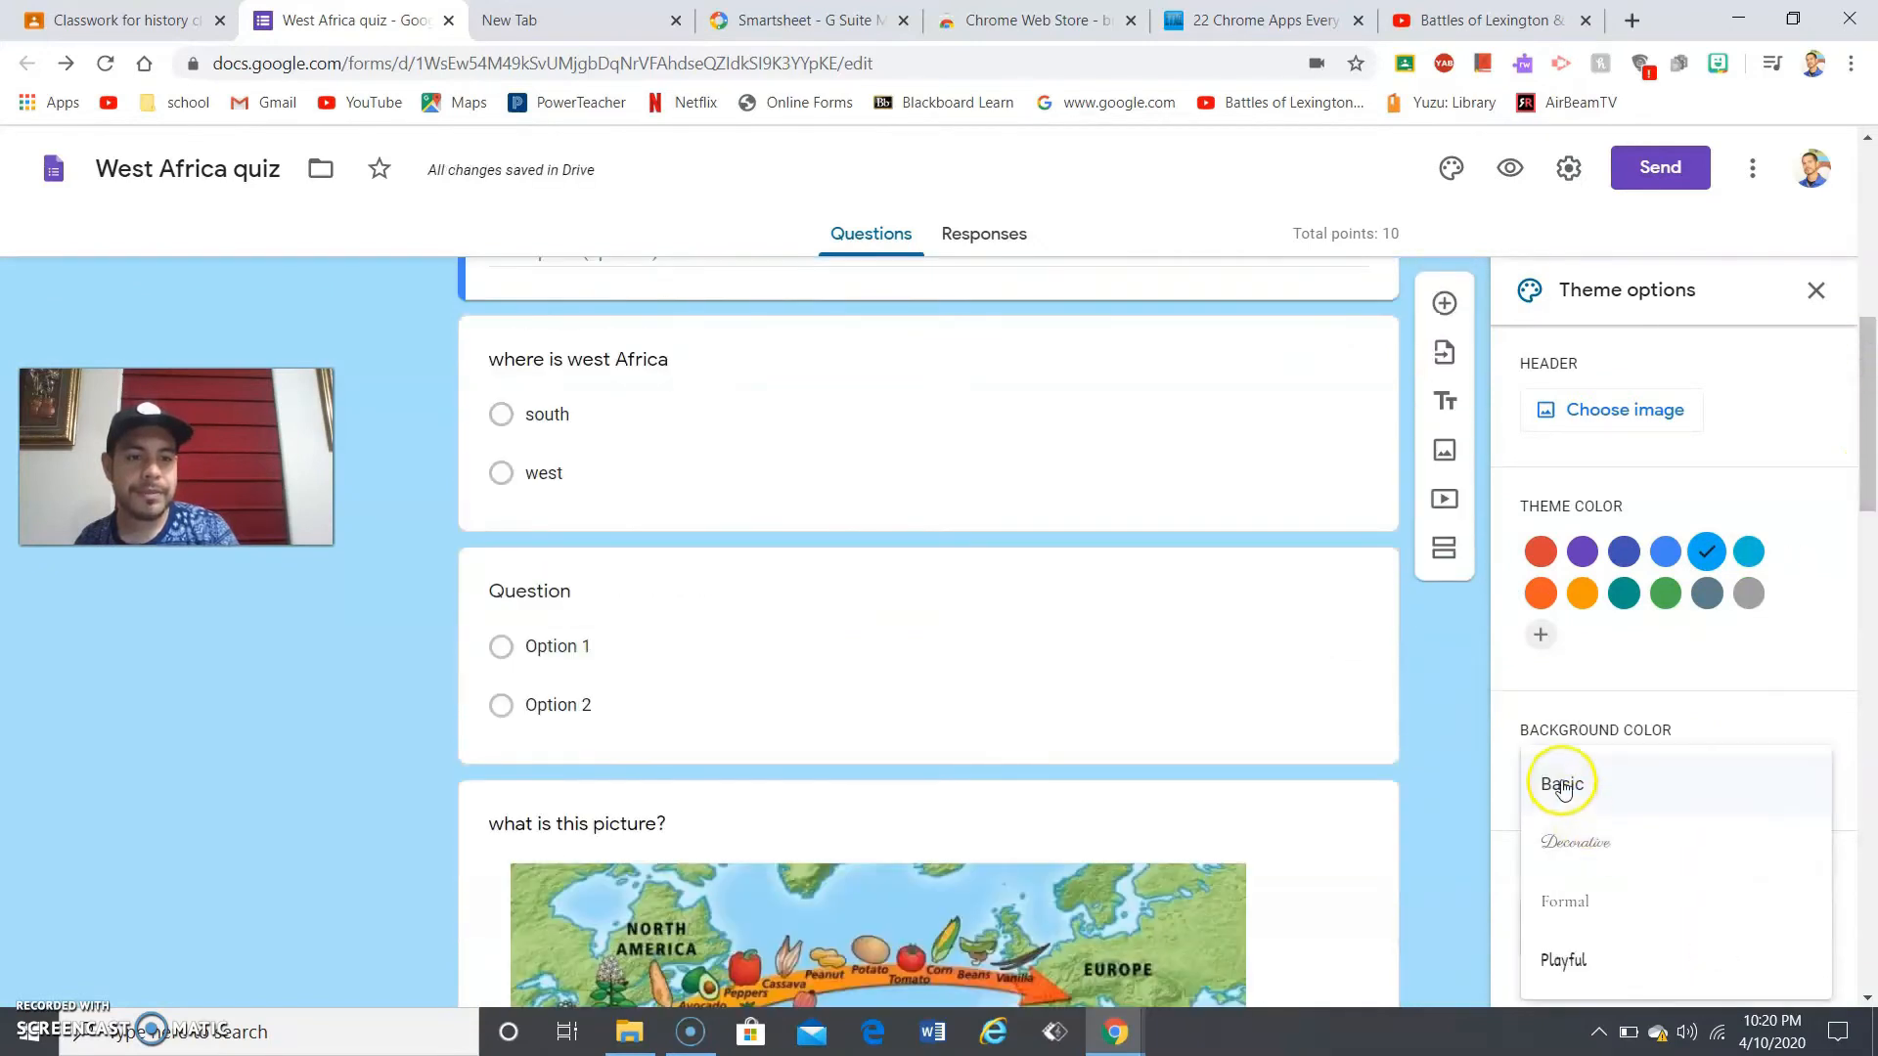
click(1595, 849)
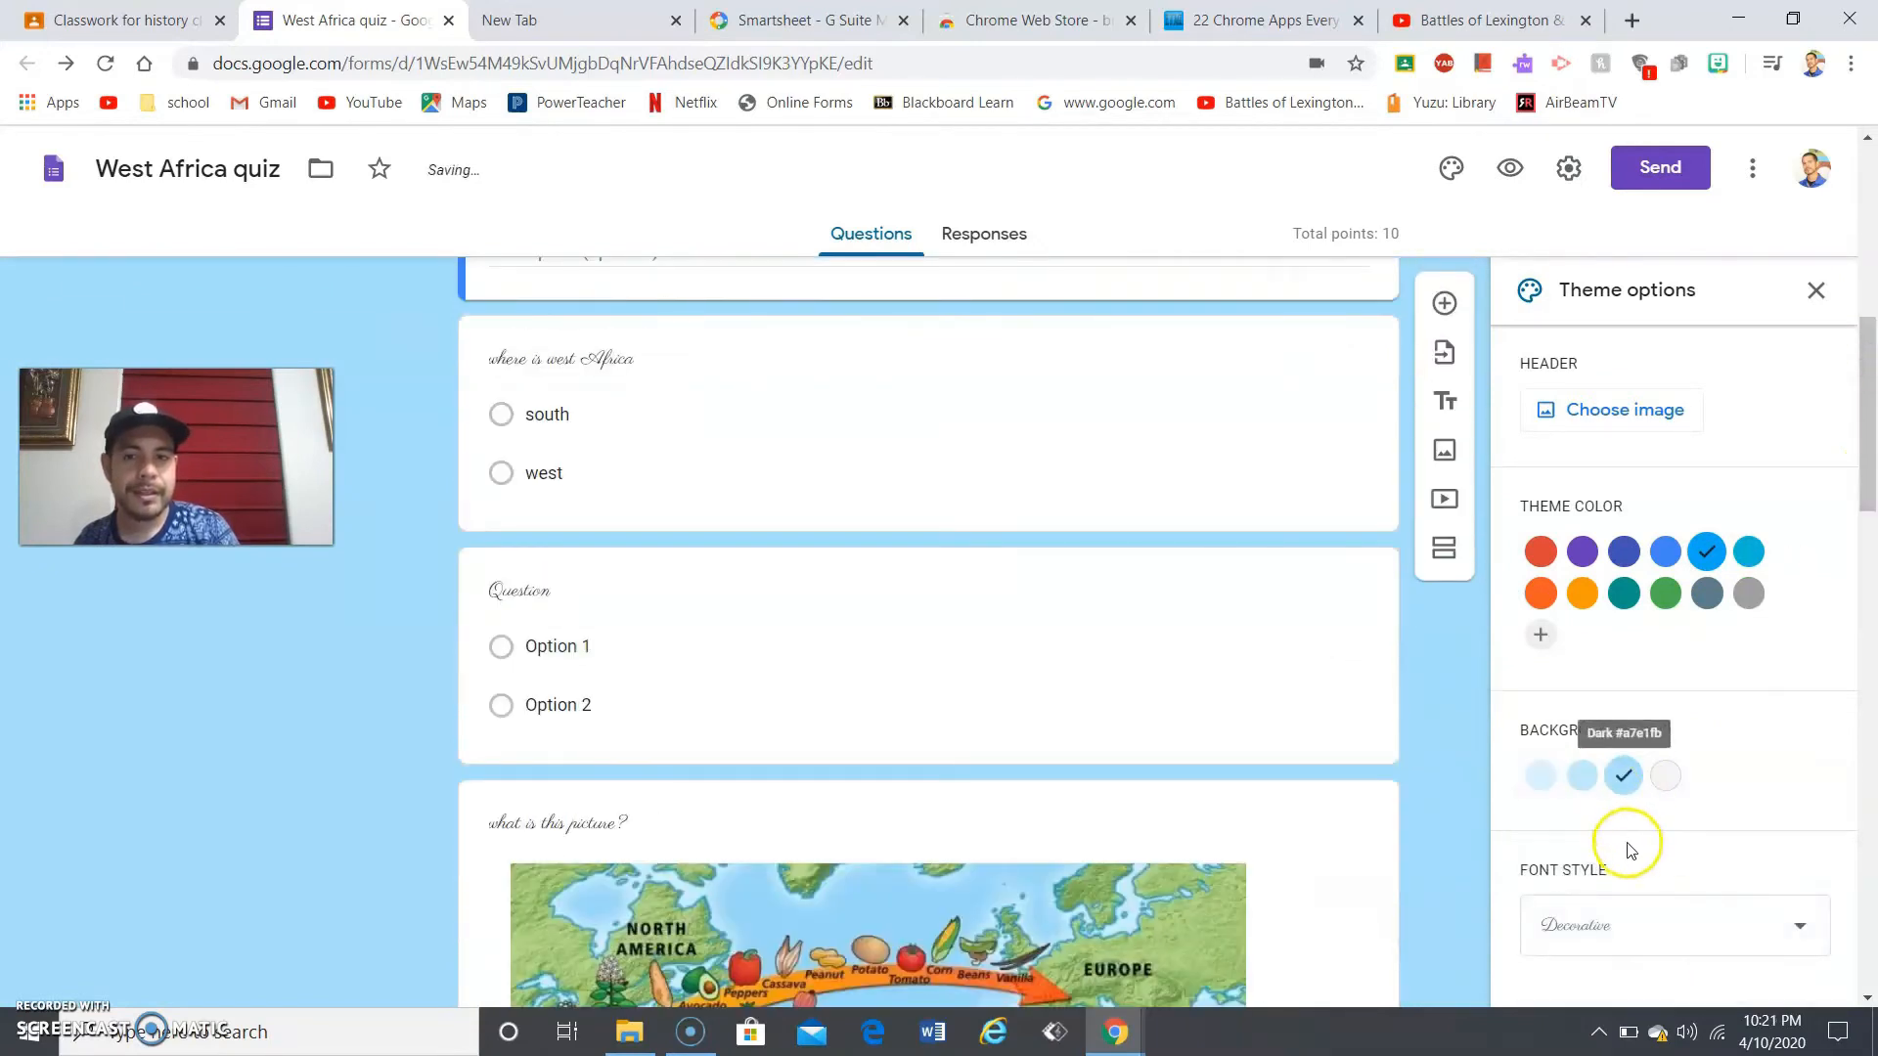
click(1605, 919)
click(1574, 890)
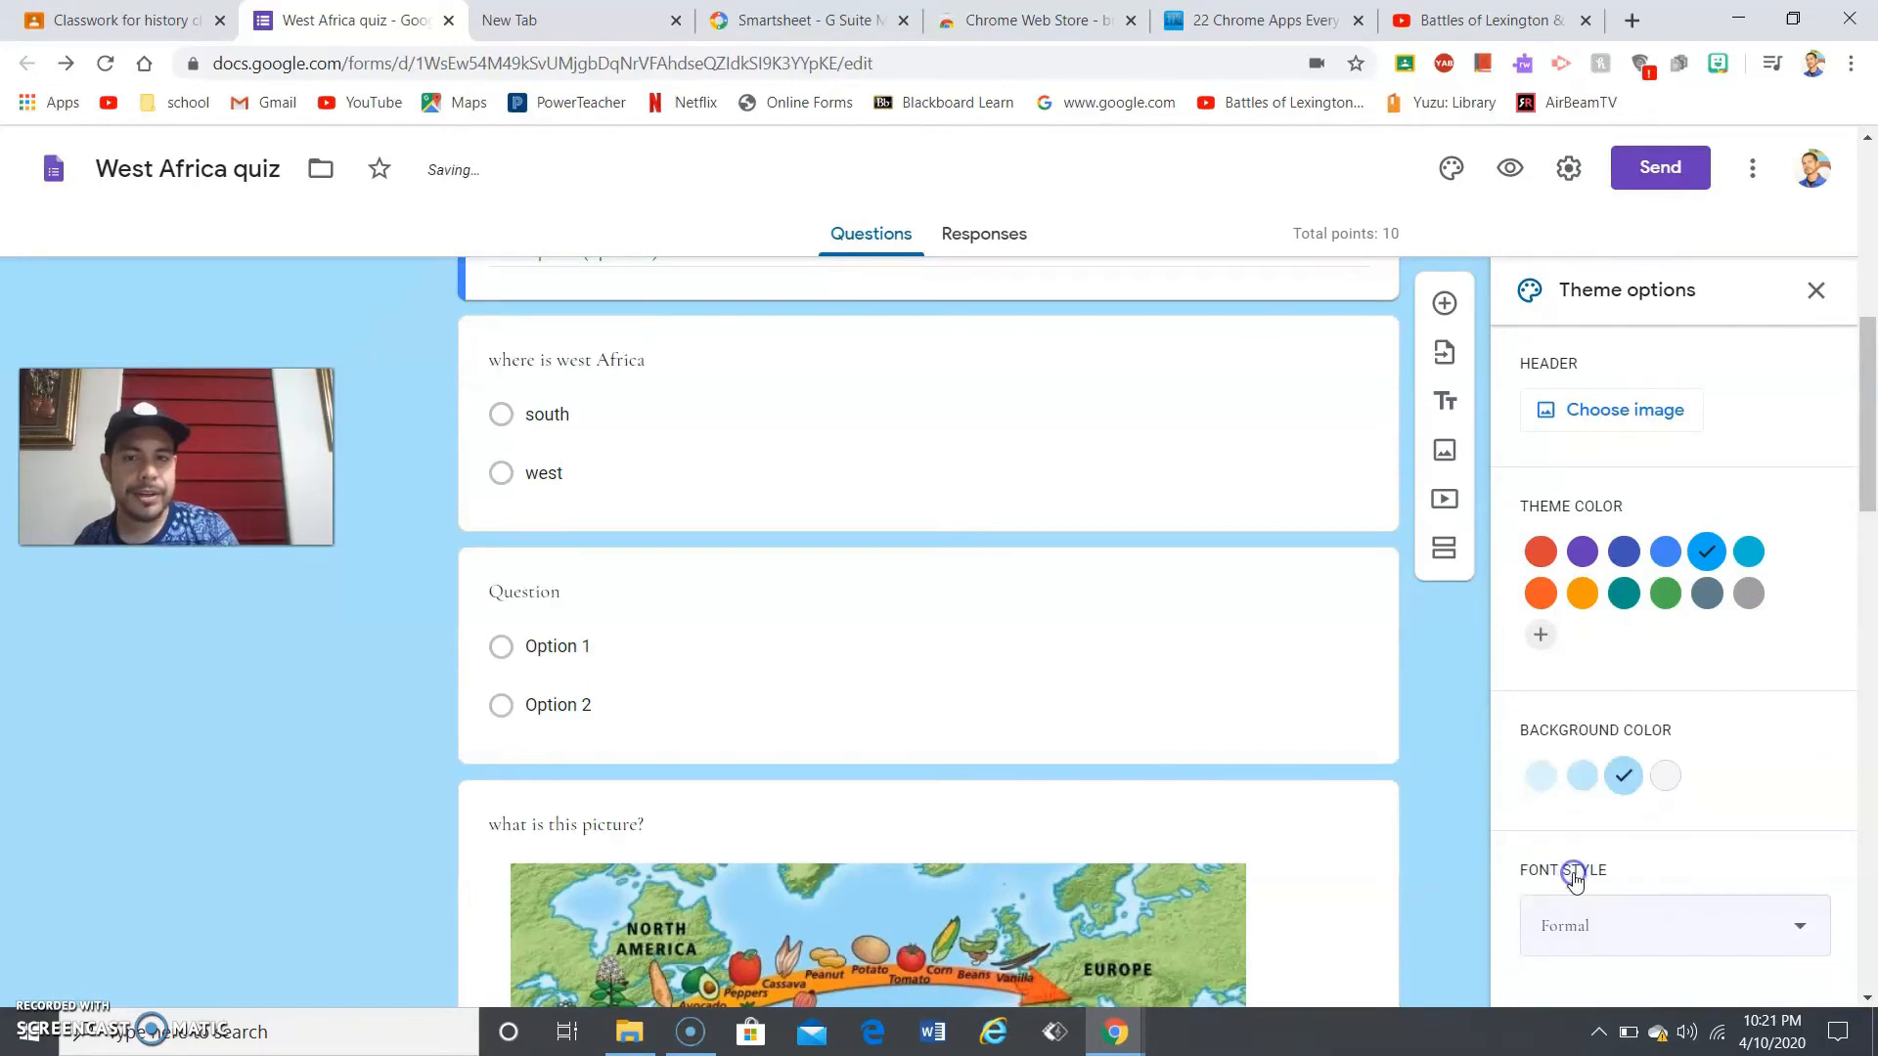
click(1634, 923)
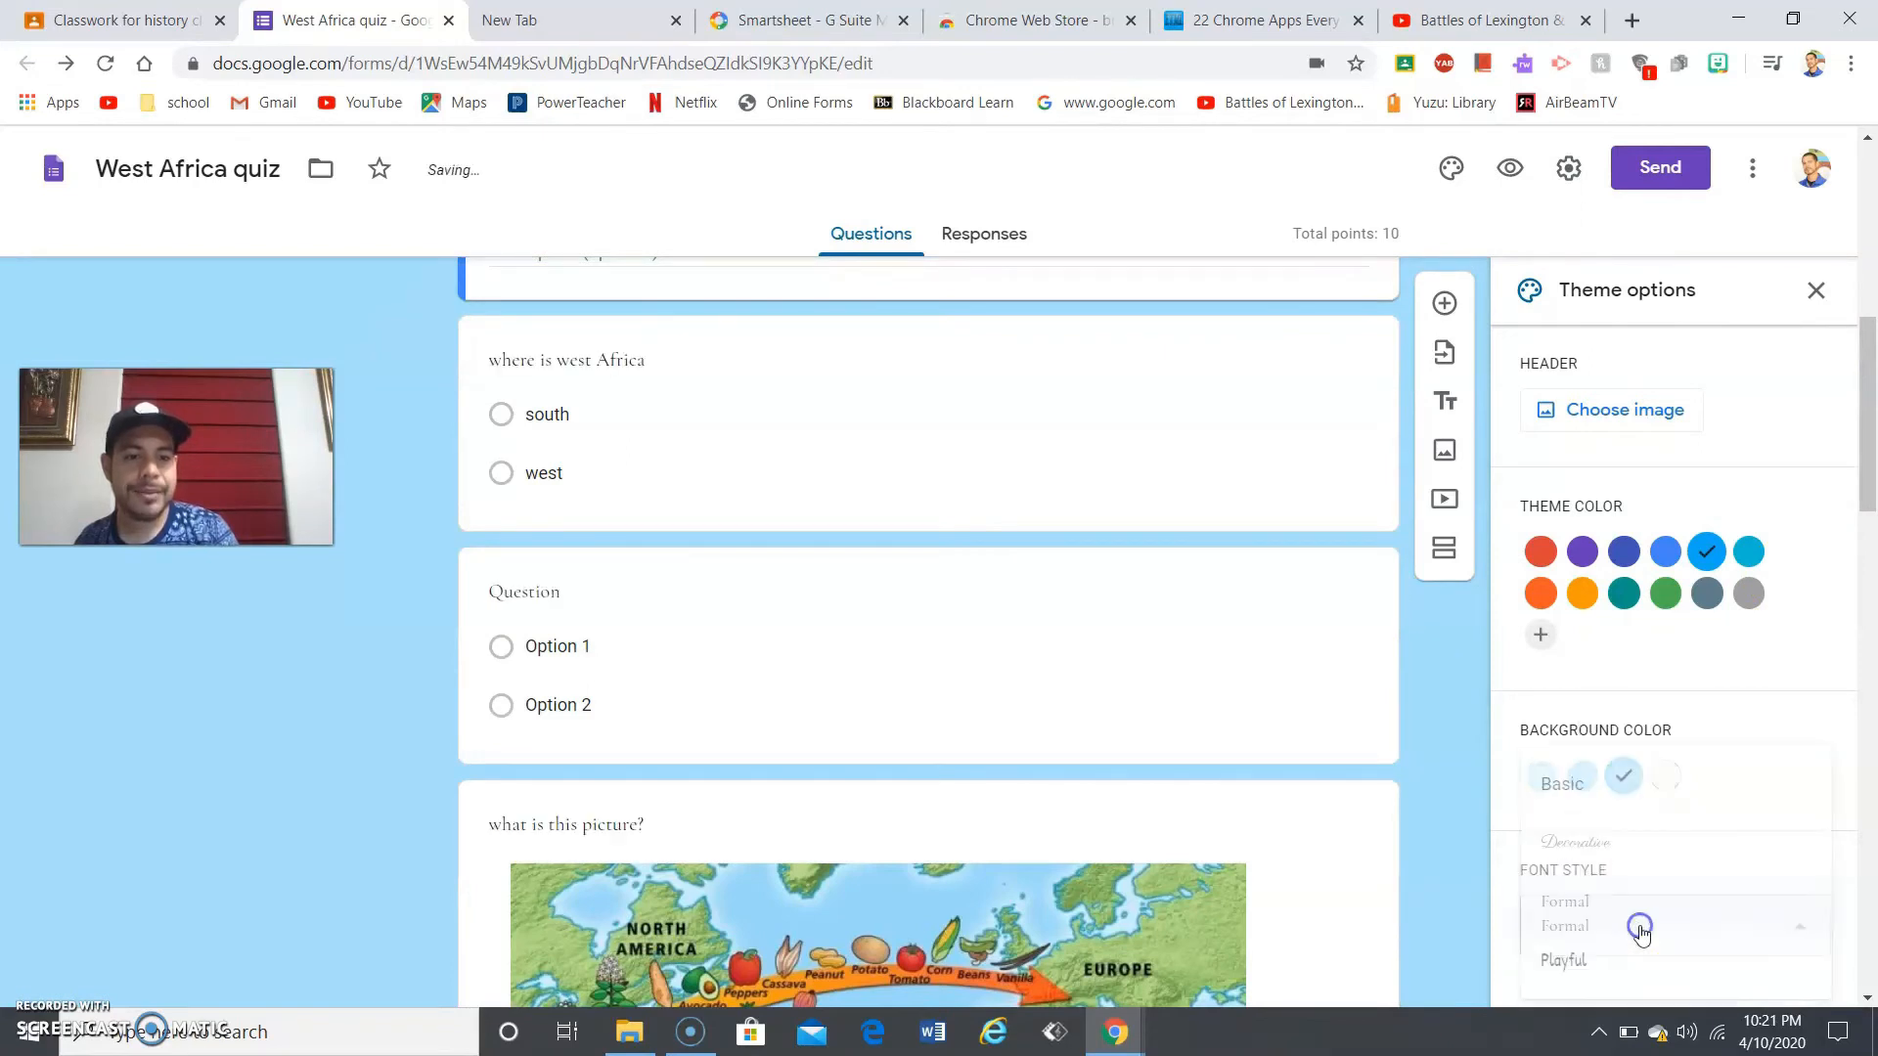
click(1589, 989)
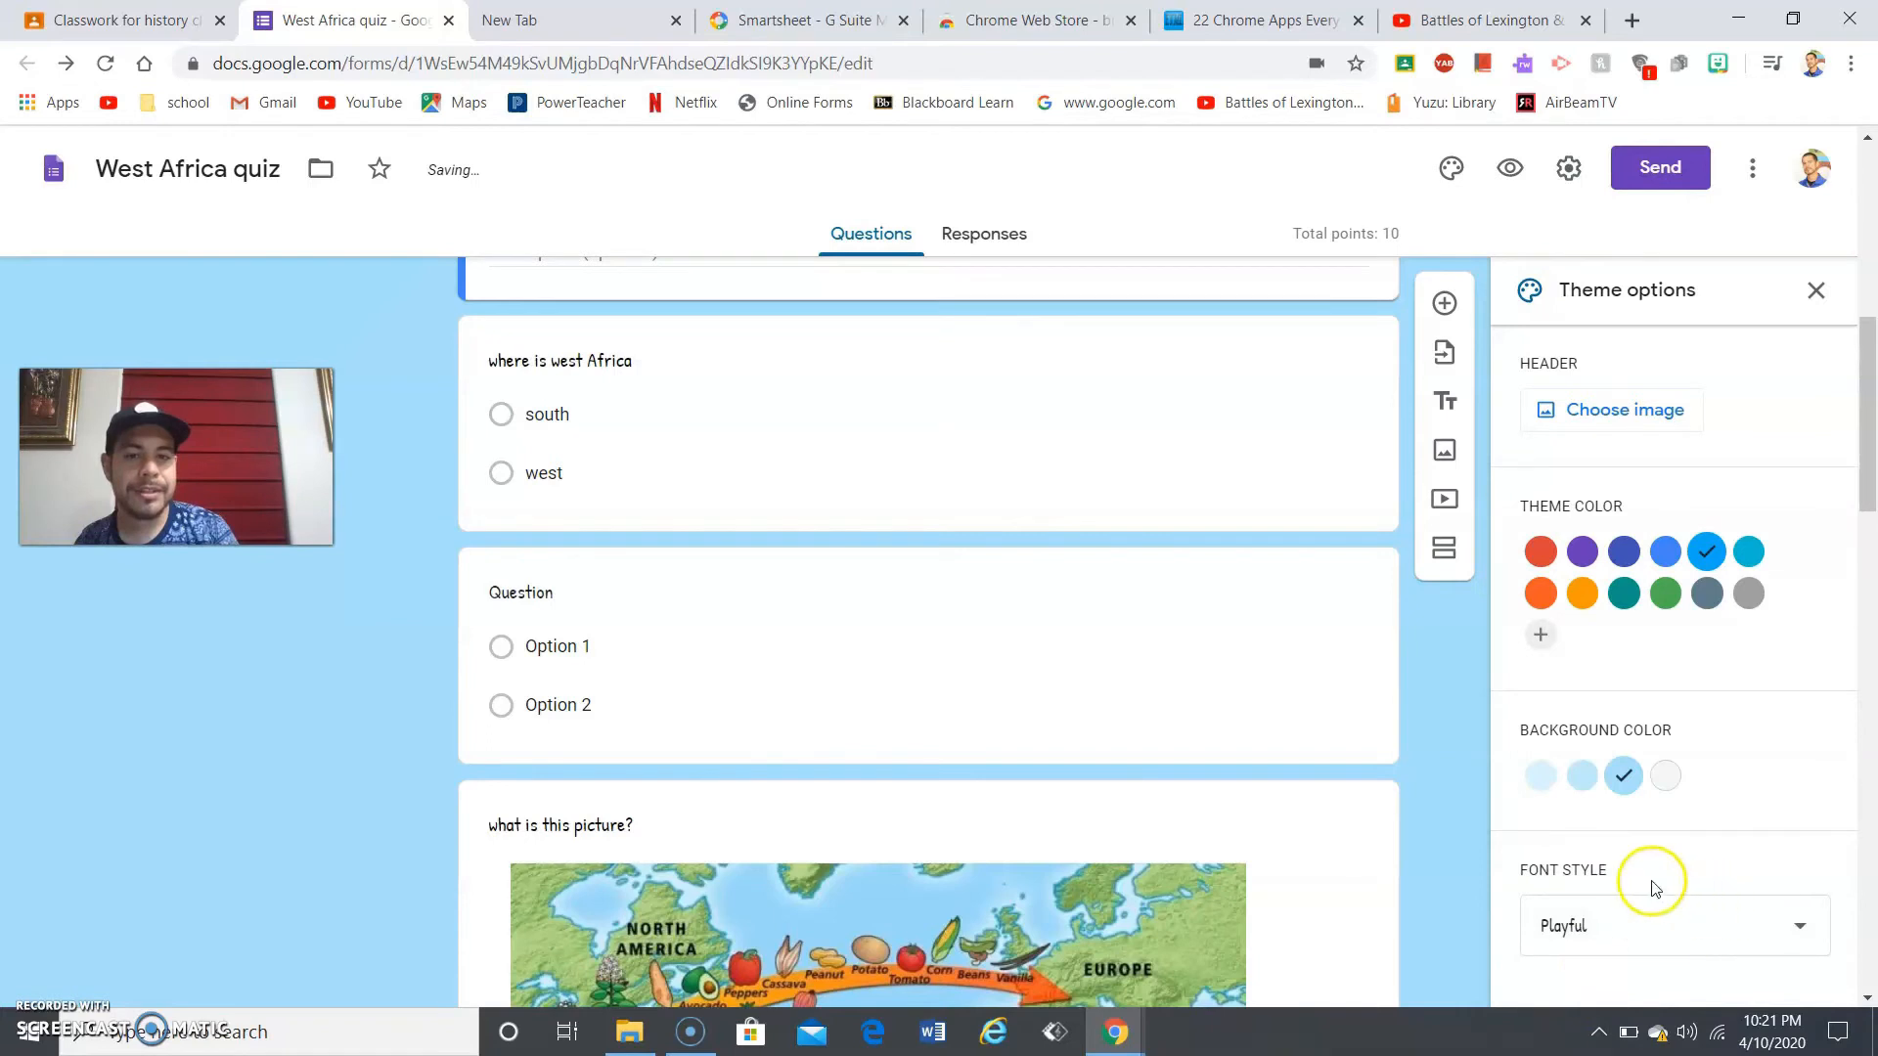
click(1661, 926)
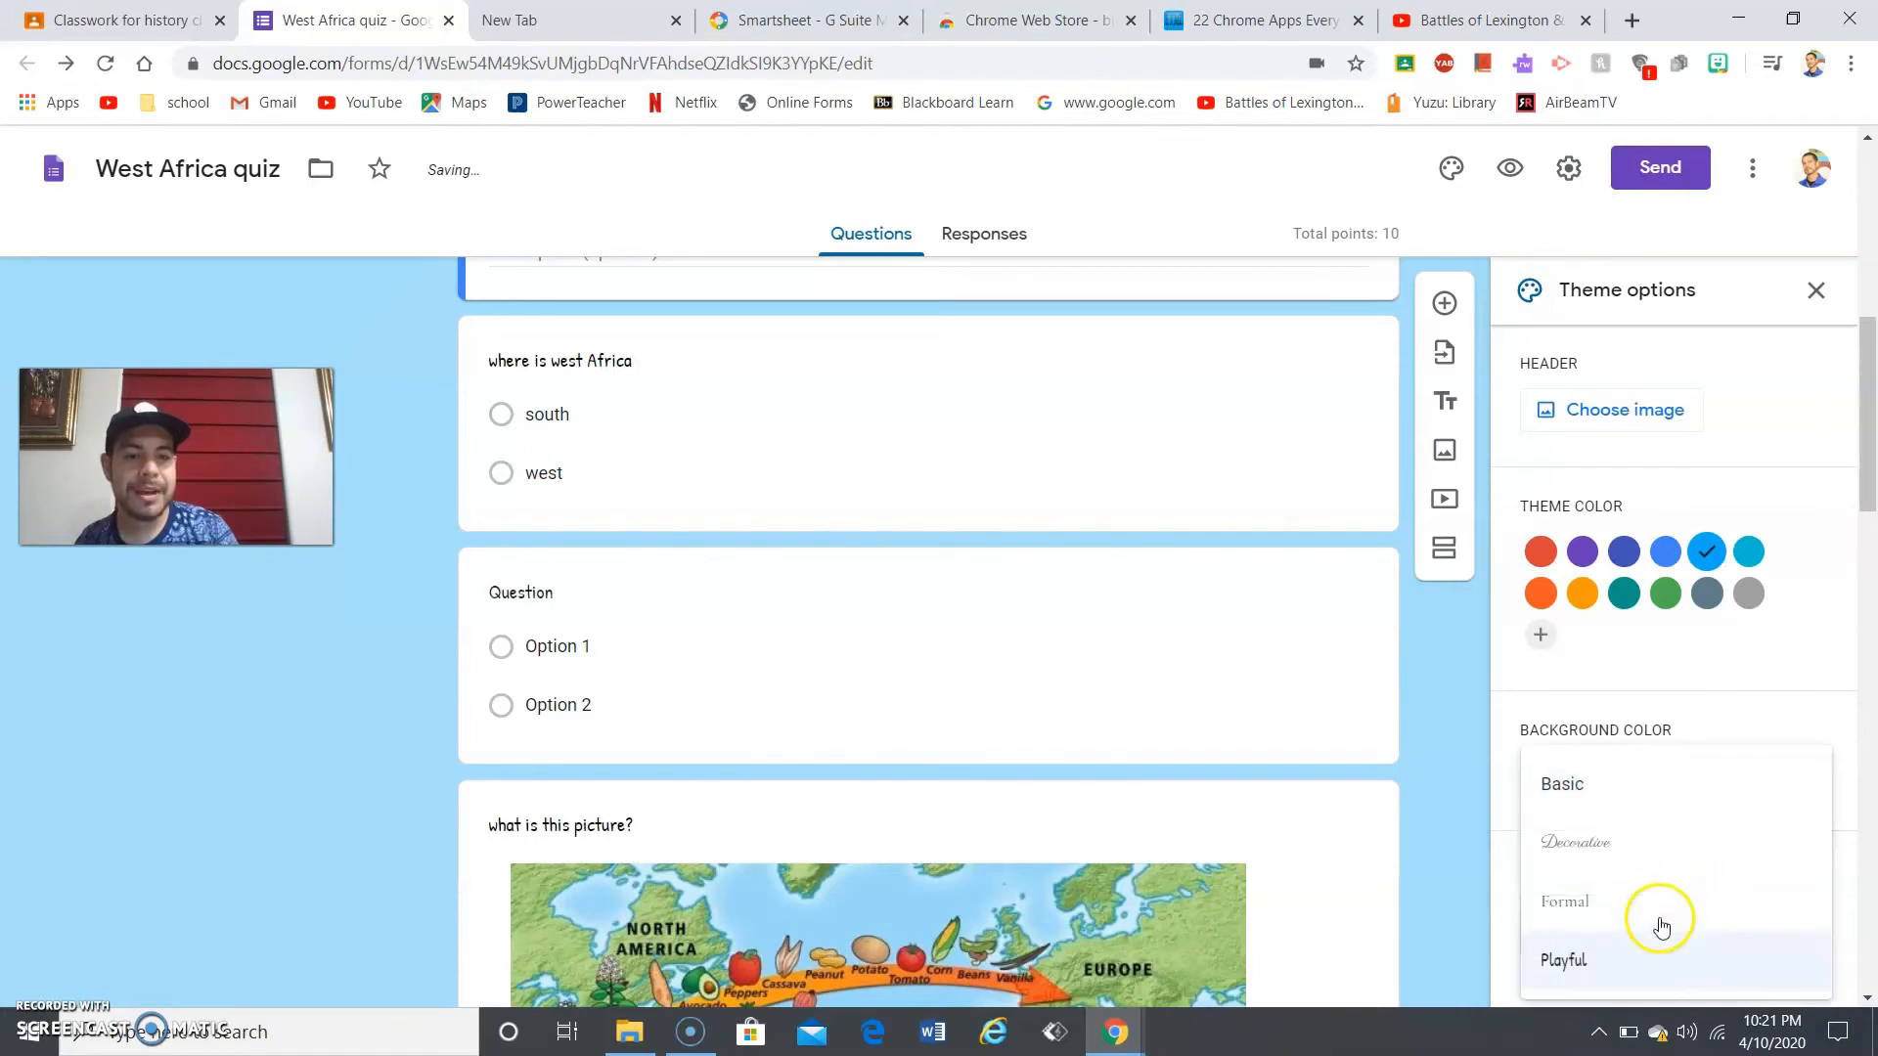
click(1594, 849)
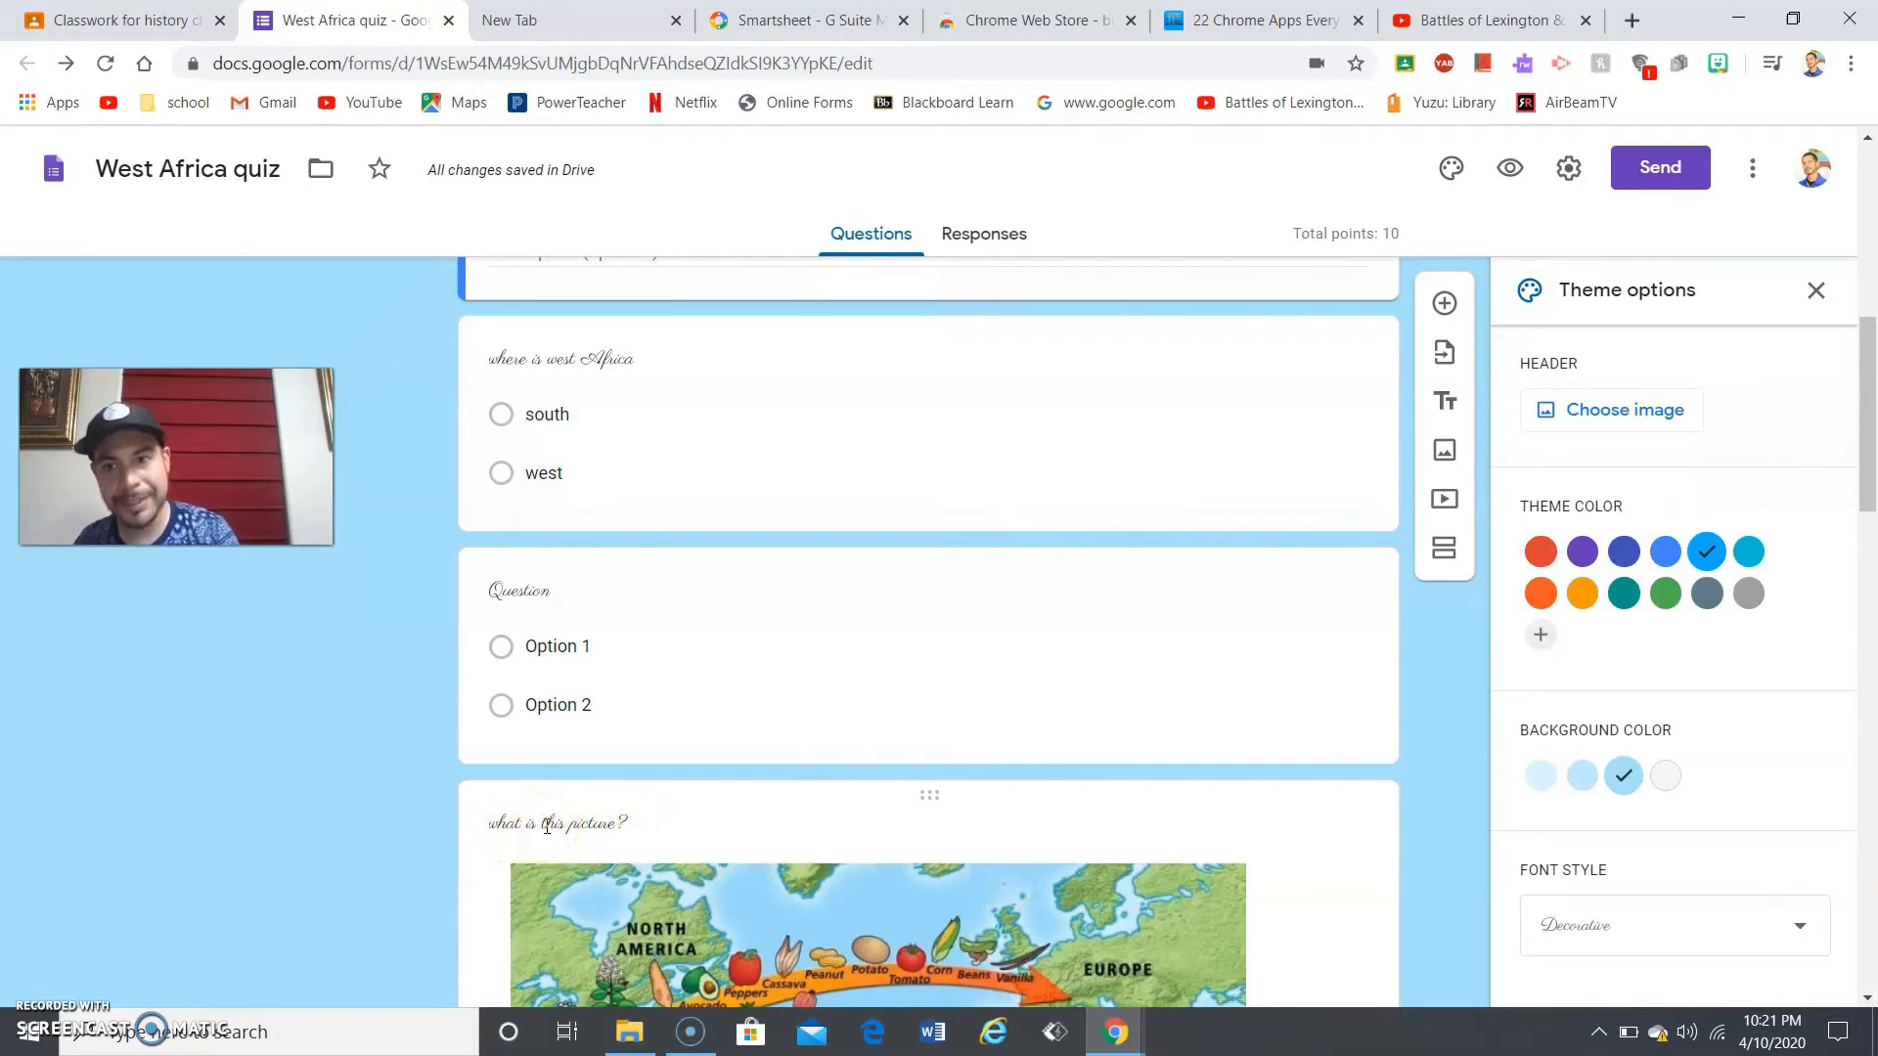
click(1659, 953)
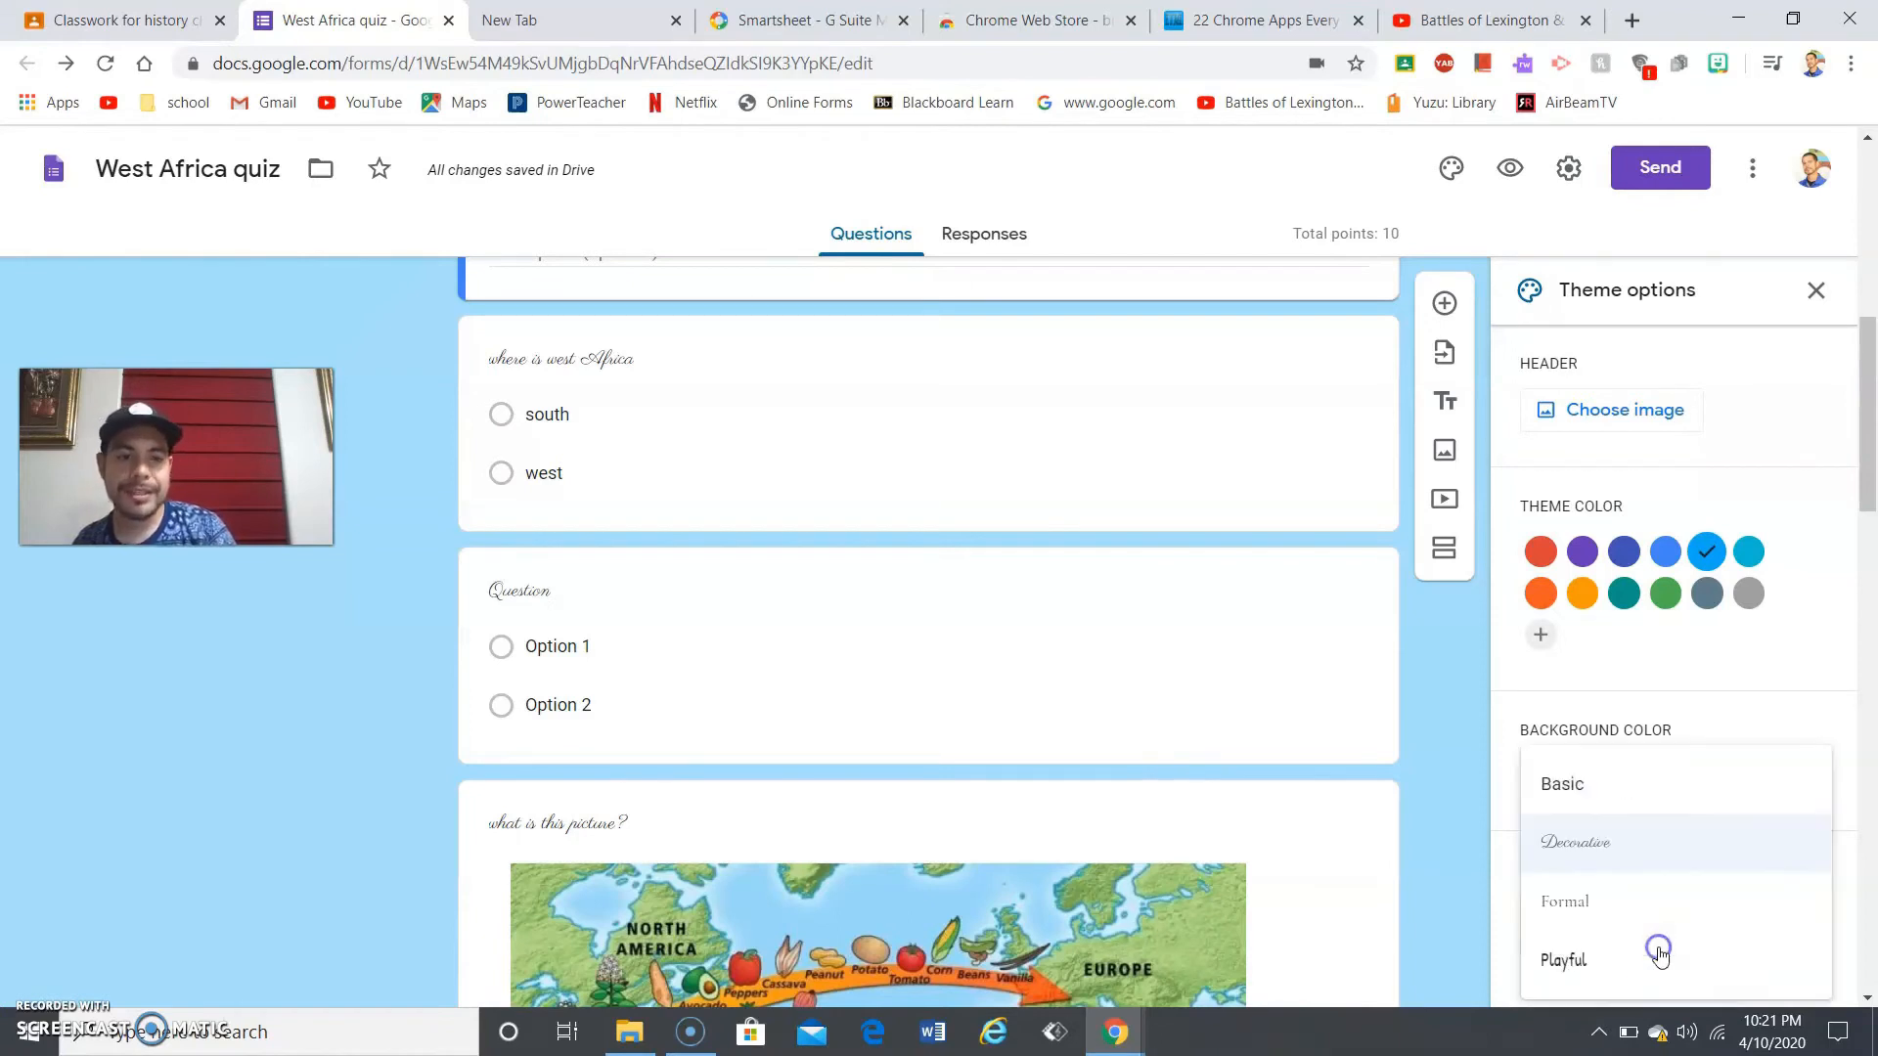
click(1656, 790)
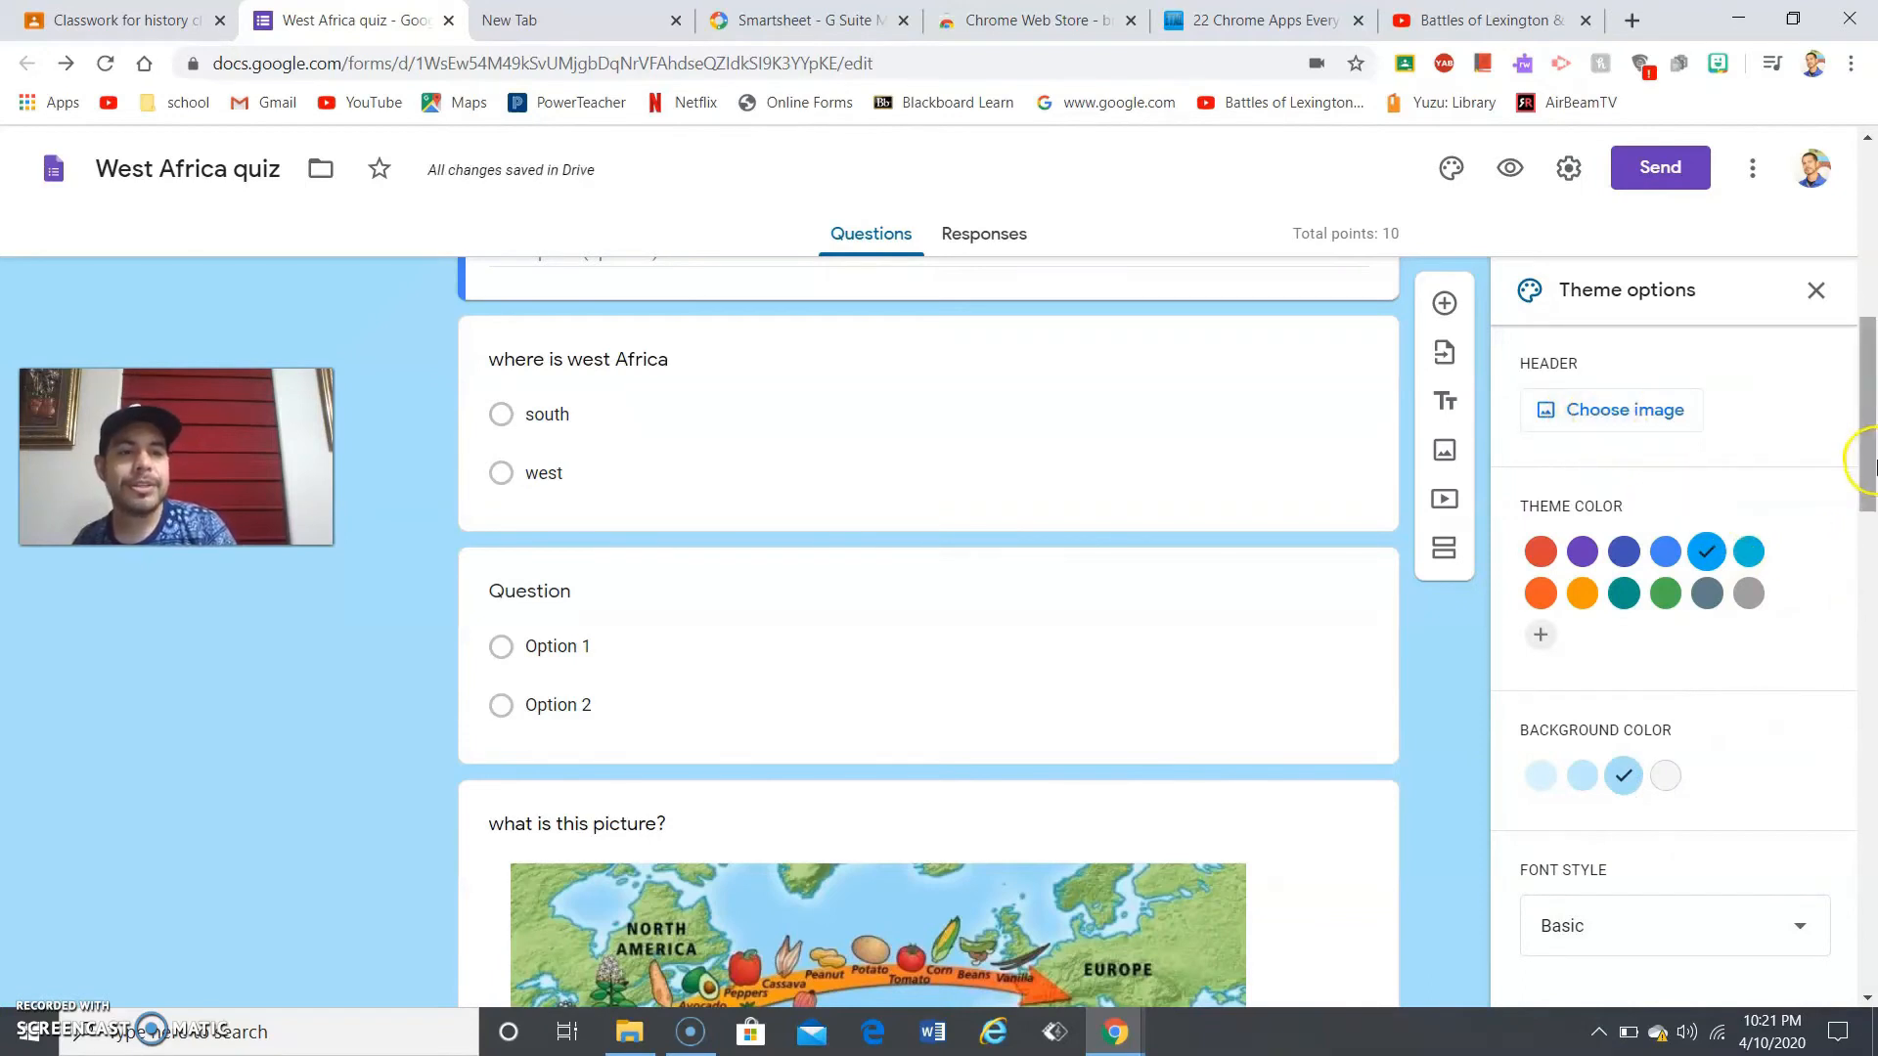
- Insert the open-book heart photo as the header, then remove it and reopen the header picker
drag(1865, 431, 1856, 181)
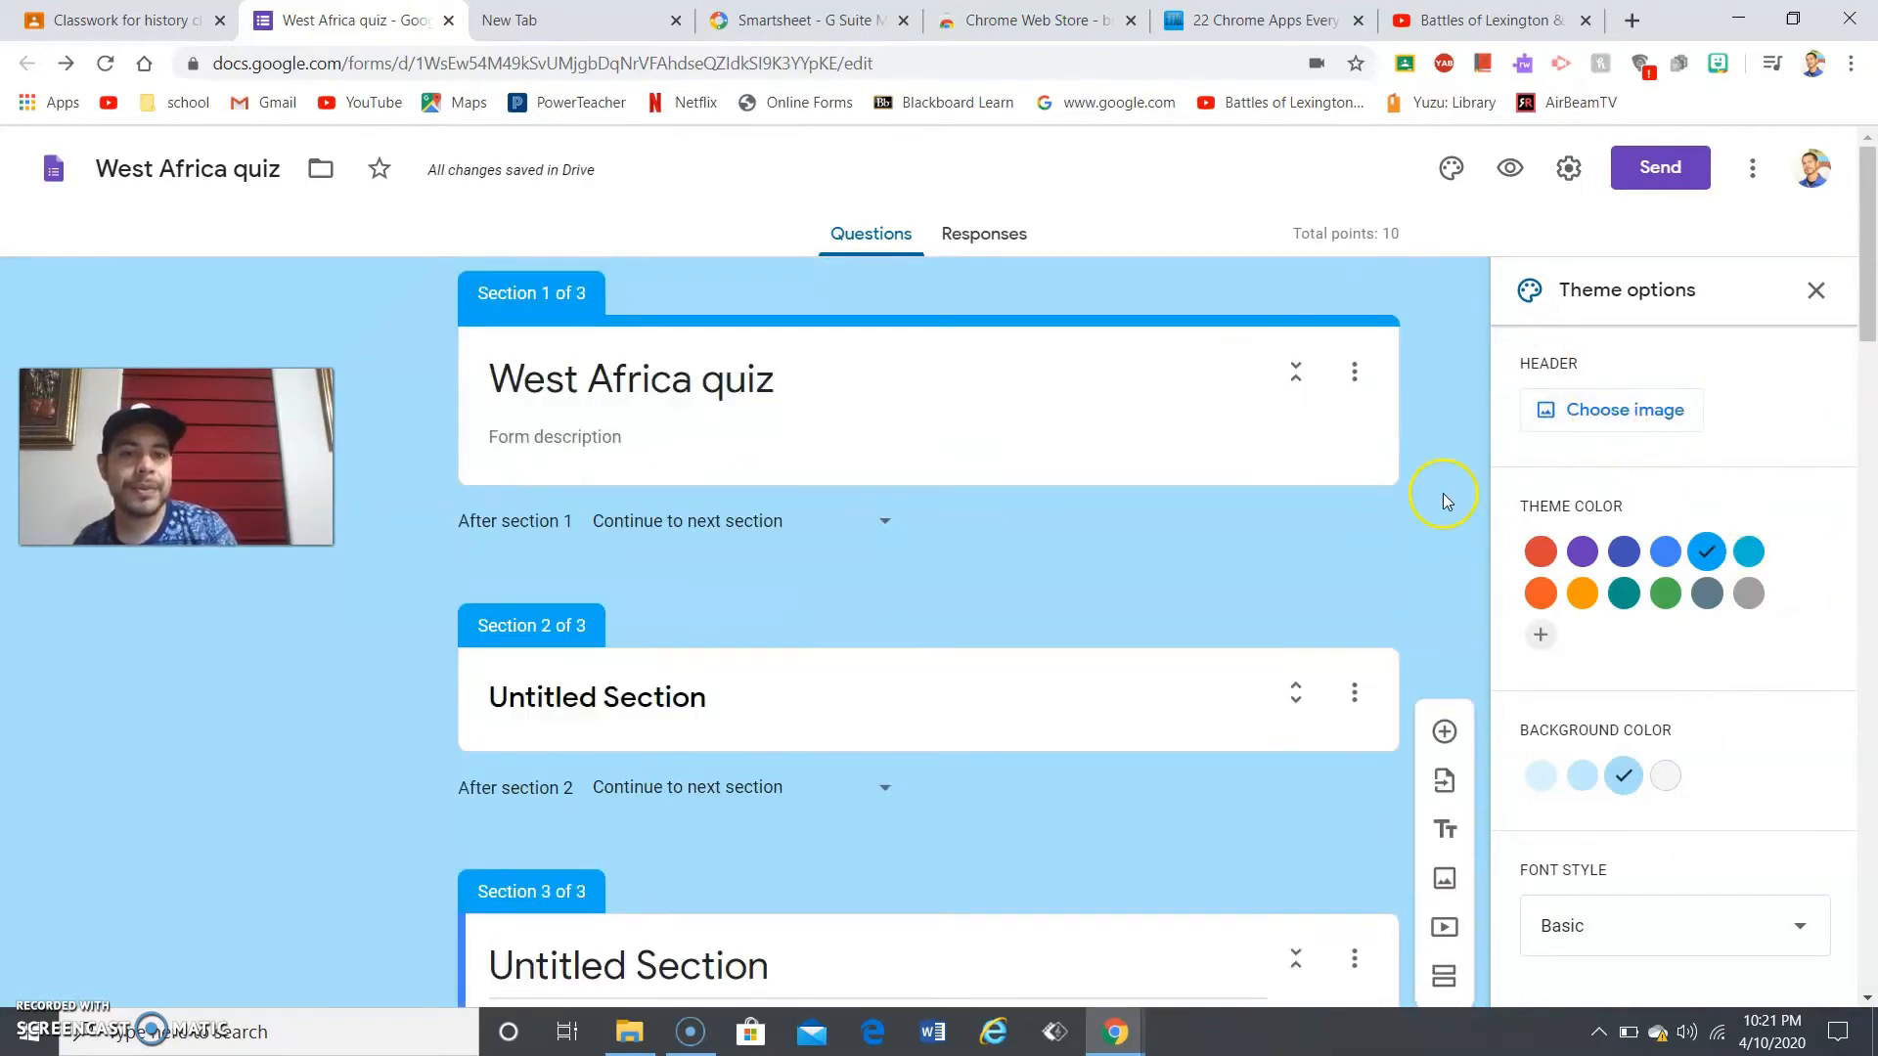
click(1574, 411)
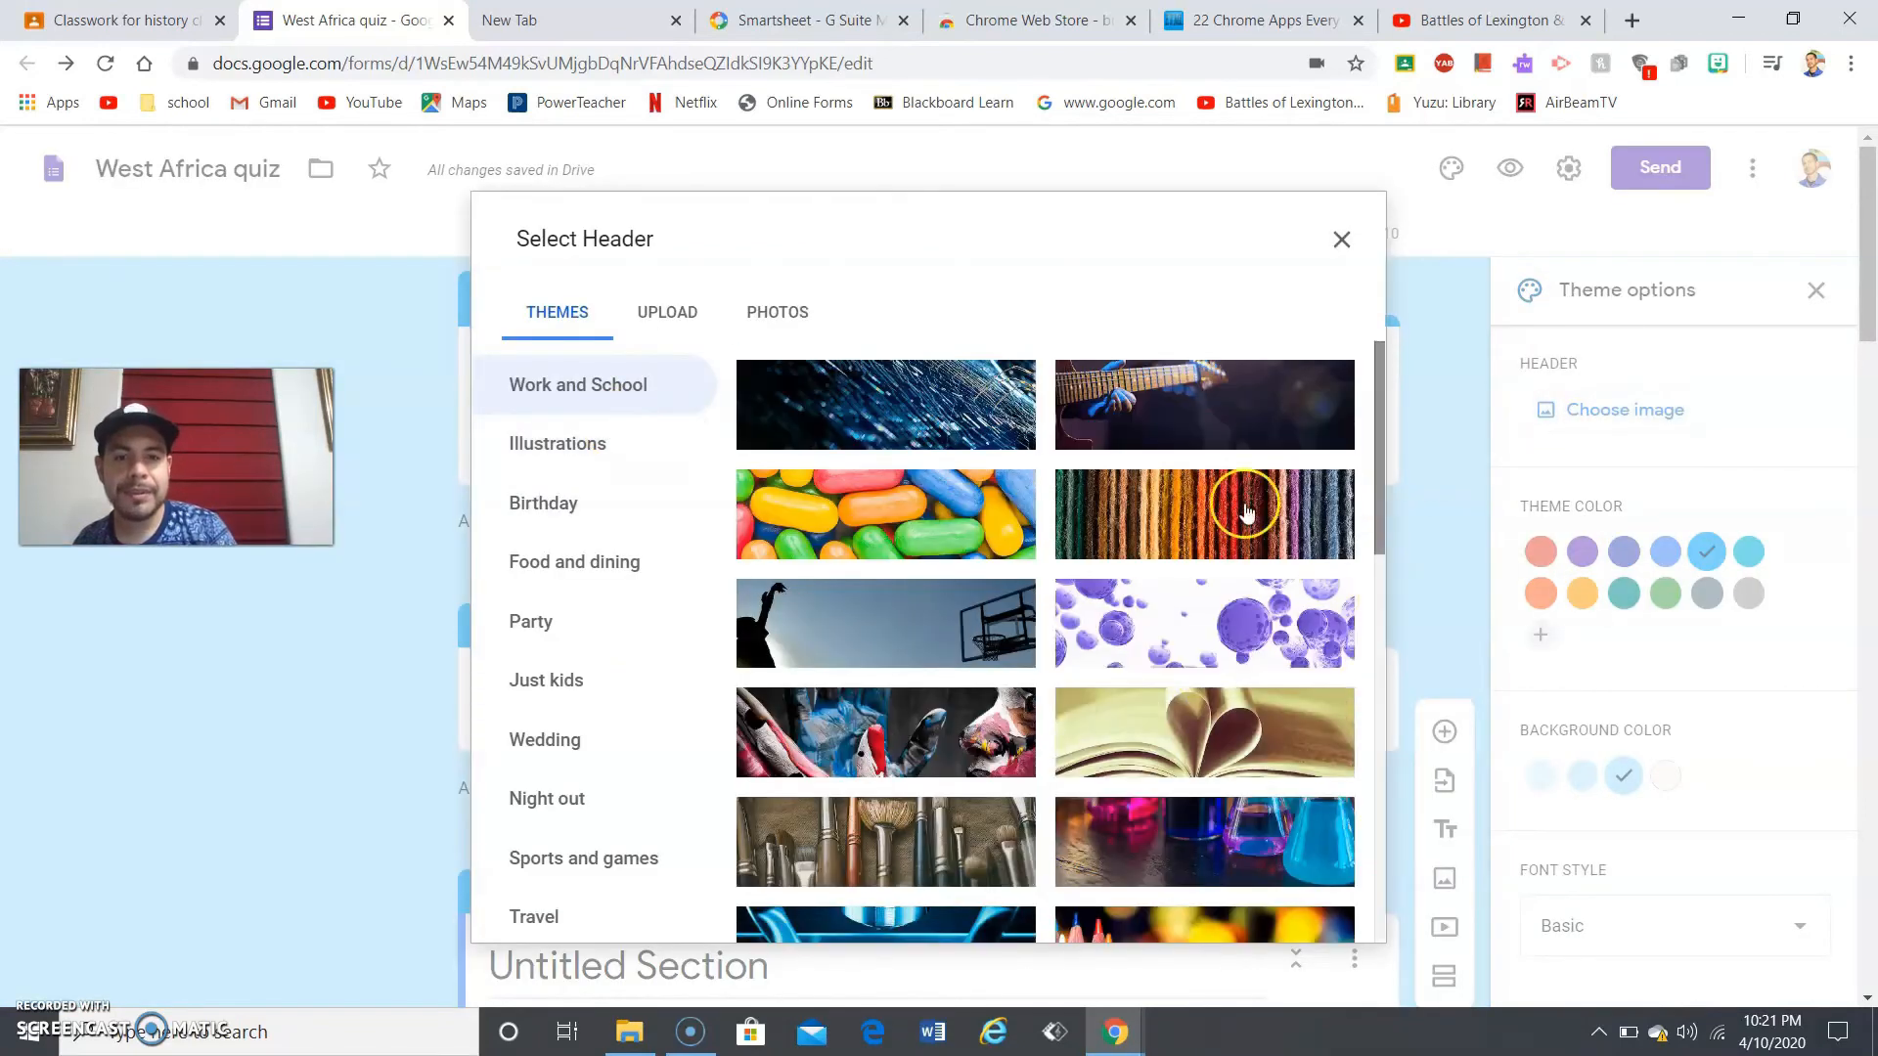
click(1229, 726)
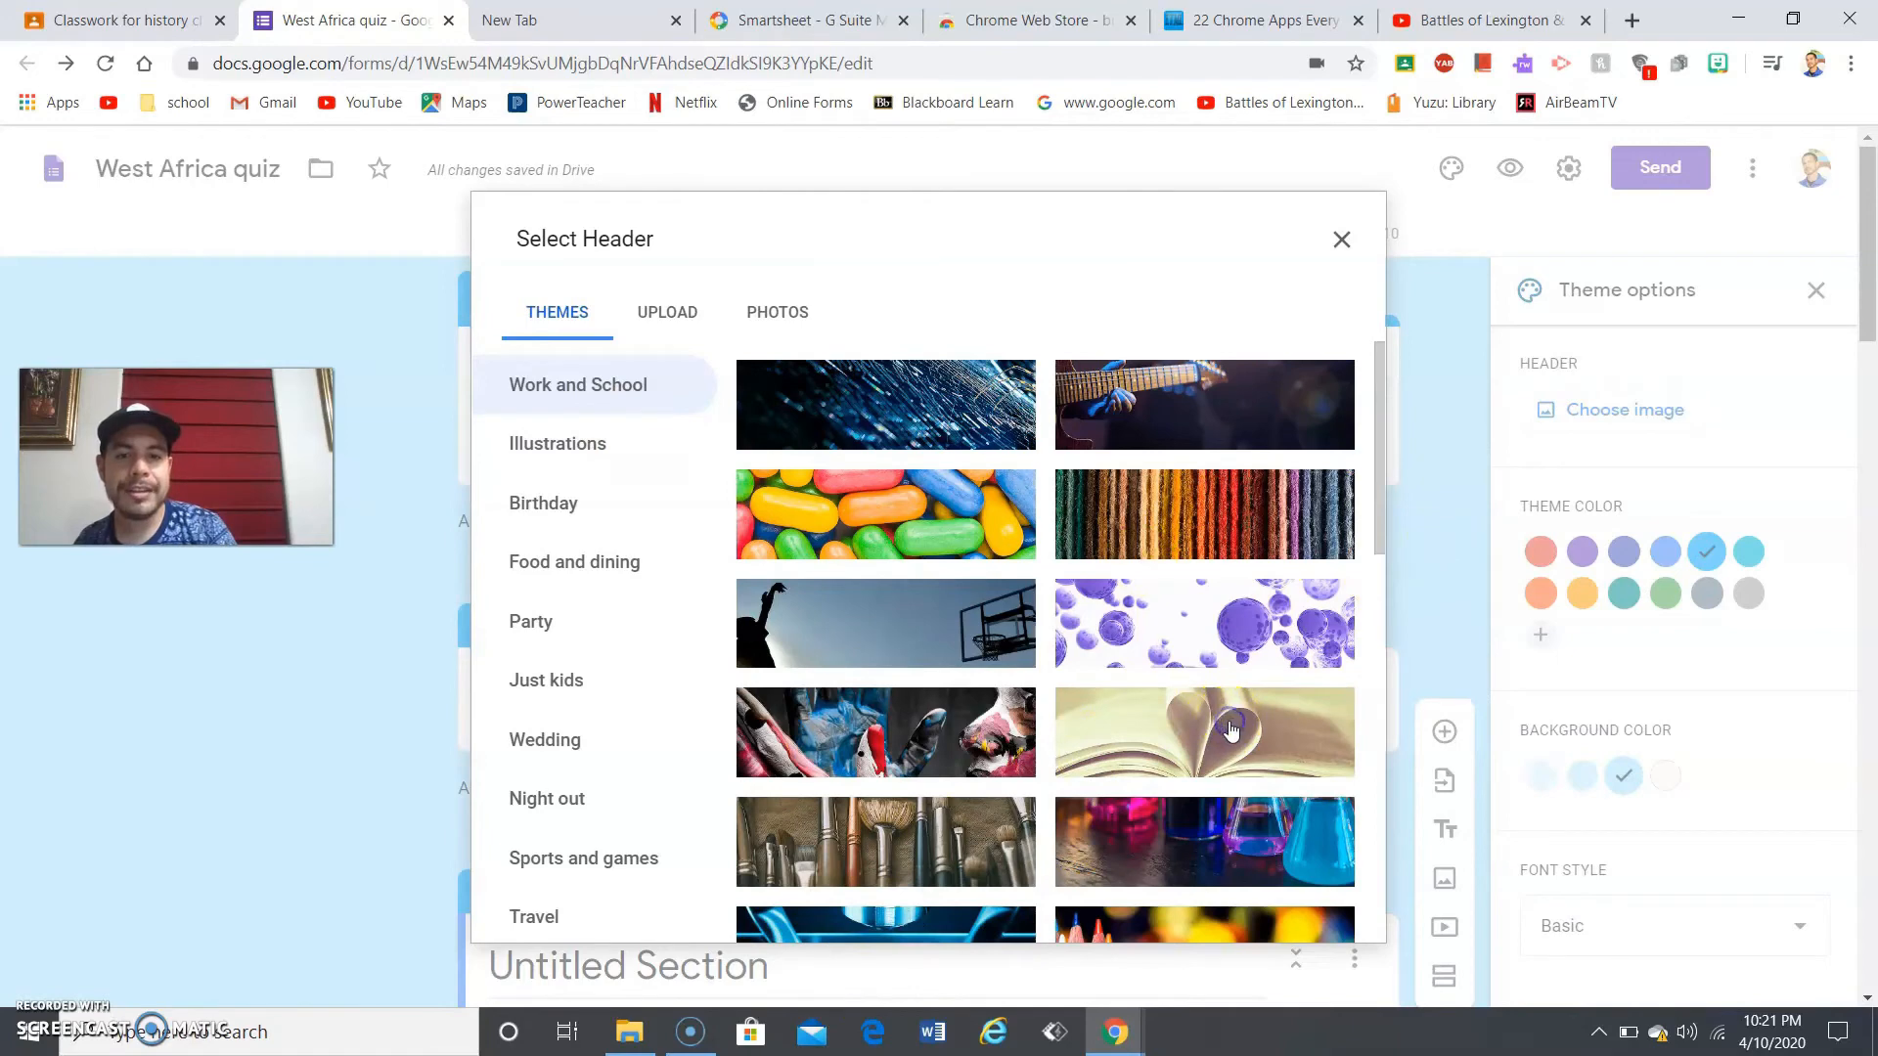
click(1327, 915)
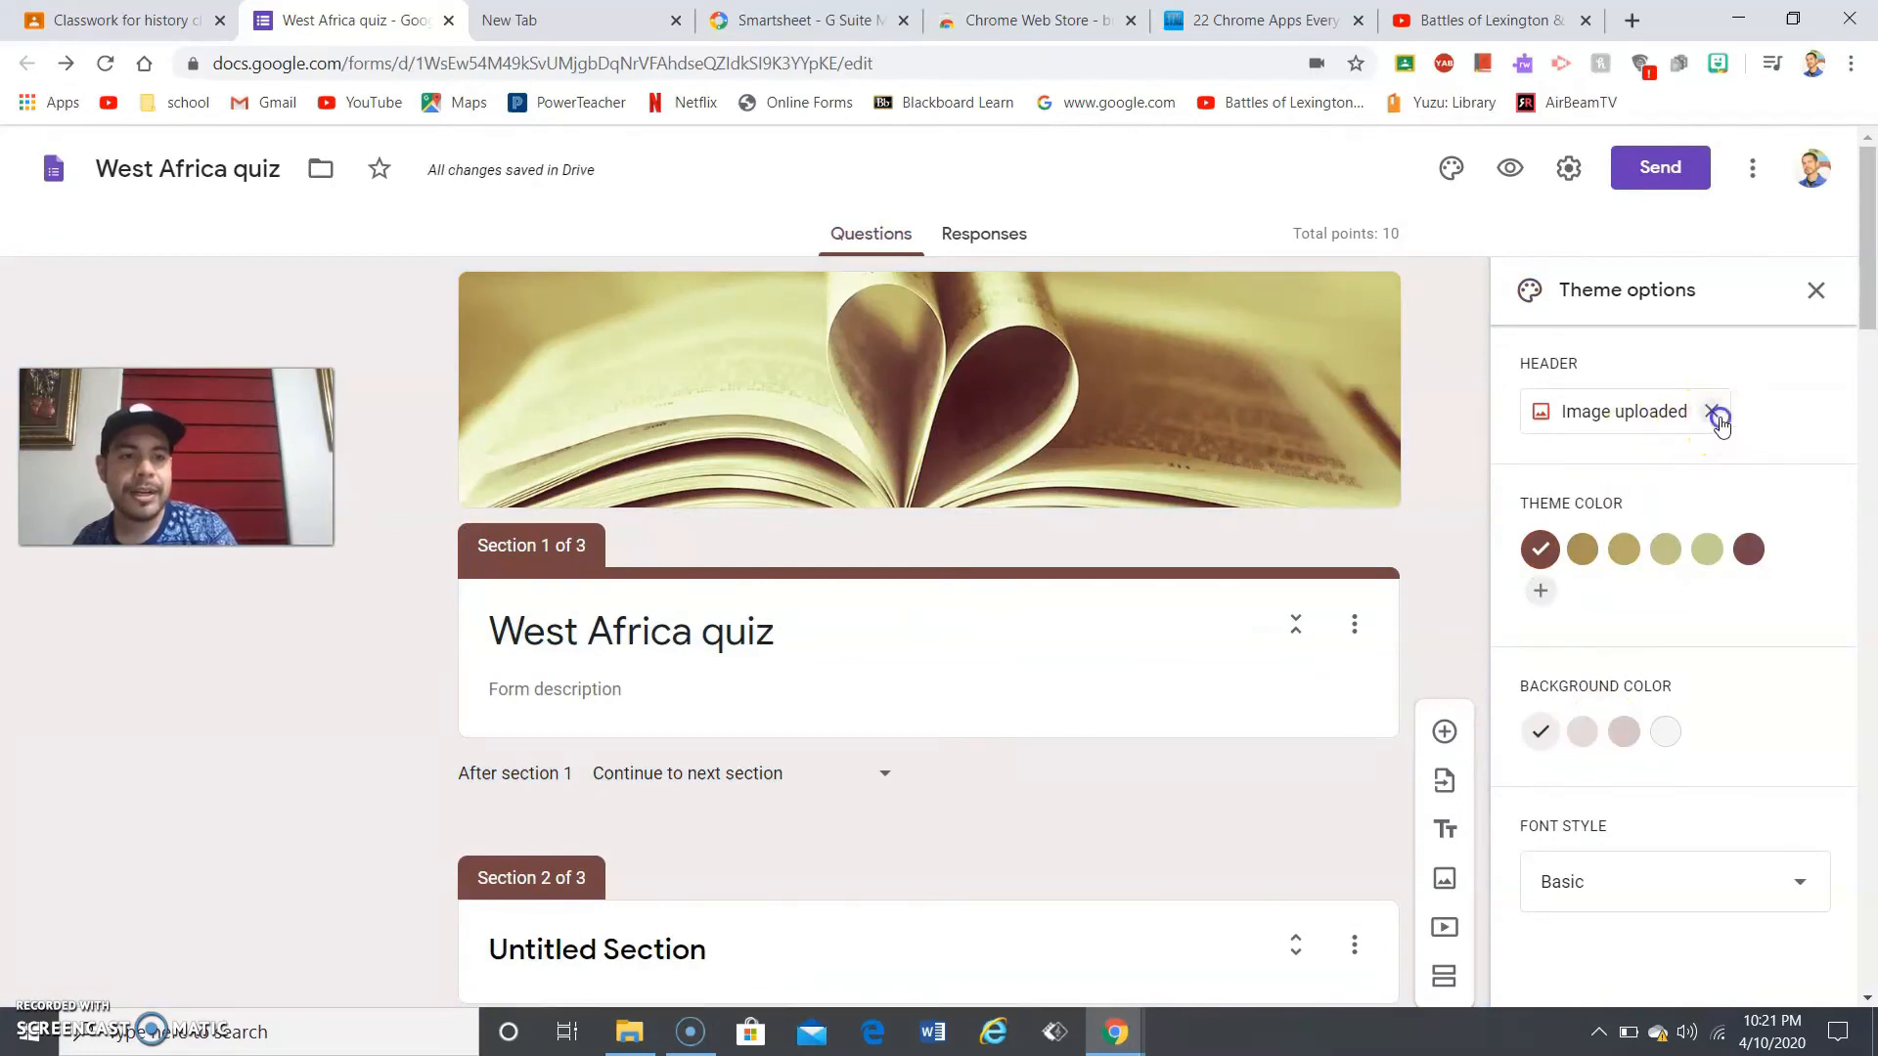
click(1711, 412)
click(1683, 413)
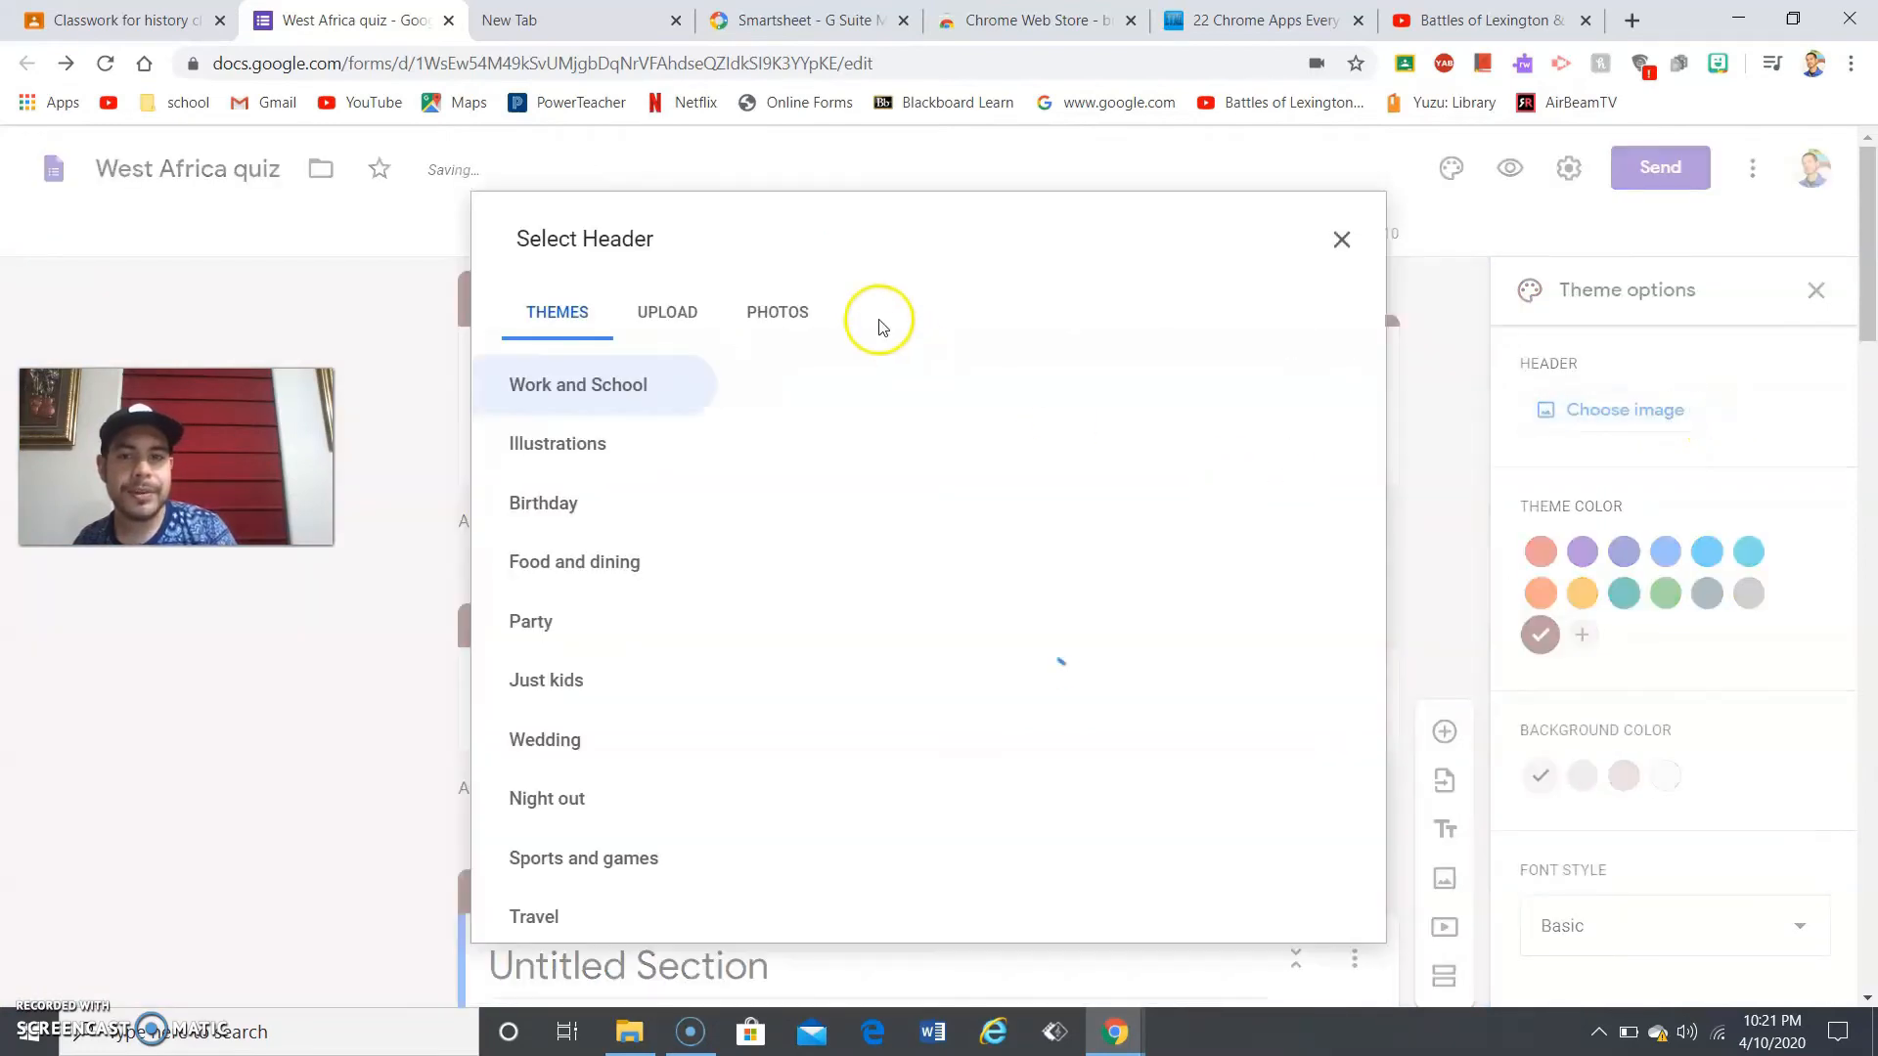
- Upload the 'unnamed' elephants-at-sunset image as the quiz header, without a caption
click(682, 317)
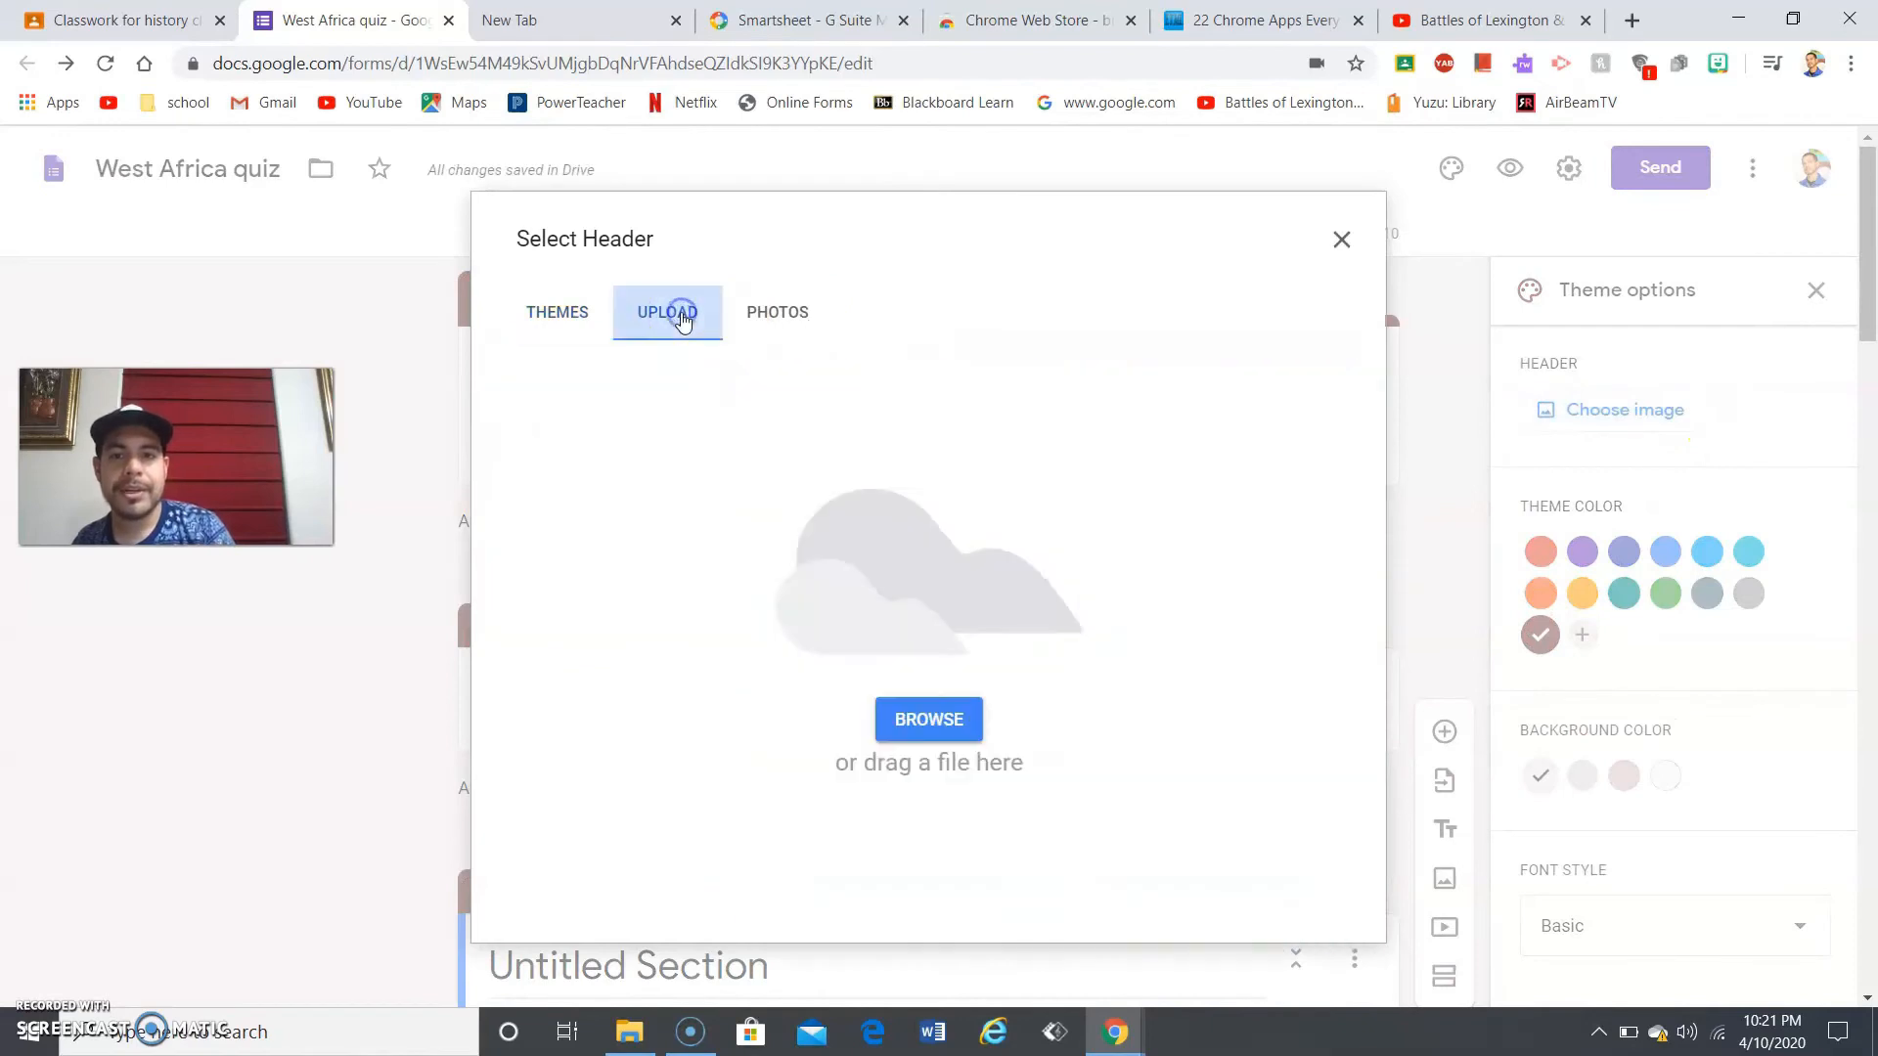
click(954, 720)
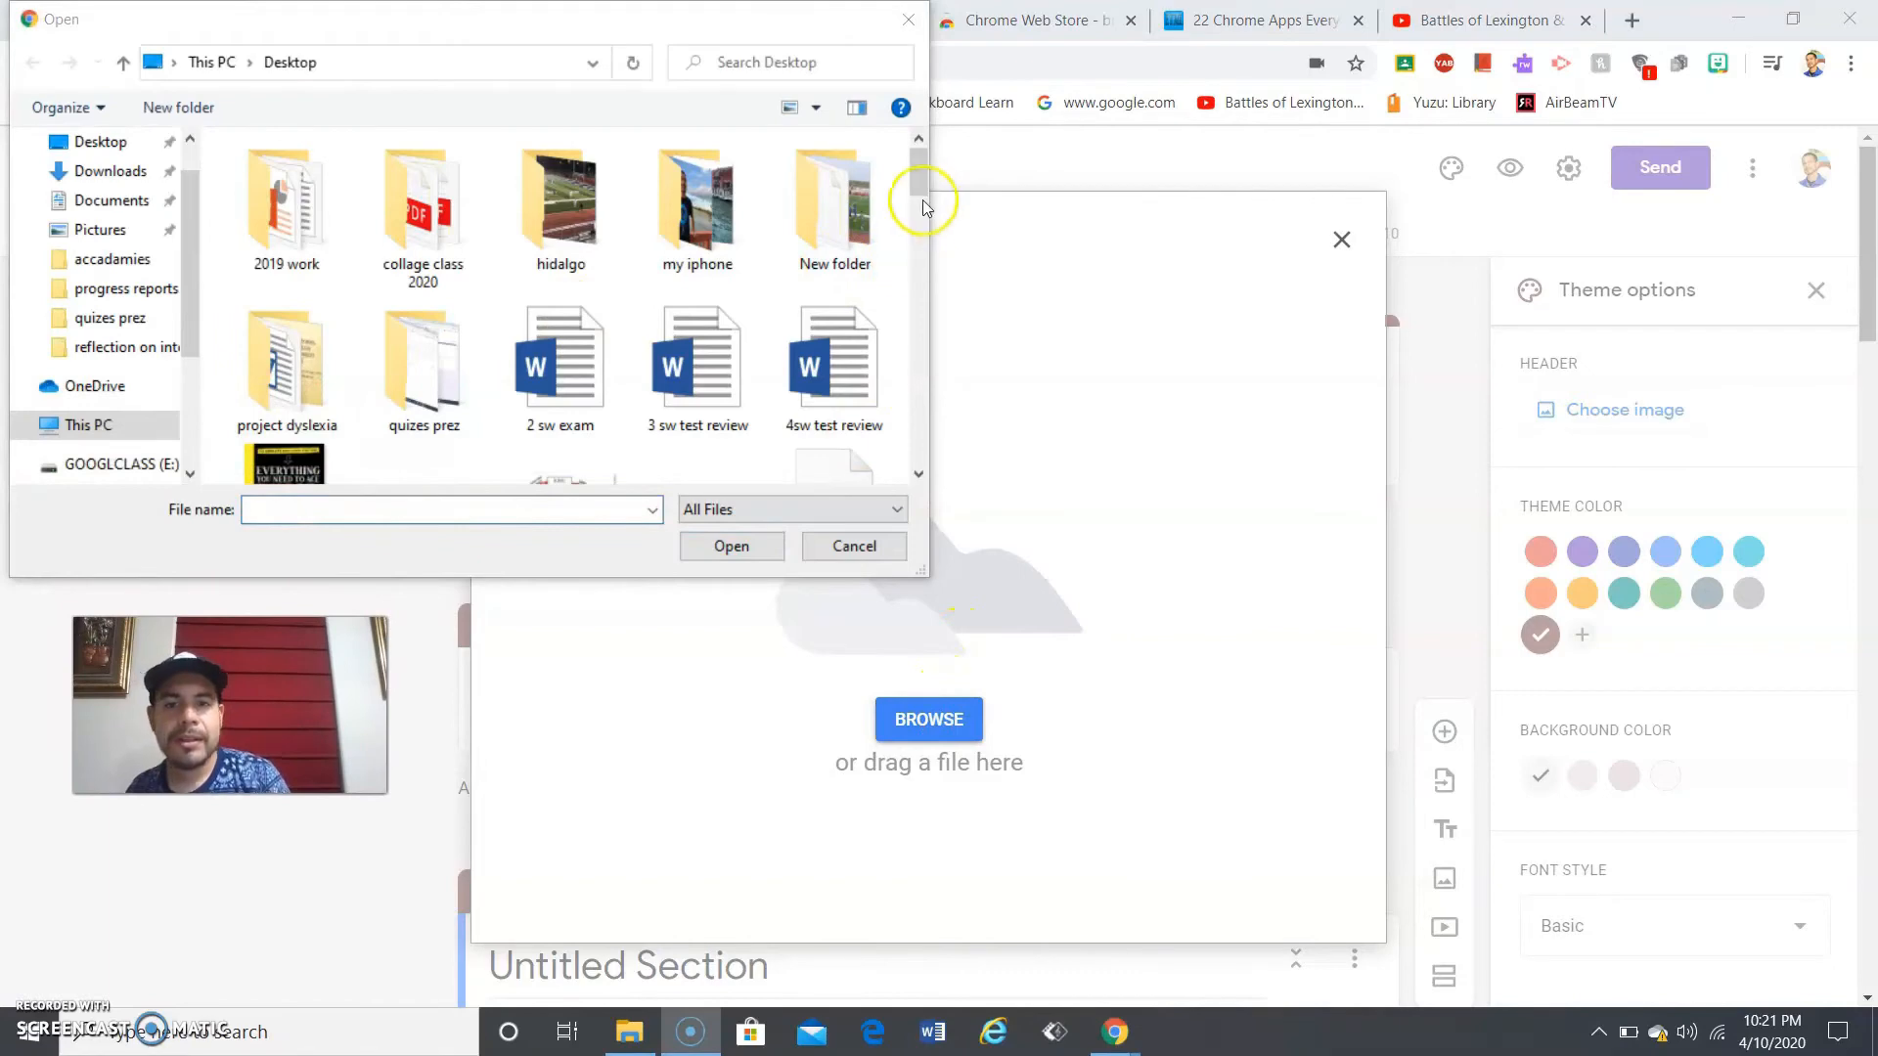
drag(917, 184, 945, 445)
click(448, 366)
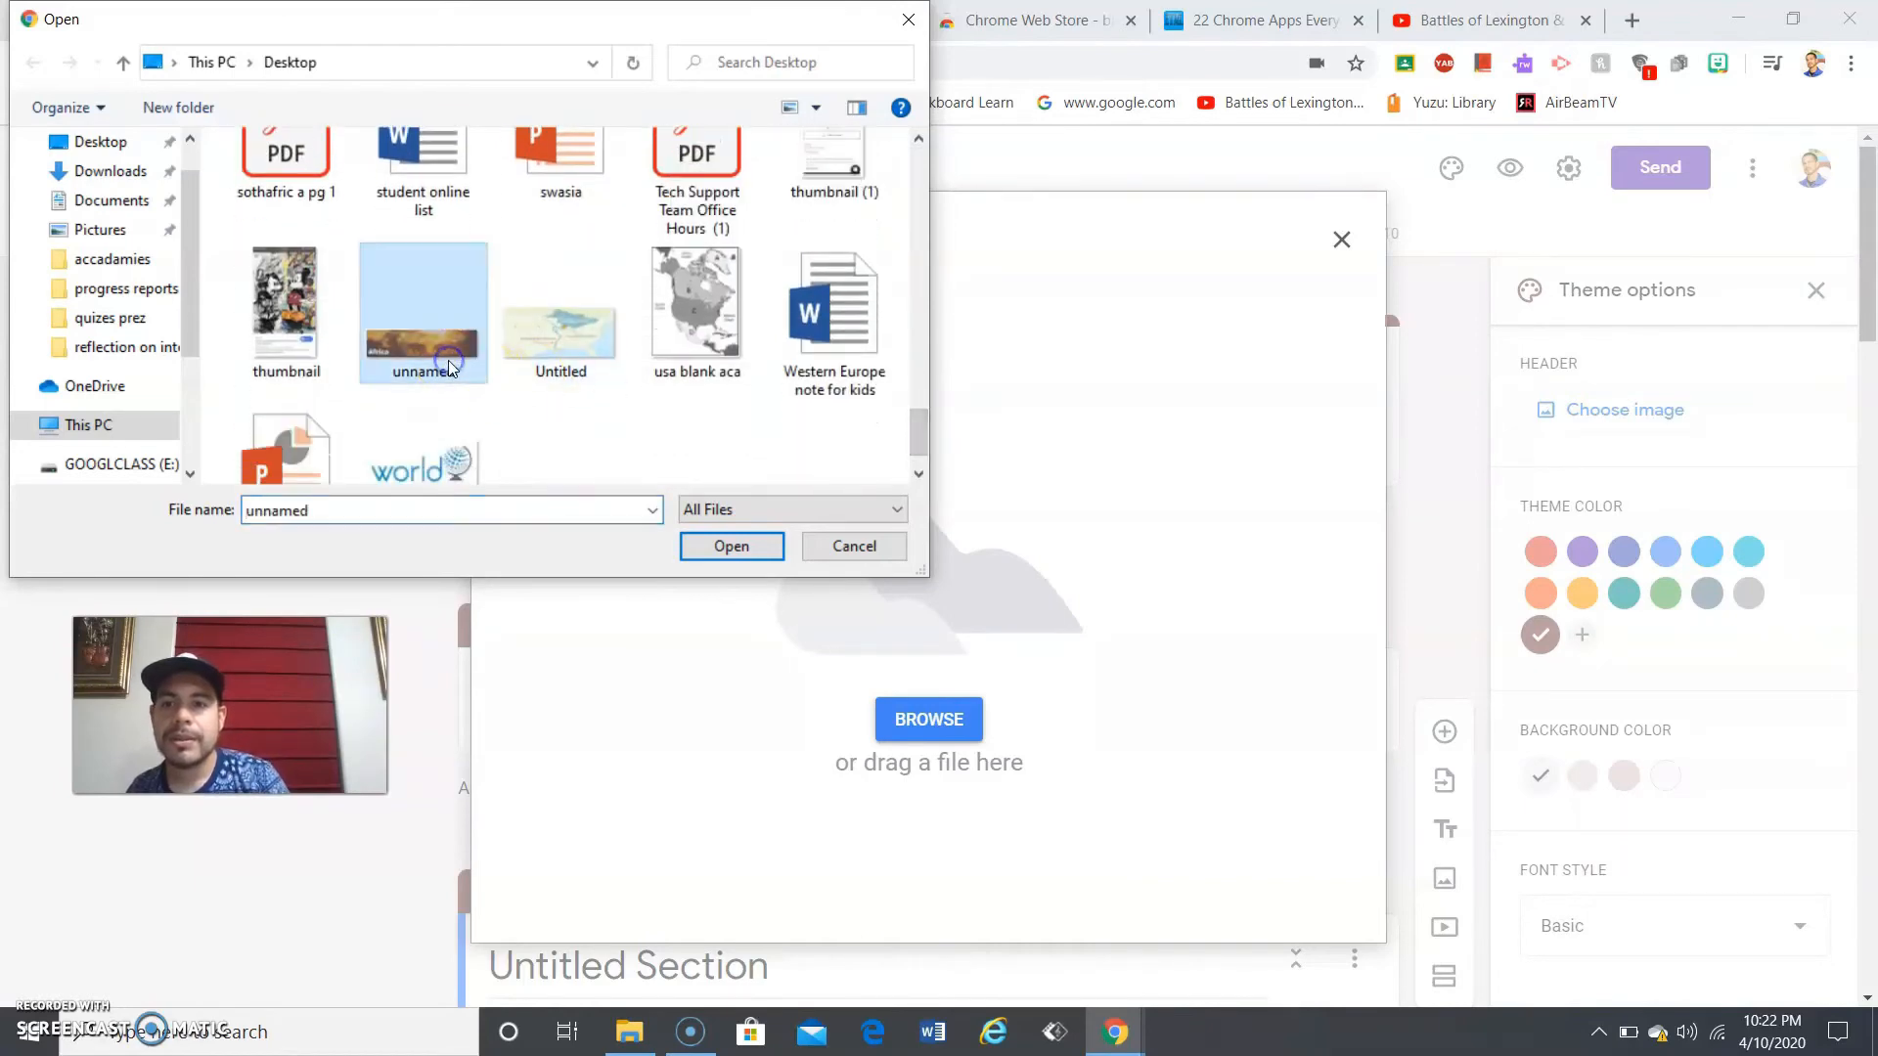
double_click(448, 367)
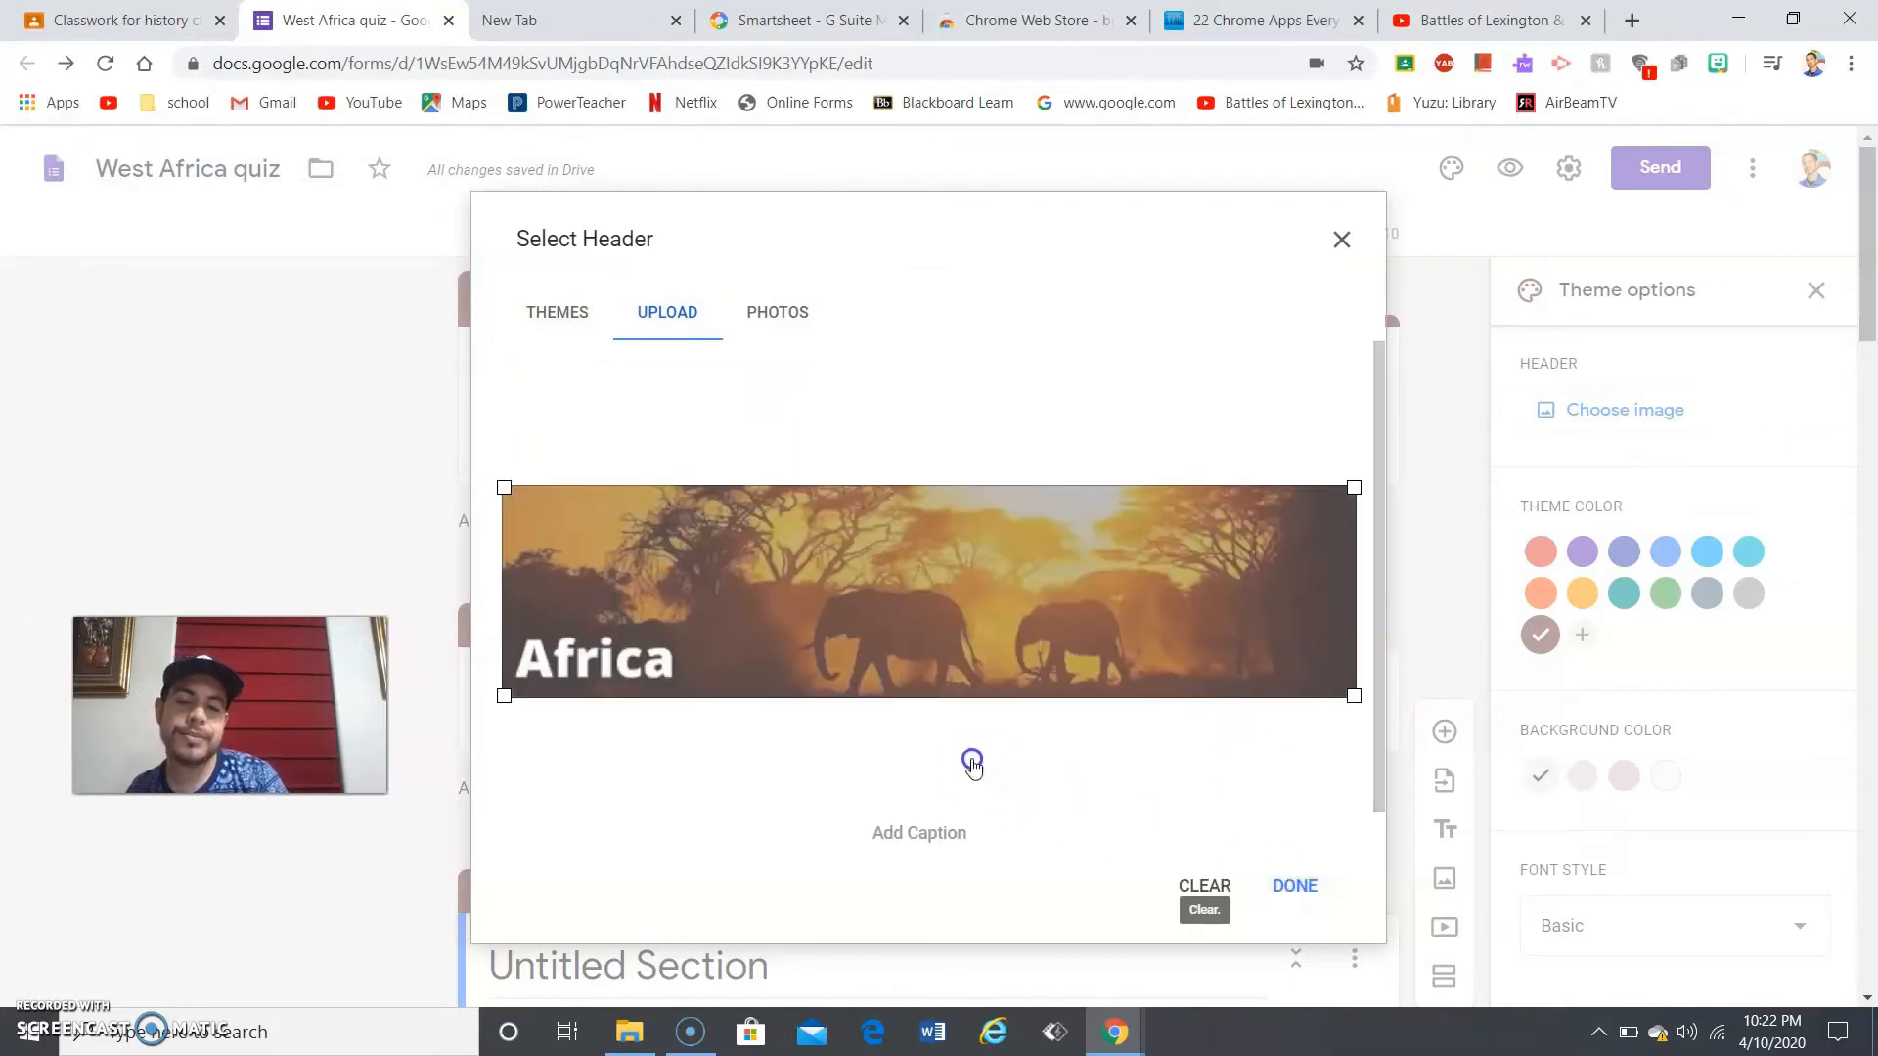
click(944, 835)
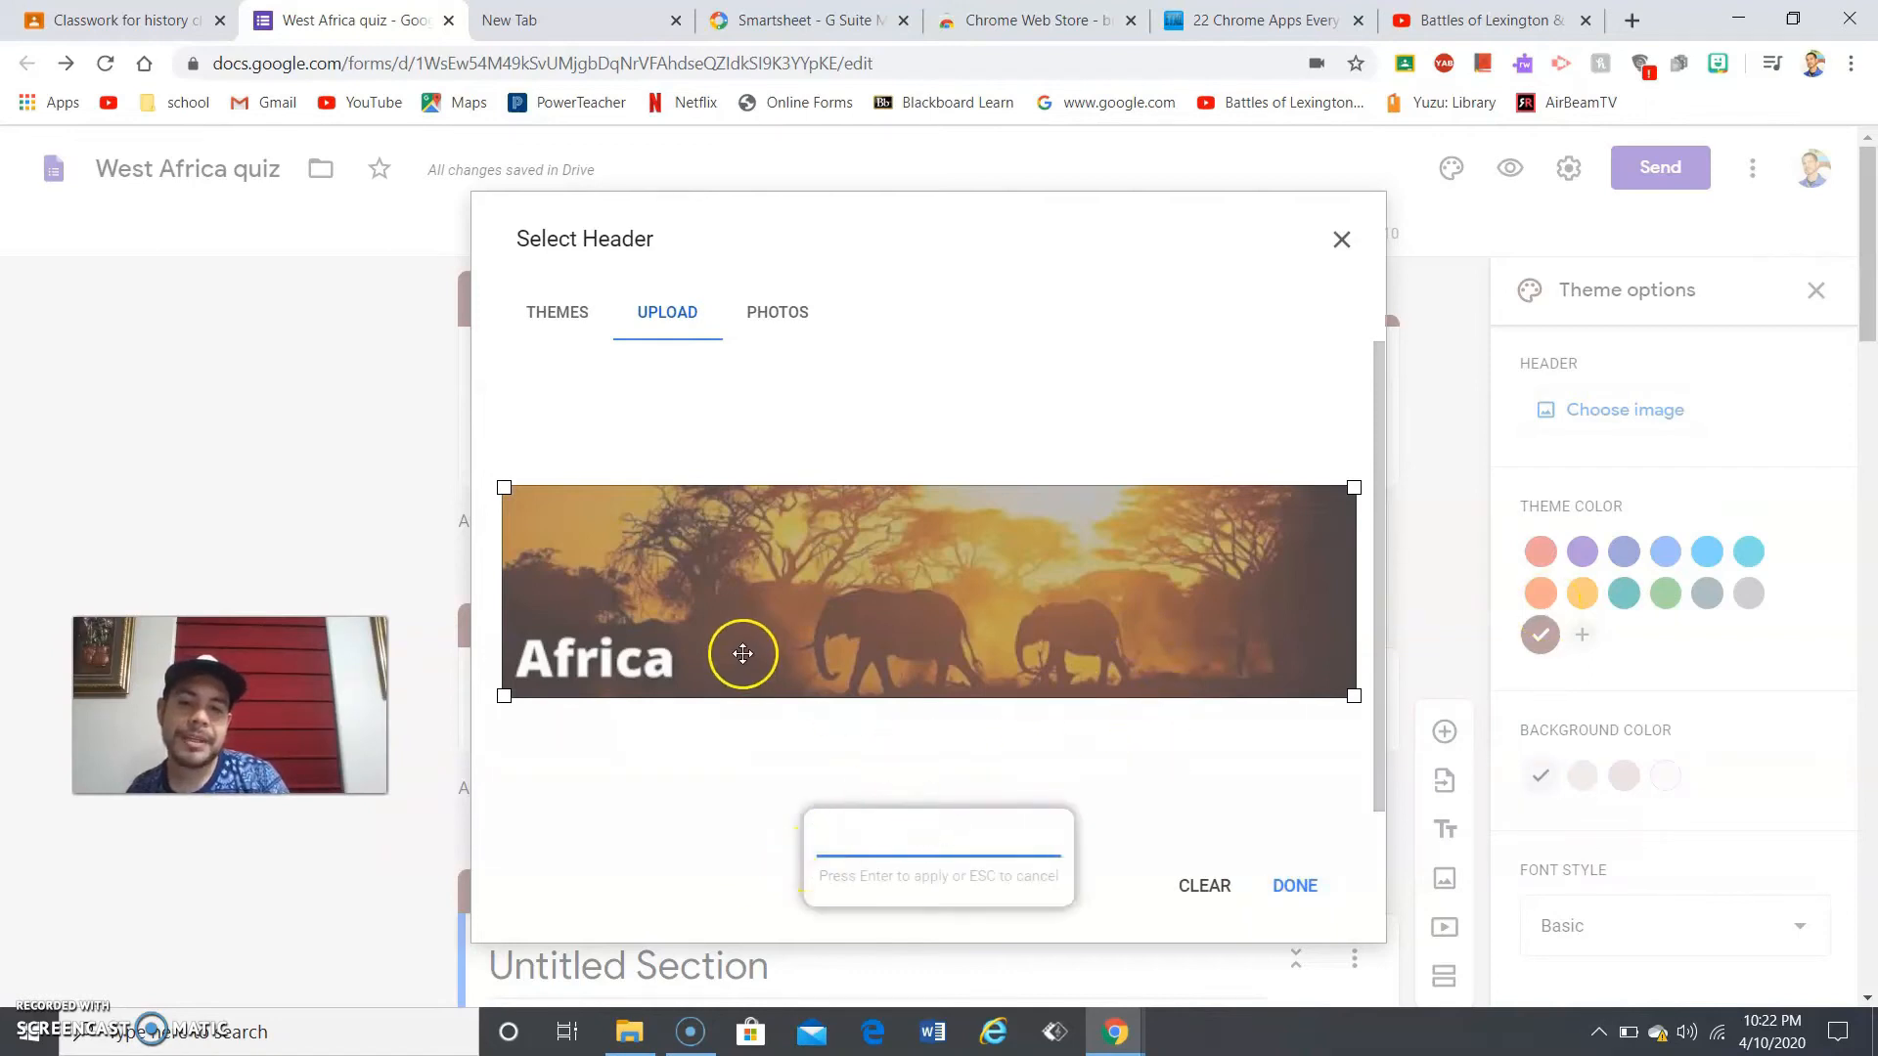
click(1301, 888)
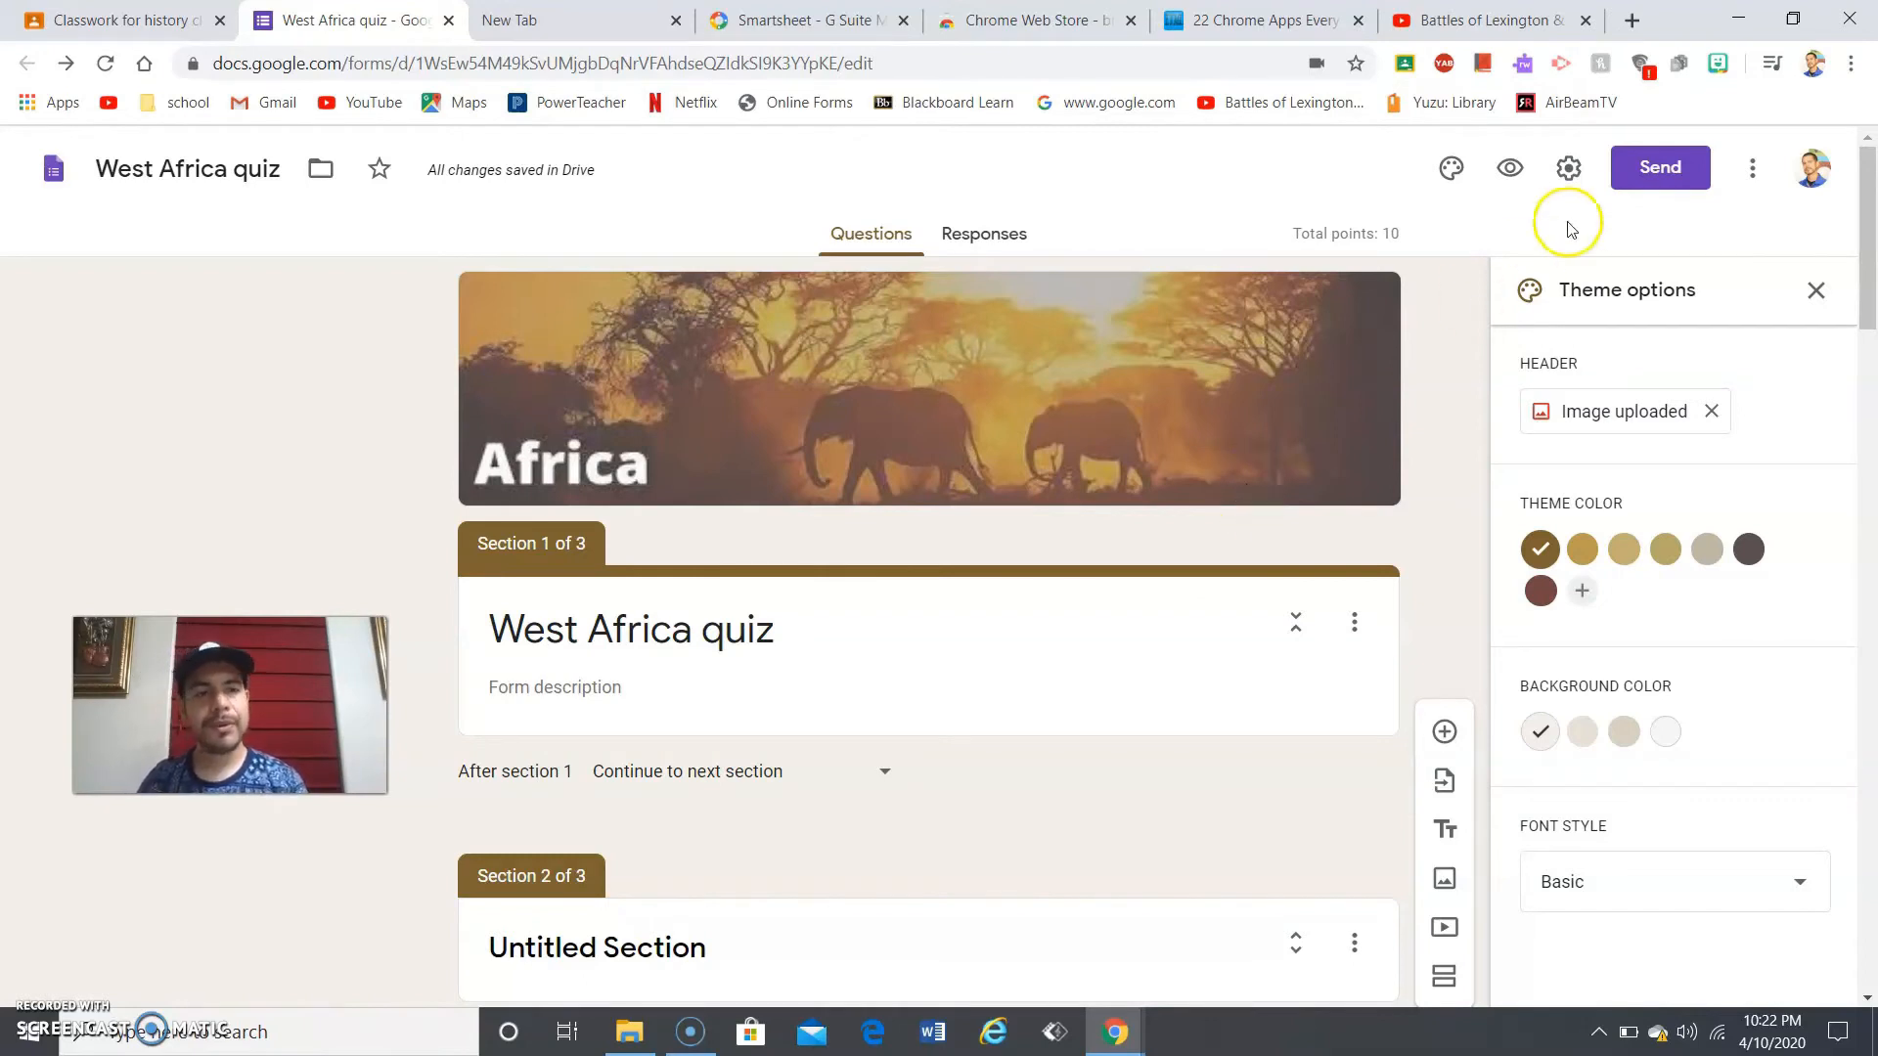
- In Settings, toggle 'Collect email addresses' off and back on, and view the response receipts info
click(1570, 172)
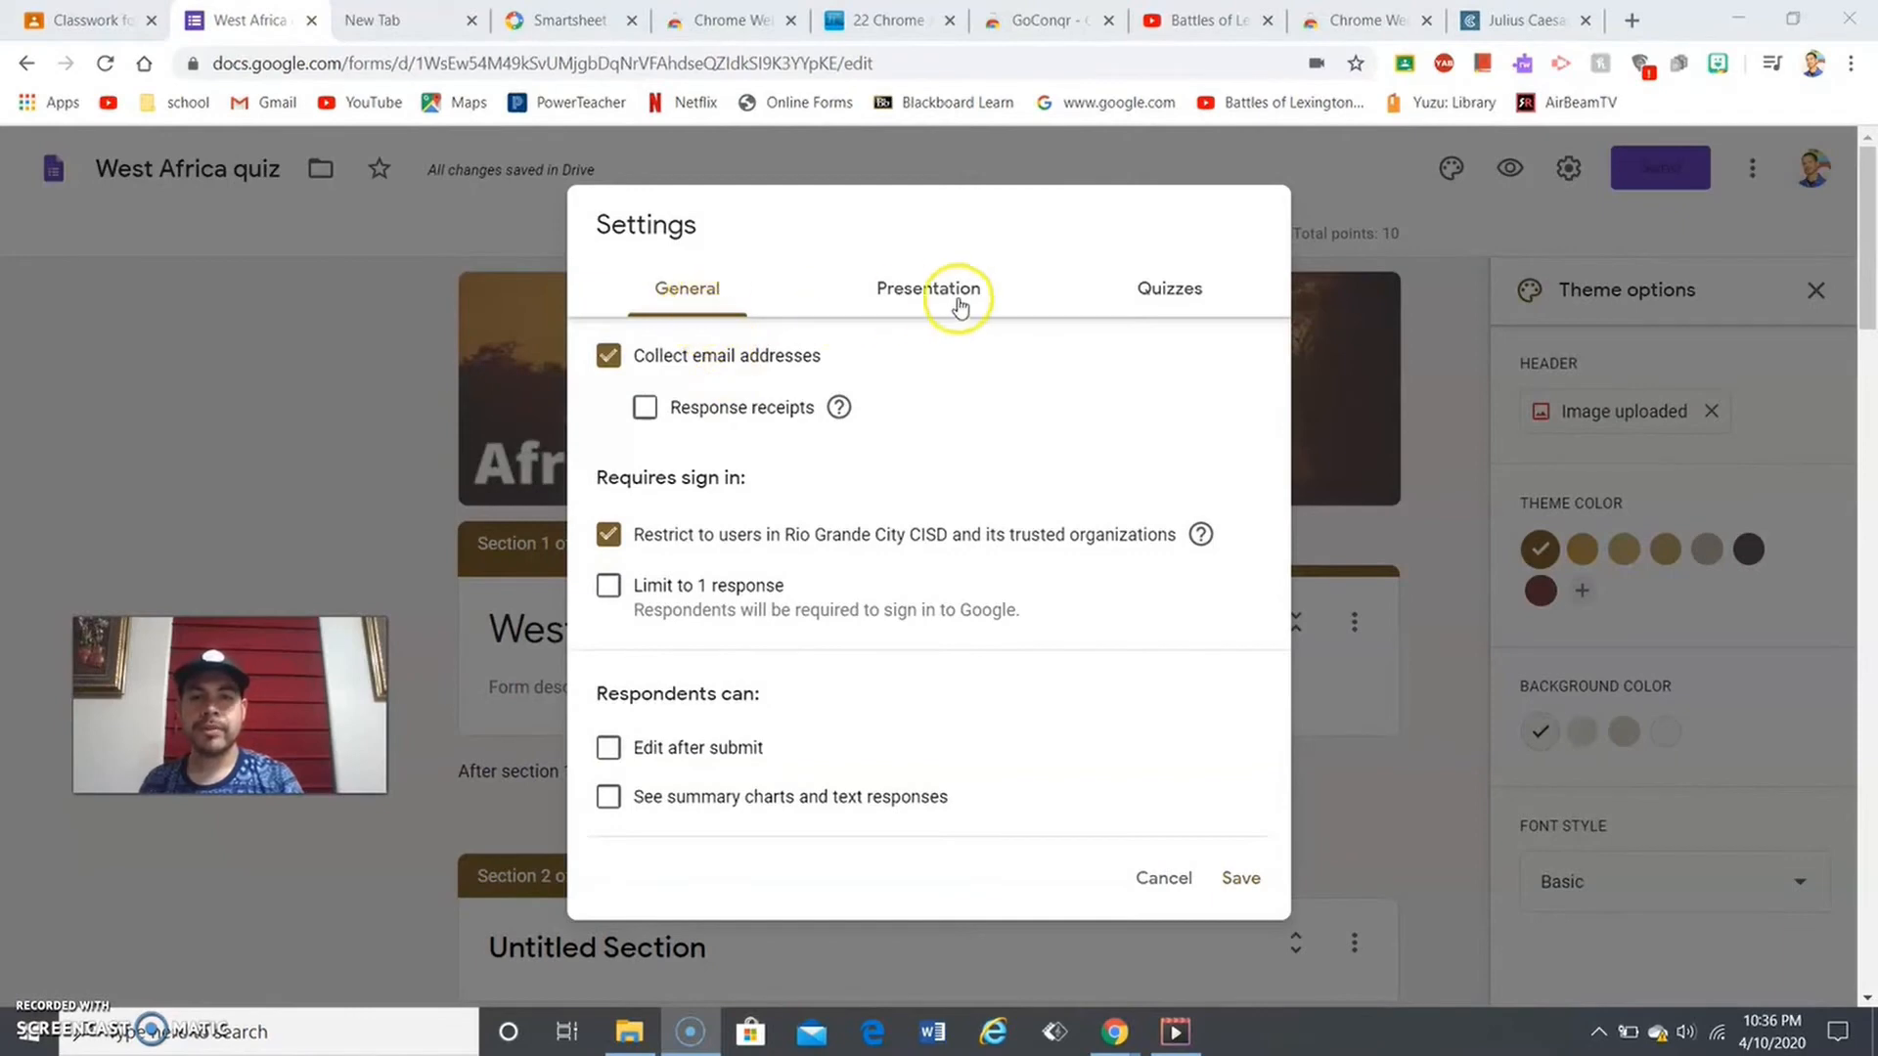
click(609, 356)
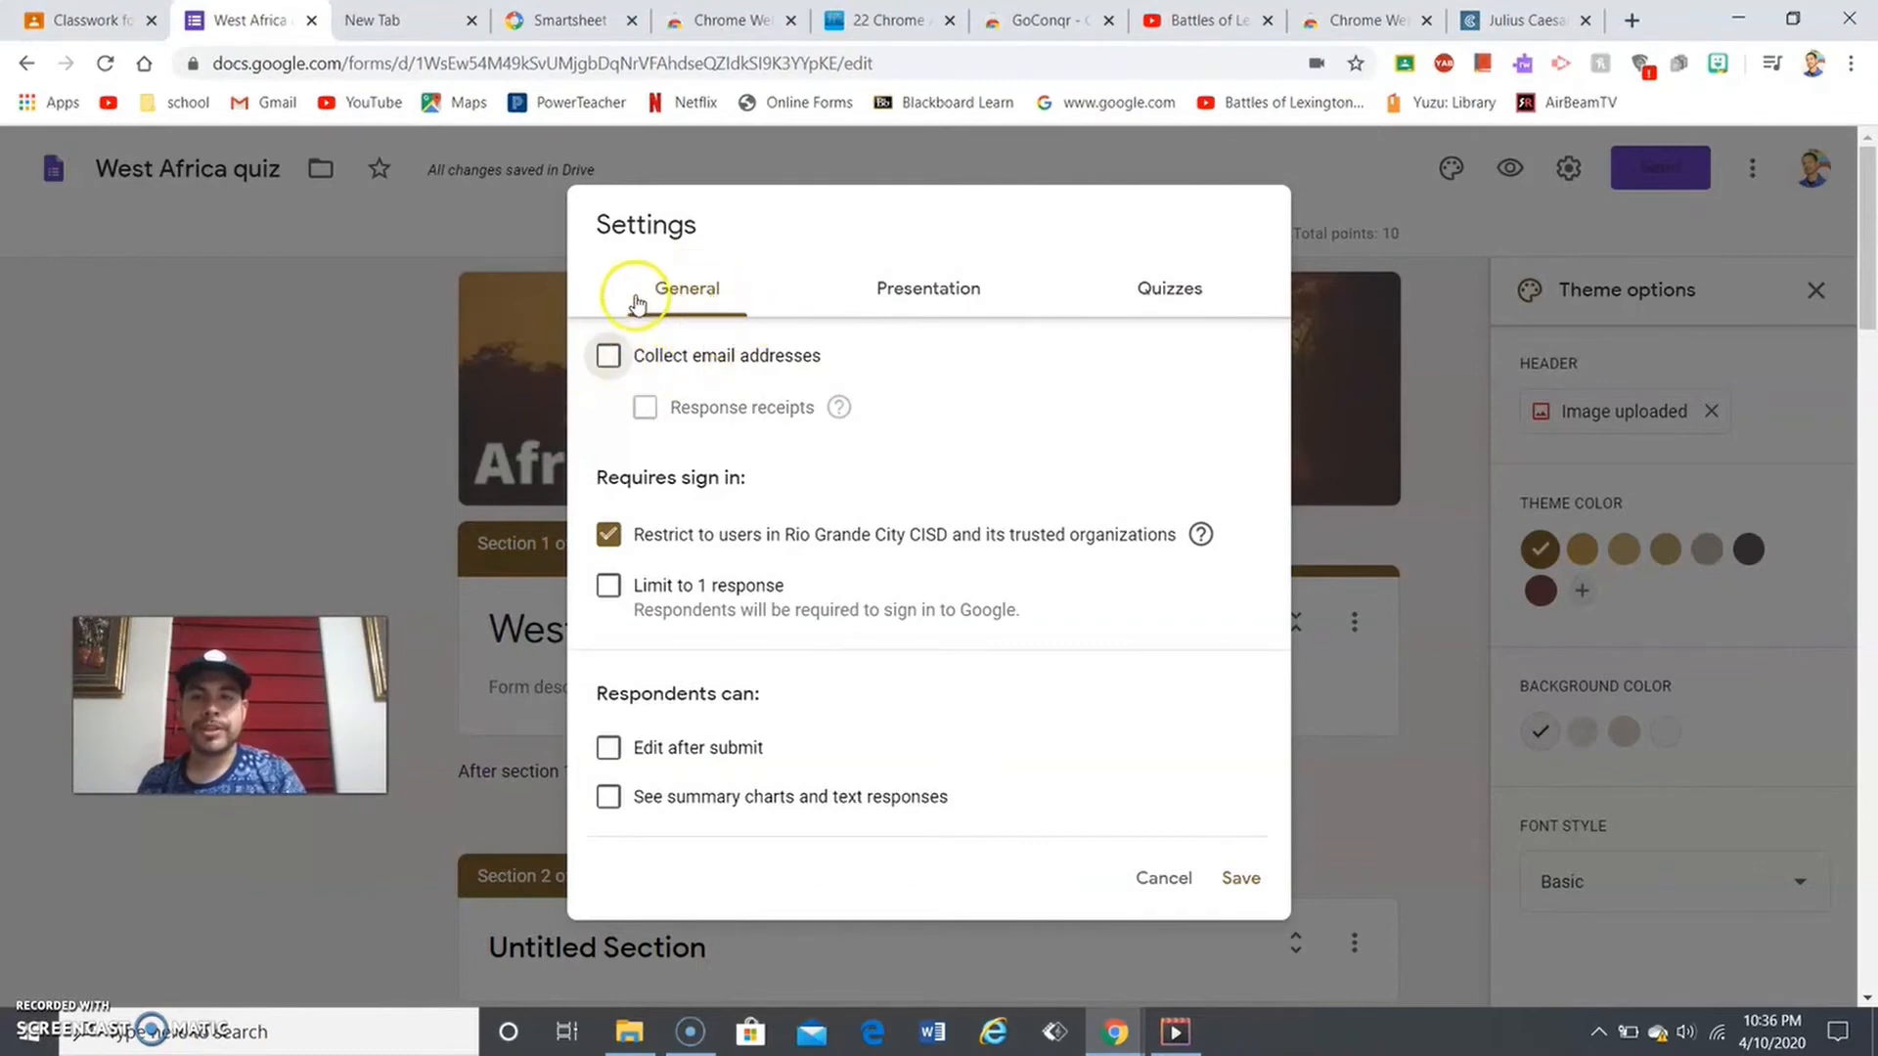
click(611, 357)
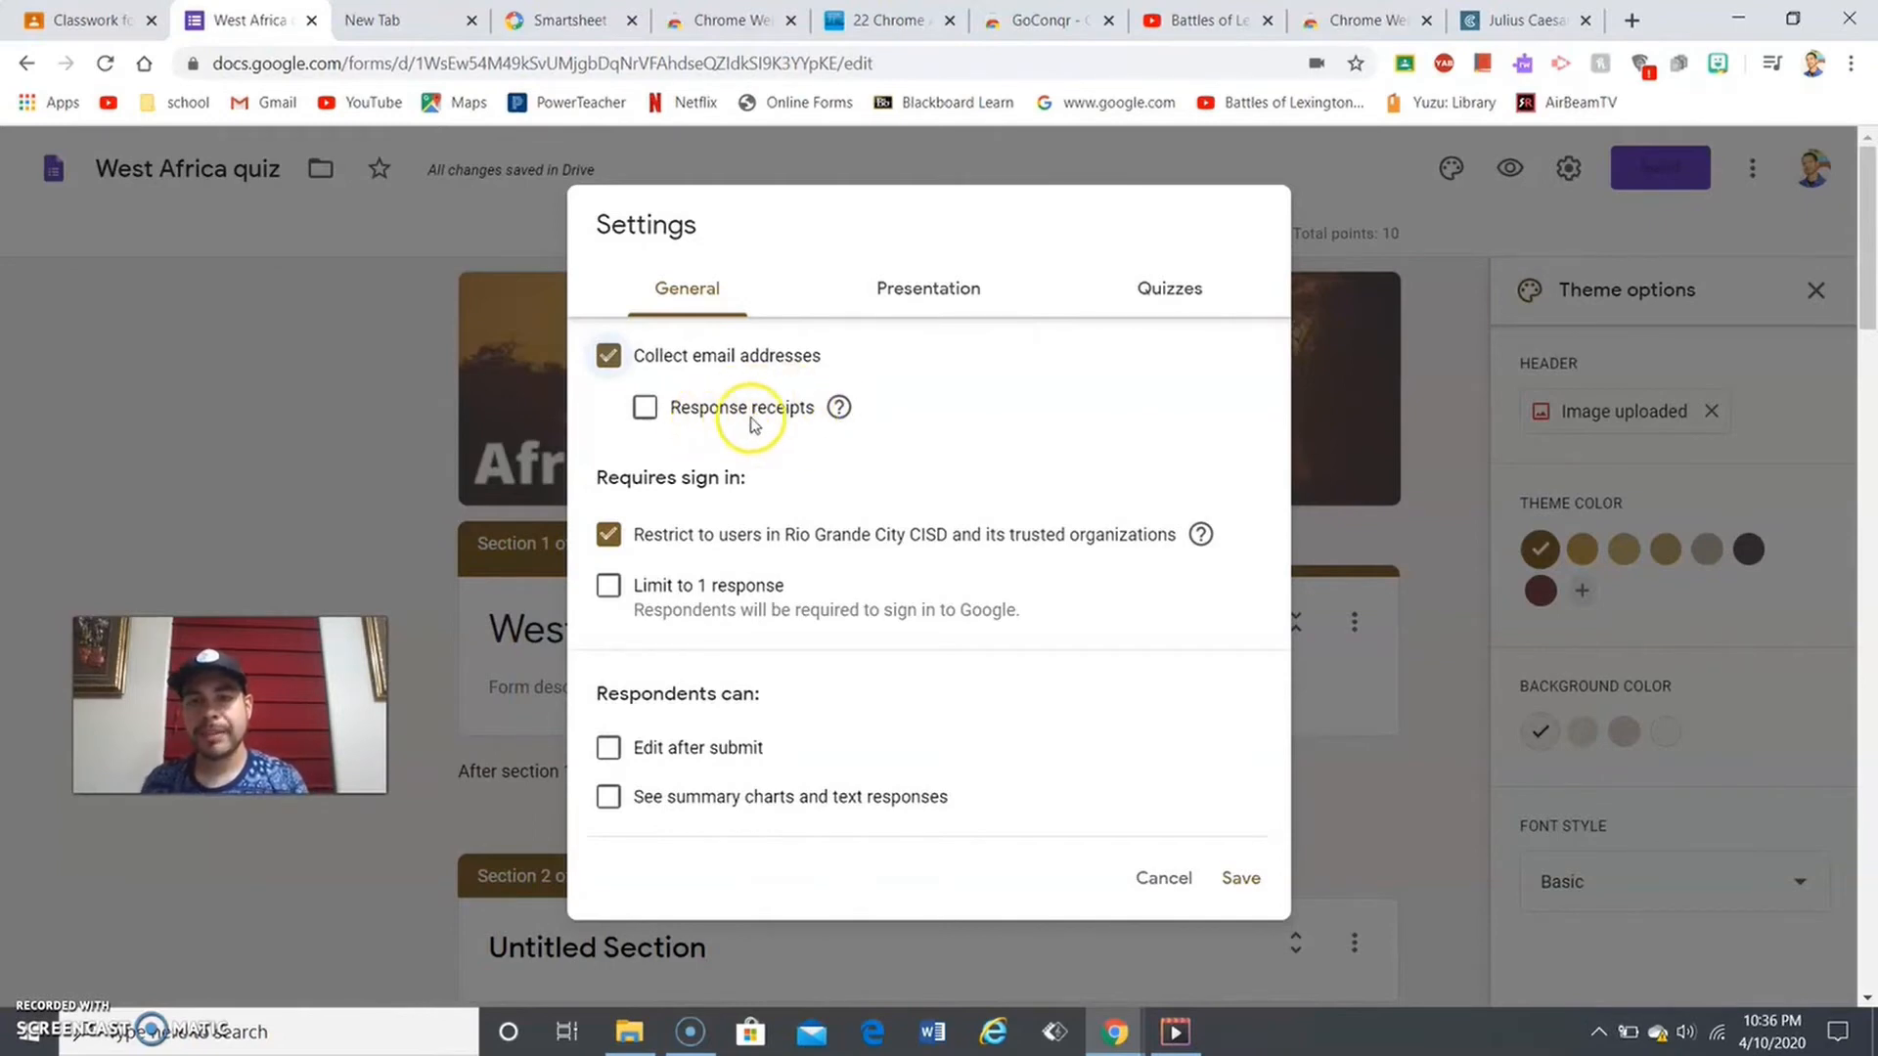
click(840, 410)
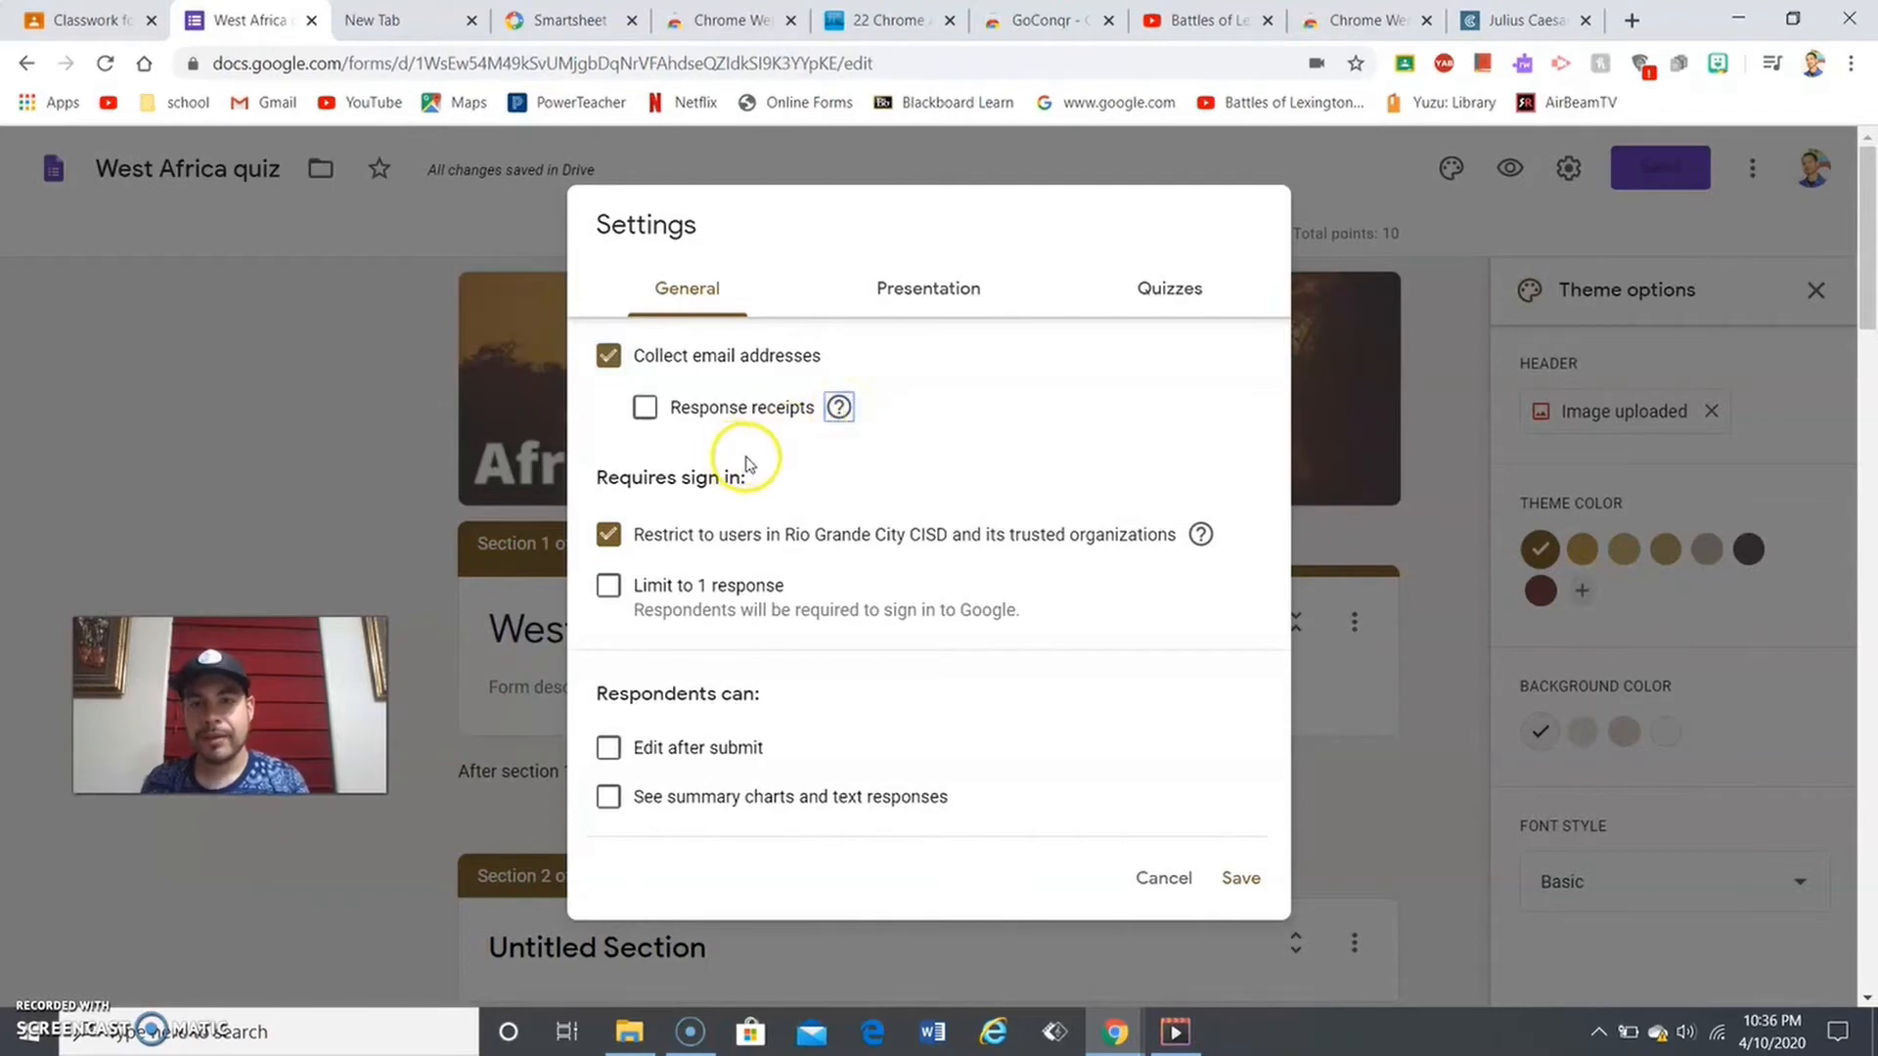
mouse_move(840, 411)
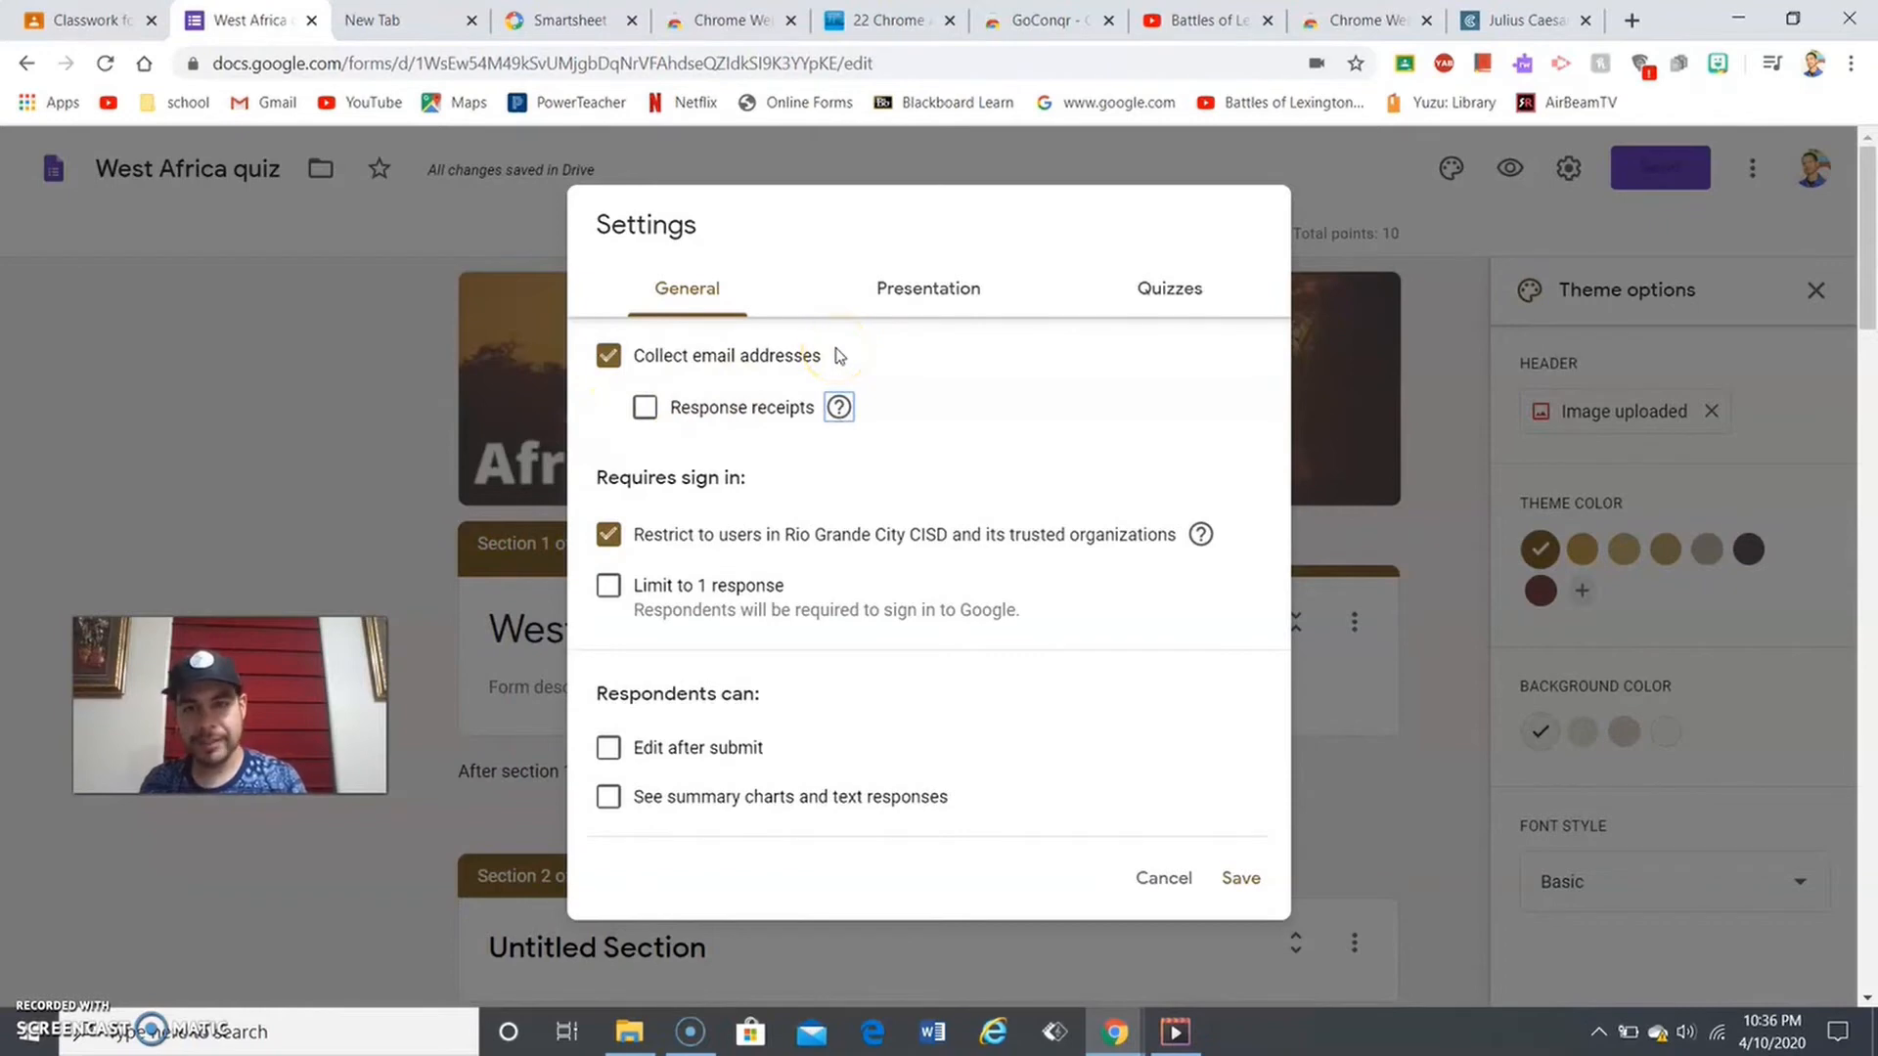
- Turn on Response receipts and set them to send 'Always'
click(645, 409)
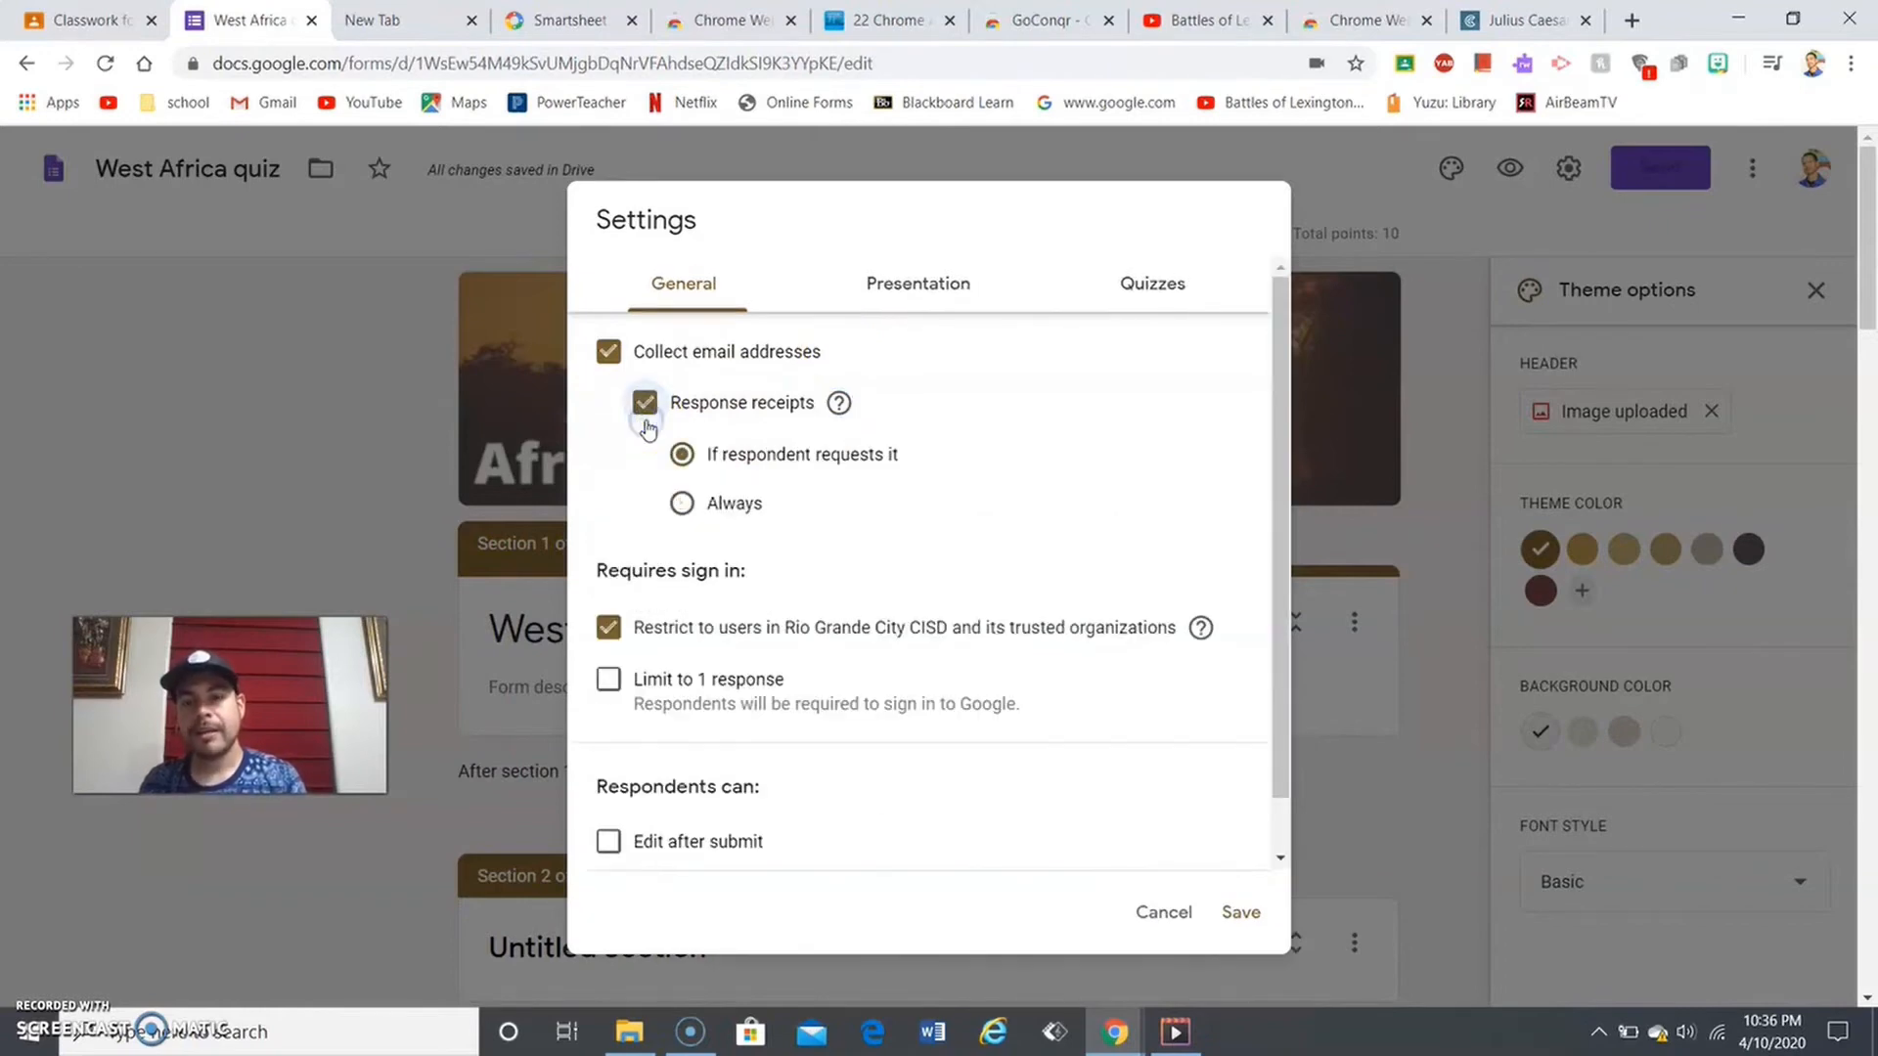
click(746, 431)
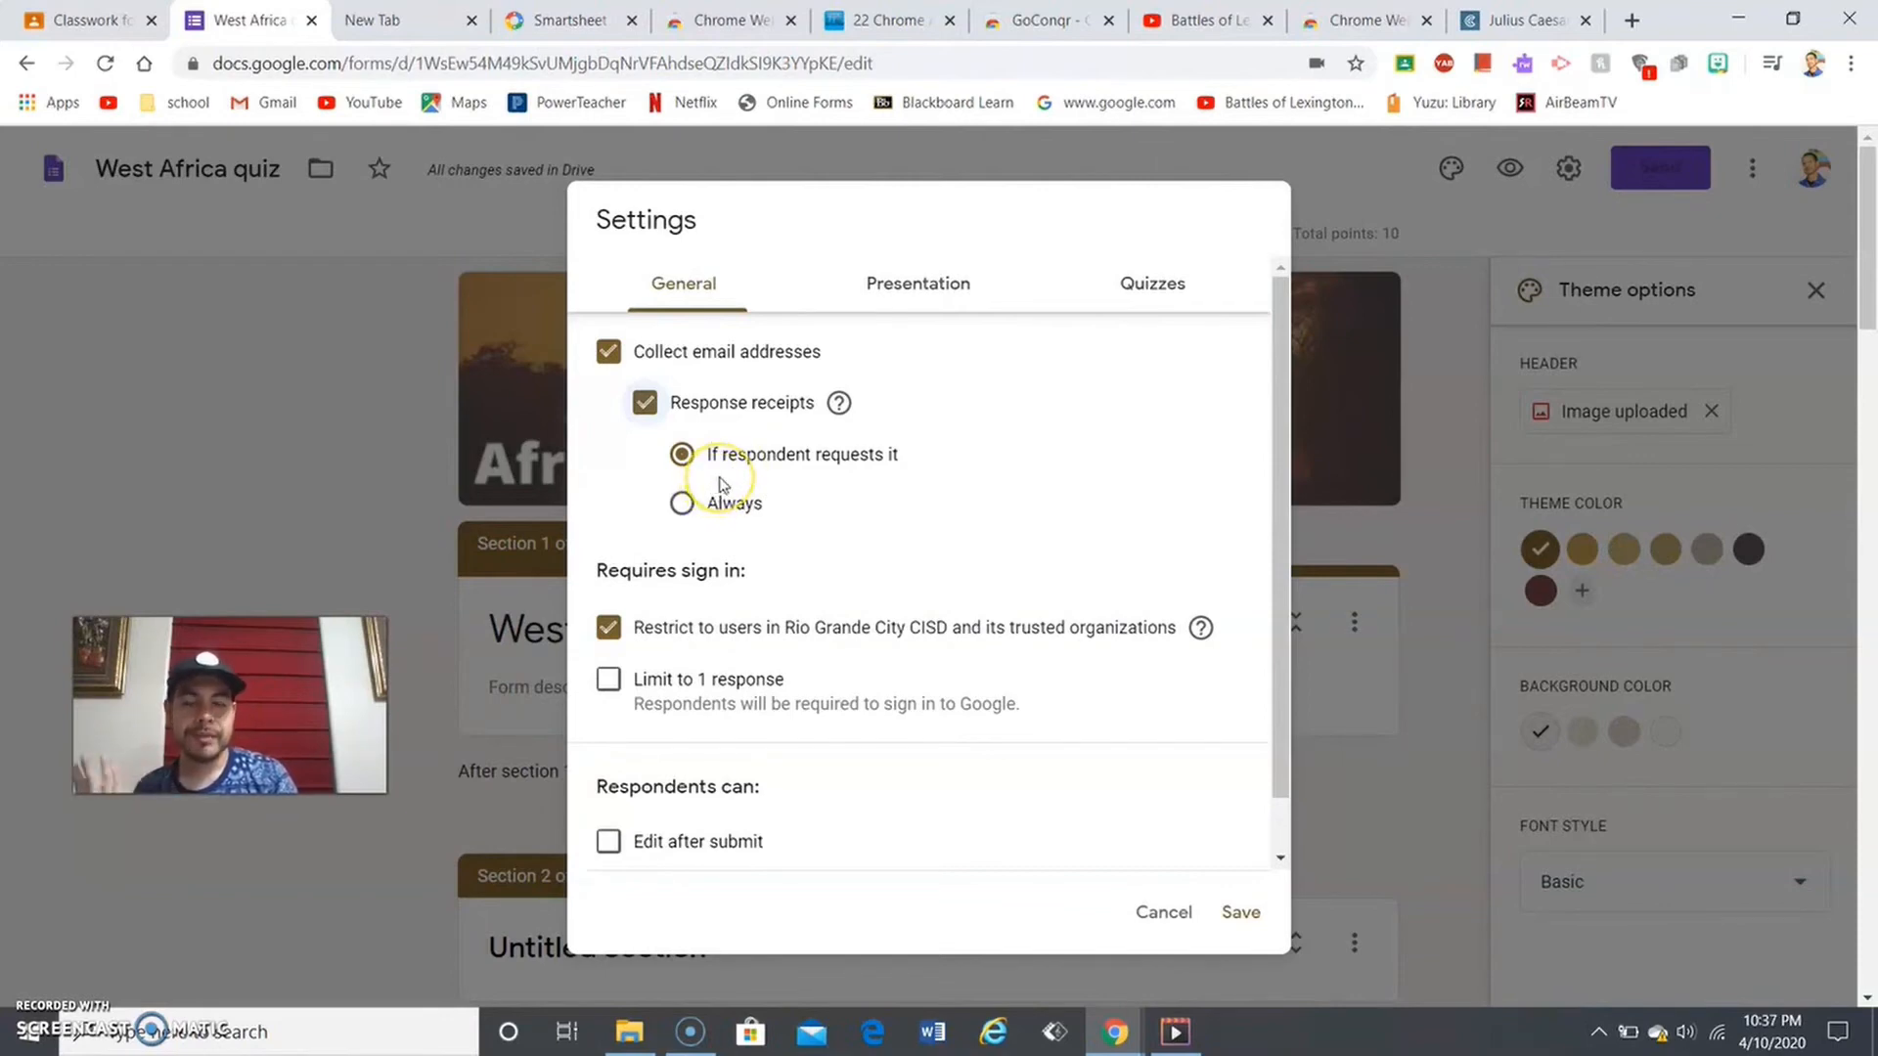
click(720, 503)
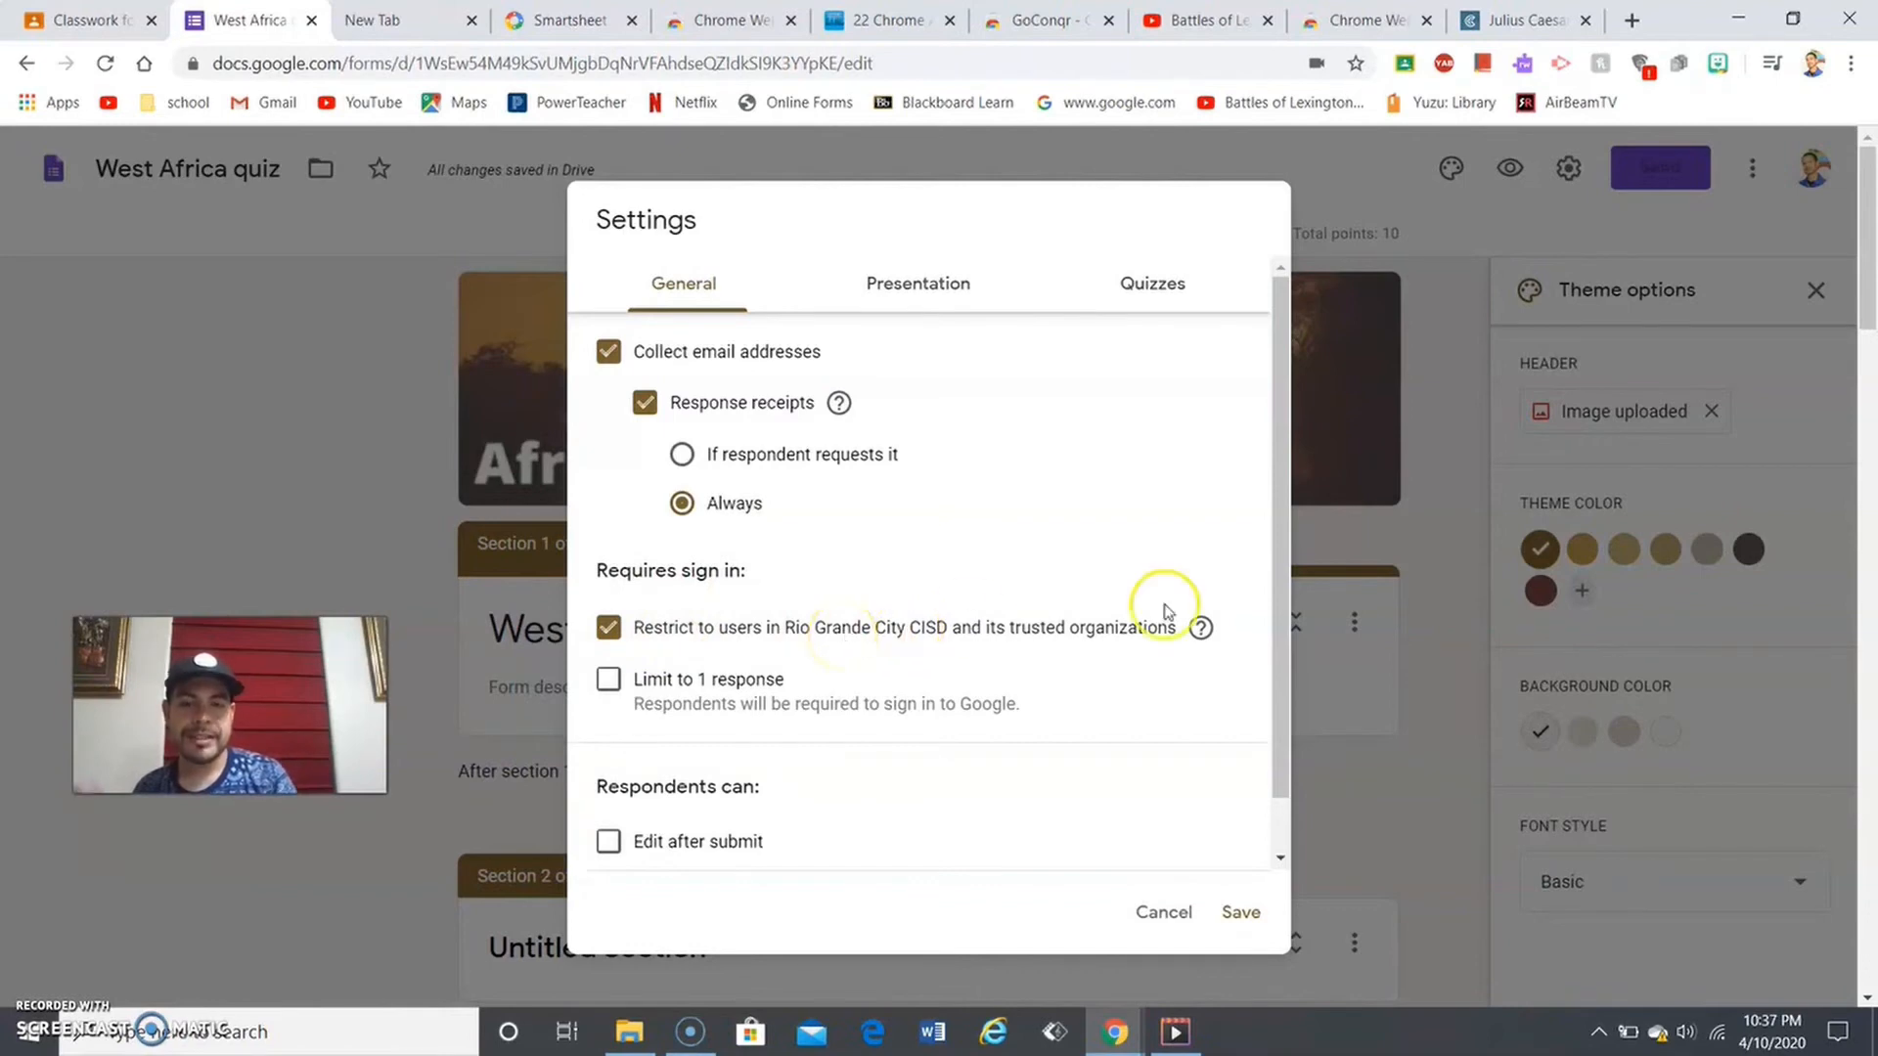
drag(1282, 608, 1262, 671)
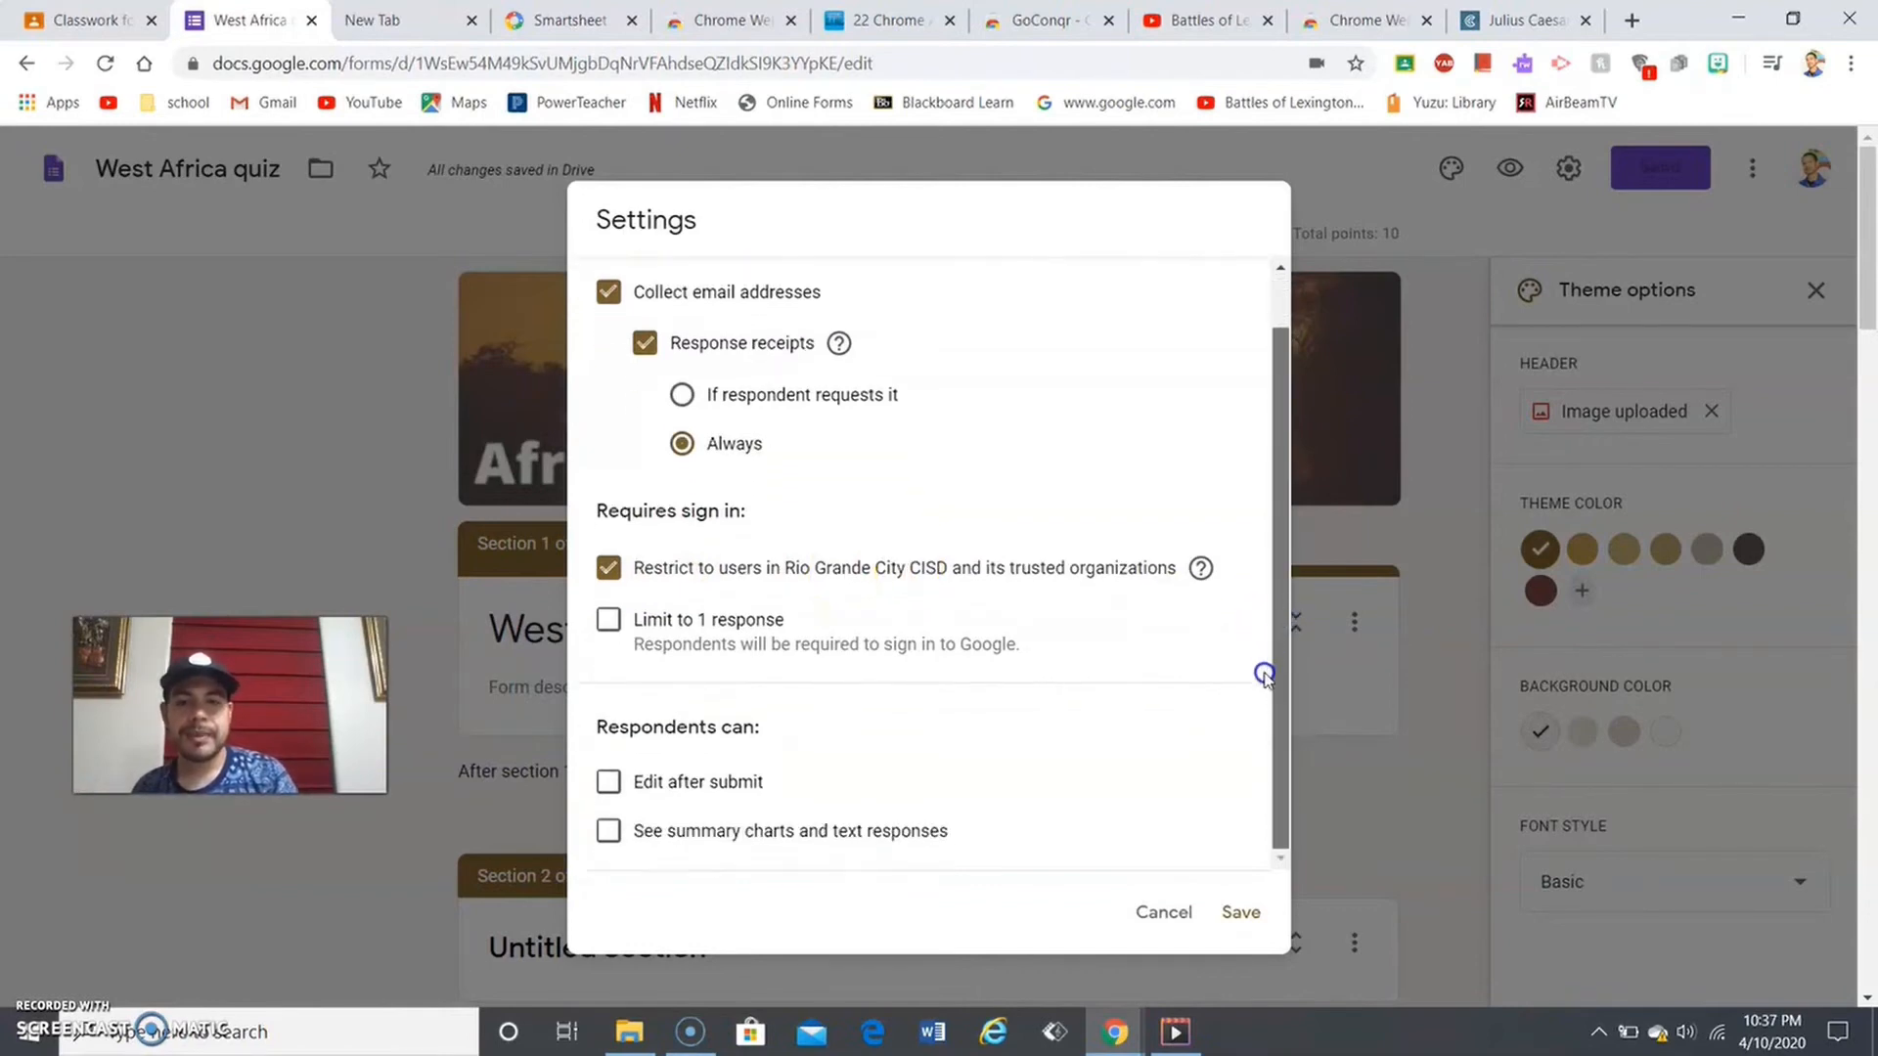
- Enable 'Edit after submit', leave summary charts off, and uncheck the sign-in restriction and 'Limit to 1 response'
click(607, 568)
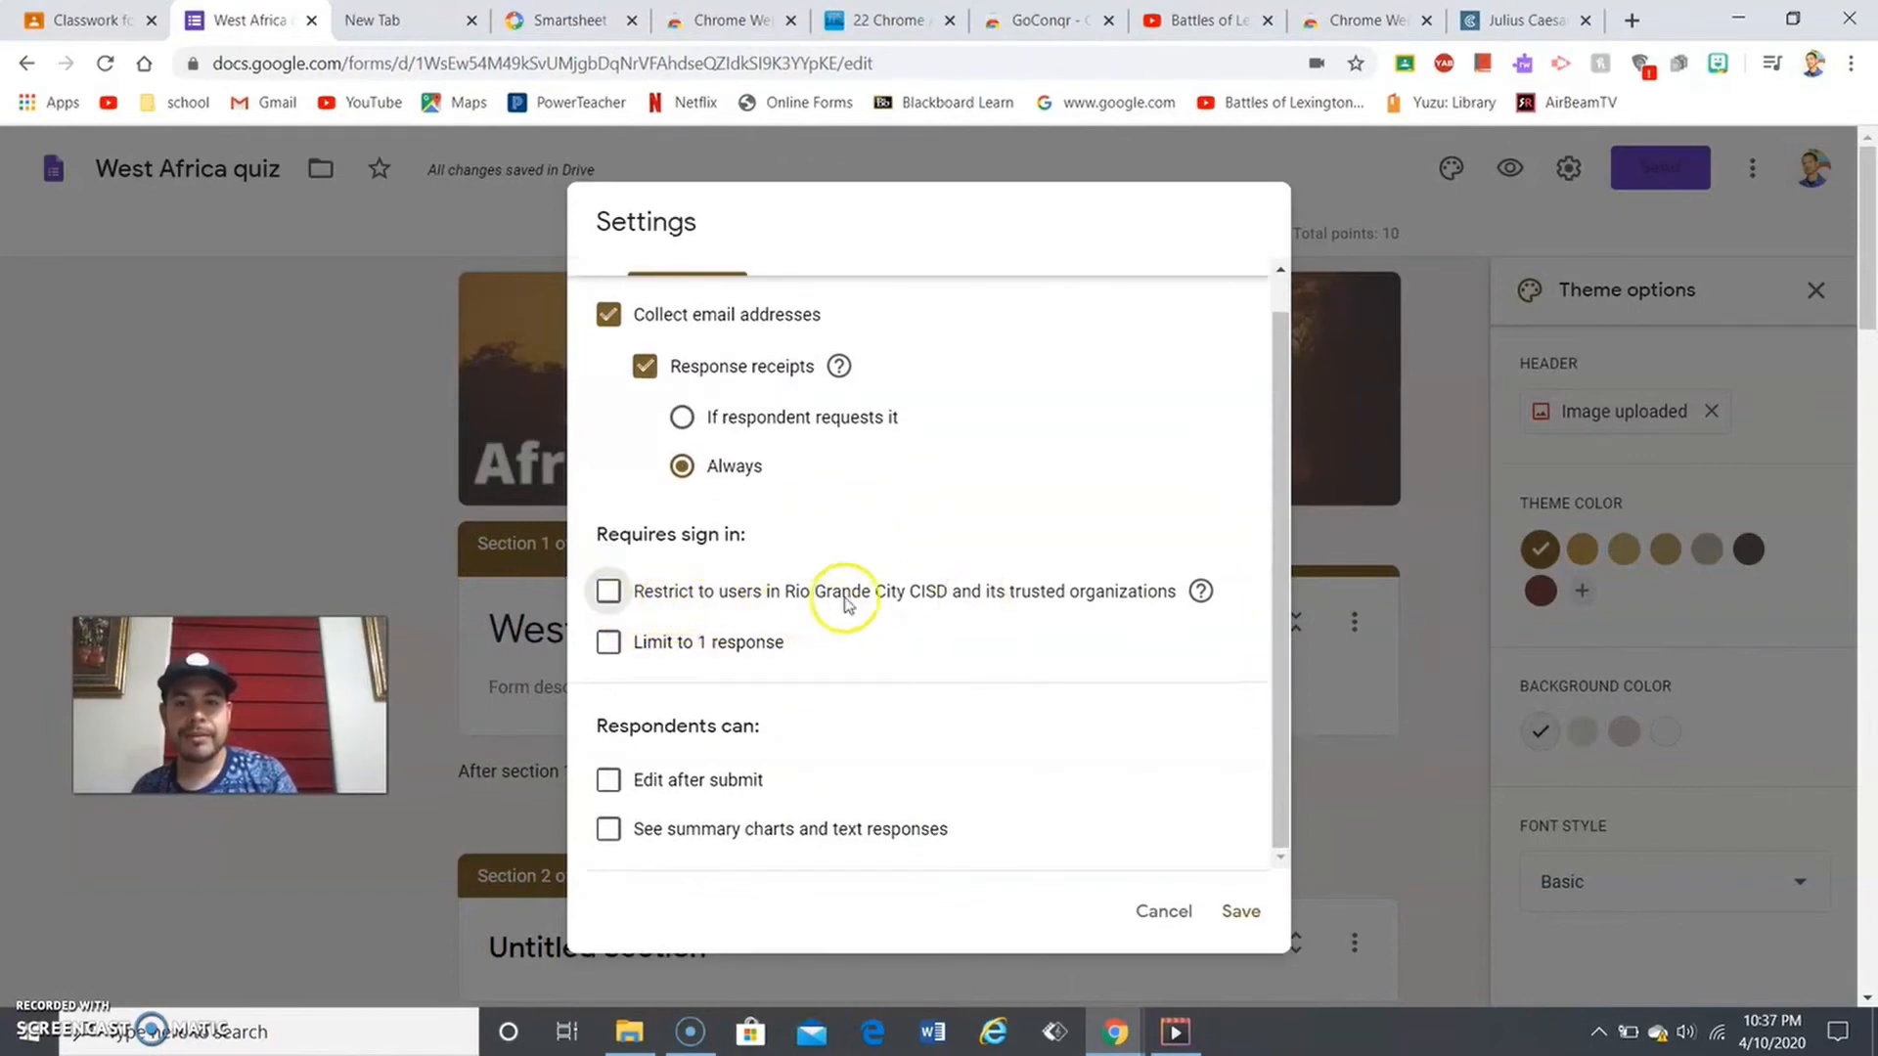
click(609, 592)
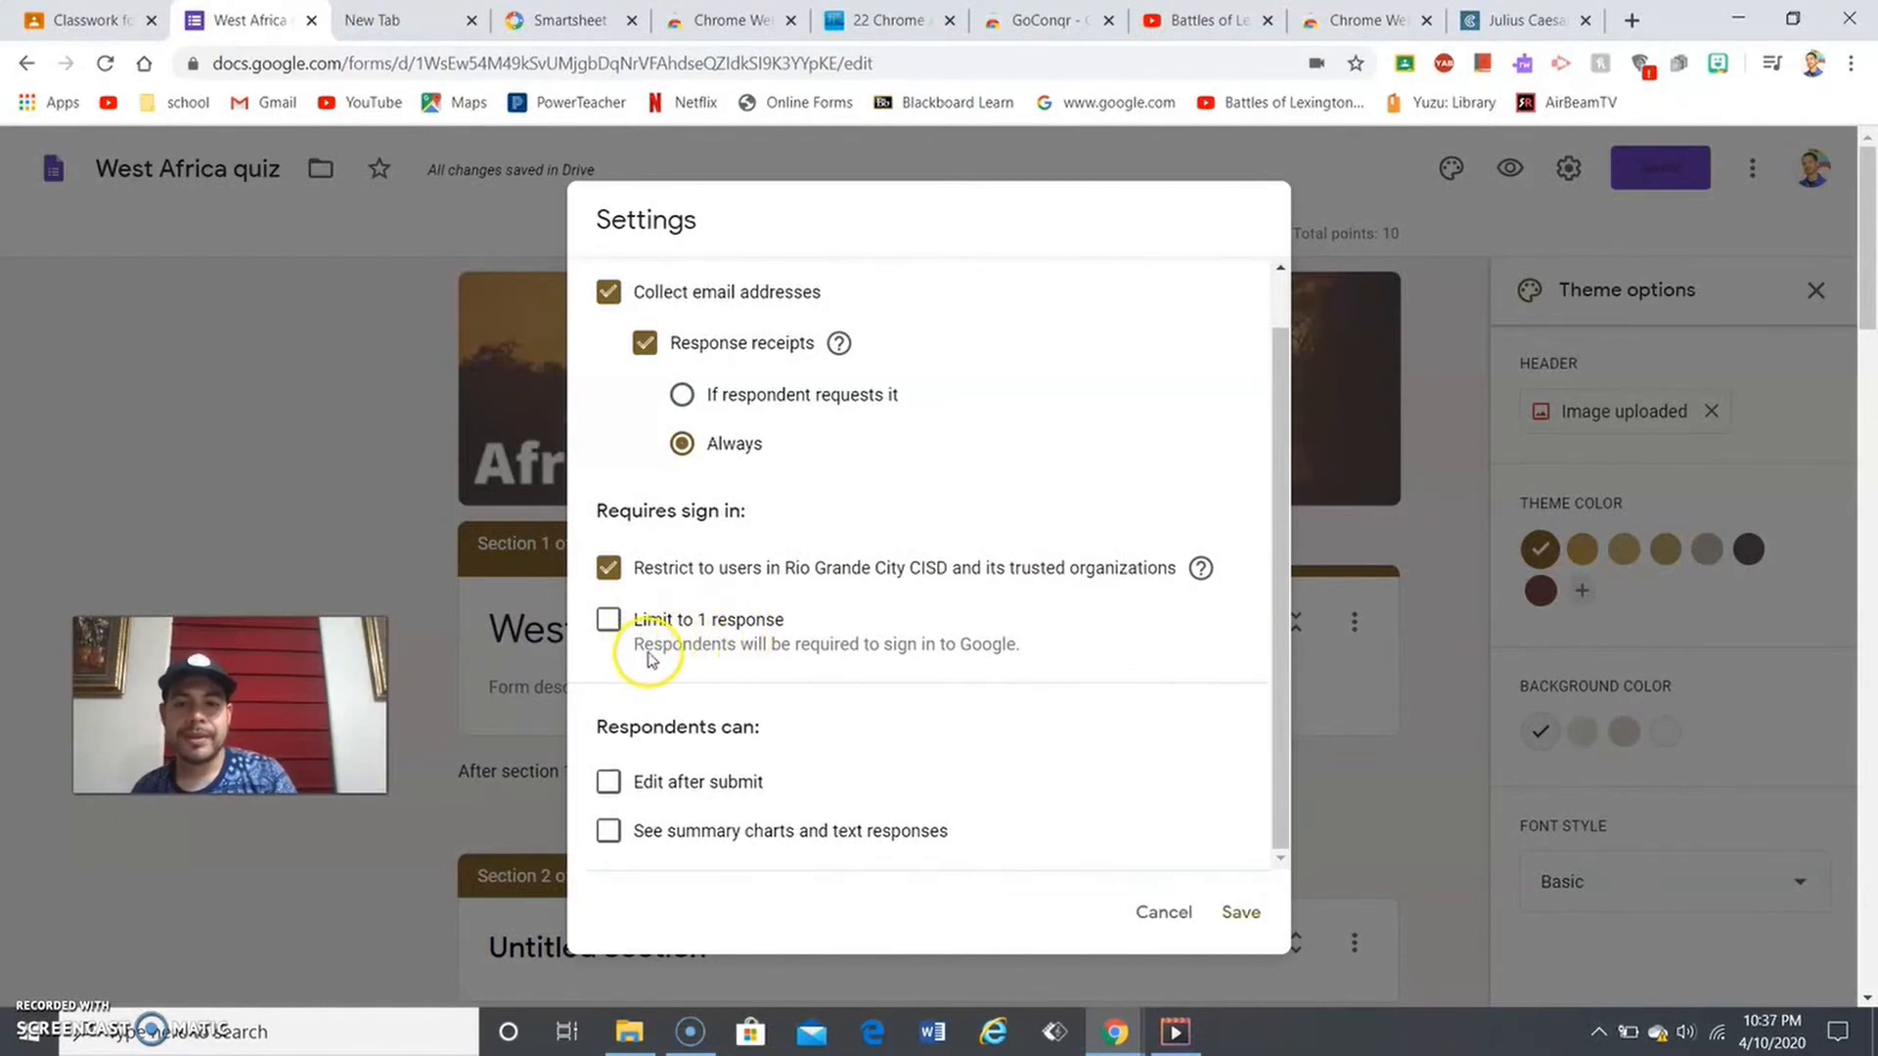
click(631, 621)
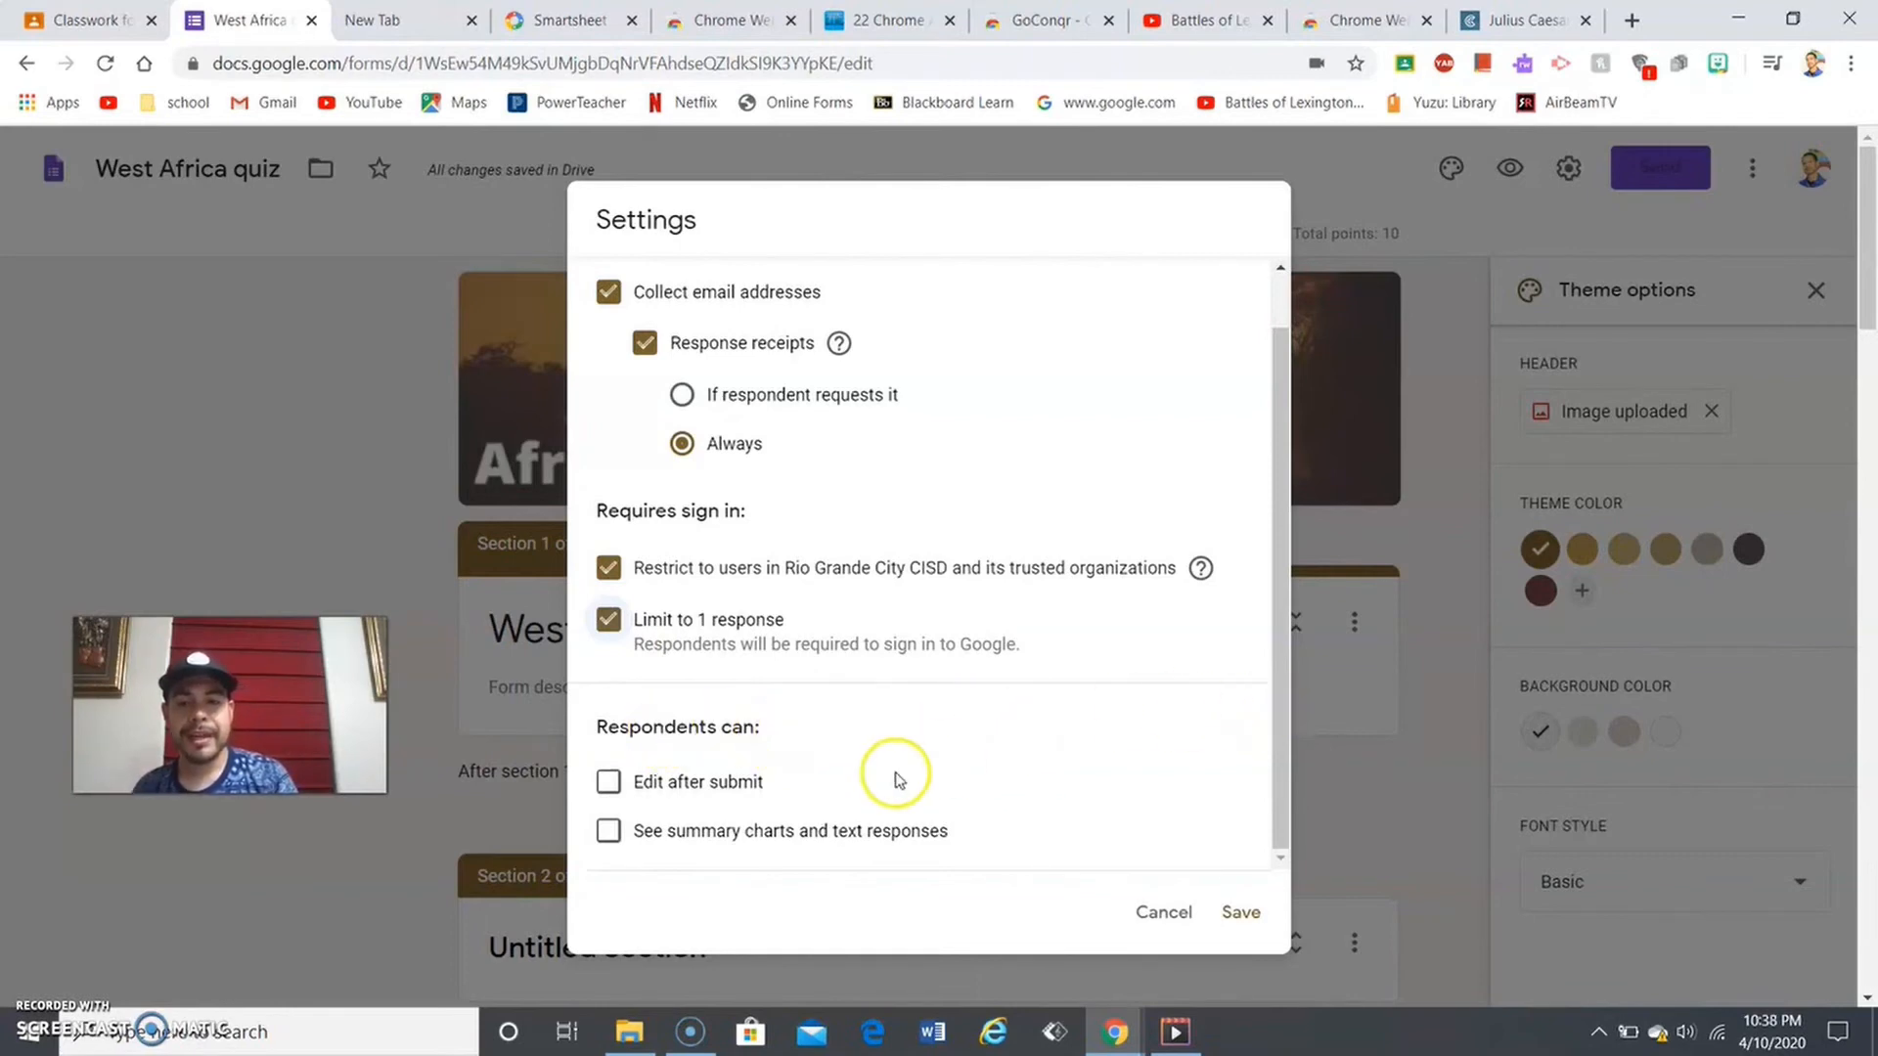
click(748, 788)
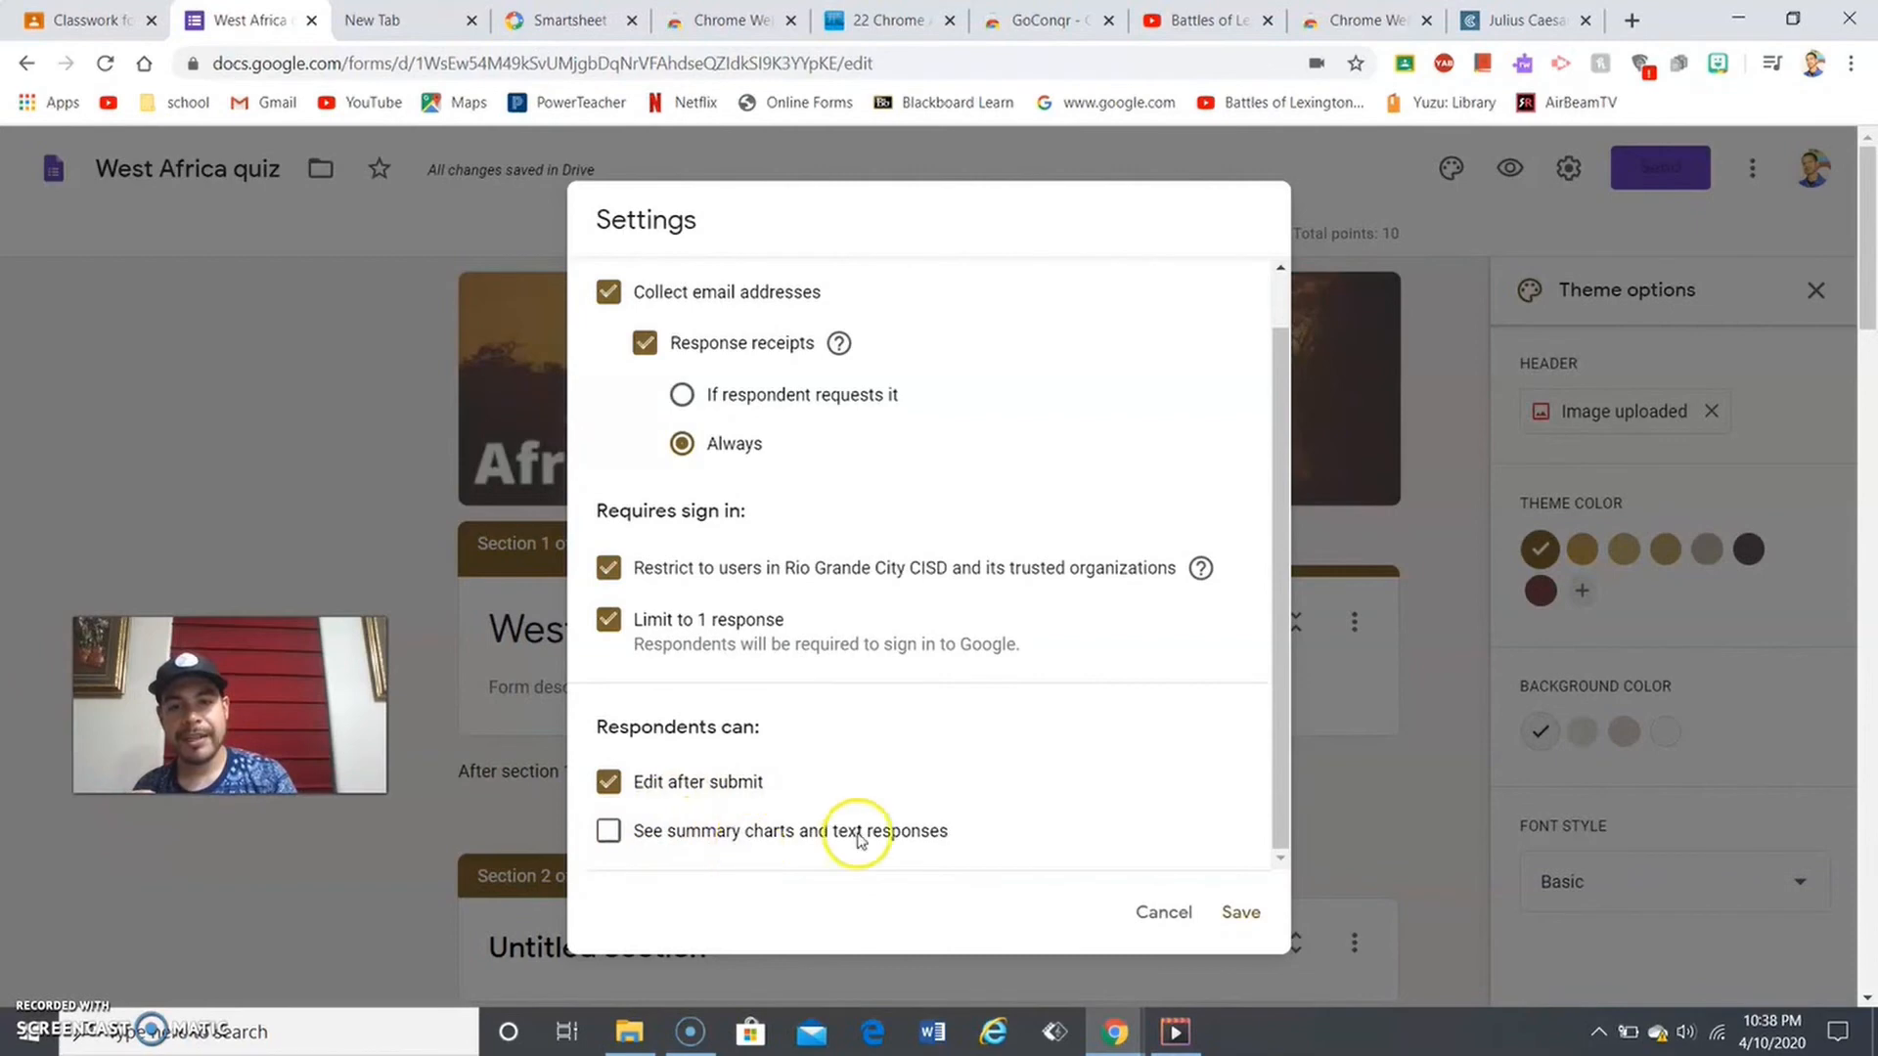
click(858, 838)
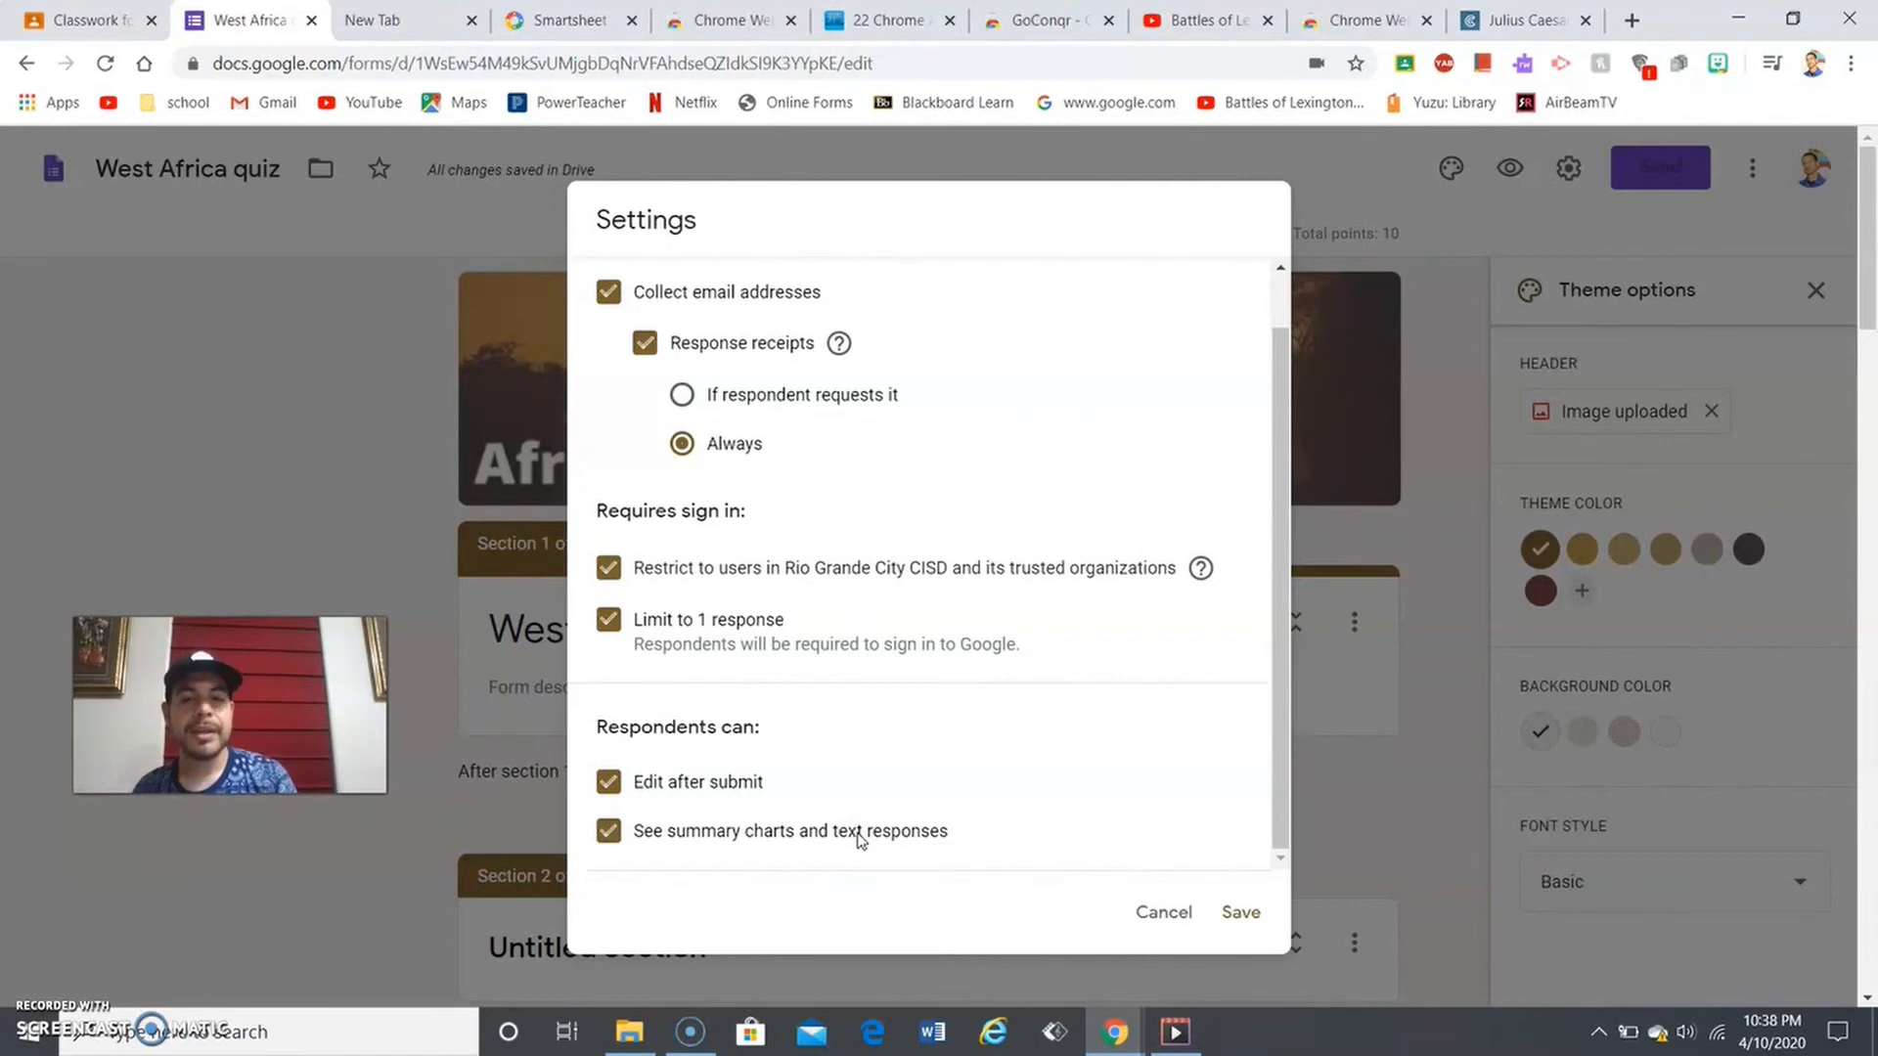
click(858, 835)
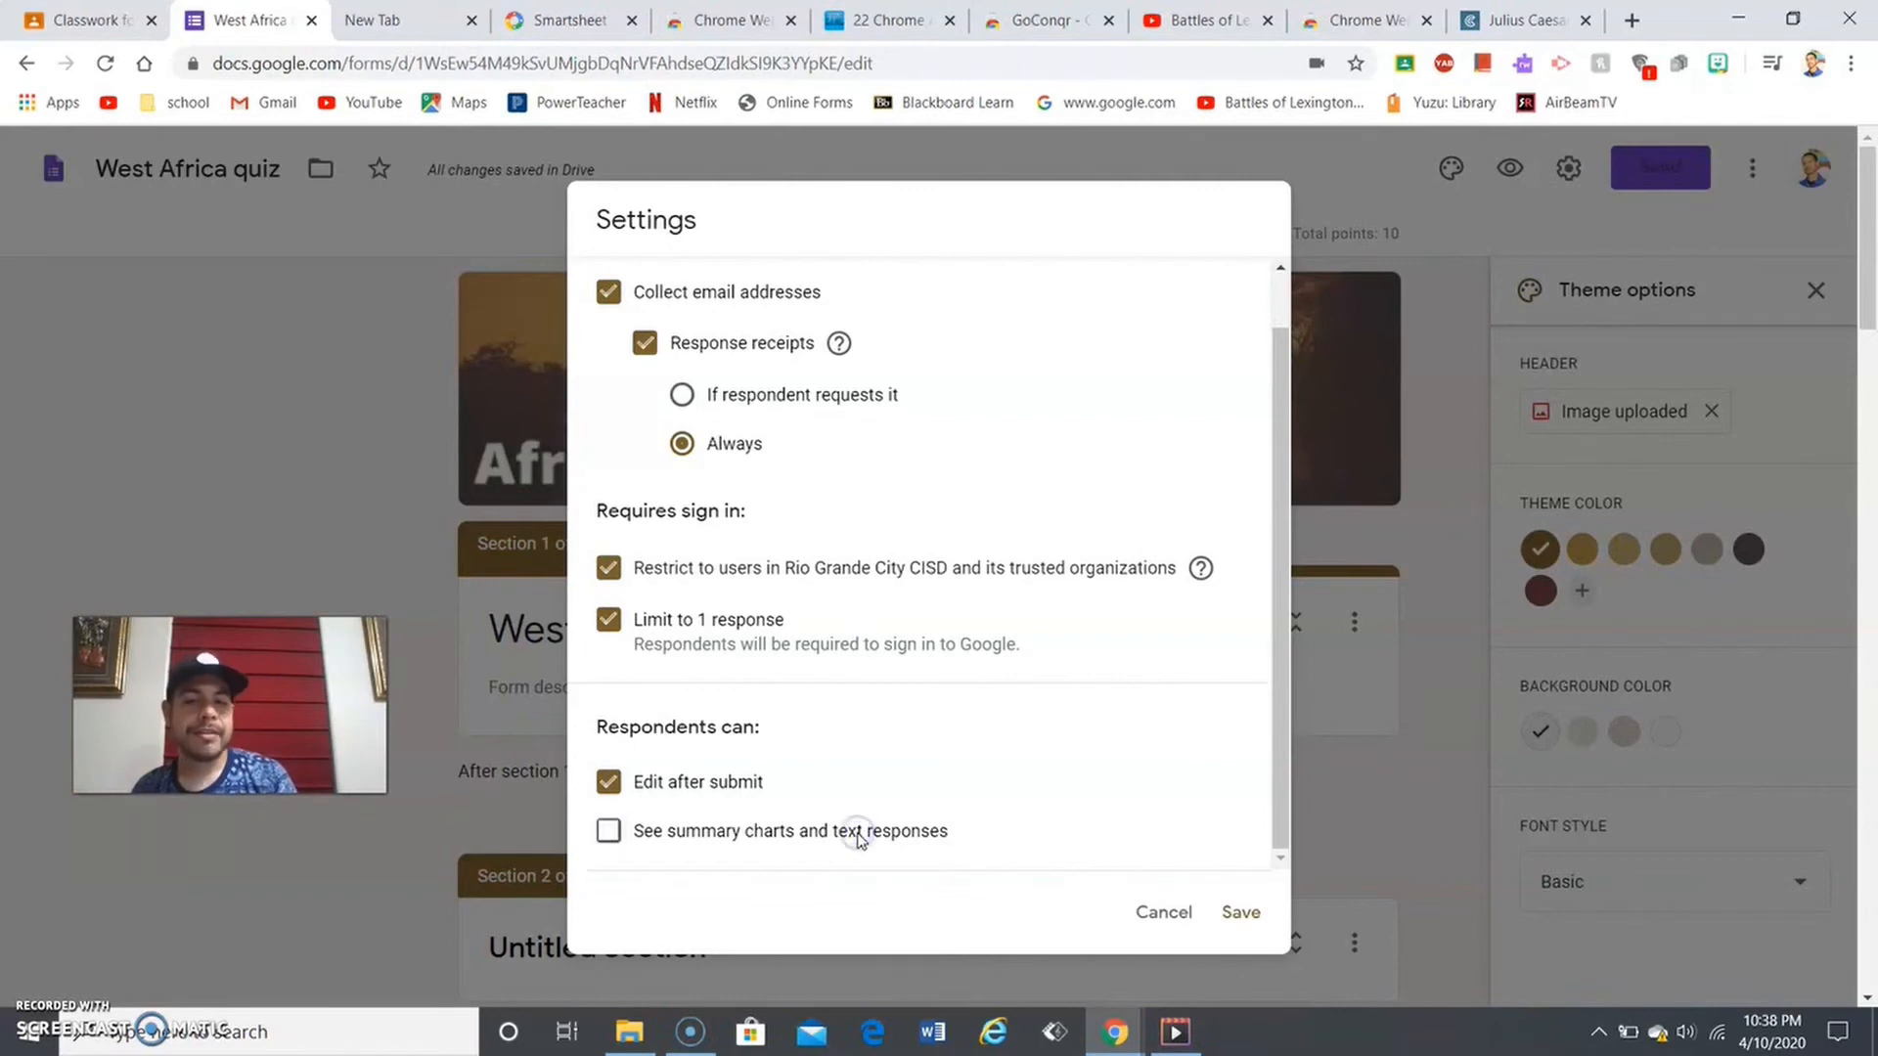
click(732, 785)
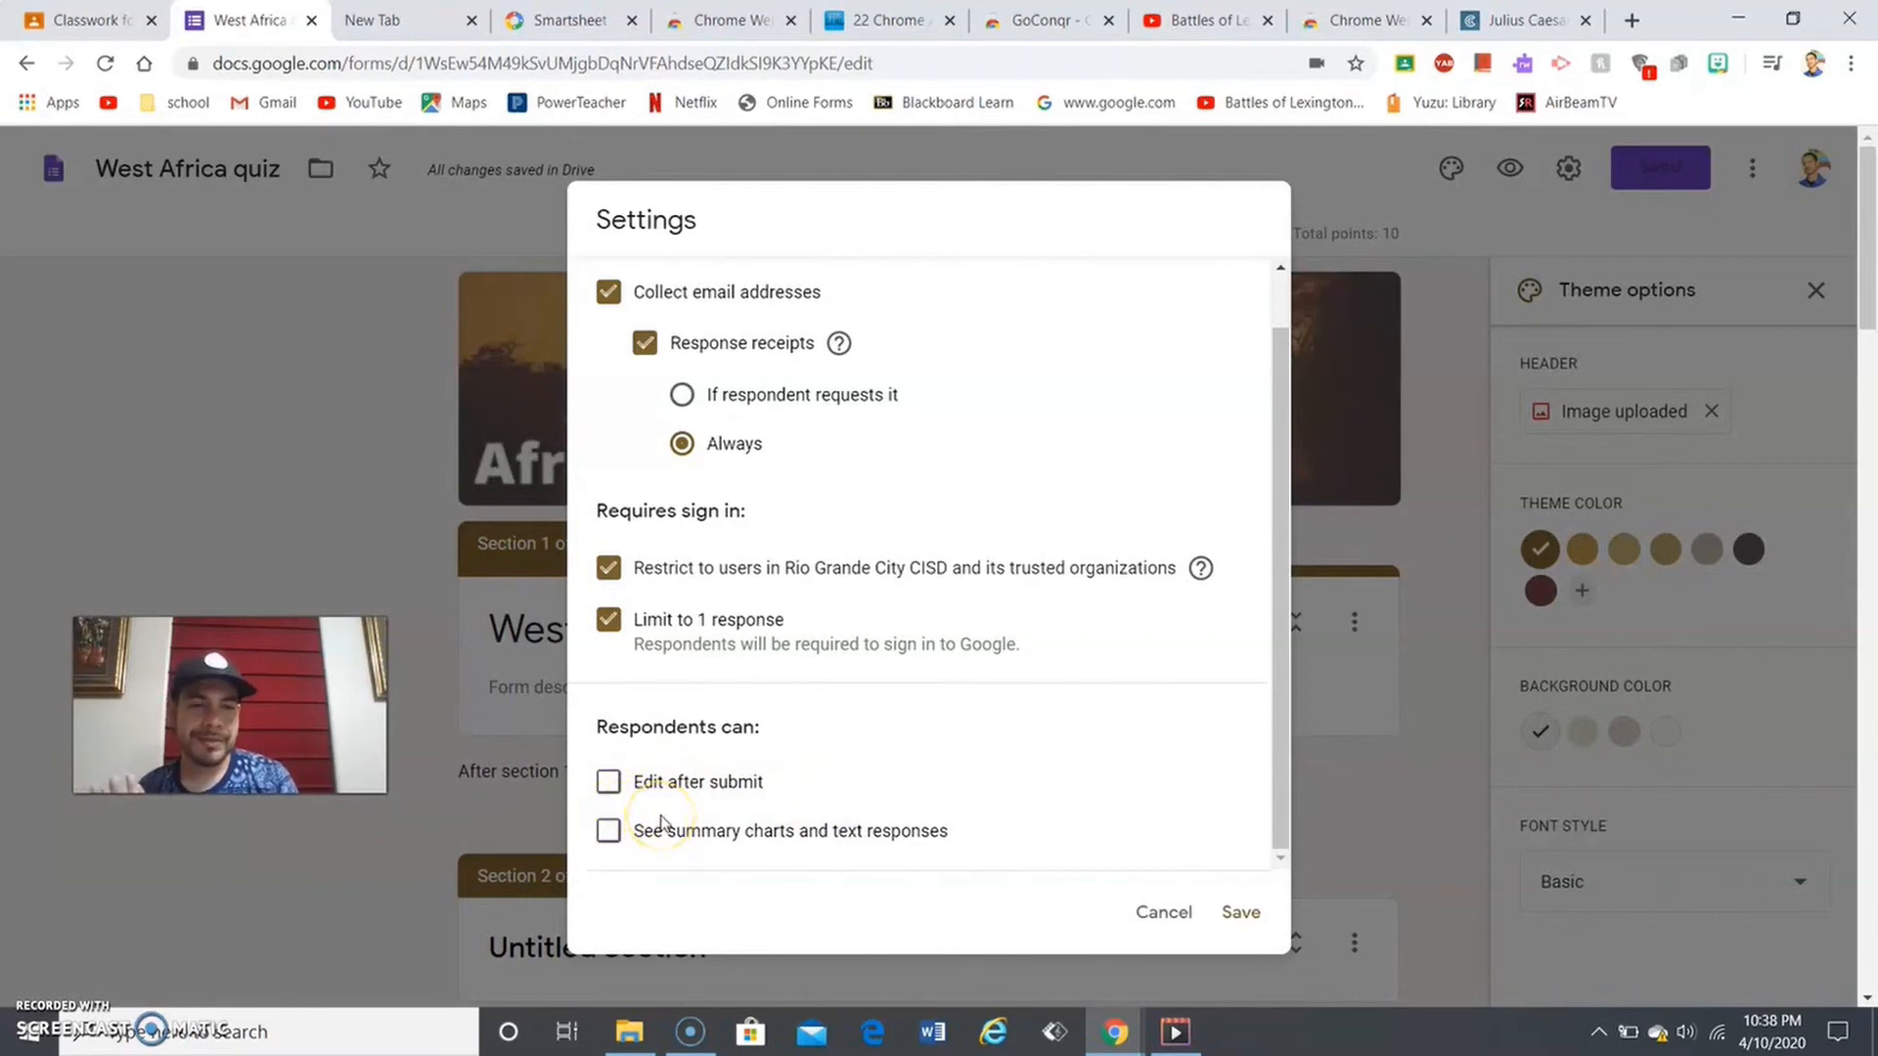
click(617, 792)
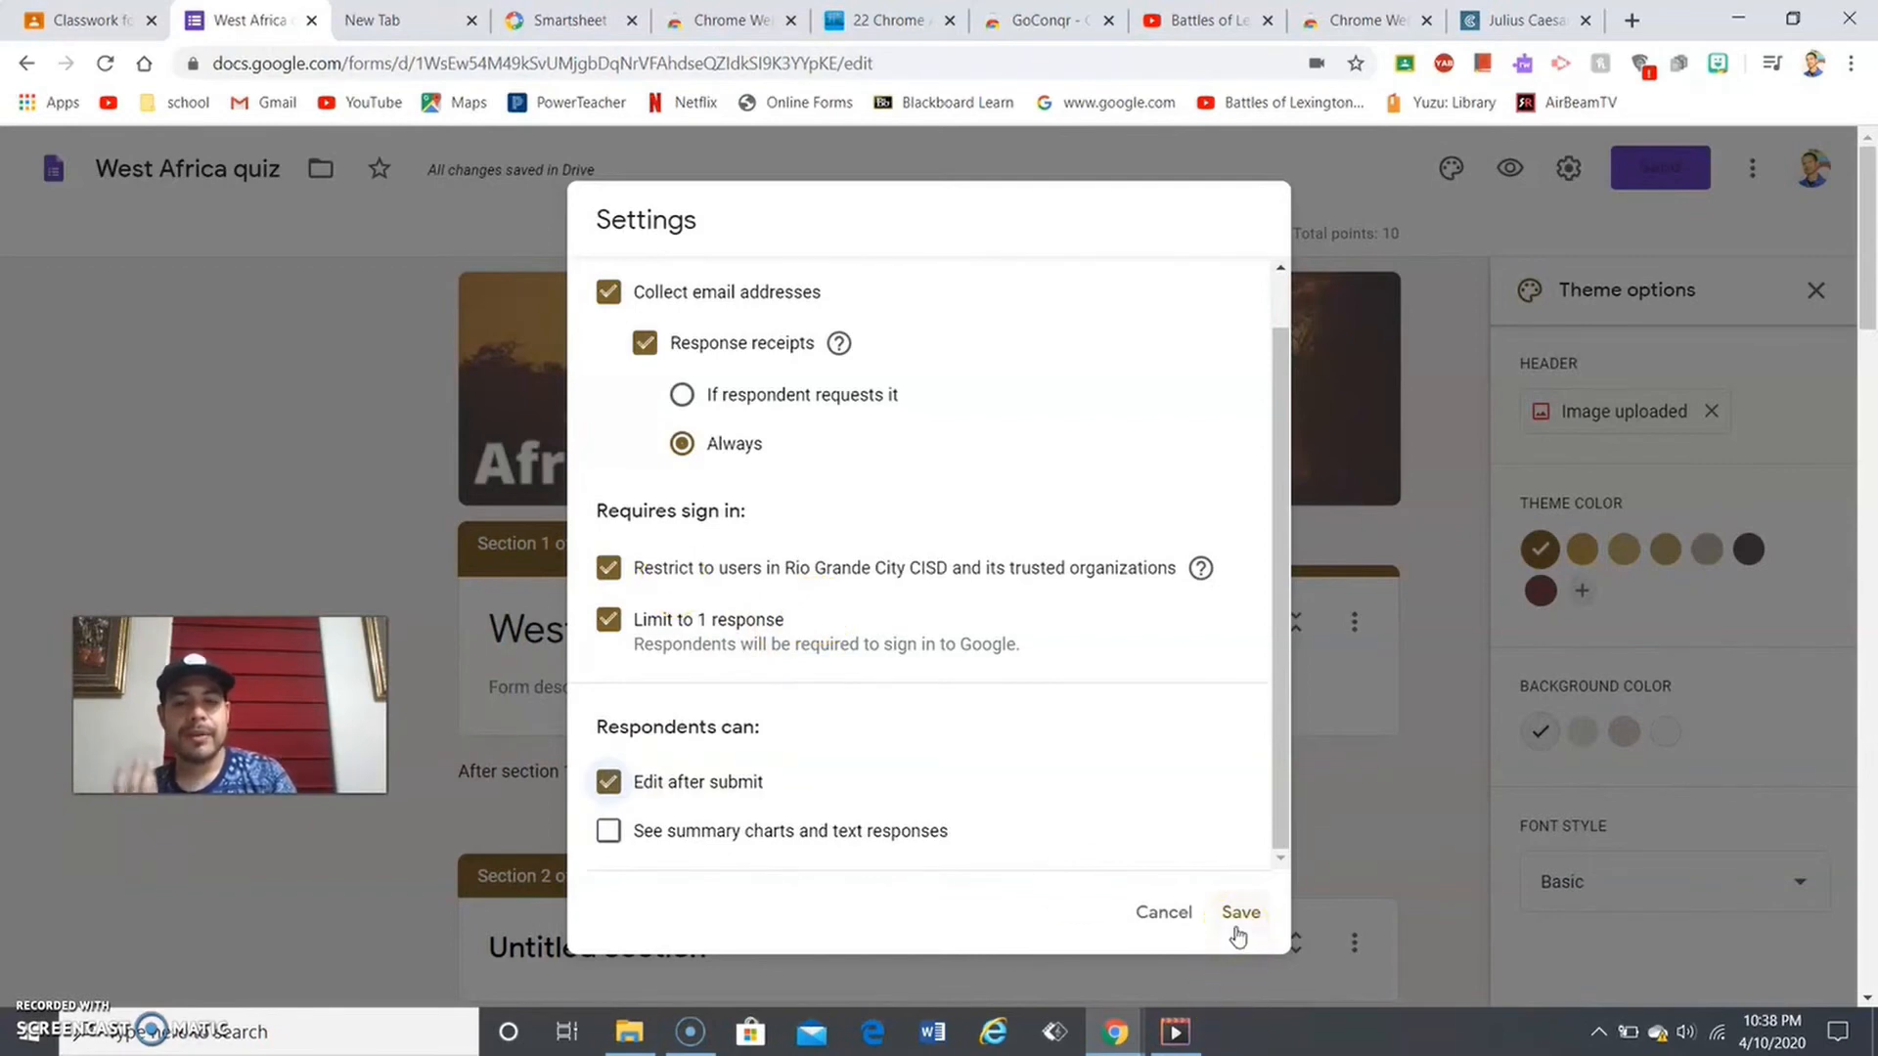
click(609, 572)
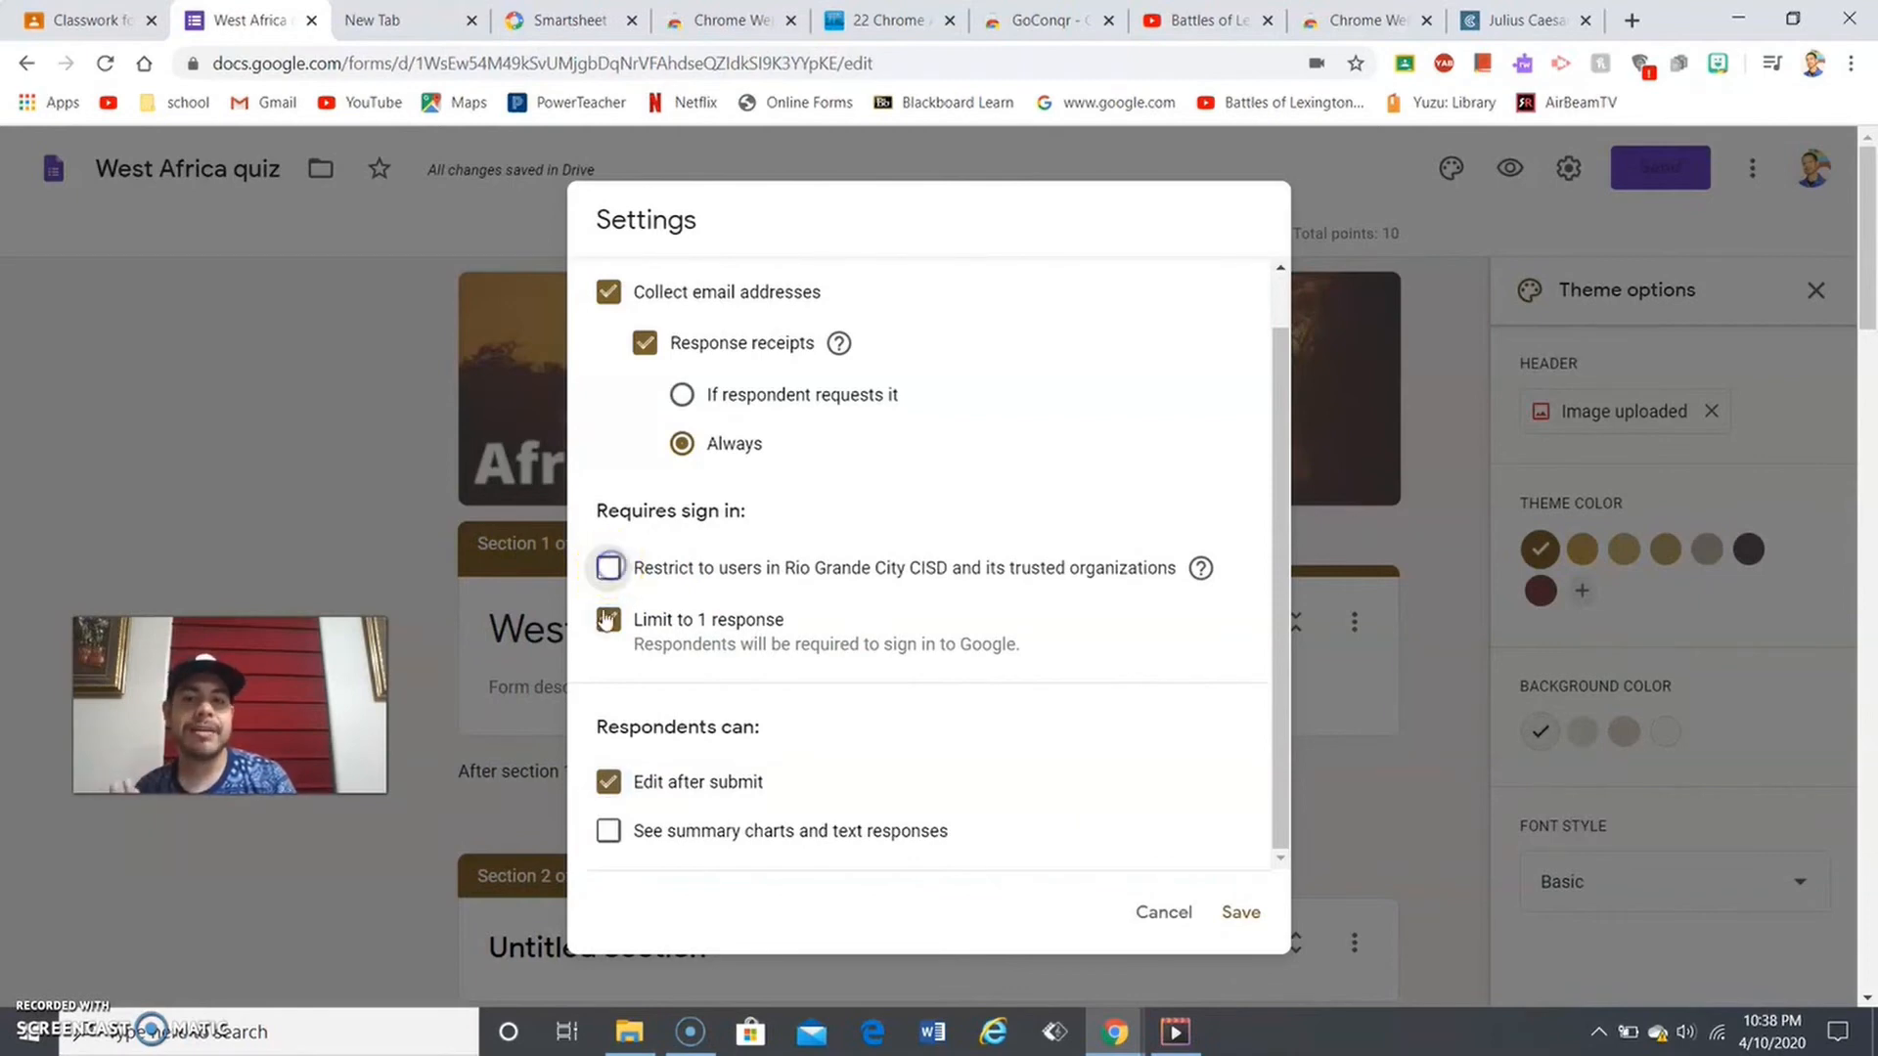
click(607, 628)
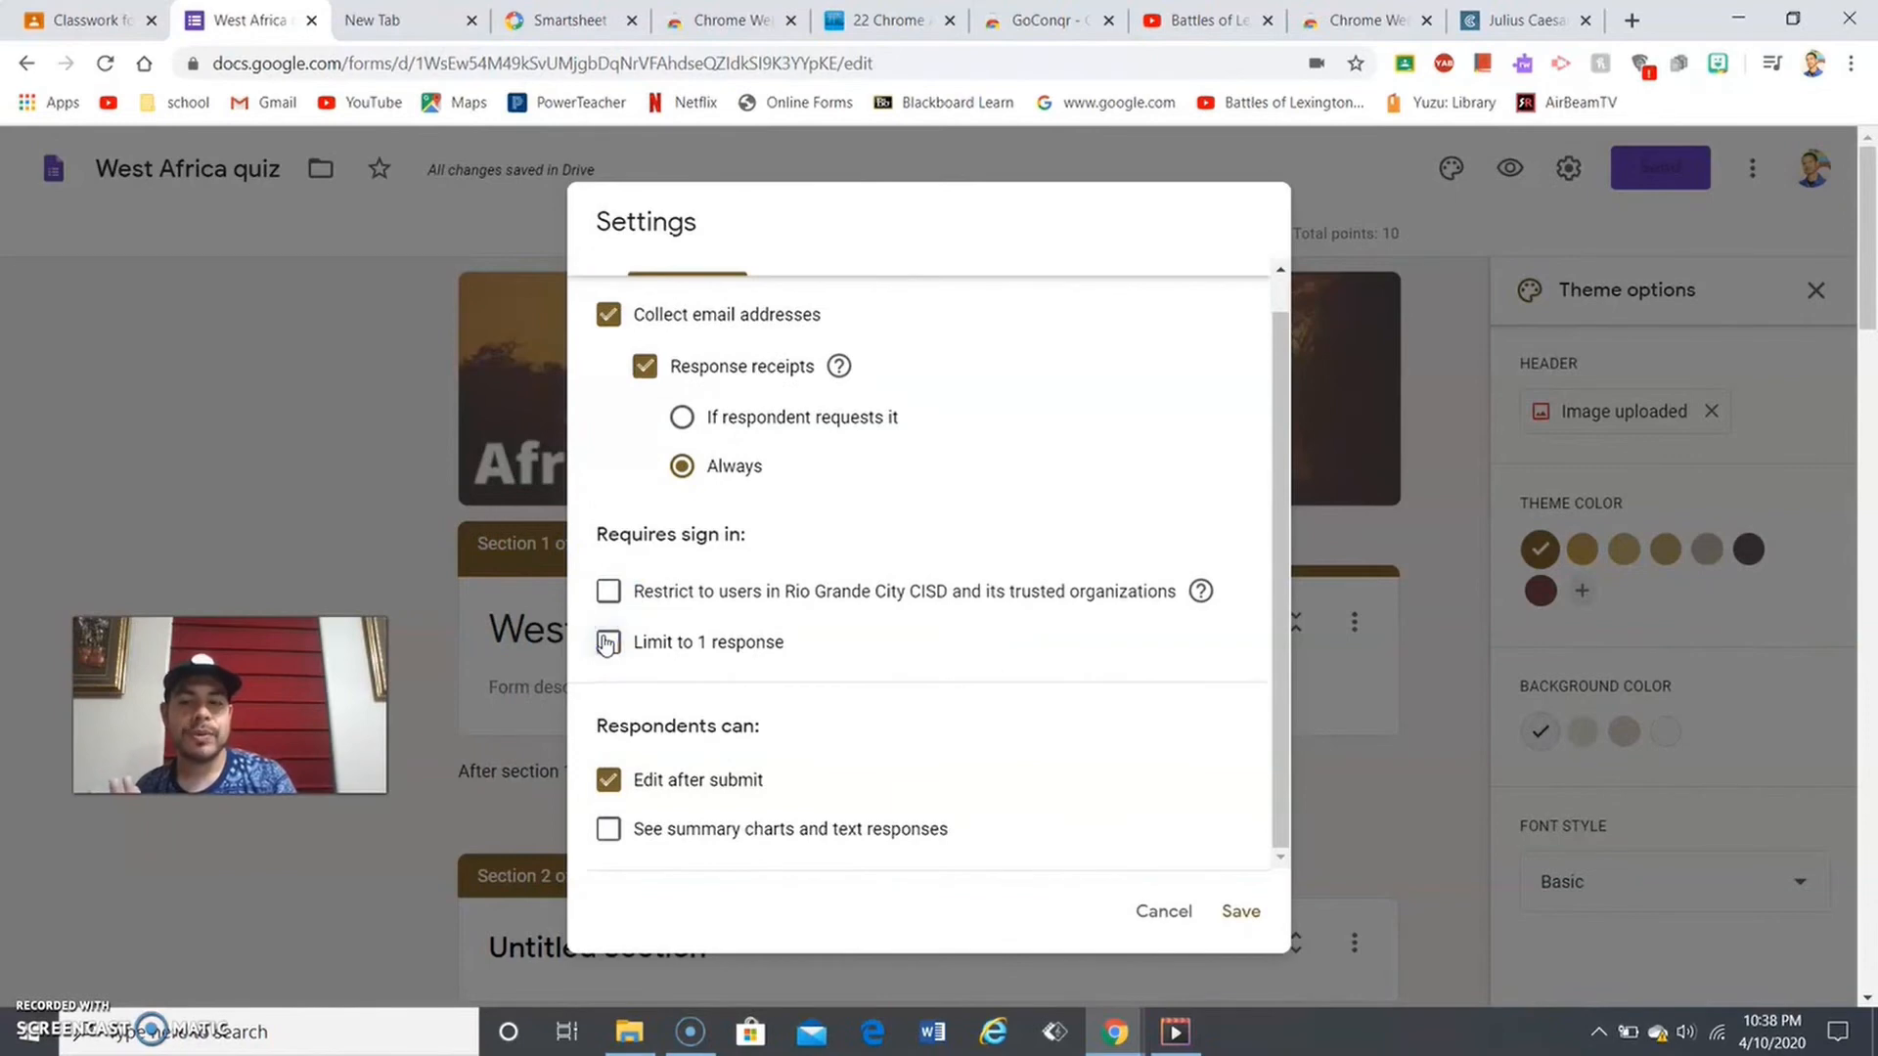
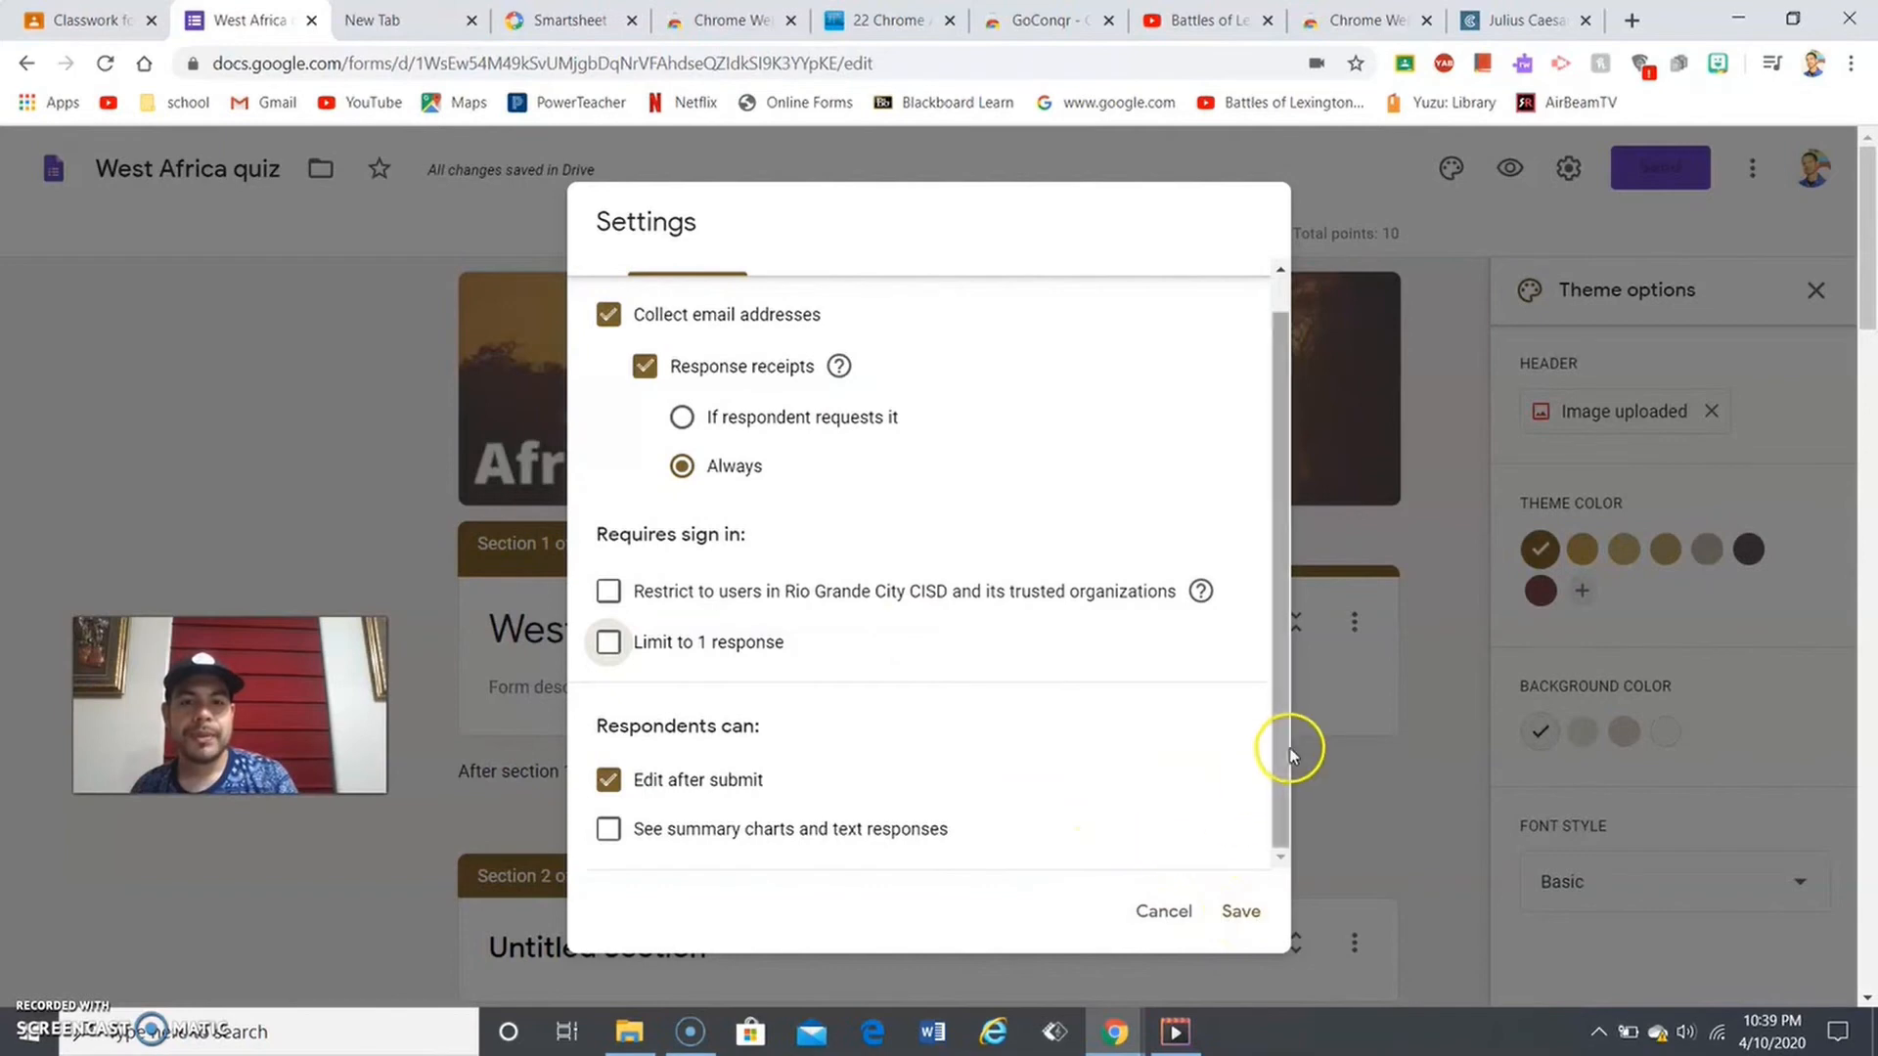
- Check Show progress bar and Shuffle question order under Presentation, then bring up the Quizzes settings
scroll(1273, 728, up, 1)
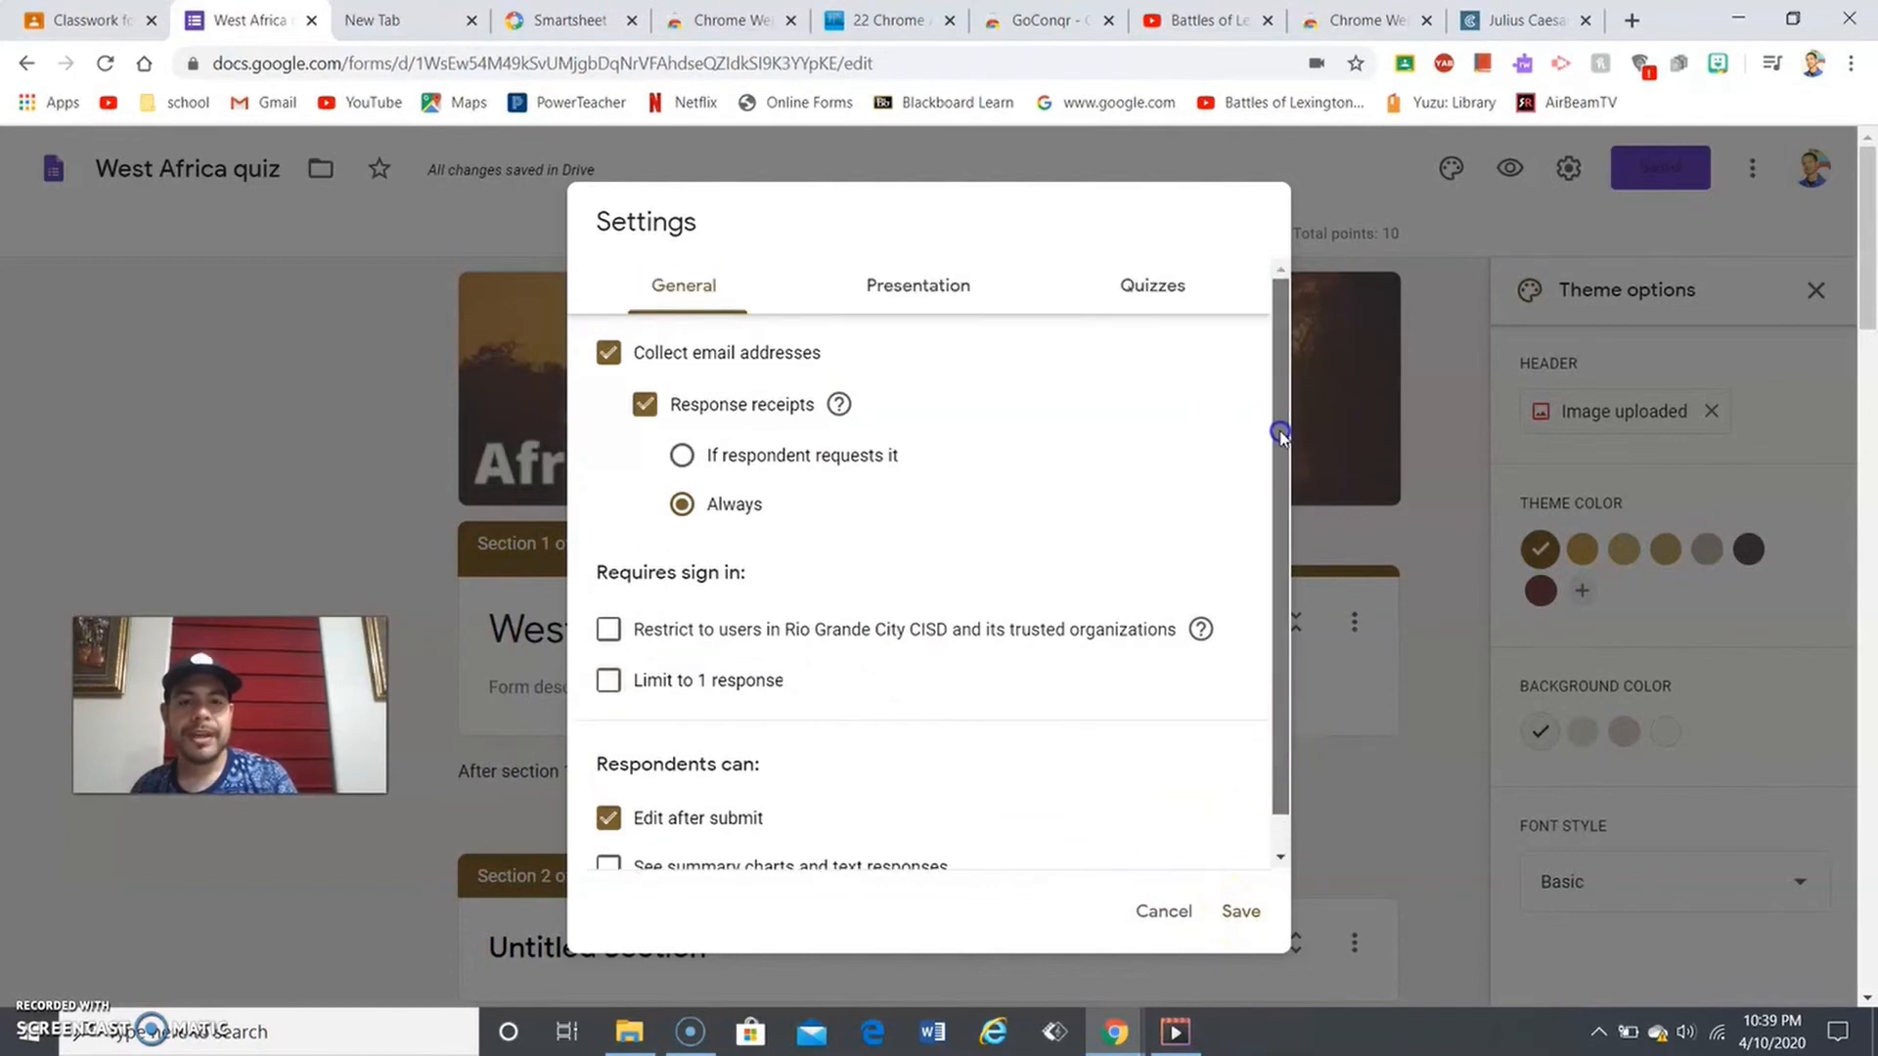
click(939, 293)
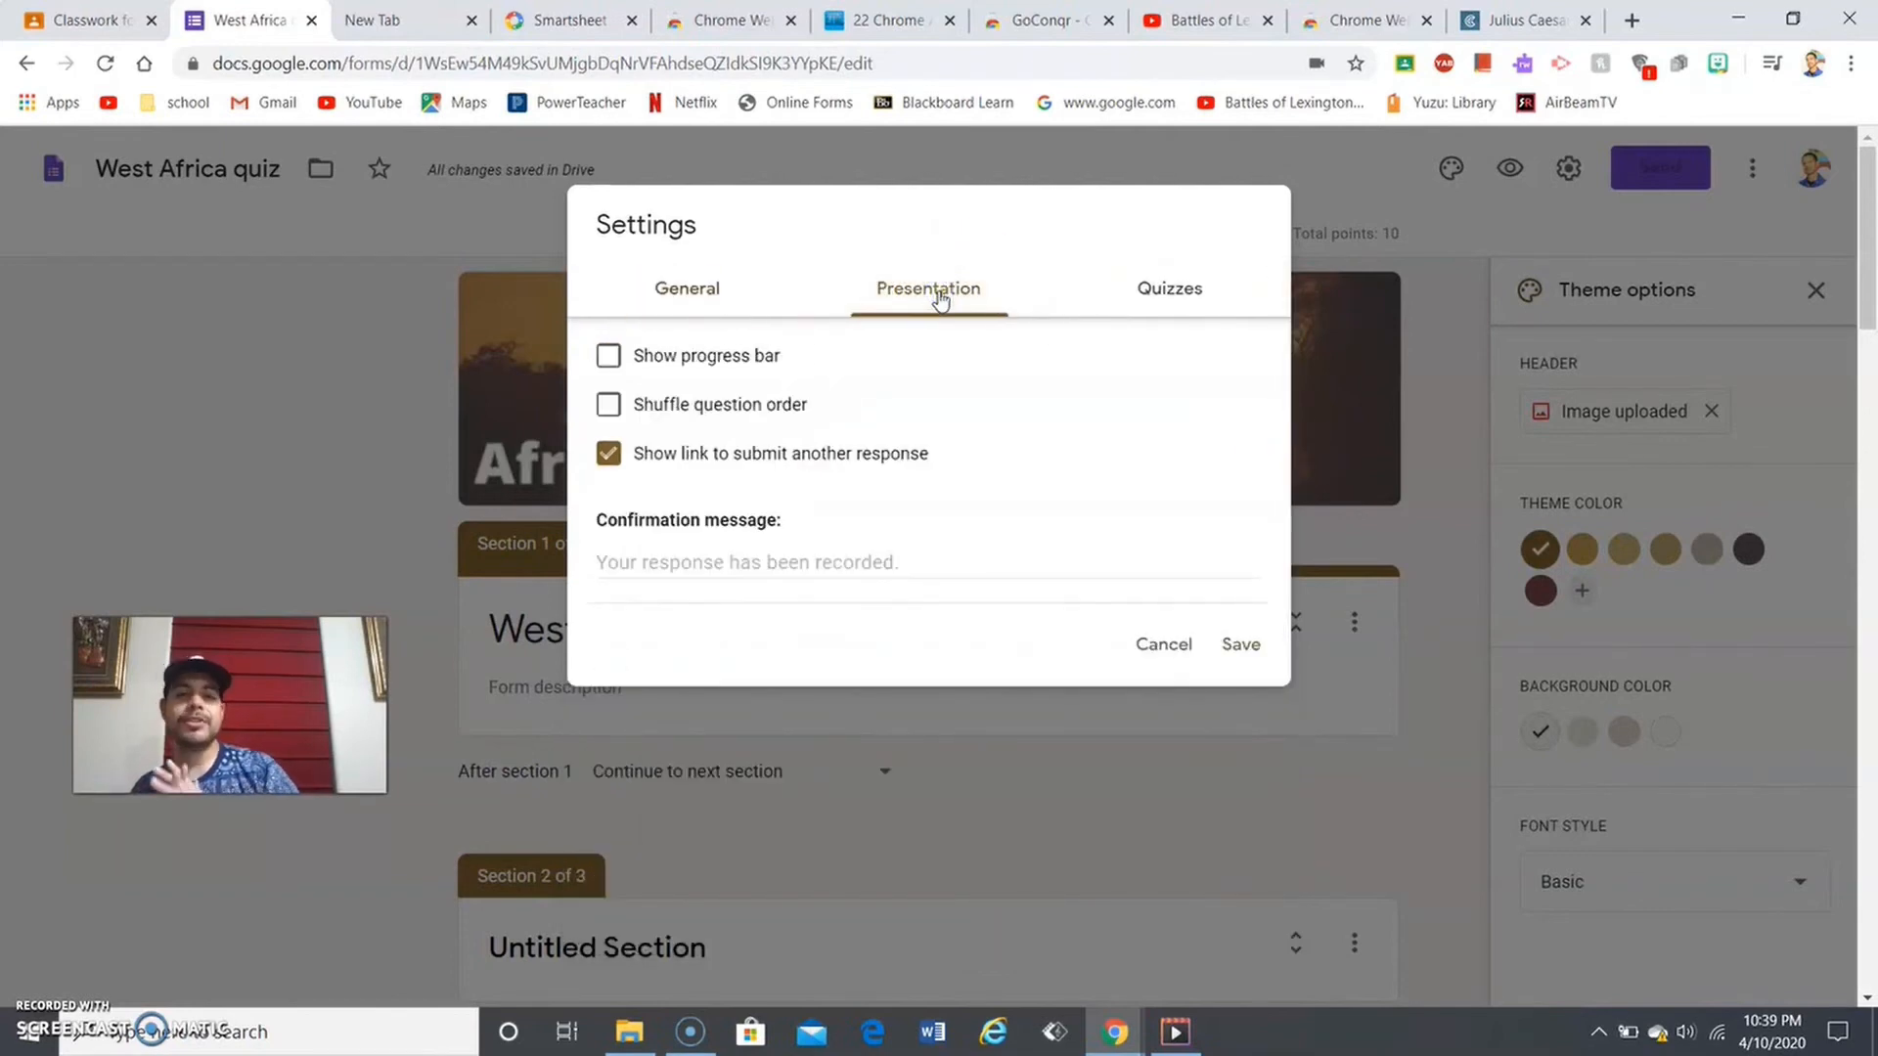
click(761, 356)
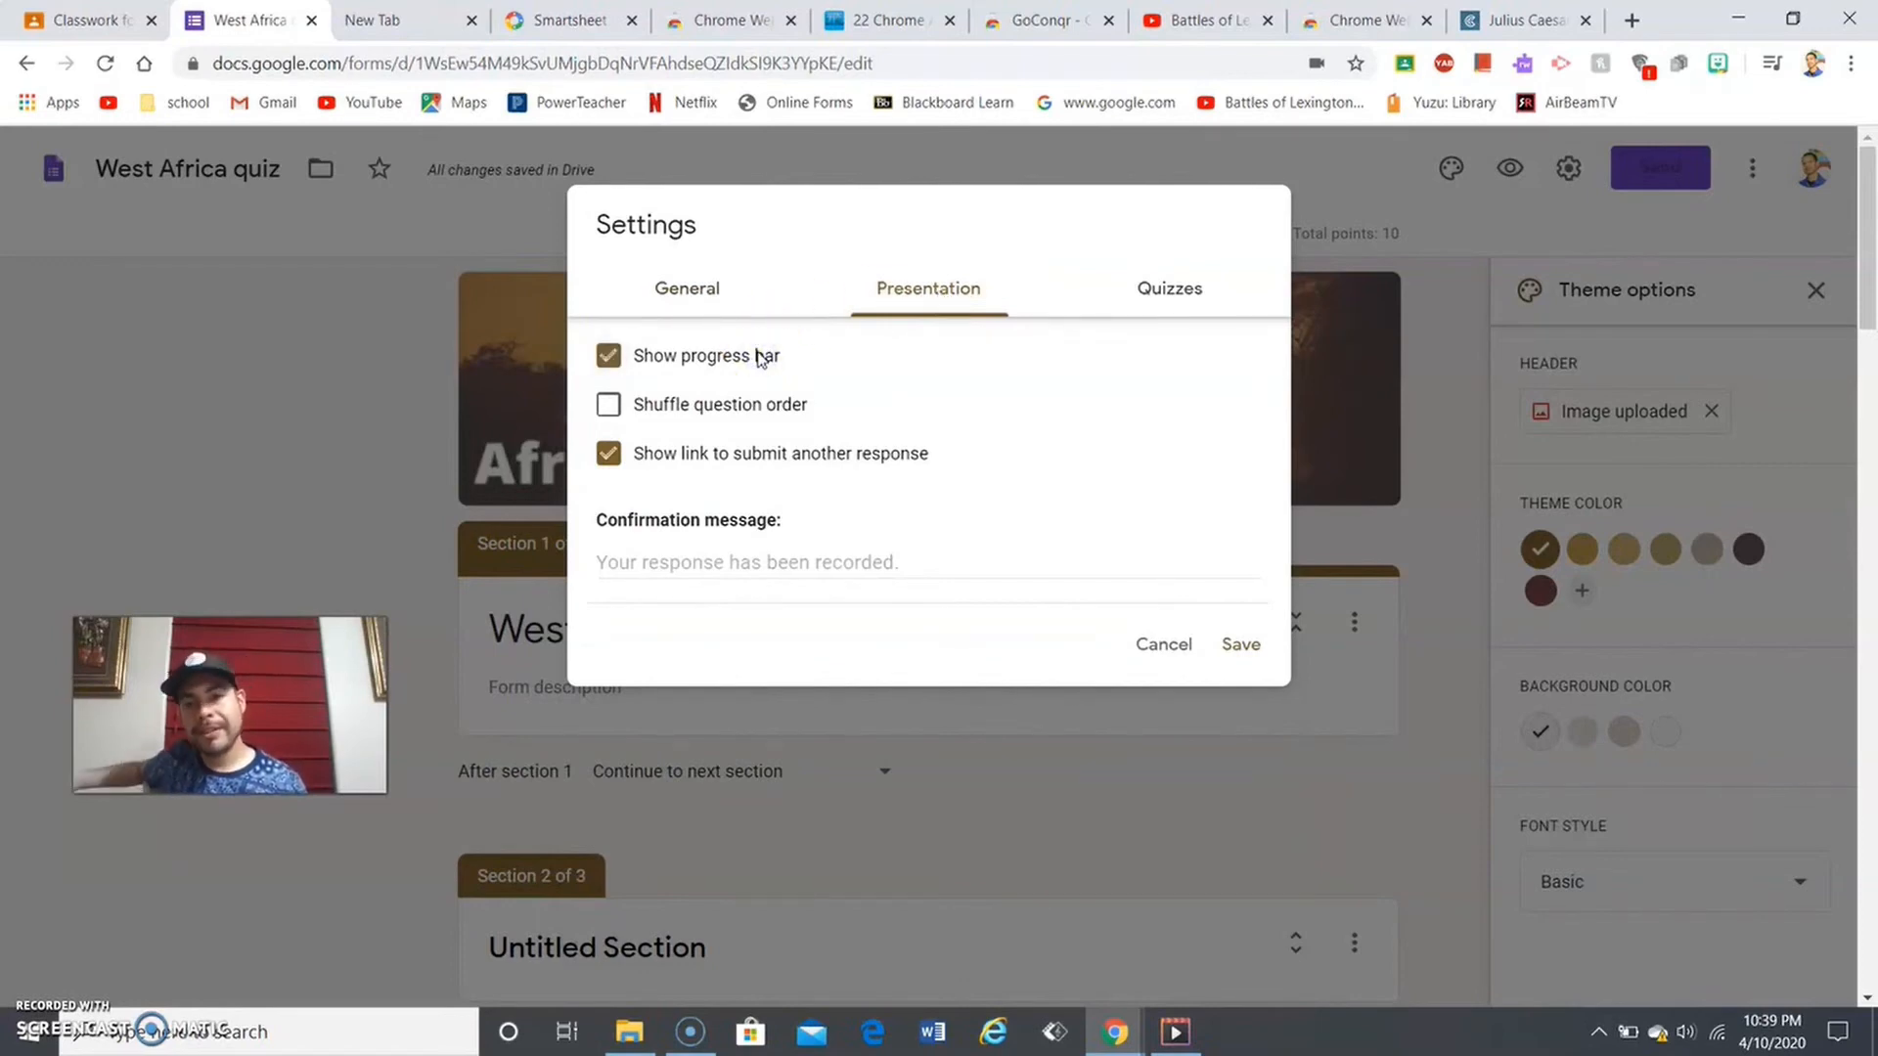
click(727, 408)
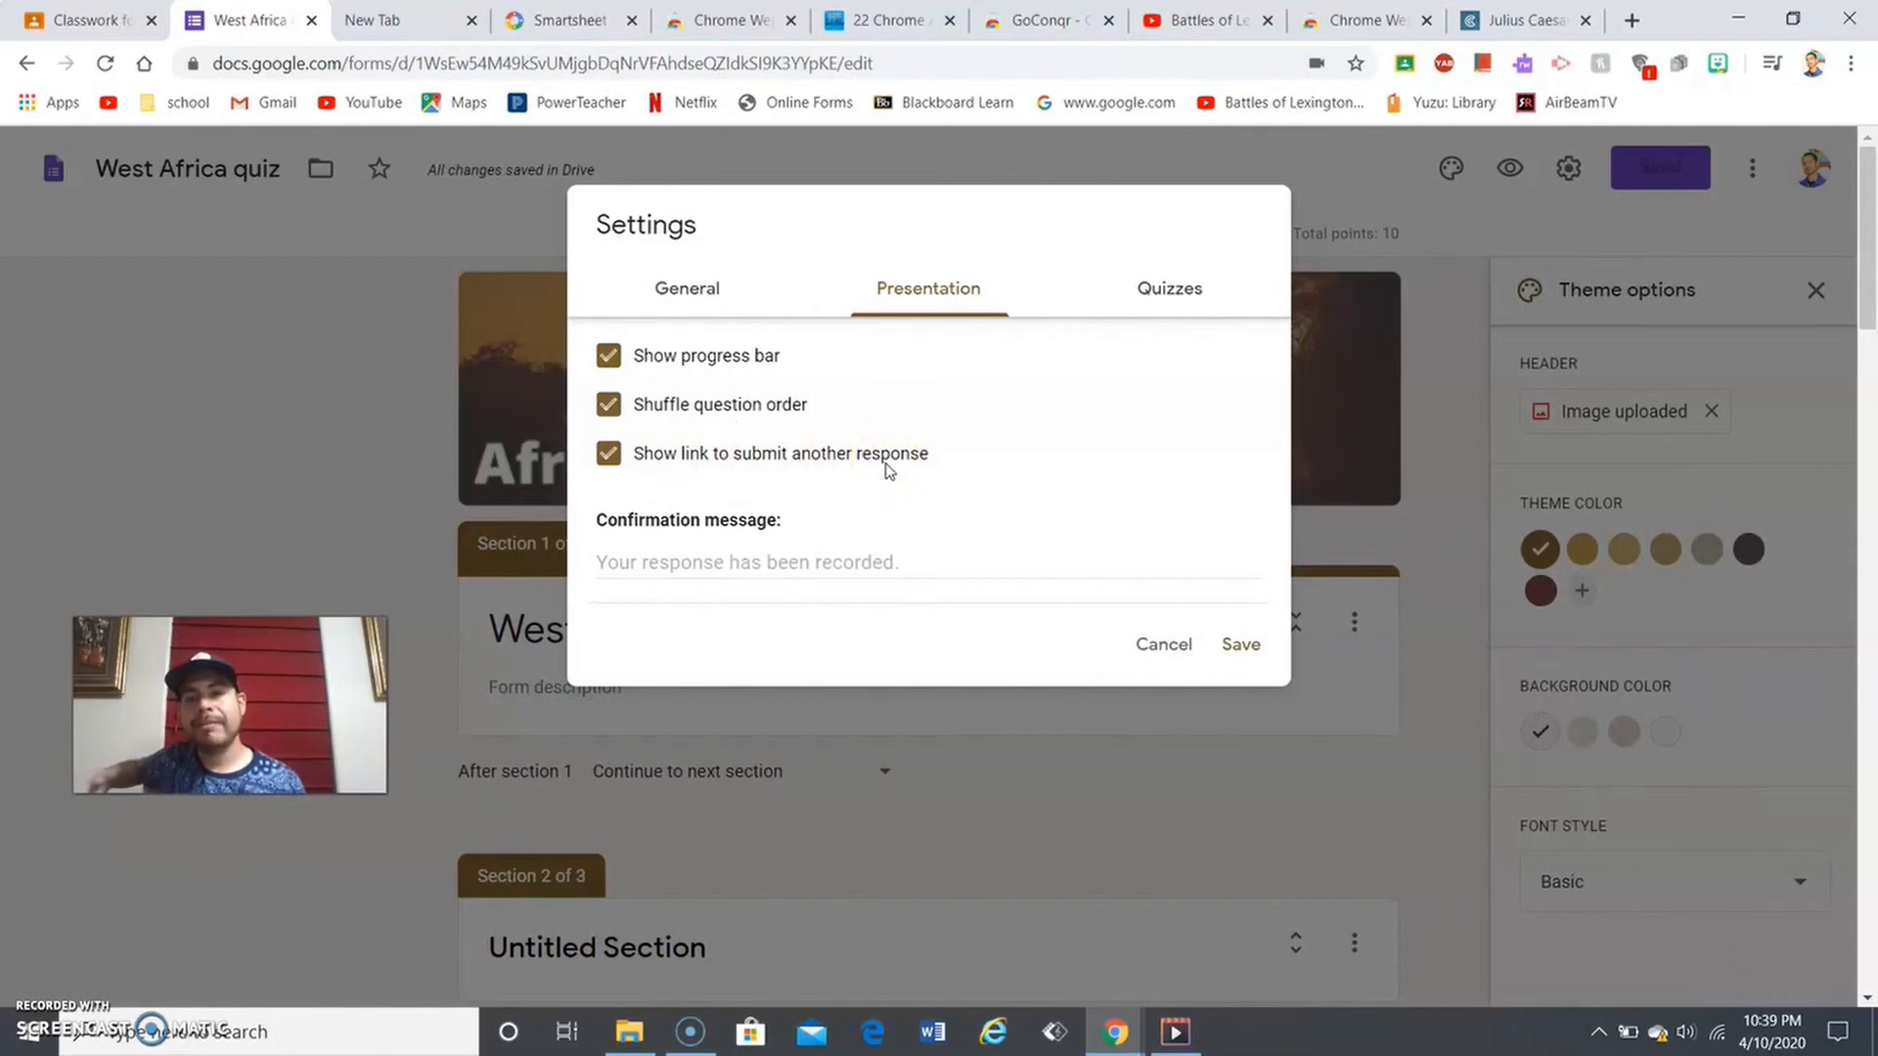
click(626, 565)
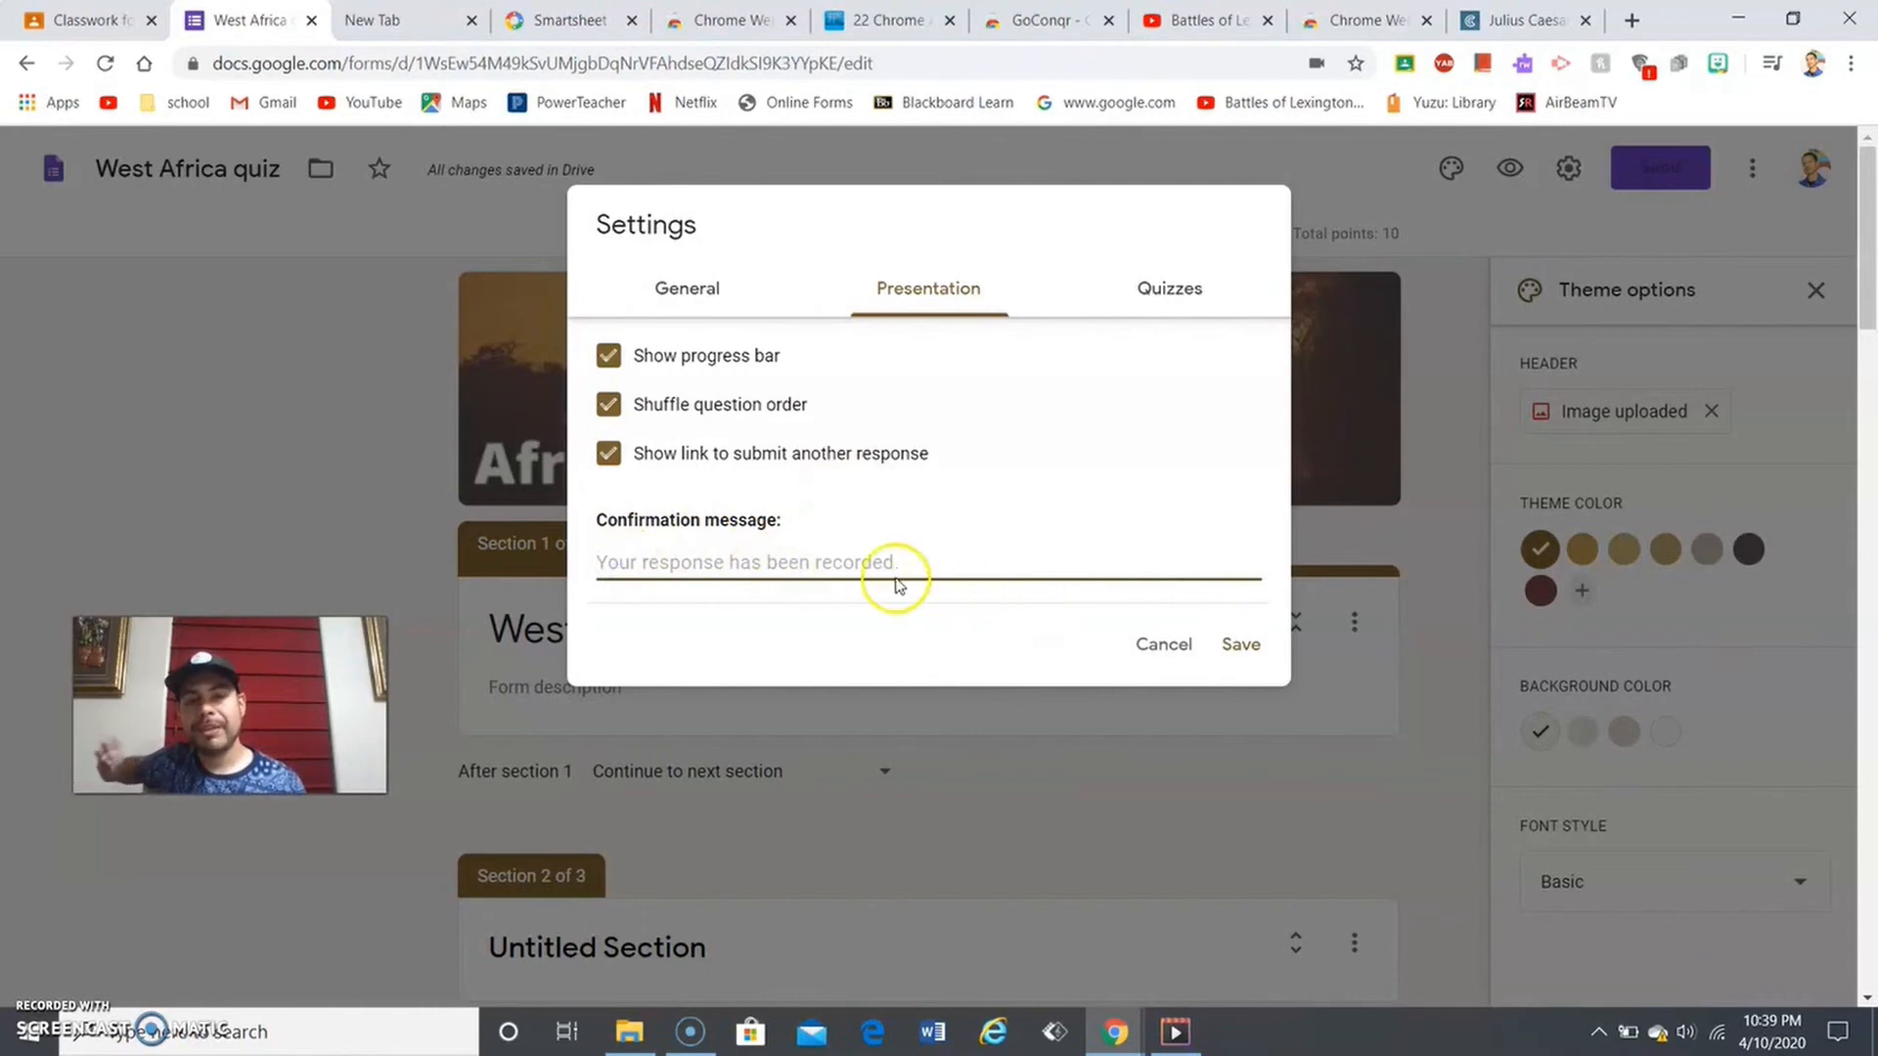
click(1166, 293)
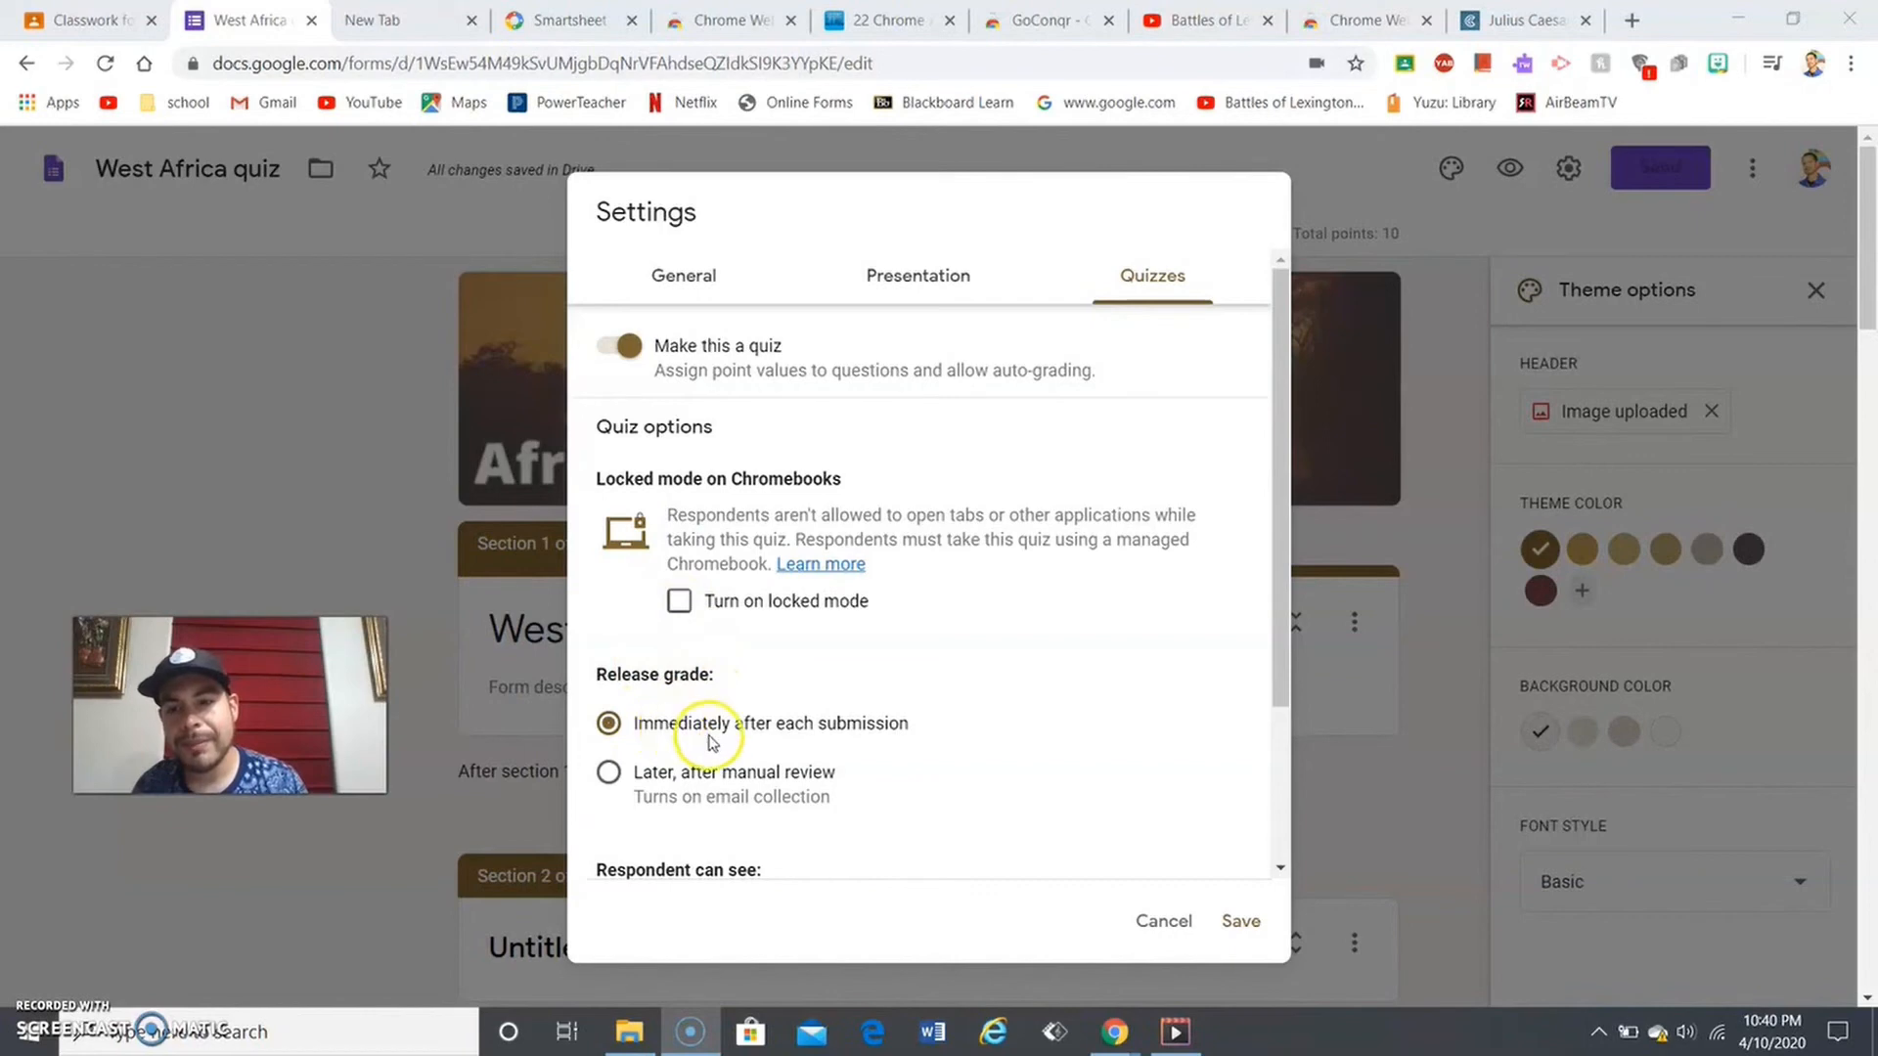
- Release grades immediately, hide correct answers, keep missed questions and point values visible, and save
click(606, 782)
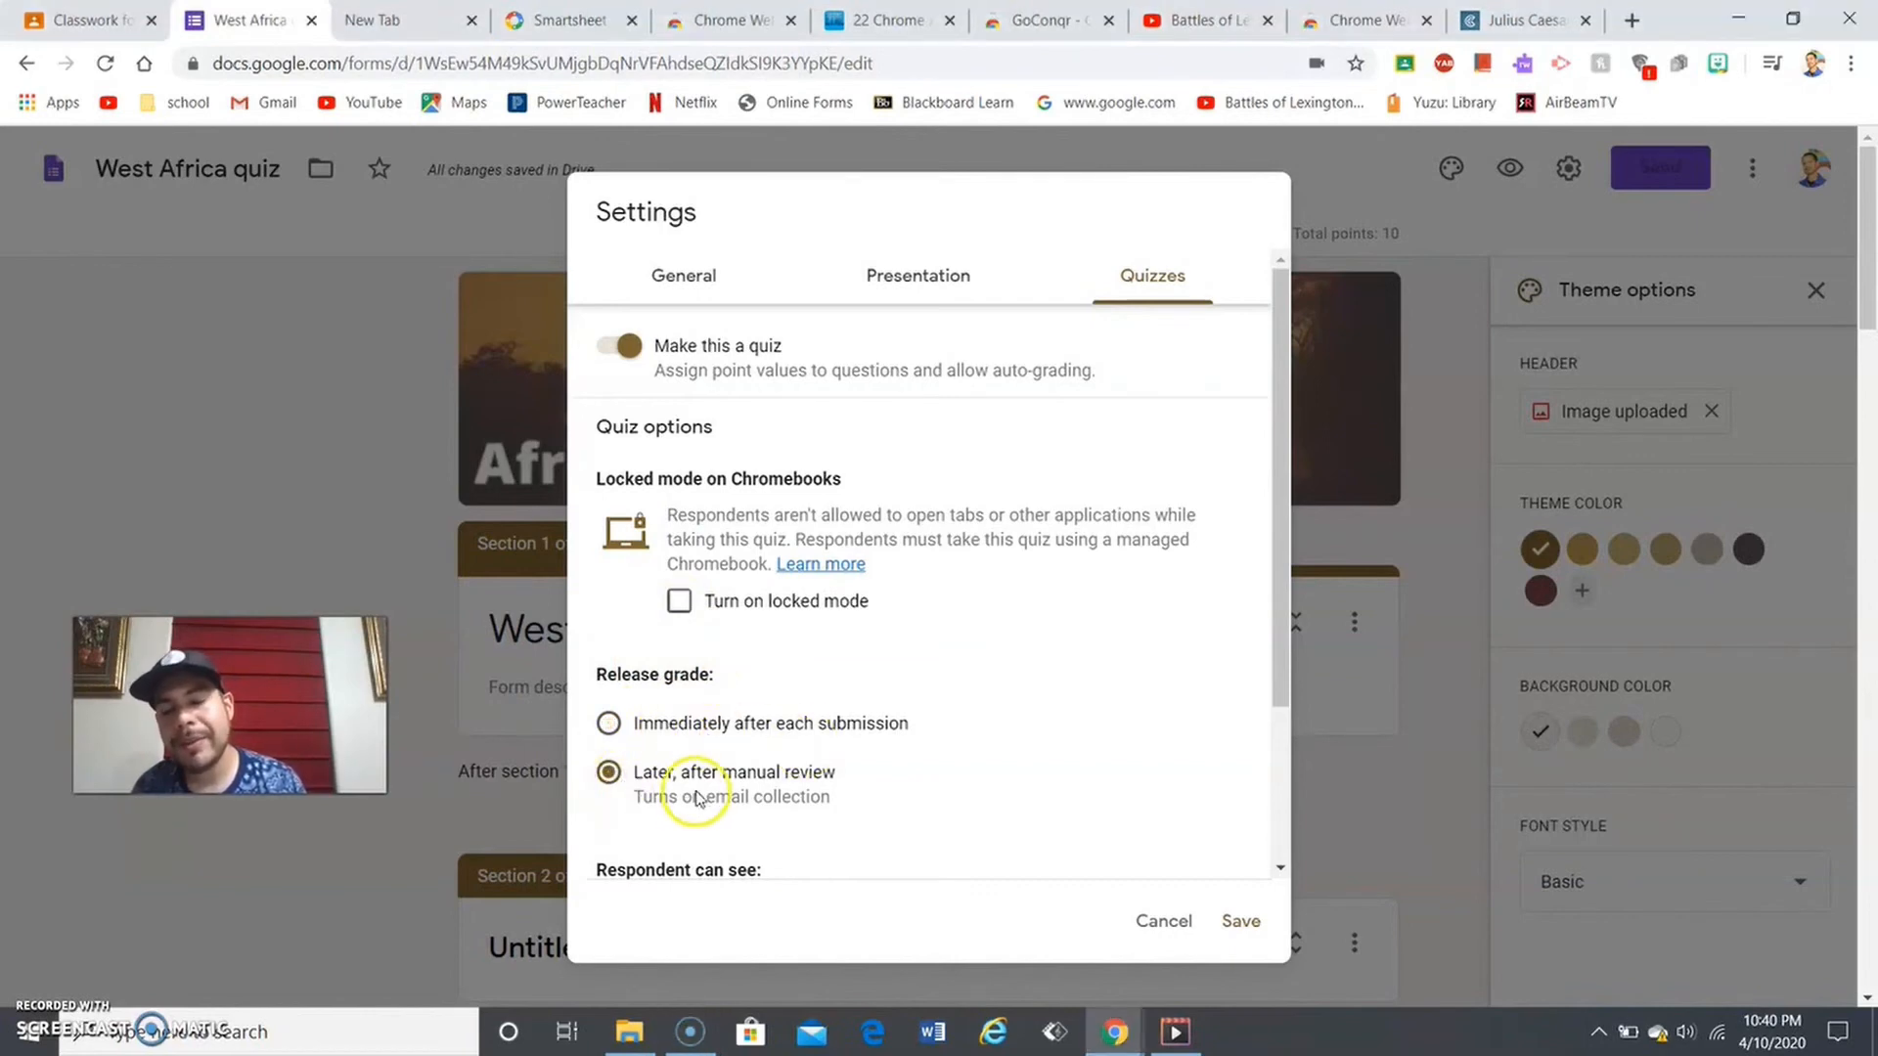
click(612, 724)
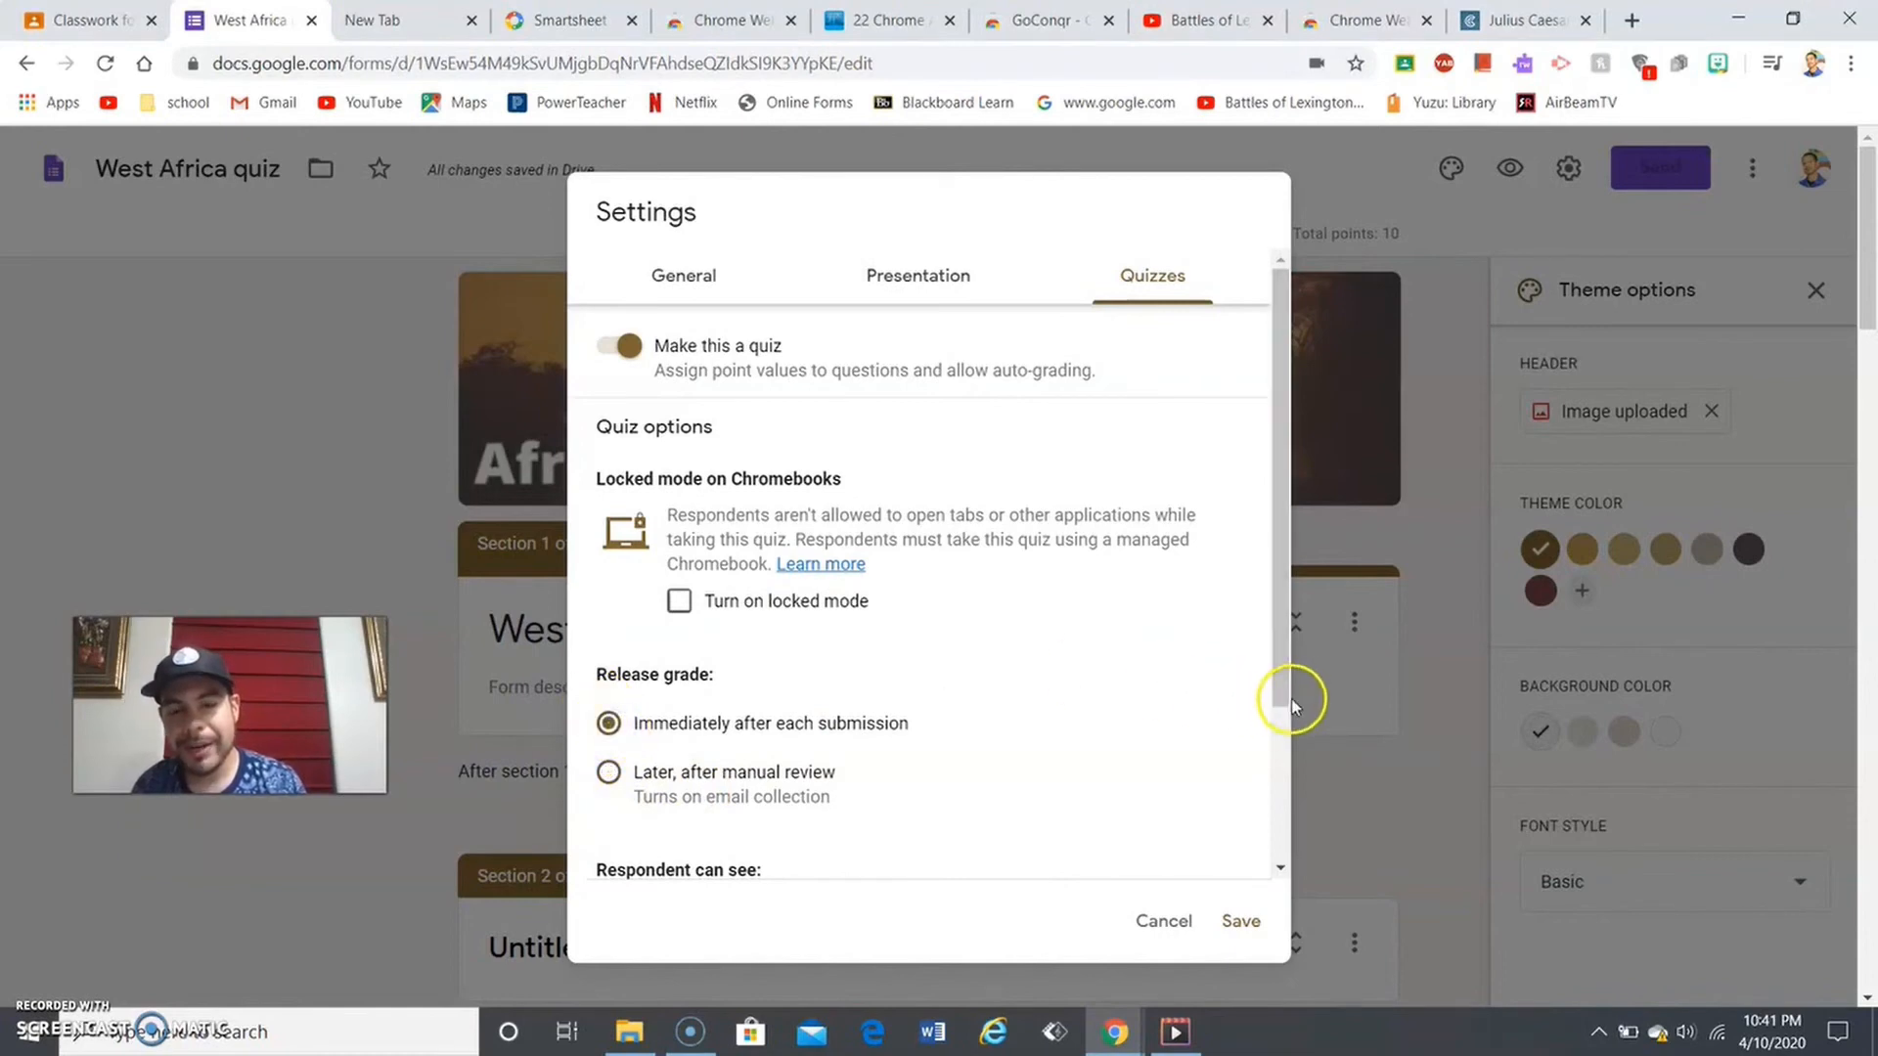
drag(1283, 687, 1274, 860)
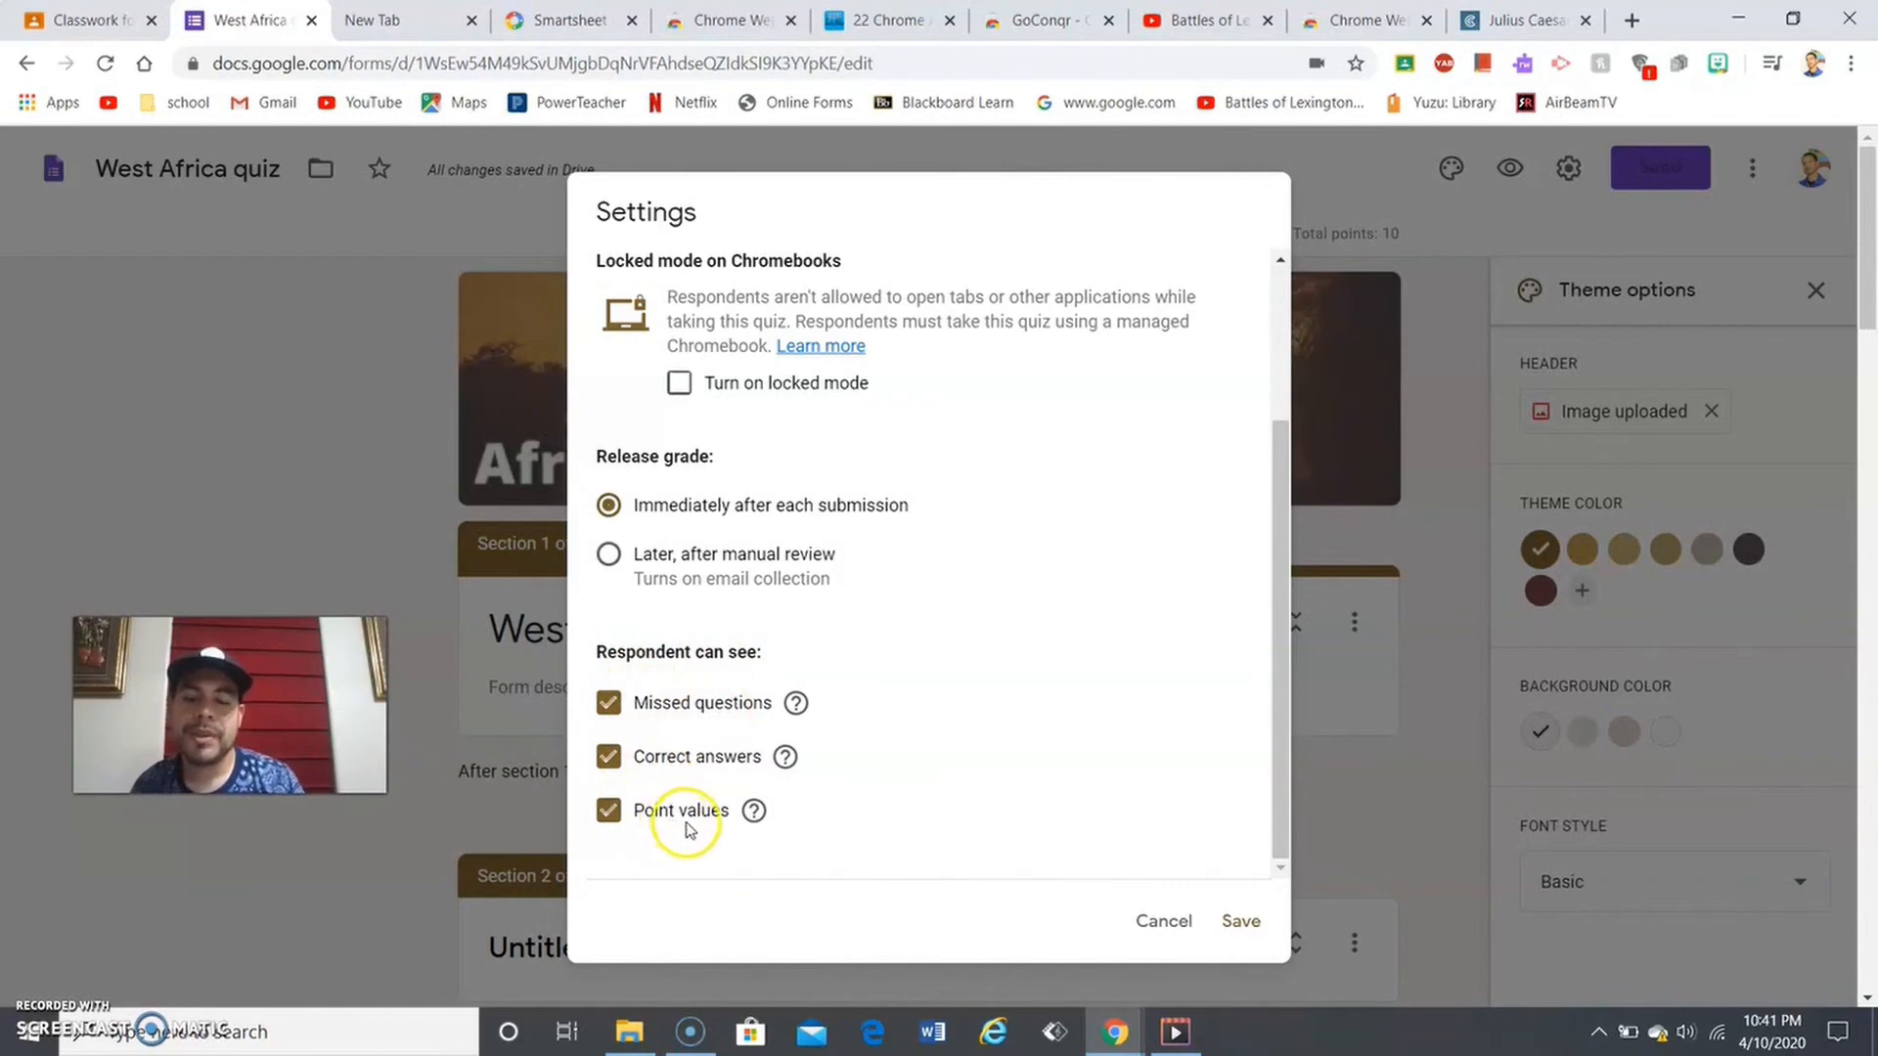
click(616, 712)
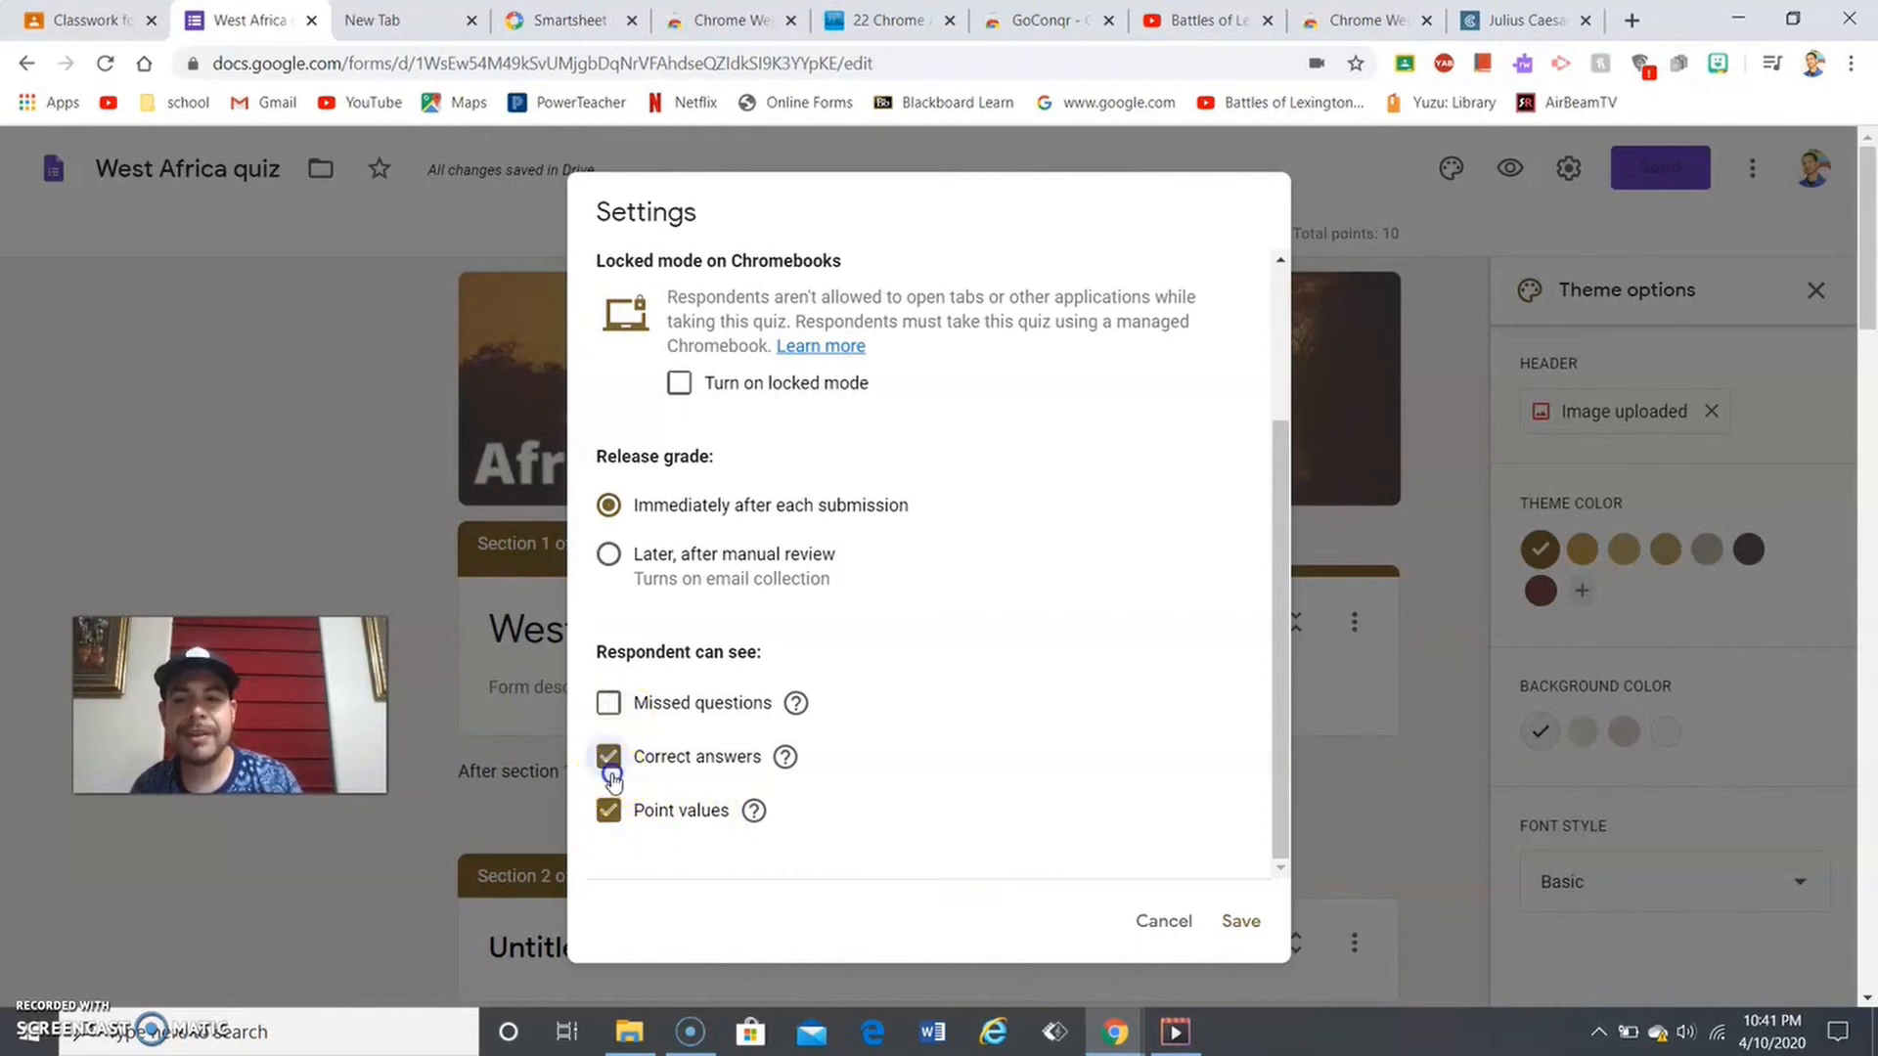
click(614, 761)
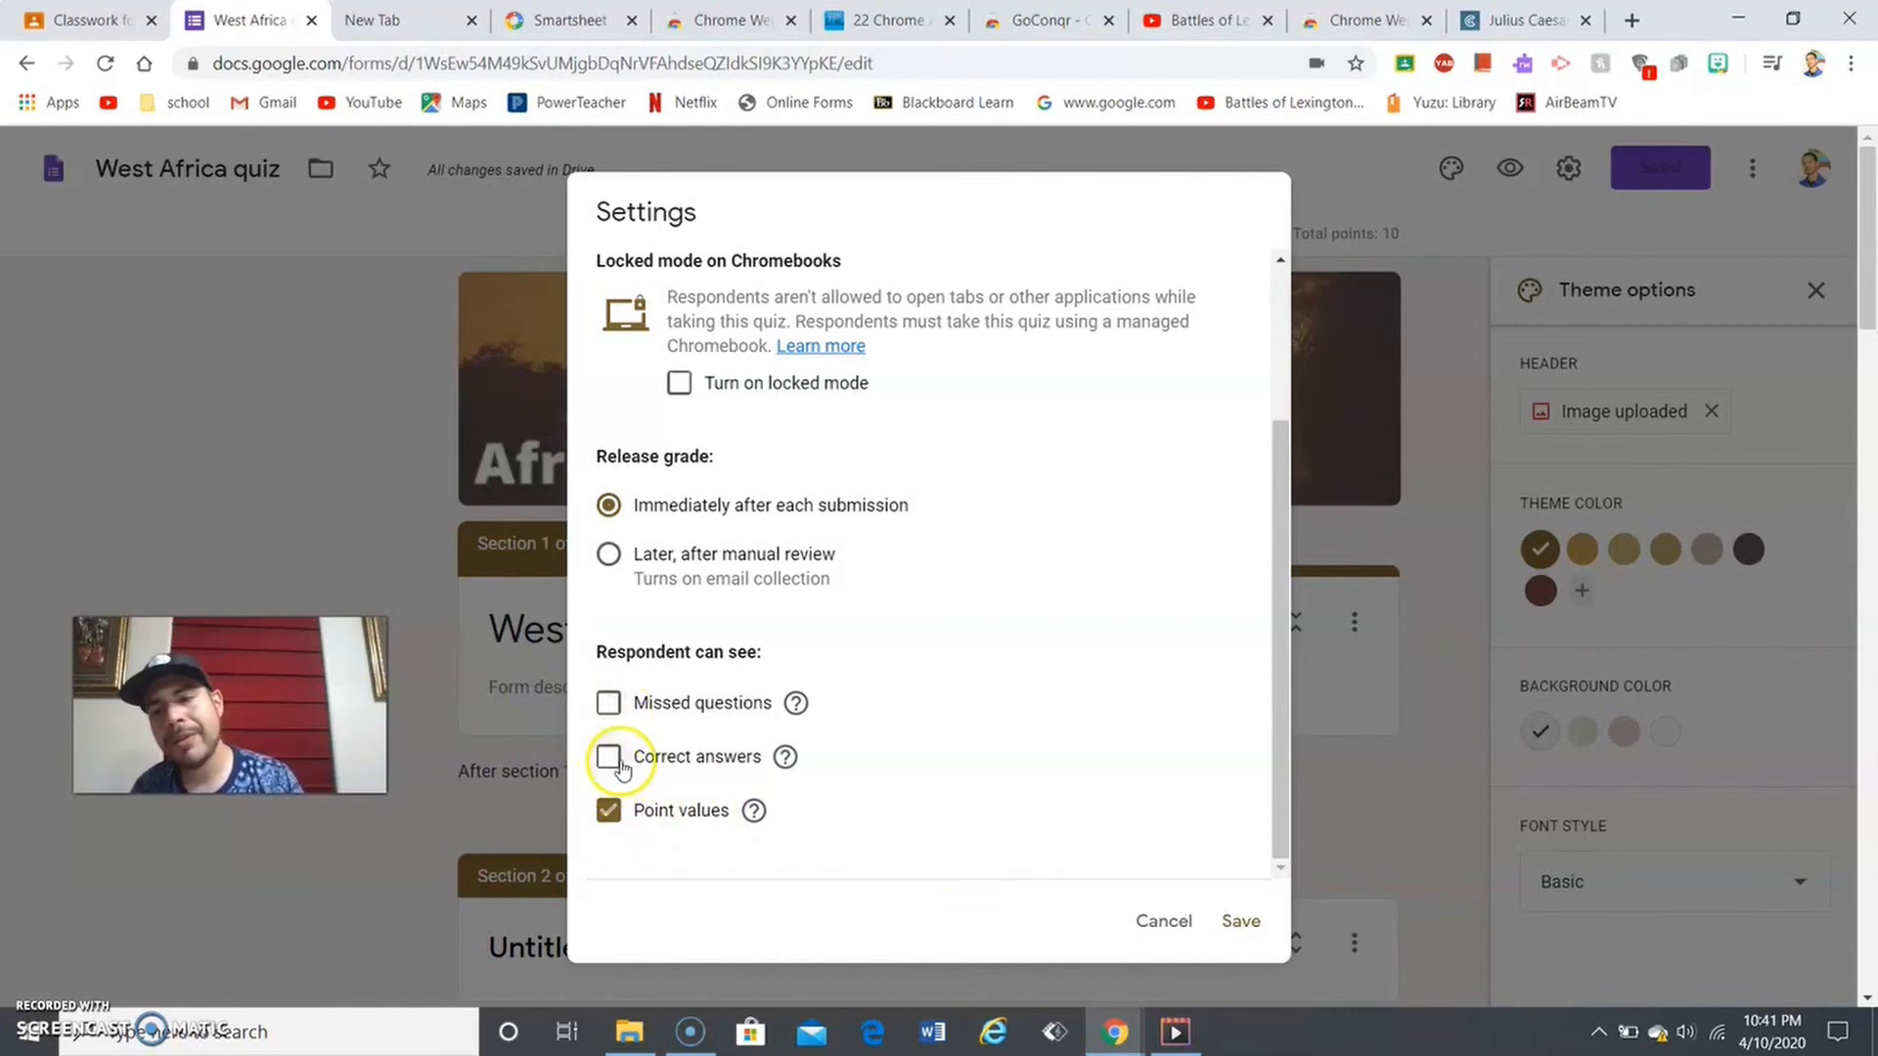
click(614, 700)
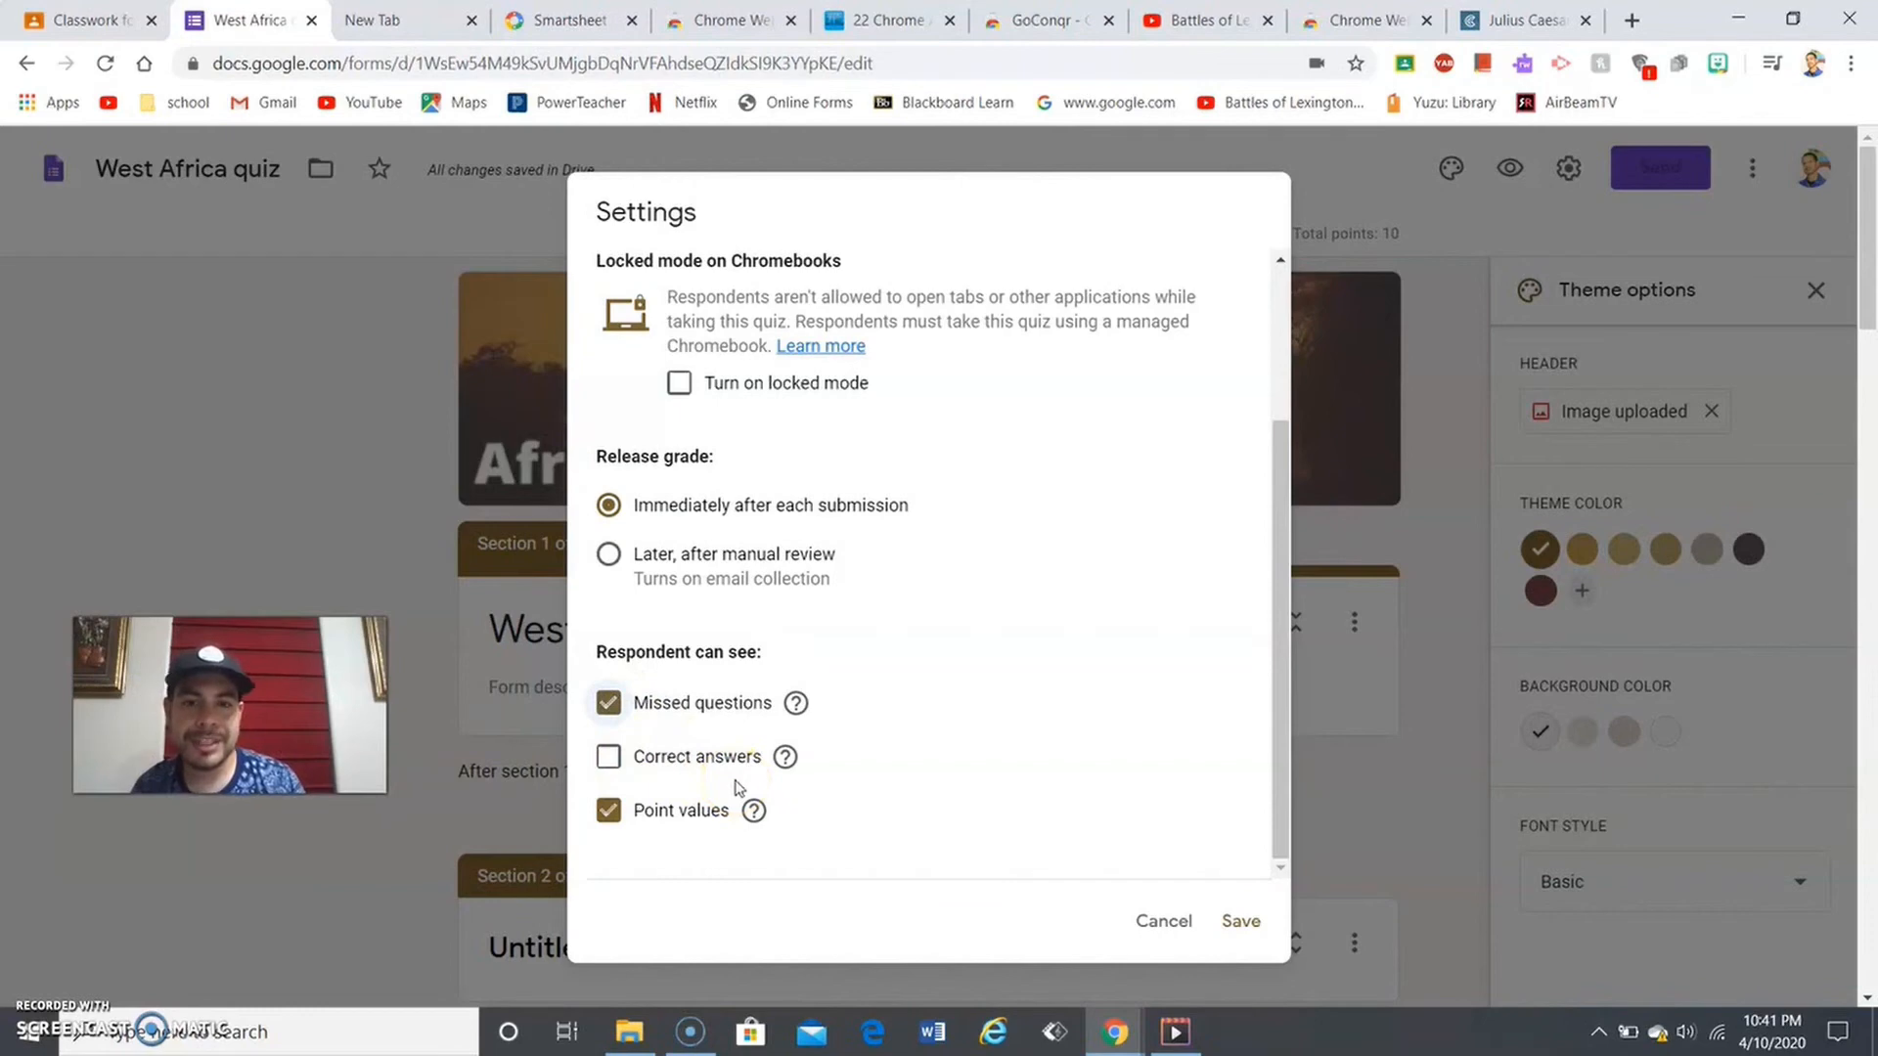
click(1278, 365)
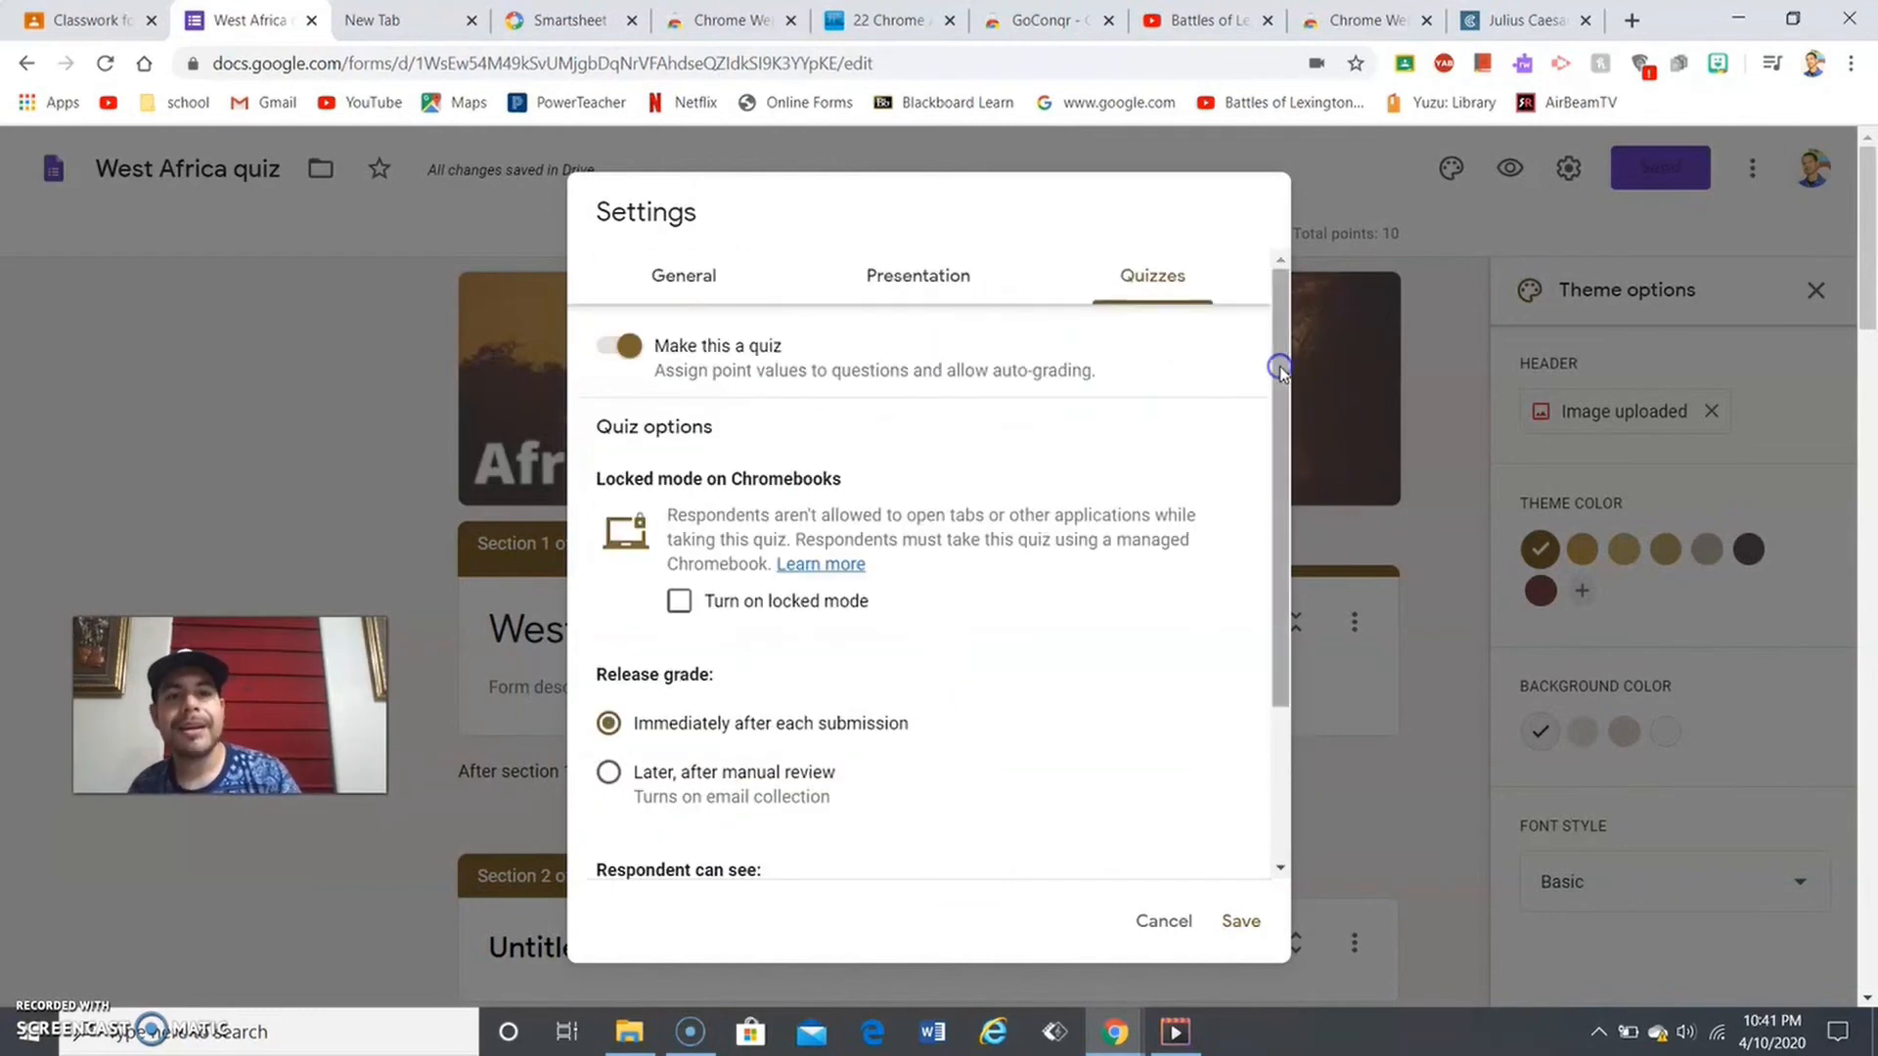
click(1240, 921)
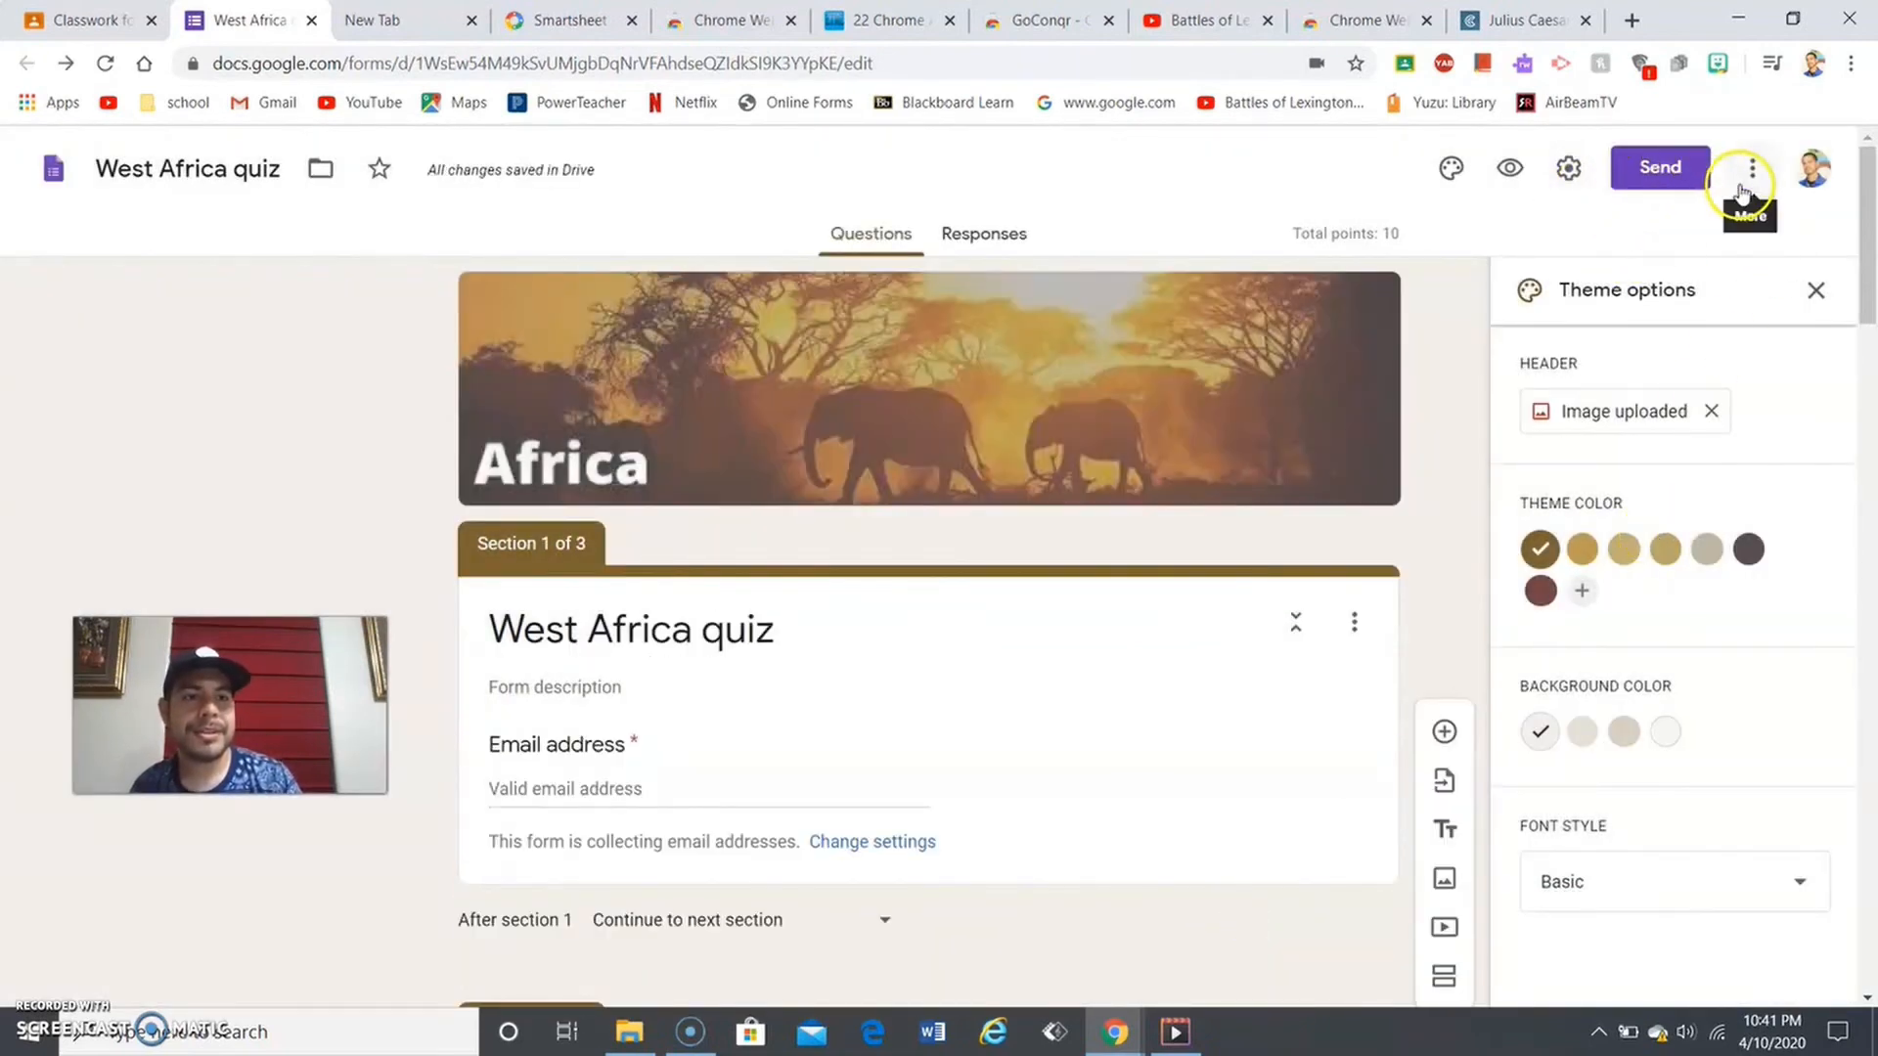
click(1693, 187)
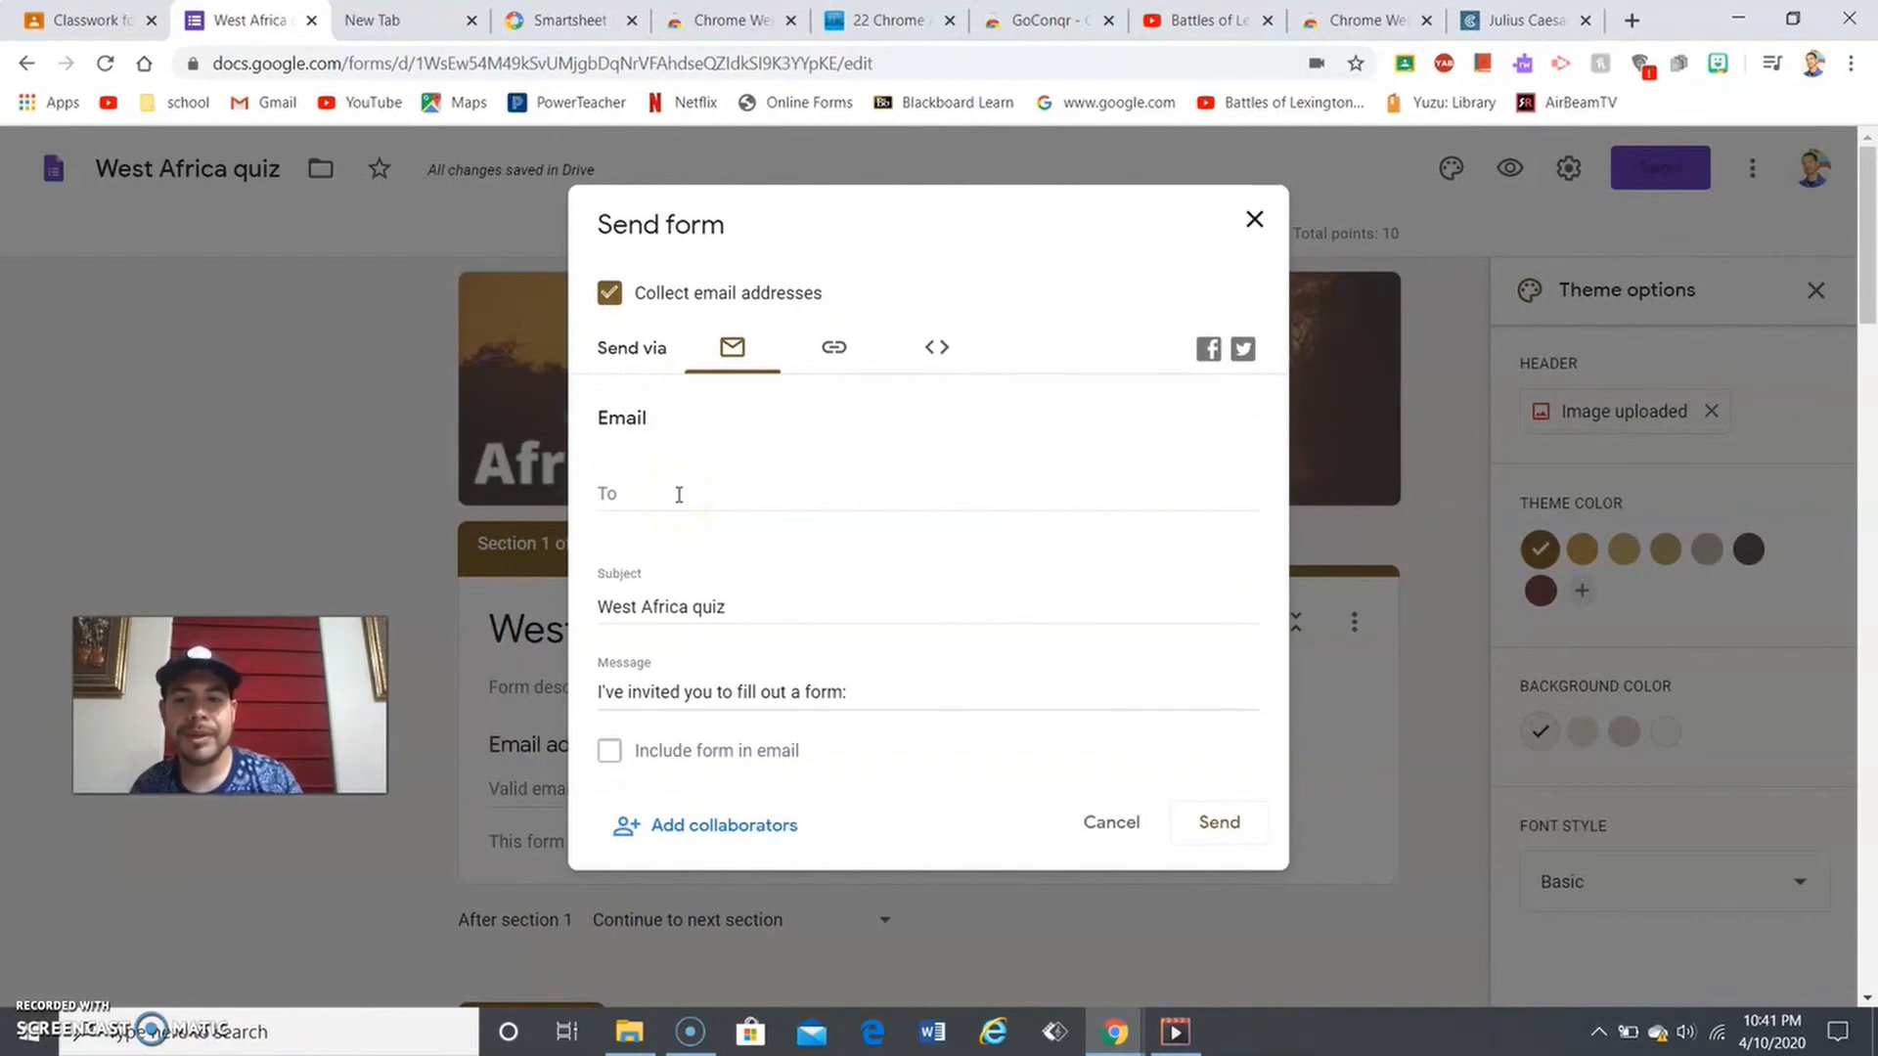
click(834, 366)
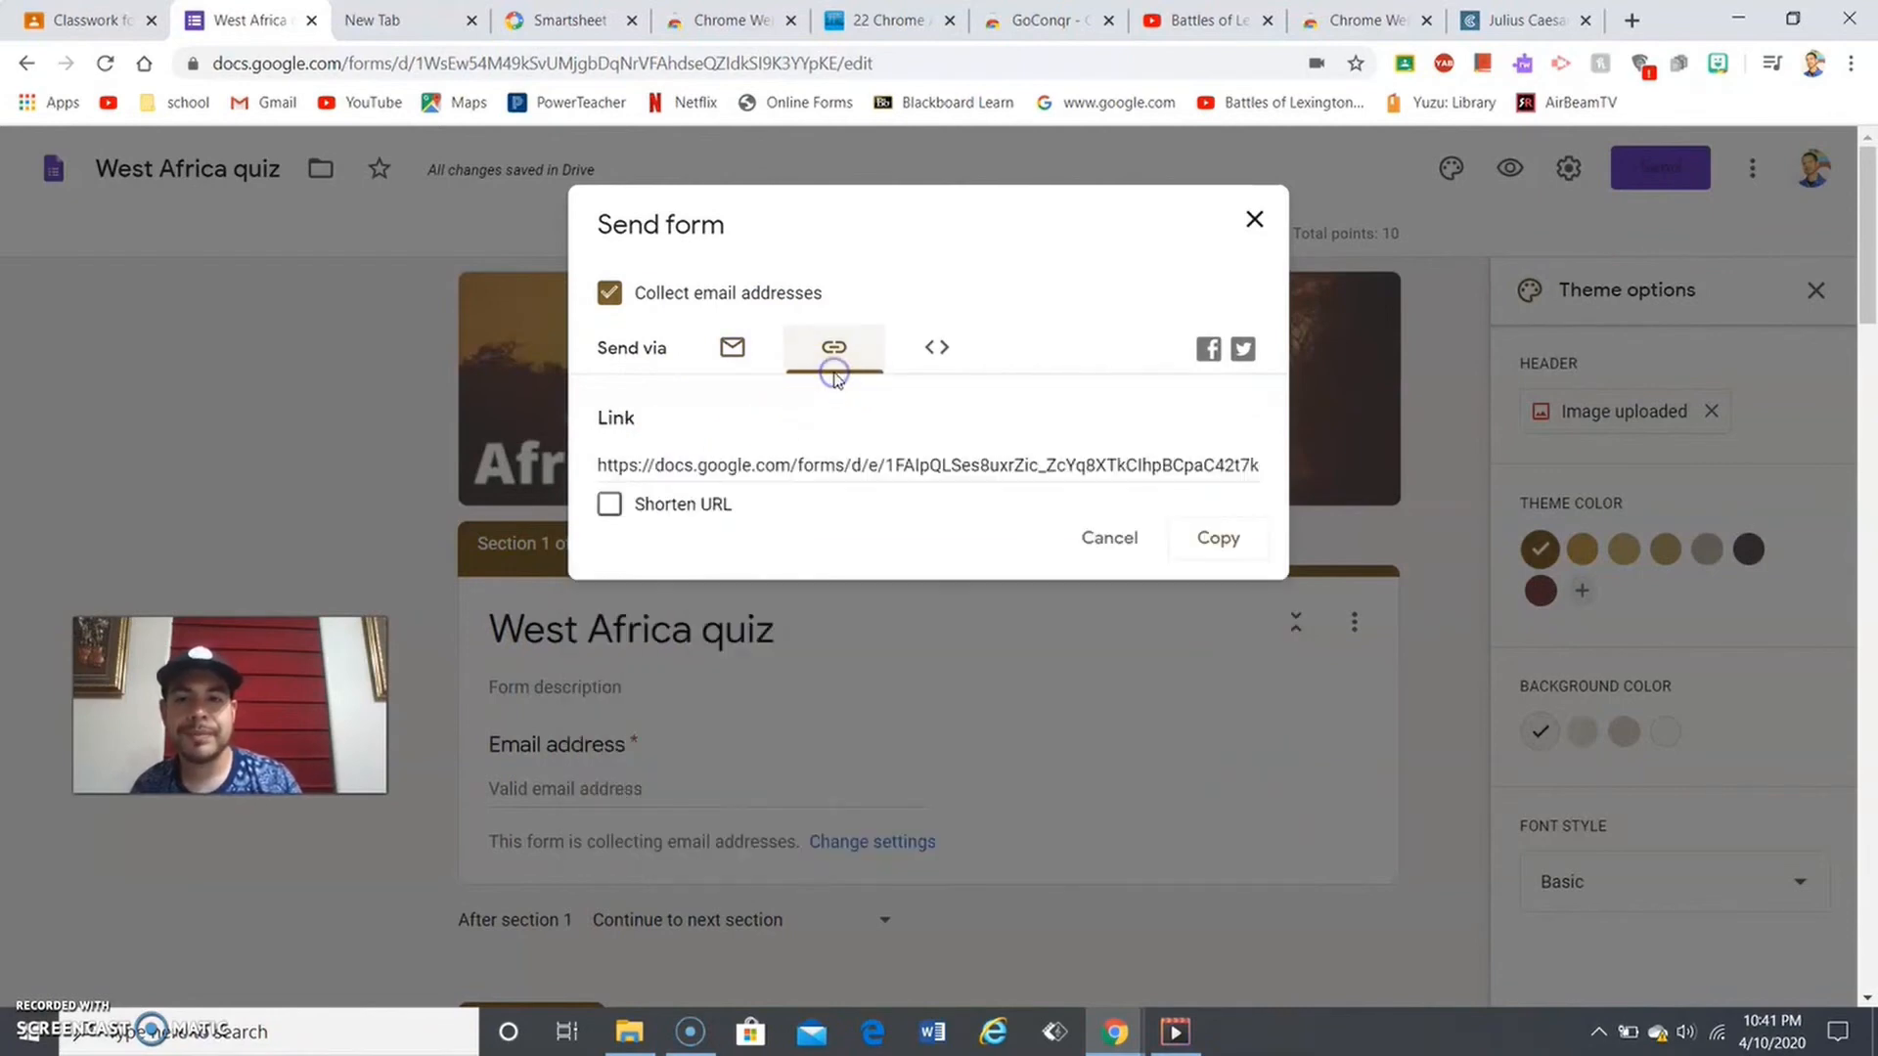
click(938, 348)
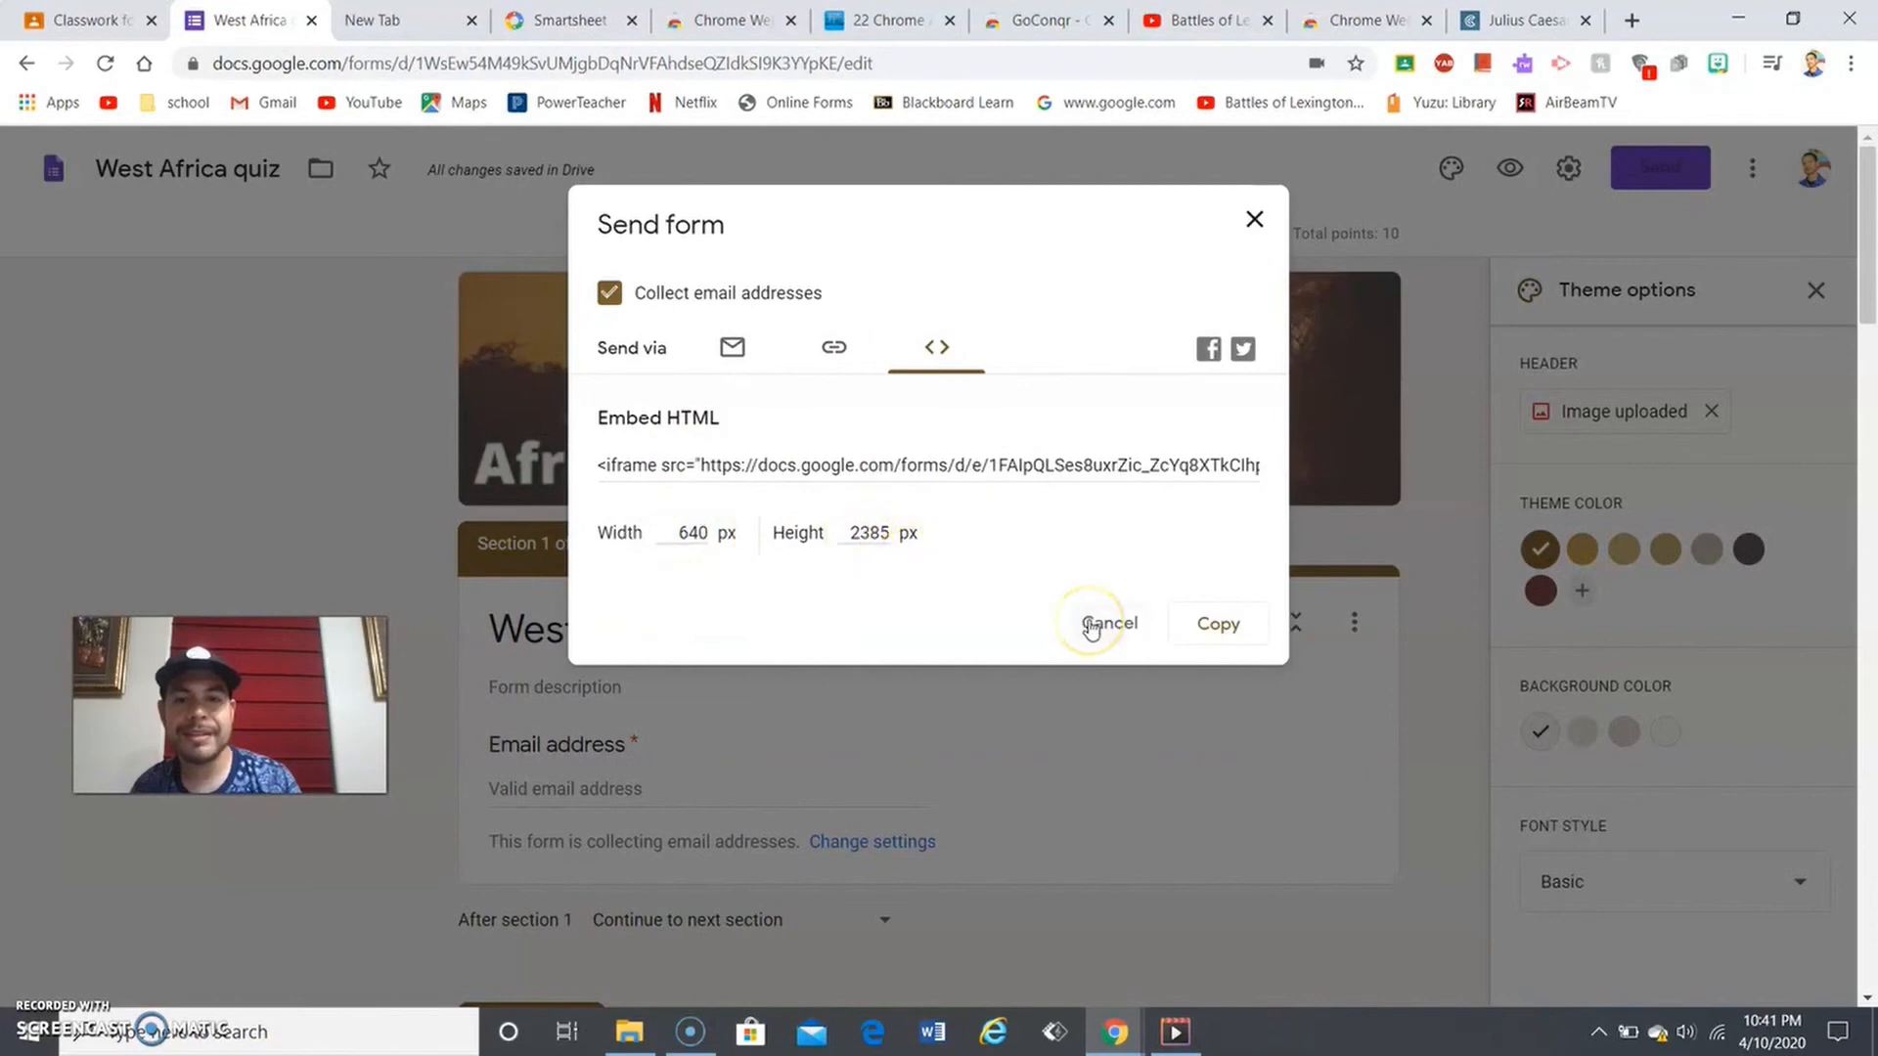
double_click(868, 533)
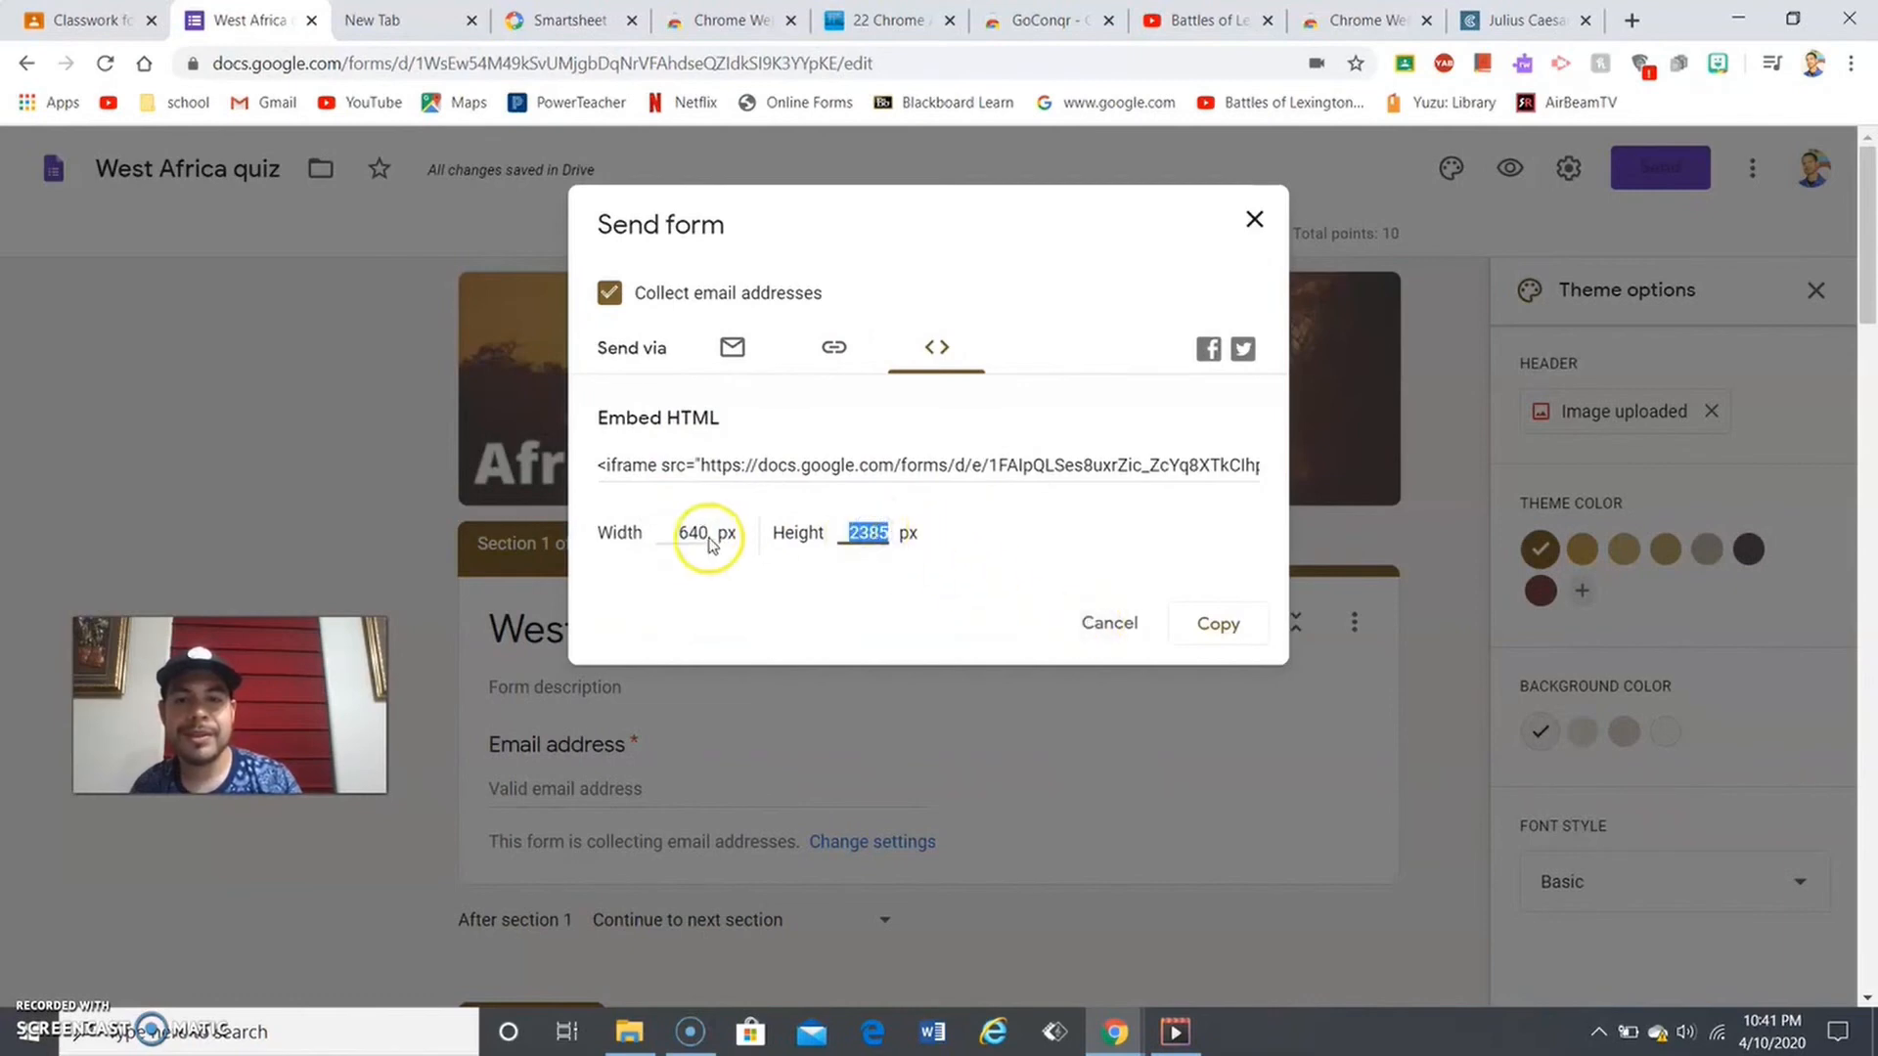
click(711, 544)
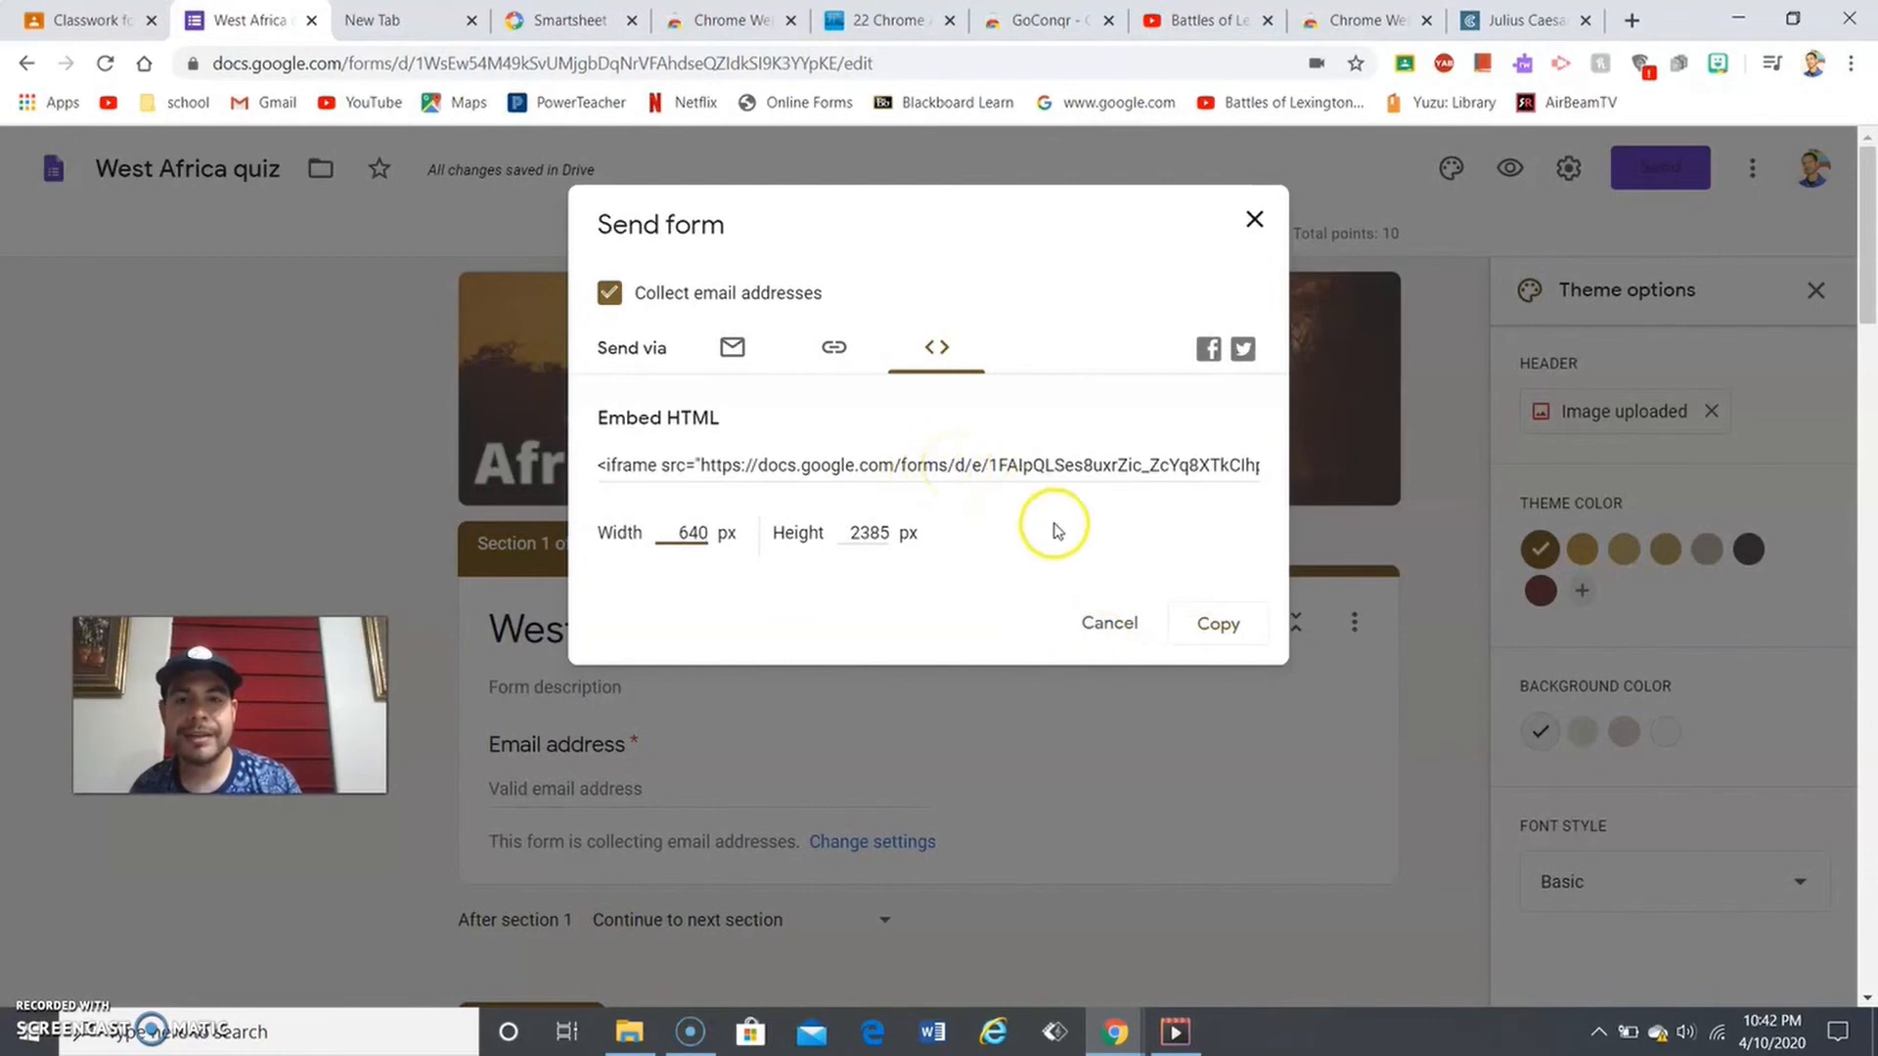
click(1087, 615)
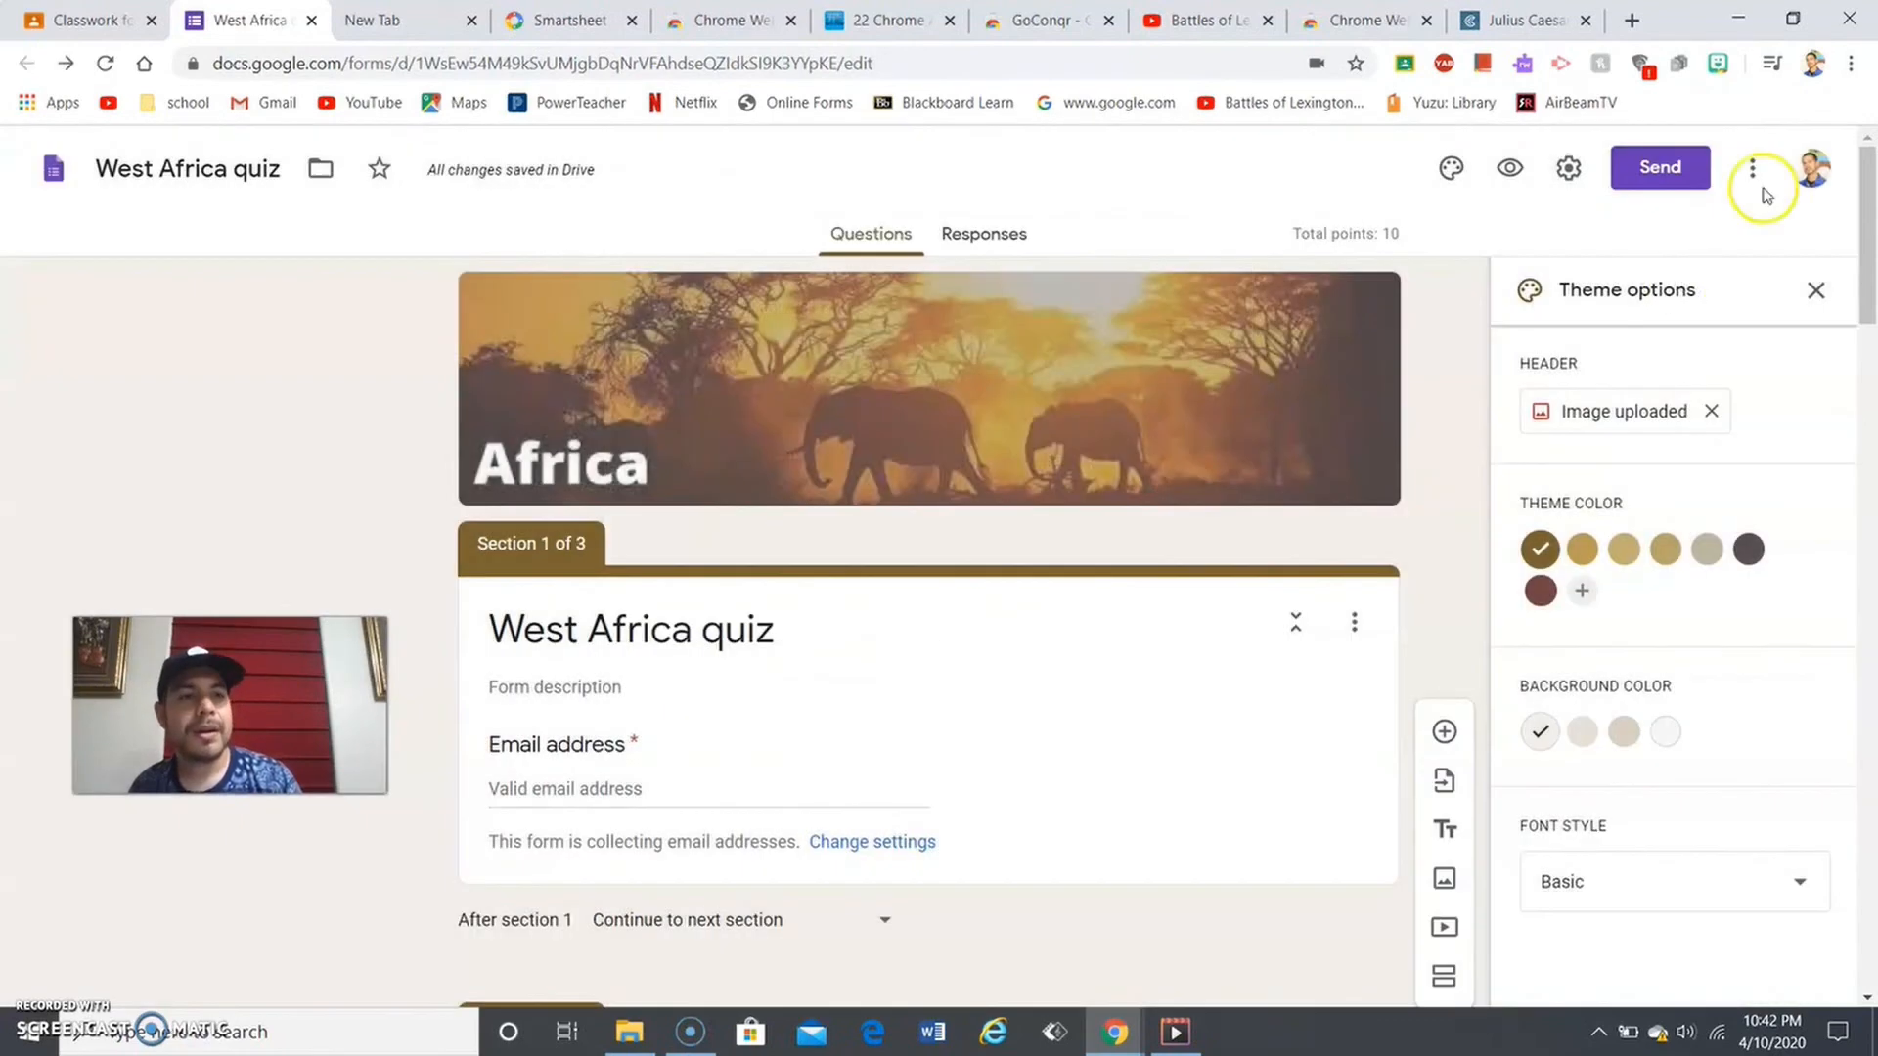
- Duplicate the form as 'Copy of West Africa quiz' and close the copy's tab
click(1762, 172)
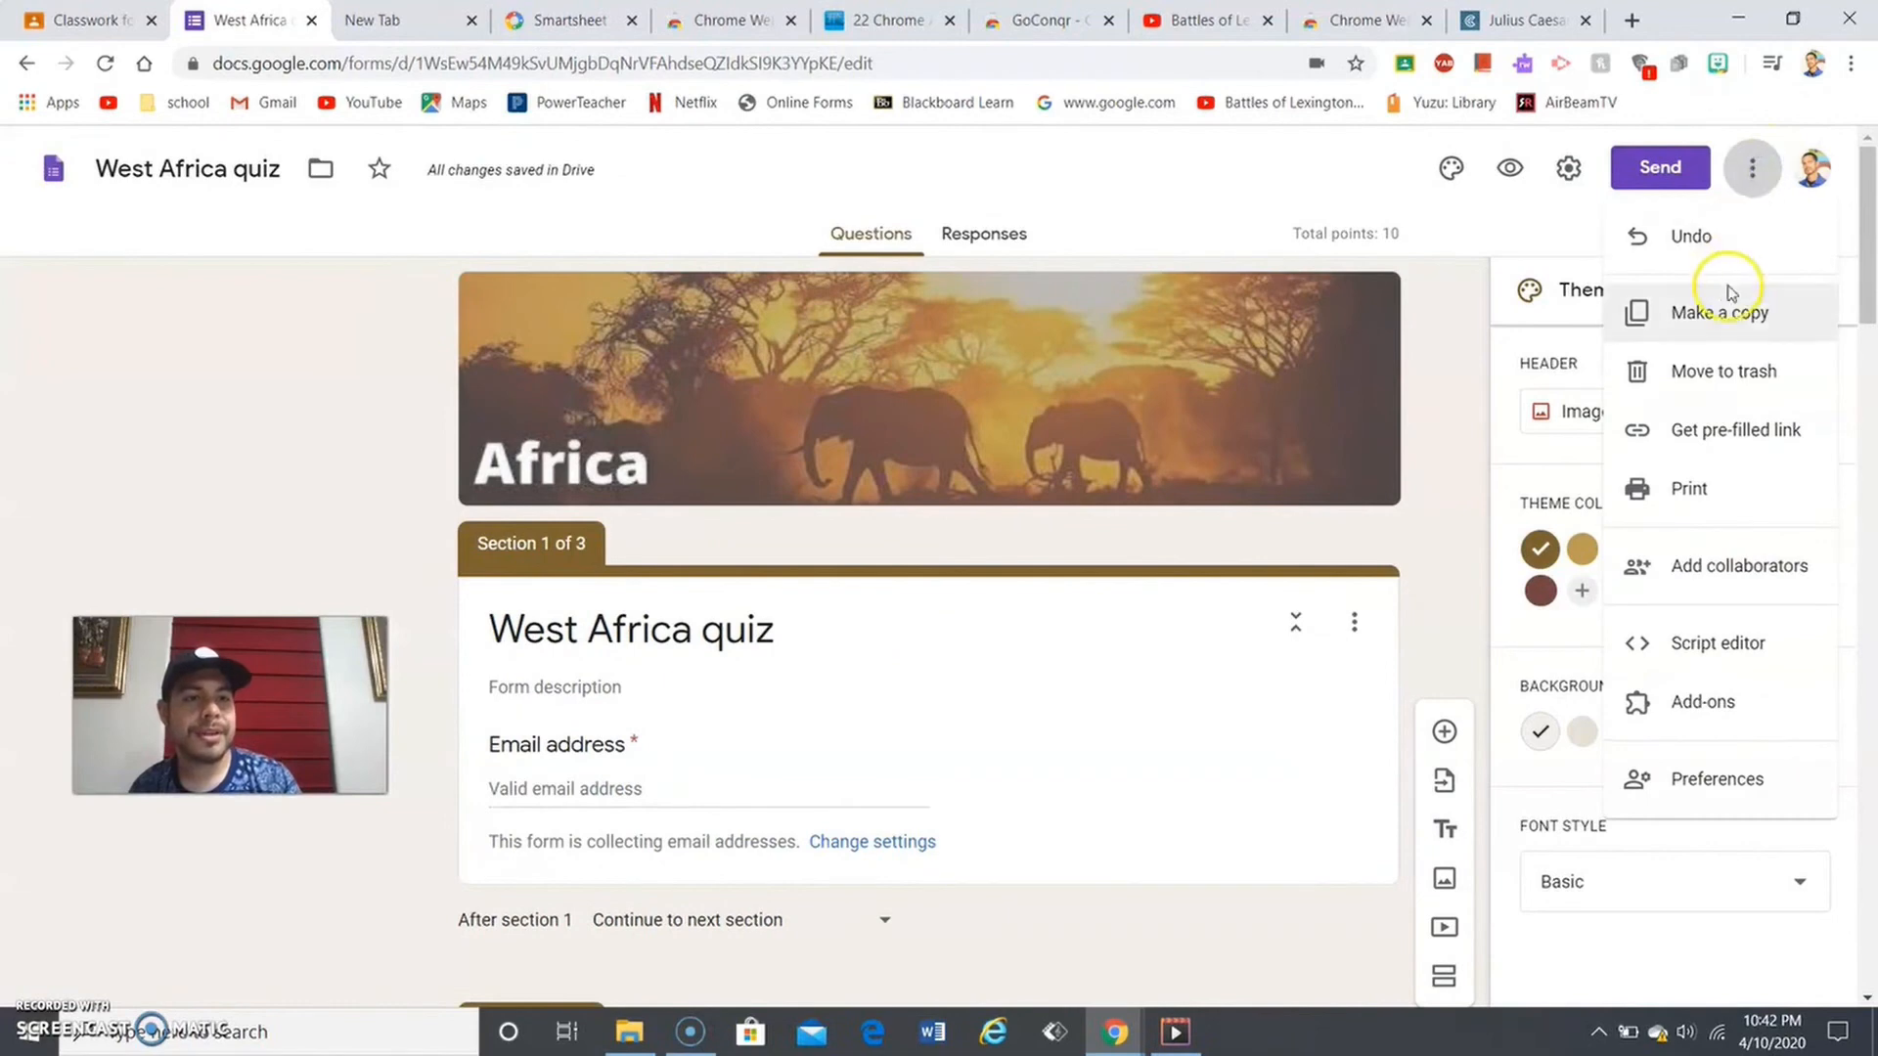
click(1739, 321)
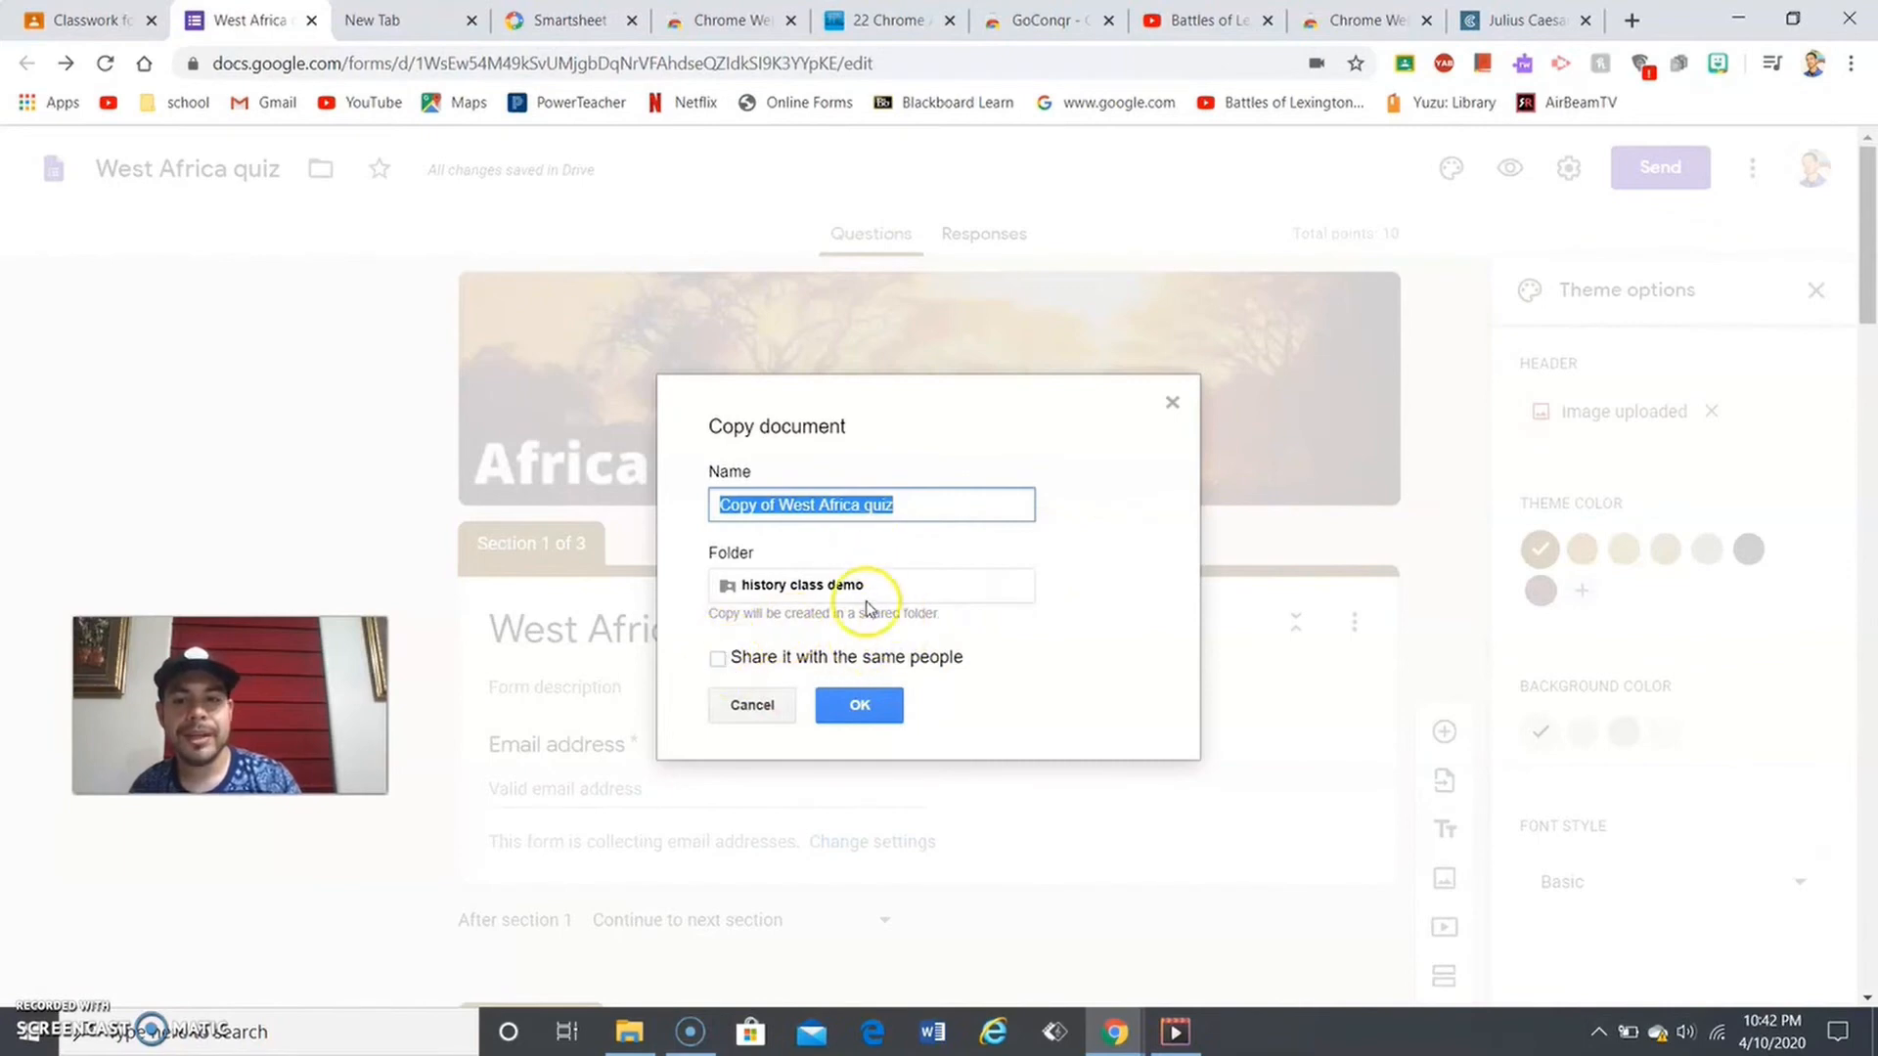
click(889, 704)
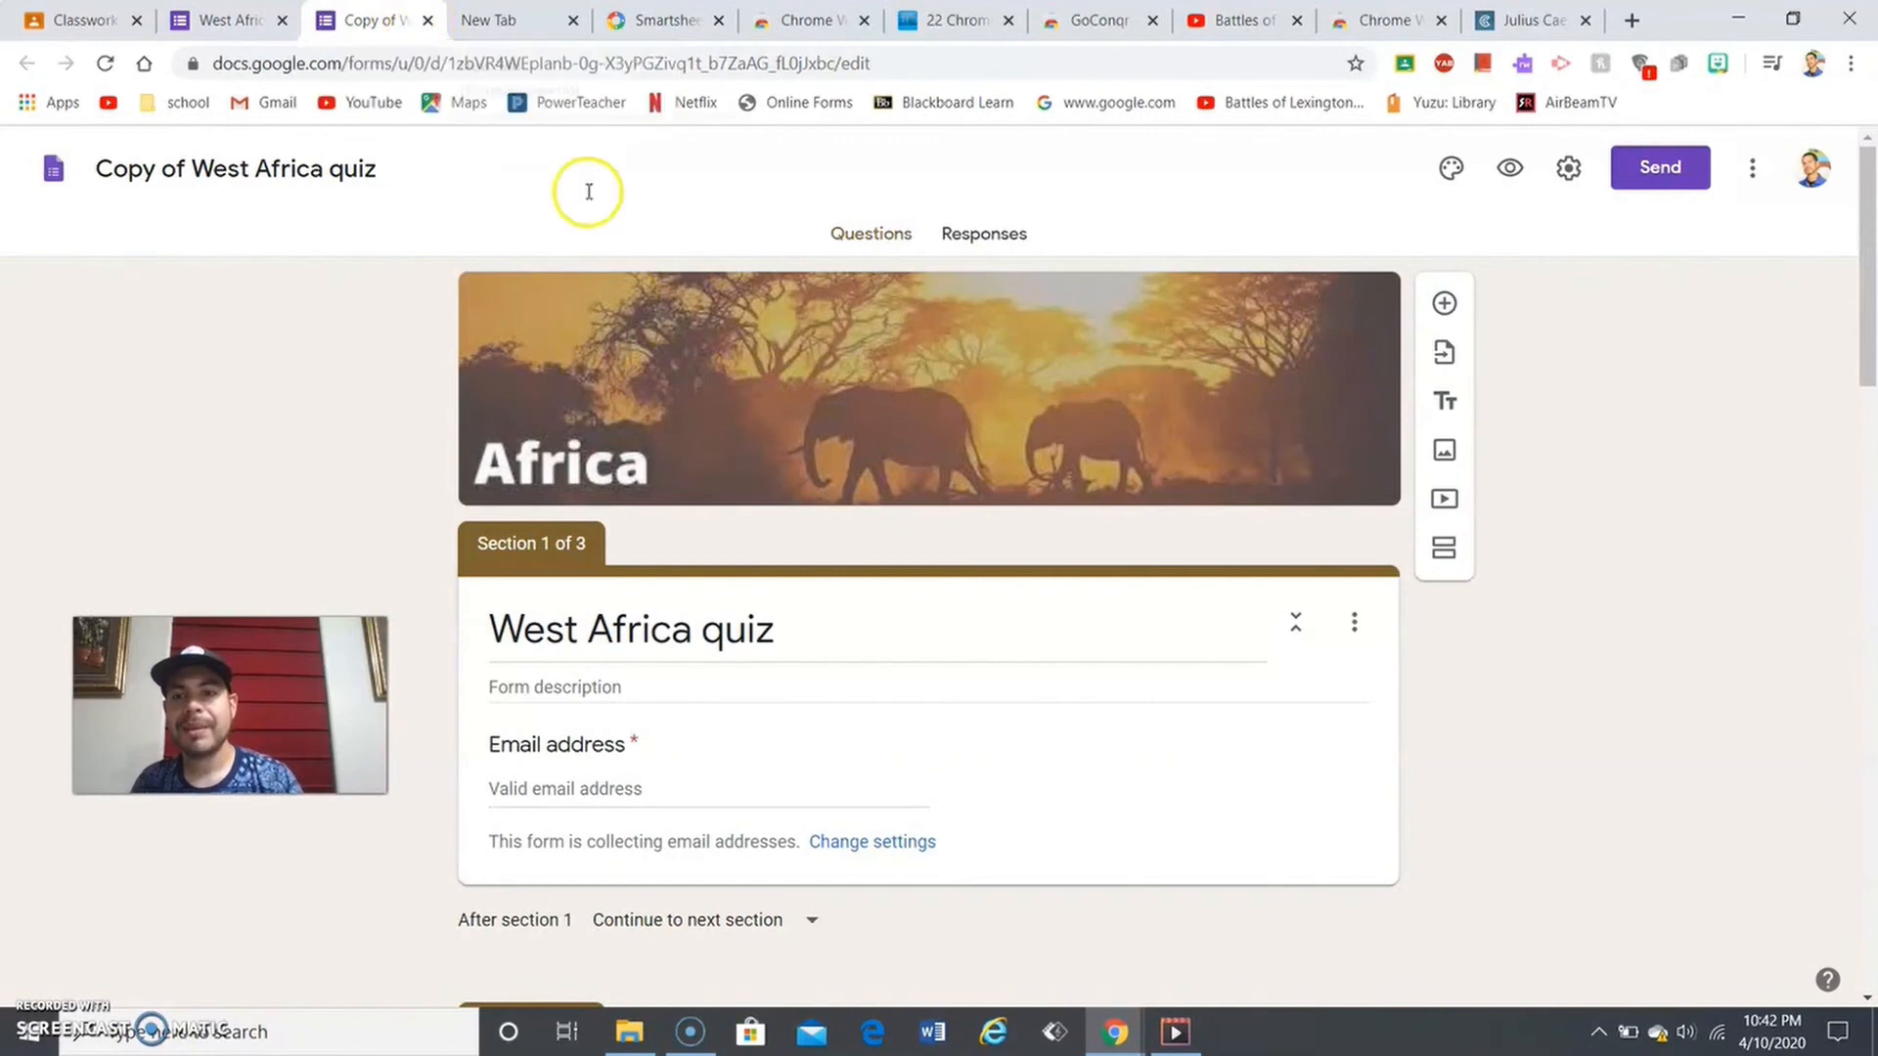
click(427, 21)
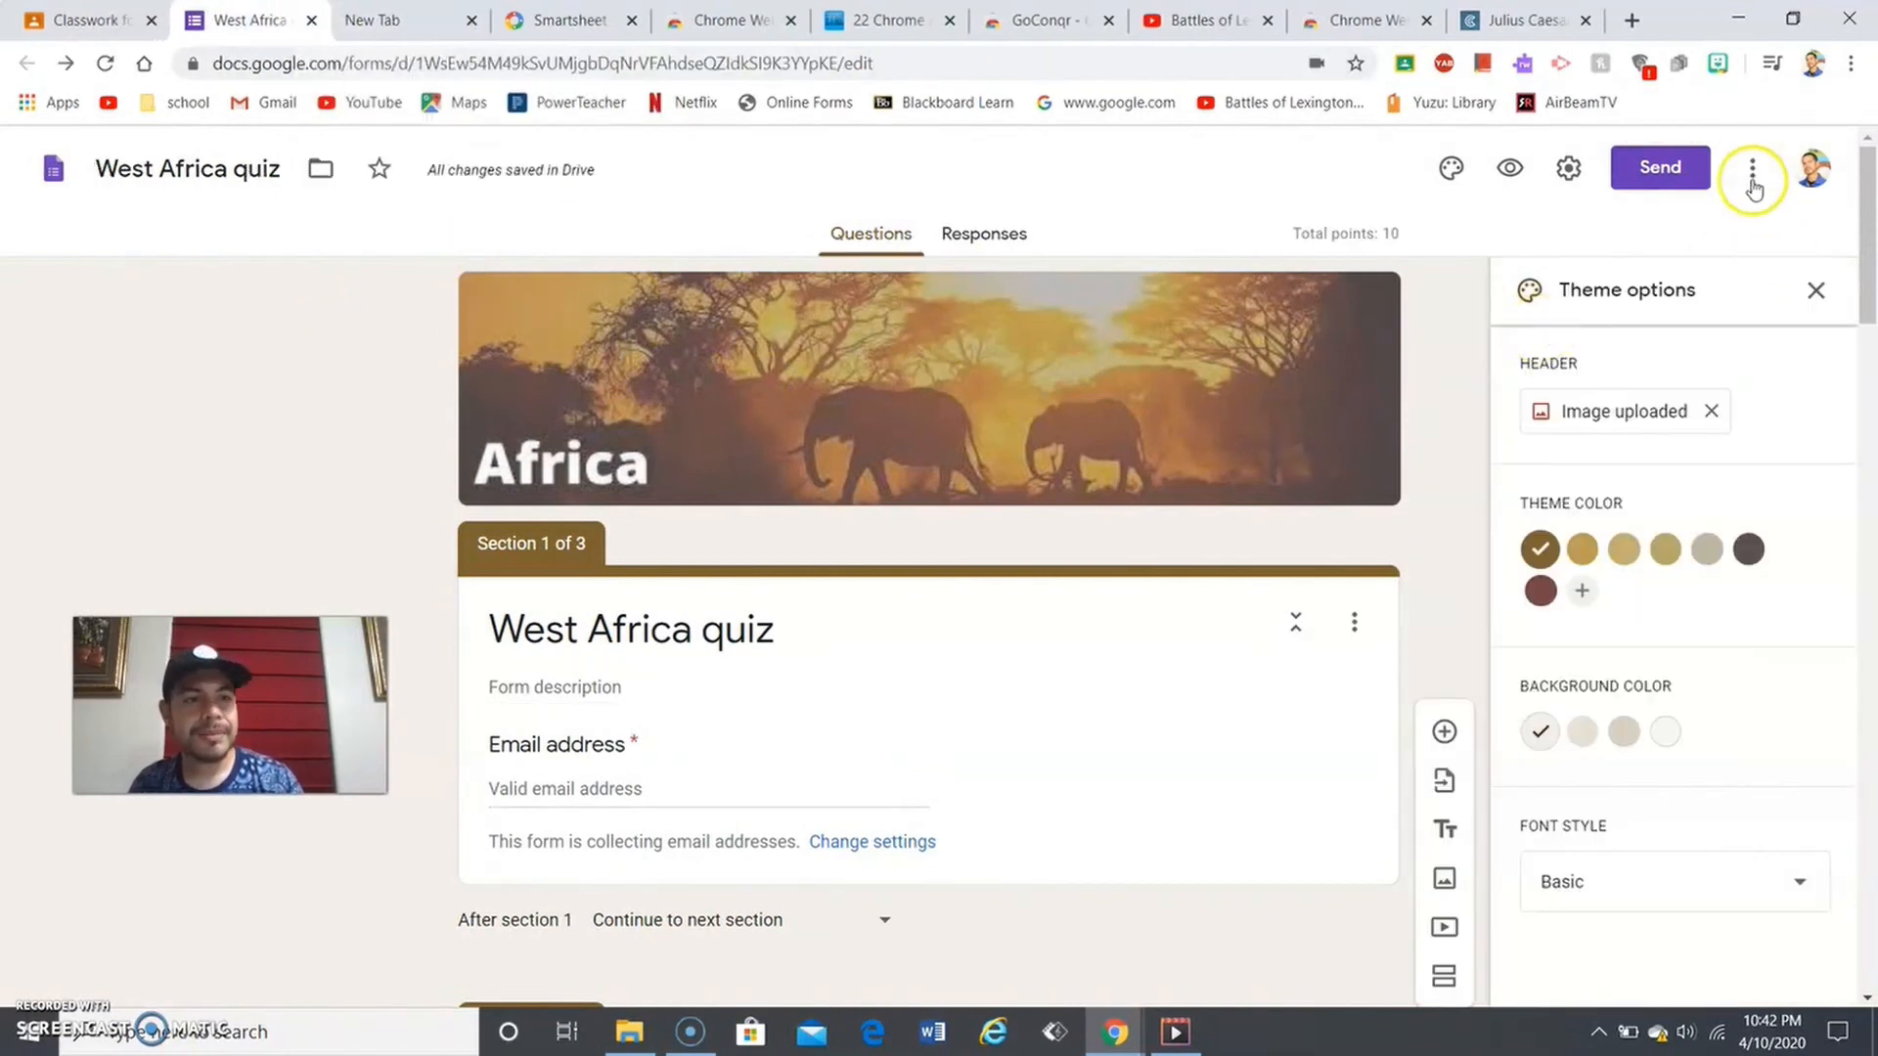
- Get the West Africa quiz's pre-filled link page, then close that pre-fill tab
click(1748, 174)
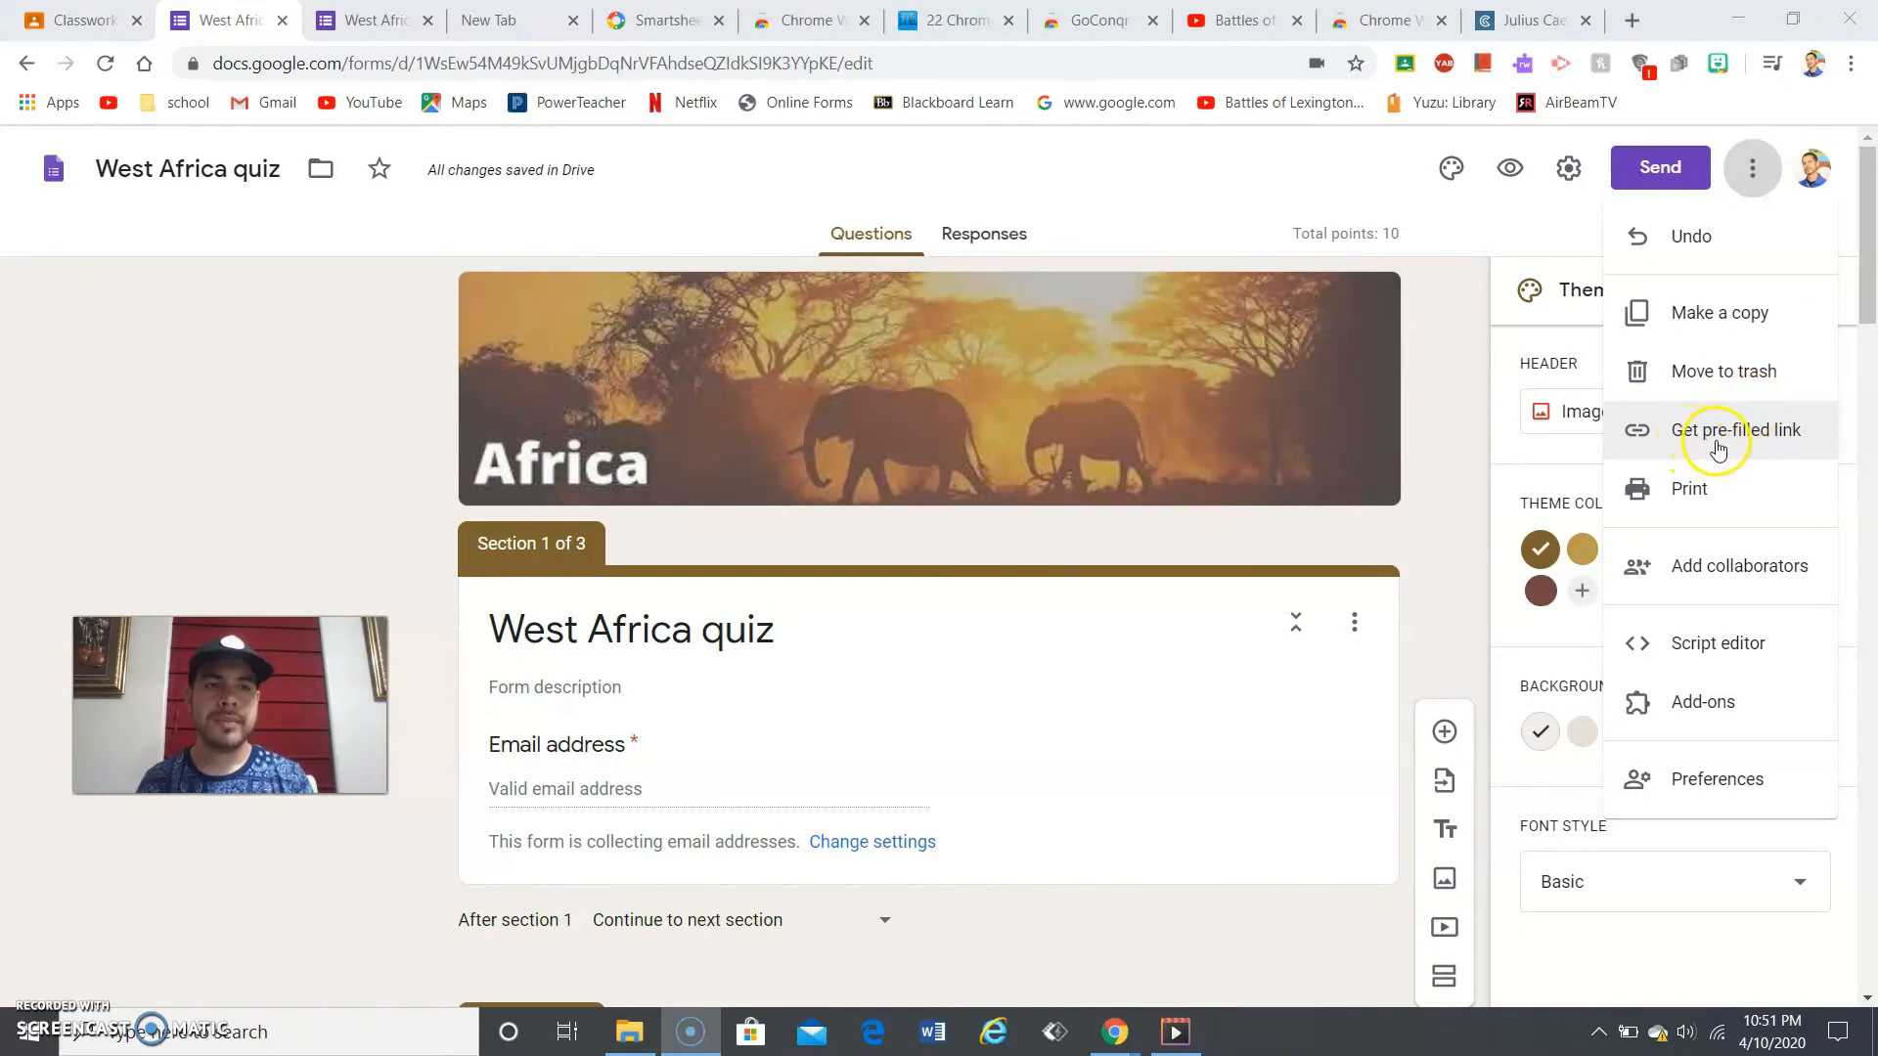
click(1748, 447)
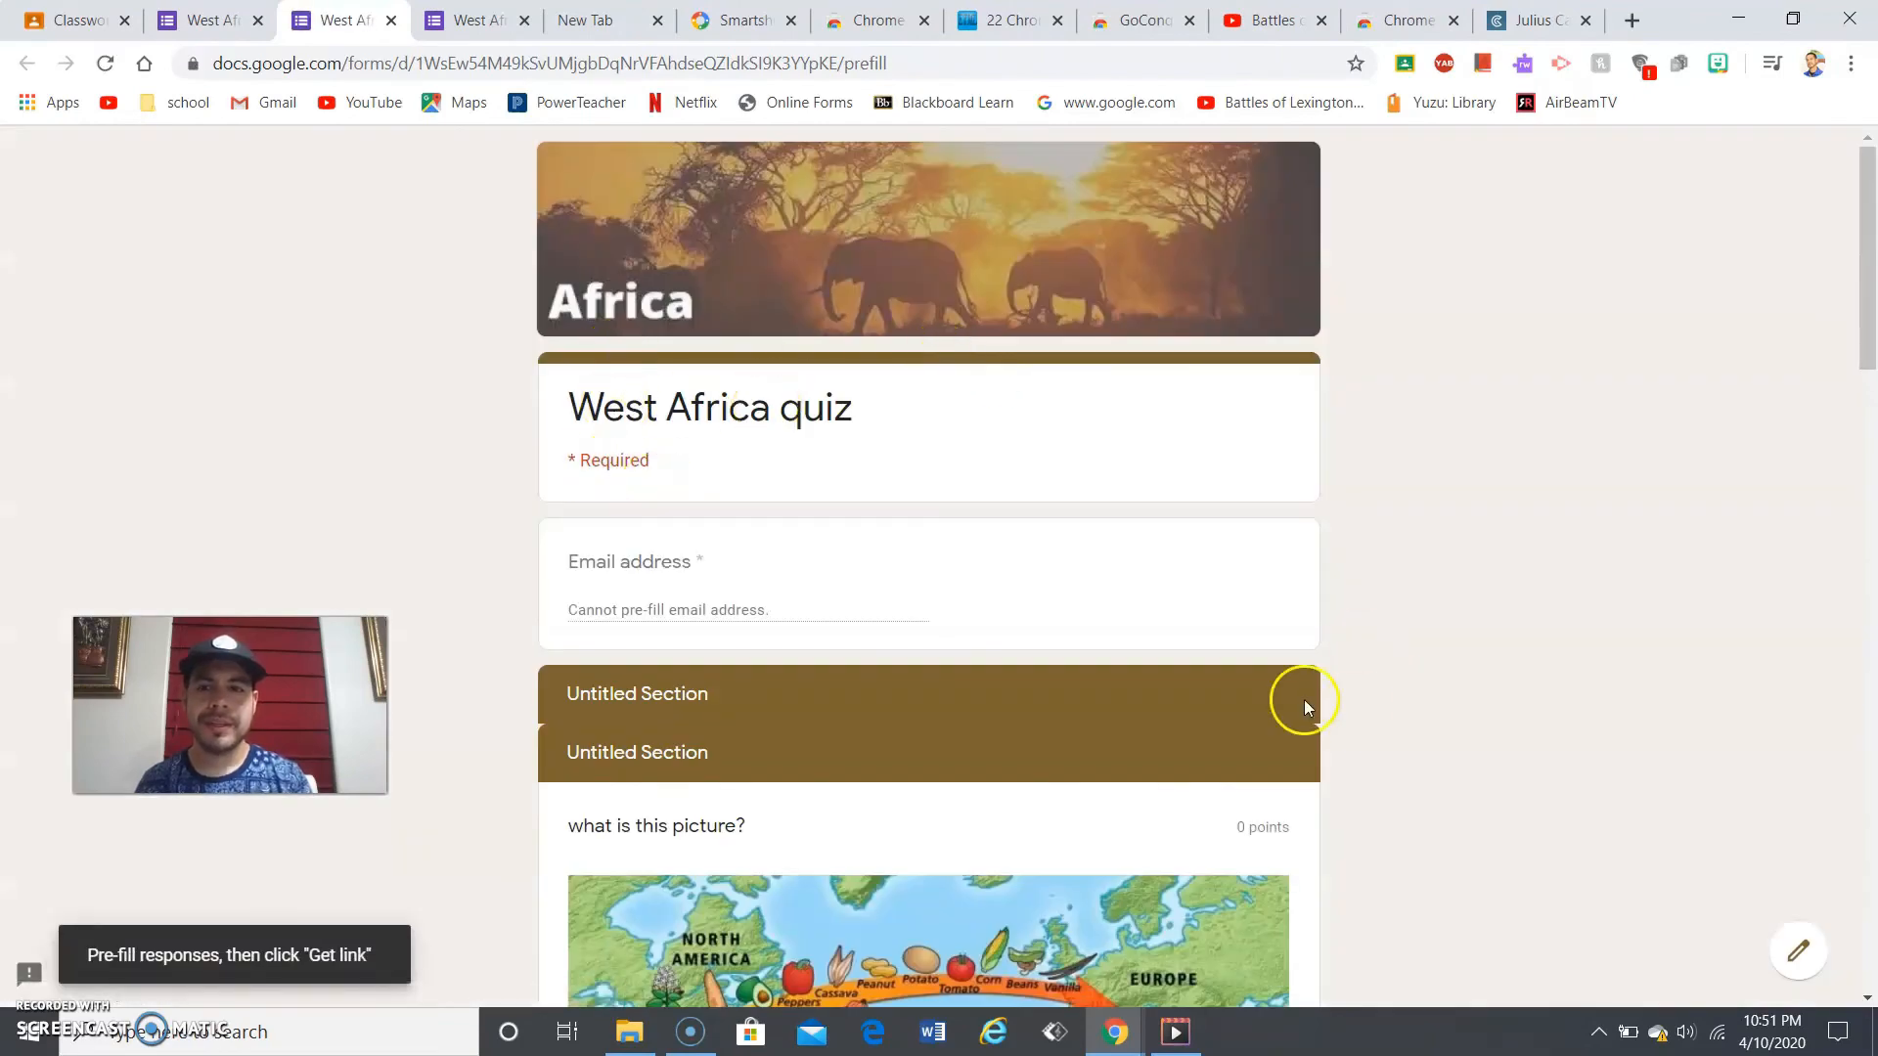
click(1868, 675)
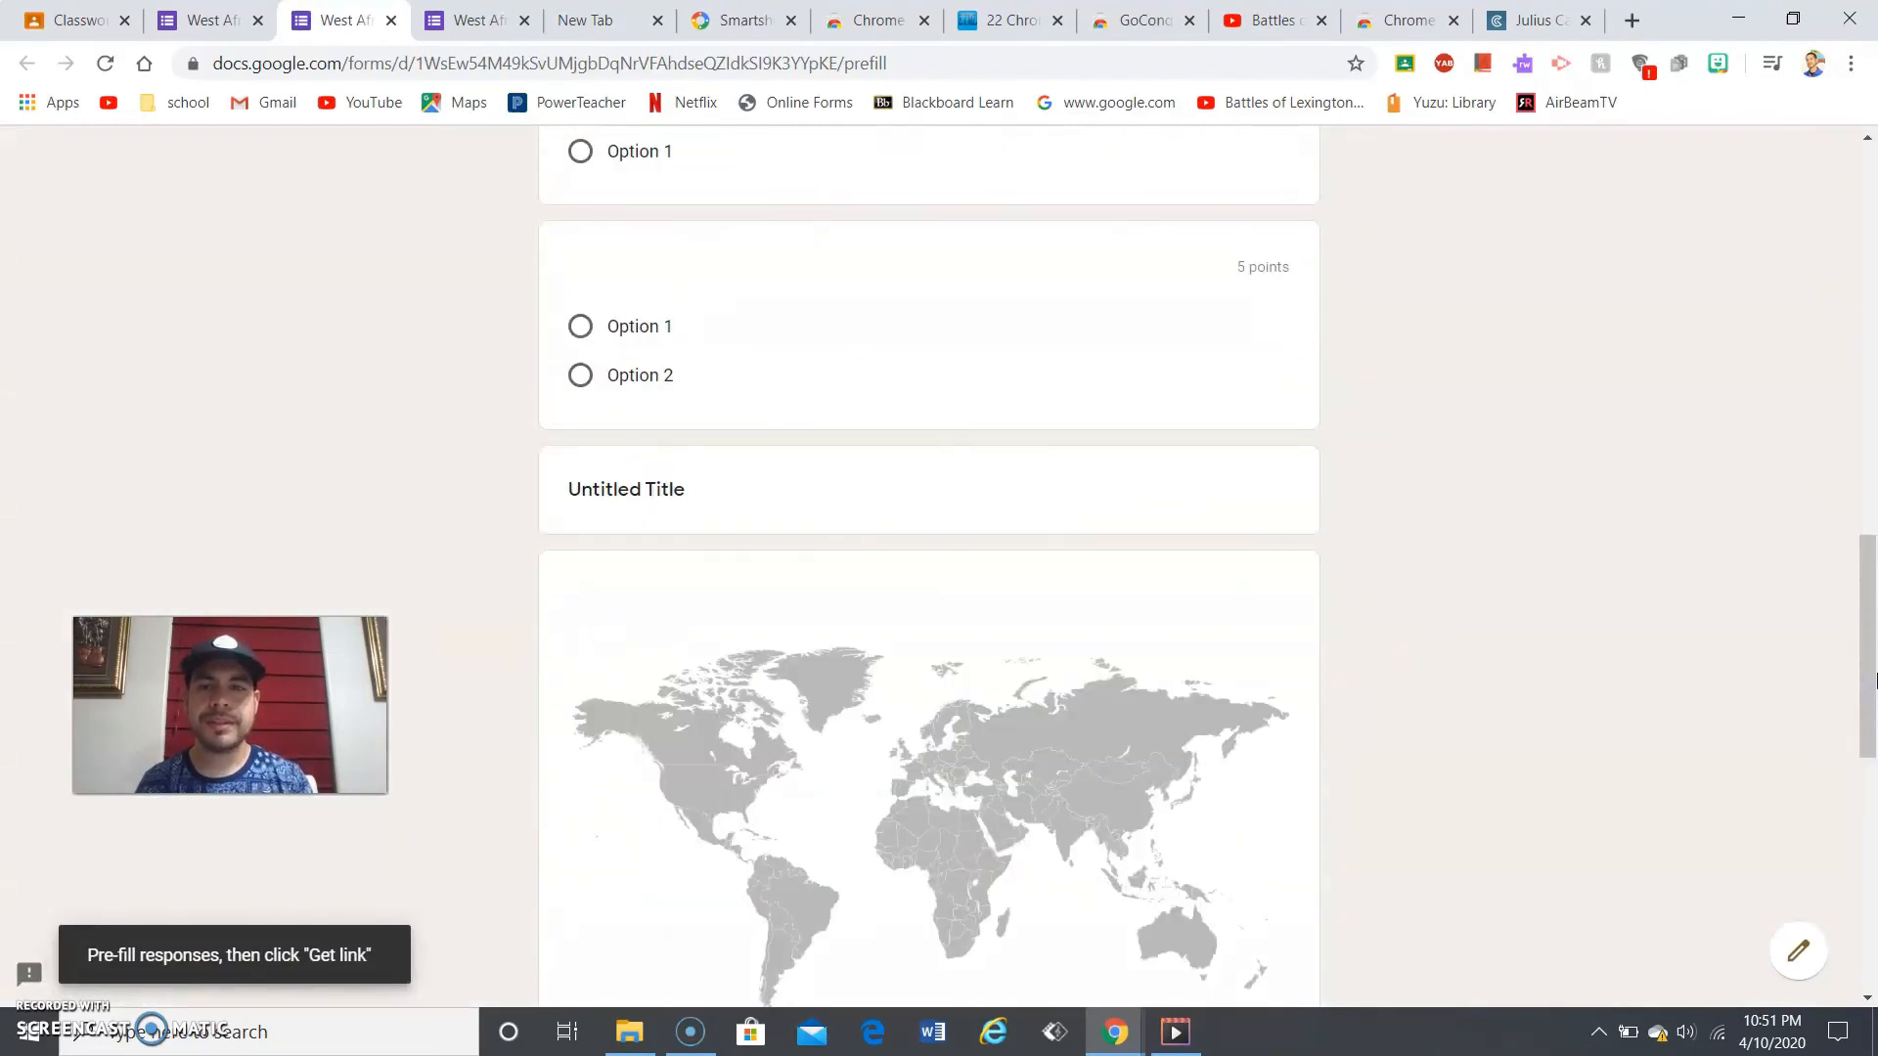
click(392, 22)
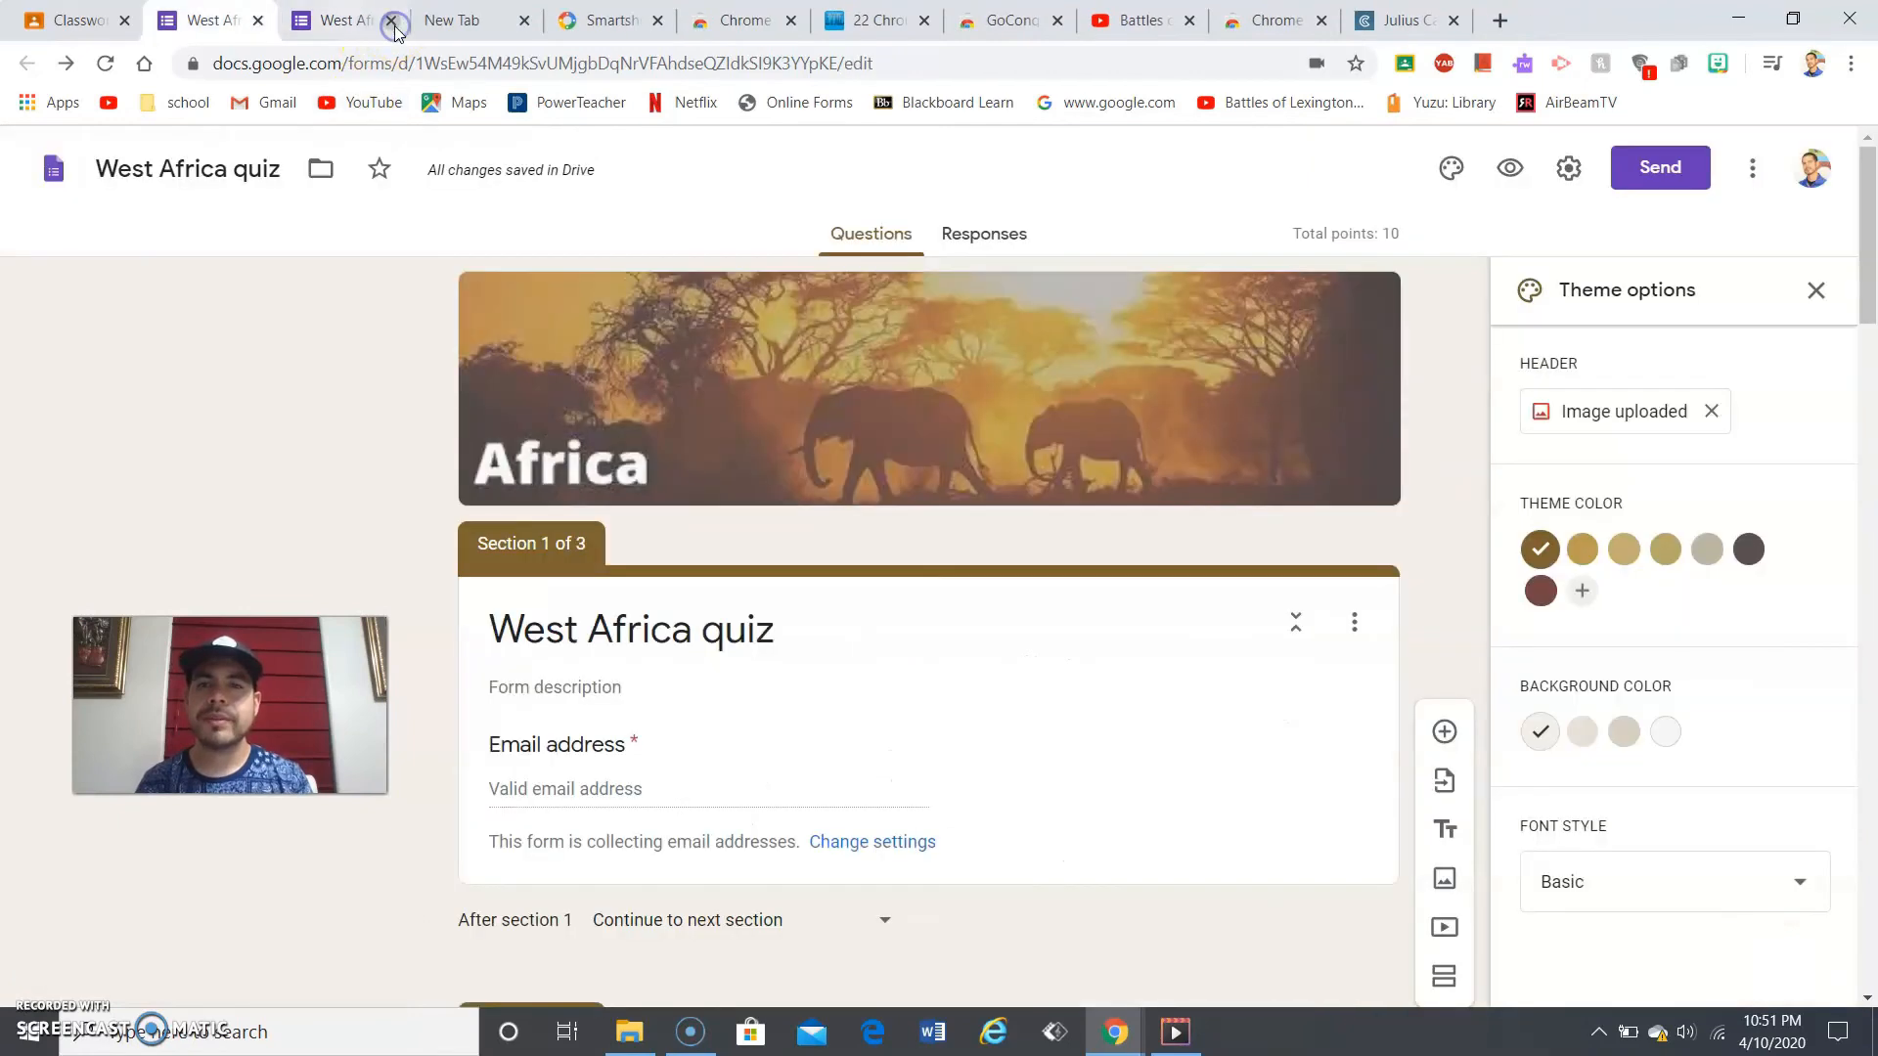
click(1751, 170)
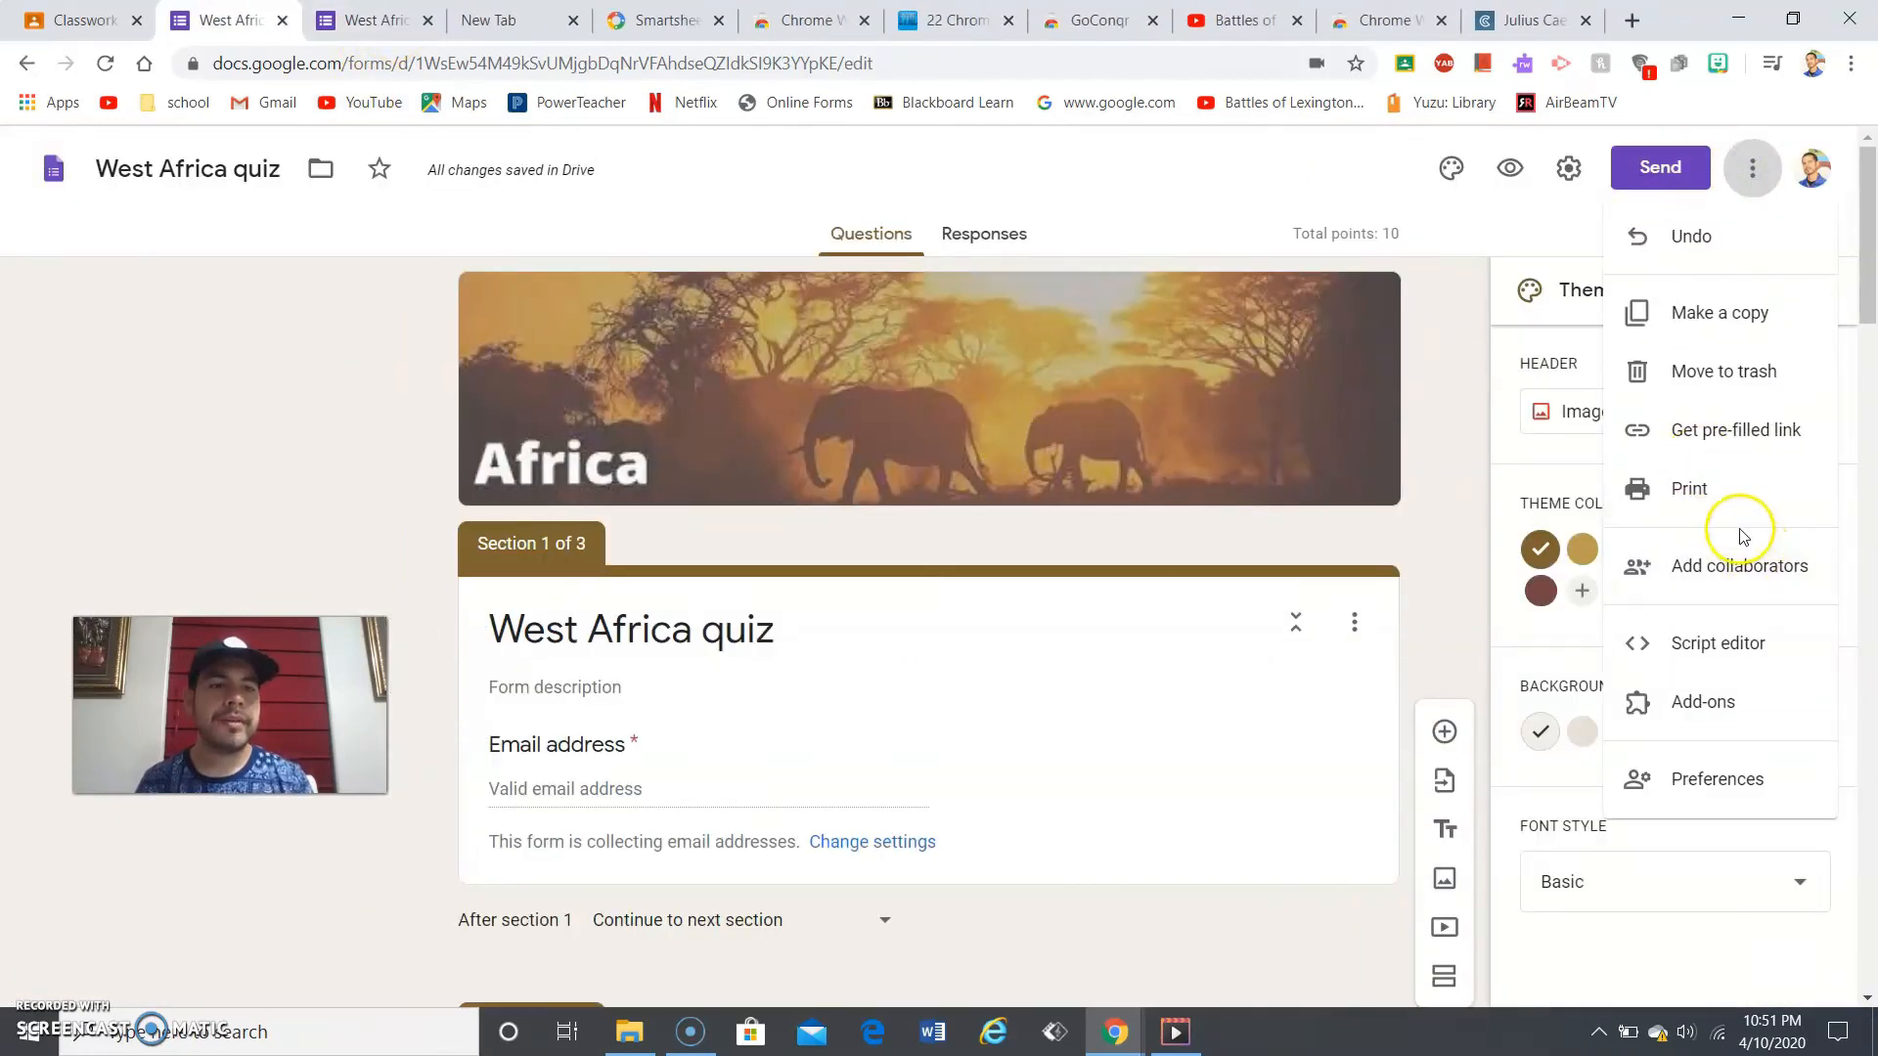
click(1698, 500)
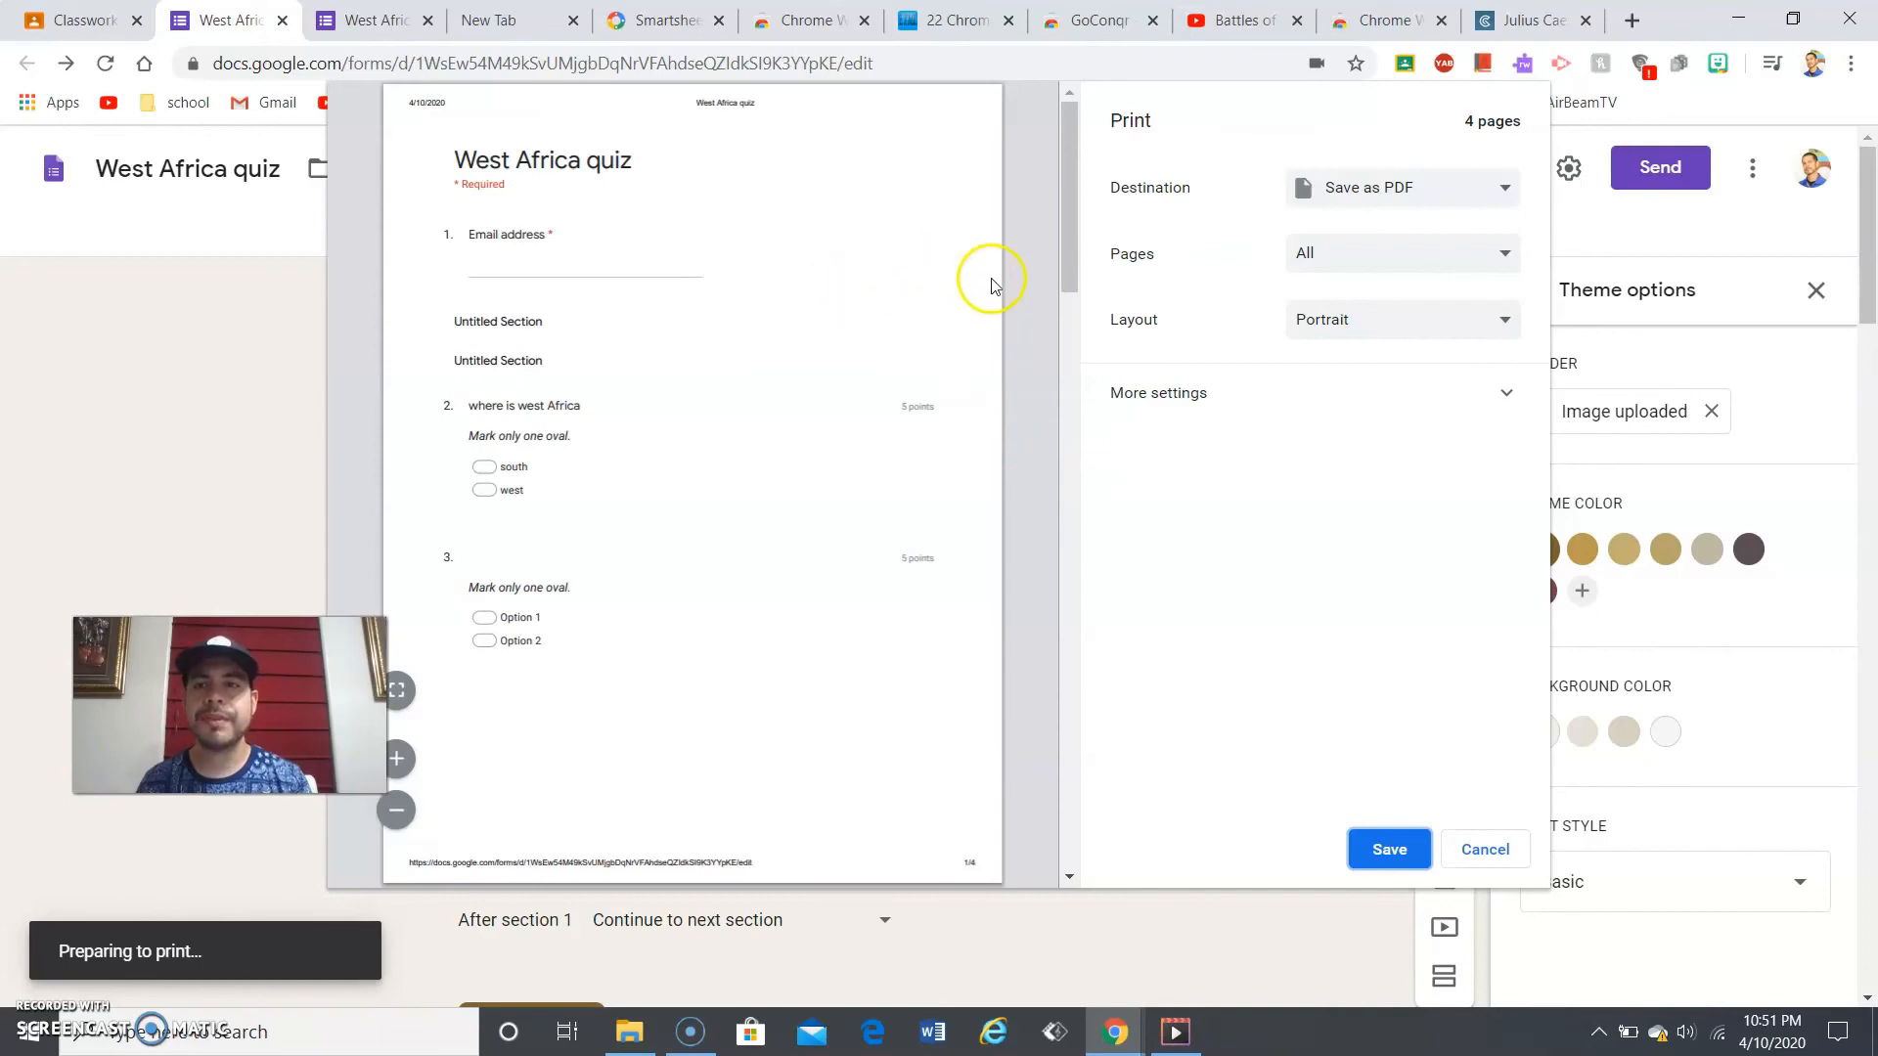
click(1065, 331)
drag(1065, 330, 1082, 746)
drag(1082, 670, 1077, 365)
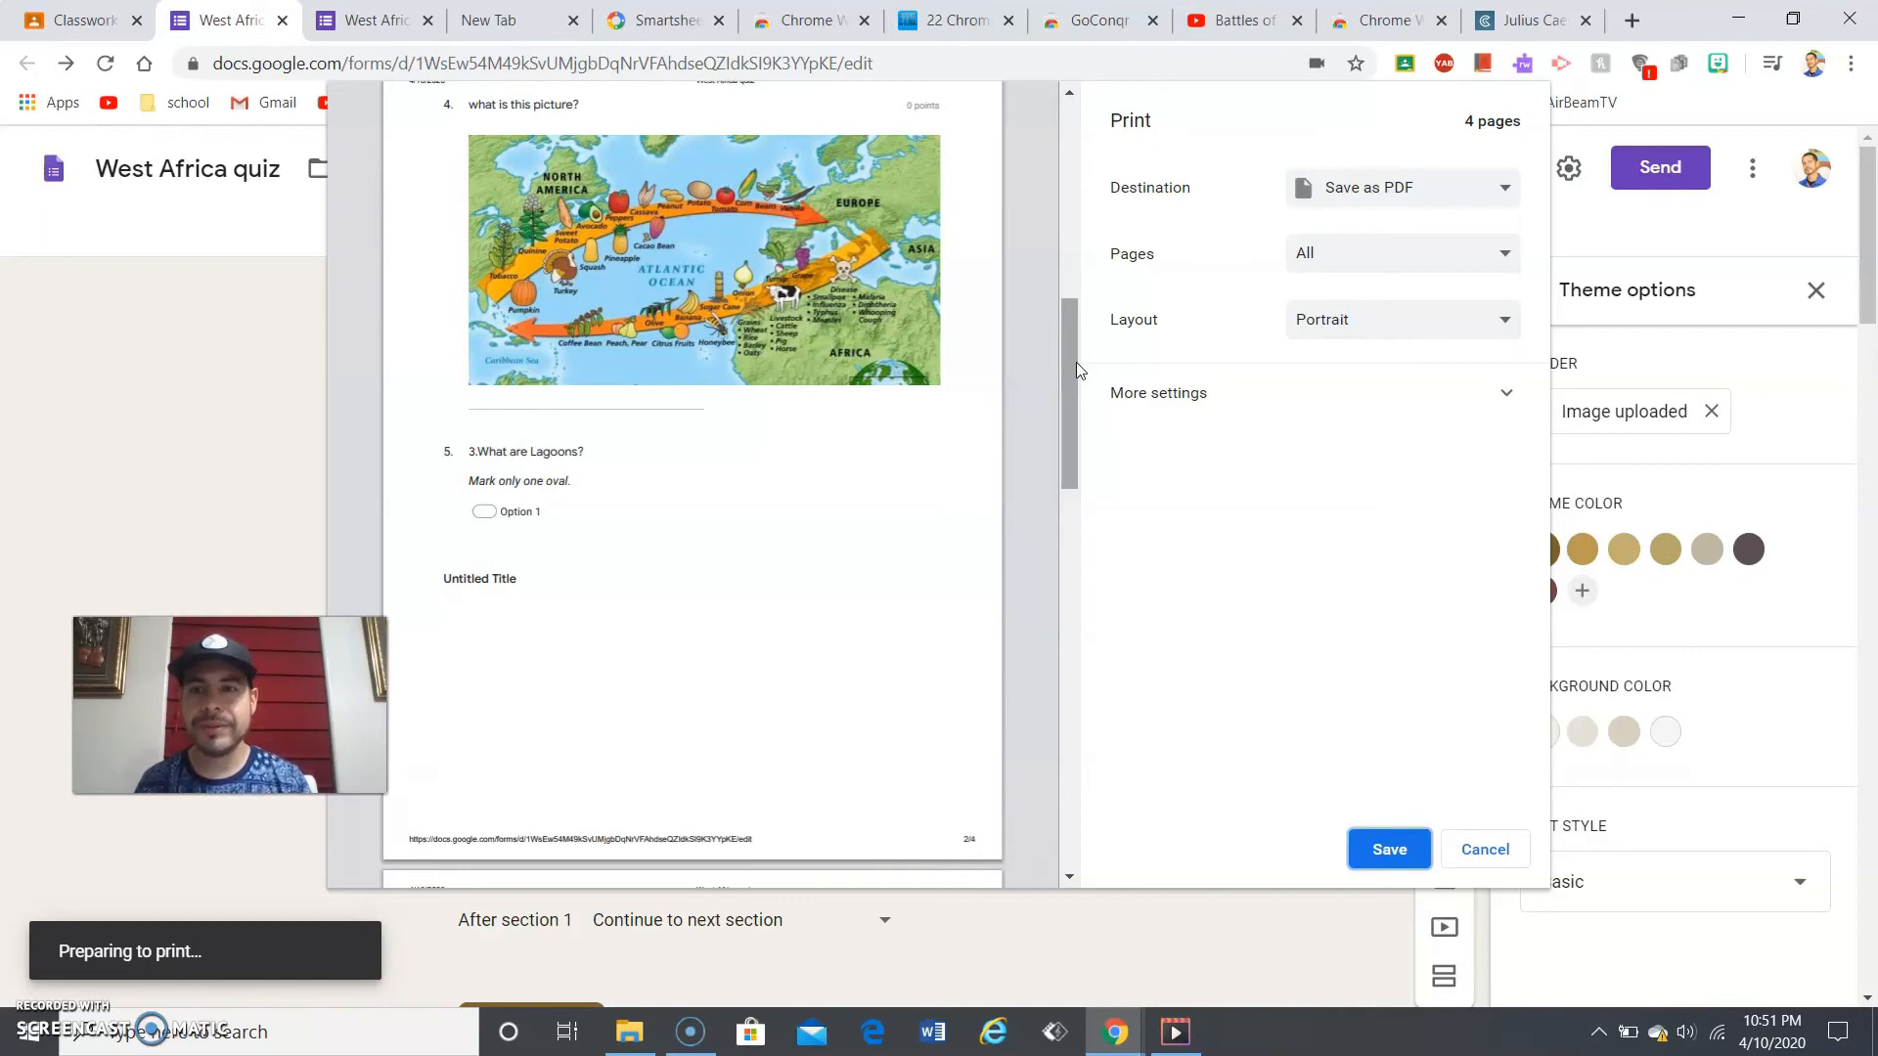
click(1056, 264)
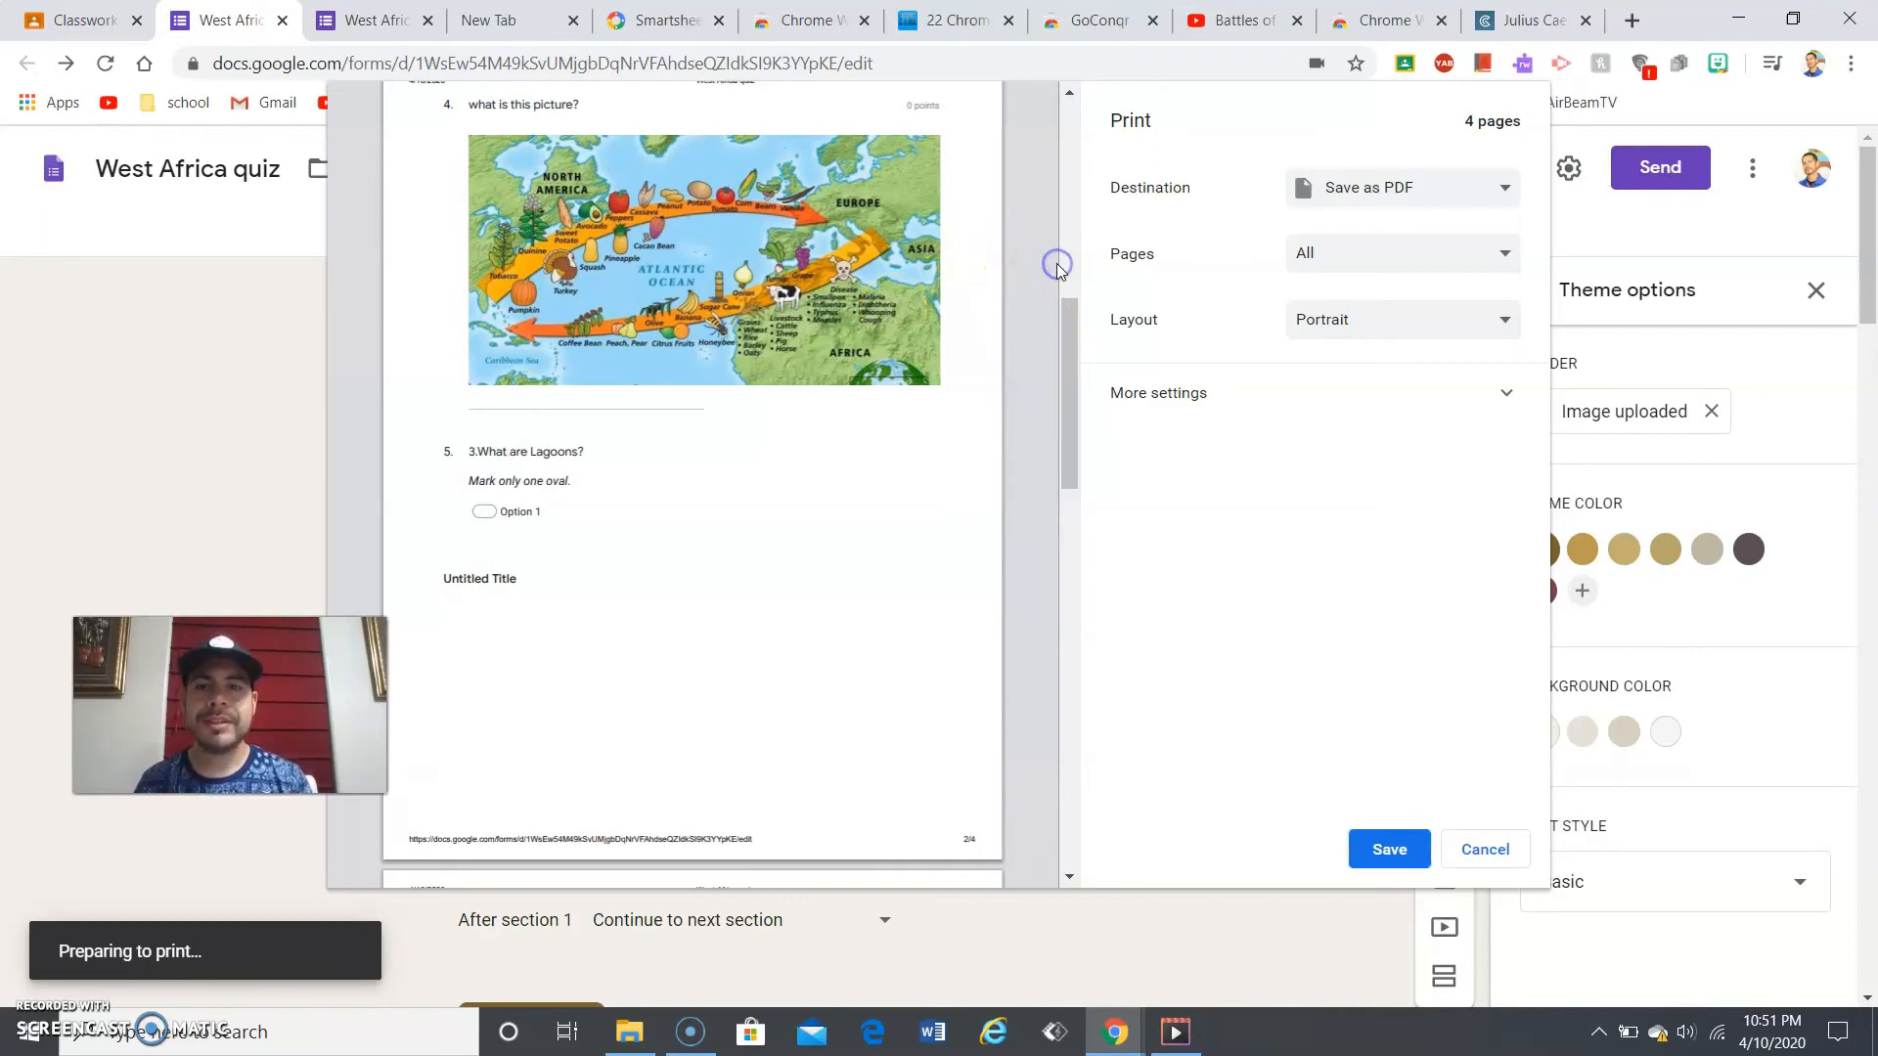
click(1064, 263)
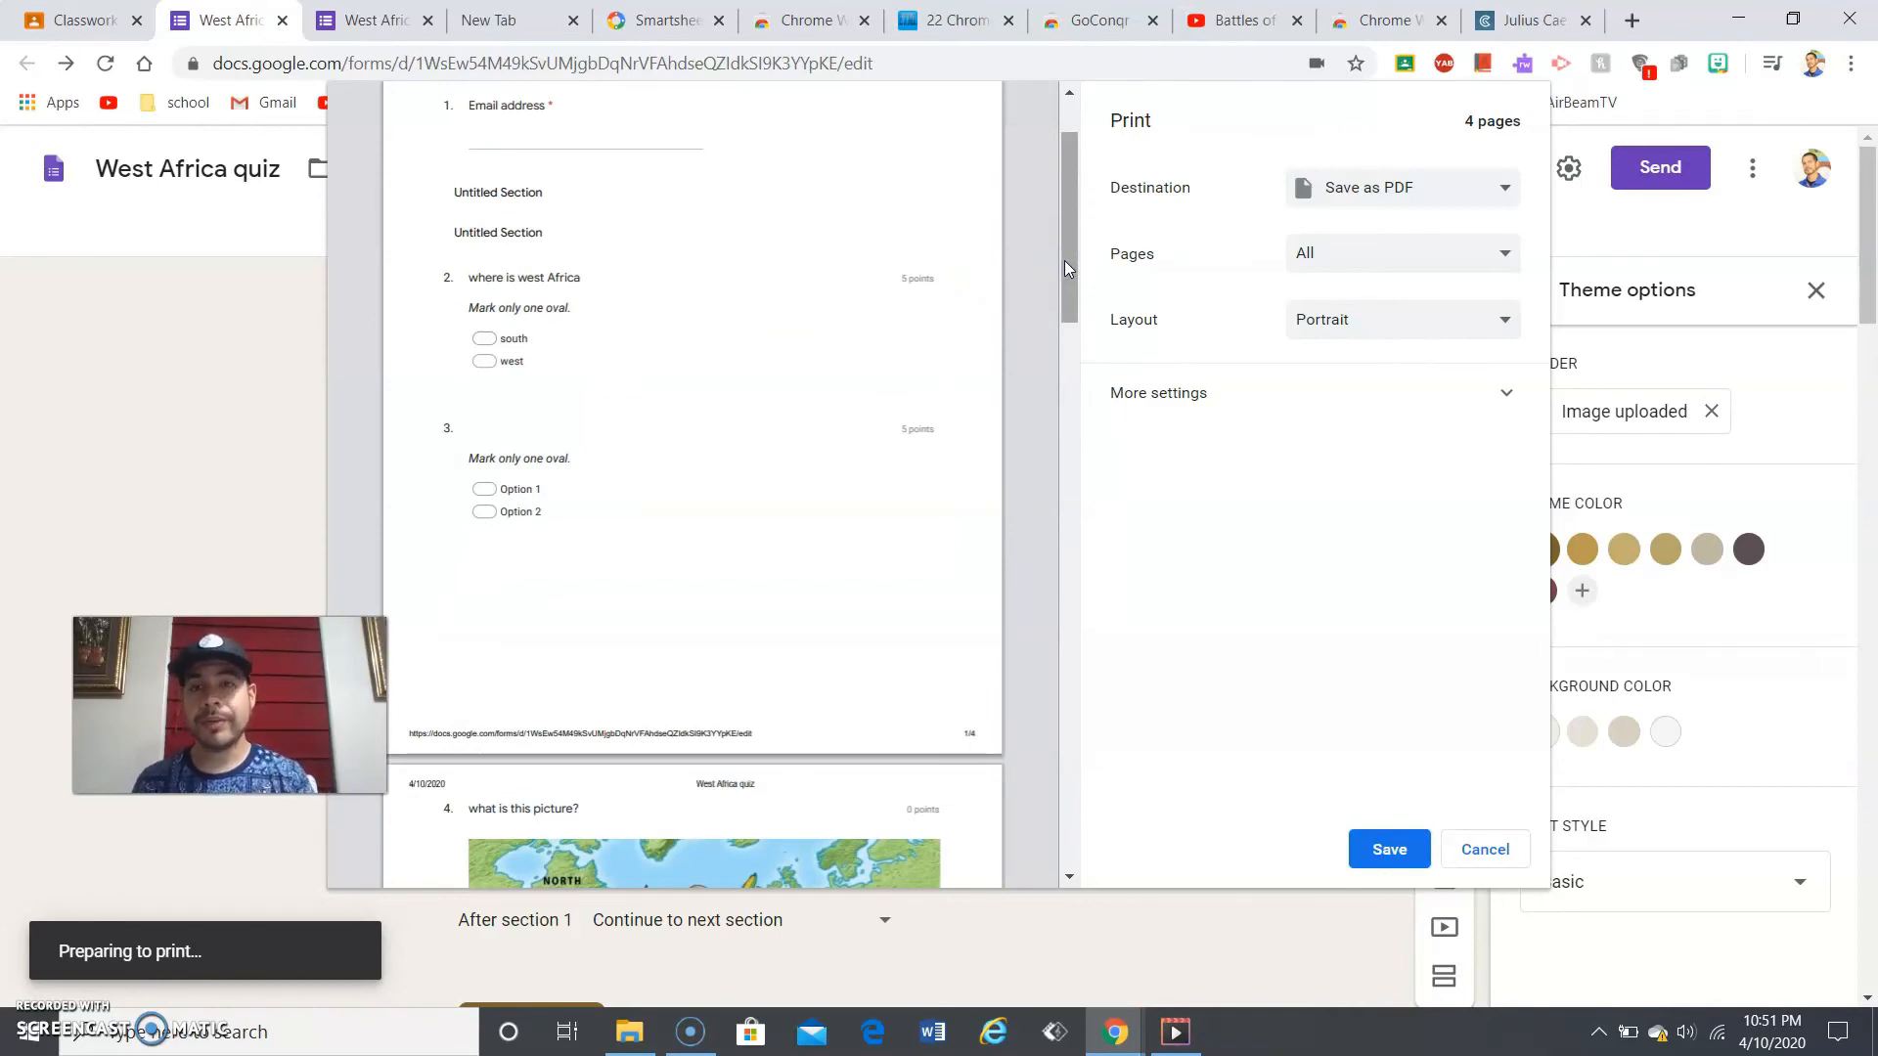
drag(1064, 260, 1064, 227)
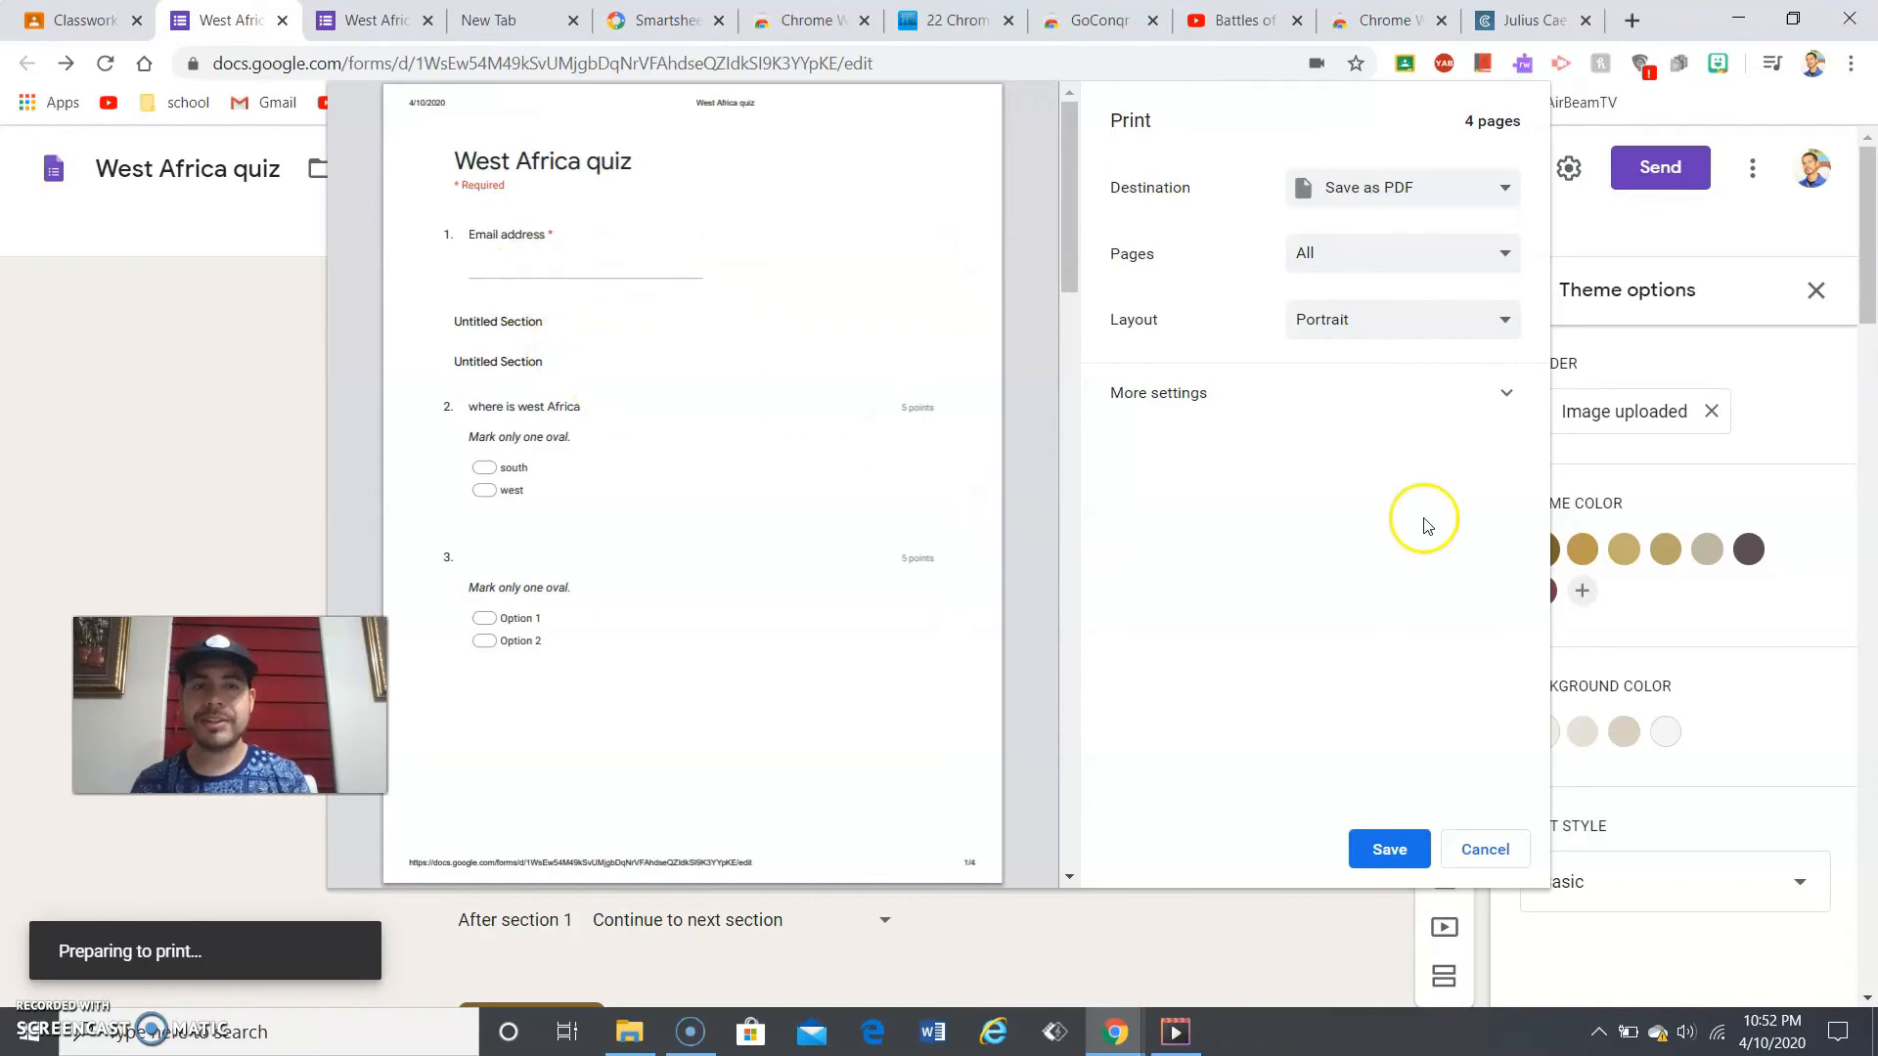
click(1478, 853)
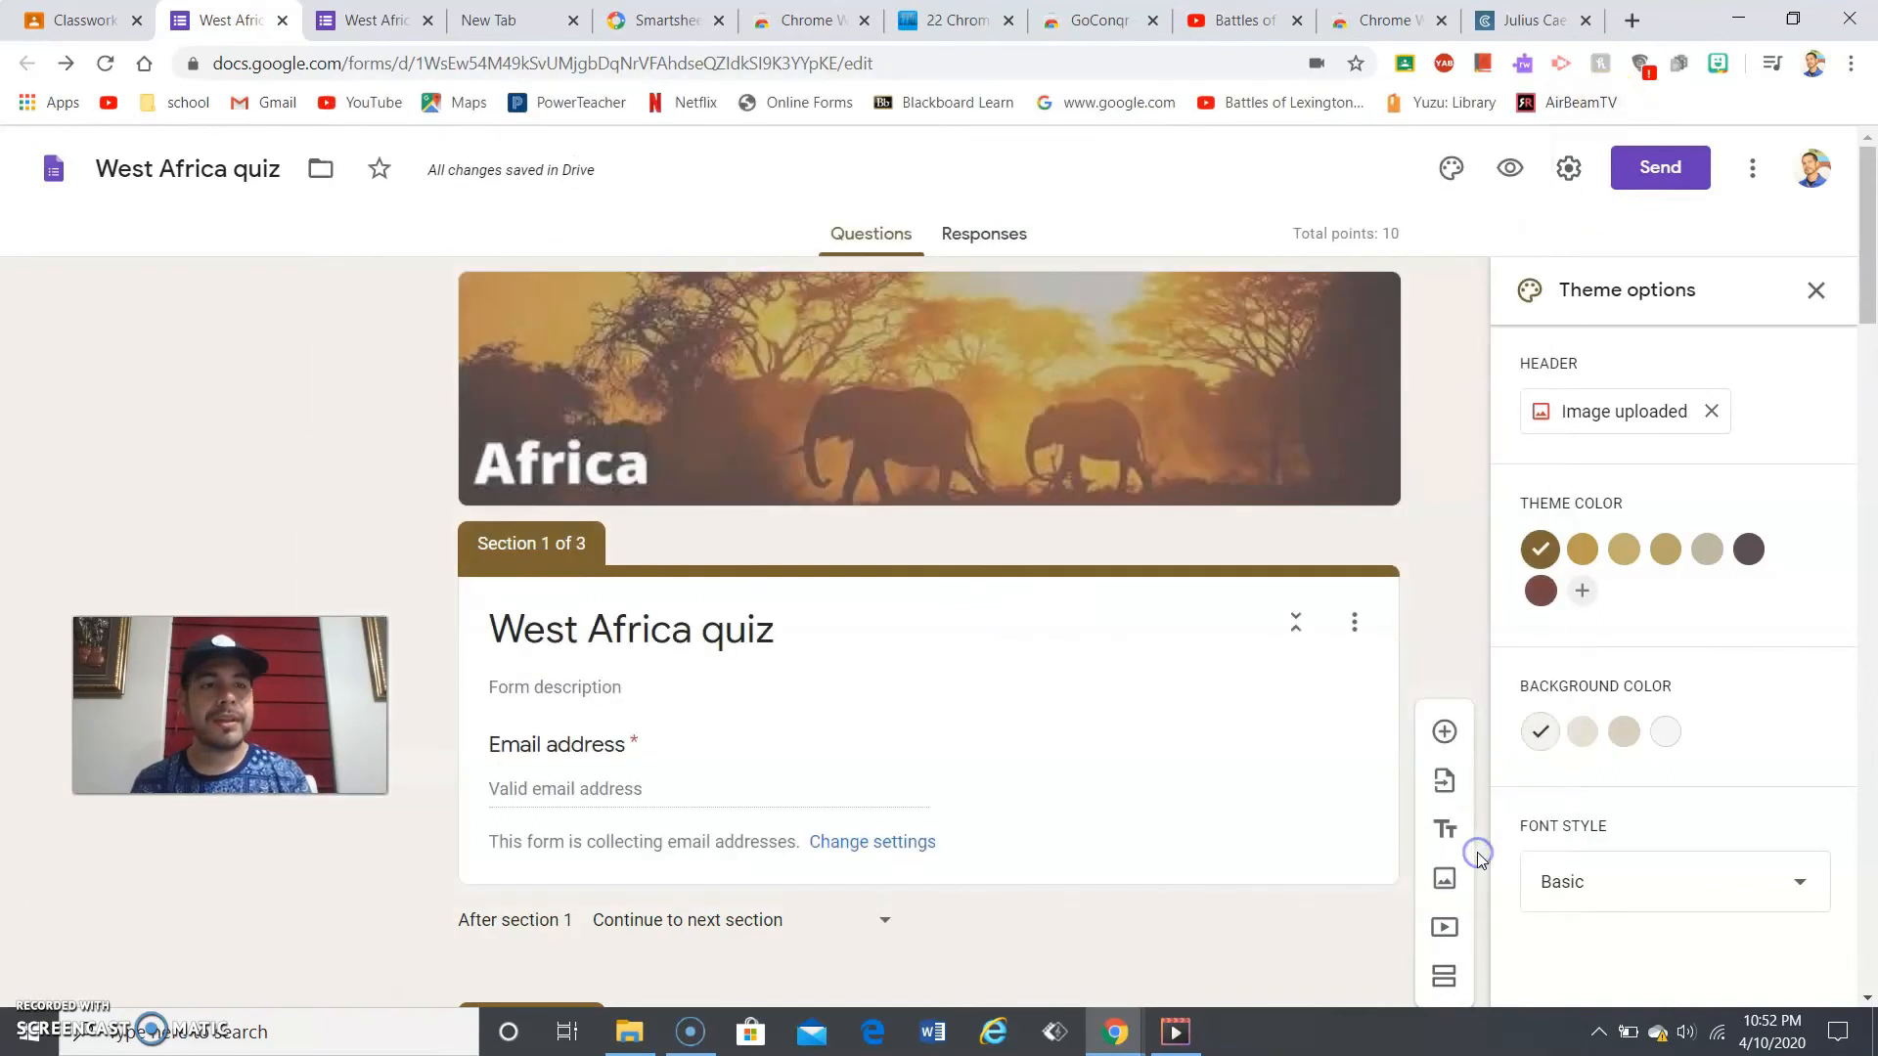
- Open and dismiss the form's More actions menu, then close the West Africa quiz editor tab
click(1753, 166)
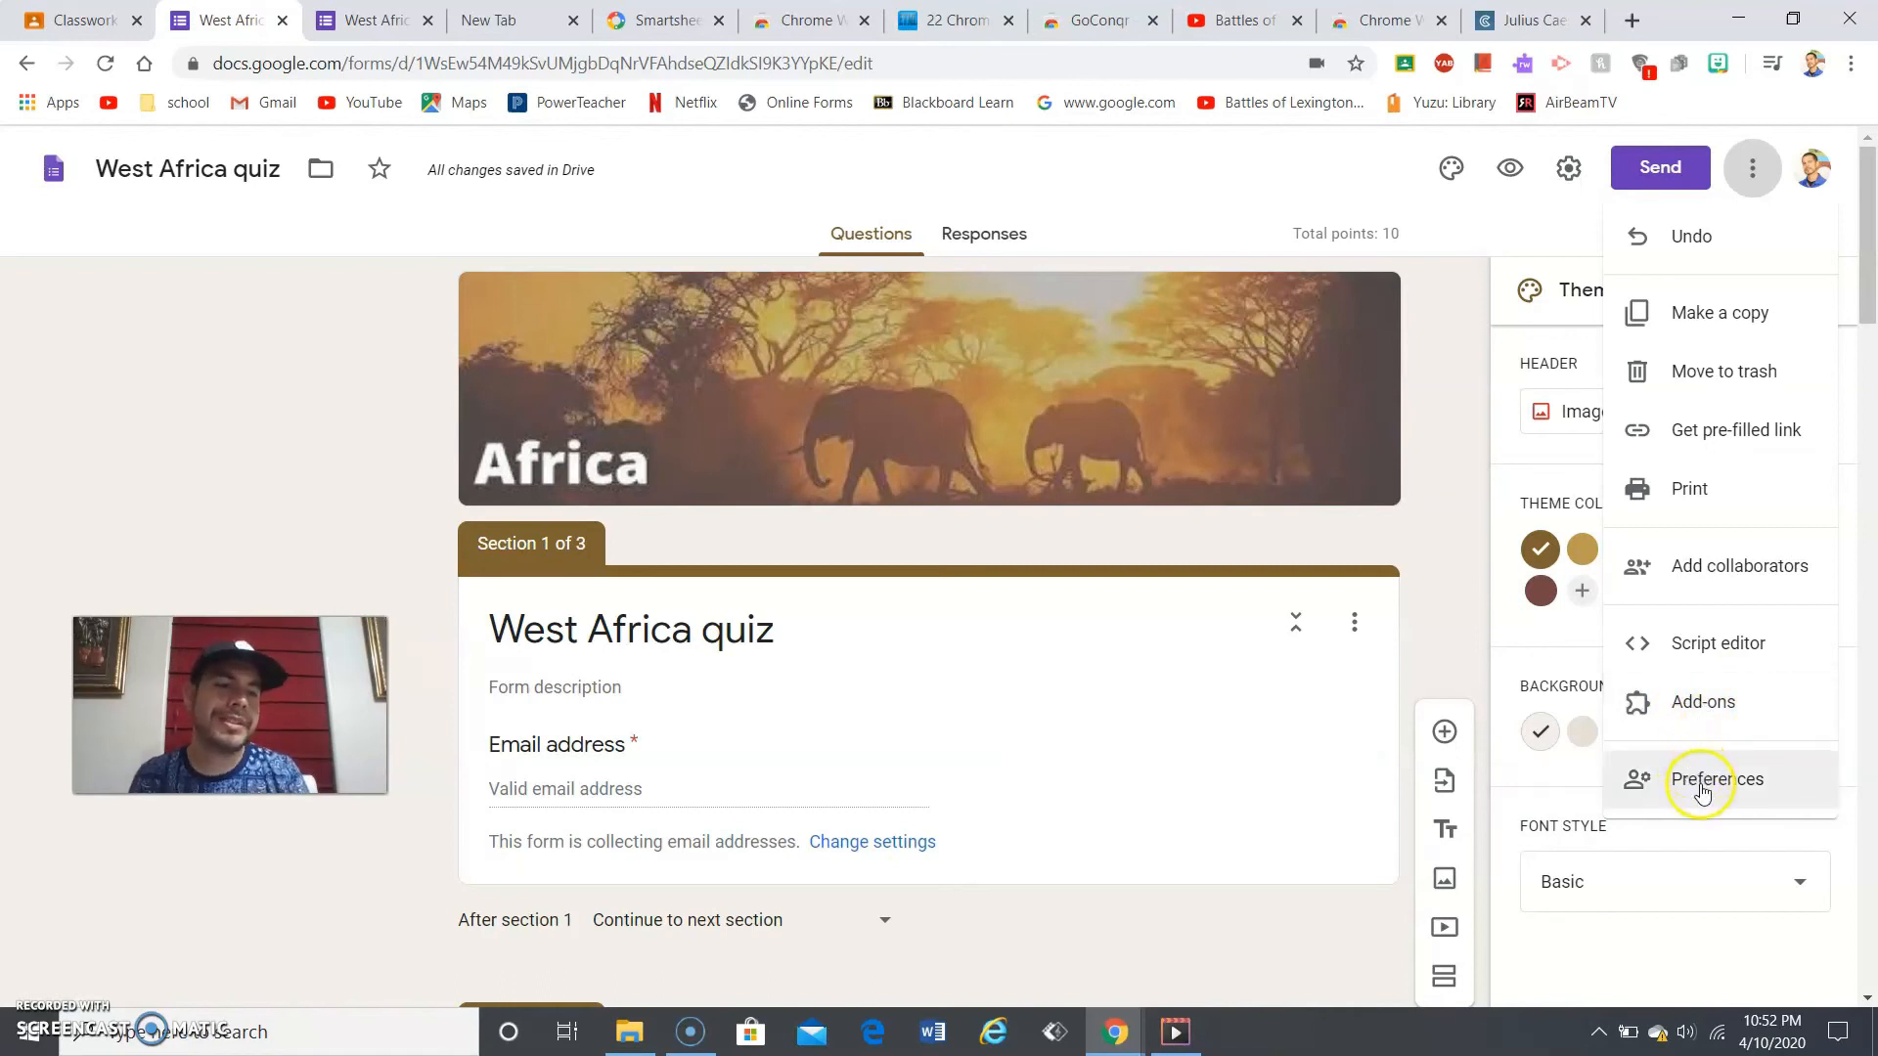
click(1431, 560)
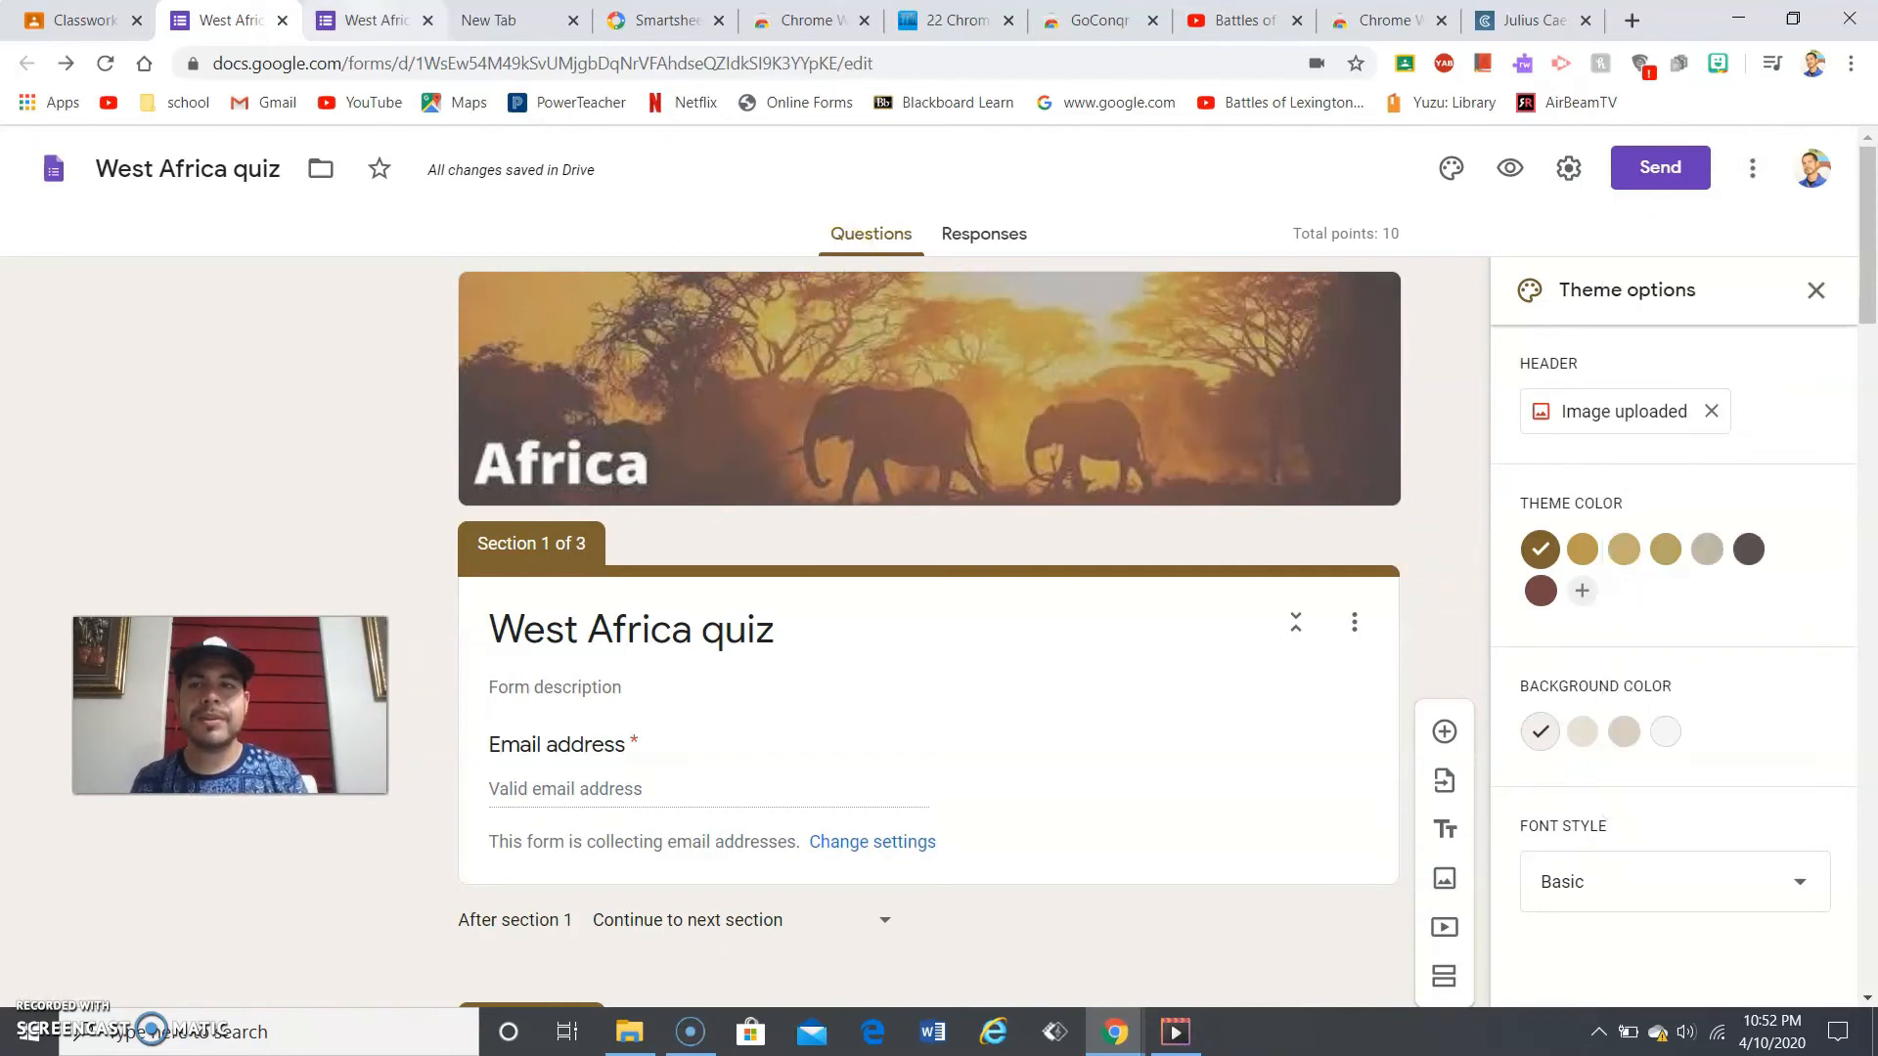
click(283, 21)
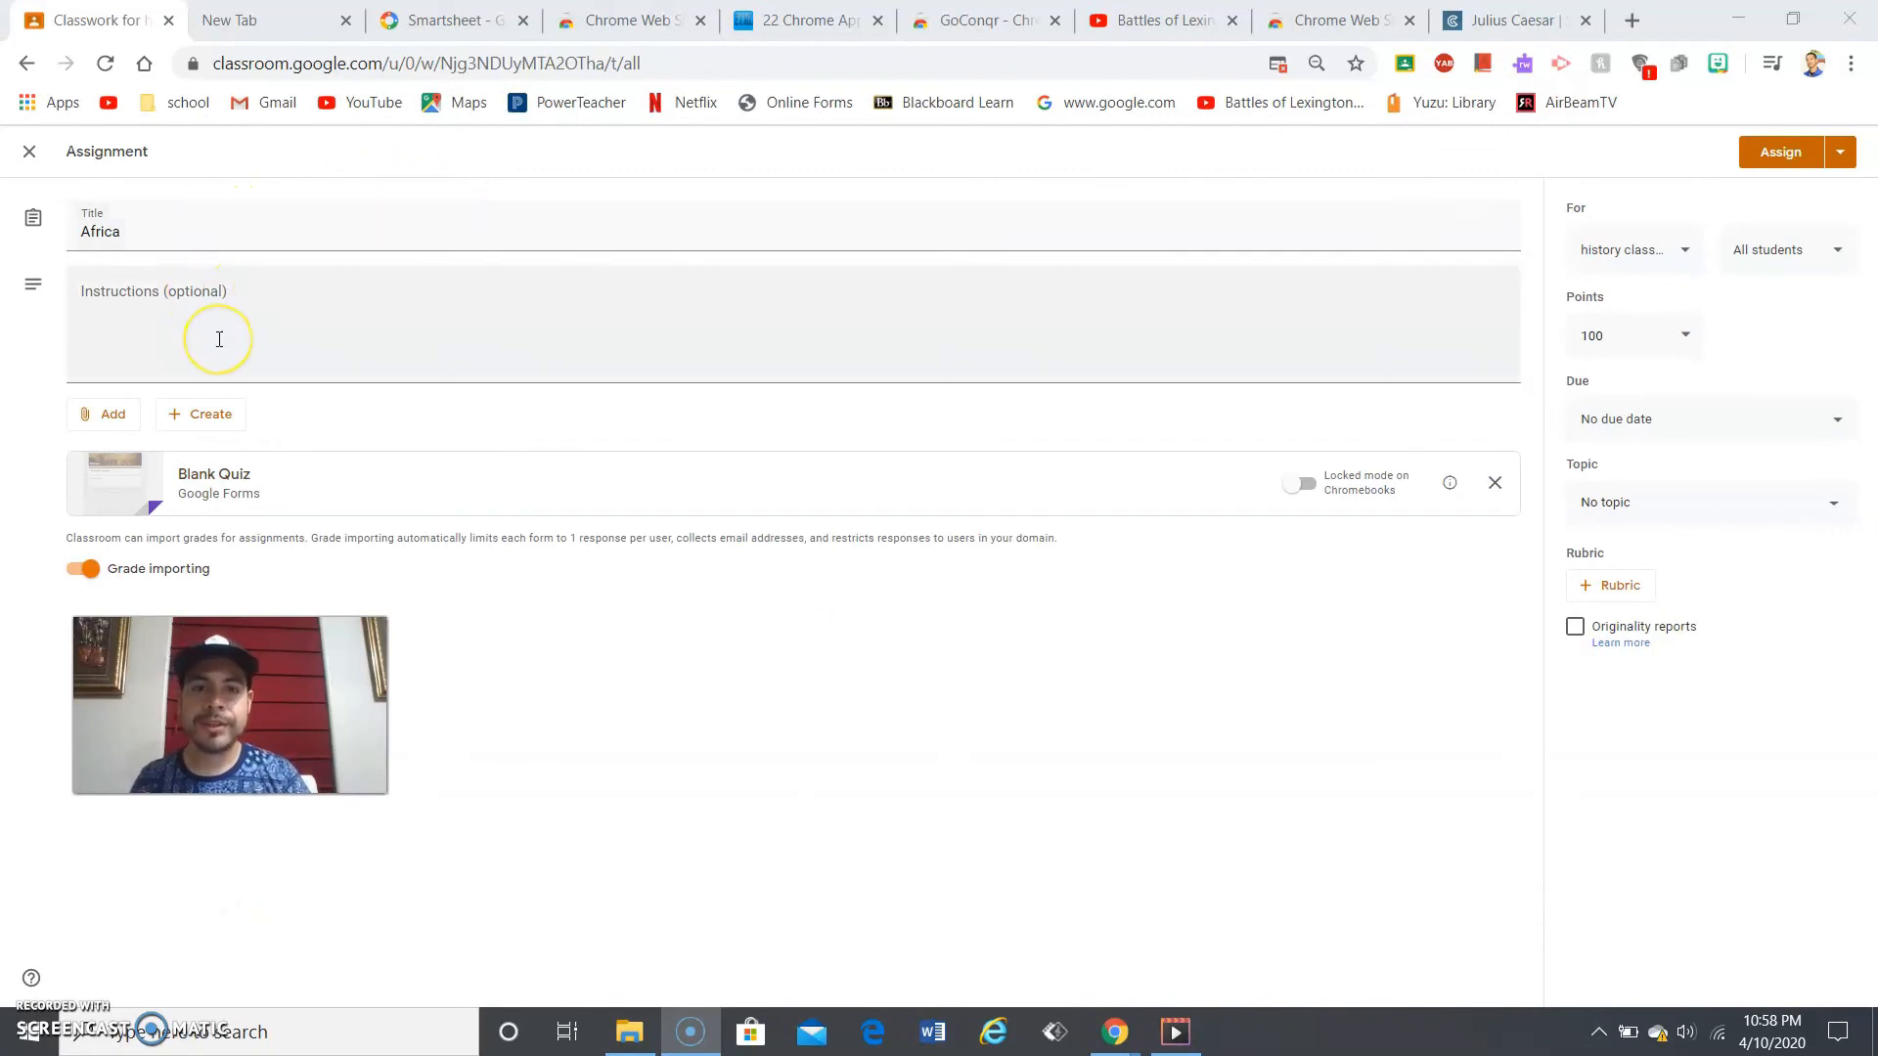
click(133, 427)
click(221, 418)
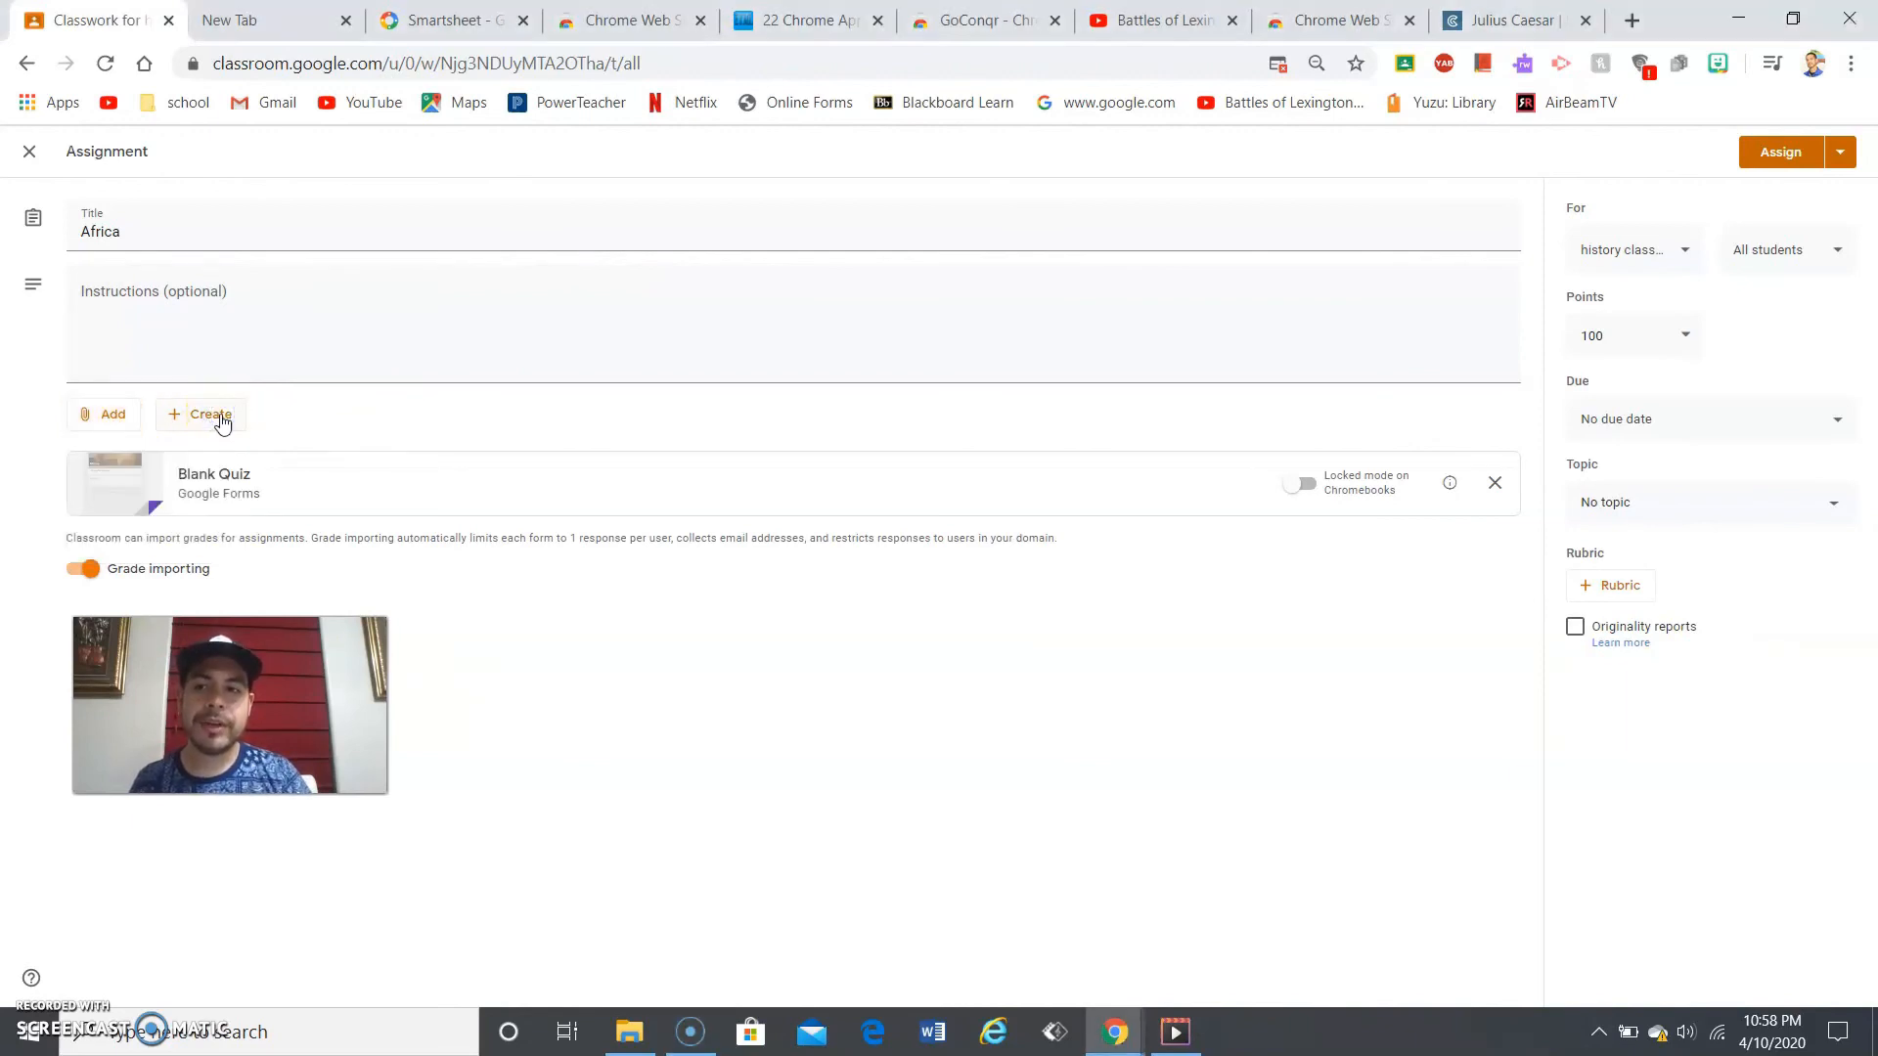
click(221, 419)
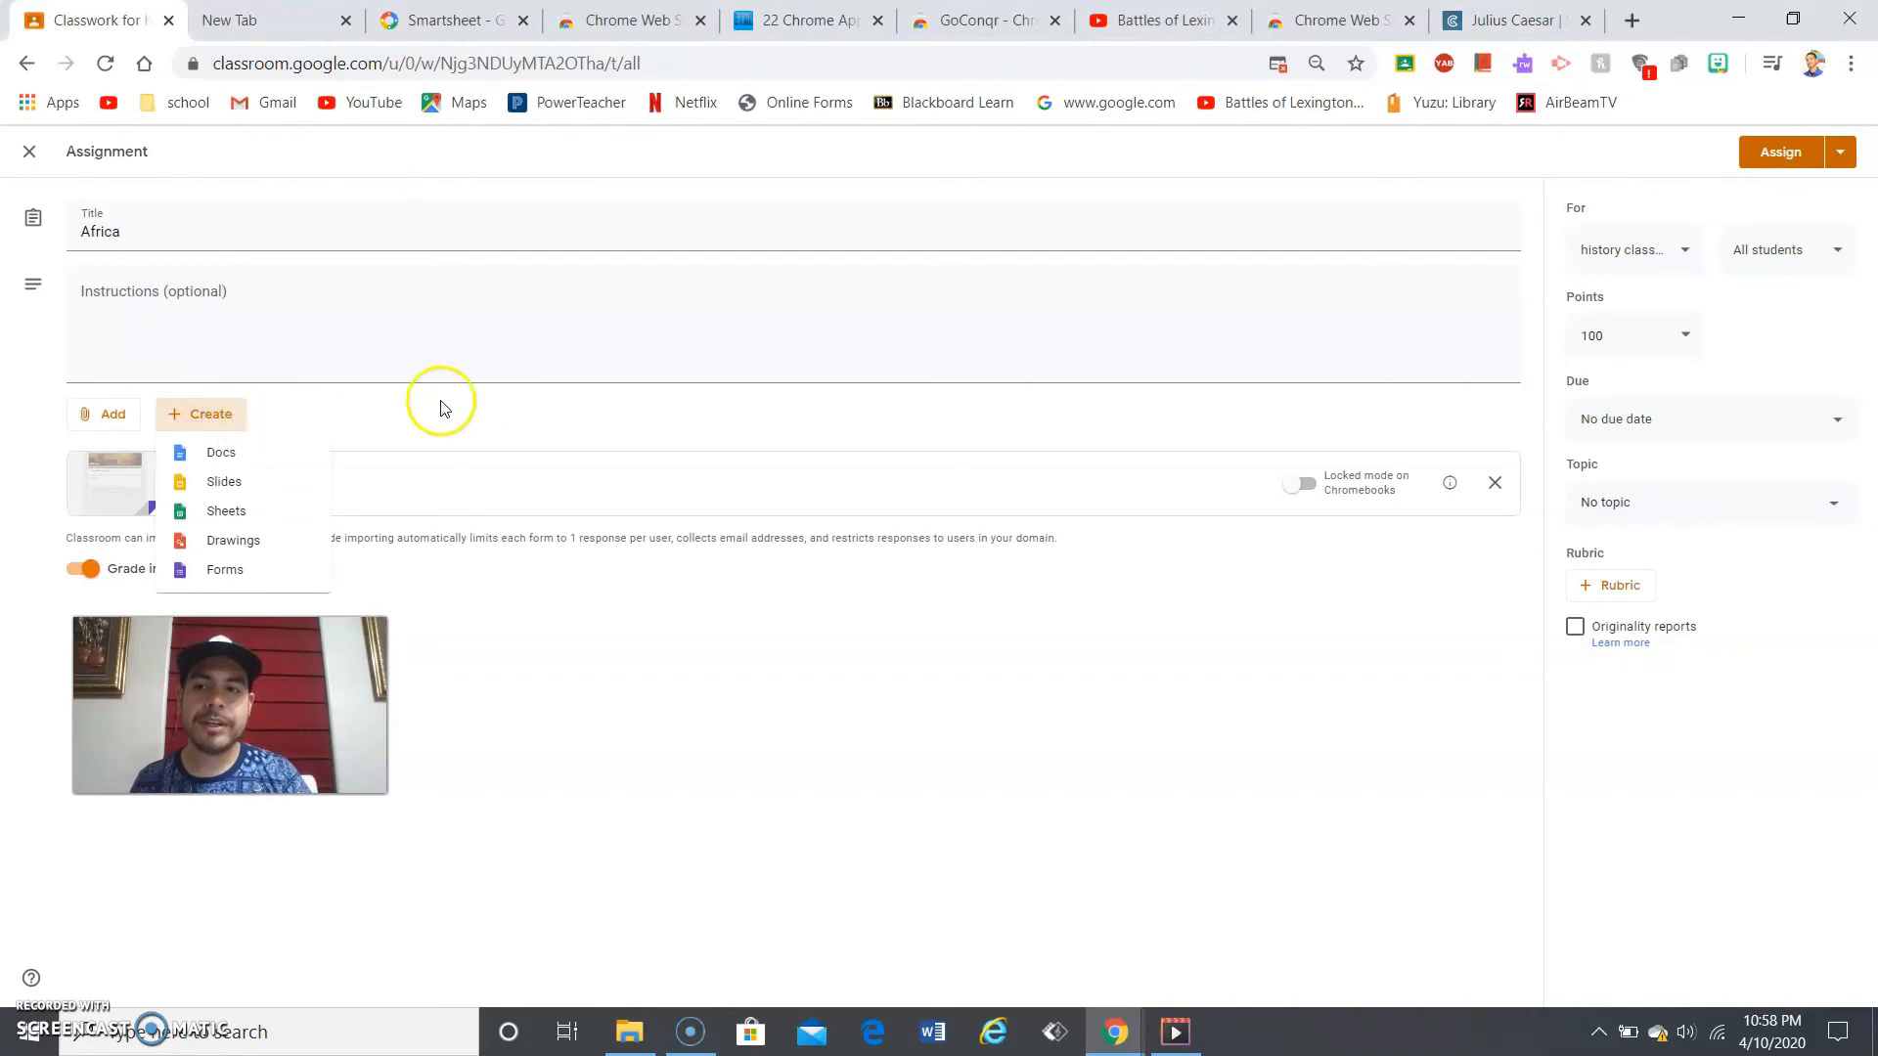
click(480, 401)
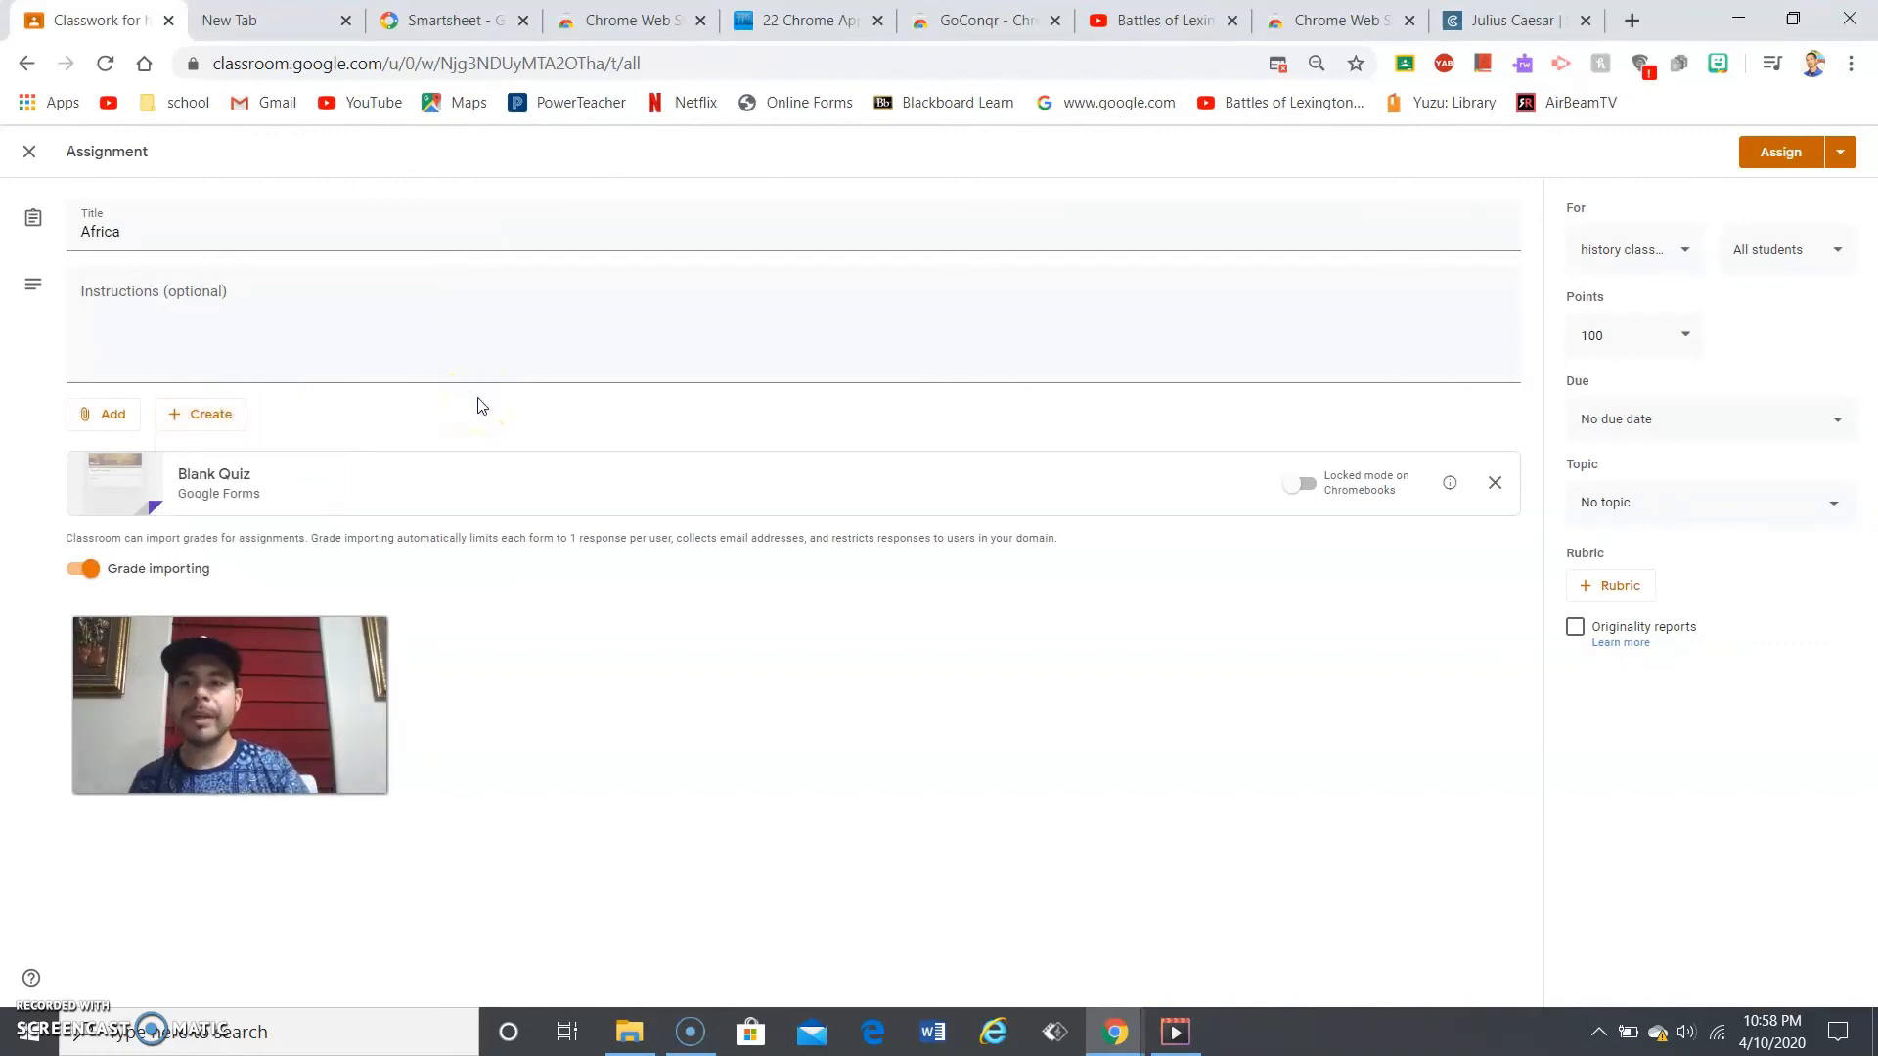
click(388, 489)
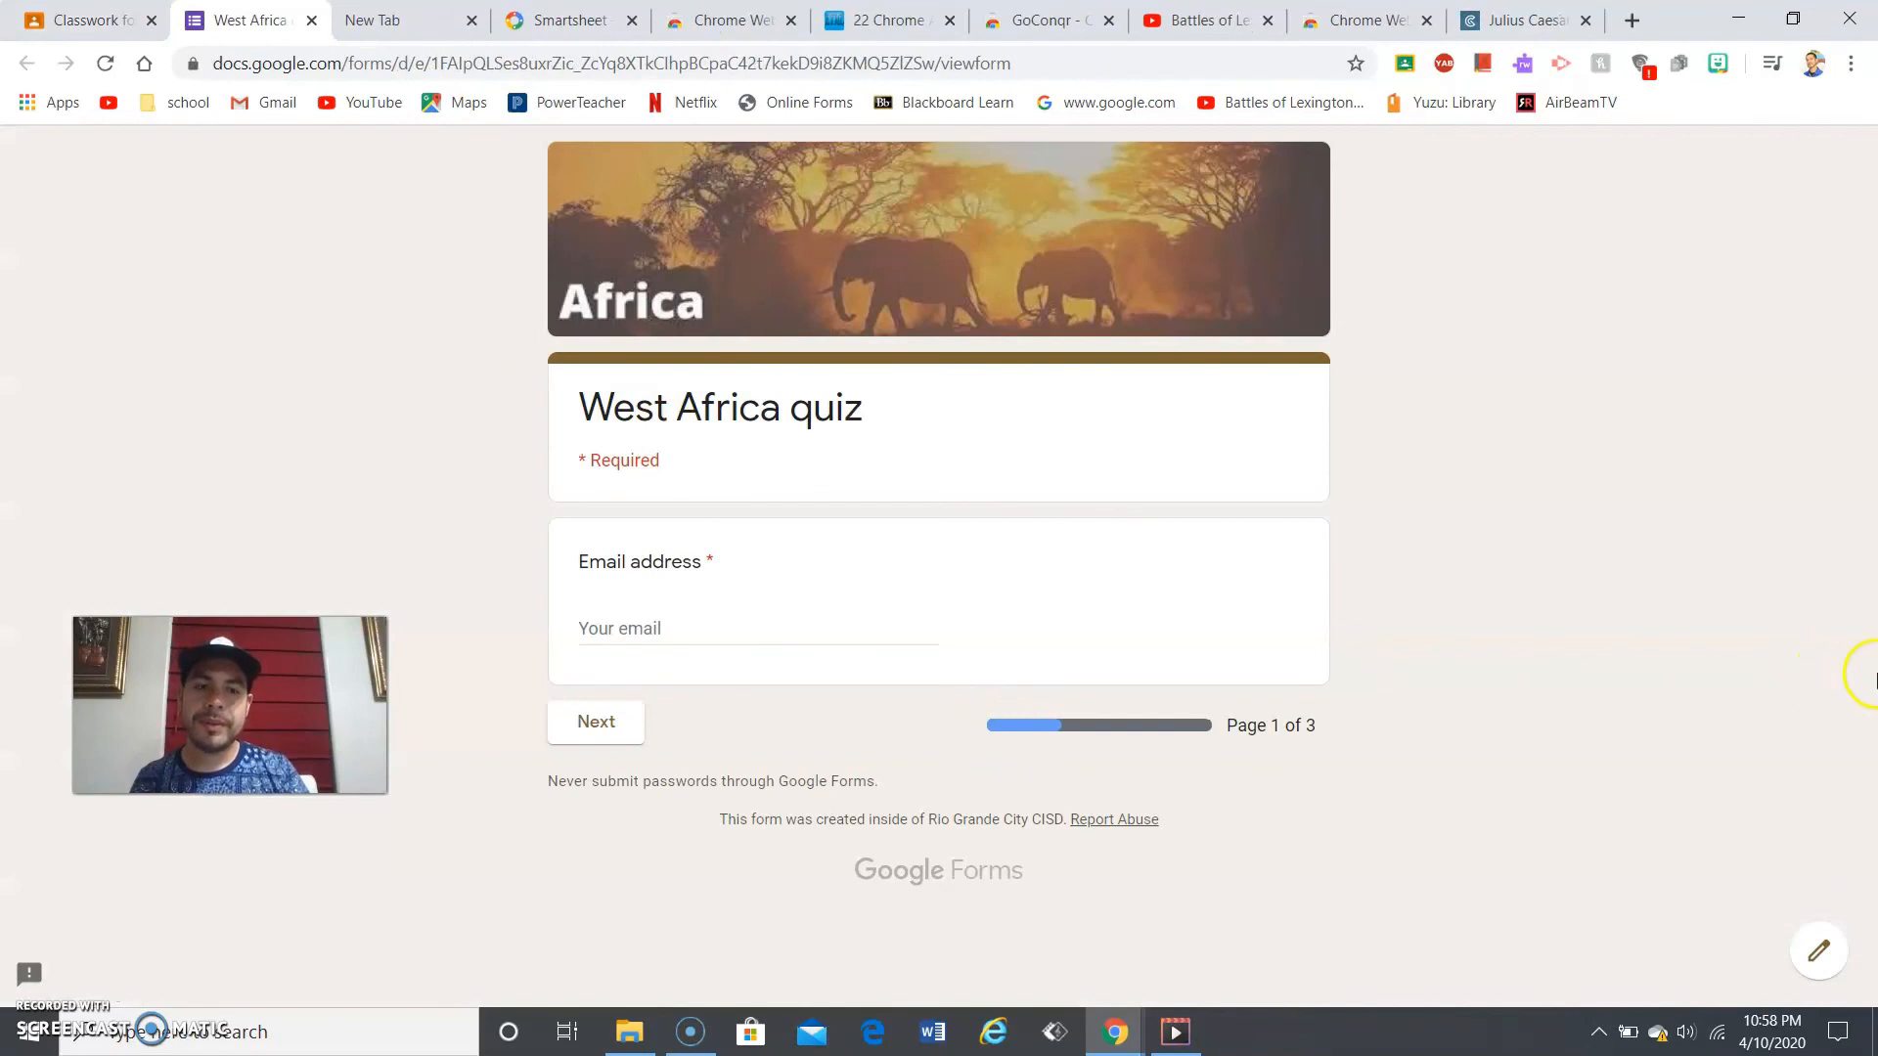
click(312, 21)
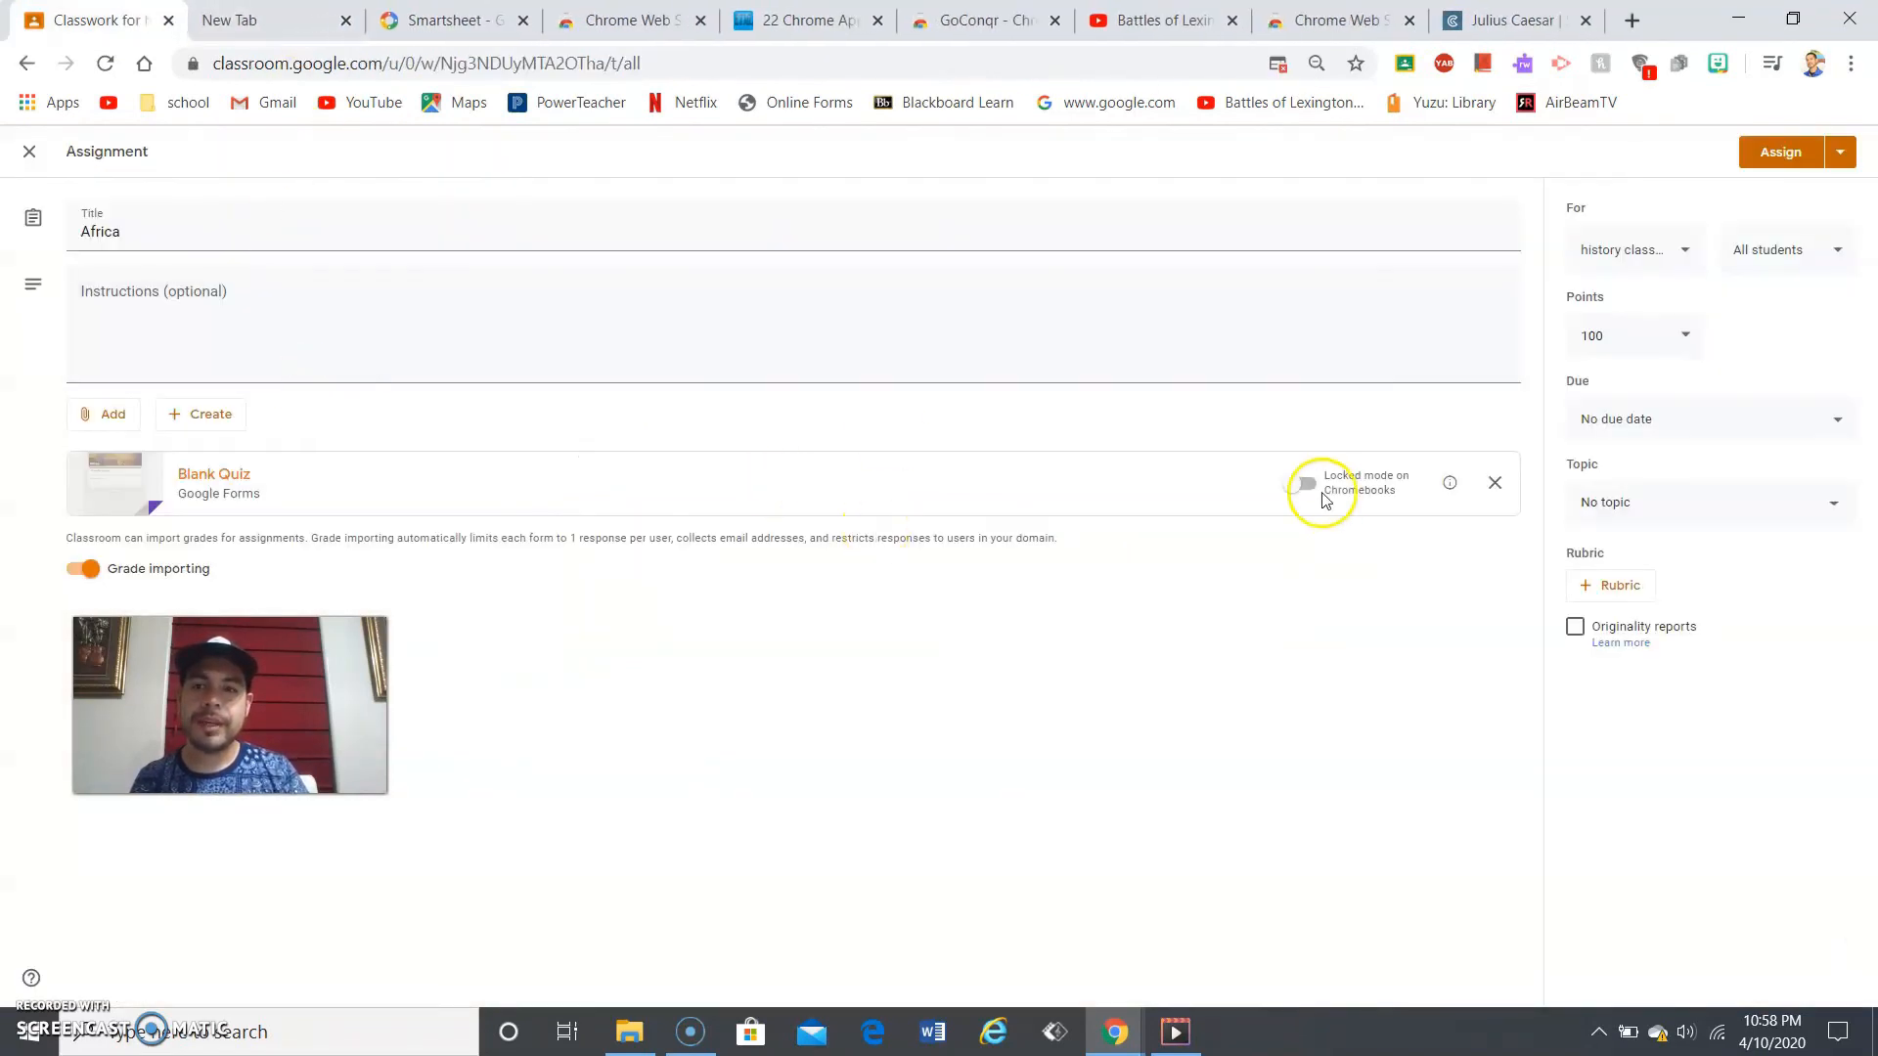
- Keep the Africa assignment going to all students and set its point value to 250
click(1676, 257)
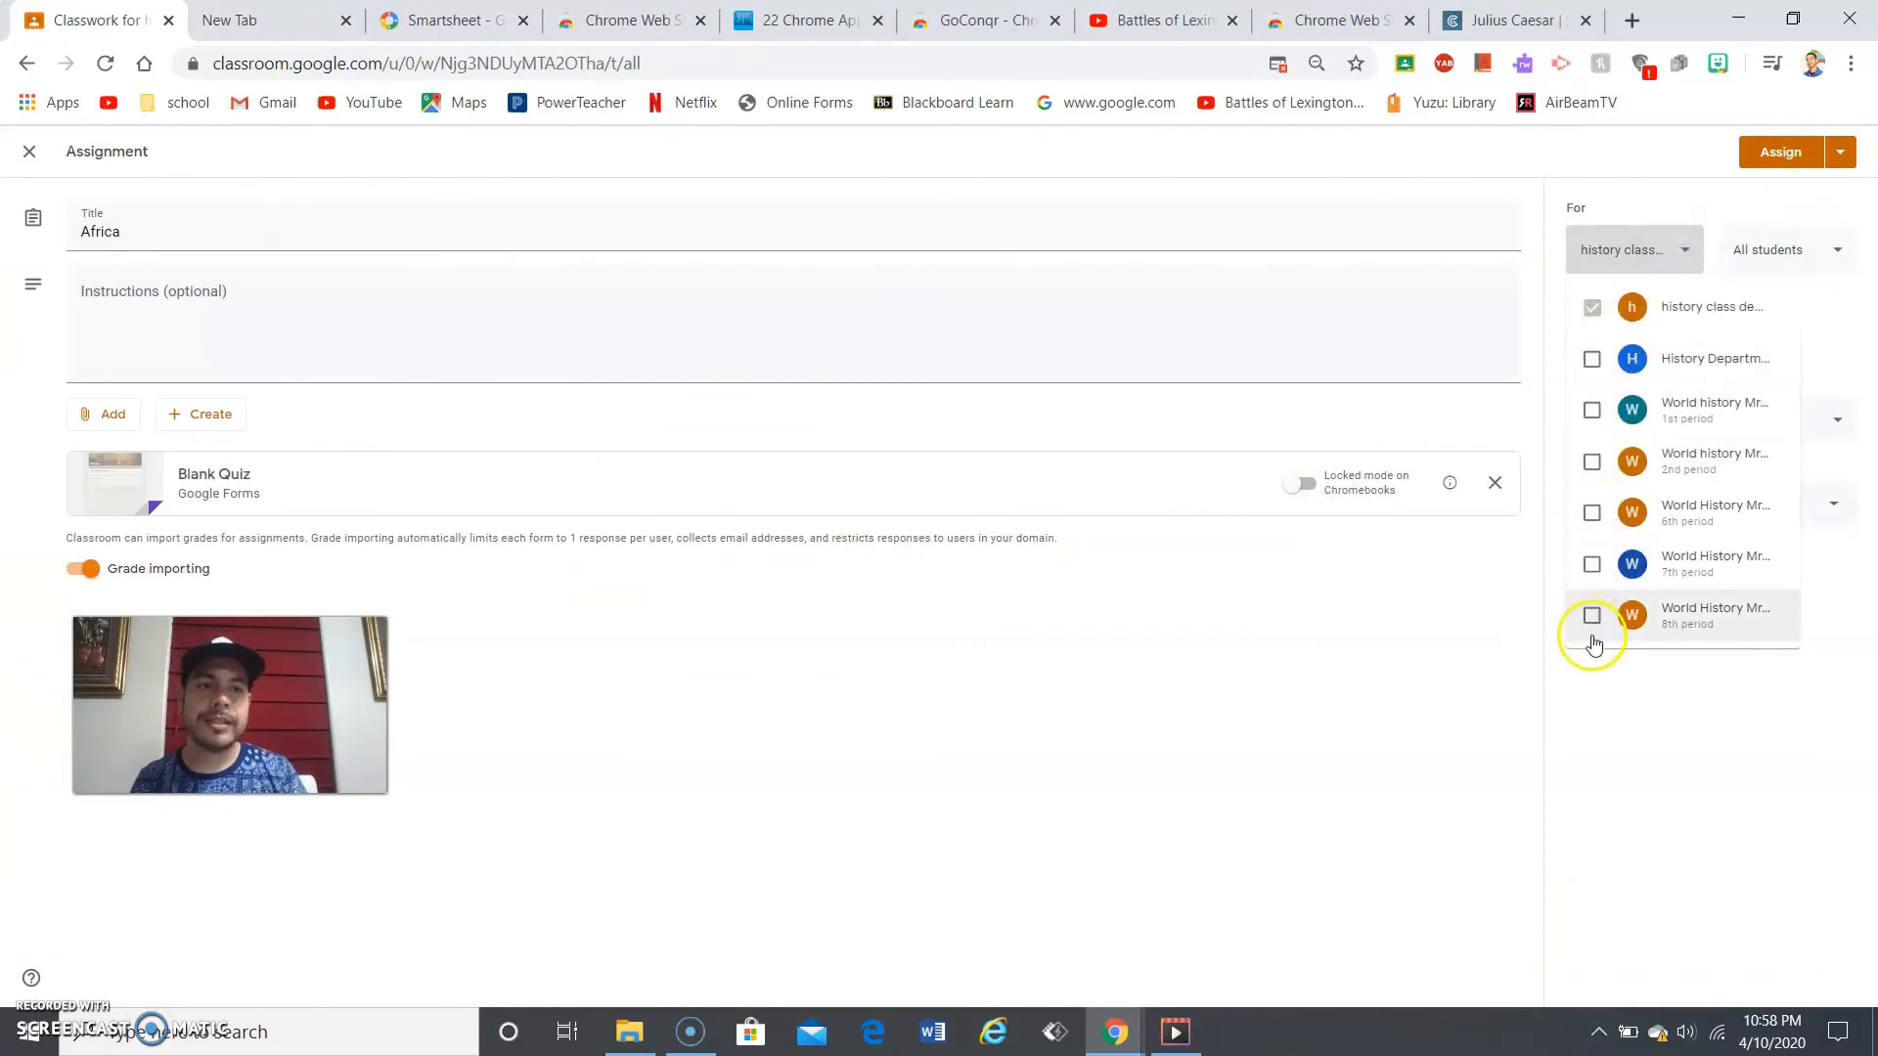
click(1773, 246)
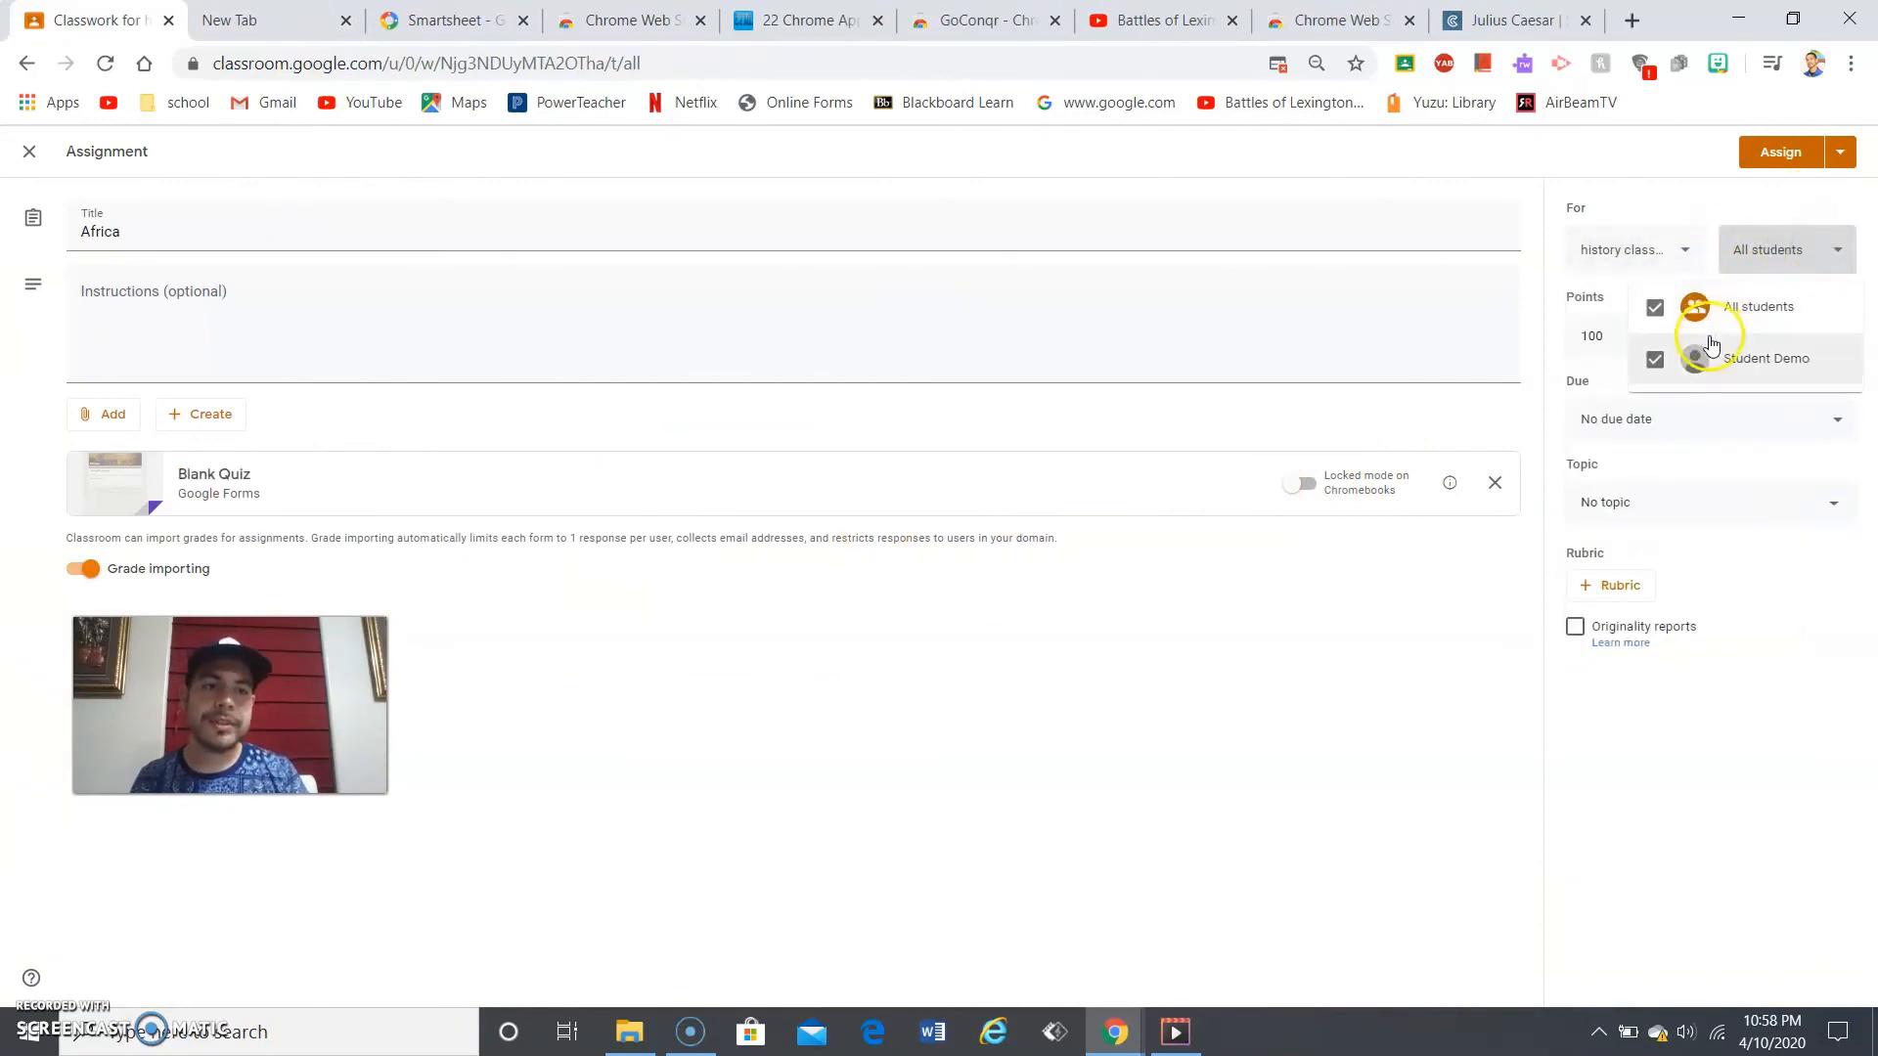
click(1825, 259)
click(1656, 331)
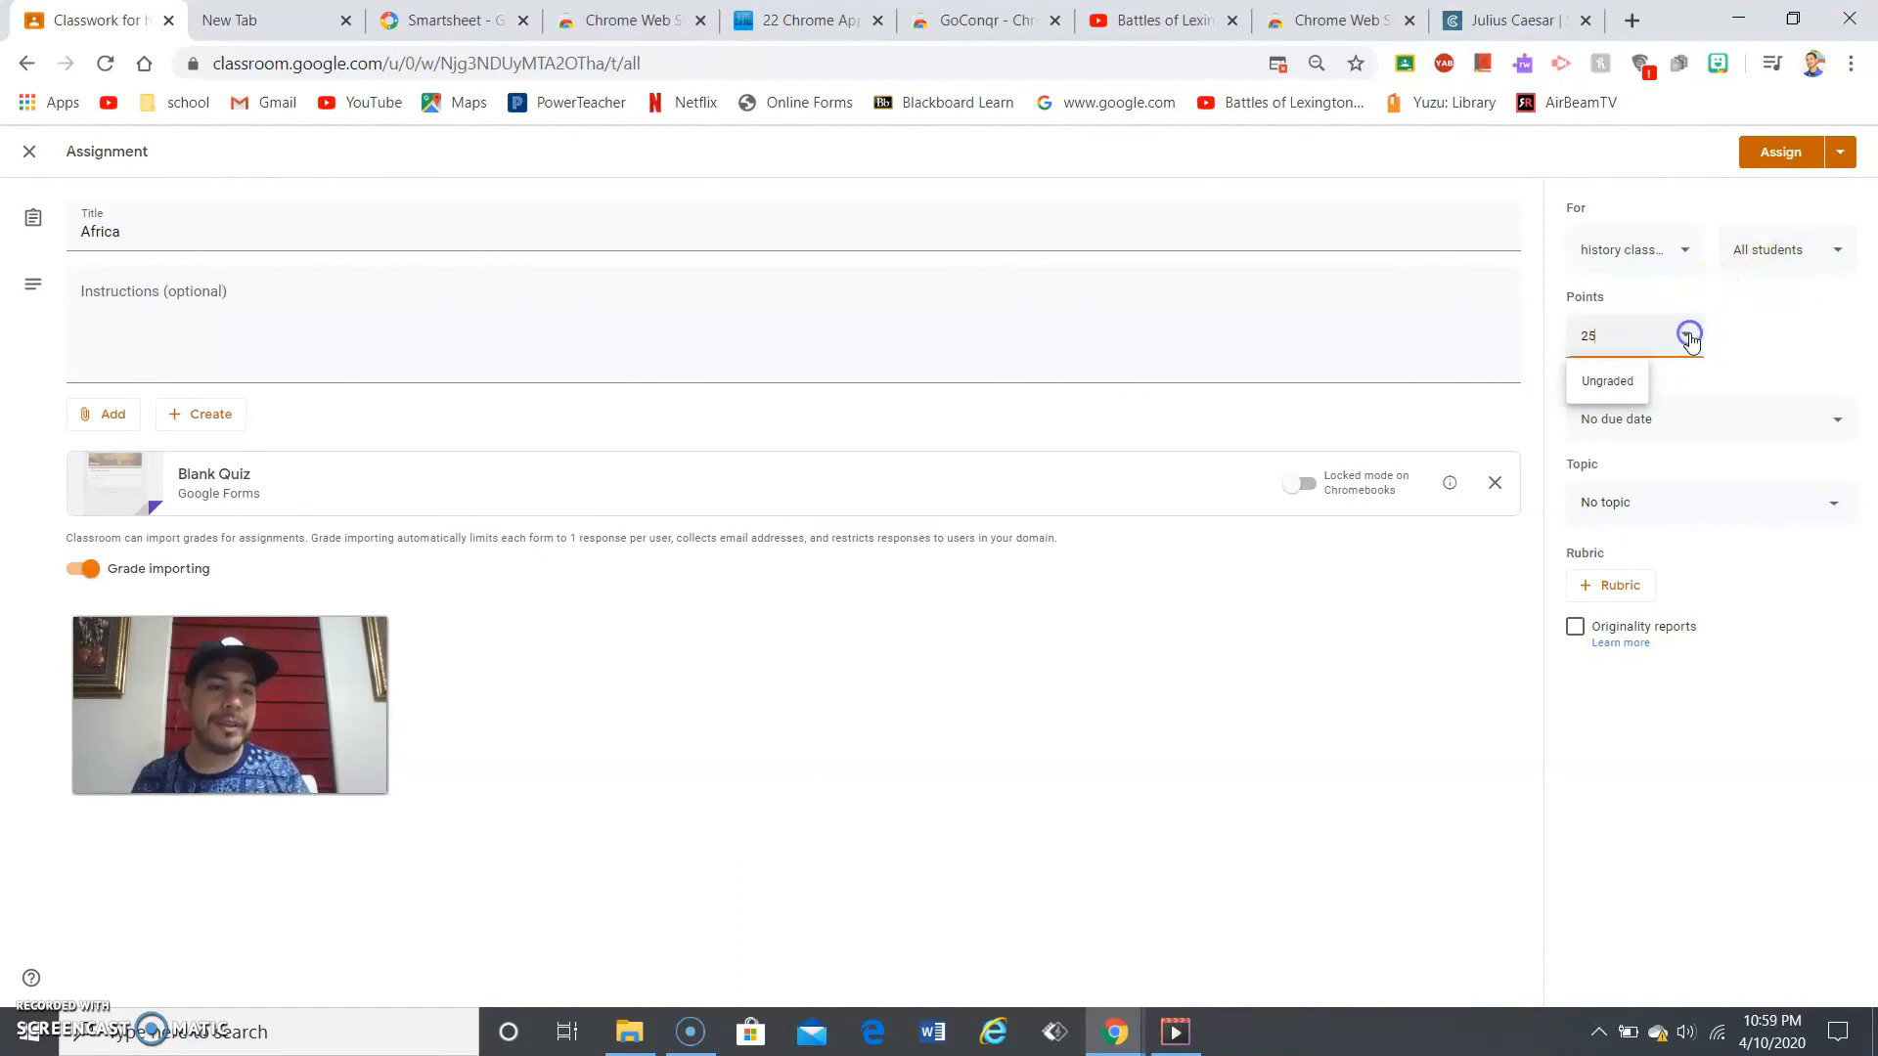
click(1613, 380)
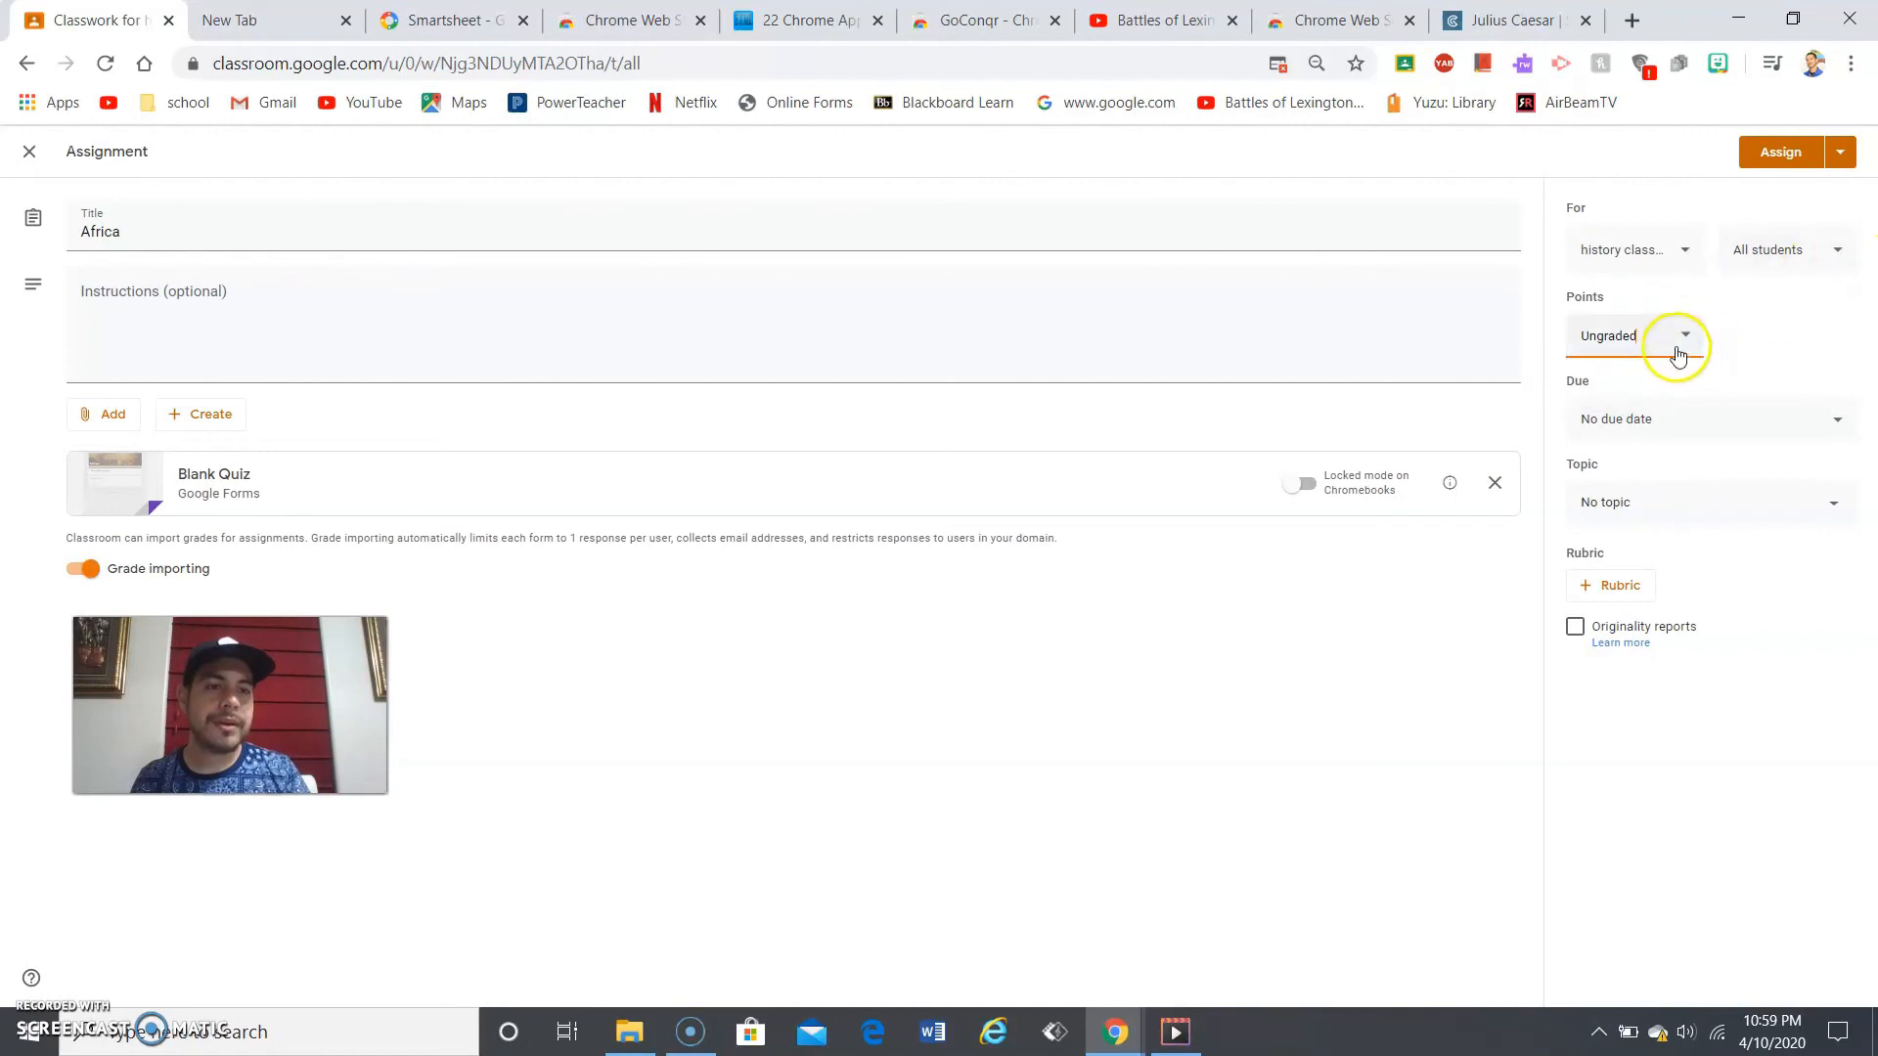
click(1646, 341)
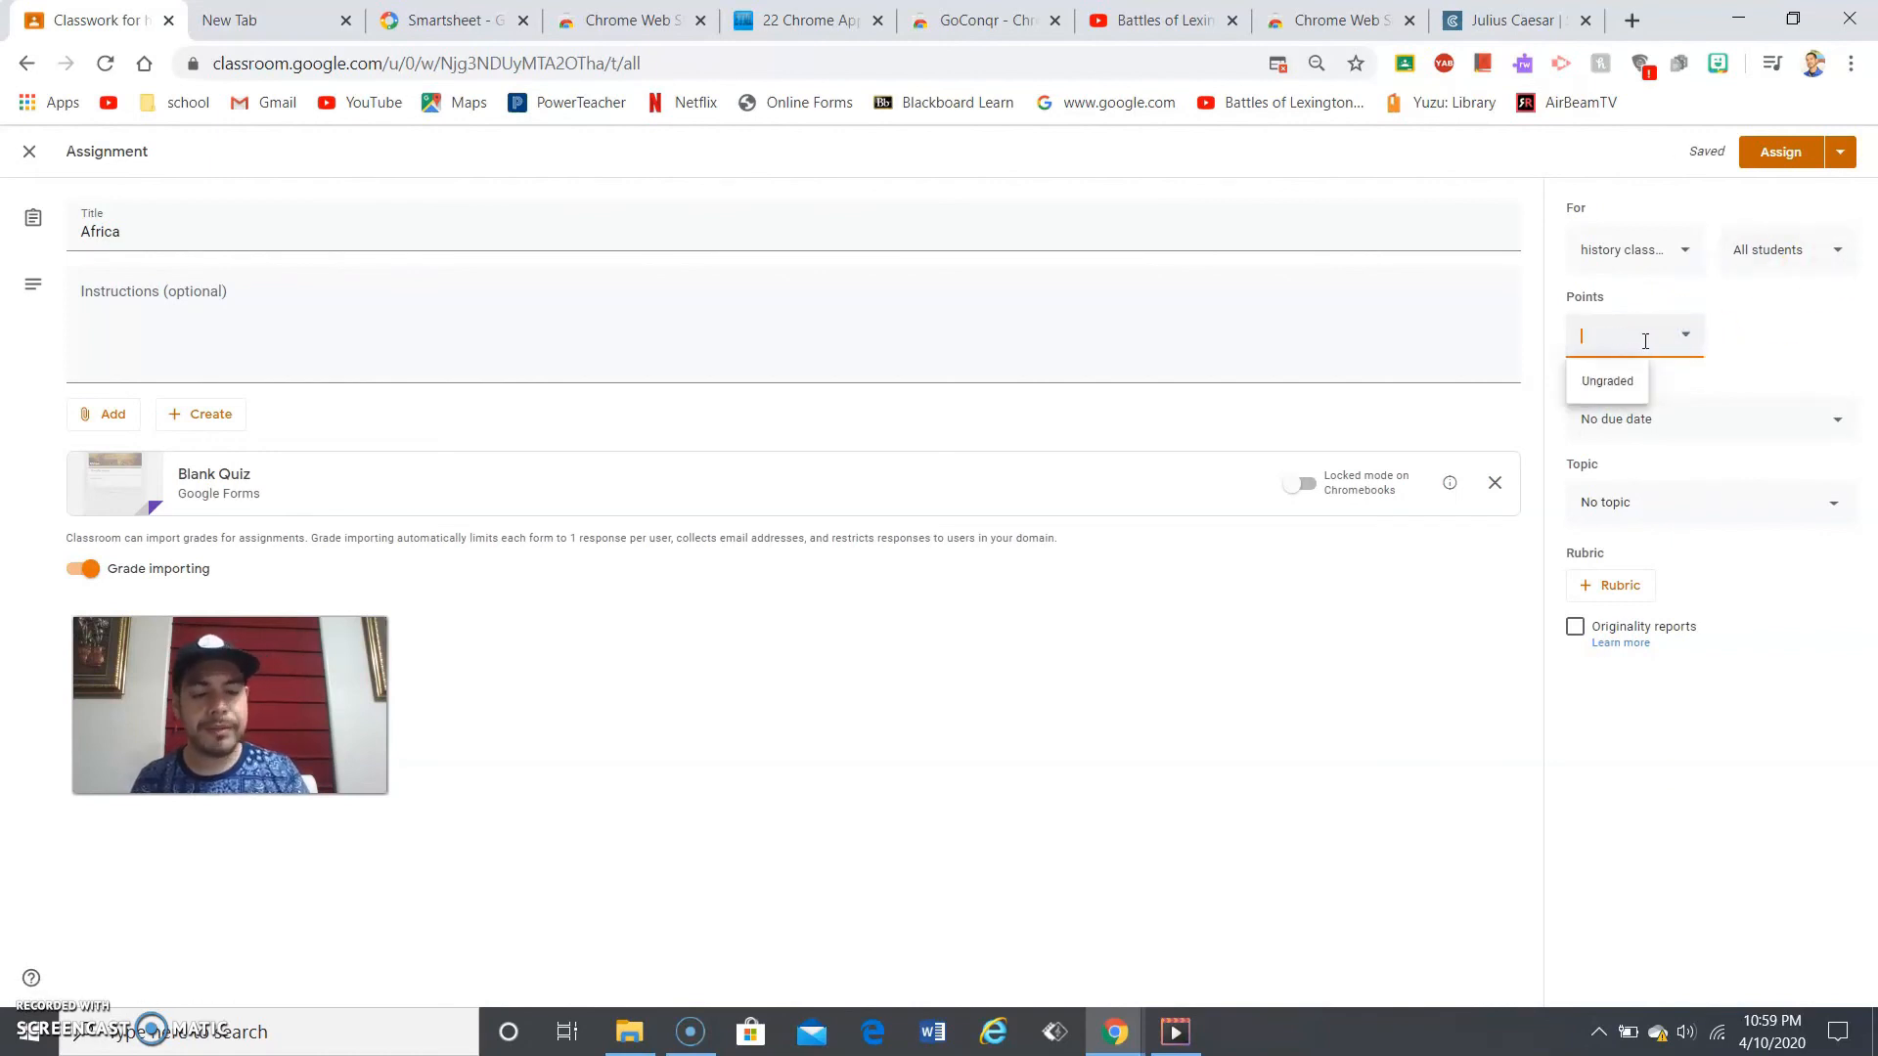
key(BackSpace)
key(BackSpace)
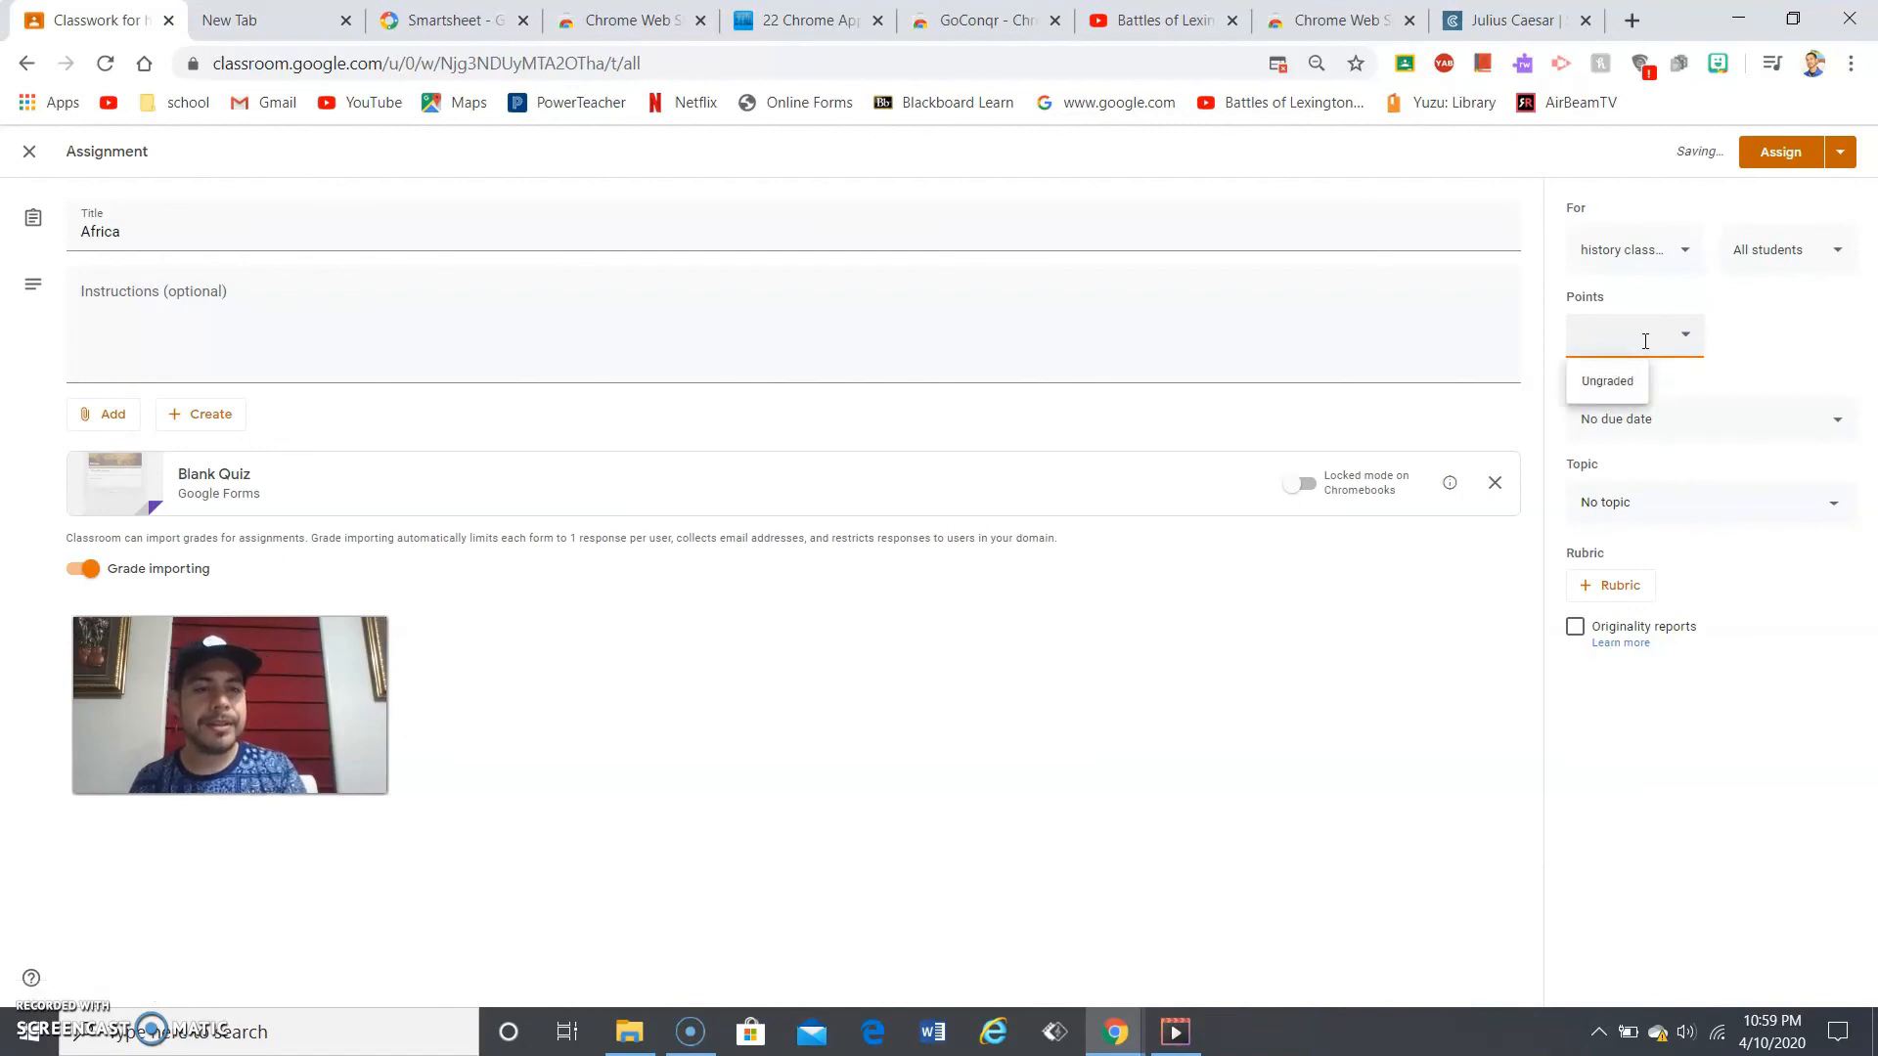
click(1769, 354)
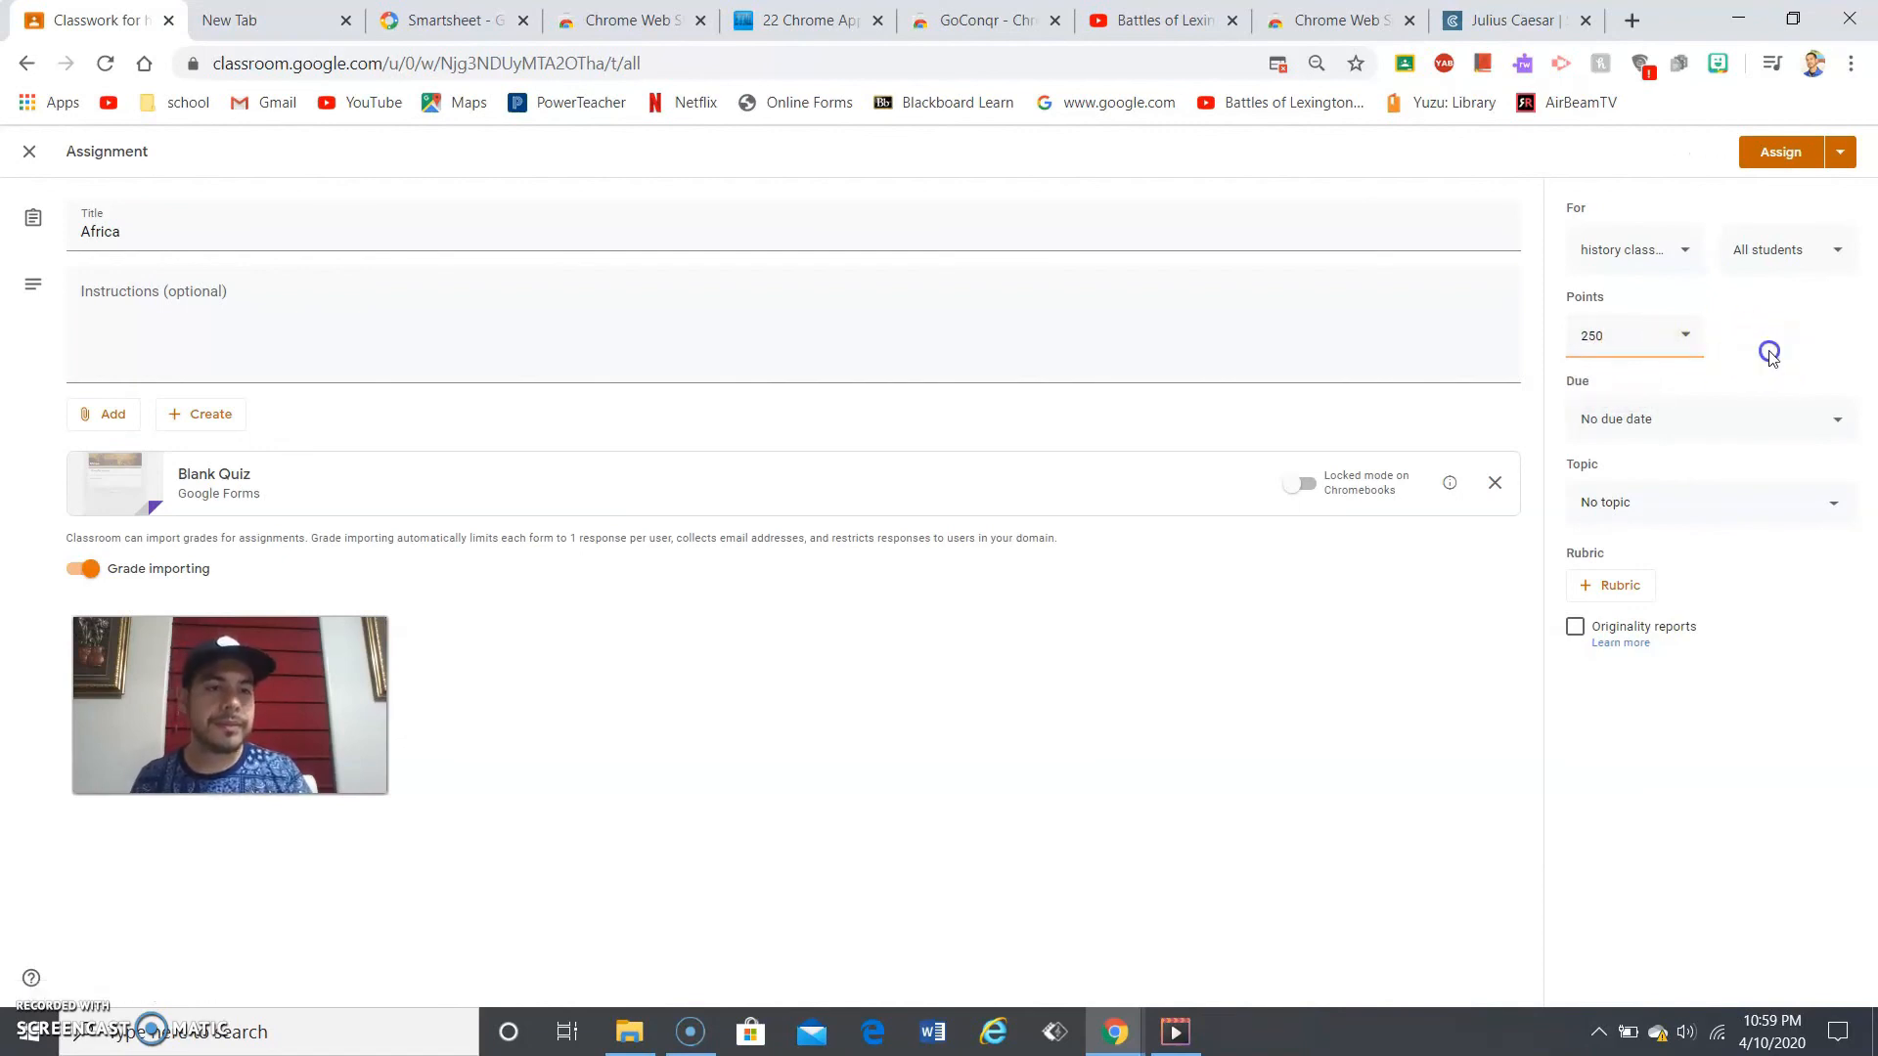
- Back out of scheduling and assign Africa to the class now, confirming the post
click(1839, 153)
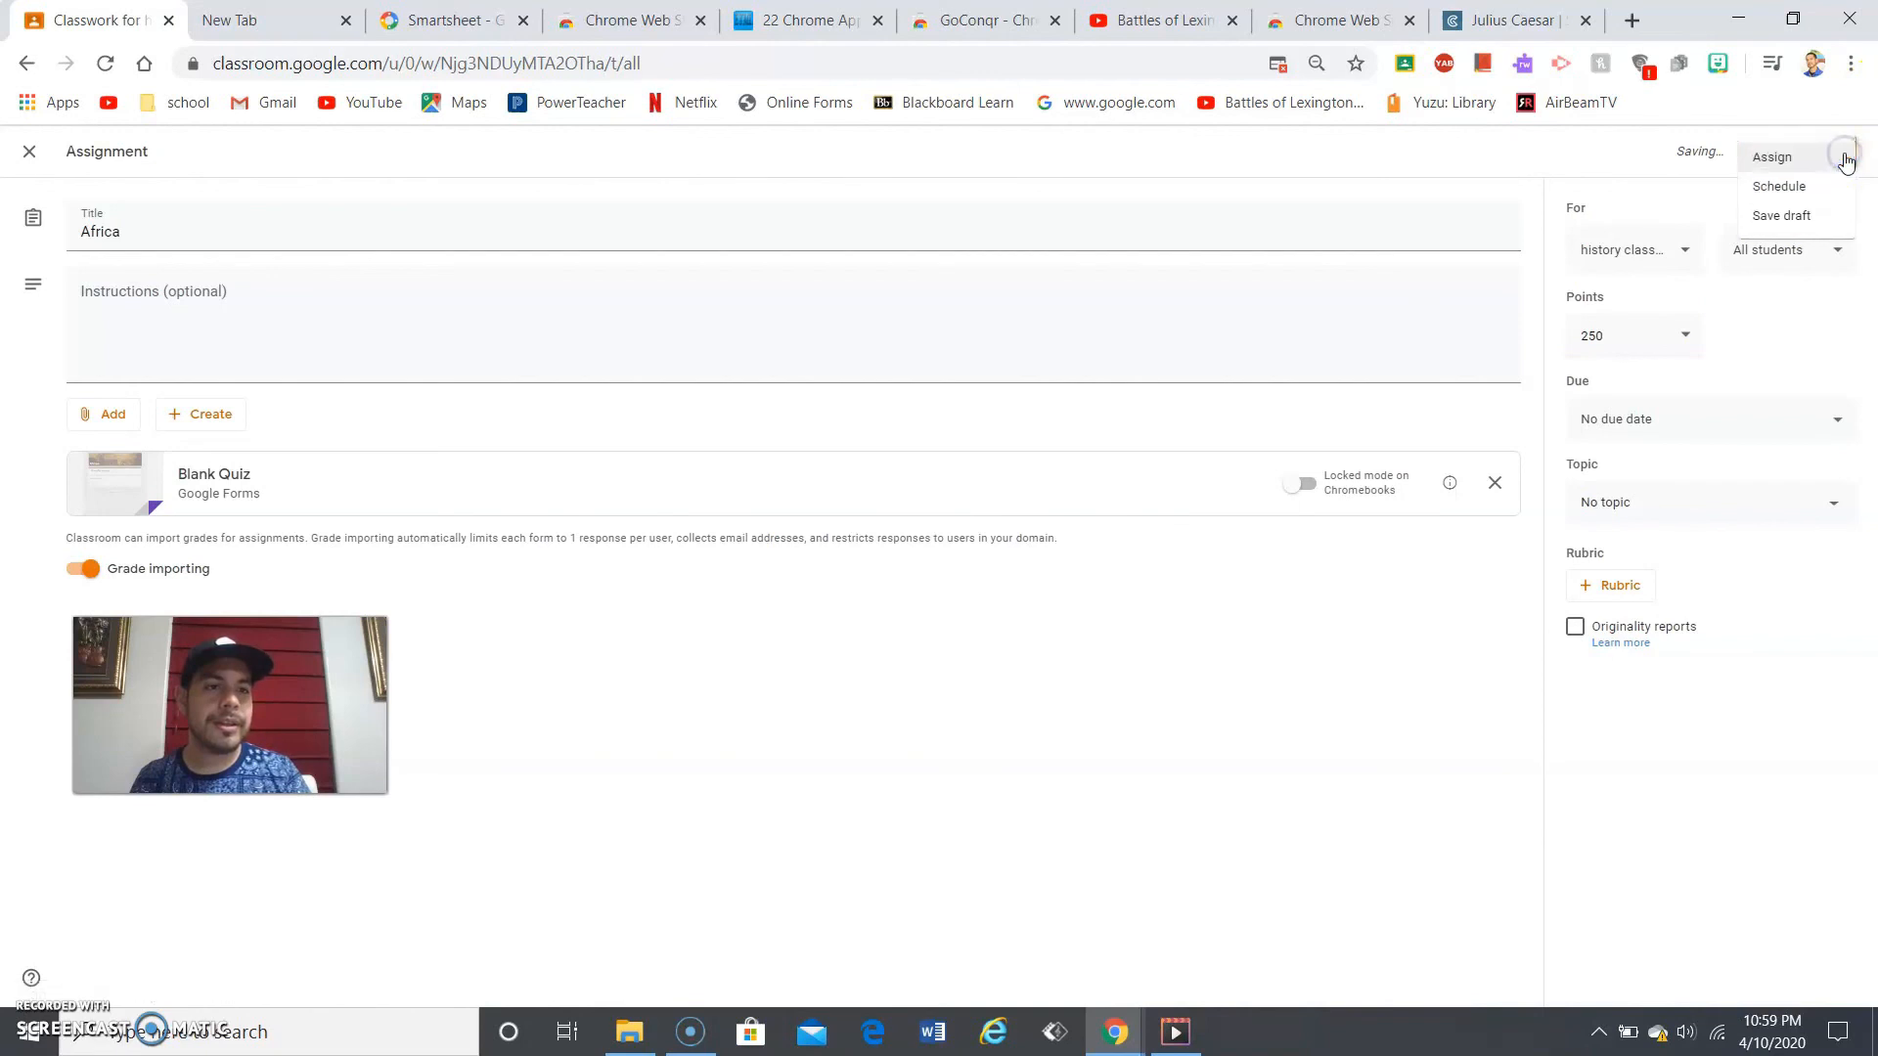
click(1802, 186)
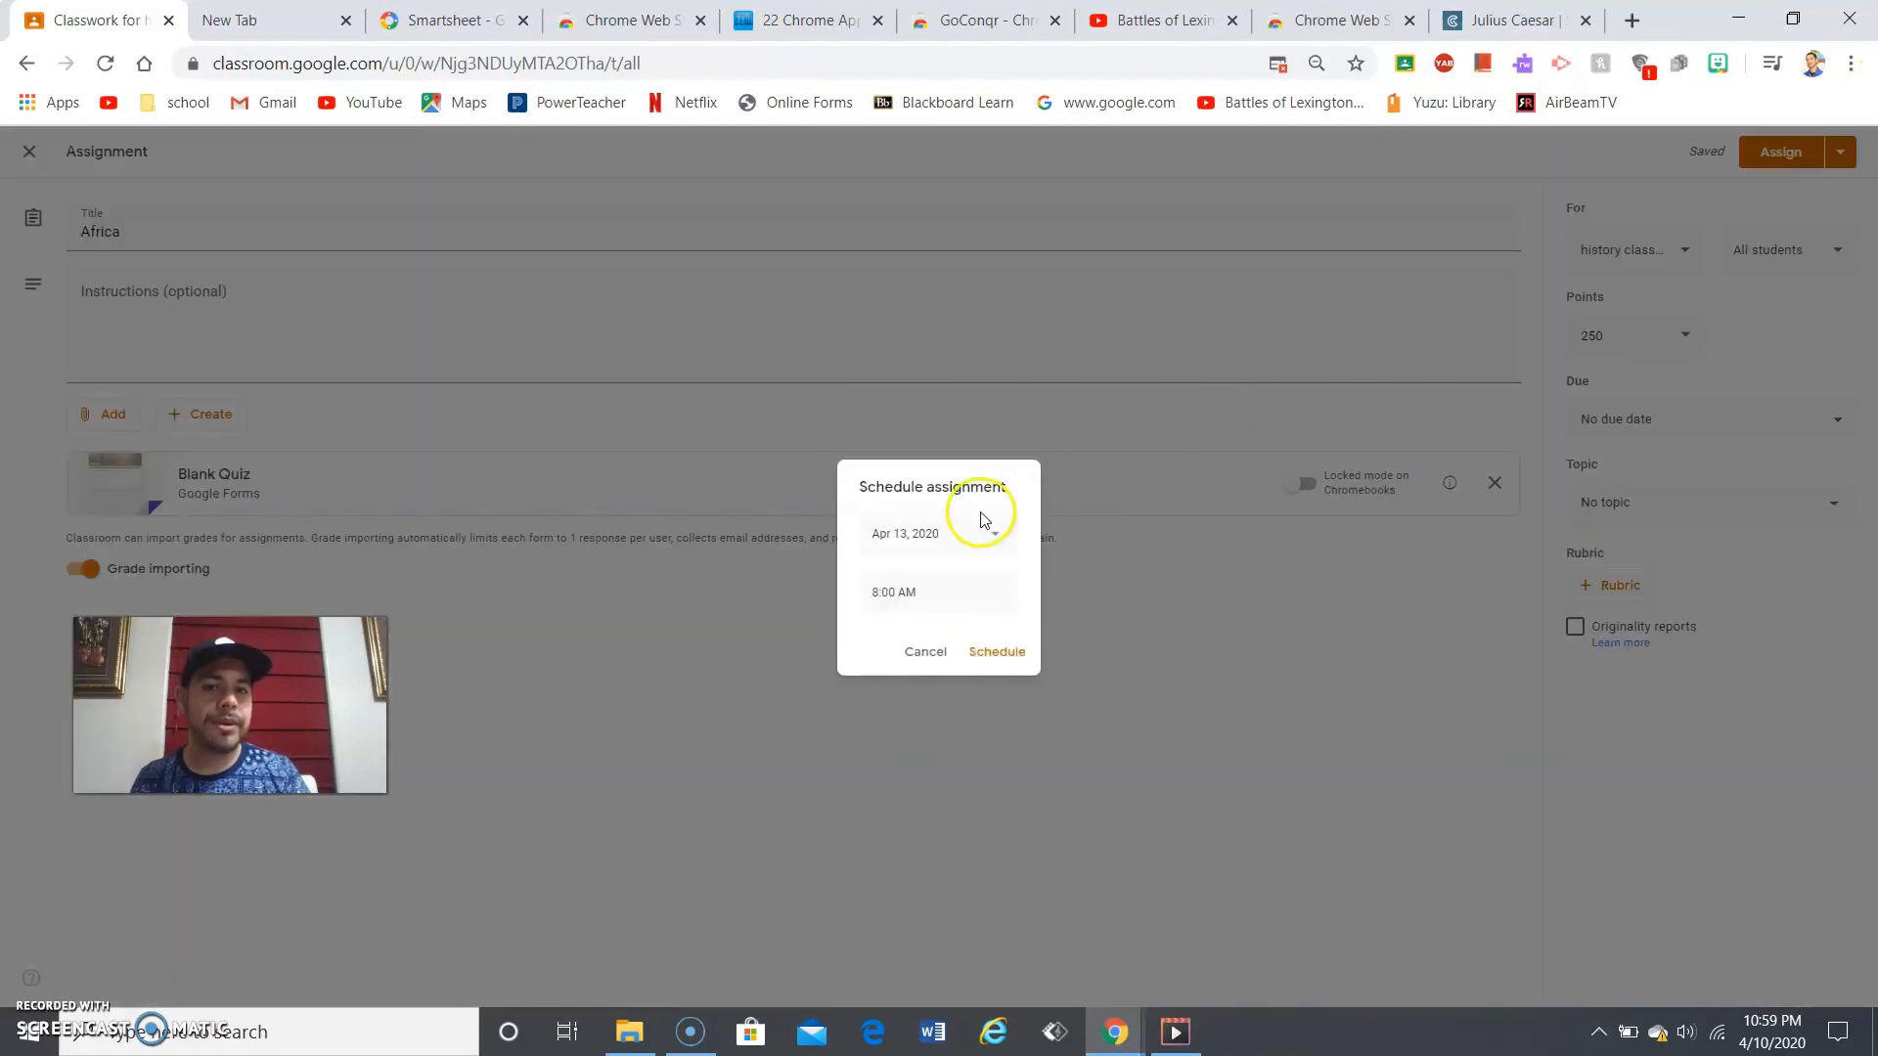
click(929, 654)
click(1839, 152)
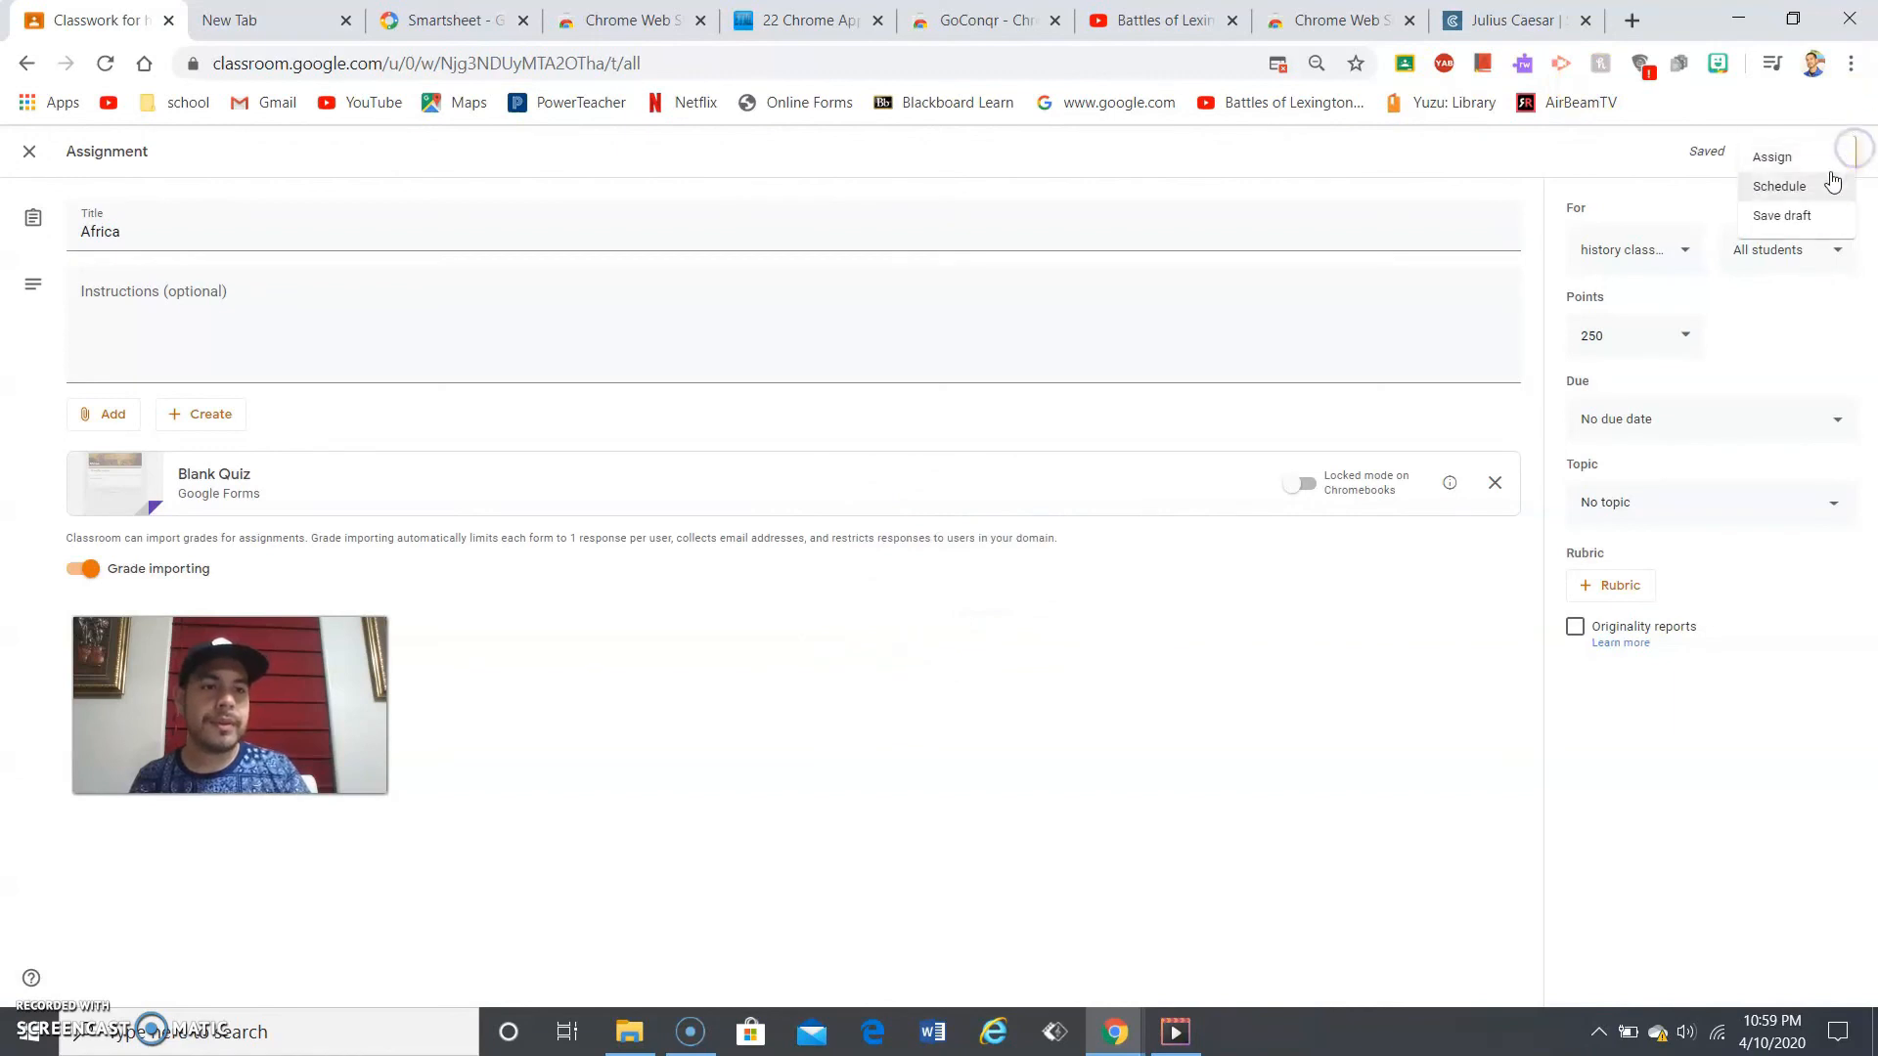
click(1671, 137)
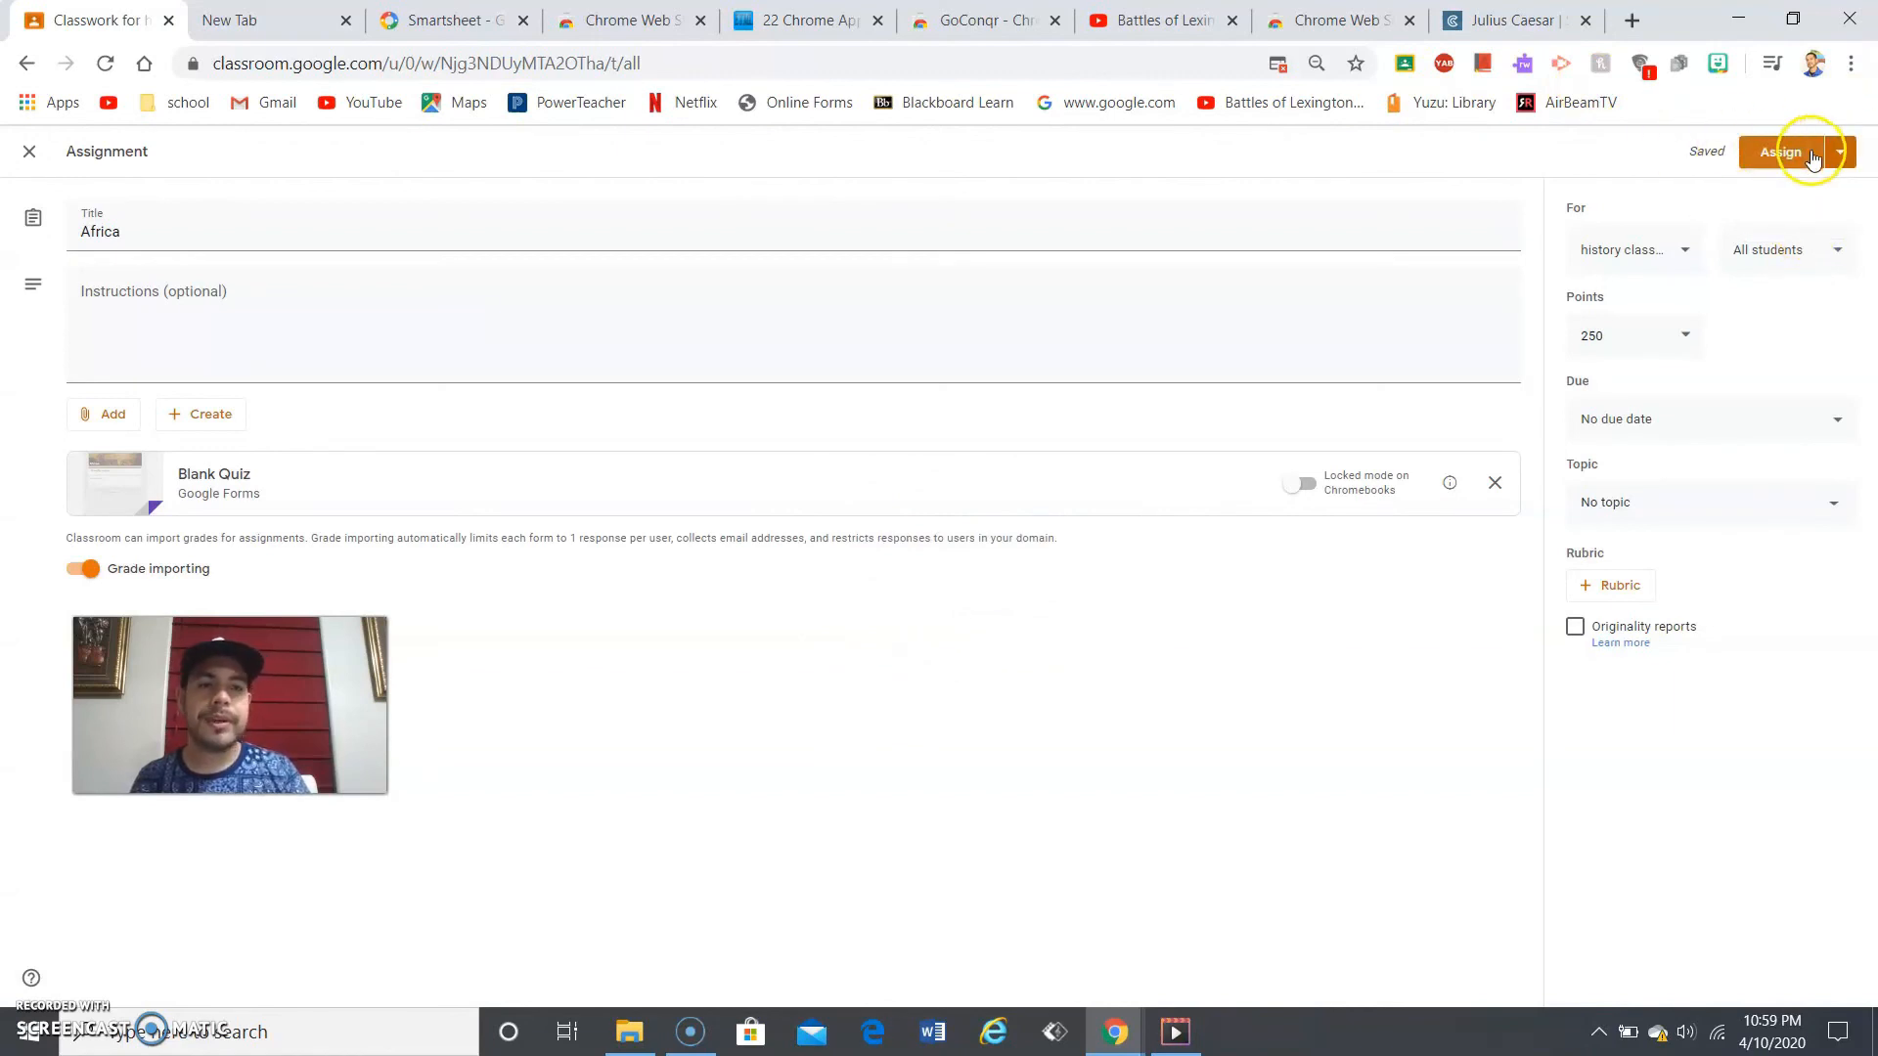
click(1811, 157)
click(1045, 617)
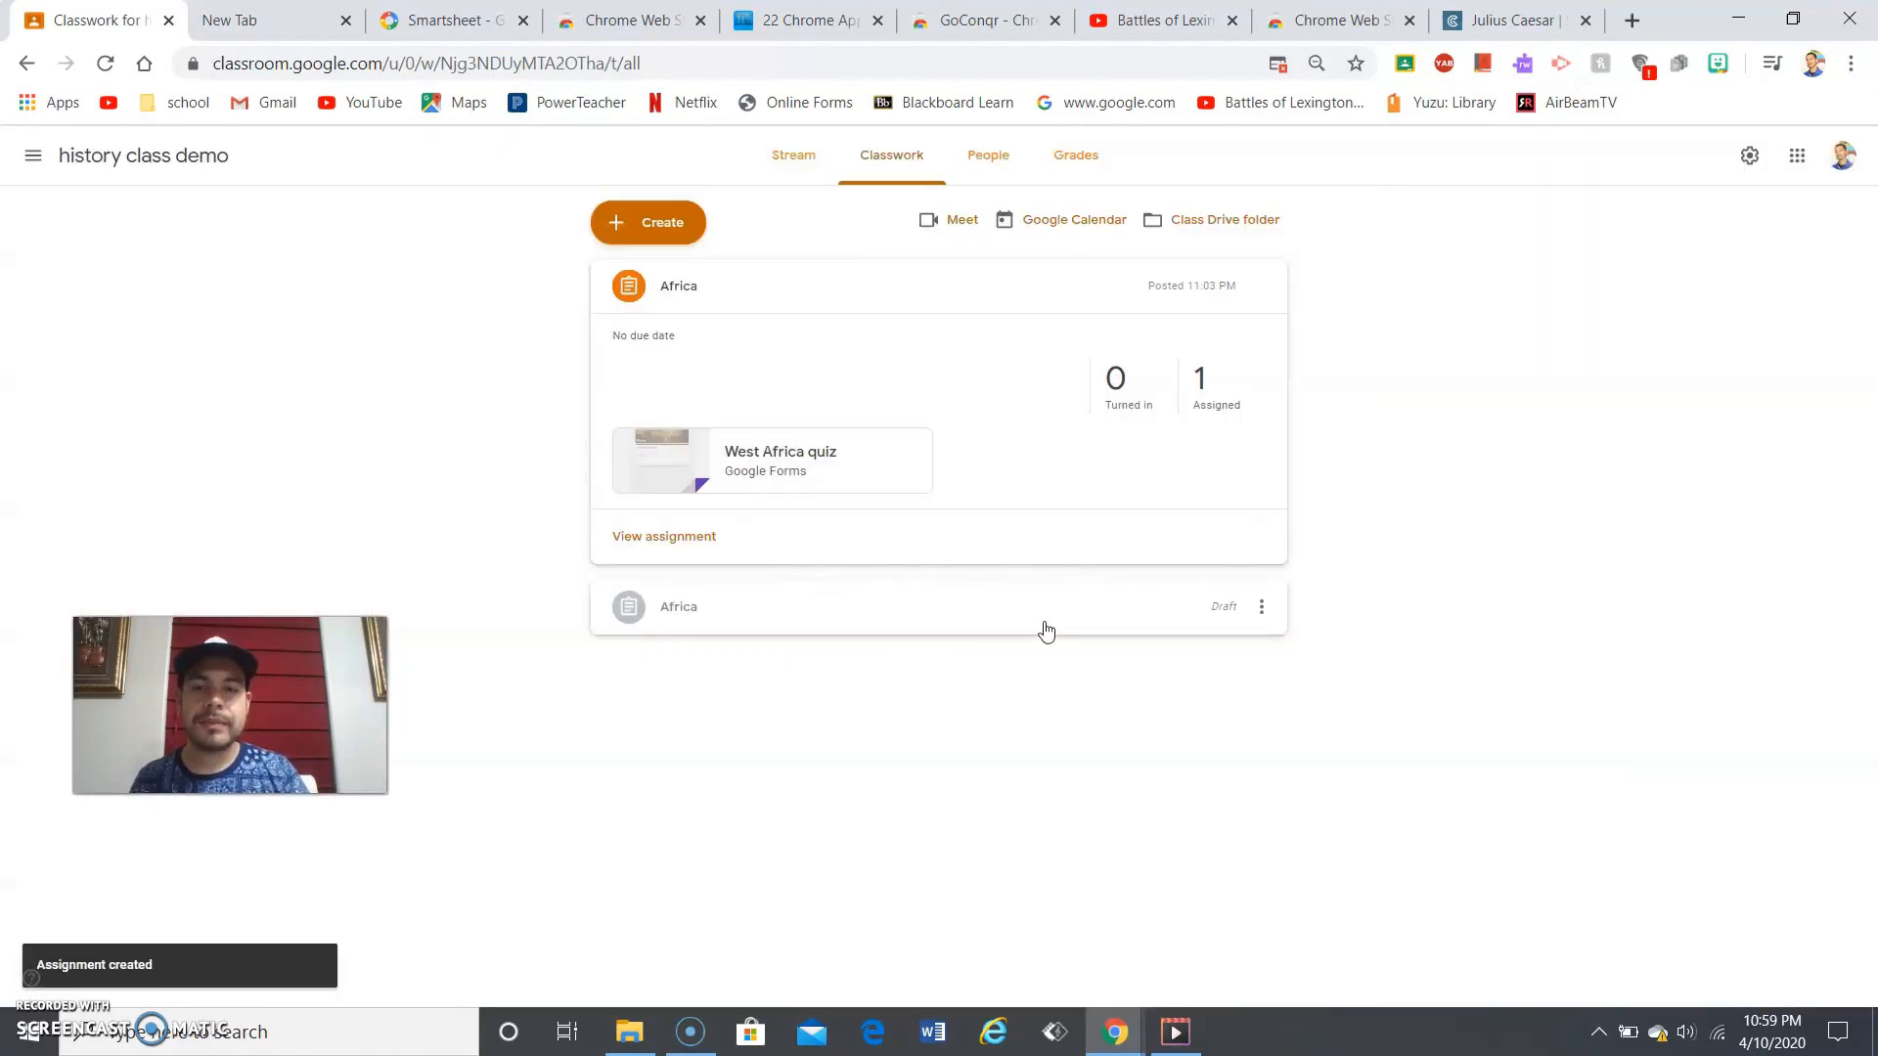
- Expand the posted Africa card on Classwork, then switch to the student's incognito window
click(902, 627)
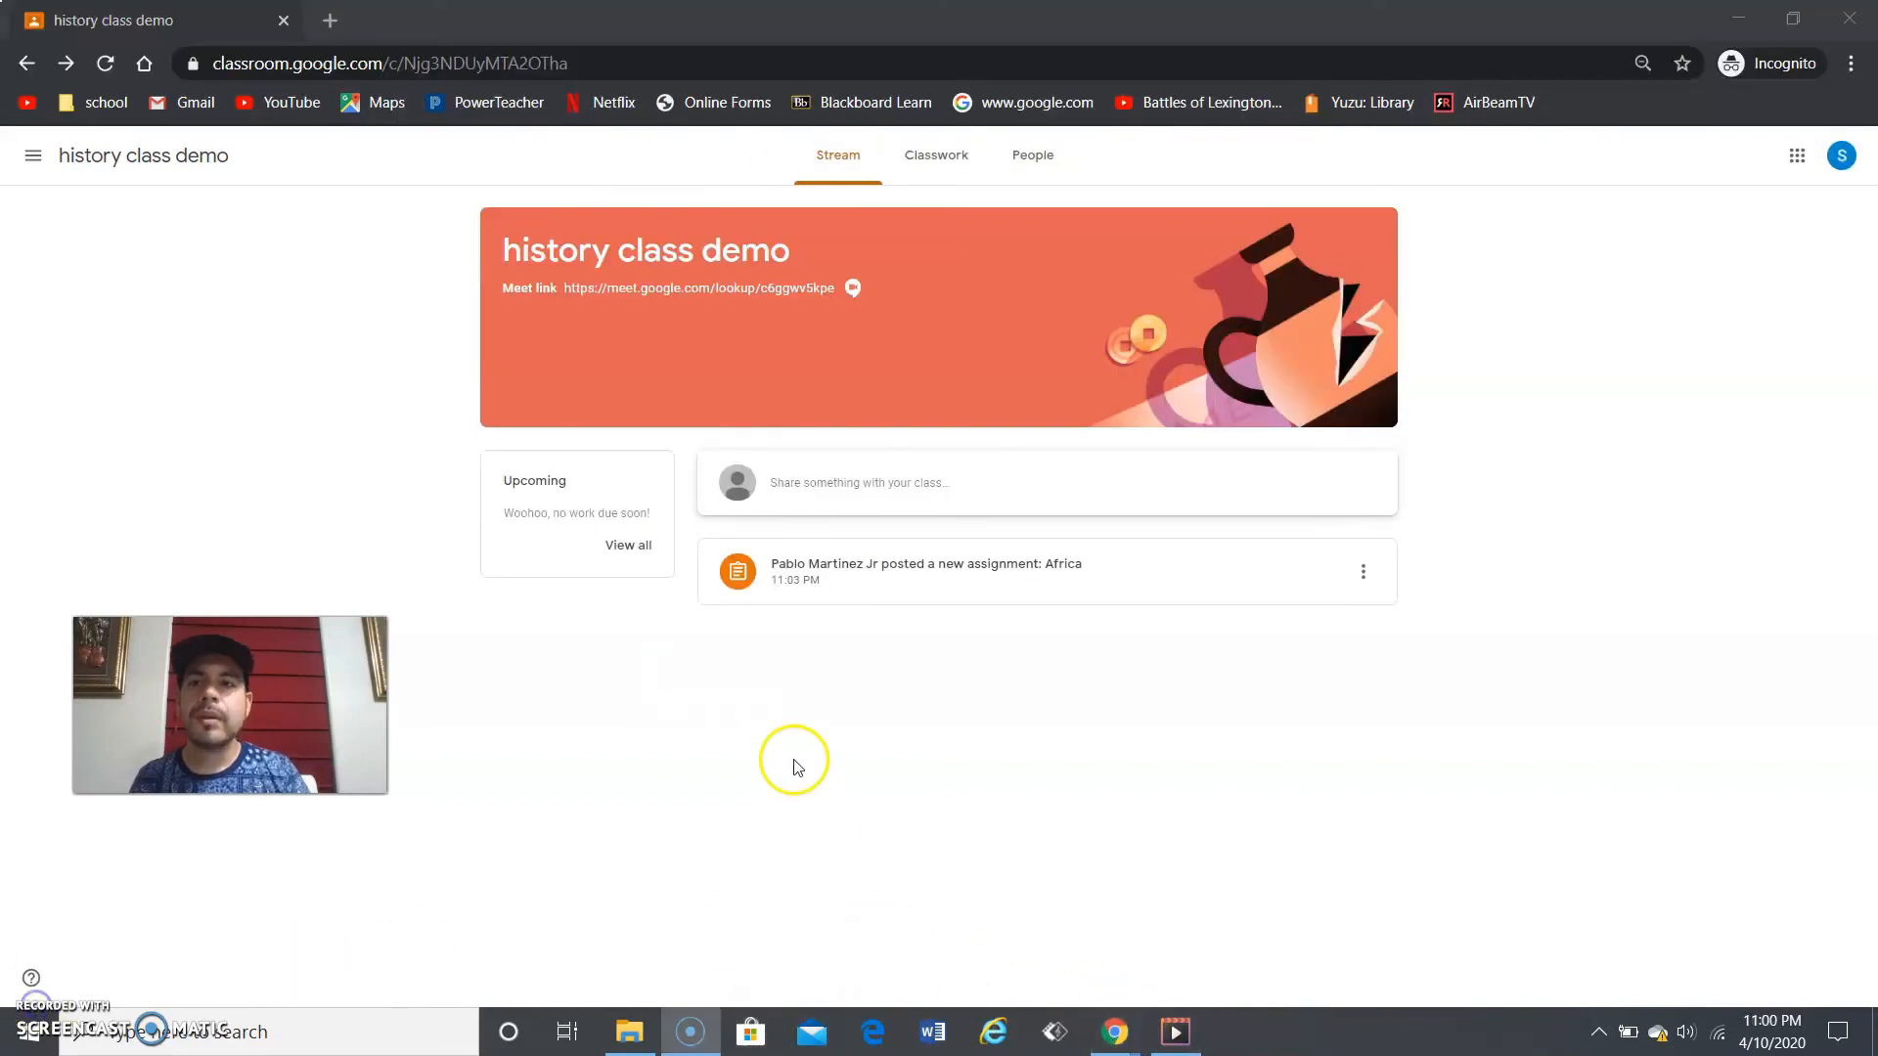
click(794, 761)
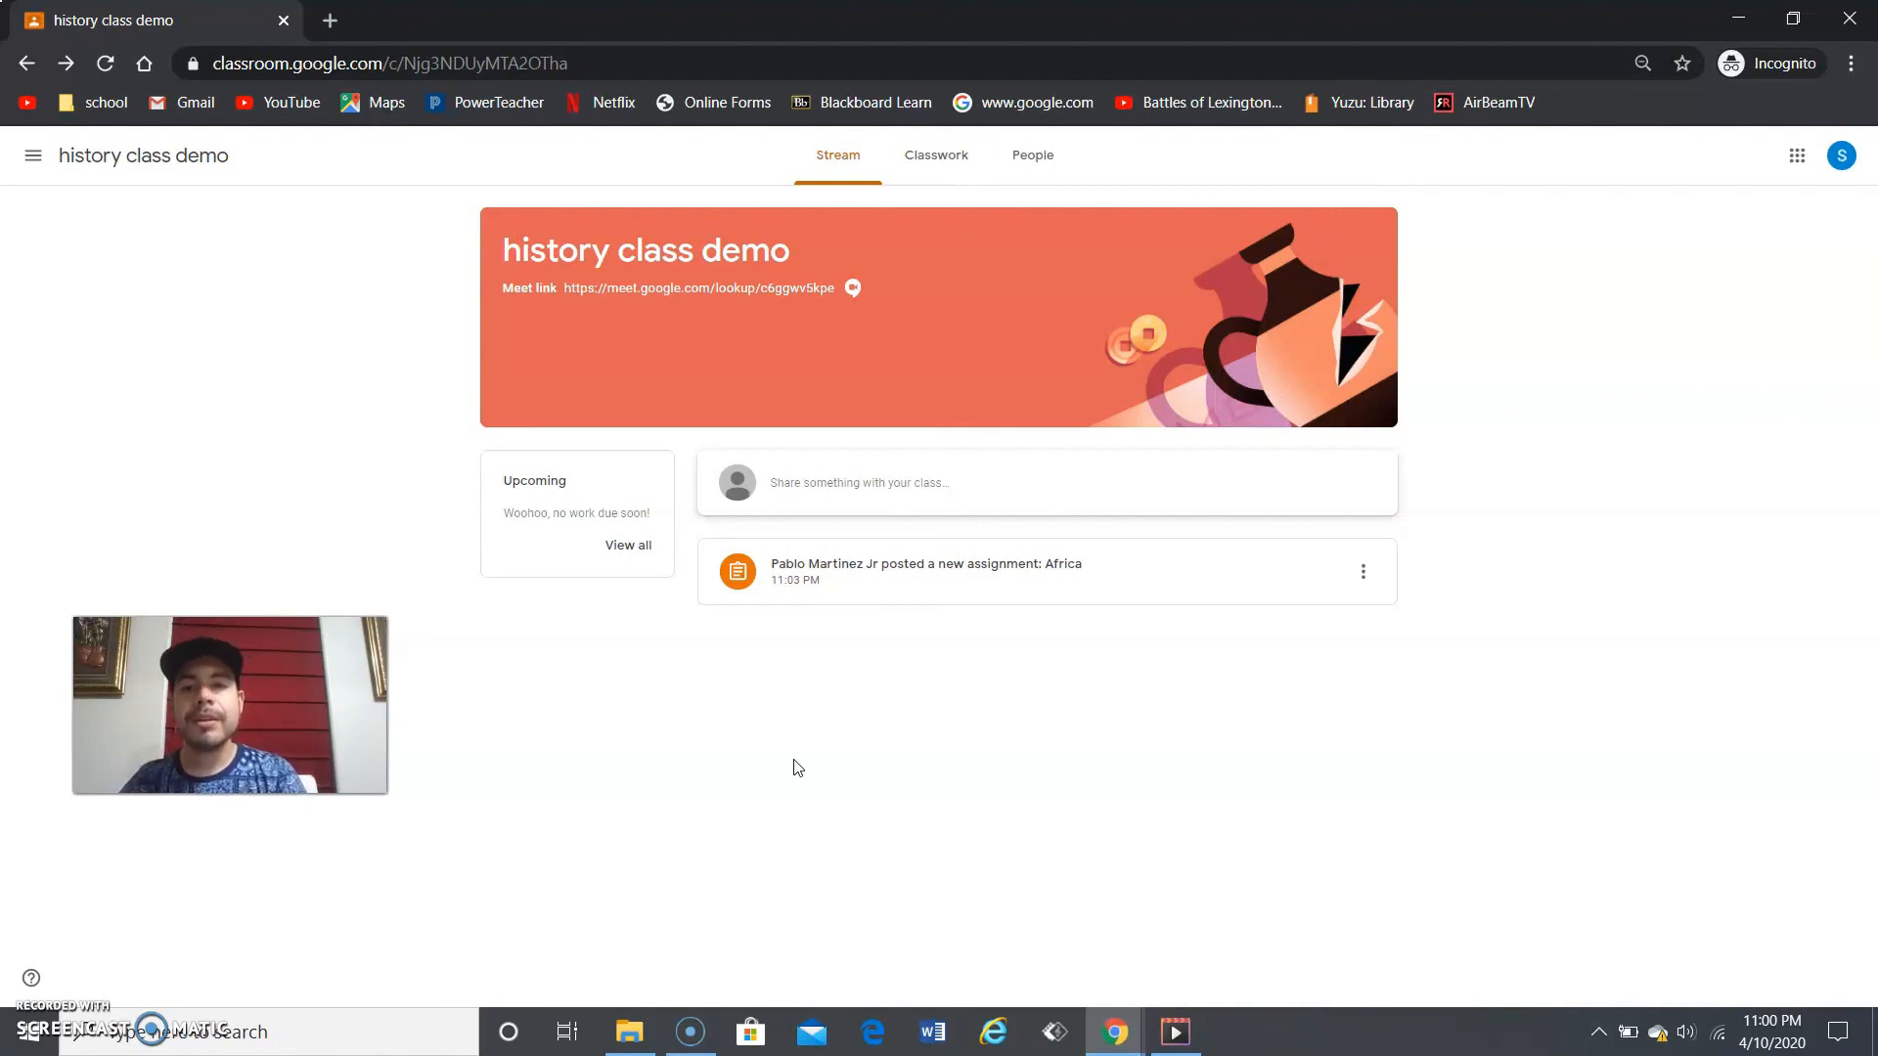
- As the student, open the Africa assignment from Classwork and launch its West Africa quiz form
click(945, 170)
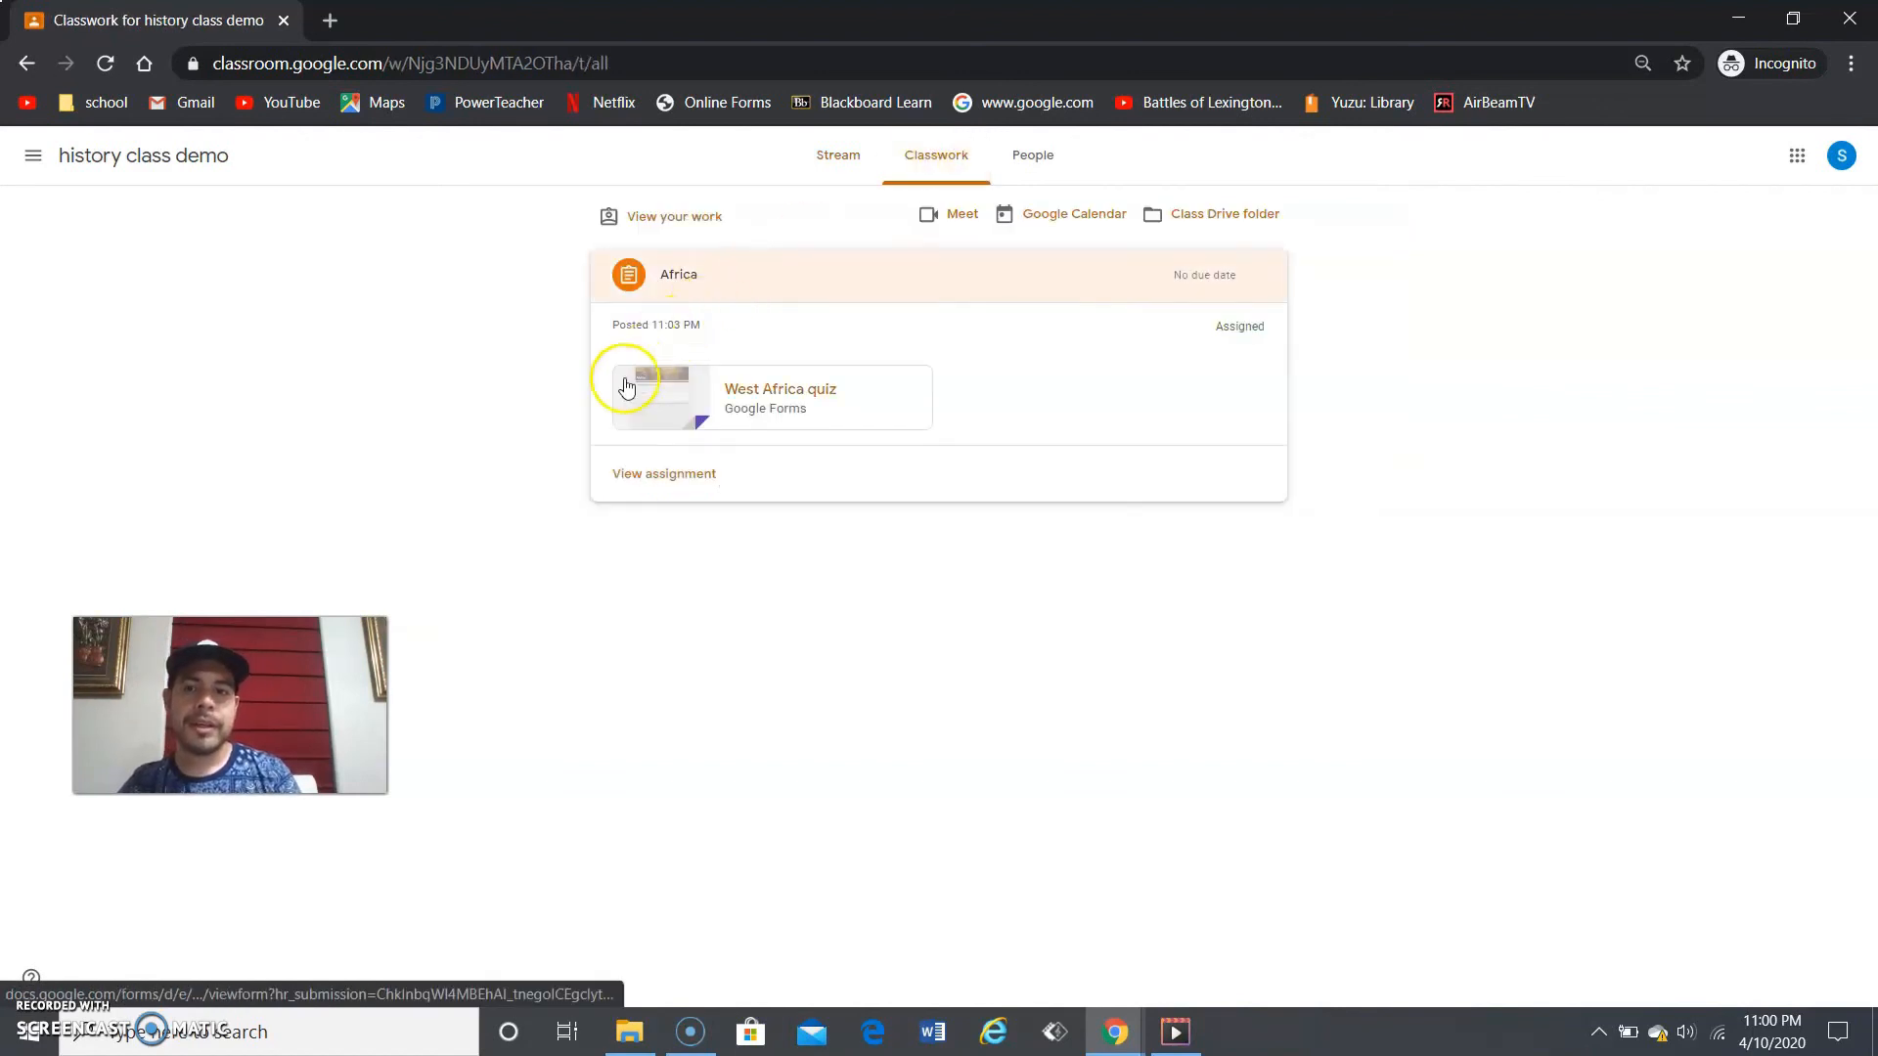
click(839, 155)
click(962, 555)
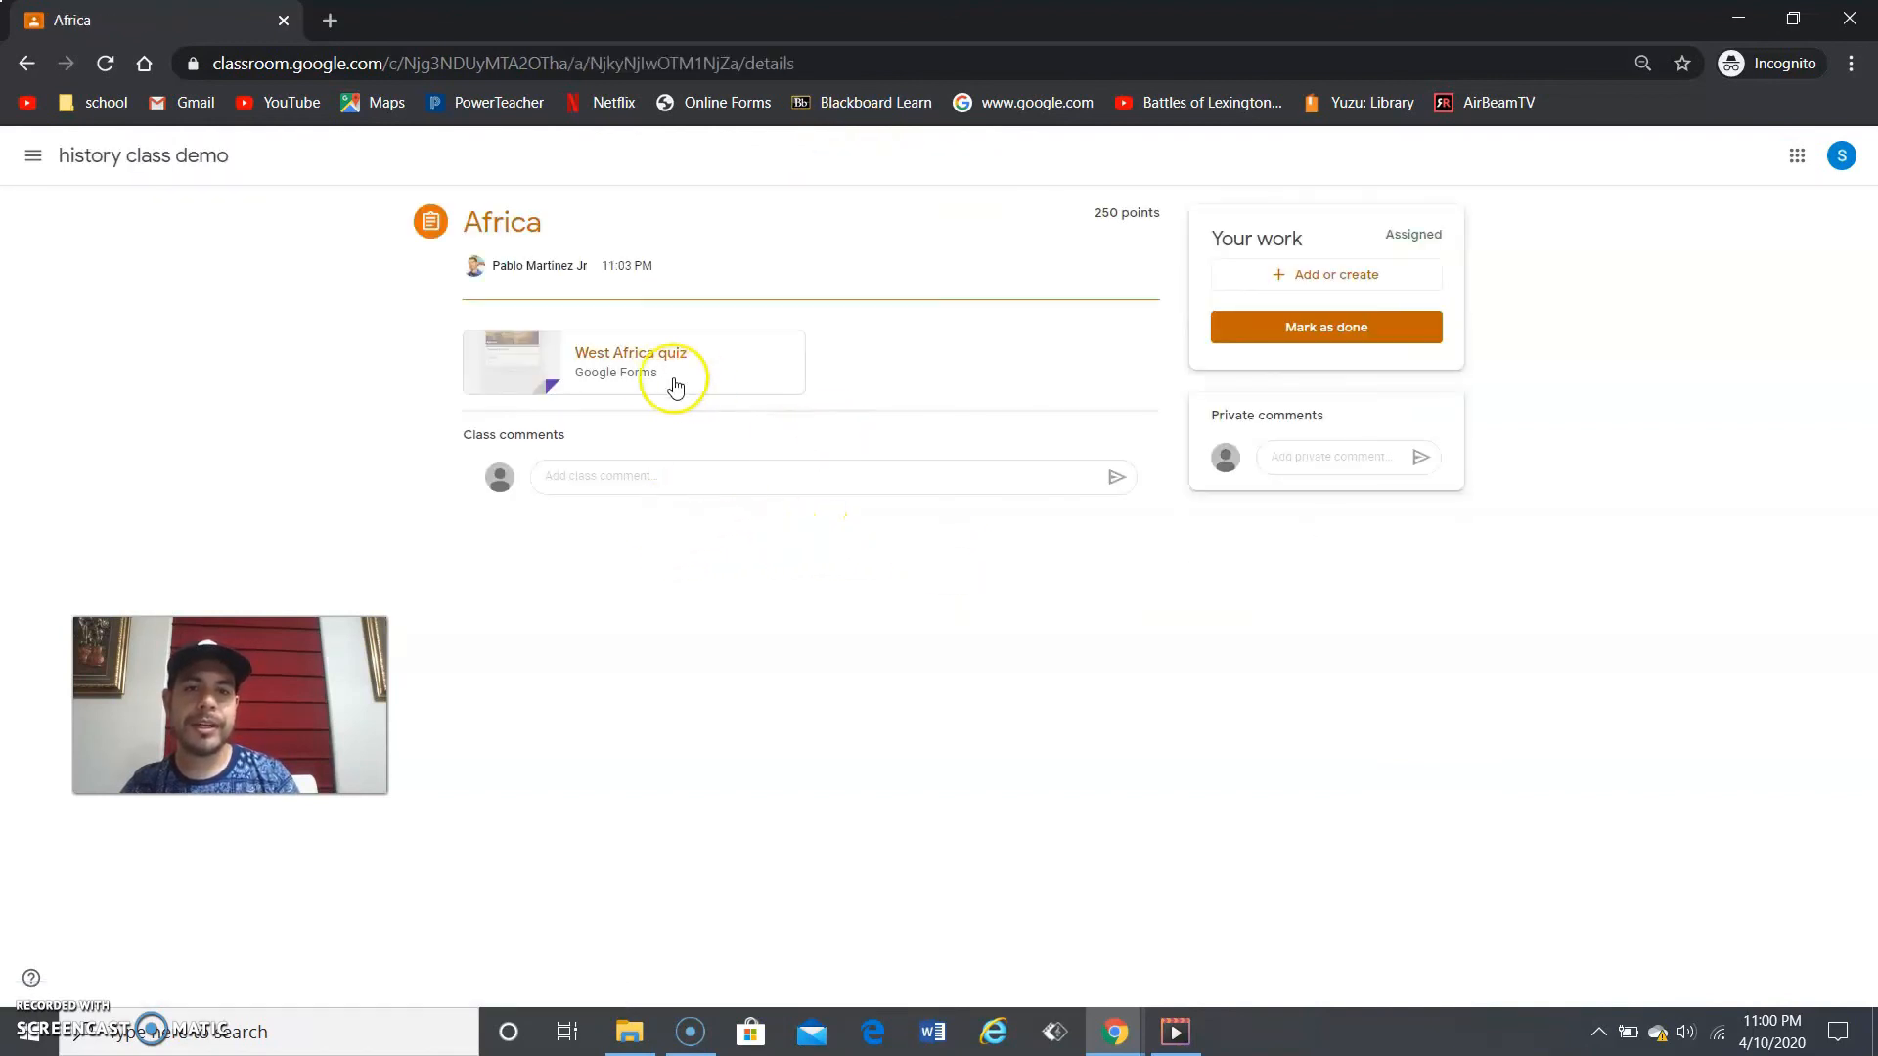
click(510, 367)
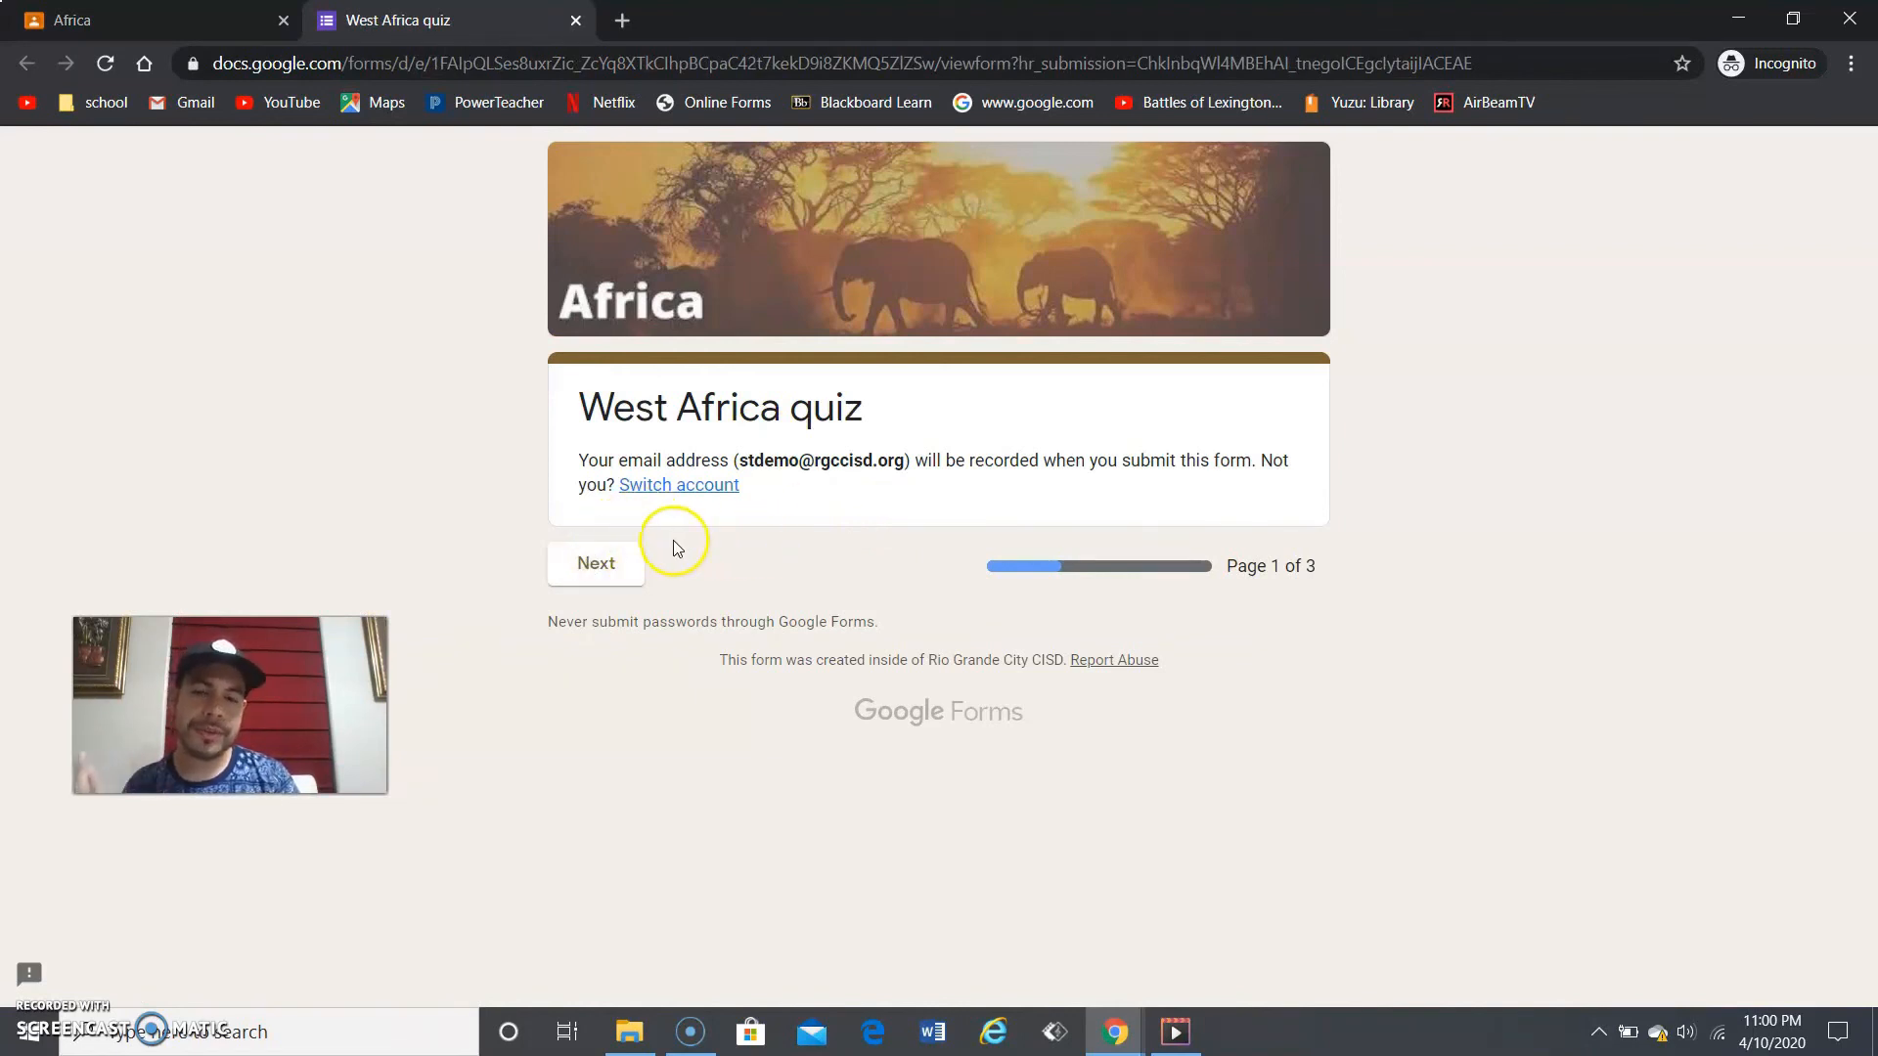
- Move through all three quiz pages, submit the student's response, and view the score
click(611, 555)
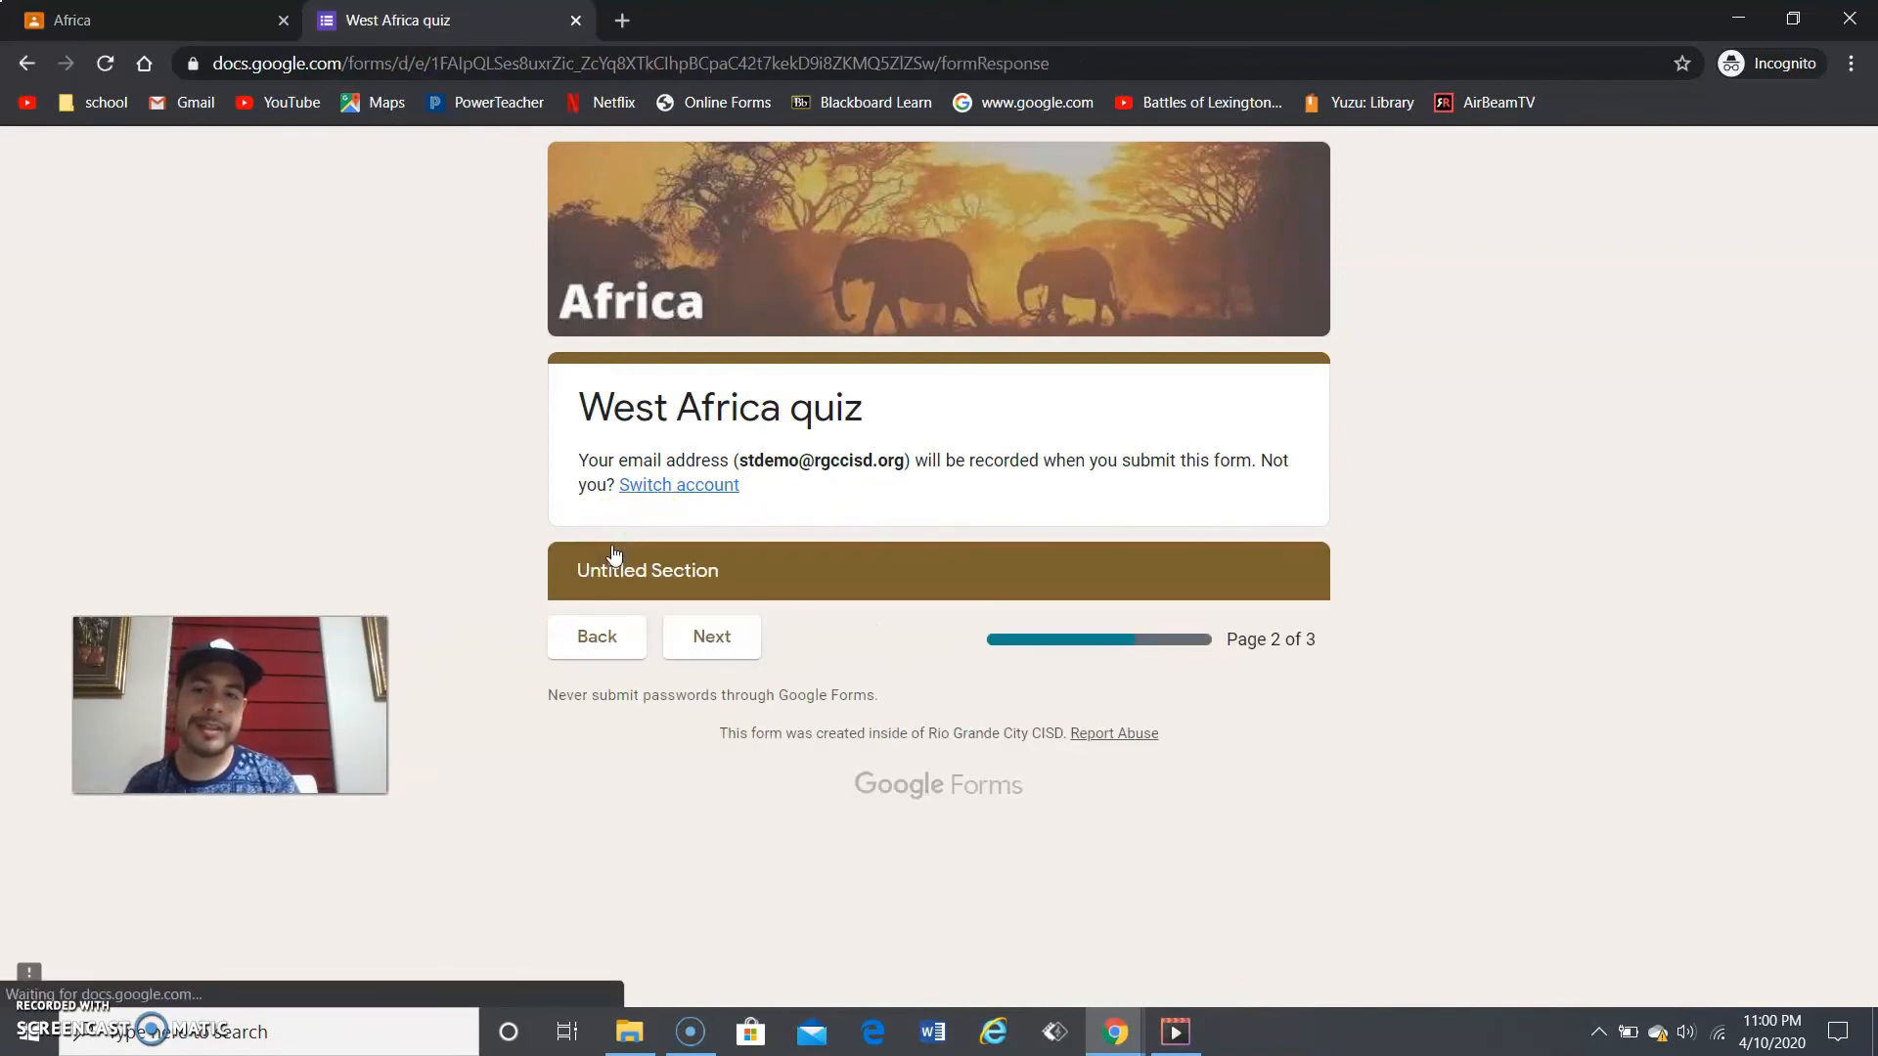
click(723, 632)
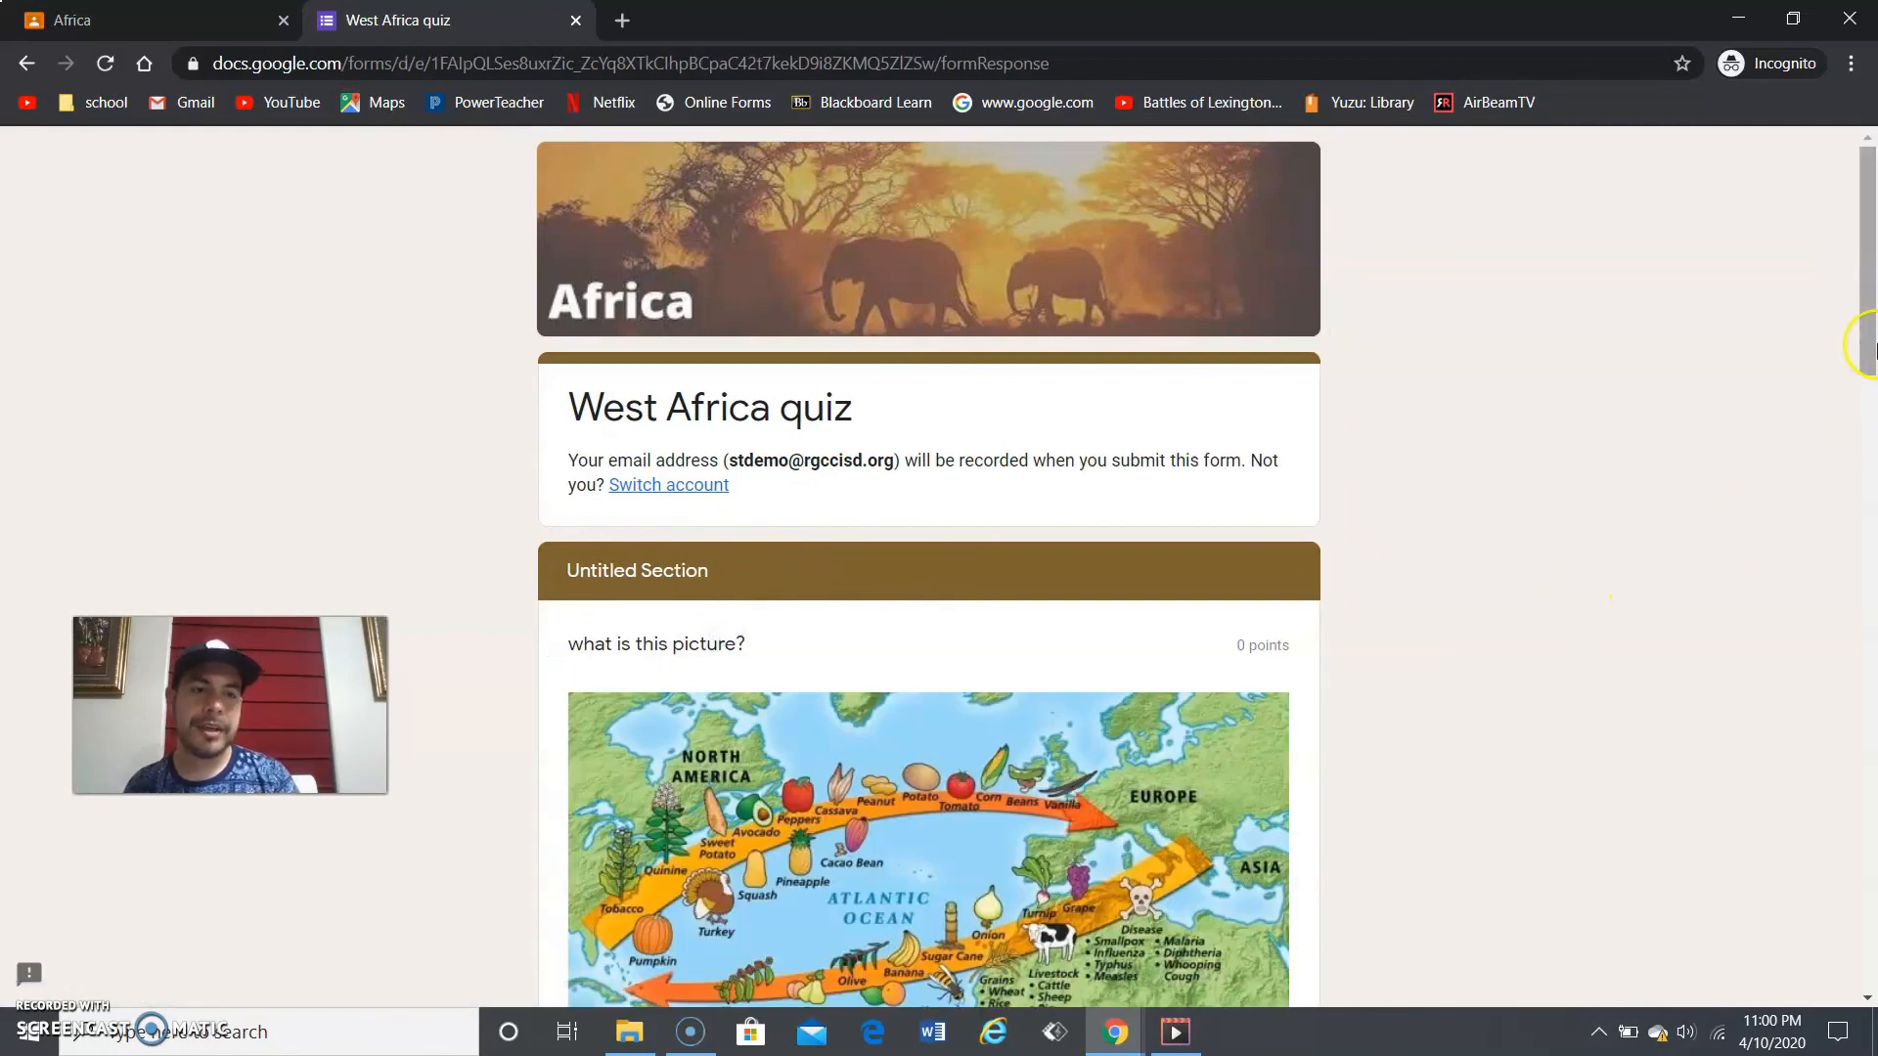
drag(1874, 339, 1871, 933)
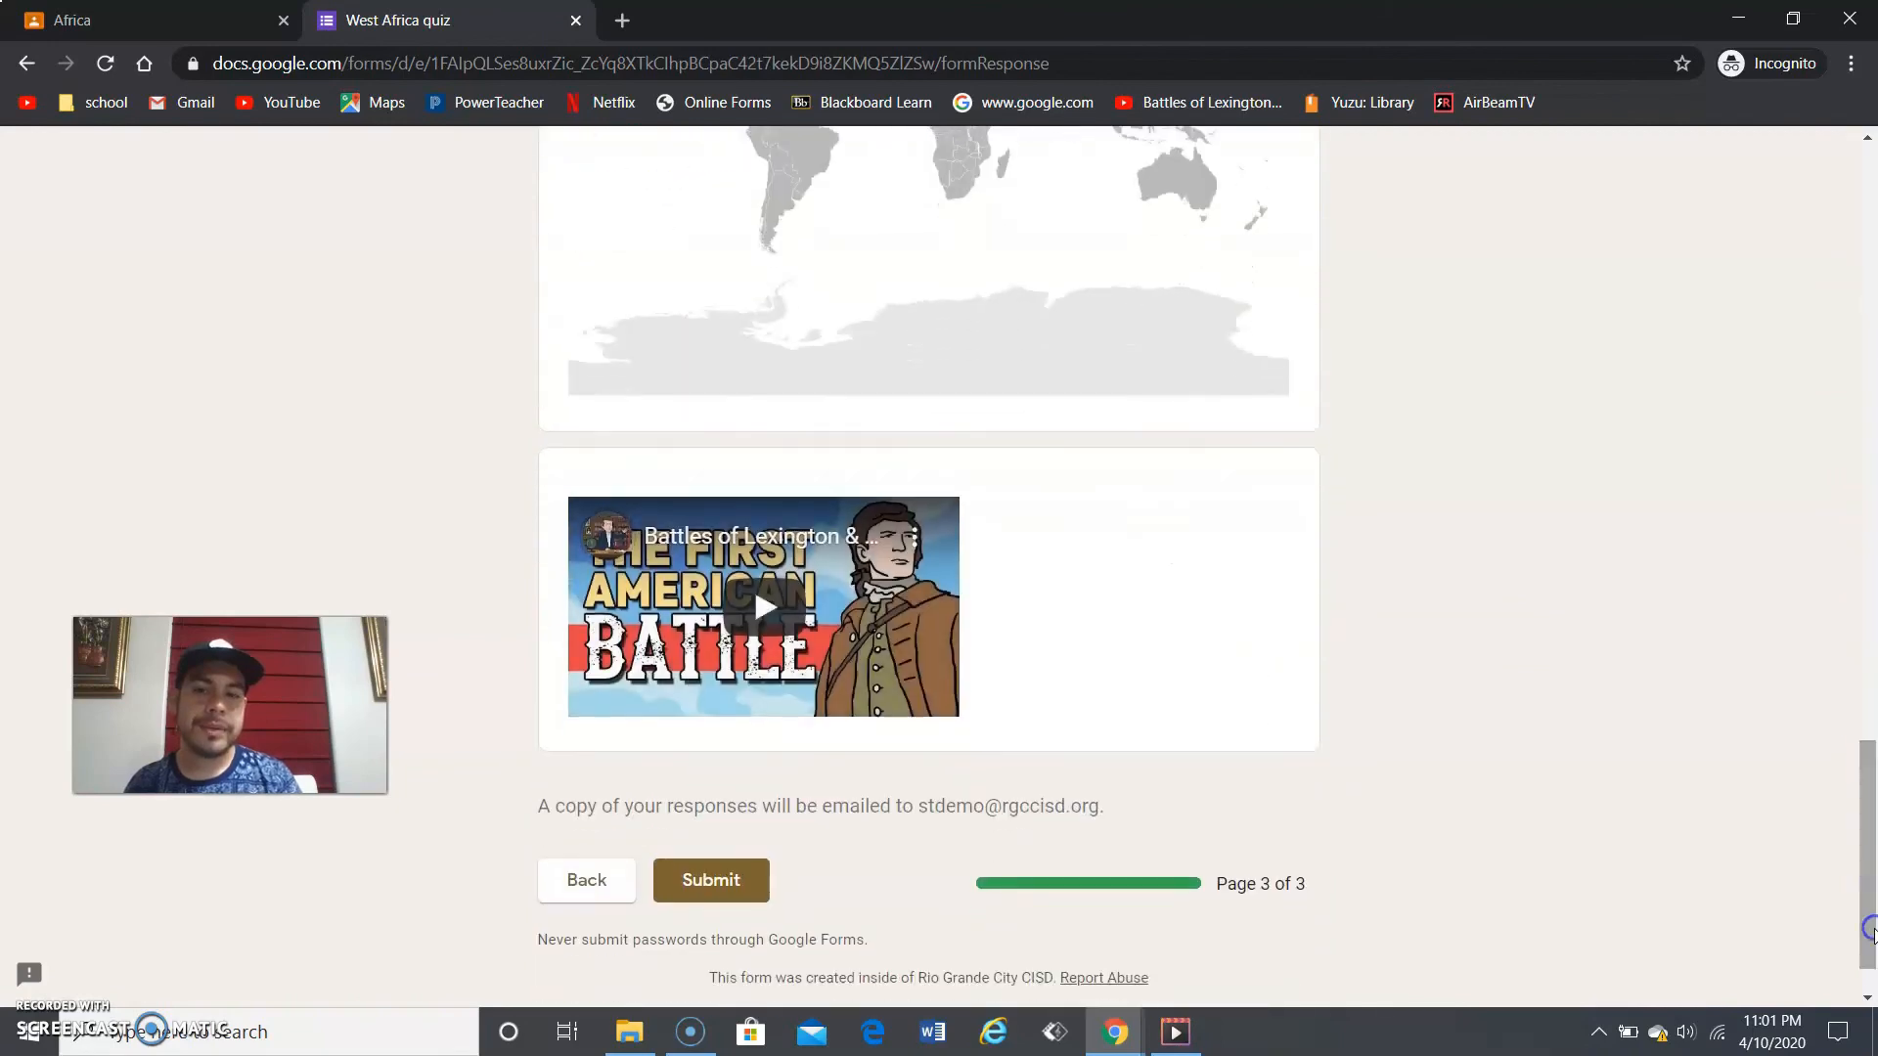
click(743, 880)
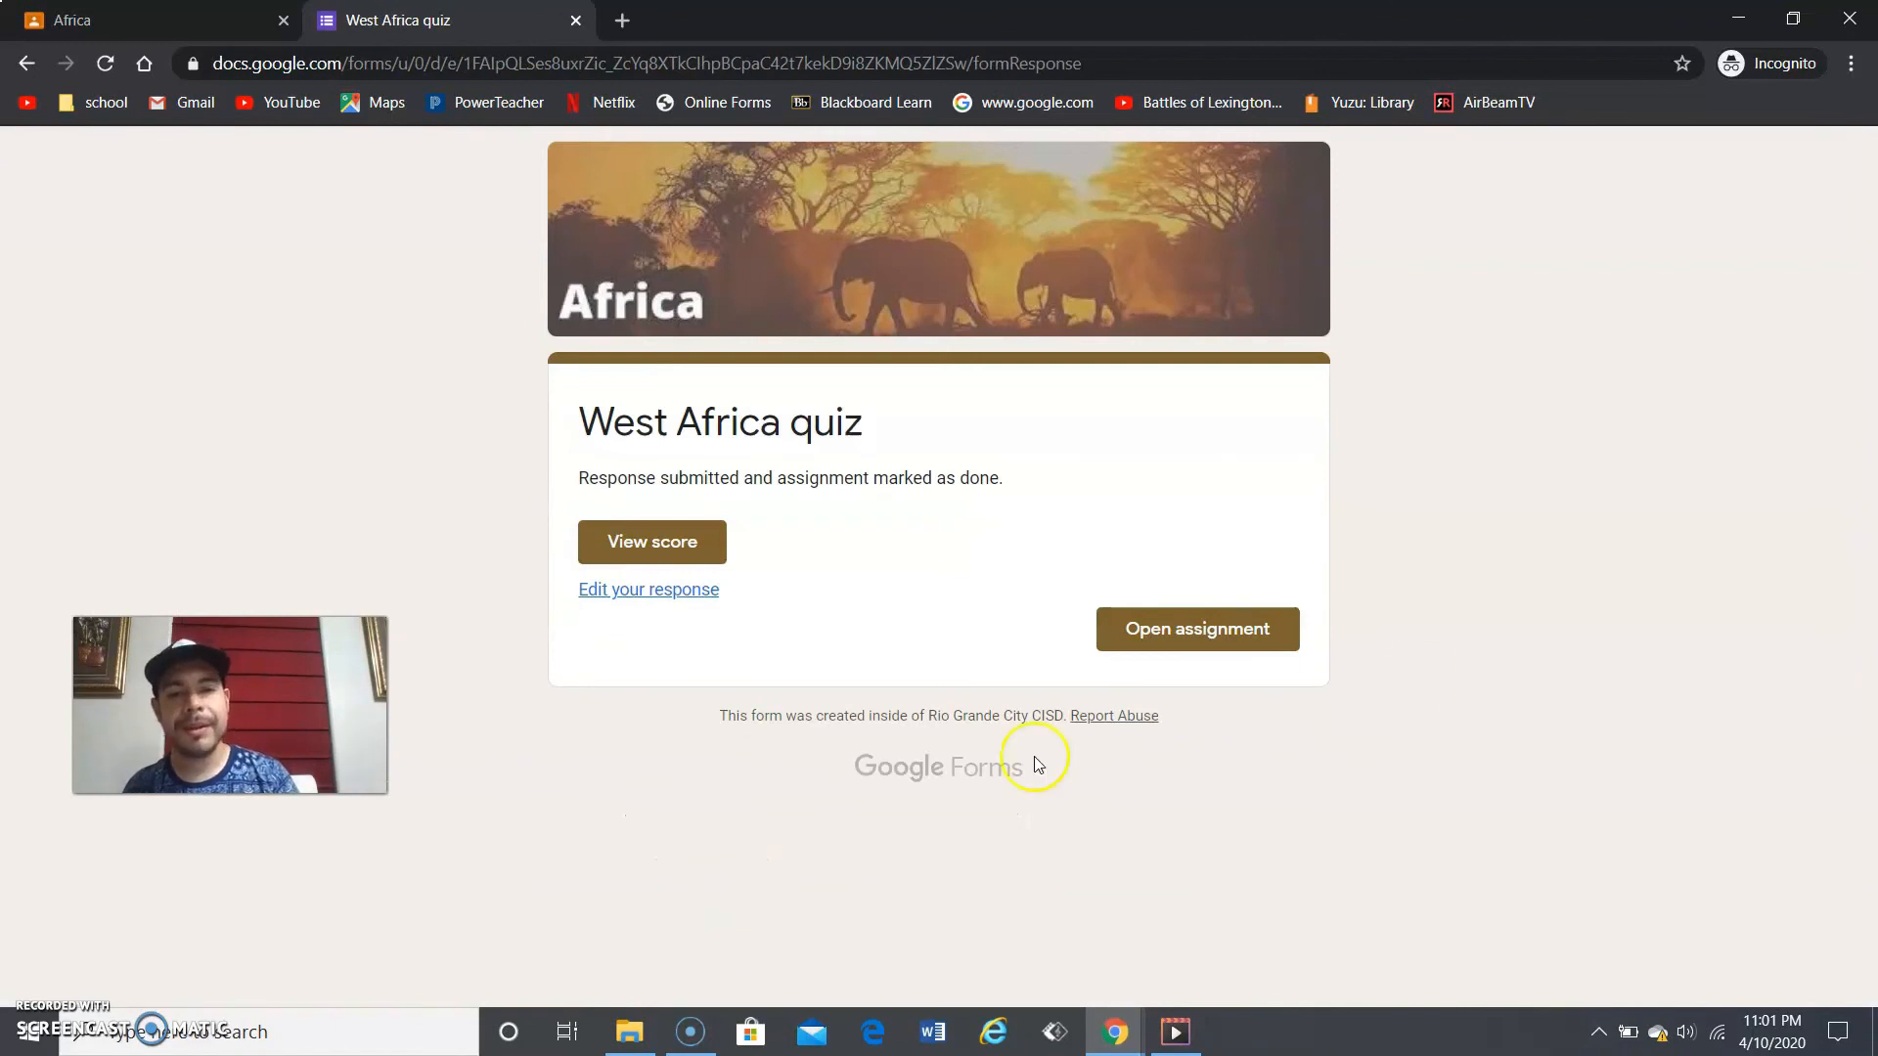
click(627, 546)
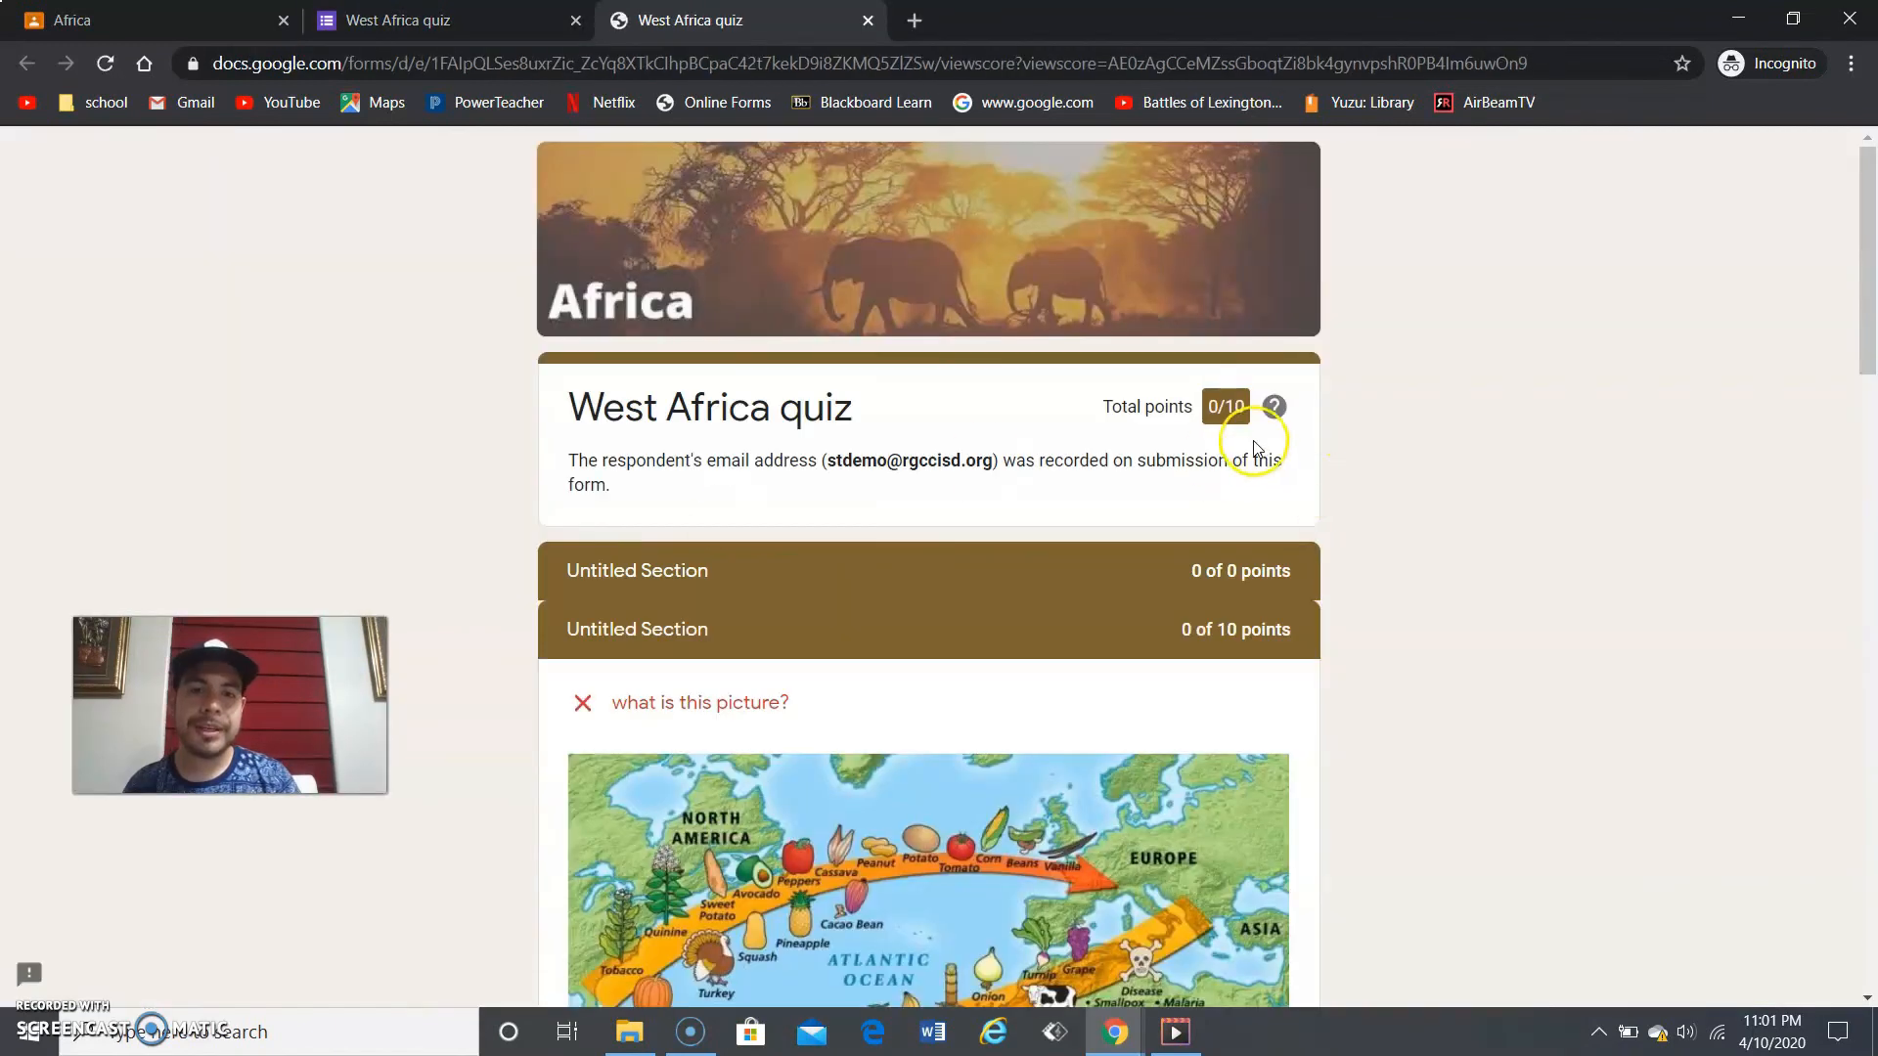
- Close the 0/10 score page, reopen the quiz from the turned-in assignment, and close the already-answered notice
click(867, 21)
click(1193, 630)
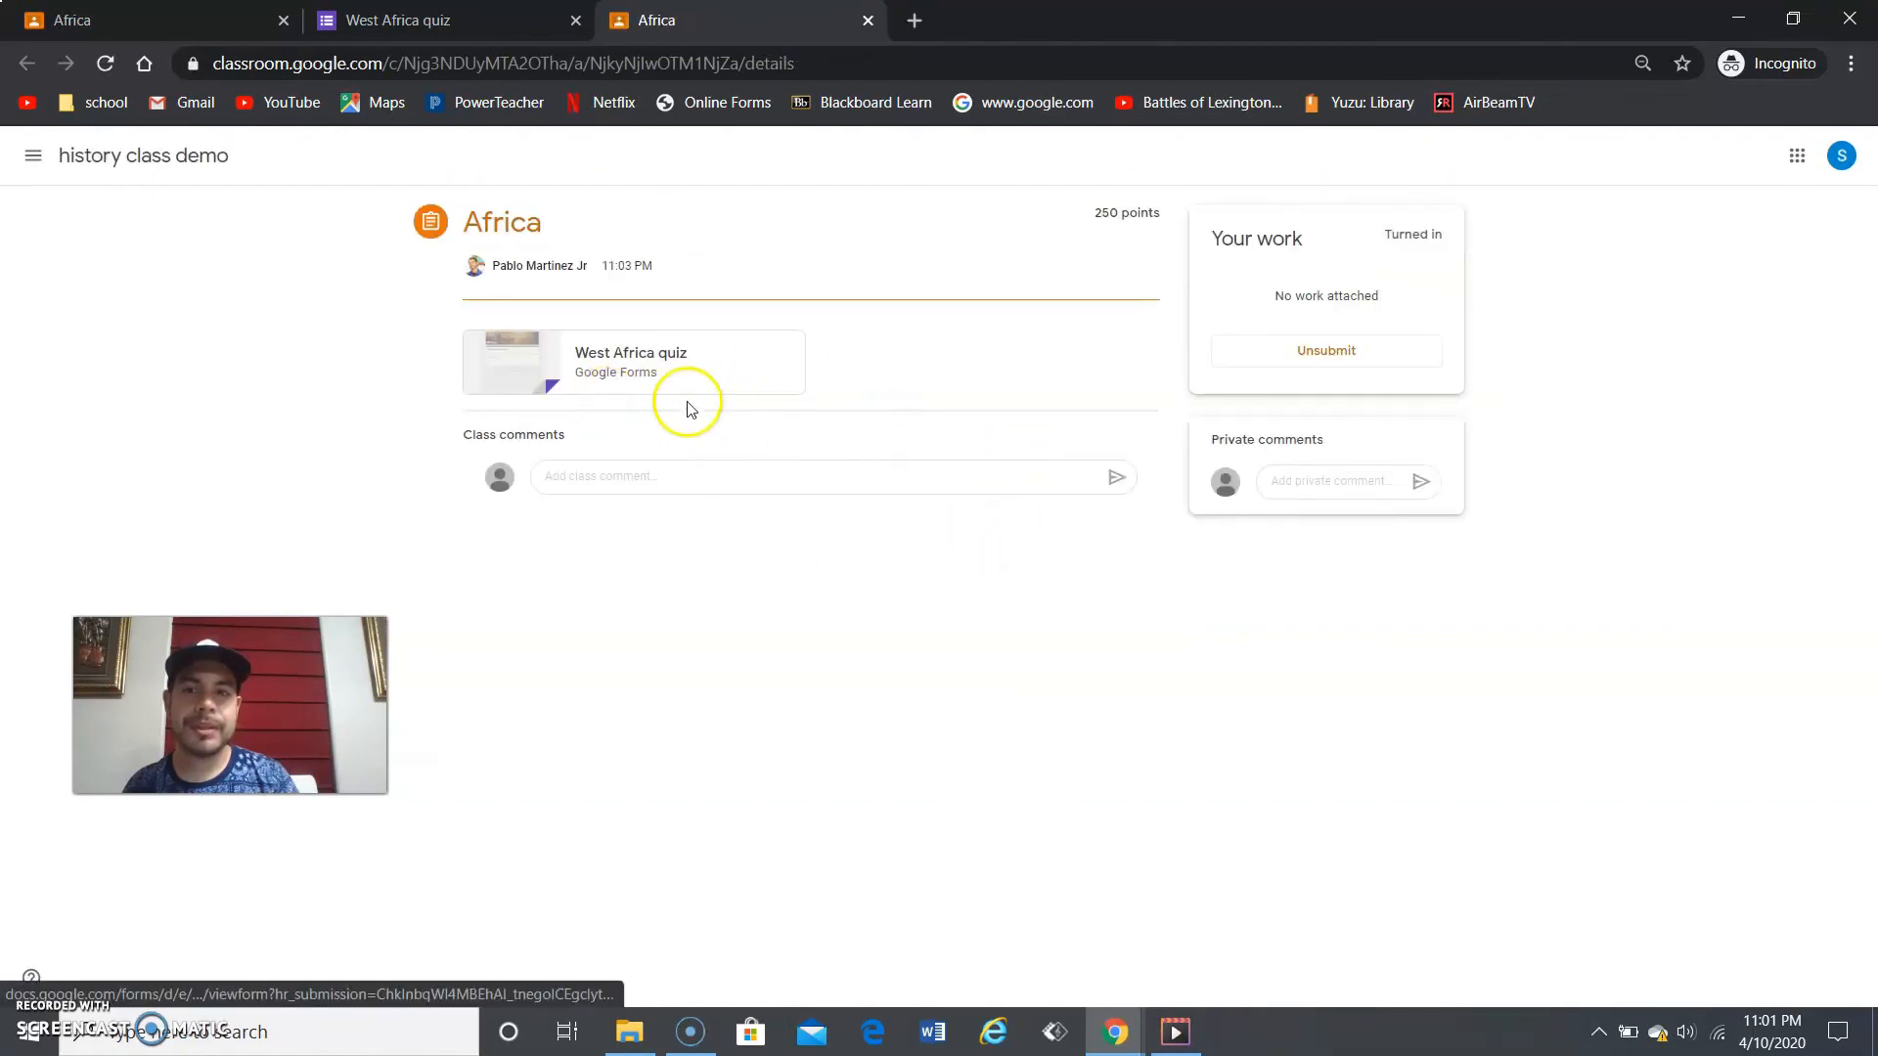
click(690, 383)
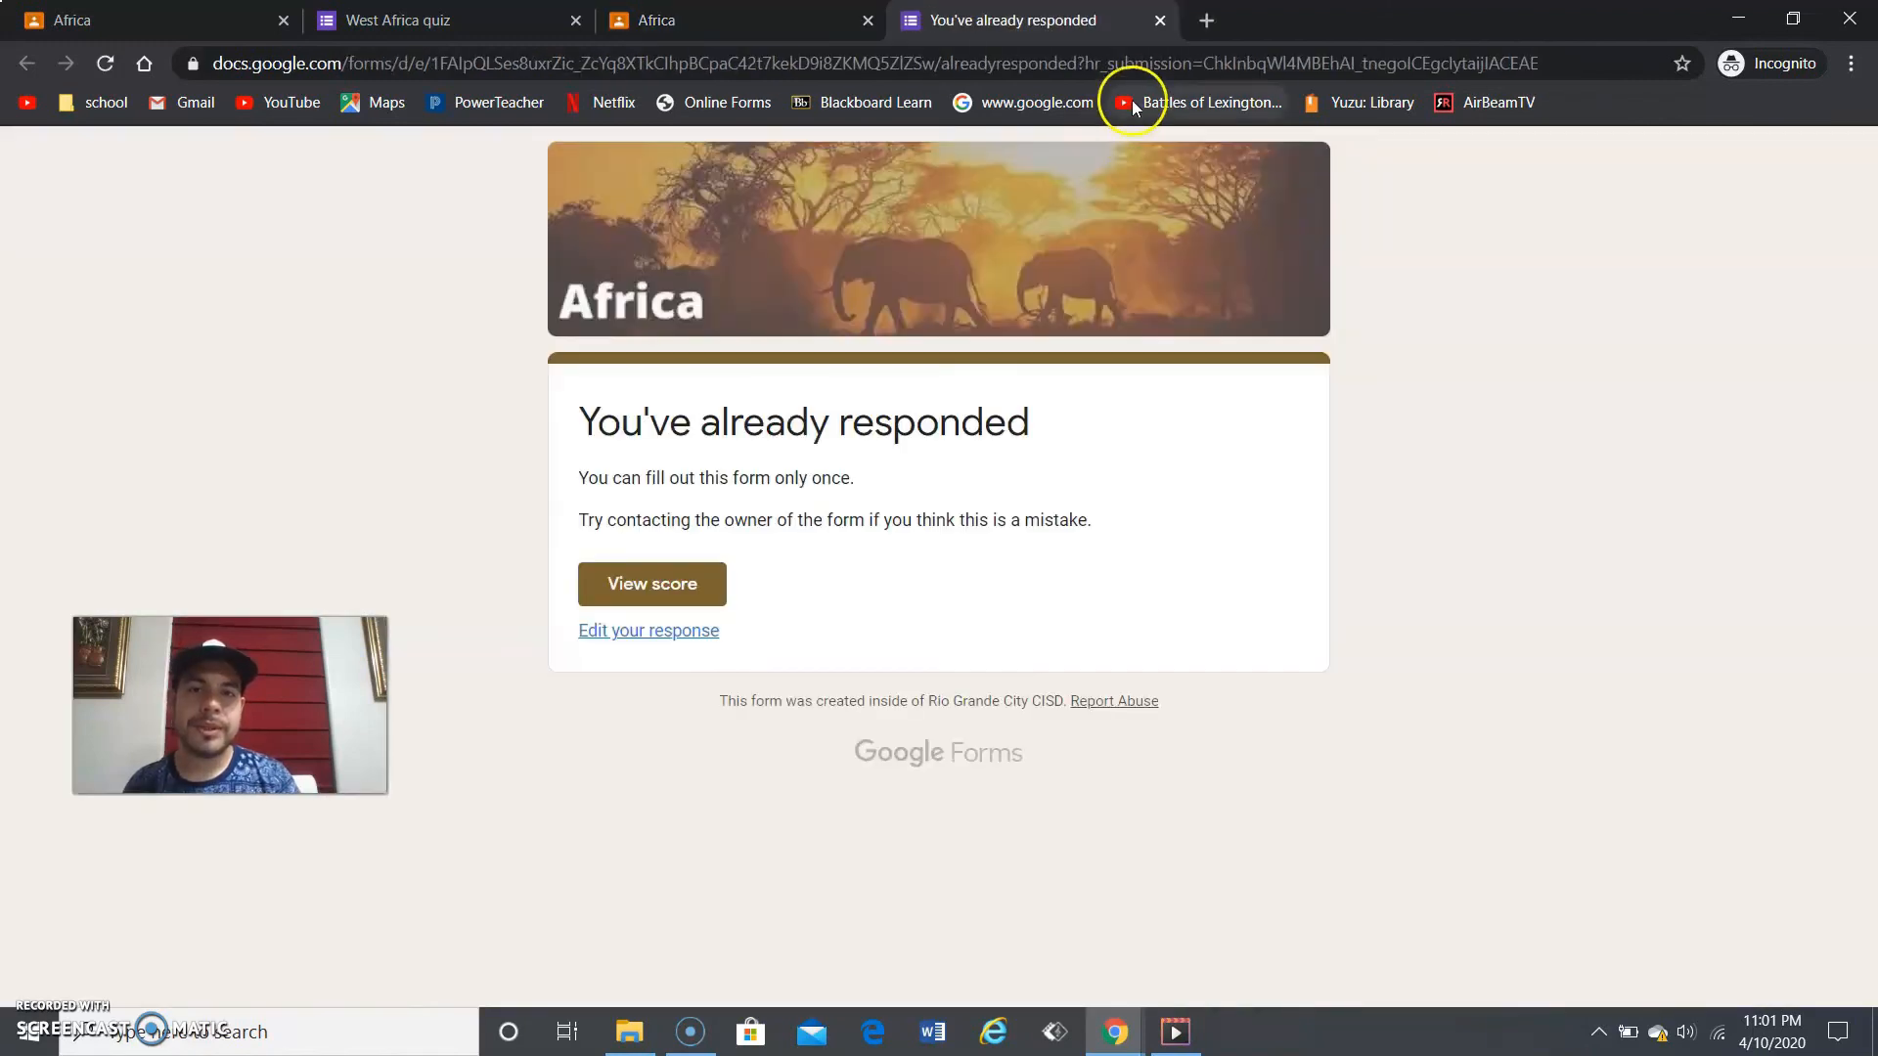
click(1164, 16)
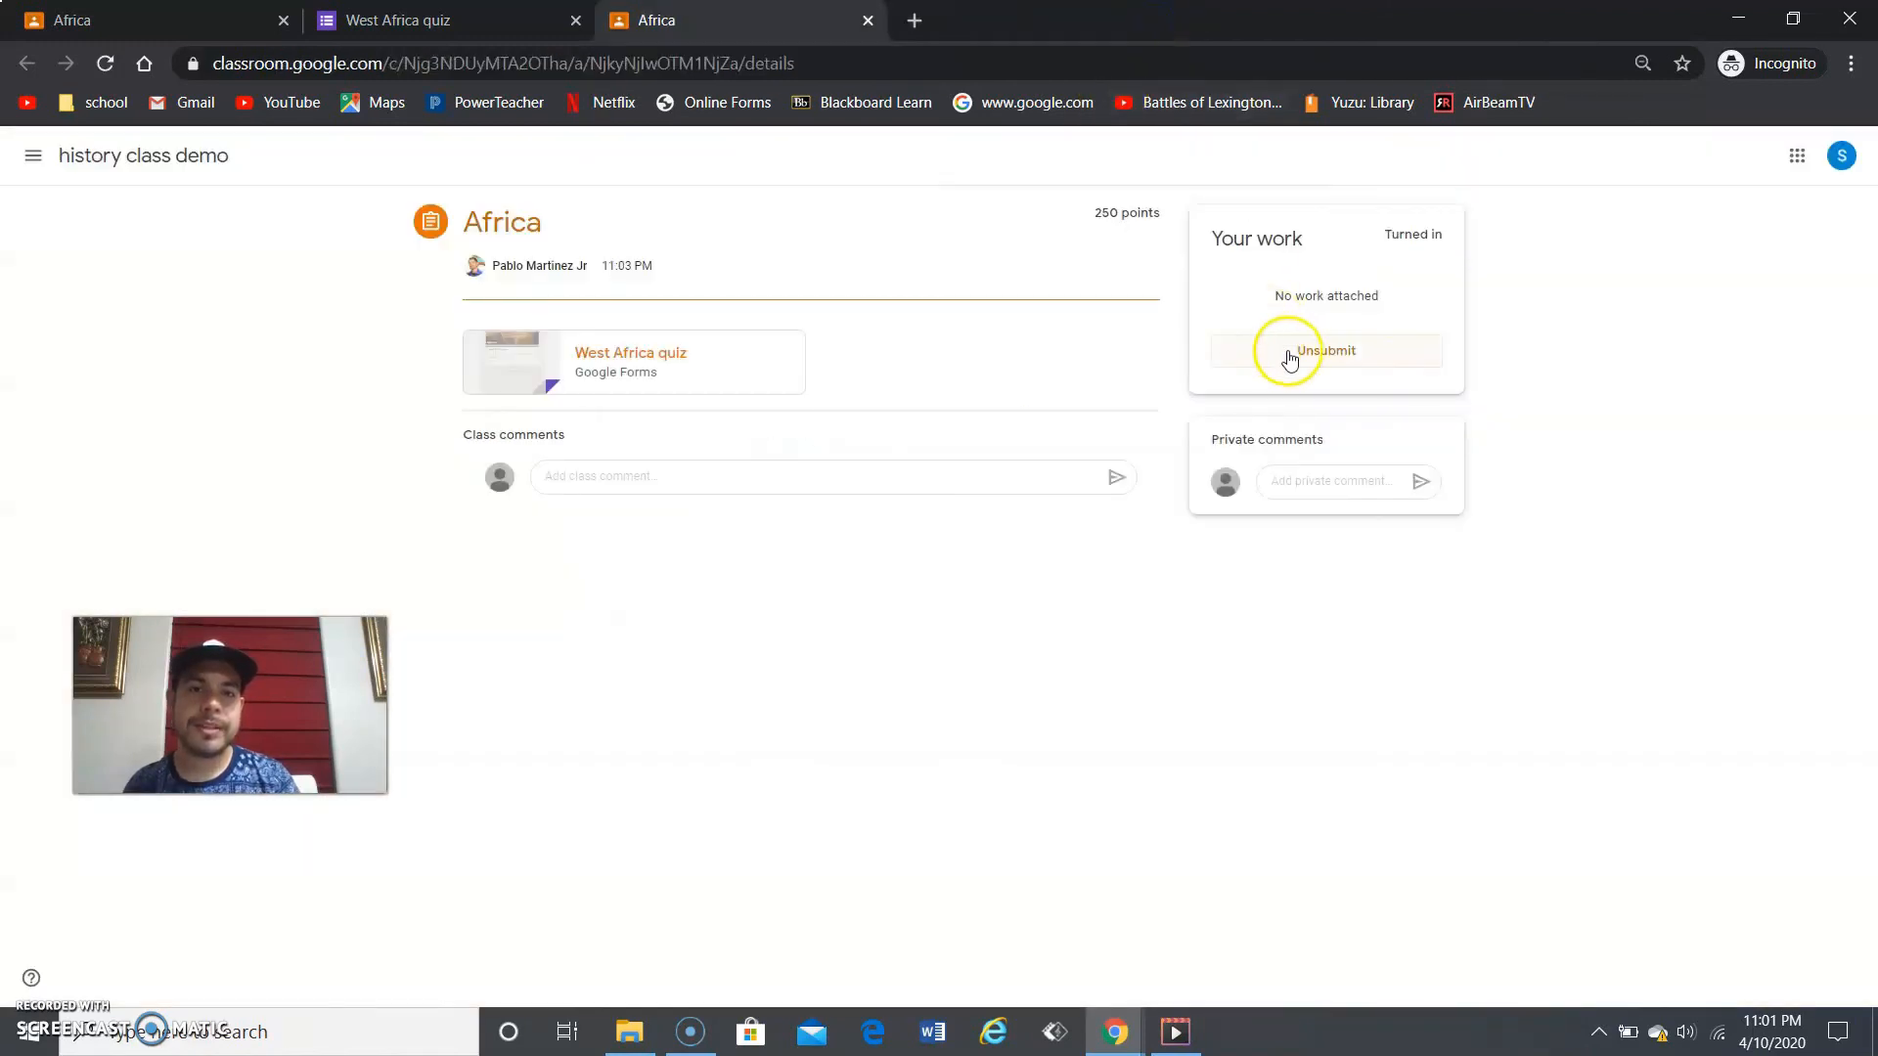
- Unsubmit the Africa work and reopen the West Africa quiz response for editing
click(1293, 352)
click(1039, 622)
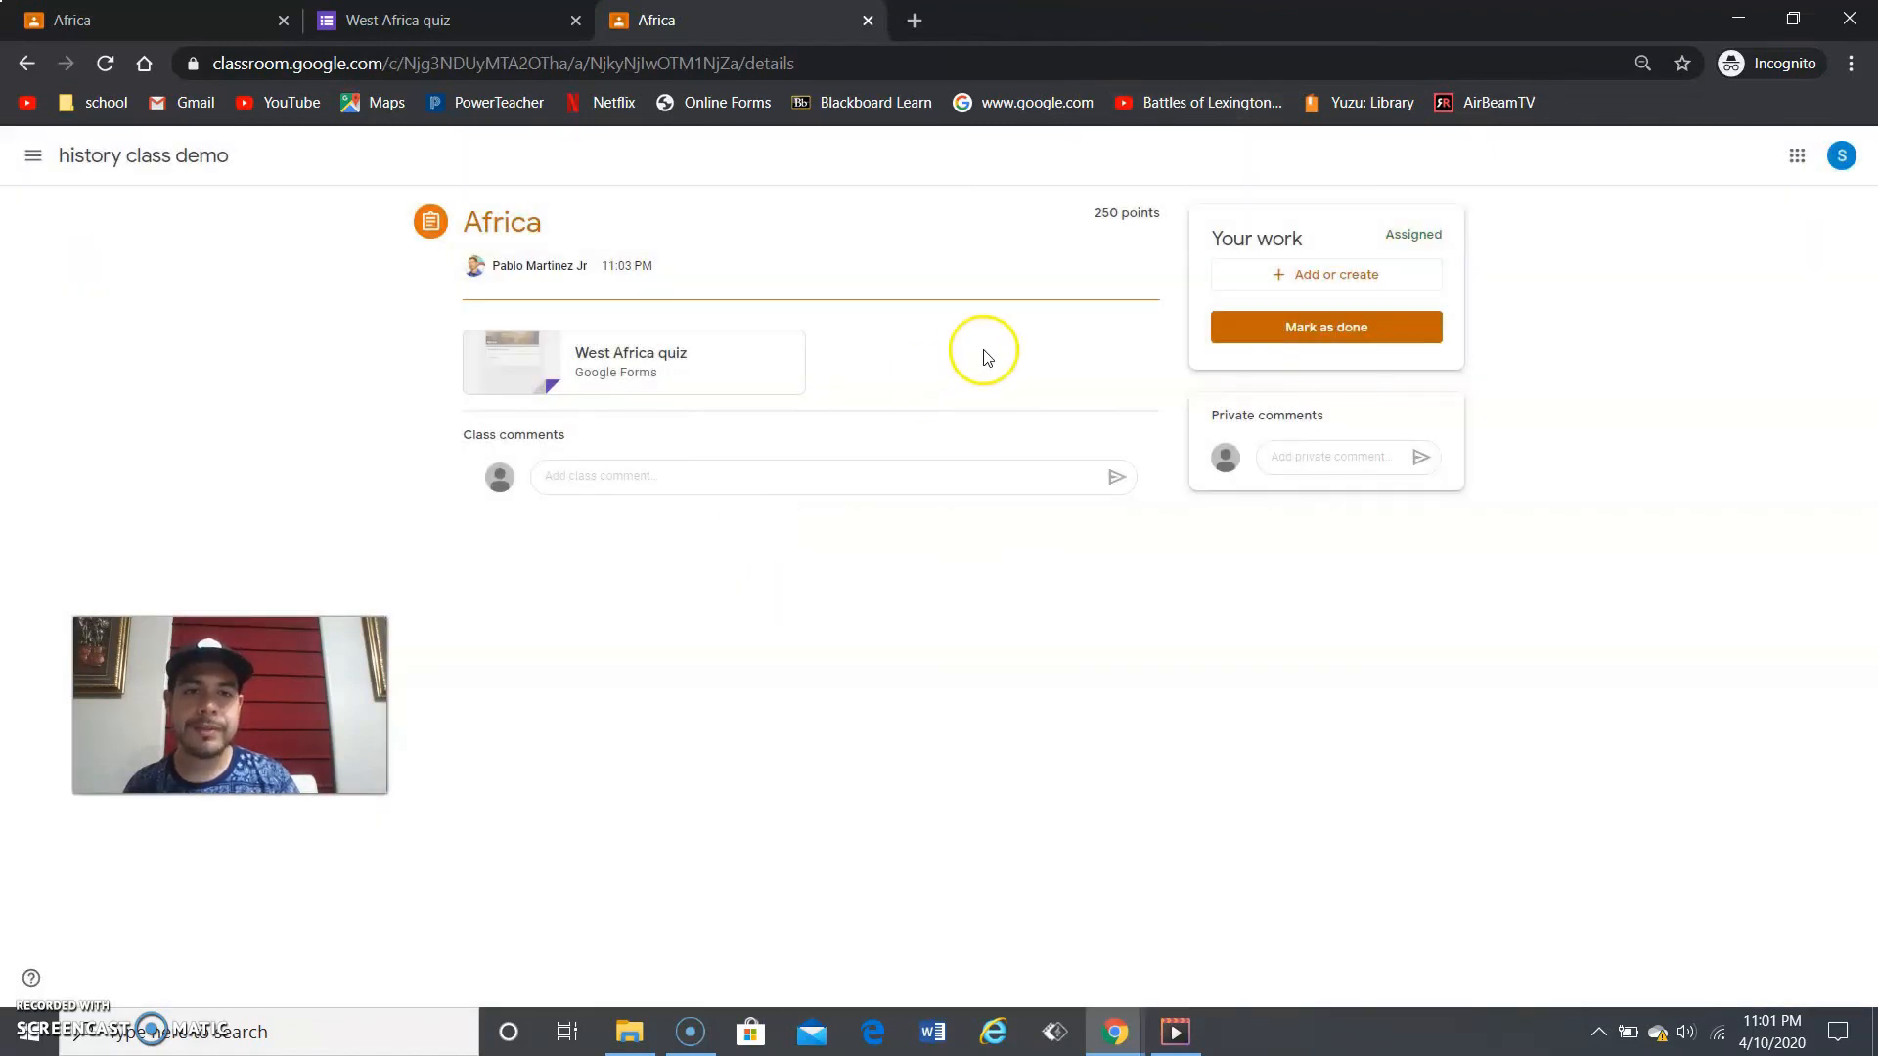
click(517, 349)
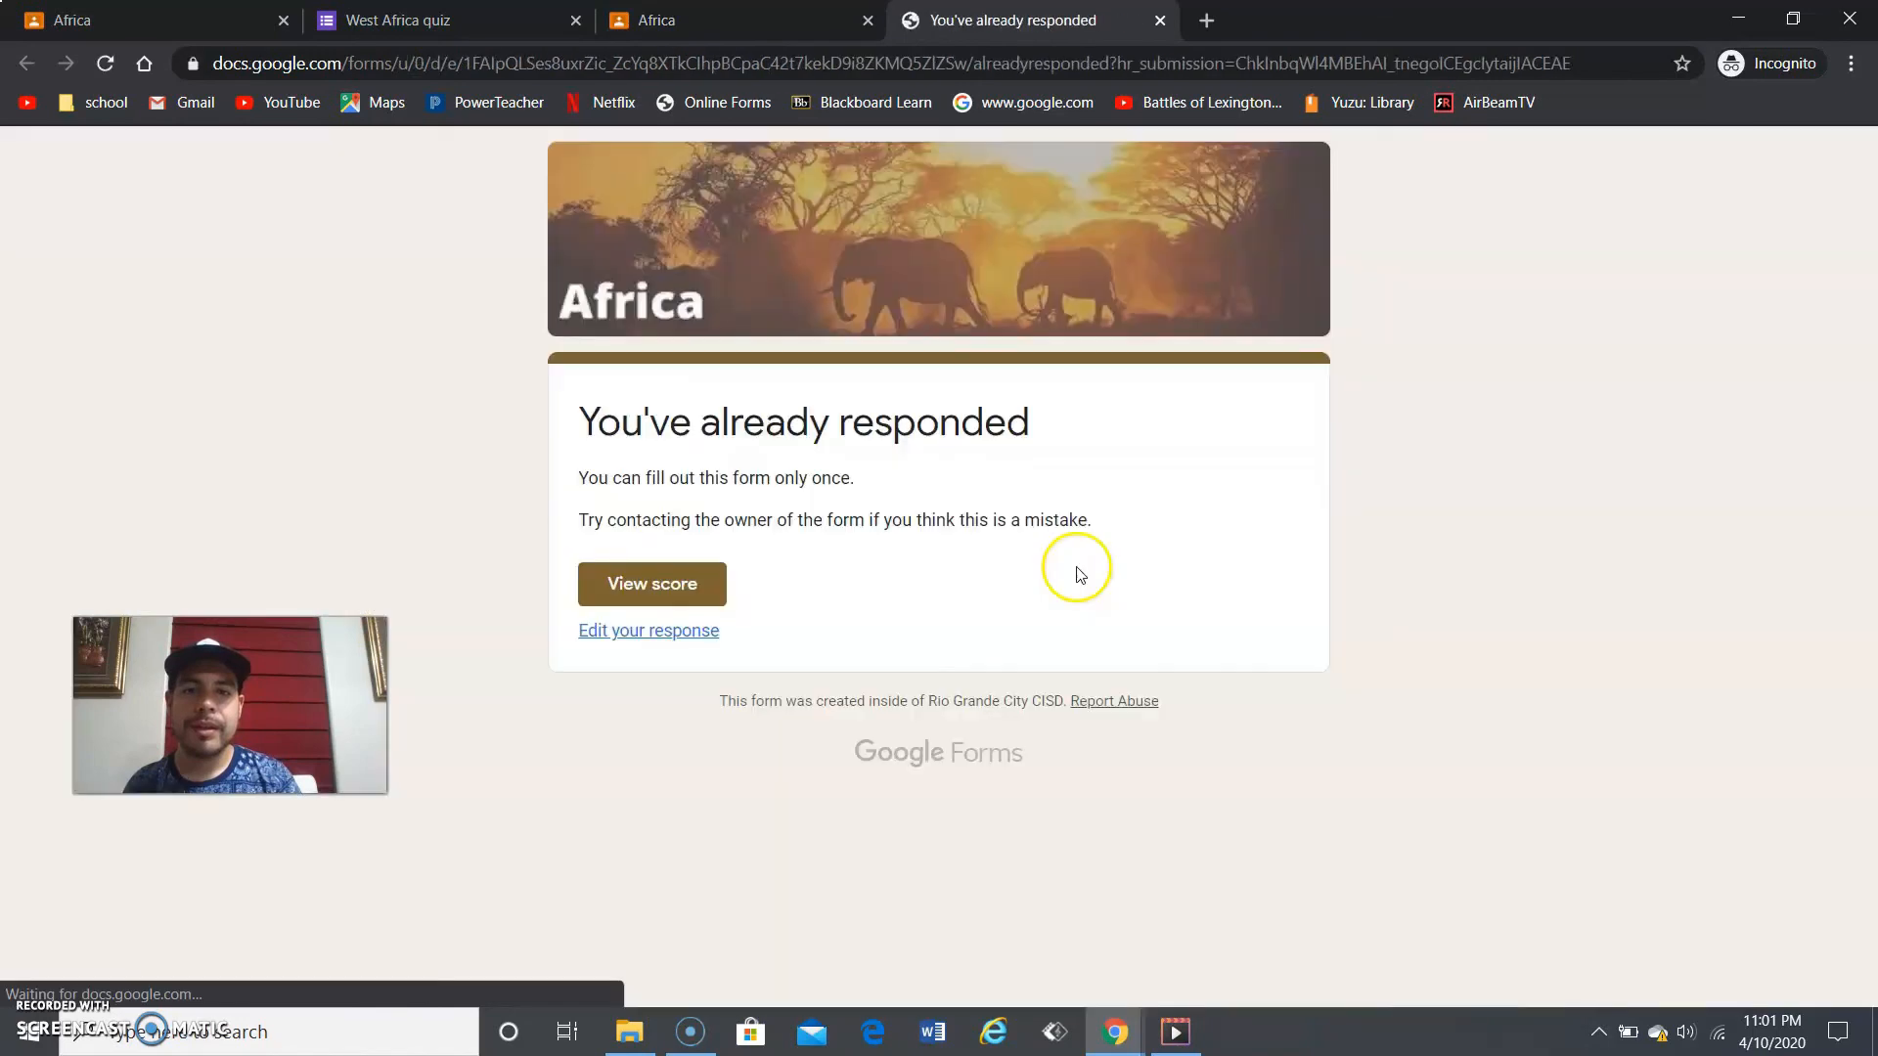
click(650, 633)
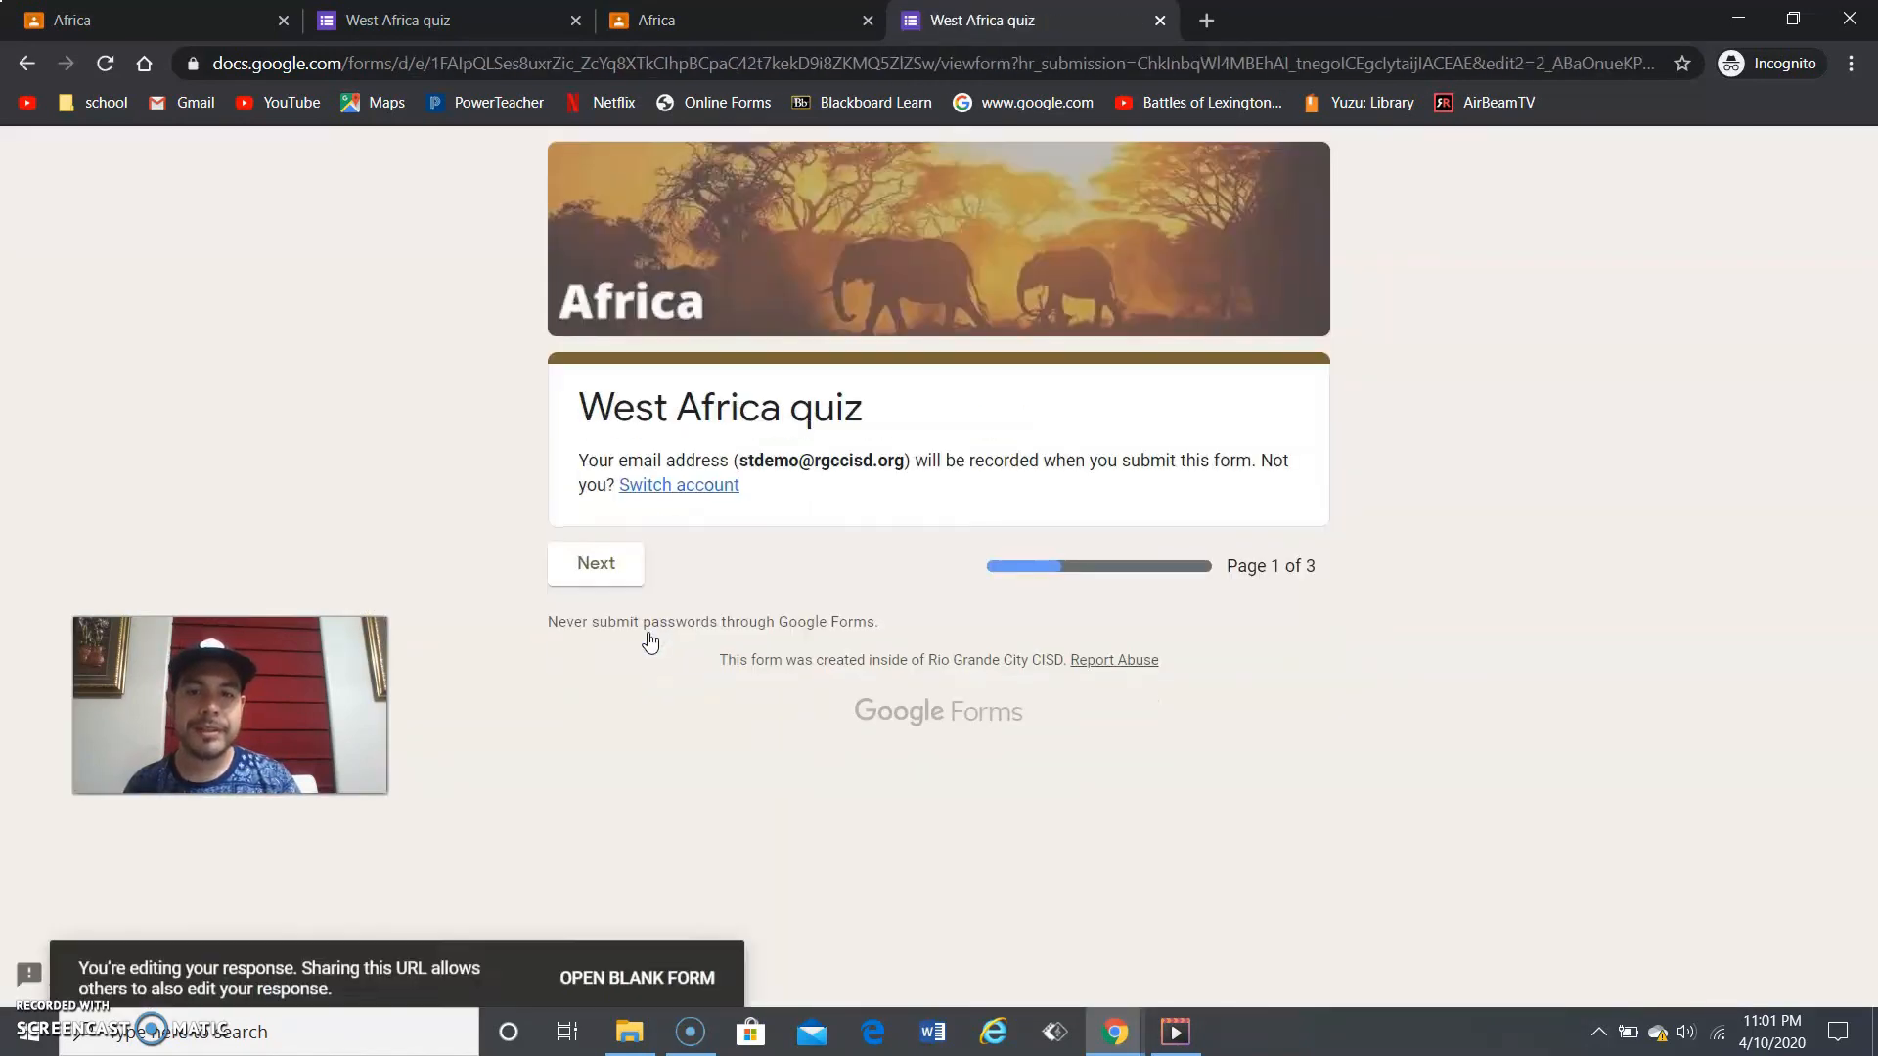
- Page through the quiz to its third page and resubmit the edited response
click(629, 573)
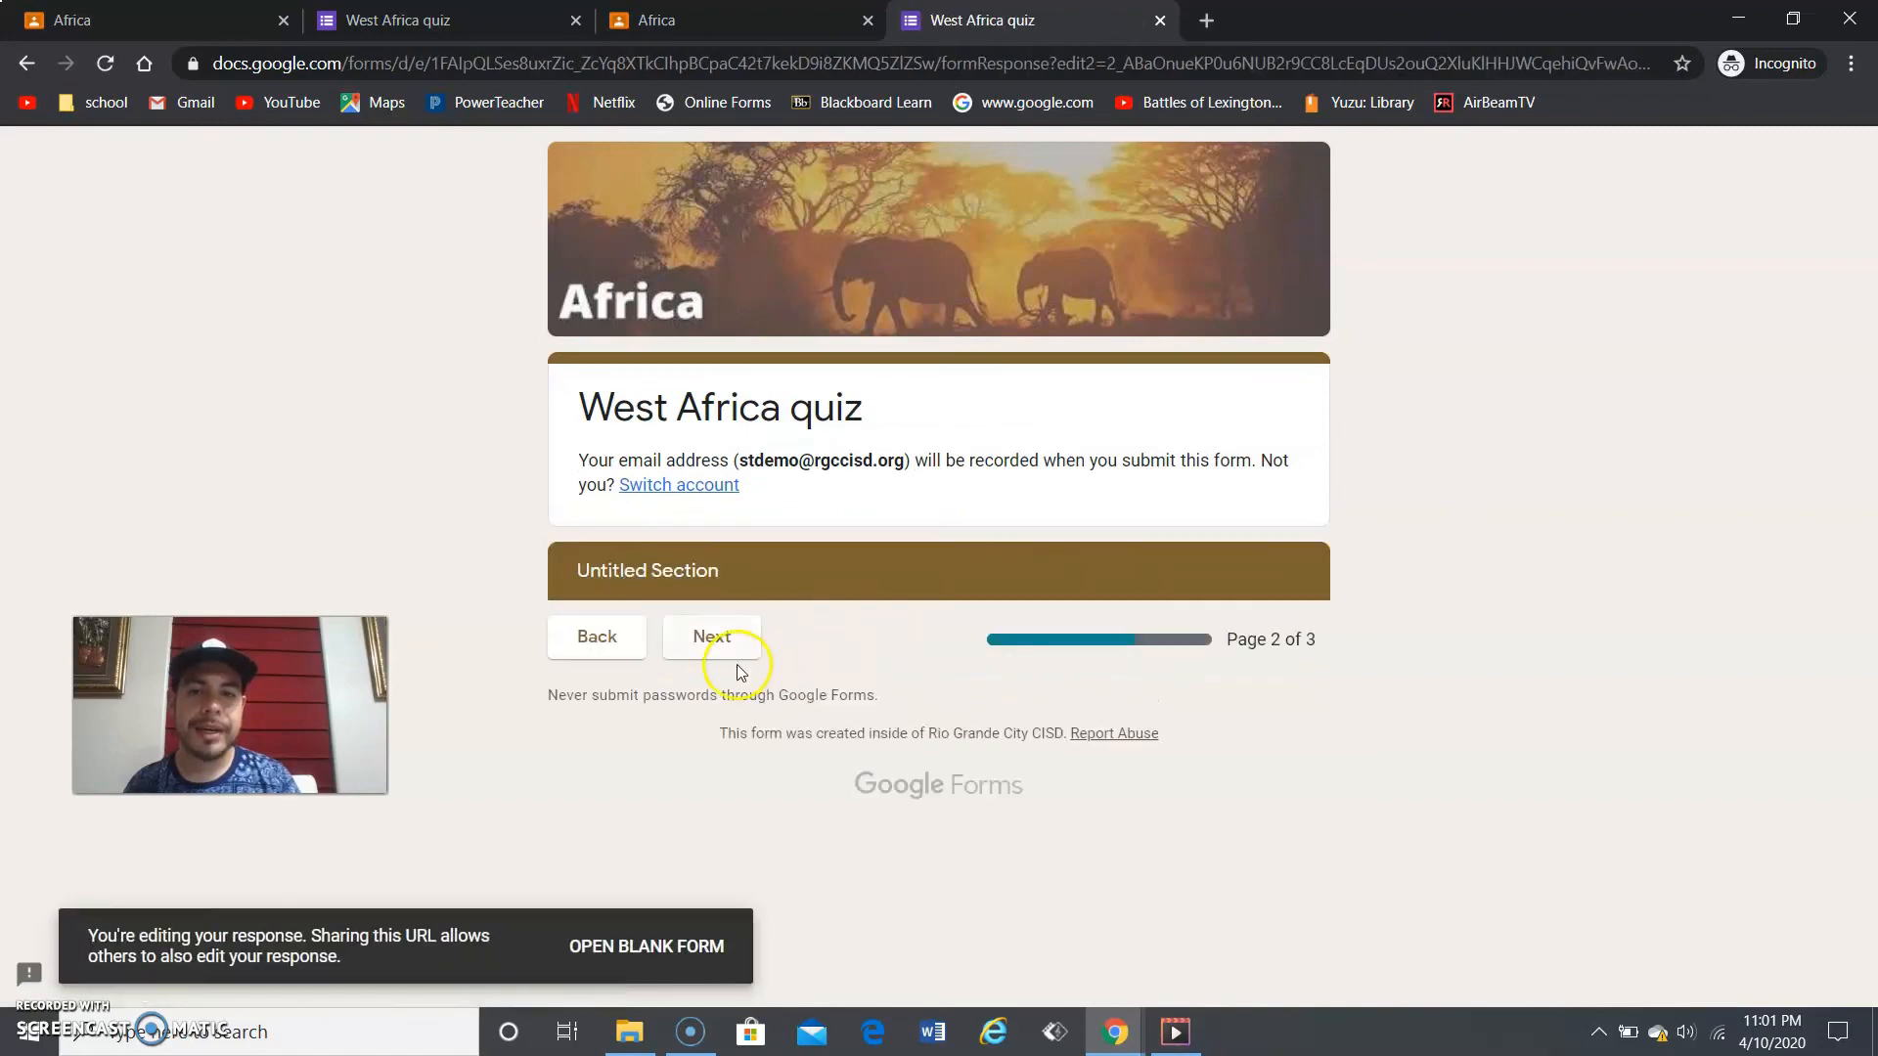
click(711, 651)
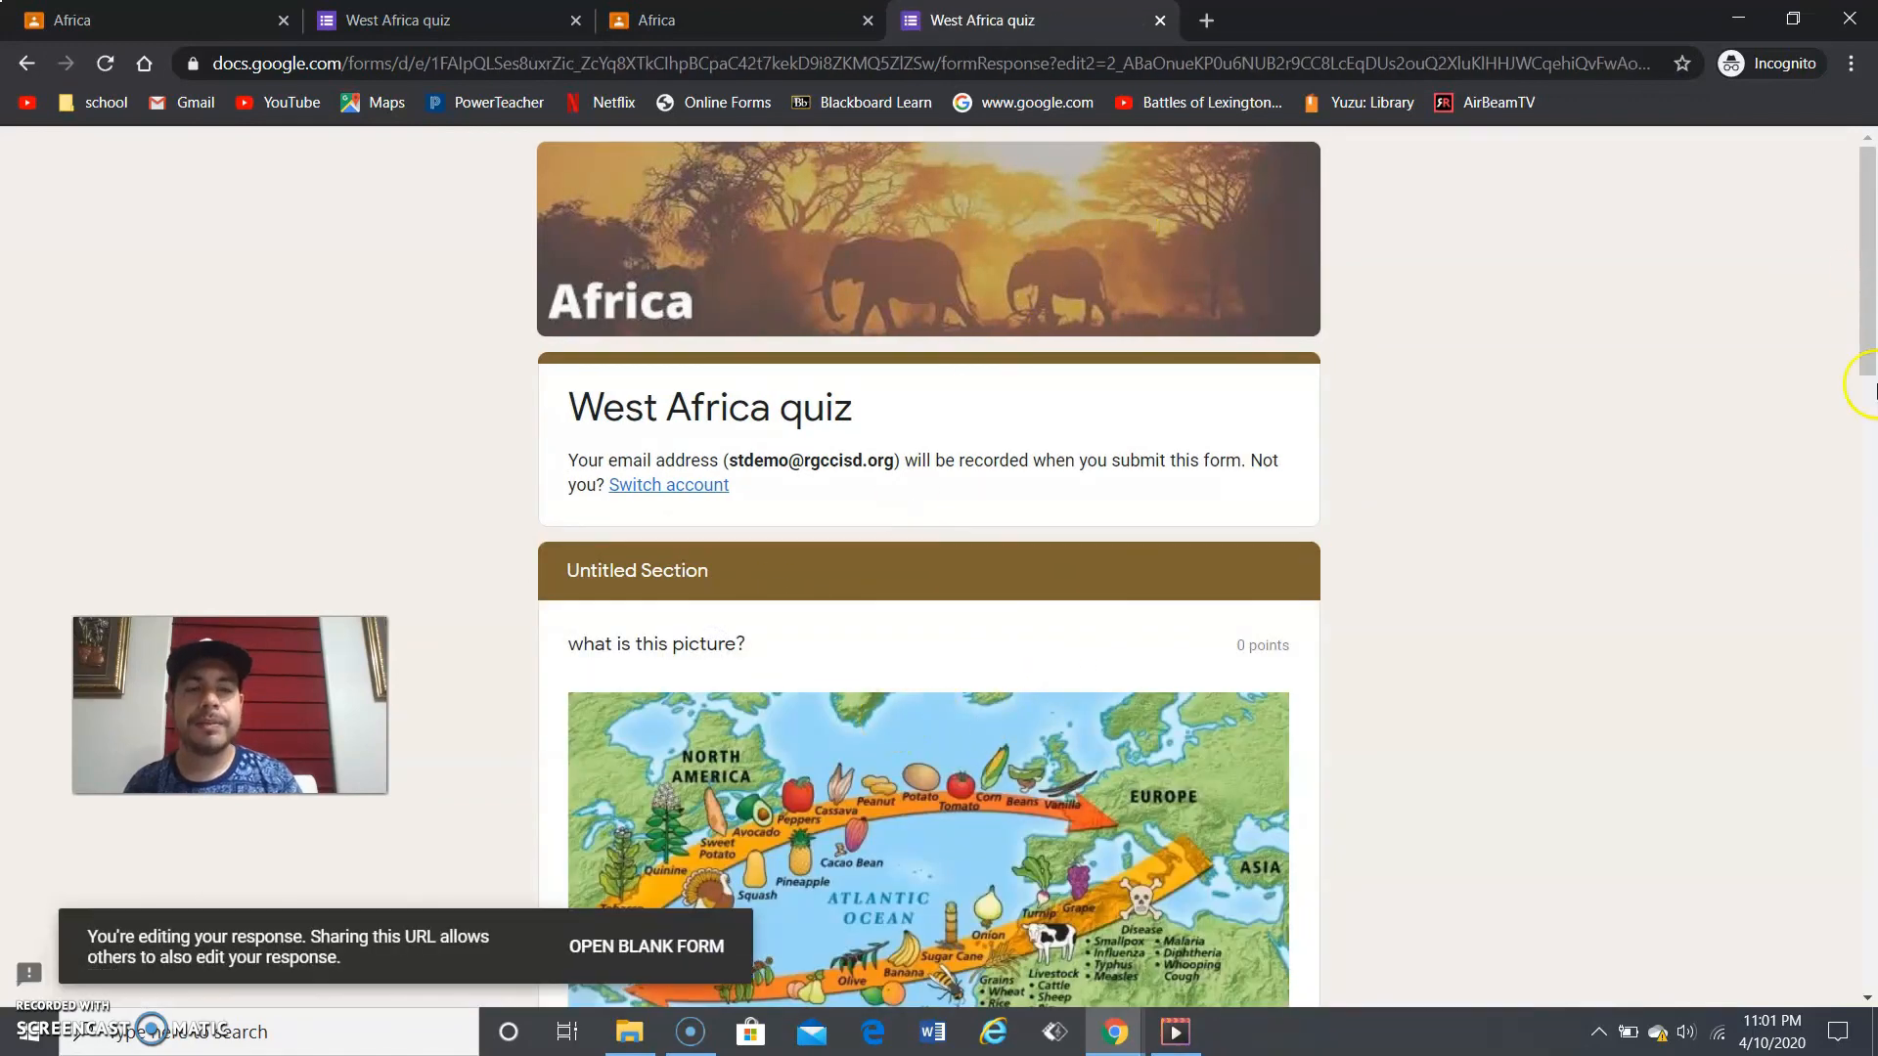
click(1871, 384)
drag(1871, 384, 1871, 426)
scroll(1810, 306, up, 10)
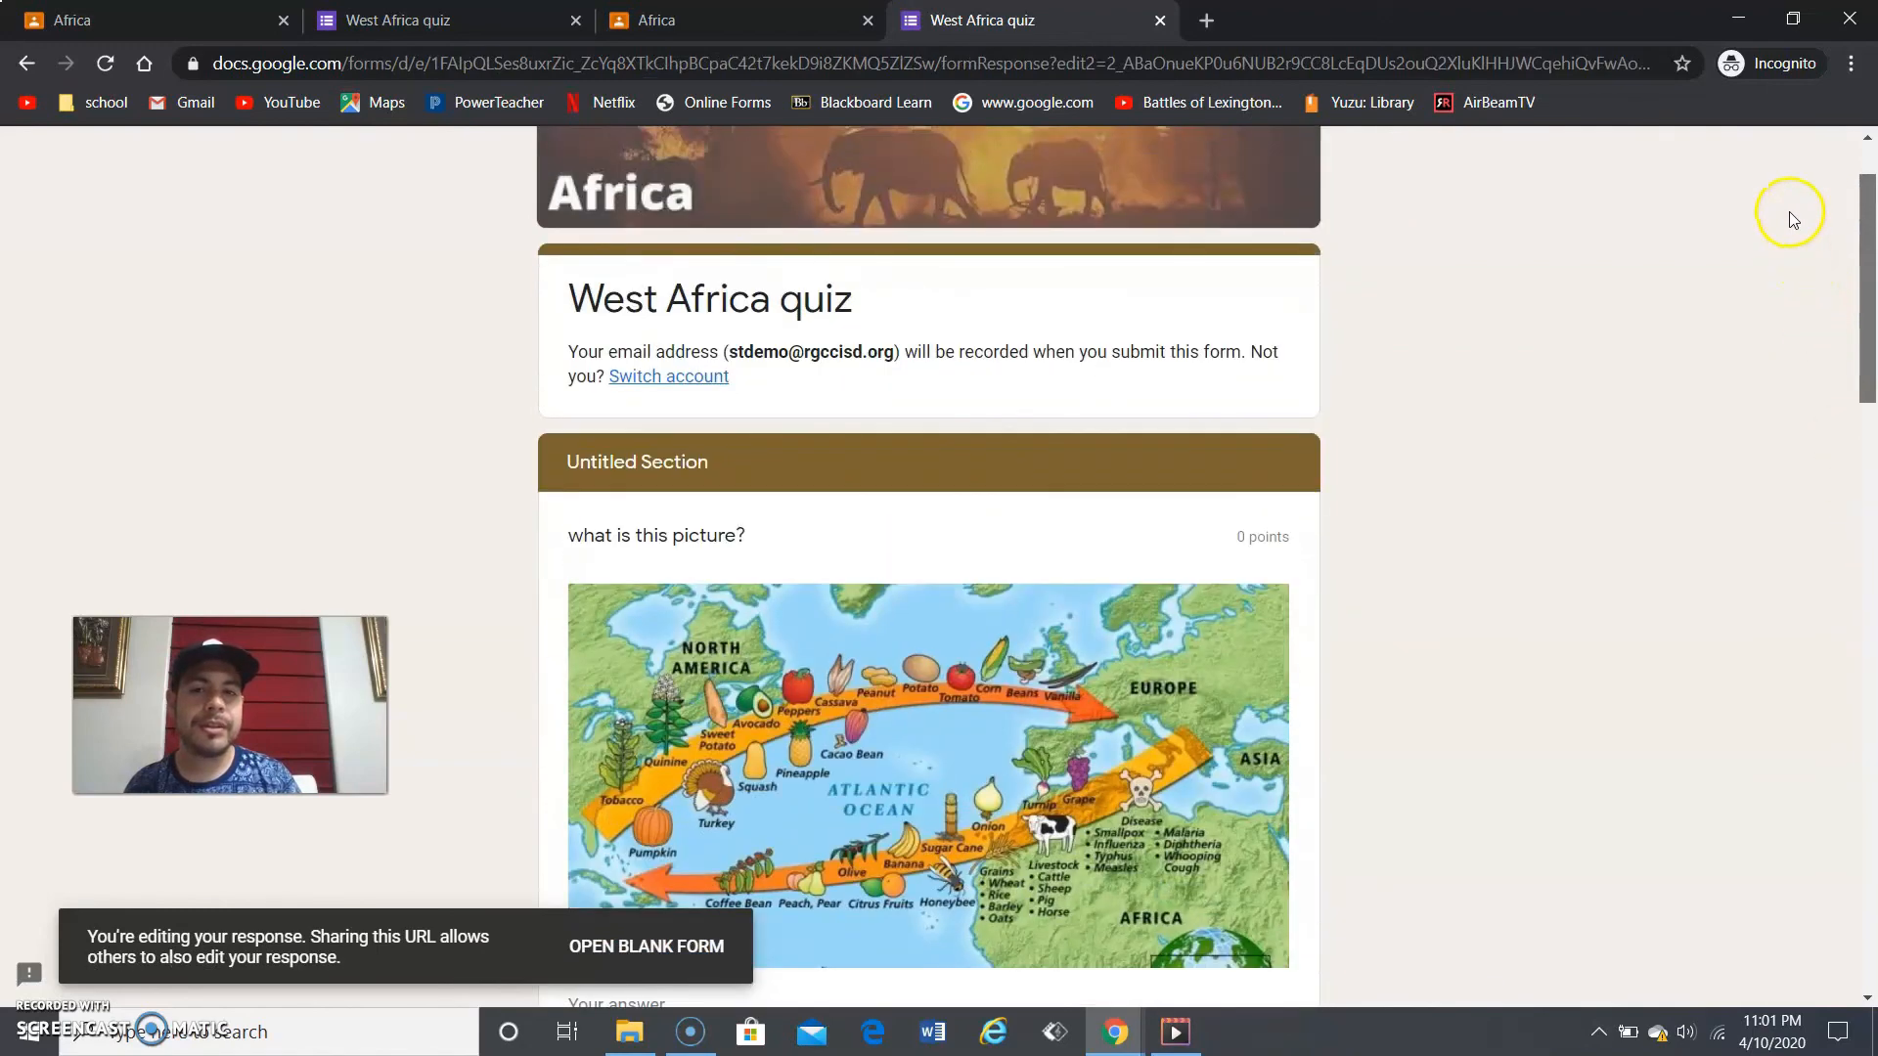
scroll(1793, 293, down, 9)
scroll(1806, 427, down, 15)
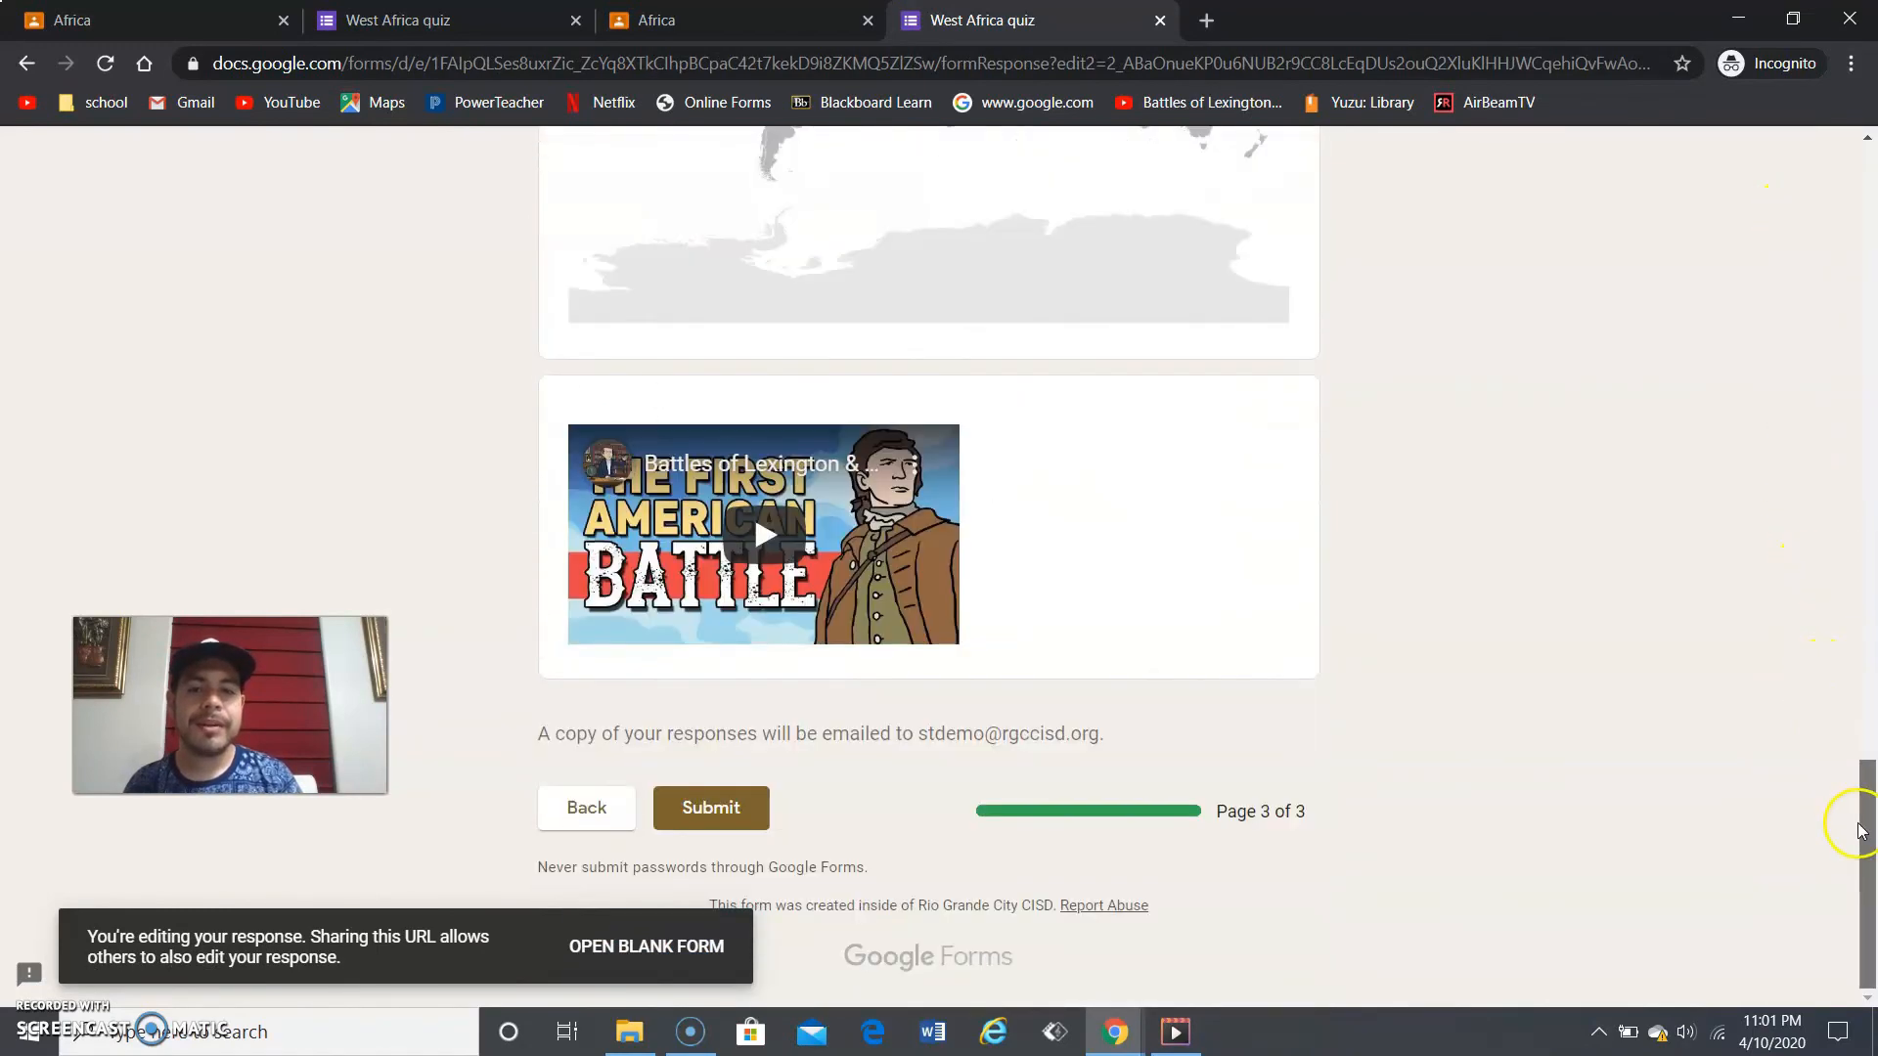
drag(1863, 818, 1860, 885)
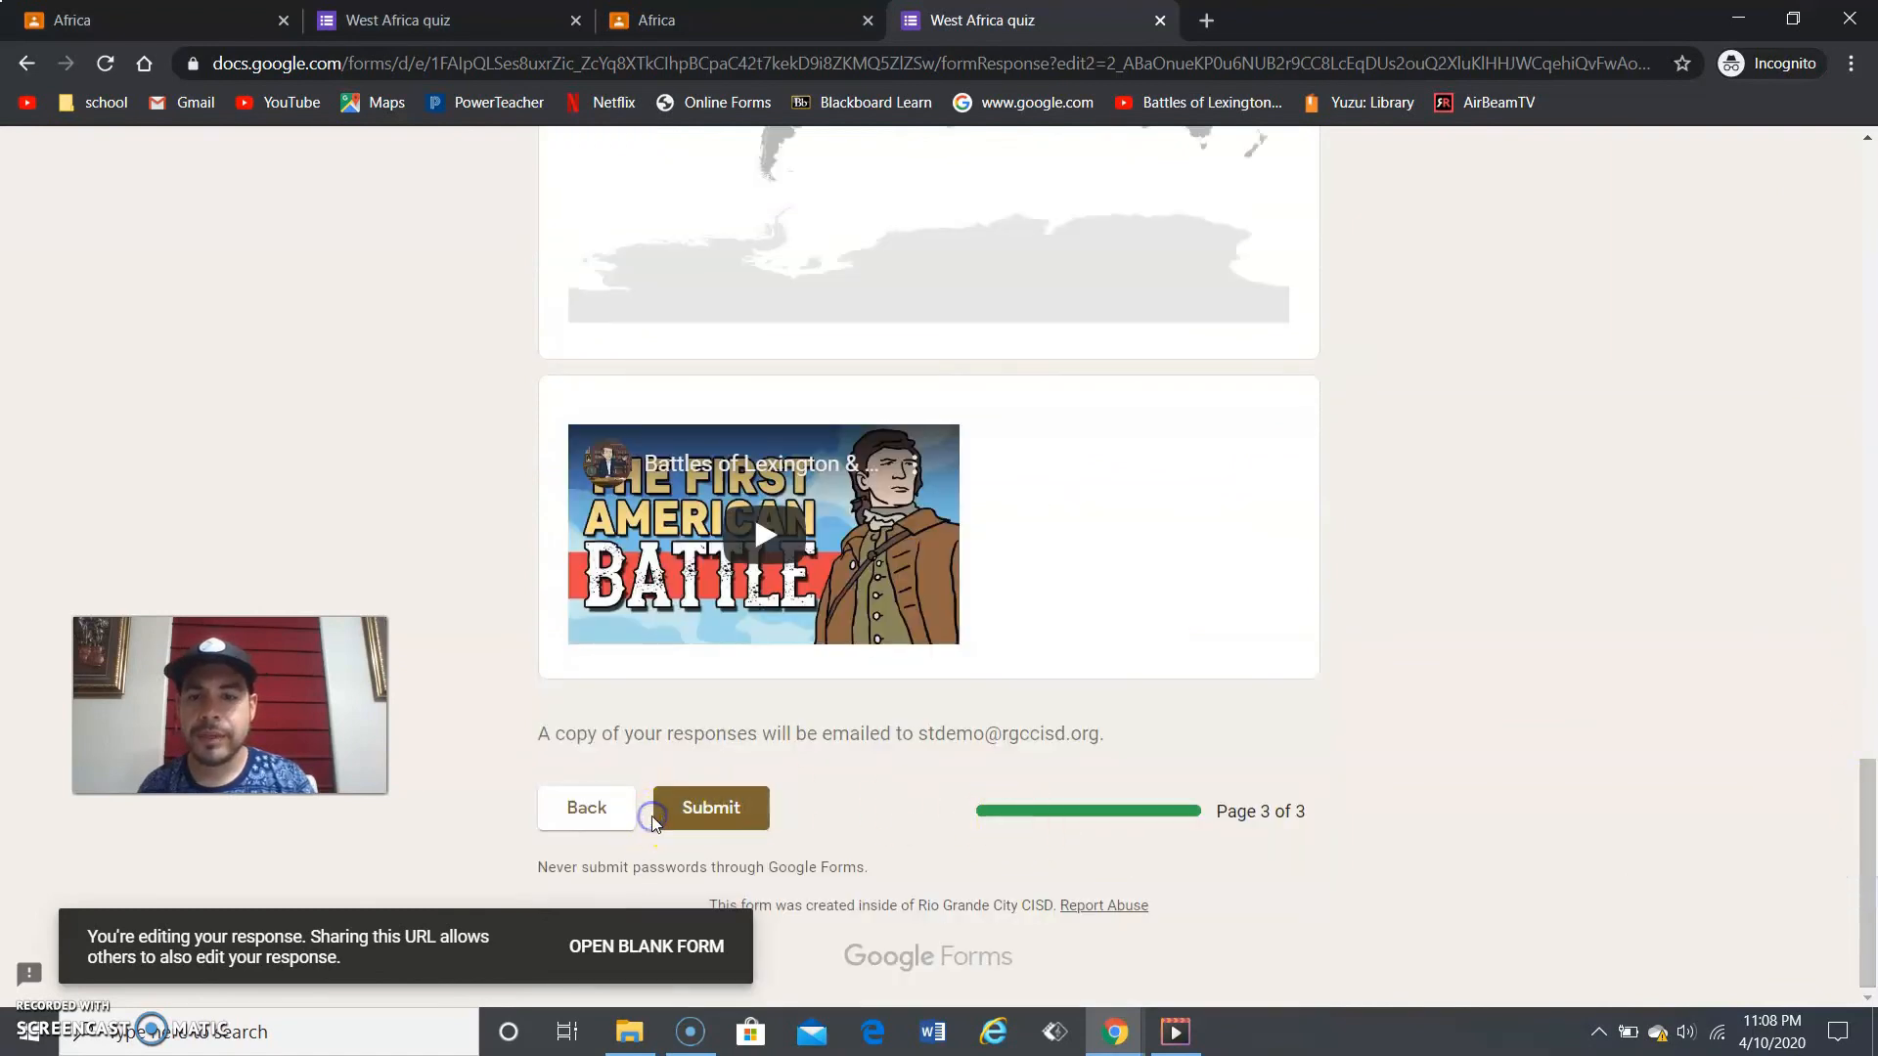
click(692, 819)
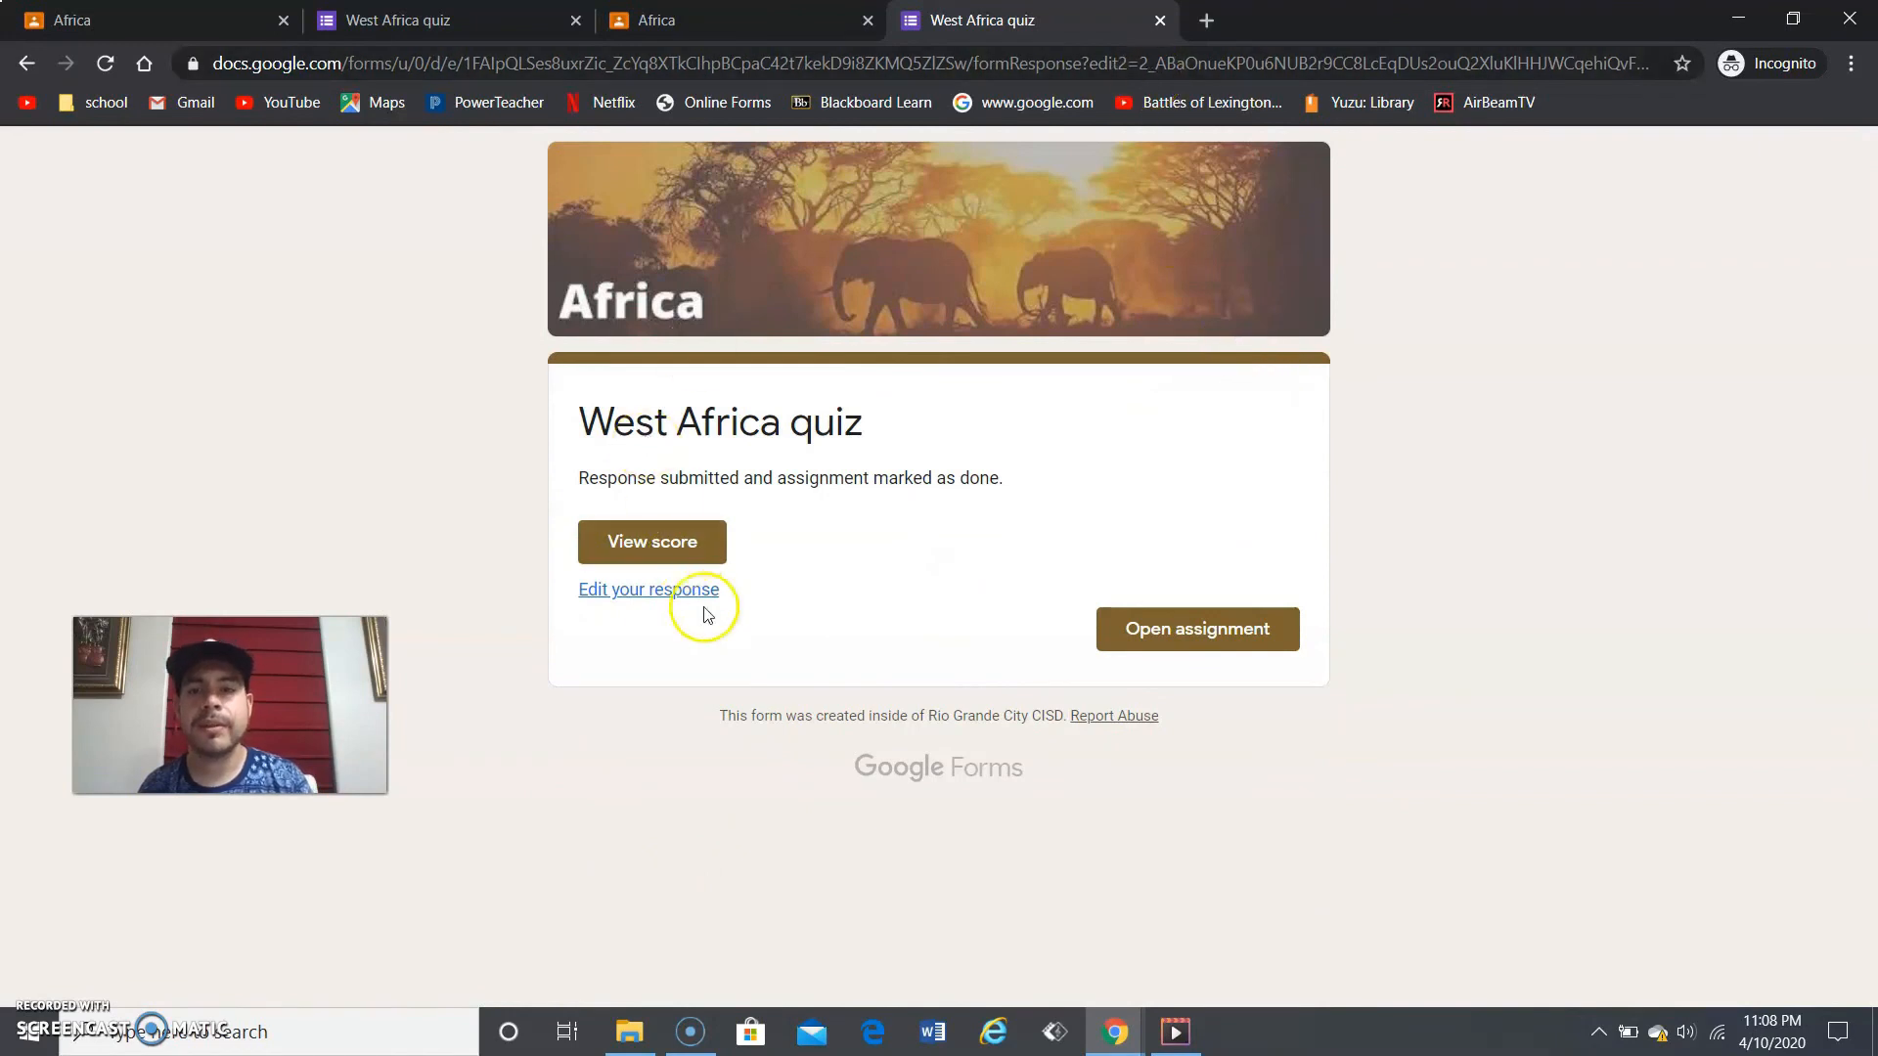
- View the quiz score, close that tab, and mark the Africa assignment as done
click(626, 543)
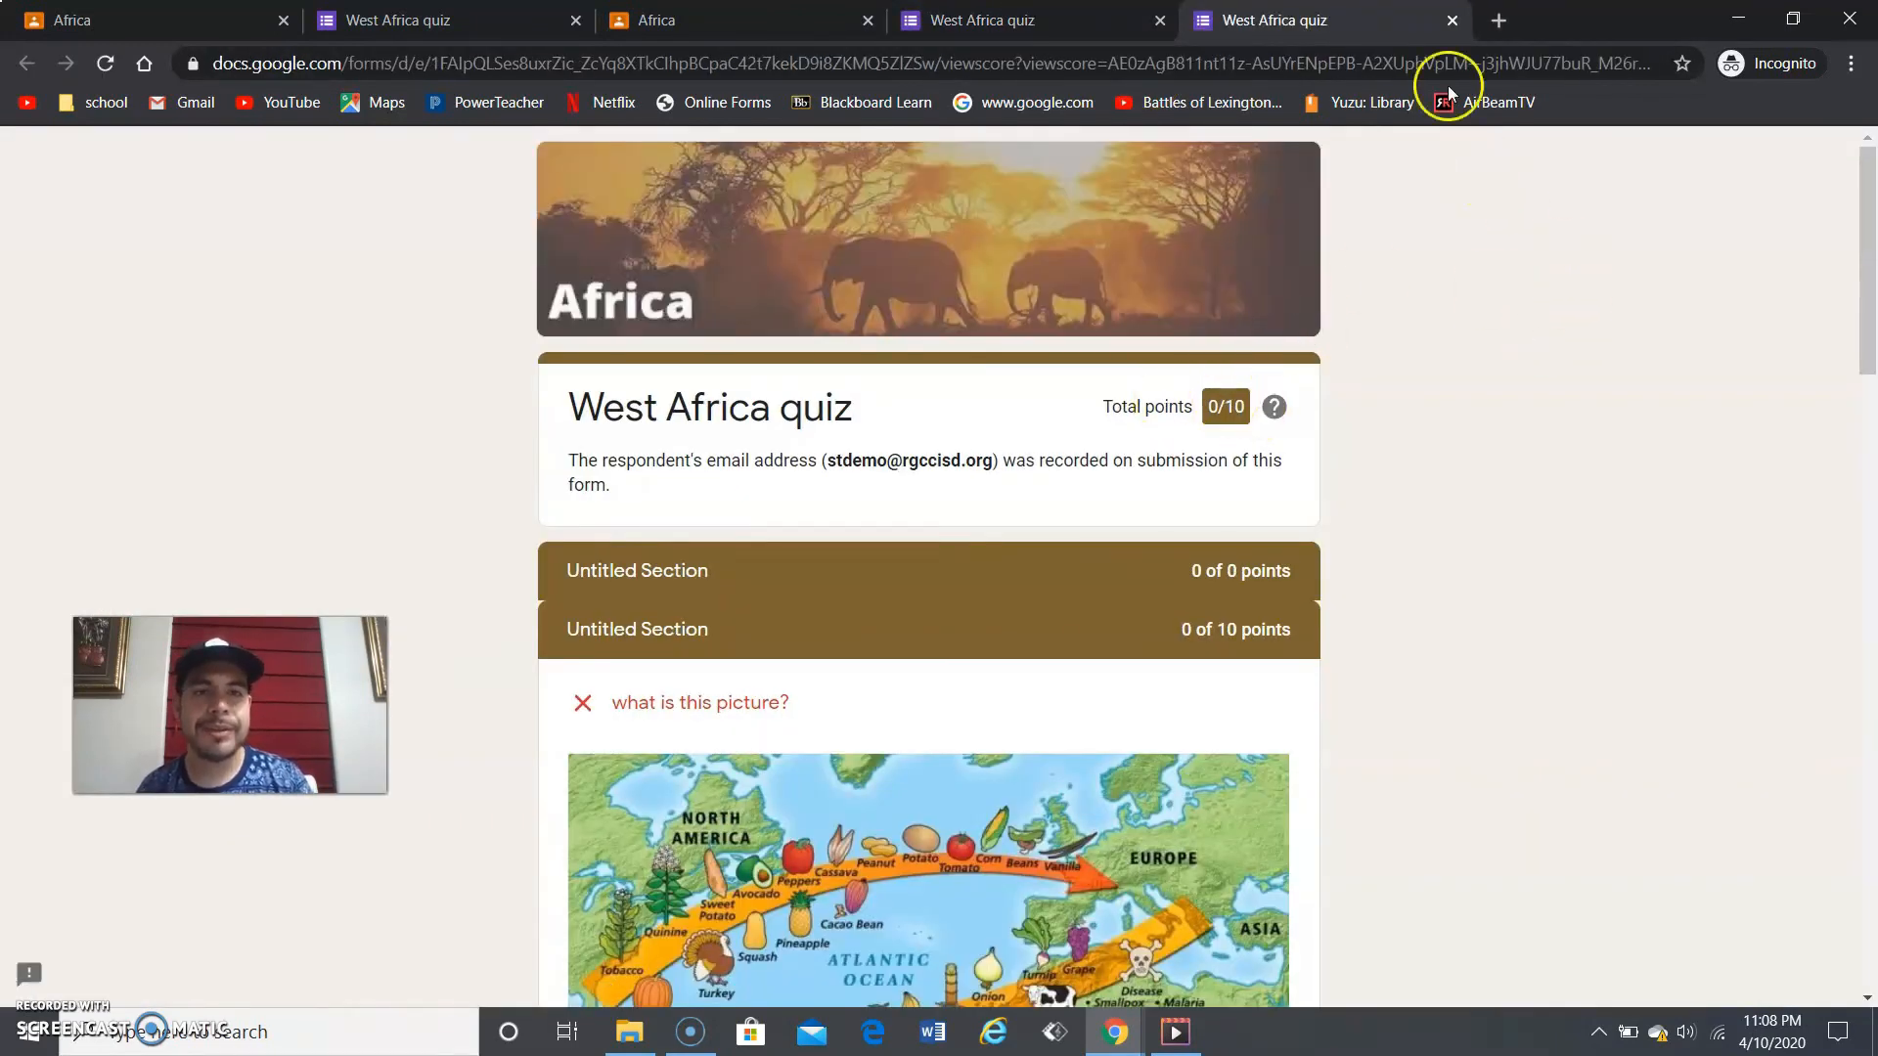
click(1451, 20)
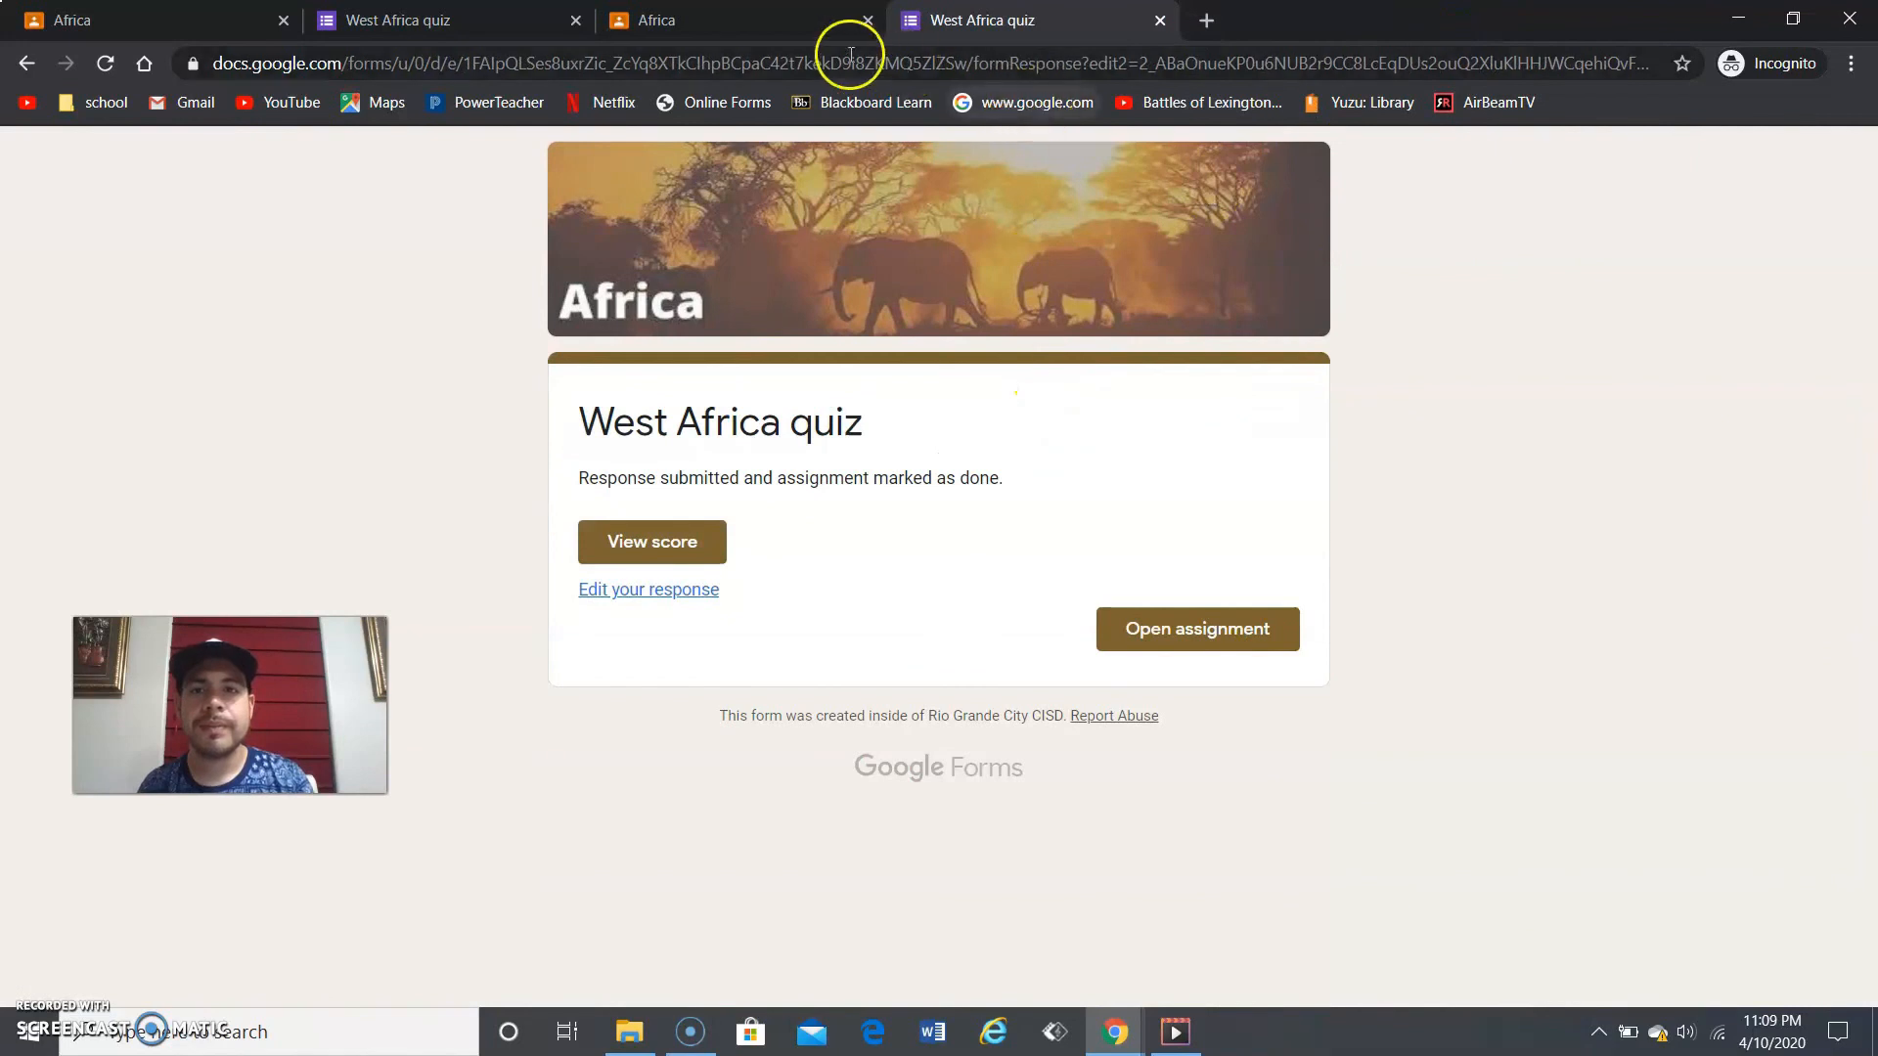
click(800, 29)
click(1296, 326)
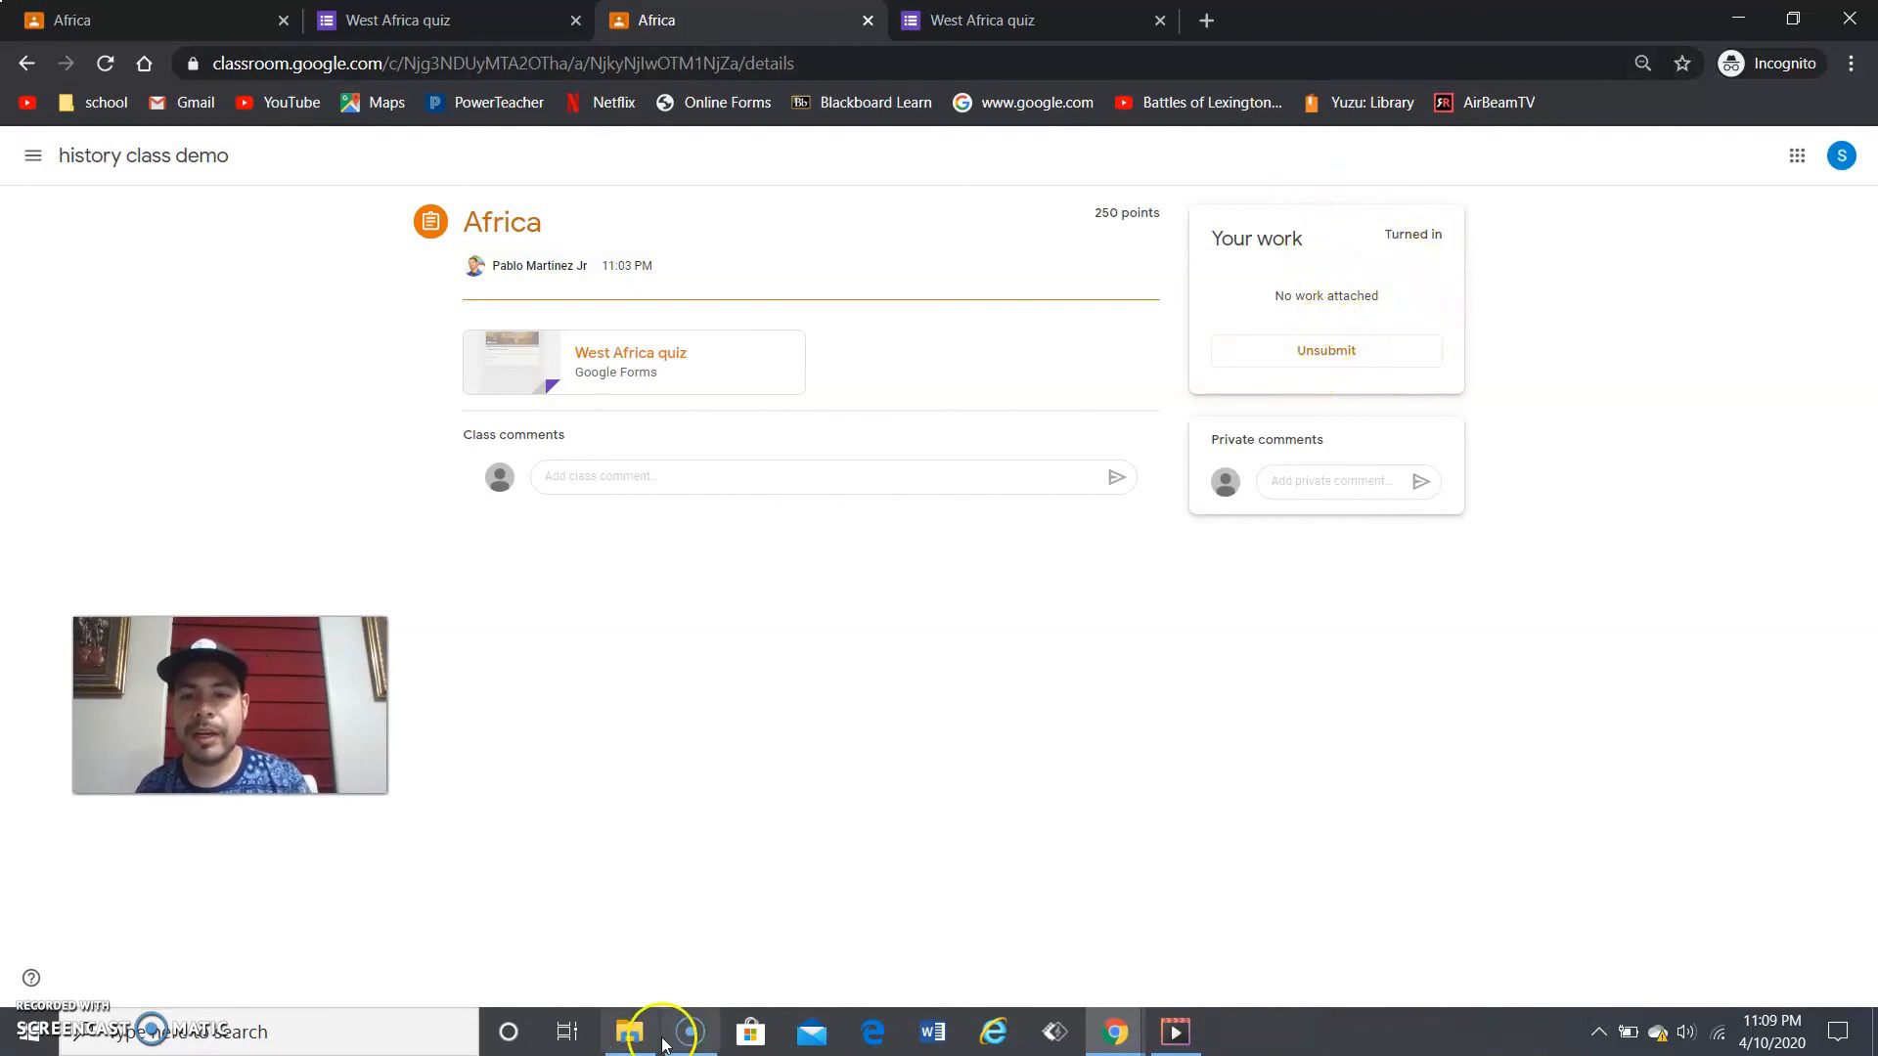
- In the teacher's window, go through Classwork and Grades to Africa's attached West Africa quiz
mouse_move(1114, 1032)
click(1020, 953)
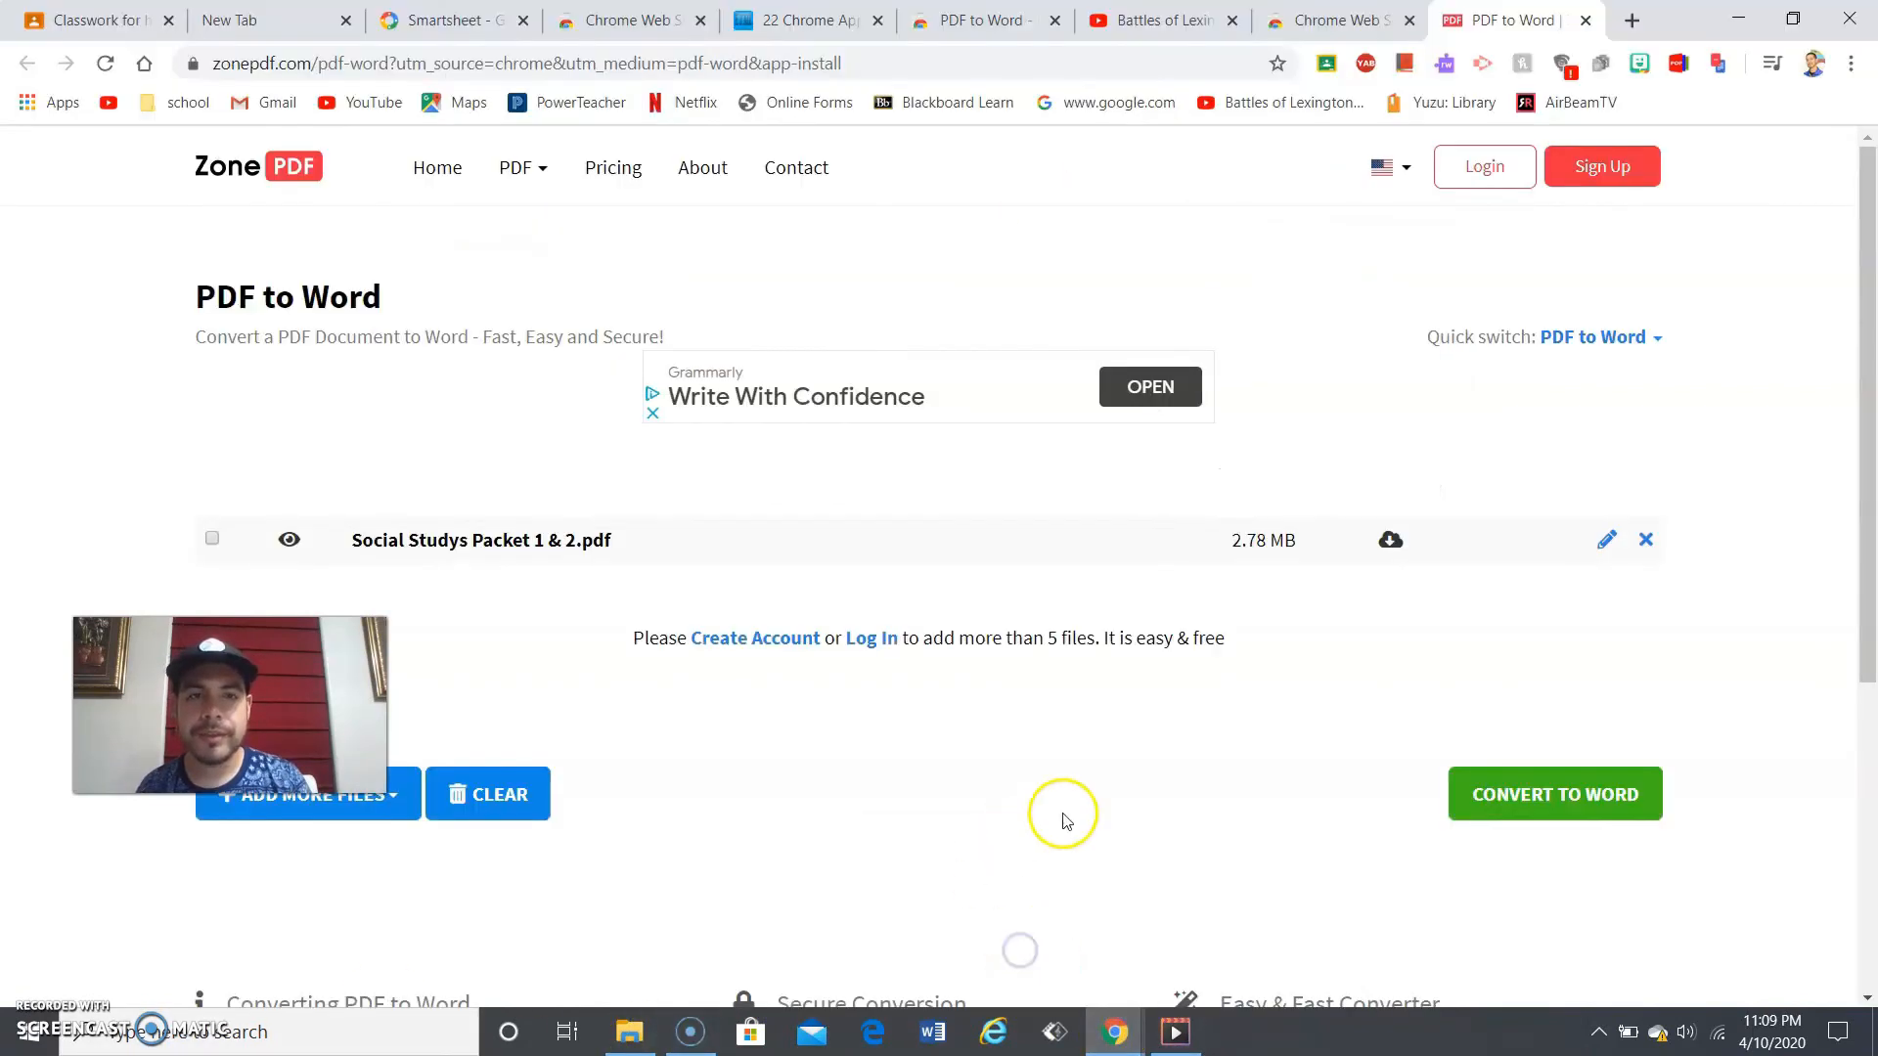
click(88, 8)
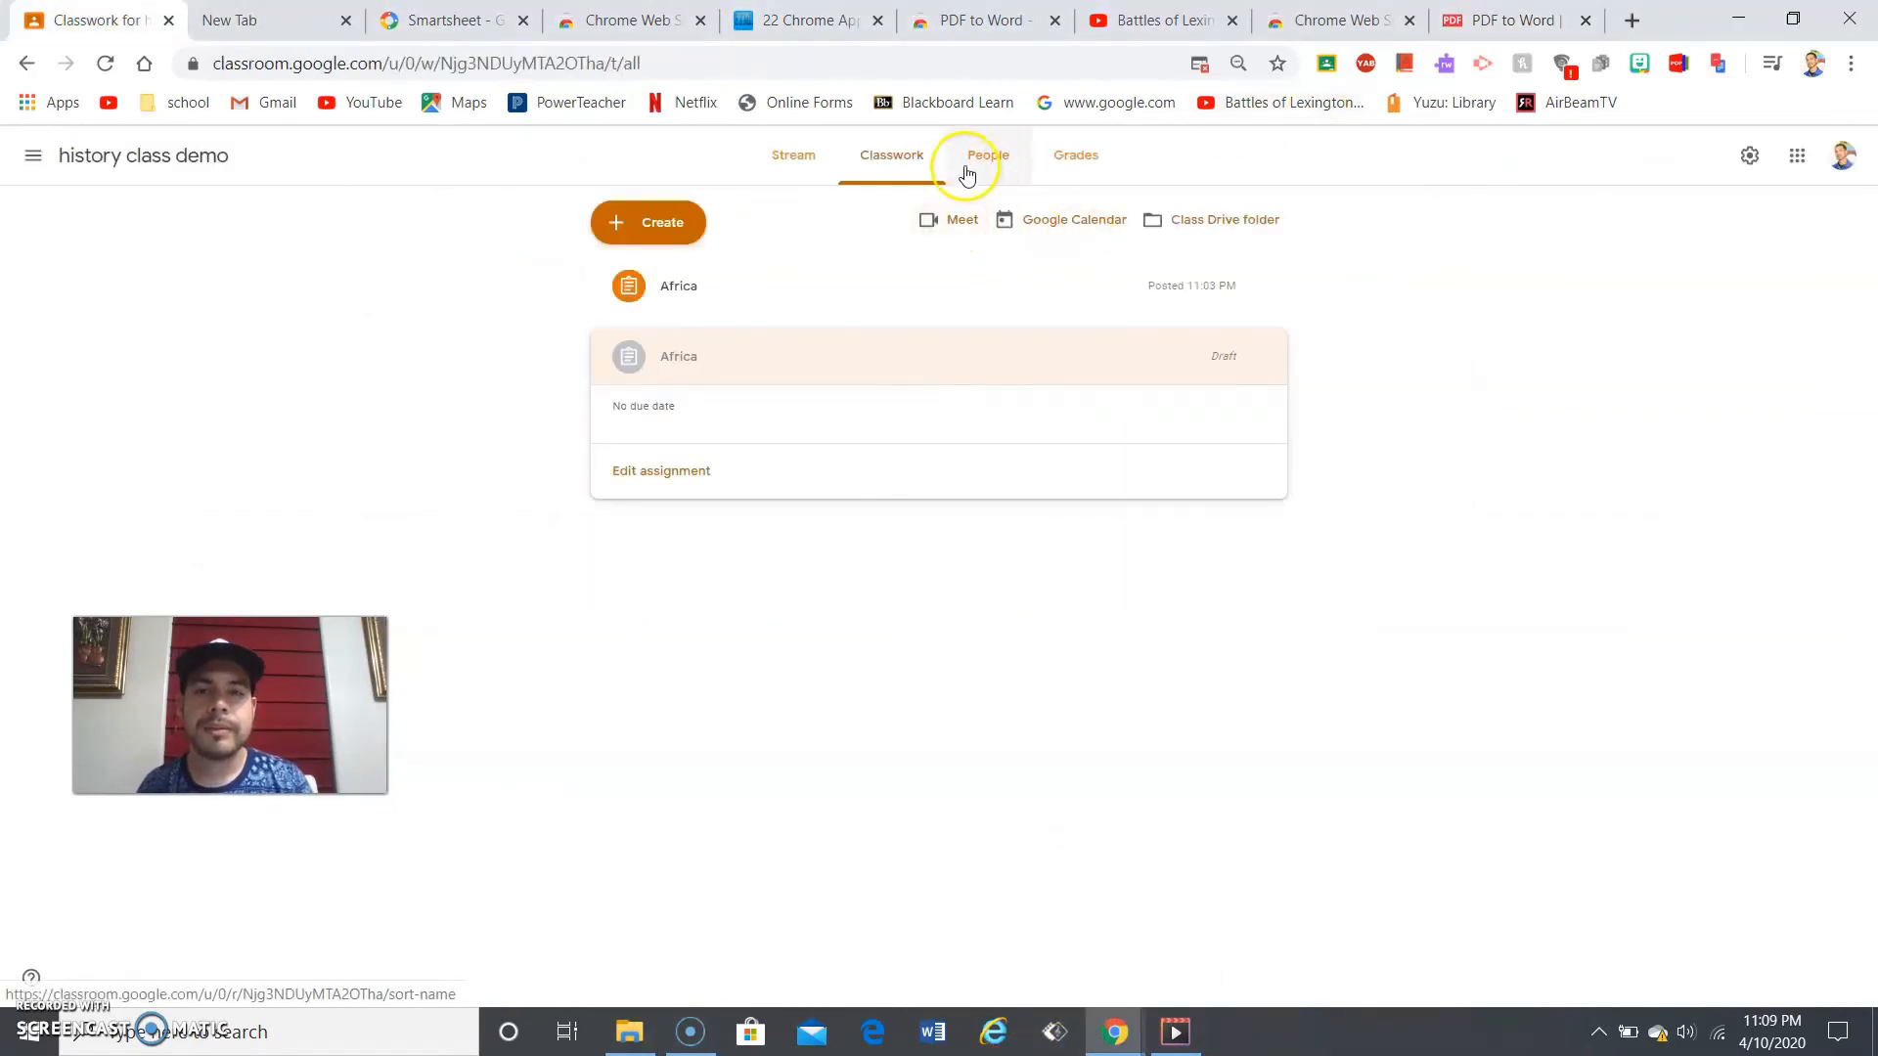
click(1082, 158)
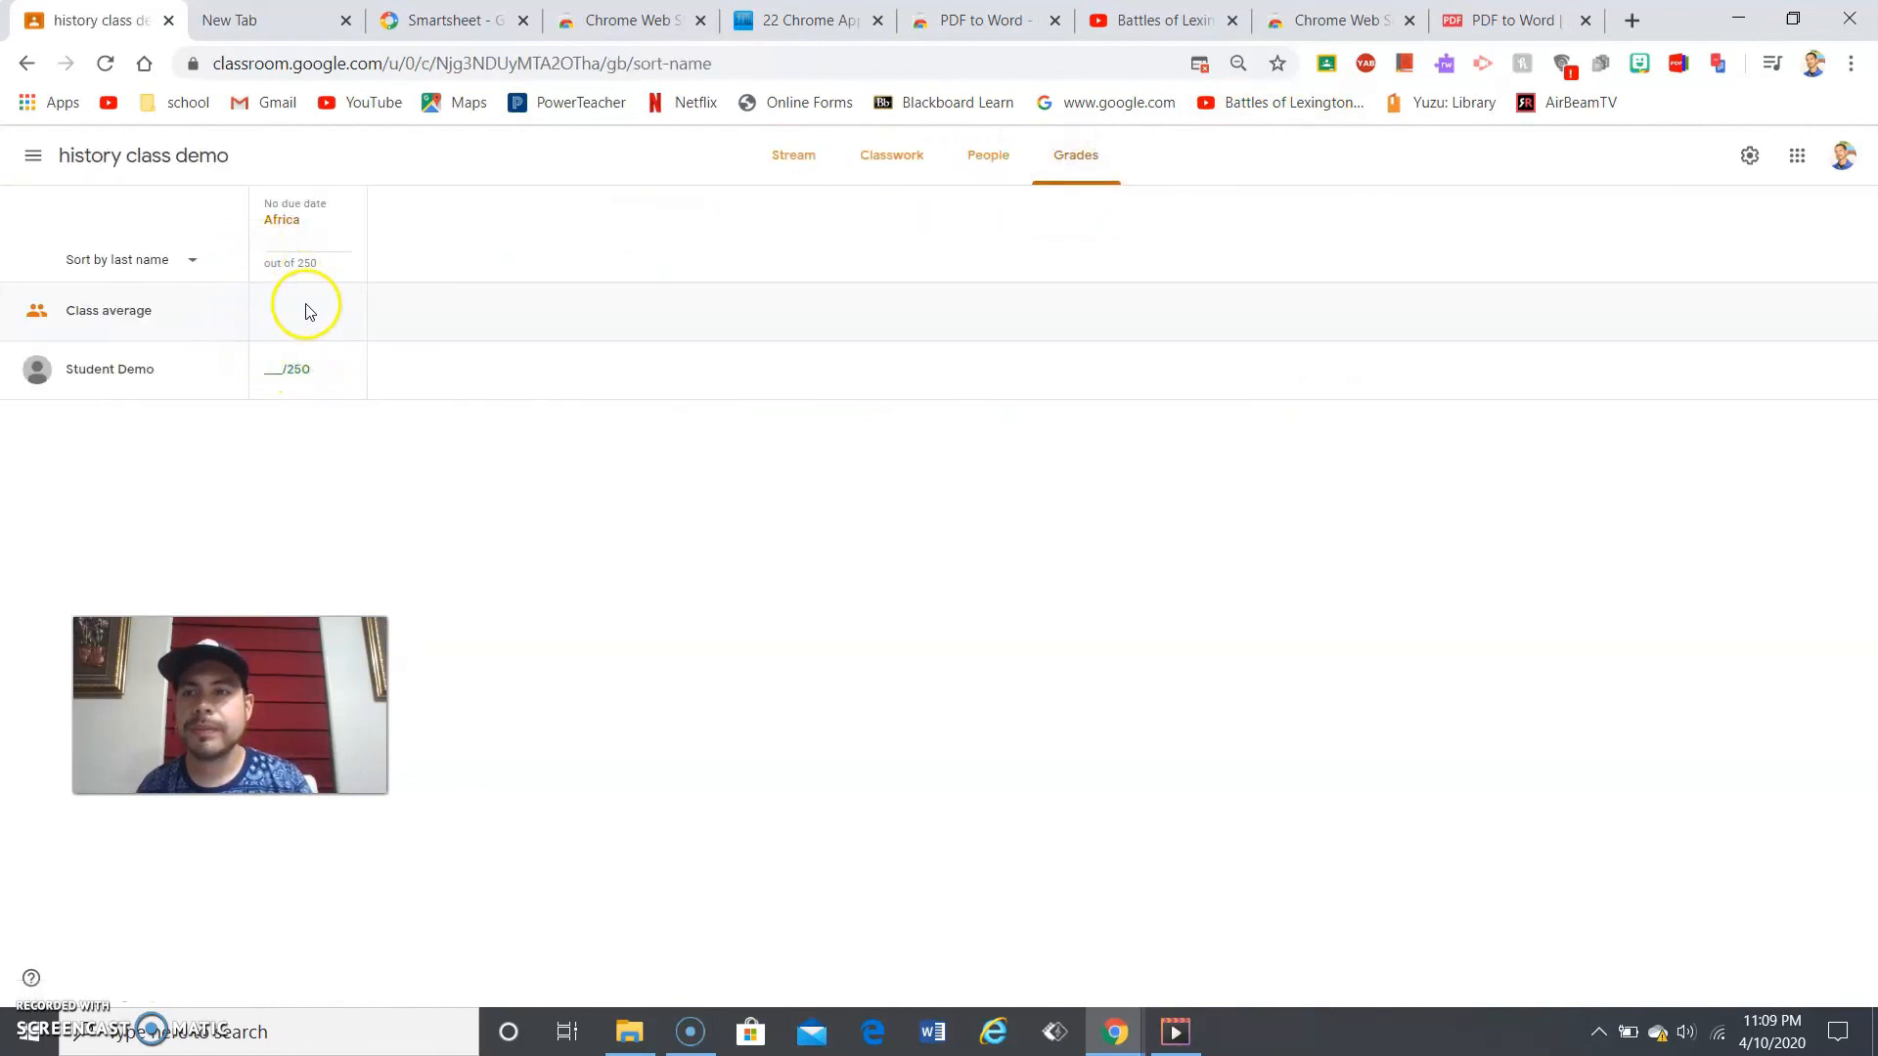
click(282, 221)
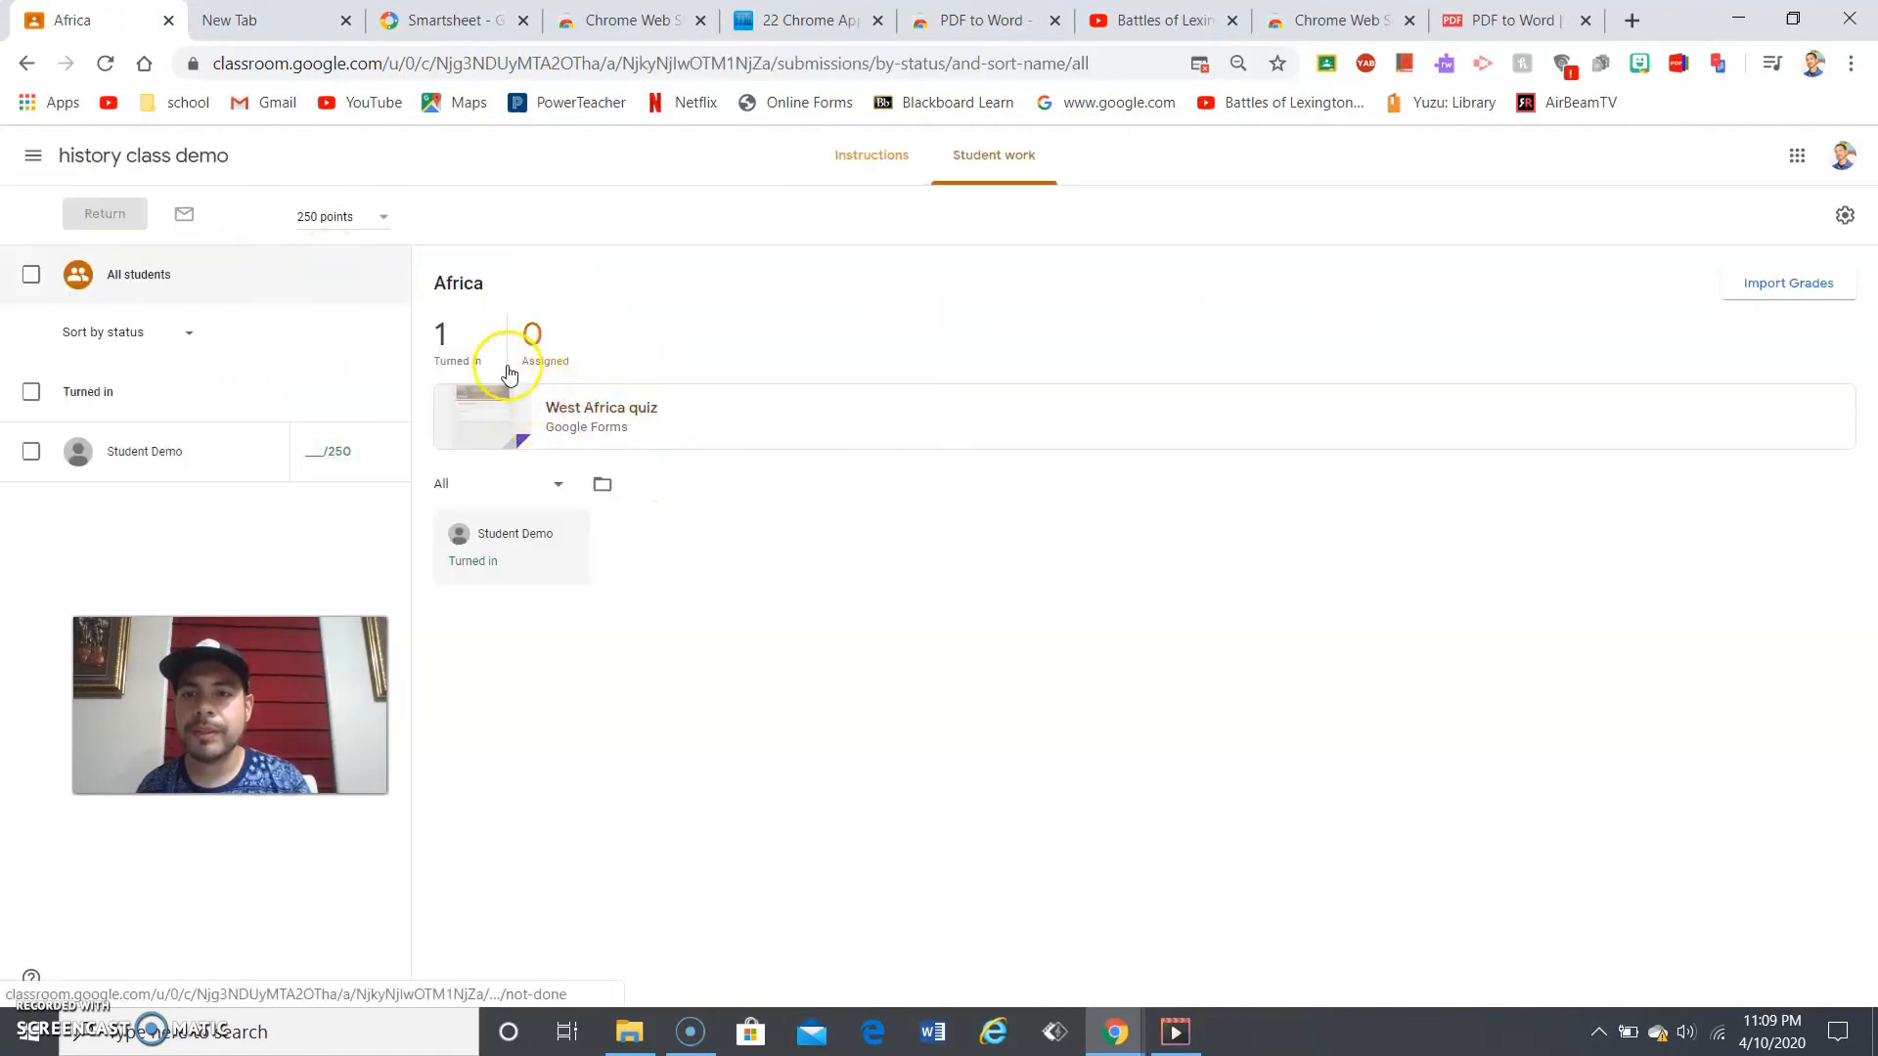
click(549, 409)
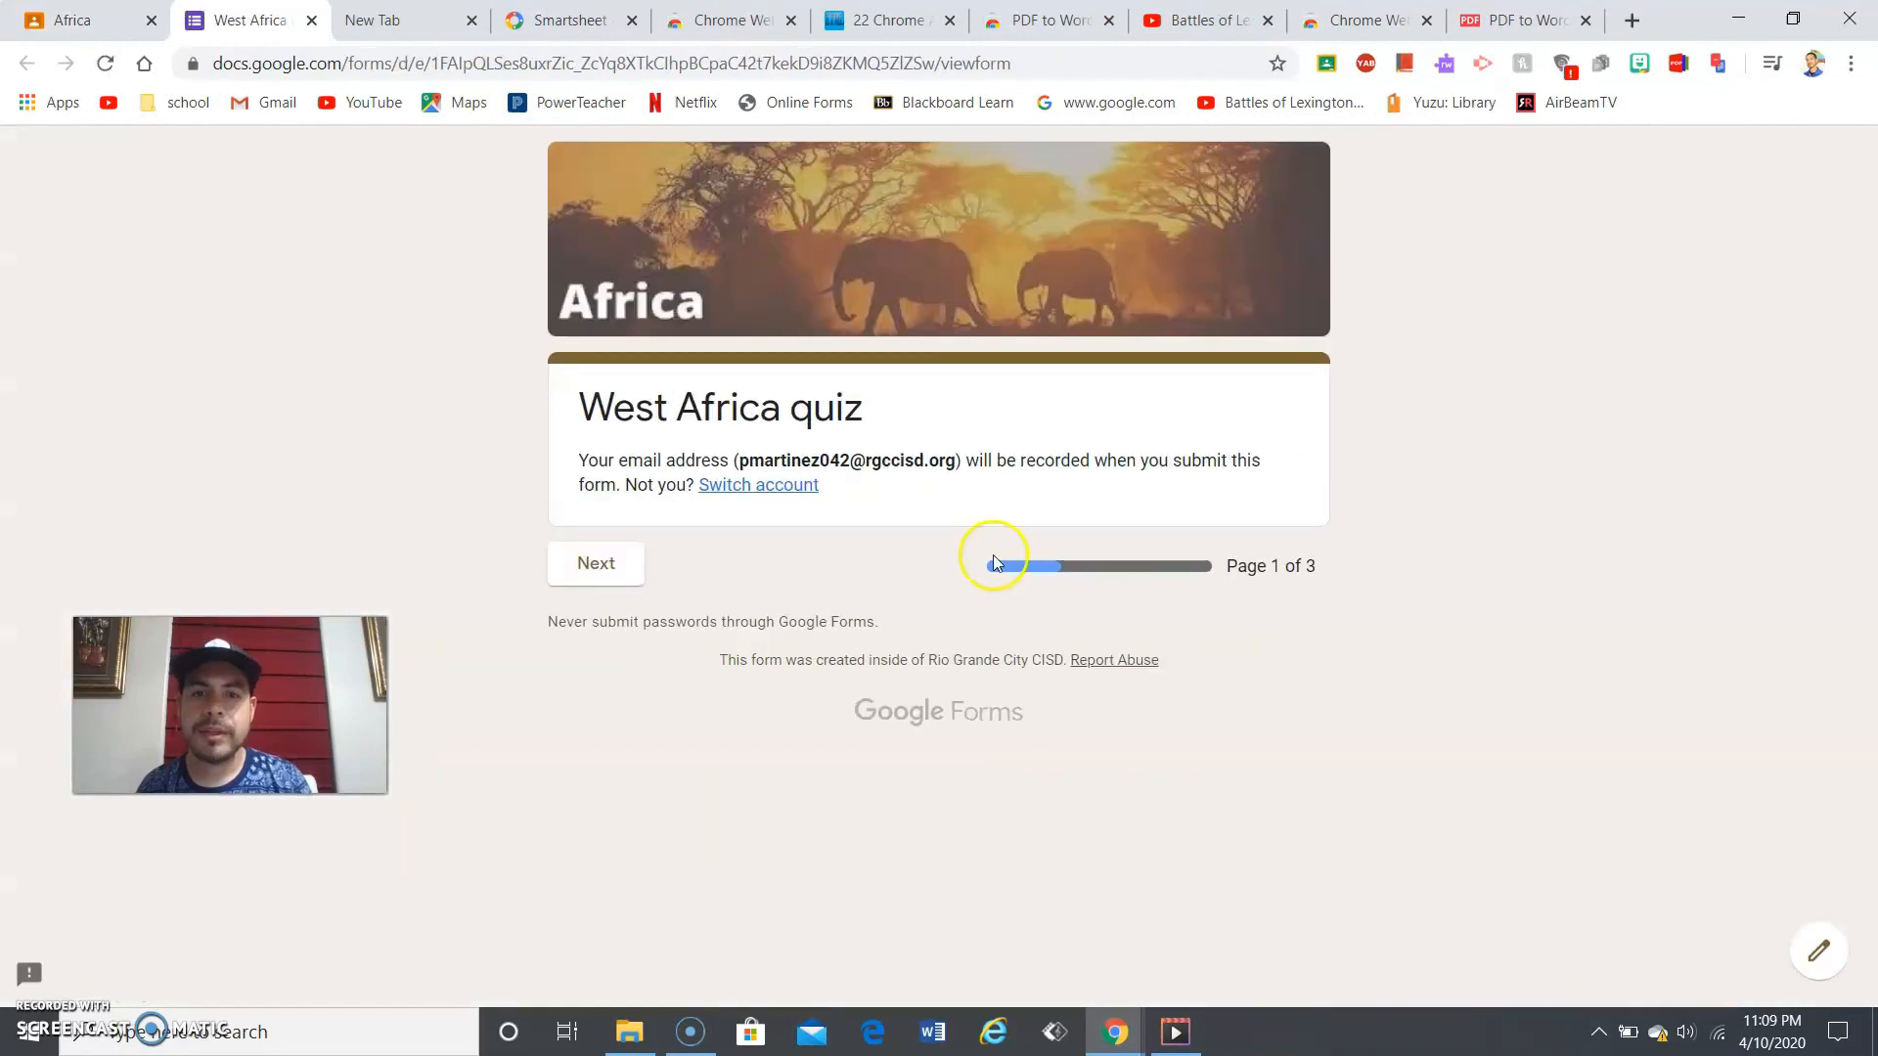
- Review the test student's individual quiz response, scored 0 of 10, then return to Africa's student work
click(1820, 955)
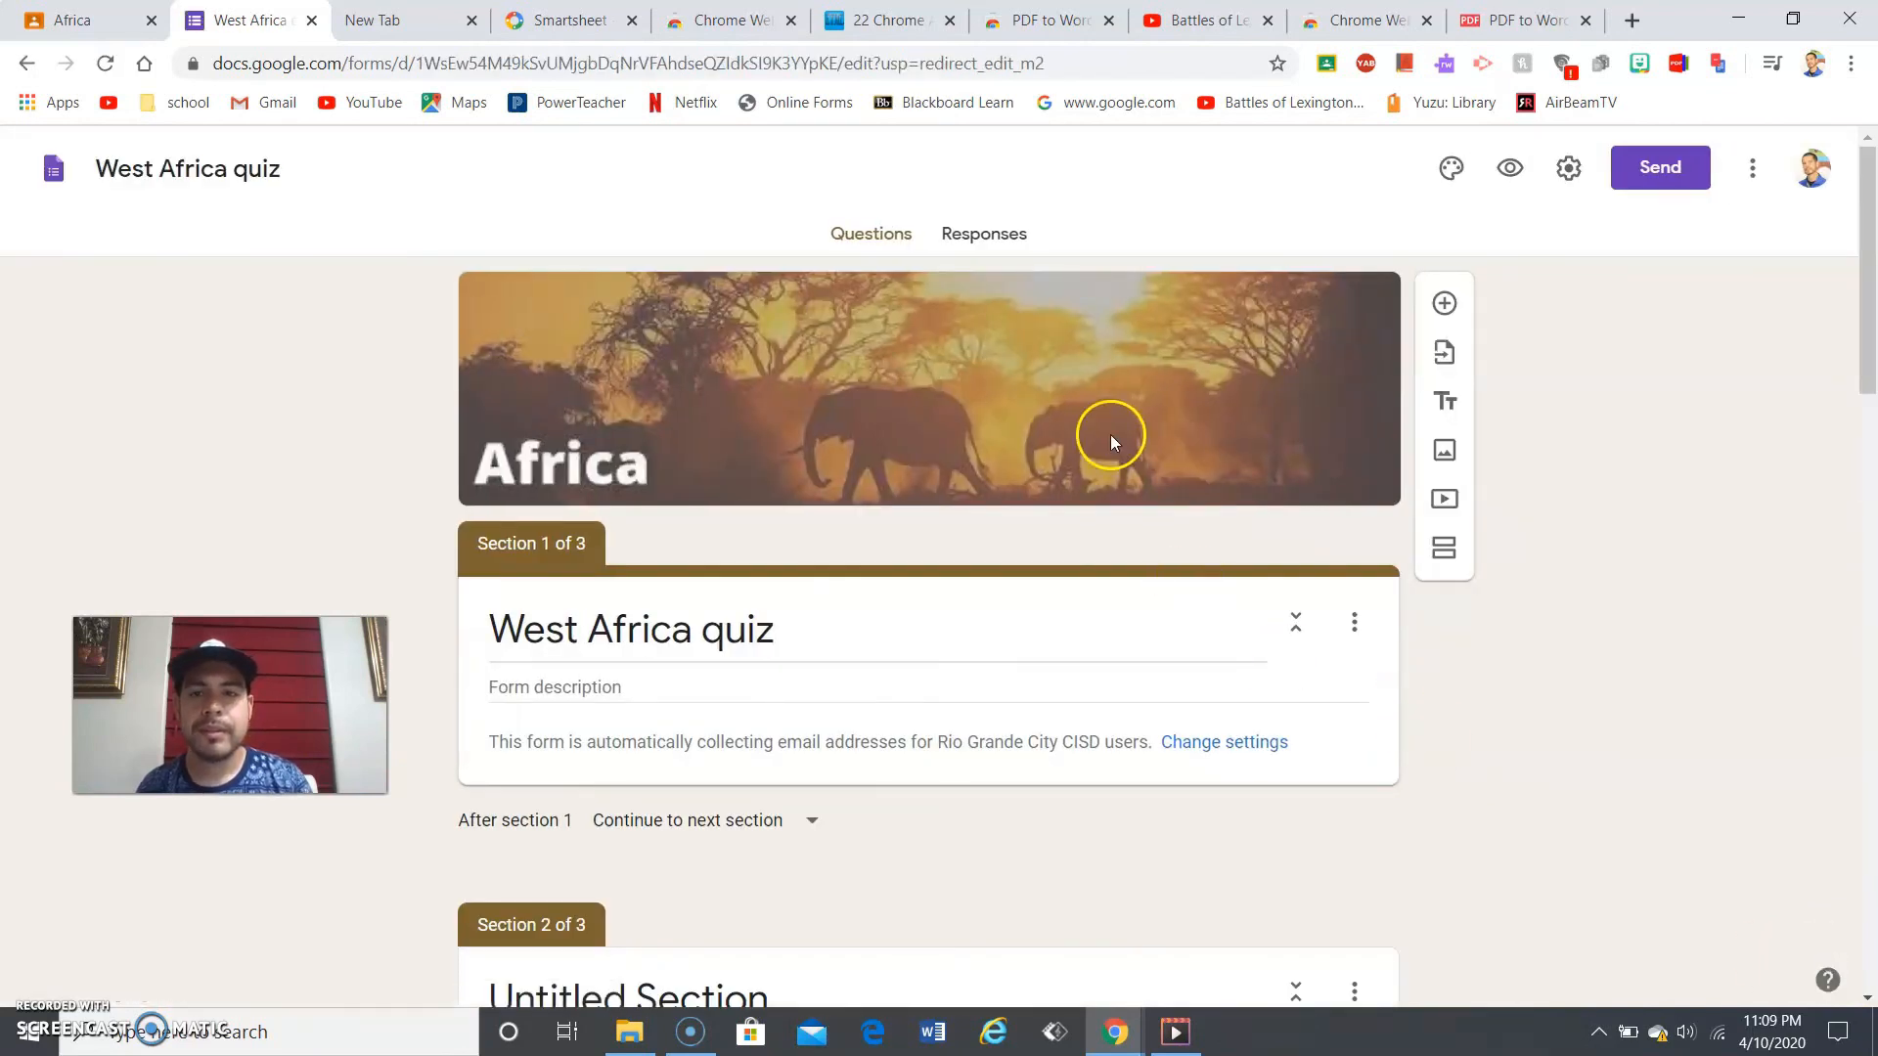
click(976, 237)
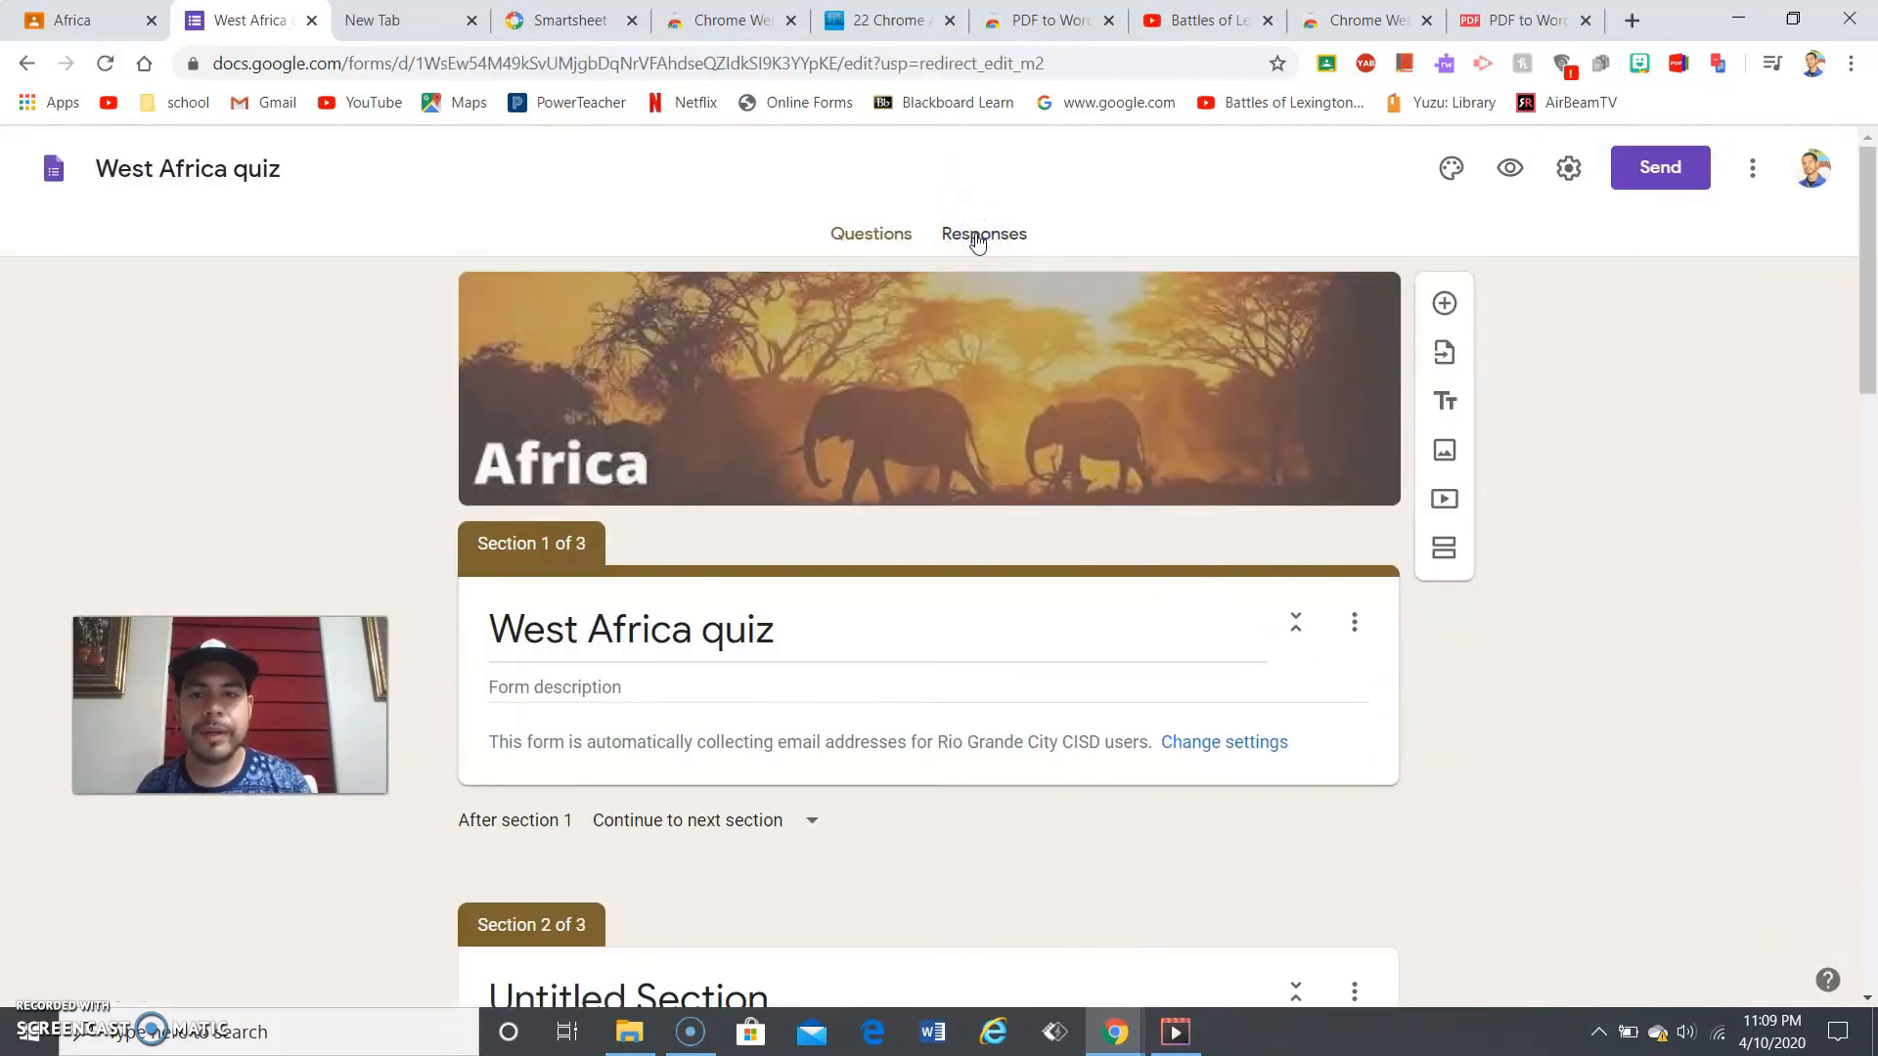
click(995, 240)
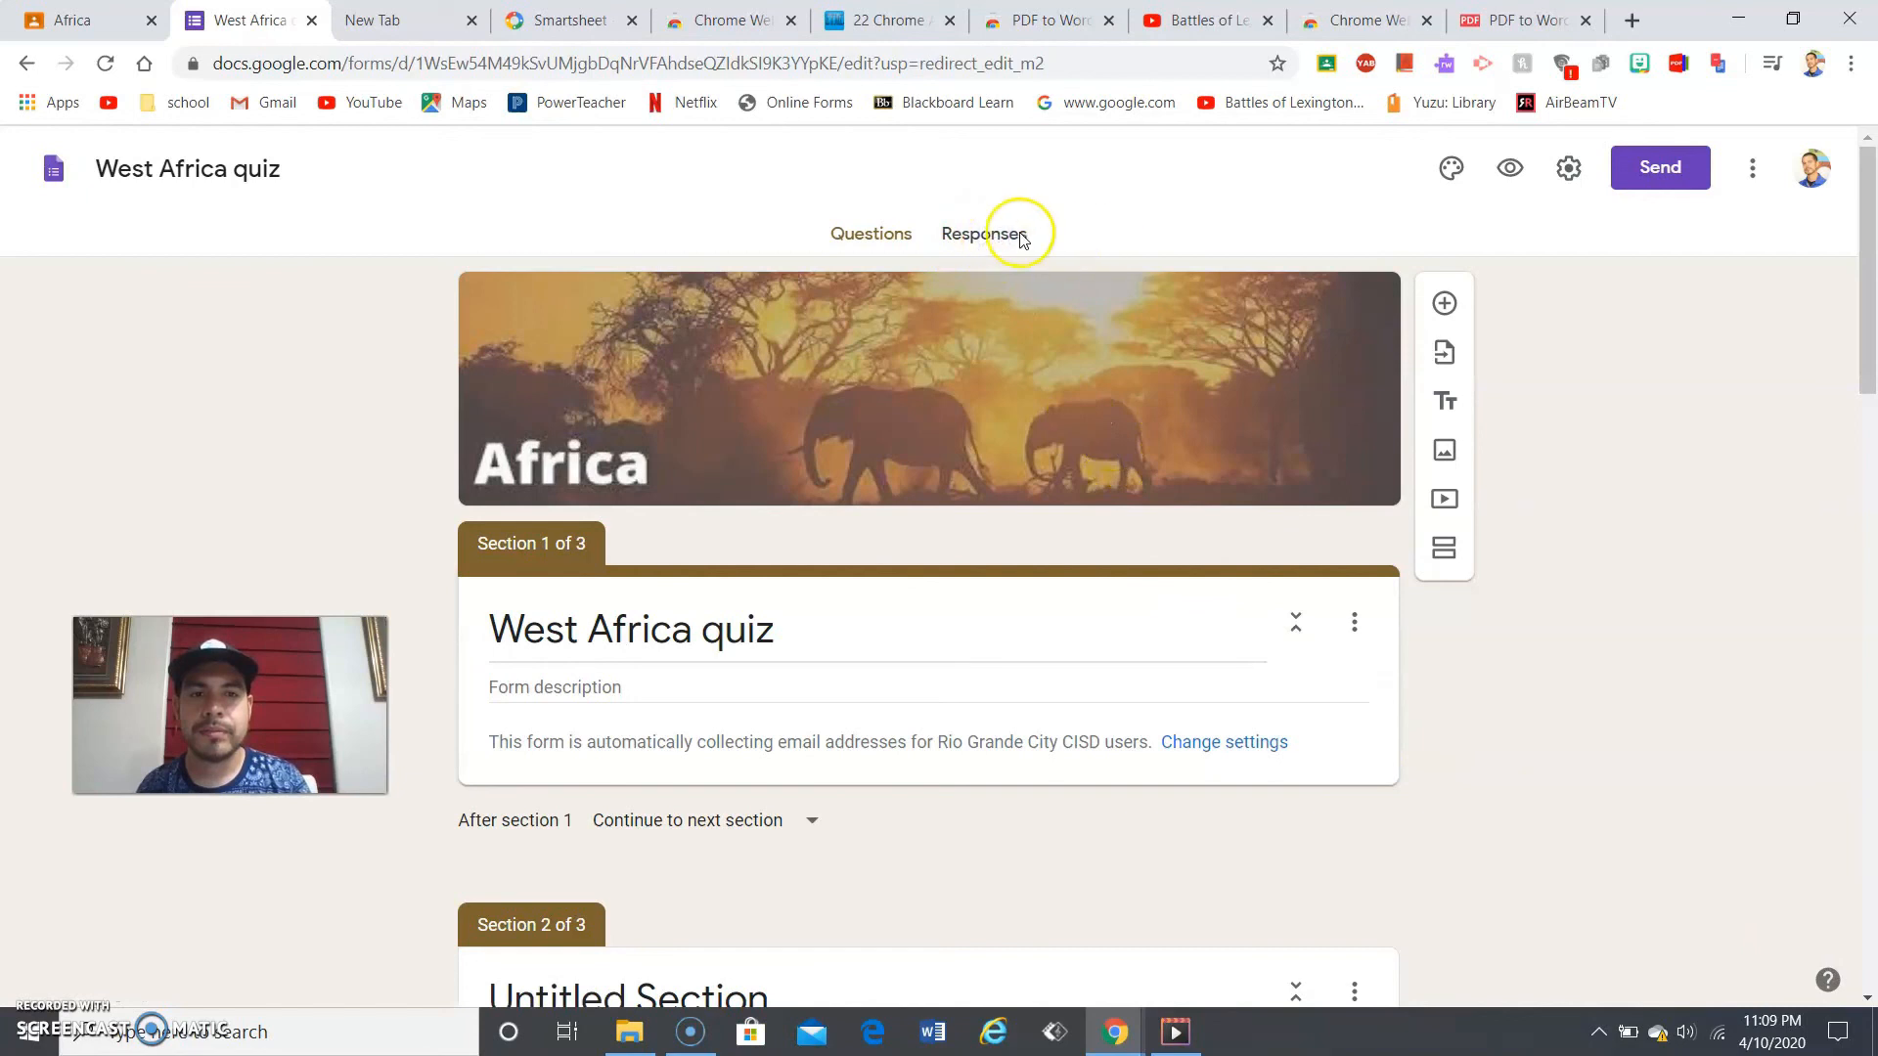
click(1016, 240)
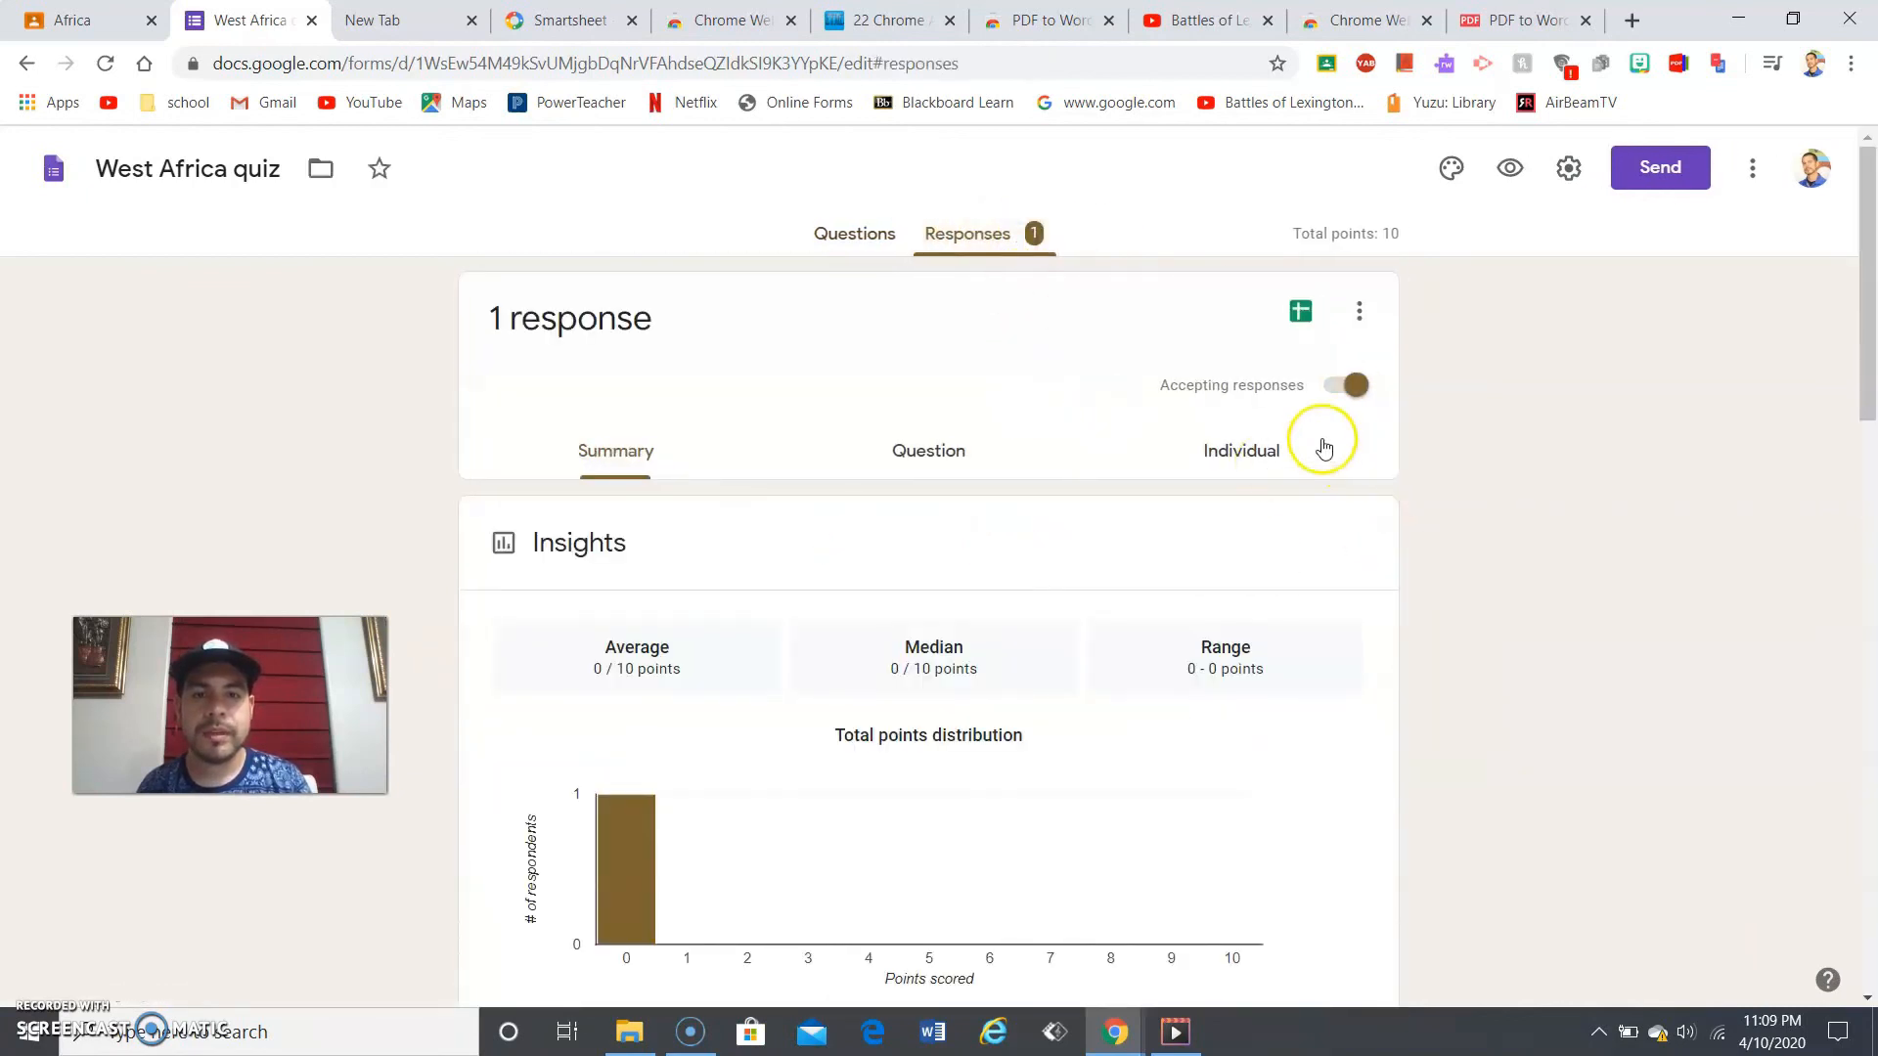
click(1256, 446)
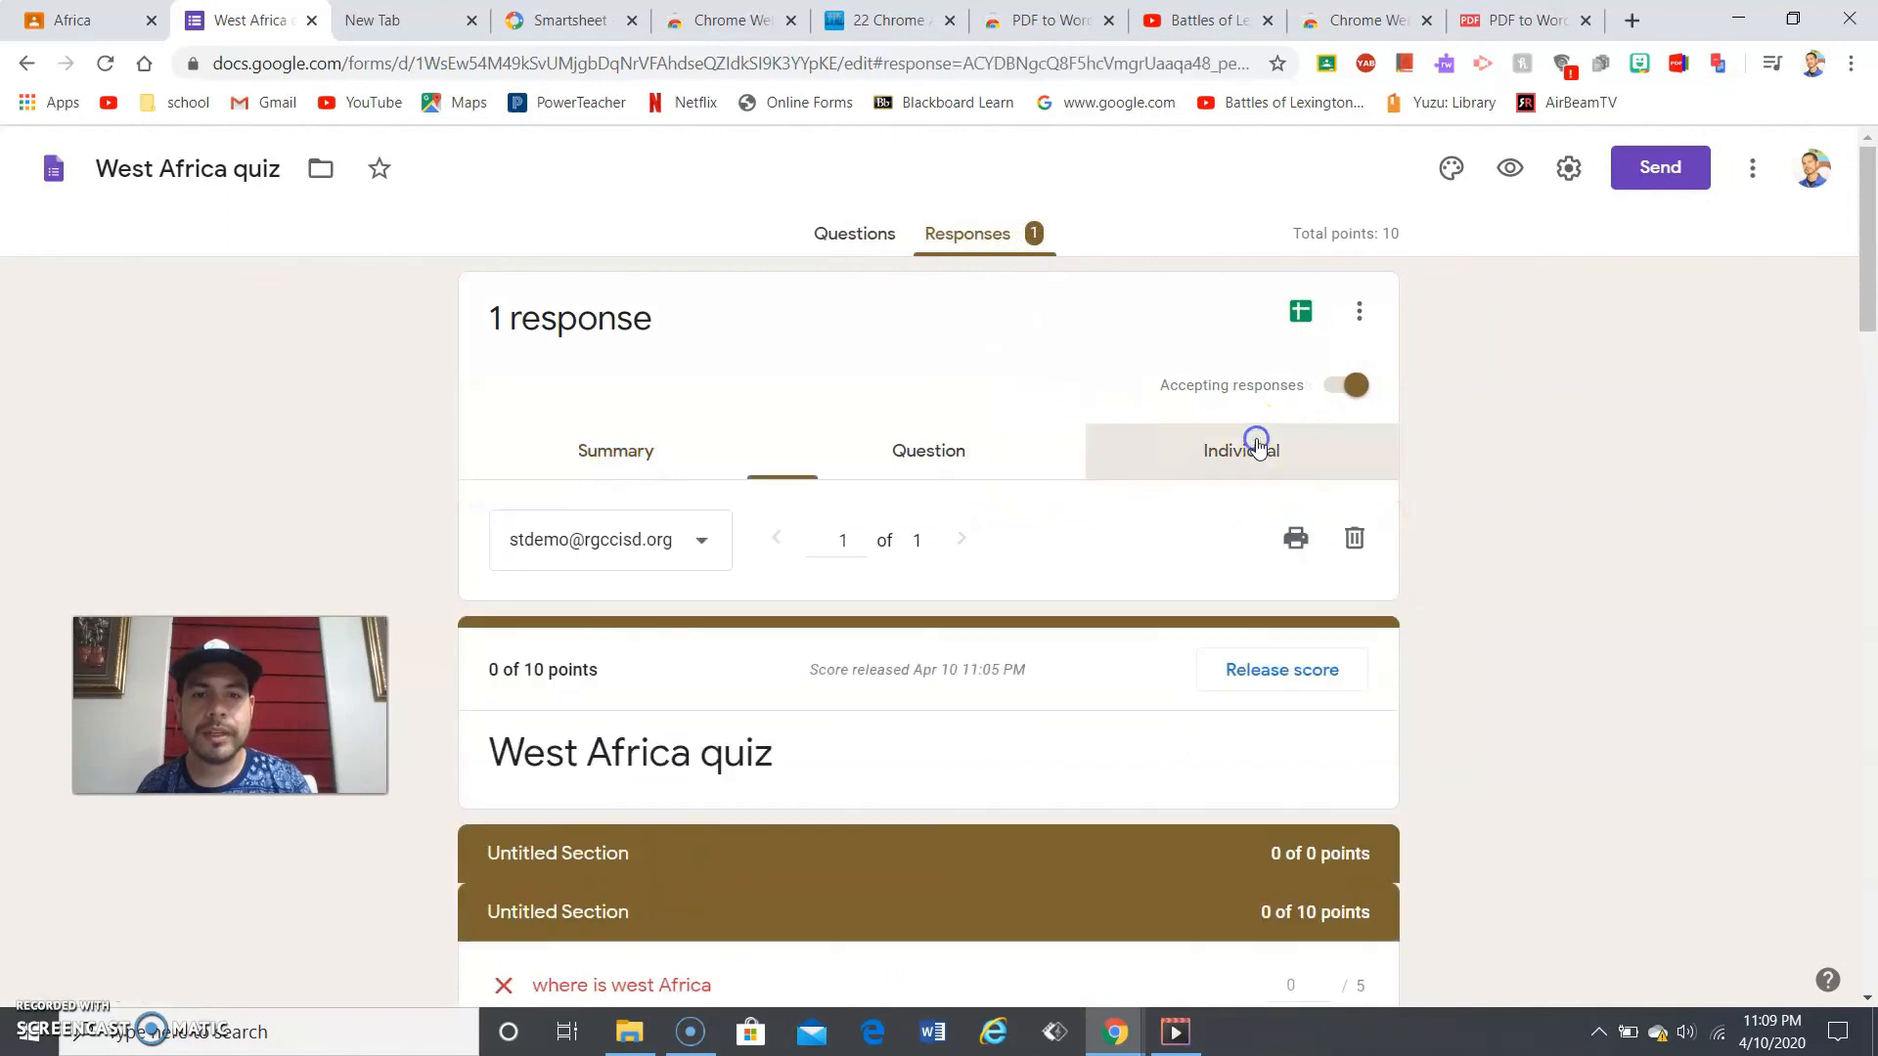
click(662, 536)
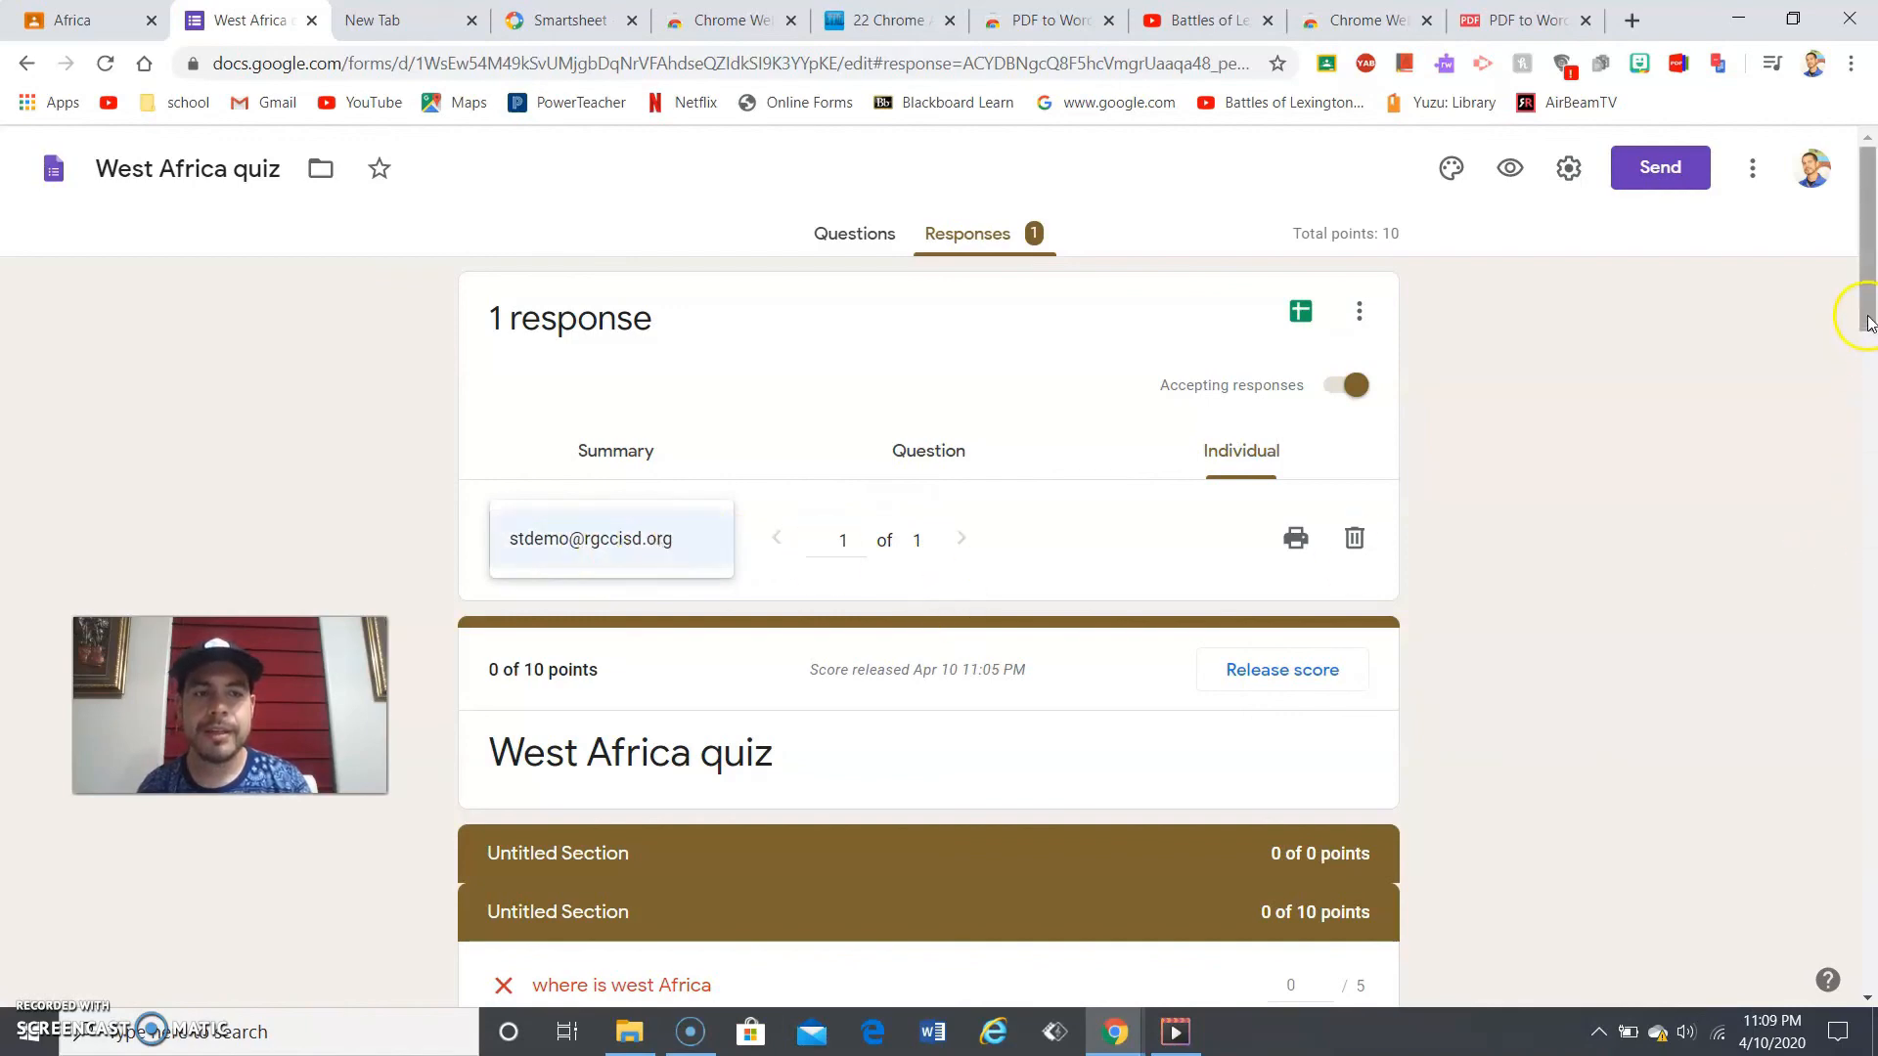
drag(1868, 342, 1870, 1002)
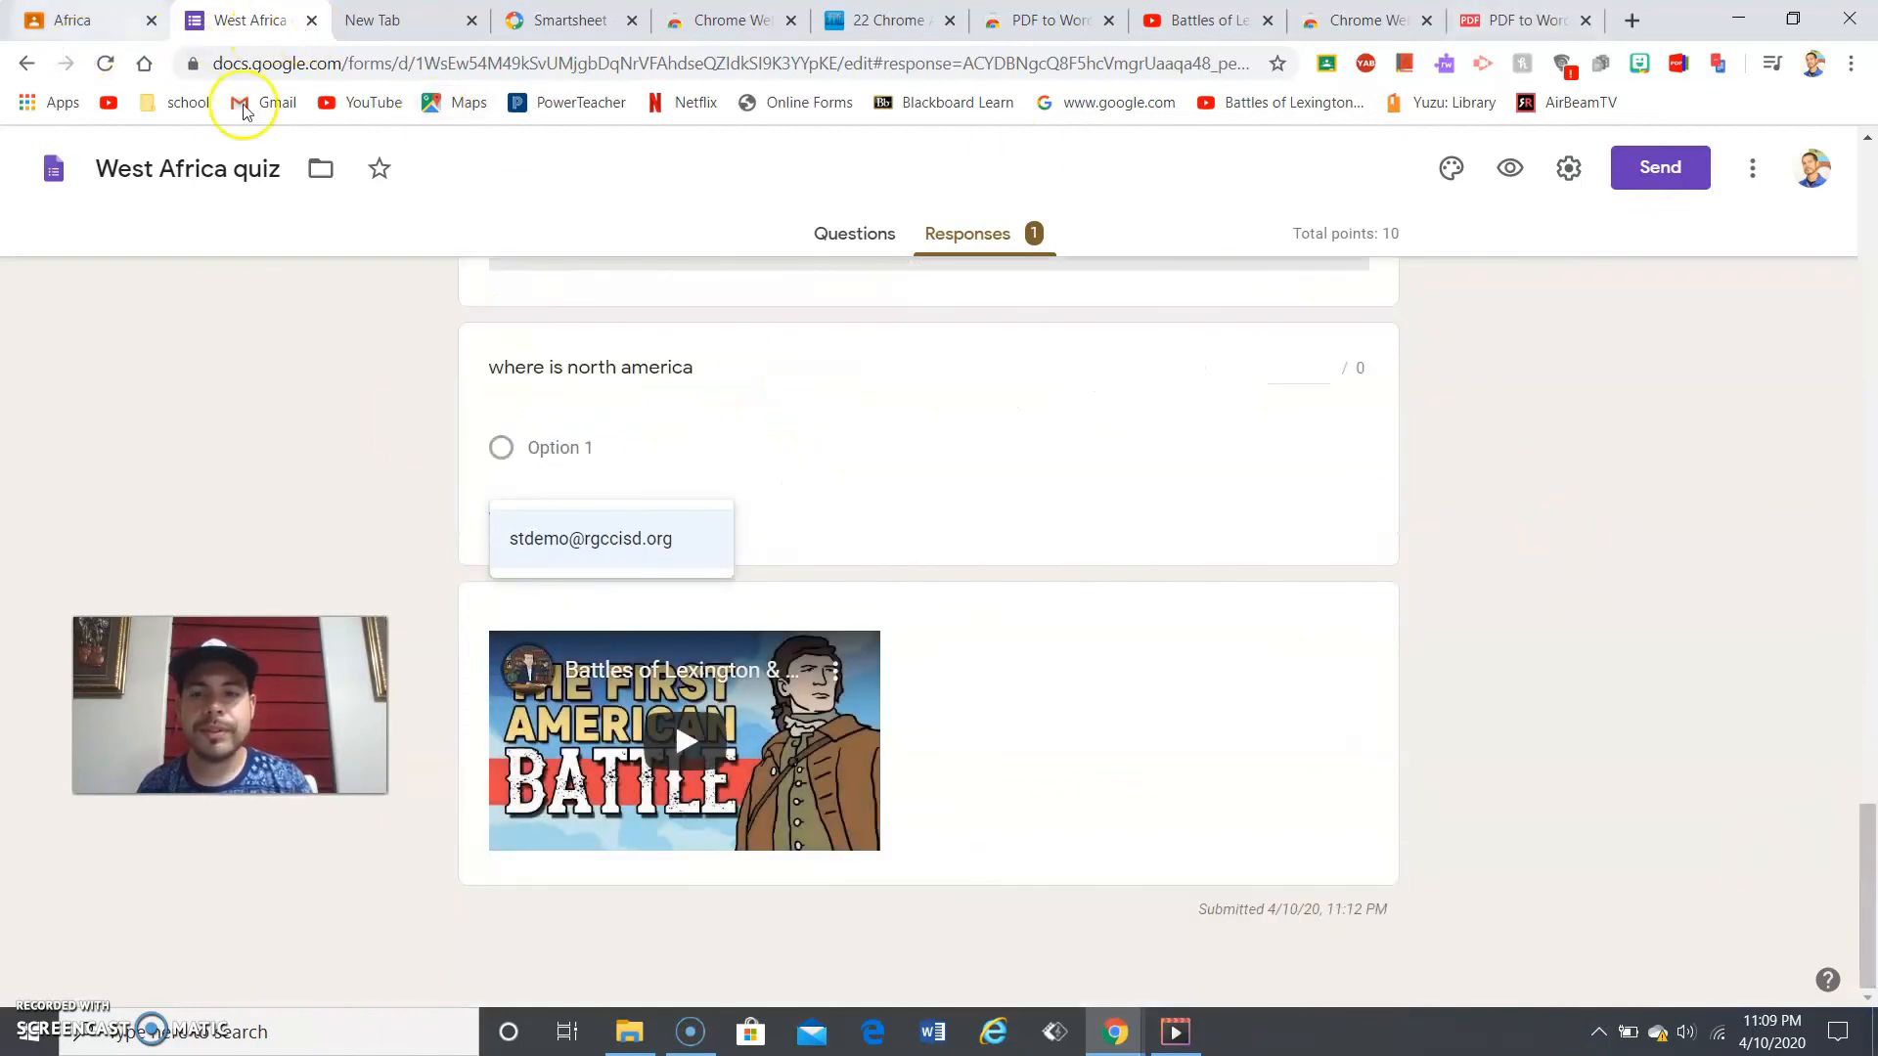
click(919, 588)
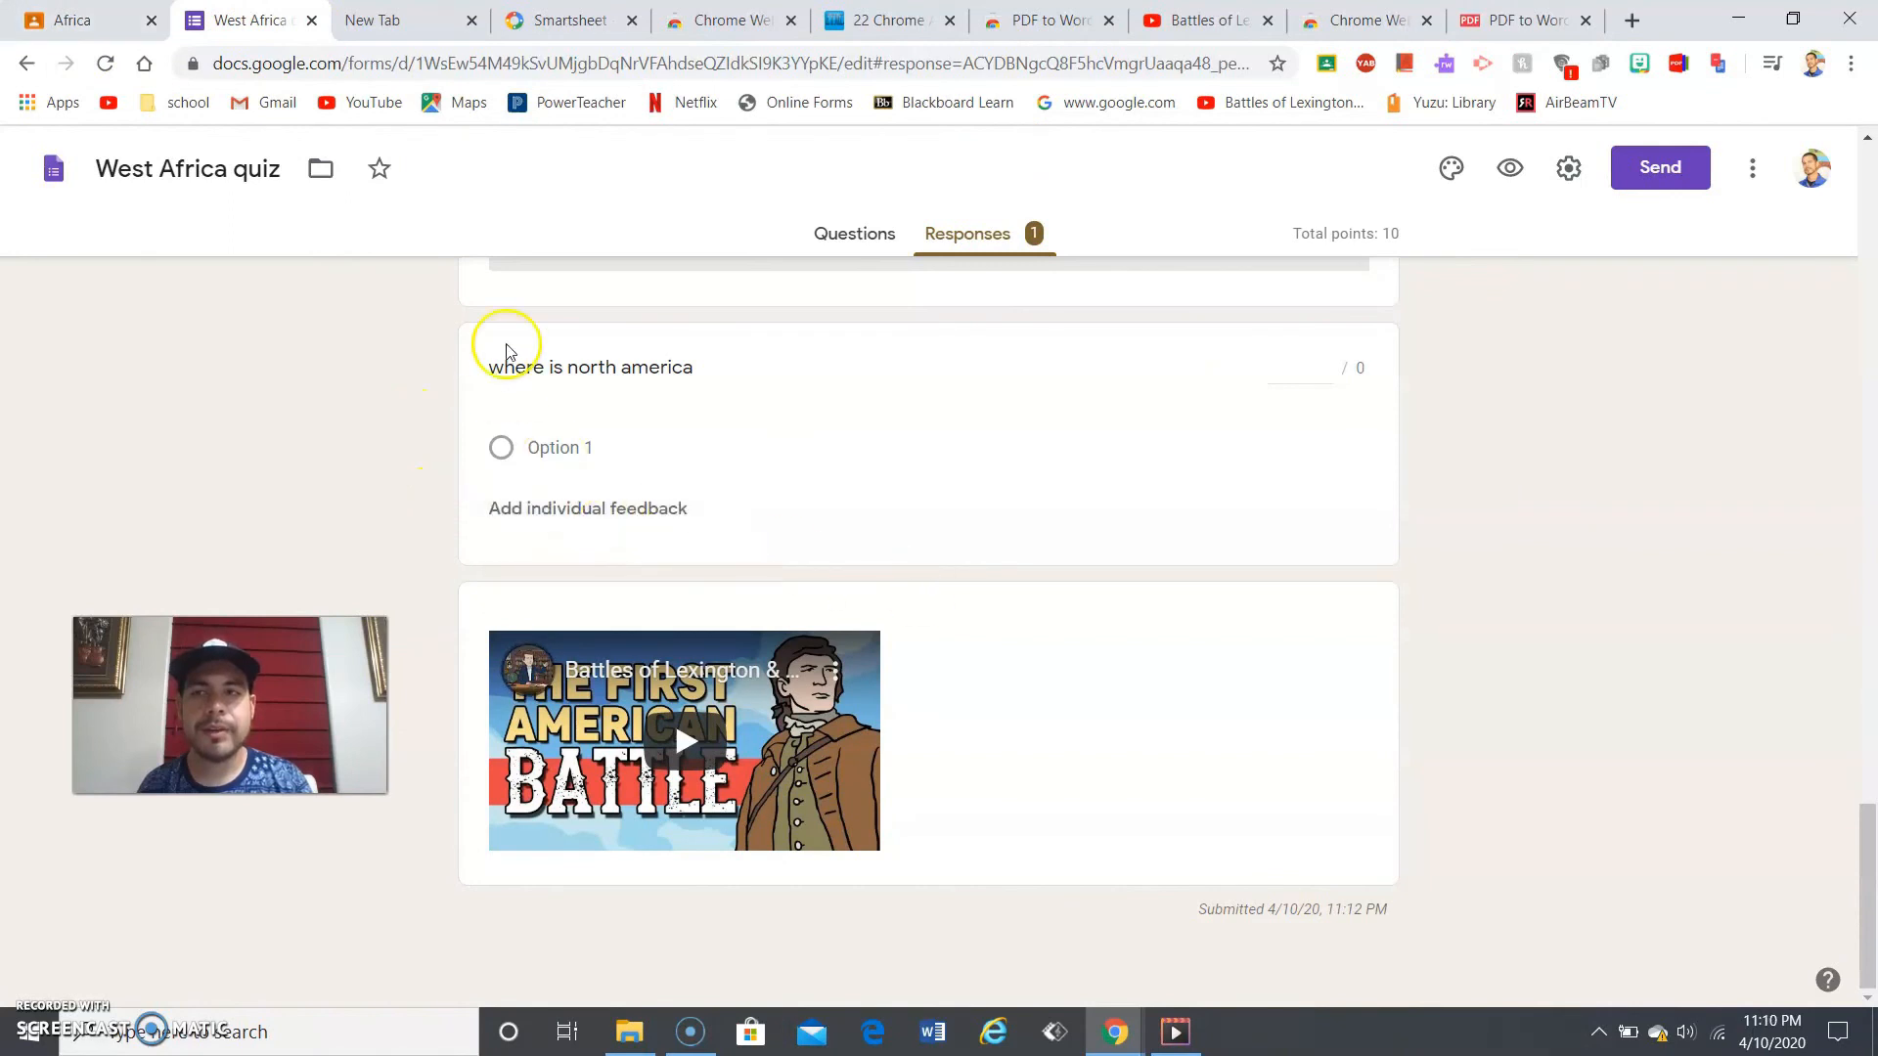
click(67, 20)
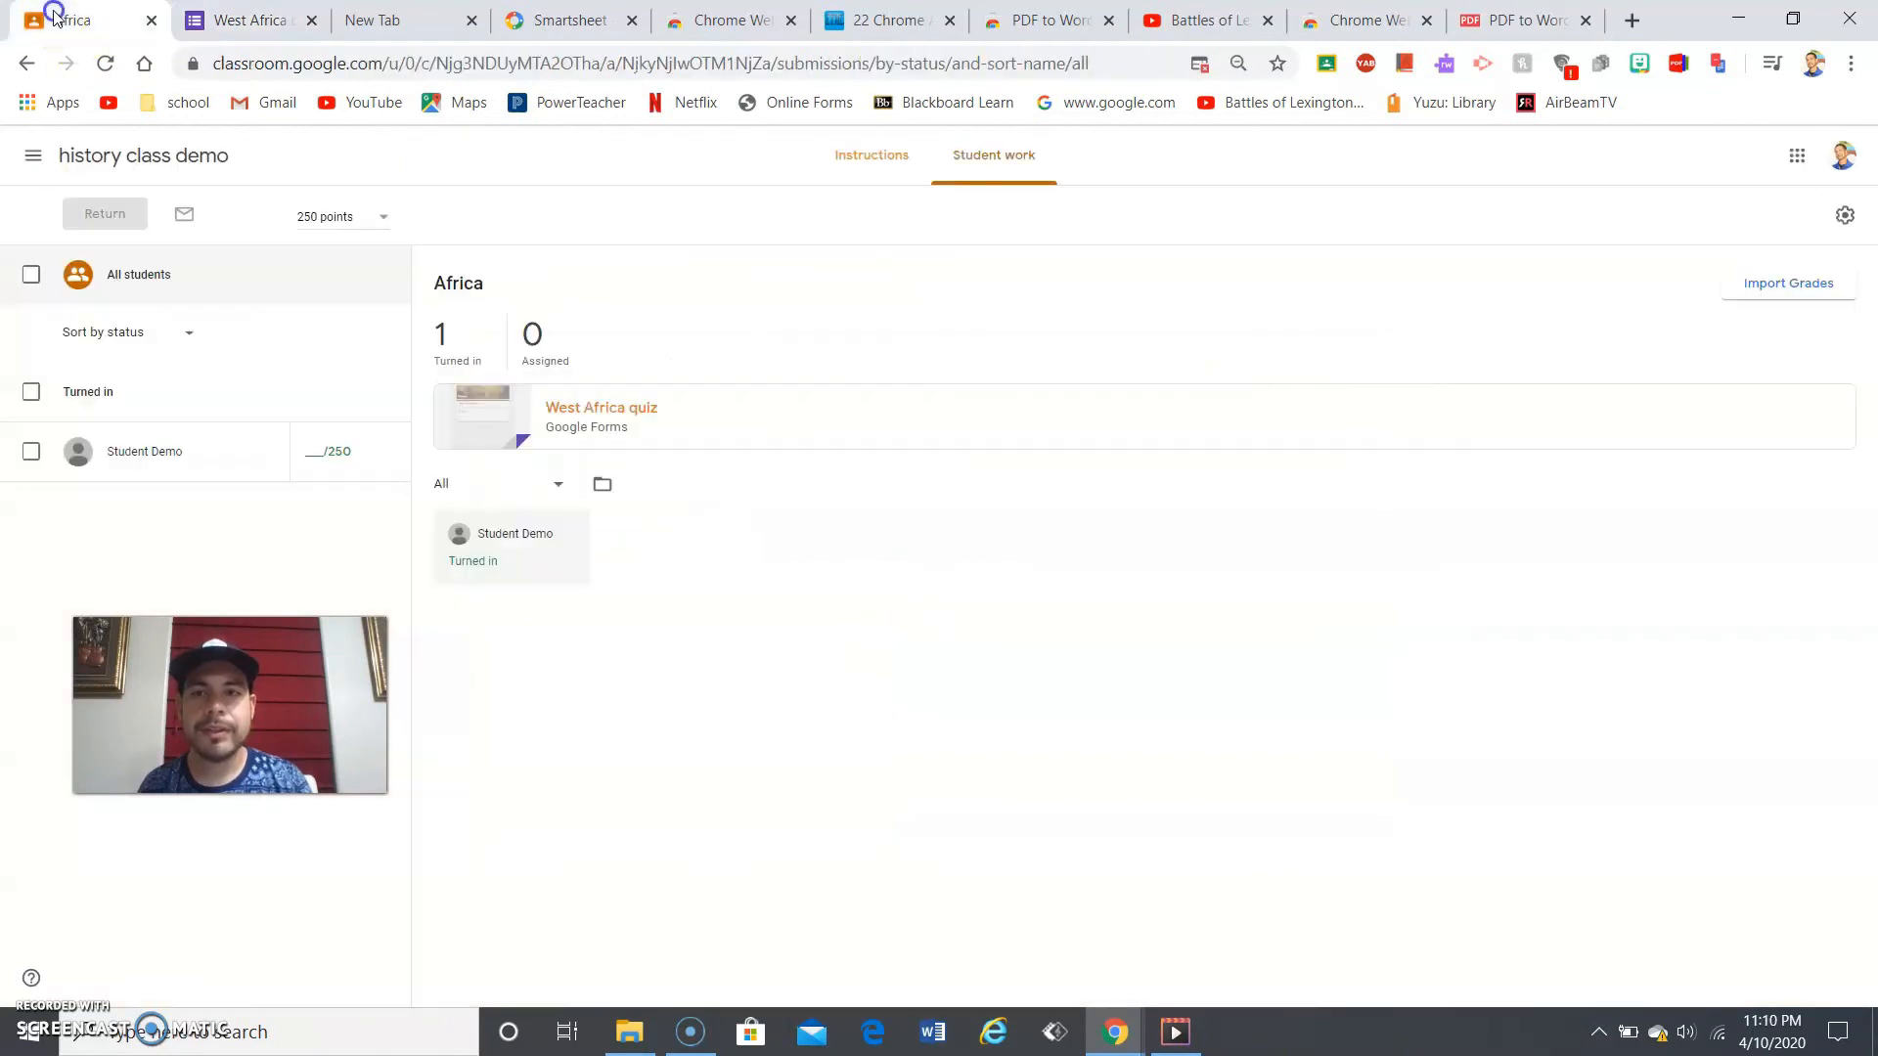
- Grade the test student's Africa work 0 out of 250 and return it
click(314, 451)
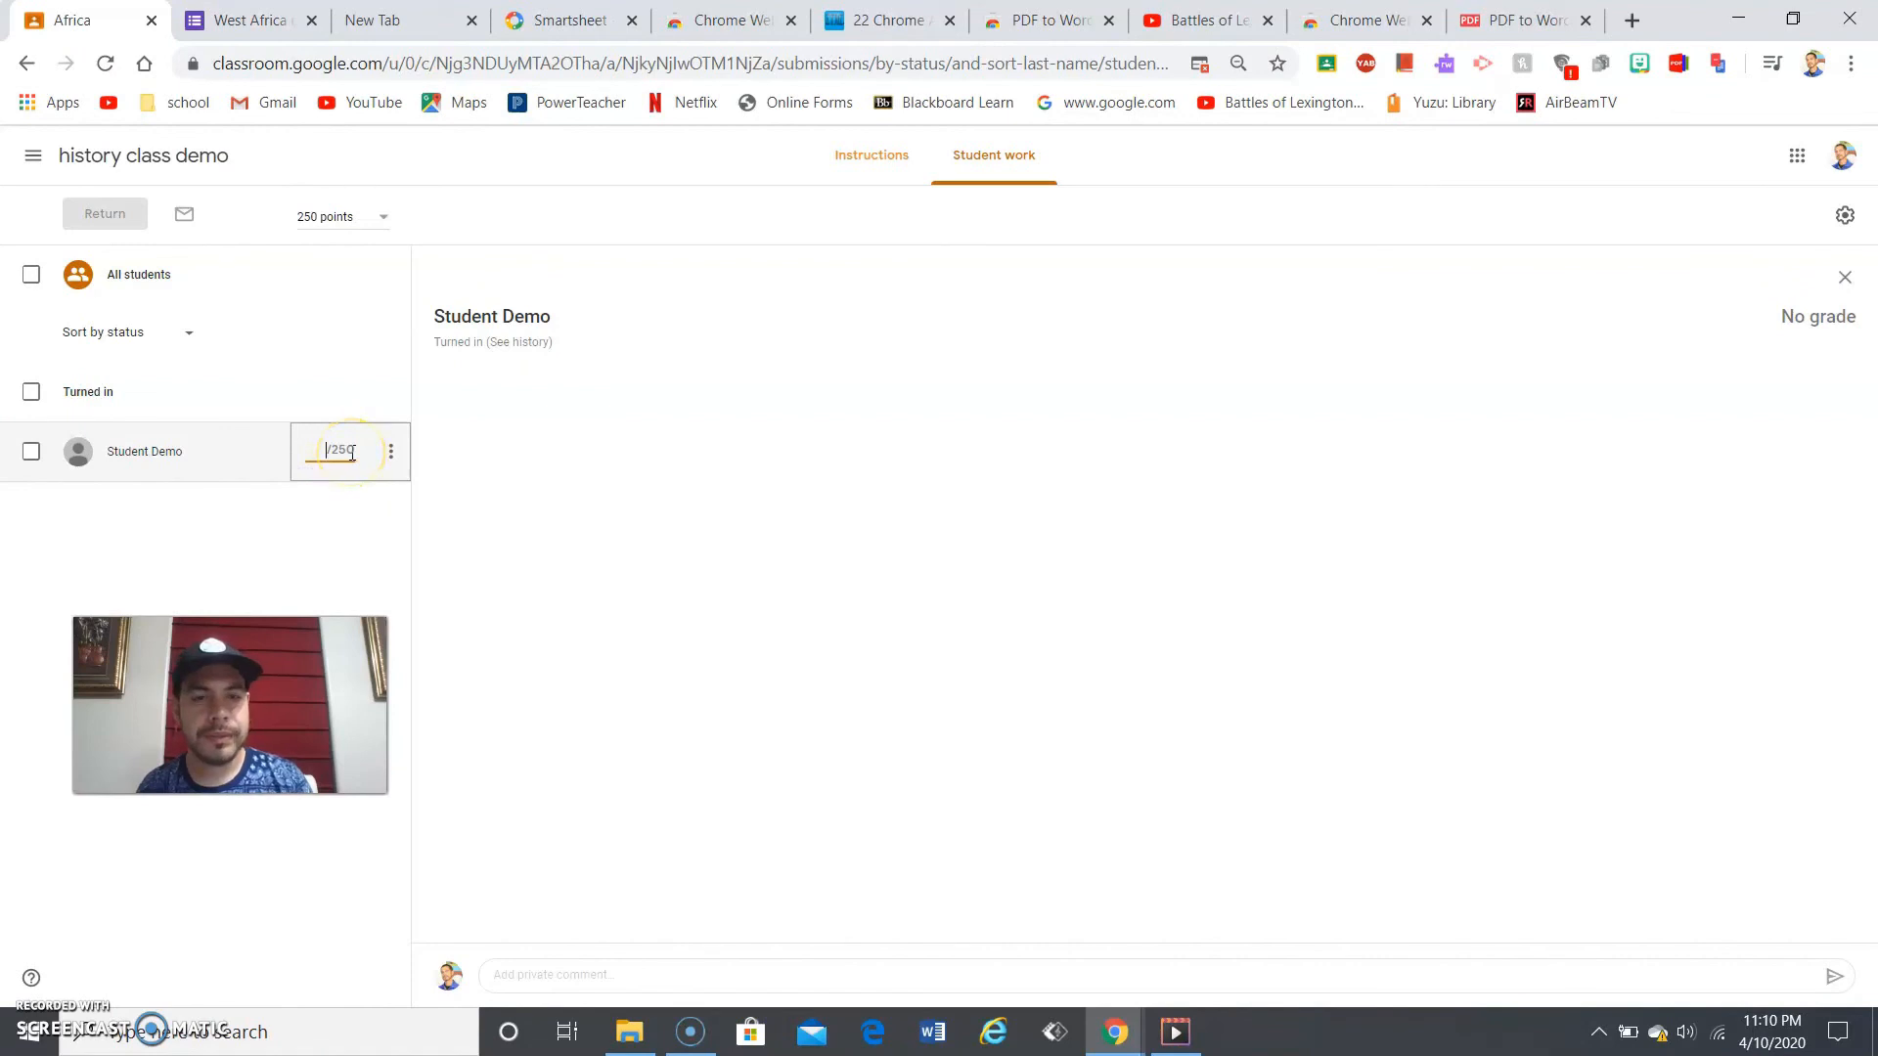
click(321, 452)
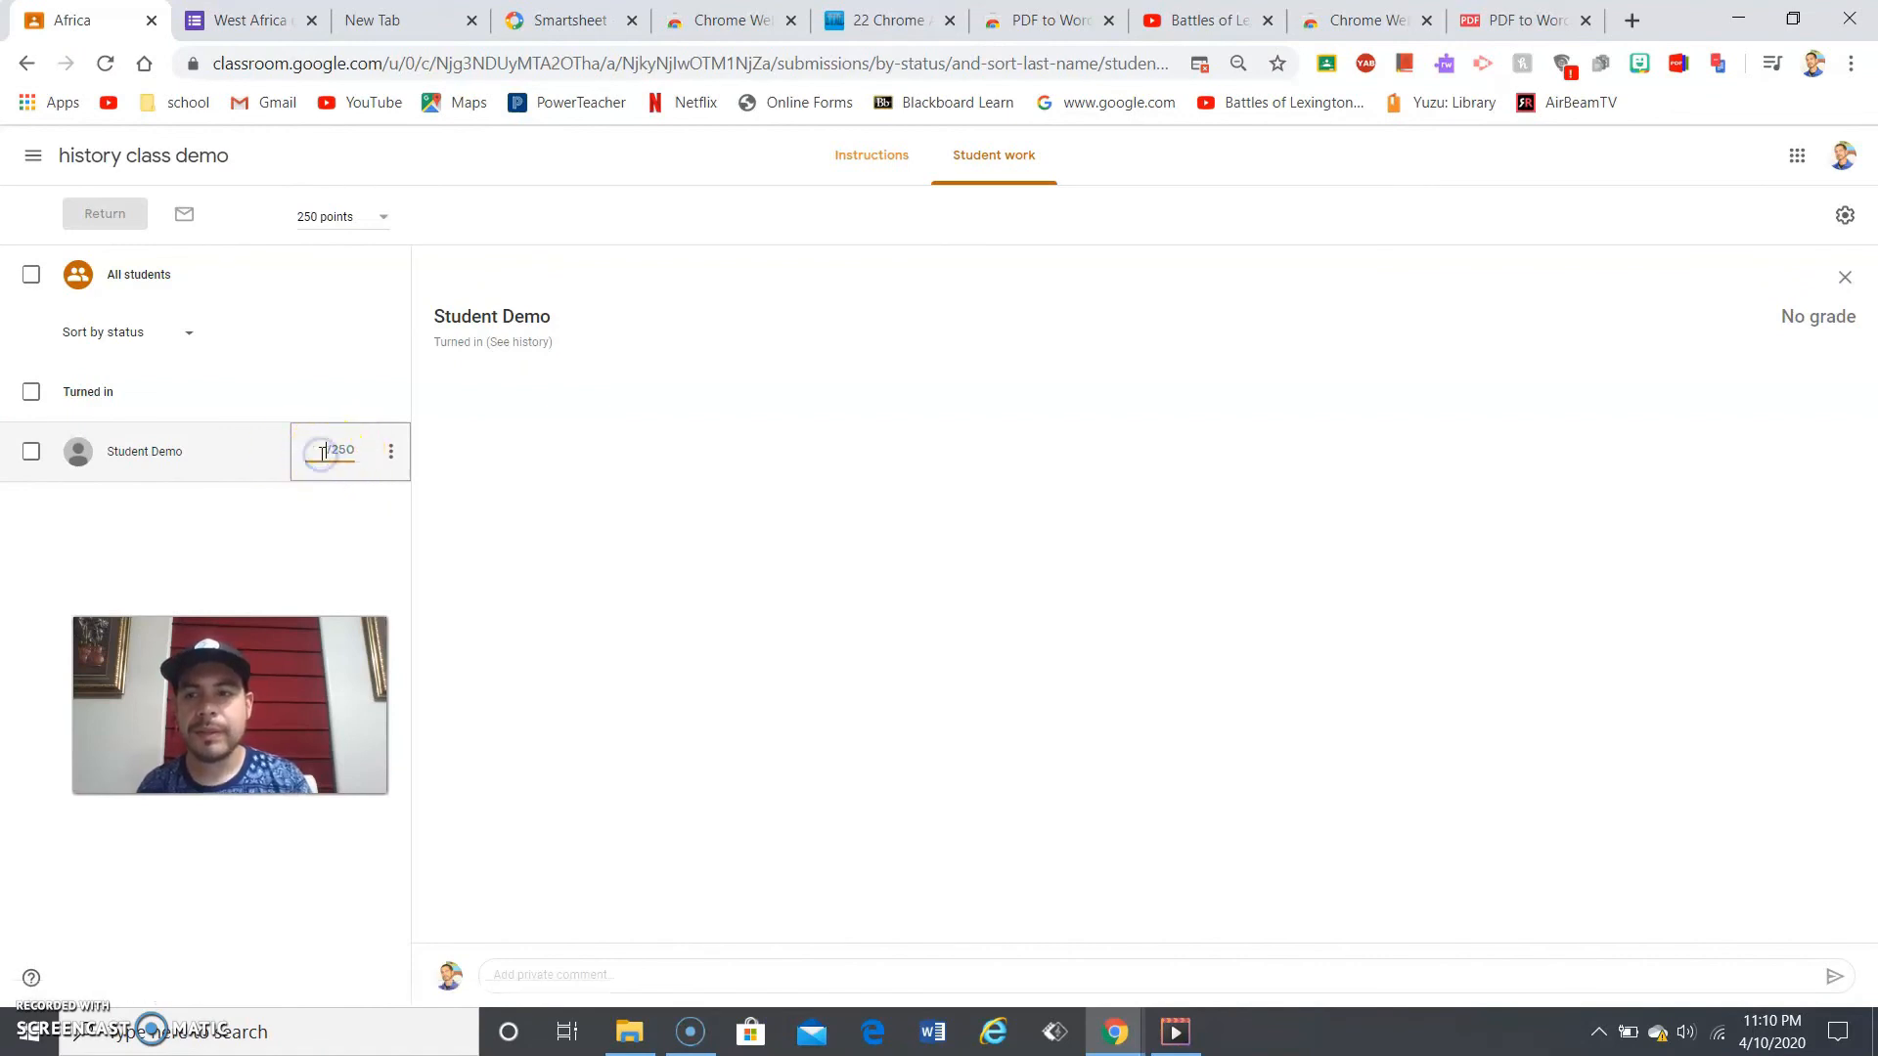
text(0)
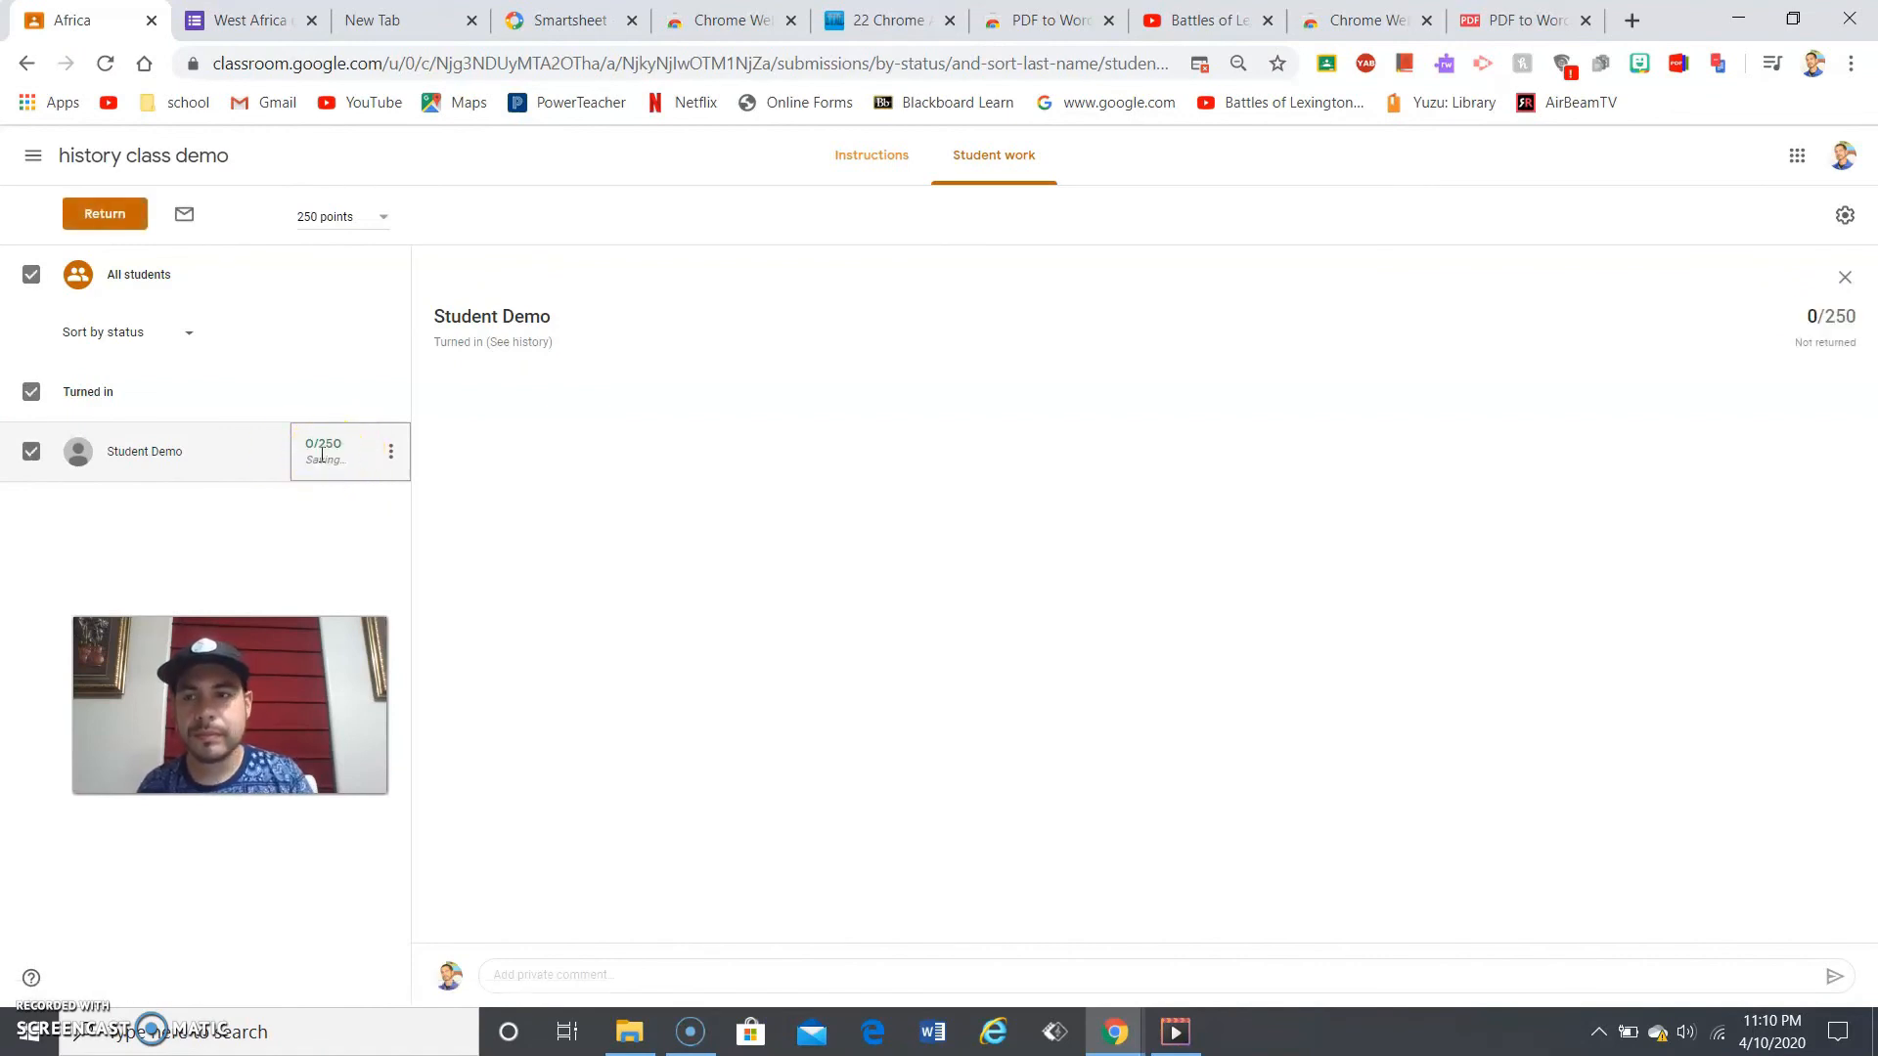
click(105, 214)
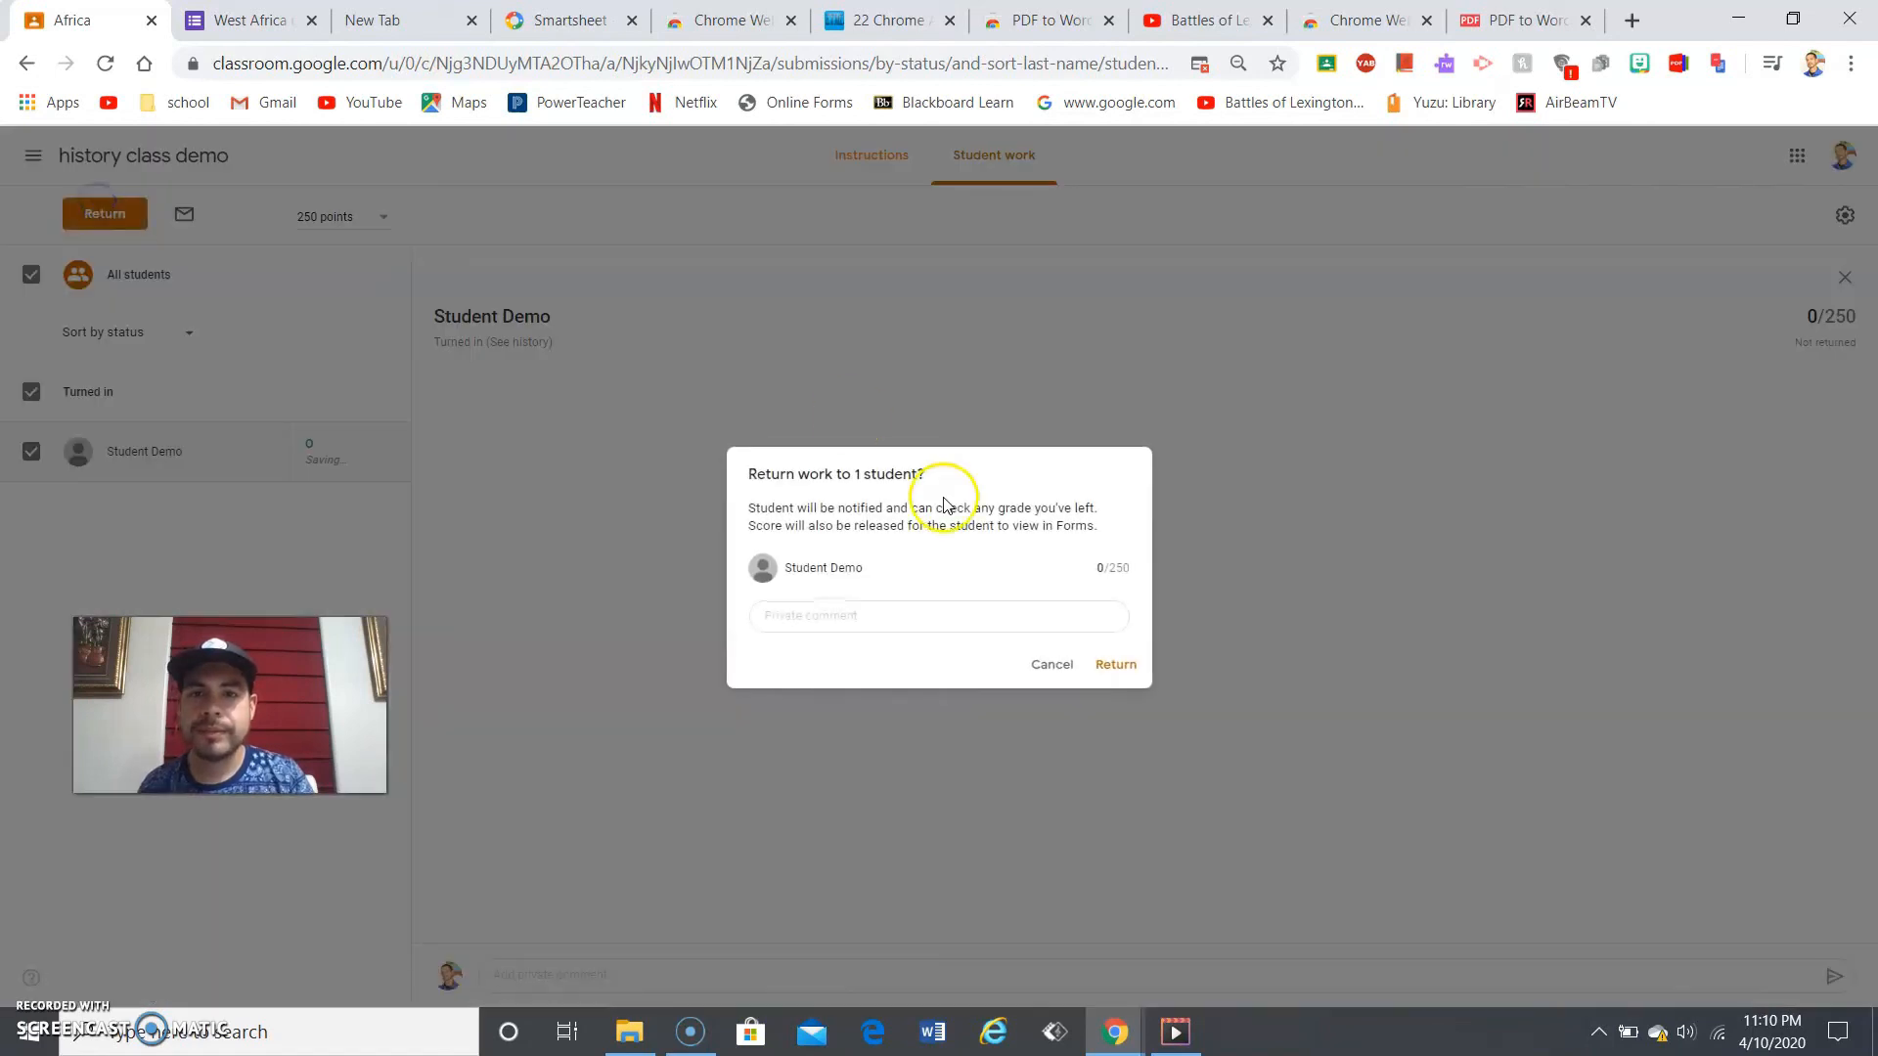
click(1120, 667)
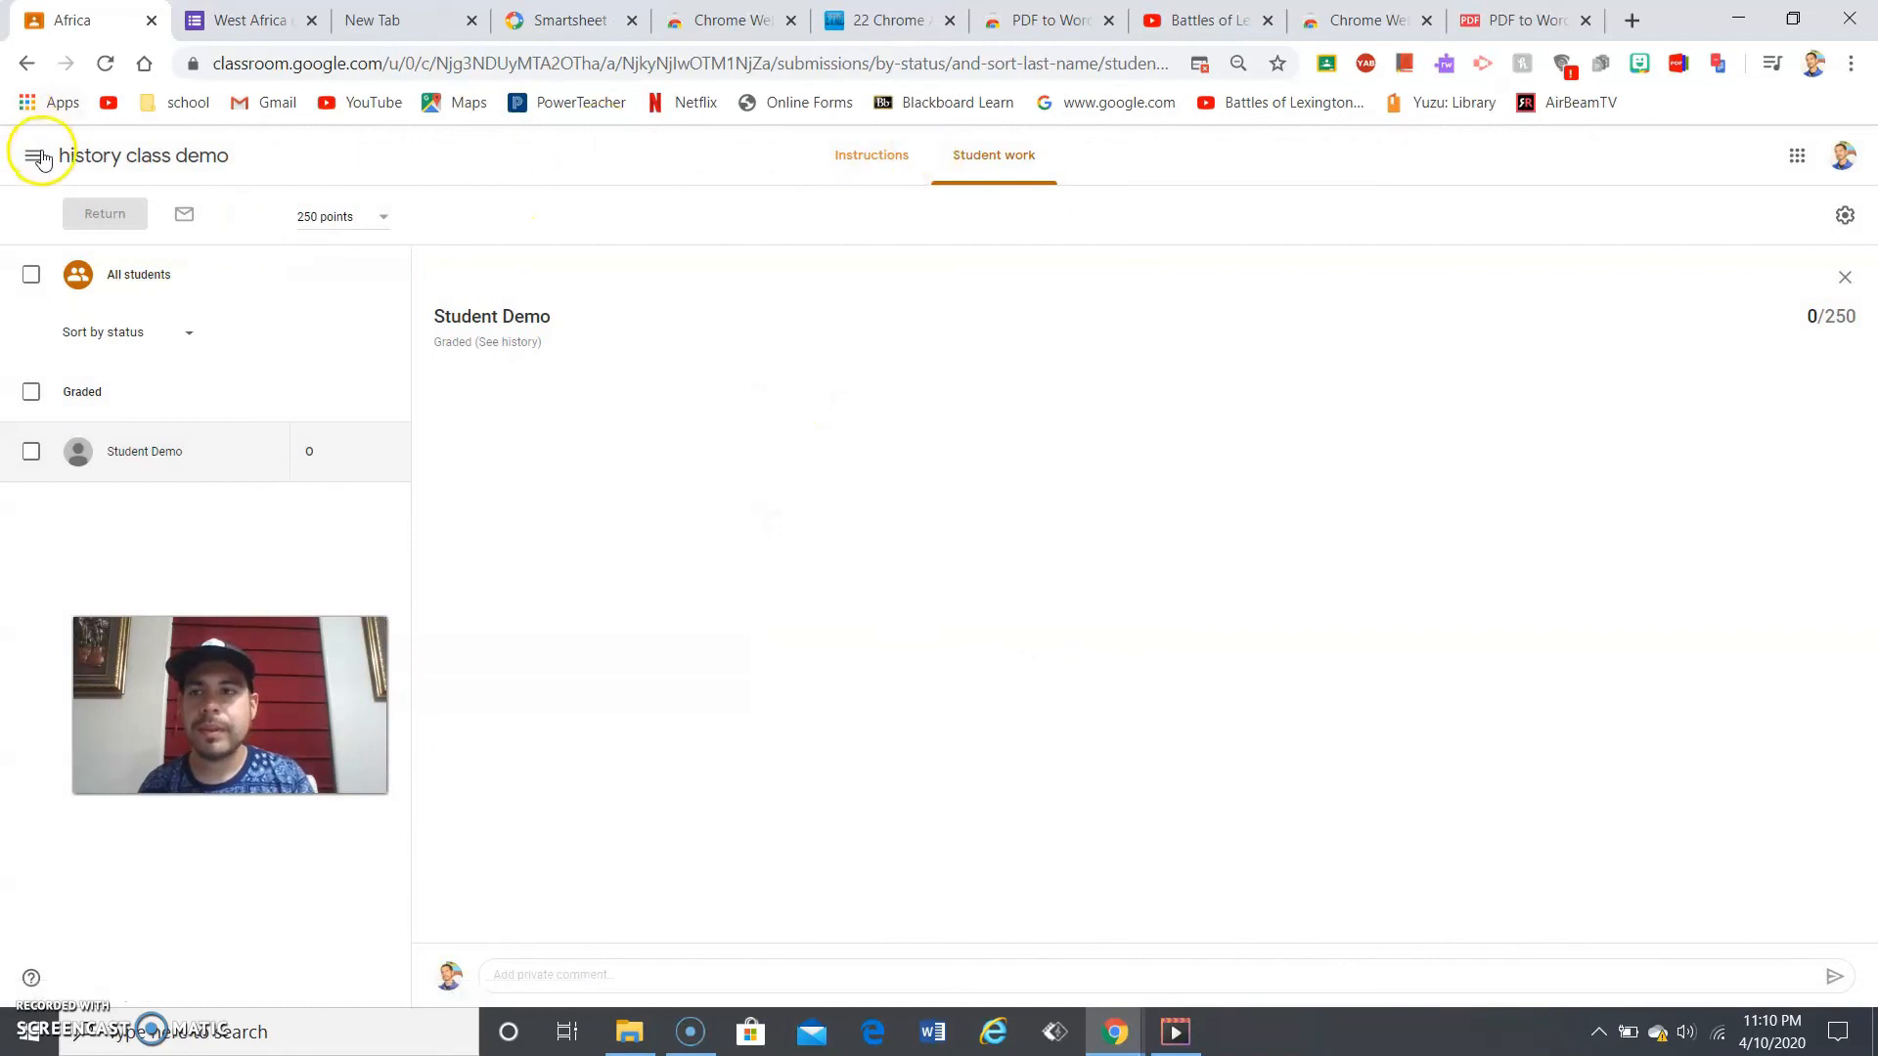
- Open the history class demo's gradebook showing the 0 grade
click(38, 156)
click(97, 369)
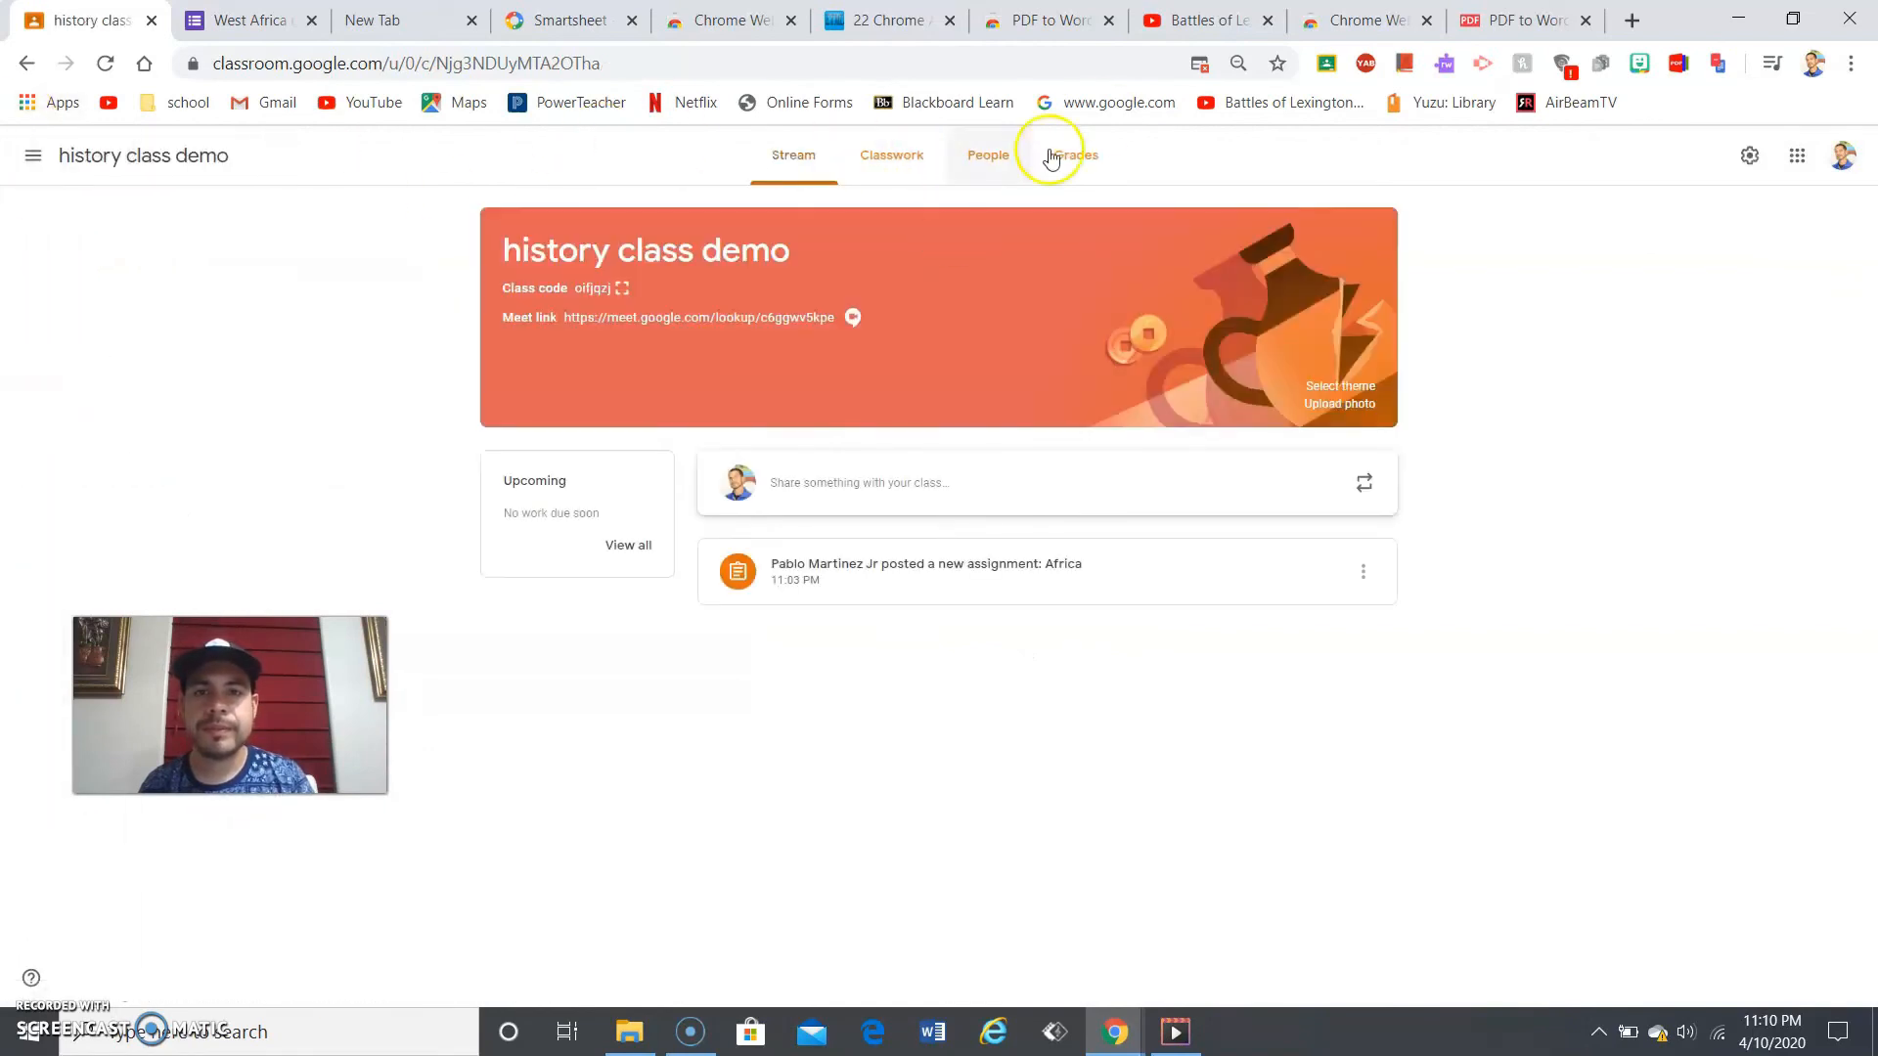
click(1111, 169)
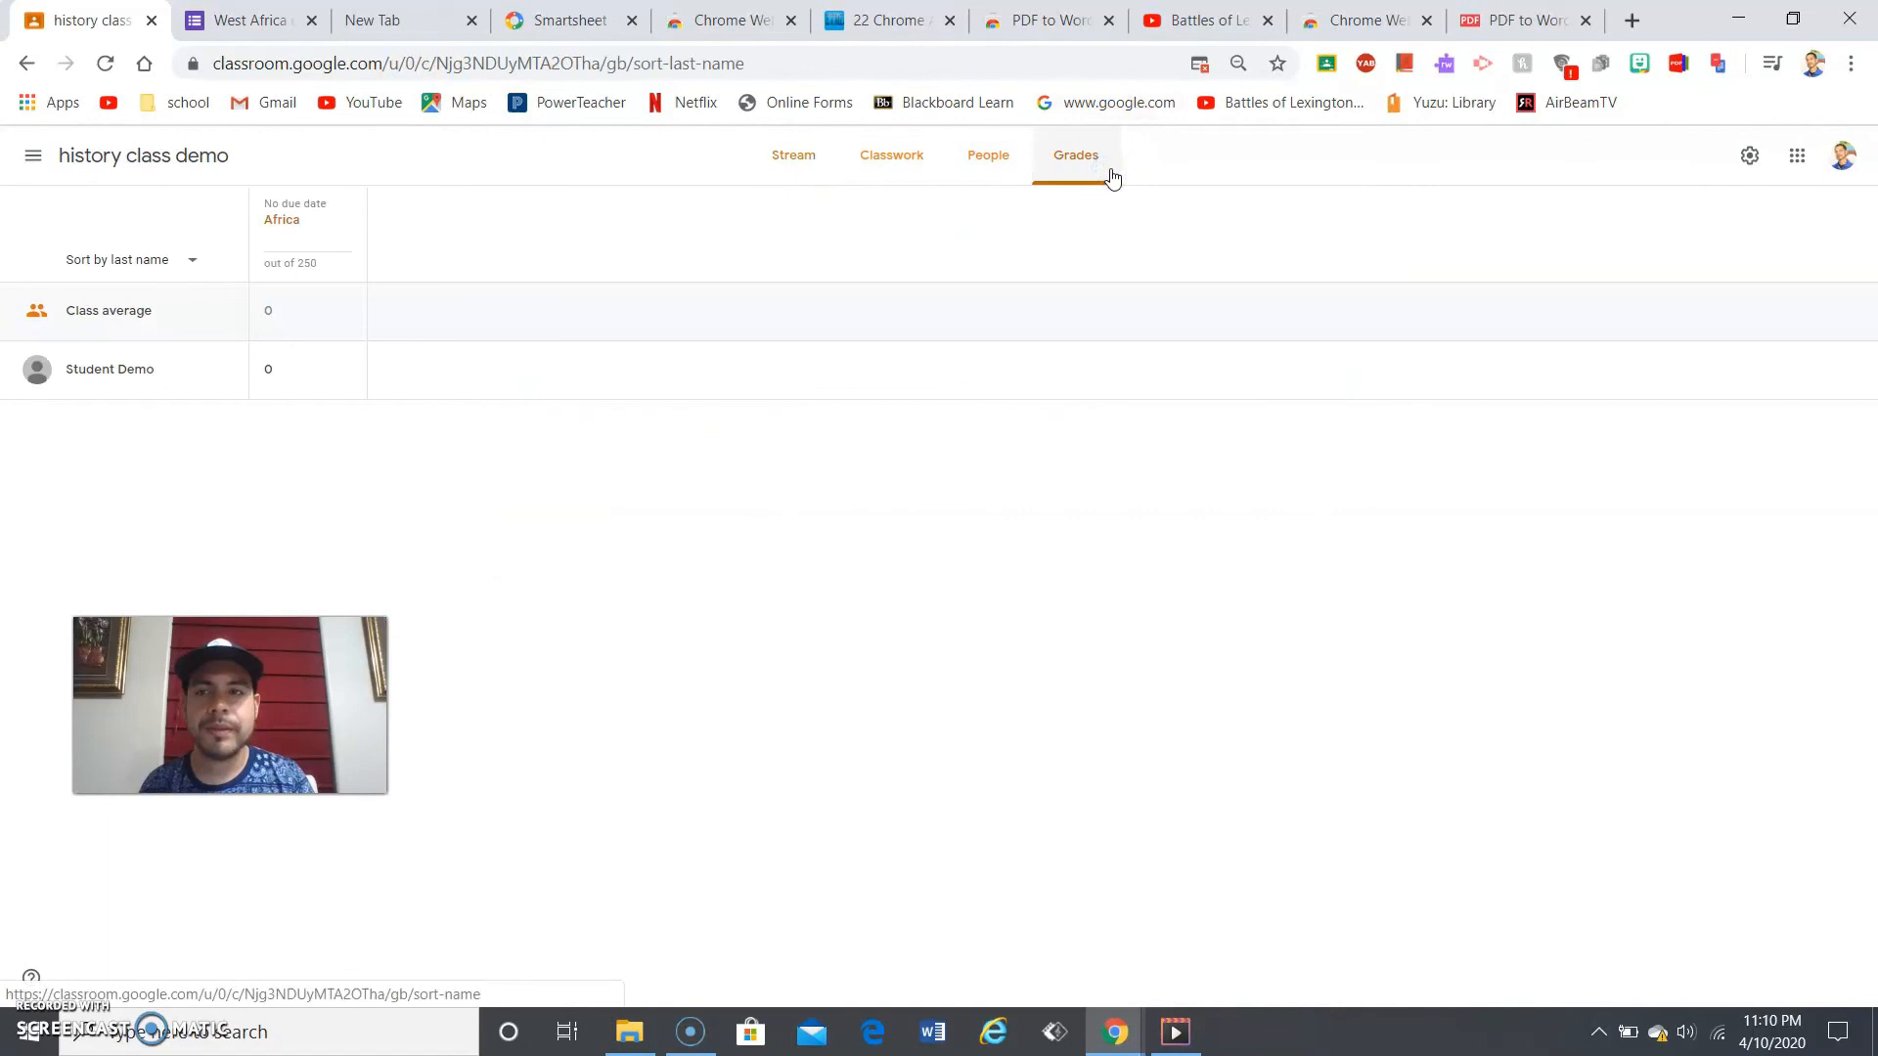